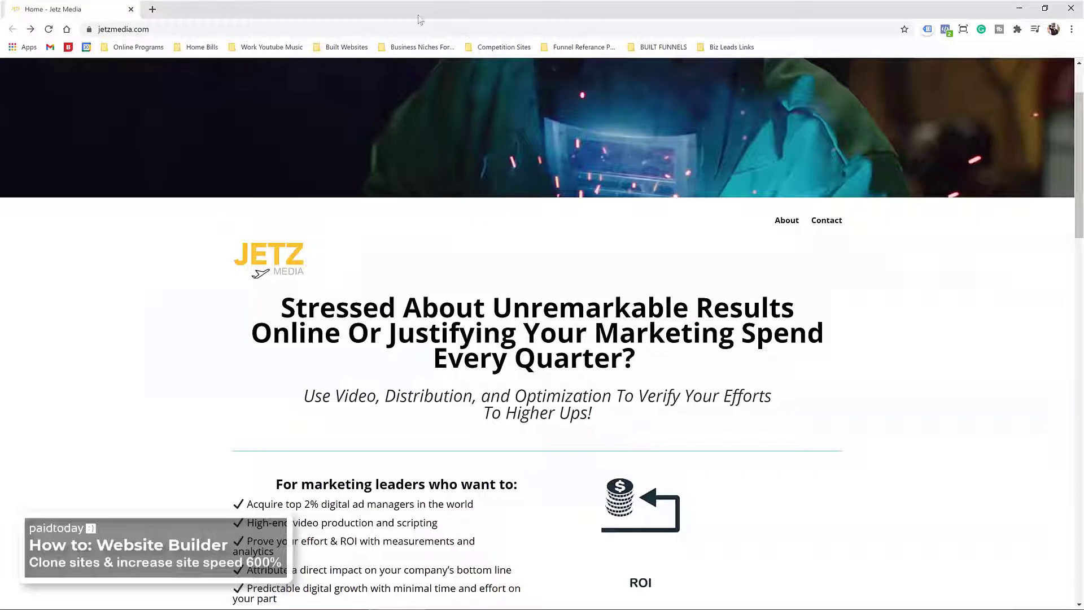
Step: Scroll up and down through the Jetz Media home page to review its content
scroll(313, 114, up, 2)
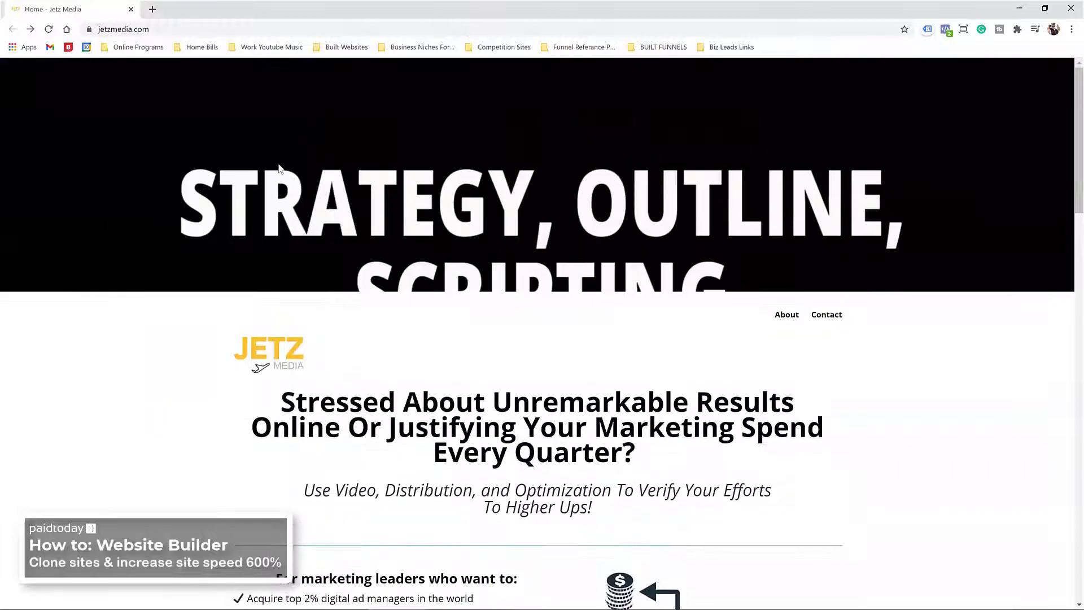
scroll(169, 107, down, 5)
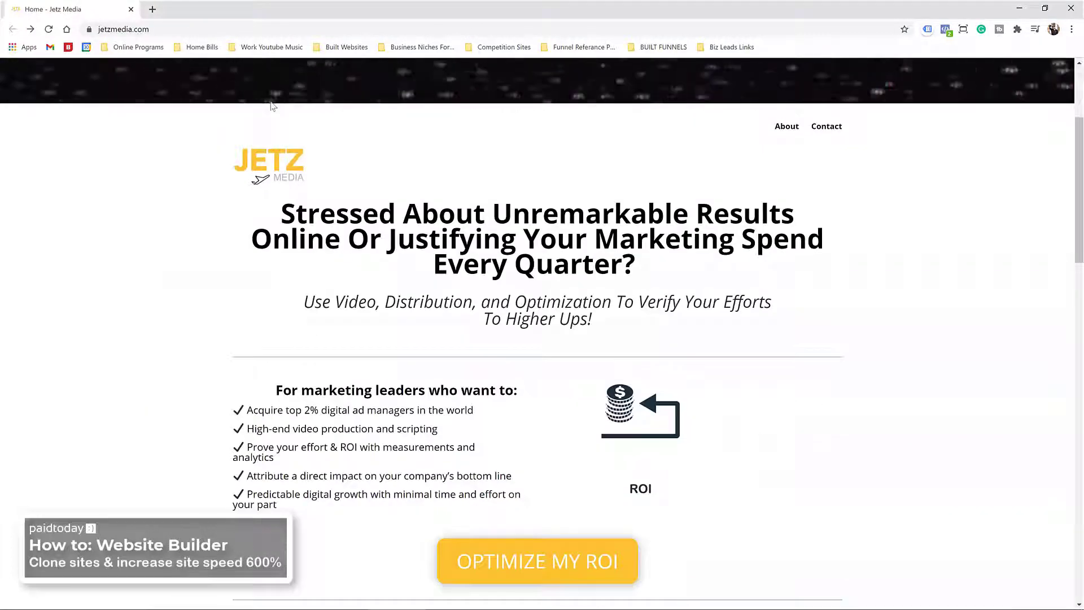
scroll(169, 151, down, 5)
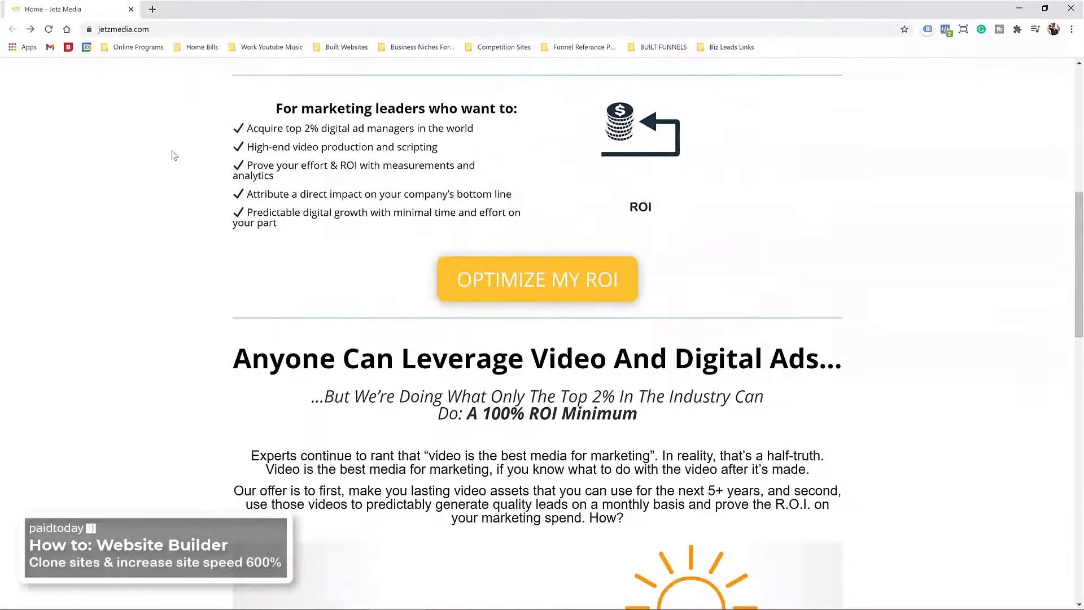
scroll(174, 156, down, 12)
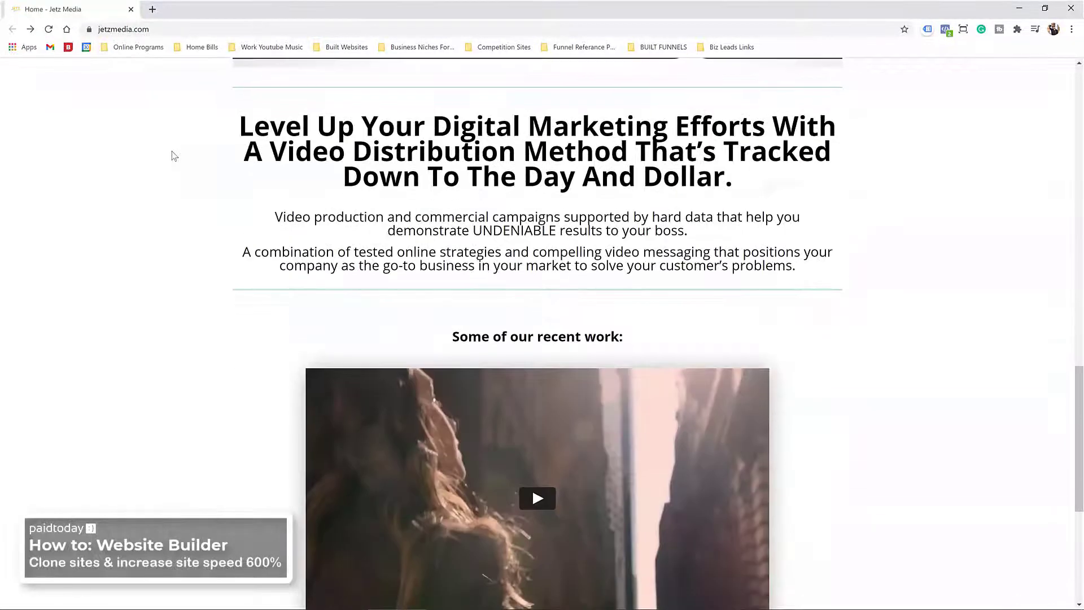
scroll(172, 155, down, 3)
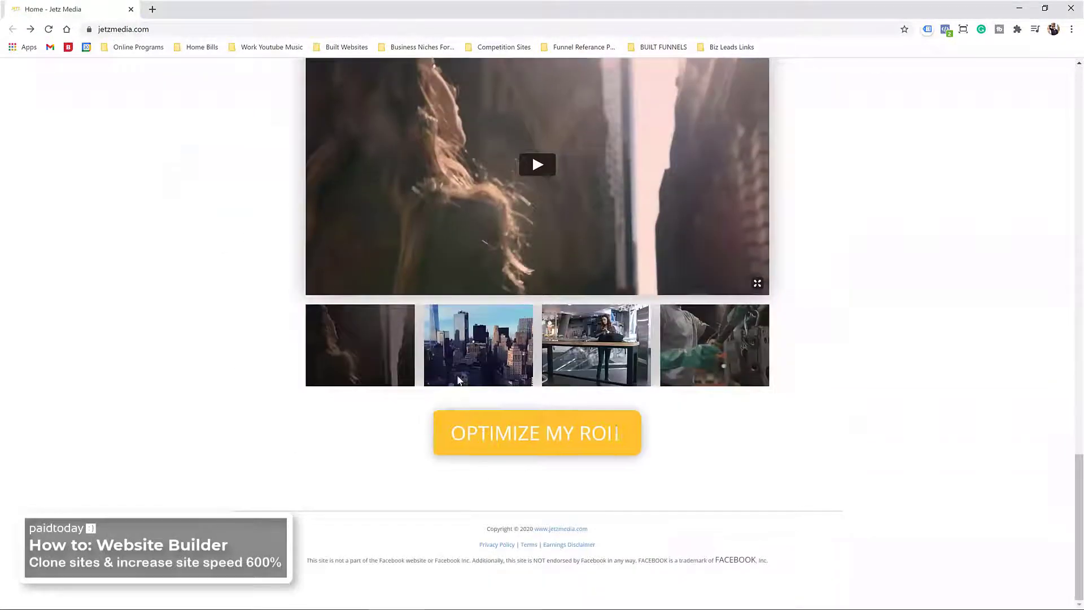
scroll(459, 404, up, 5)
scroll(458, 369, up, 7)
scroll(459, 370, up, 9)
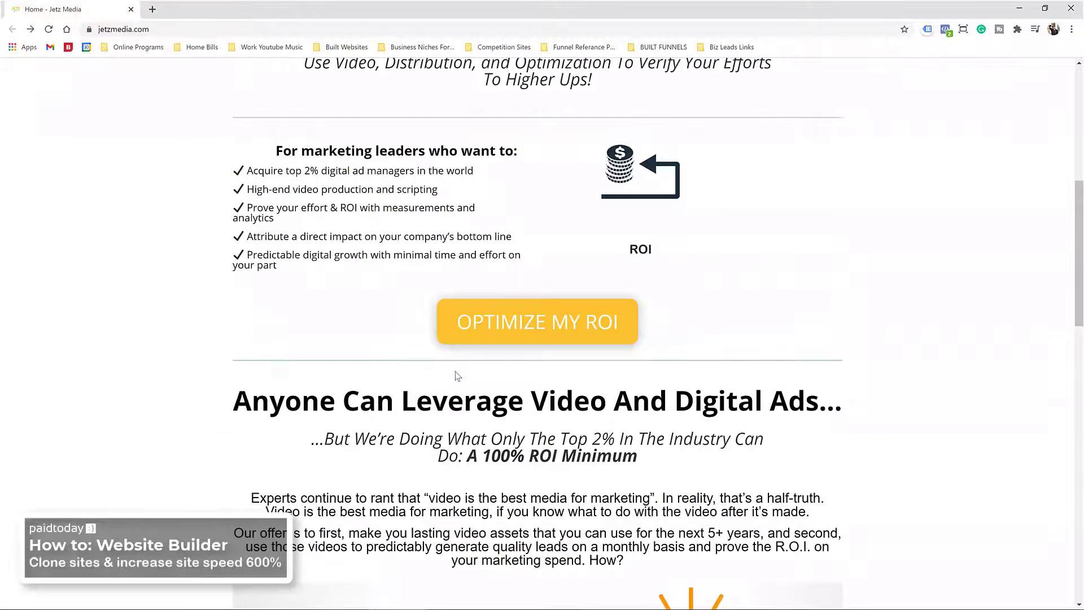
scroll(443, 327, up, 3)
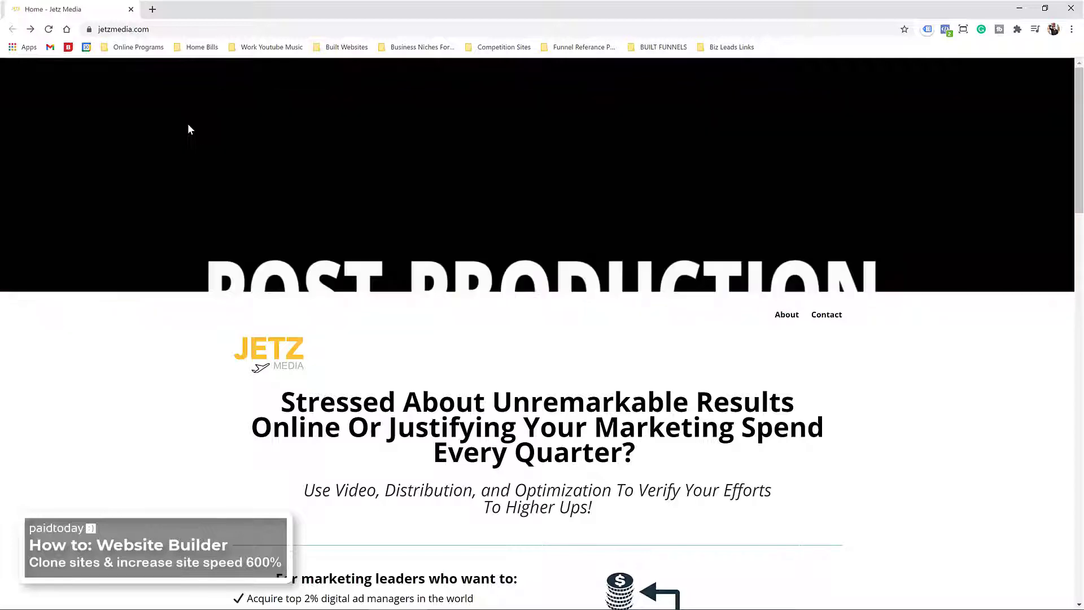
scroll(219, 169, down, 5)
scroll(194, 201, up, 3)
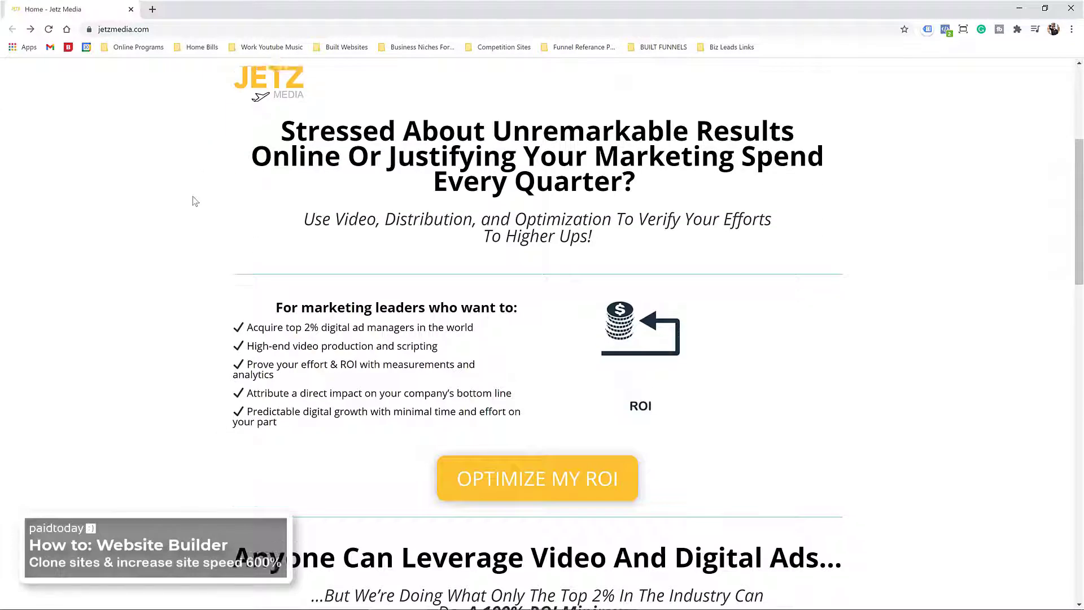
scroll(283, 123, down, 17)
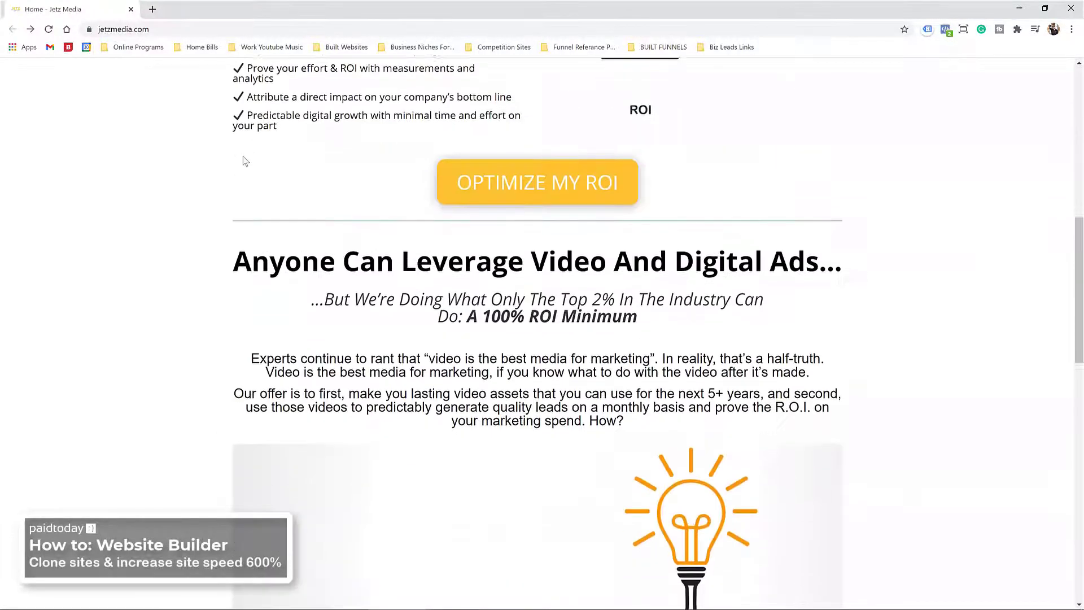
scroll(416, 278, down, 5)
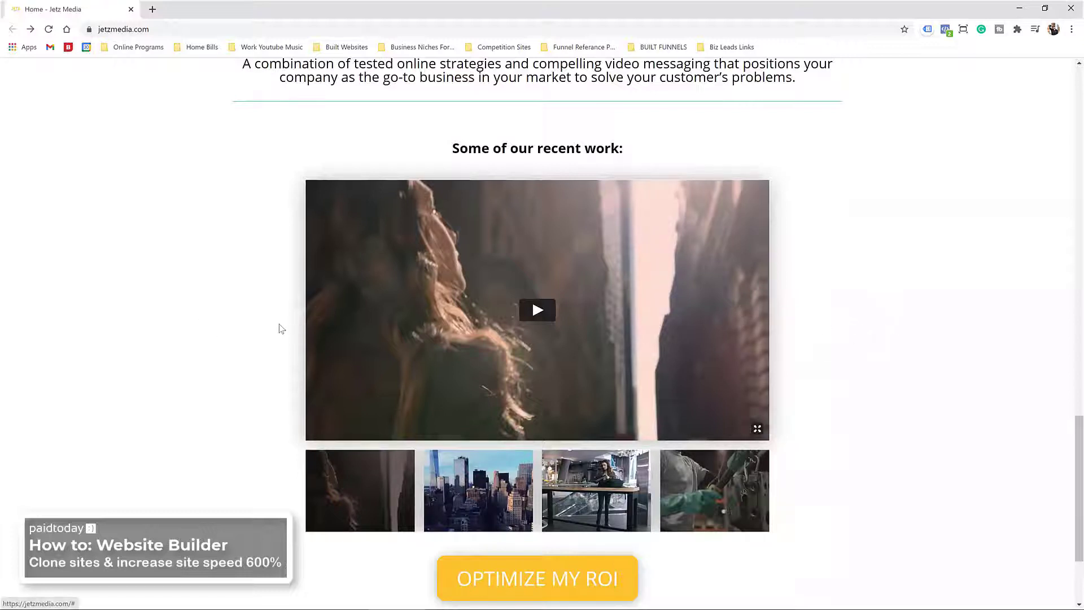
Step: Preview the next, woman-at-desk and industrial glove videos in the recent-work slider
click(744, 311)
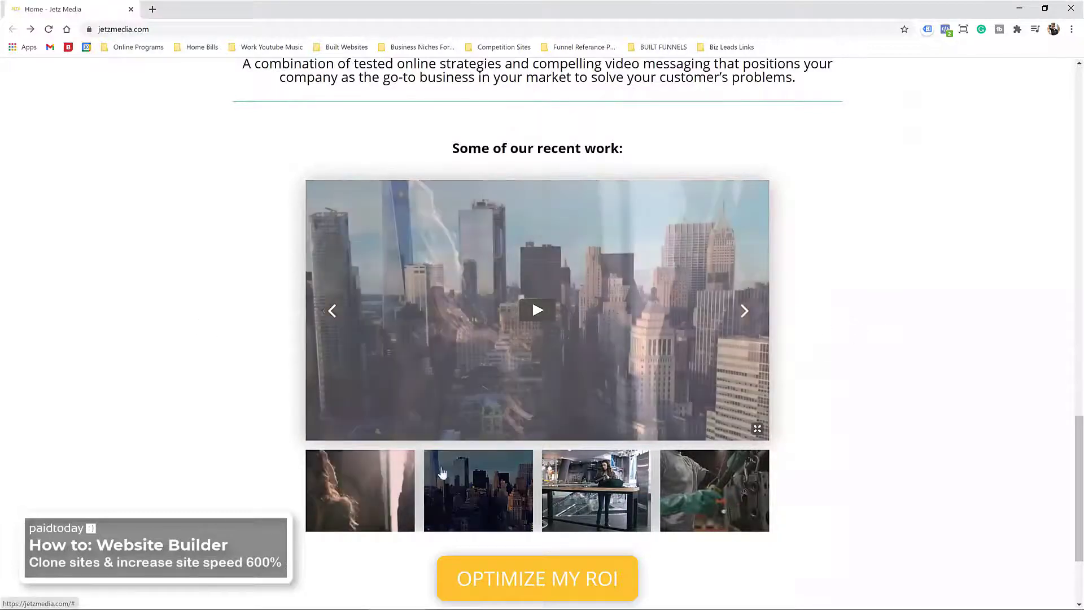
click(618, 473)
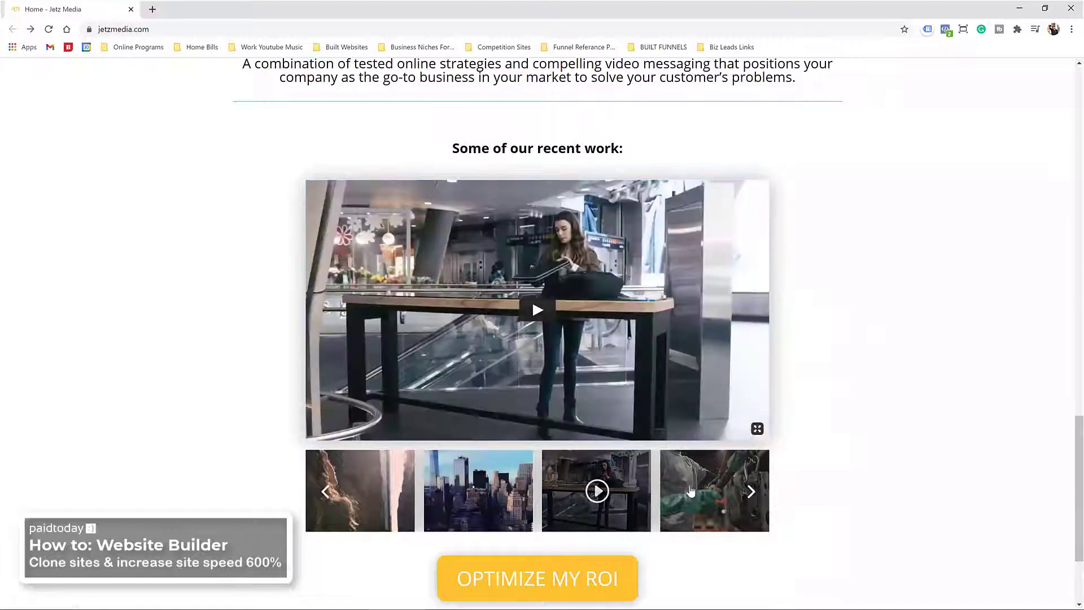
click(715, 490)
Step: Go to the Jetz Media About page
scroll(470, 503, up, 3)
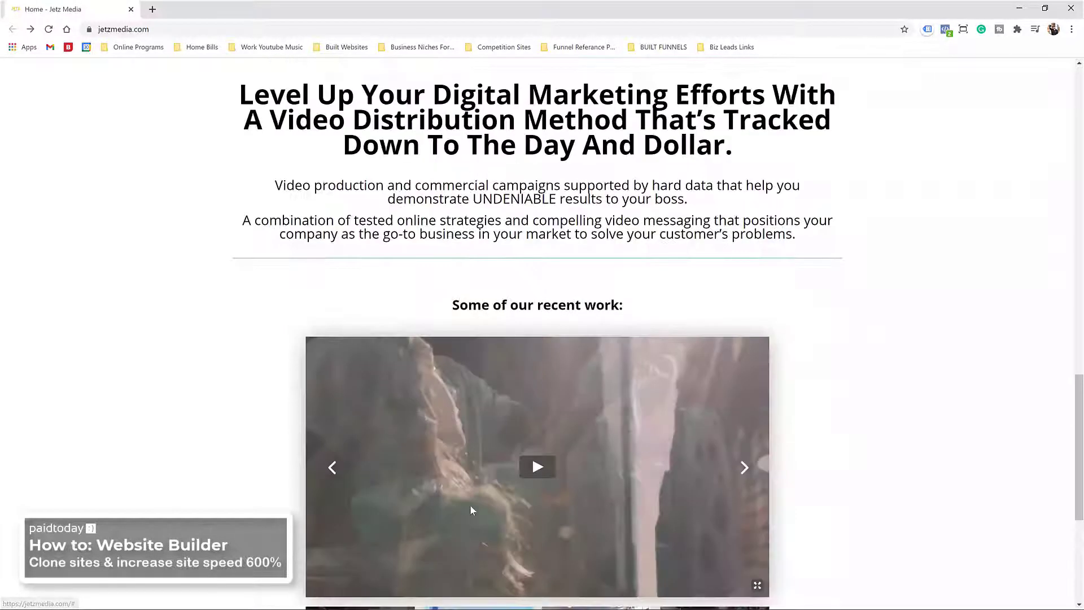
scroll(471, 501, down, 3)
scroll(611, 389, up, 5)
scroll(686, 279, up, 10)
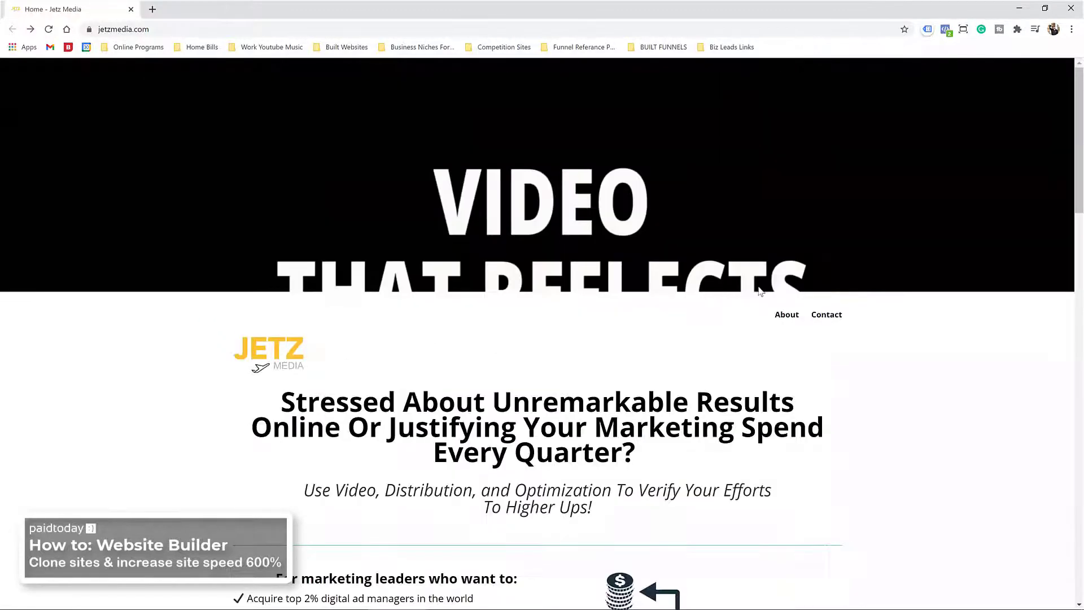
click(787, 318)
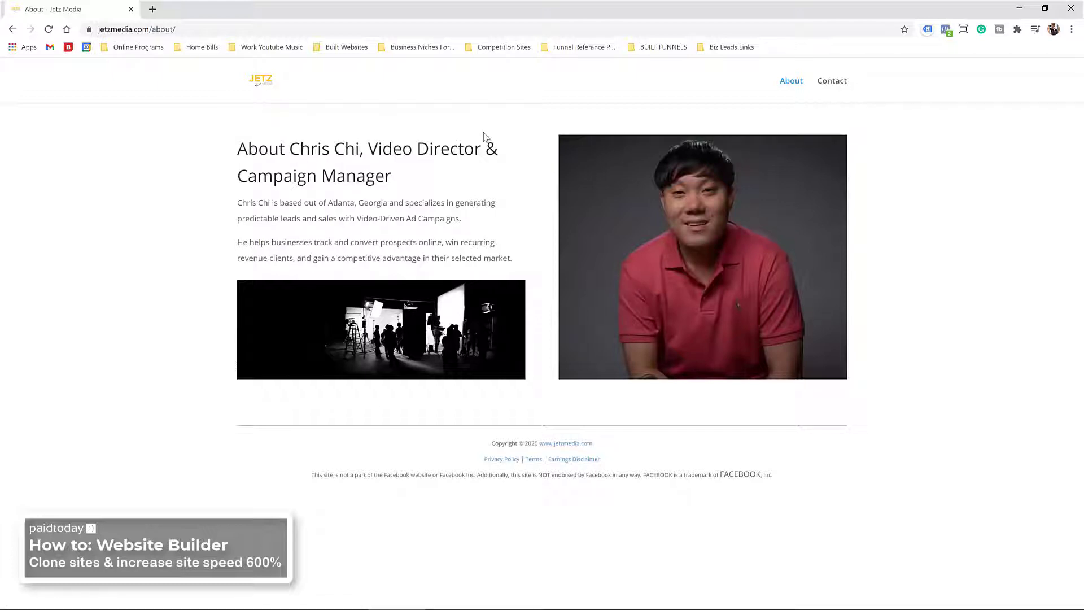
Step: Visit the Contact page, then return to the Jetz Media home page
click(844, 80)
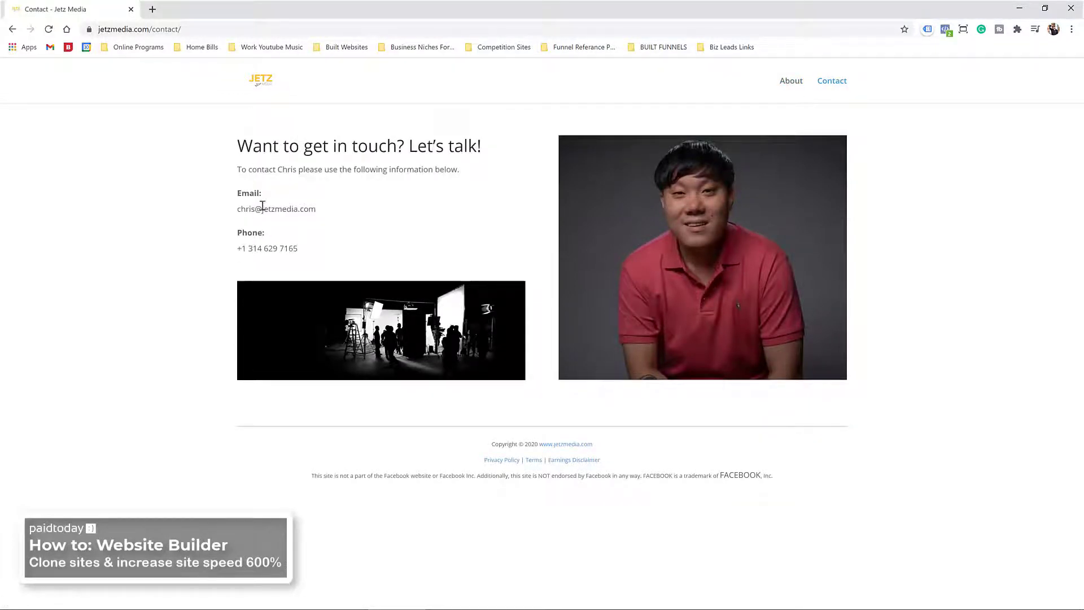
click(281, 92)
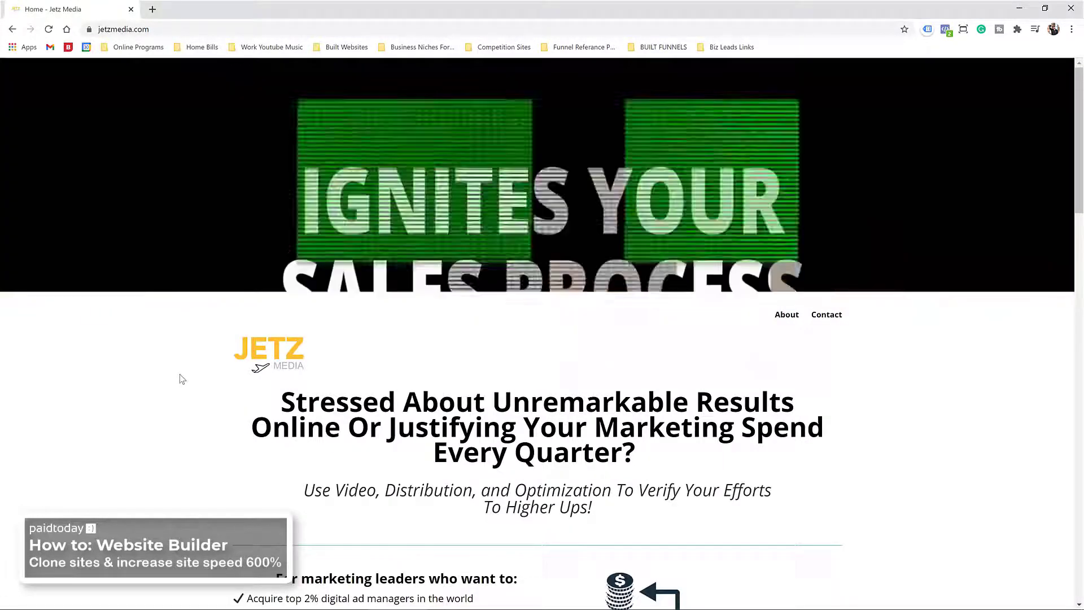
scroll(184, 377, down, 8)
scroll(206, 376, down, 17)
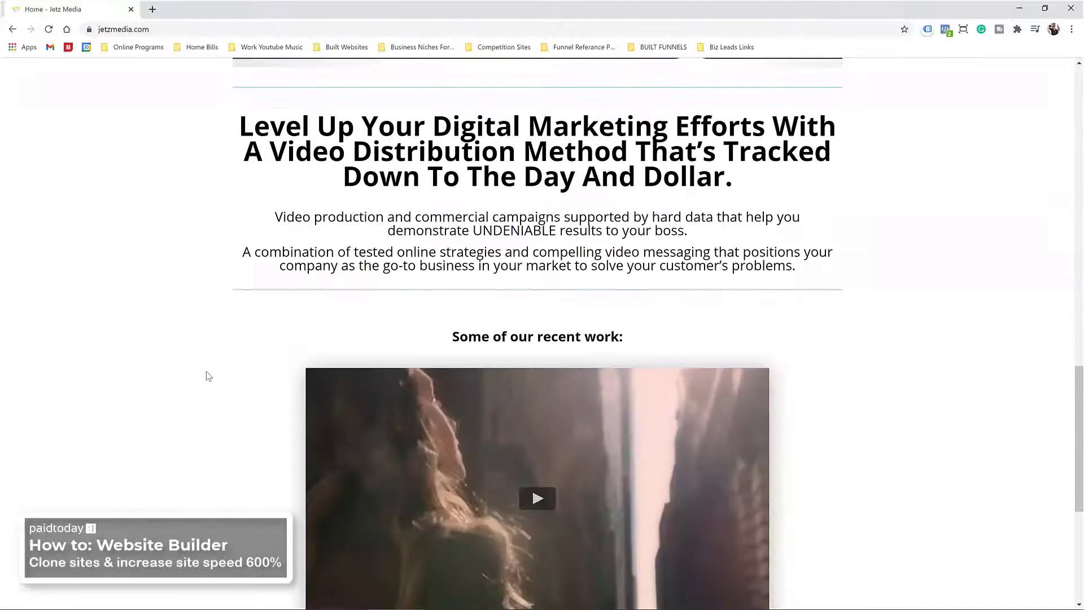
Step: Restore the Chrome window down to a smaller size over PaidToday
scroll(208, 376, up, 12)
scroll(207, 375, up, 9)
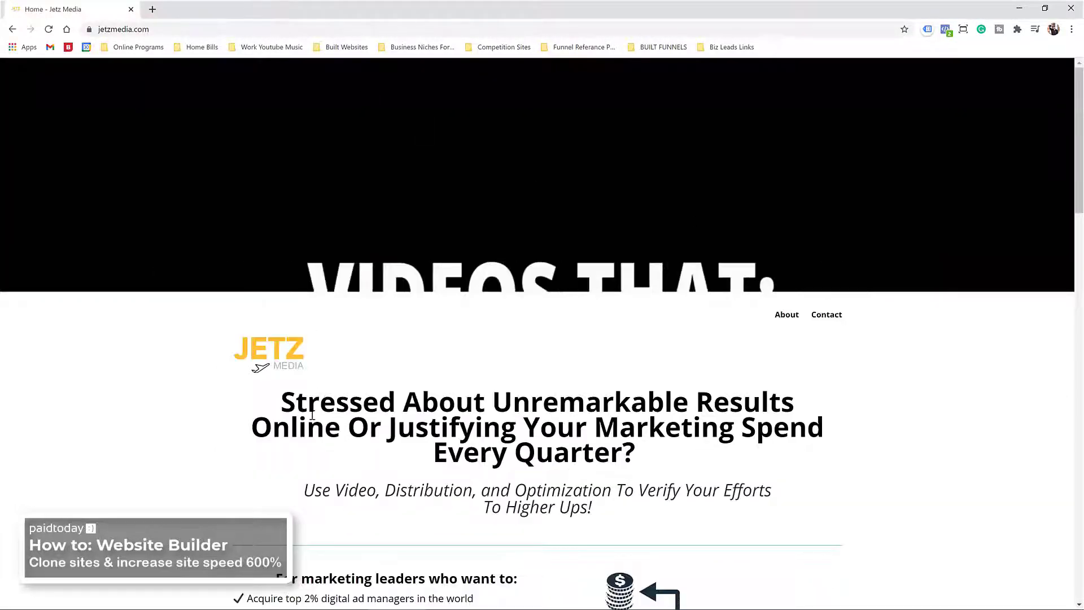
scroll(313, 415, down, 3)
scroll(314, 398, up, 3)
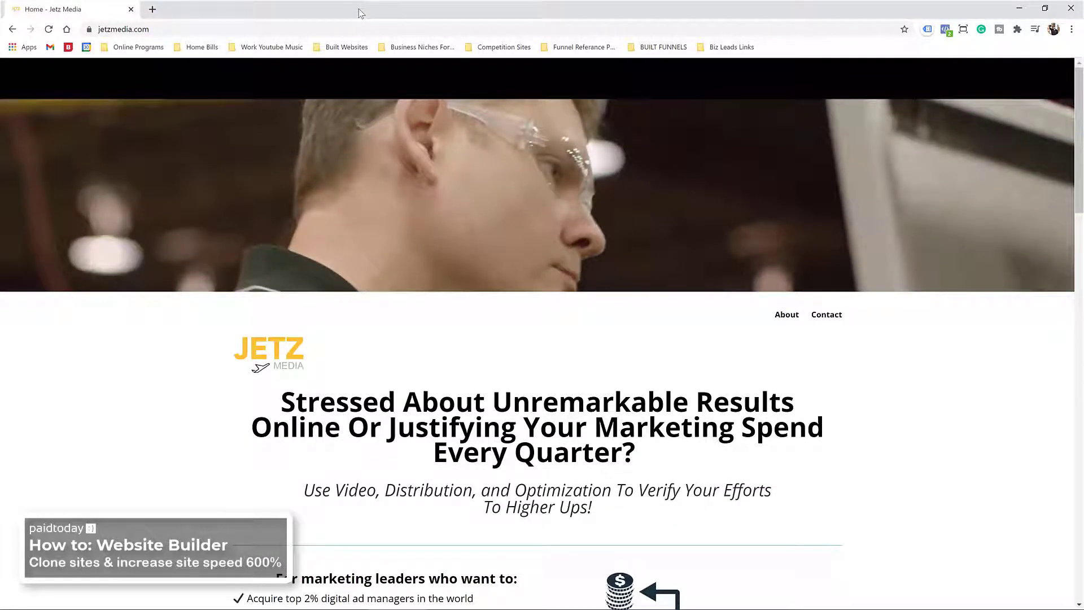
double_click(361, 12)
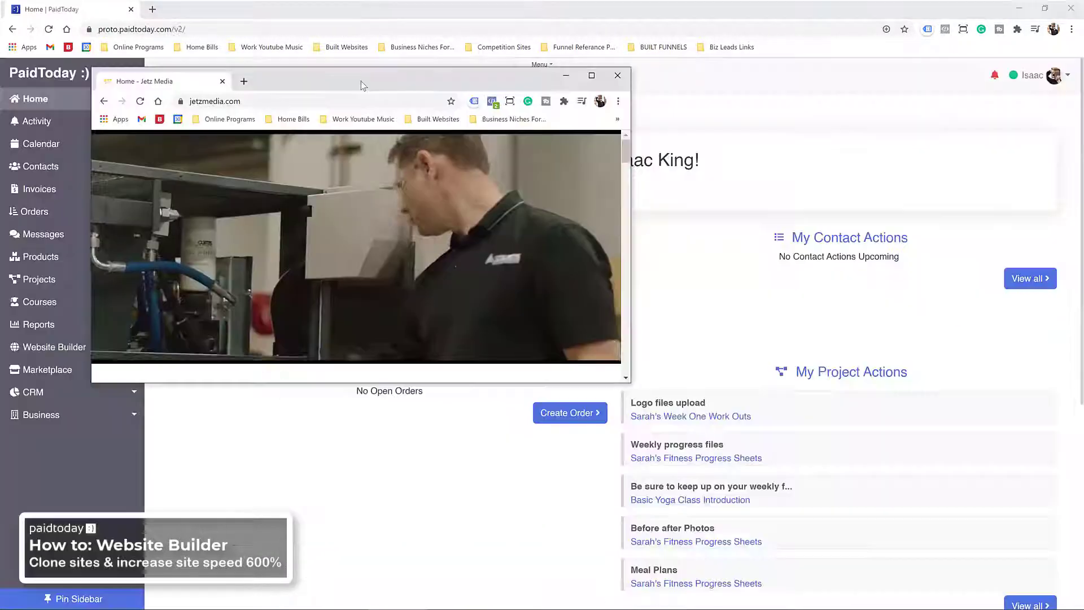
Step: Resize the Chrome window and start a new page set in the website builder
double_click(361, 80)
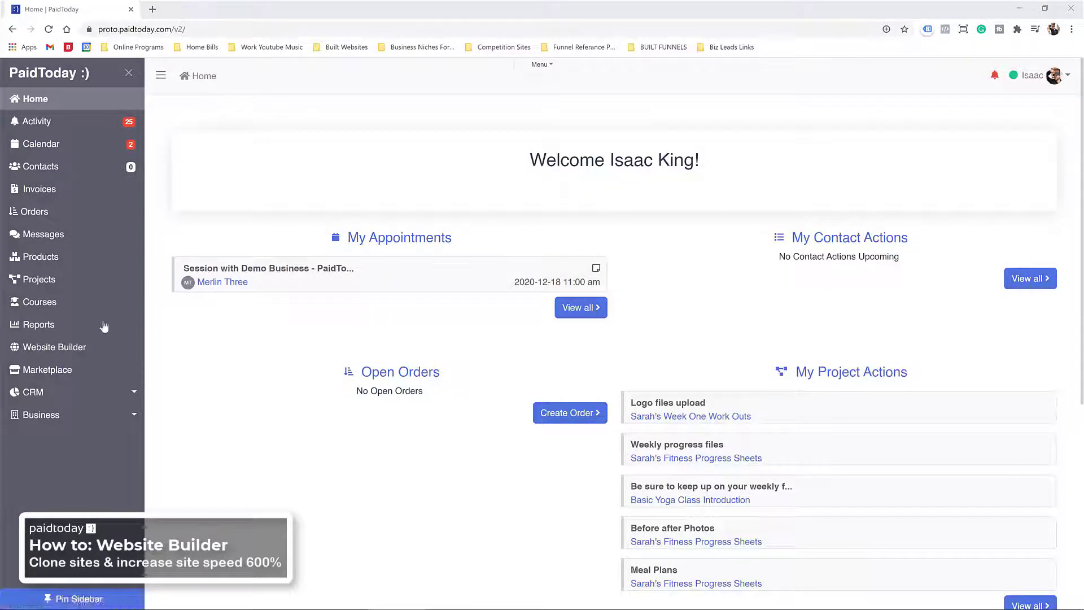
click(49, 355)
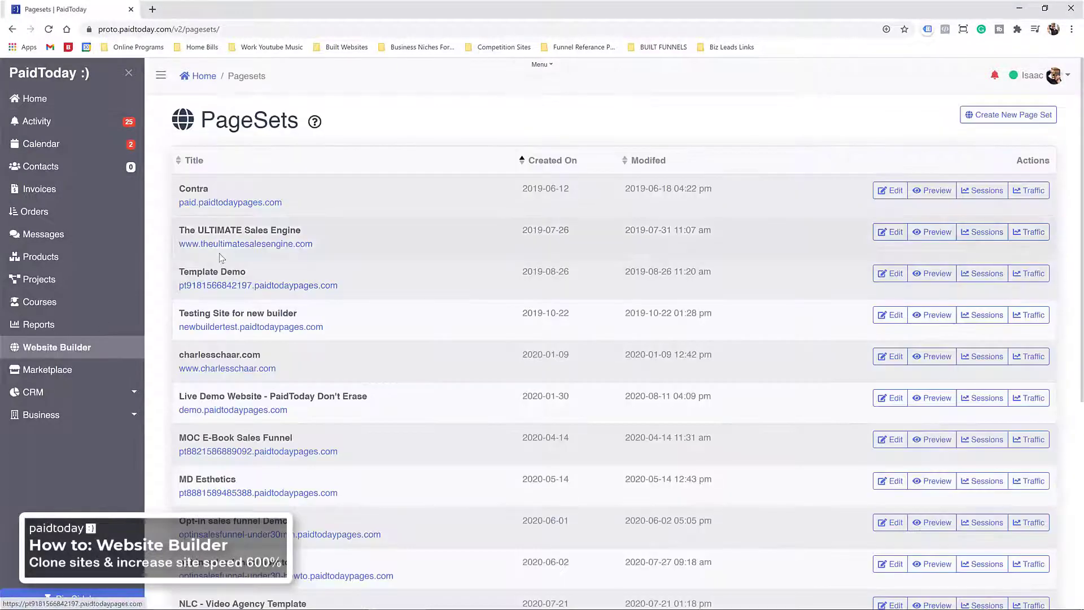
click(1016, 119)
Step: Title the new page set 'Jetz Media Website Template'
click(218, 211)
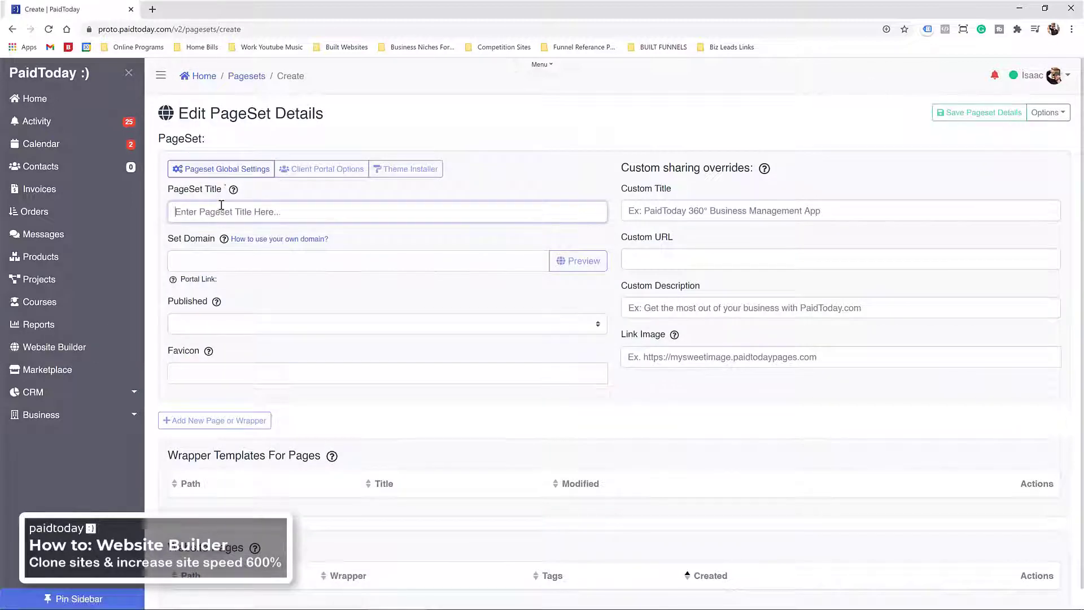
text(Jetz)
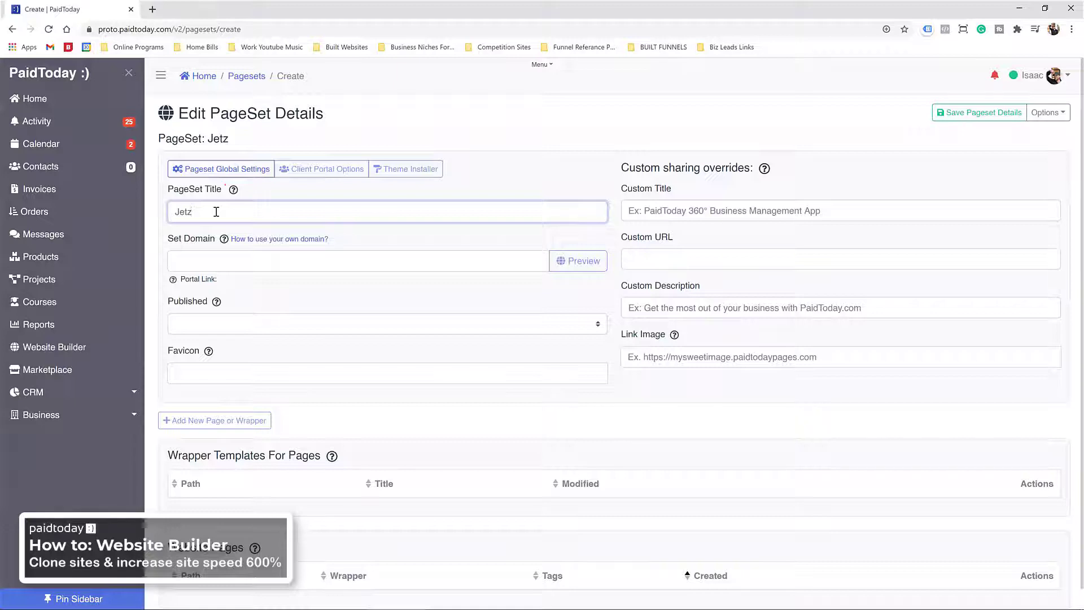
text( <ed)
key(BackSpace)
key(BackSpace)
key(BackSpace)
text(me)
key(BackSpace)
key(BackSpace)
text(Medi)
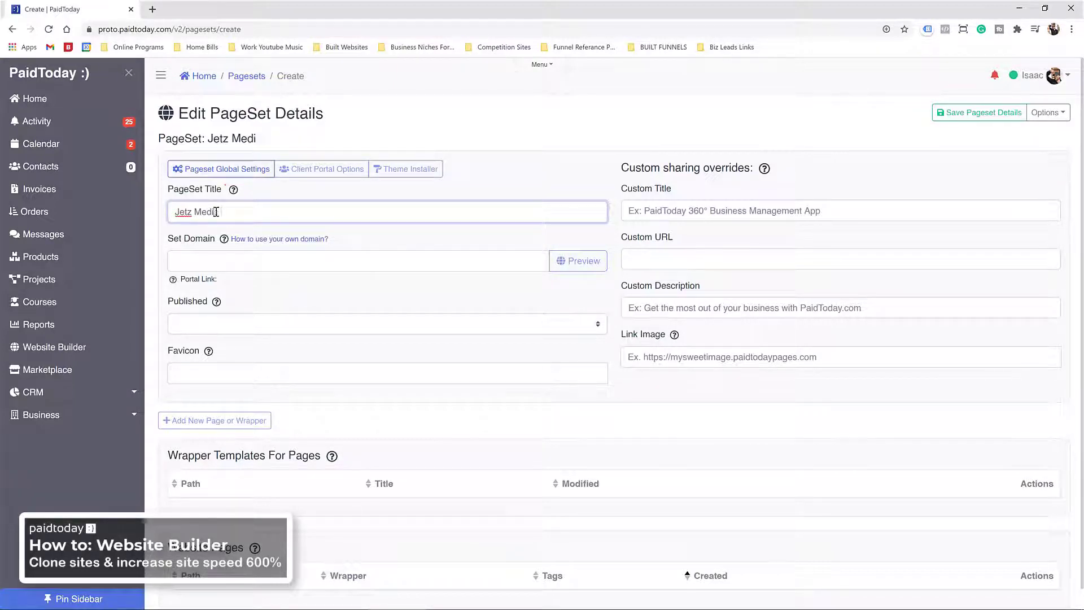
text(a Website Template)
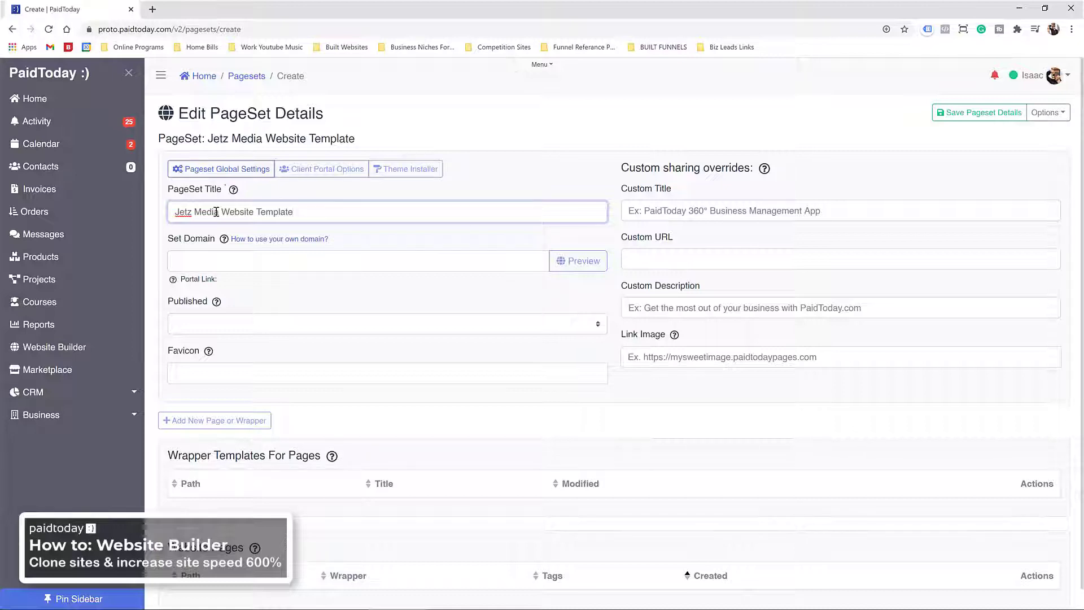
click(191, 260)
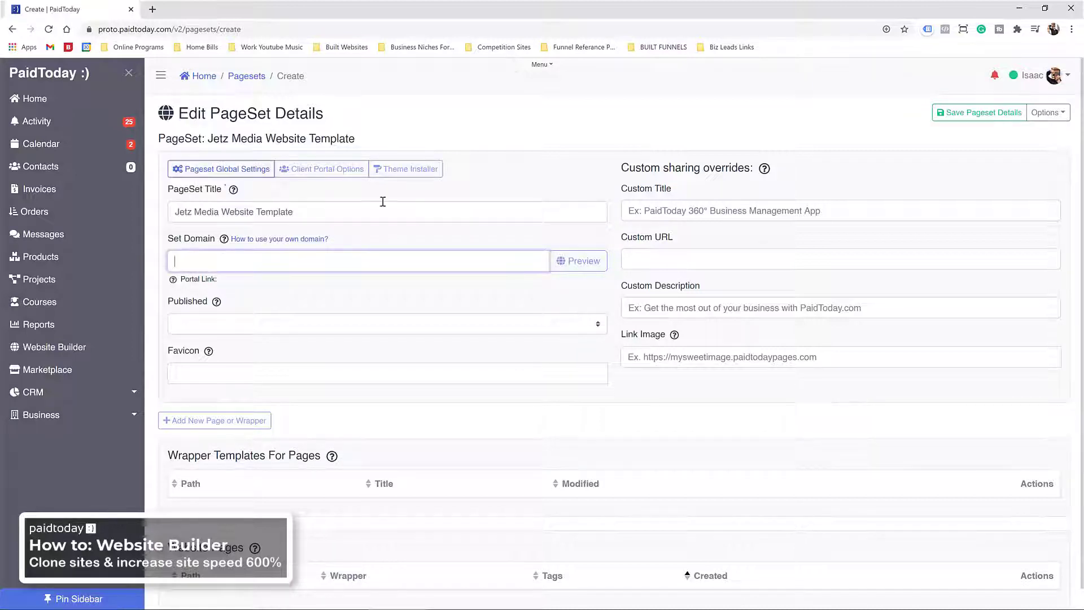
Step: Save the pageset with domain prefix 'jetzmedia' and published status 'Pageset Is Live'
click(960, 112)
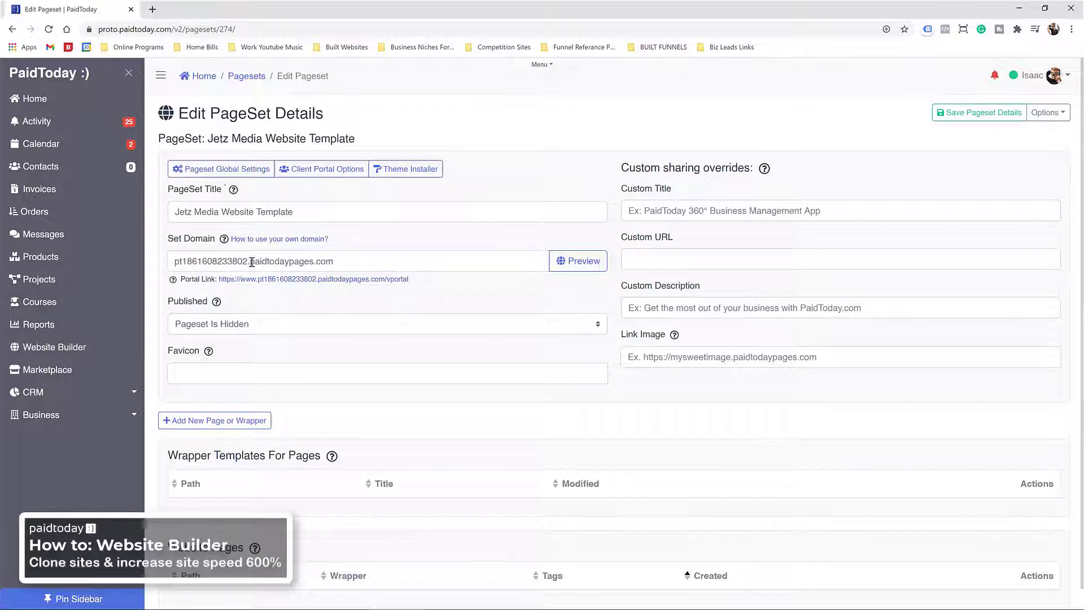
drag(248, 262, 171, 262)
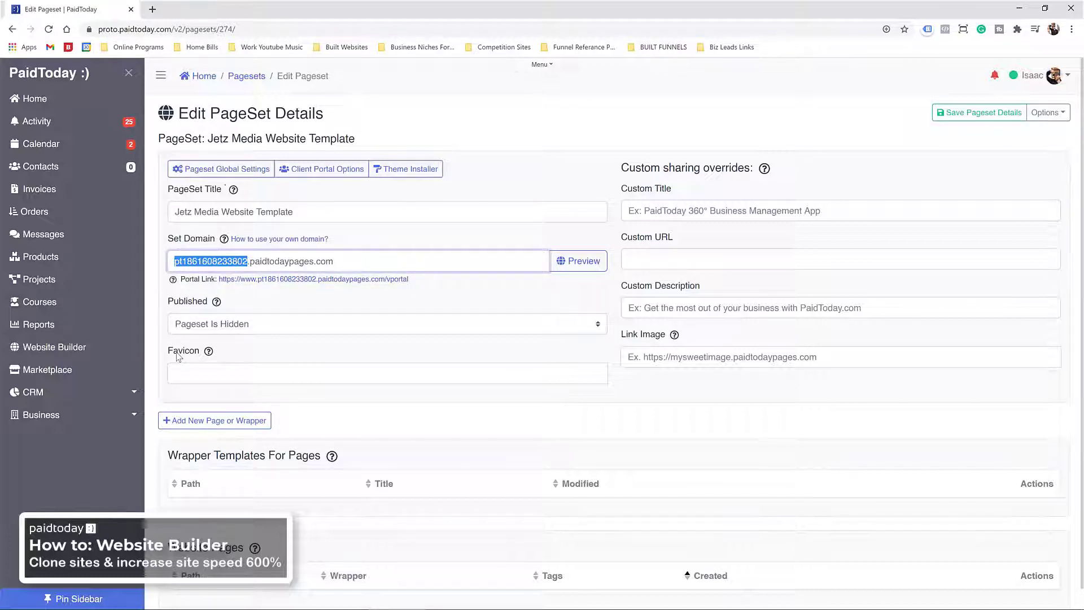
text(jetzmedia)
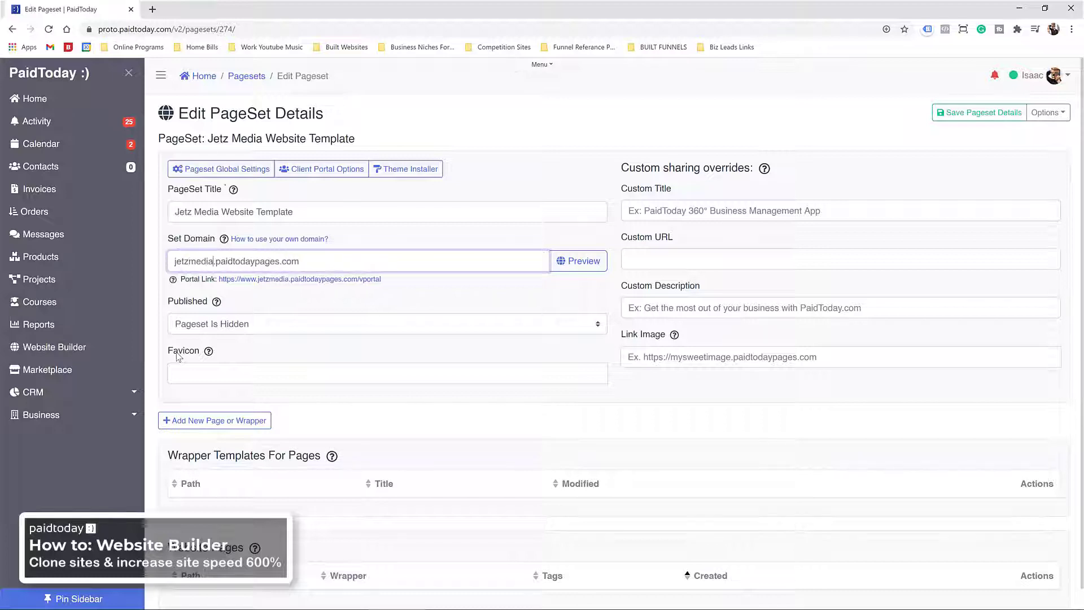
click(358, 237)
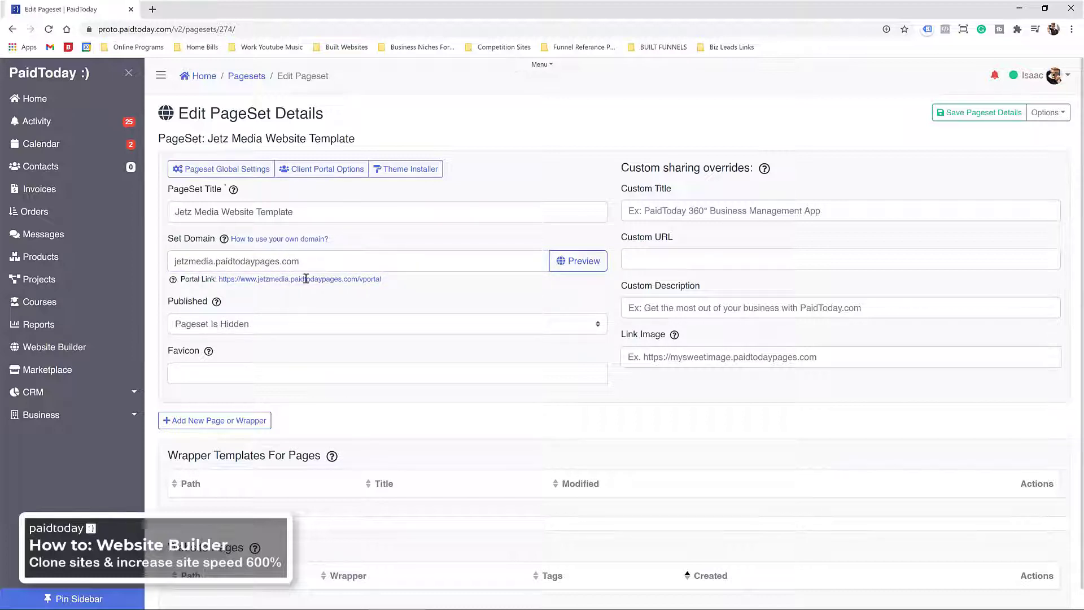
click(235, 332)
click(234, 351)
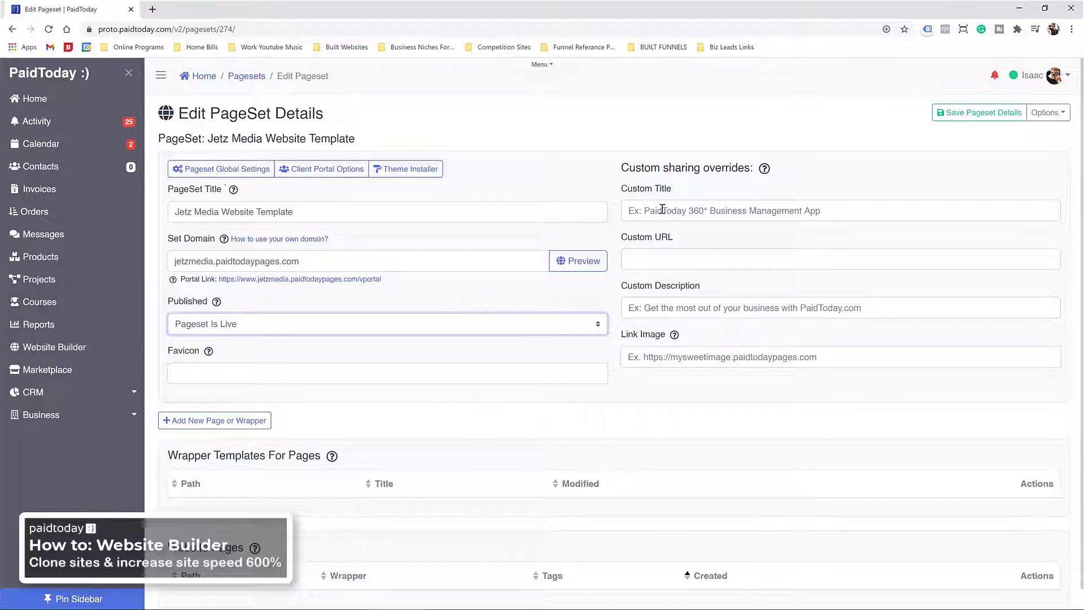
click(973, 113)
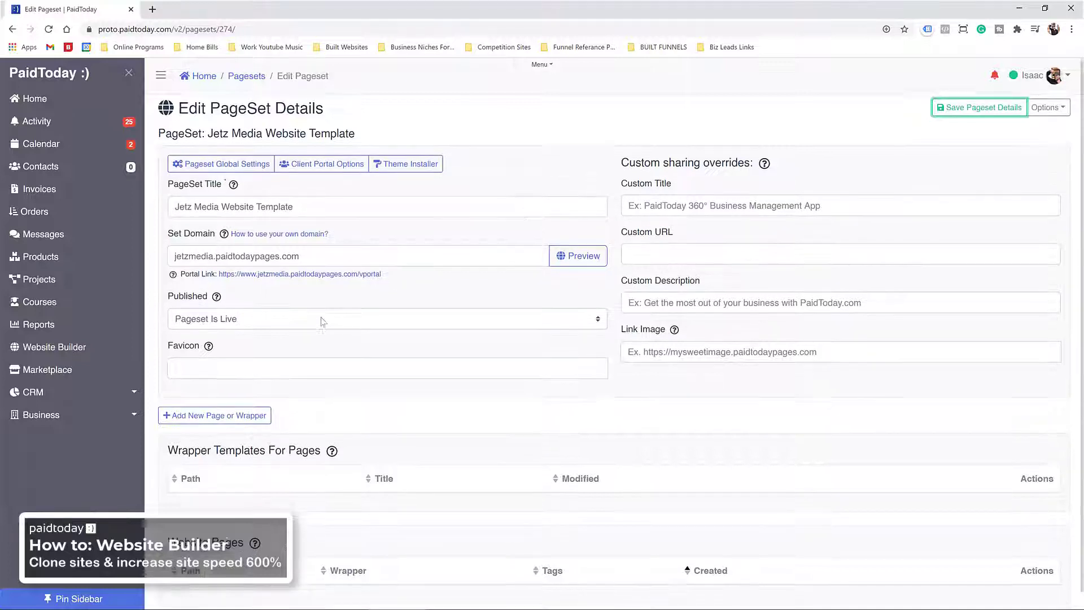
Step: Sort pagesets by creation date and open Jetz Media Website Template for editing
click(324, 148)
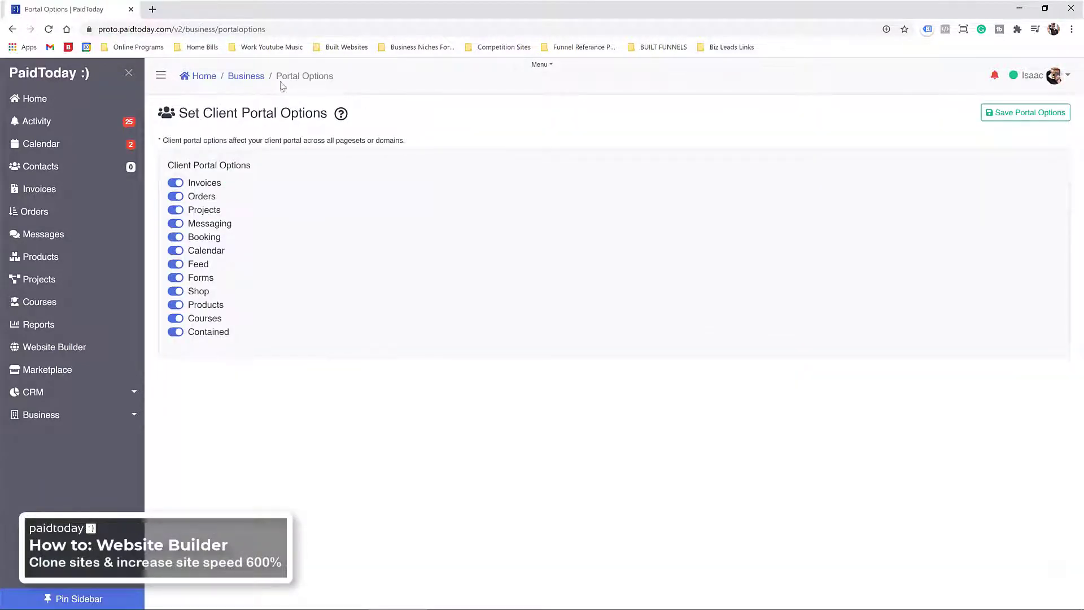
click(249, 78)
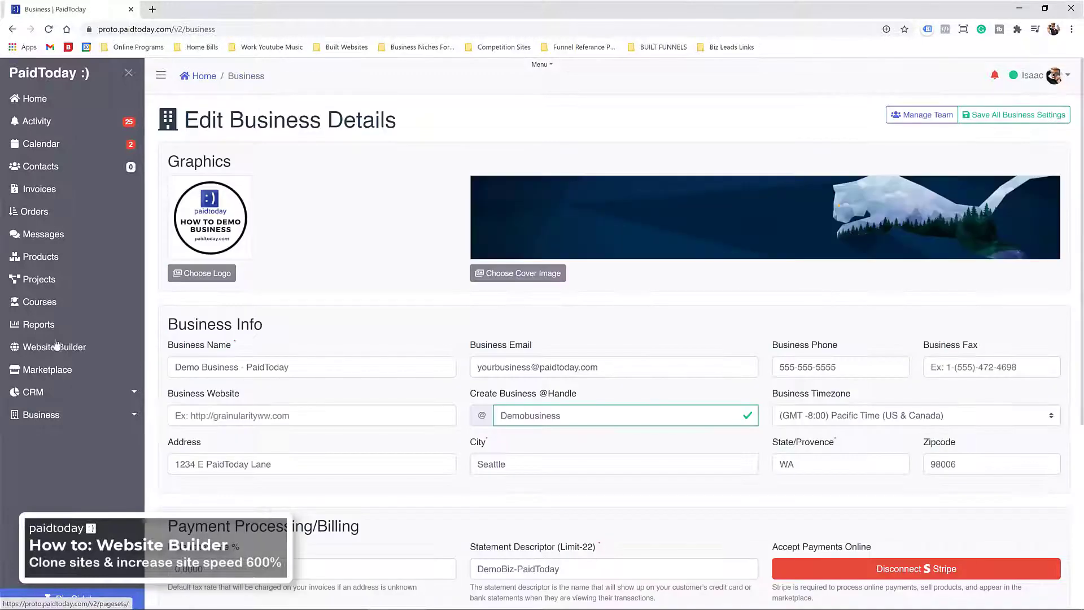
click(56, 346)
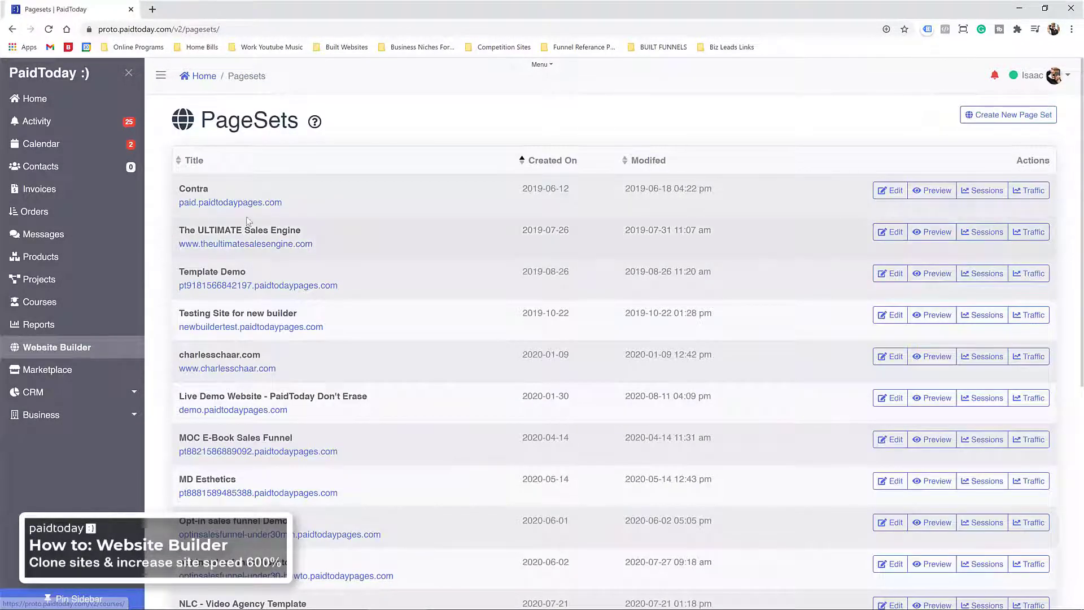
click(543, 161)
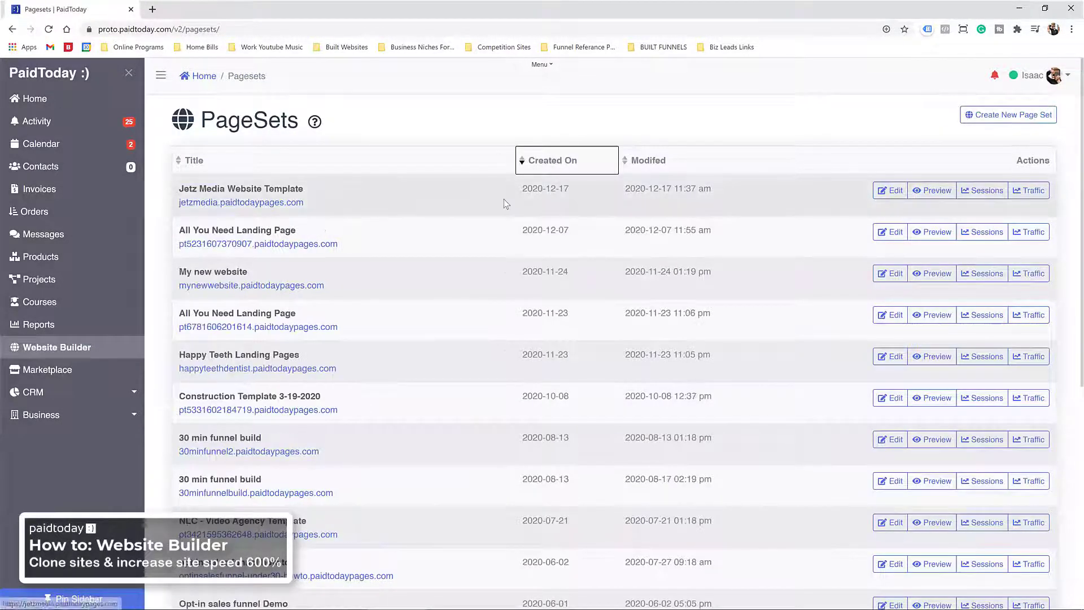
click(891, 190)
scroll(378, 283, down, 1)
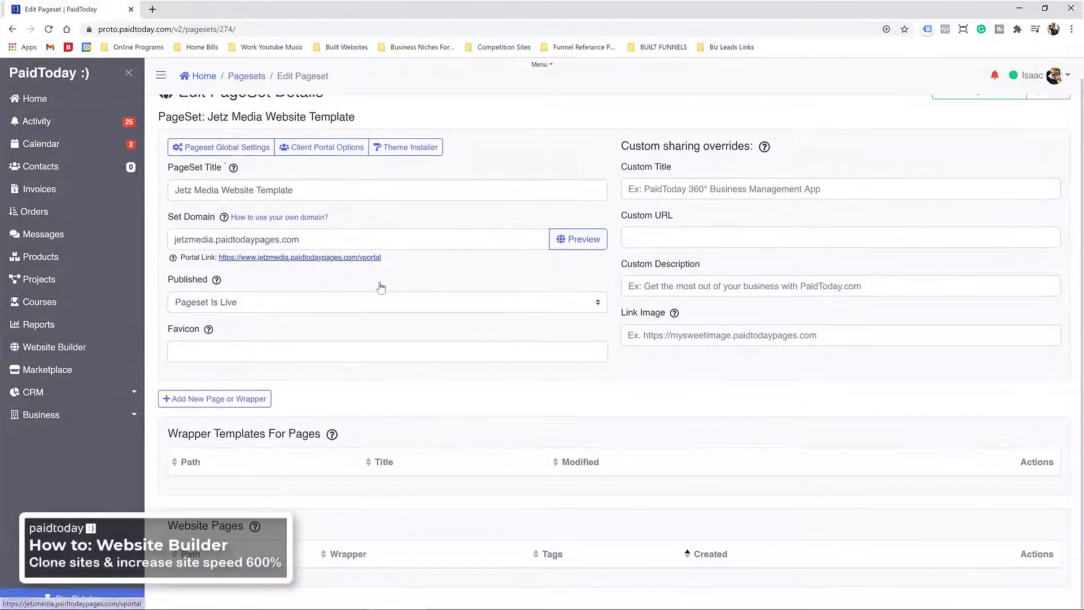
Step: Create a new page titled 'home' with mount path 'home'
click(201, 402)
click(375, 261)
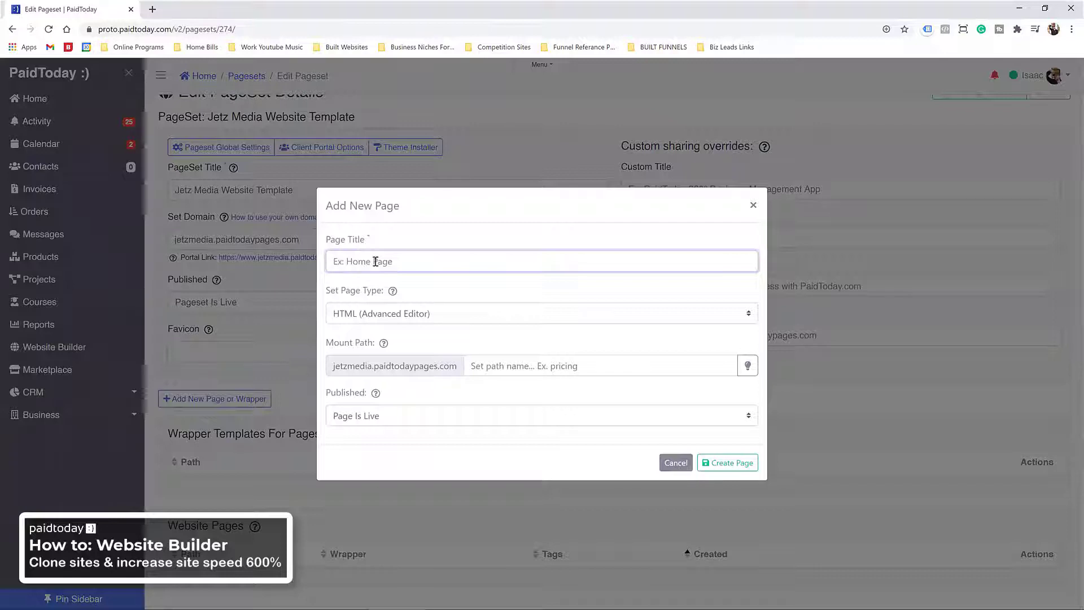
text(home)
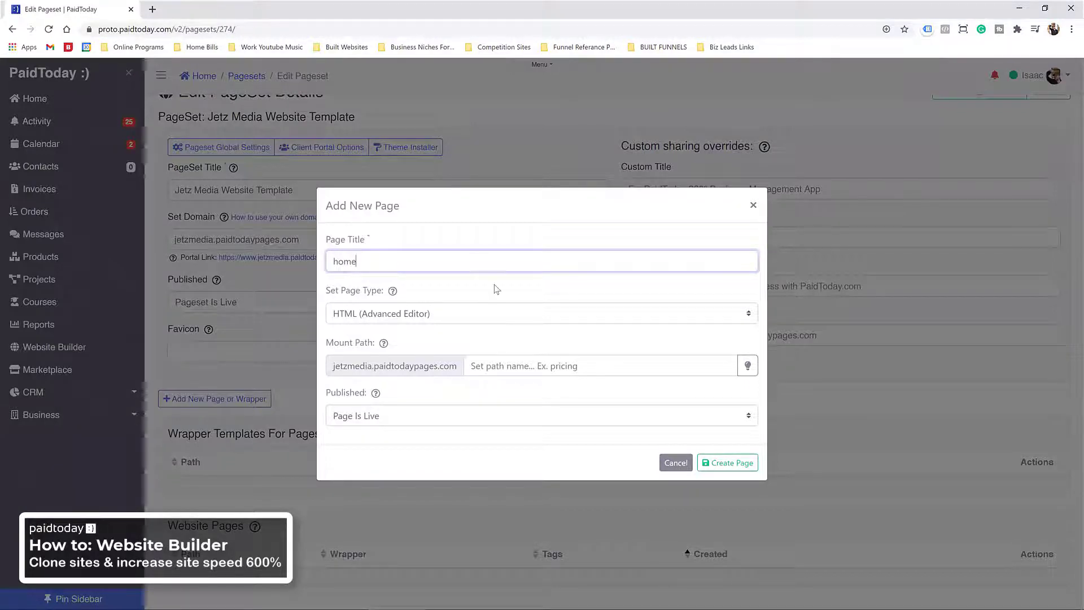
click(498, 294)
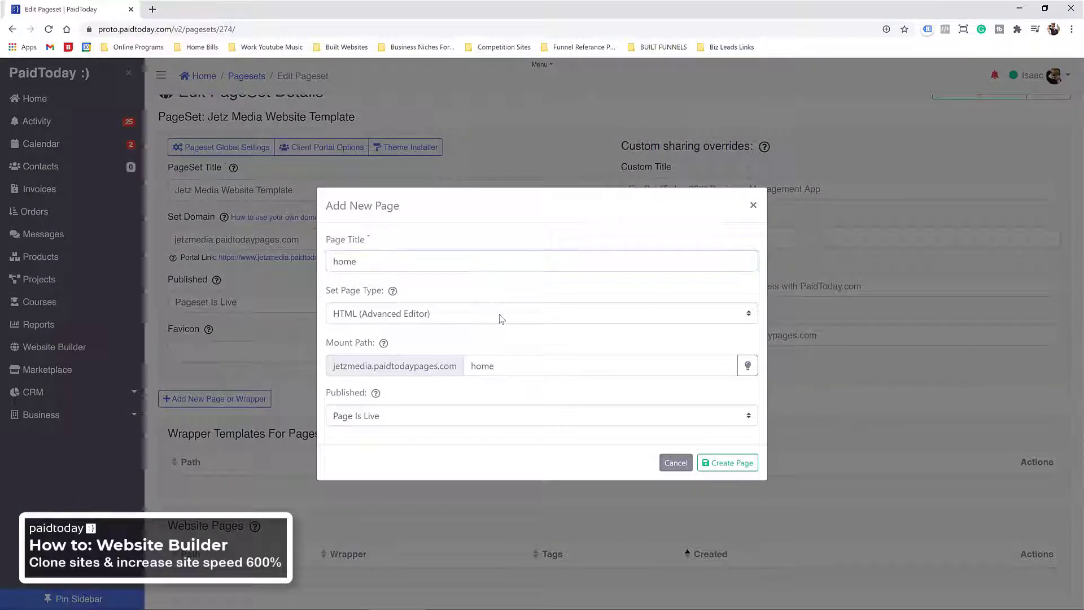
click(735, 465)
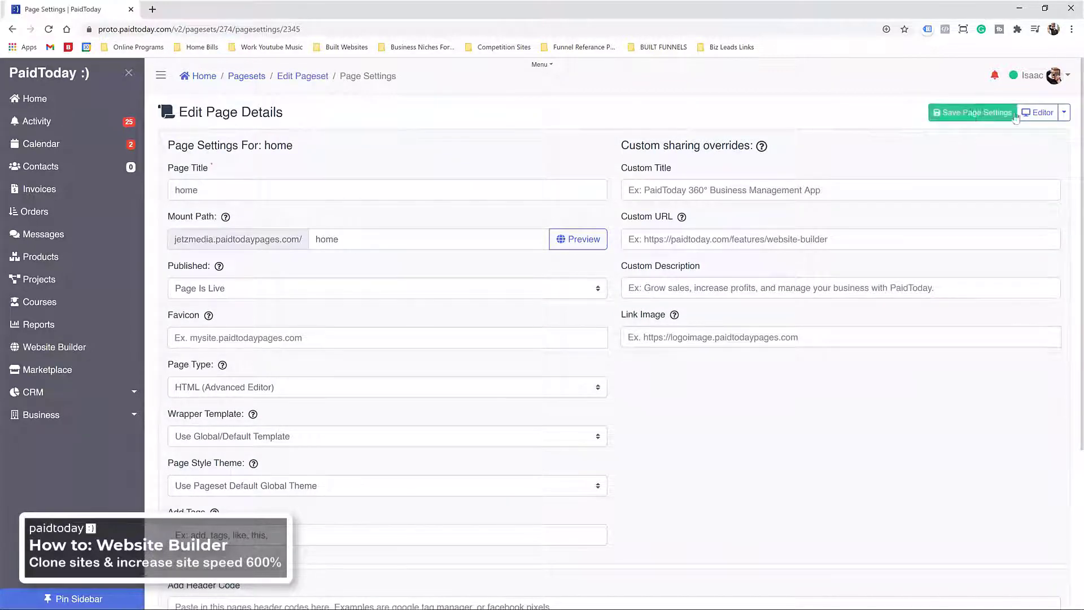
Step: Open the home page in the editor, delete 'Hello, World!', and expand Header blocks
click(1038, 112)
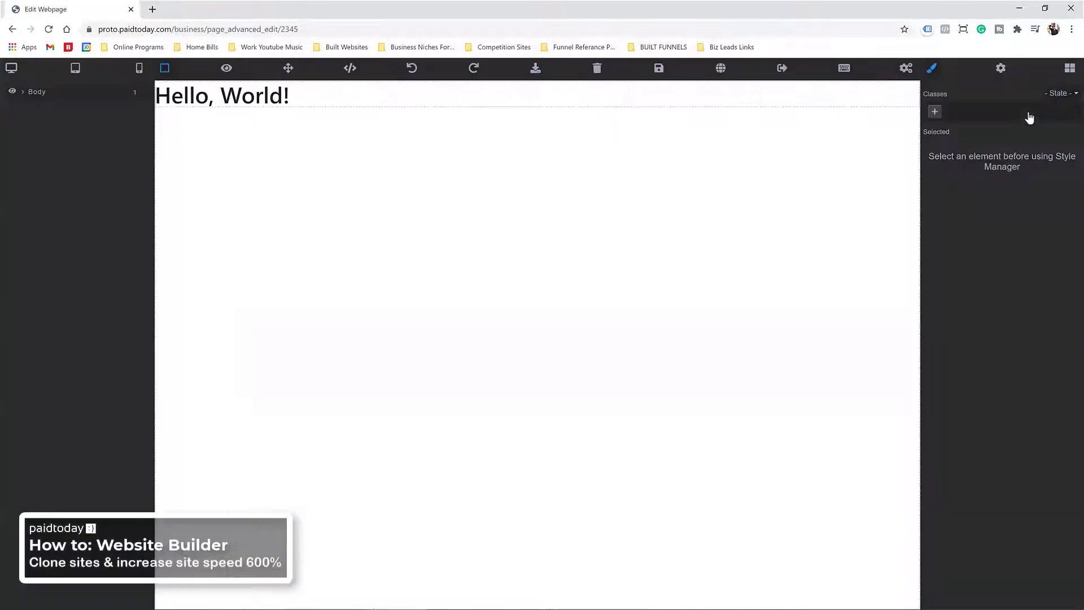
click(445, 102)
key(Delete)
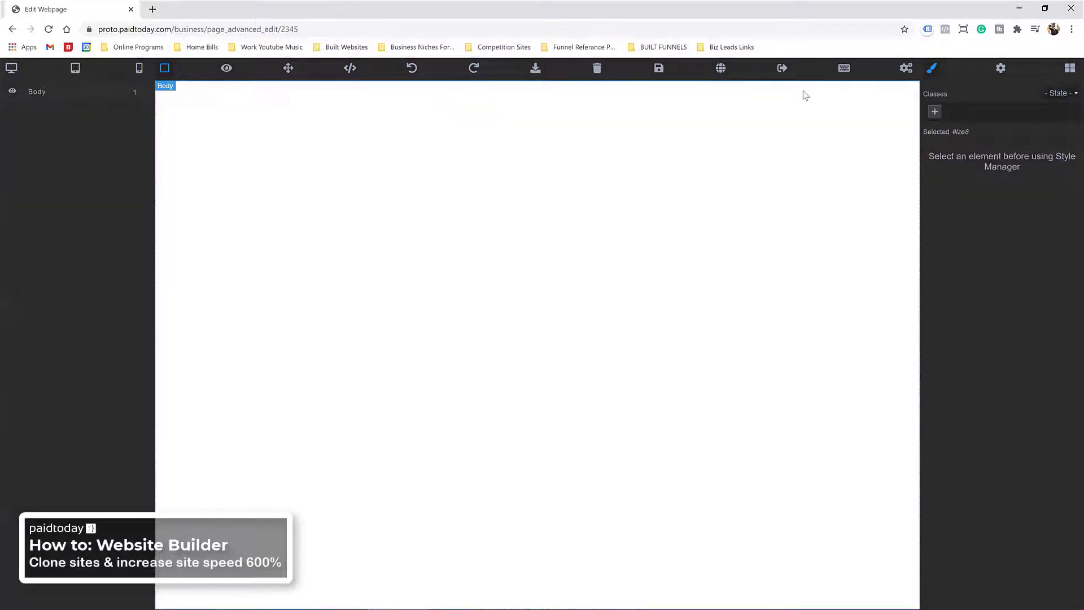
click(1069, 67)
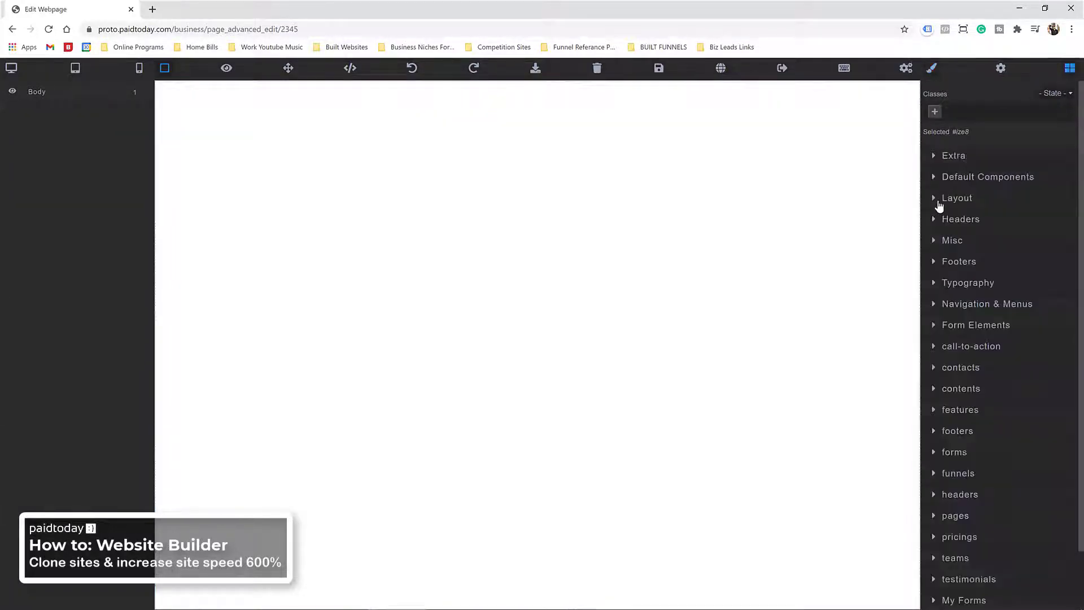
click(956, 224)
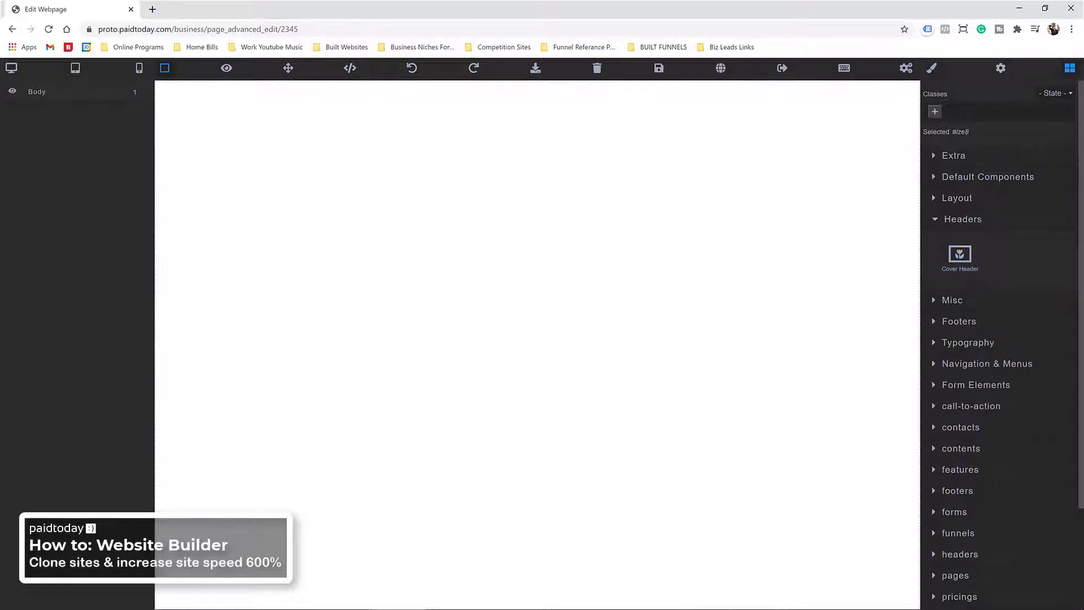
Step: Add a Cover Header, paste the copied headline as its subtitle, and title it 'Jetz Media'
drag(962, 257, 592, 290)
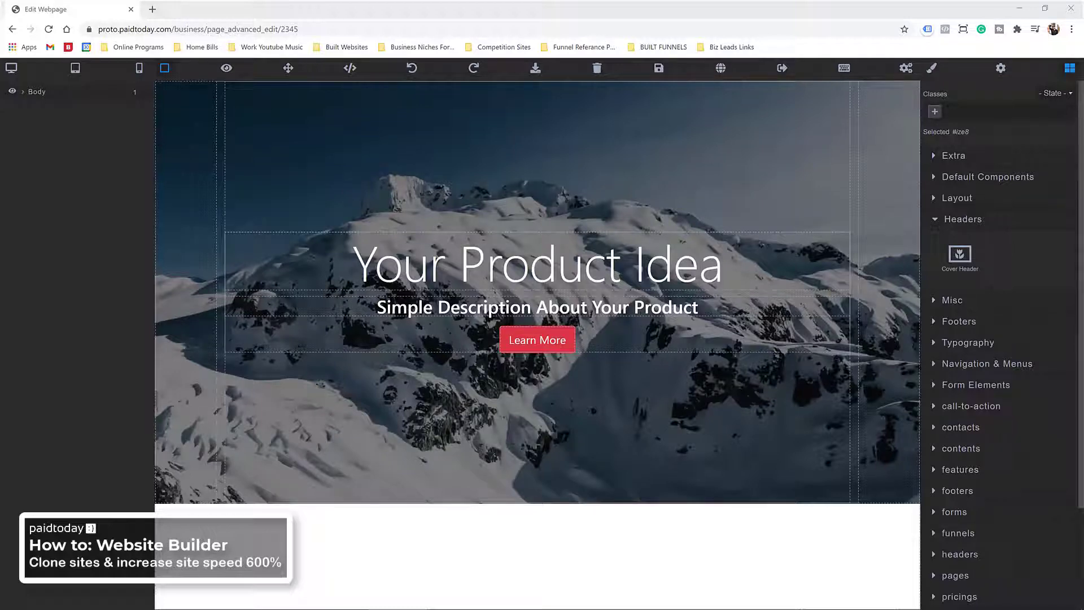
triple_click(485, 308)
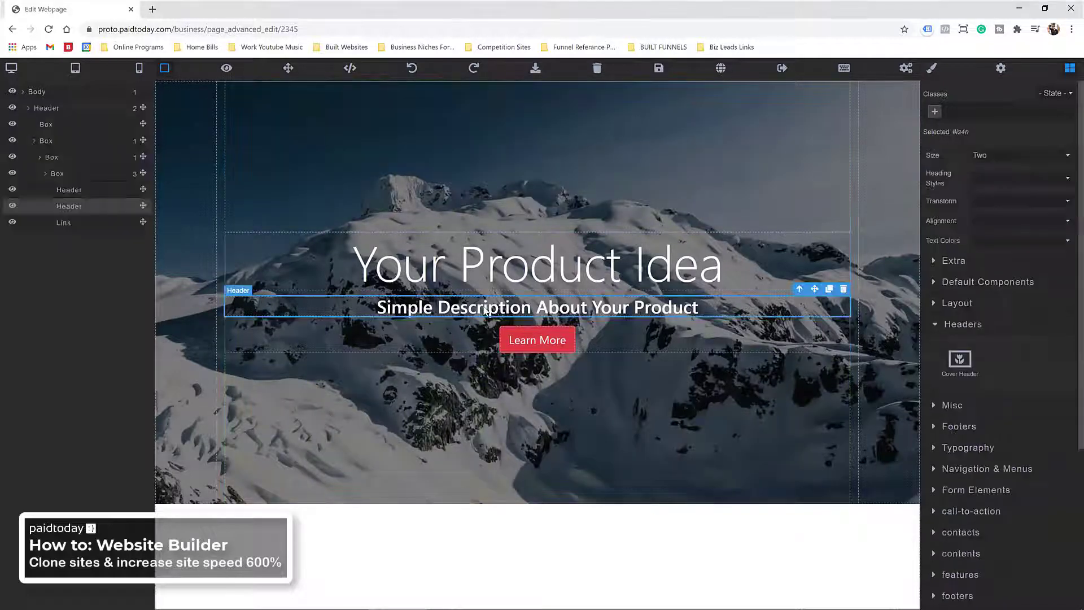
right_click(470, 308)
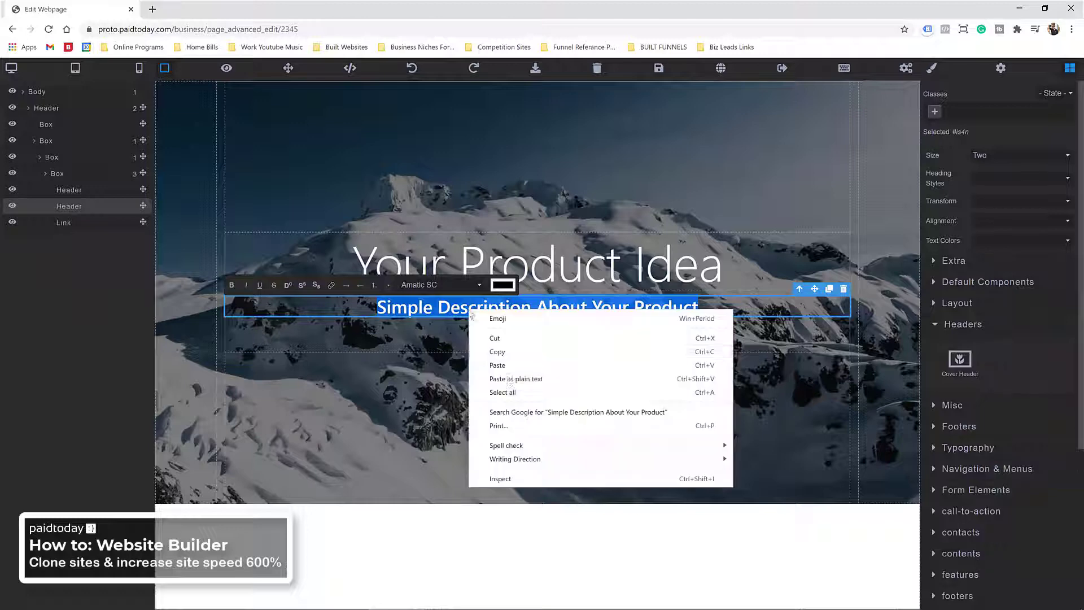
click(509, 382)
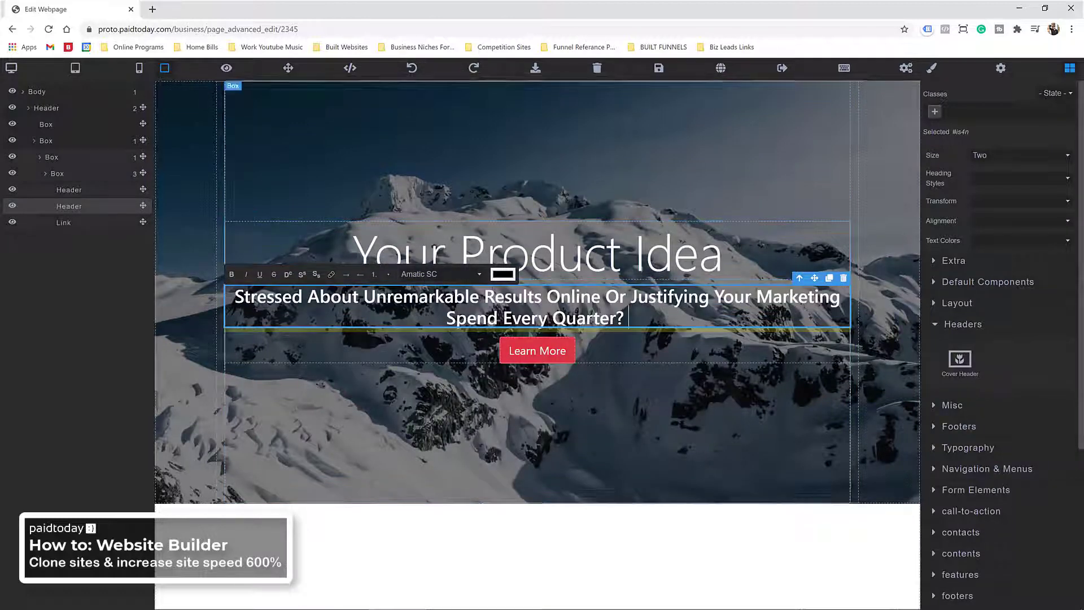
triple_click(482, 258)
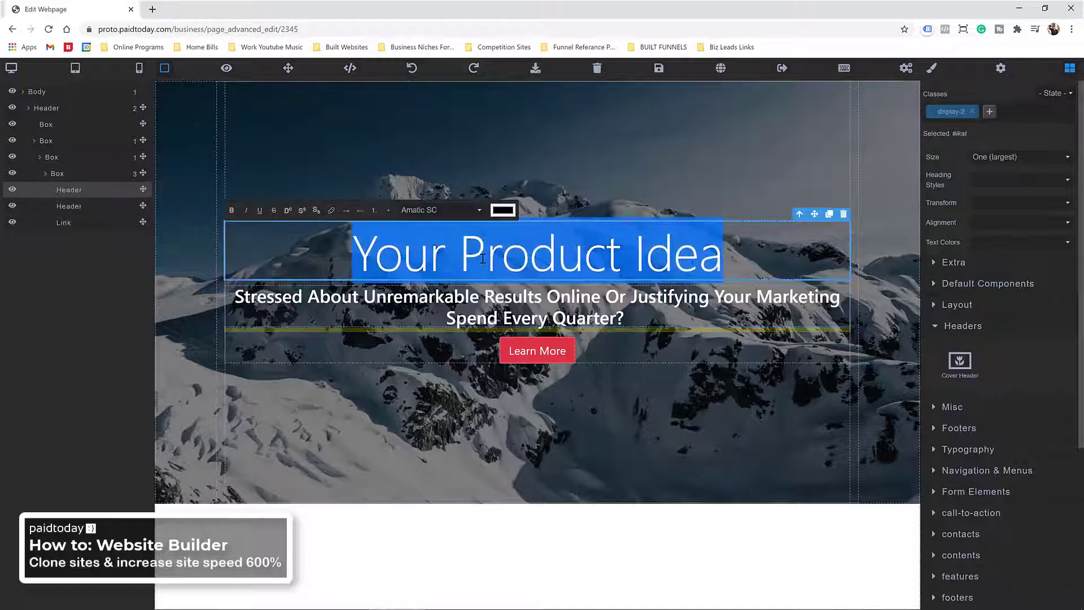
text(Jetz)
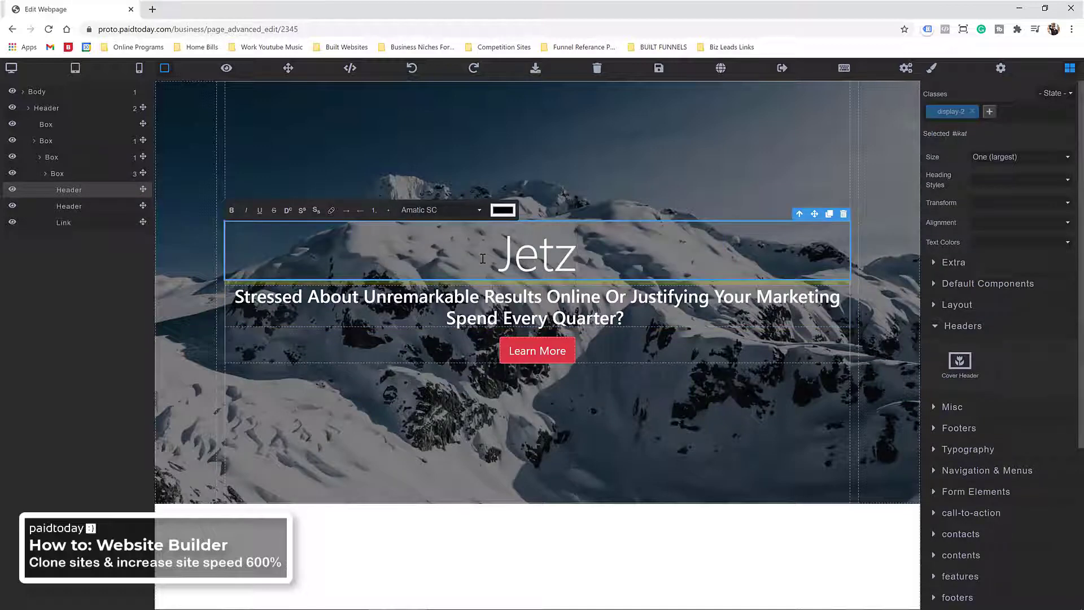
text( Media)
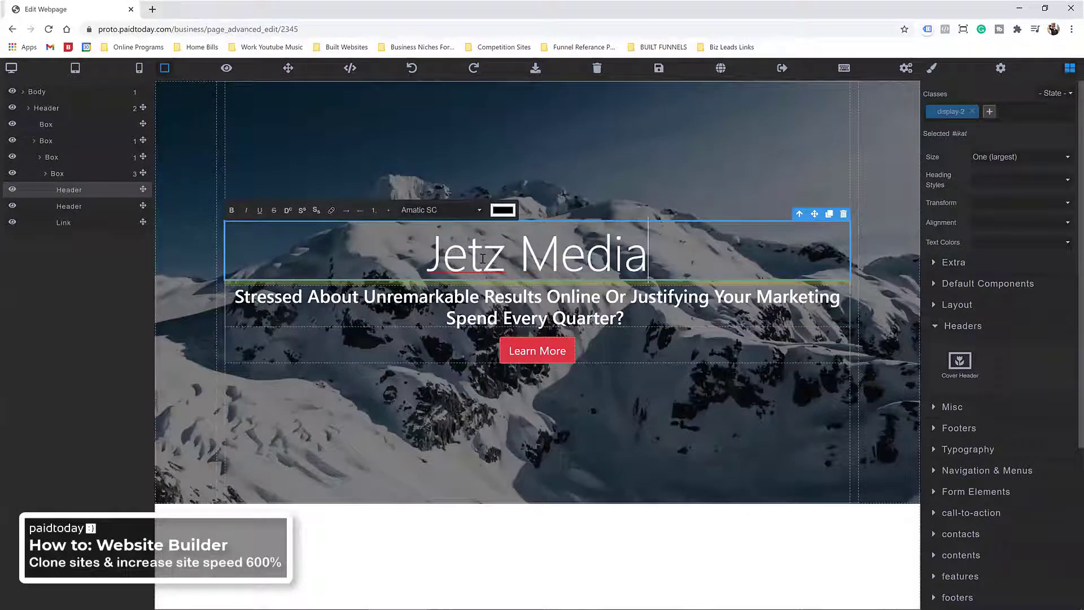
Step: Add a background image layer to the header in Style Manager's Background settings
click(187, 171)
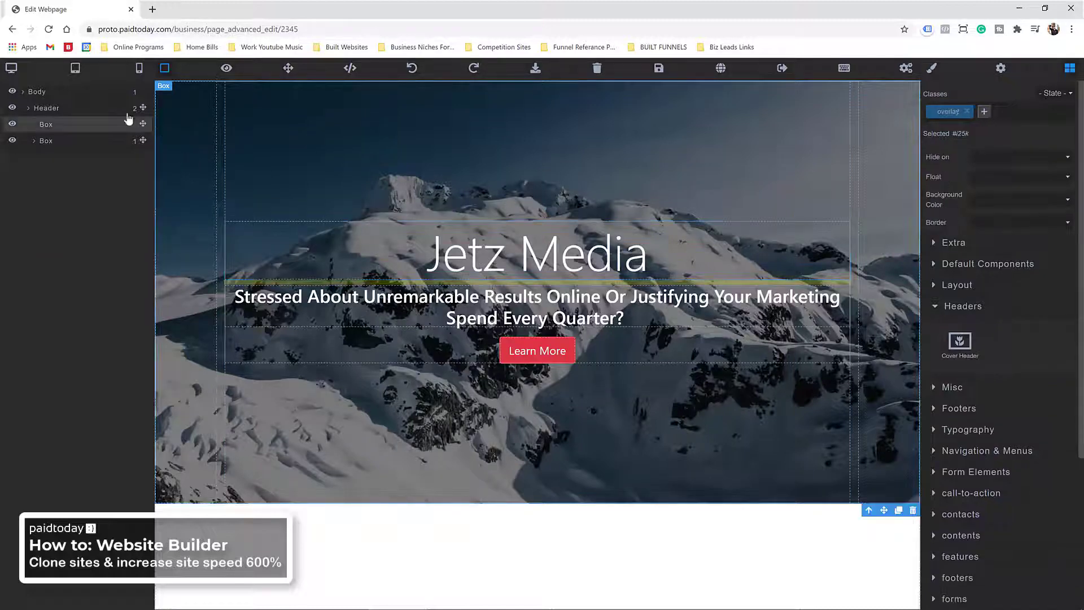
scroll(983, 395, down, 4)
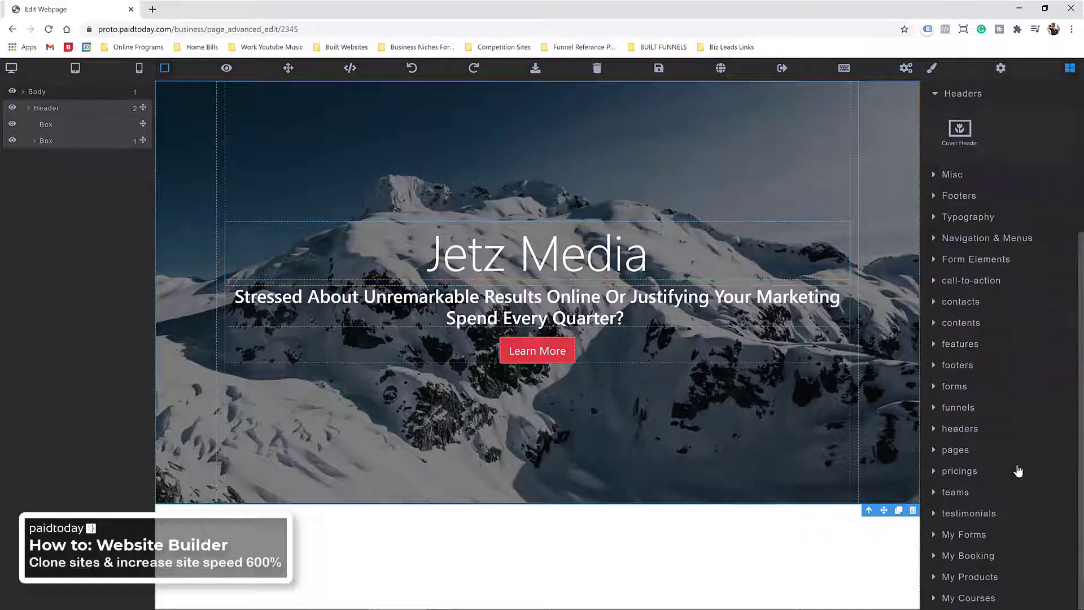
click(932, 68)
click(988, 395)
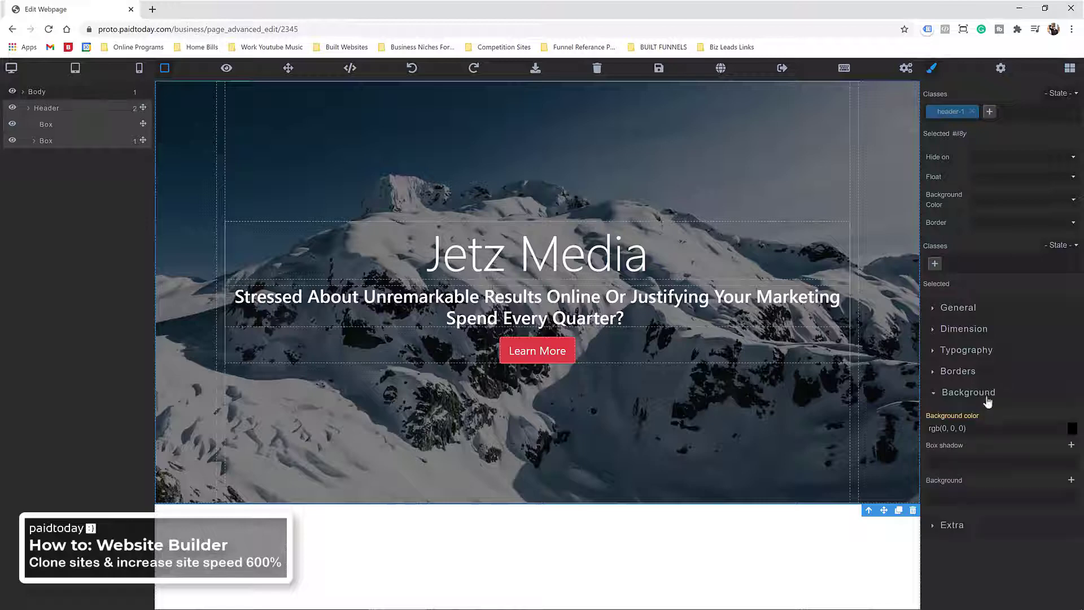
click(1071, 480)
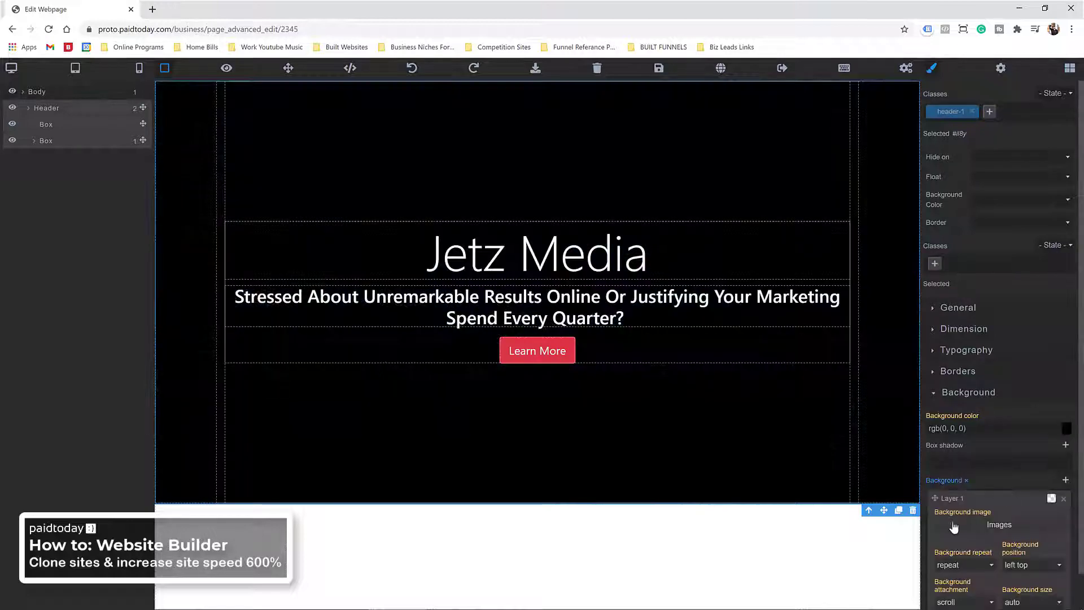
click(1000, 525)
click(729, 249)
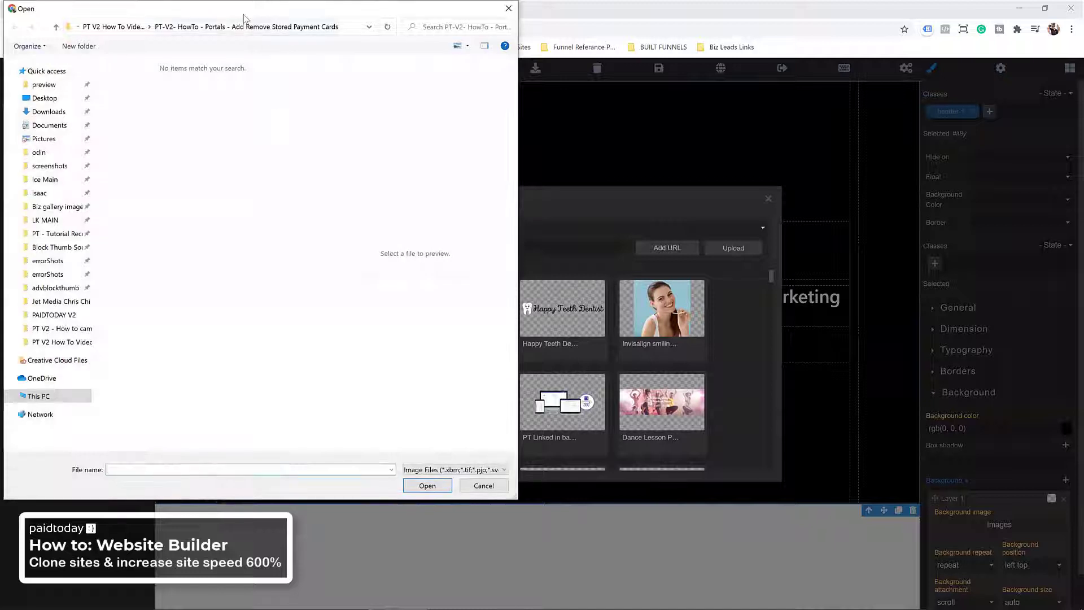
drag(256, 13, 0, 13)
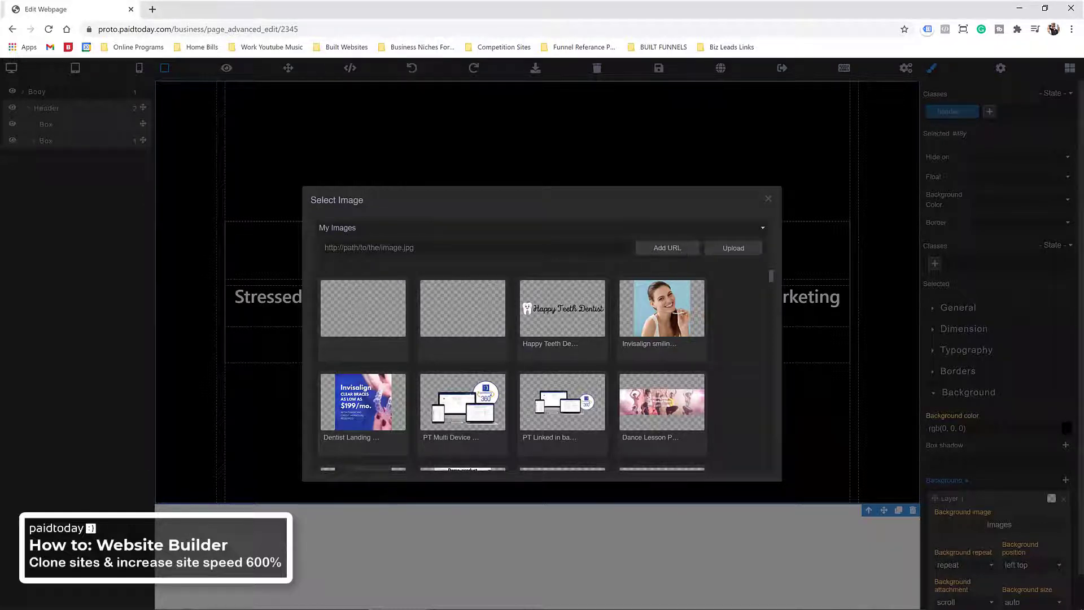
Step: Search Unsplash for 'plan' and use the airliner photo as the header background
click(407, 229)
click(407, 247)
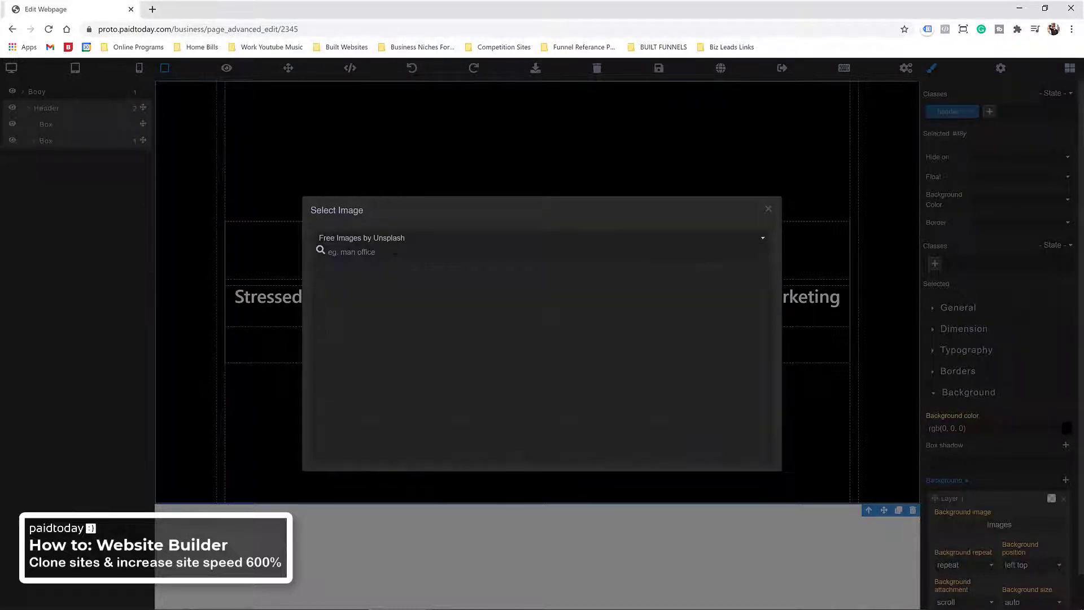
click(370, 251)
text(p)
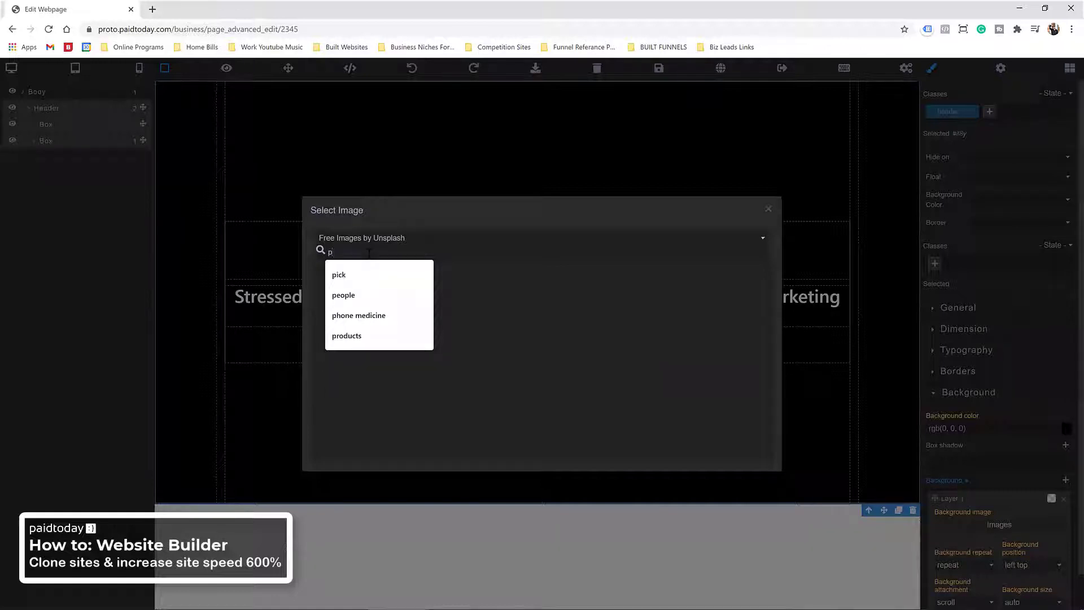
text(lane)
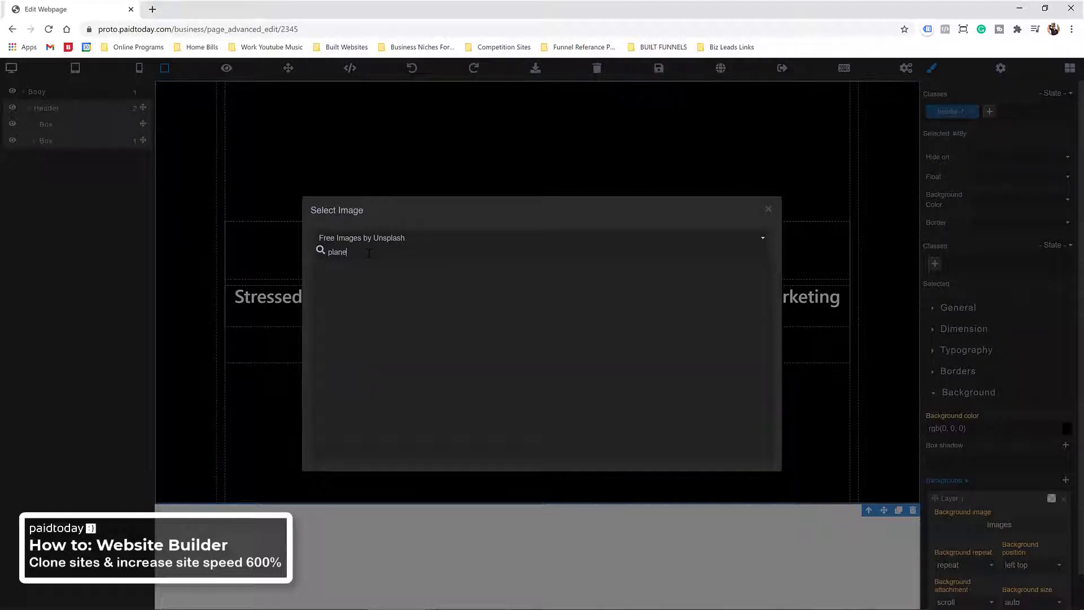
key(Return)
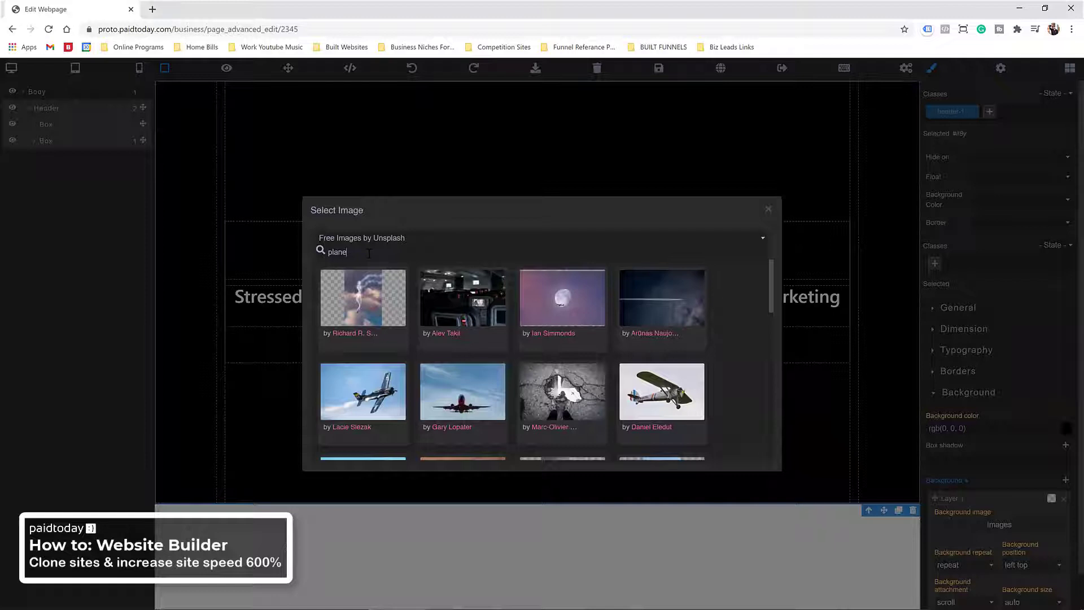
click(442, 392)
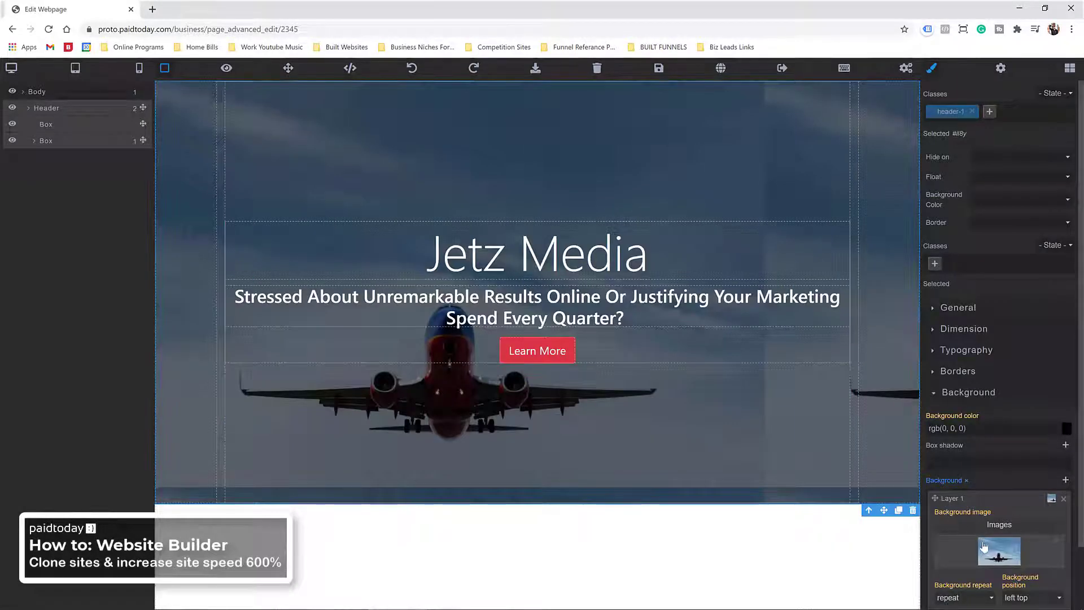
Step: Set the background to center center, no-repeat, cover size and fixed attachment
scroll(984, 547, down, 2)
click(1028, 527)
click(1028, 501)
click(963, 528)
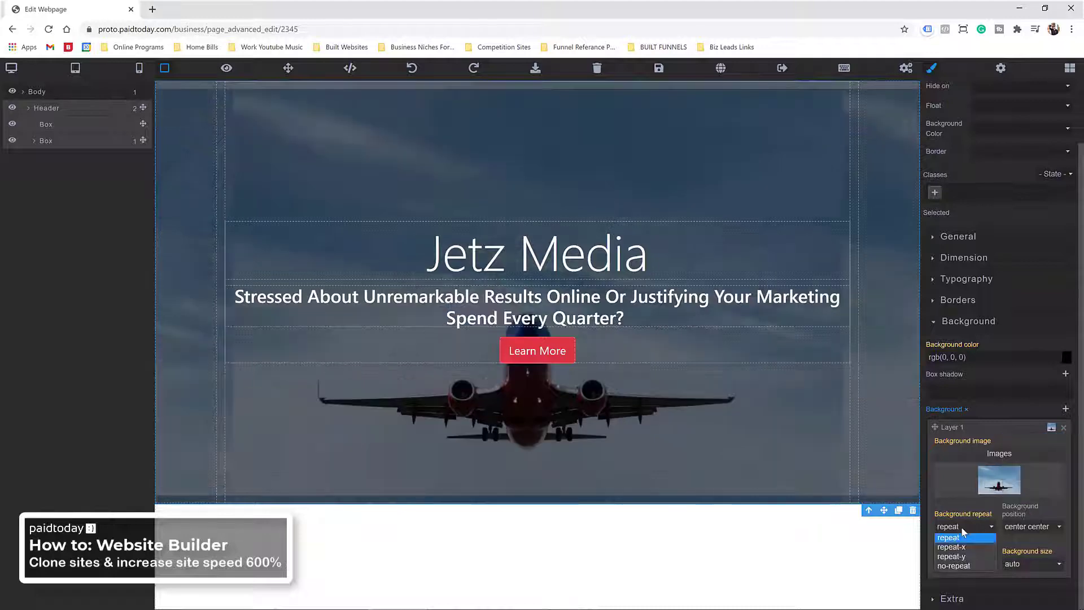
click(954, 566)
click(1032, 564)
click(1006, 582)
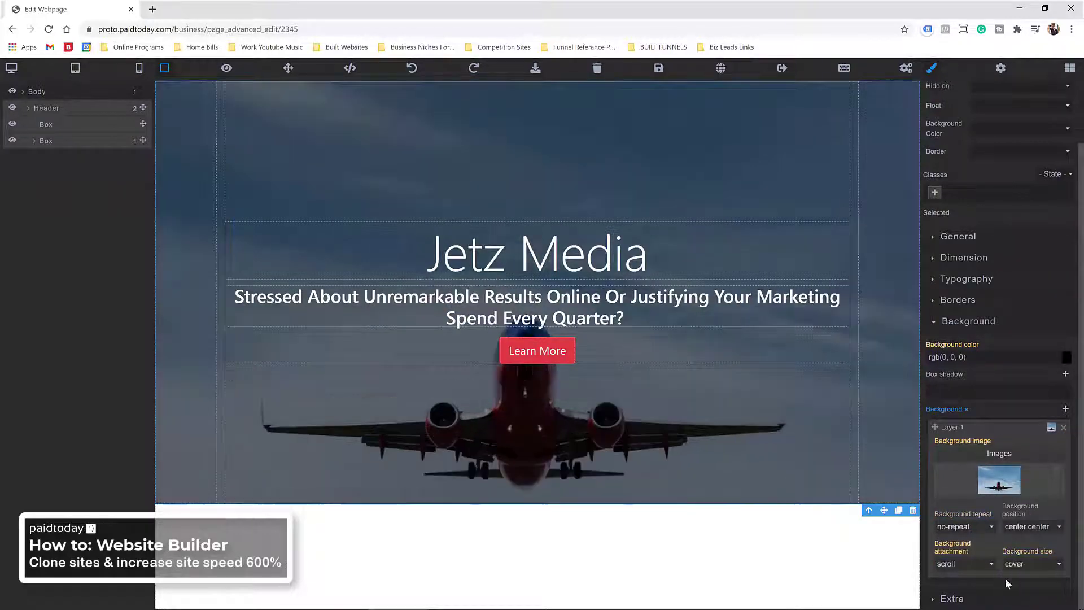
click(976, 564)
click(969, 585)
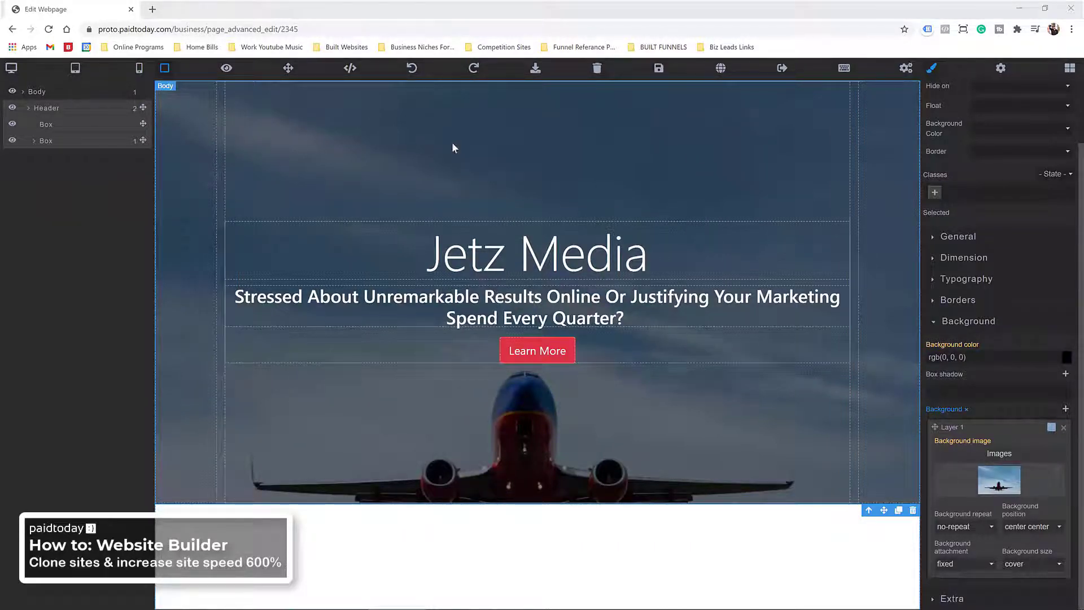
Step: Add a Section with a Container below the header and delete the stray paragraph
click(1069, 68)
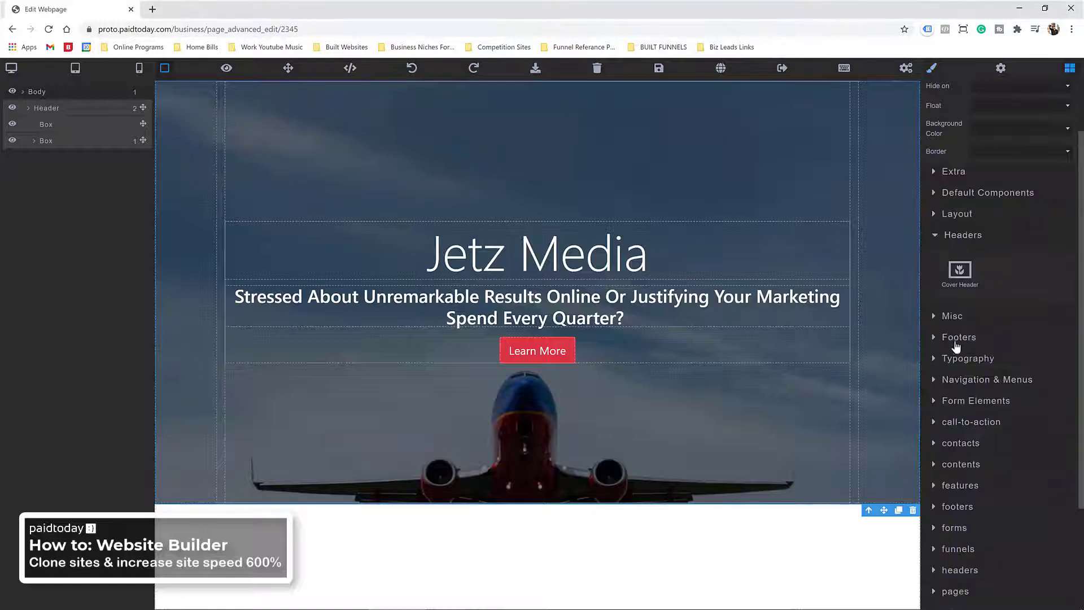
click(946, 237)
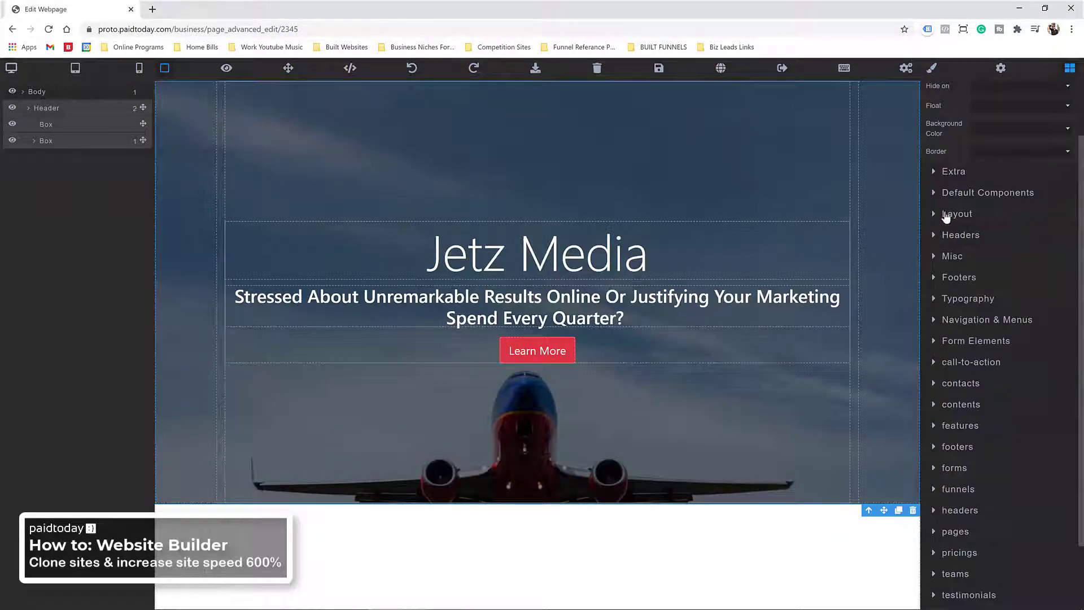
click(947, 216)
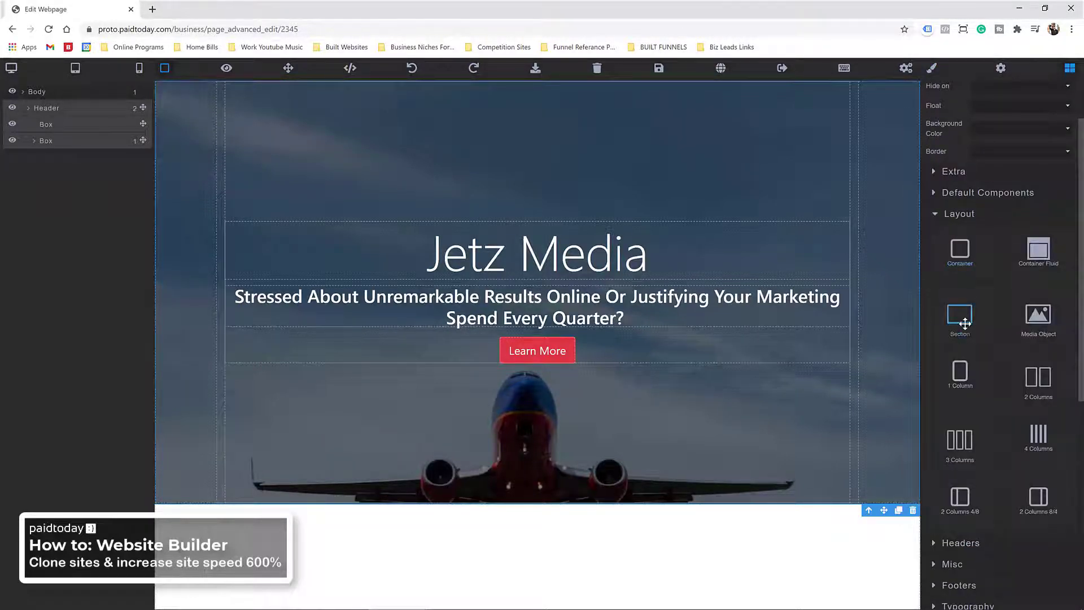
drag(965, 323, 644, 517)
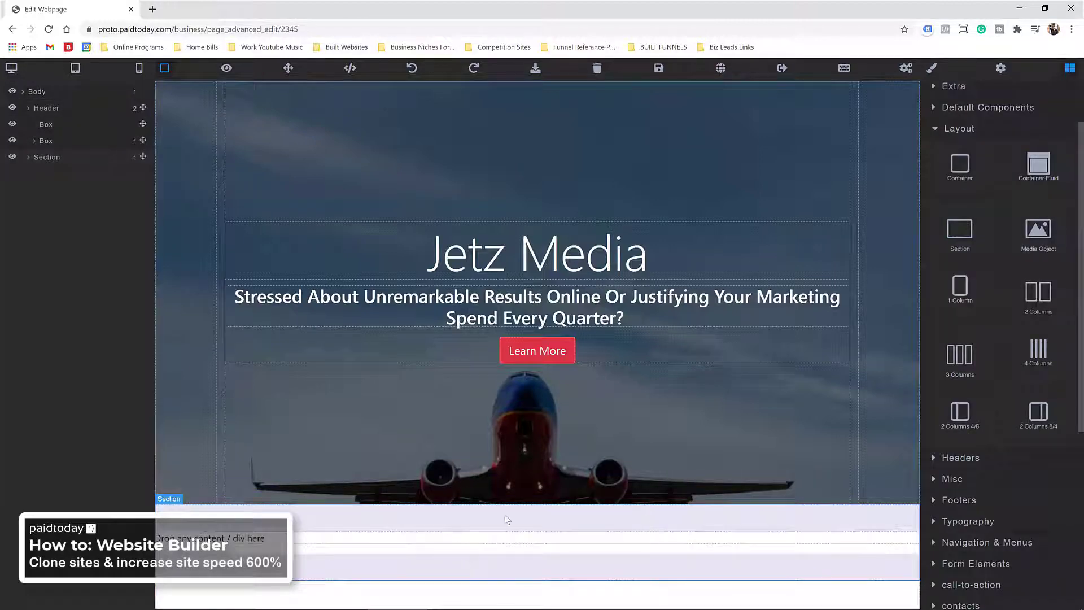
drag(960, 164, 525, 523)
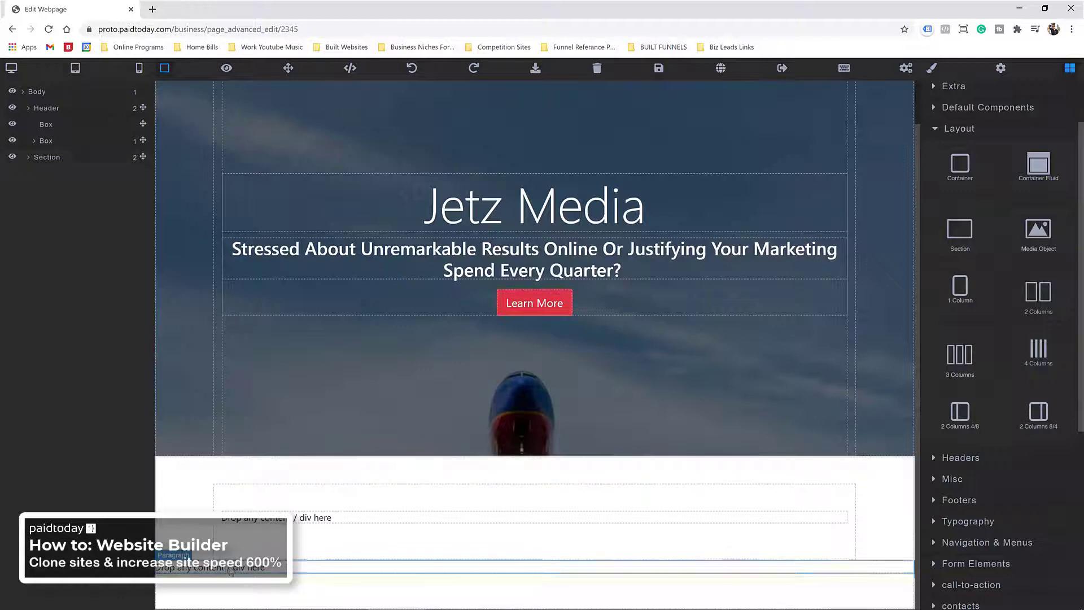
click(230, 571)
key(Delete)
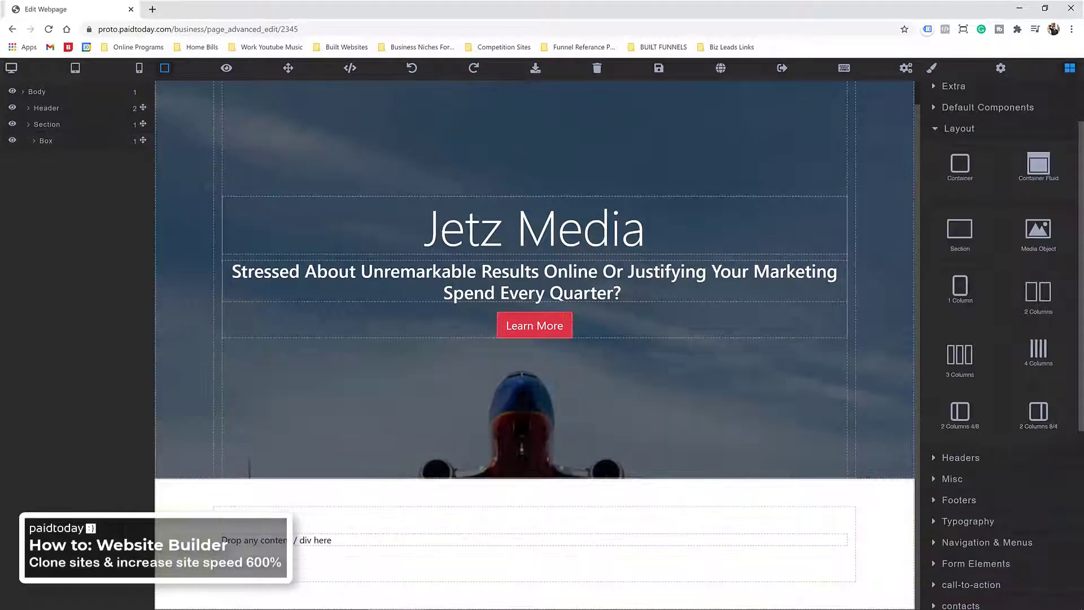
Step: Add a heading and a responsive image to the container and open the image chooser
click(953, 130)
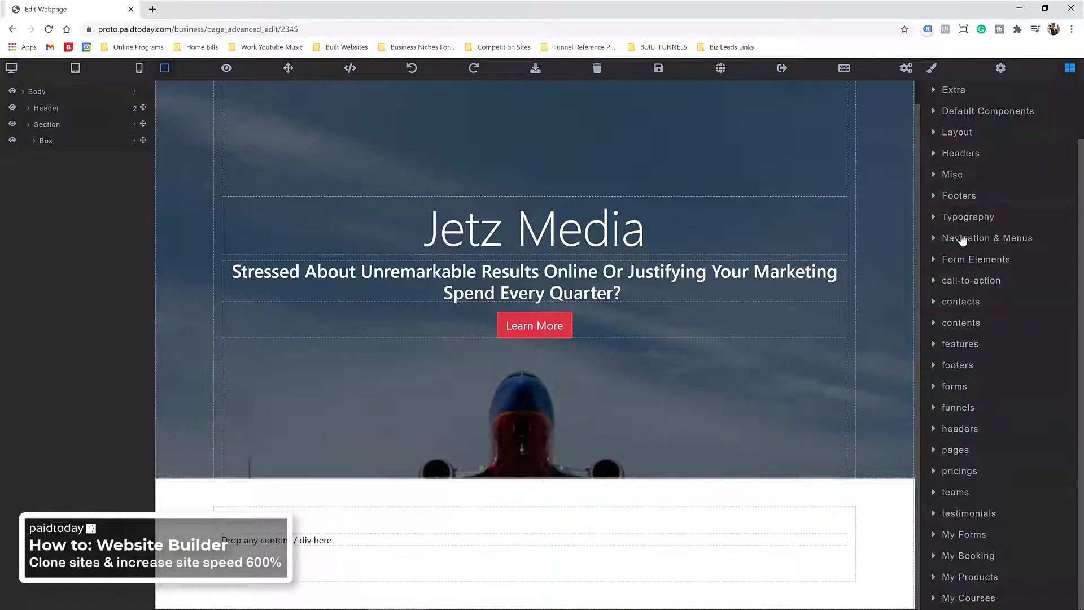
click(960, 215)
drag(1039, 257, 570, 520)
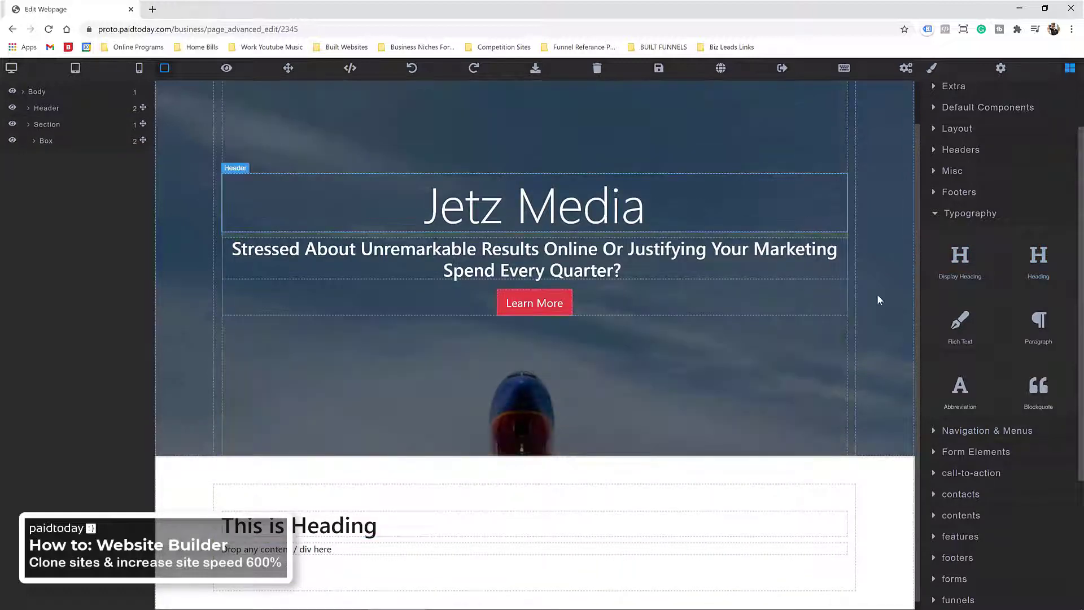
click(938, 216)
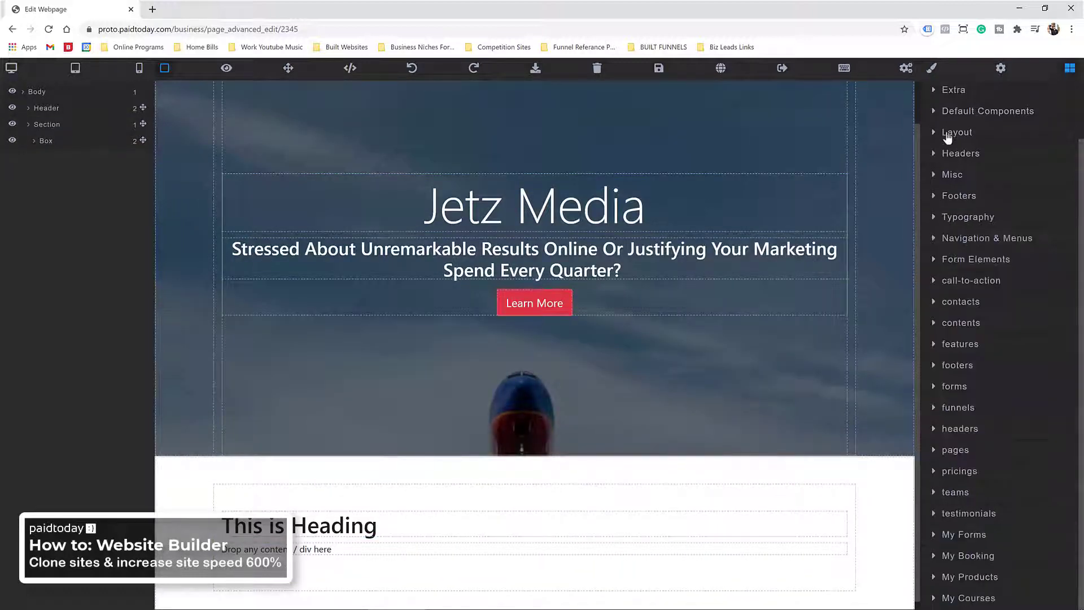
scroll(941, 230, up, 2)
scroll(942, 232, down, 1)
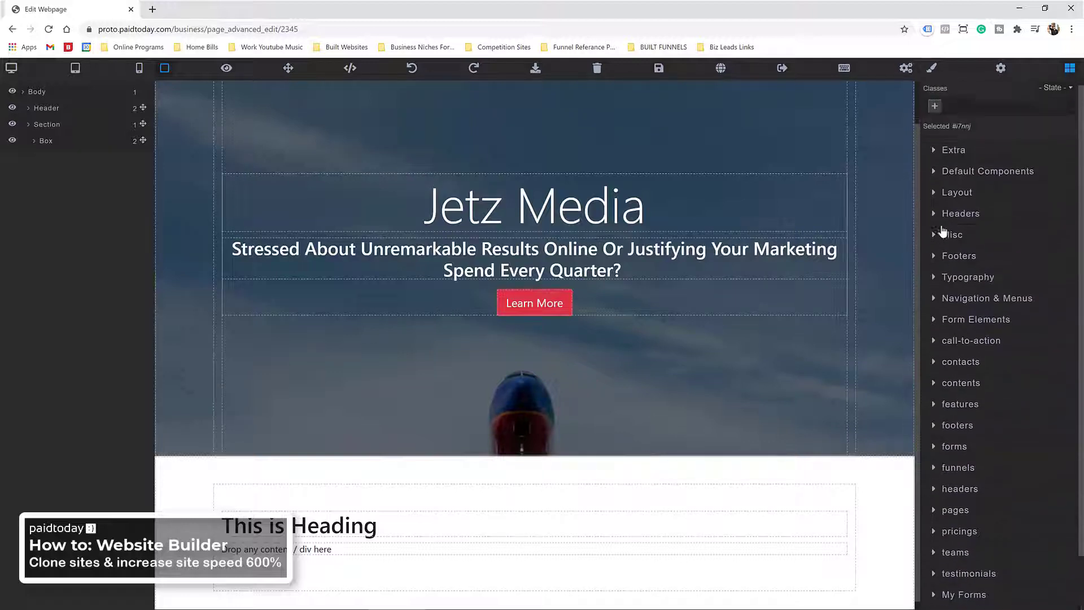
scroll(943, 232, up, 1)
click(971, 178)
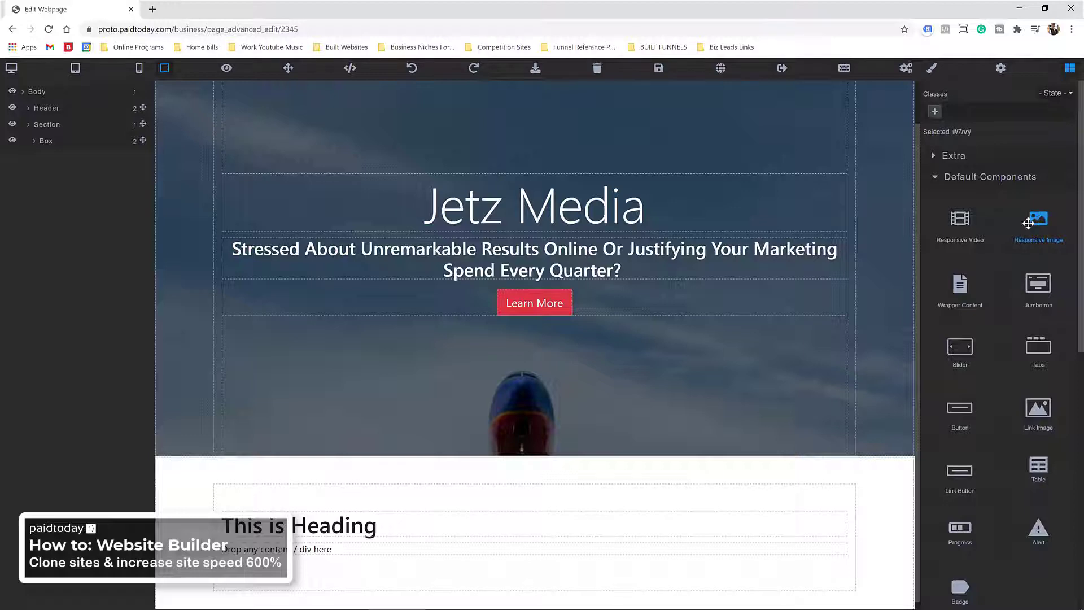
drag(1038, 222, 598, 515)
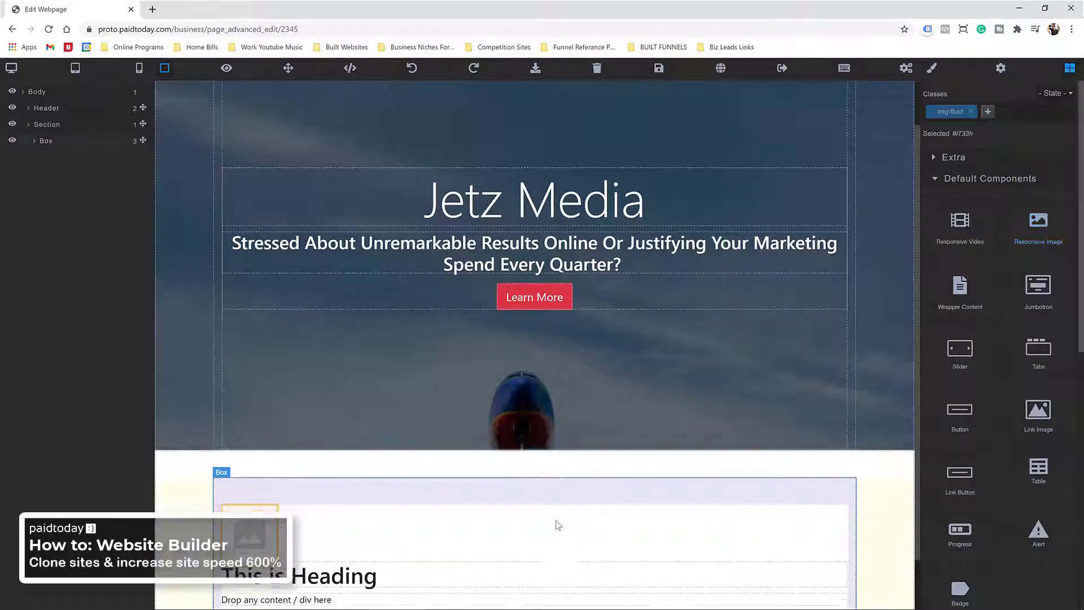
click(268, 484)
double_click(269, 484)
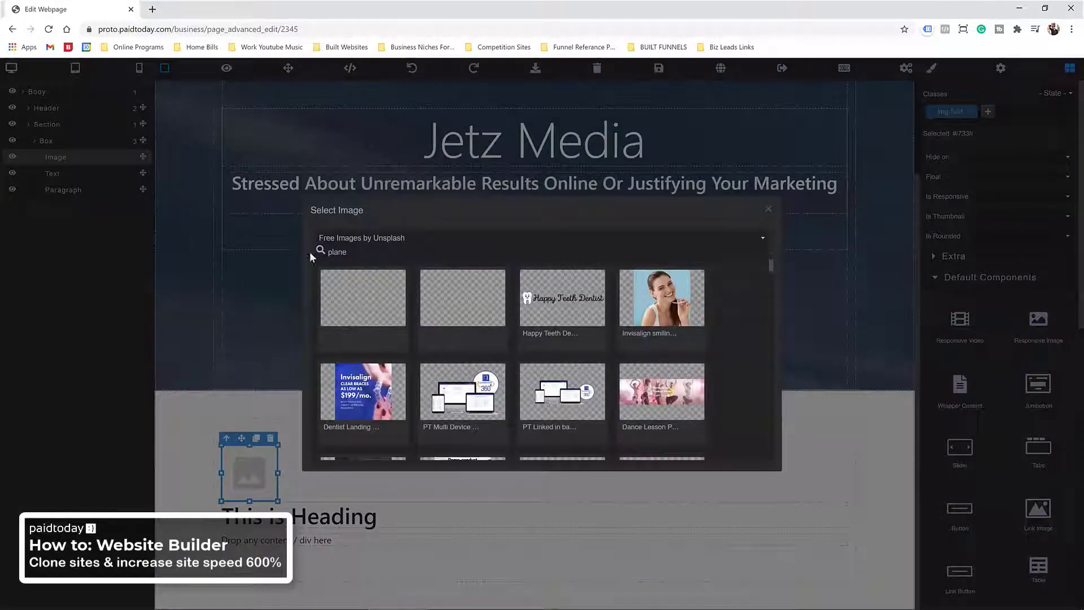
click(389, 243)
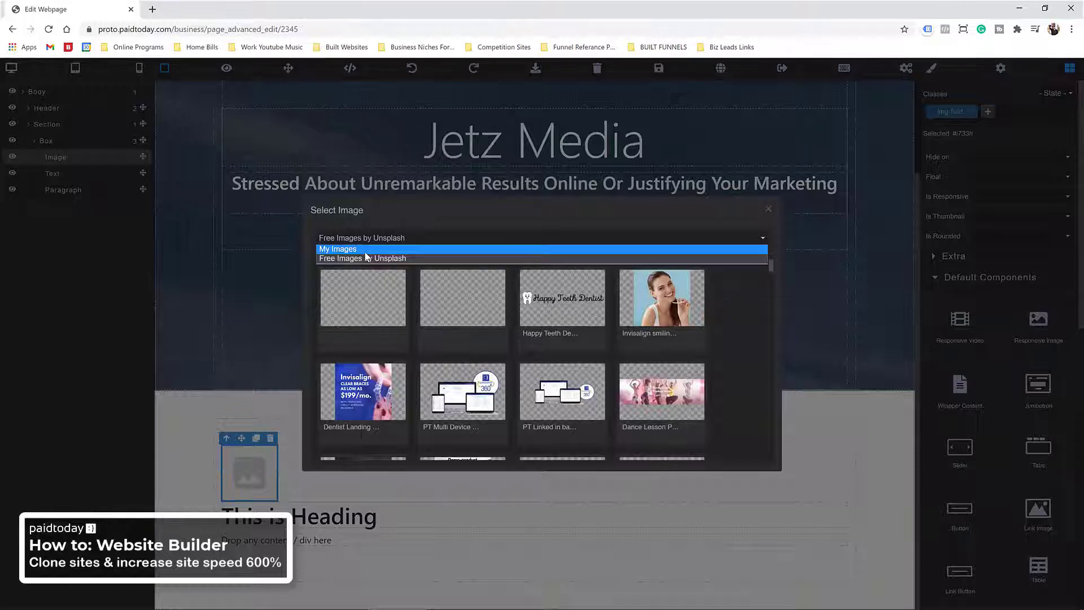
click(374, 247)
click(731, 244)
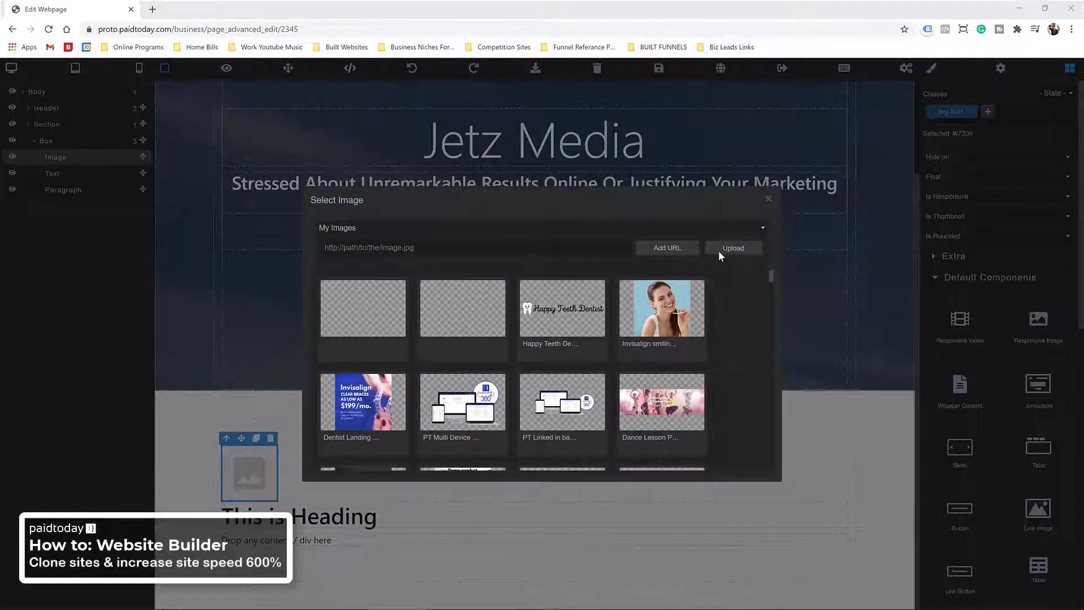
click(141, 27)
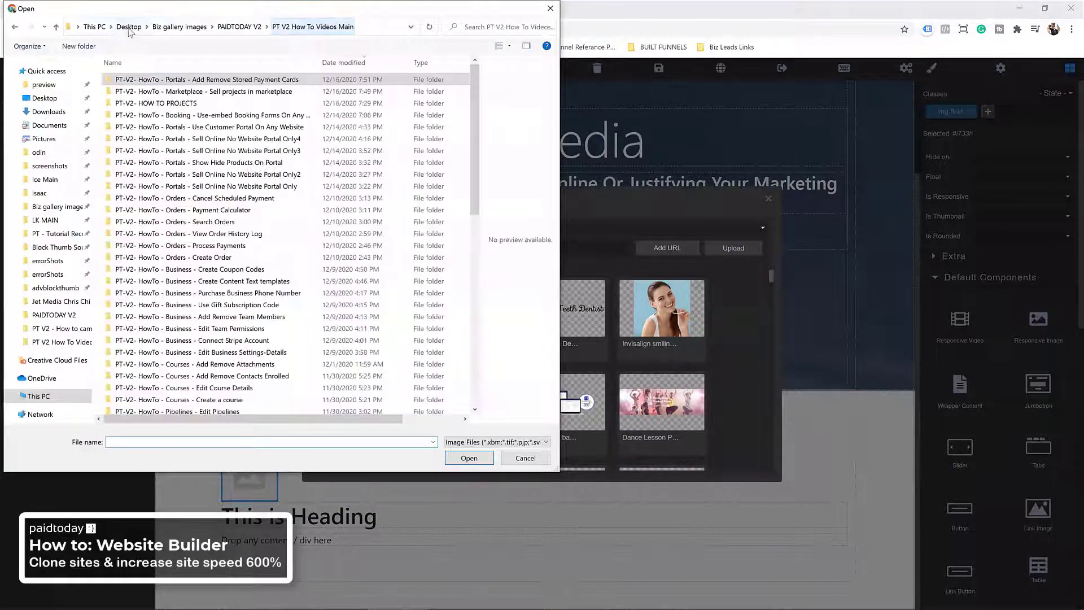
click(175, 28)
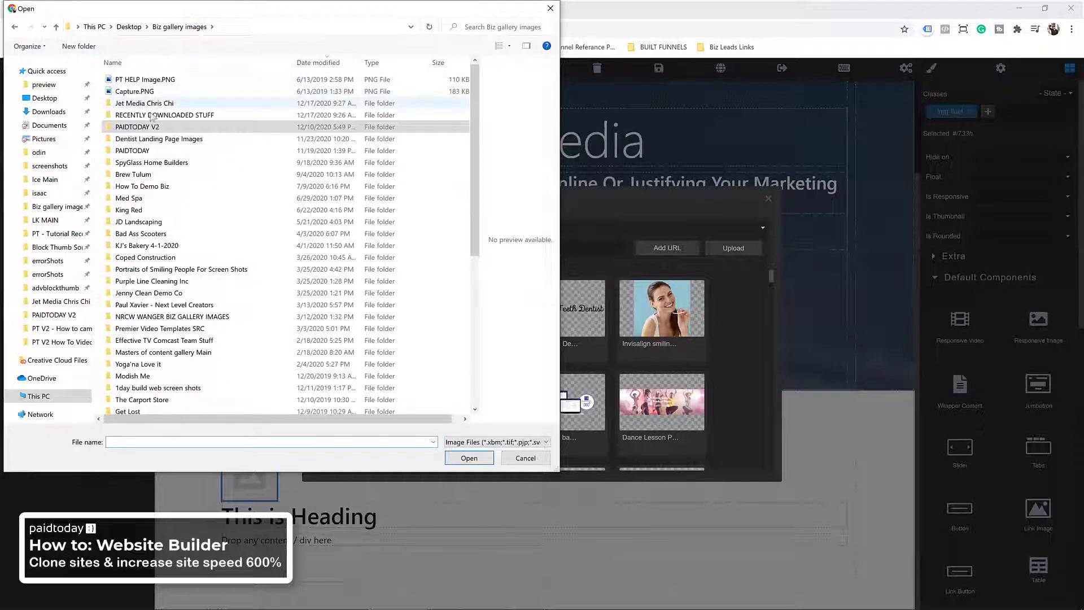
double_click(135, 103)
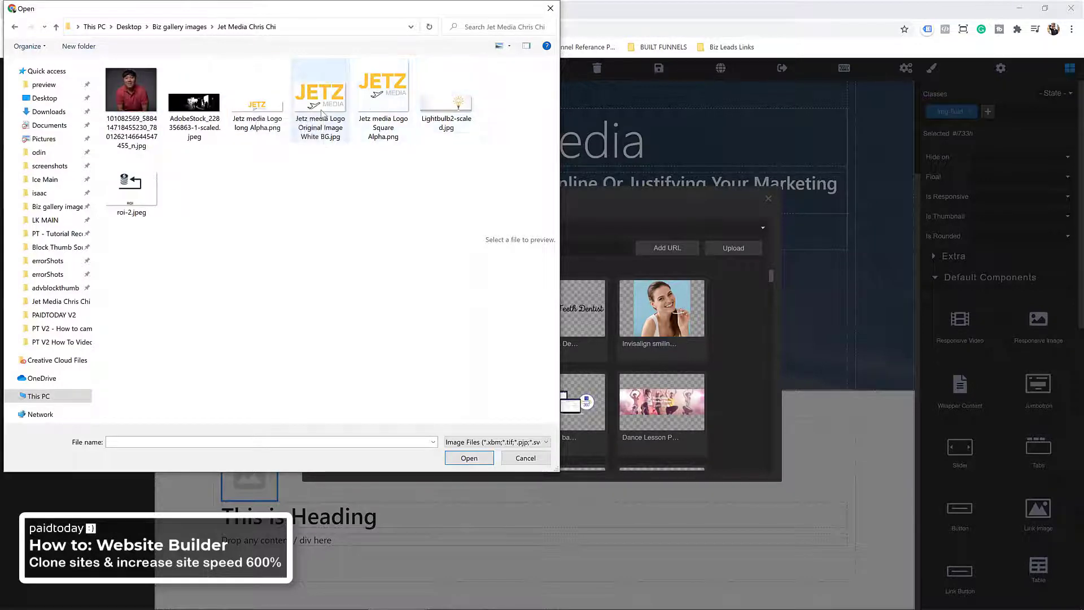
double_click(400, 104)
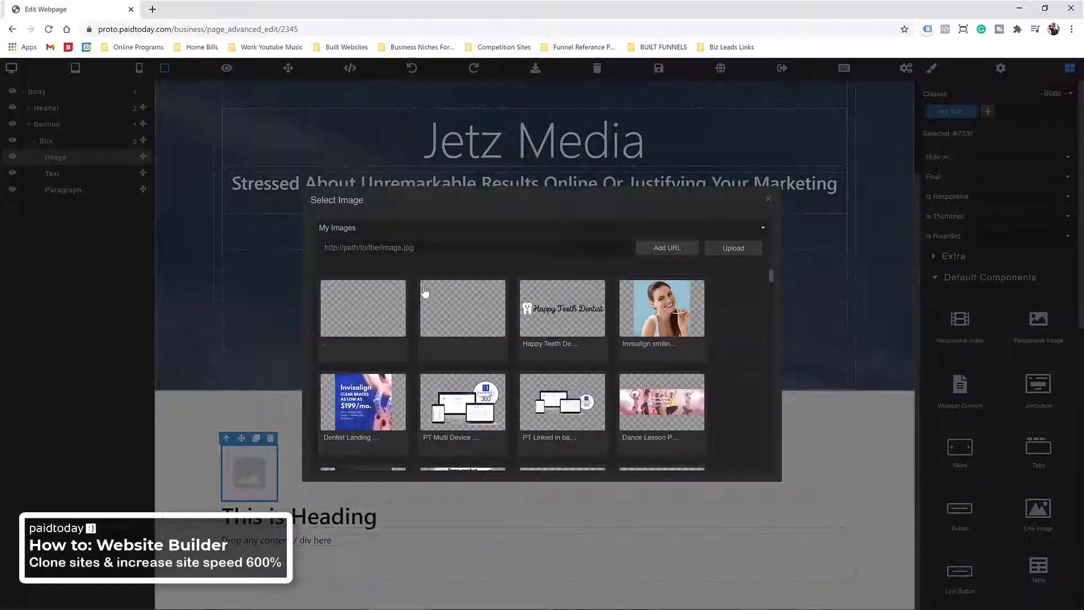
click(356, 319)
scroll(495, 384, down, 5)
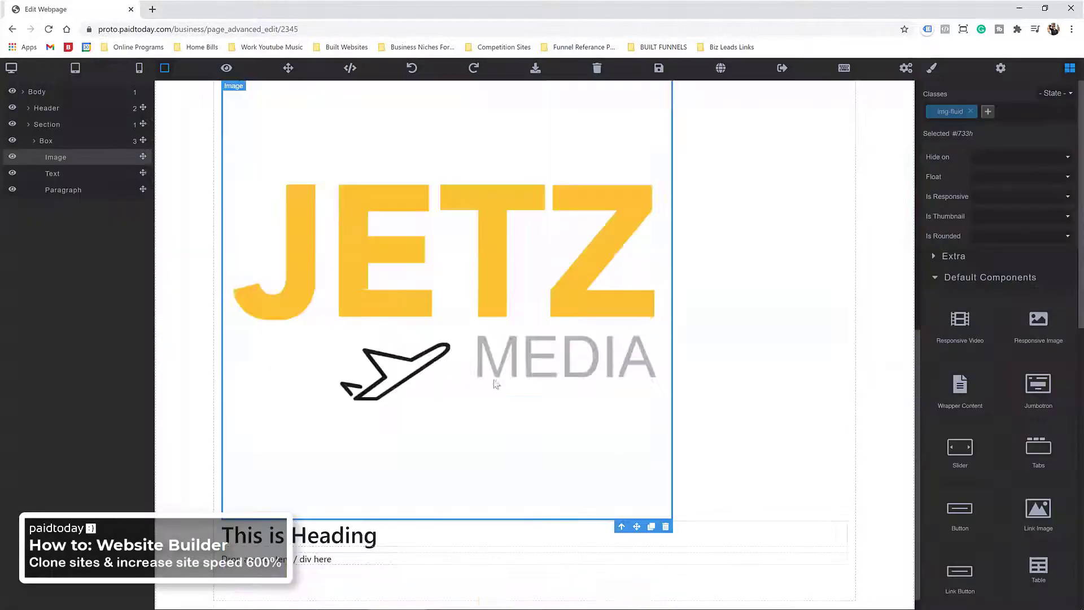
Step: Add a one-column row from the Layout blocks into the box holding the logo
click(769, 235)
scroll(734, 233, up, 2)
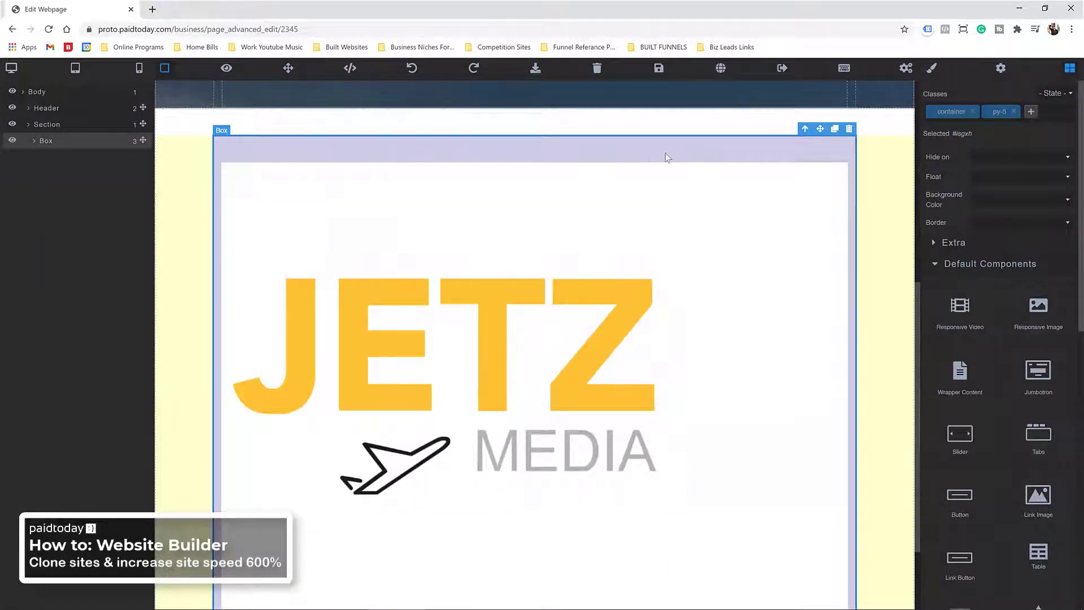
click(926, 264)
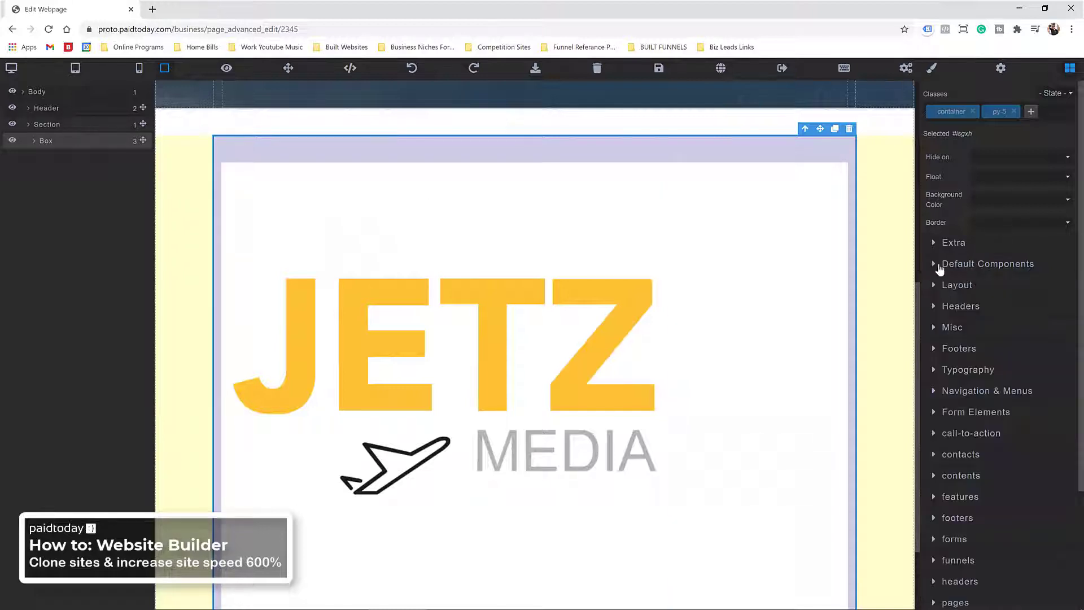
click(937, 285)
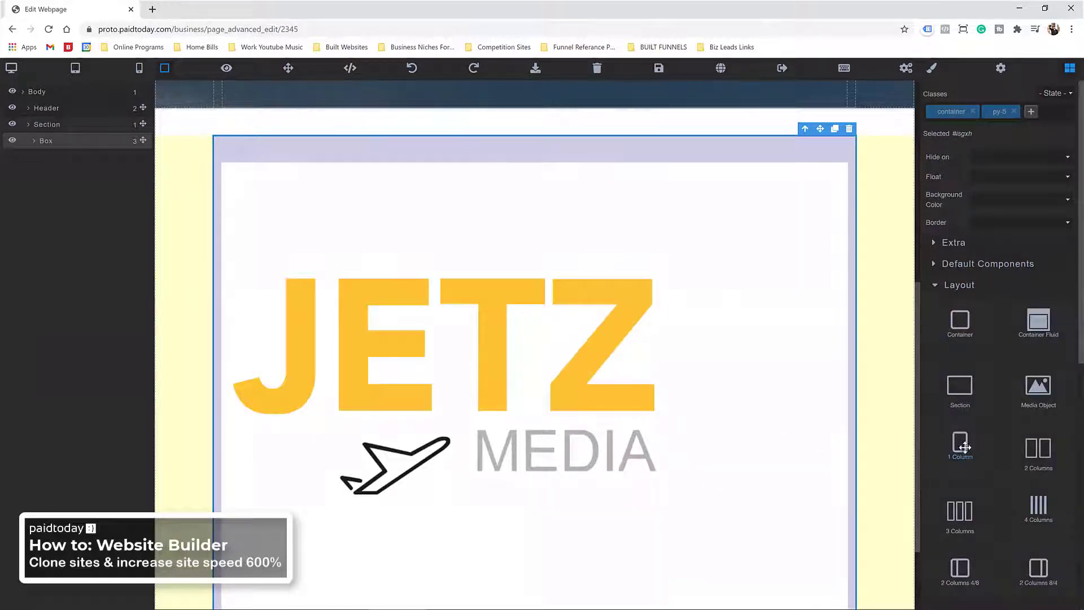
drag(961, 446, 472, 338)
Step: Move the JETZ logo image into the new column
scroll(515, 290, down, 4)
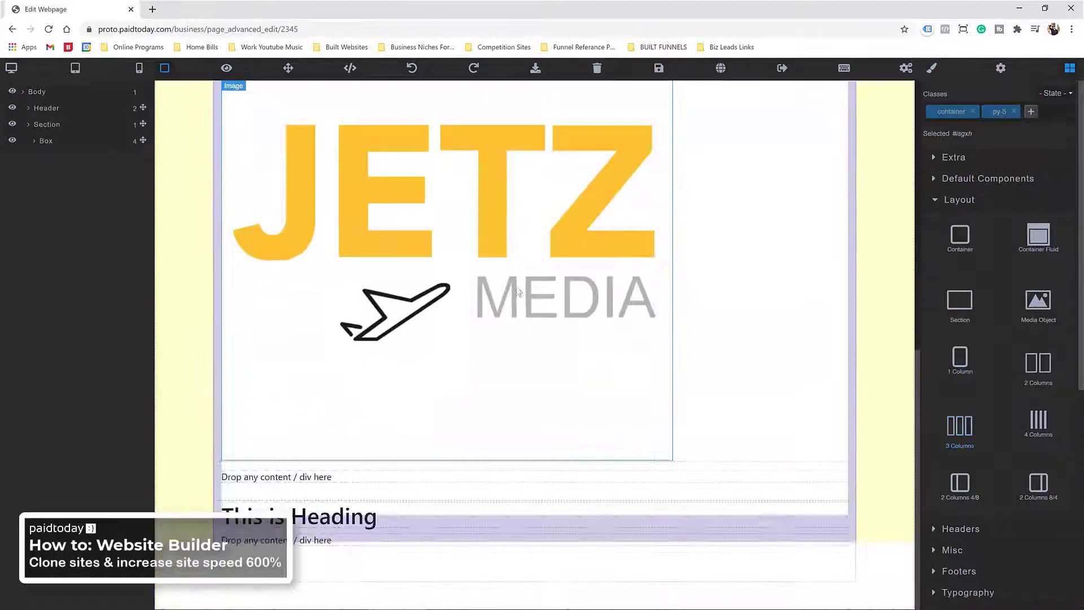
scroll(378, 150, up, 3)
click(605, 108)
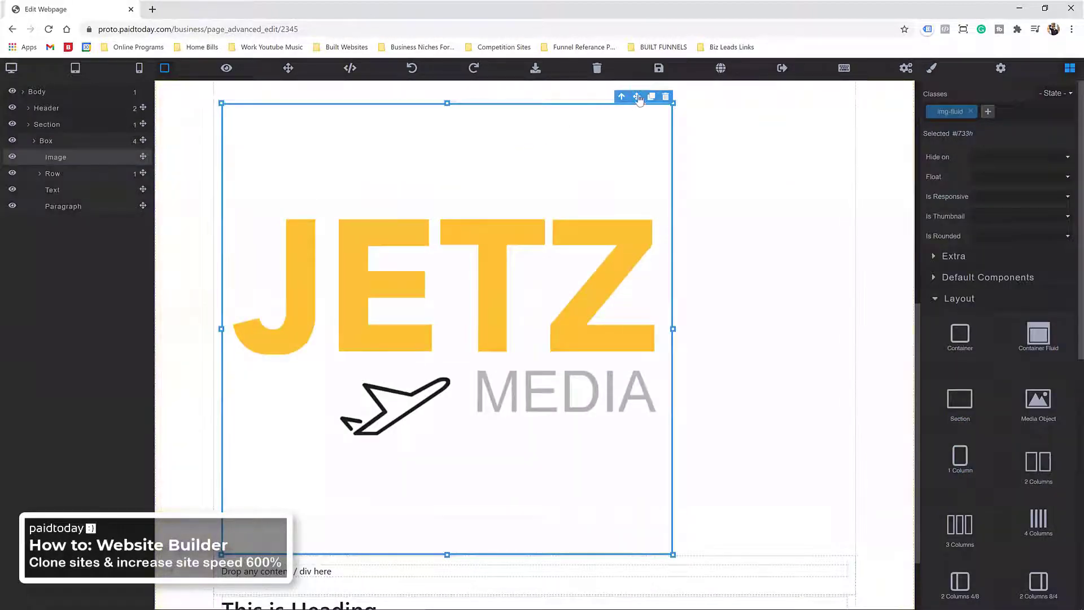
drag(606, 107, 476, 560)
scroll(564, 395, down, 5)
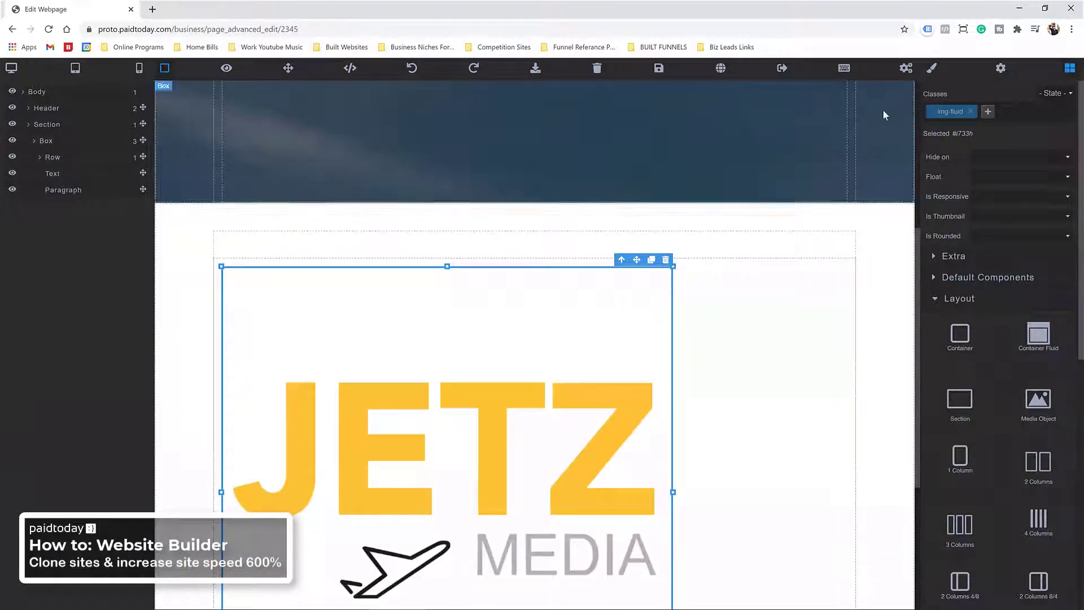
Step: Cap the JETZ logo's max width at 25% in the Dimension settings
click(937, 298)
click(933, 70)
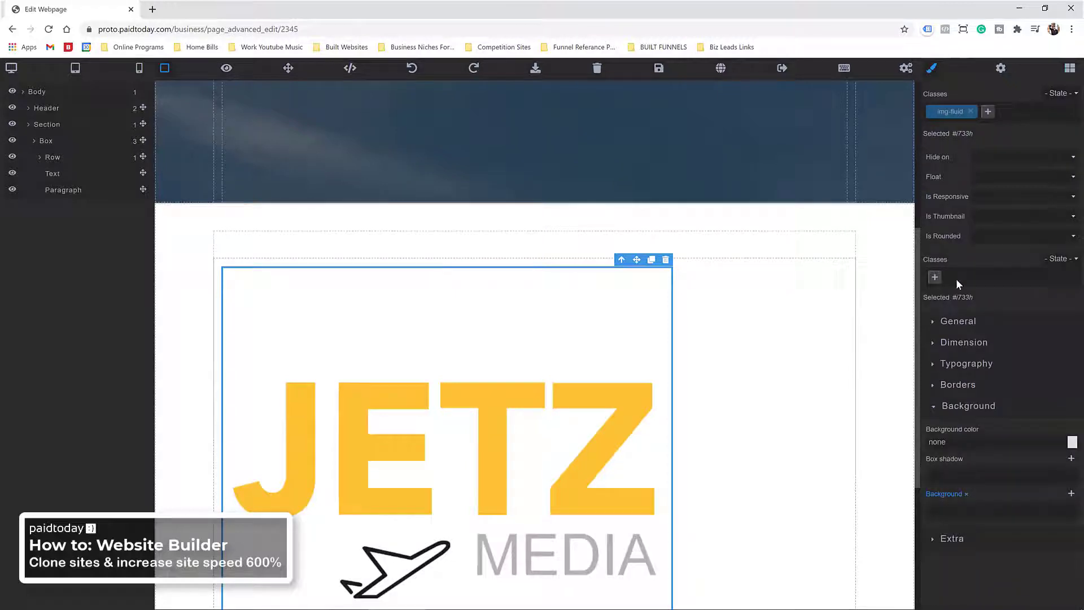
click(937, 346)
scroll(972, 366, down, 2)
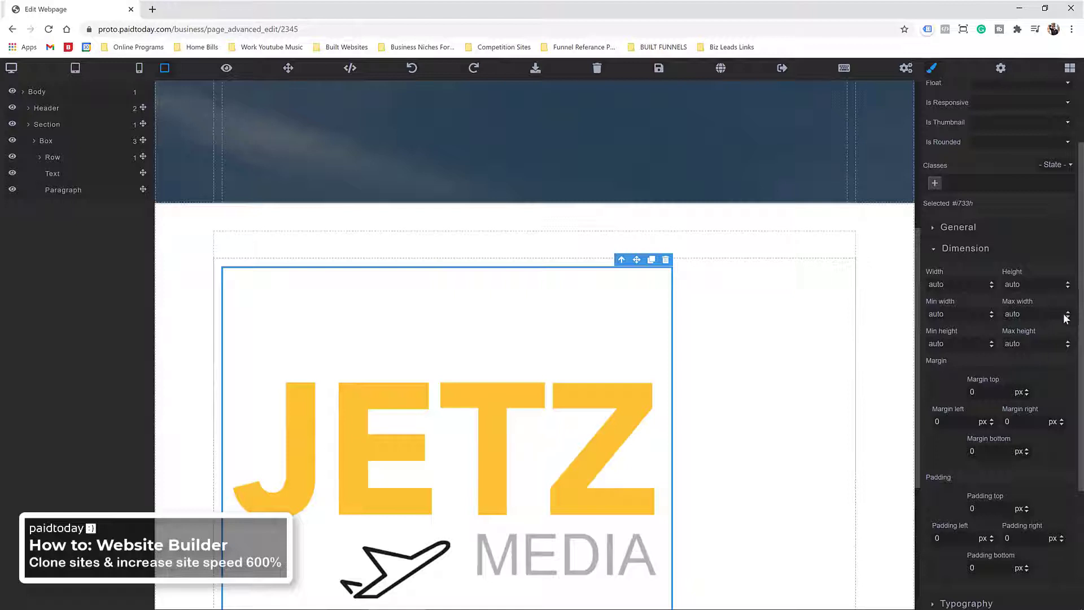
drag(1068, 314, 1064, 206)
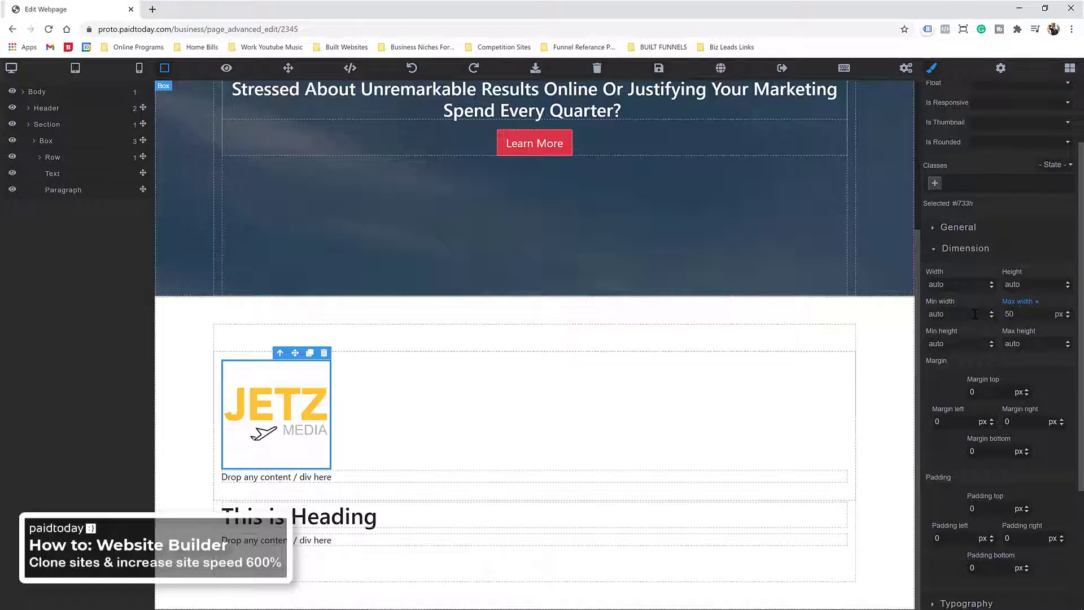
click(1062, 315)
click(1059, 334)
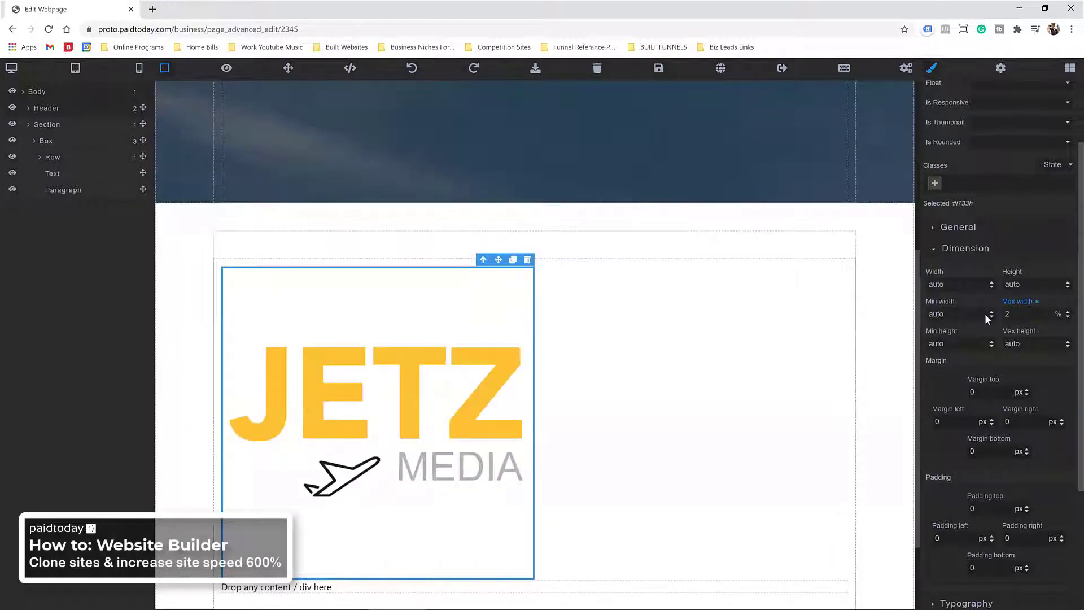
text(25)
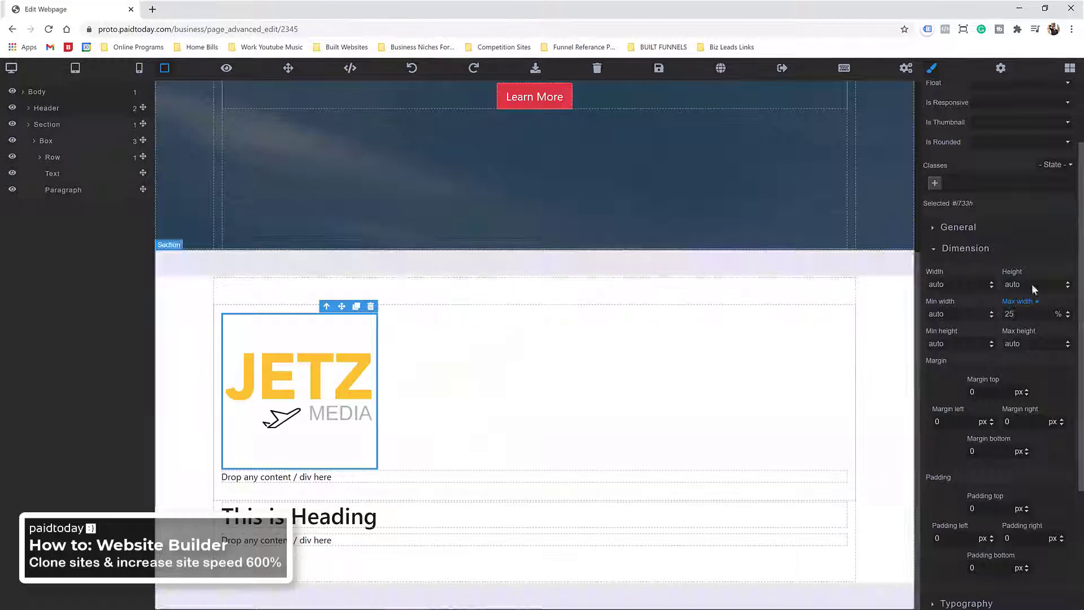
scroll(1045, 286, up, 1)
scroll(957, 396, down, 2)
Step: Centre the logo by setting the column's text align to center, then delete the 'Drop any content' paragraph
click(949, 510)
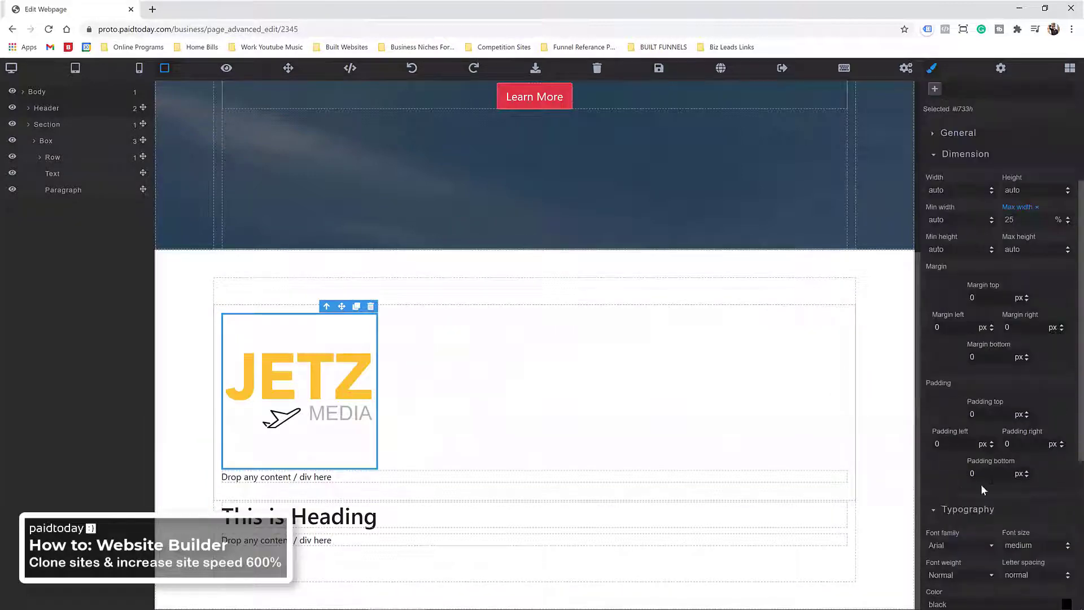
scroll(975, 480, down, 5)
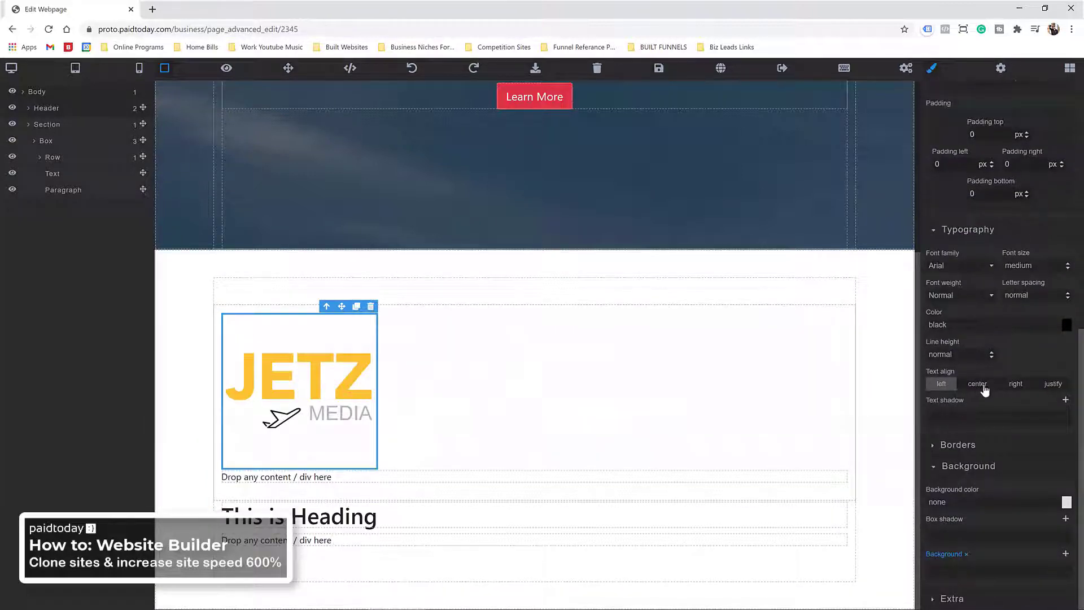
click(983, 387)
click(501, 348)
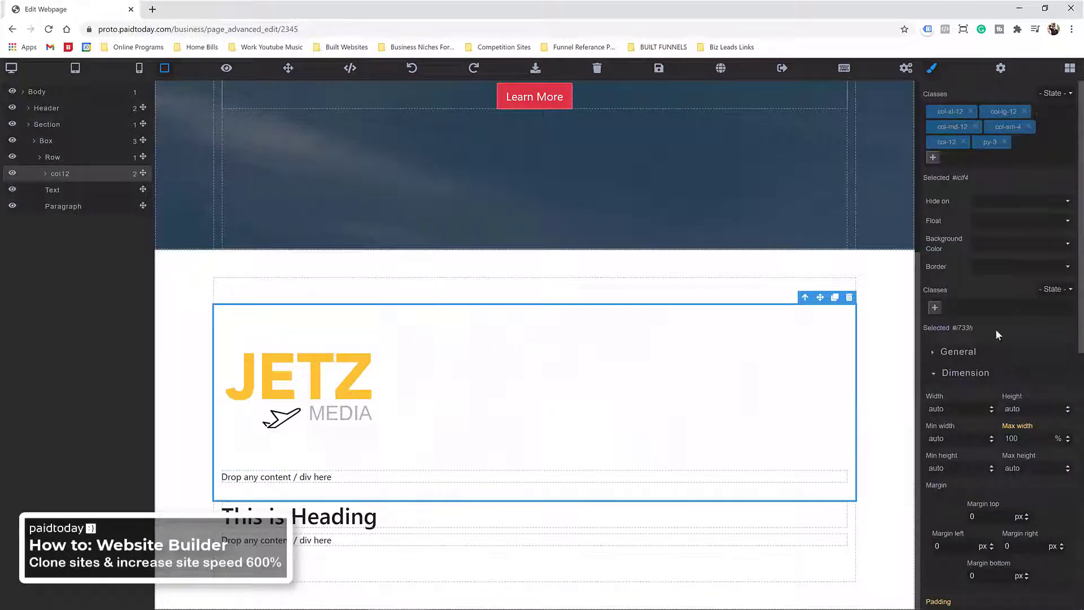
scroll(983, 344, down, 8)
click(982, 414)
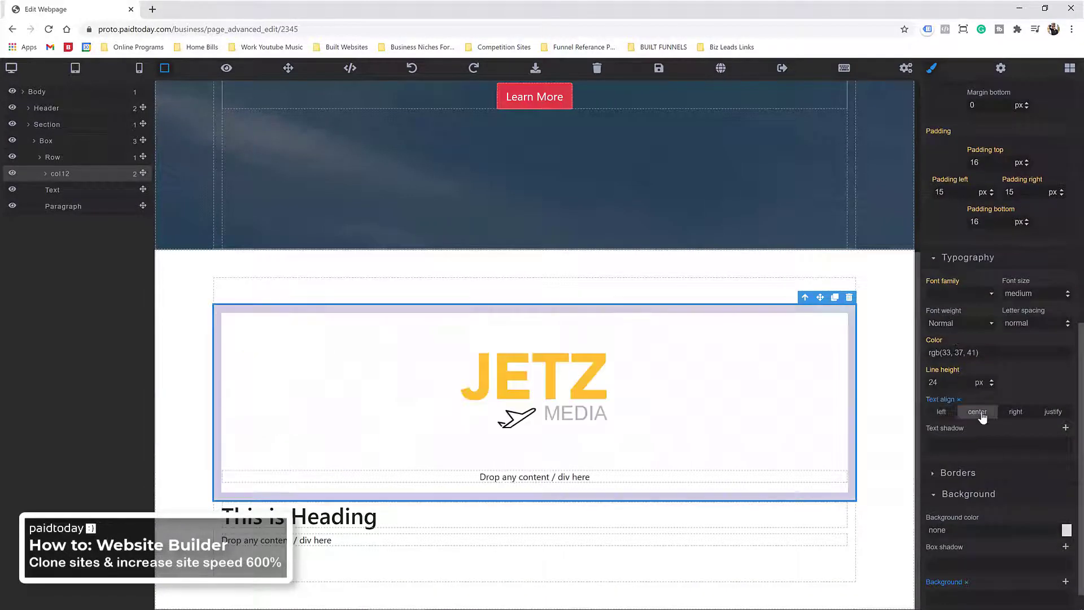
click(529, 480)
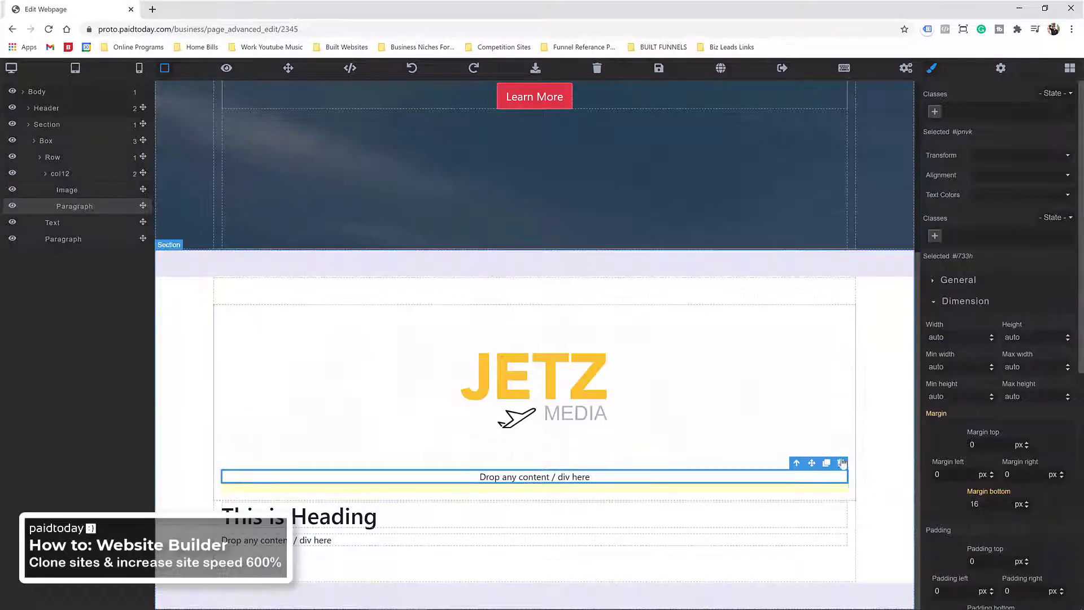
click(841, 463)
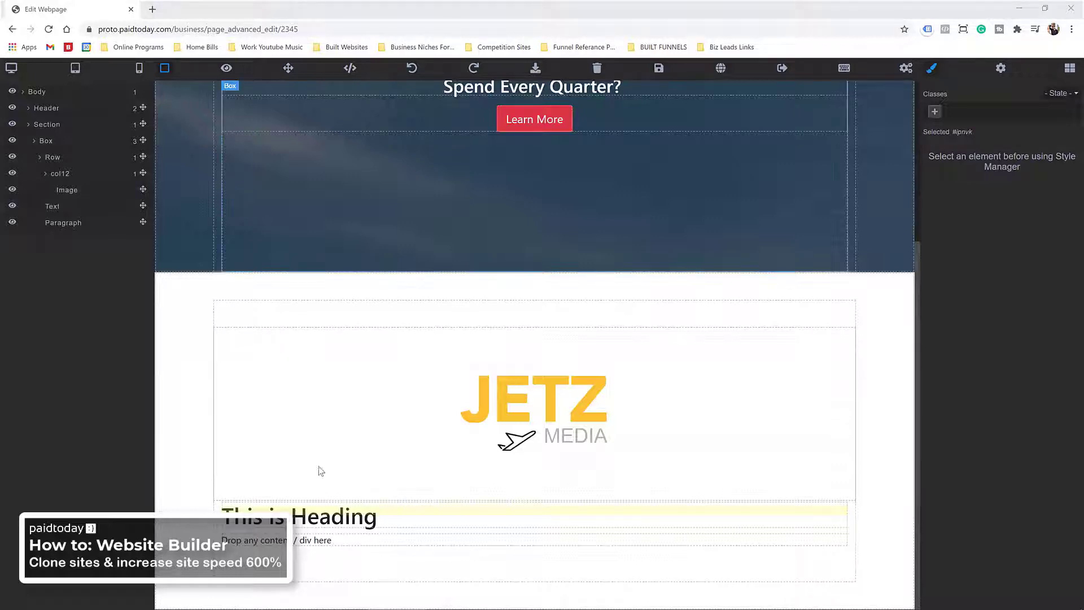
Step: Replace 'This is Heading' with the copied headline as plain text and centre it
triple_click(317, 515)
right_click(317, 513)
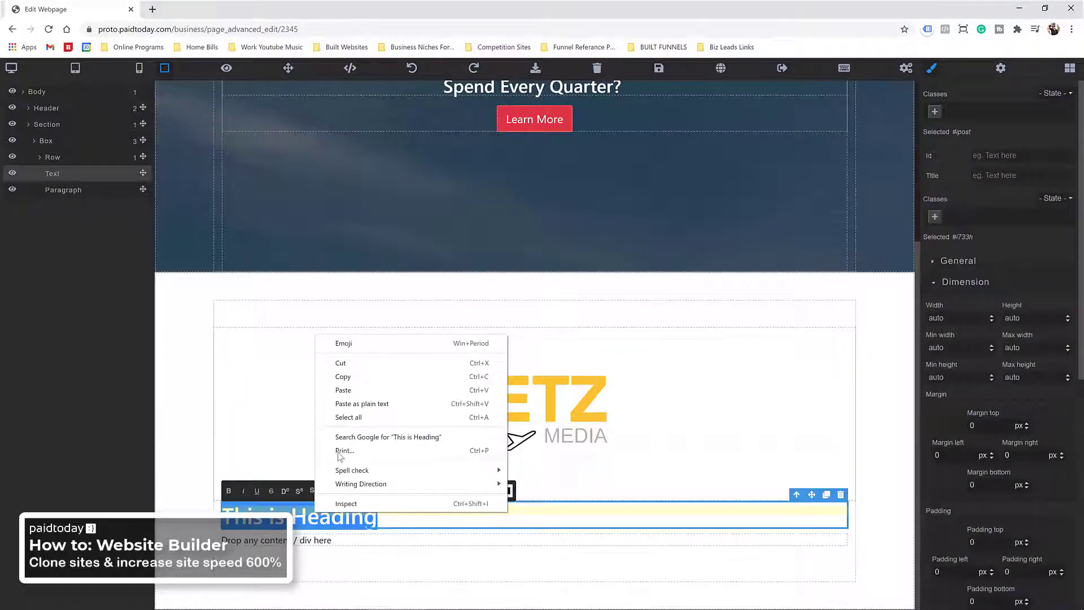
click(362, 404)
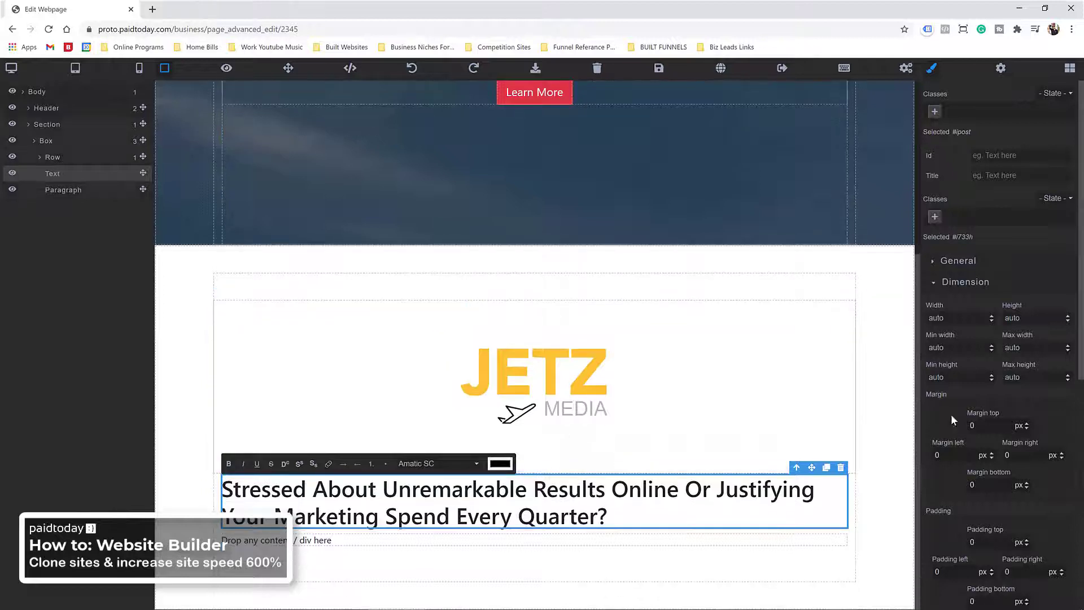
scroll(954, 429, down, 5)
click(965, 509)
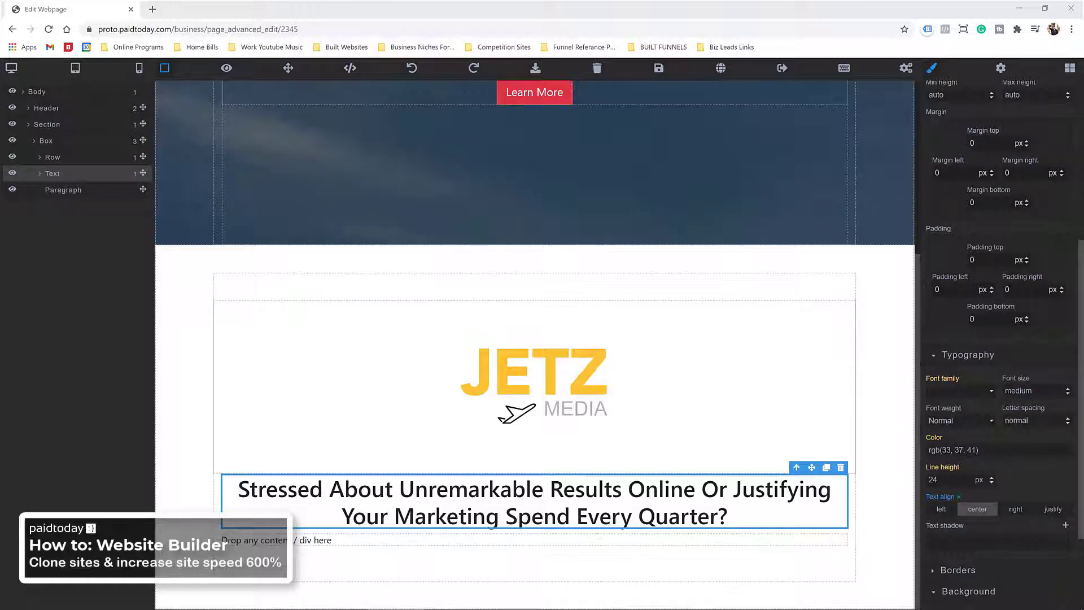
Step: Replace the placeholder paragraph with the copied italic tagline about using video, pasted as plain text
double_click(361, 541)
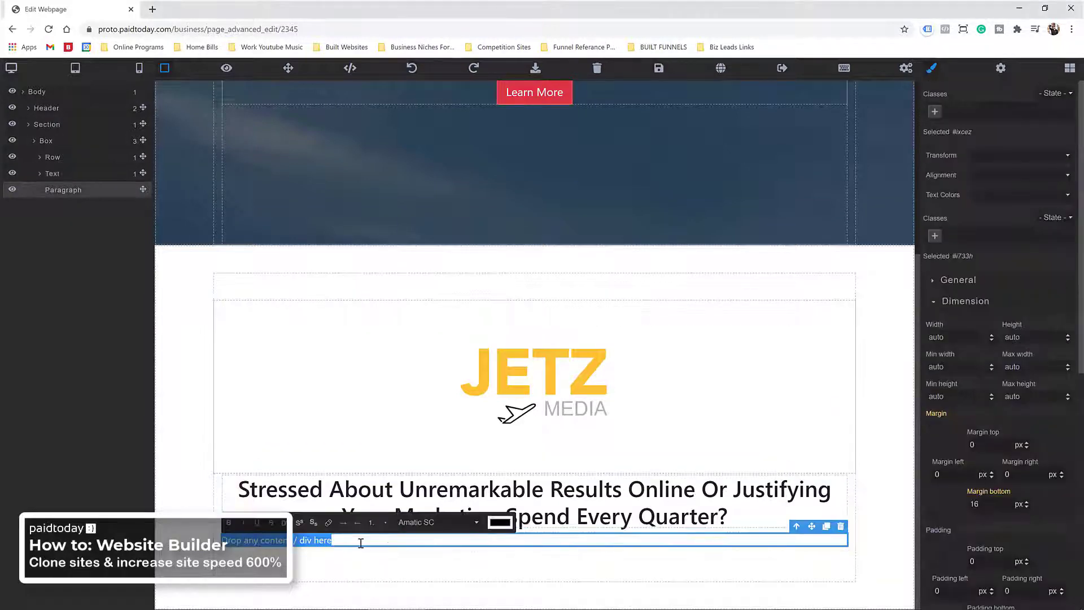
right_click(361, 543)
click(435, 436)
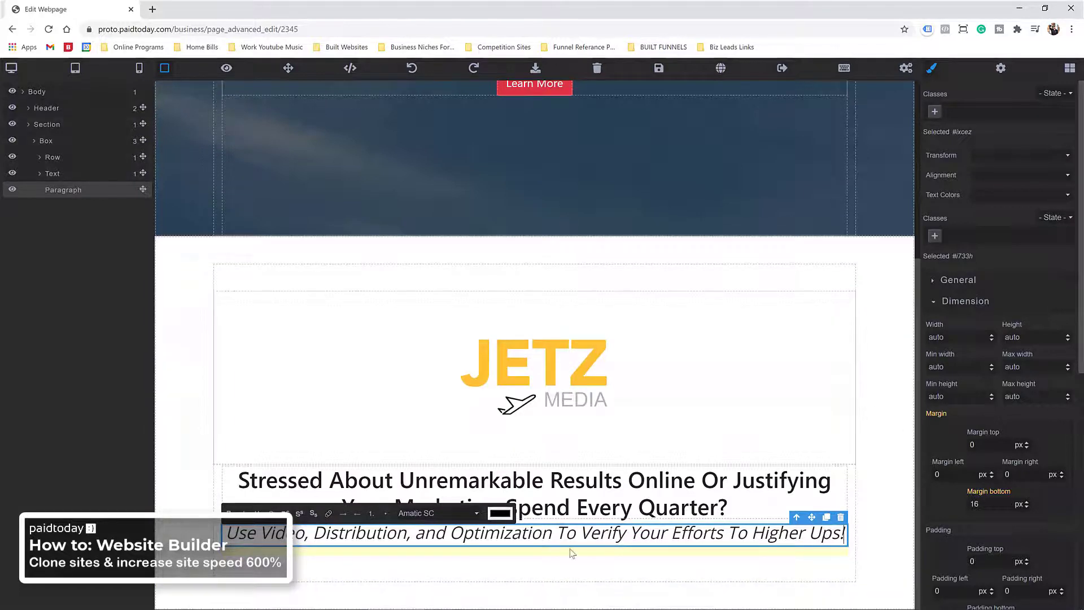
click(648, 442)
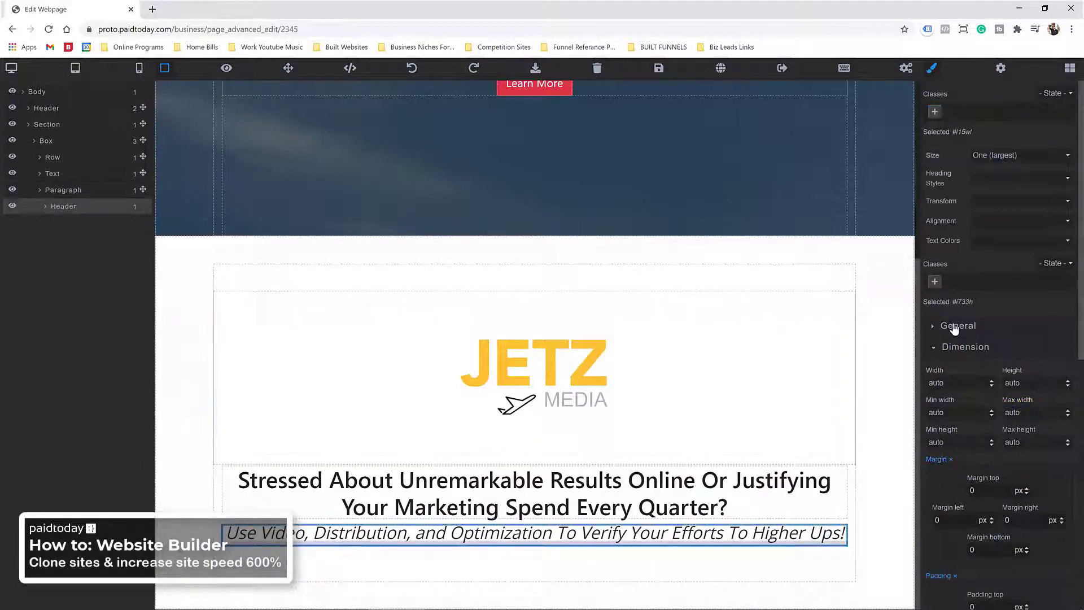
scroll(955, 329, down, 5)
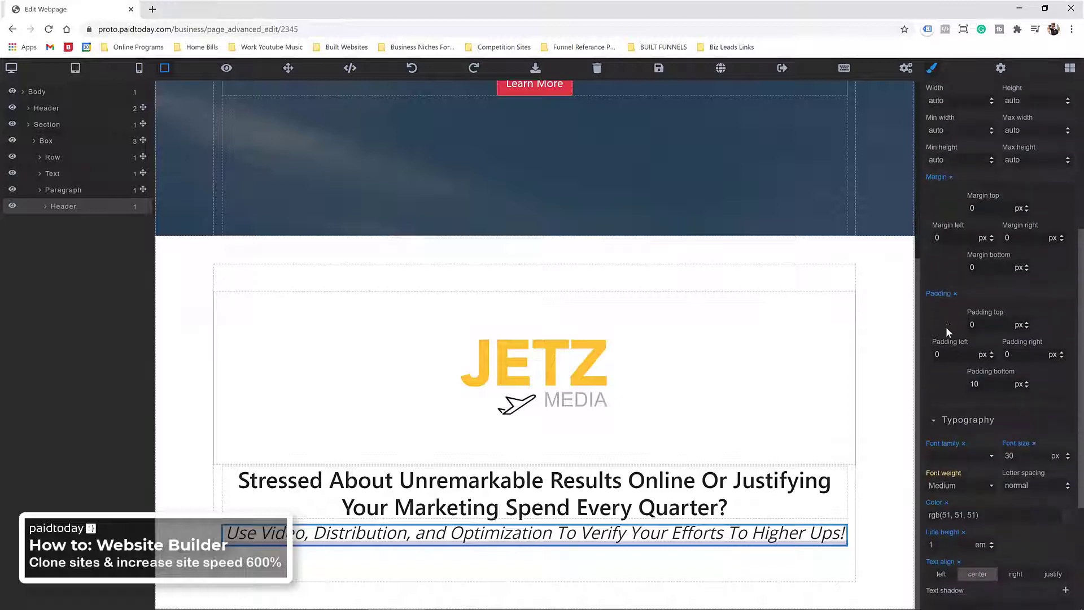
scroll(948, 332, down, 2)
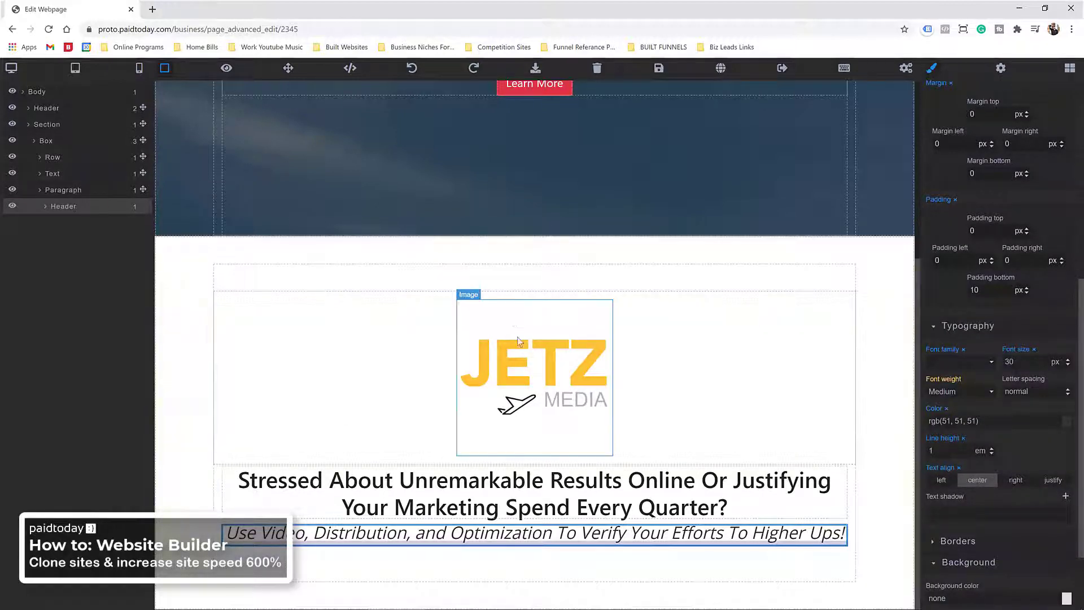
scroll(446, 195, up, 5)
click(190, 142)
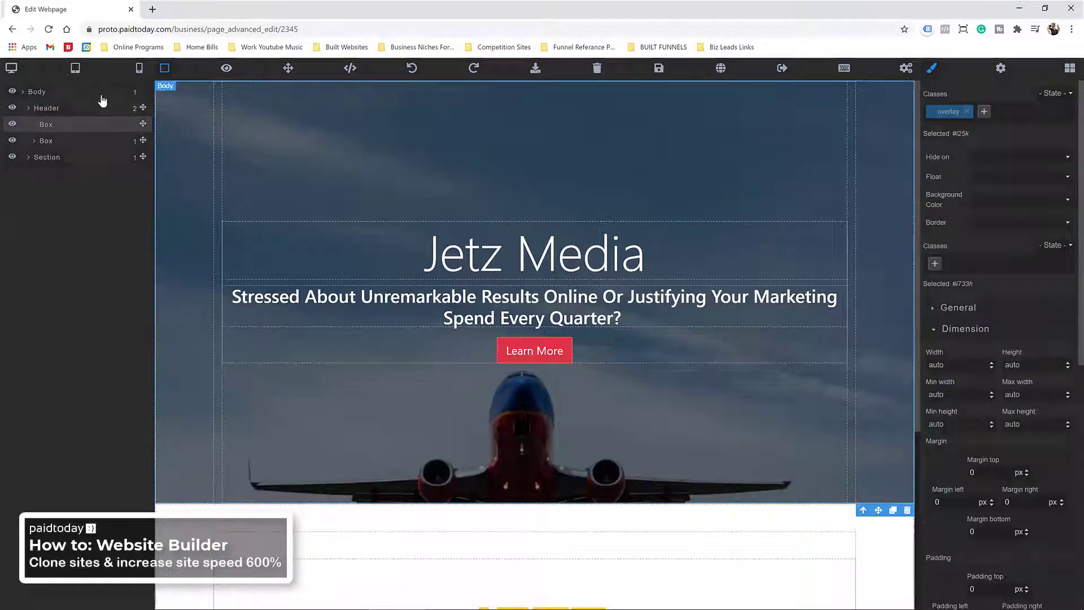
Step: Hide the old airplane hero header and add an empty Section with a Container below it
click(12, 108)
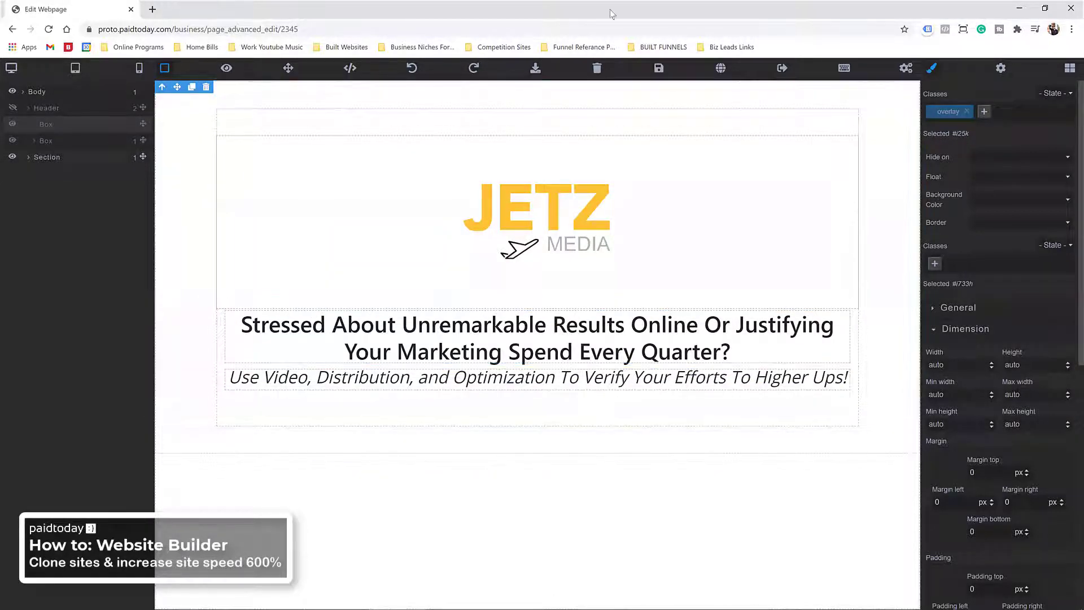
click(1070, 68)
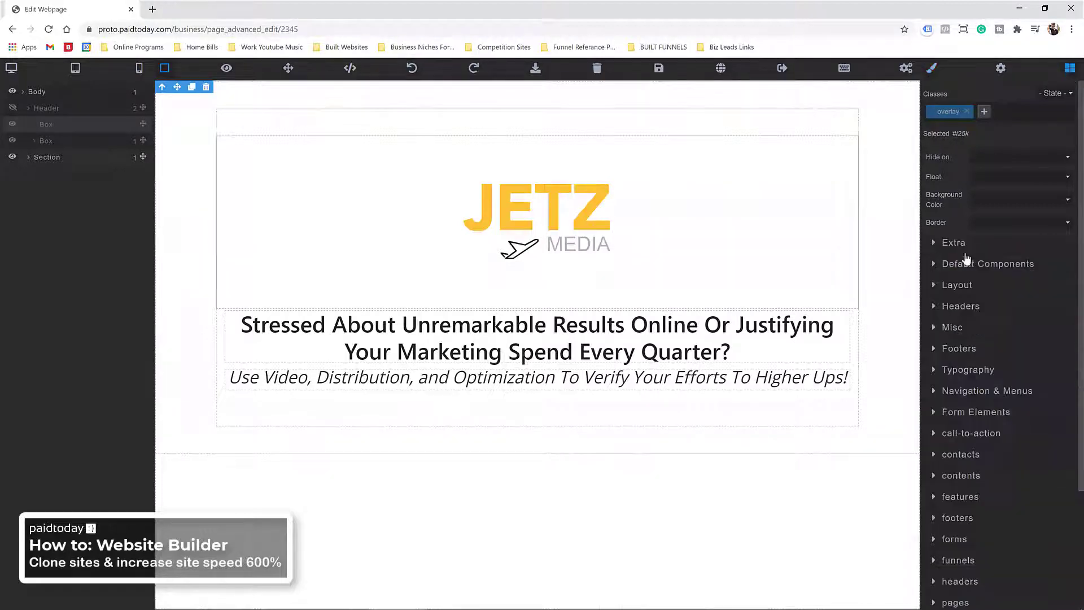
scroll(974, 202, up, 2)
click(967, 227)
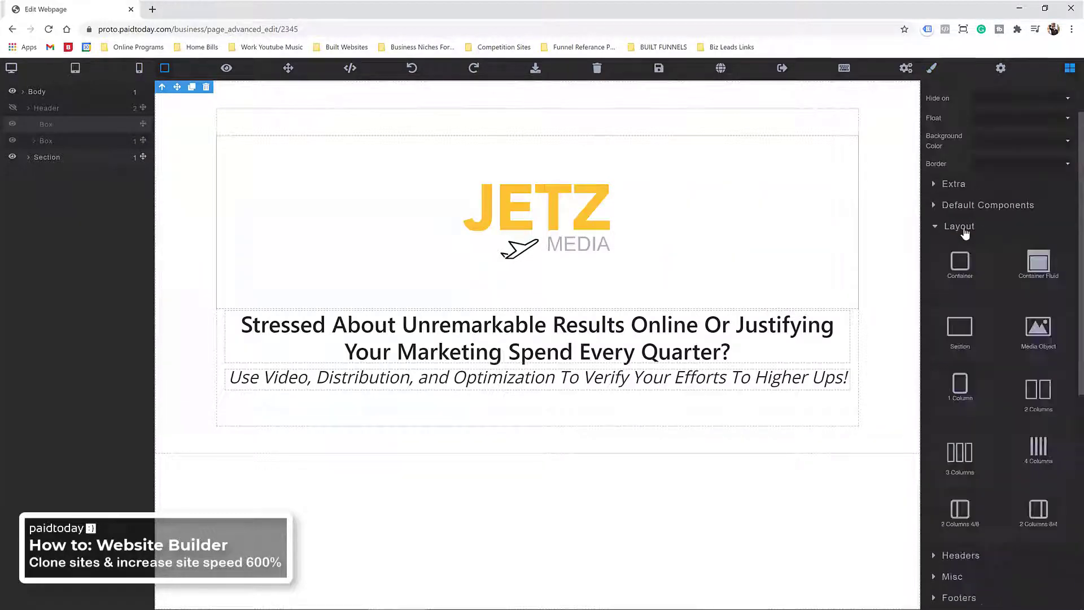
drag(970, 356, 726, 538)
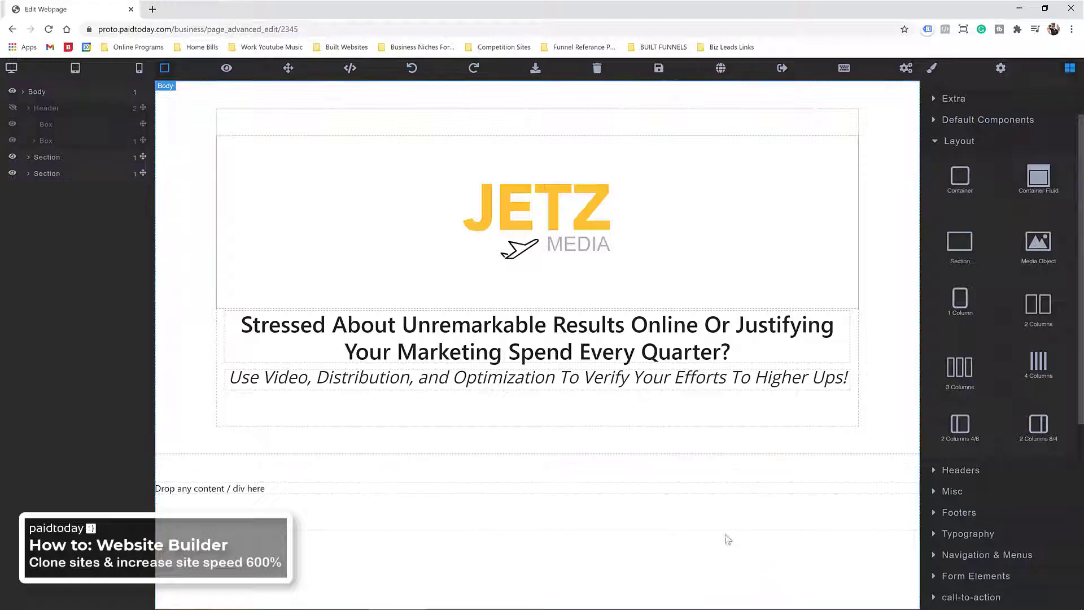
drag(960, 178, 669, 484)
Step: Insert the heading, bullets and image content template into the new section below the JETZ header
click(497, 572)
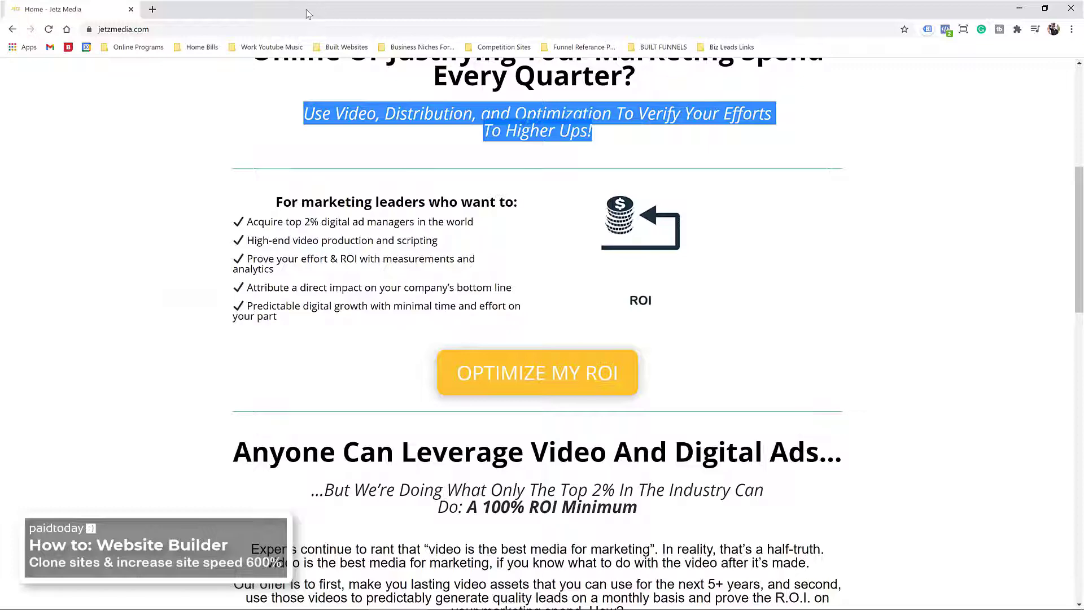
drag(306, 9, 1083, 157)
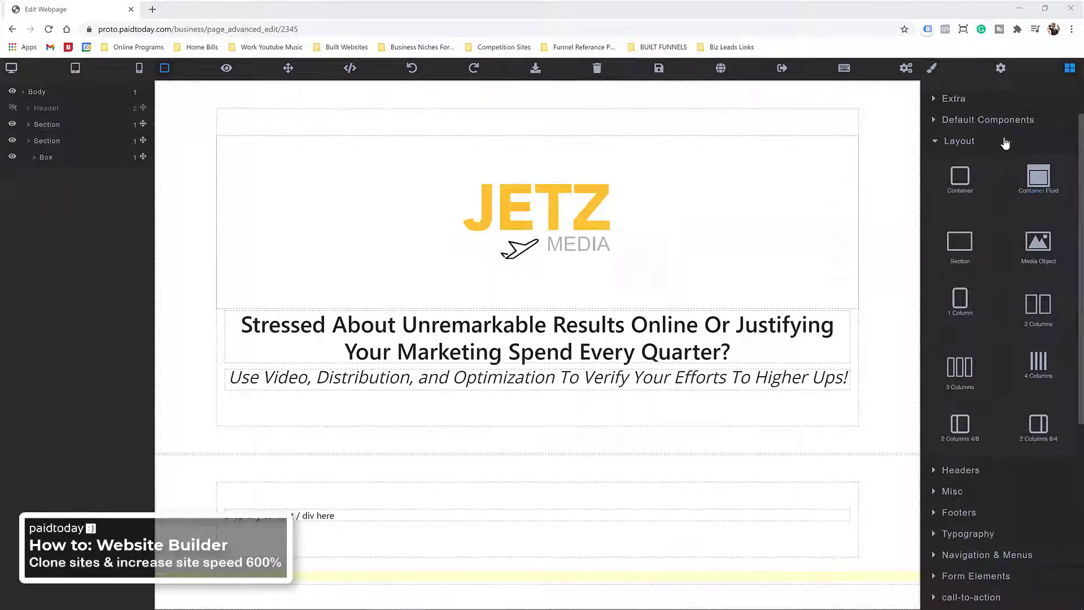
click(943, 142)
scroll(967, 254, down, 1)
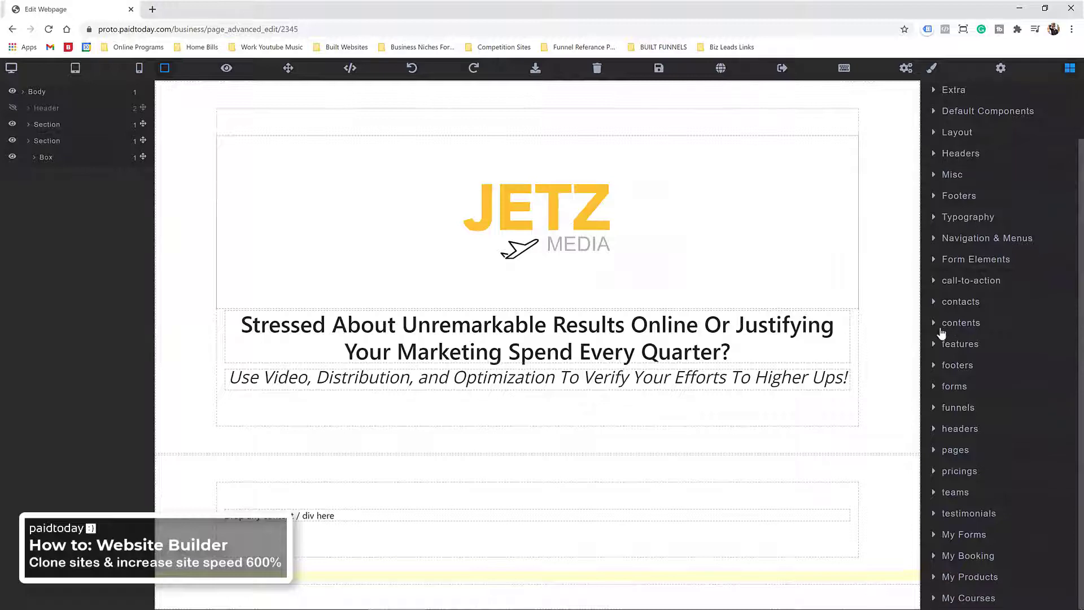
click(941, 326)
scroll(967, 412, down, 10)
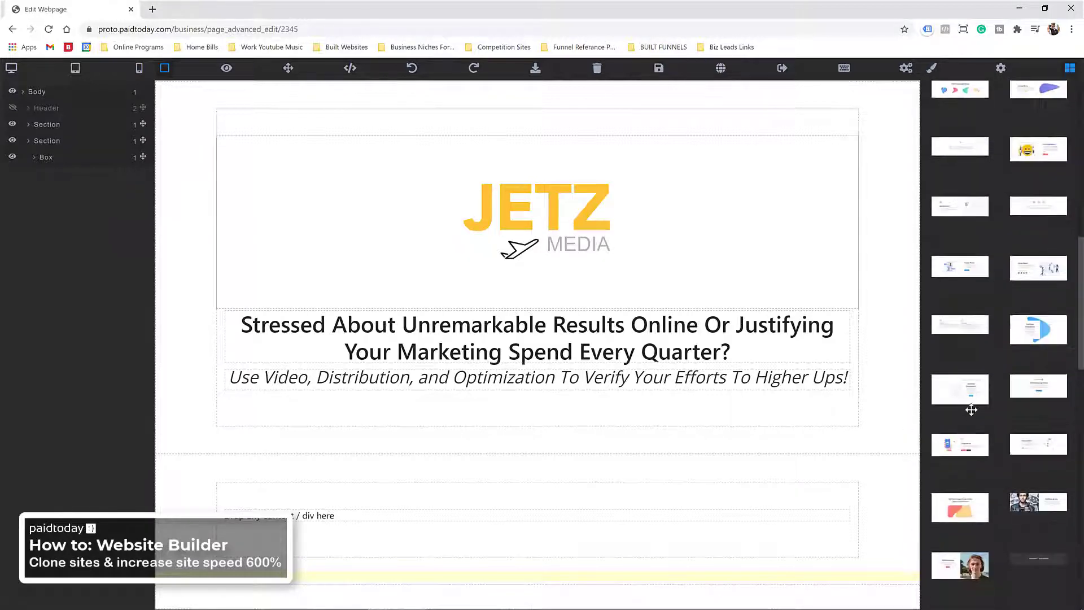
scroll(972, 361, down, 5)
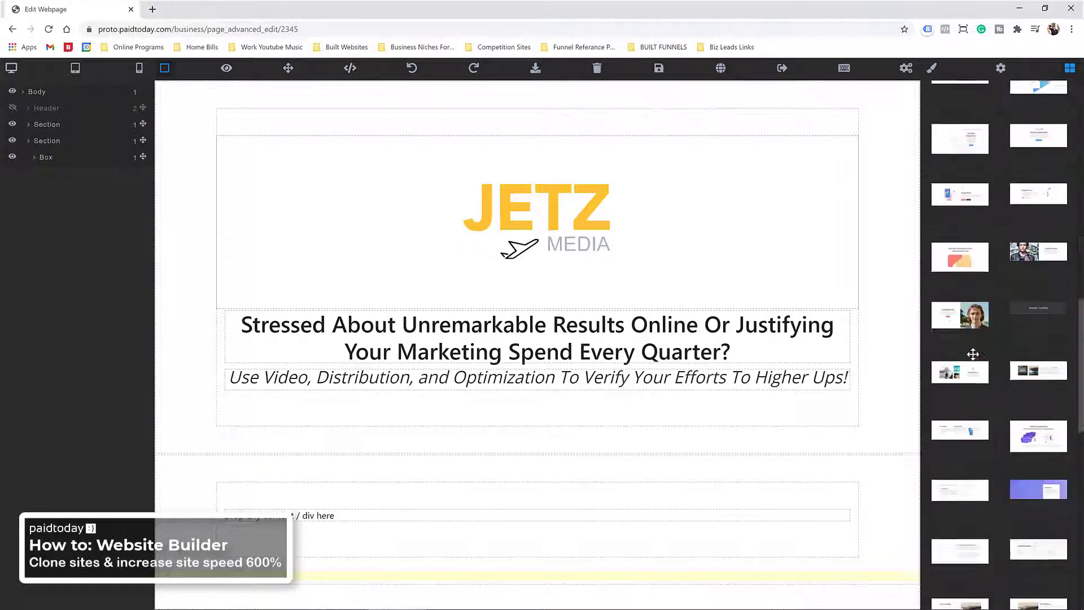
scroll(973, 354, down, 5)
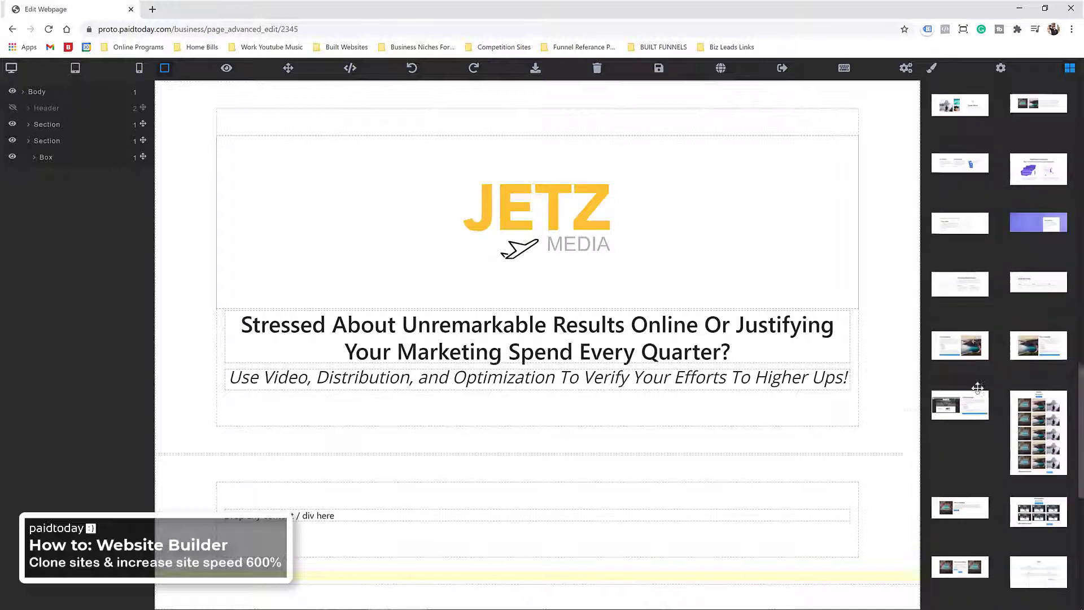
scroll(978, 387, down, 1)
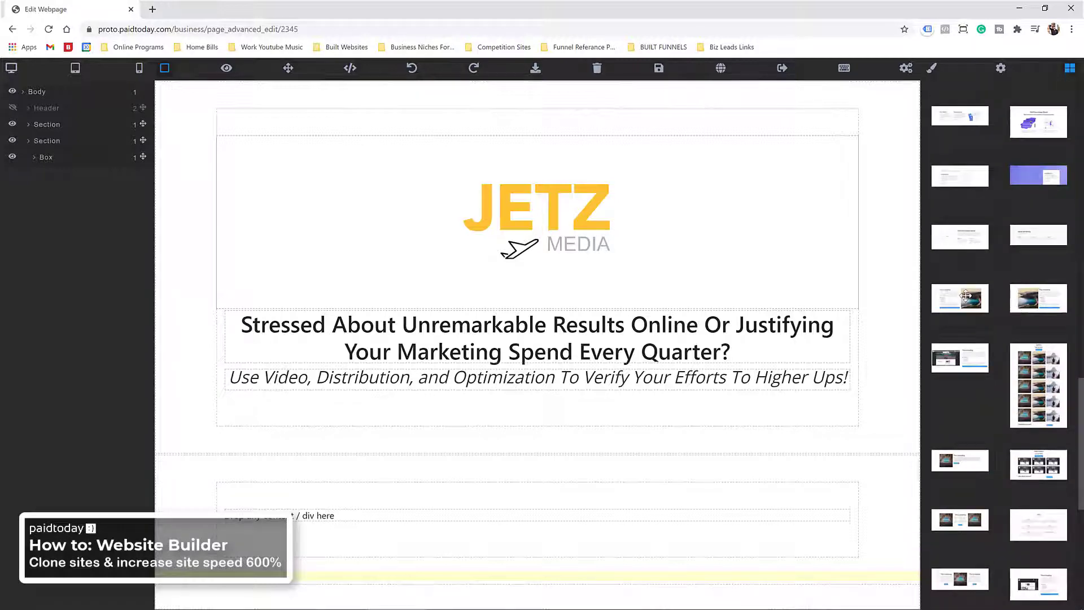
scroll(960, 373, down, 4)
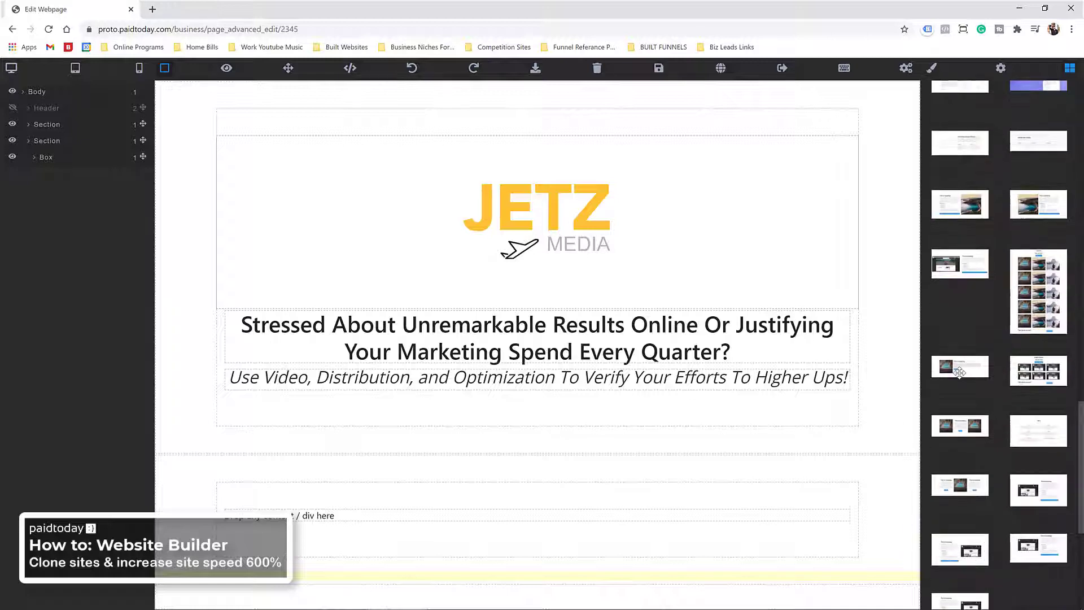
scroll(960, 336, up, 2)
drag(964, 207, 609, 457)
scroll(520, 463, down, 6)
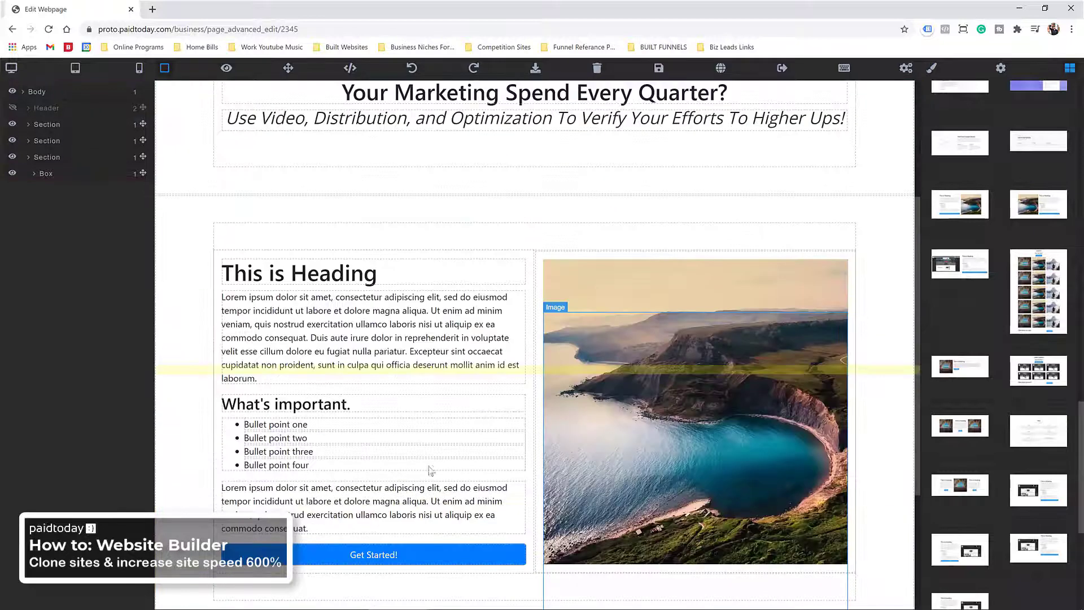
scroll(388, 348, up, 3)
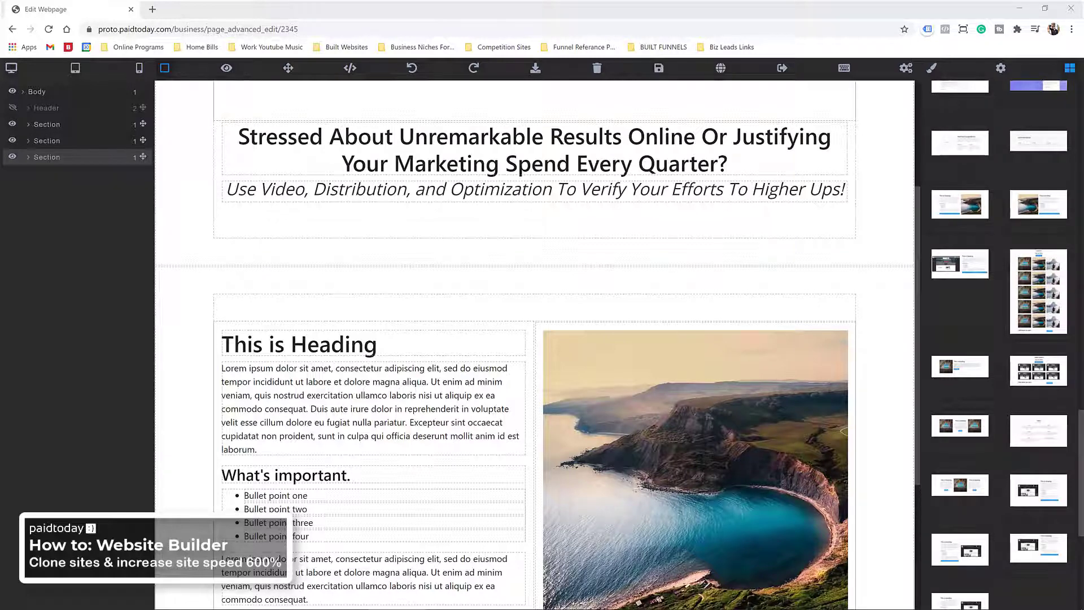
Step: Change the template heading to 'For marketing leaders who want to:' with no blank line after it
double_click(342, 353)
right_click(341, 355)
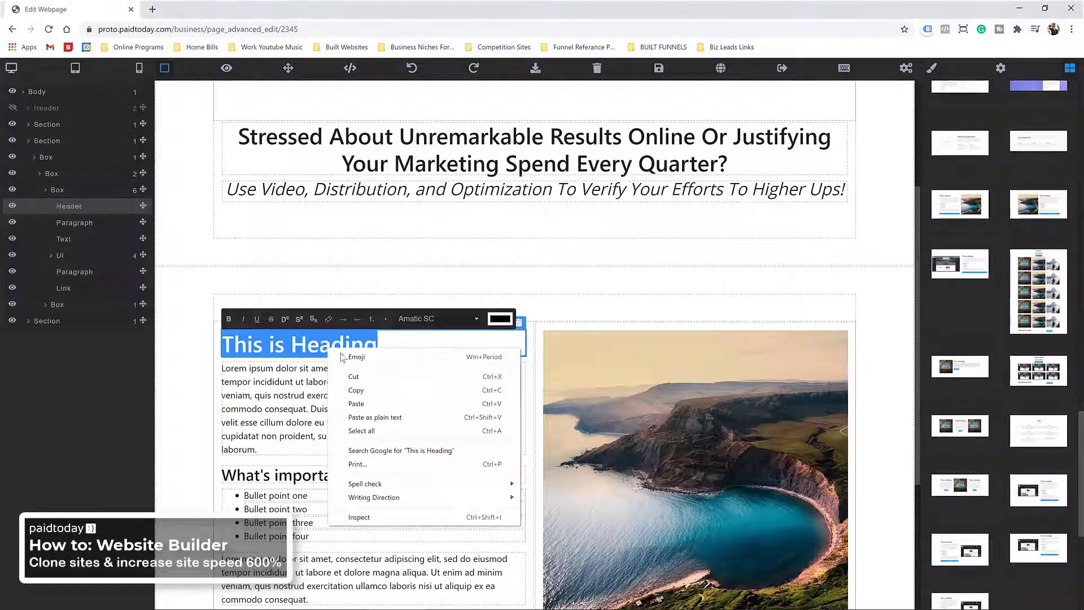
click(375, 417)
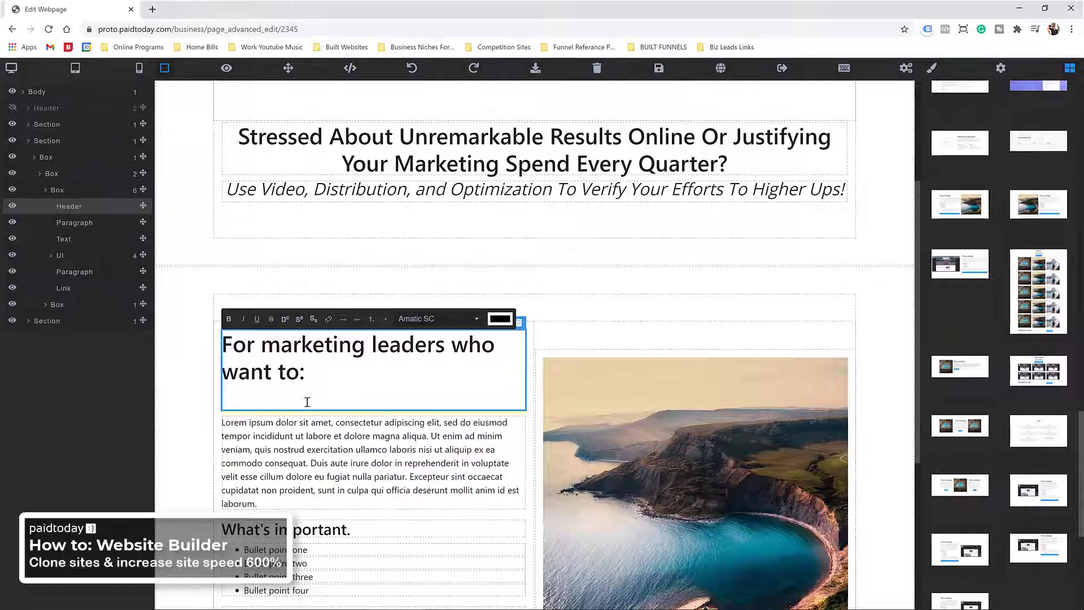
key(BackSpace)
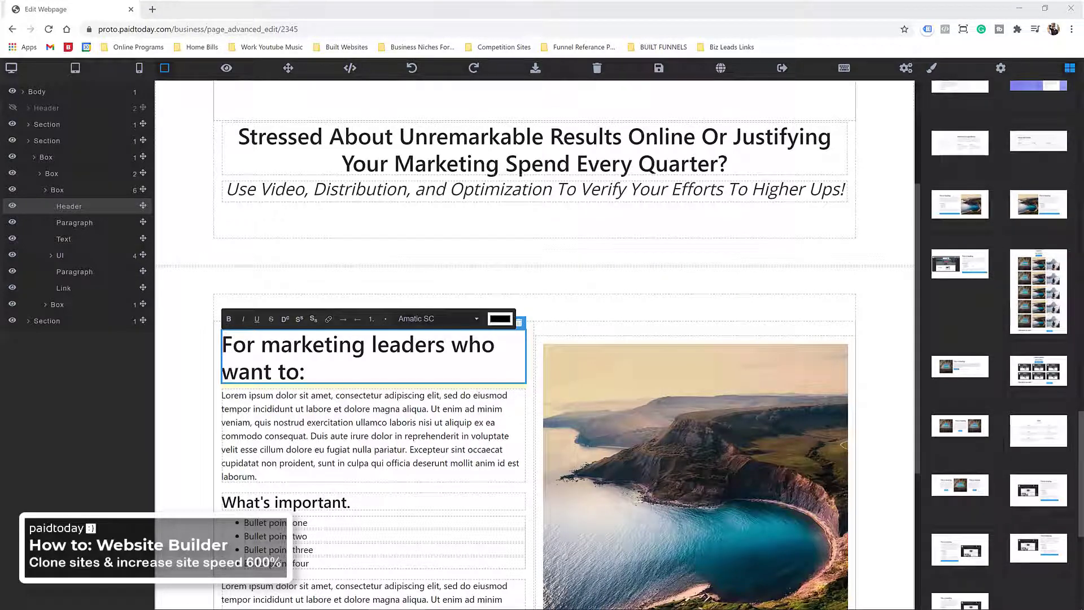
Step: Fill the first three bullets with copied plain text, including 'High-end video production and scripting' and the ROI sentence
triple_click(277, 524)
right_click(277, 526)
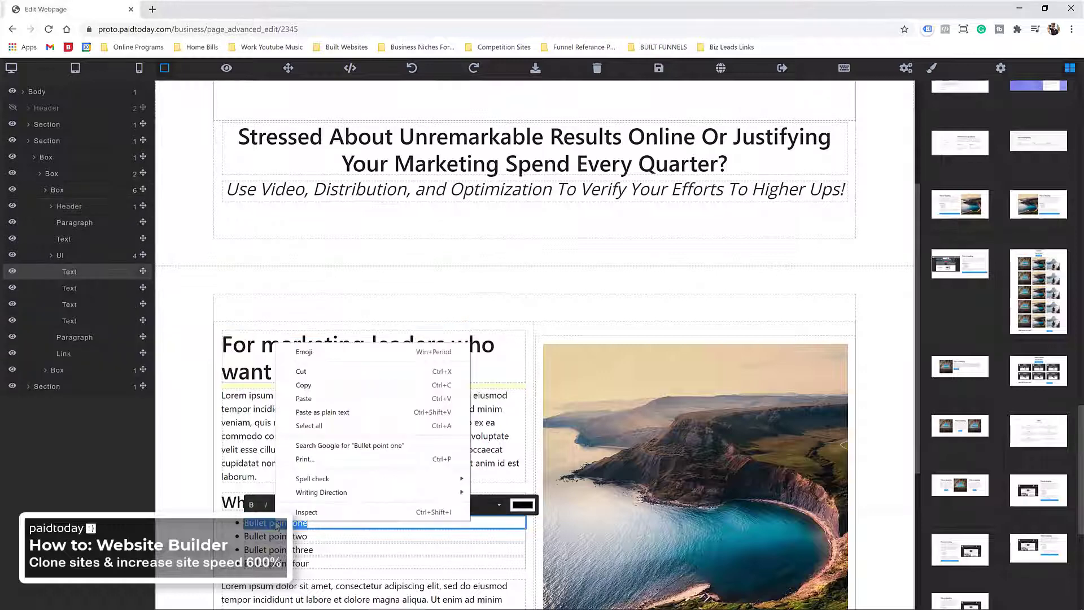
click(304, 398)
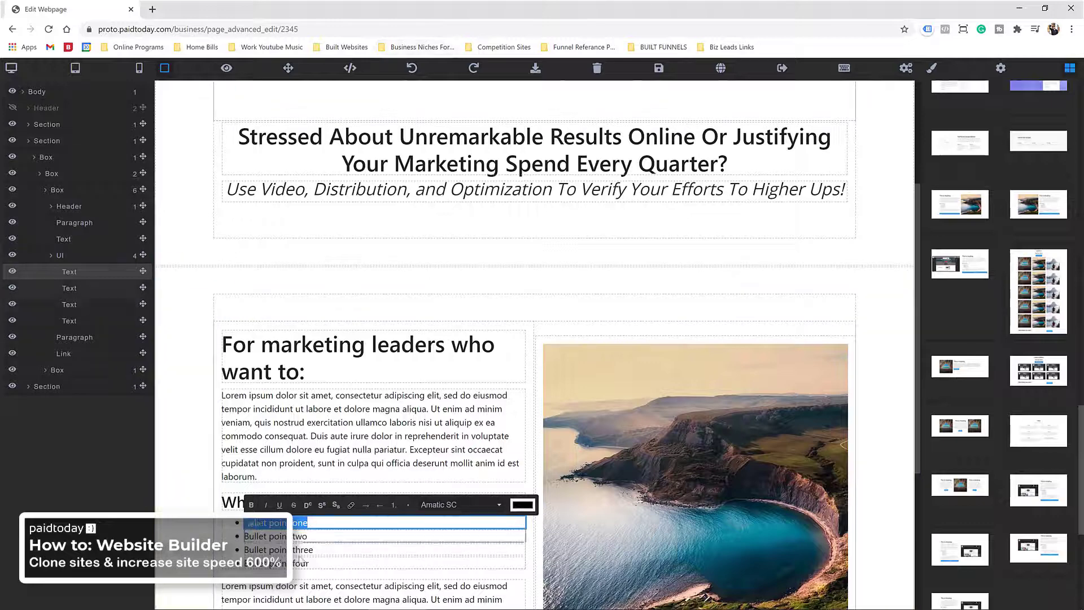
key(ctrl+z)
right_click(285, 523)
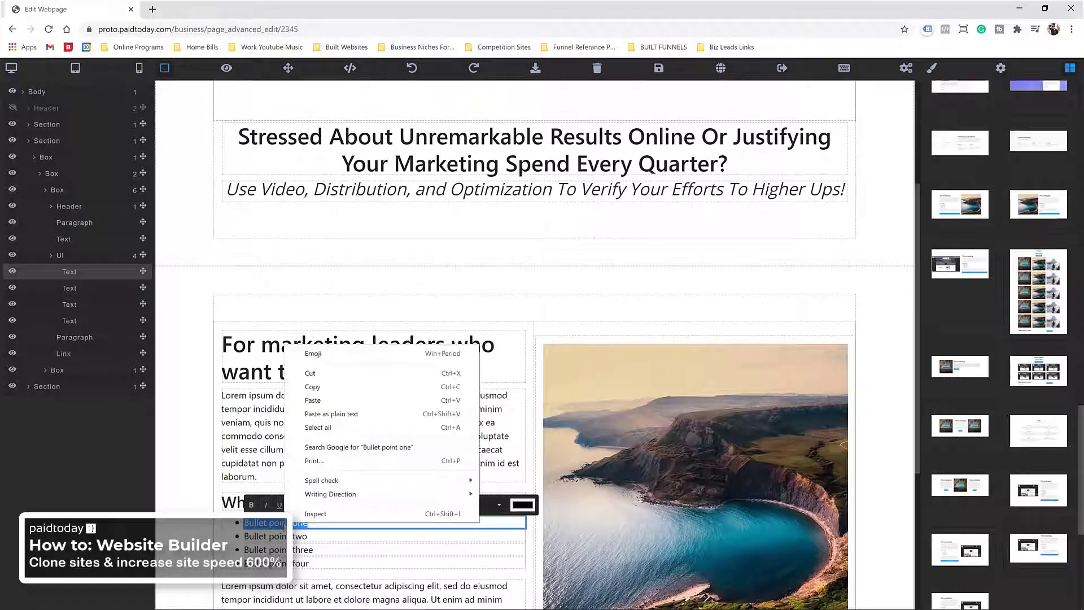
click(329, 415)
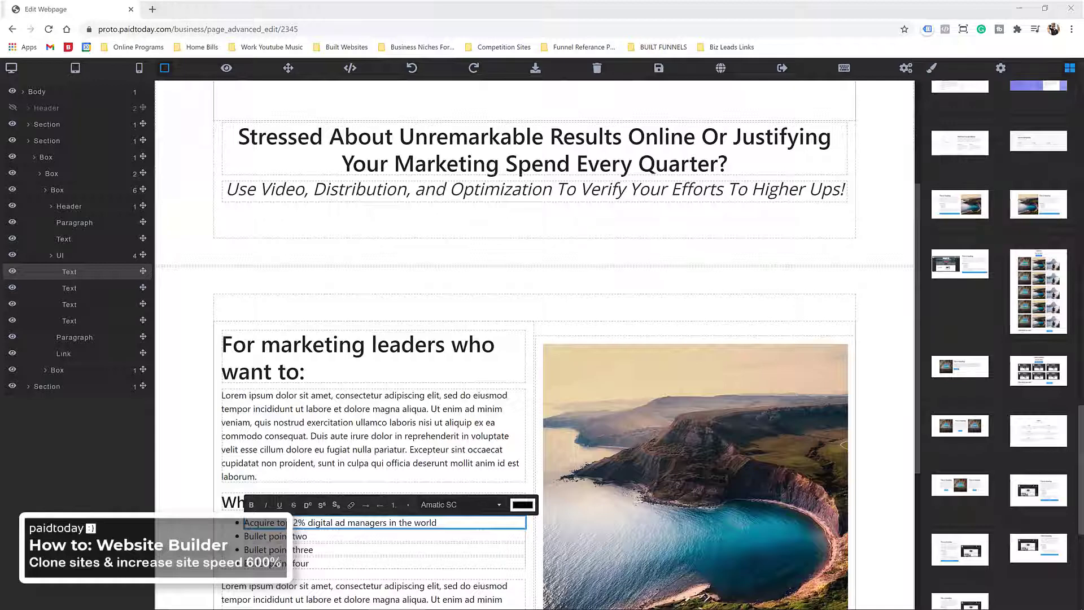
triple_click(299, 536)
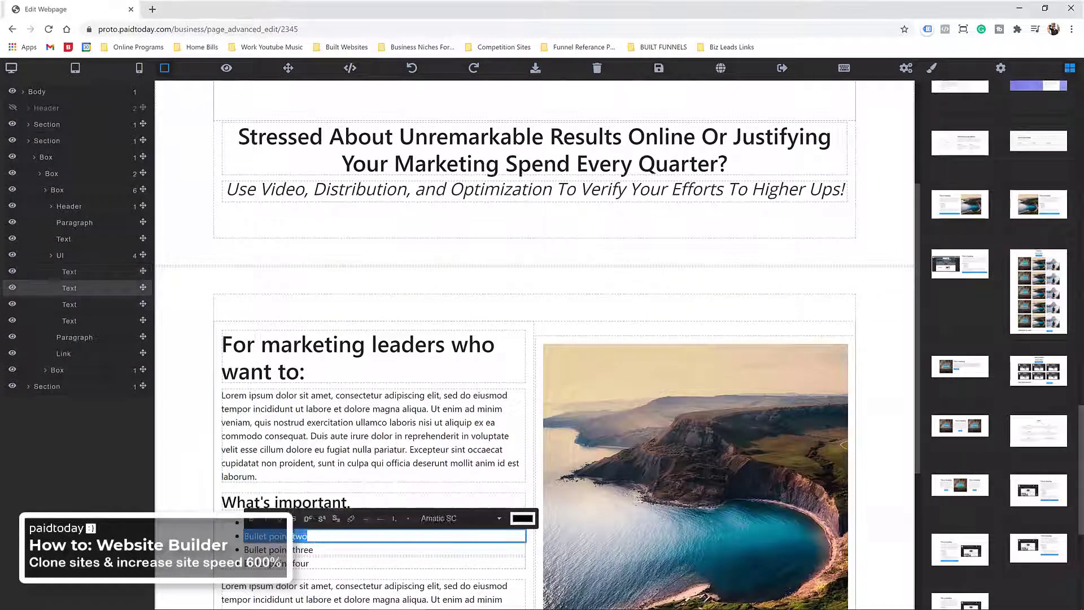
right_click(291, 534)
click(325, 425)
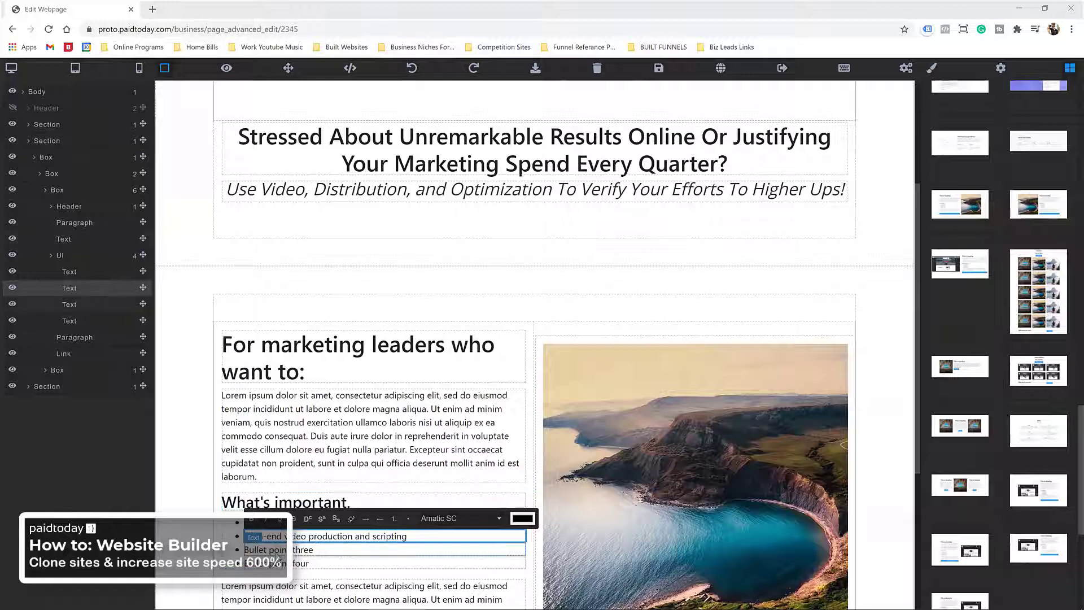
triple_click(276, 549)
right_click(276, 549)
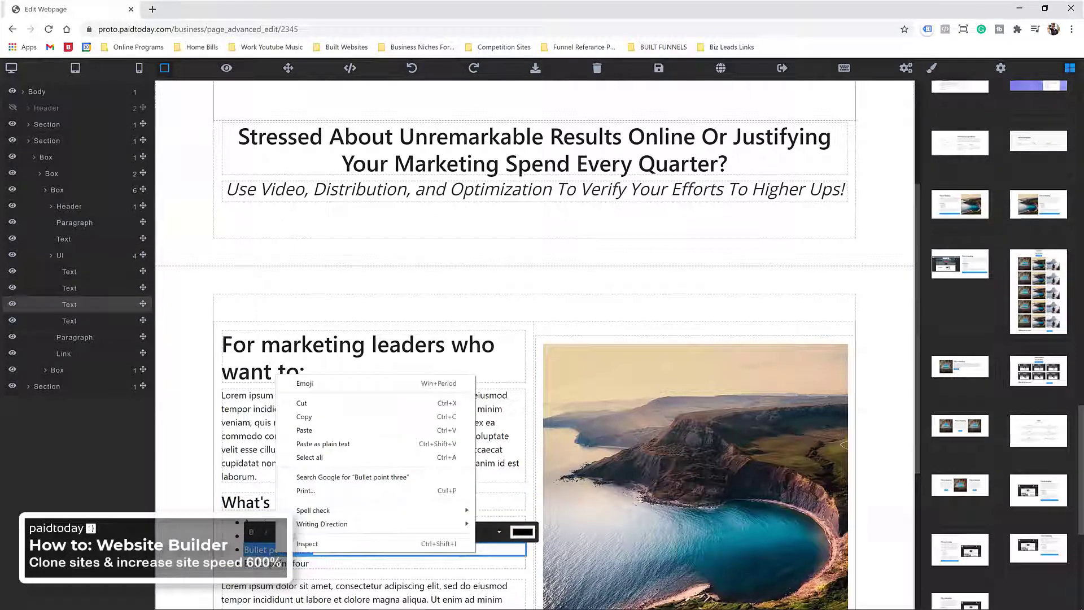
click(323, 444)
scroll(373, 396, down, 2)
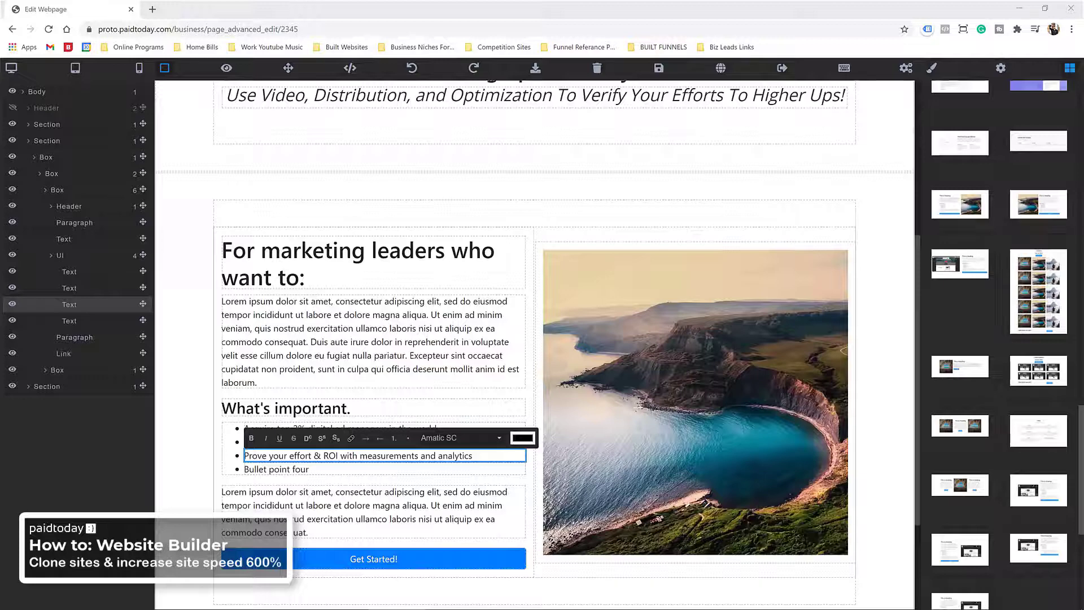
Step: Fill the fourth bullet, then duplicate it into a fifth reading 'Predictable digital growth with minimal time and effort on your part'
triple_click(267, 470)
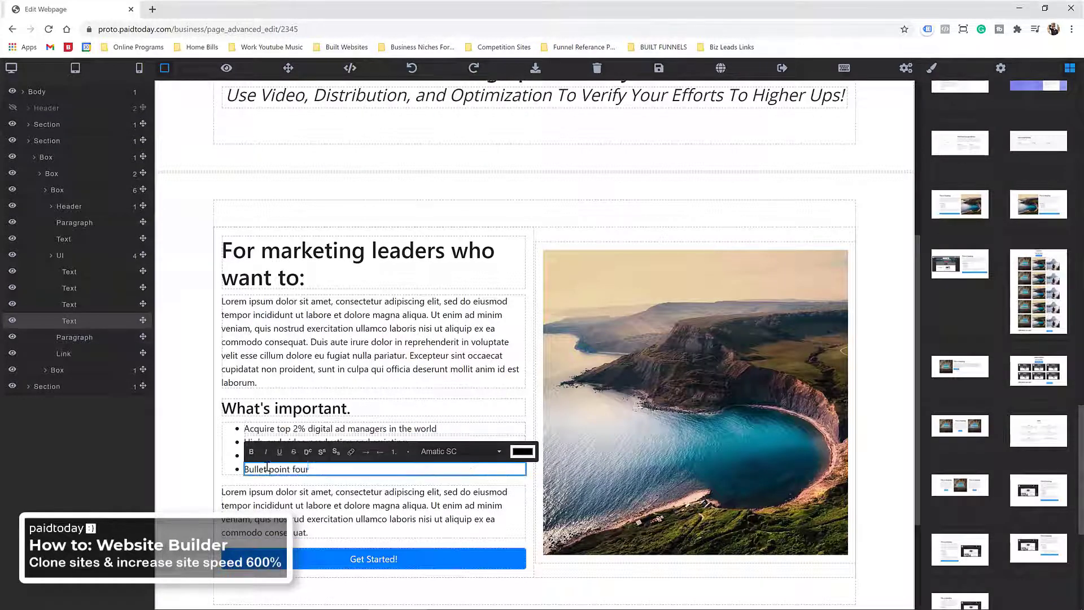
right_click(267, 472)
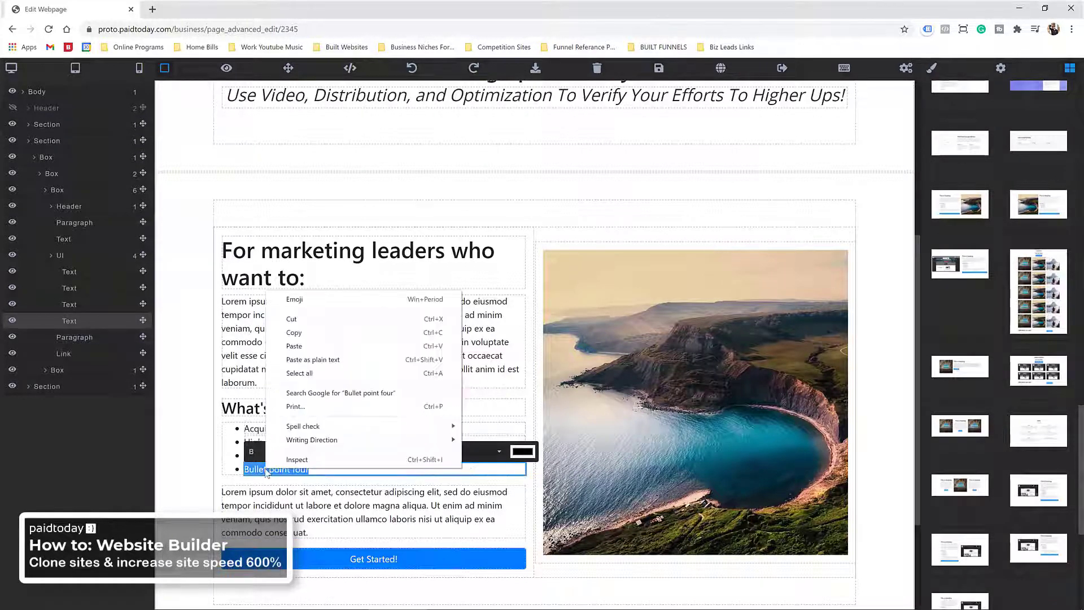
click(312, 359)
click(415, 526)
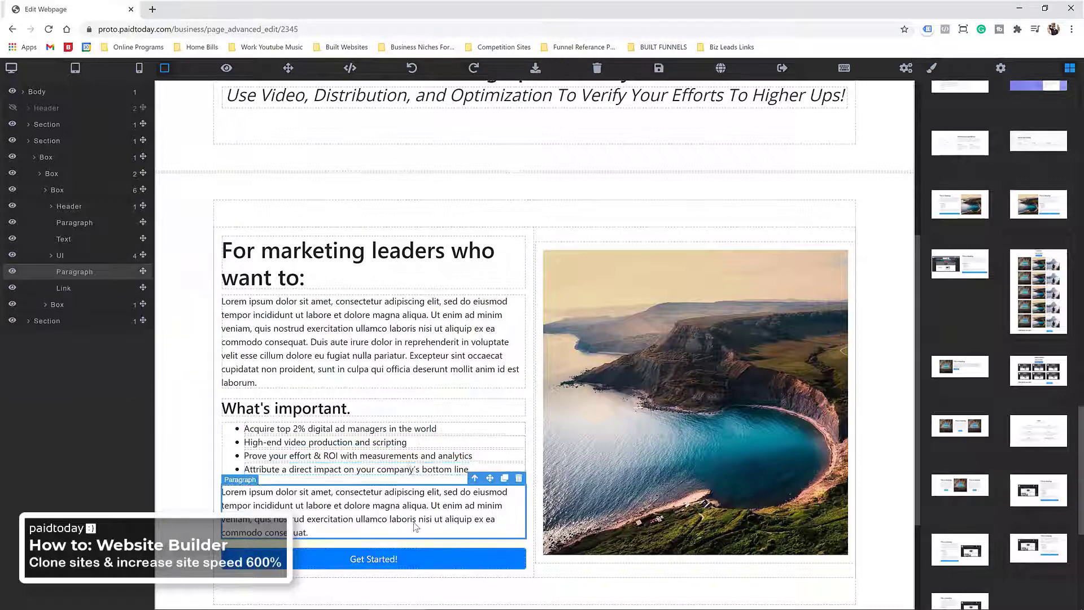
click(411, 469)
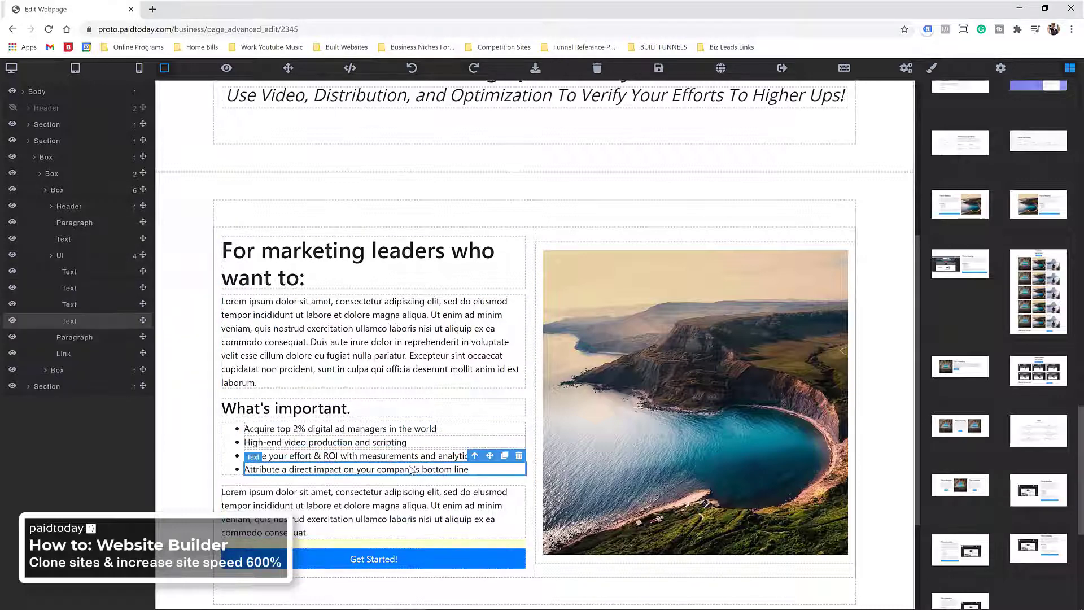
click(505, 456)
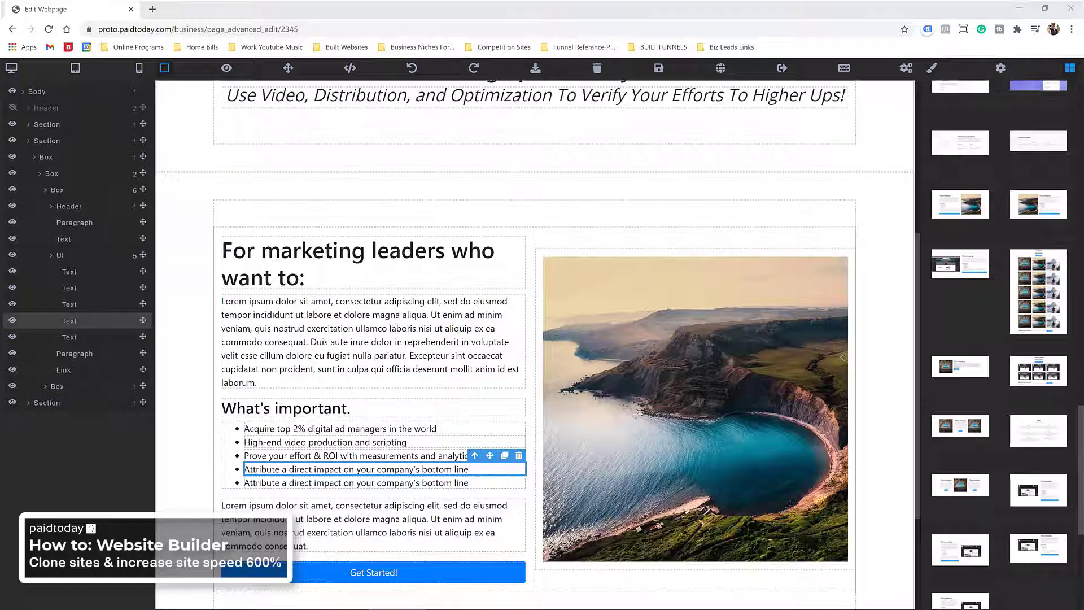
triple_click(314, 483)
right_click(313, 484)
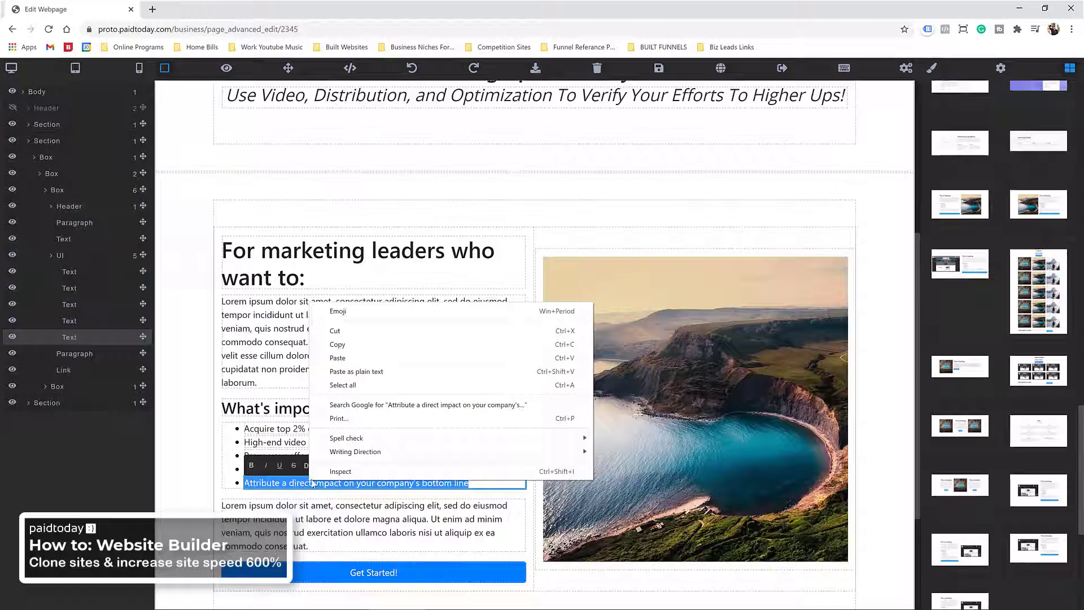
click(341, 374)
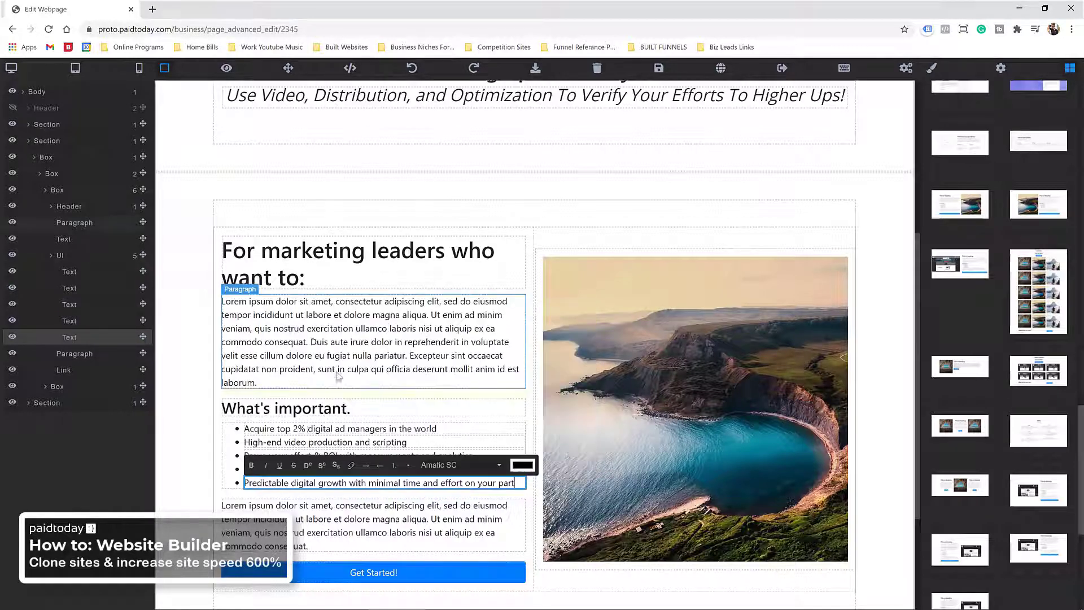
Step: Delete the 'What's important.' heading and the Lorem paragraphs above and below the bullet list
click(284, 407)
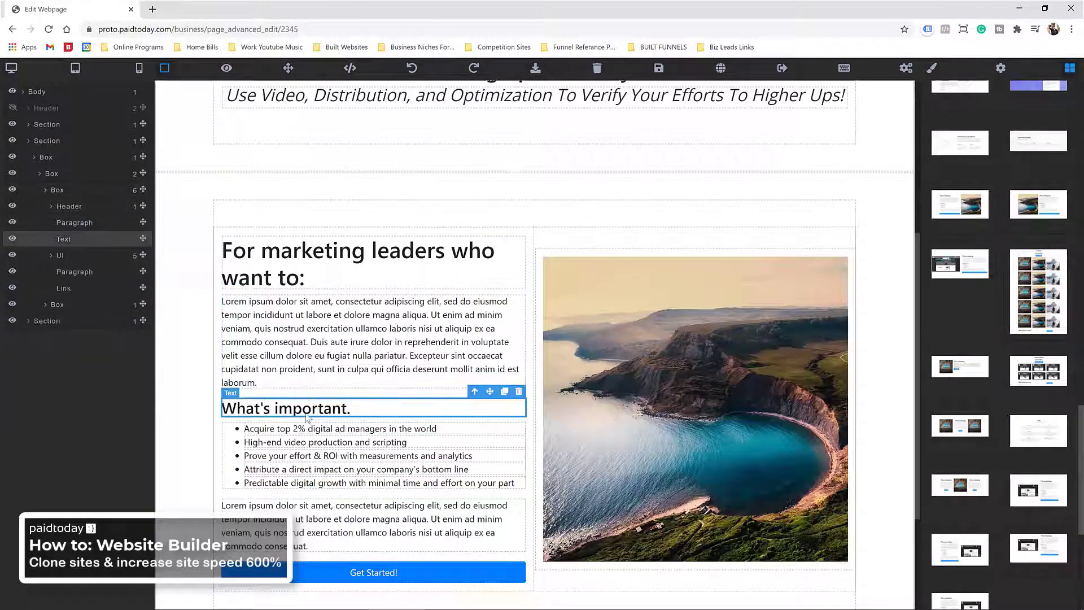
key(Delete)
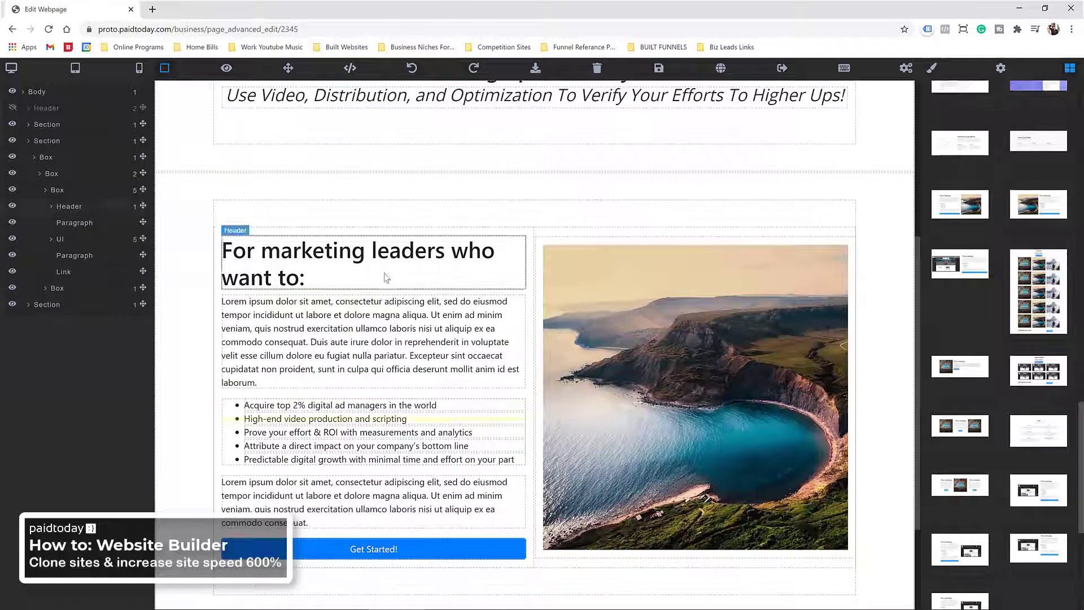
click(356, 347)
key(Delete)
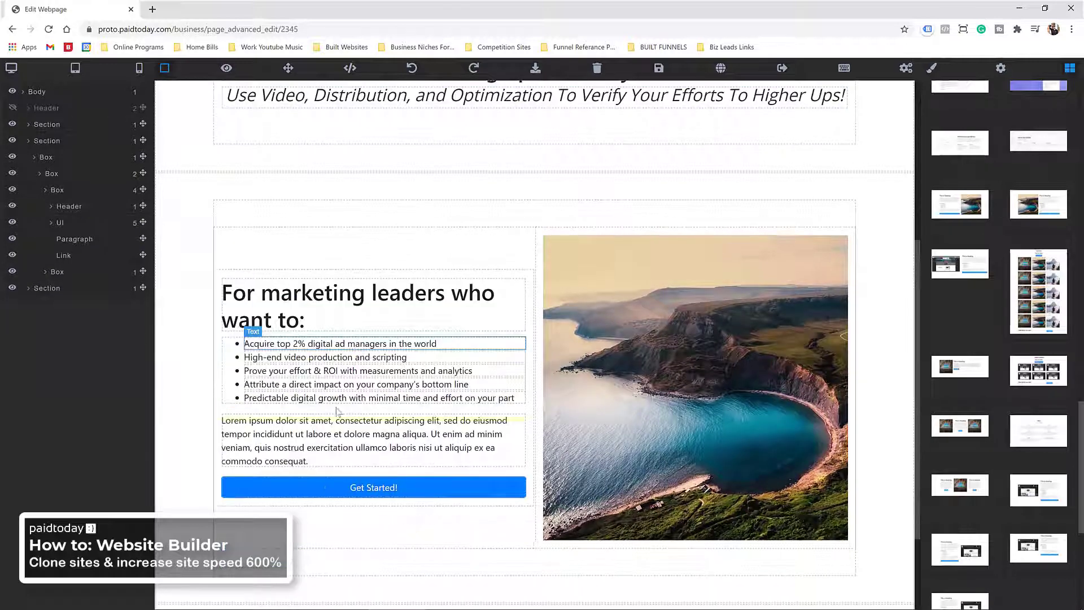
click(333, 434)
key(Delete)
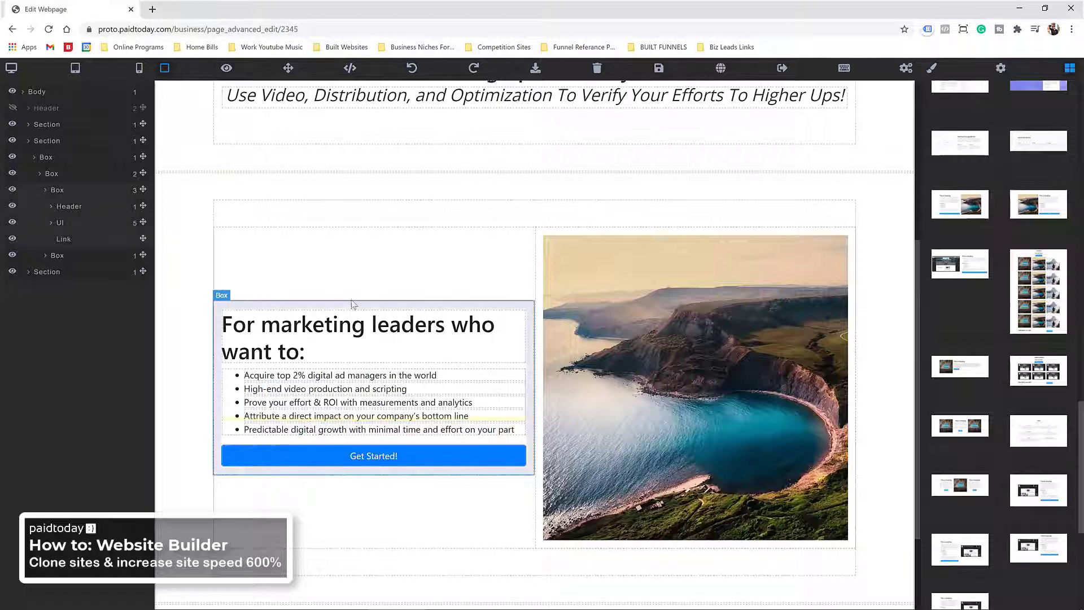
Step: Swap the coastline photo for the roi-2.jpeg ROI graphic, uploading the Jetz logo file too
double_click(642, 280)
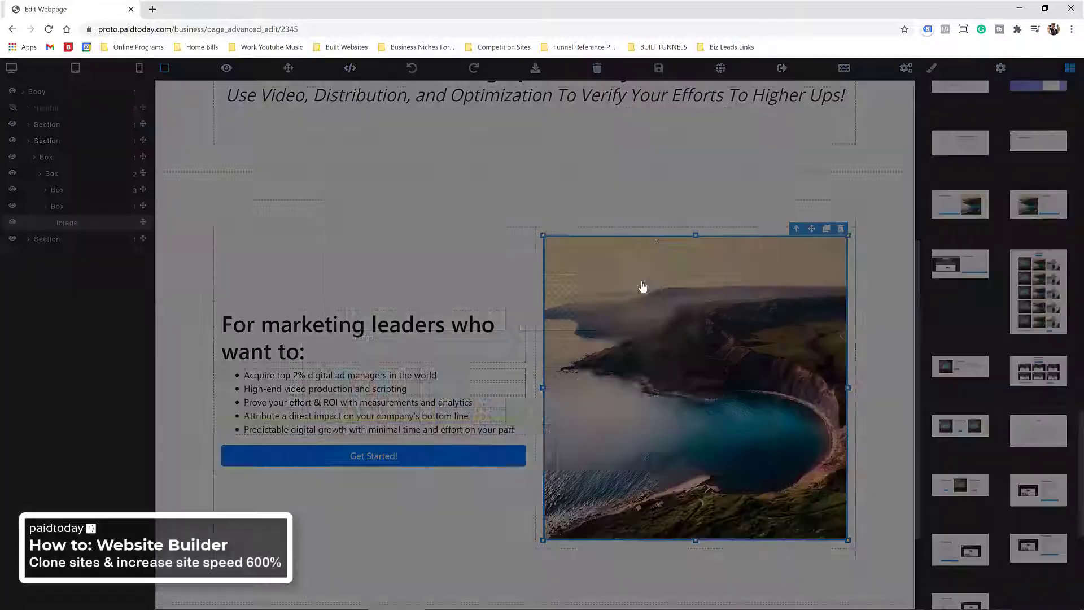
click(734, 248)
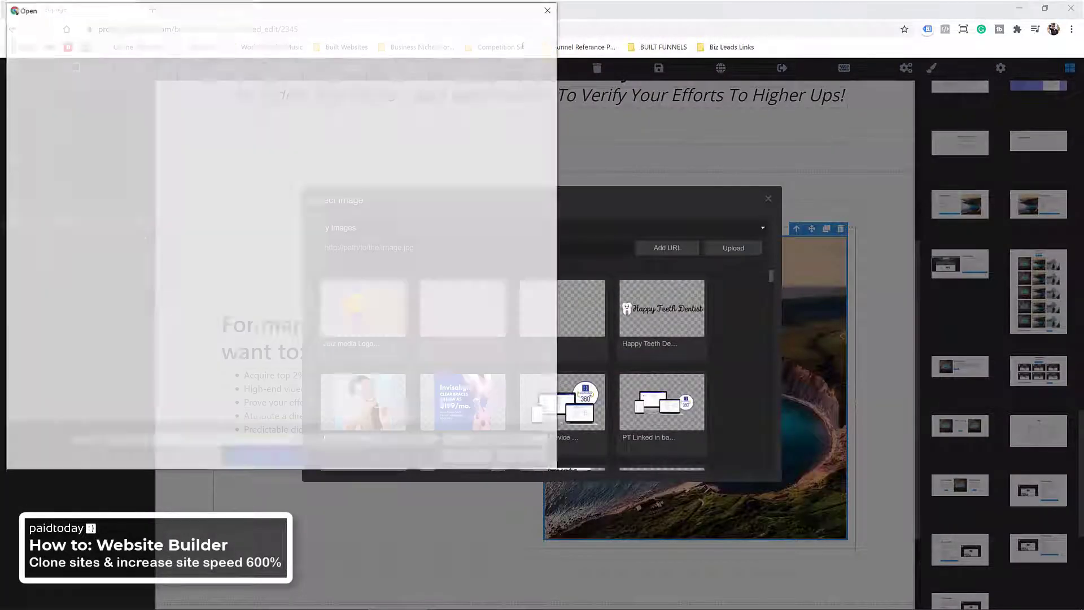
double_click(384, 127)
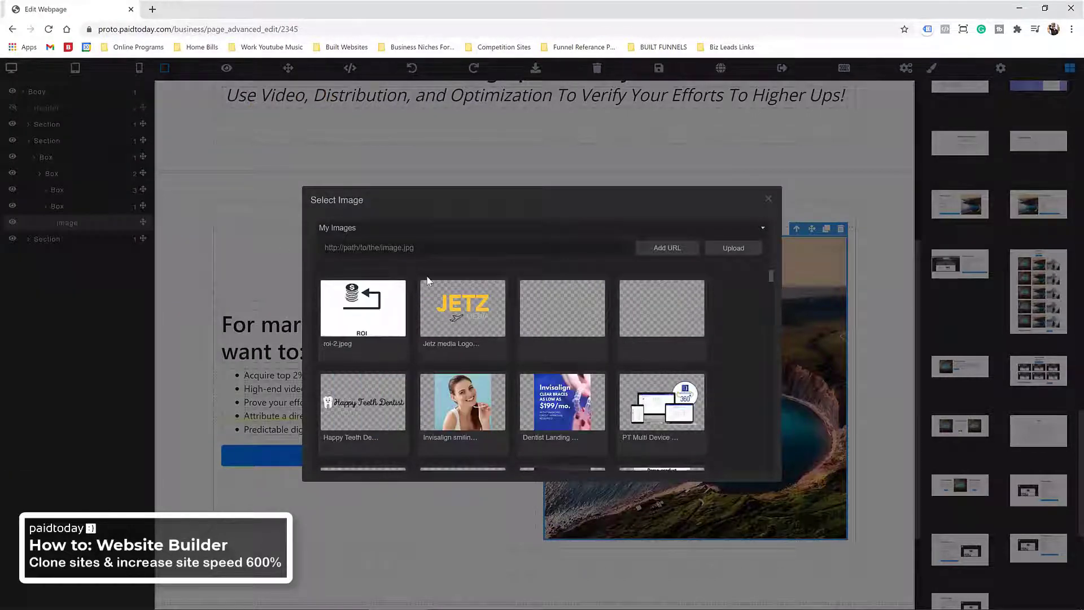
click(369, 325)
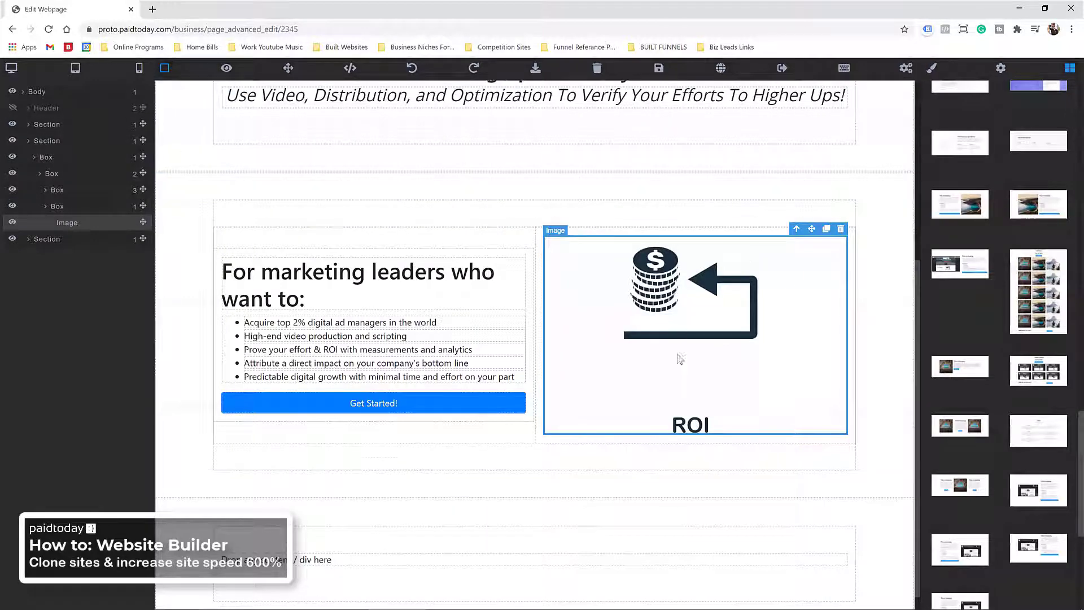
Step: Change the Get Started! button text to 'Optimize my ROI'
click(386, 410)
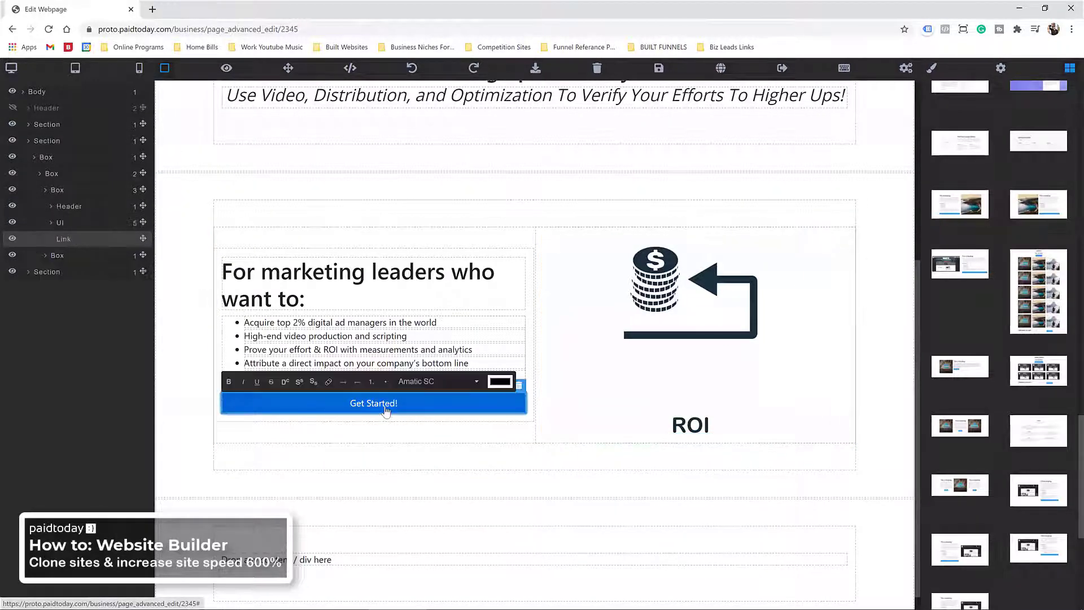
key(ctrl+a)
text(O)
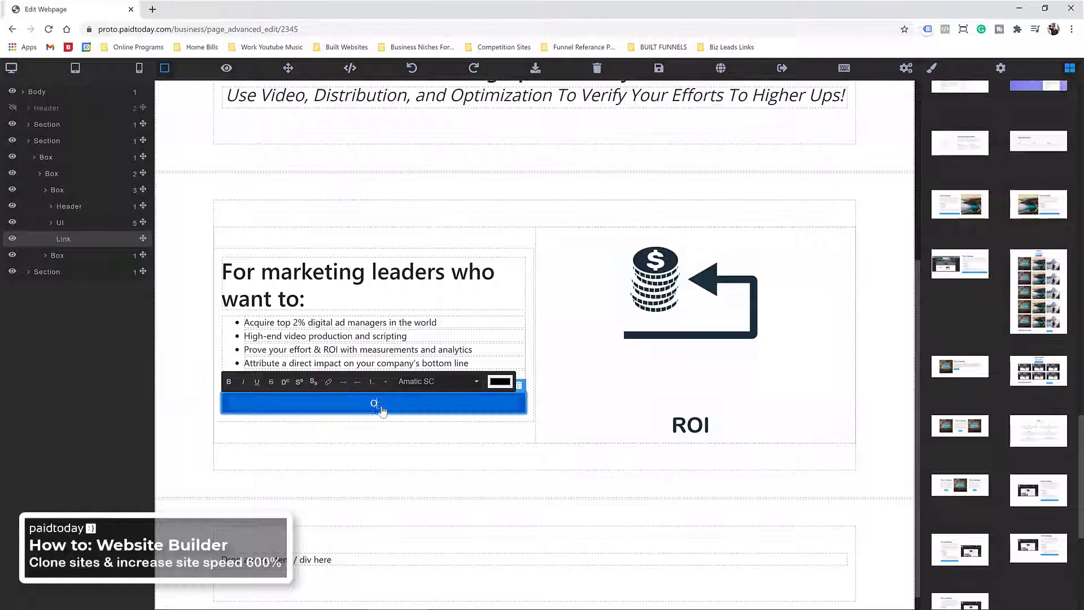
text(ptptimize my roi)
click(300, 441)
click(289, 411)
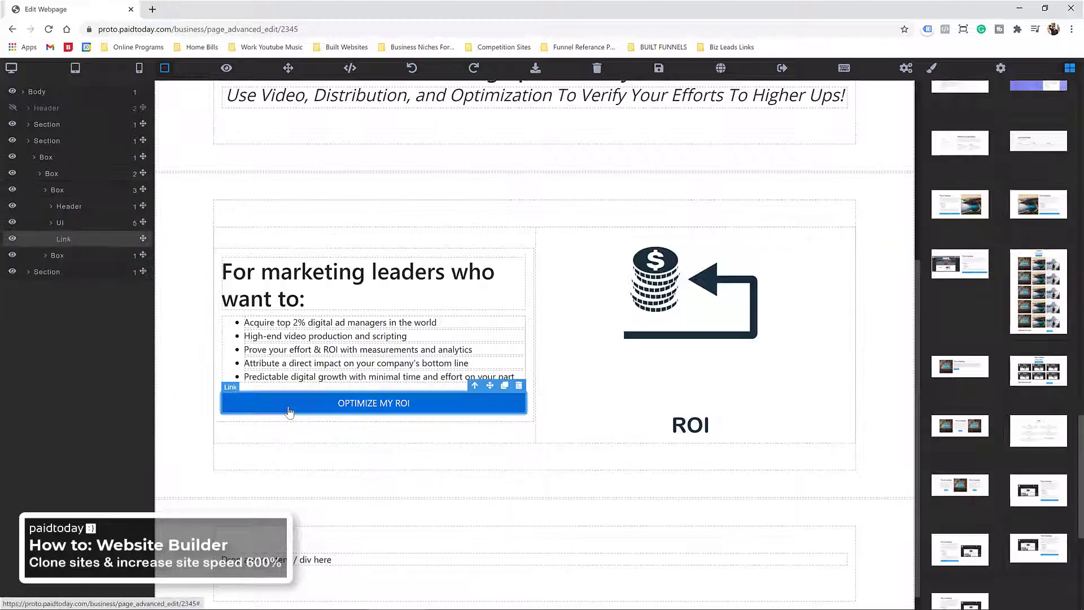
Step: Change the OPTIMIZE MY ROI button's background from blue to yellow #ffbd00
scroll(988, 275, up, 15)
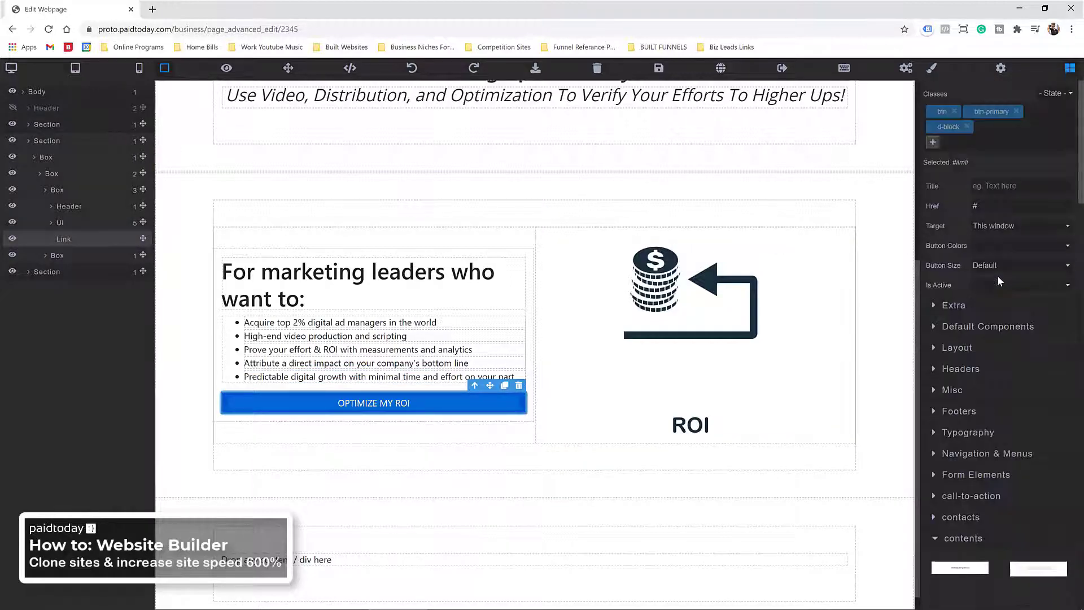
scroll(988, 275, up, 1)
click(926, 71)
scroll(960, 460, down, 8)
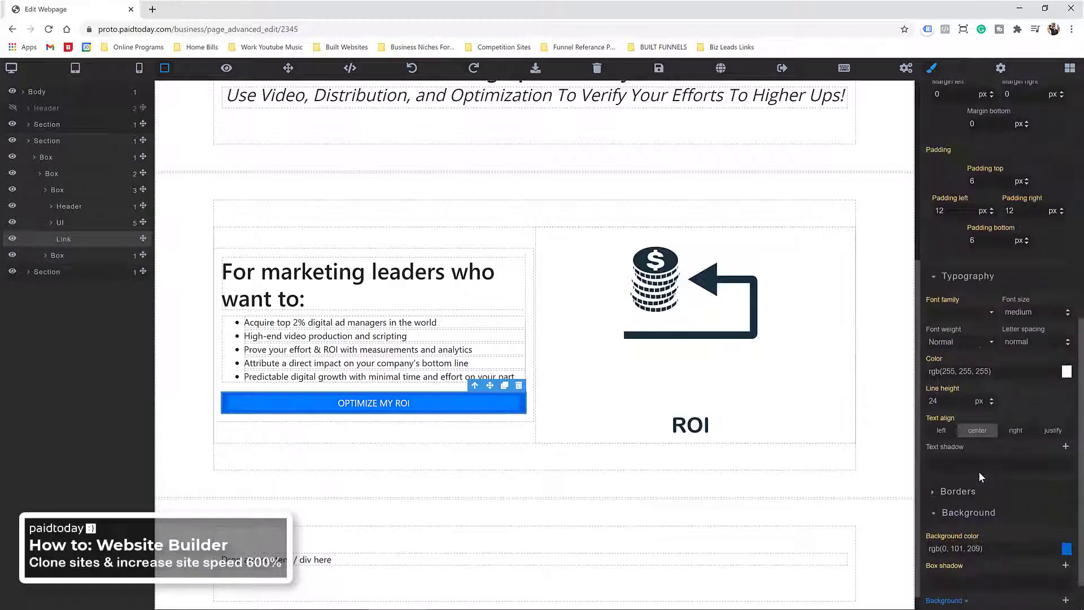
scroll(992, 468, down, 1)
click(1066, 502)
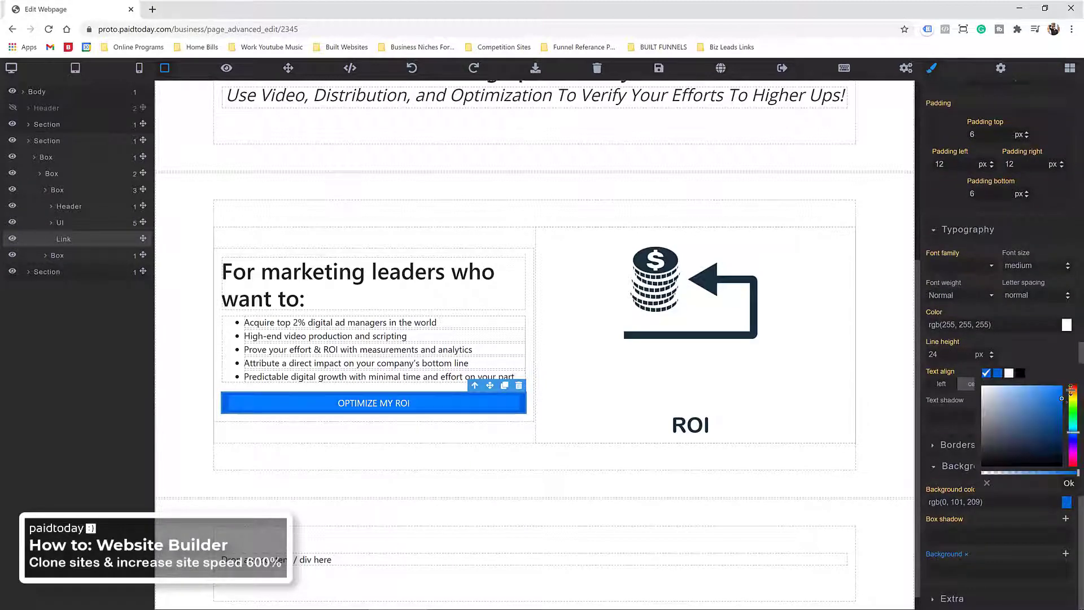
drag(1070, 389, 1071, 394)
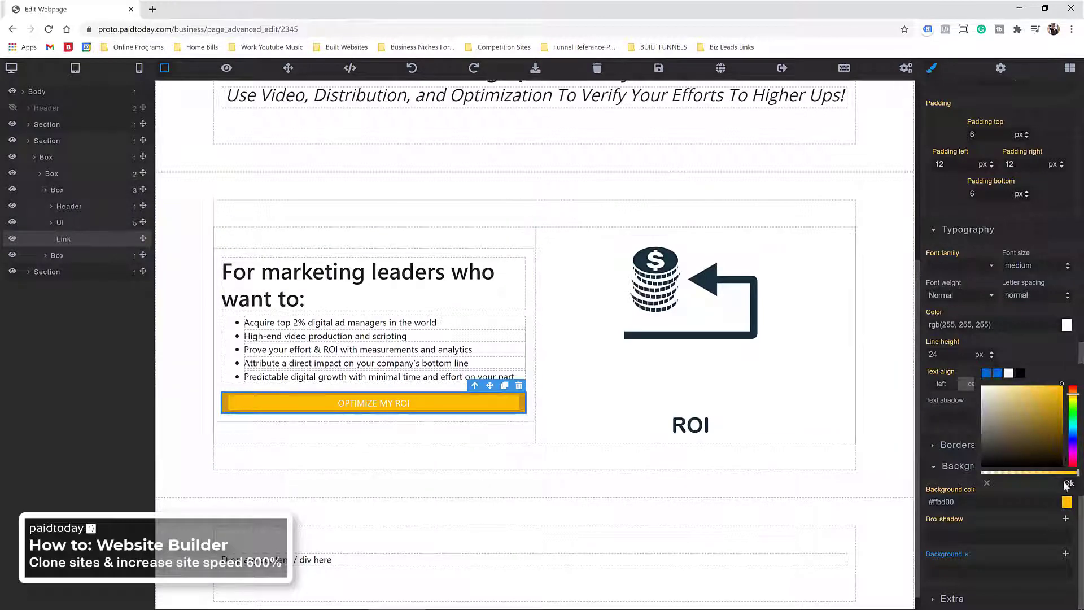
click(1069, 485)
click(371, 454)
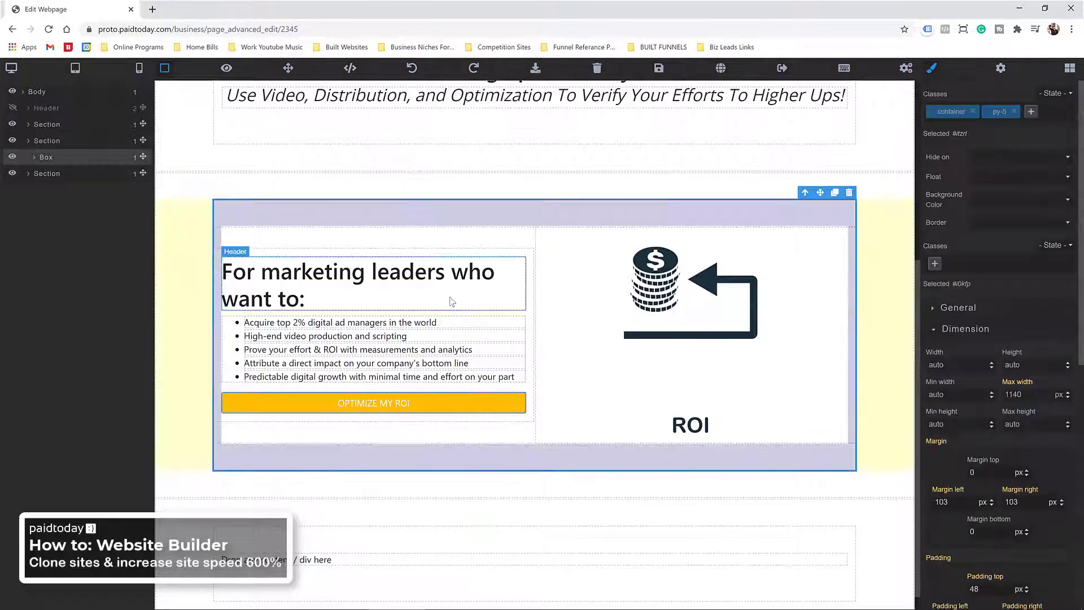
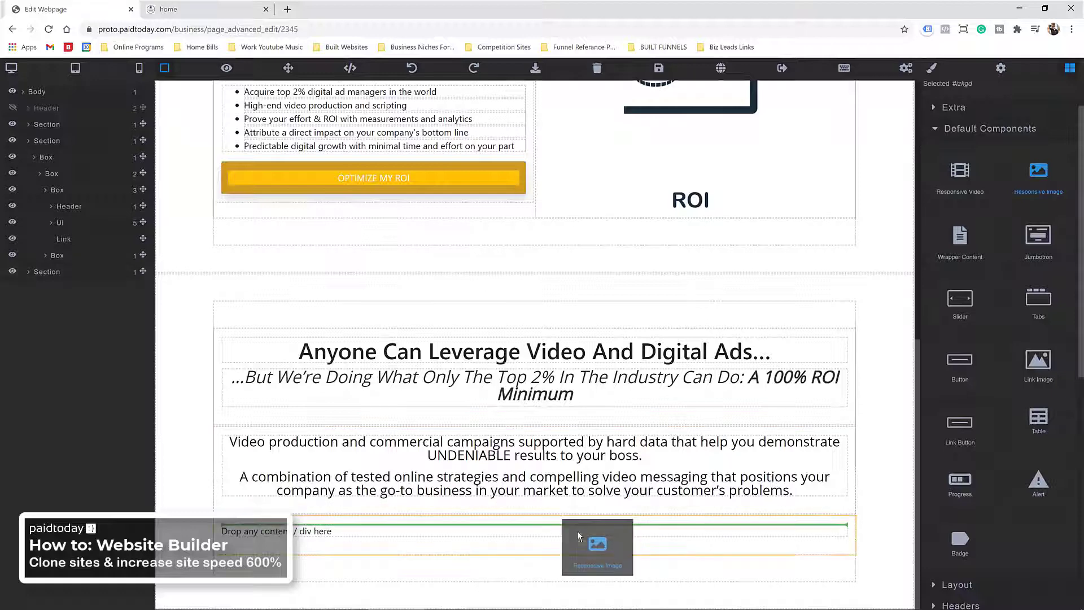
Step: Upload Lightbulb2-scaled.jpg and place the lightbulb picture in the image slot below the paragraphs
scroll(508, 528, down, 1)
double_click(263, 498)
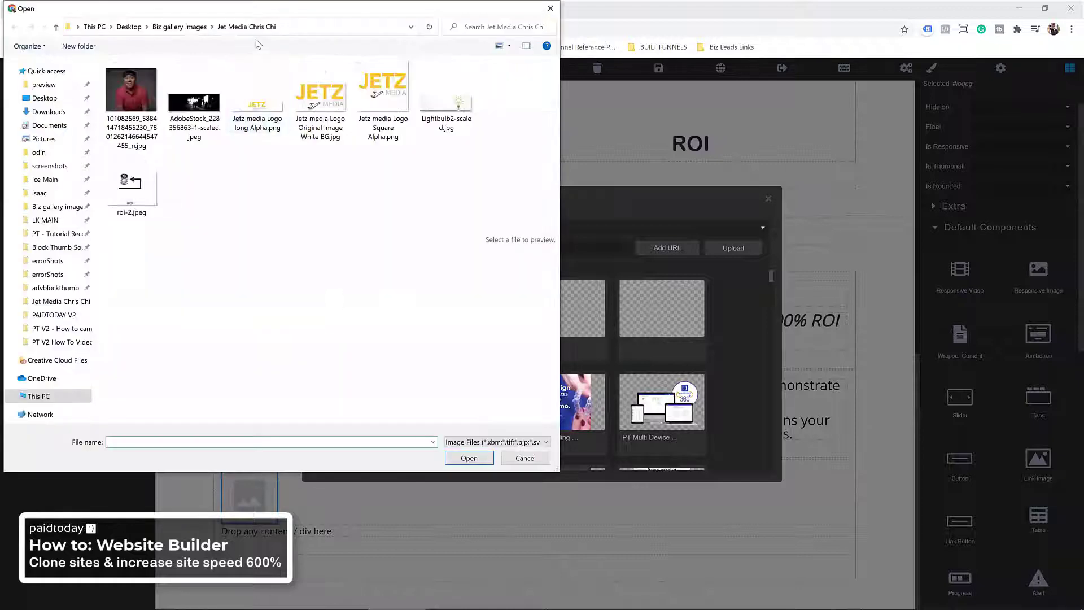
click(446, 111)
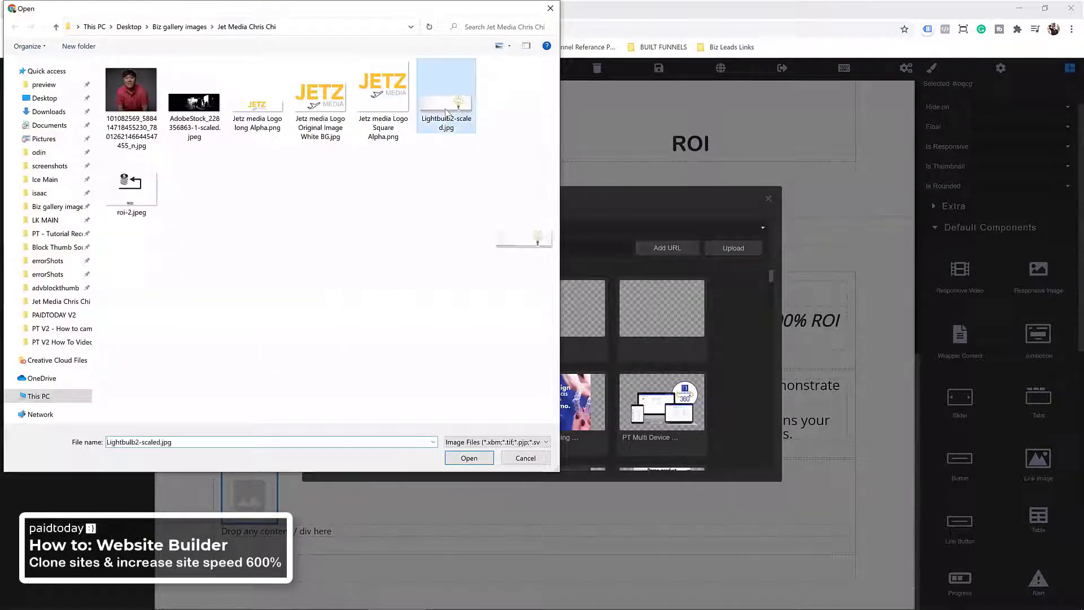
double_click(447, 111)
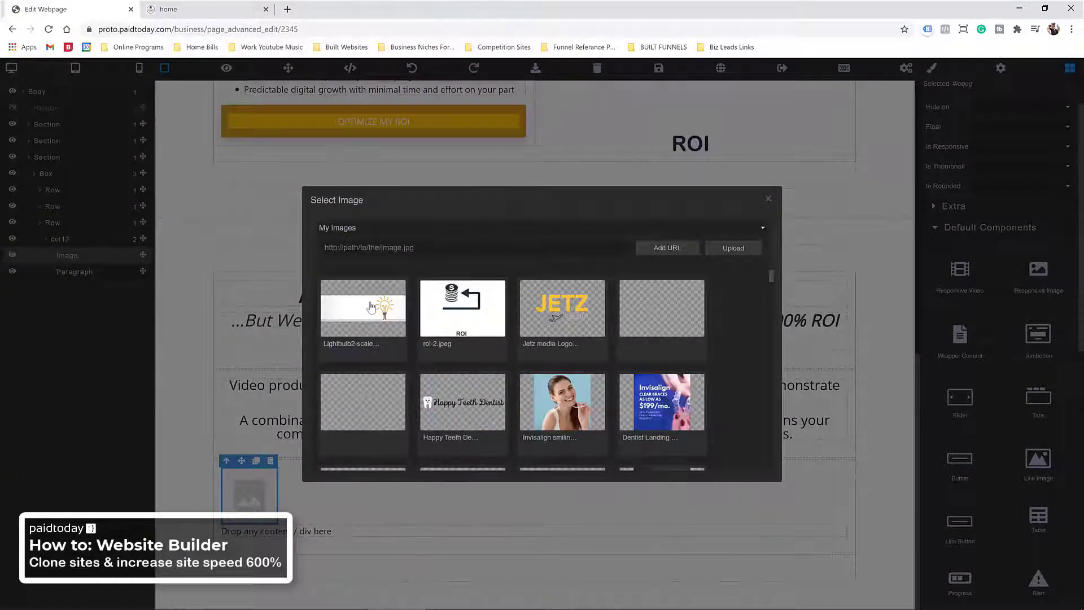
double_click(371, 307)
scroll(542, 317, down, 2)
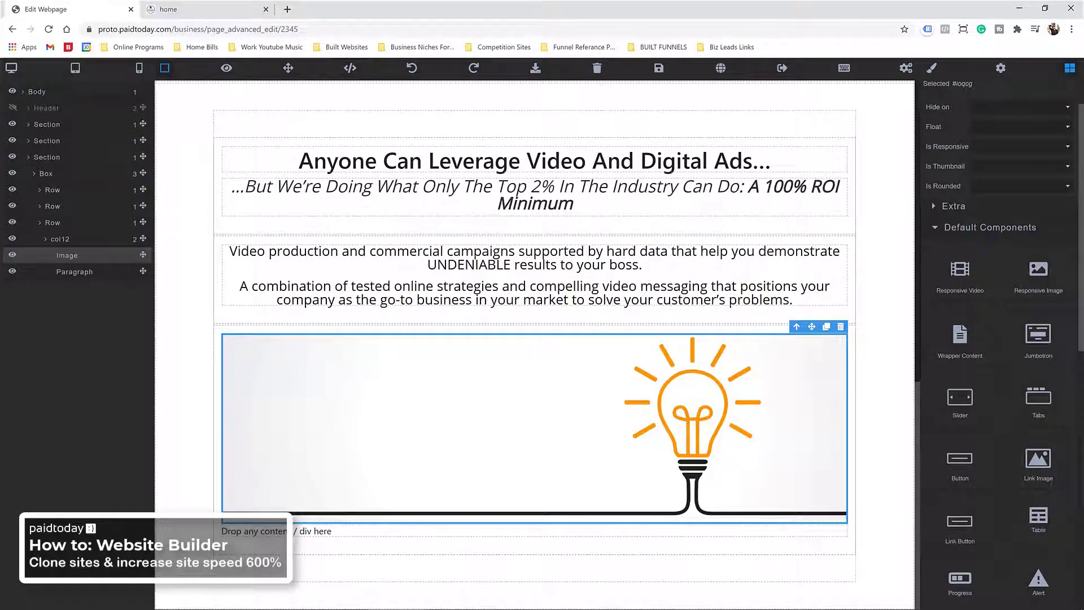
click(868, 142)
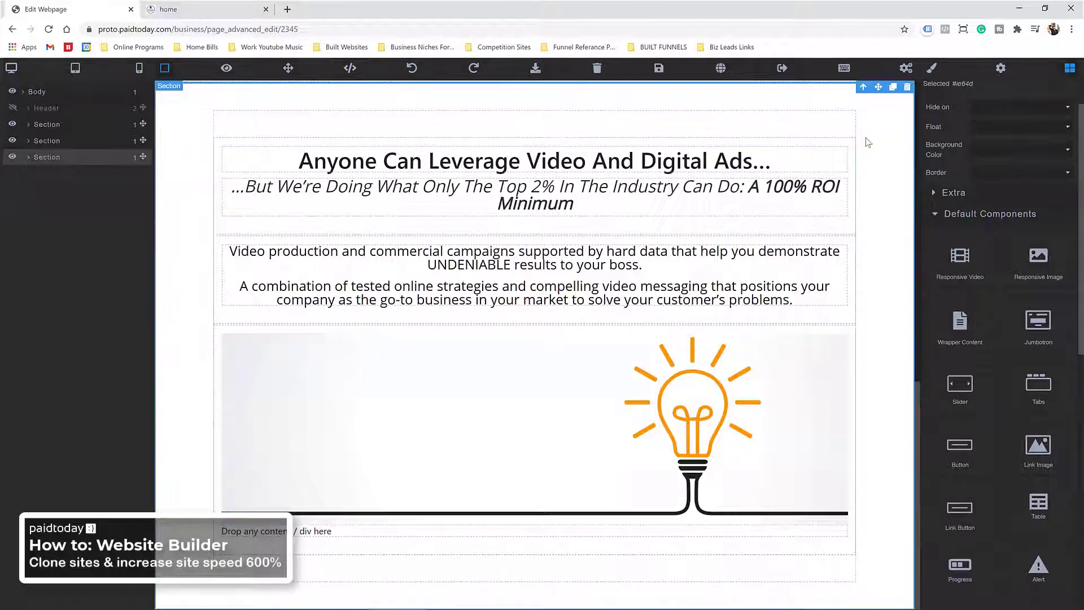
Step: Duplicate the section and paste 'Level Up Your Digital Marketing Efforts' as the copy's headline
click(892, 88)
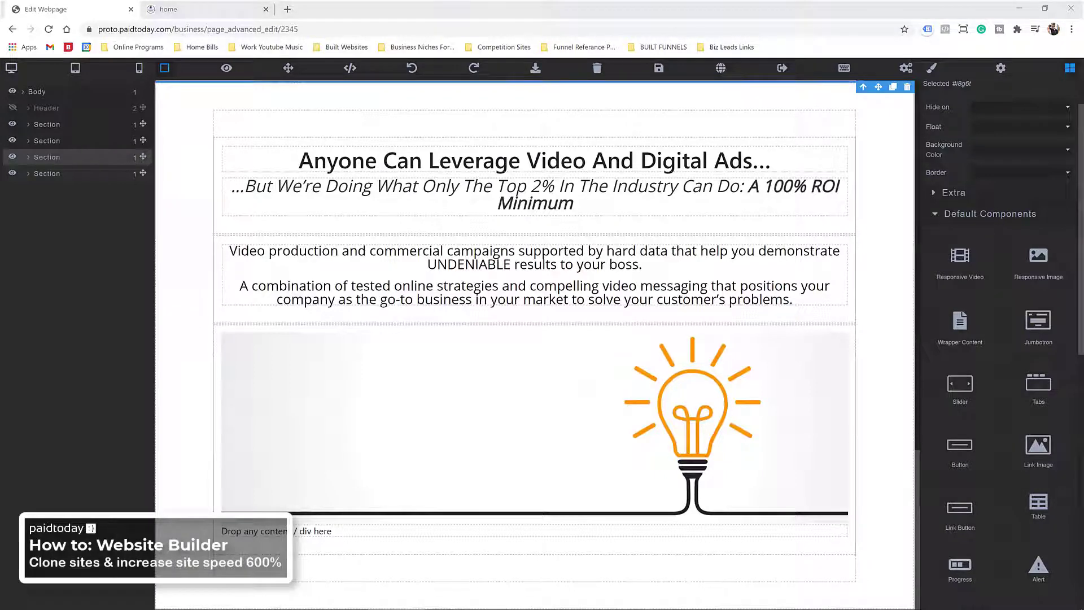
click(434, 161)
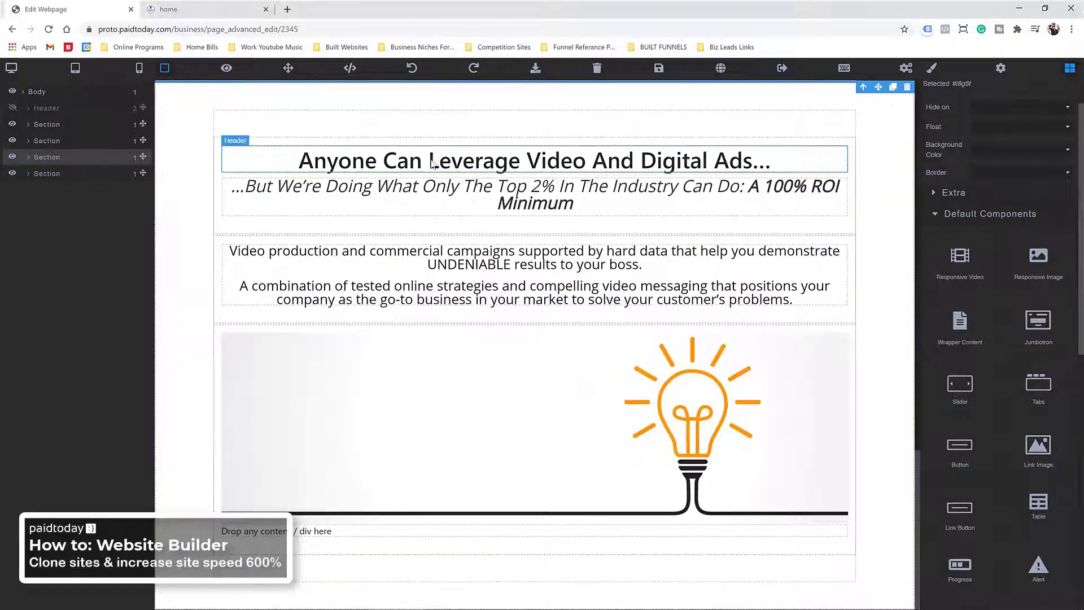
triple_click(434, 161)
right_click(433, 161)
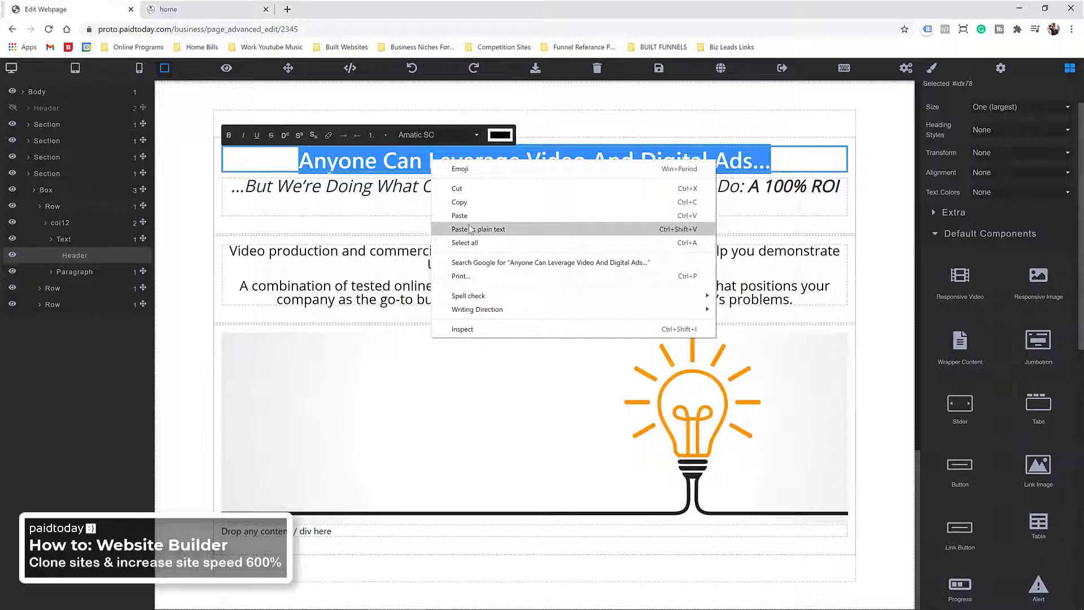
click(468, 228)
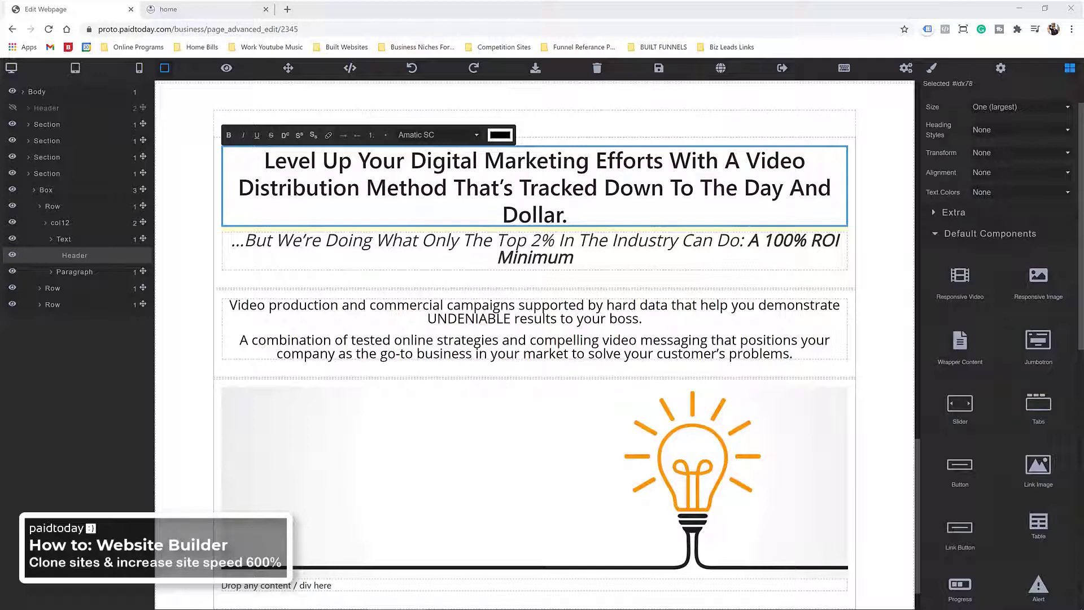
Step: Paste new text over the copy's first body paragraph
triple_click(390, 309)
right_click(390, 310)
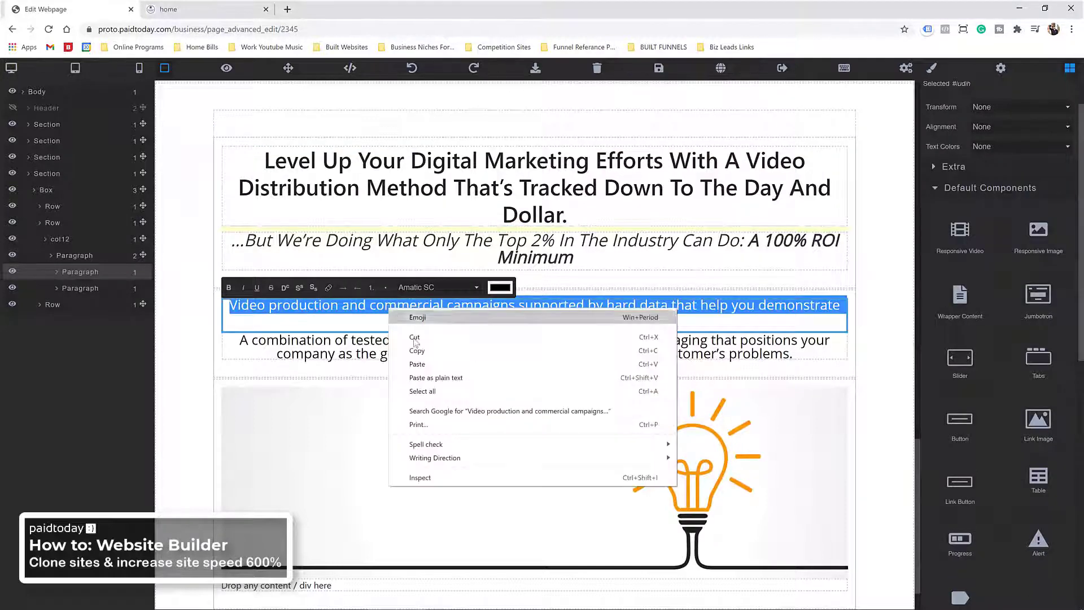
click(416, 363)
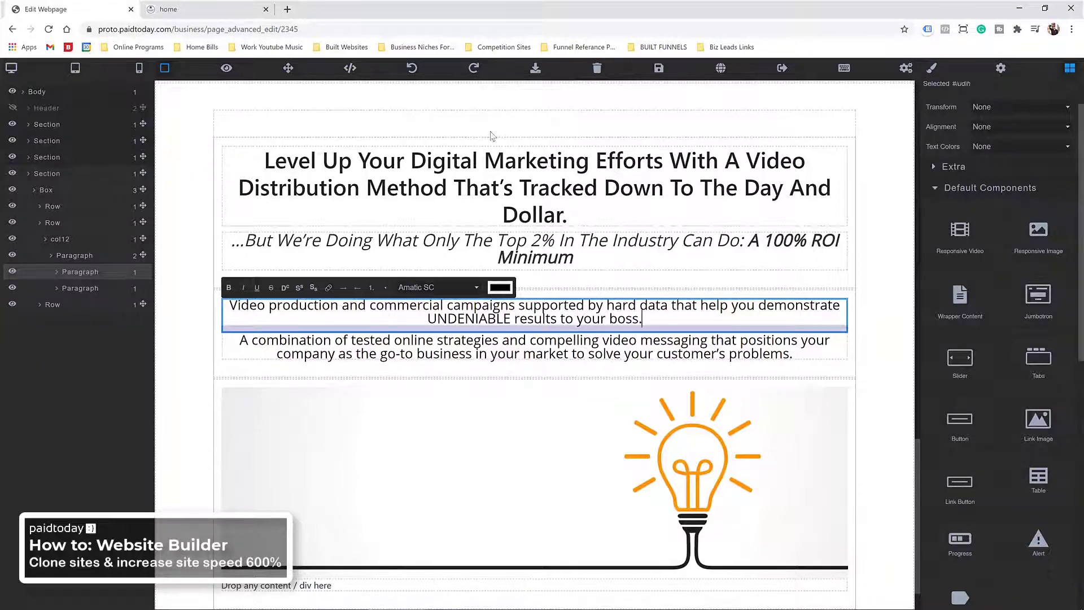
scroll(492, 415, up, 8)
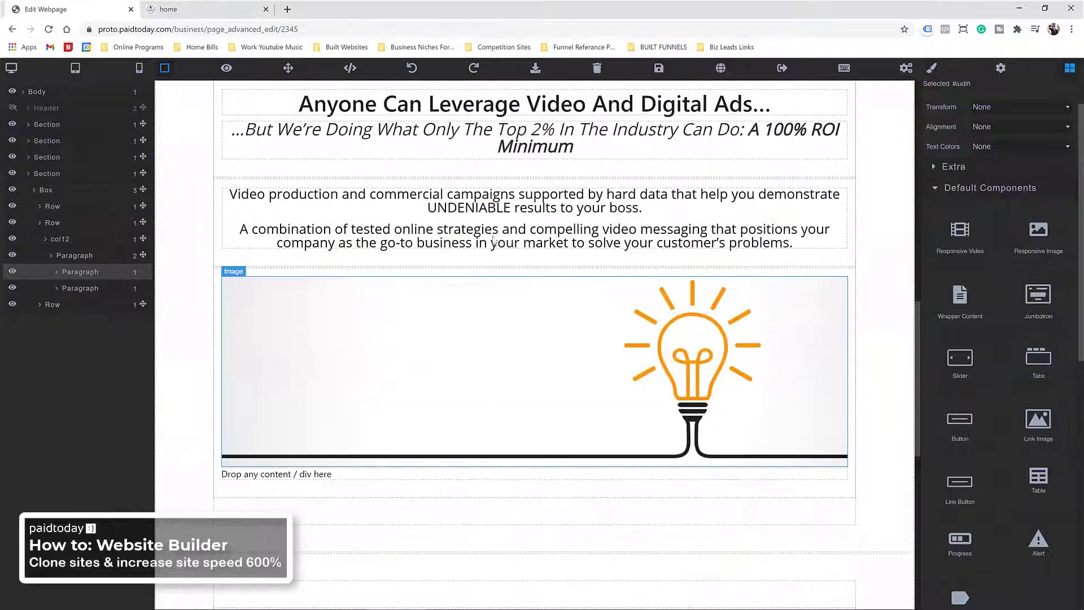
Step: Replace the original section's first paragraph with the video-marketing half-truth text
scroll(499, 328, up, 2)
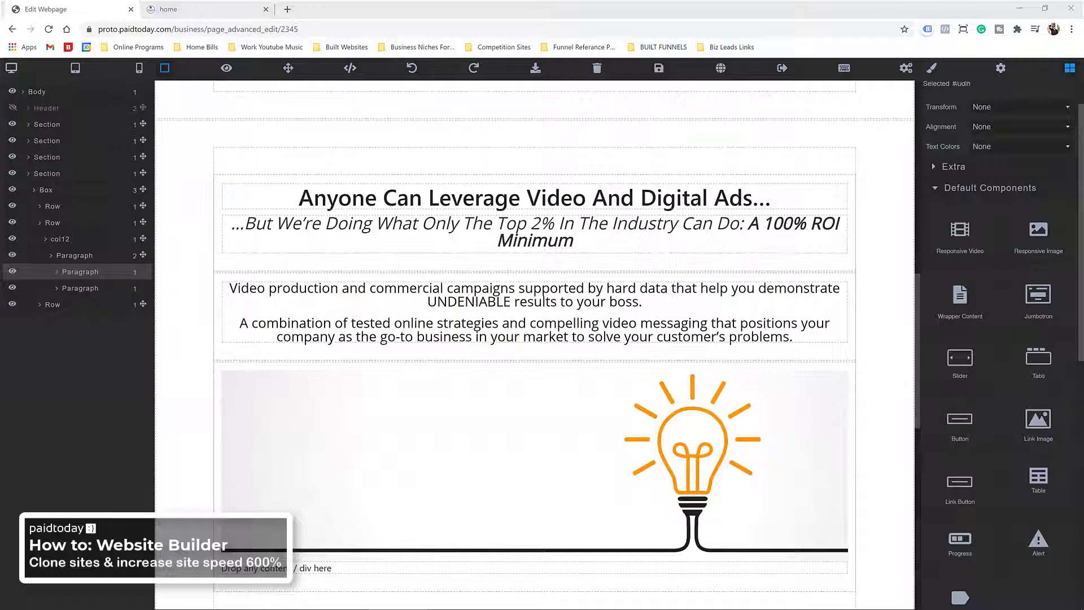
double_click(369, 295)
triple_click(369, 295)
right_click(369, 295)
click(408, 354)
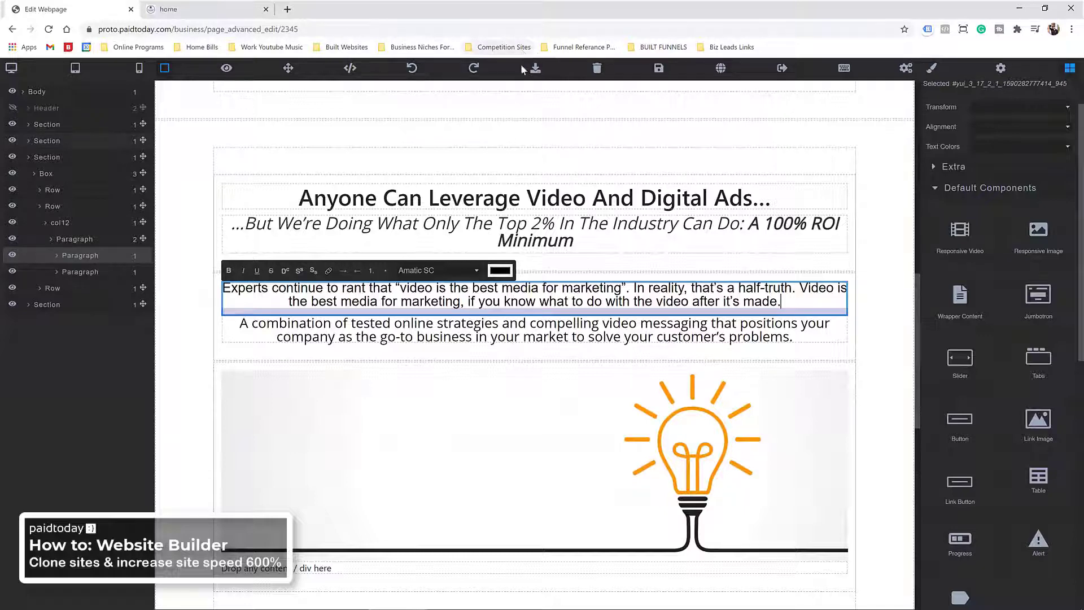
key(ctrl+z)
right_click(367, 288)
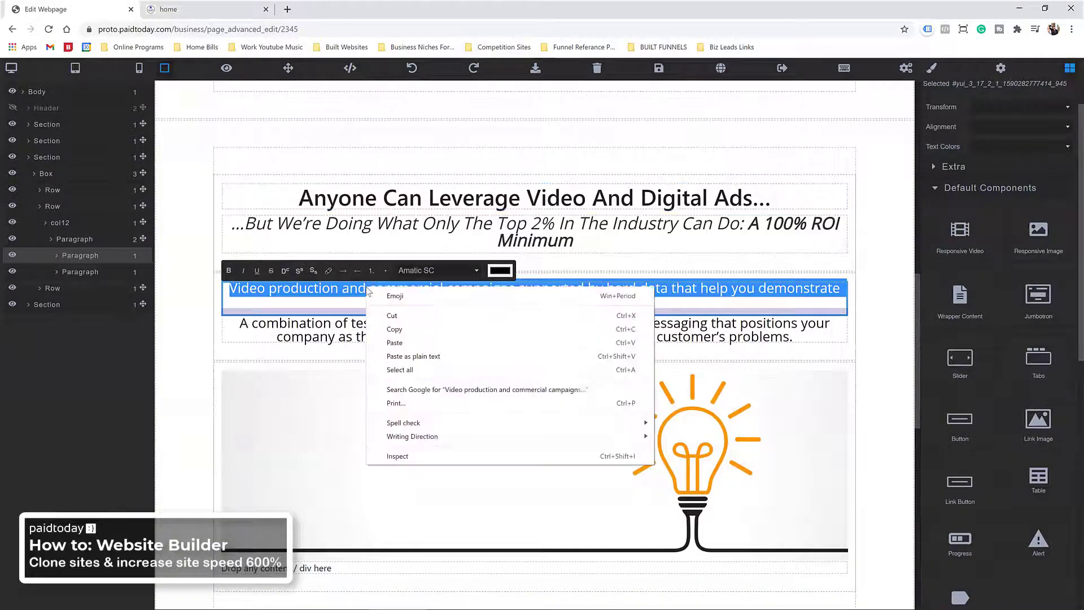
click(415, 343)
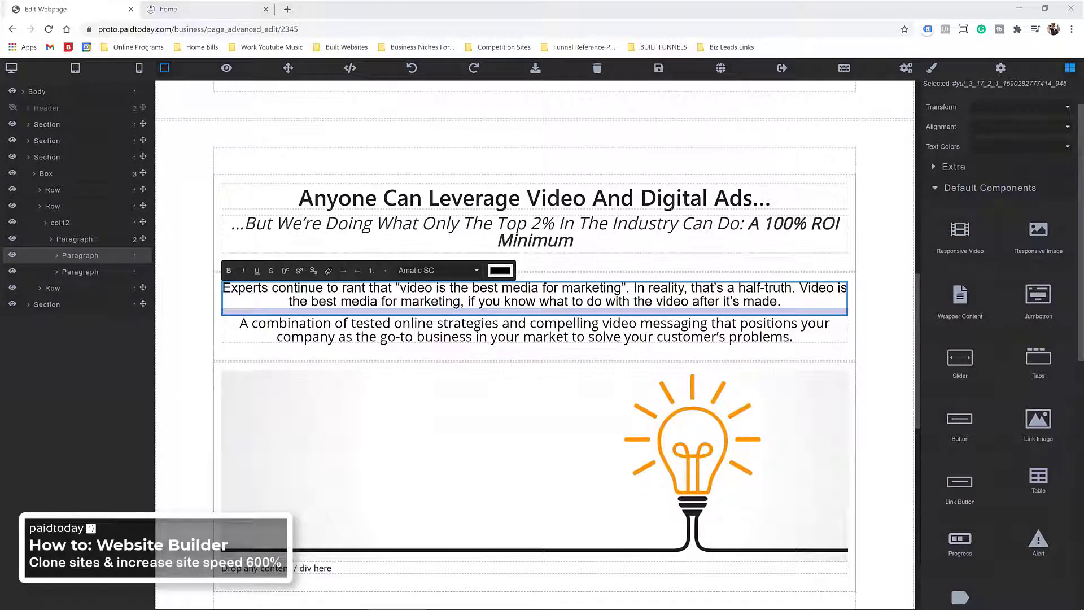
Step: Paste the lasting-video-assets offer into the second paragraph
triple_click(358, 327)
right_click(359, 329)
click(388, 385)
scroll(427, 287, up, 4)
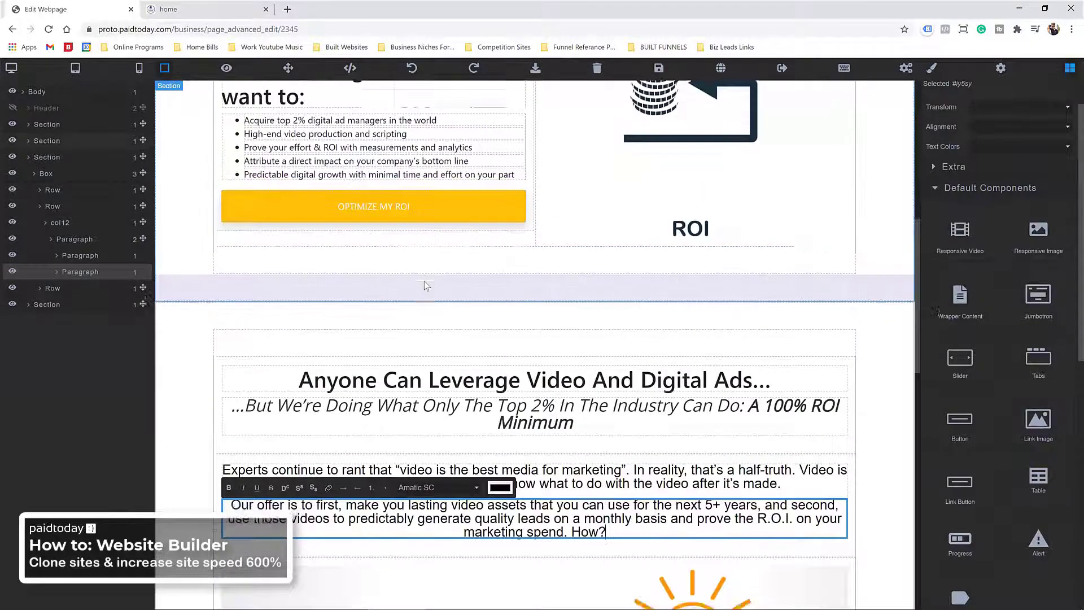
scroll(427, 286, down, 5)
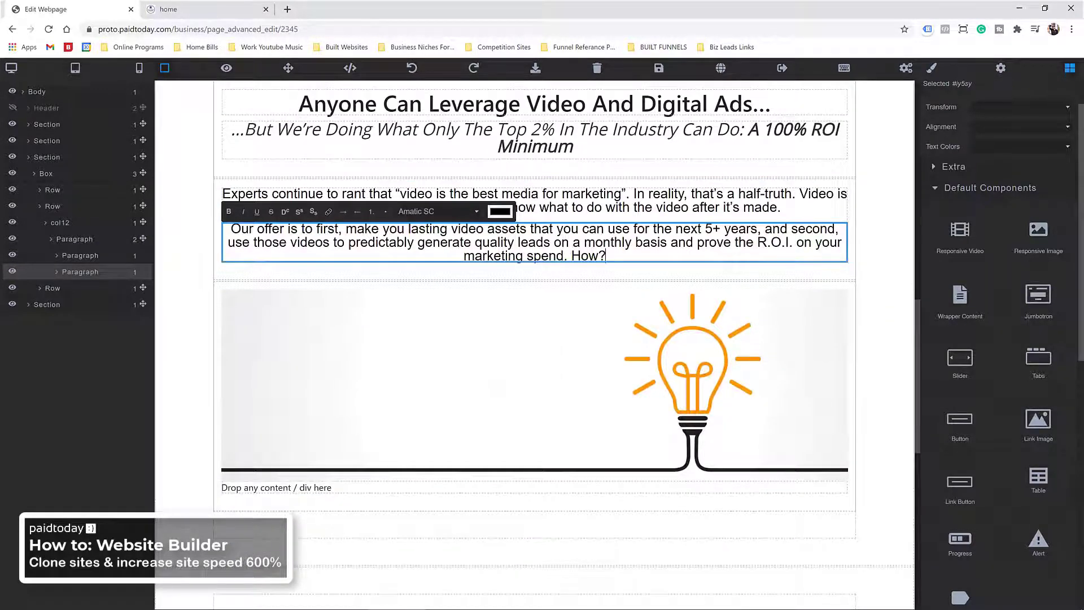
scroll(443, 237, down, 6)
scroll(447, 232, down, 2)
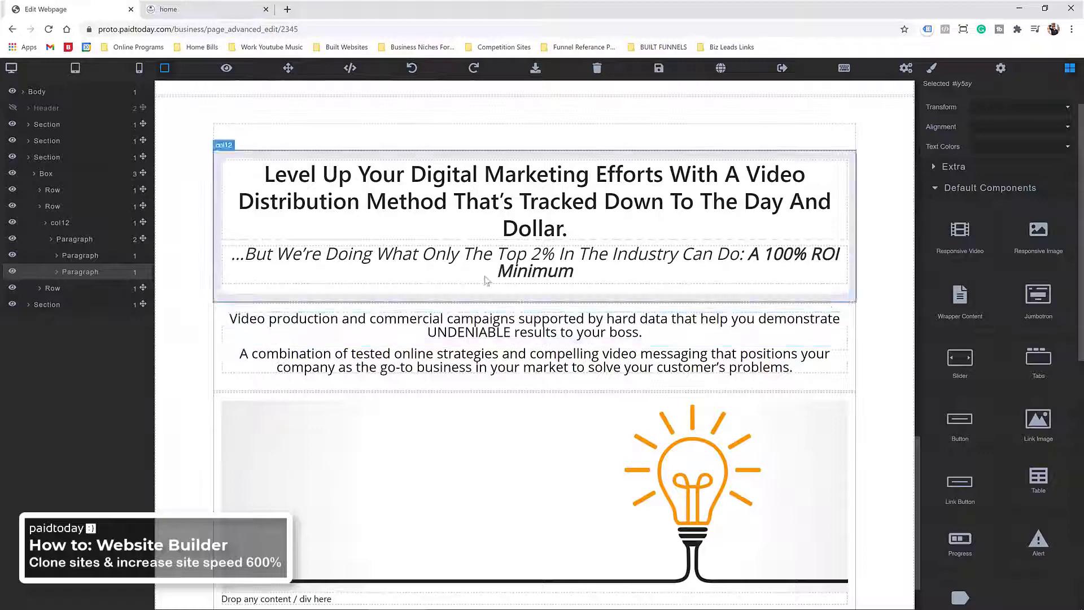
Step: Delete the leftover drop placeholder under the lightbulb image
scroll(503, 452, down, 1)
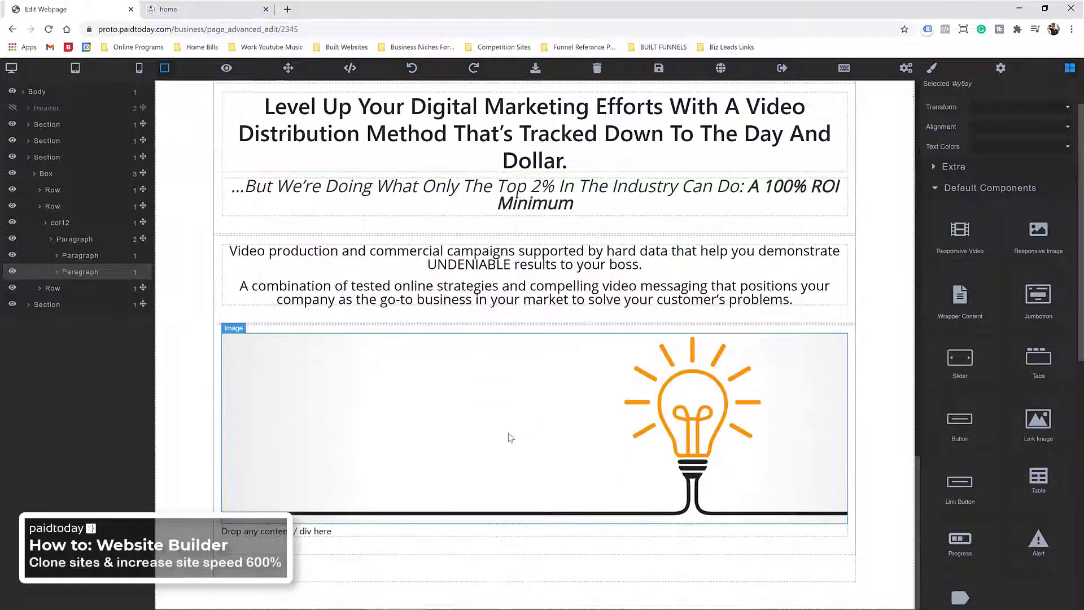
click(337, 536)
key(Delete)
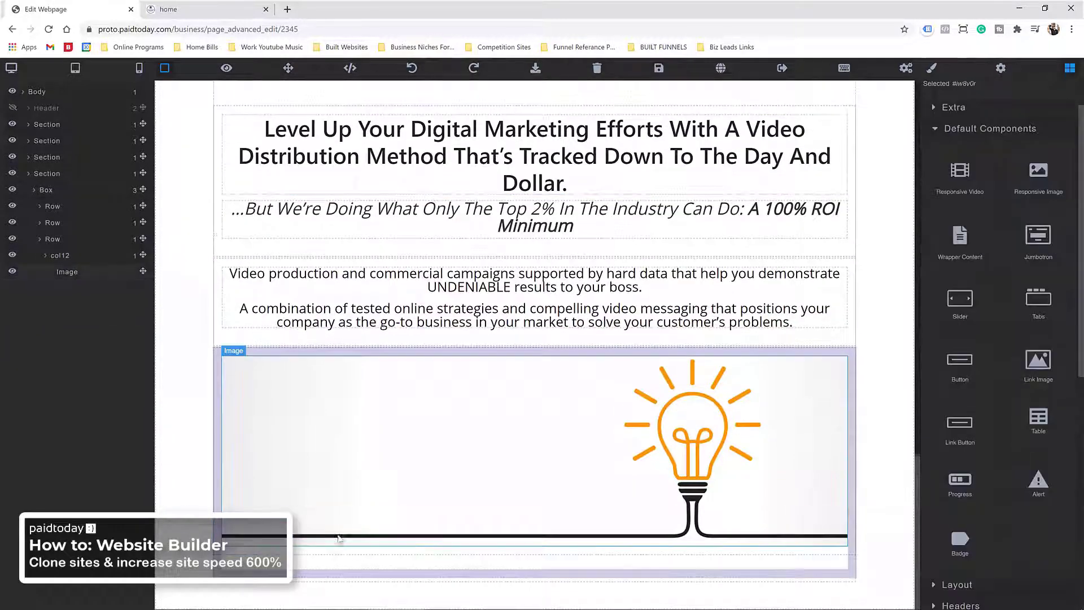
Step: Add a new section with a container at the bottom of the page
click(937, 133)
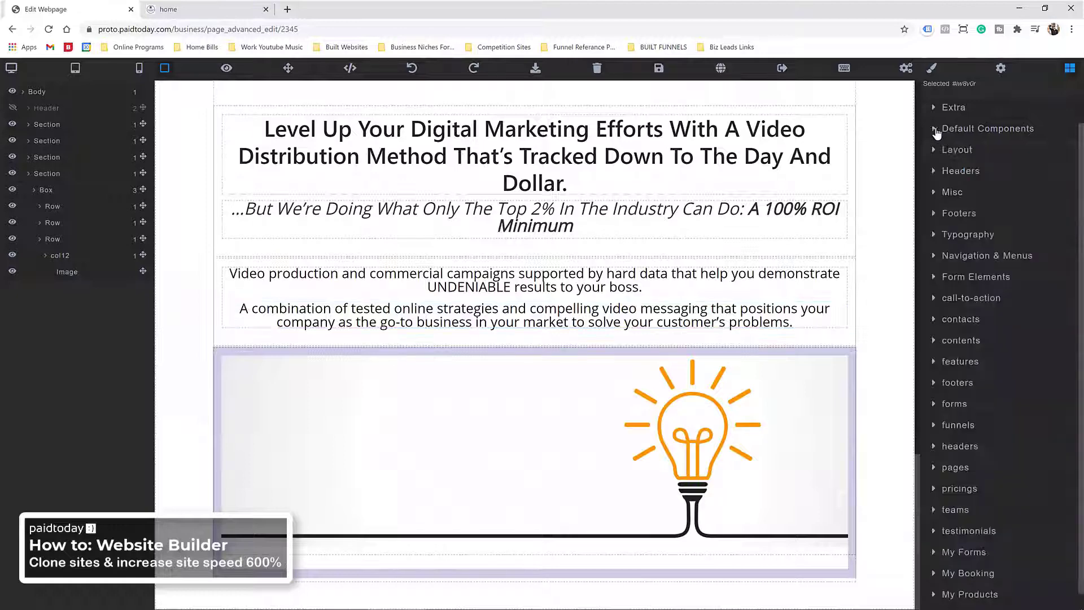
scroll(961, 229, down, 1)
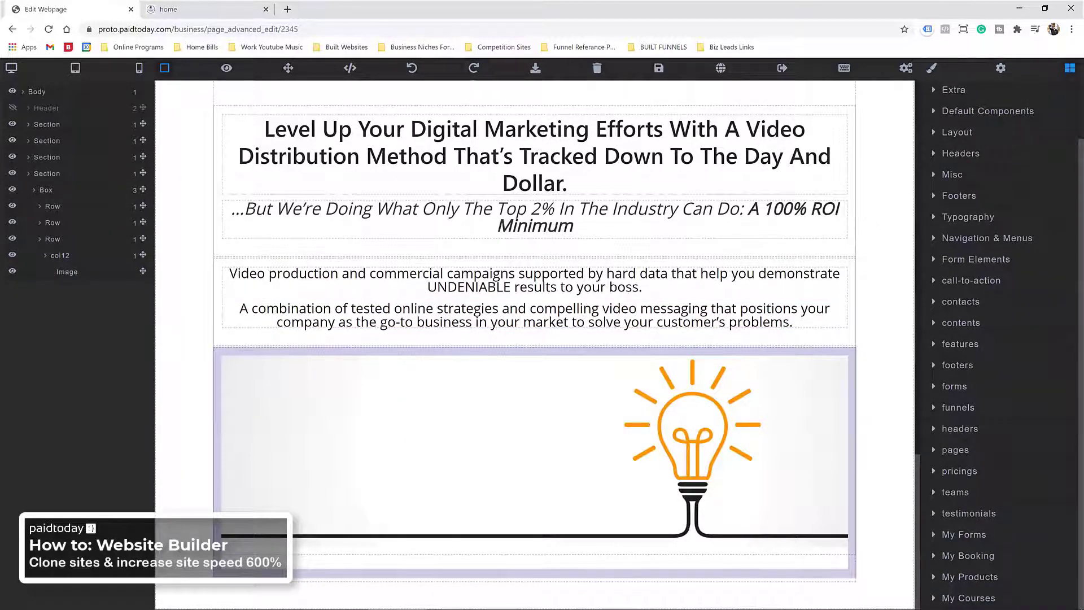
scroll(954, 186, up, 2)
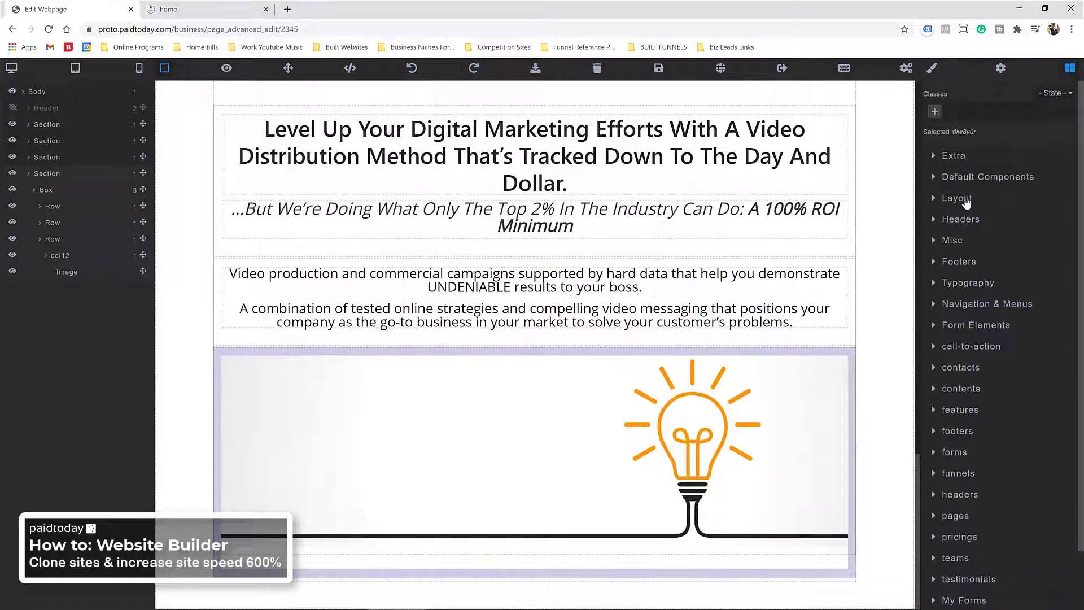
click(960, 199)
drag(960, 300, 482, 540)
drag(963, 239, 606, 543)
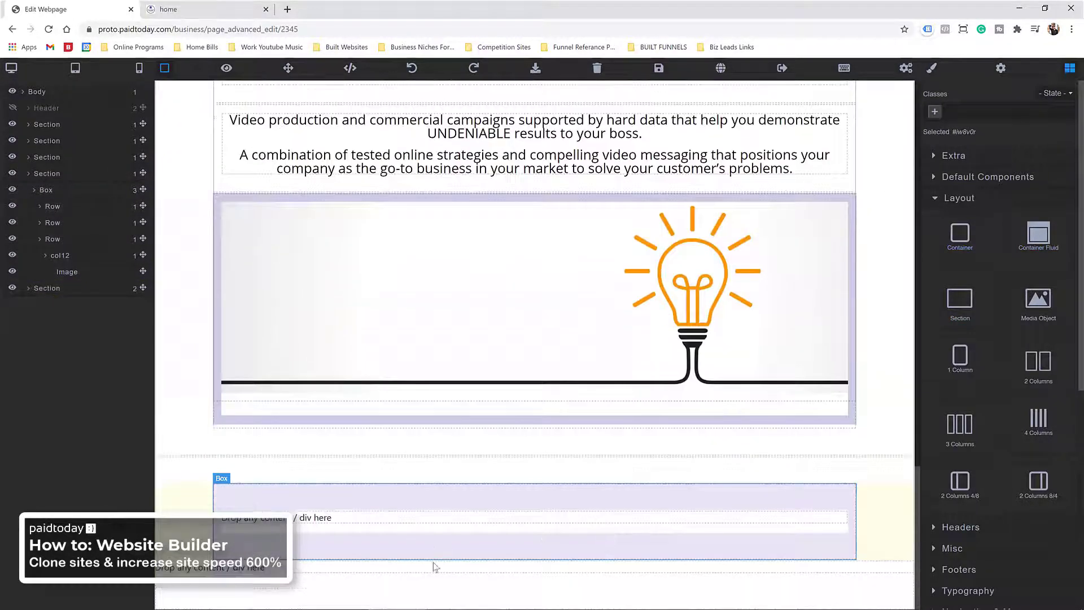
scroll(432, 567, up, 2)
click(452, 333)
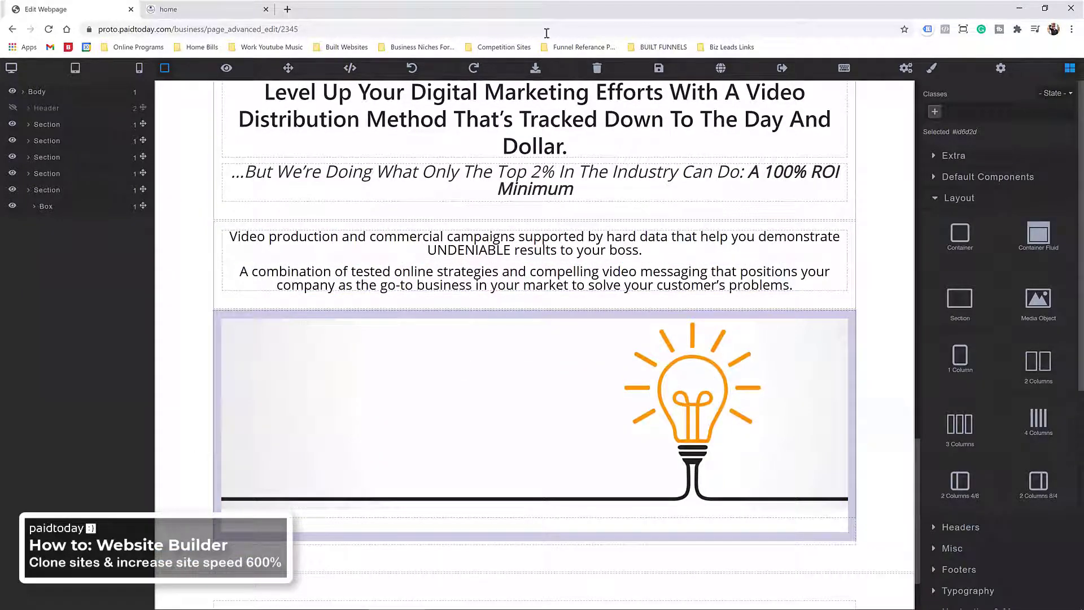
Step: Add a heading to the new section and retype it as 'Some of our recent work'
scroll(523, 302, down, 2)
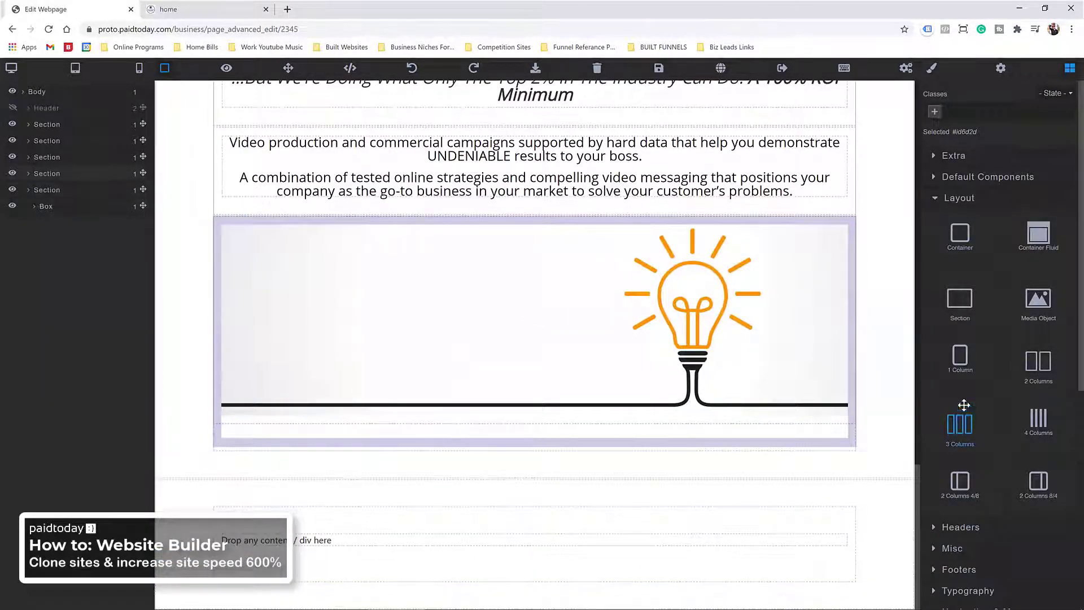
click(941, 197)
scroll(960, 338, down, 1)
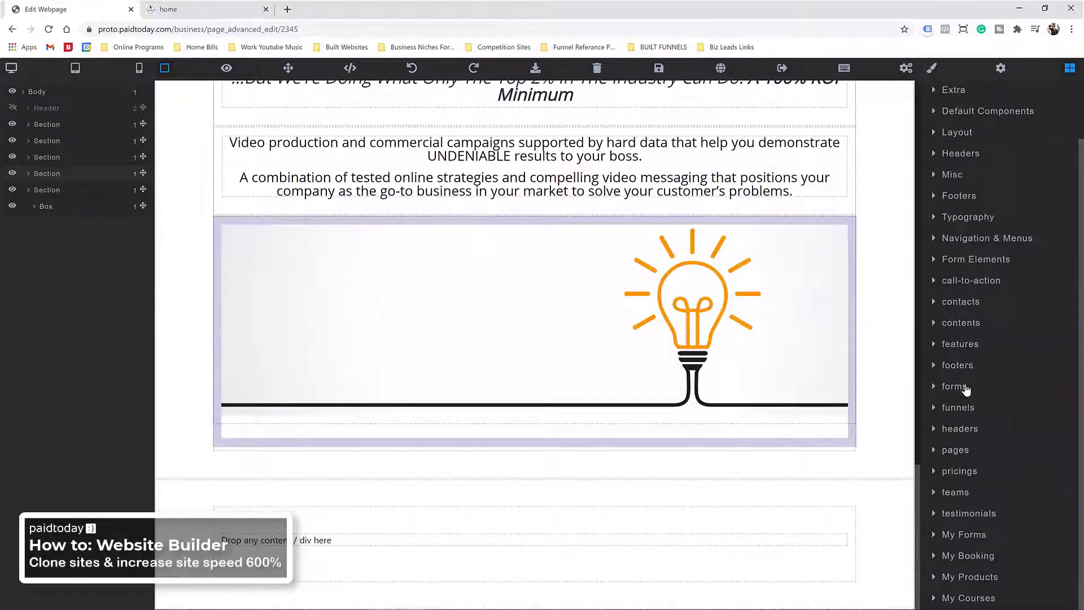
scroll(962, 316, up, 1)
click(976, 283)
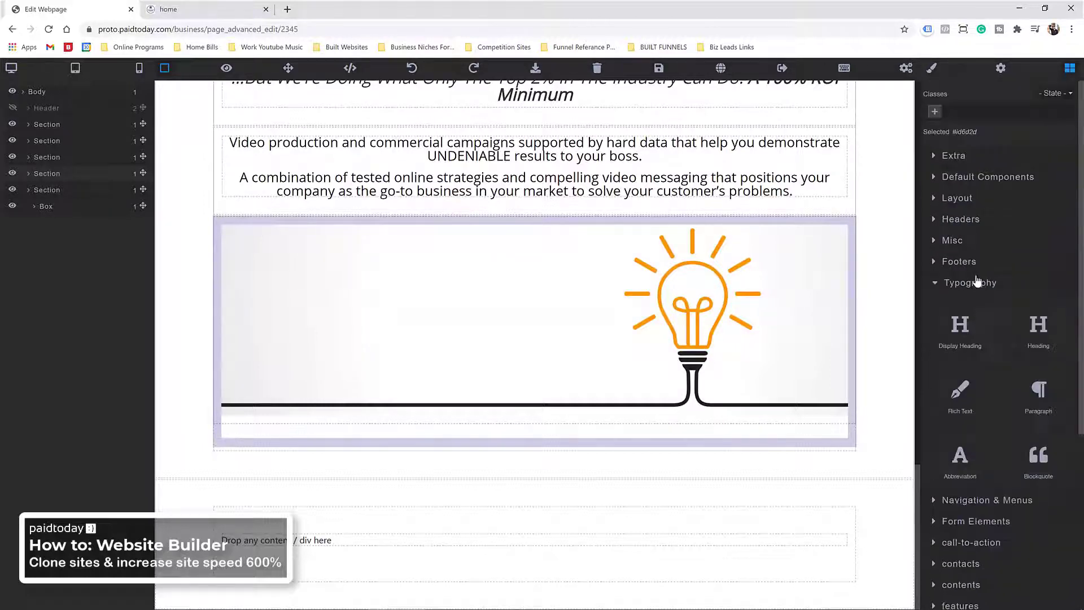
drag(1044, 332, 404, 537)
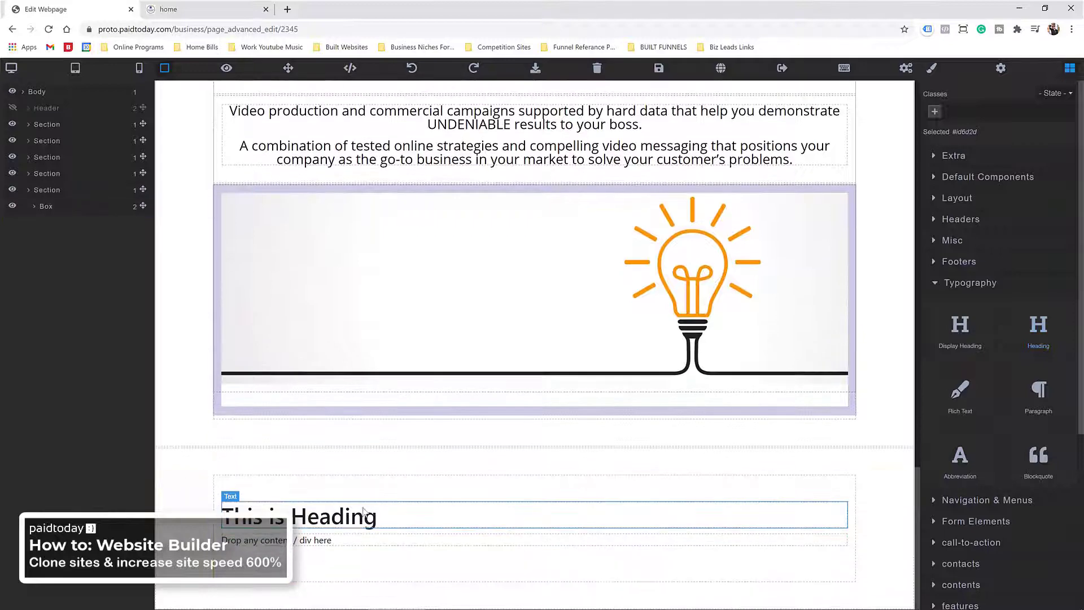
triple_click(345, 521)
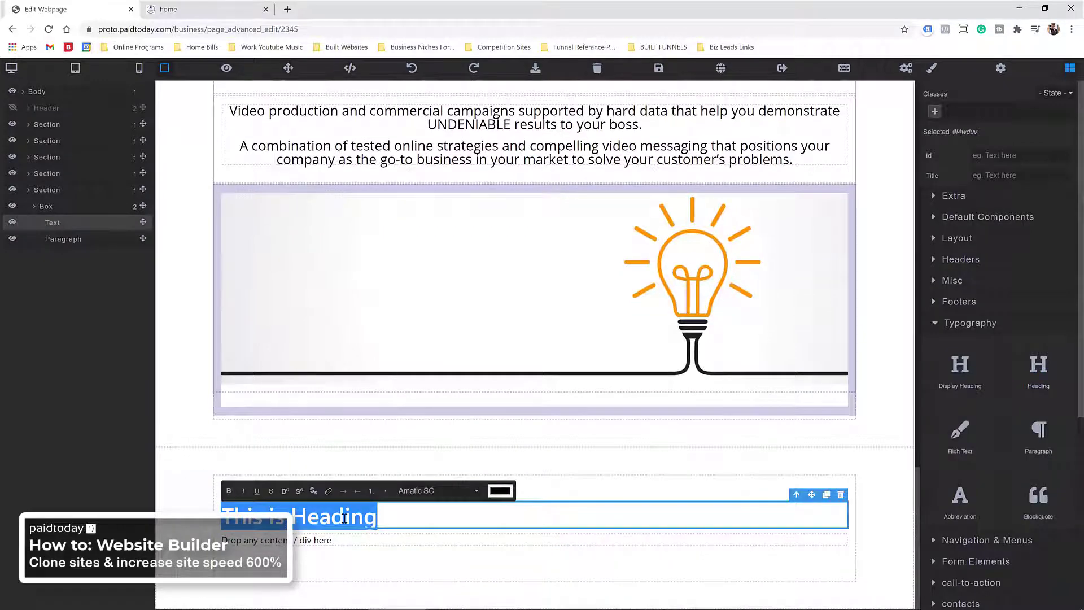
text(O)
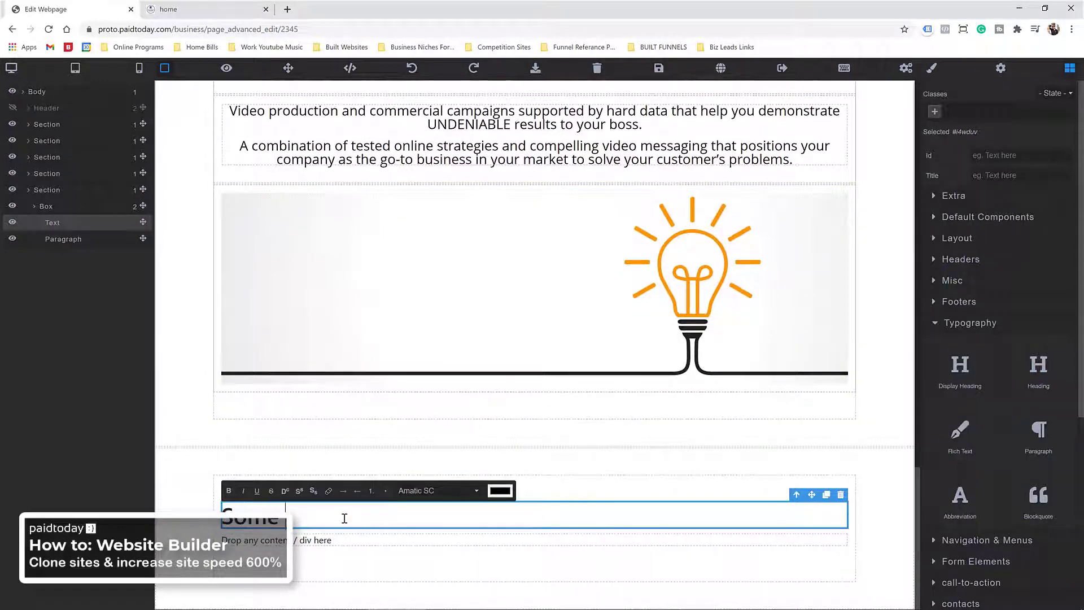
text(ome of our recent work:)
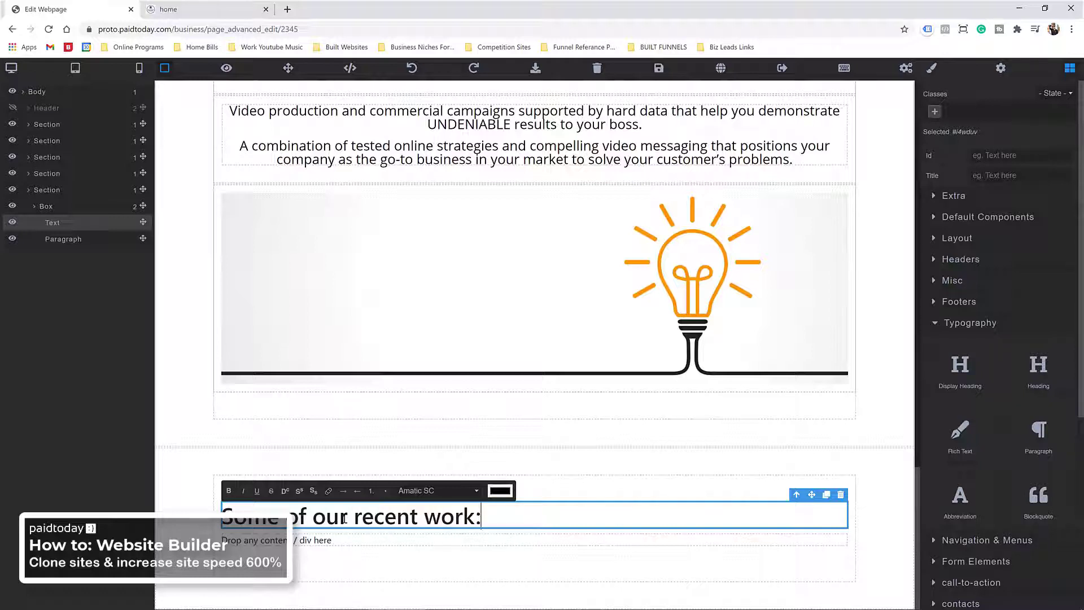
Step: Centre the heading text and delete the empty placeholder paragraph
click(949, 320)
click(932, 68)
scroll(948, 449, down, 6)
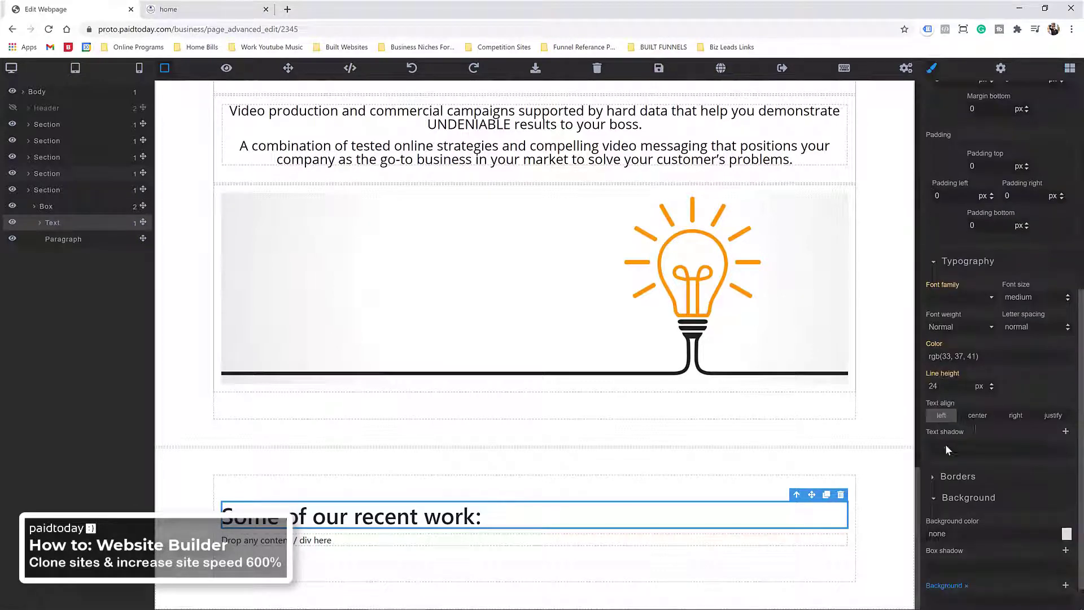
click(977, 415)
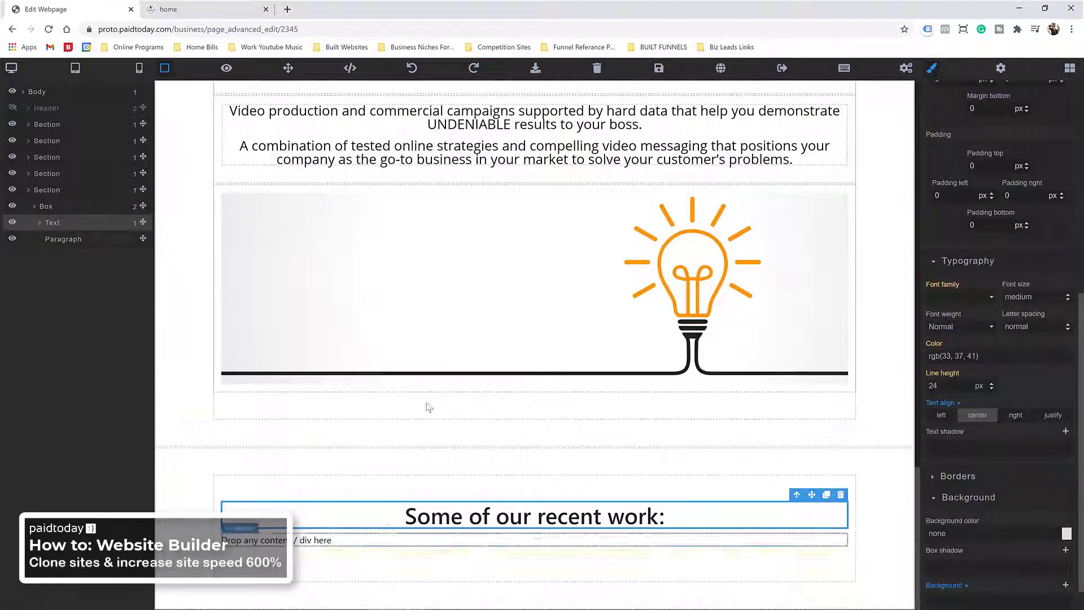
click(407, 542)
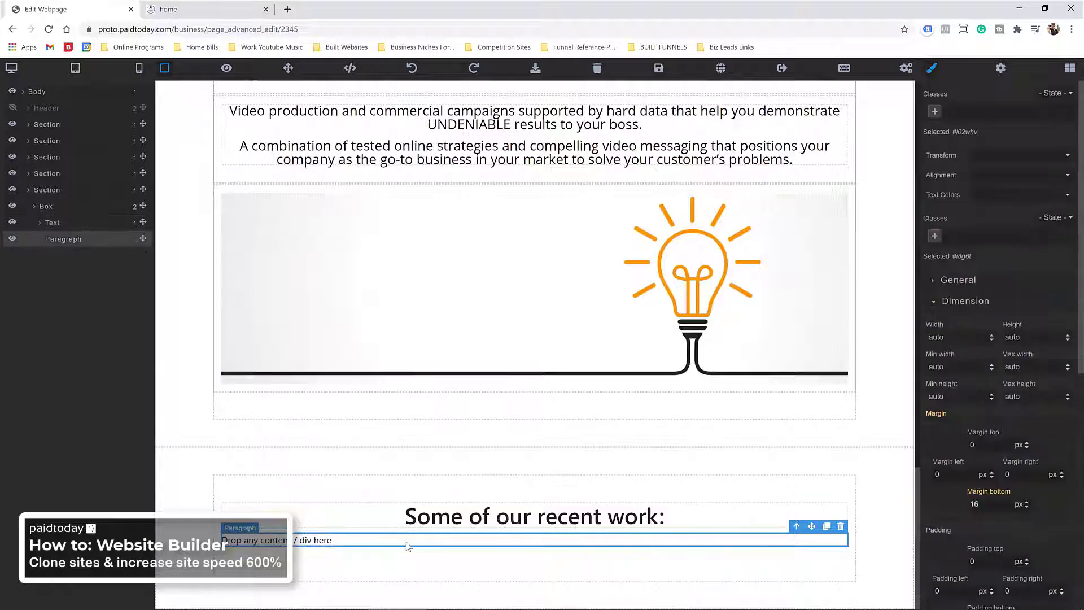
key(Delete)
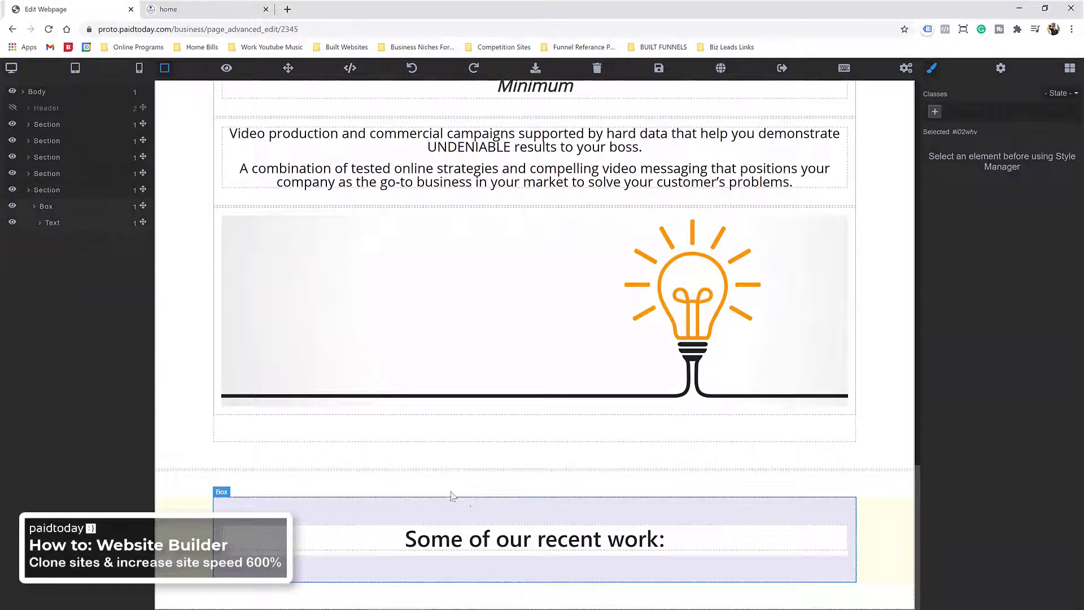
Step: Bring up the testimonials block templates
click(1070, 67)
scroll(978, 347, down, 1)
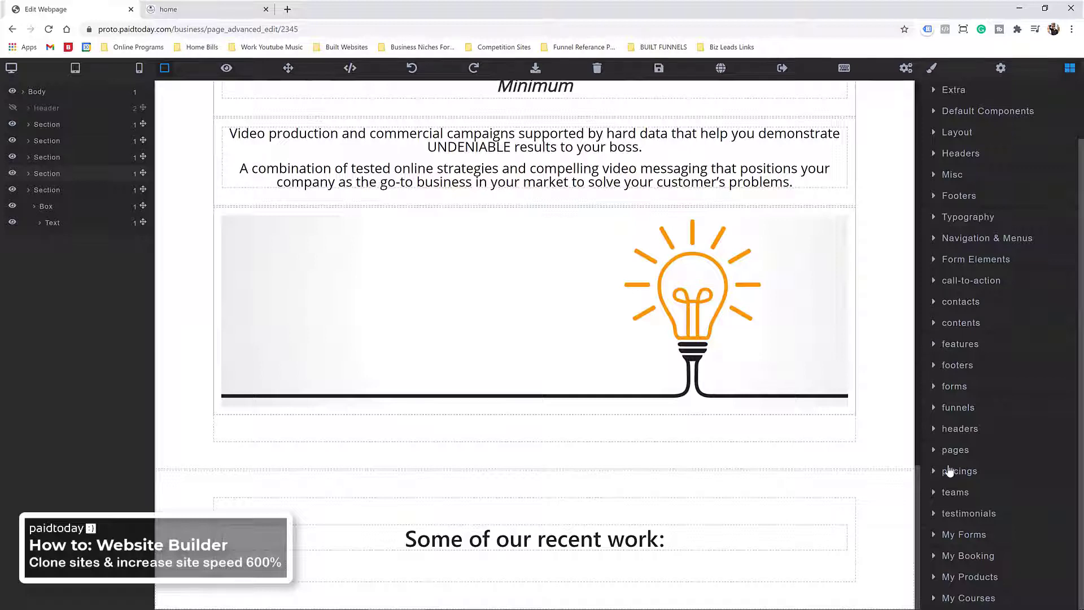
click(942, 514)
scroll(976, 442, down, 6)
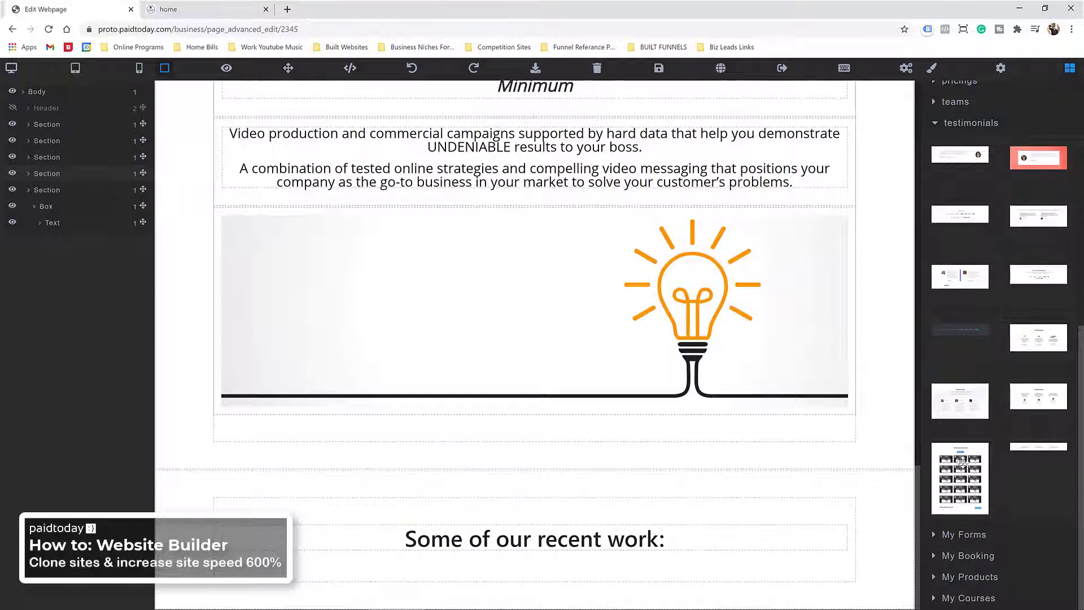
Step: Insert the video-grid testimonials template into the page
drag(961, 459, 531, 480)
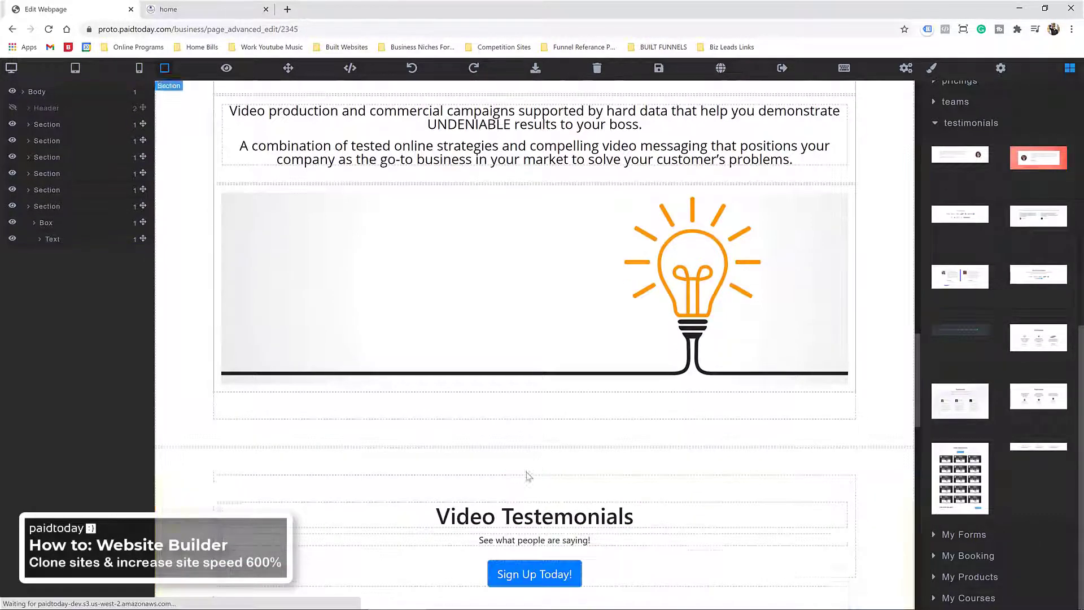
scroll(535, 484, down, 10)
scroll(535, 484, up, 10)
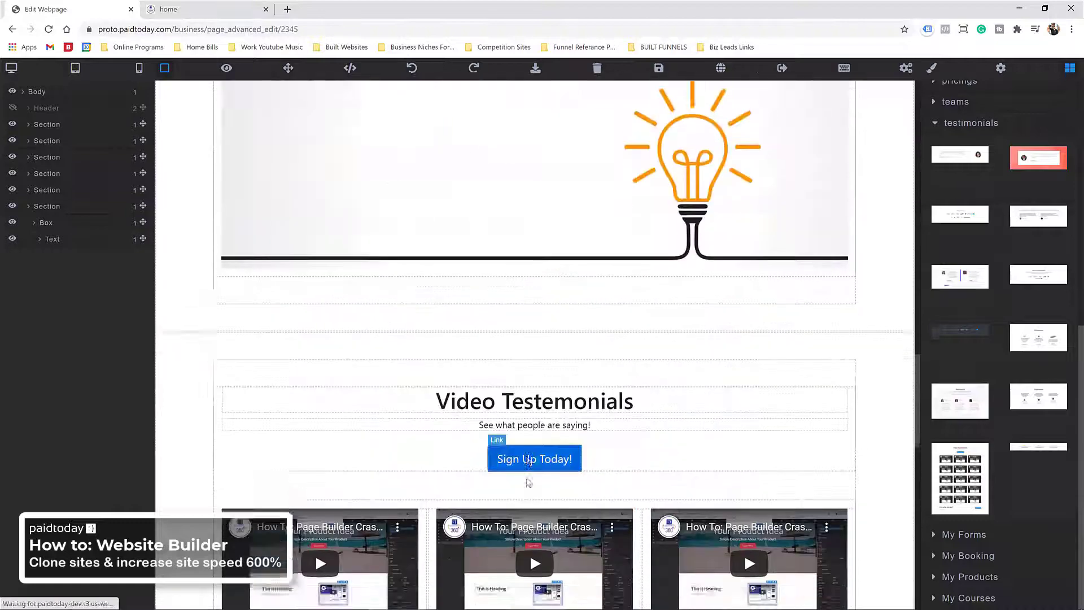
scroll(526, 477, down, 15)
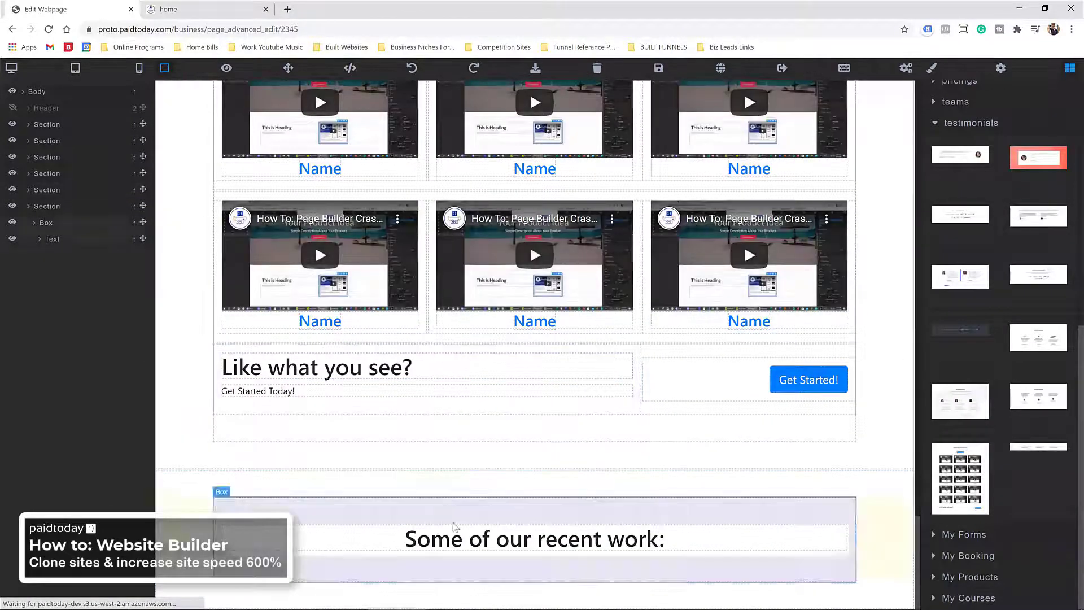
Step: Copy the 'Some of our recent work:' heading text
click(466, 540)
double_click(466, 540)
key(ctrl+c)
scroll(466, 540, up, 12)
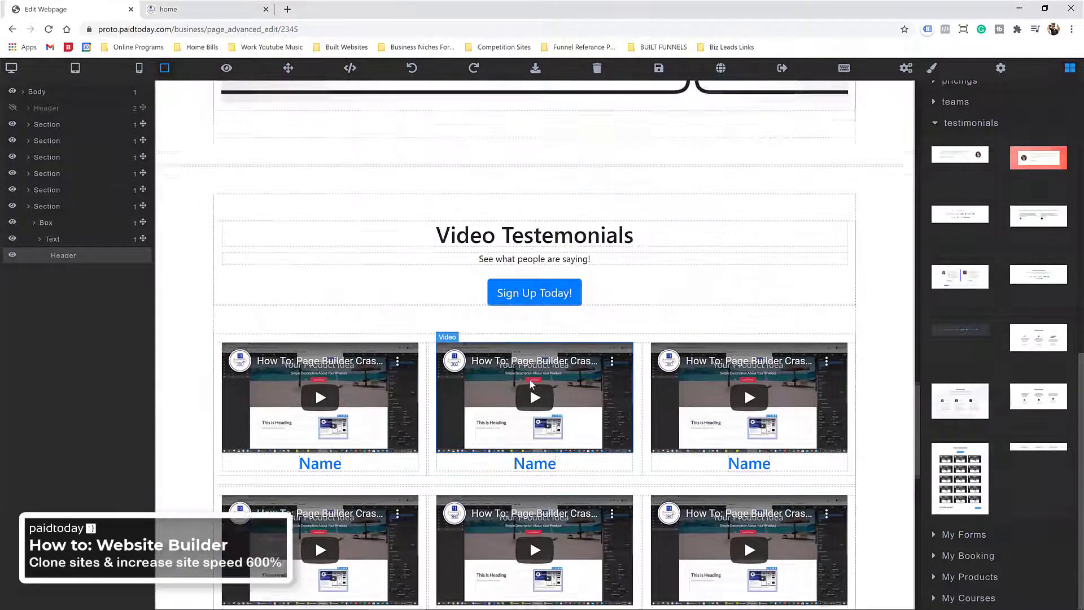
Step: Replace the 'Video Testemonials' heading with the copied 'Some of our recent work:' text
click(515, 429)
triple_click(515, 430)
key(ctrl+v)
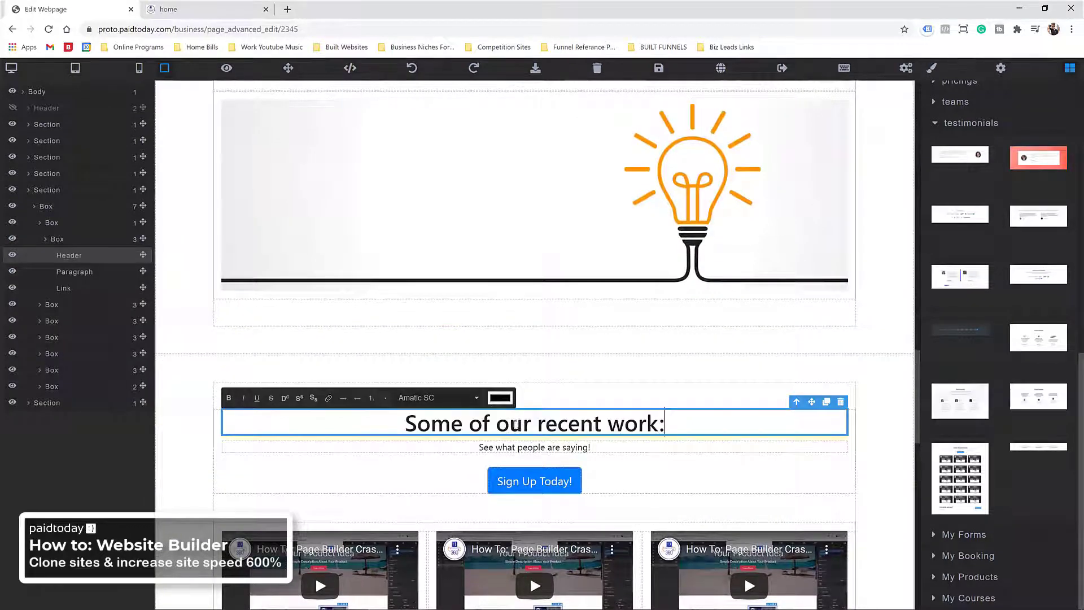
Step: Delete the 'See what people are saying!' line
click(525, 451)
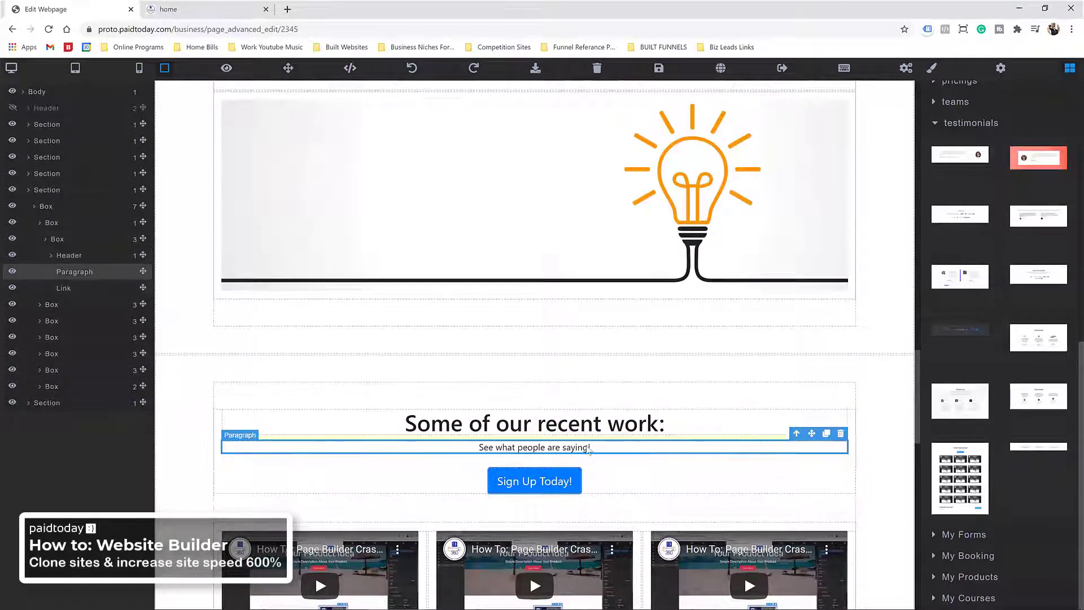
click(841, 436)
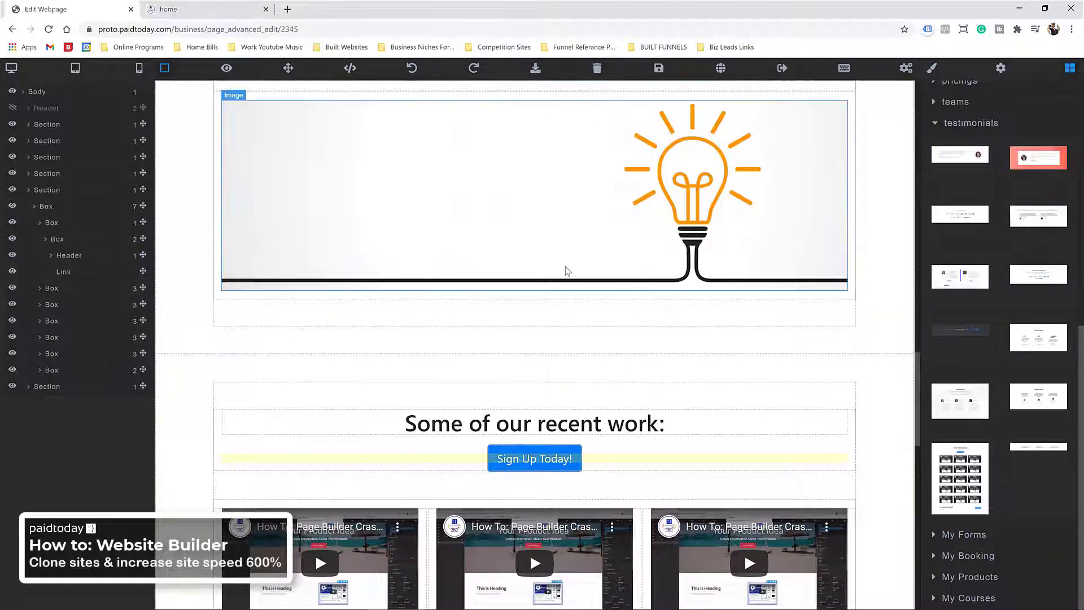
scroll(568, 387, down, 10)
scroll(568, 384, down, 5)
scroll(441, 466, up, 2)
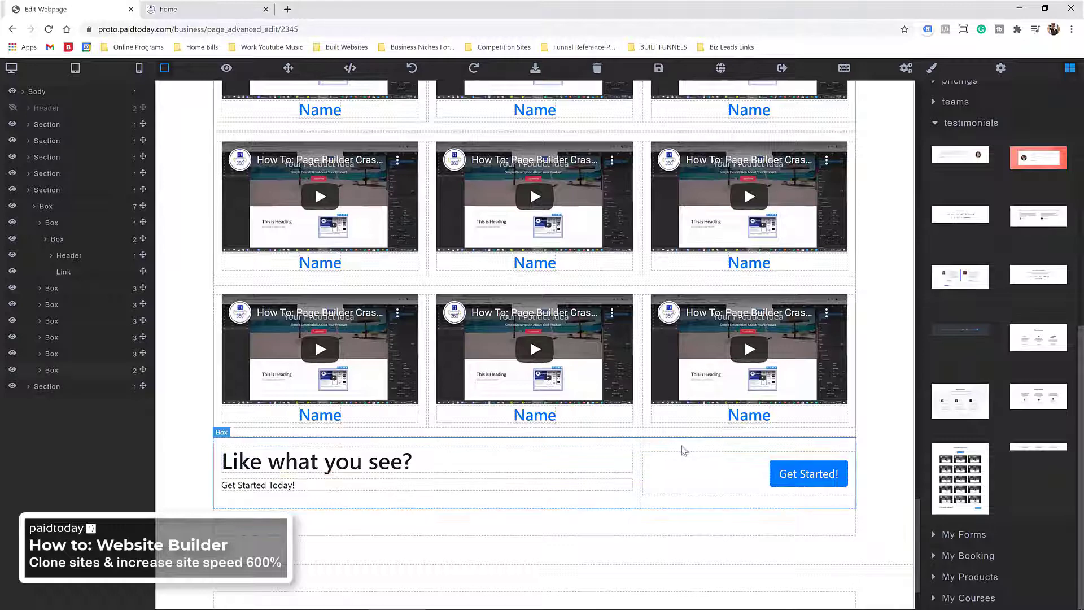
Step: Delete the extra video rows, keeping a single row of three videos
click(261, 289)
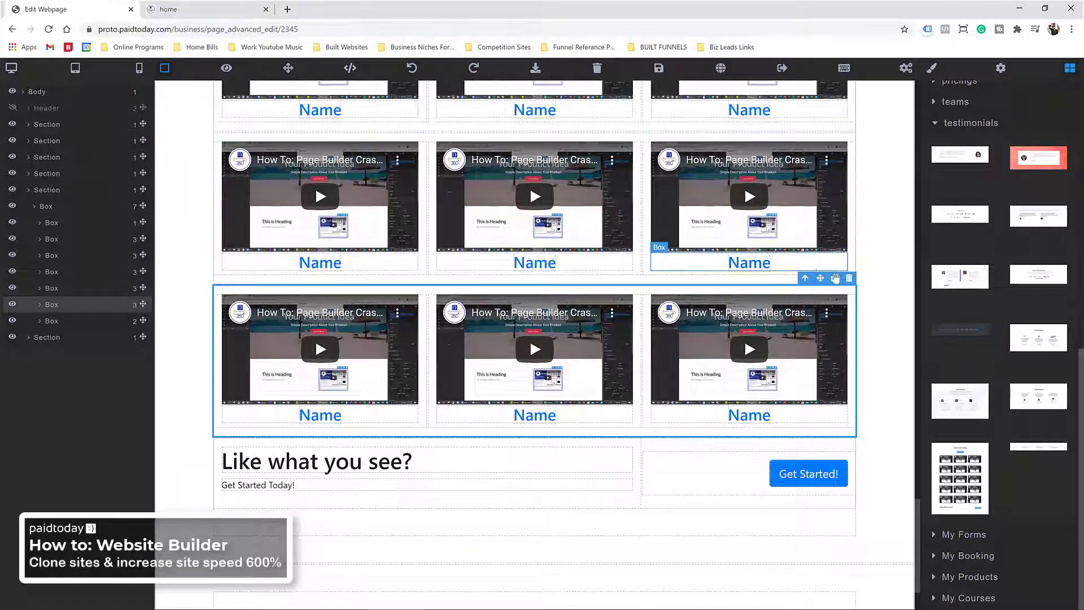
click(849, 278)
click(251, 195)
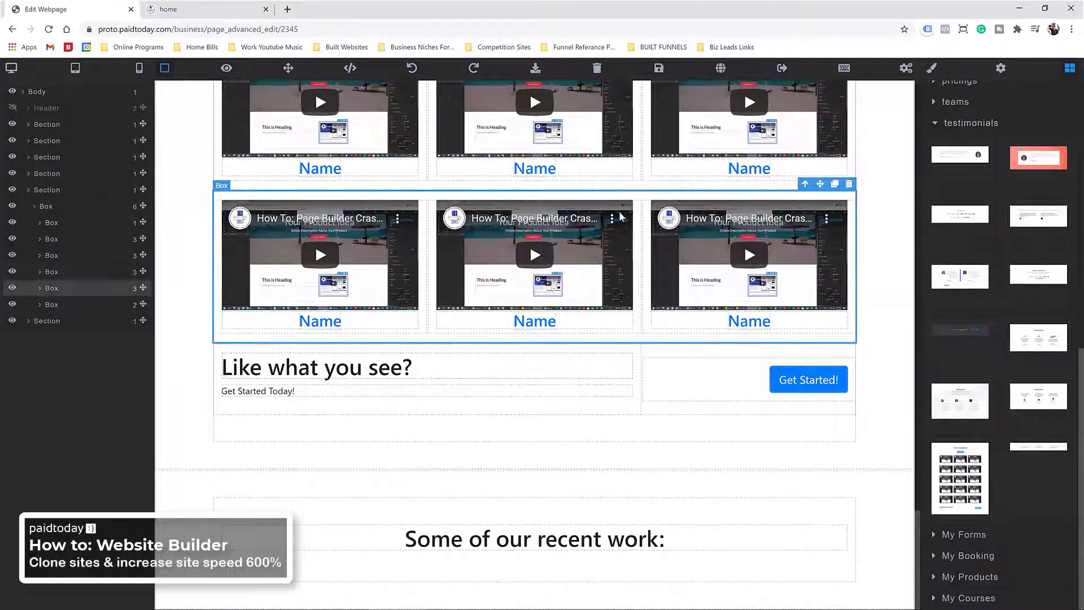
click(848, 184)
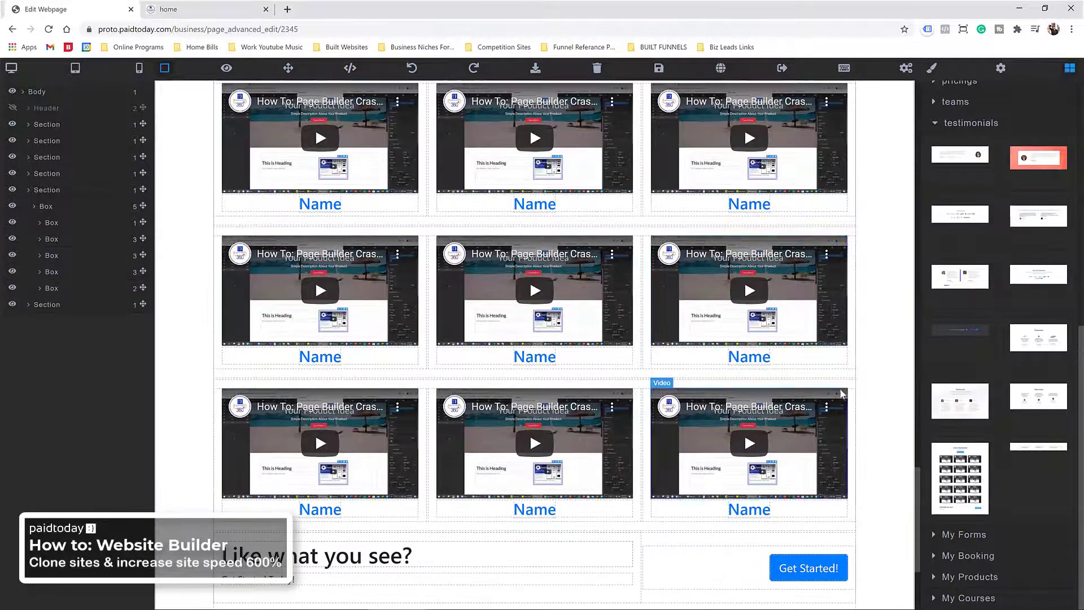
click(854, 383)
click(850, 373)
scroll(847, 339, up, 7)
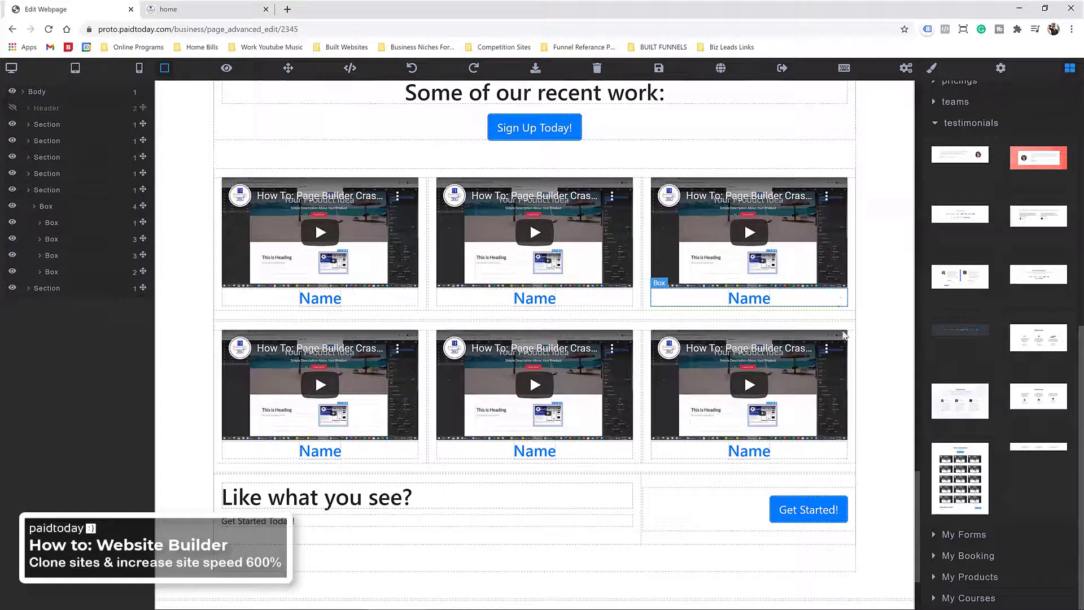
click(845, 334)
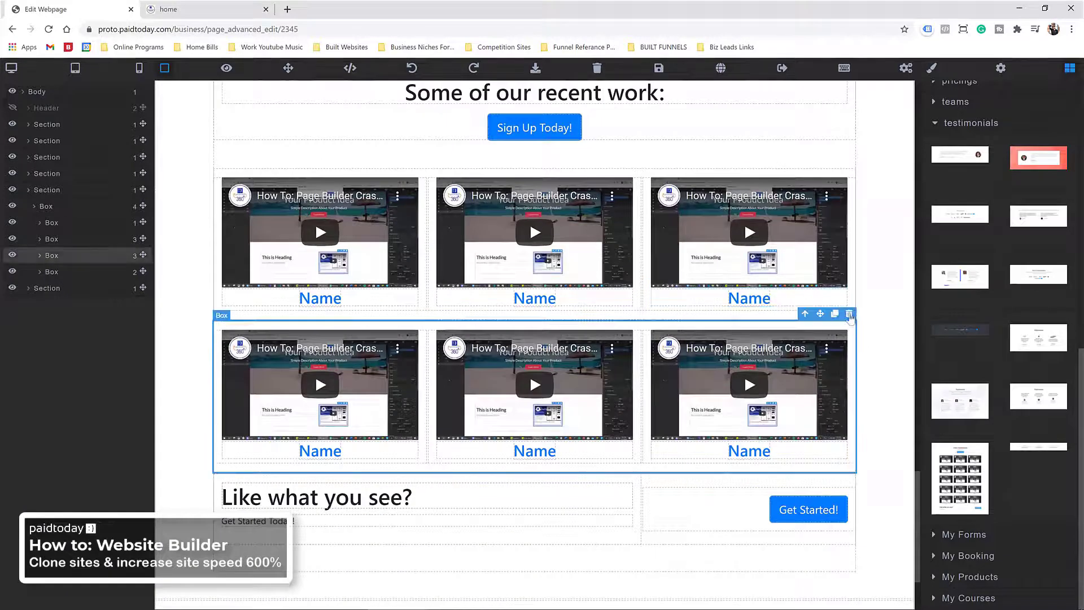
click(850, 314)
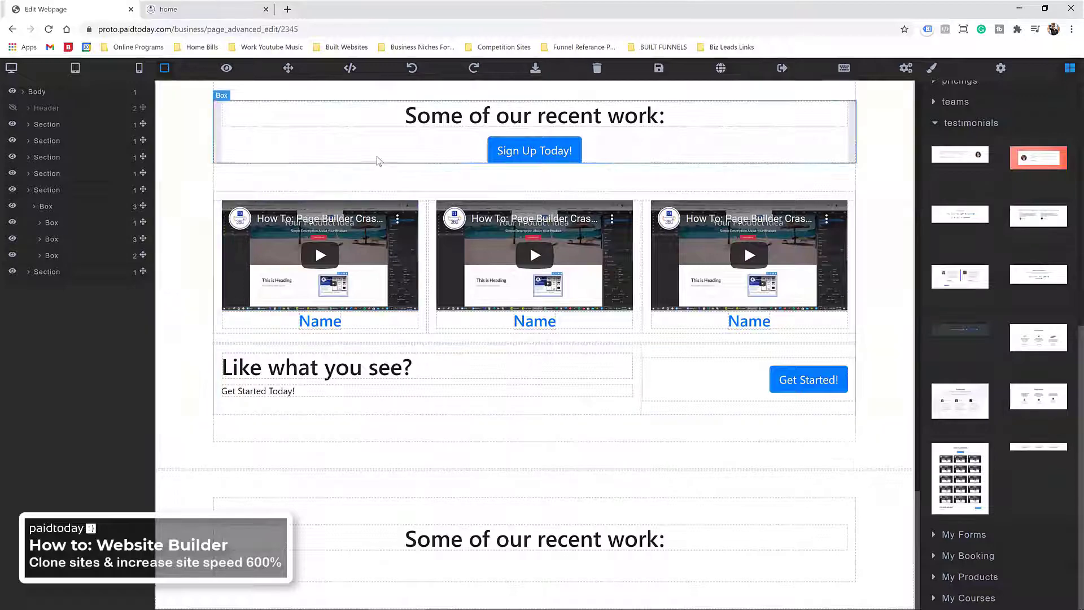
scroll(423, 193, up, 2)
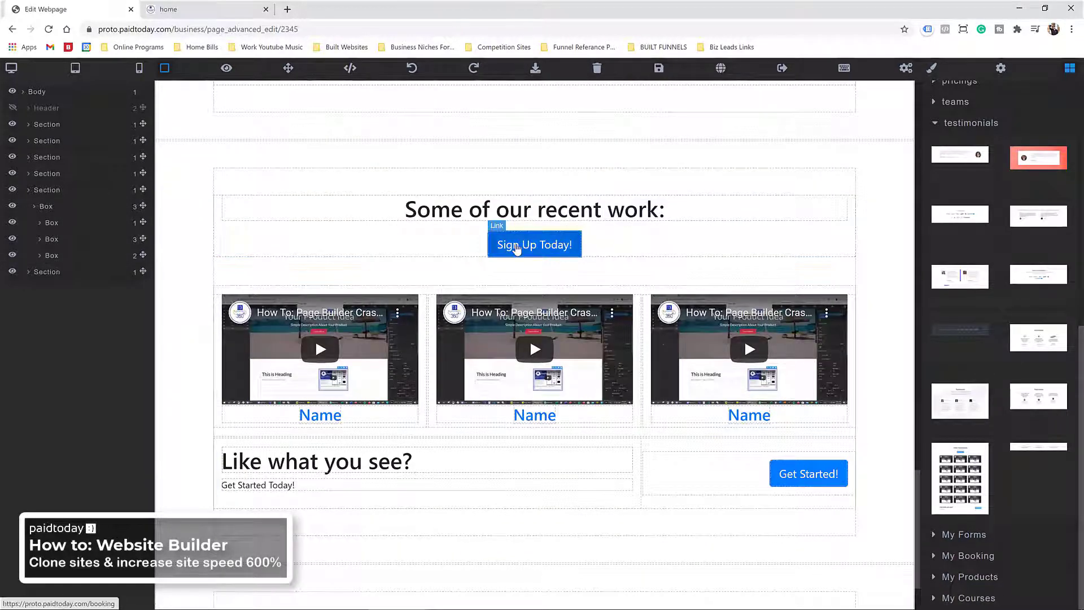
click(526, 246)
Step: Copy the yellow OPTIMIZE MY ROI button above the video row, replacing the Sign Up Today! button
scroll(489, 204, up, 2)
scroll(489, 203, up, 12)
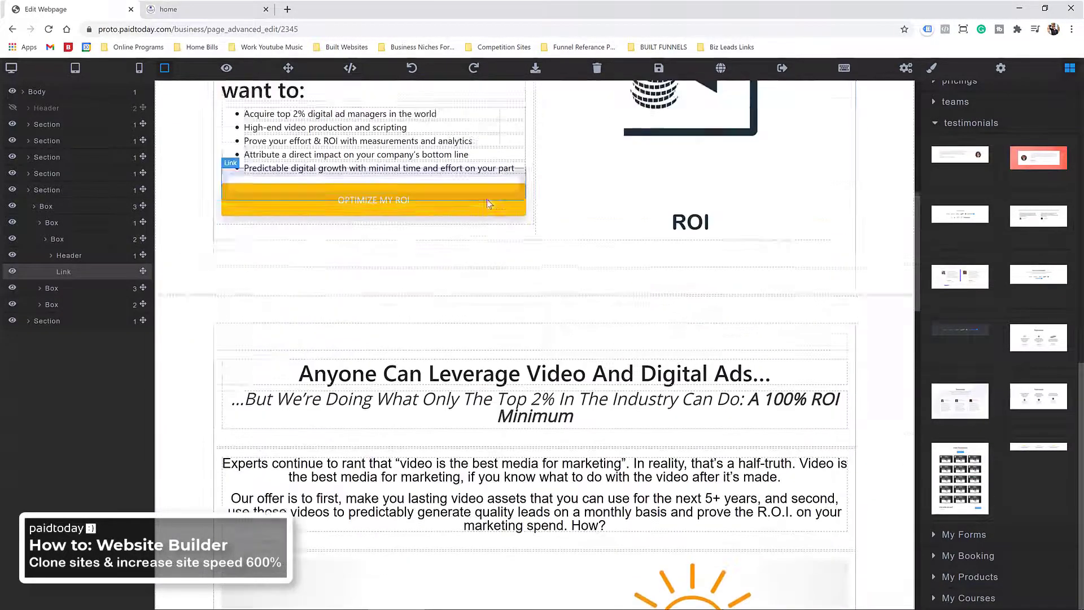
click(406, 358)
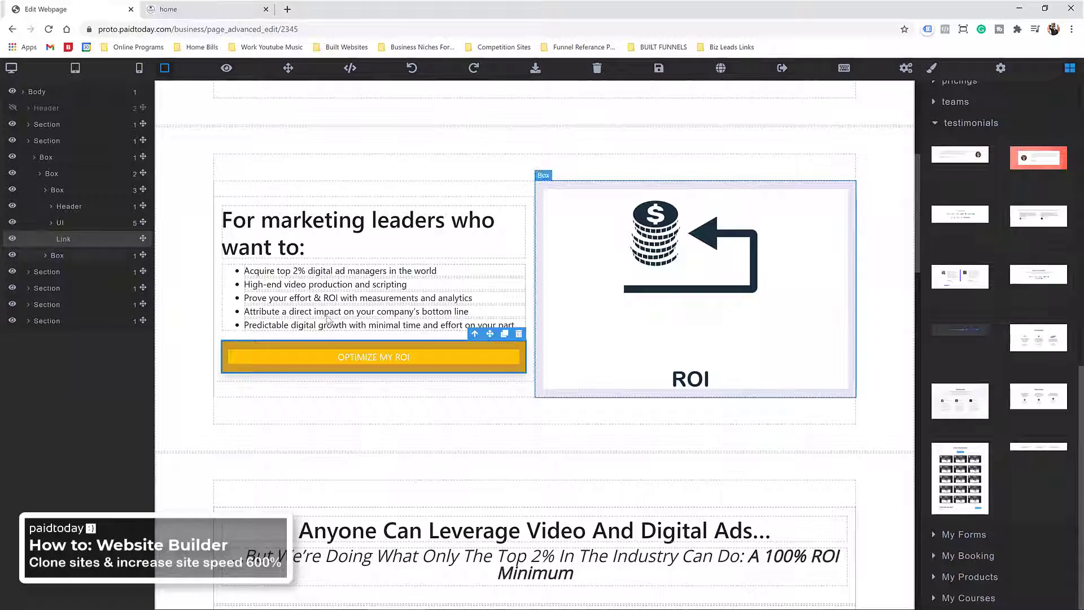
click(505, 334)
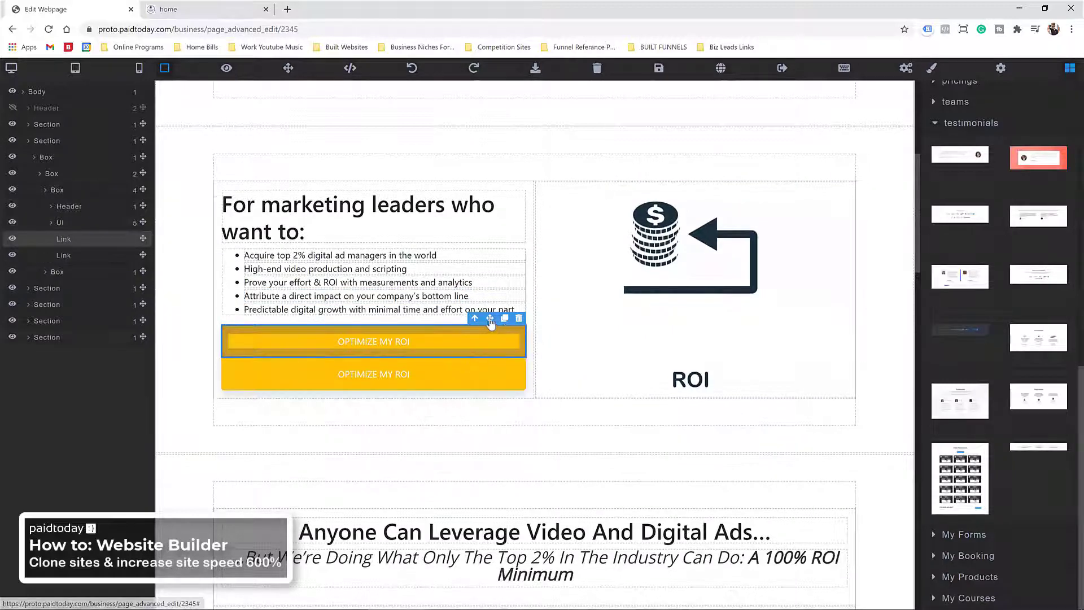
scroll(552, 412, down, 15)
drag(552, 412, 547, 338)
scroll(540, 390, up, 1)
scroll(535, 395, down, 1)
drag(547, 341, 539, 164)
click(533, 149)
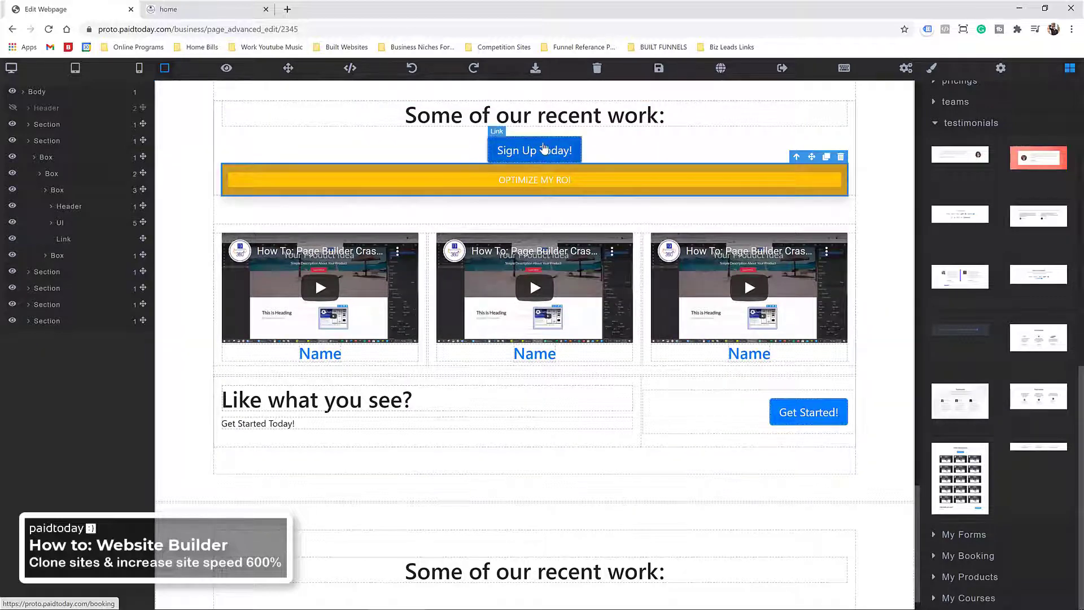
click(574, 130)
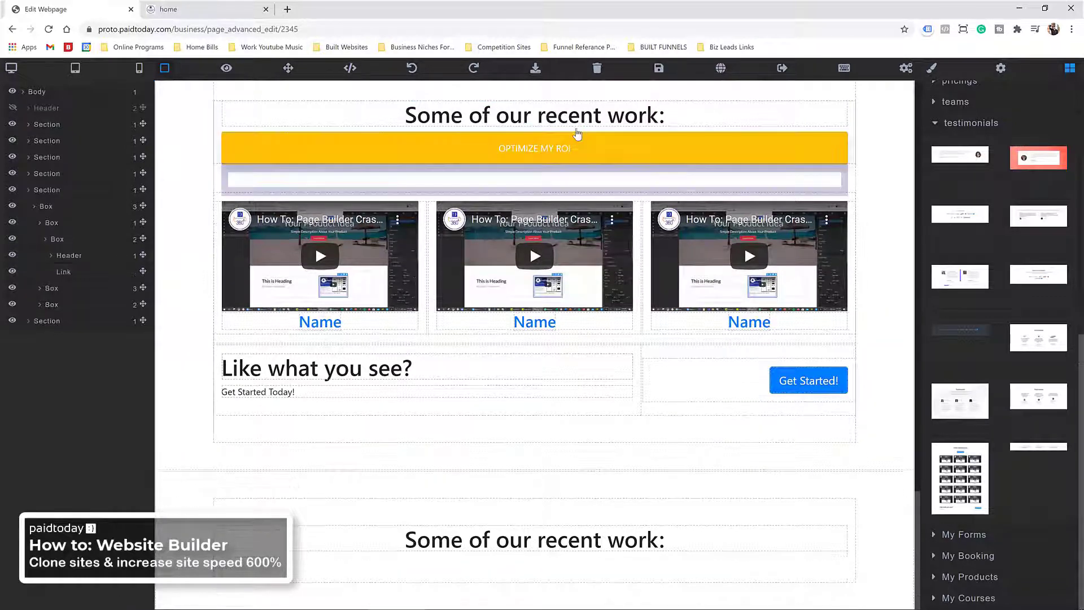
Step: Collapse the testimonials templates and close the Jetz Media reference tab
scroll(564, 282, up, 3)
scroll(530, 227, down, 2)
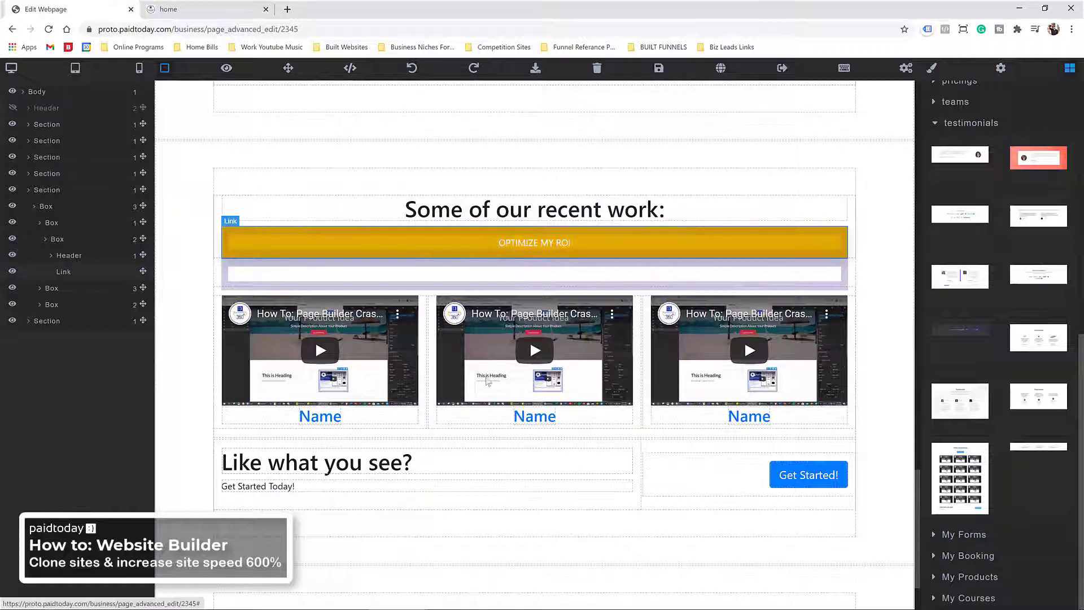
scroll(954, 237, up, 2)
click(945, 224)
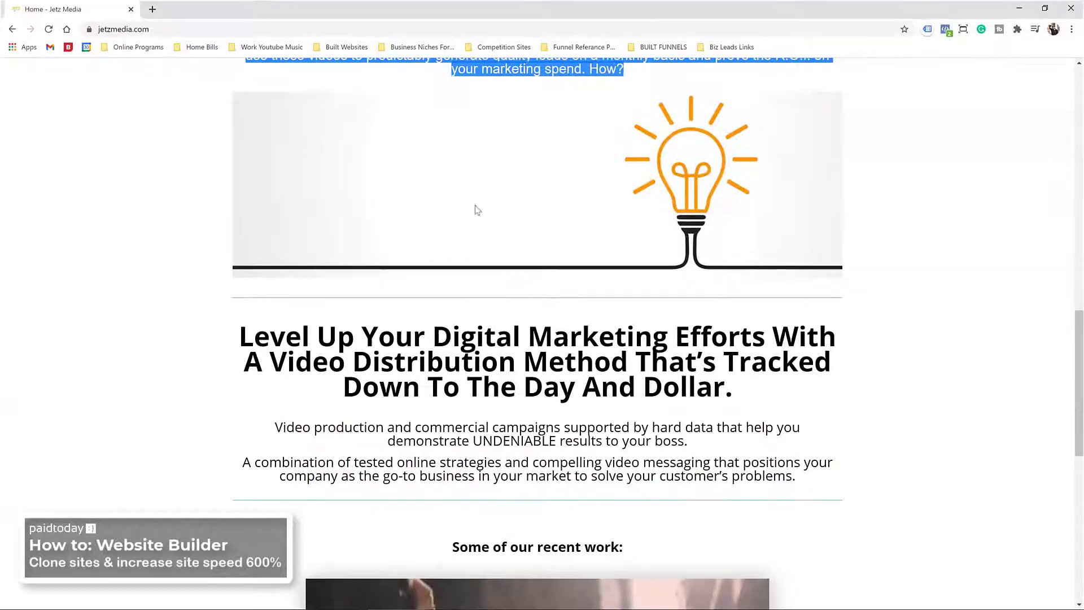
scroll(523, 283, down, 5)
scroll(522, 283, down, 4)
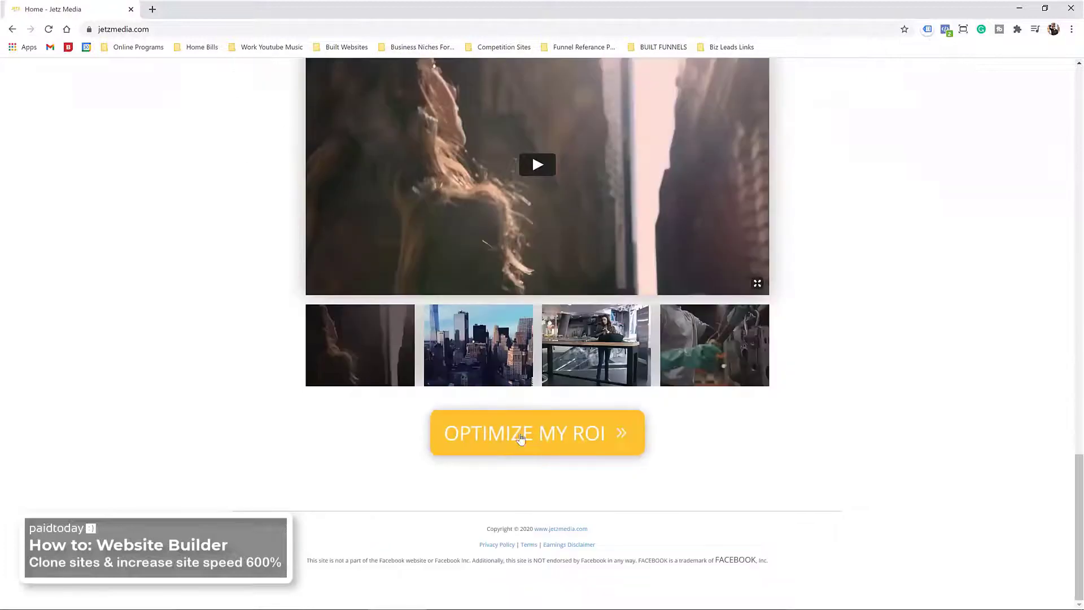
scroll(512, 435, up, 5)
scroll(531, 272, up, 3)
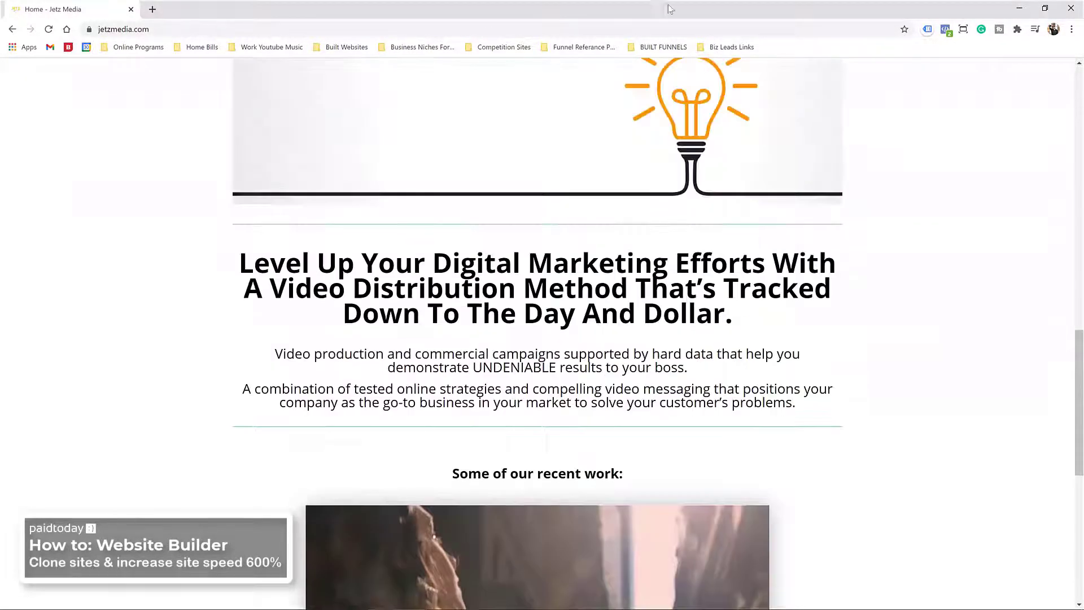
click(131, 9)
scroll(530, 340, down, 2)
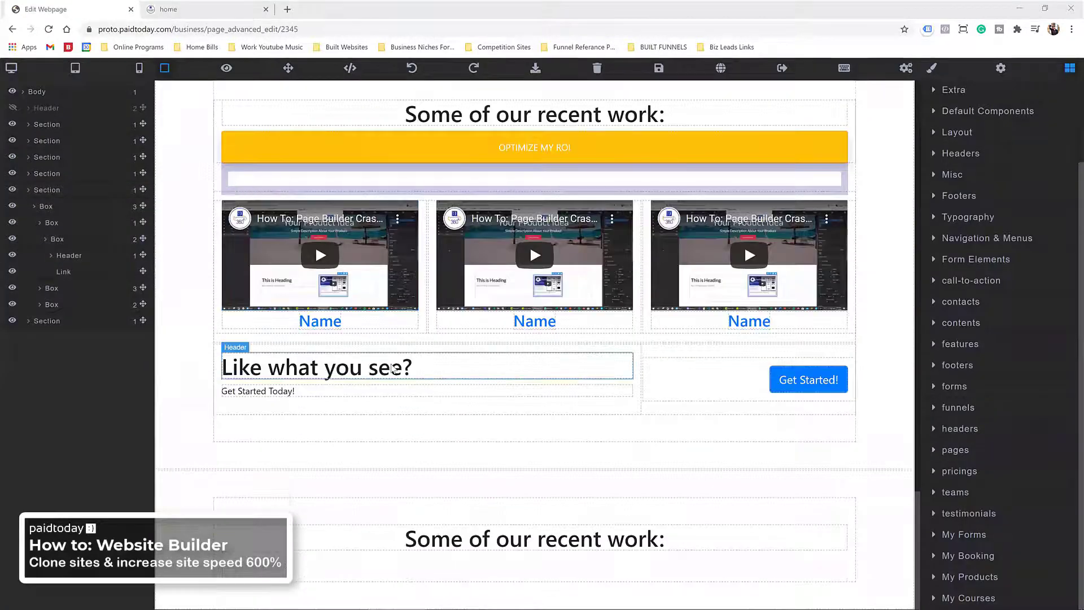
Step: Move the OPTIMIZE MY ROI button into a new one-column row below the videos
click(960, 132)
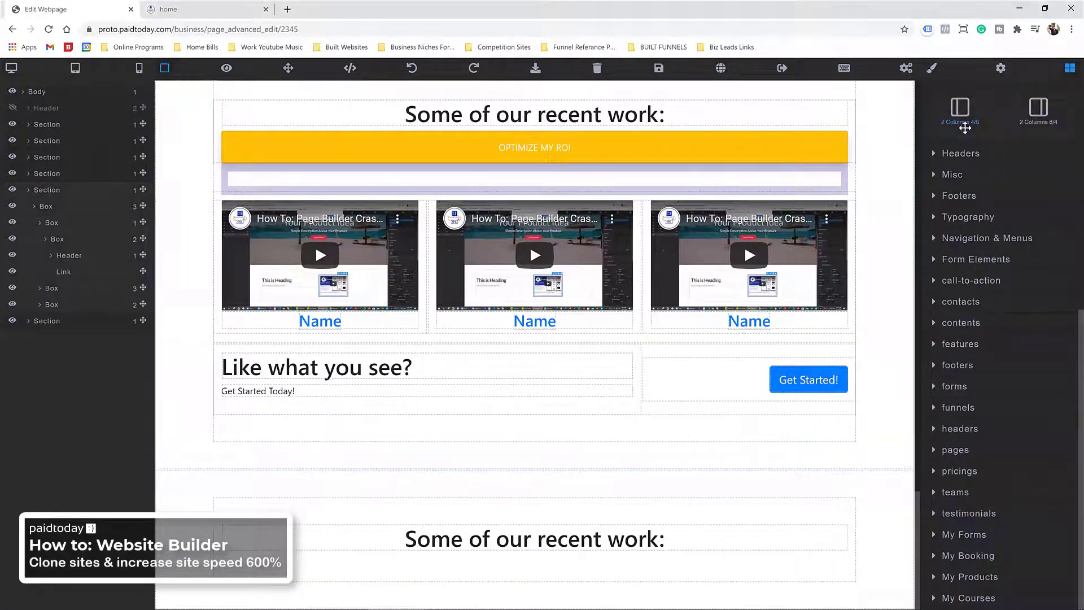
drag(960, 264, 326, 346)
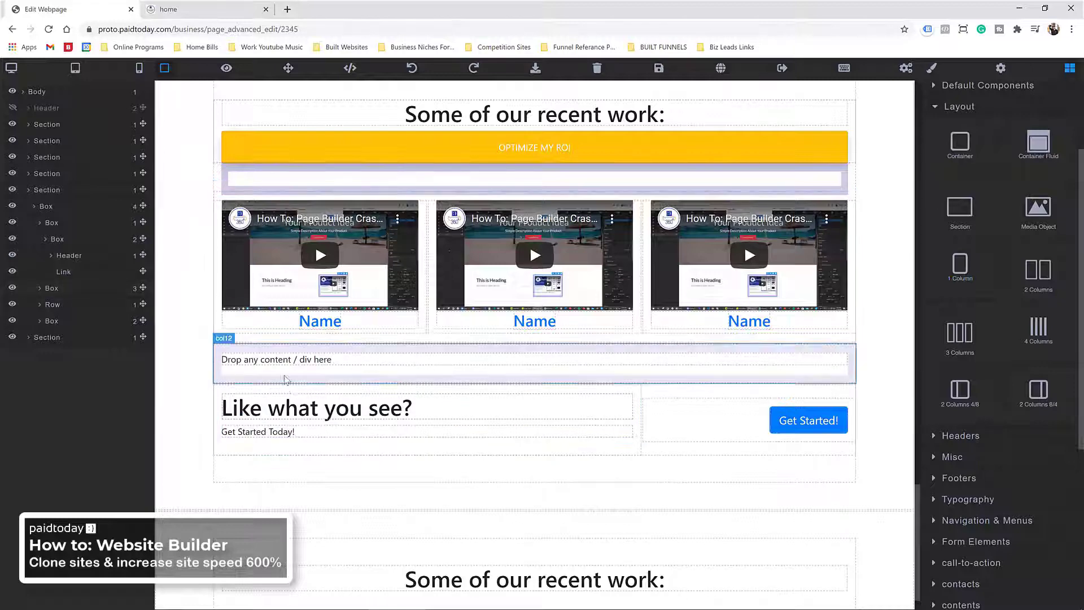
click(648, 145)
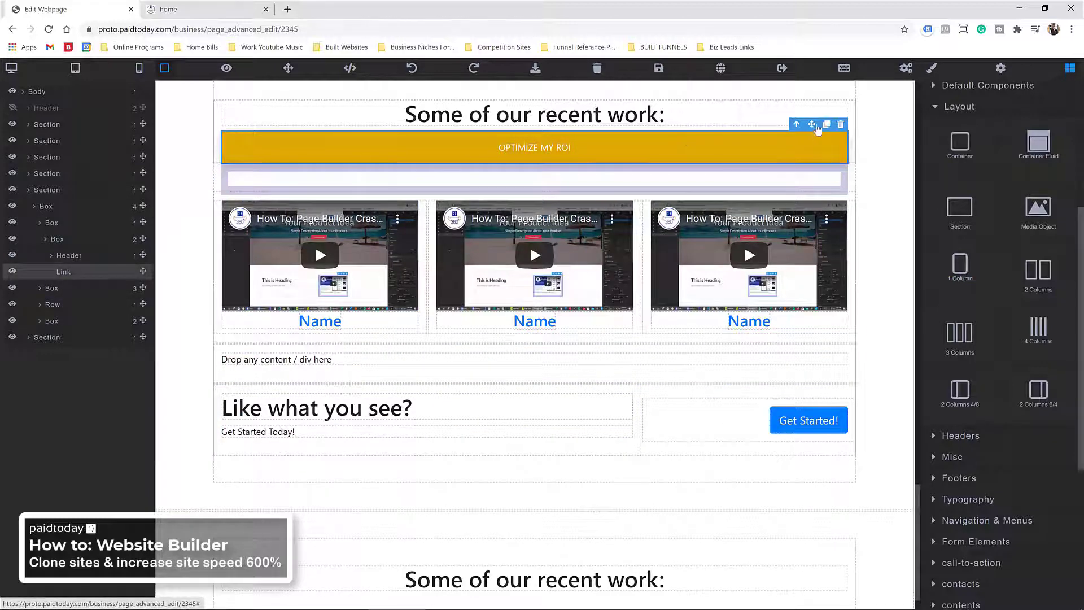
drag(812, 125, 647, 361)
click(734, 357)
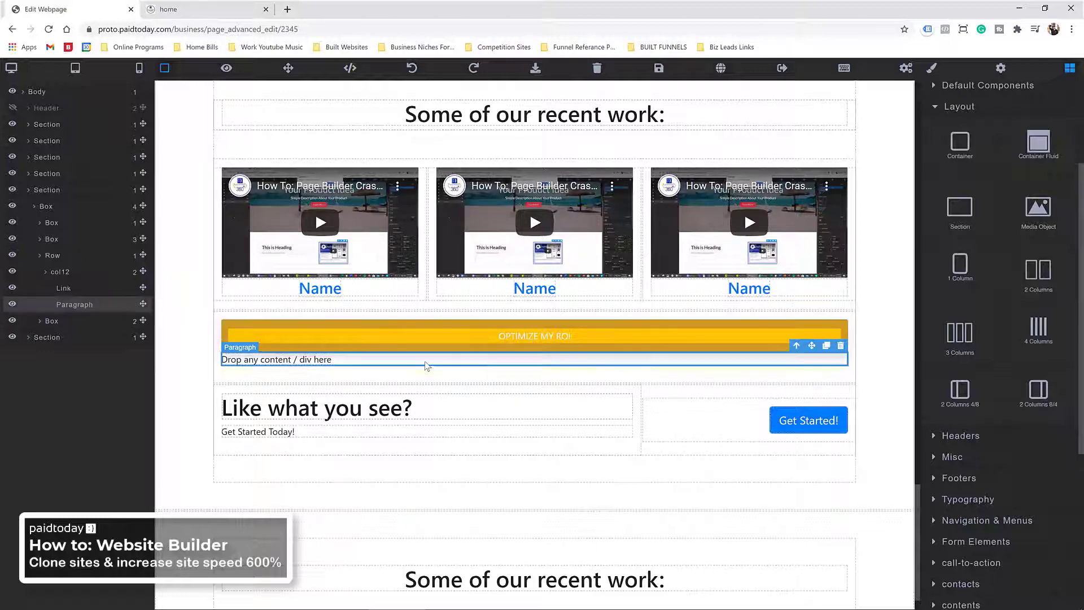
click(841, 346)
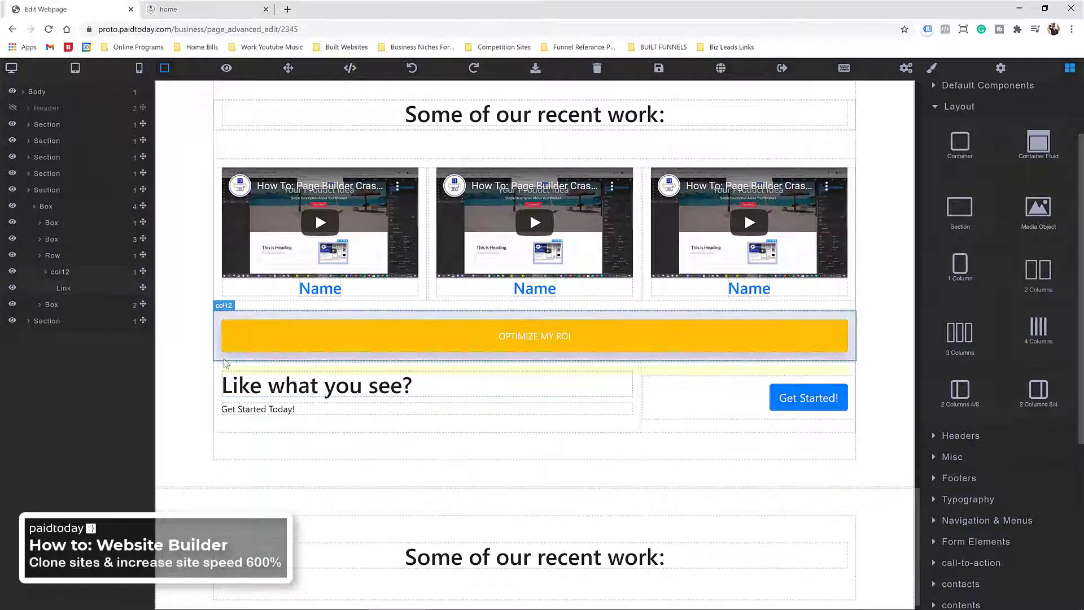
Step: Delete the 'Like what you see?' row
click(223, 370)
click(66, 275)
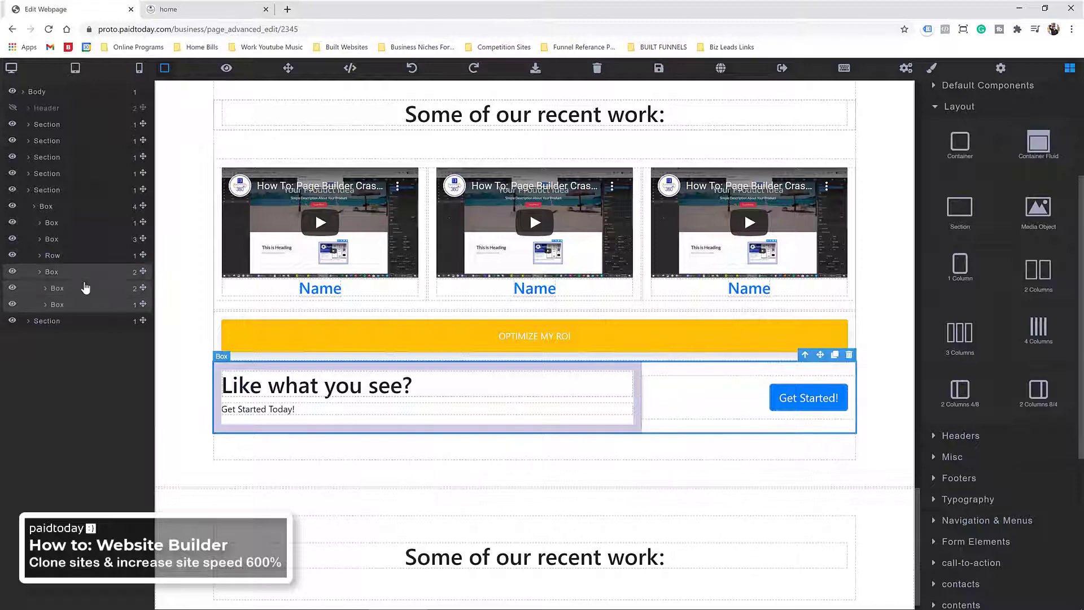
click(850, 355)
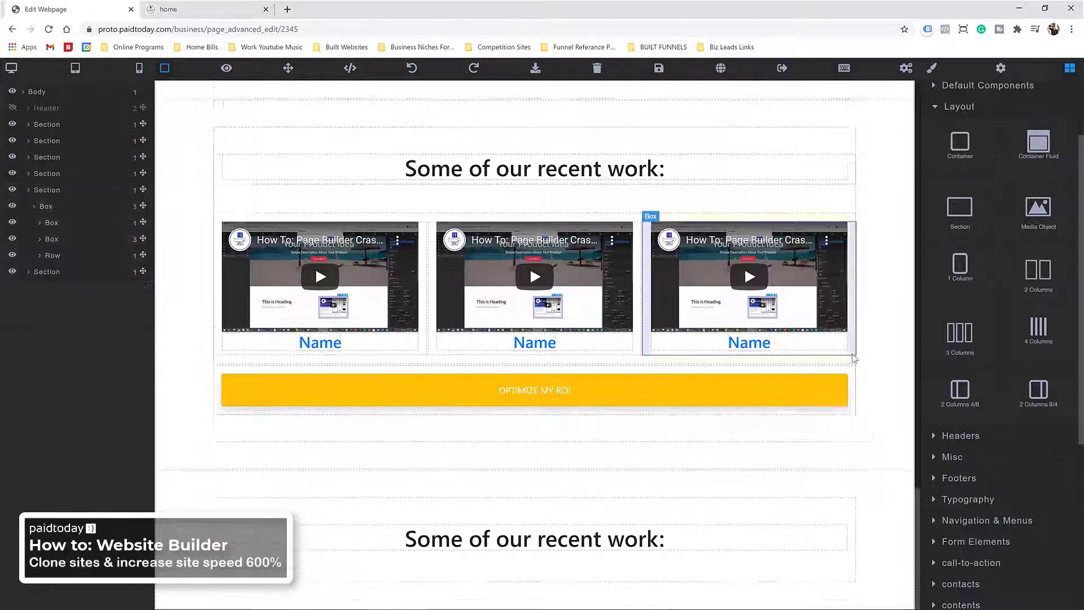
scroll(695, 350, up, 3)
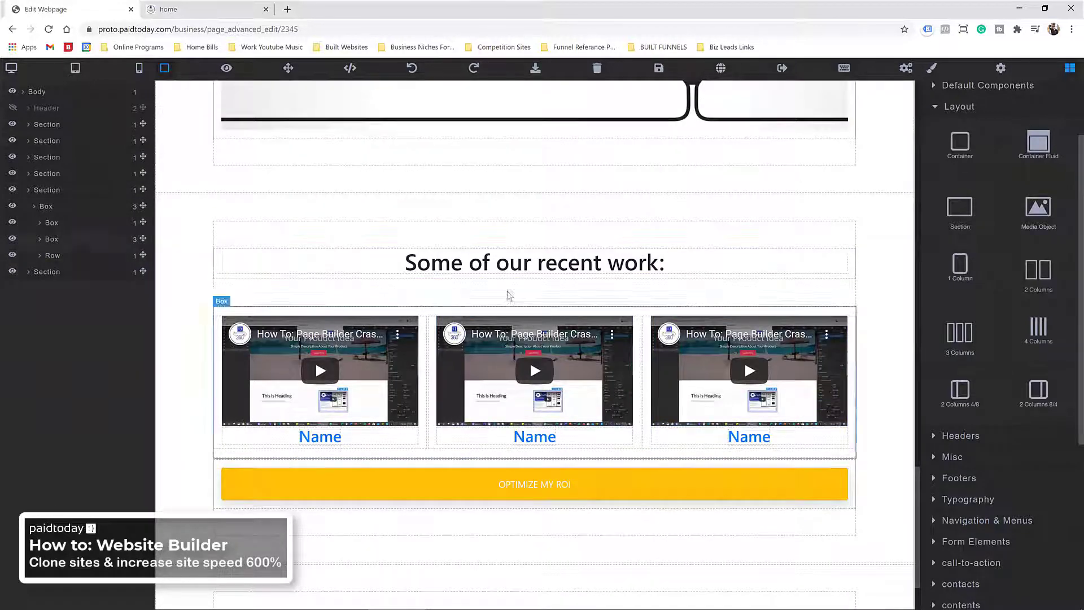
Step: Add a one-column row under 'Some of our recent work:' and drop a Responsive Video into it
drag(971, 269, 700, 310)
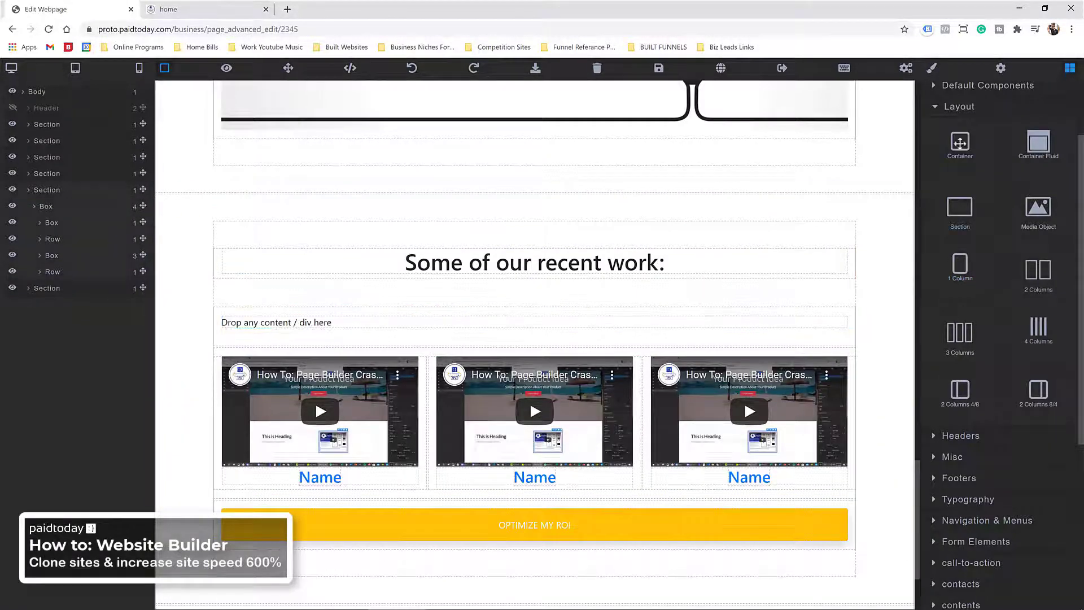
scroll(964, 215, up, 2)
click(939, 203)
click(969, 175)
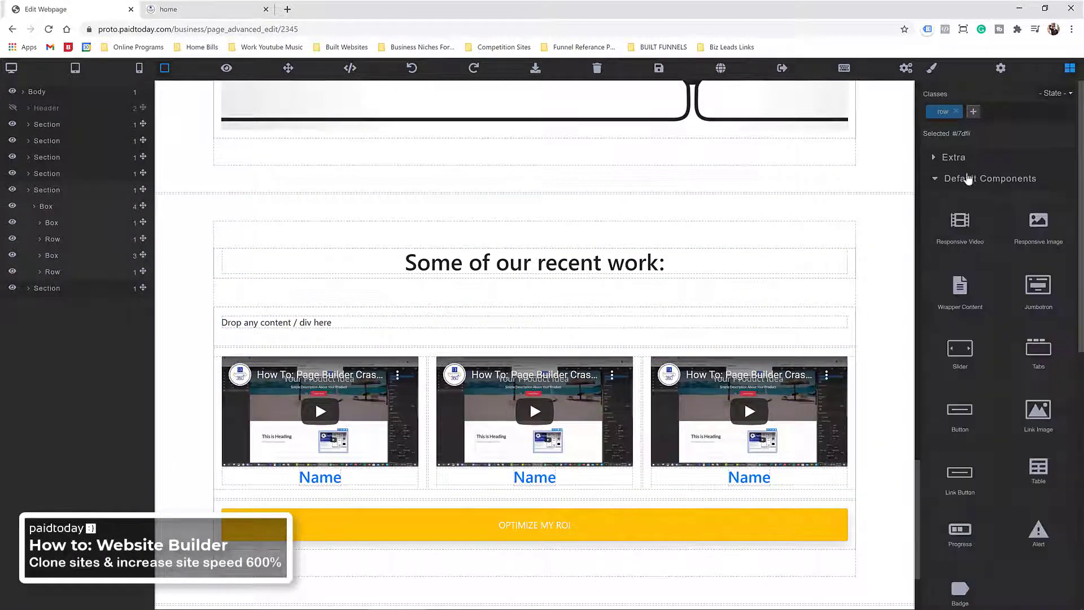
drag(962, 223, 675, 331)
scroll(637, 345, down, 4)
scroll(636, 344, up, 2)
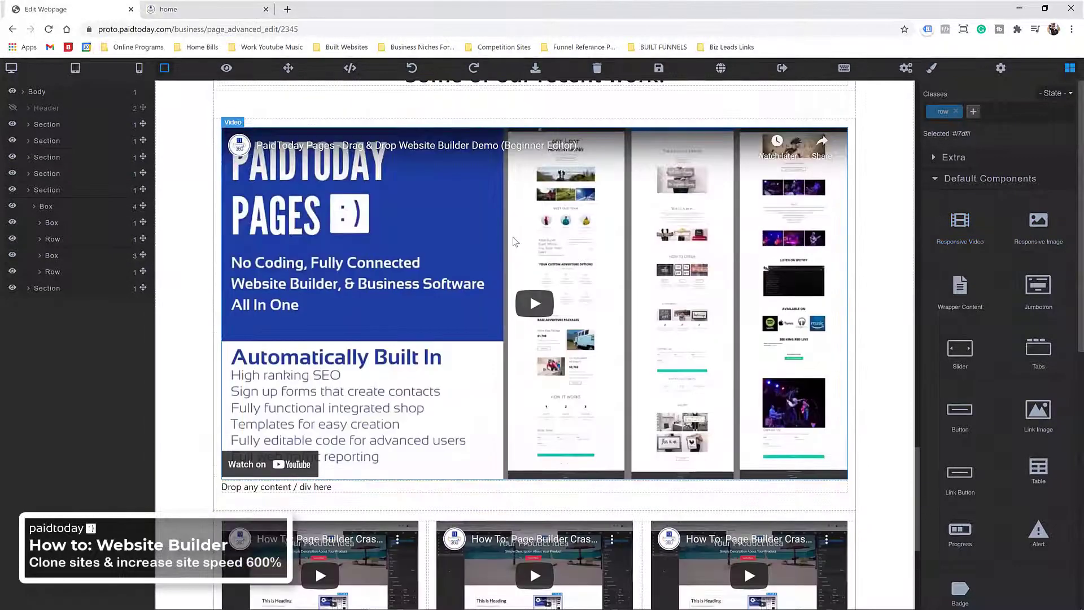
click(496, 225)
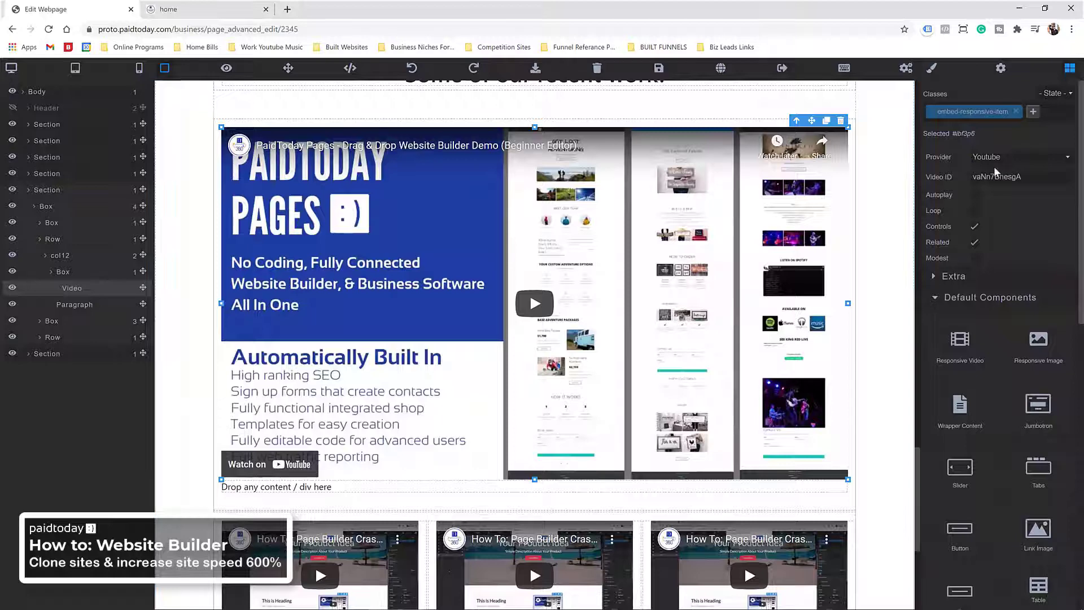
scroll(902, 207, up, 3)
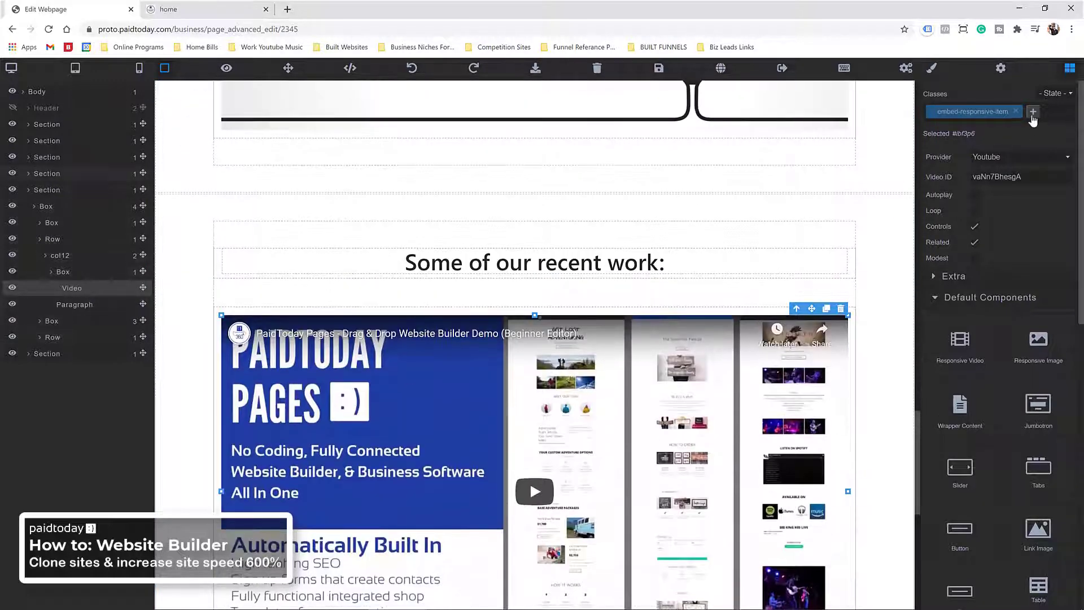
click(938, 298)
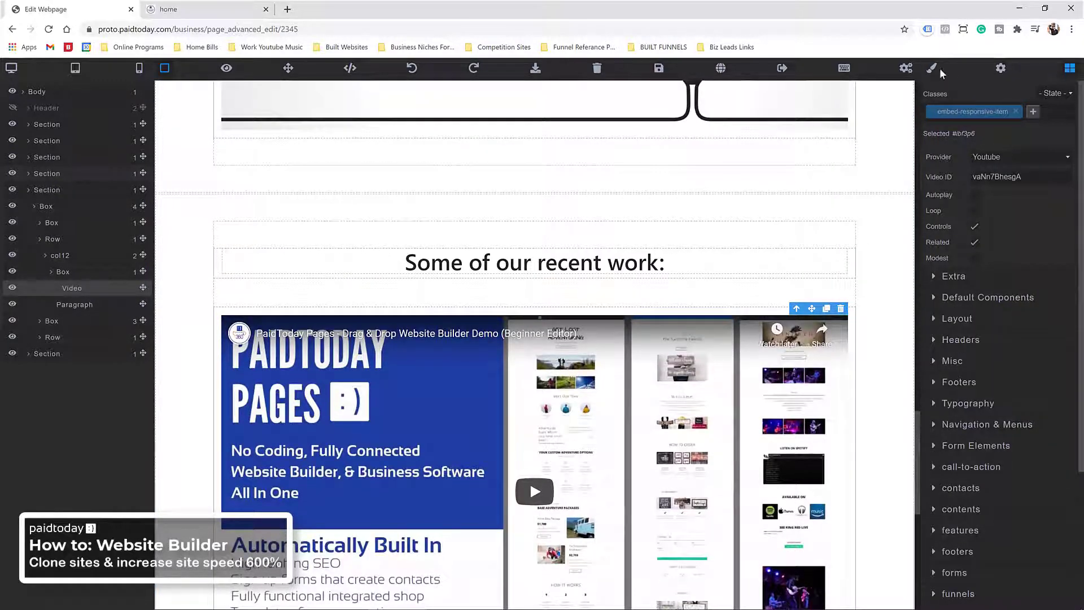
Step: Try a w-50 class on the video, then remove it again
click(1033, 111)
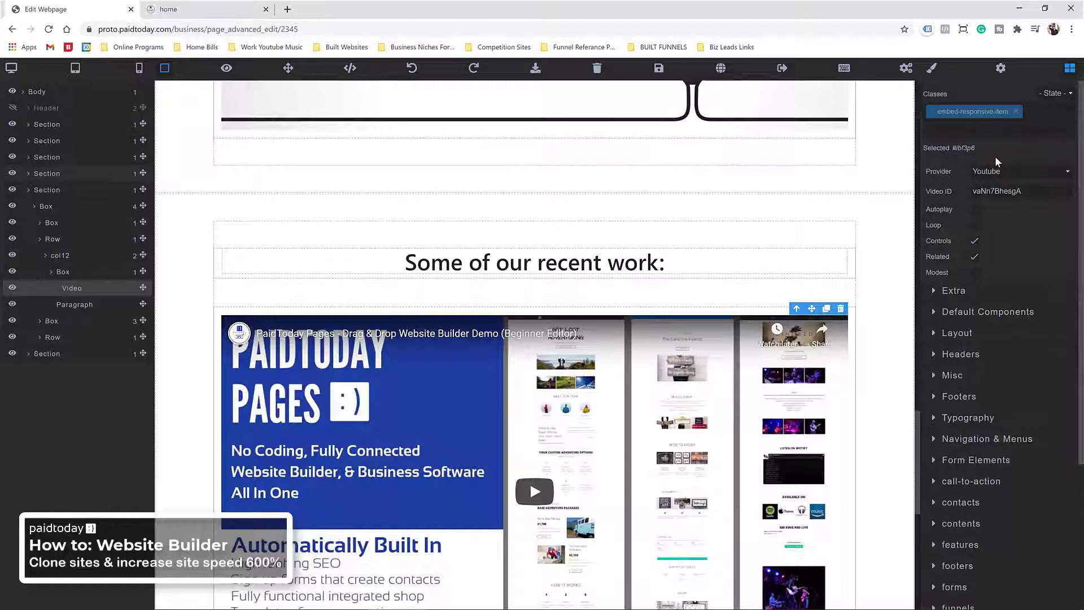
text(w-50)
key(Return)
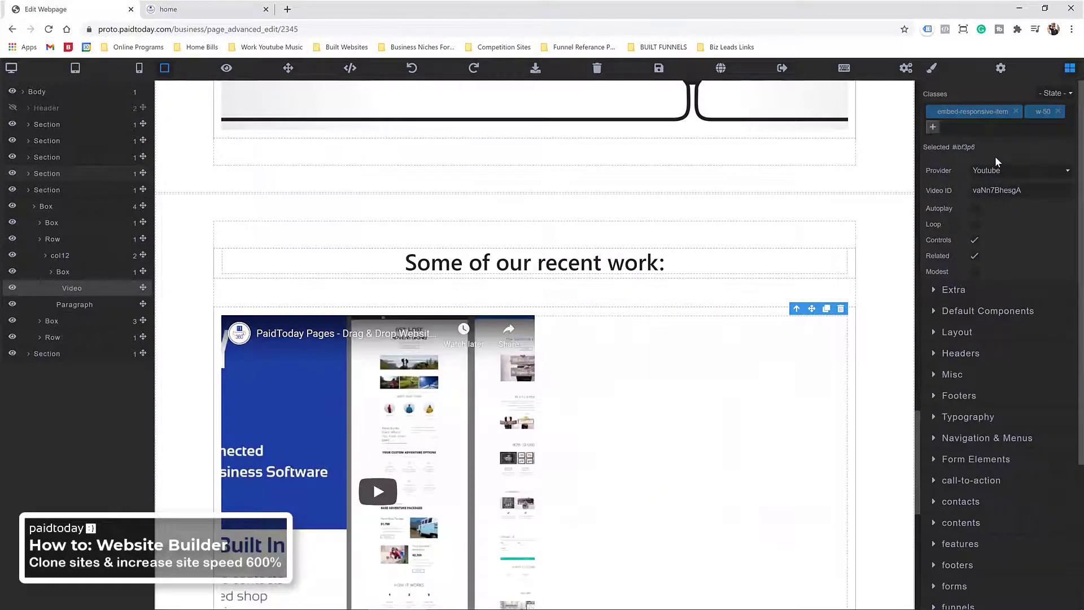
click(1058, 111)
scroll(727, 341, down, 3)
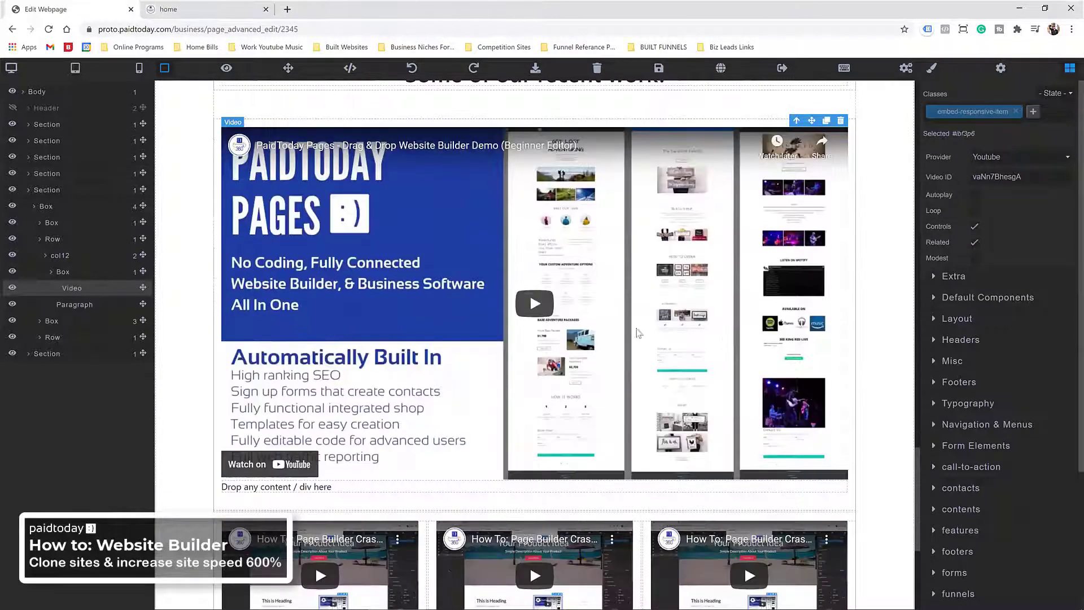
scroll(727, 342, up, 3)
Step: Strip the video column's col-sm-4, col-md-12, col-xl-12, col-lg-12 and col-12 classes and apply col-6
click(352, 316)
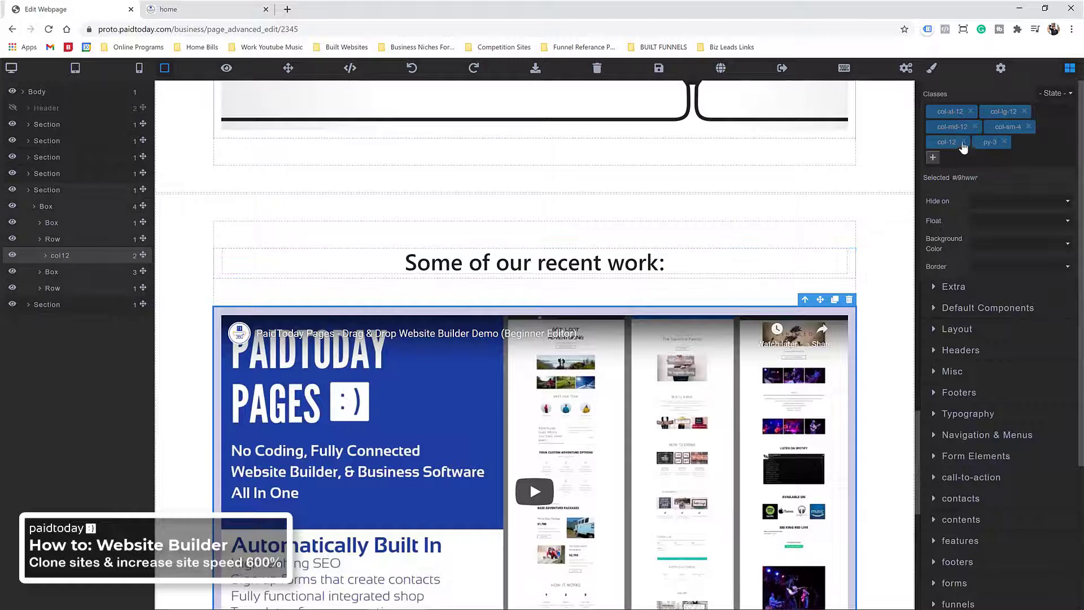
click(1029, 127)
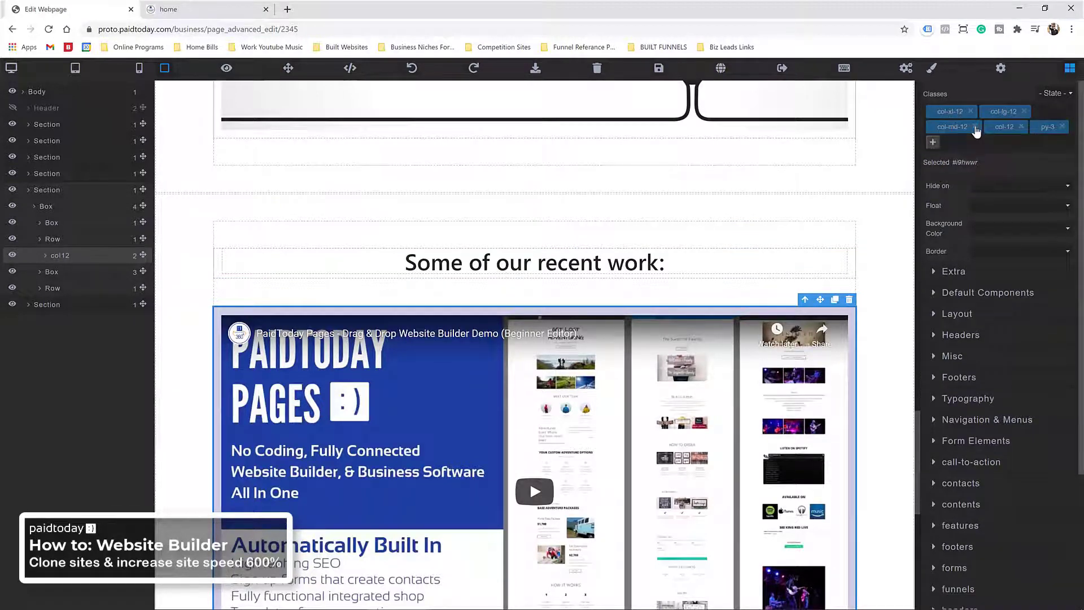
click(976, 126)
click(970, 111)
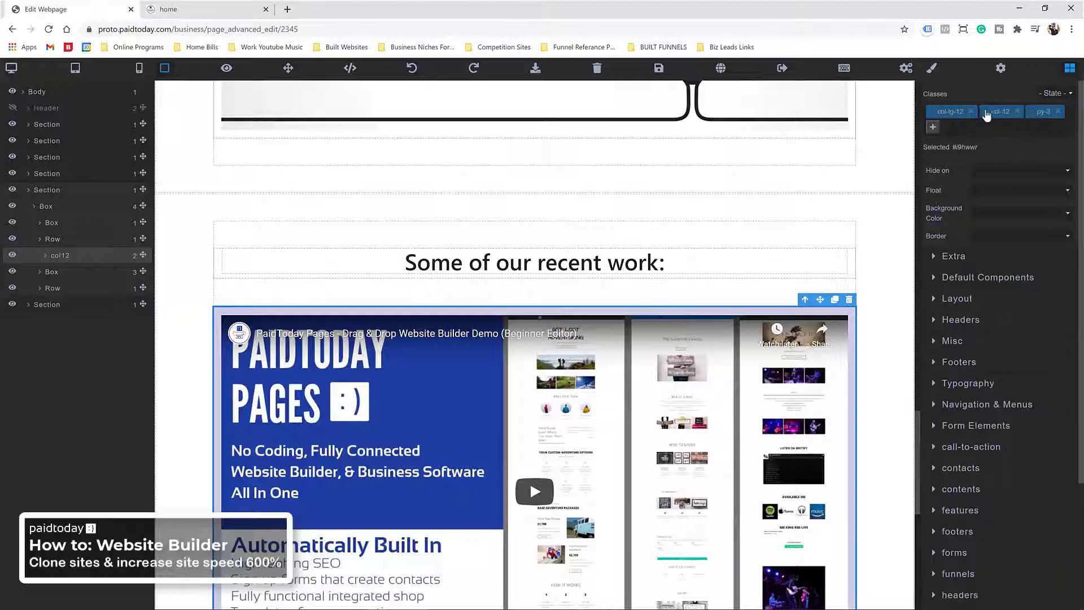
click(969, 111)
click(963, 111)
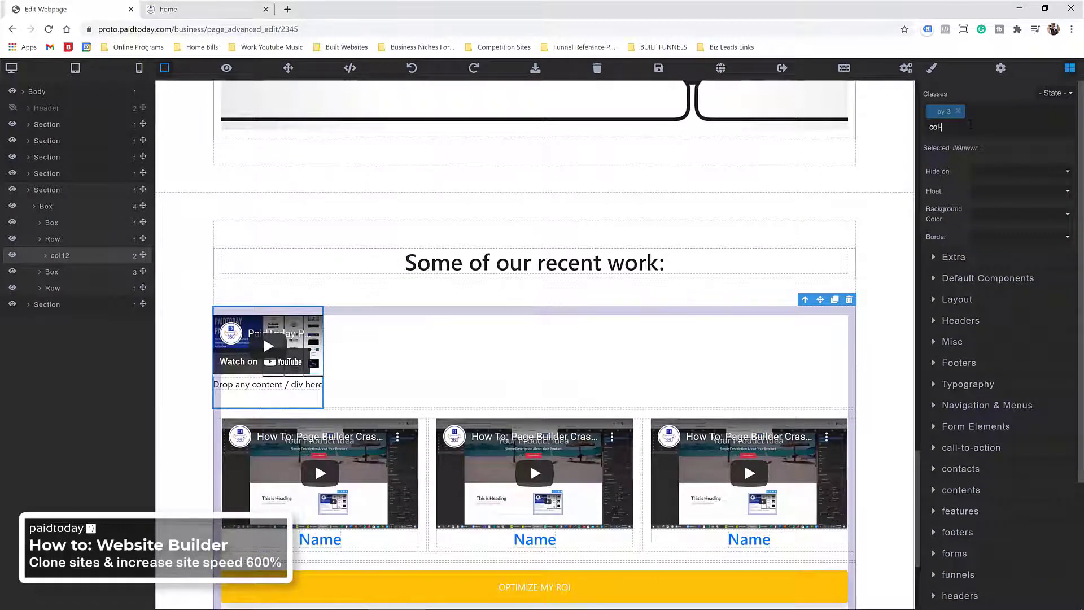
key(Return)
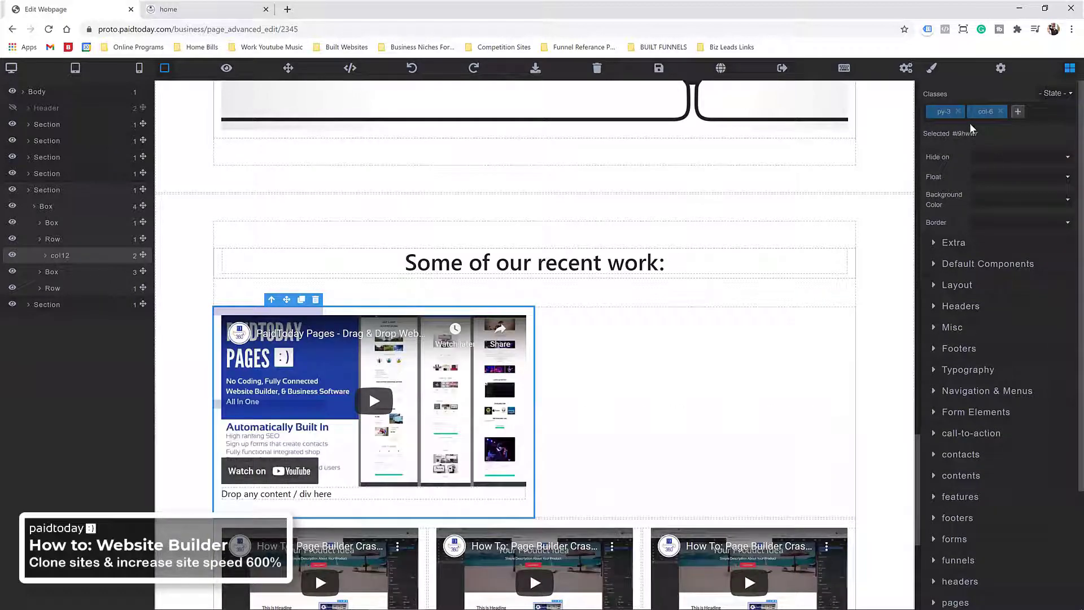
Step: Add the mx-auto class to centre the half-width video column
click(1017, 116)
text(mx)
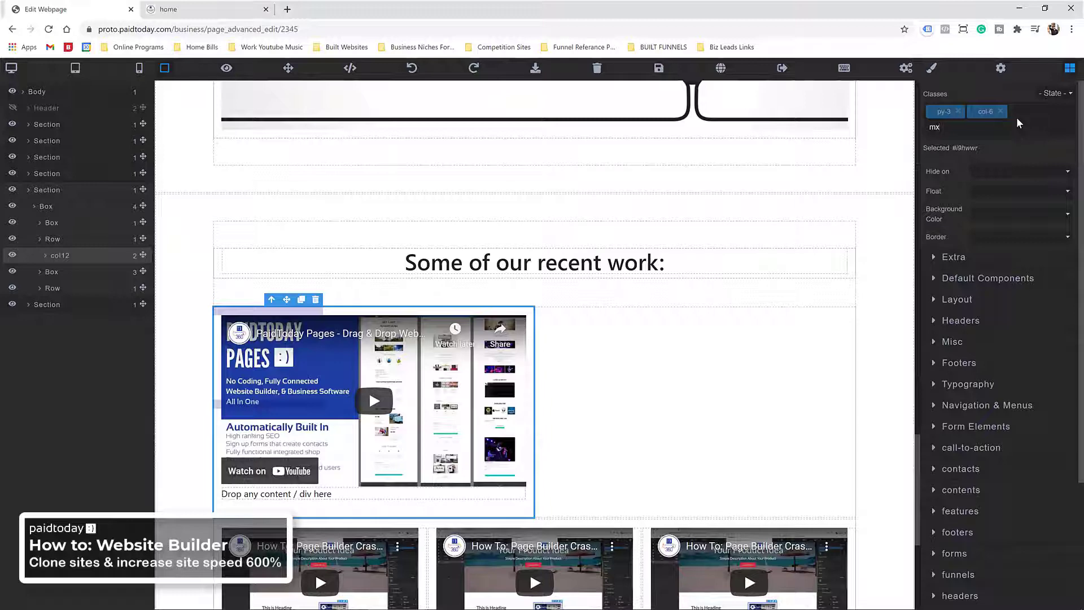
text(-auto)
key(Return)
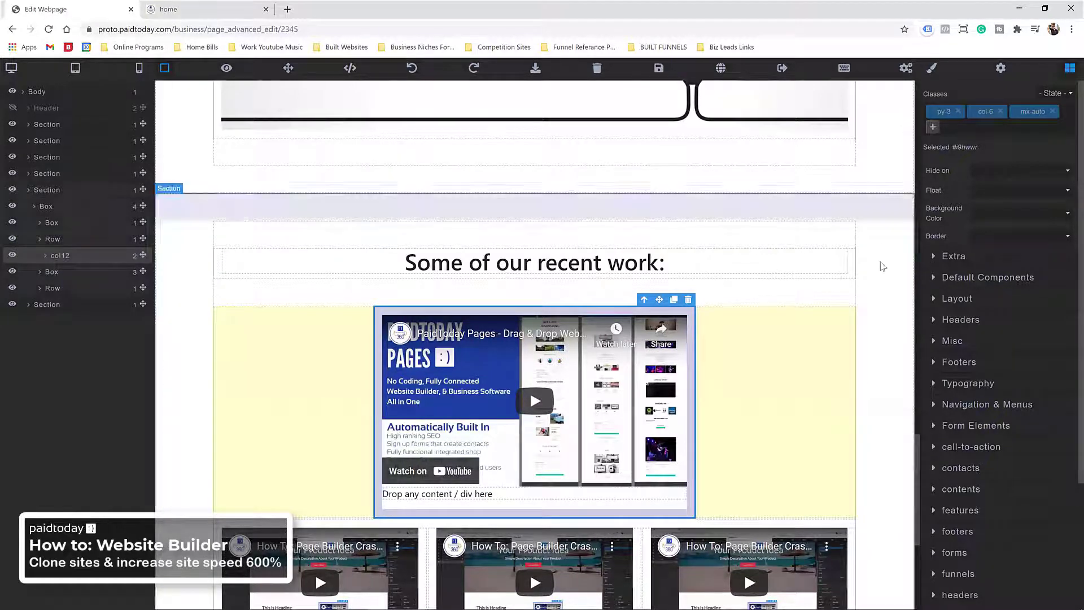
scroll(702, 351, down, 2)
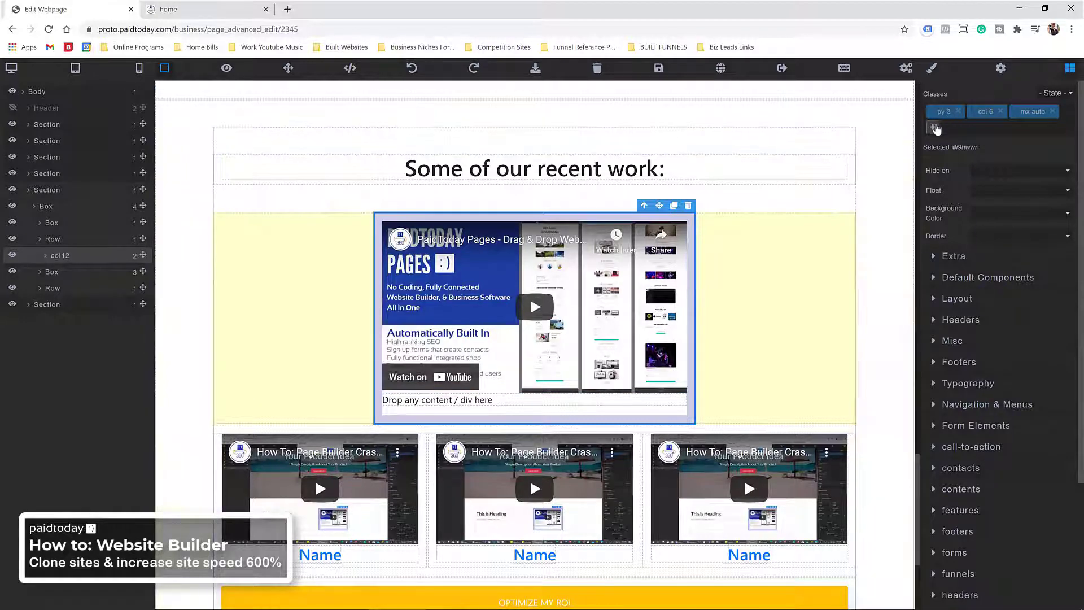
scroll(956, 201, down, 2)
scroll(715, 231, up, 2)
scroll(715, 231, down, 2)
scroll(744, 384, up, 1)
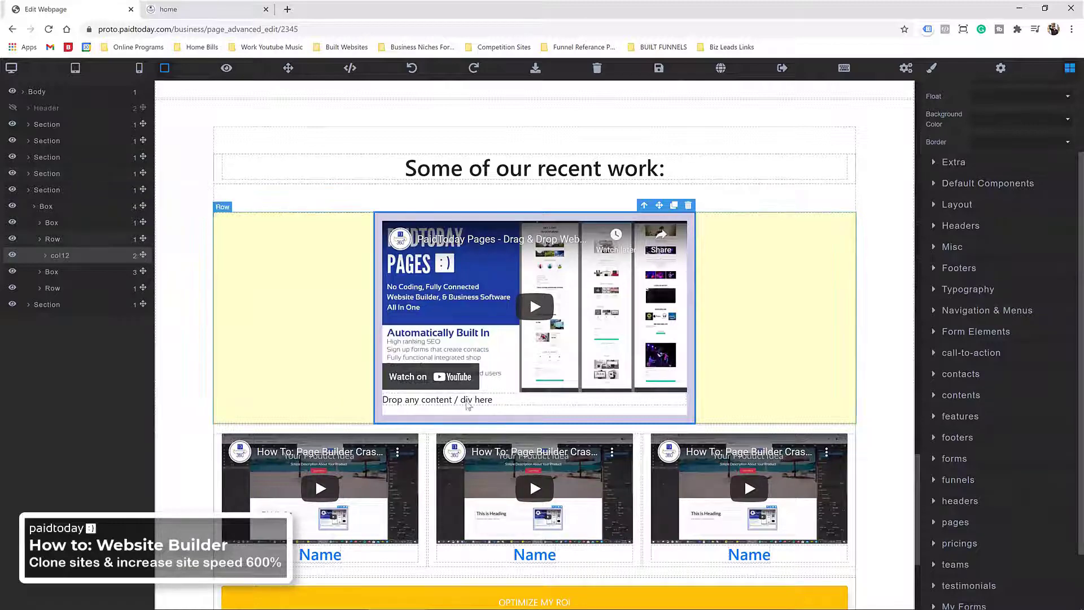
scroll(517, 242, down, 2)
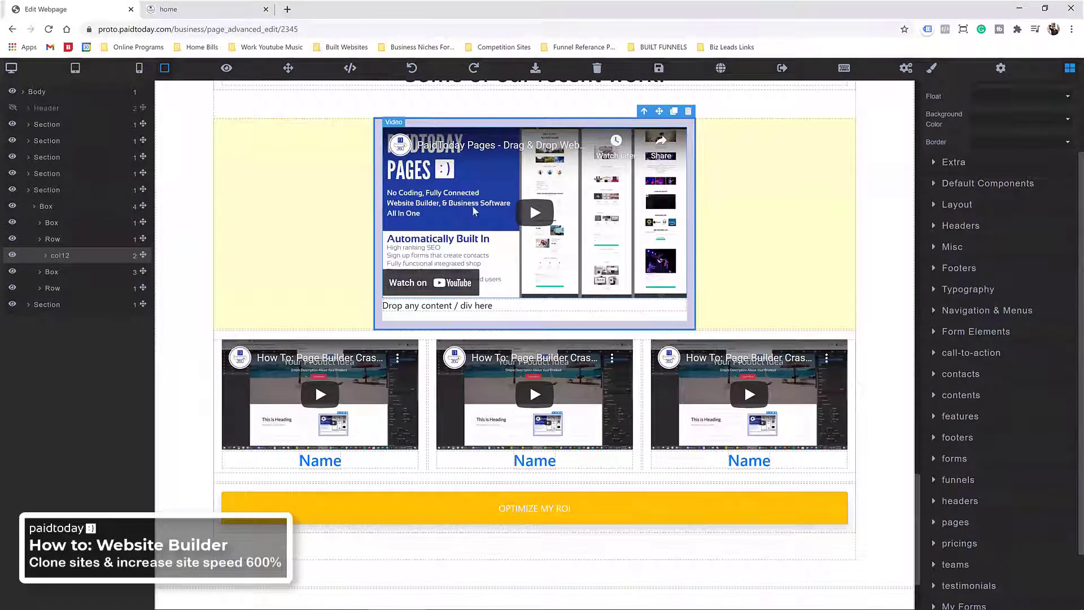
Step: Replace the featured video's Video ID with 3zQ1BWaQA88
click(646, 175)
scroll(645, 175, up, 1)
scroll(1016, 140, up, 2)
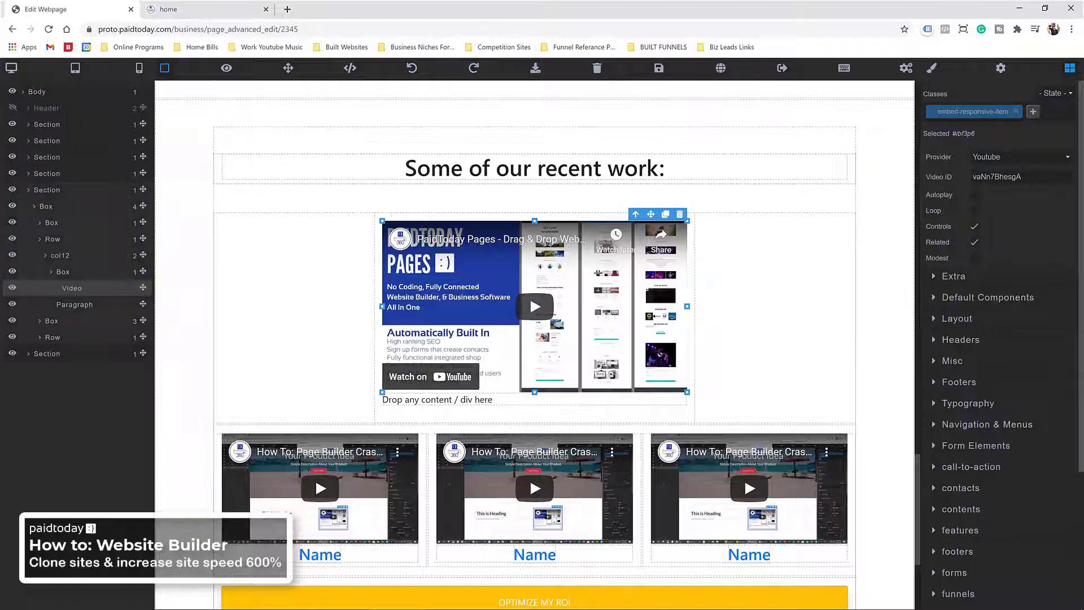
drag(1023, 177, 969, 182)
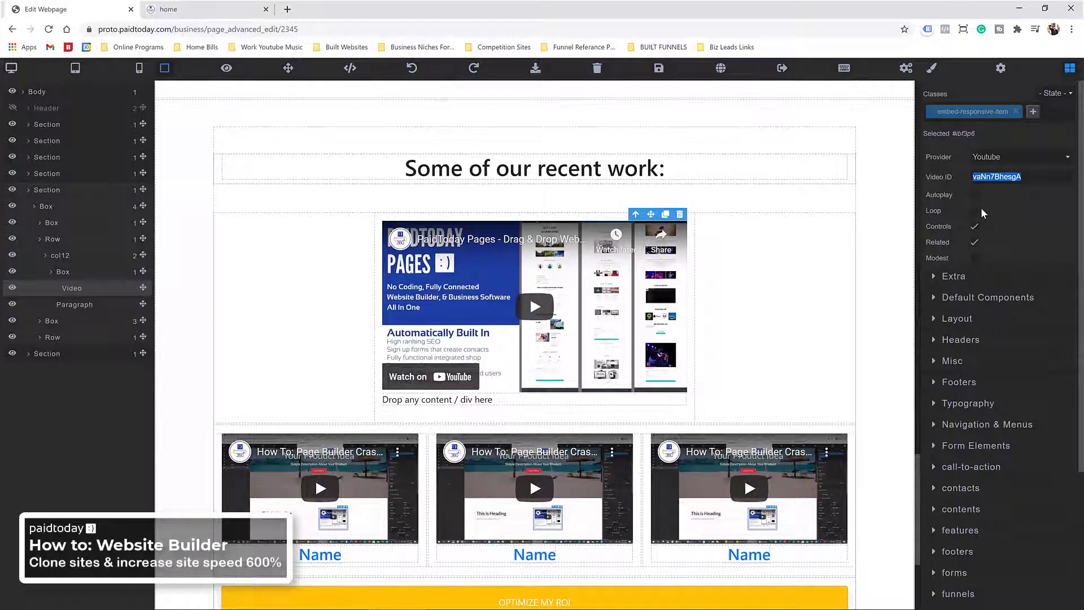
text(3zQ1BWaQA88)
click(1059, 200)
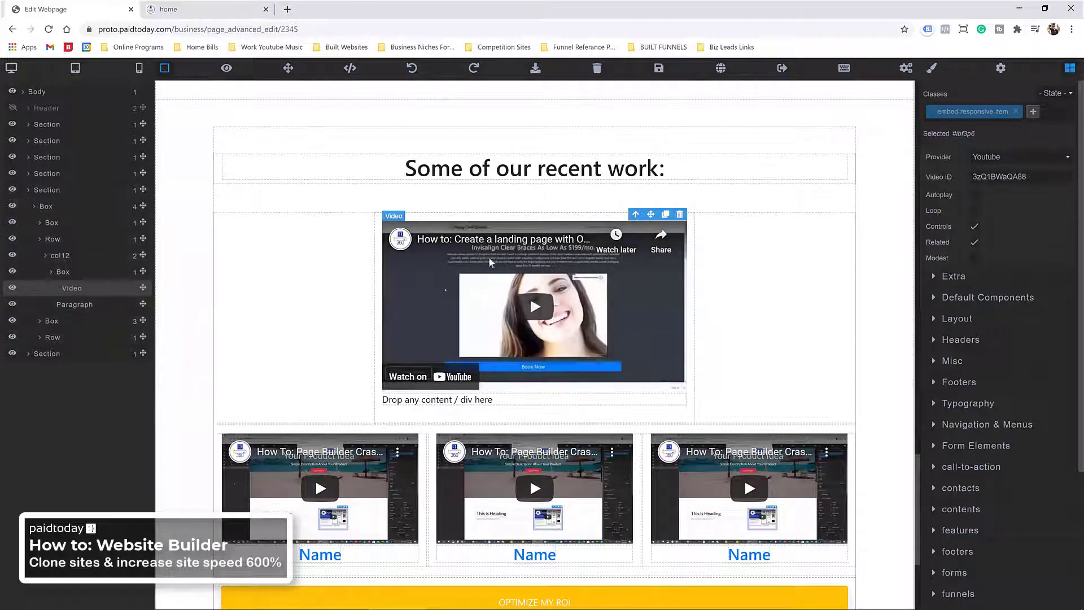
scroll(489, 262, down, 2)
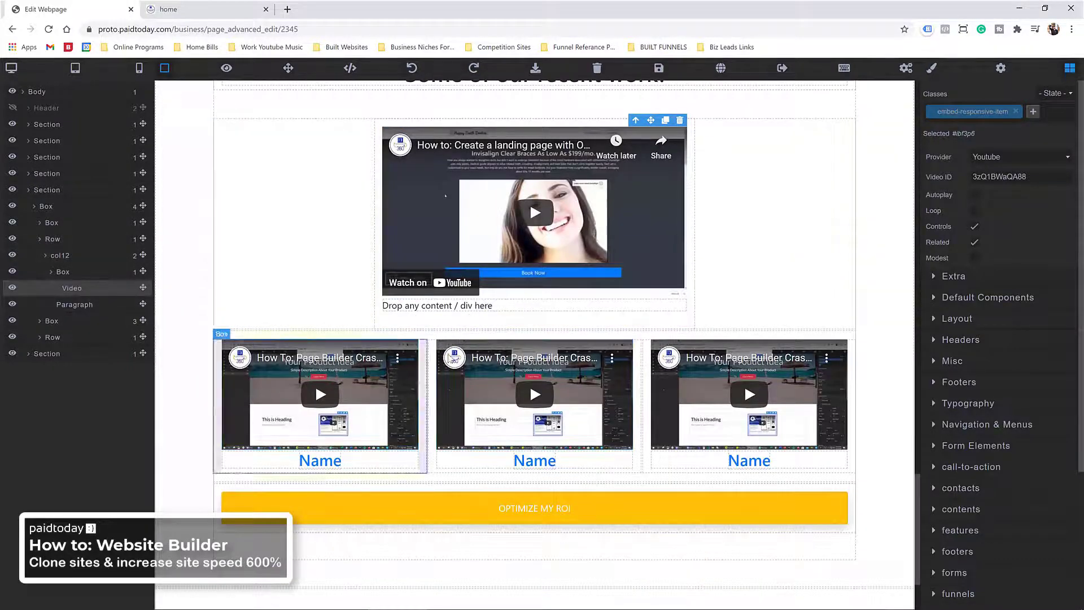
Step: Delete the Name headings under all three grid videos and save the page
click(333, 463)
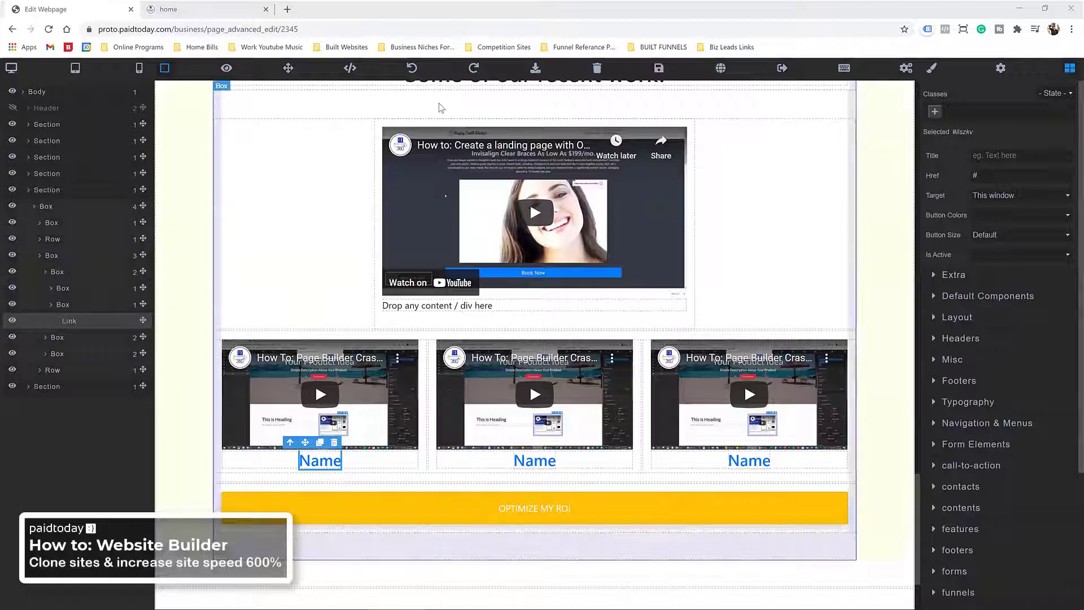
click(265, 460)
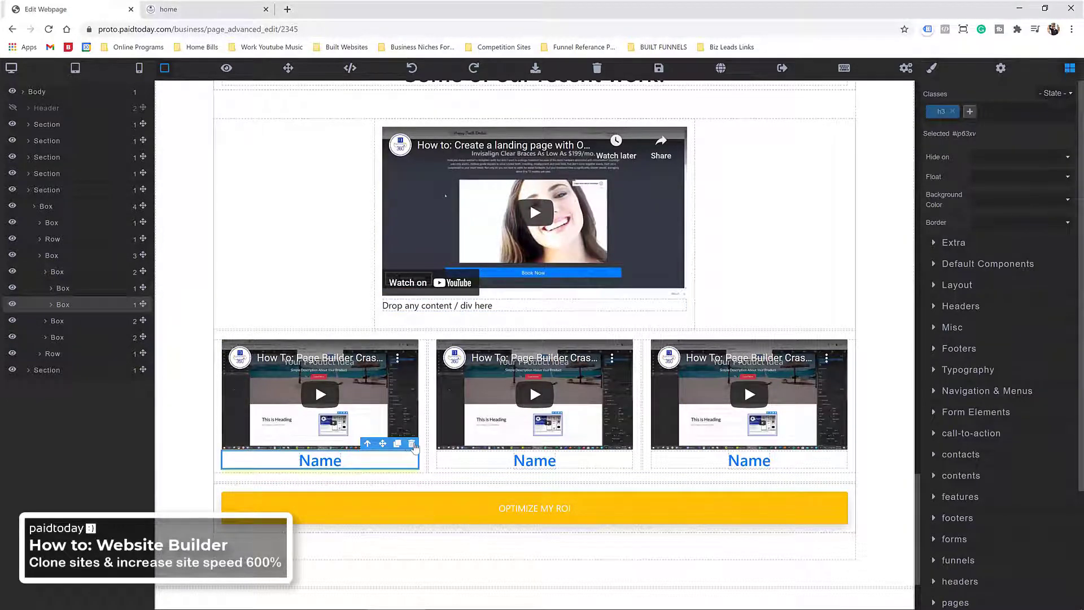
click(412, 443)
click(500, 458)
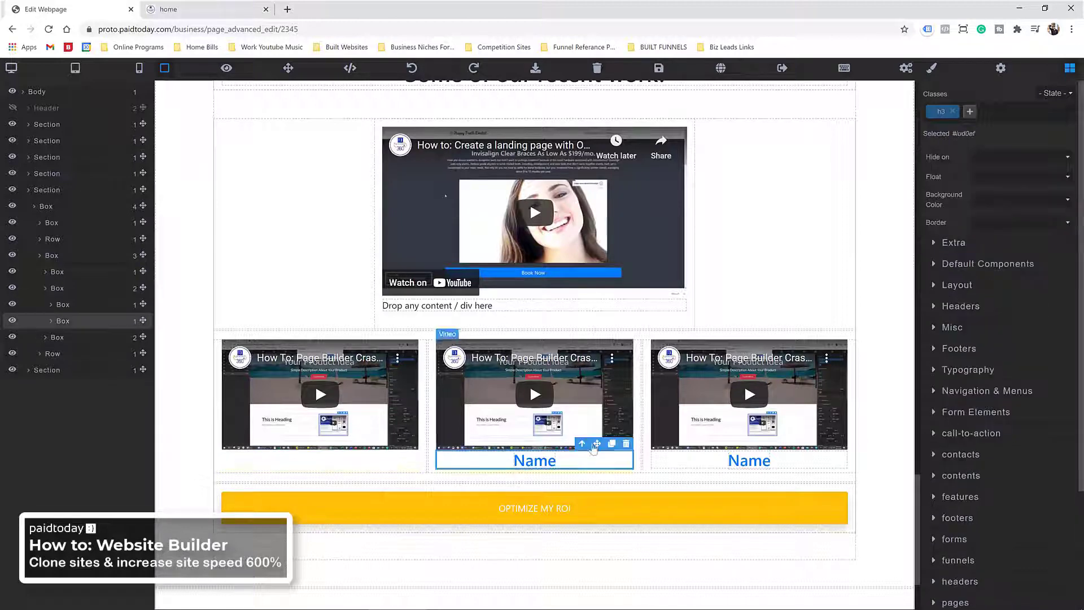
click(626, 443)
click(695, 462)
click(841, 444)
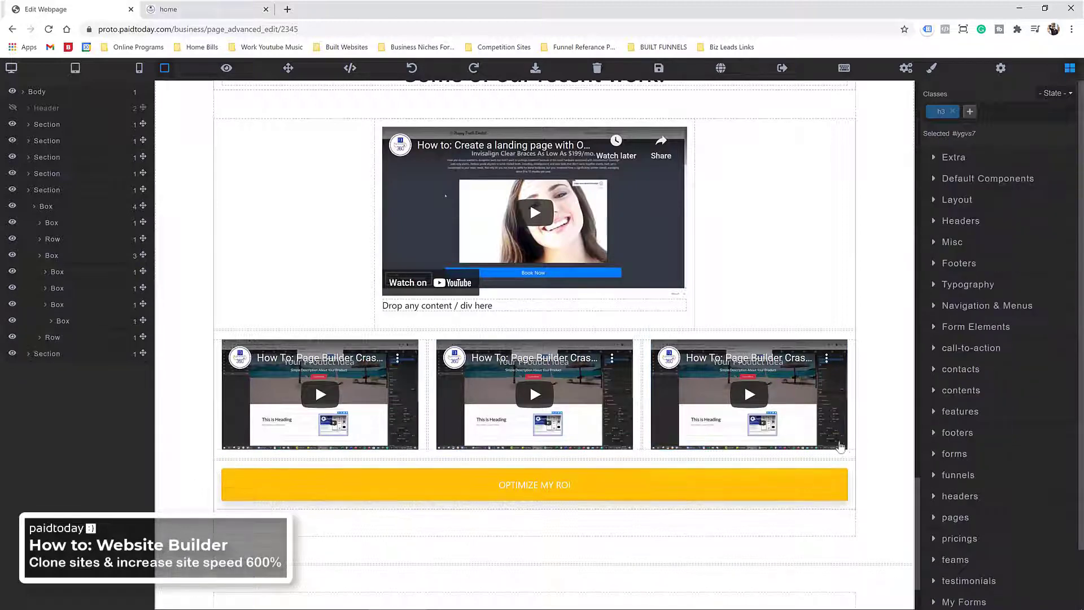
click(658, 69)
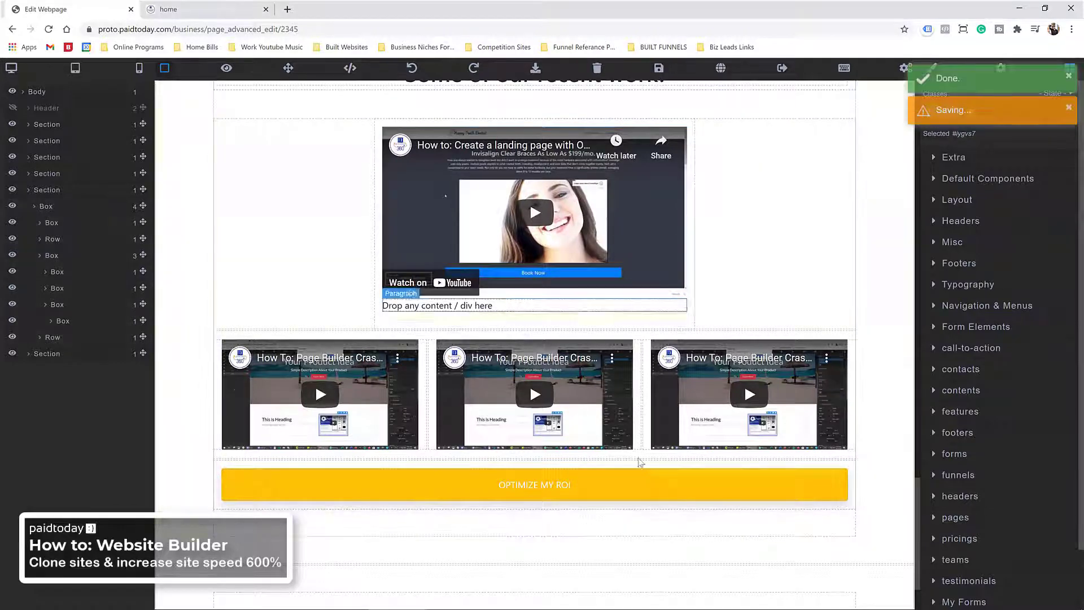
Step: Set the lower OPTIMIZE MY ROI button's Typography font size to 2 rem
click(553, 492)
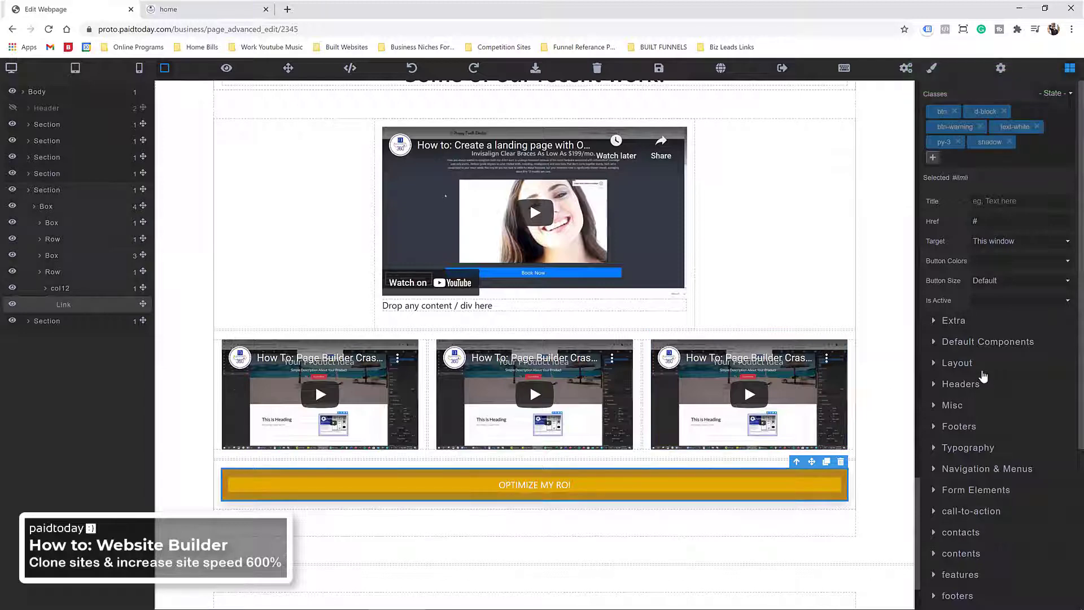
click(961, 447)
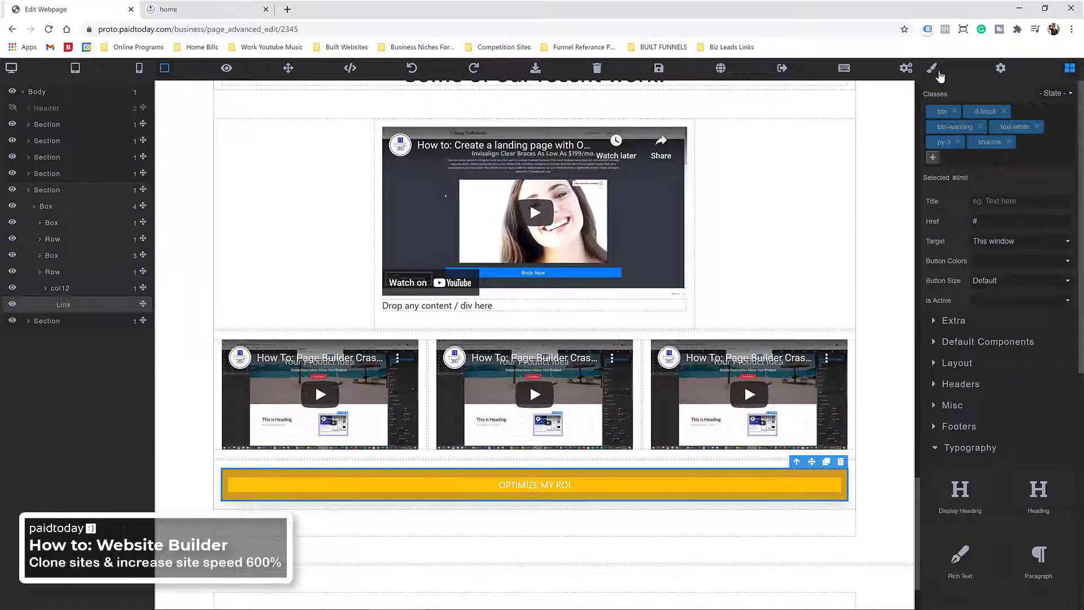
click(932, 68)
scroll(1011, 470, down, 1)
scroll(1054, 299, down, 8)
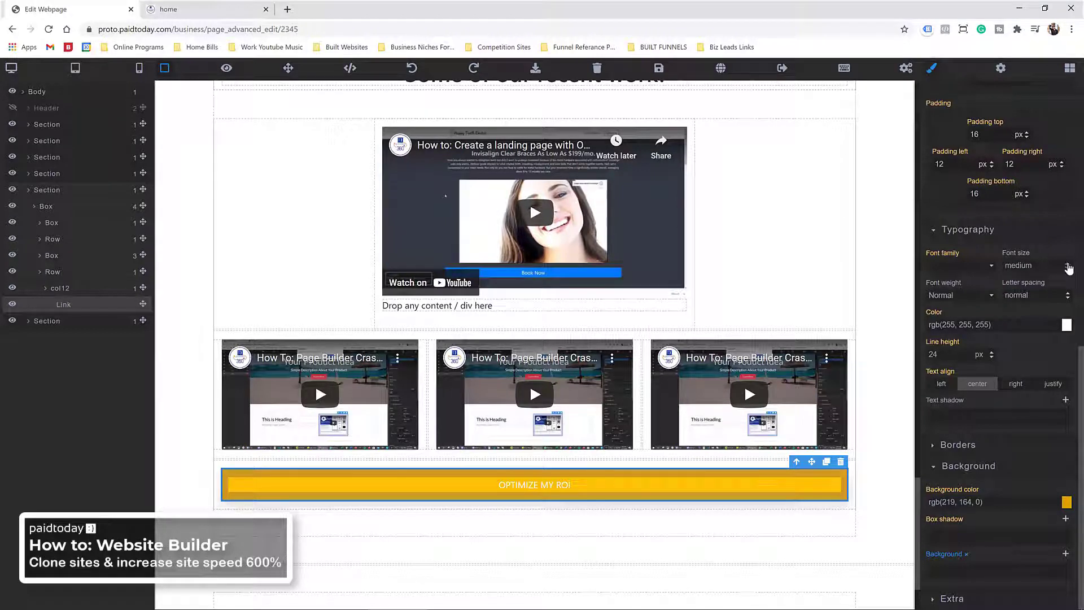
click(1067, 265)
click(1056, 276)
double_click(999, 269)
text(21)
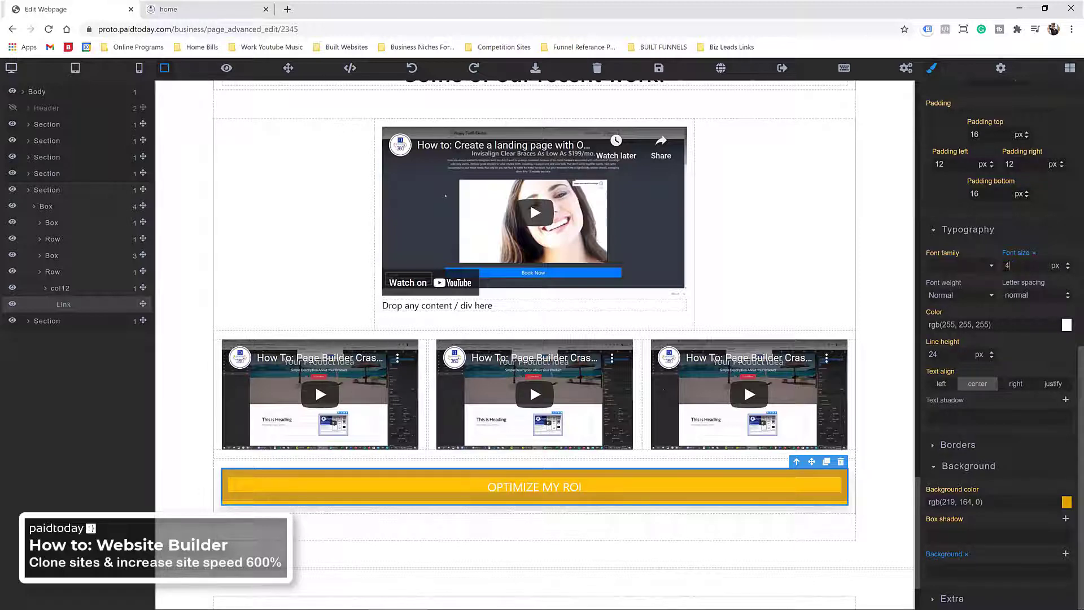
click(1065, 276)
click(1058, 296)
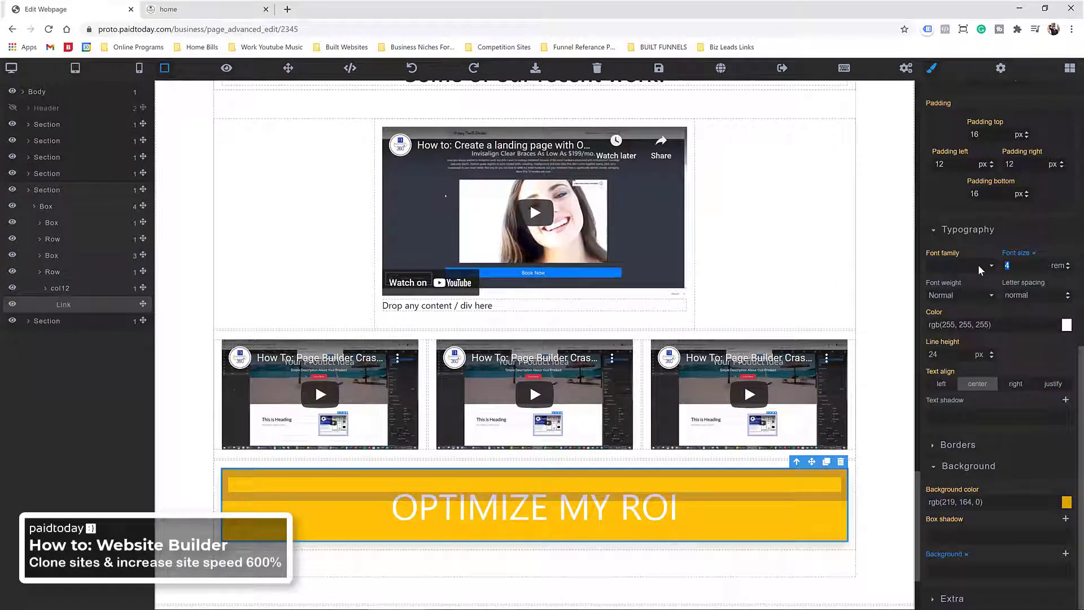
text(3)
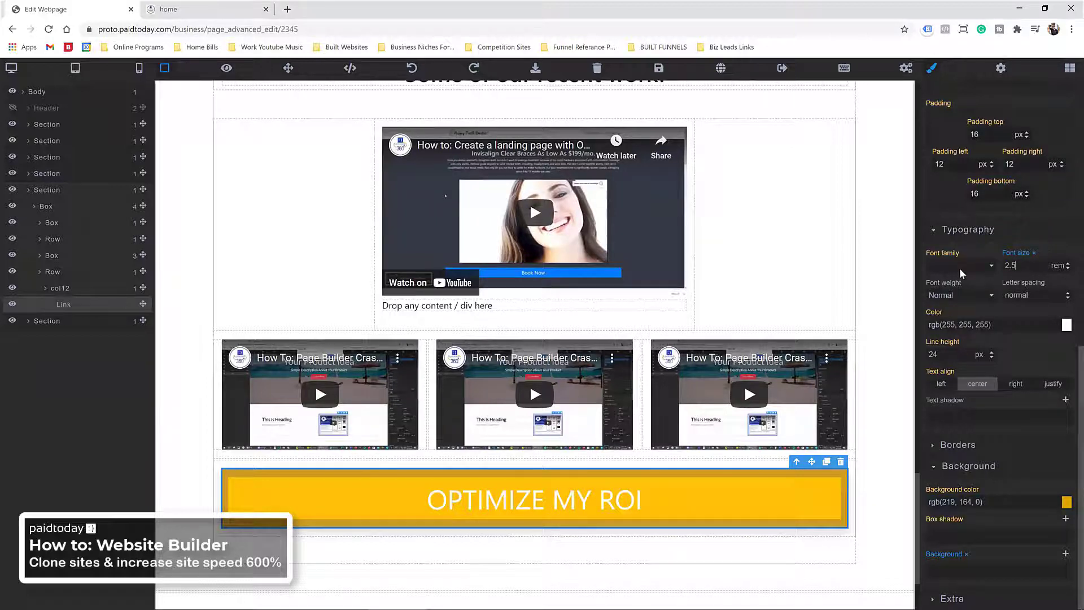
click(1054, 270)
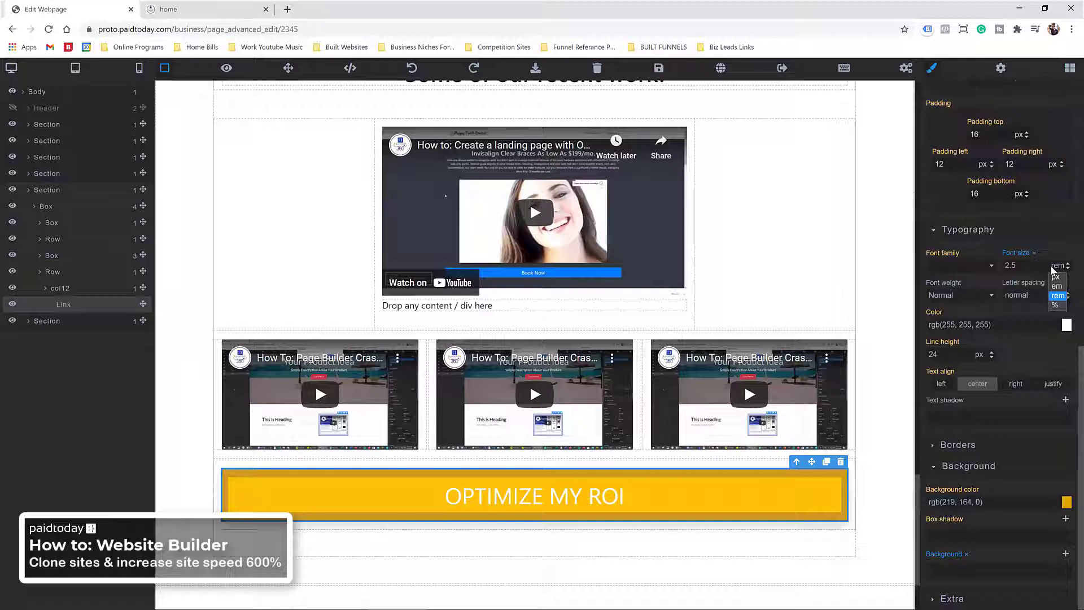
click(1035, 264)
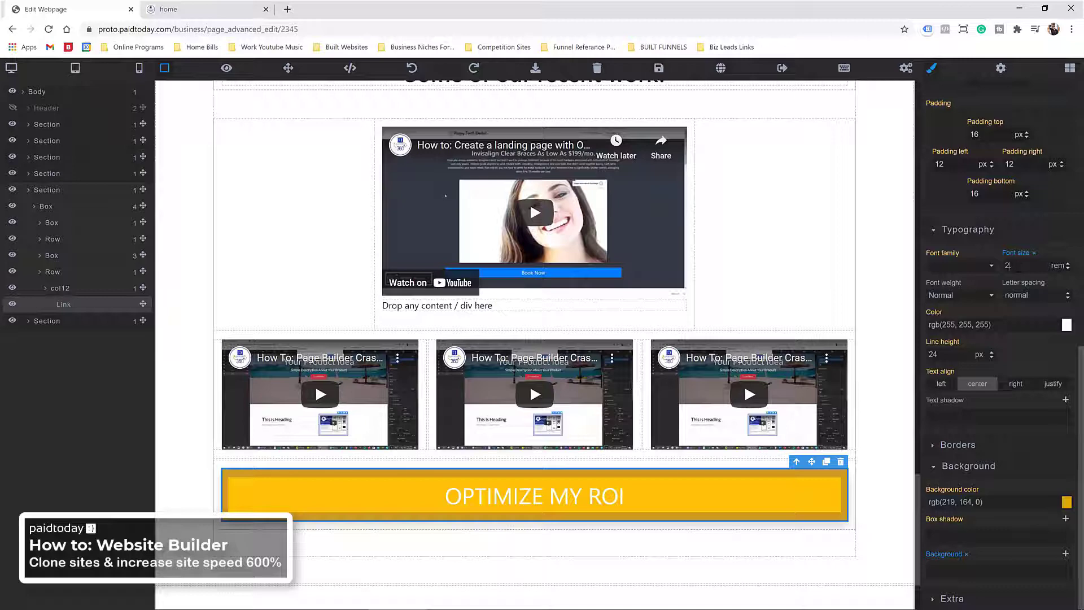
key(BackSpace)
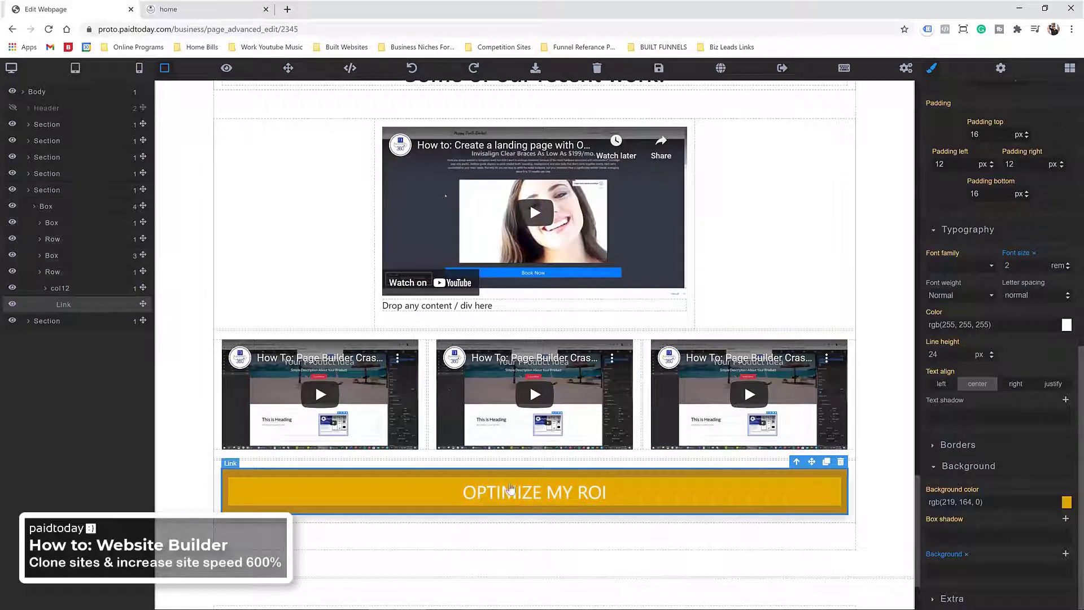
scroll(362, 399, up, 15)
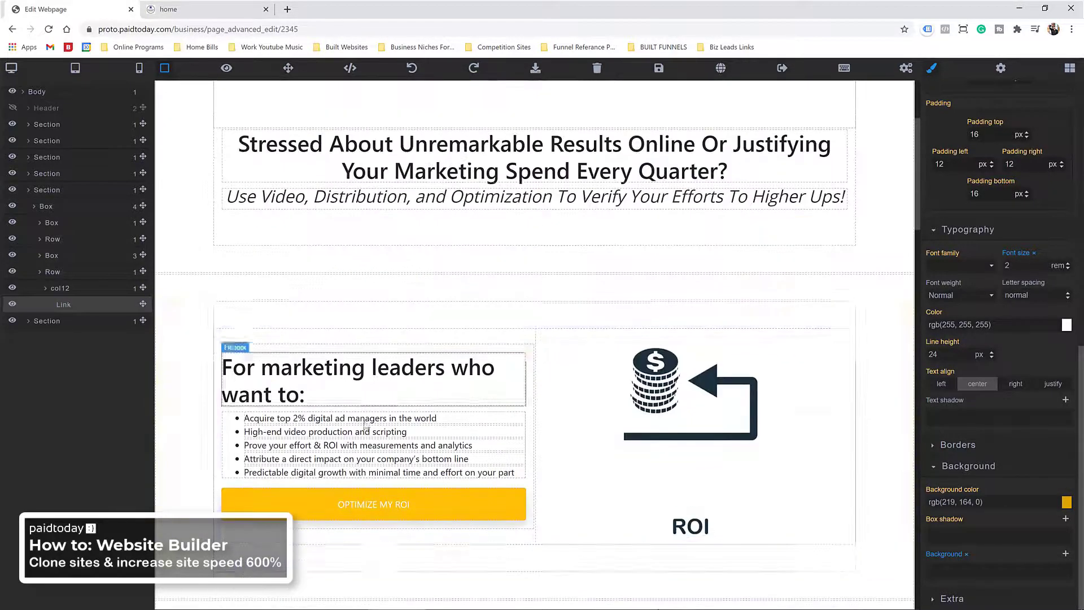
Step: Give the OPTIMIZE MY ROI button under the marketing leaders list a 2 rem font size
click(361, 503)
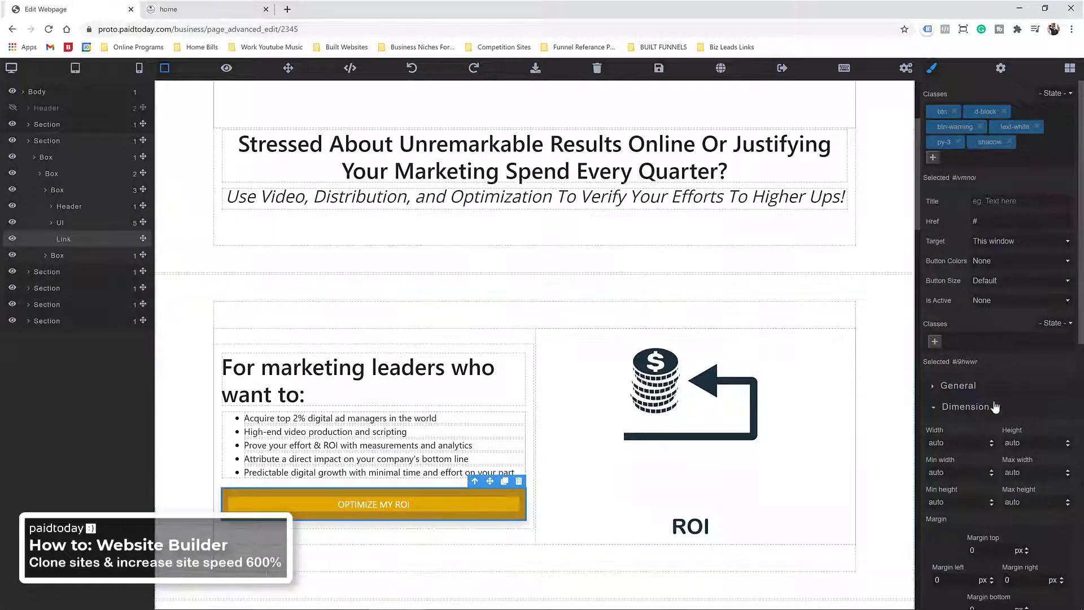
scroll(988, 322, down, 8)
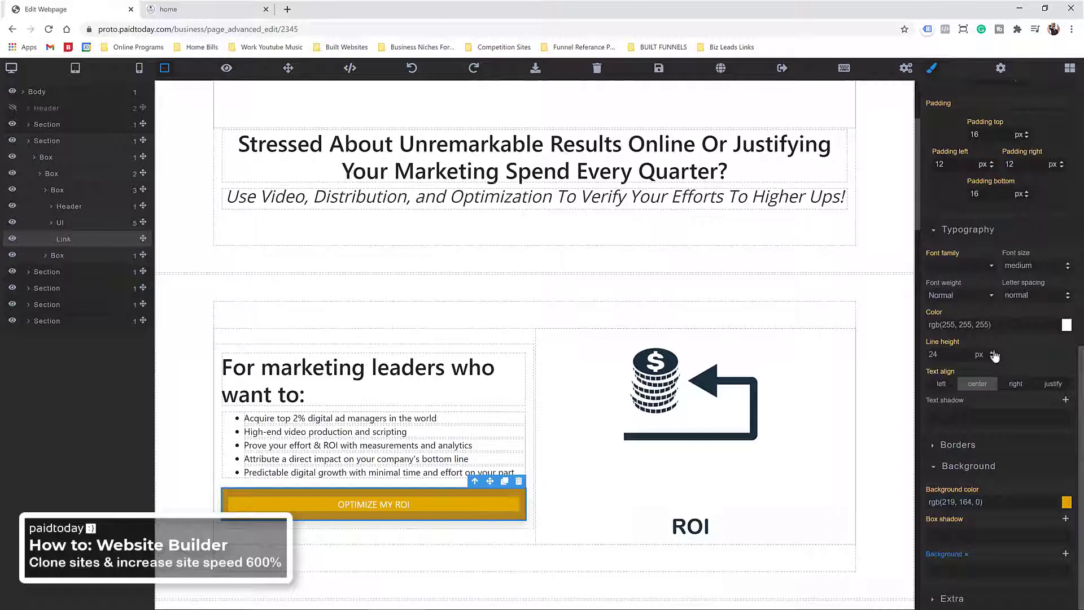
text(2)
click(1055, 265)
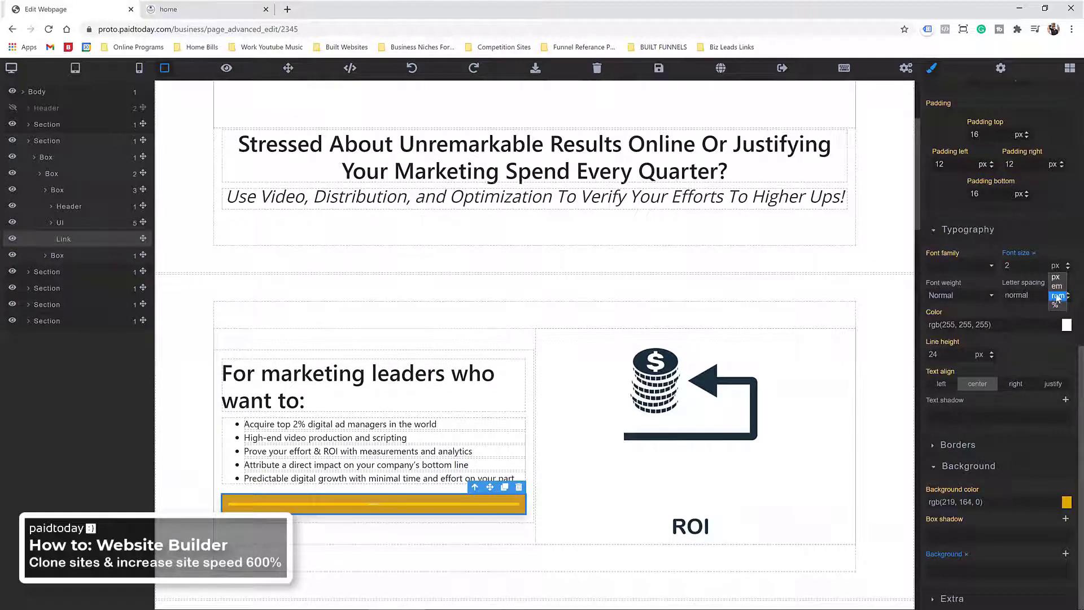
click(1058, 295)
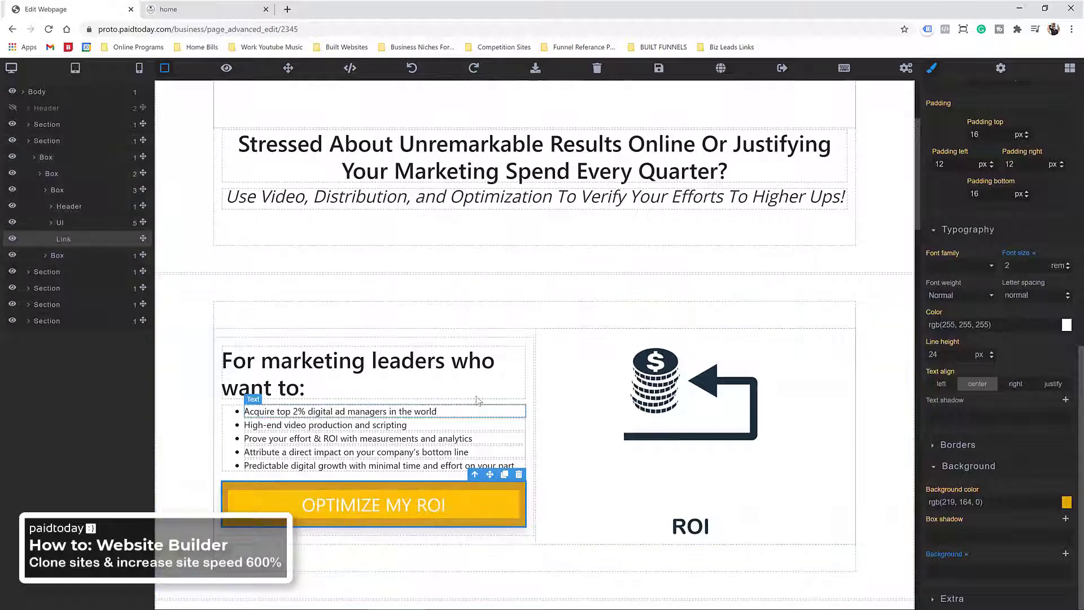
scroll(477, 400, up, 3)
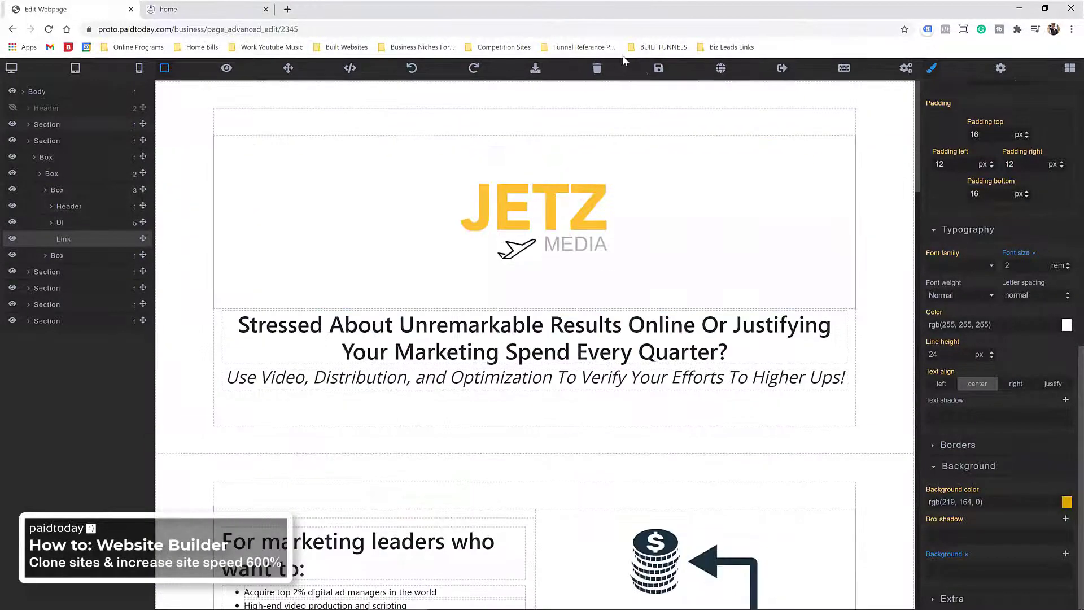
Step: Save the page and reload the live Jetz Media home page to see the changes
click(659, 67)
click(190, 9)
key(F5)
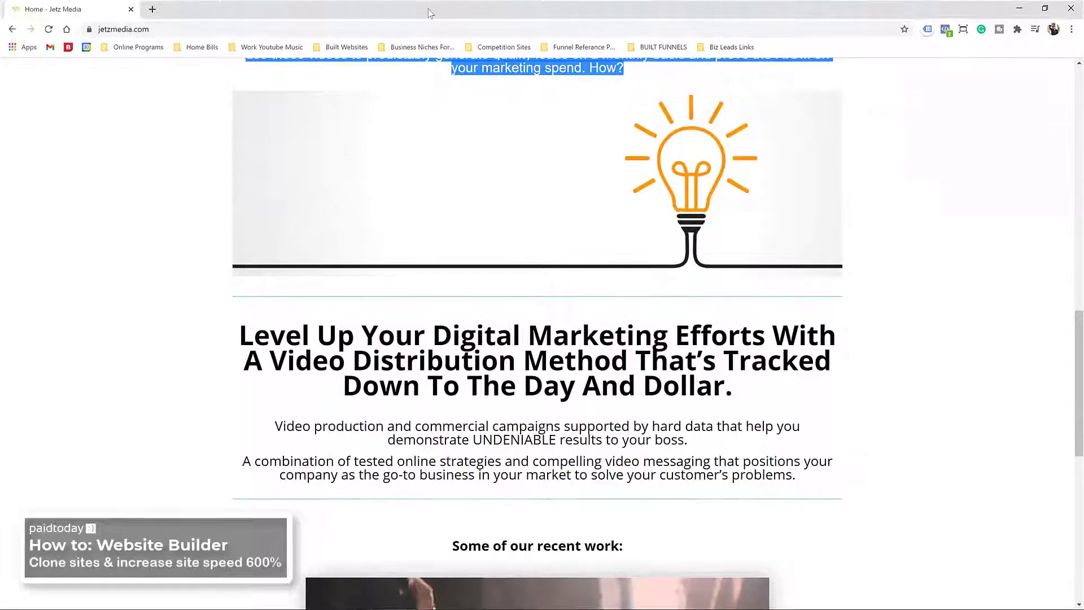
Step: Place the jetzmedia.com window on the left and the cloned page window on the right
double_click(431, 14)
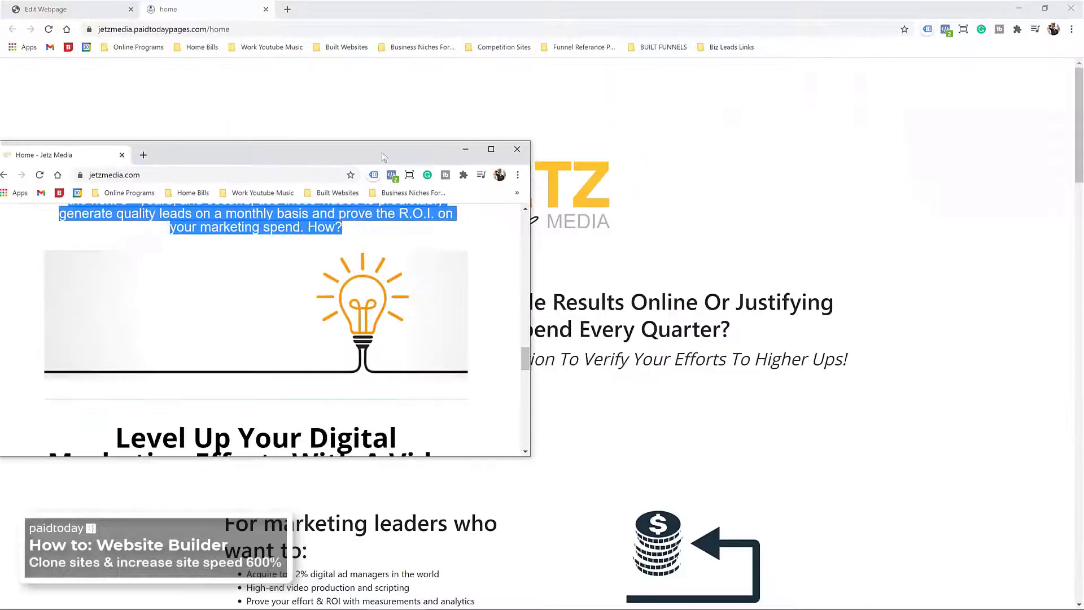
drag(371, 147, 321, 117)
click(505, 16)
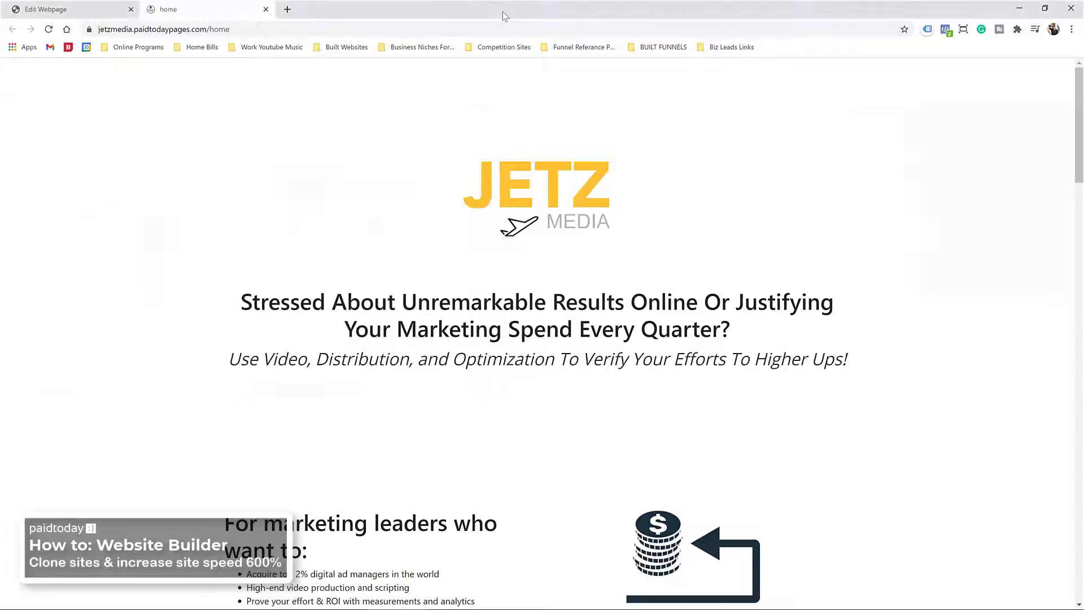
double_click(506, 12)
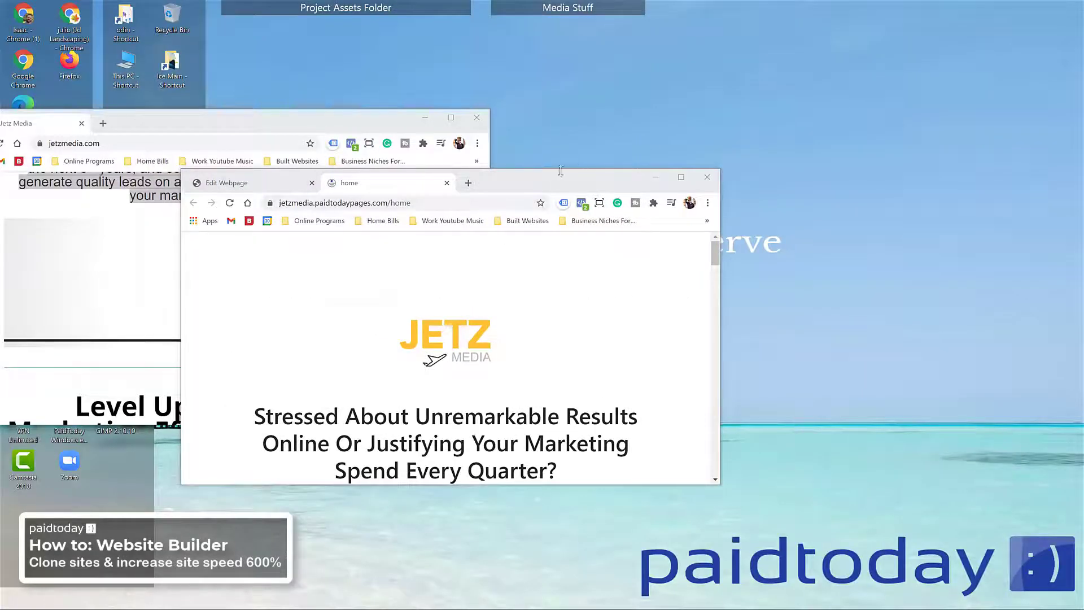
drag(552, 189, 879, 138)
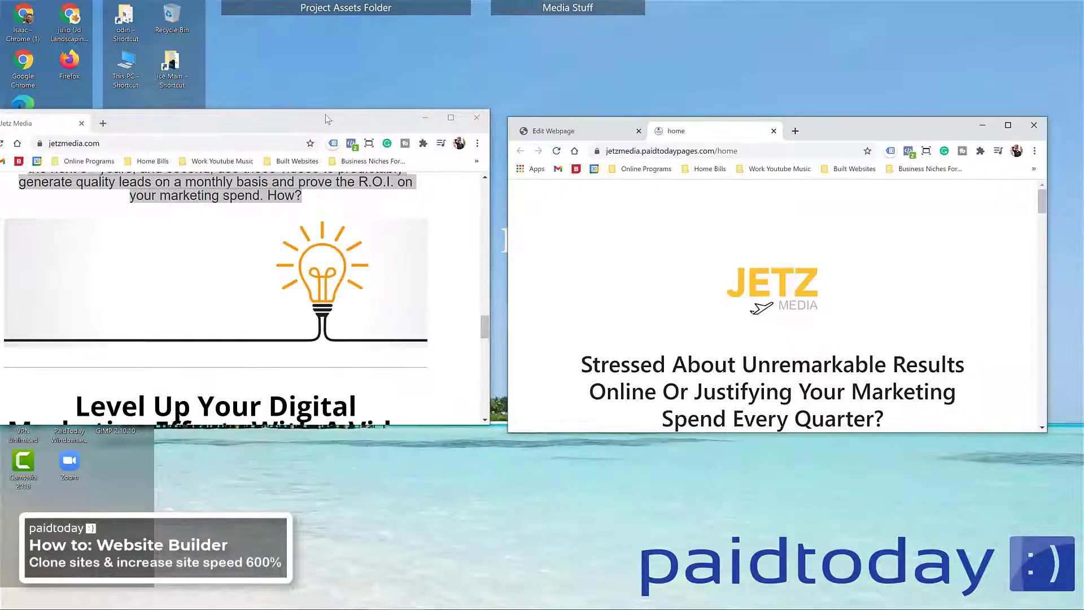
drag(325, 114, 378, 6)
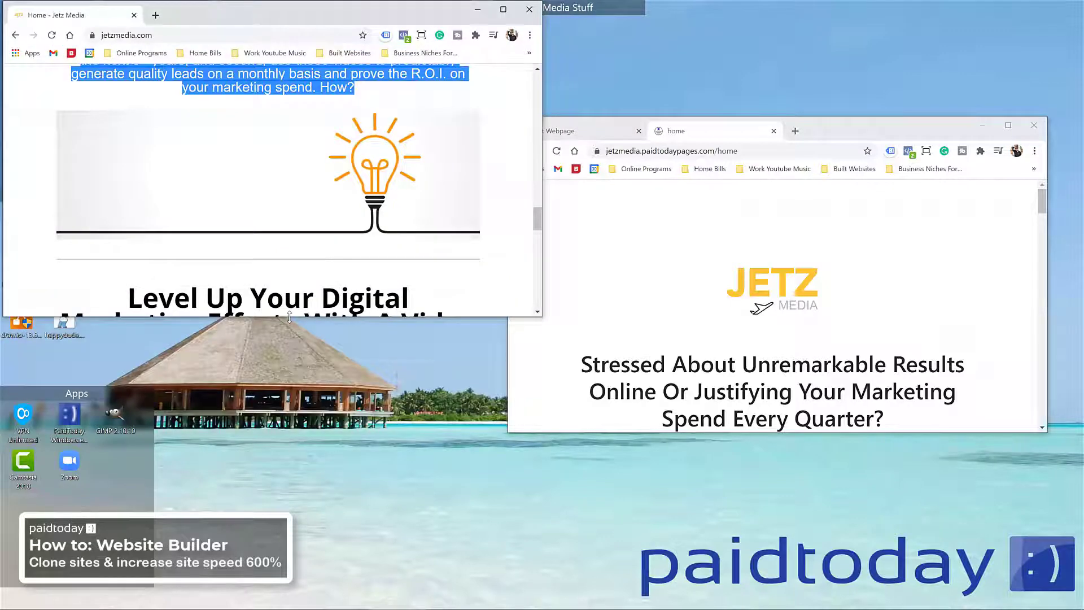
double_click(289, 317)
click(849, 125)
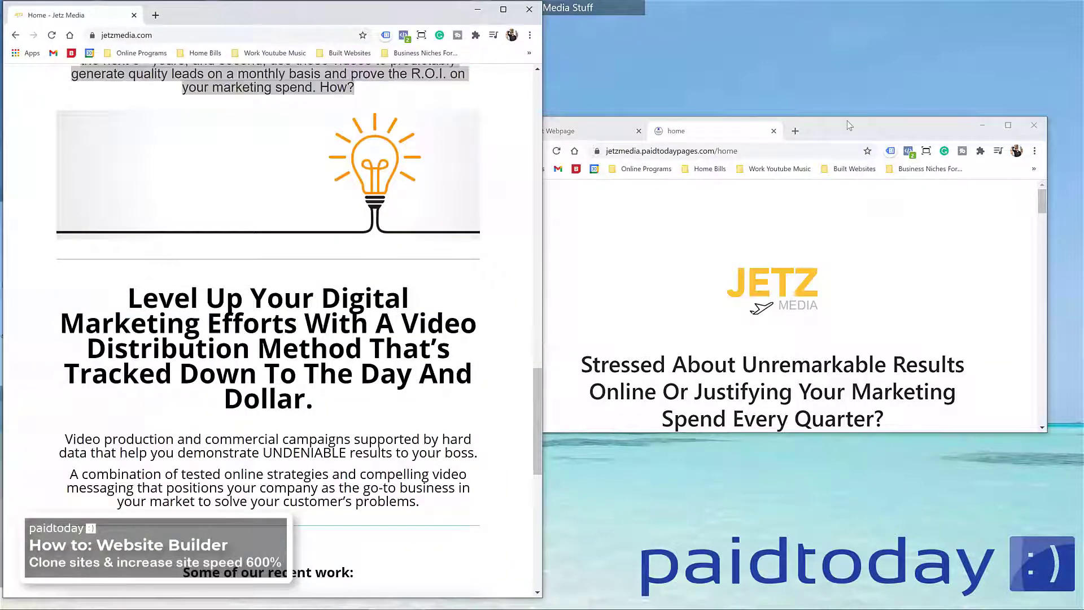
drag(847, 121, 885, 7)
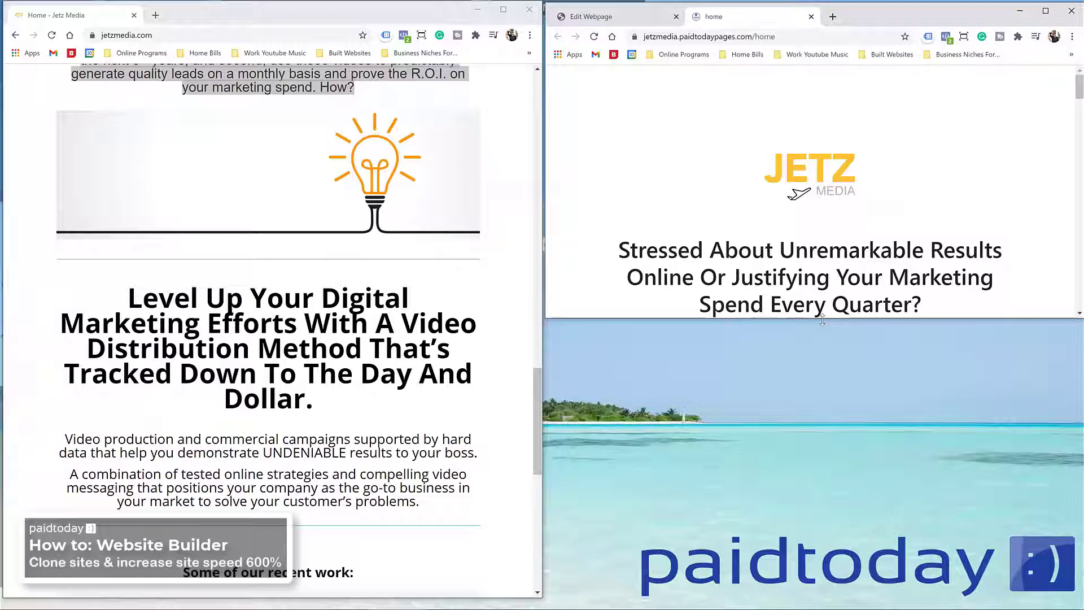
Step: Stretch the clone window to full height and scroll through both pages to compare them
double_click(823, 318)
scroll(252, 387, up, 15)
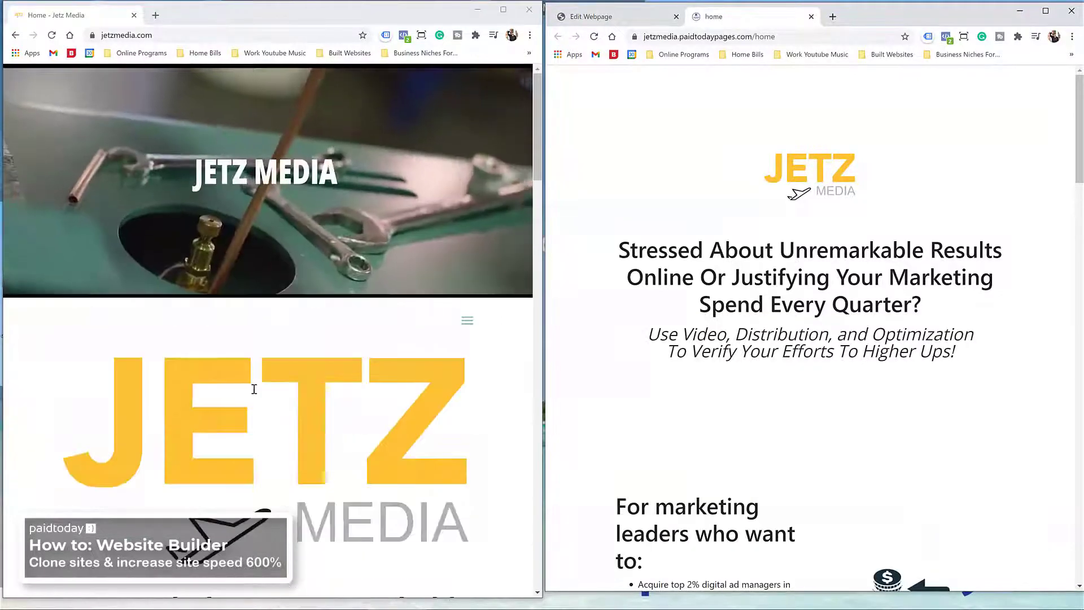
scroll(765, 378, down, 6)
scroll(604, 315, up, 2)
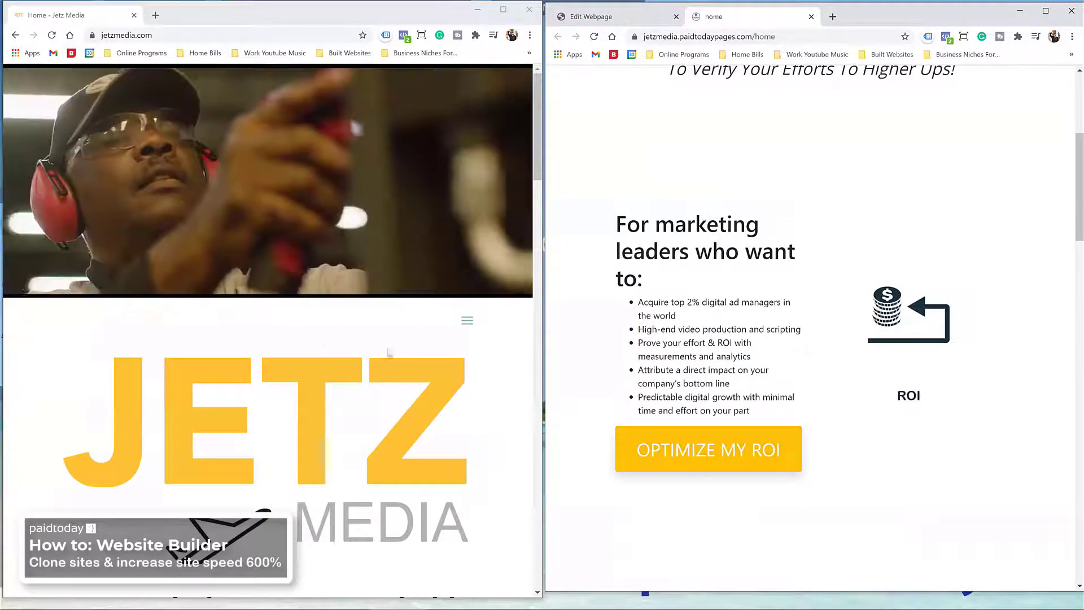
scroll(603, 315, down, 5)
scroll(426, 379, down, 3)
scroll(764, 305, up, 10)
scroll(345, 295, down, 2)
scroll(355, 285, down, 4)
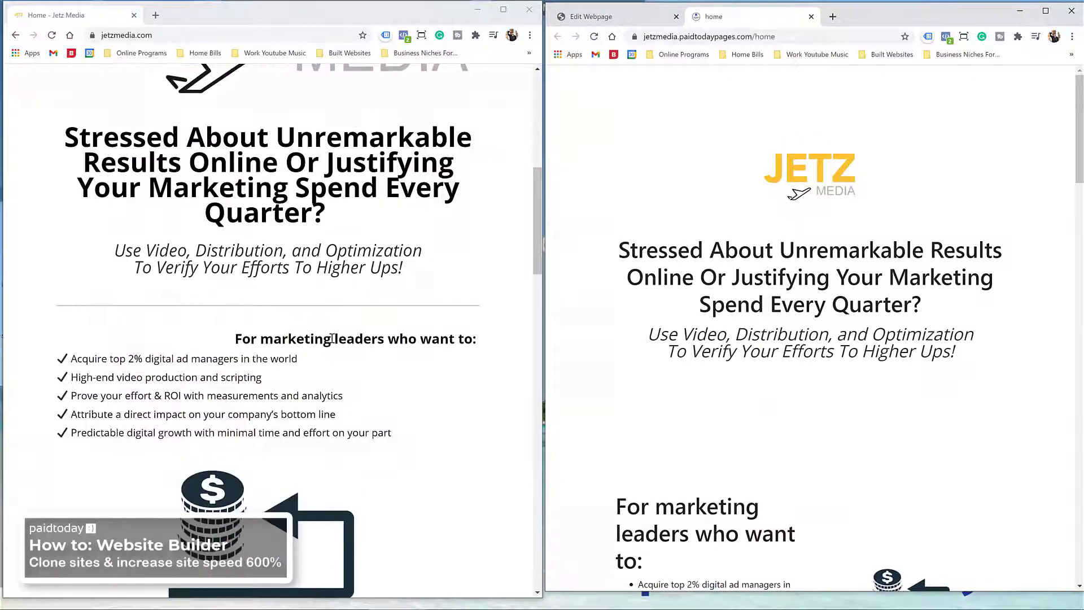
scroll(321, 338, down, 2)
scroll(649, 395, down, 2)
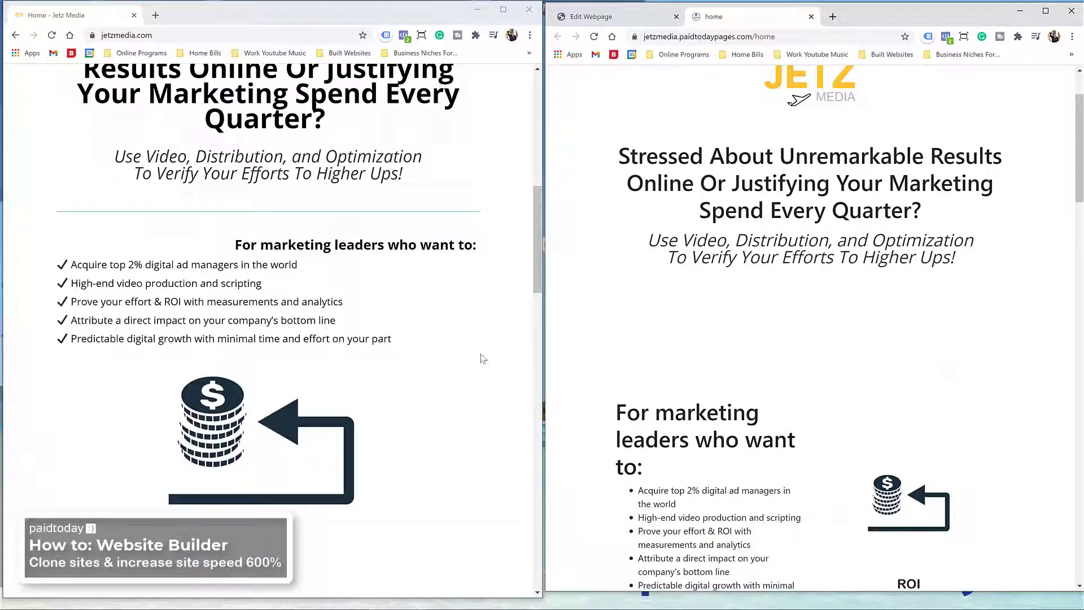
scroll(333, 287, down, 2)
scroll(765, 277, down, 4)
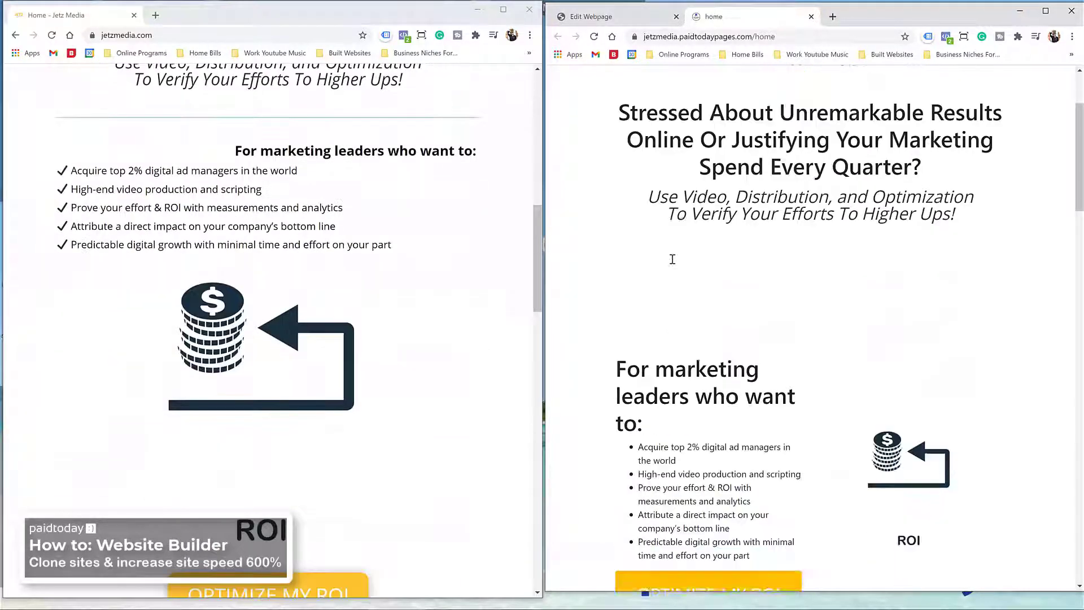
scroll(841, 259, down, 2)
scroll(658, 235, down, 2)
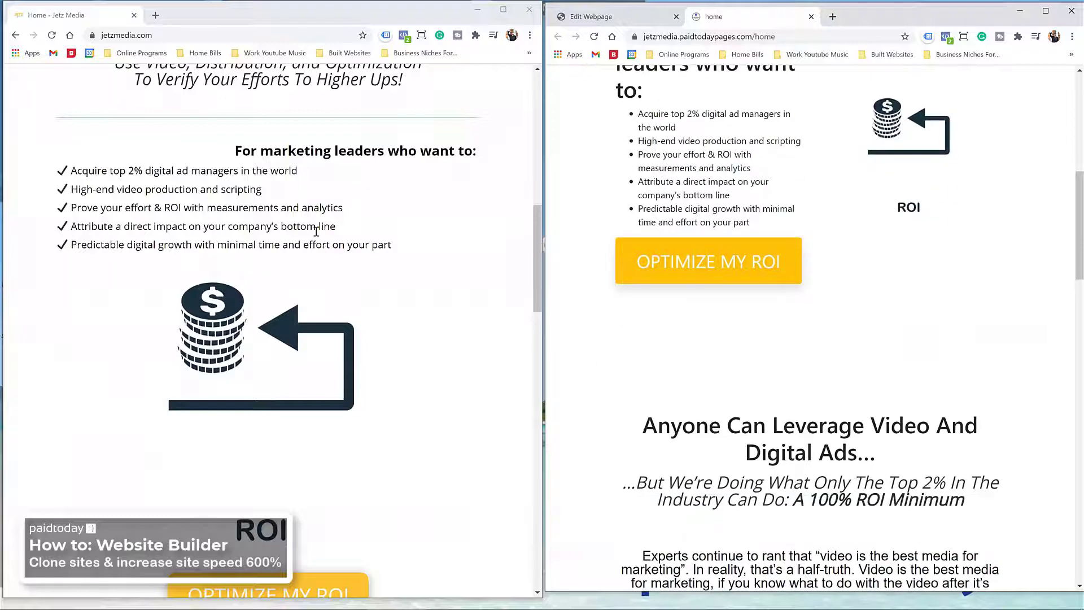
scroll(362, 249, down, 2)
scroll(349, 254, down, 2)
scroll(349, 254, down, 5)
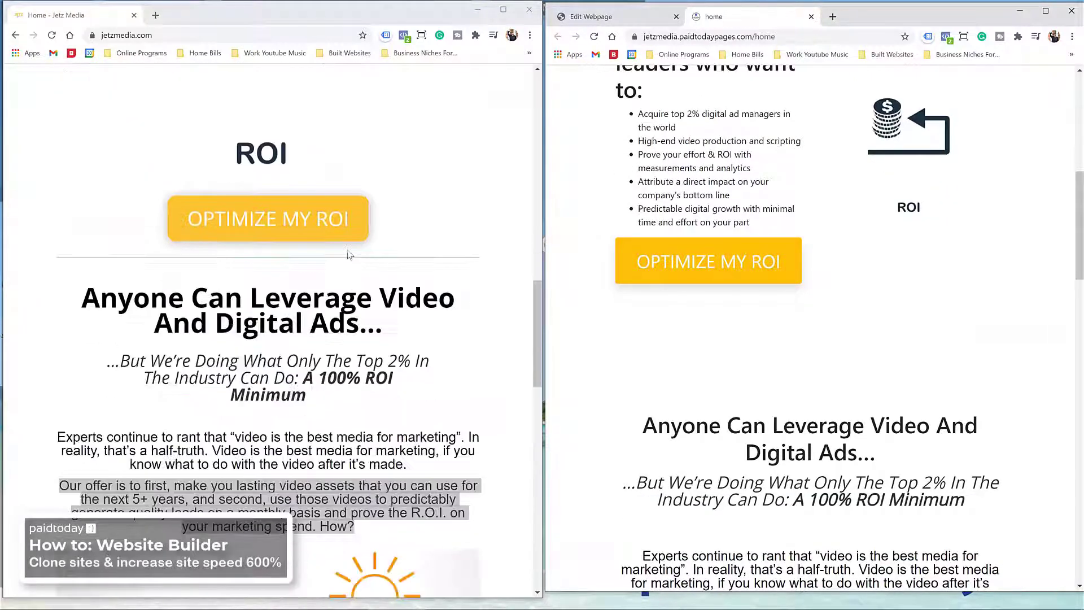
scroll(734, 324, down, 3)
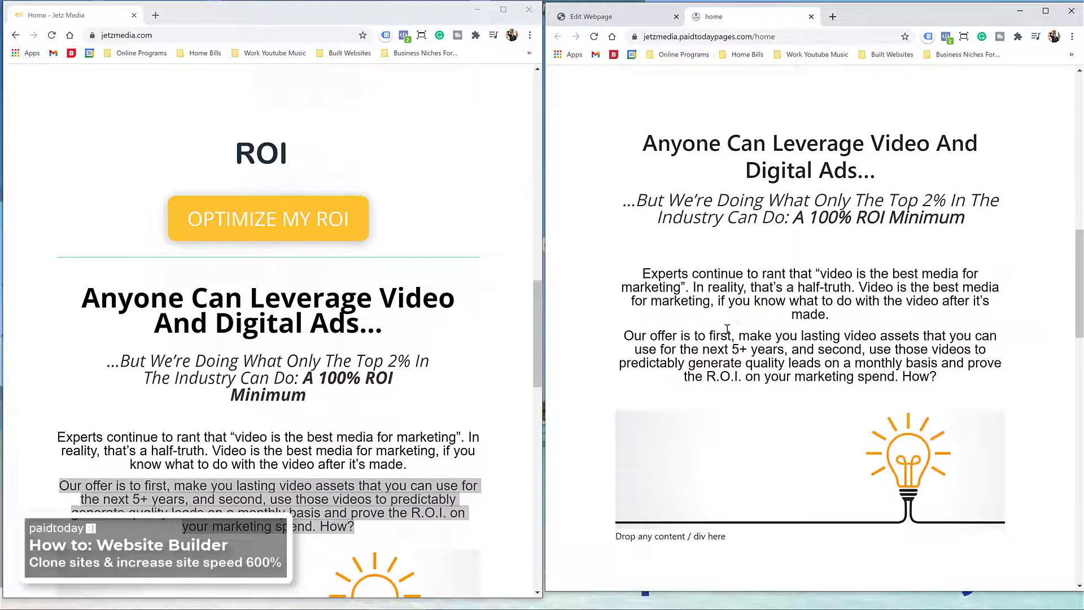
scroll(487, 286, down, 5)
scroll(487, 285, up, 3)
scroll(462, 293, down, 10)
scroll(768, 279, down, 8)
scroll(768, 278, down, 4)
scroll(385, 327, down, 3)
scroll(676, 293, down, 6)
scroll(315, 241, down, 2)
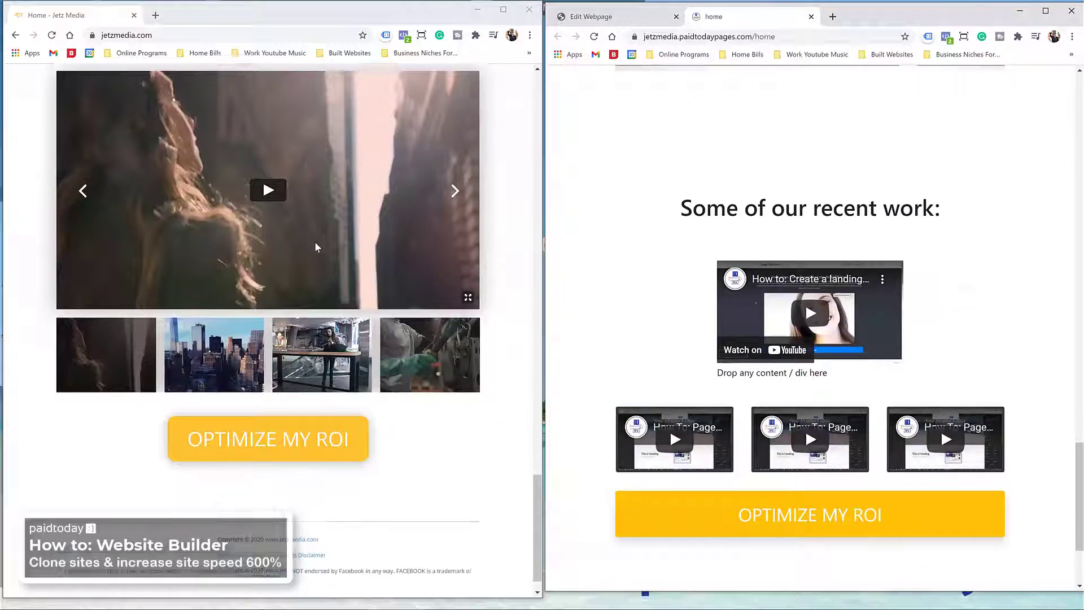
scroll(643, 272, down, 3)
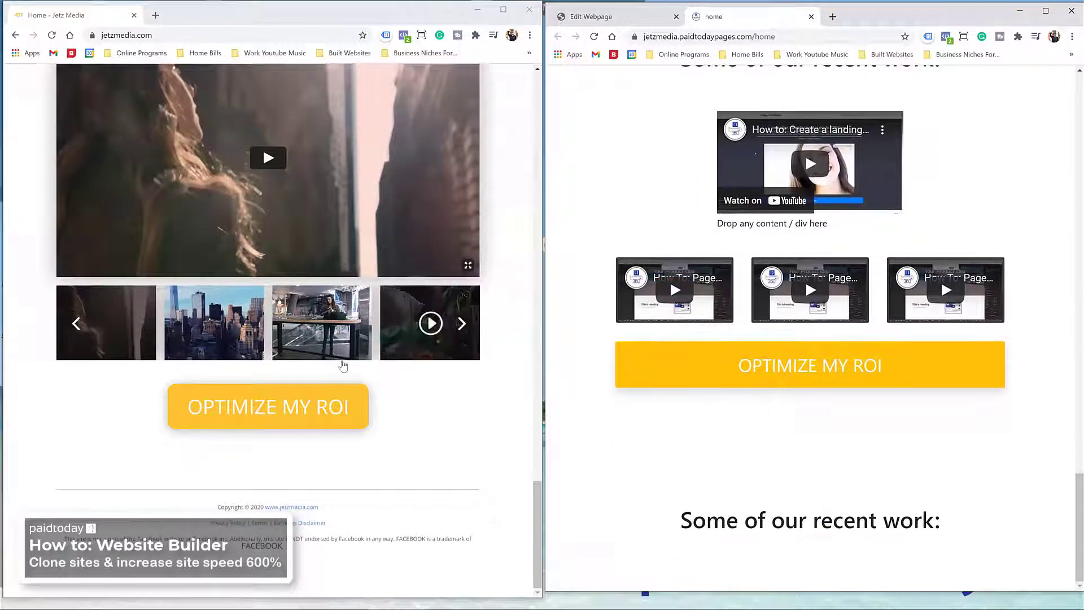
Step: Return the right-hand window to the clone's Edit Webpage editor
scroll(342, 365, up, 3)
scroll(751, 465, up, 3)
scroll(789, 527, down, 3)
scroll(455, 516, up, 6)
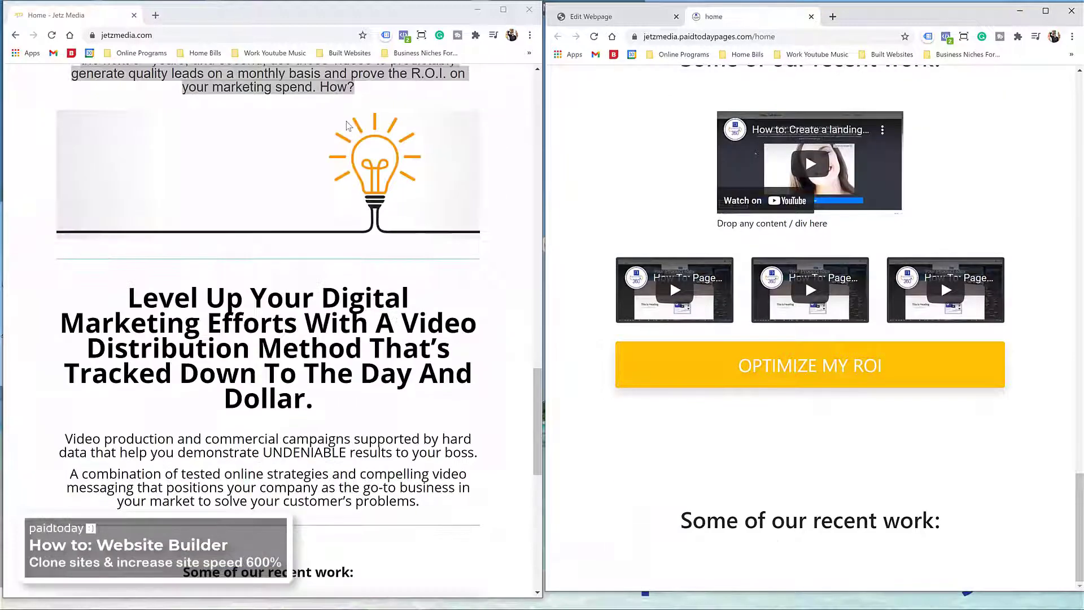
click(627, 21)
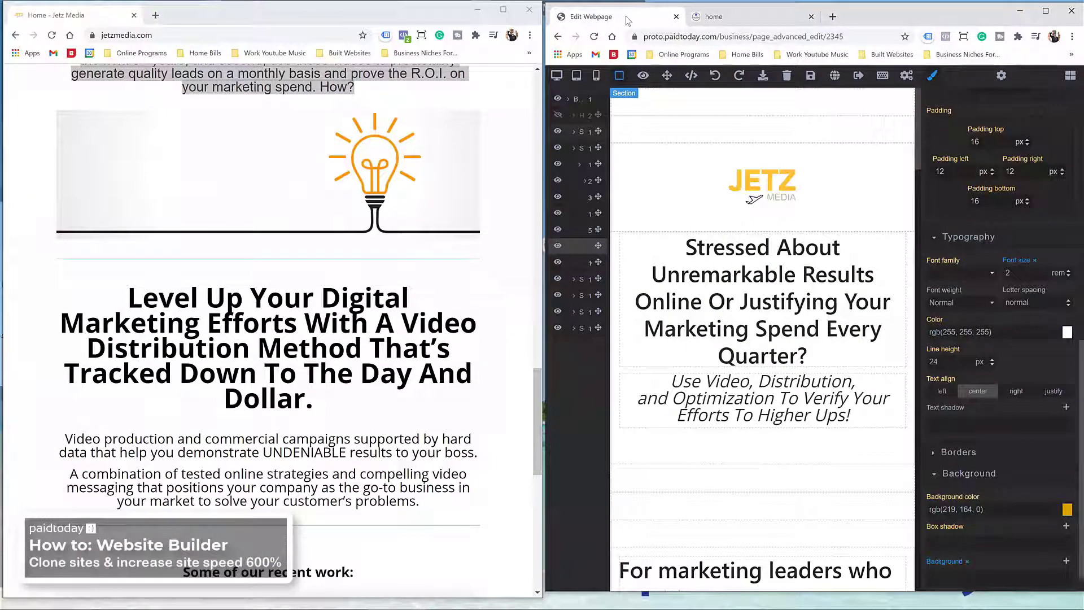
Step: Maximize the editor, delete the extra bottom 'Some of our recent work' section, and save
double_click(882, 15)
scroll(604, 289, down, 15)
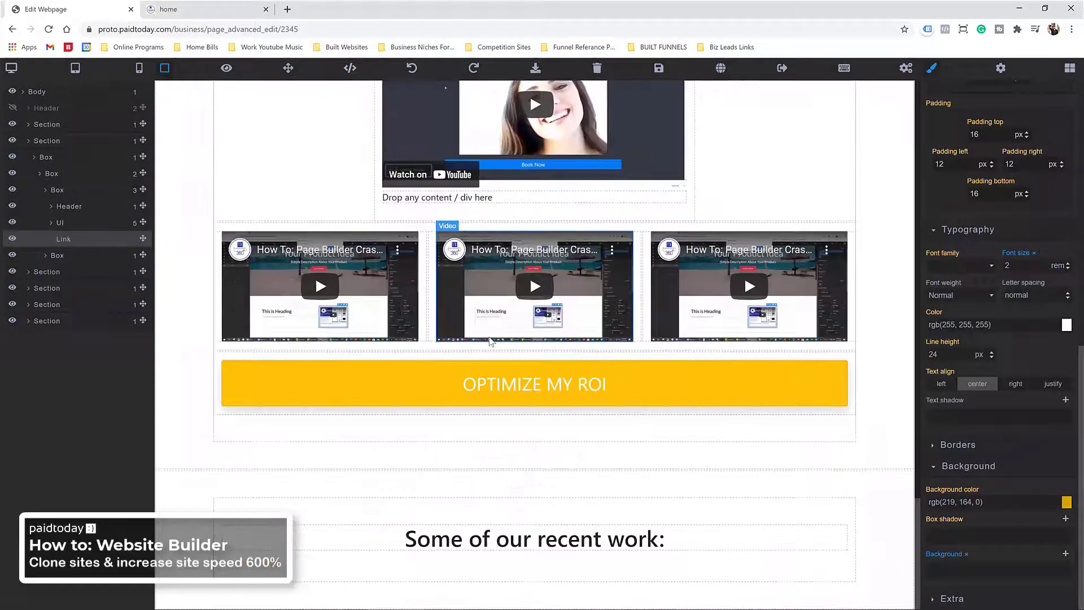
click(425, 492)
click(907, 463)
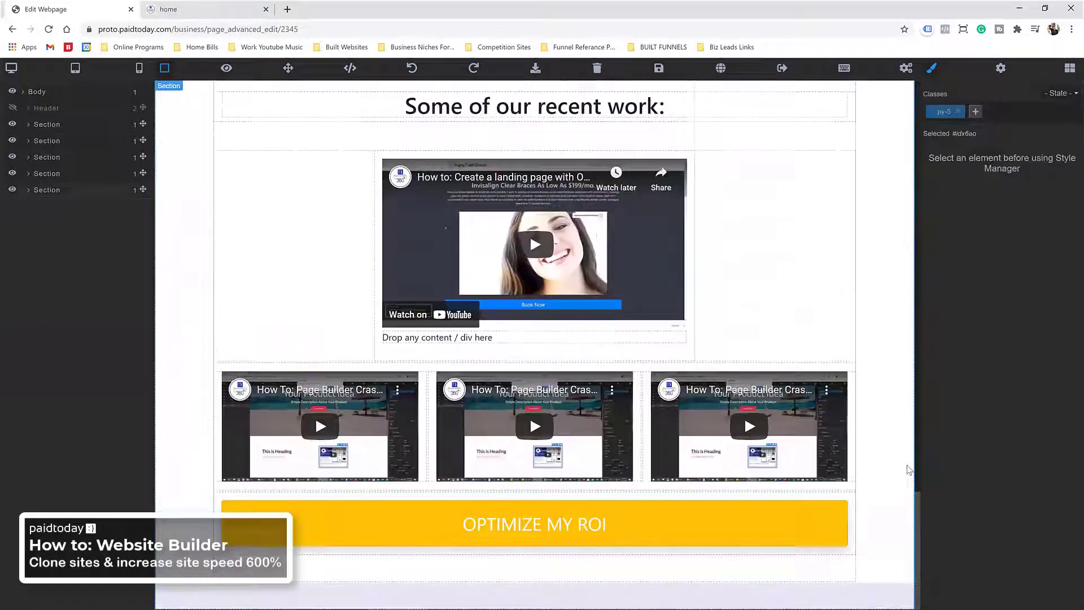
scroll(685, 412, up, 10)
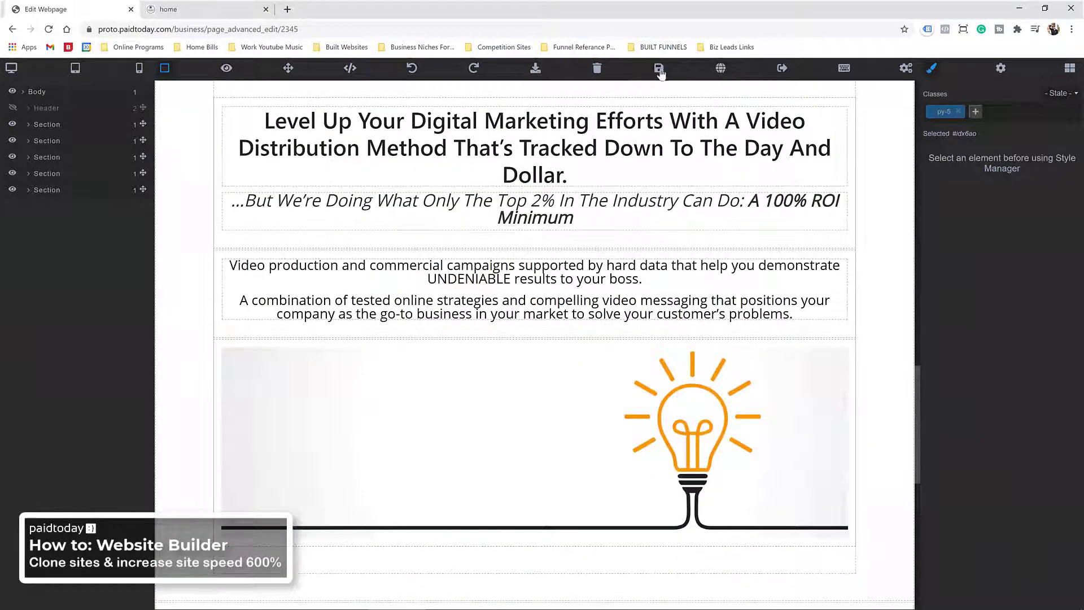
click(658, 68)
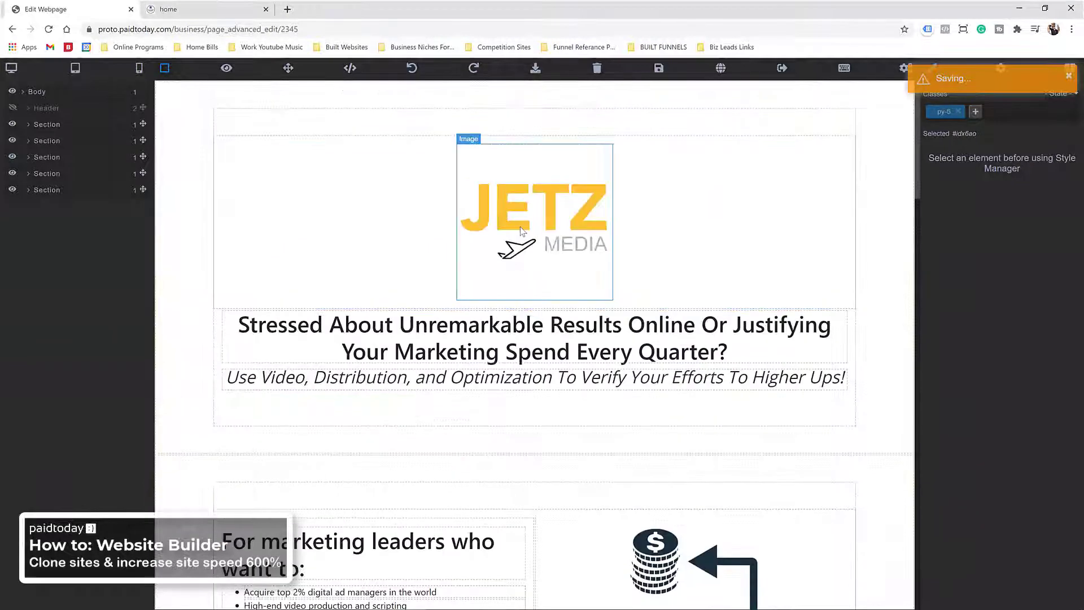
click(521, 231)
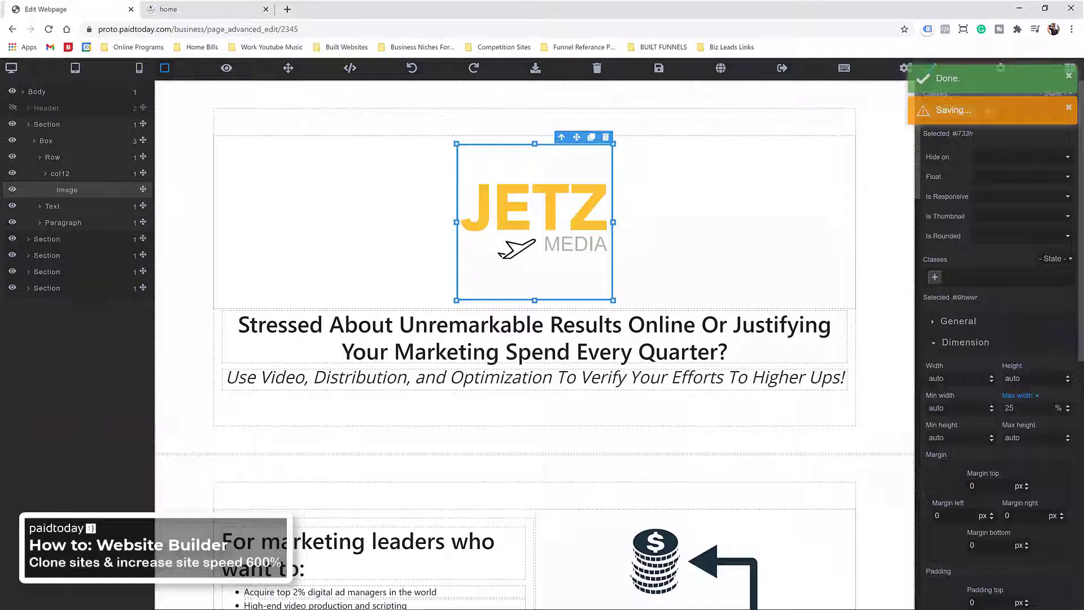
Step: Try the JETZ logo's max width at 50%, settle back on 25%, and preview the tablet layout
drag(1026, 407, 998, 411)
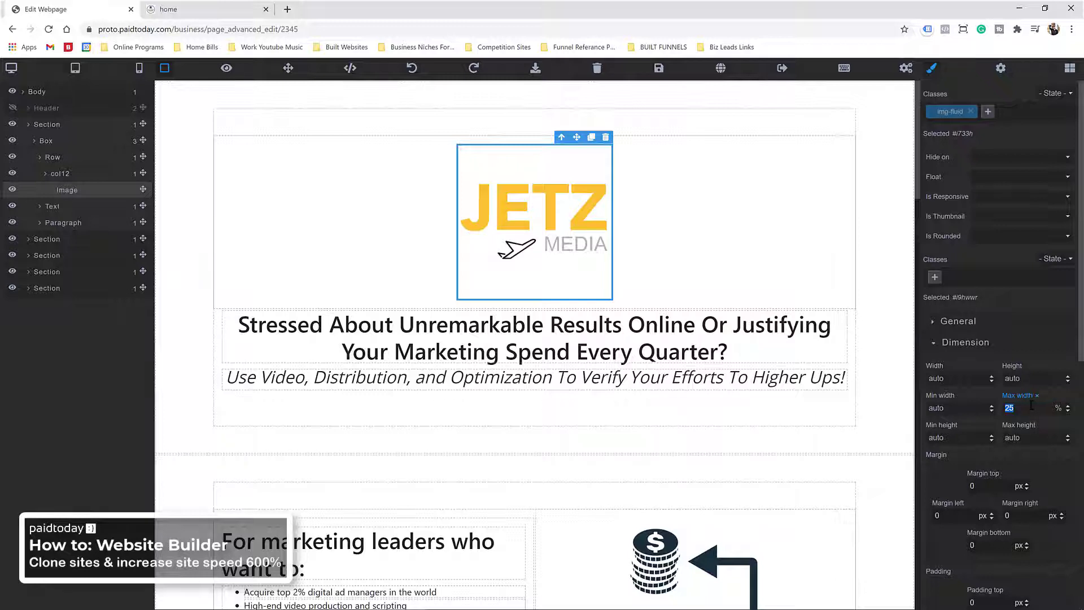
drag(1012, 407, 1002, 408)
click(569, 217)
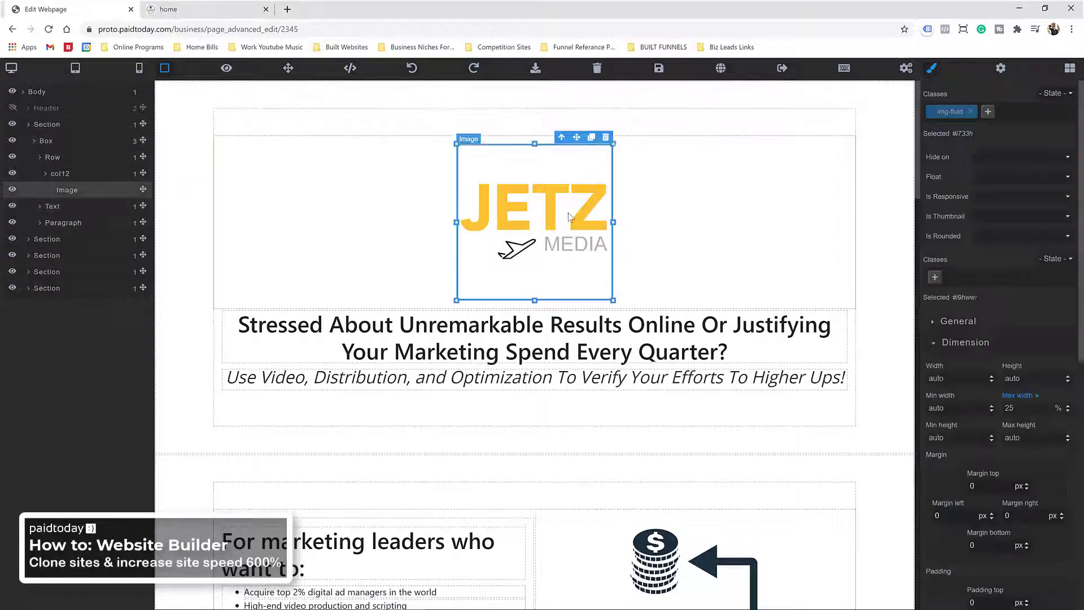
click(17, 69)
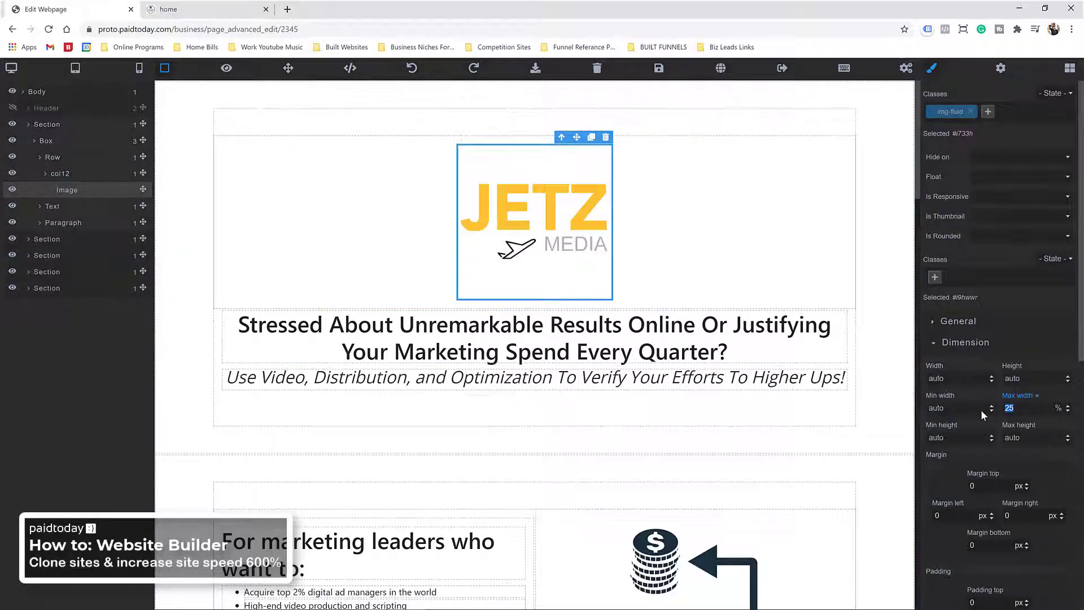
text(50)
key(Return)
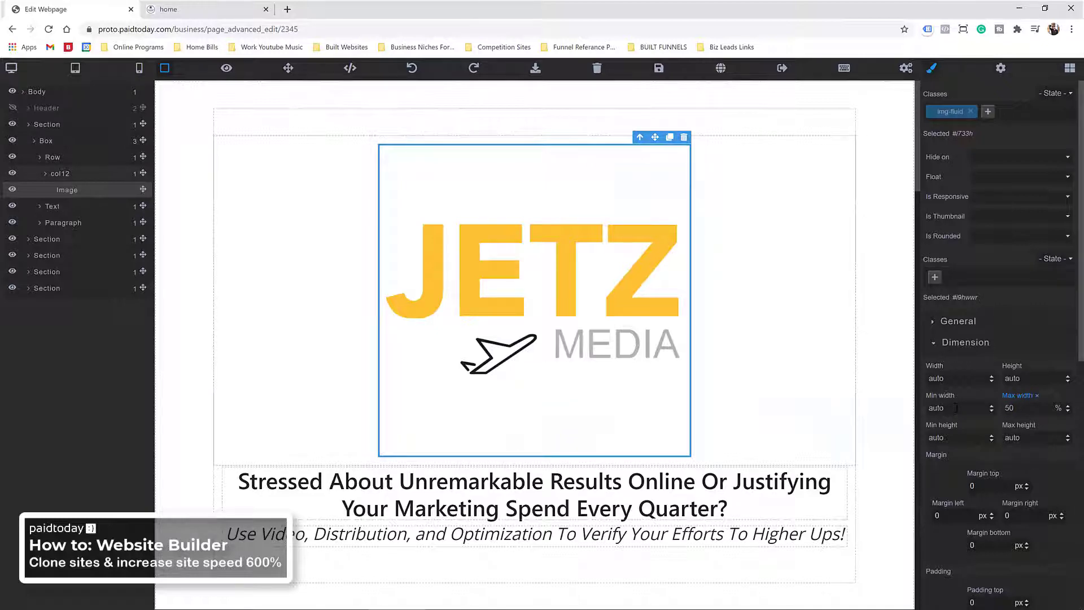
text(5)
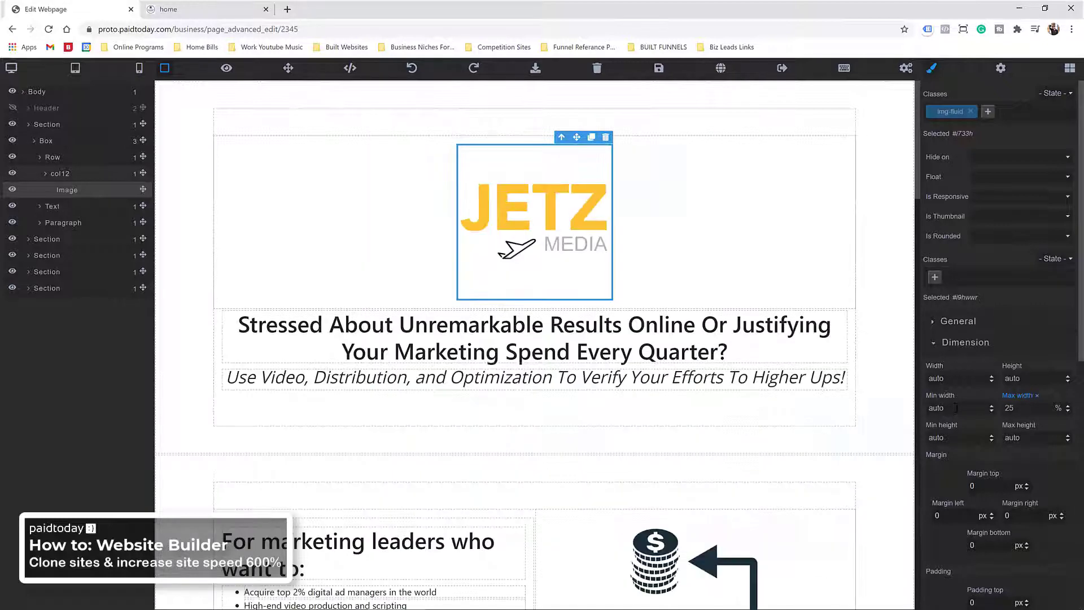
click(75, 68)
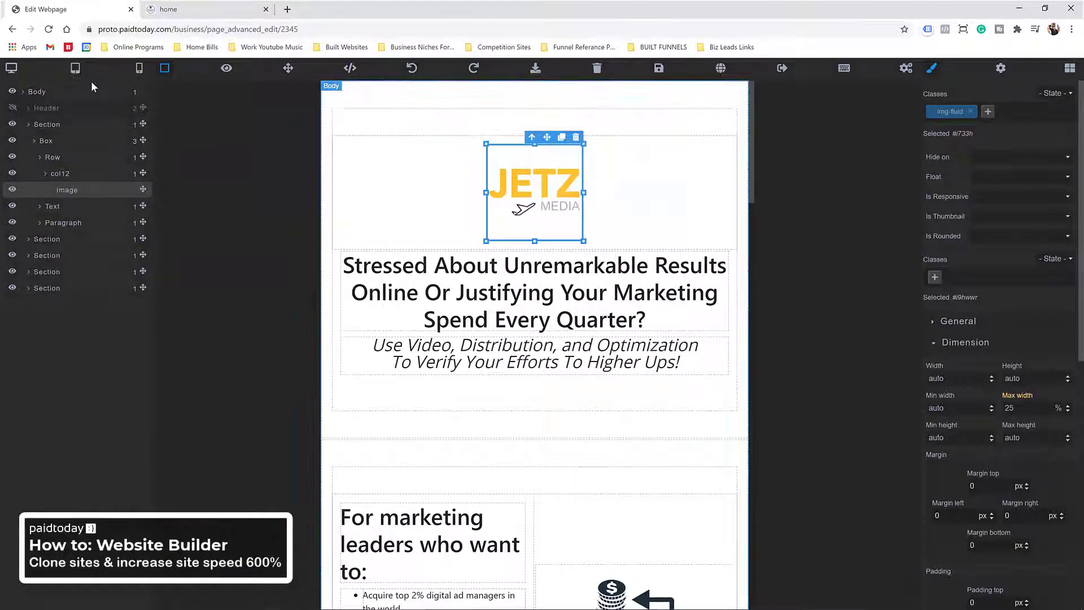
Step: Set the logo's tablet max width to 50%, then check the phone and desktop previews
drag(1025, 408, 966, 410)
text(50)
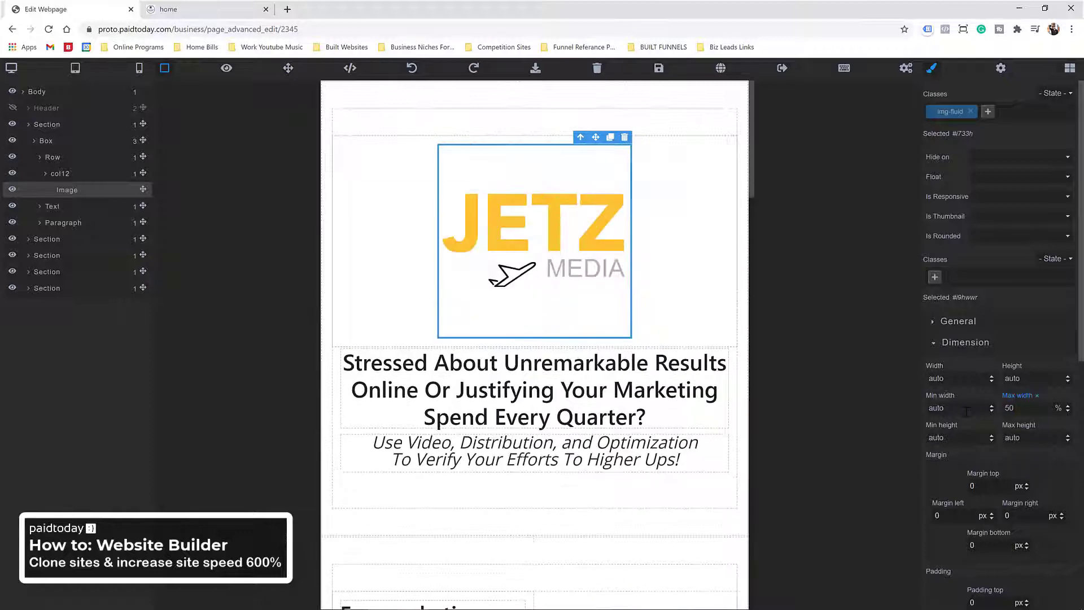
click(139, 70)
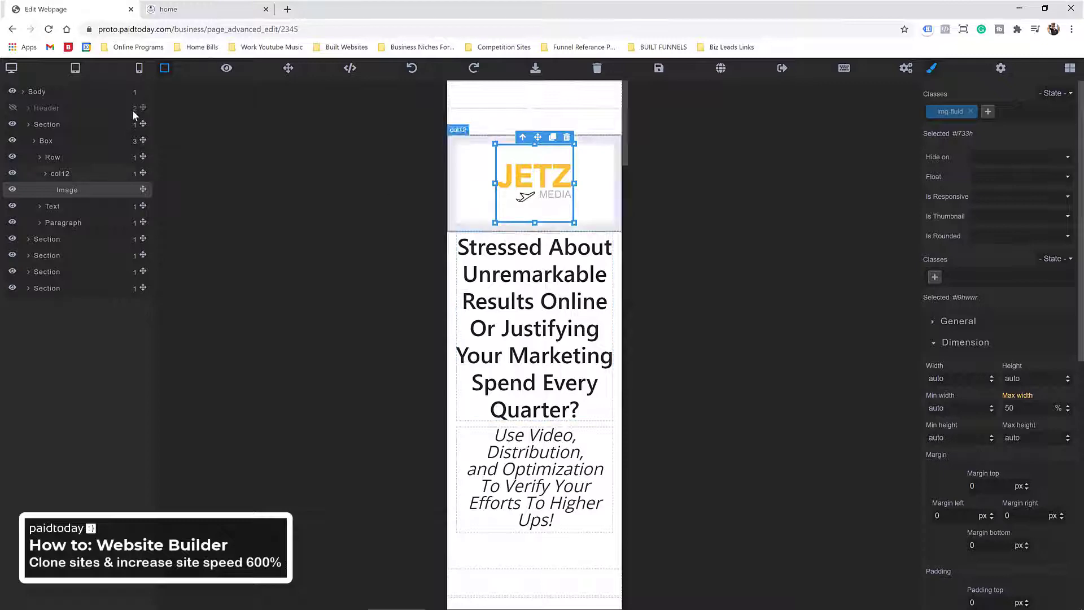
click(12, 69)
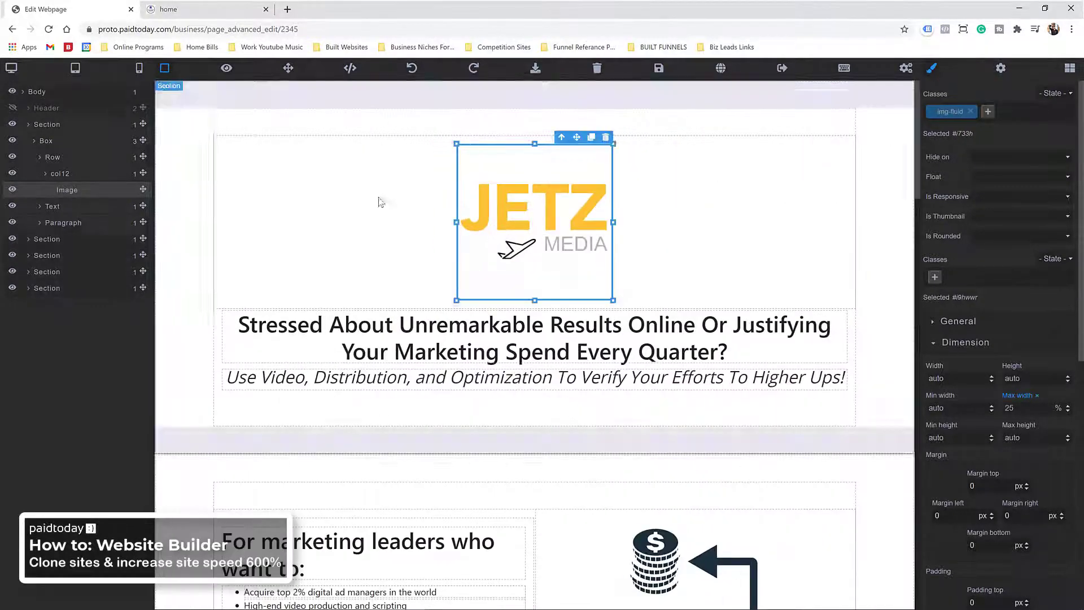
Step: Select the left bullet-list column inside the marketing leaders box
scroll(262, 278, down, 3)
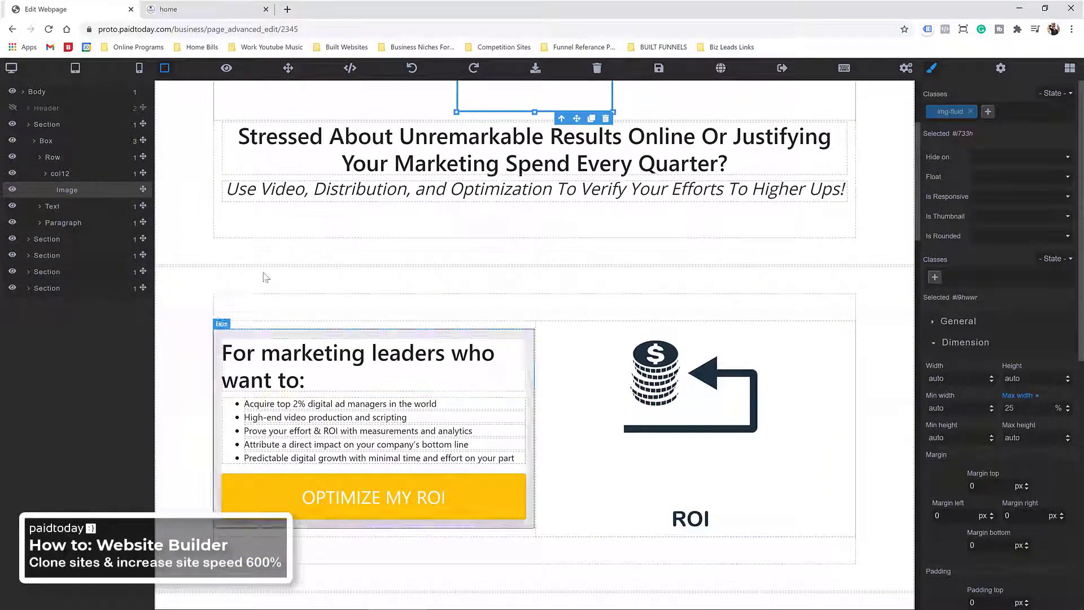
click(461, 327)
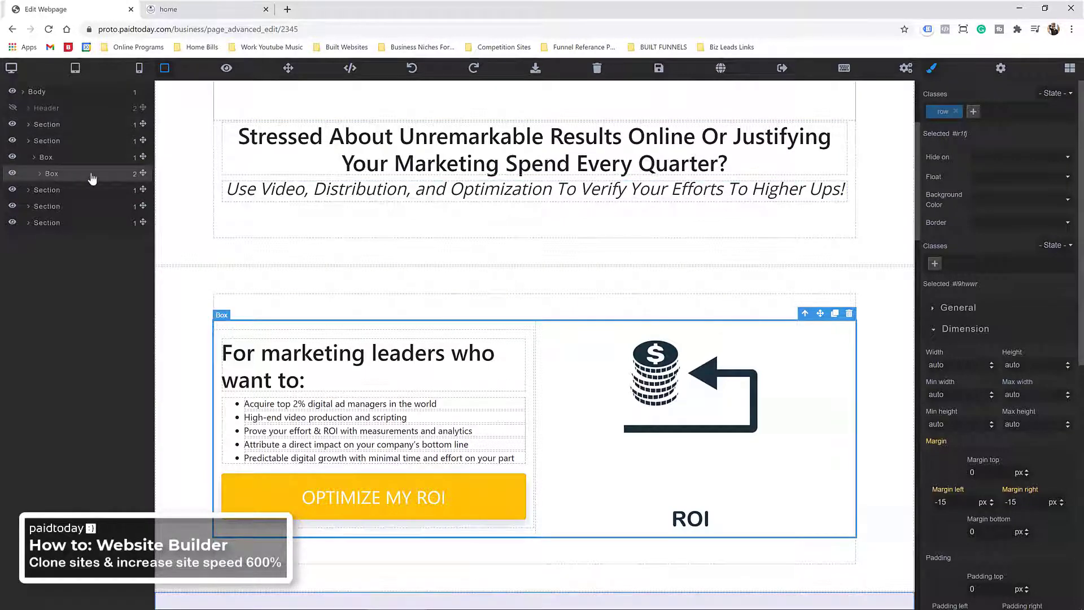
click(39, 174)
click(68, 194)
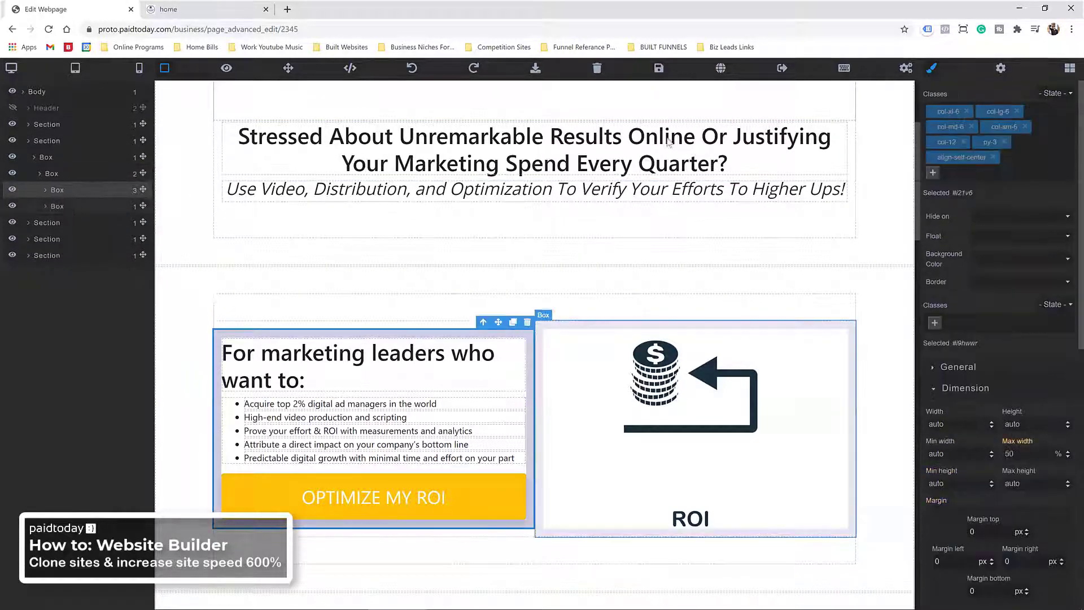
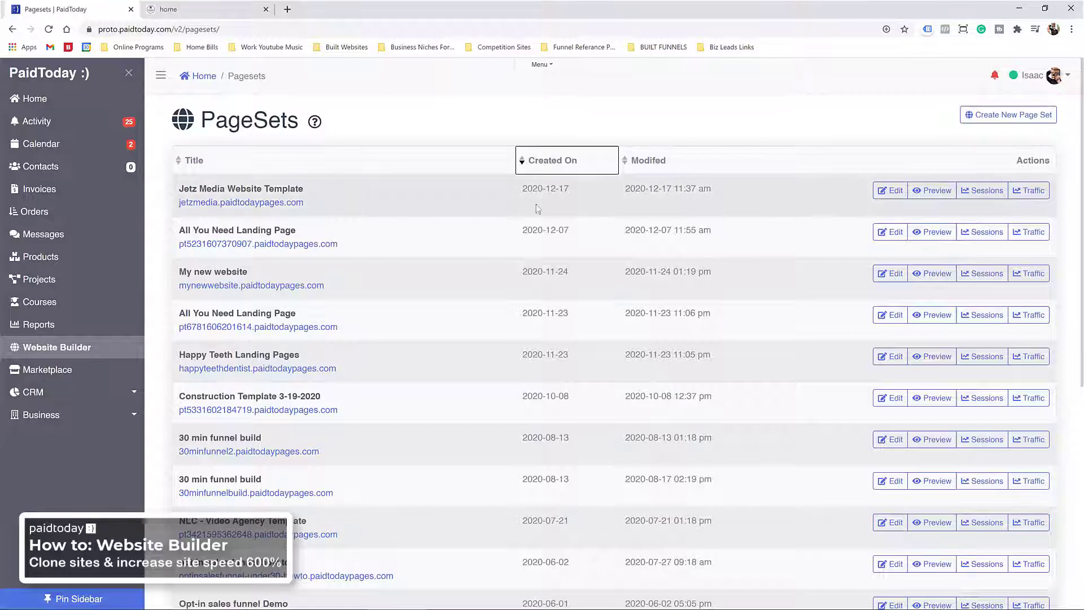
Step: Add a Template-type page titled 'navbar' to the Jetz Media Website Template pageset and save its settings
click(893, 191)
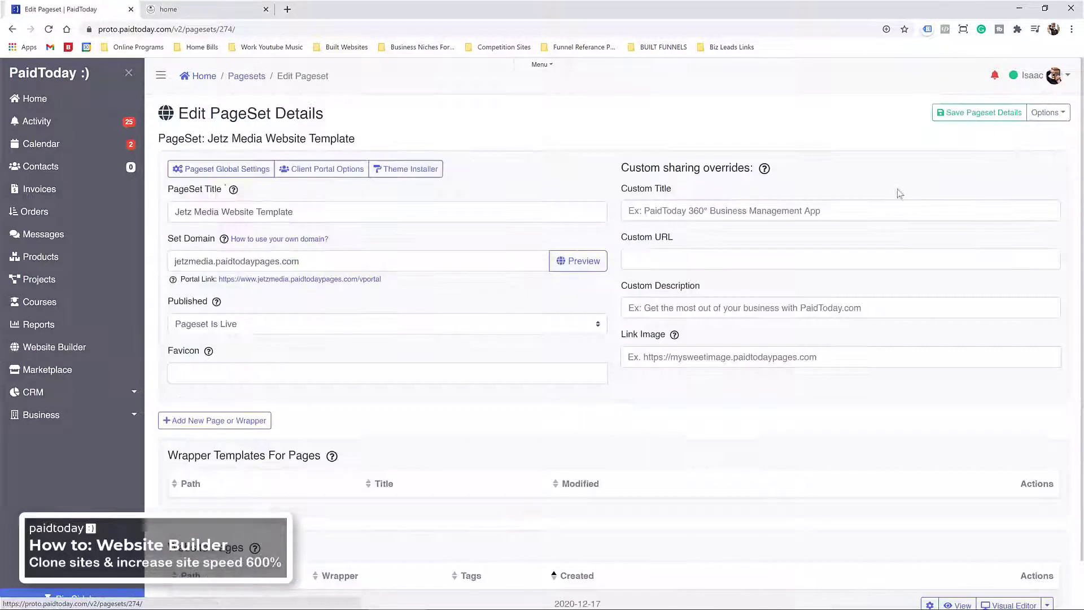
click(211, 422)
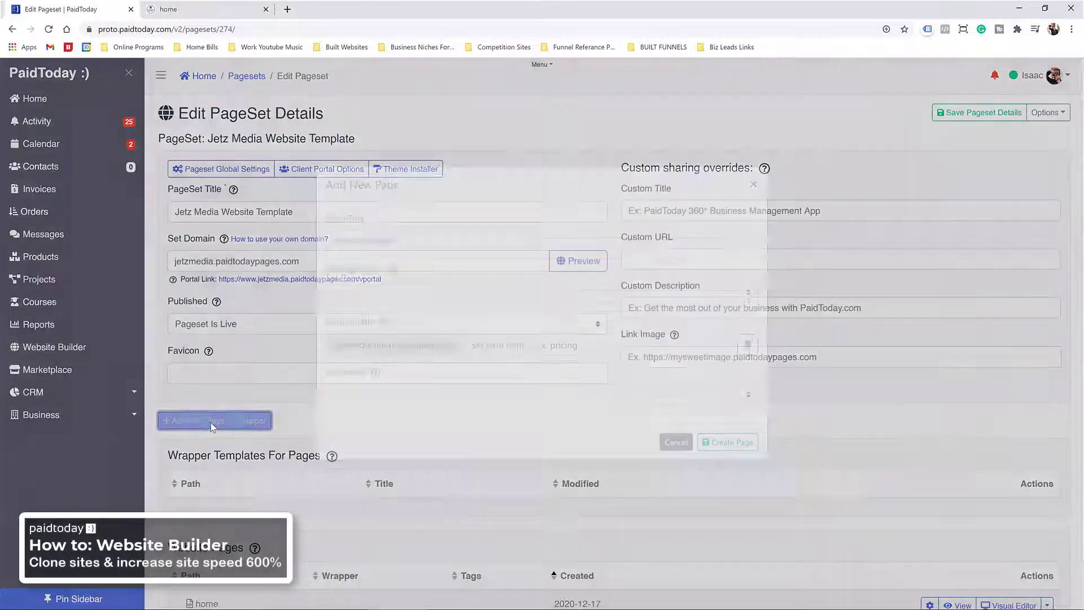
click(399, 263)
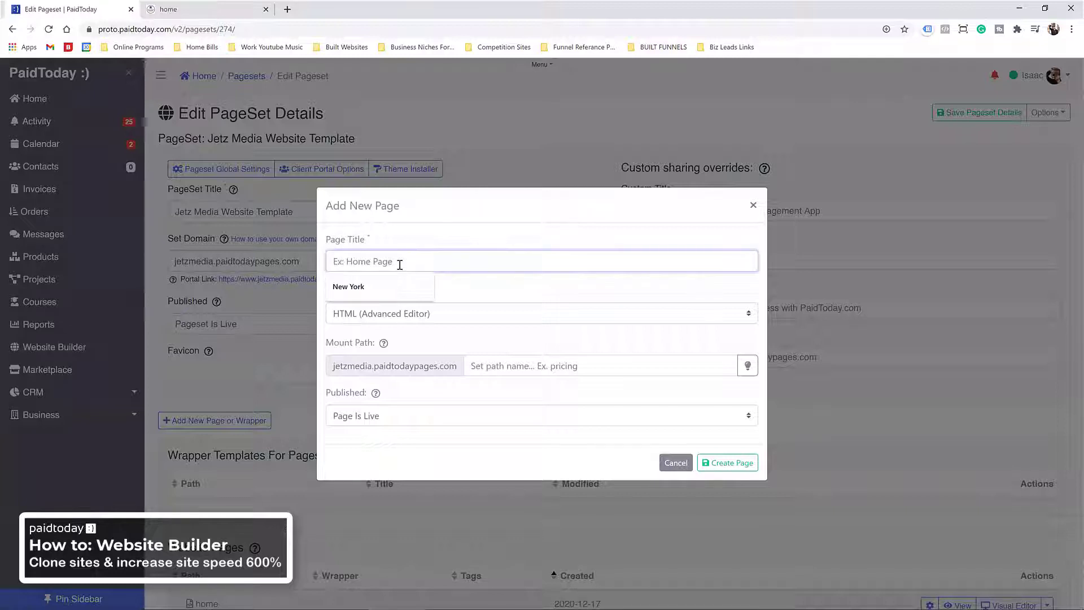
text(navbar)
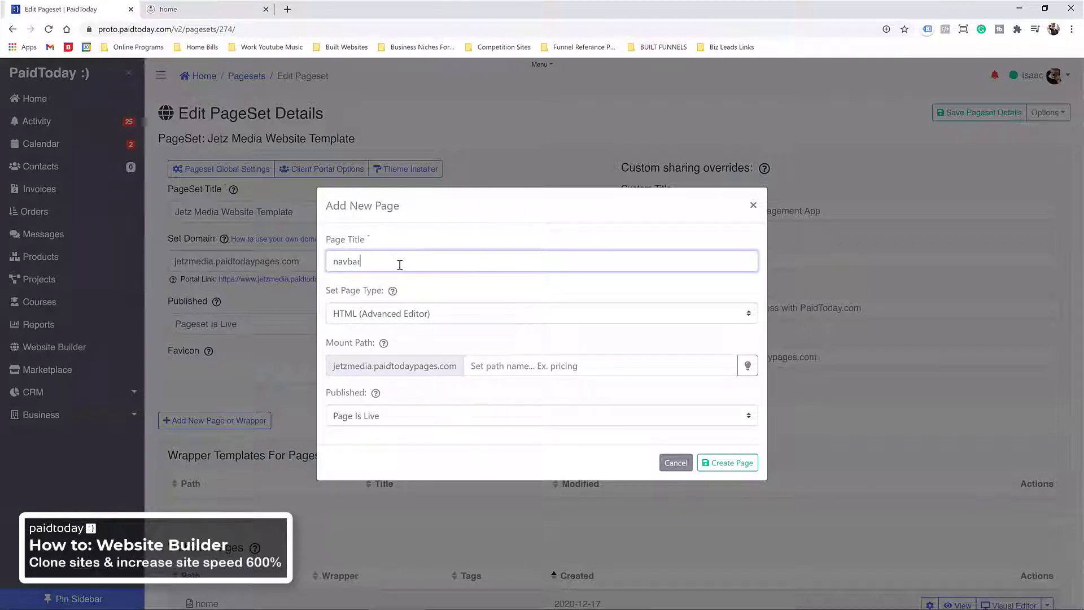
click(452, 314)
click(363, 343)
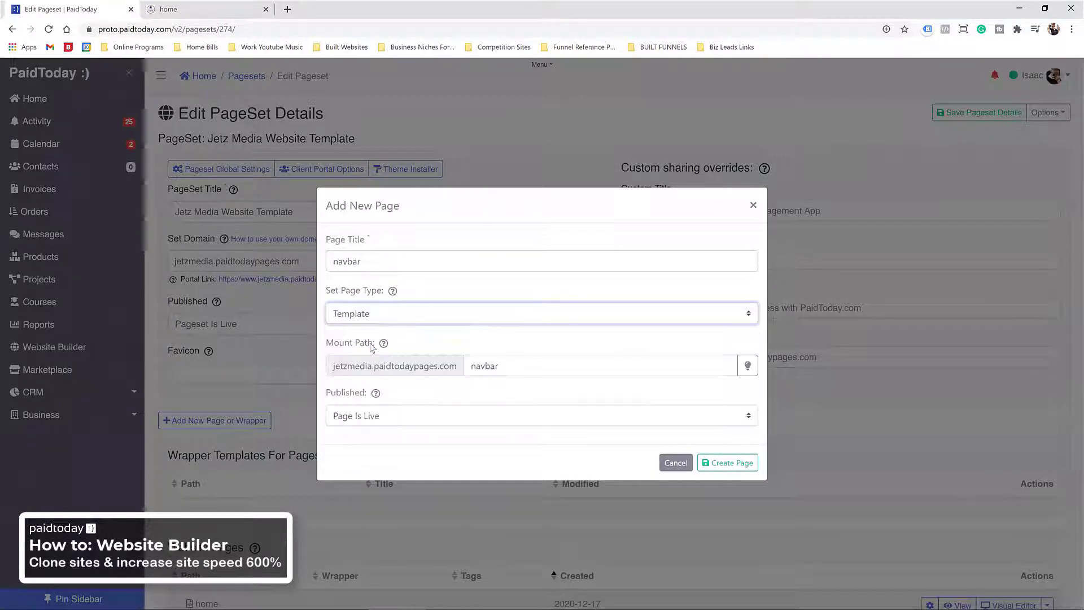
click(748, 468)
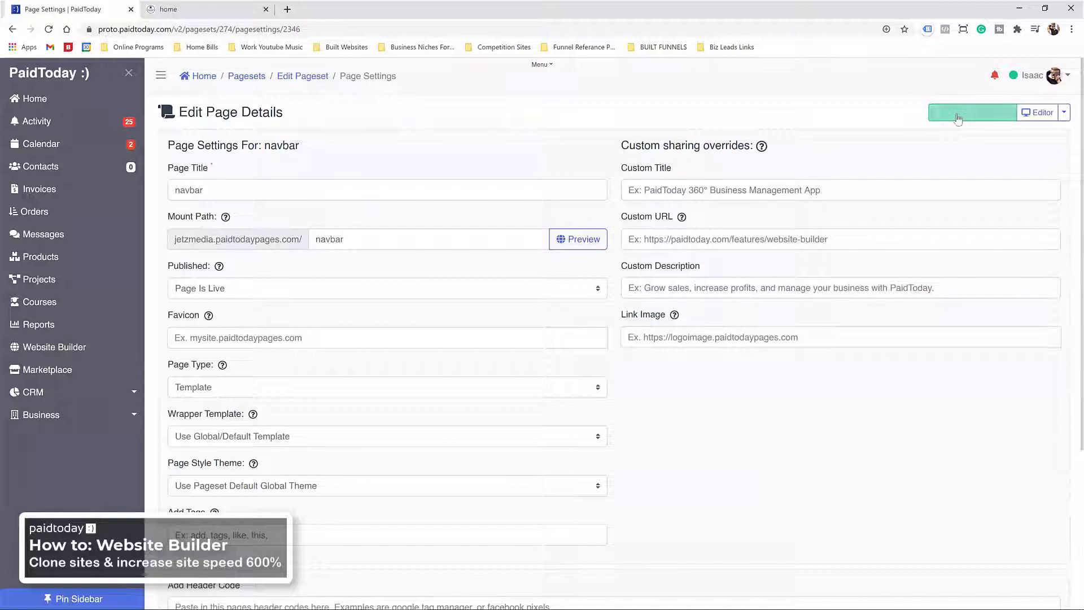
click(959, 115)
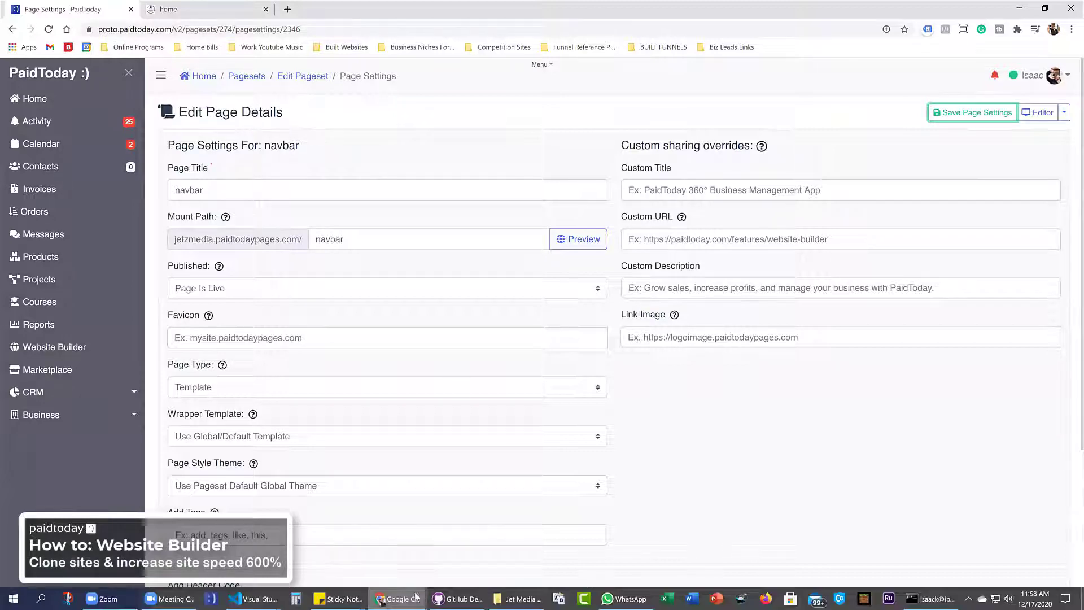
double_click(762, 18)
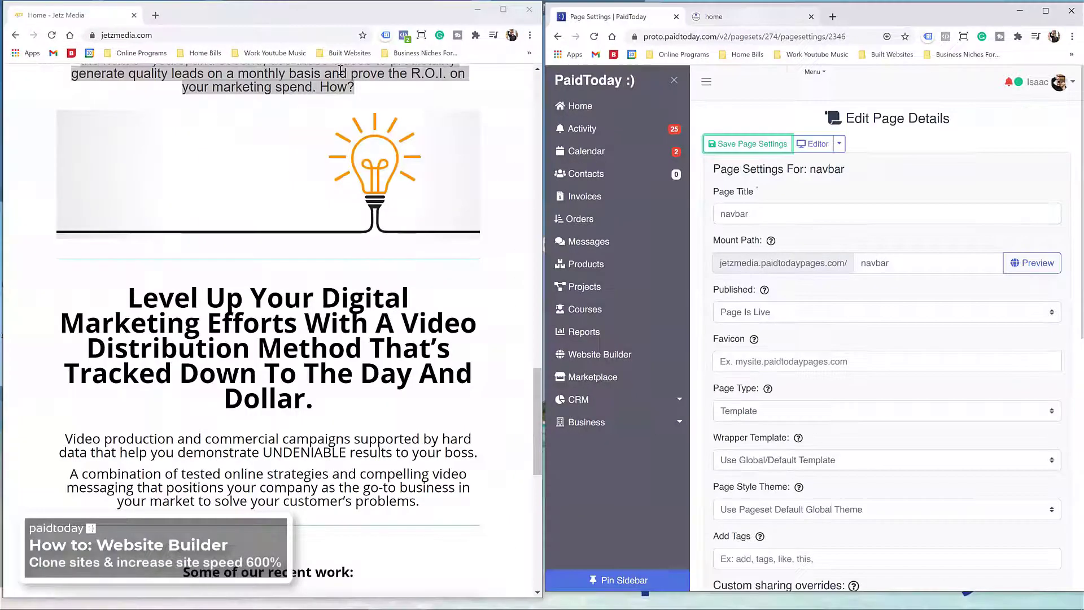
click(311, 11)
drag(401, 18, 500, 5)
scroll(371, 181, up, 10)
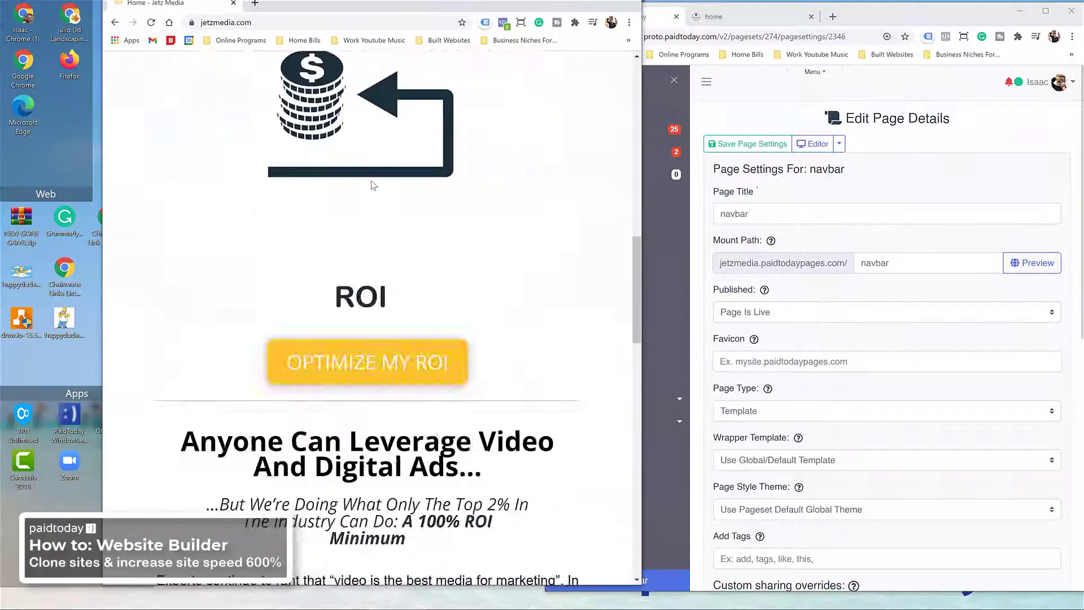
scroll(371, 181, down, 3)
scroll(365, 244, down, 3)
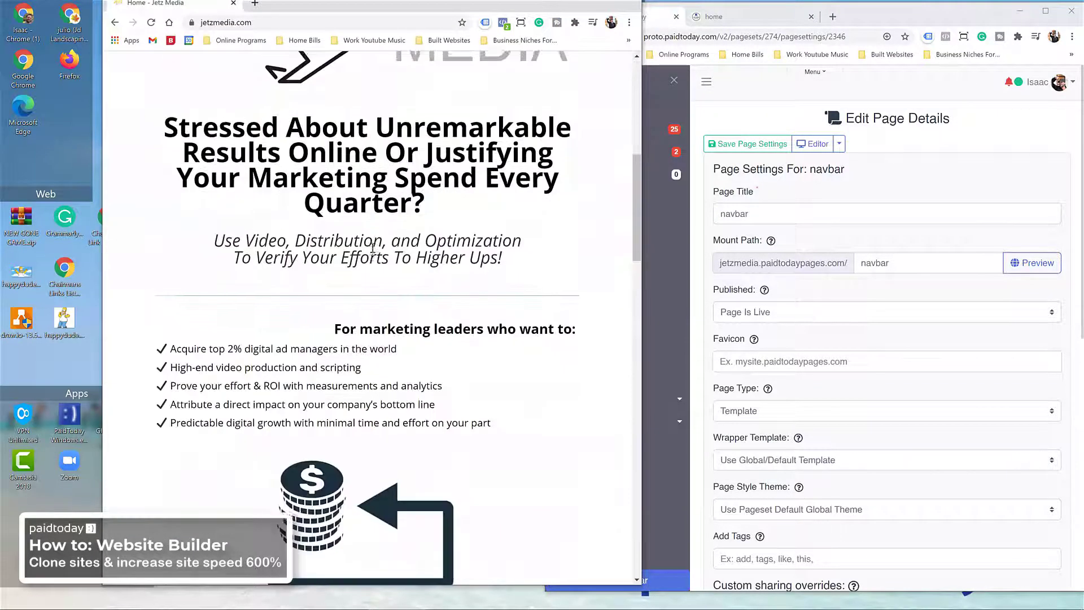
scroll(483, 171, up, 8)
double_click(513, 12)
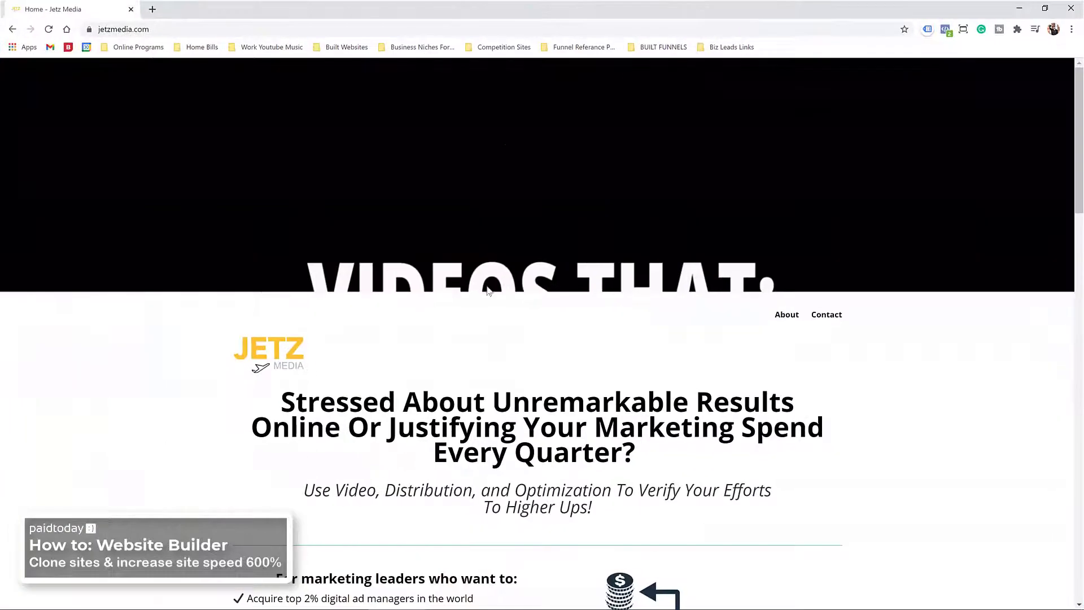
scroll(292, 333, down, 5)
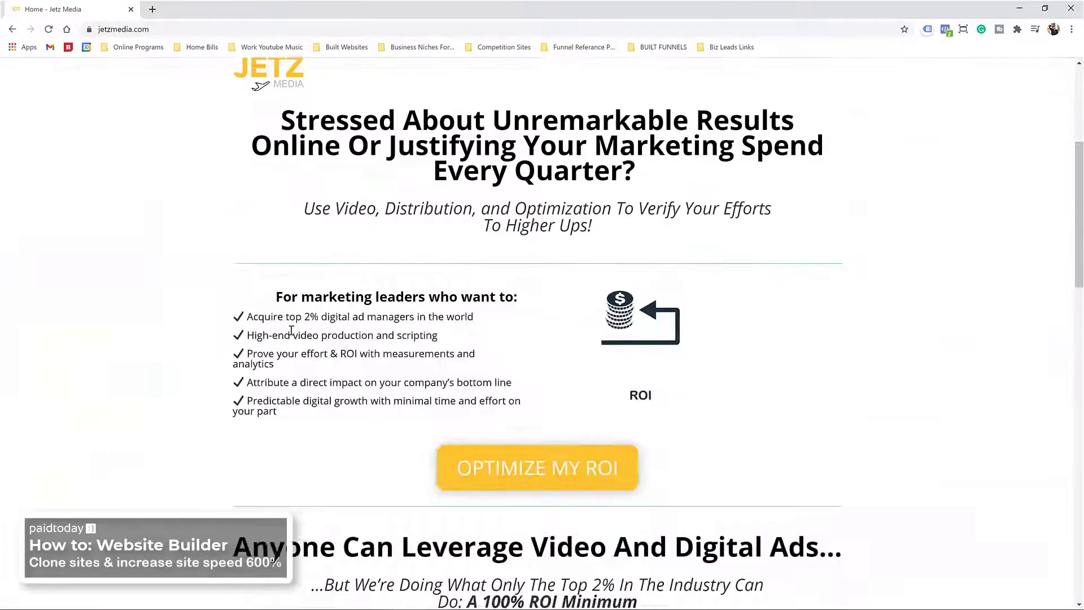
scroll(260, 339, up, 5)
double_click(310, 309)
drag(310, 308, 738, 318)
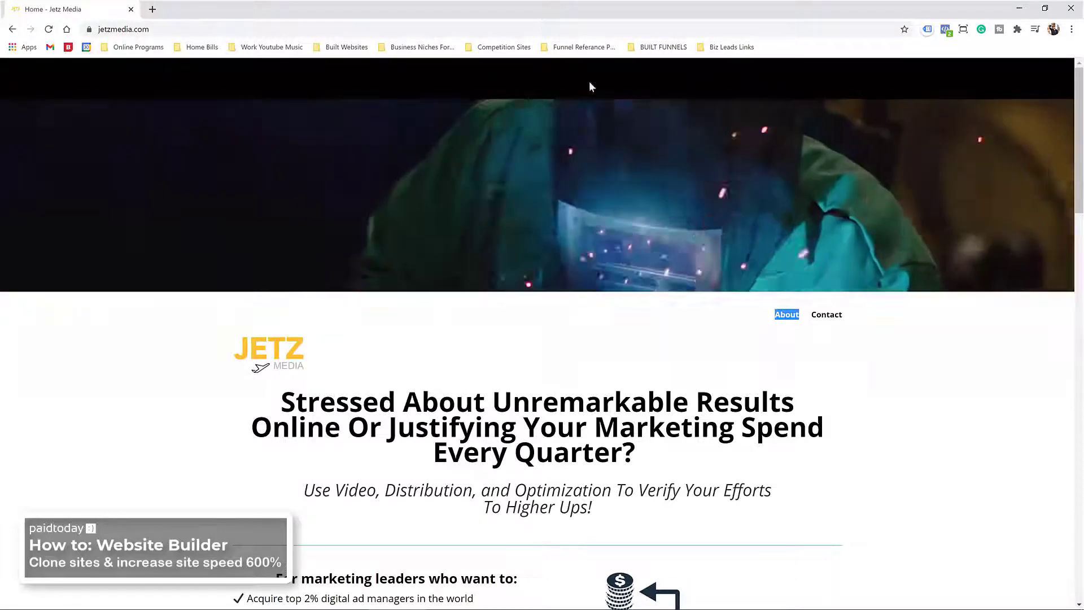
drag(563, 15, 468, 16)
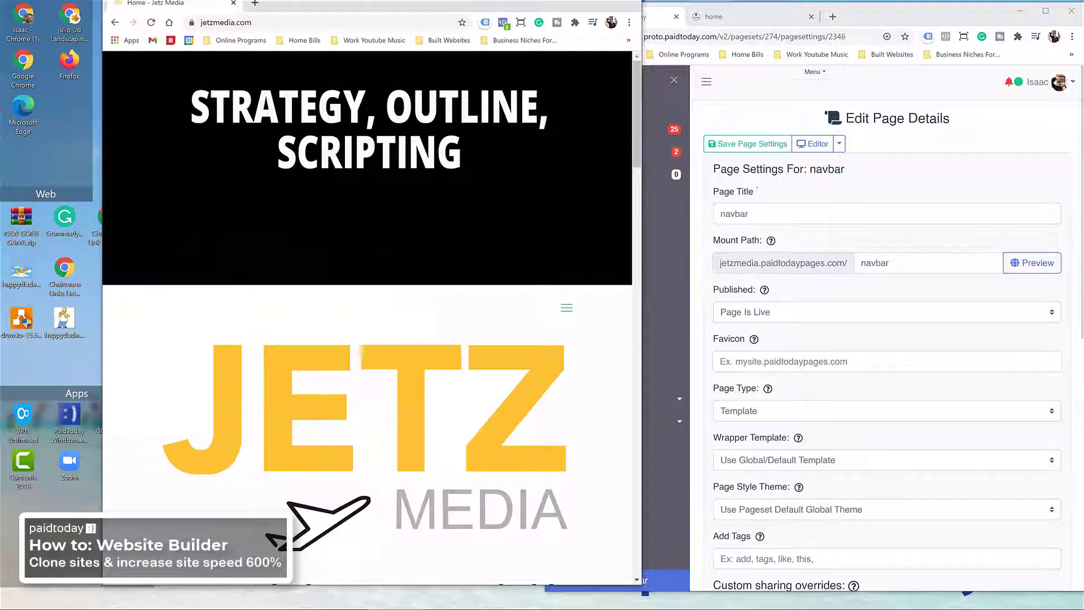
drag(468, 5, 570, 84)
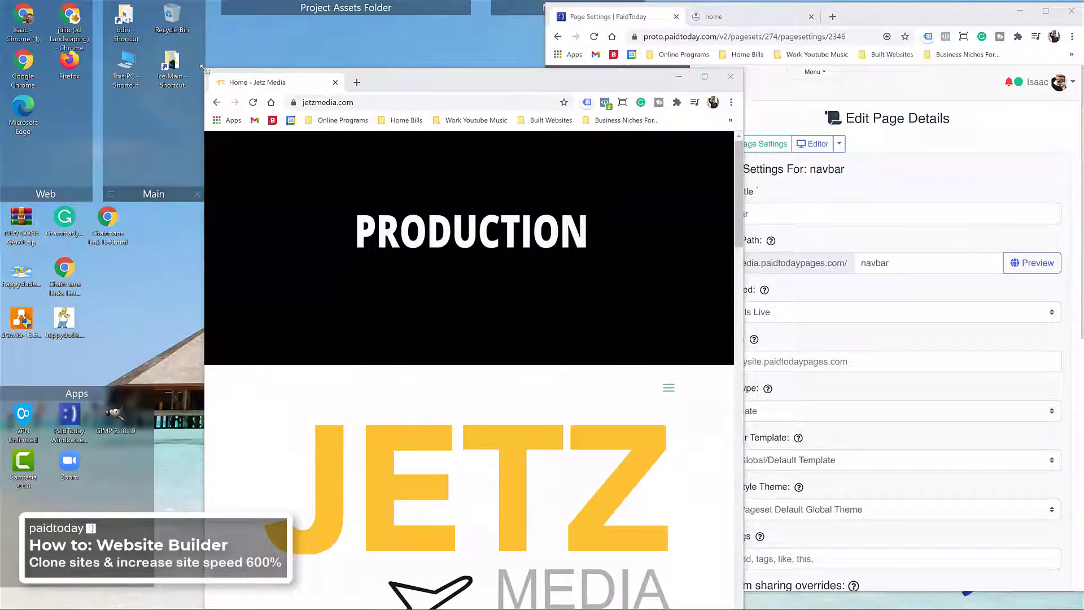
drag(333, 203, 333, 203)
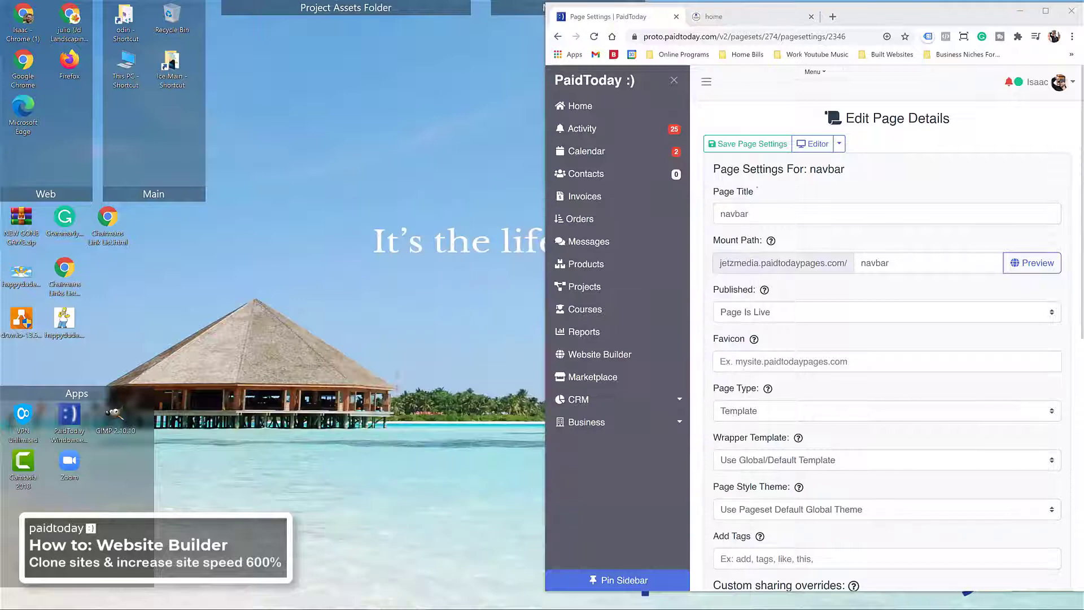
double_click(867, 17)
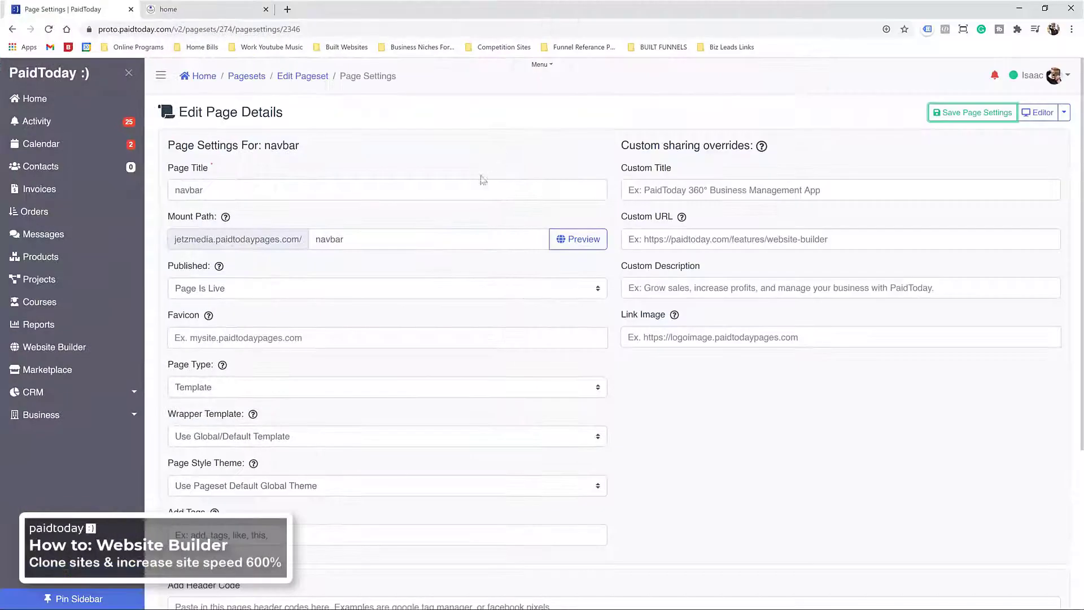
Step: In the navbar page builder, replace the Hello, World! heading with a template from the pages blocks
click(1039, 111)
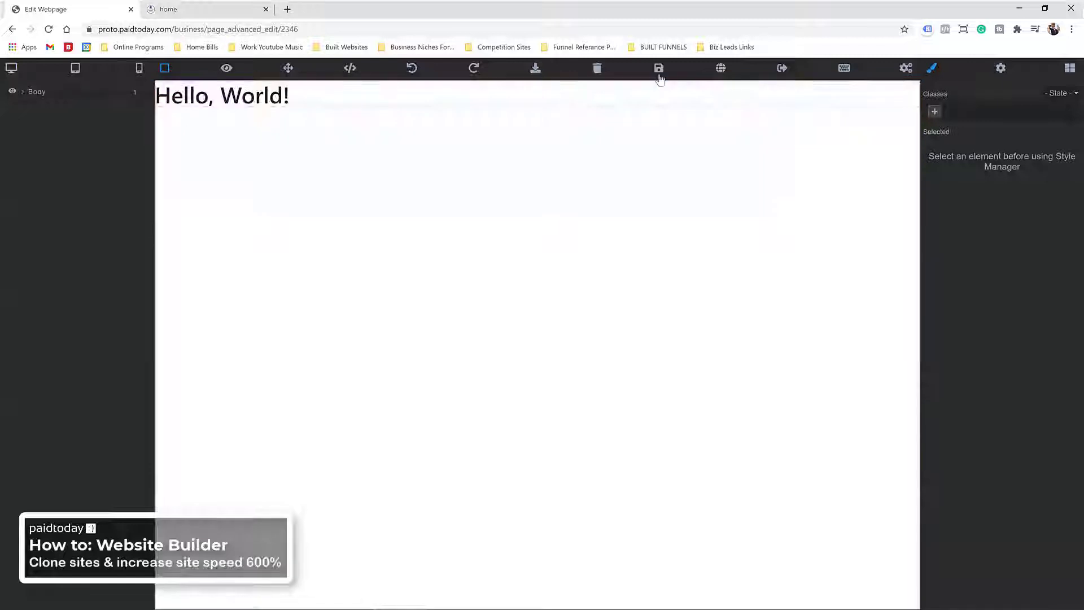
click(601, 99)
key(Delete)
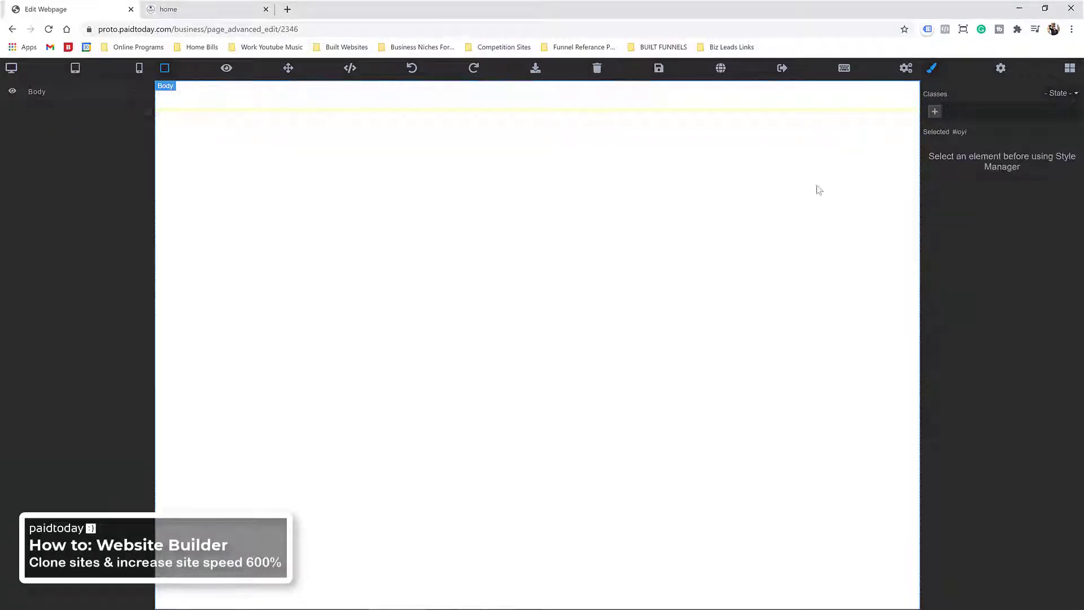
click(1069, 67)
scroll(968, 282, down, 2)
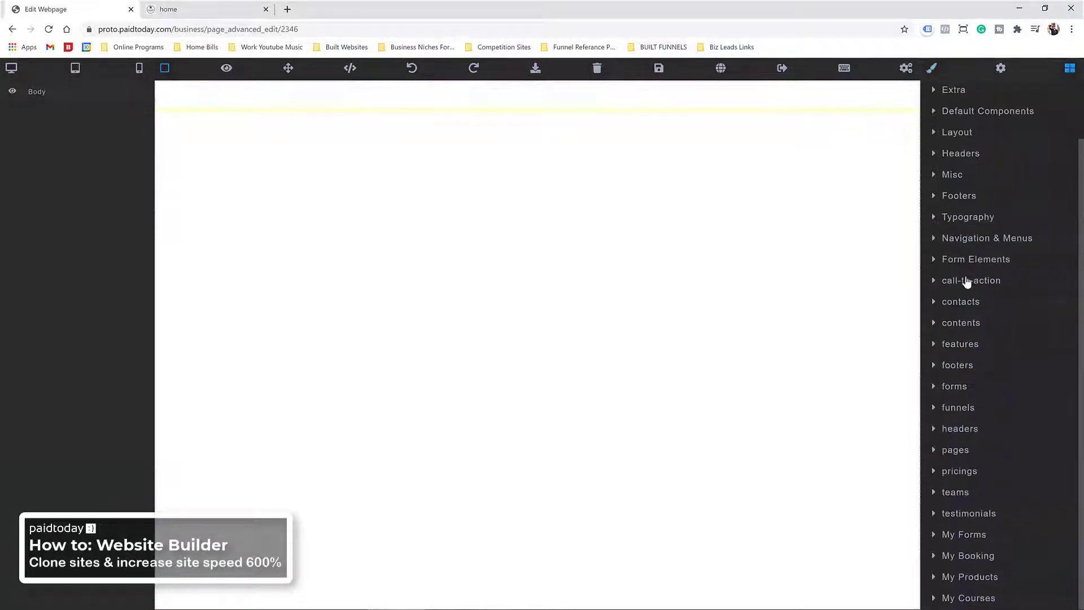
click(982, 455)
drag(960, 485, 292, 204)
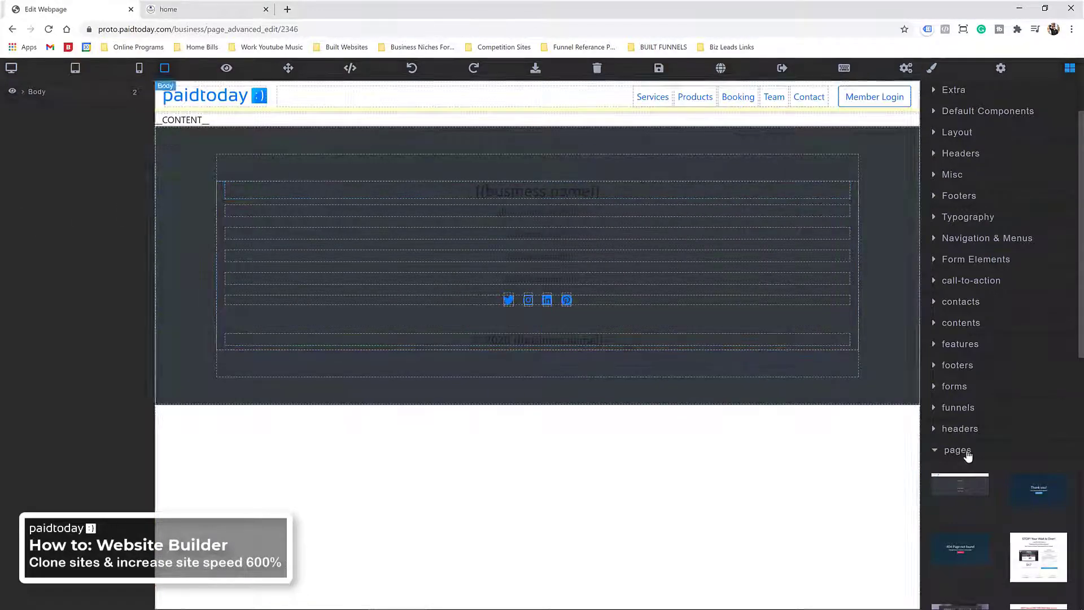
Step: Give the template's footer the text-light class and save the page
scroll(963, 446, down, 2)
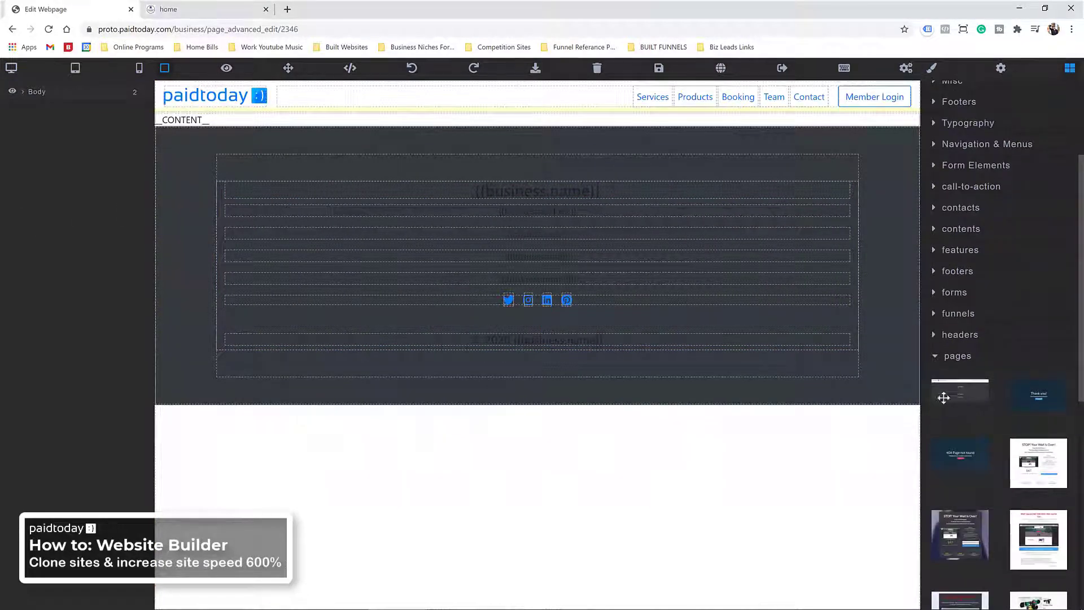
click(741, 151)
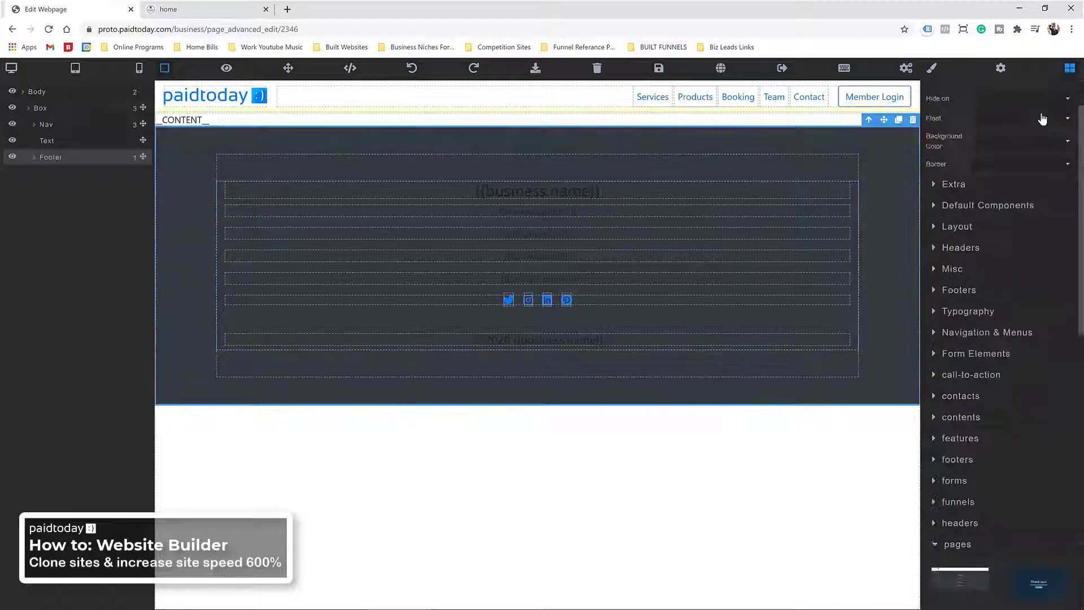
click(1027, 113)
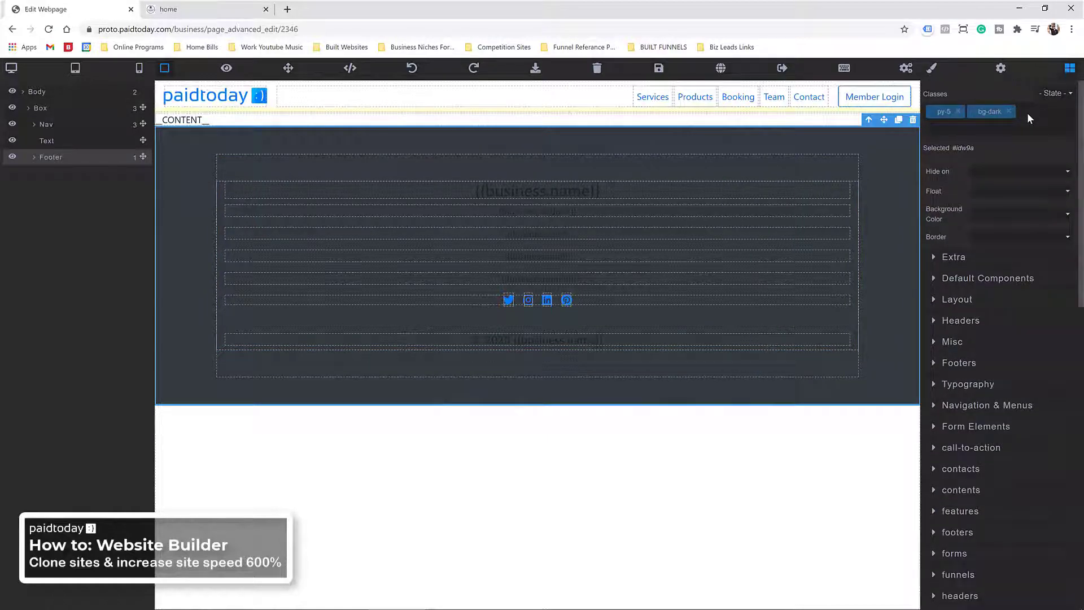
text(text-light)
key(Return)
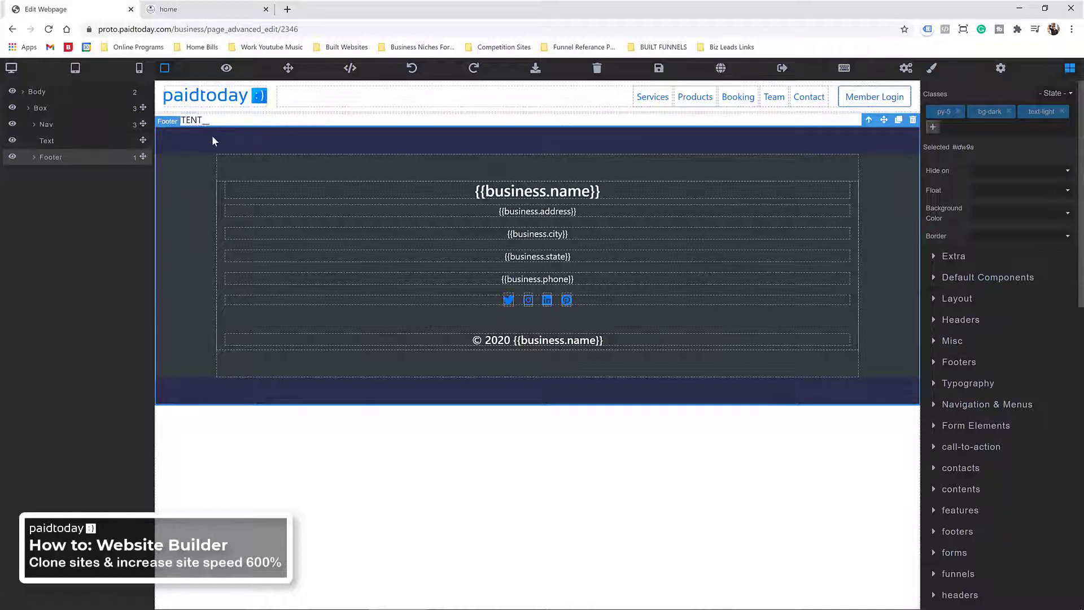
click(658, 69)
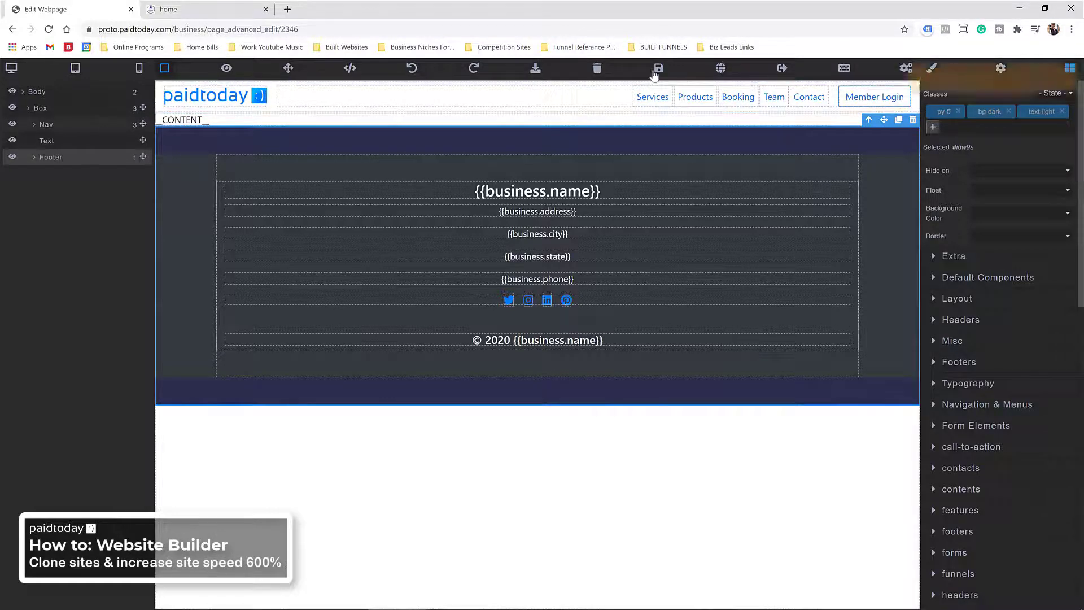
Step: Swap the header logo for the Jetz Media logo and delete the Services and Products menu entries
double_click(221, 102)
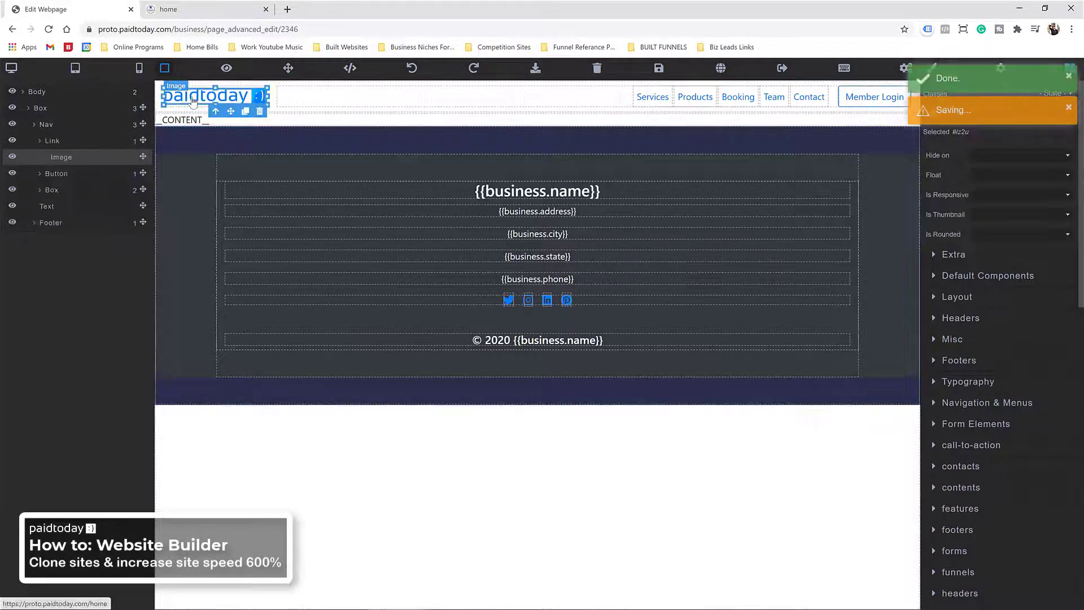
click(357, 414)
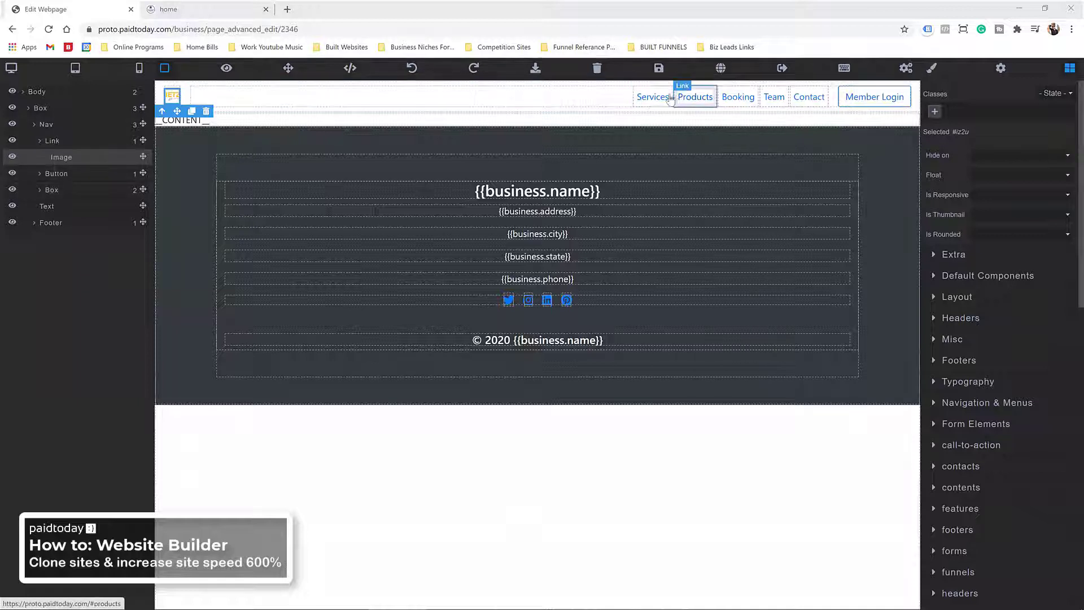
click(637, 98)
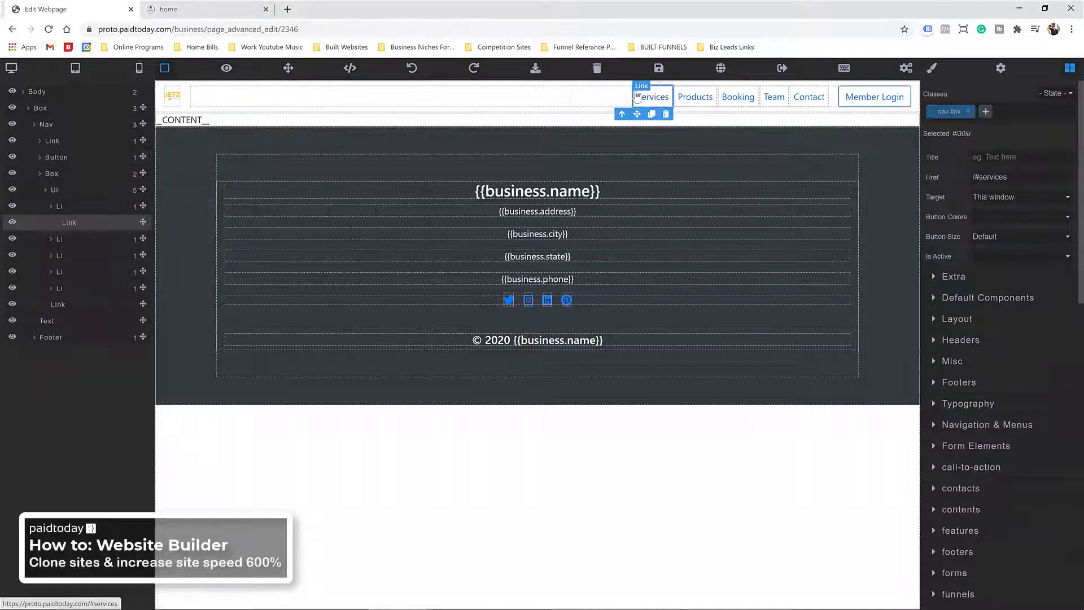
click(77, 212)
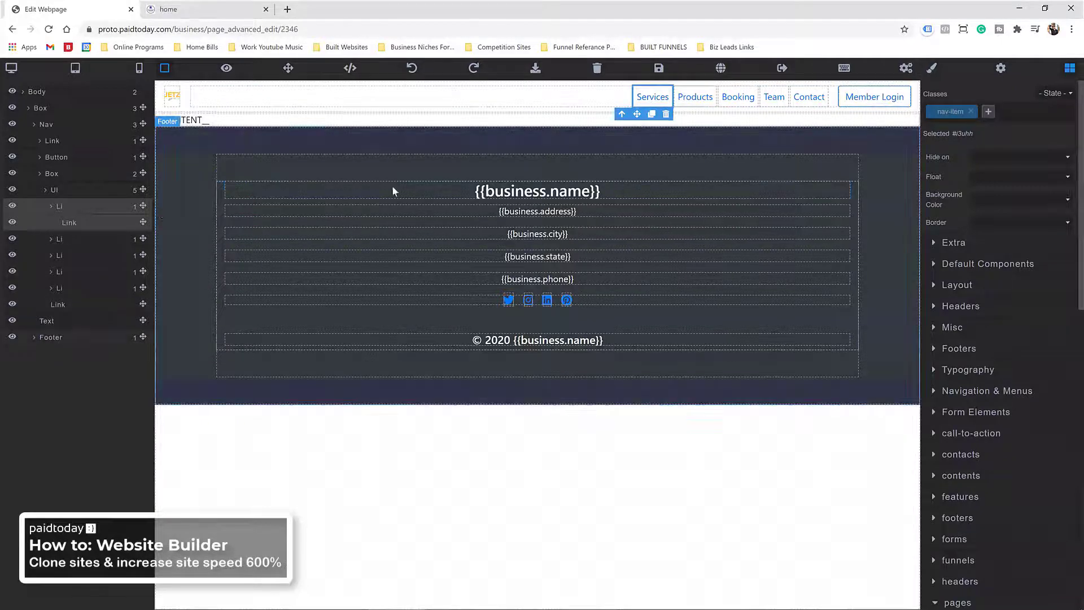
click(666, 114)
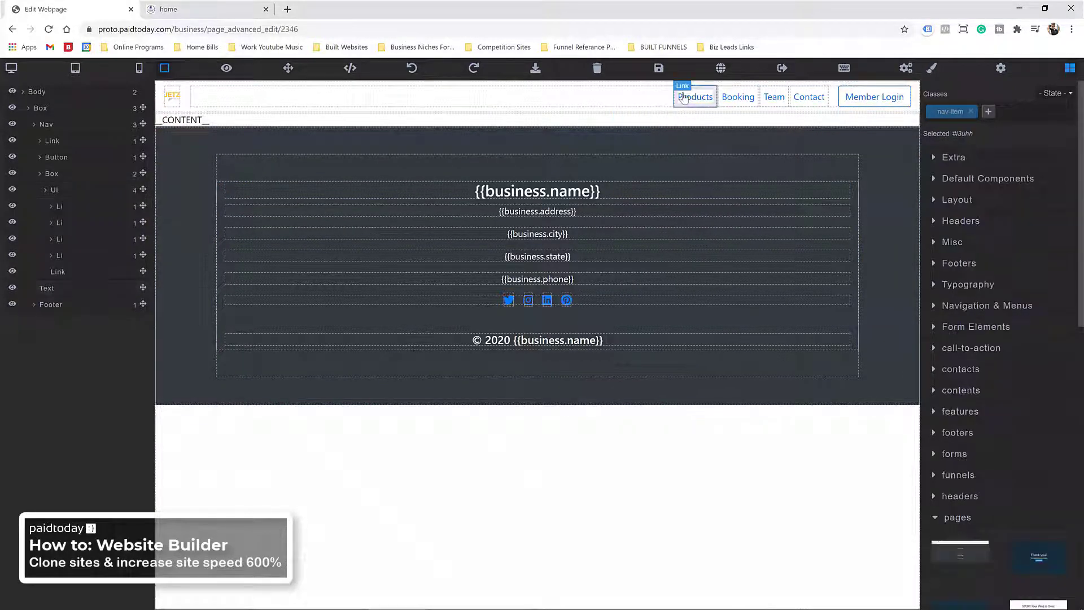
click(683, 100)
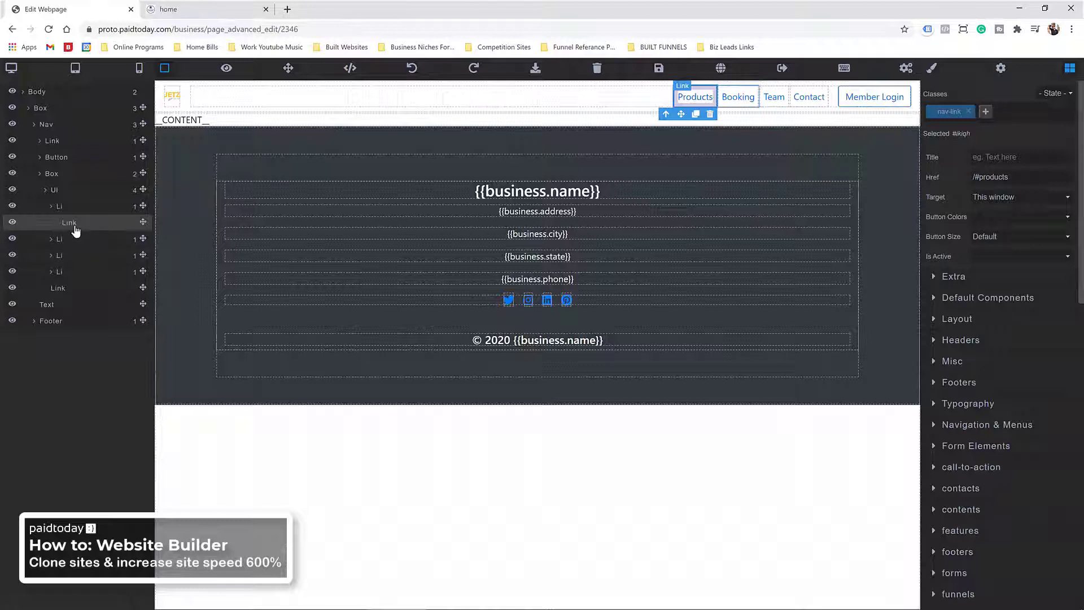
click(60, 207)
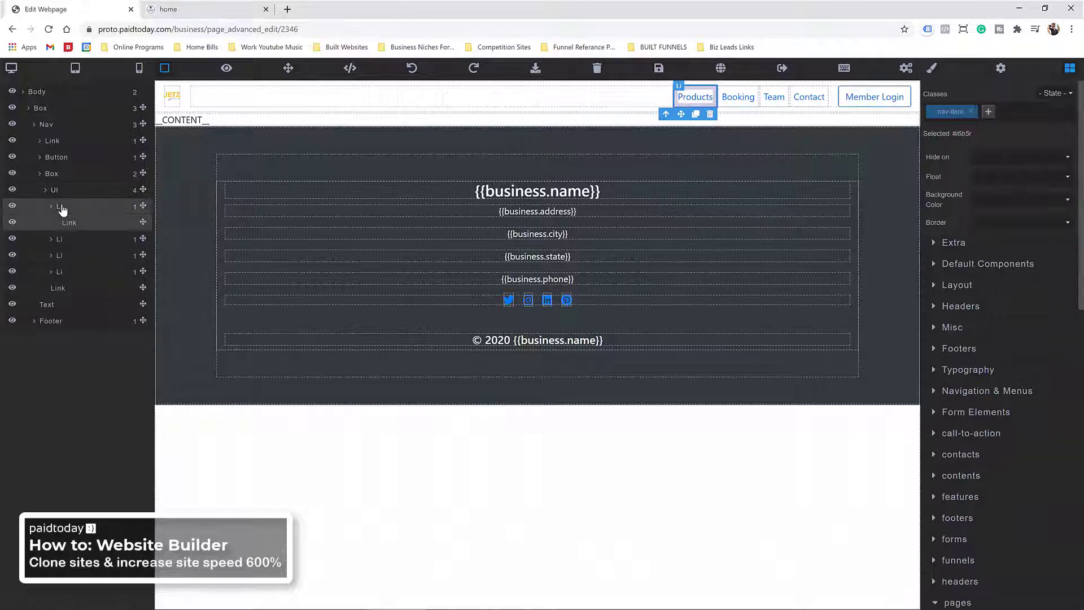
click(711, 115)
Step: Rename the Team link to 'About' and save the navbar
click(740, 97)
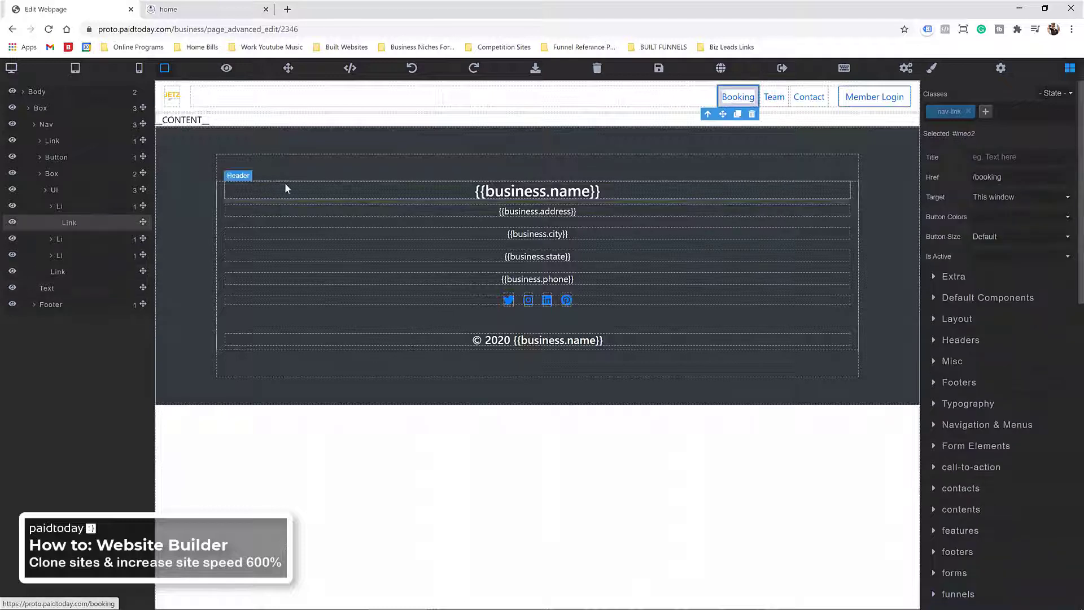
click(70, 208)
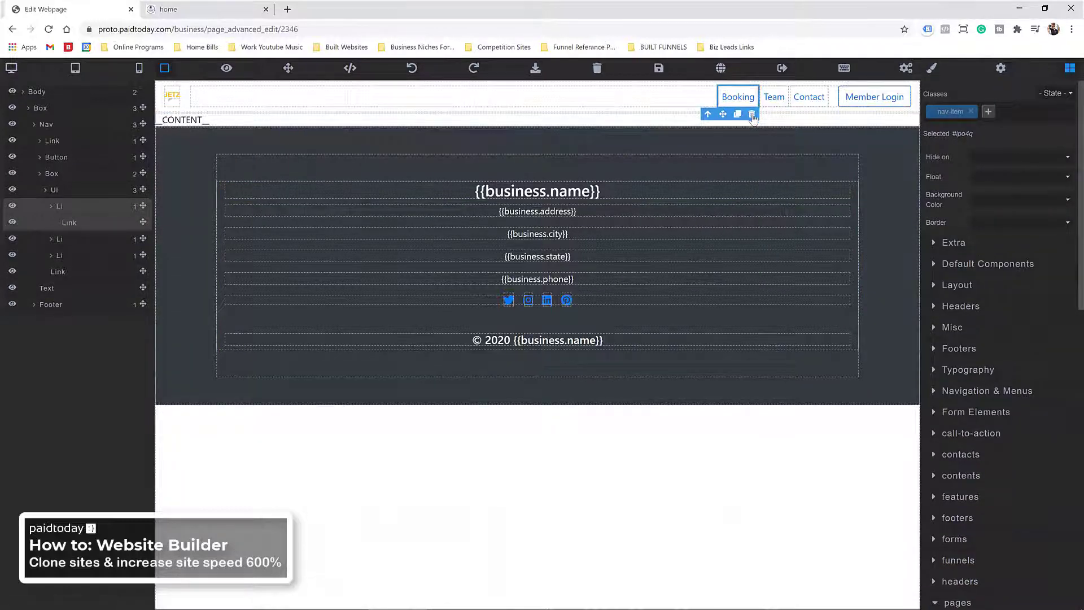
click(771, 97)
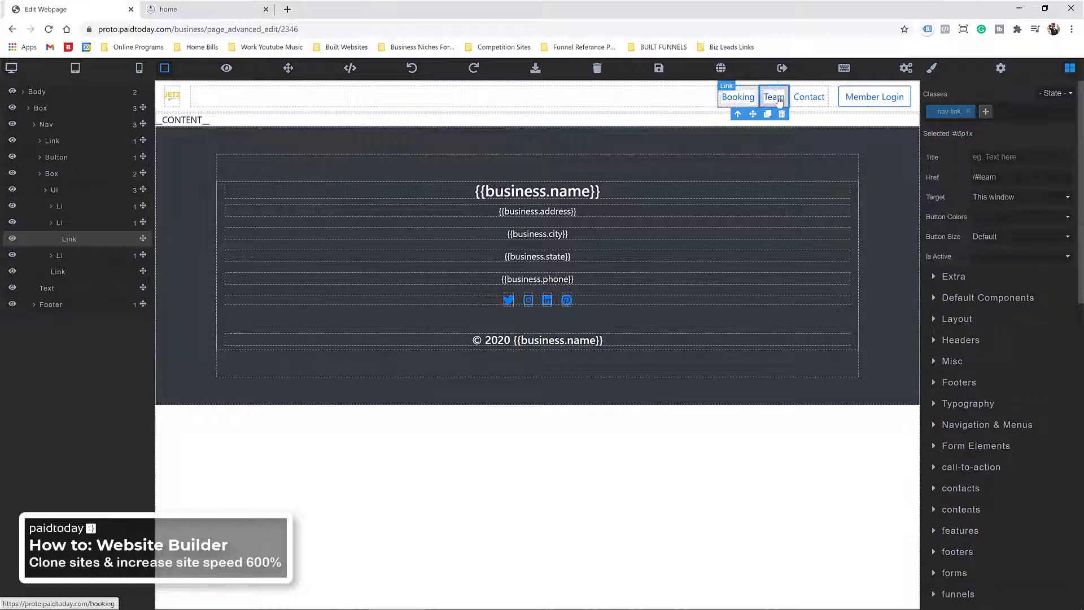
double_click(781, 100)
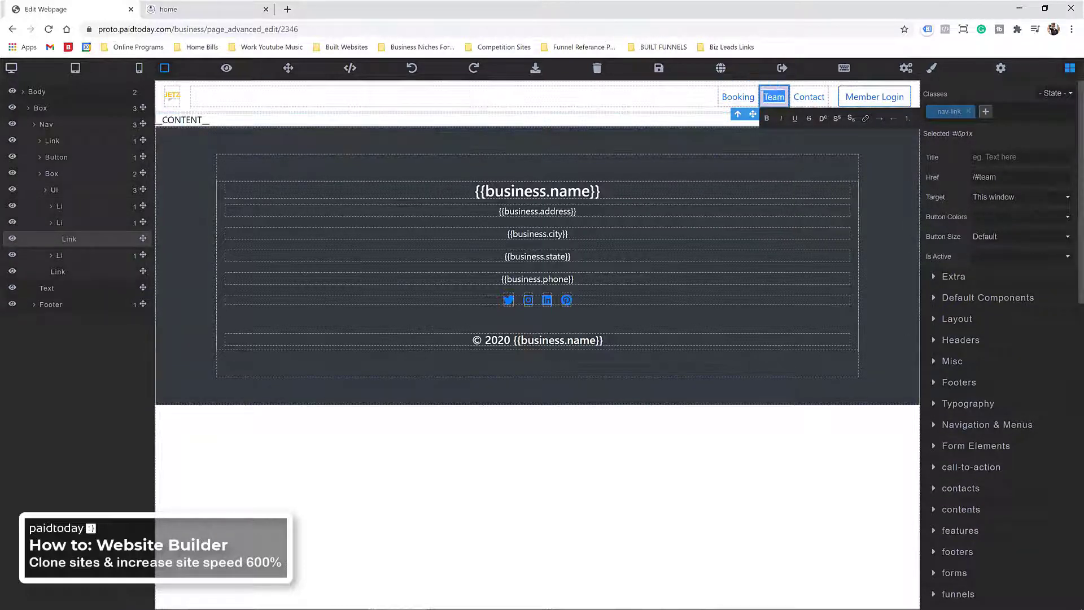
text(About)
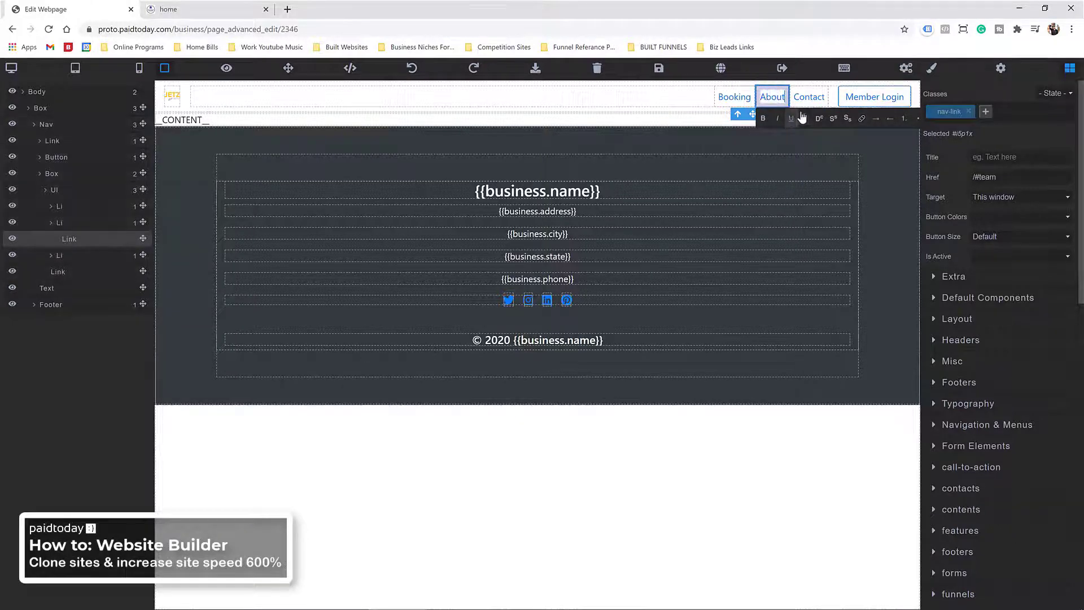
click(795, 92)
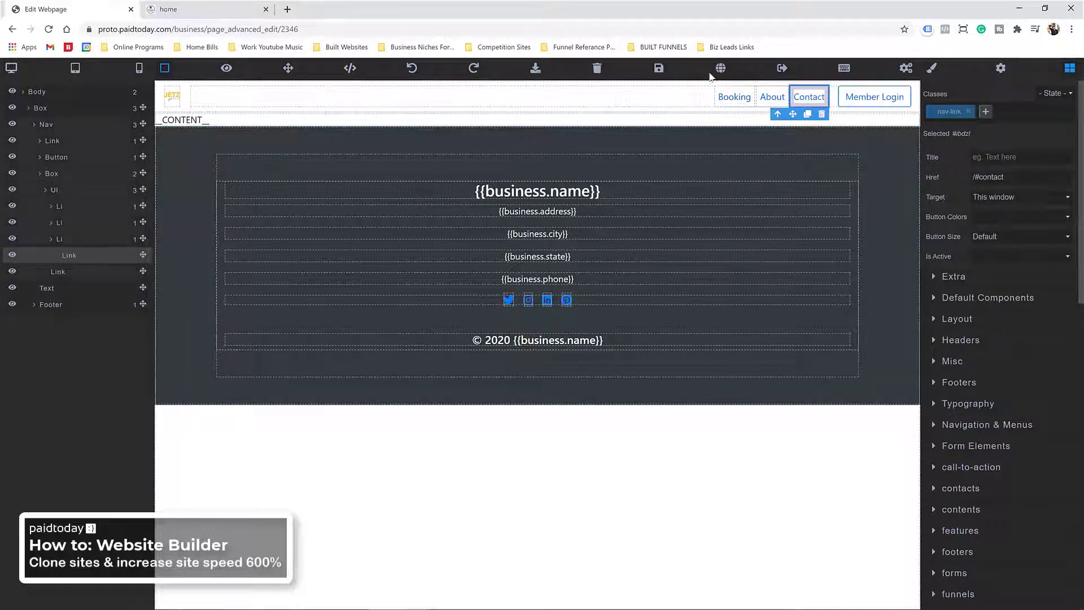
click(659, 68)
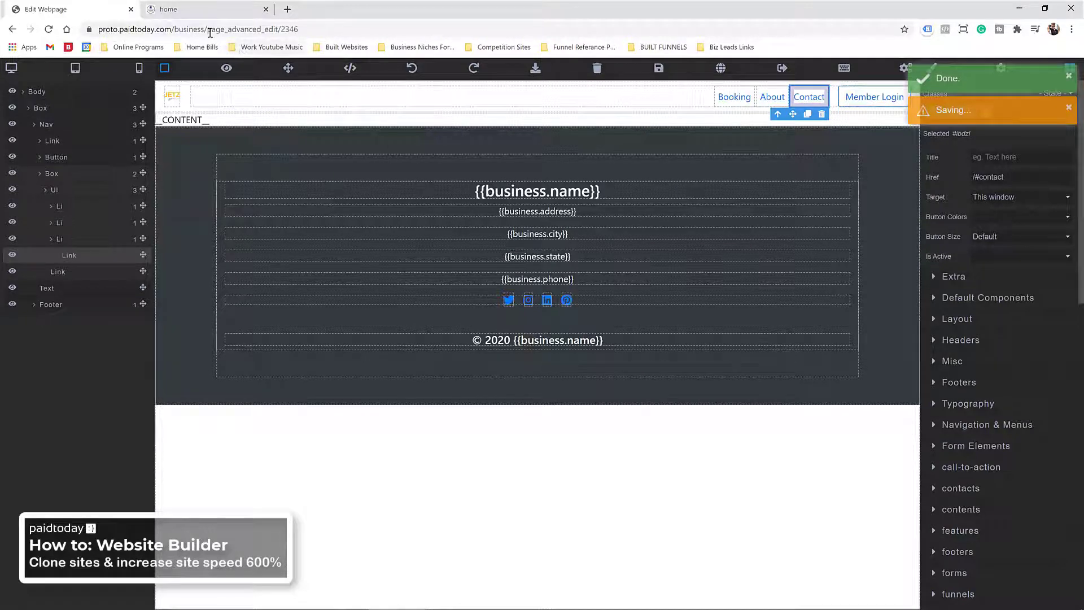
Step: Leave the editor and return to the Jetz Media Website Template pageset settings
click(414, 69)
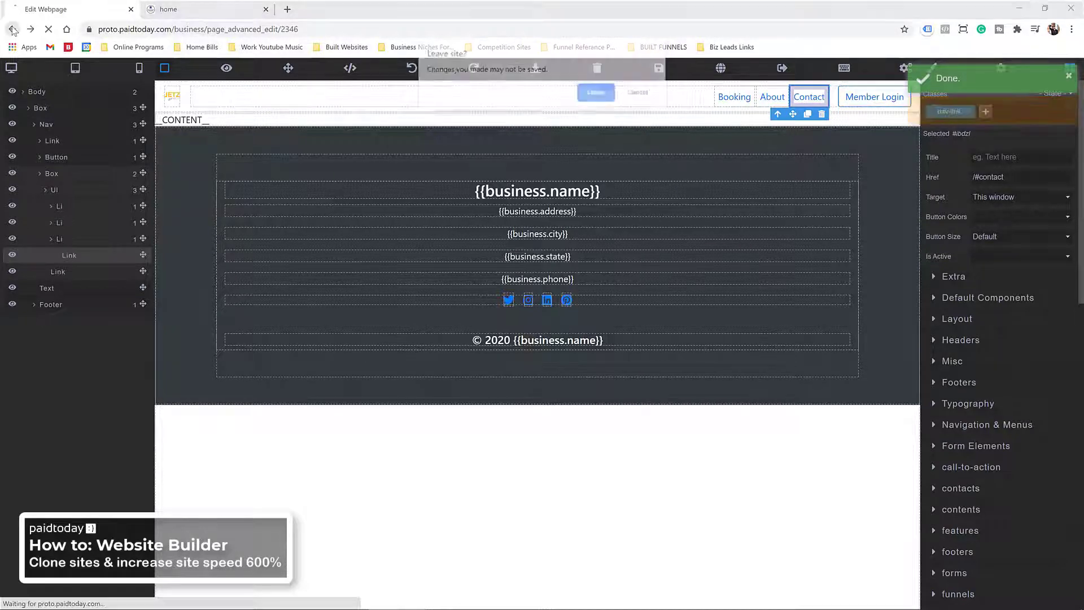
click(596, 92)
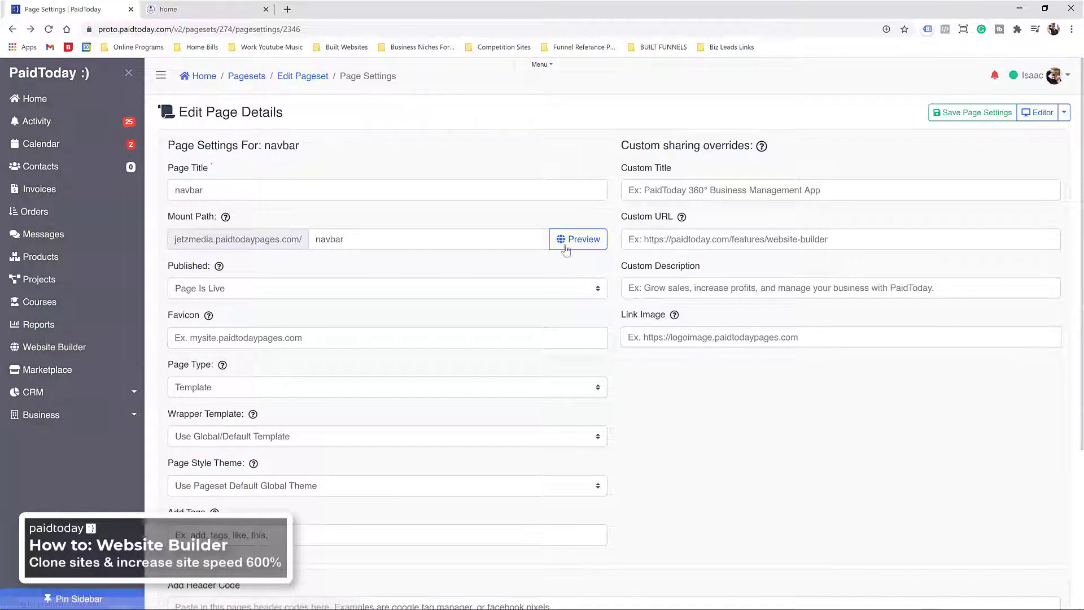
click(305, 78)
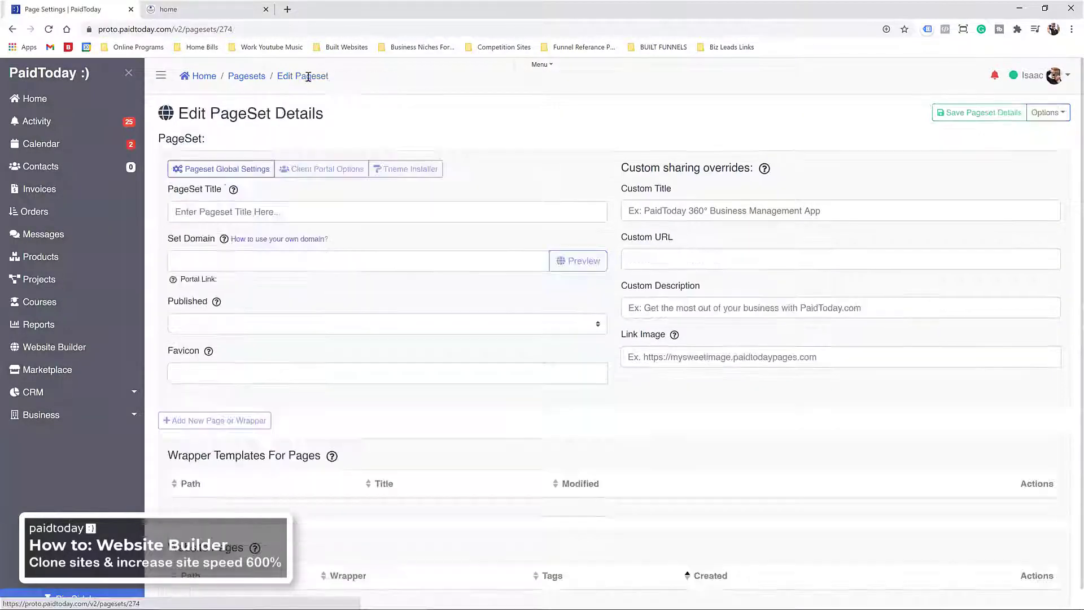
scroll(372, 407, down, 2)
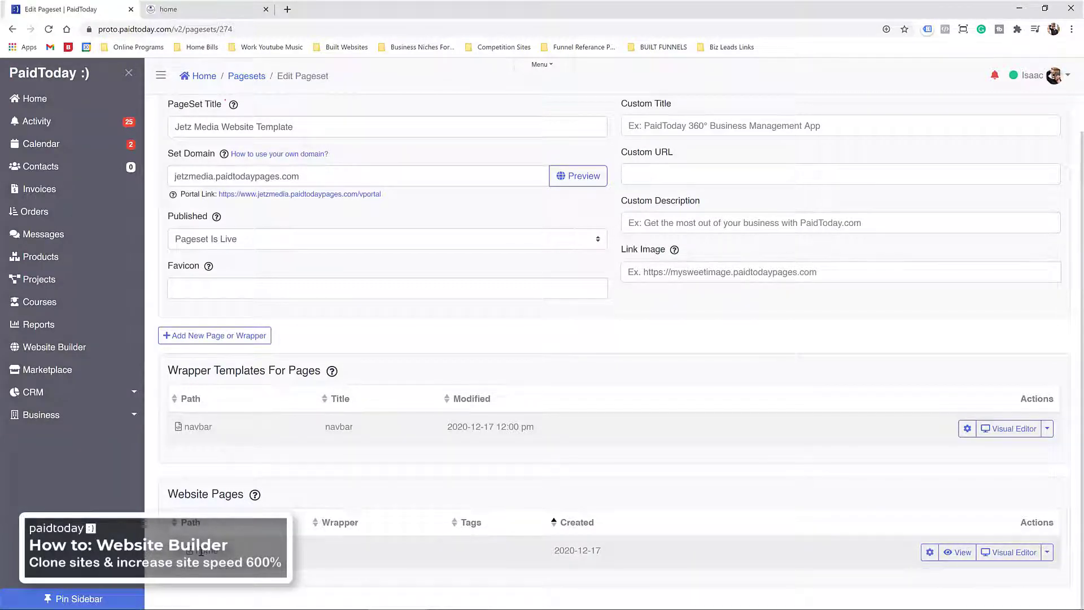
Step: Set the home page's wrapper template to navbar, save, and view the live home page
click(930, 552)
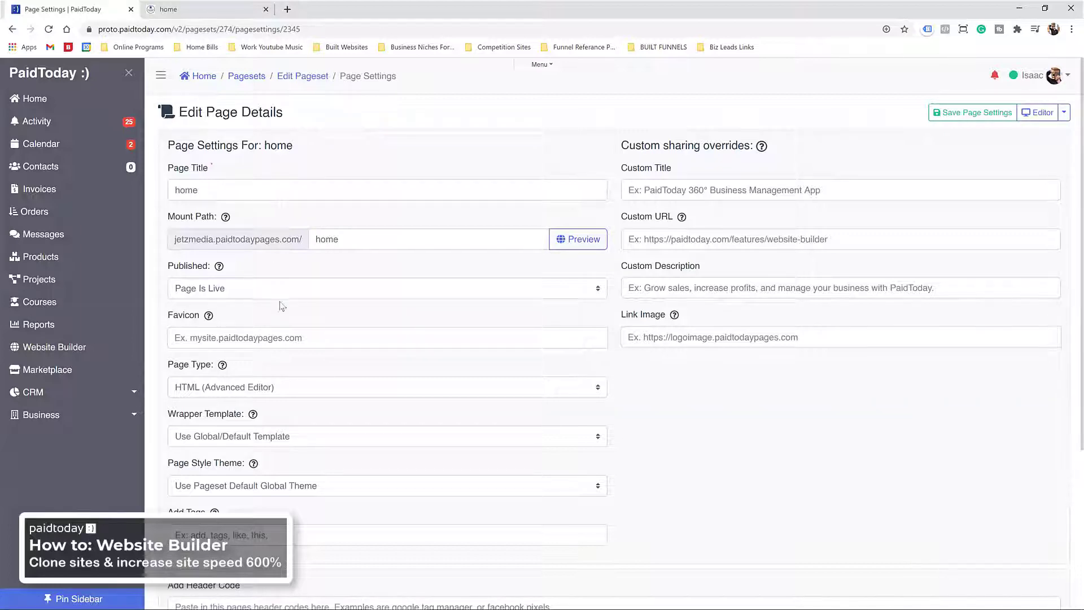
scroll(345, 330, down, 3)
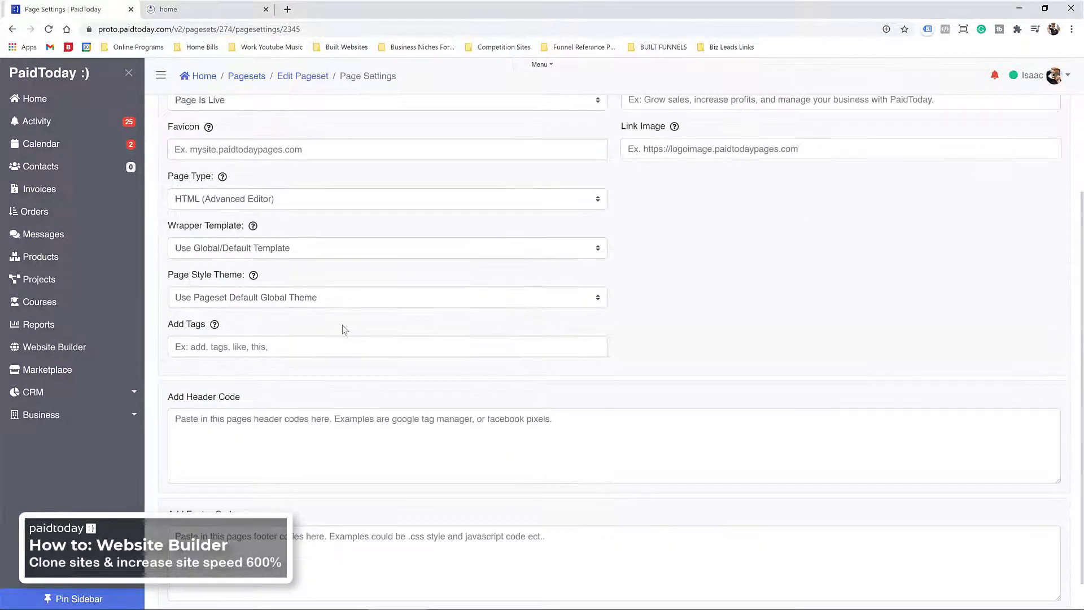
scroll(345, 329, up, 2)
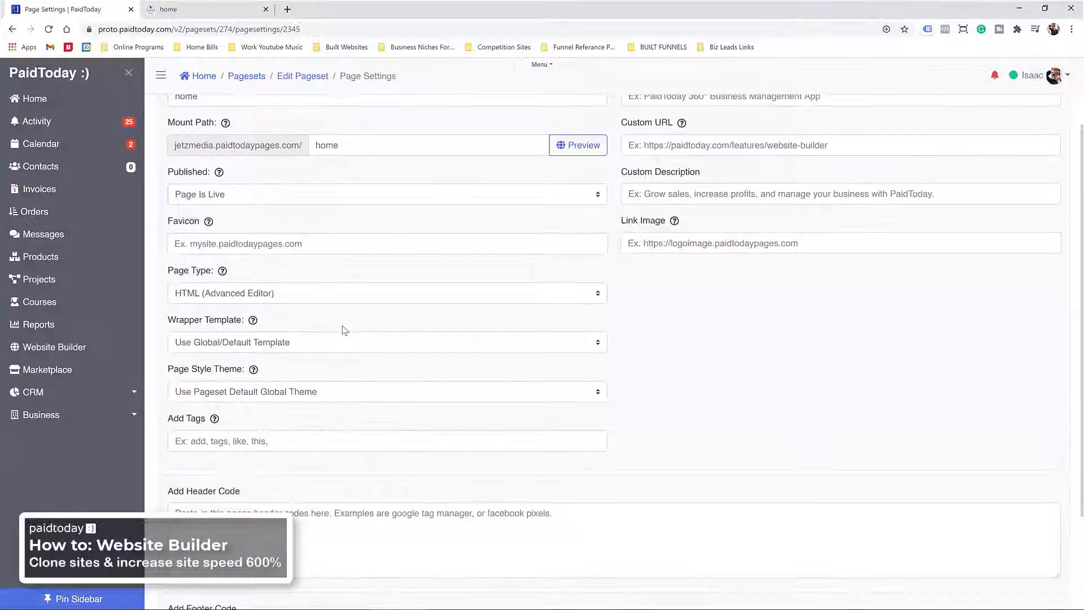
click(525, 347)
click(287, 375)
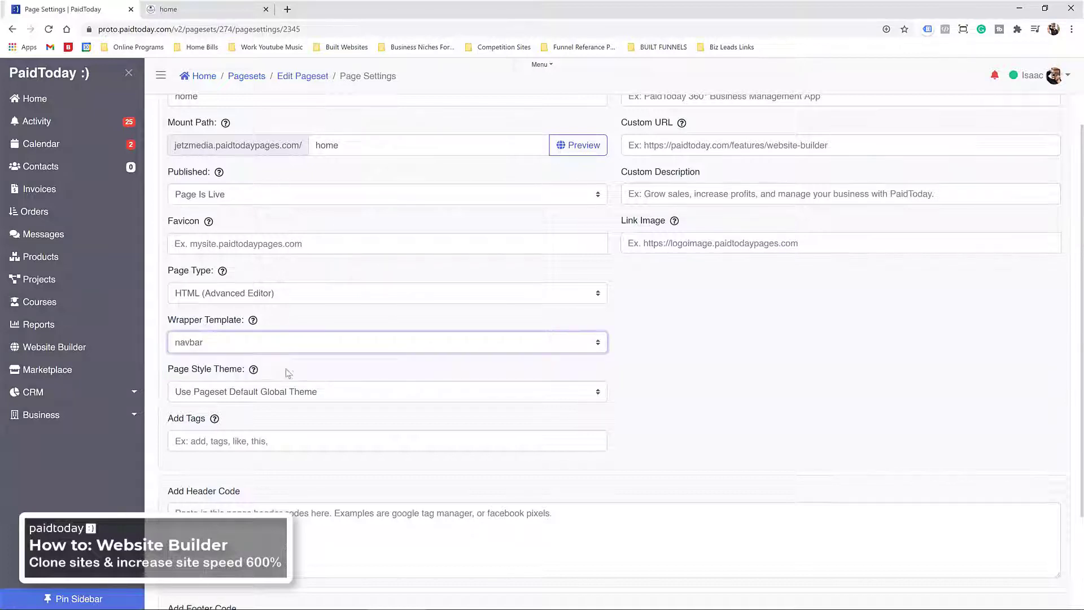
click(198, 343)
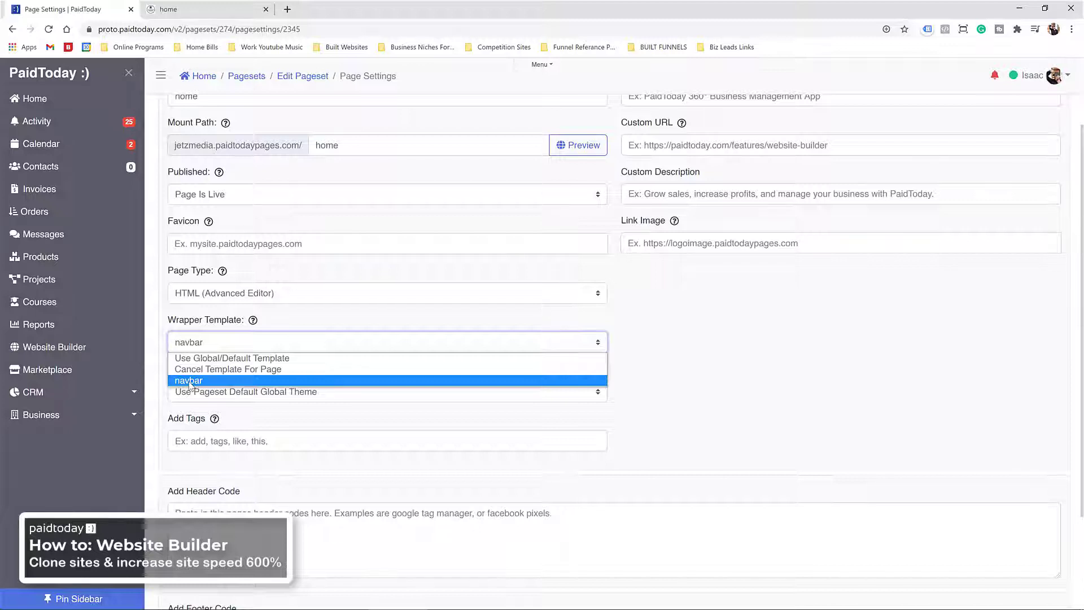
click(189, 382)
scroll(902, 167, up, 2)
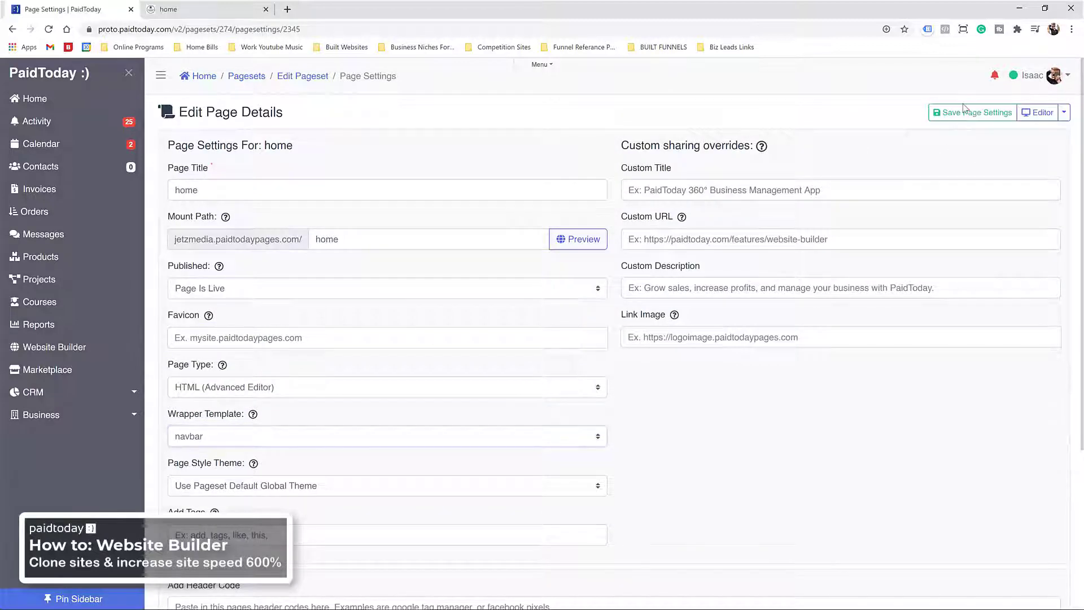
click(964, 116)
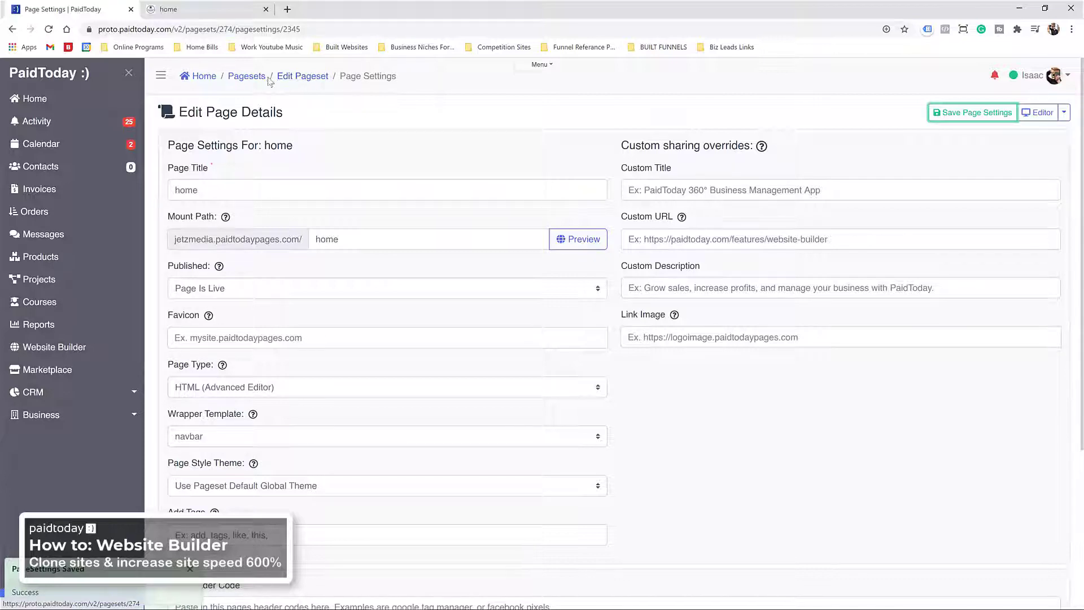
click(200, 9)
click(49, 29)
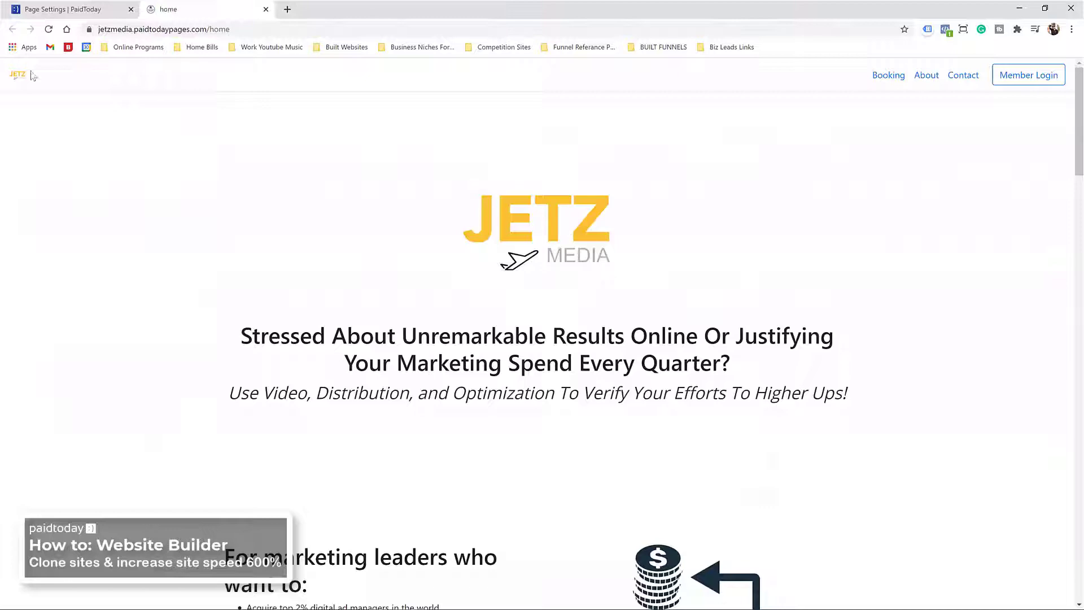
scroll(635, 168, down, 6)
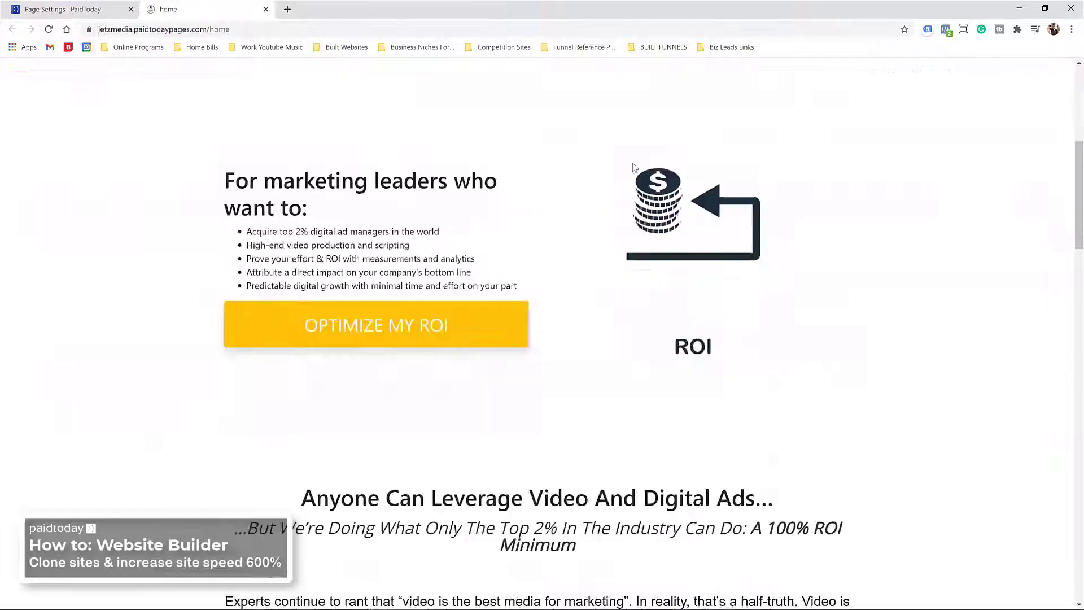
scroll(635, 167, up, 6)
scroll(96, 145, down, 20)
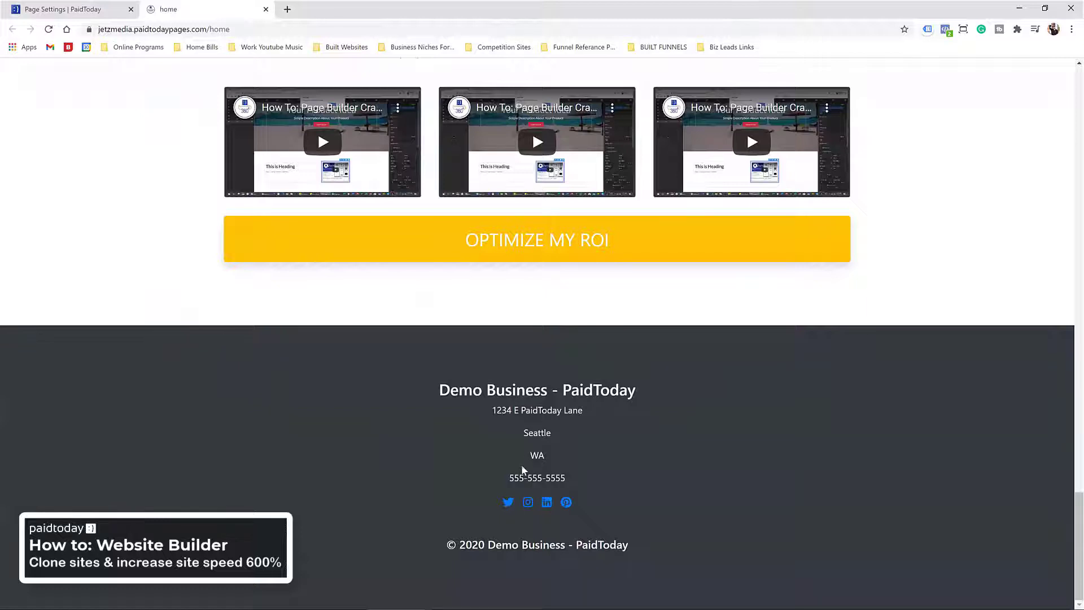
scroll(523, 469, up, 5)
scroll(523, 468, down, 5)
drag(440, 391, 651, 395)
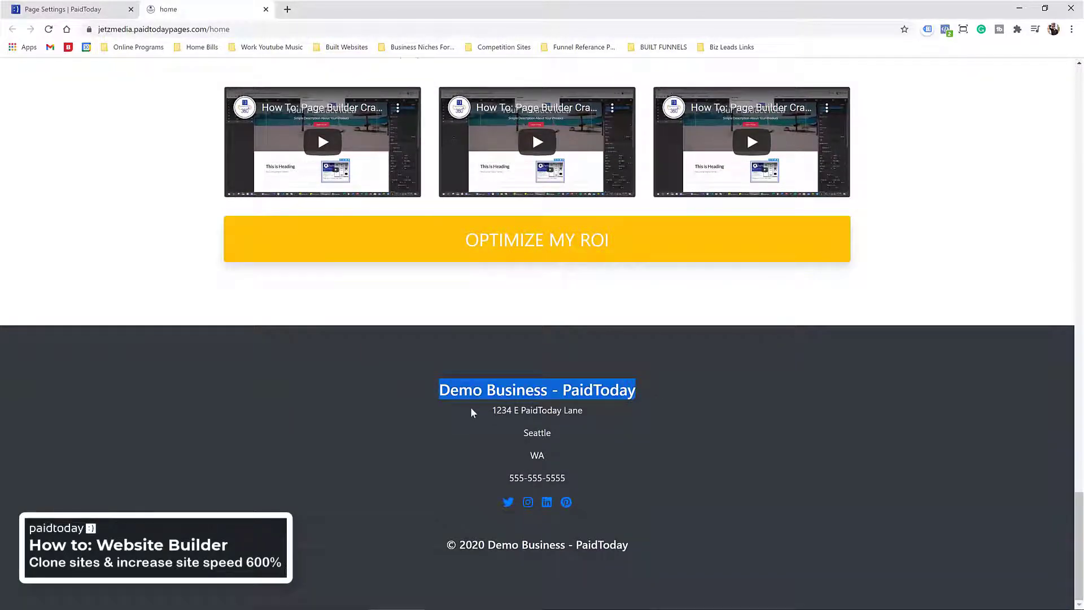
drag(447, 390, 530, 406)
scroll(516, 406, up, 20)
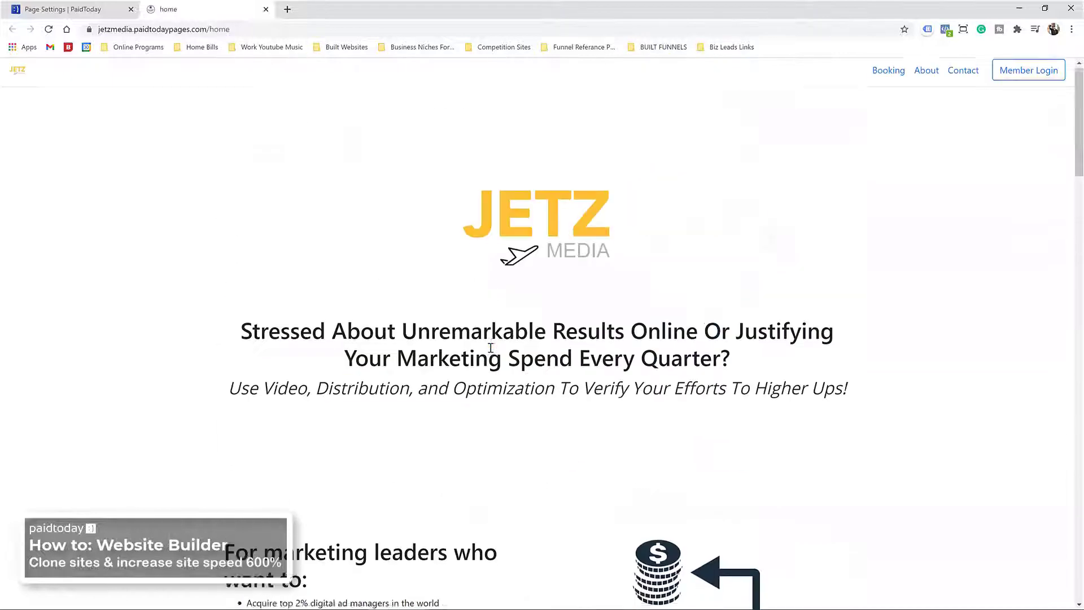
click(68, 9)
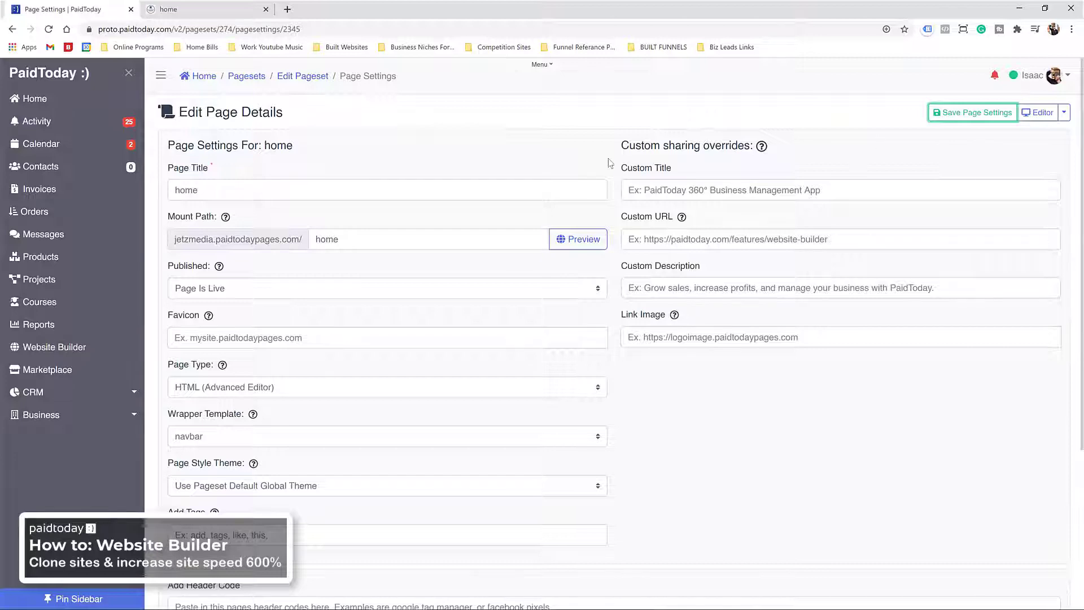
scroll(419, 157, down, 2)
scroll(267, 142, up, 2)
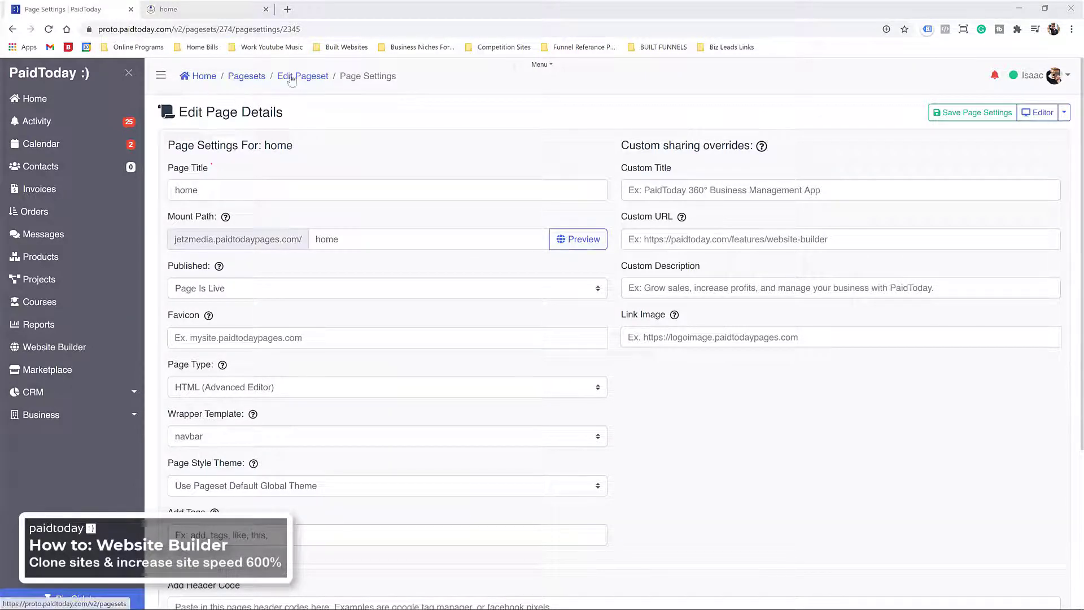
Step: Create a new page titled 'about' in the pageset and open it in the visual builder
click(299, 76)
scroll(334, 302, down, 1)
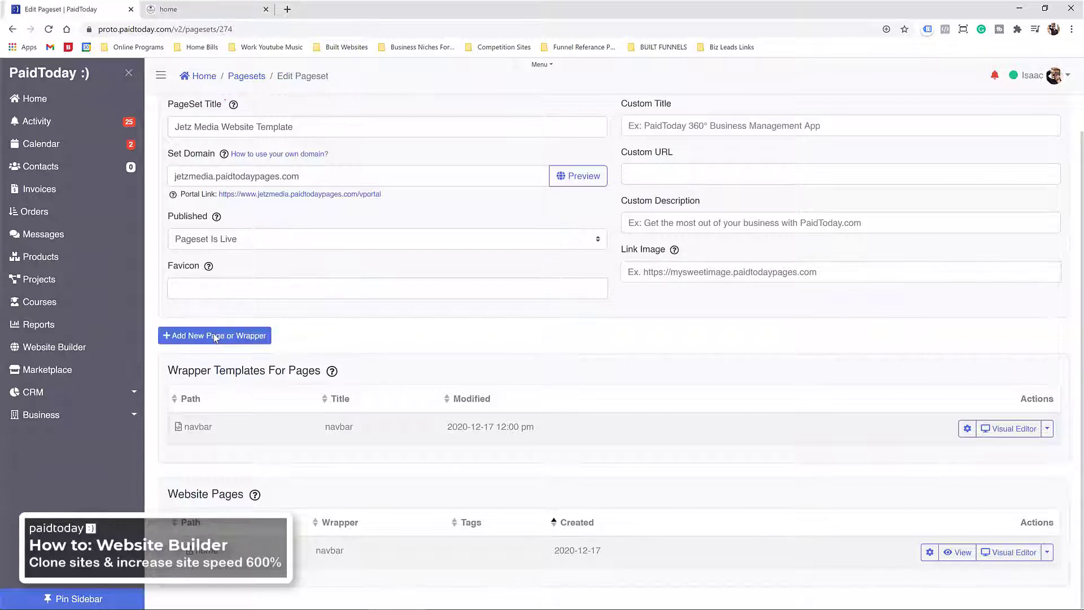
click(213, 337)
click(409, 263)
text(about)
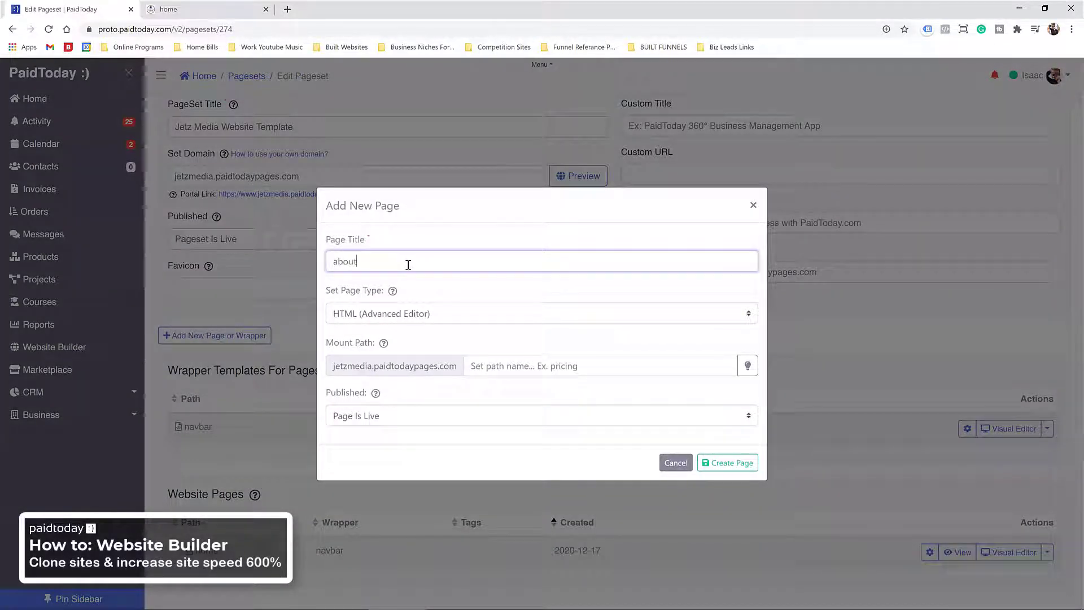
key(Tab)
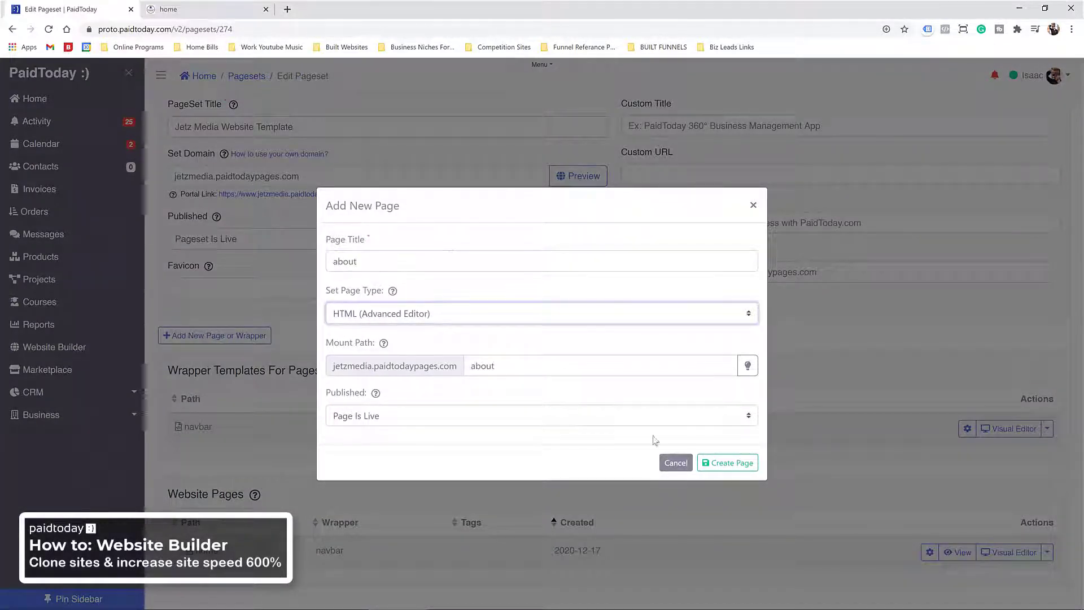
click(710, 464)
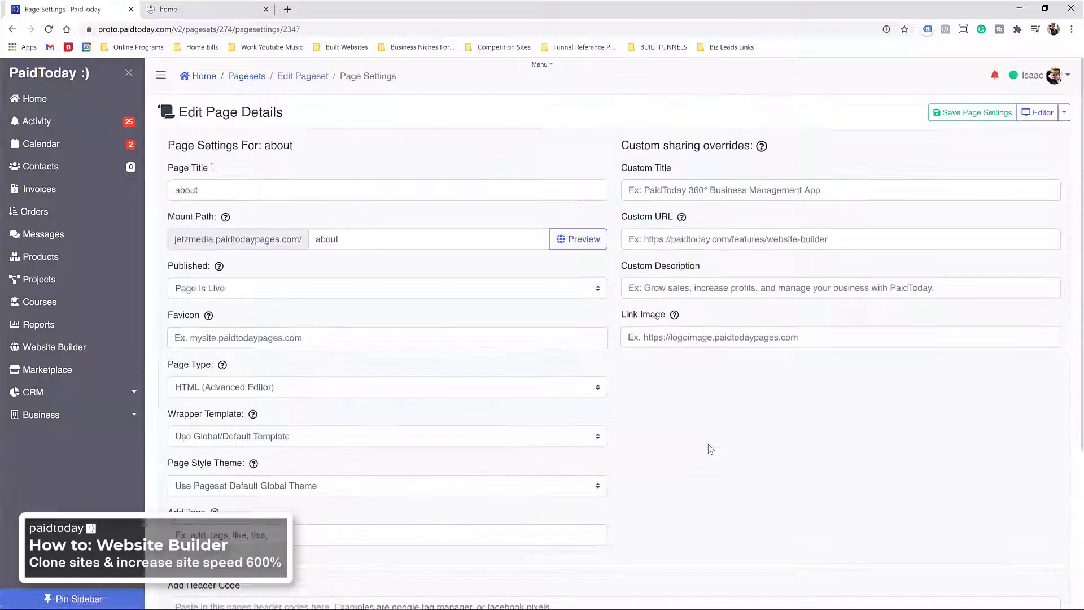
click(1042, 113)
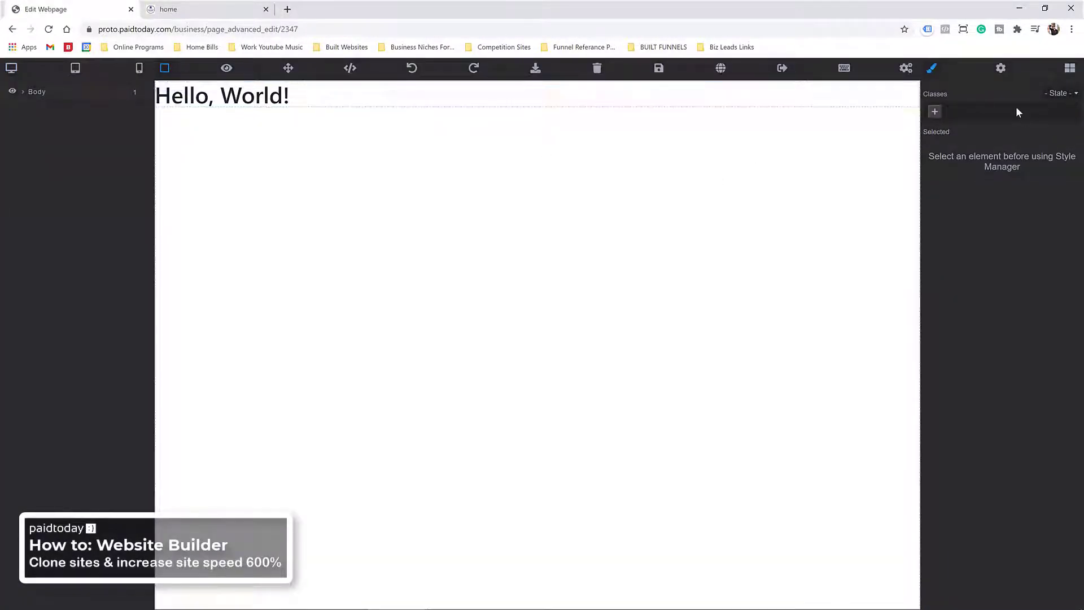
click(1070, 69)
Step: From the contents blocks, add a two-column text-and-image block below Hello, World!
scroll(968, 283, down, 1)
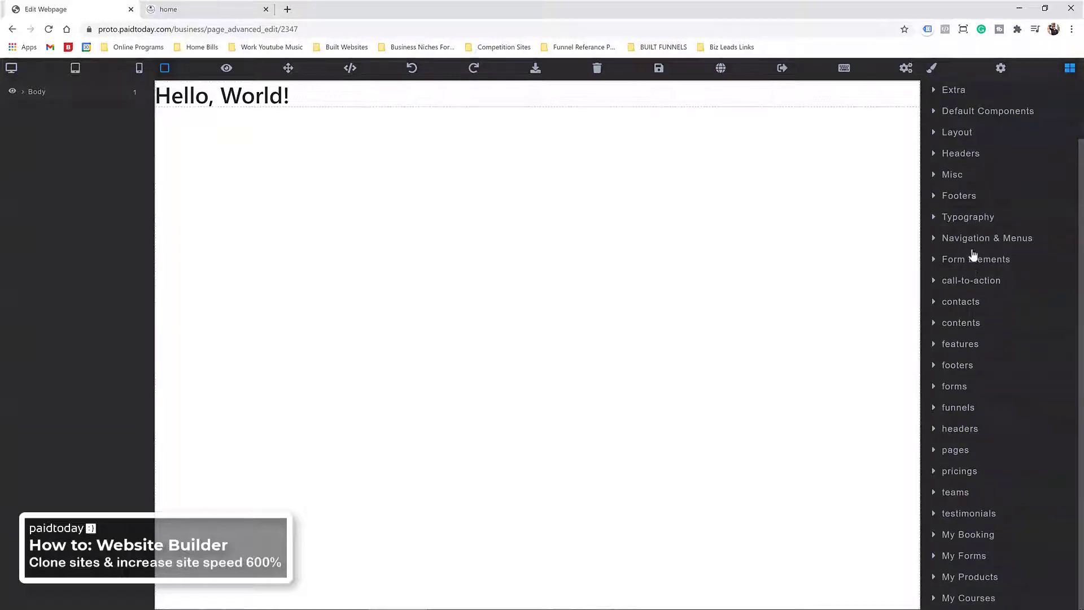
click(960, 327)
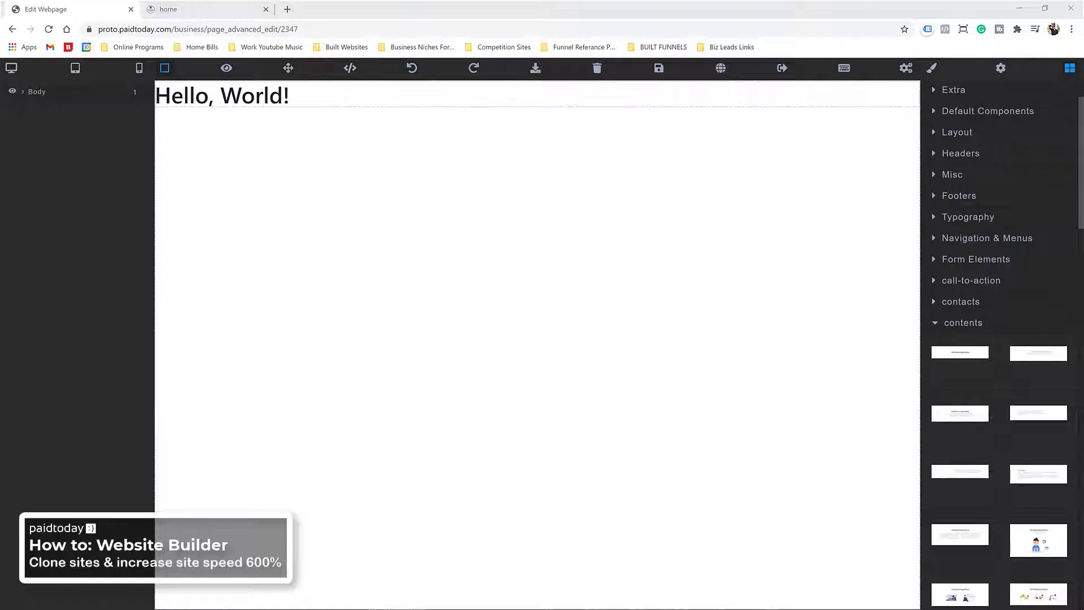
drag(1083, 119, 416, 118)
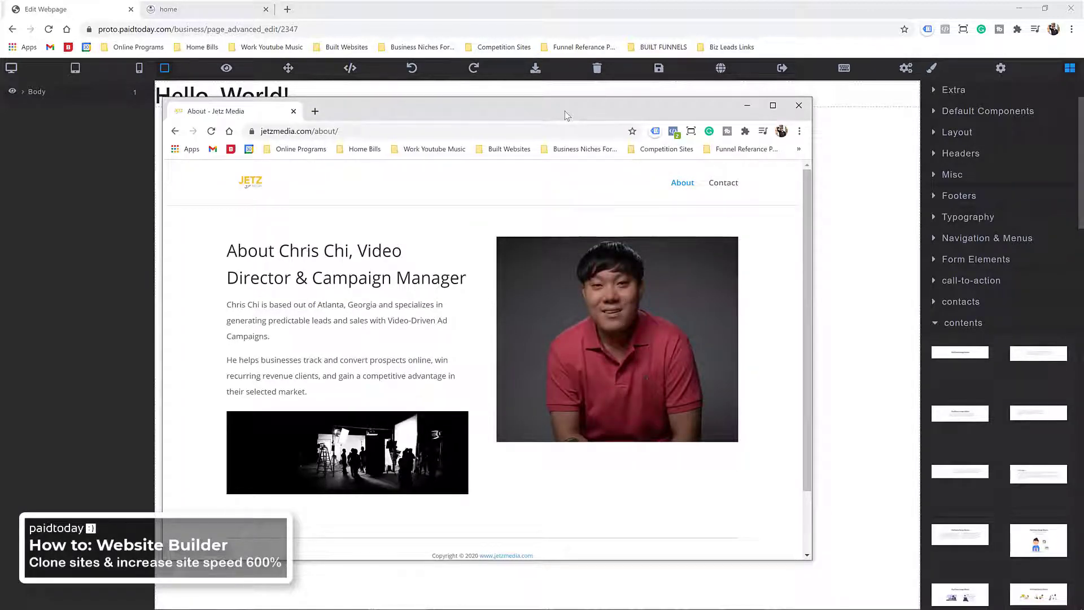
click(709, 12)
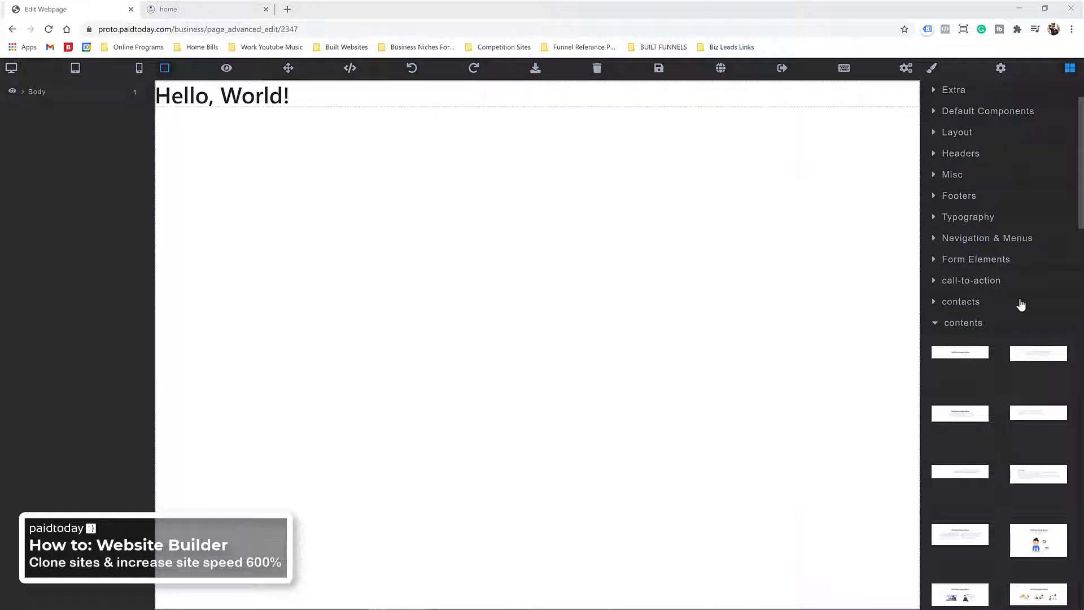
scroll(960, 339, down, 10)
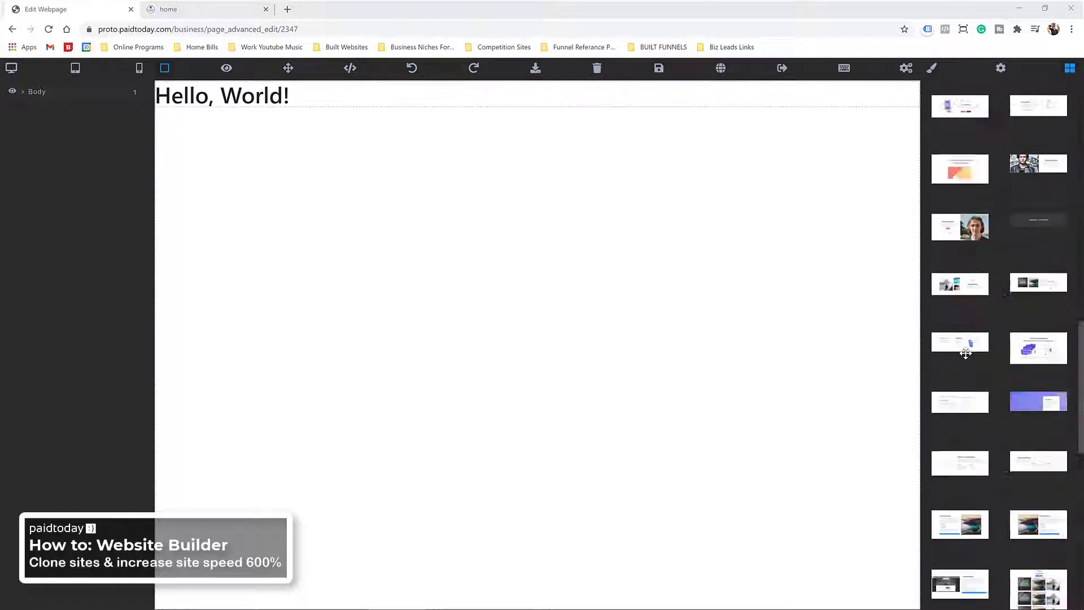
scroll(966, 351, down, 2)
scroll(966, 300, down, 2)
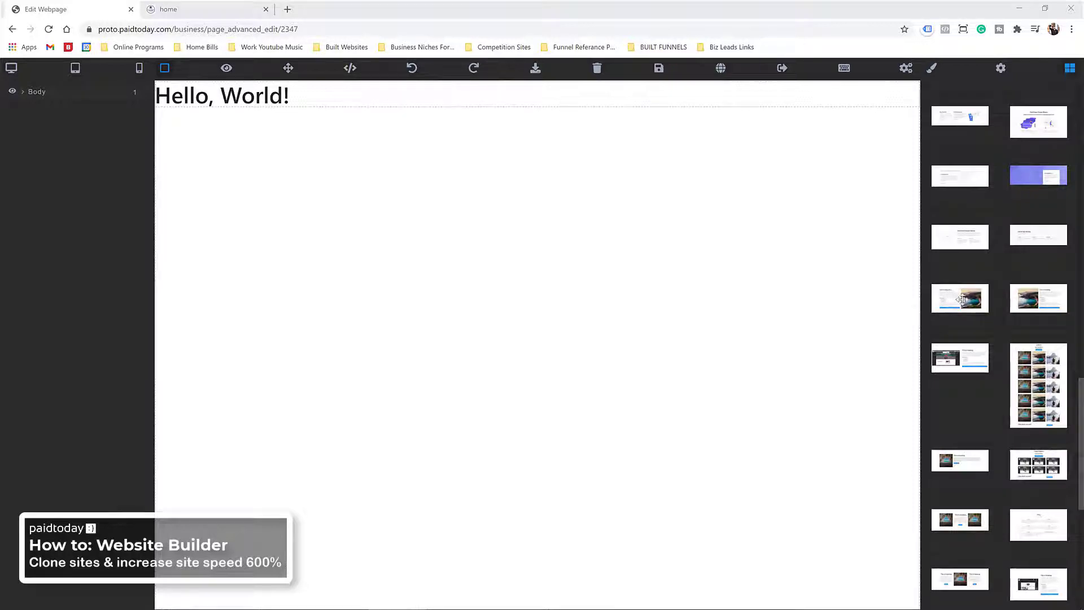
drag(963, 299, 583, 273)
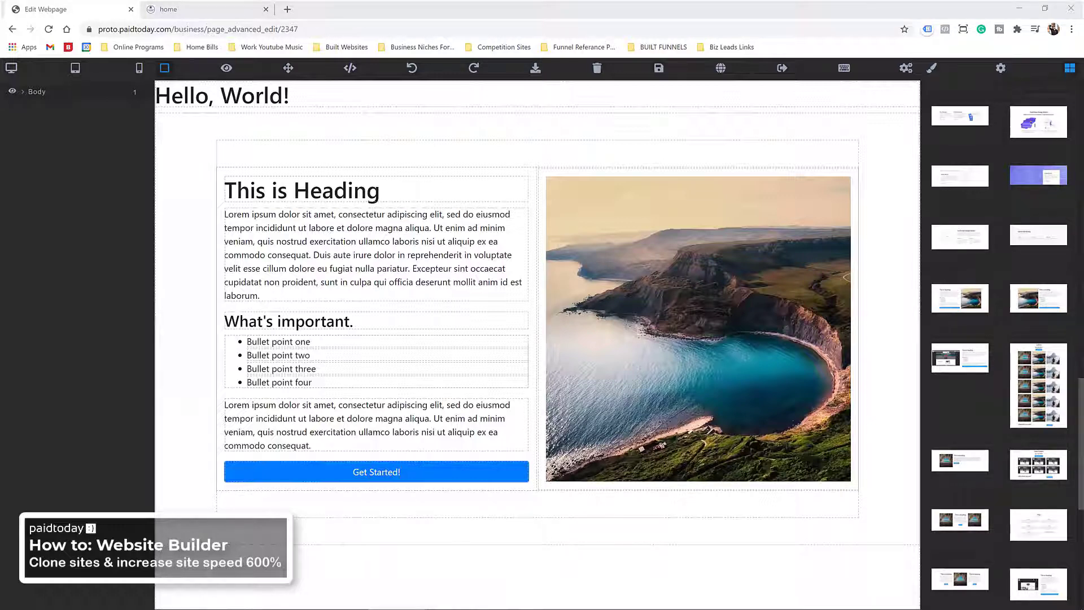
Step: Paste the copied director title over the heading and the copied bio over the lorem paragraph
click(316, 191)
triple_click(317, 191)
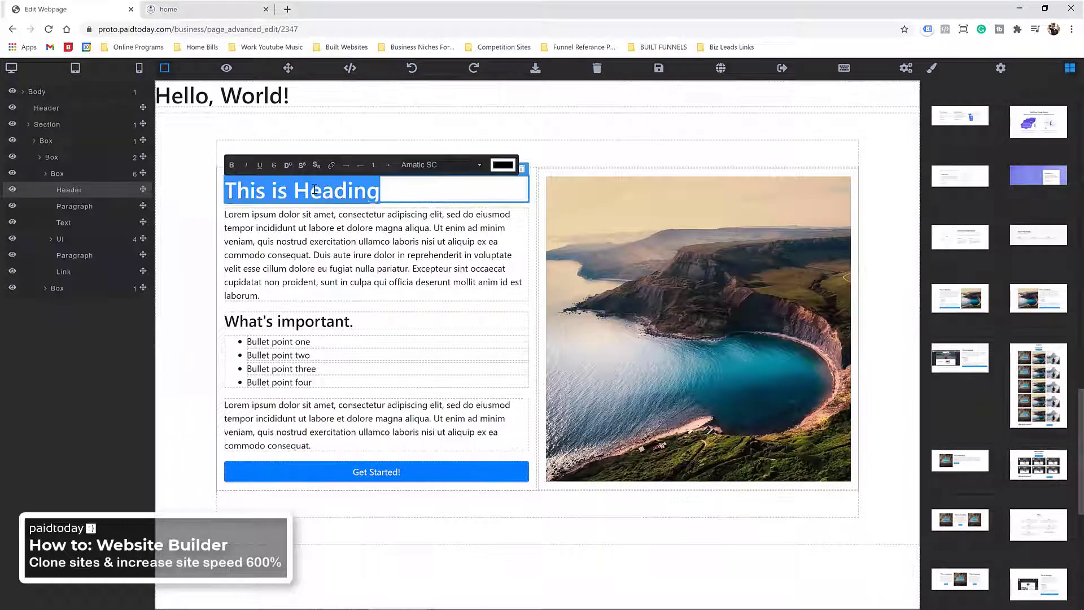
right_click(315, 192)
click(353, 259)
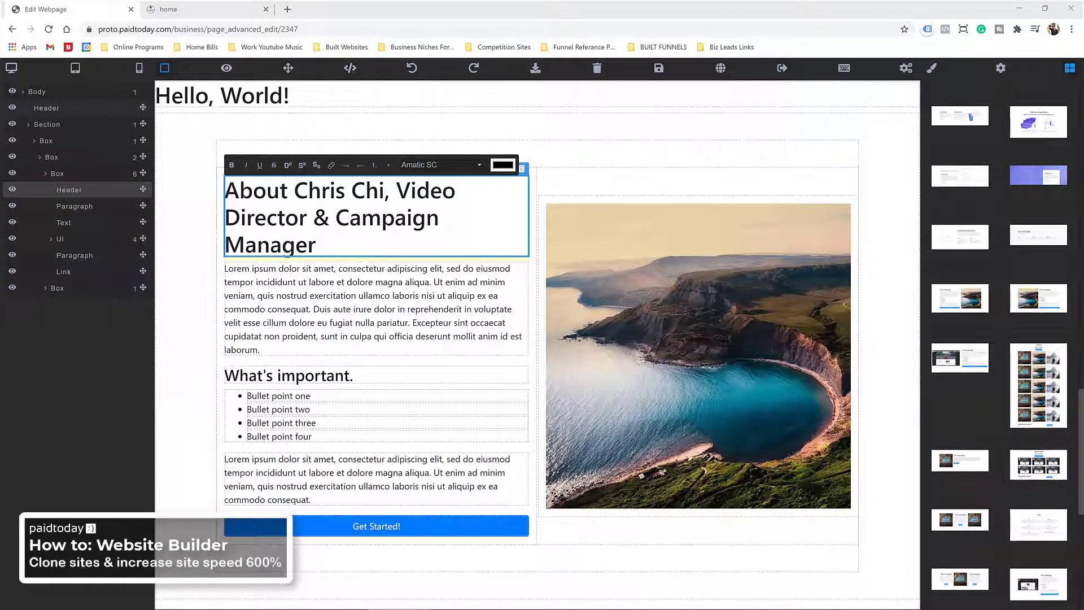
click(293, 287)
triple_click(294, 287)
right_click(293, 284)
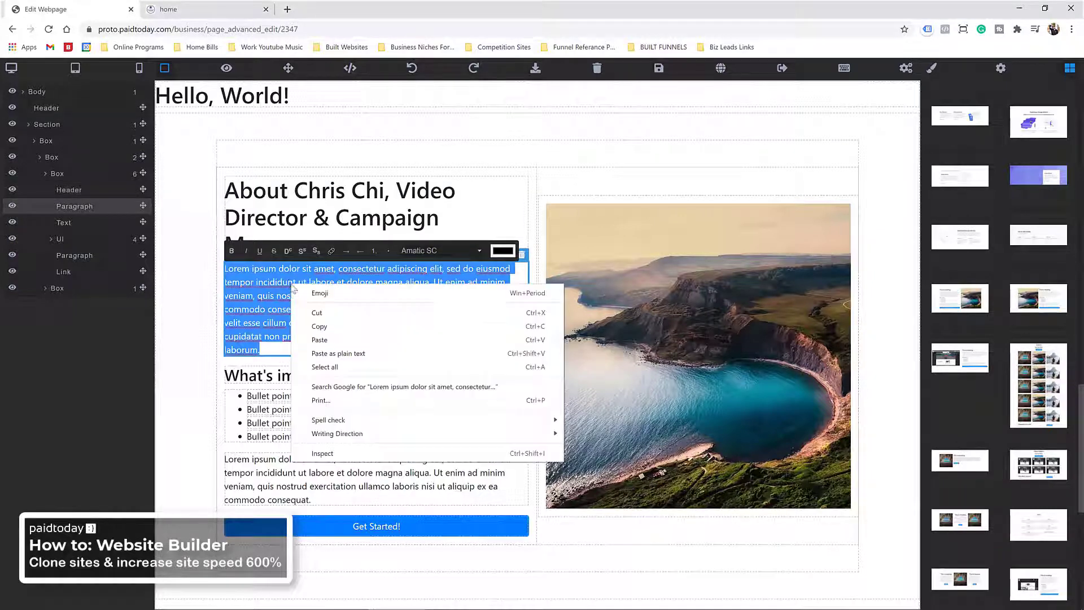
click(320, 340)
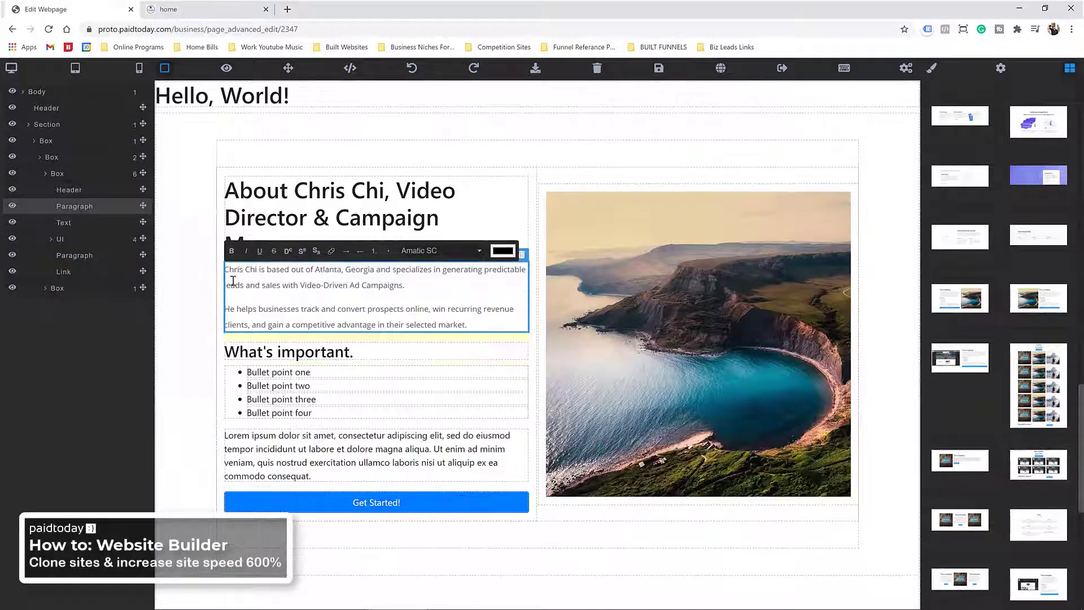
Step: Delete the What's important. subheading, the bullet list and the leftover lorem paragraph
click(285, 355)
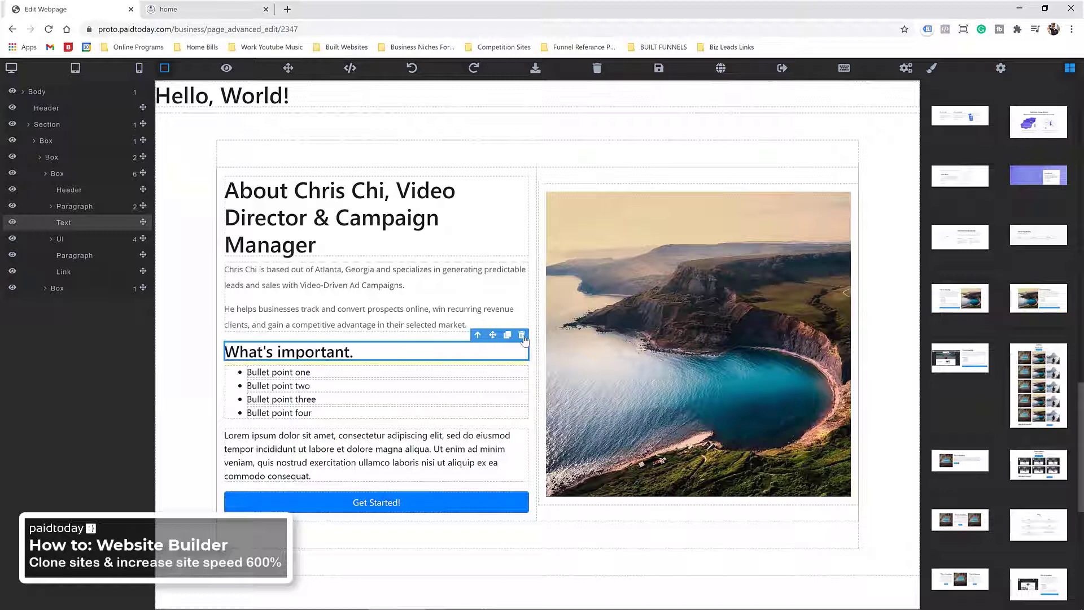
click(522, 335)
click(254, 357)
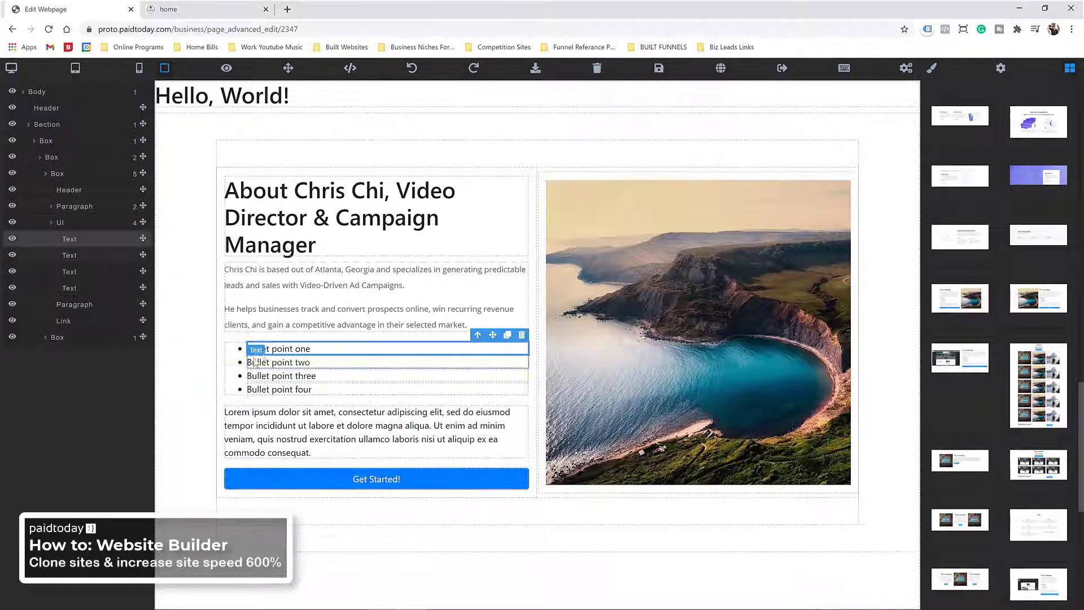
click(521, 335)
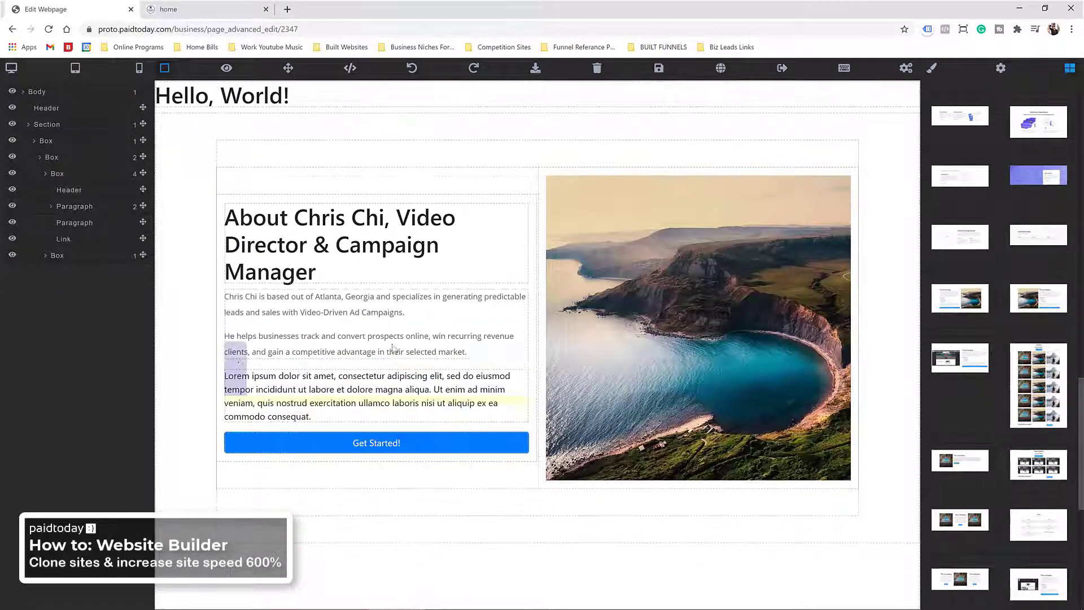
click(257, 390)
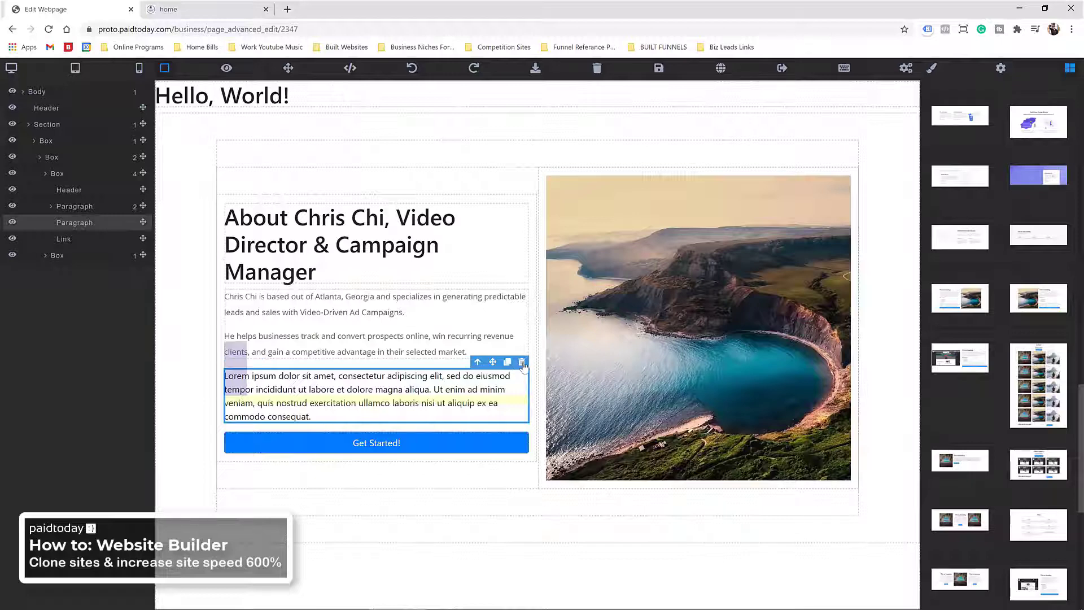
click(522, 362)
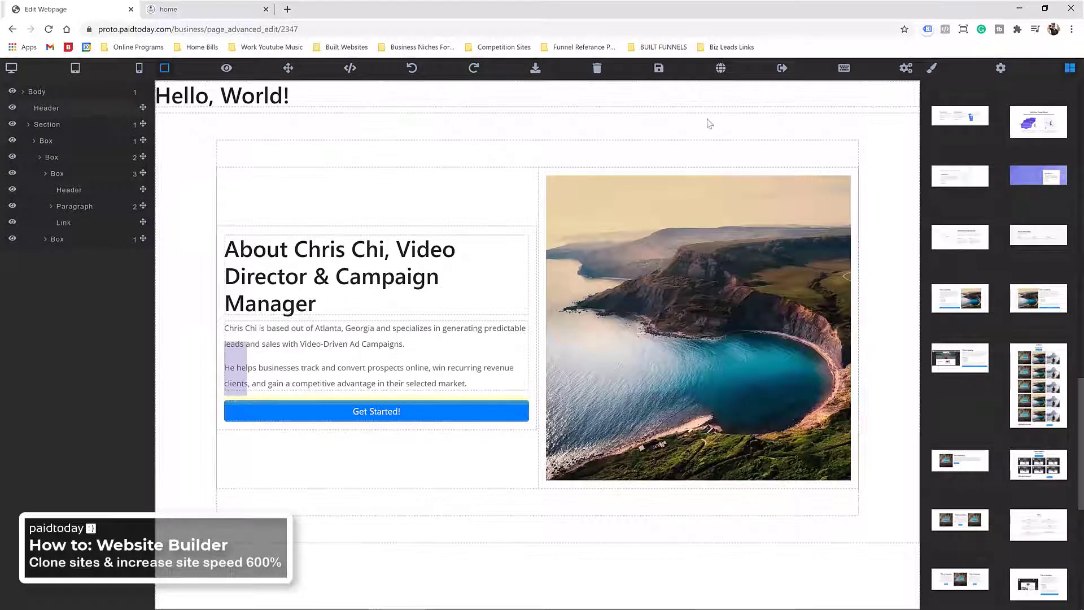
scroll(997, 129, up, 3)
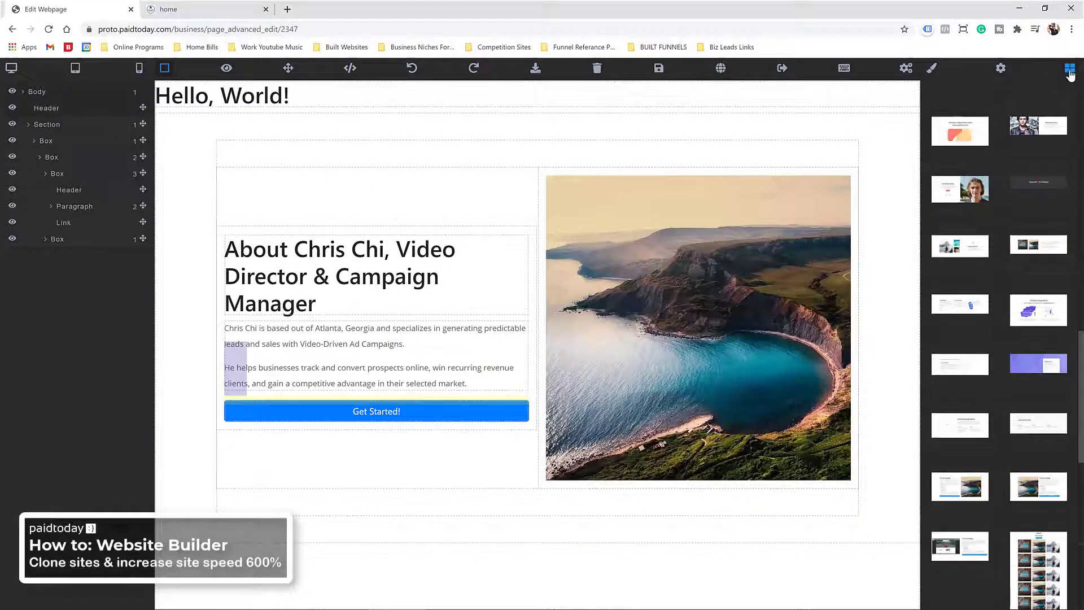
scroll(1027, 198, up, 5)
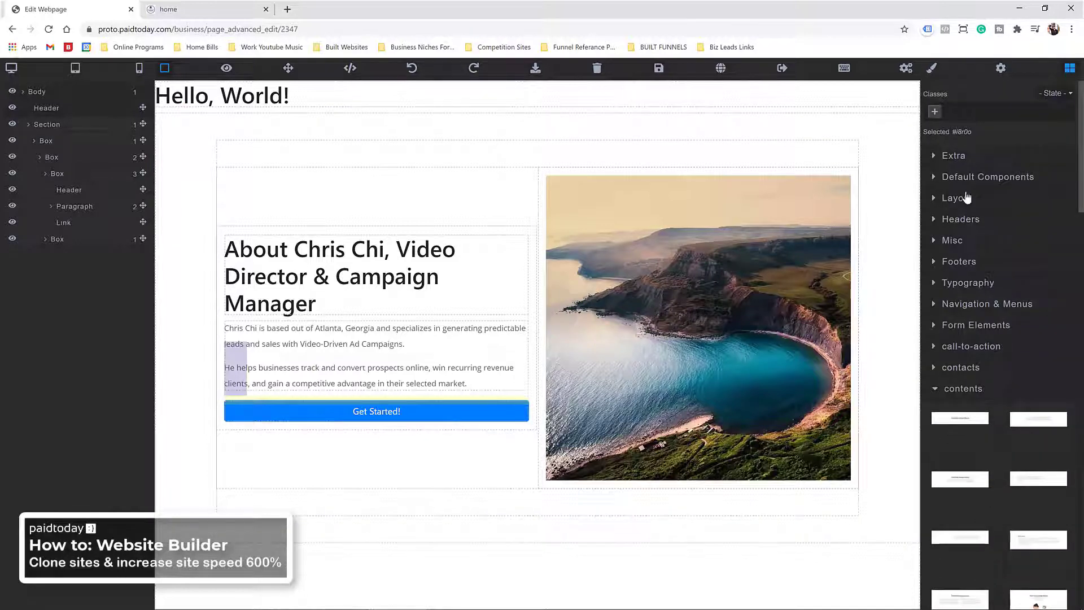
Step: Insert the uploaded AdobeStock studio photo above the Get Started! button, then edit the button text
click(975, 177)
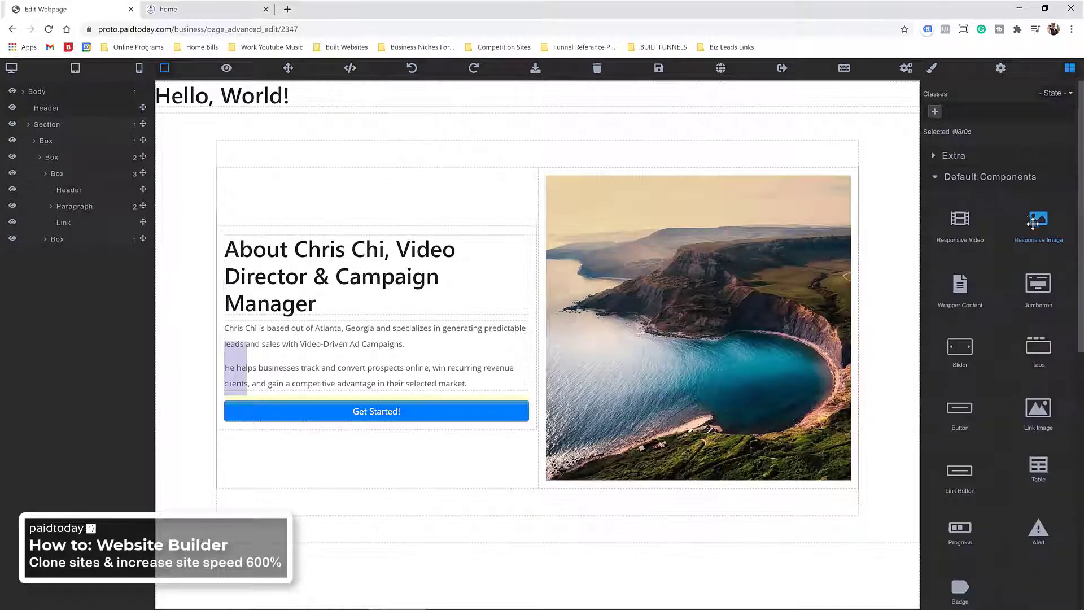
drag(1033, 224, 369, 389)
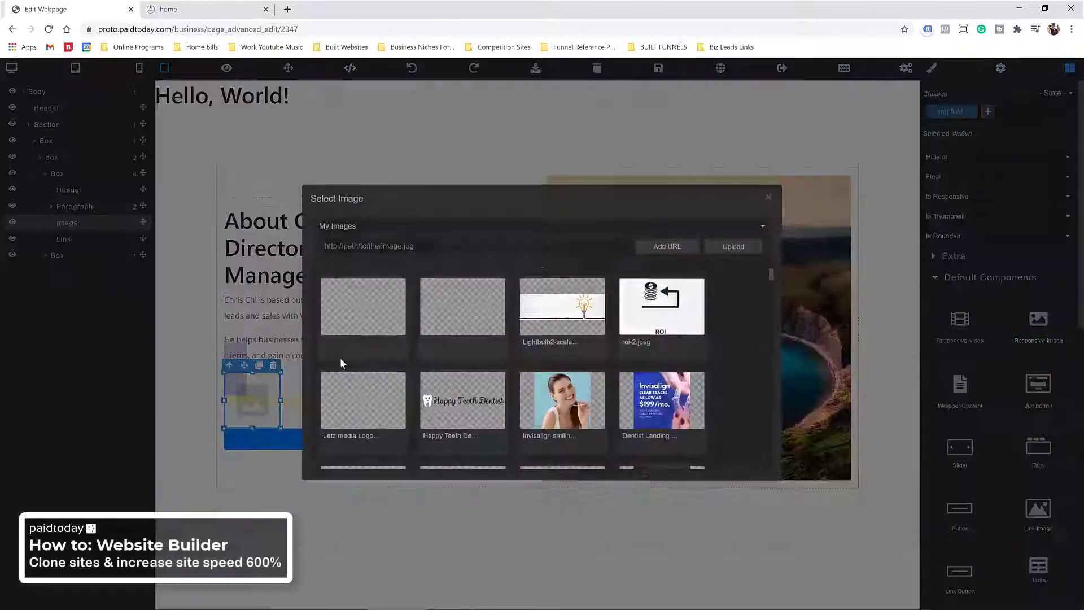
click(727, 247)
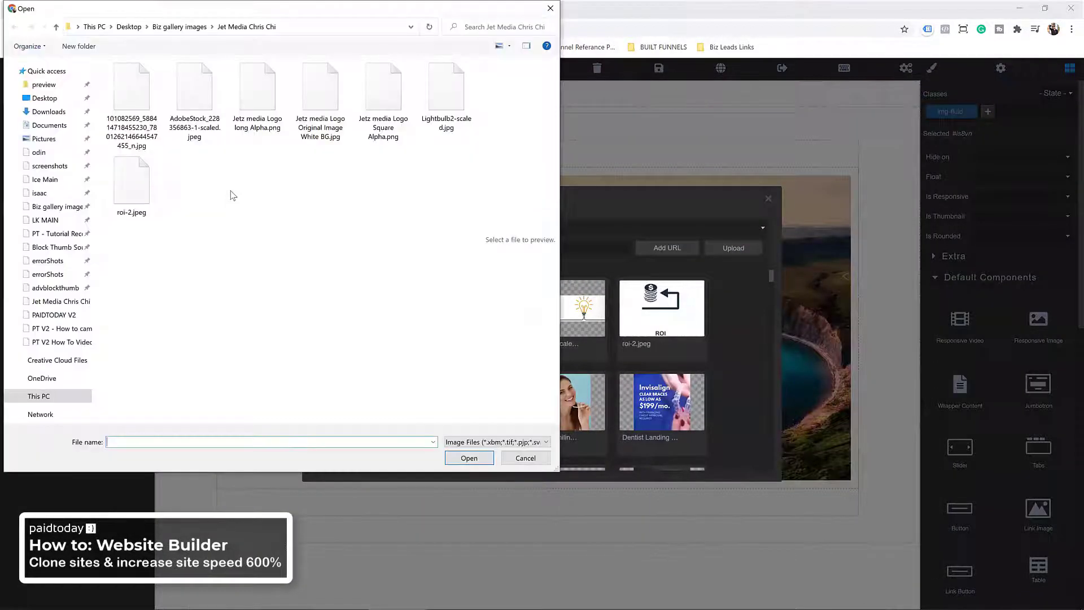
double_click(200, 111)
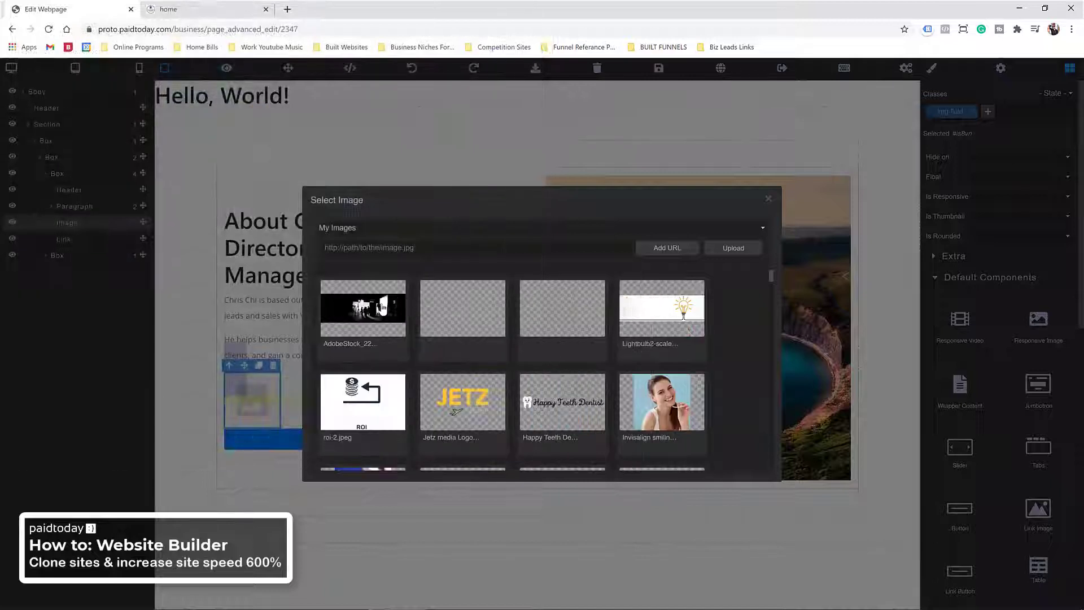
double_click(363, 317)
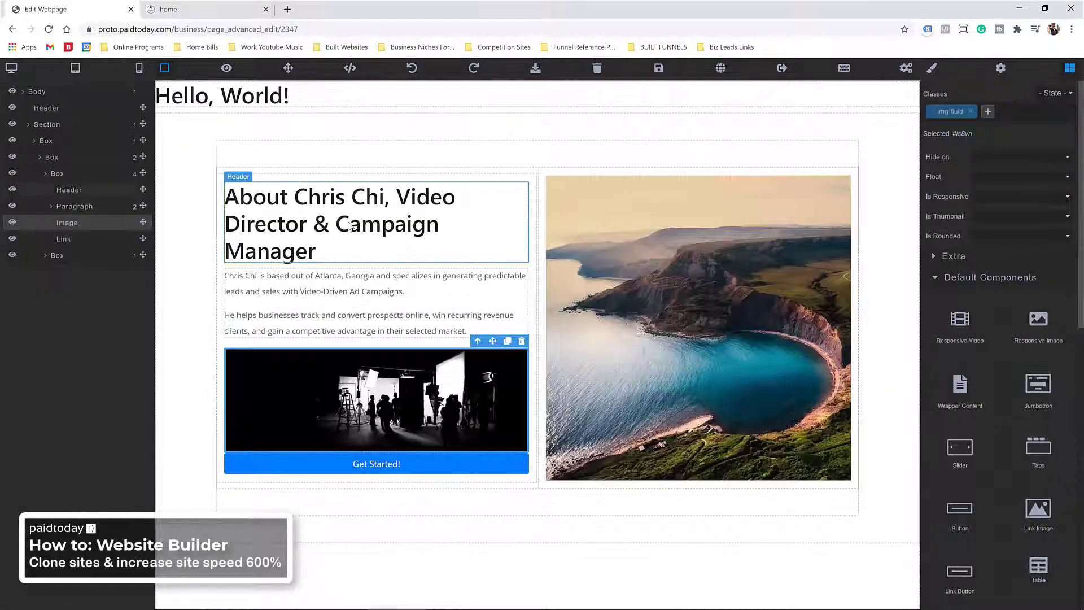
click(393, 472)
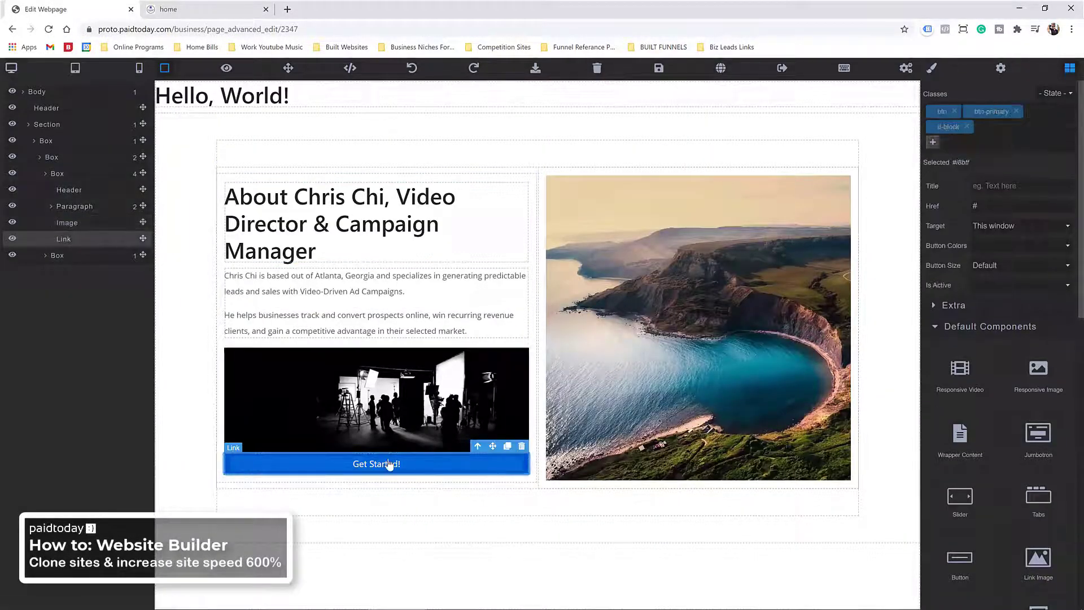
double_click(388, 470)
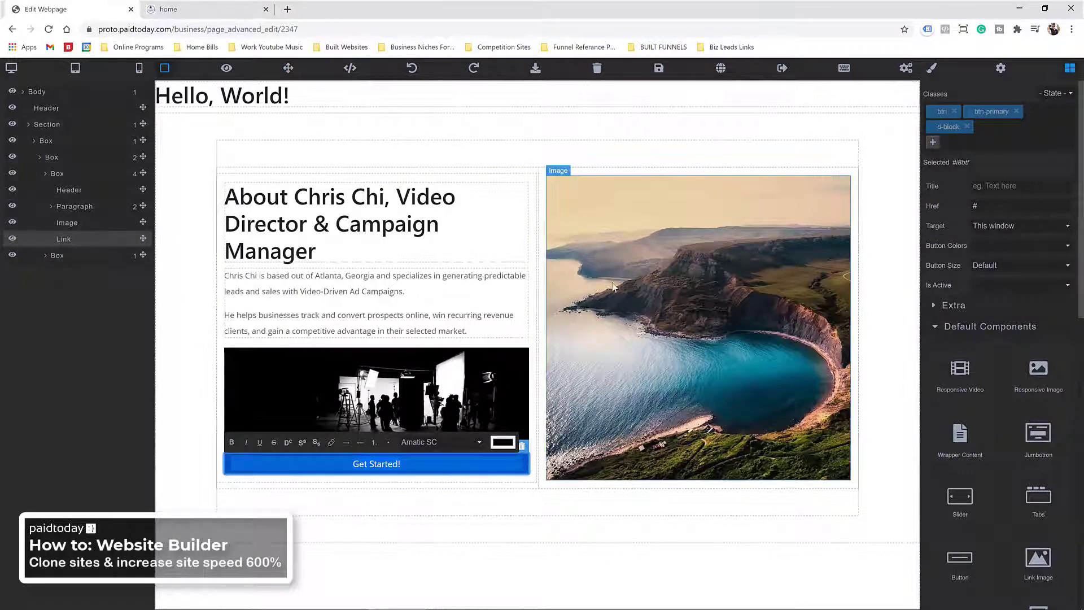
Step: Delete the Hello, World! heading, replace the coastal photo with an uploaded portrait, and save
click(421, 98)
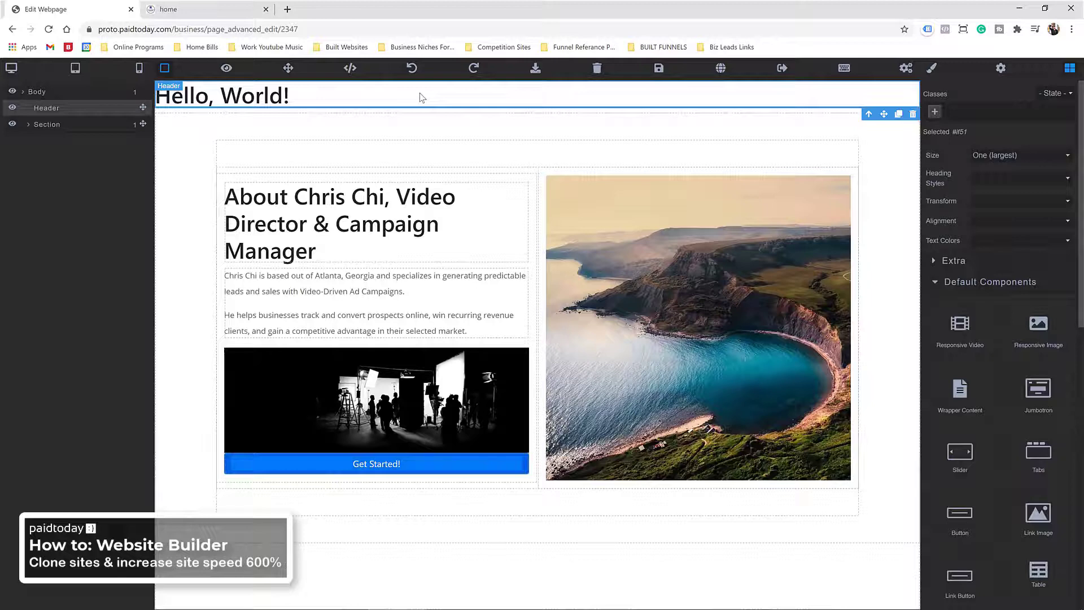
click(912, 114)
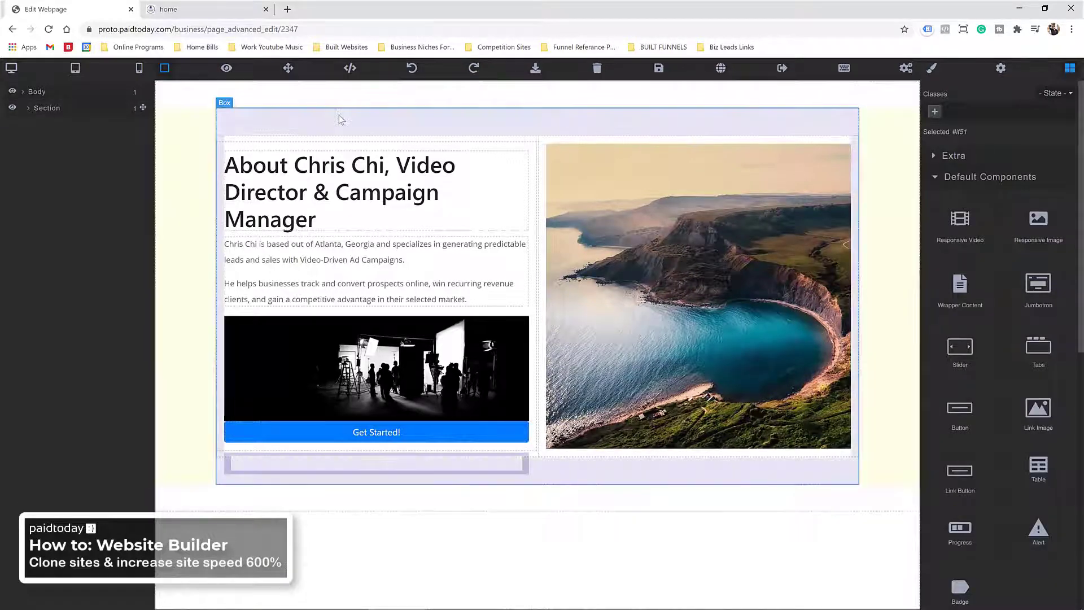
double_click(649, 225)
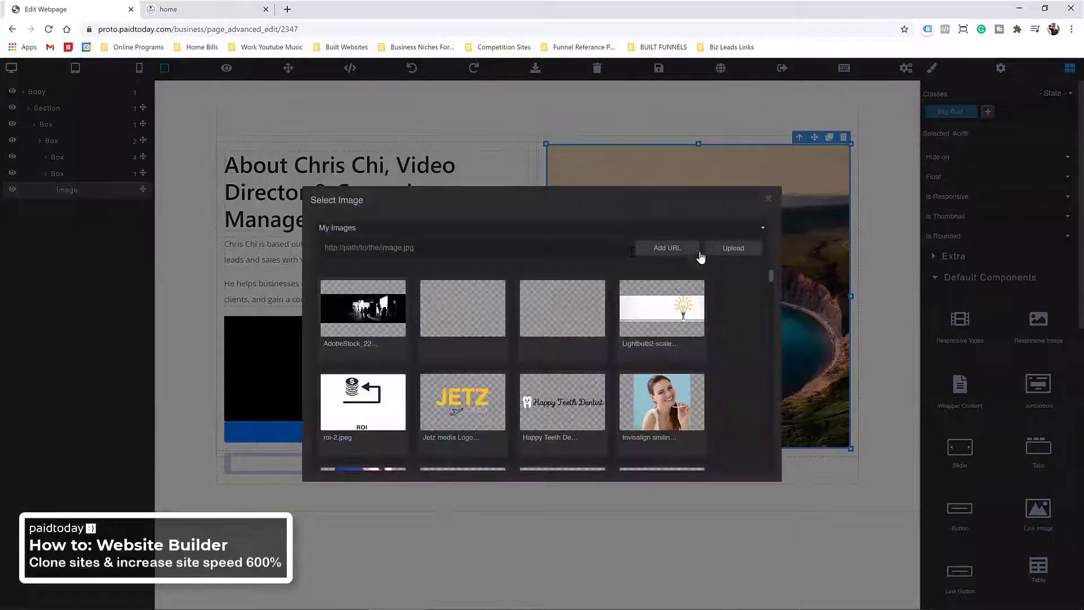
click(729, 246)
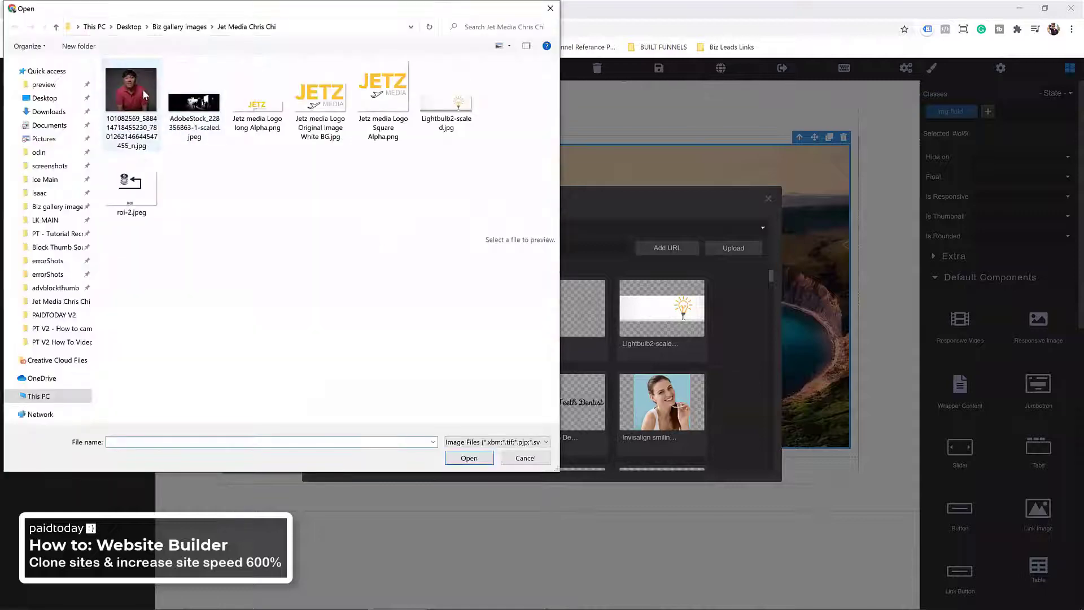
double_click(142, 91)
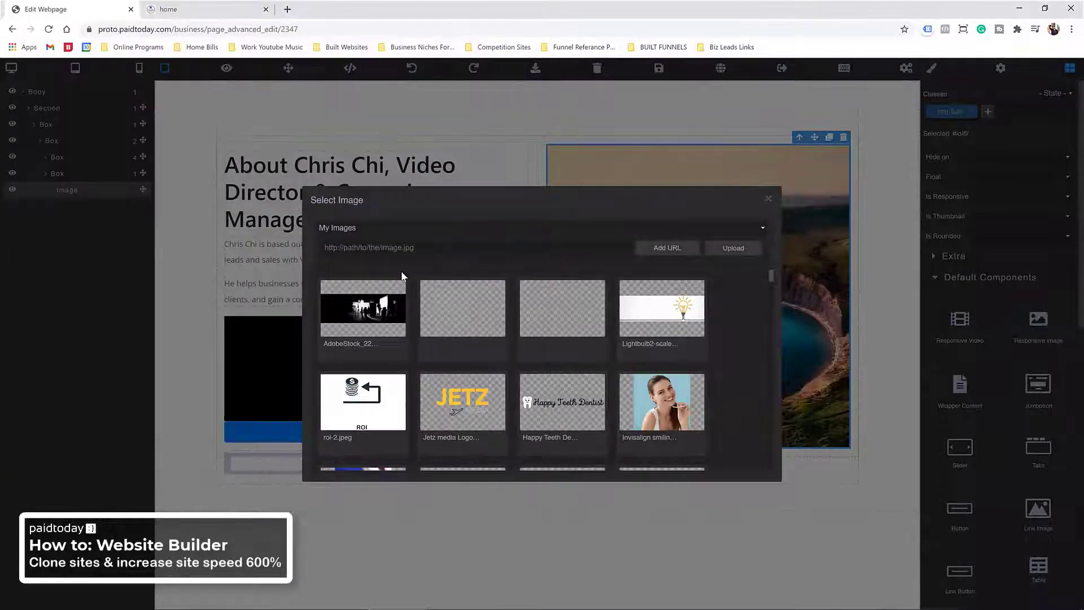
double_click(368, 316)
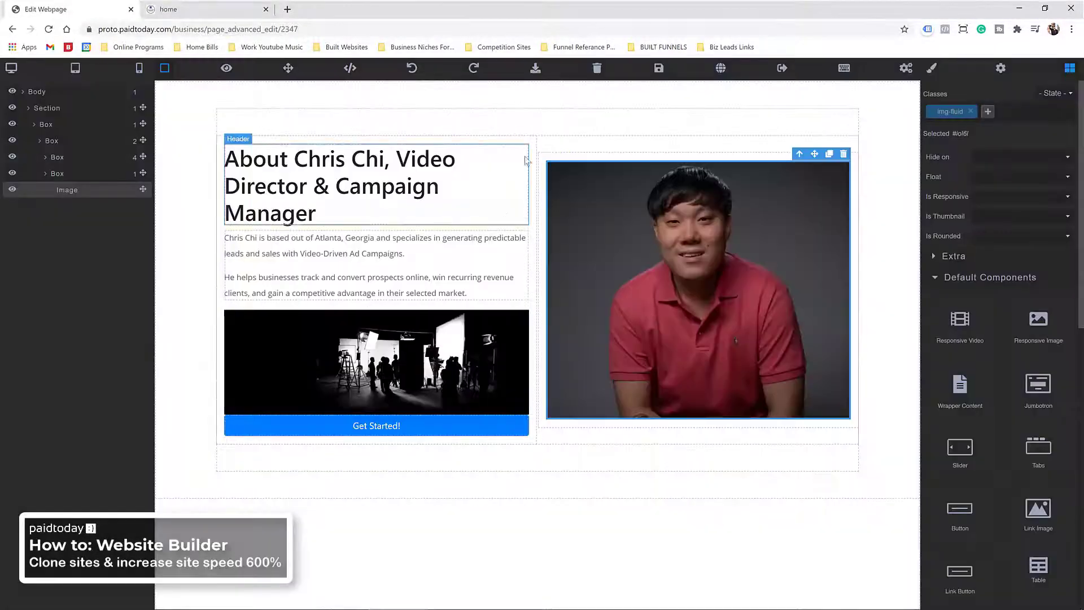
click(659, 68)
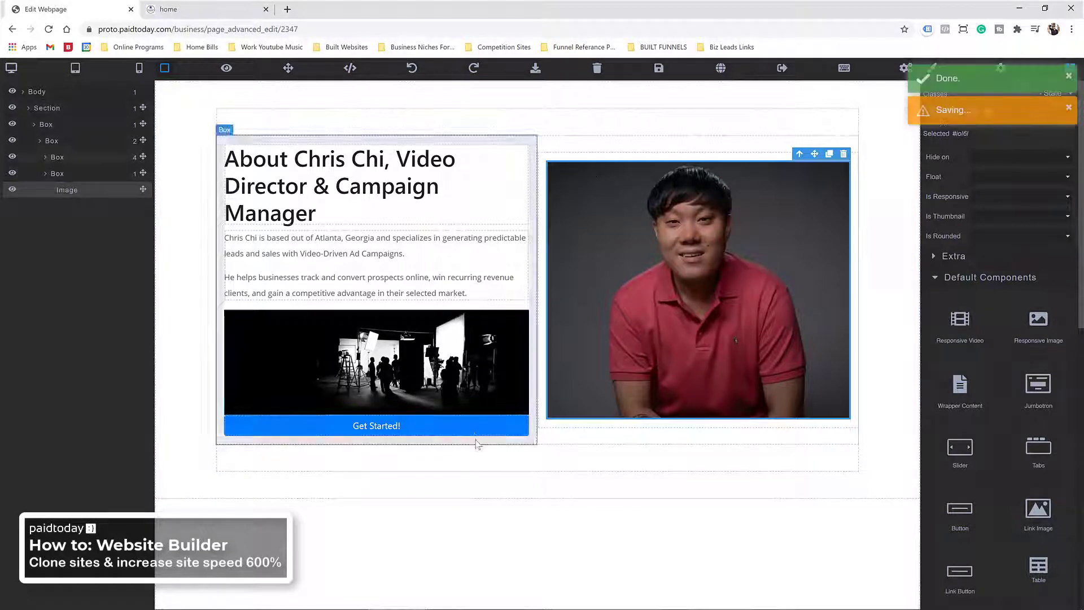
Step: Change the button label to 'Book a consultation'
click(379, 434)
double_click(377, 435)
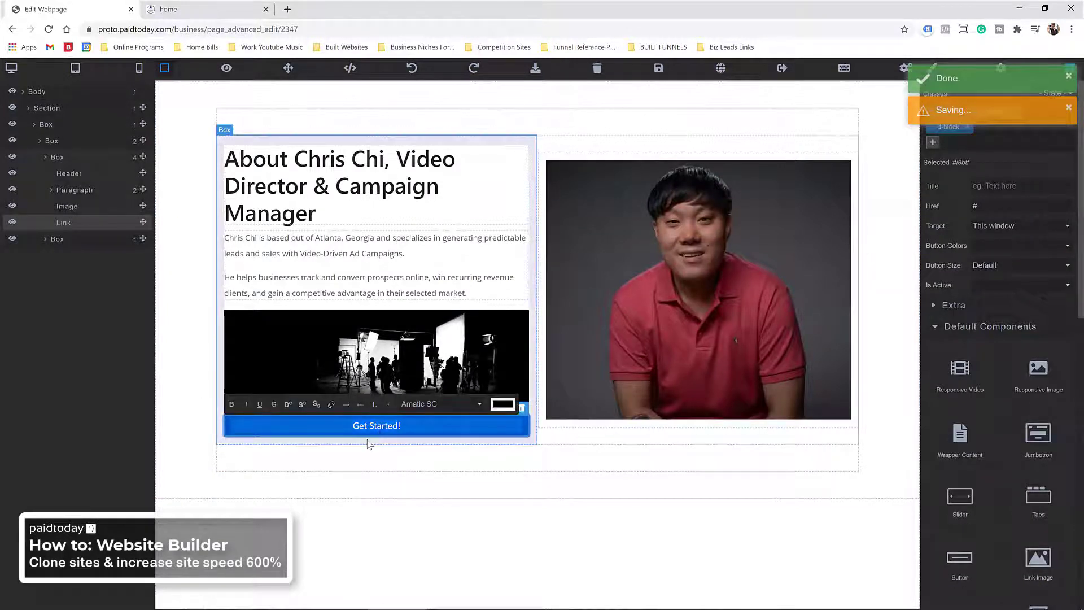
key(ctrl+a)
text(Book)
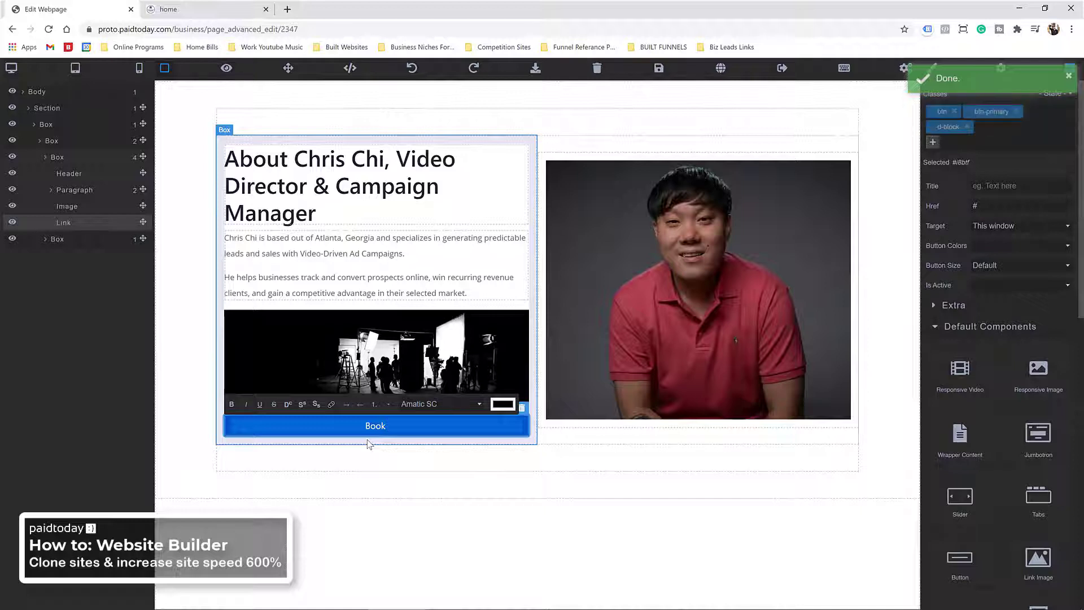
text( a consul)
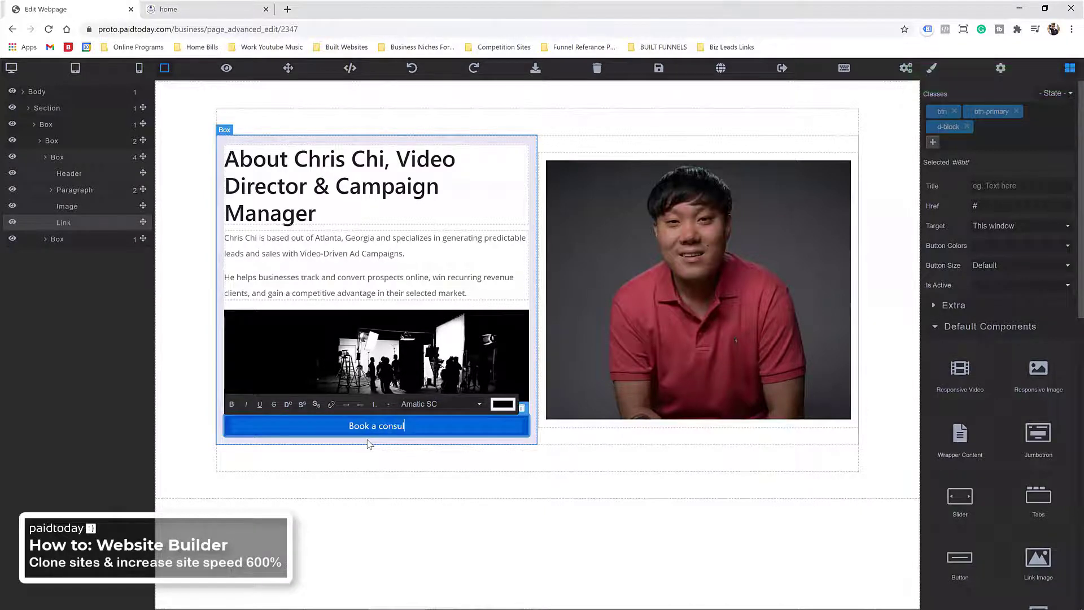
text(tation1)
key(BackSpace)
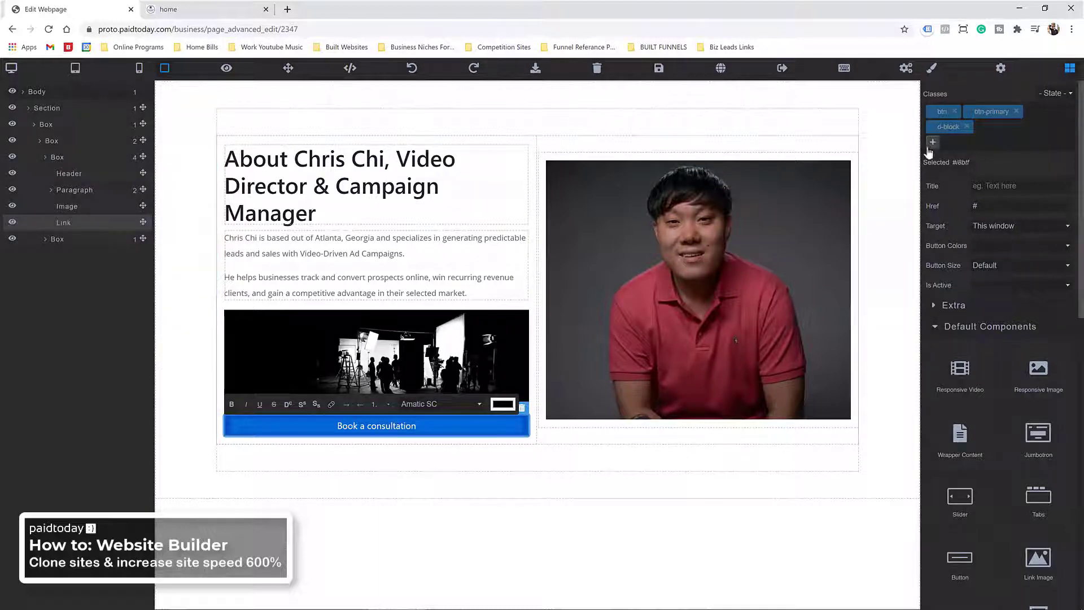
Step: Add an empty one-column row below the button, save the page, and leave the editor
click(949, 328)
click(949, 329)
click(950, 329)
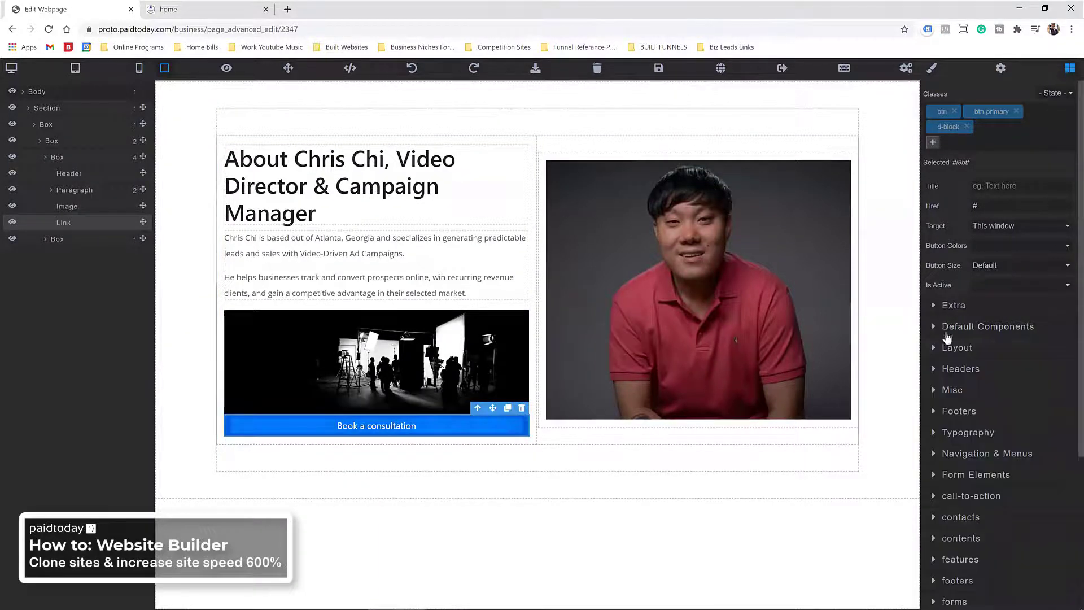
click(946, 348)
drag(960, 503, 389, 456)
click(333, 457)
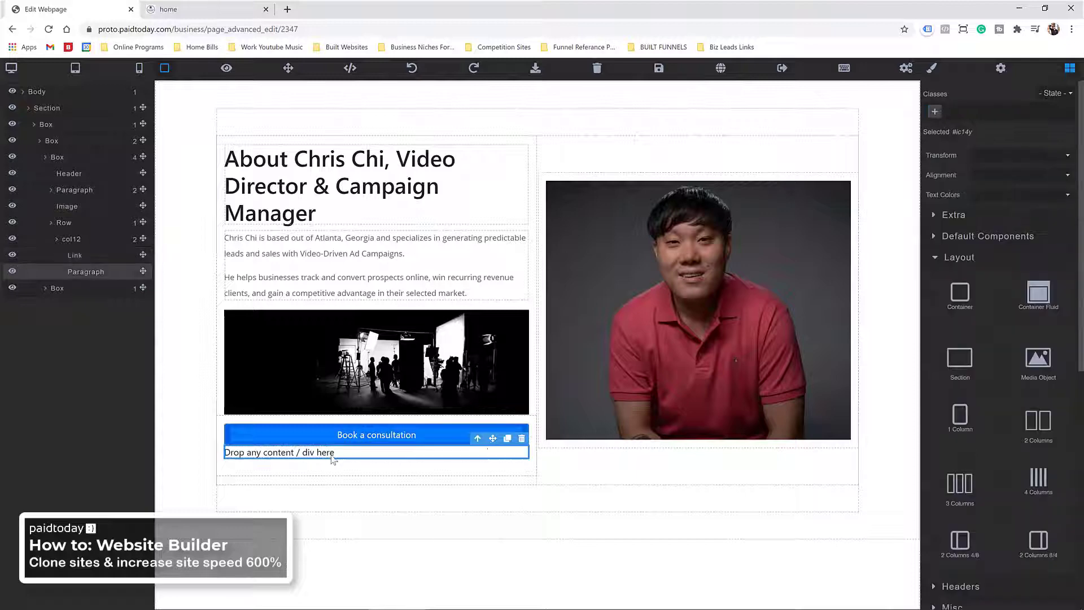
click(521, 443)
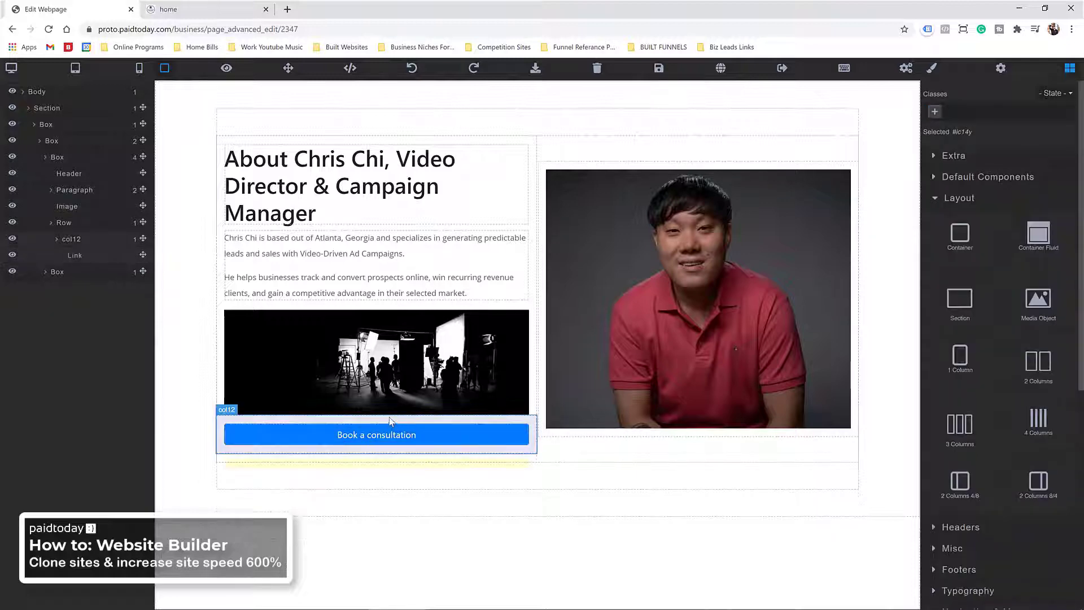
click(658, 68)
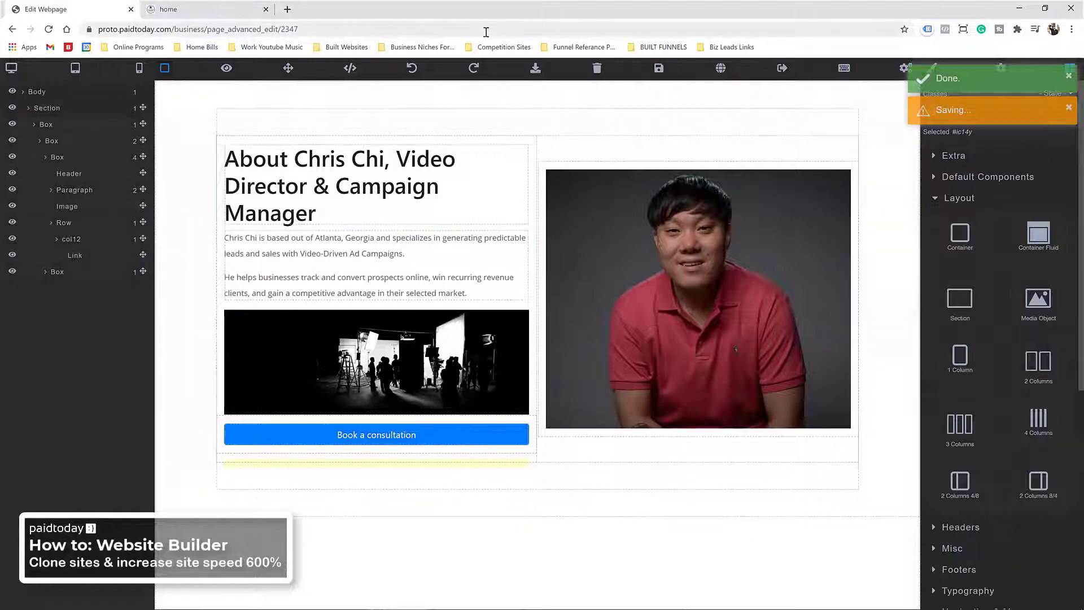
click(12, 29)
click(596, 87)
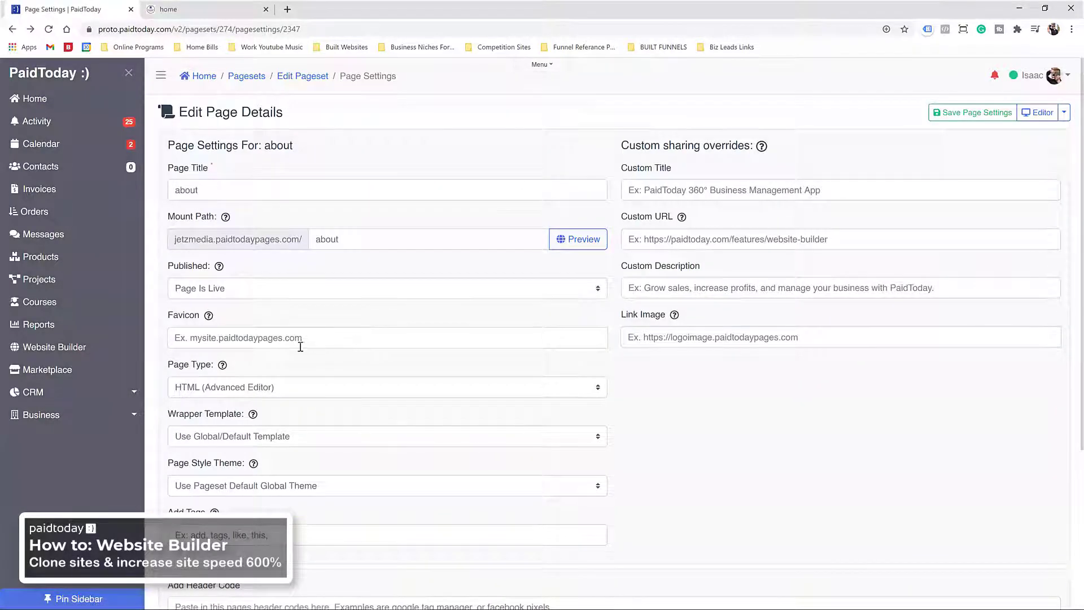
Step: Set the about page's wrapper template to navbar and save the page settings
click(284, 436)
click(212, 475)
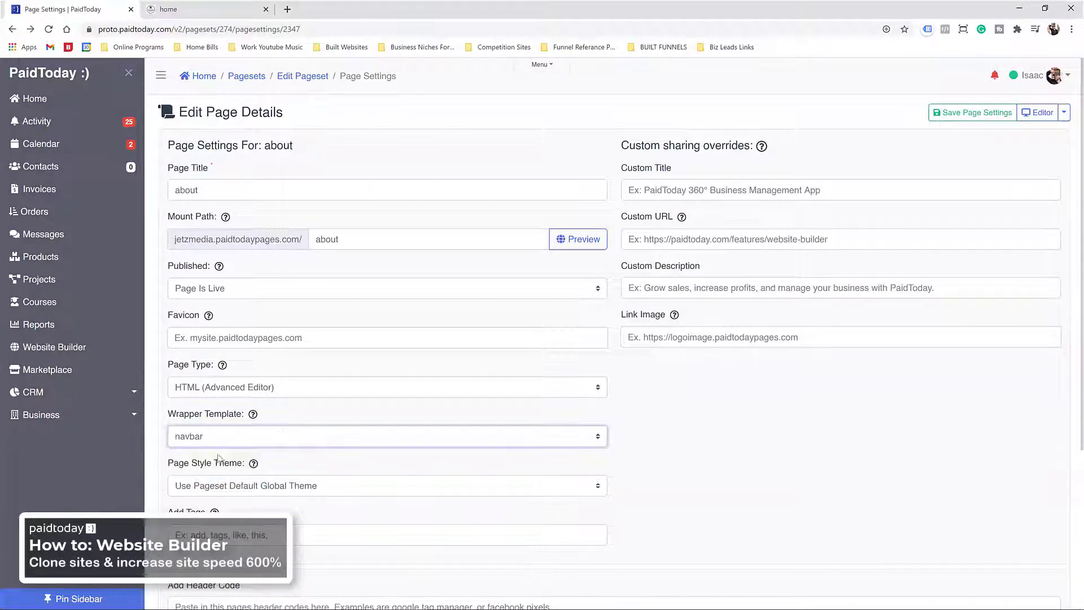
click(972, 112)
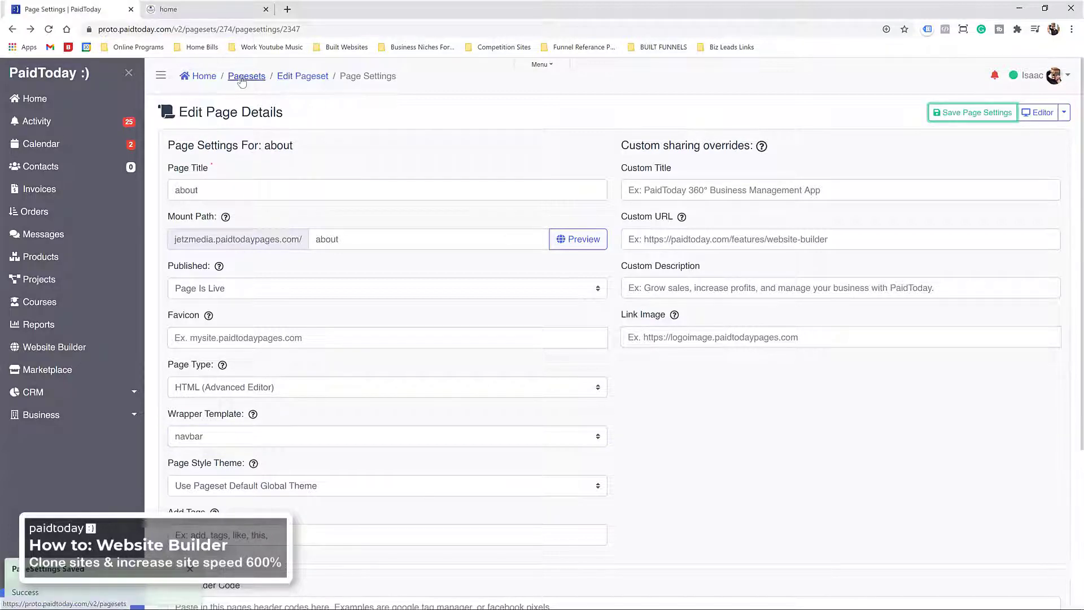
Step: Open the Jetz Media Website Template pageset for editing, sorted by Created On
click(244, 77)
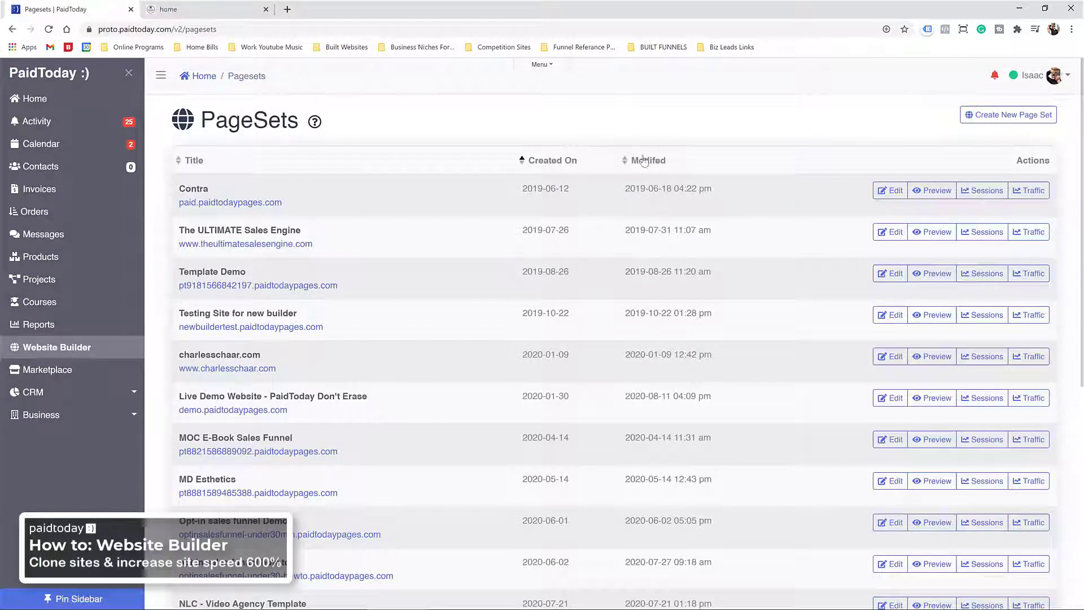
click(559, 162)
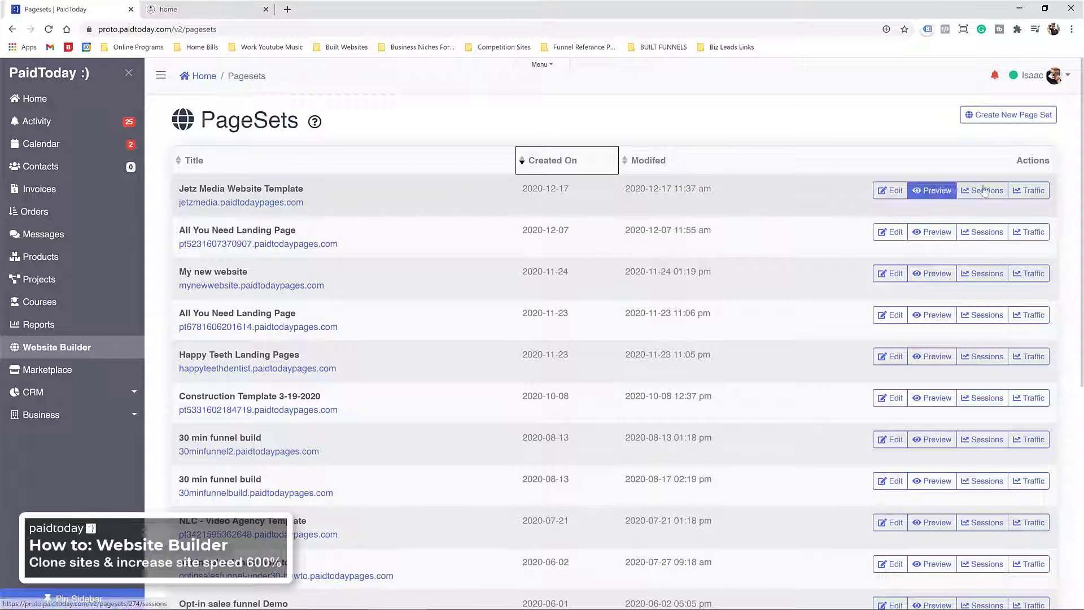
click(890, 190)
scroll(296, 378, down, 2)
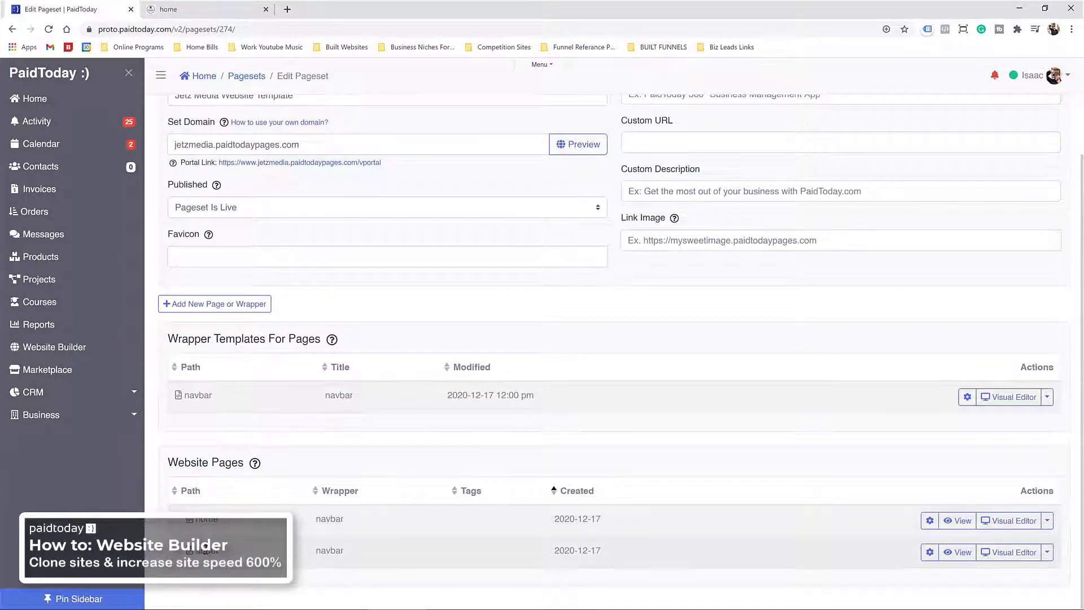
Step: Add a page titled 'contact' to the Jetz Media pageset and open it in the visual builder
click(233, 307)
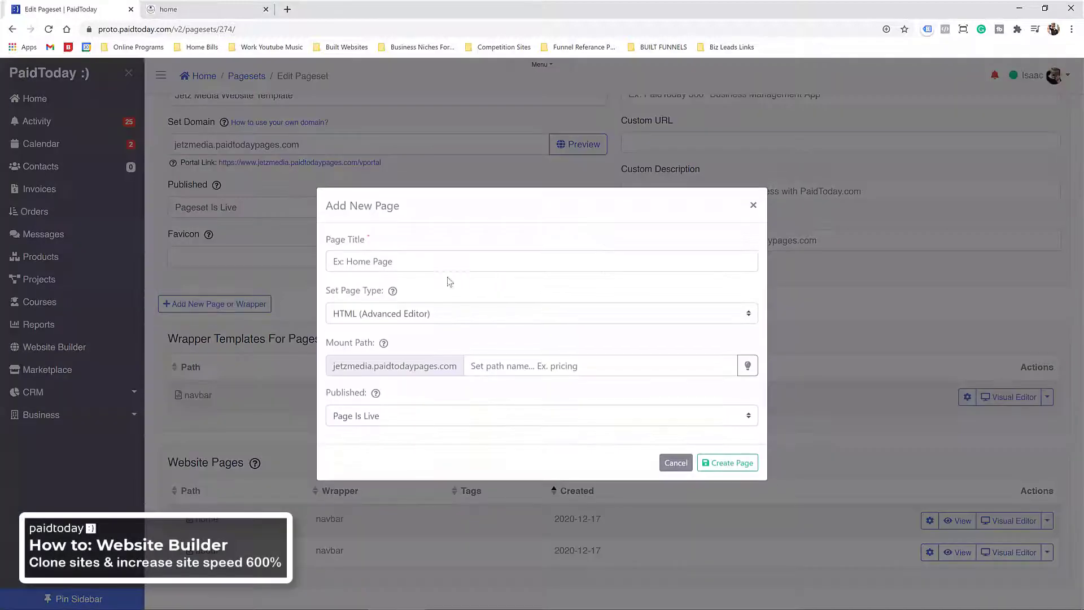
click(409, 263)
text(con)
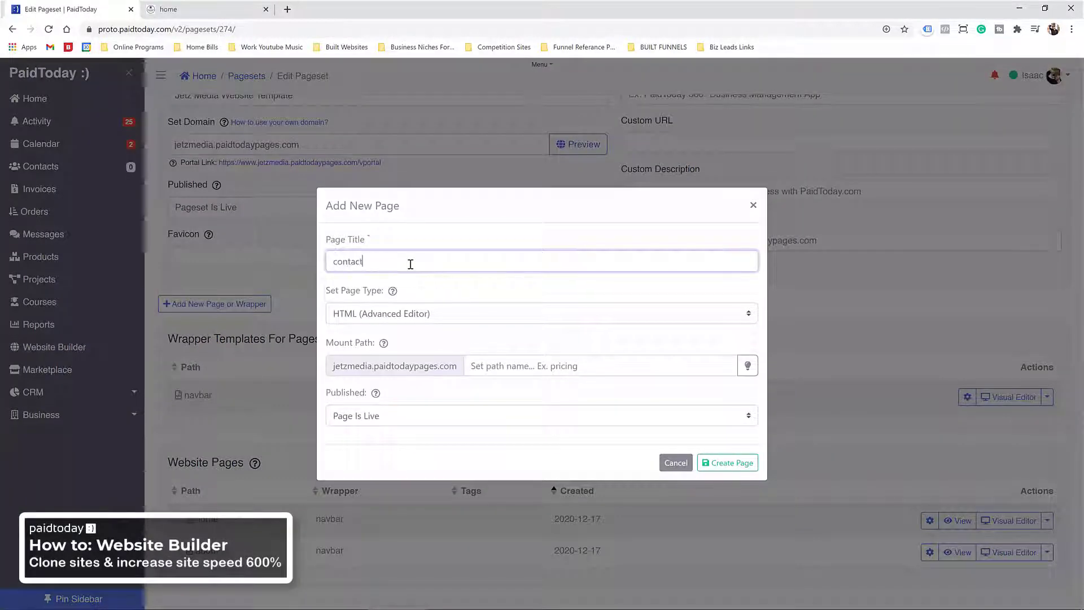
text(tact)
key(BackSpace)
key(BackSpace)
key(BackSpace)
key(BackSpace)
key(BackSpace)
key(BackSpace)
key(BackSpace)
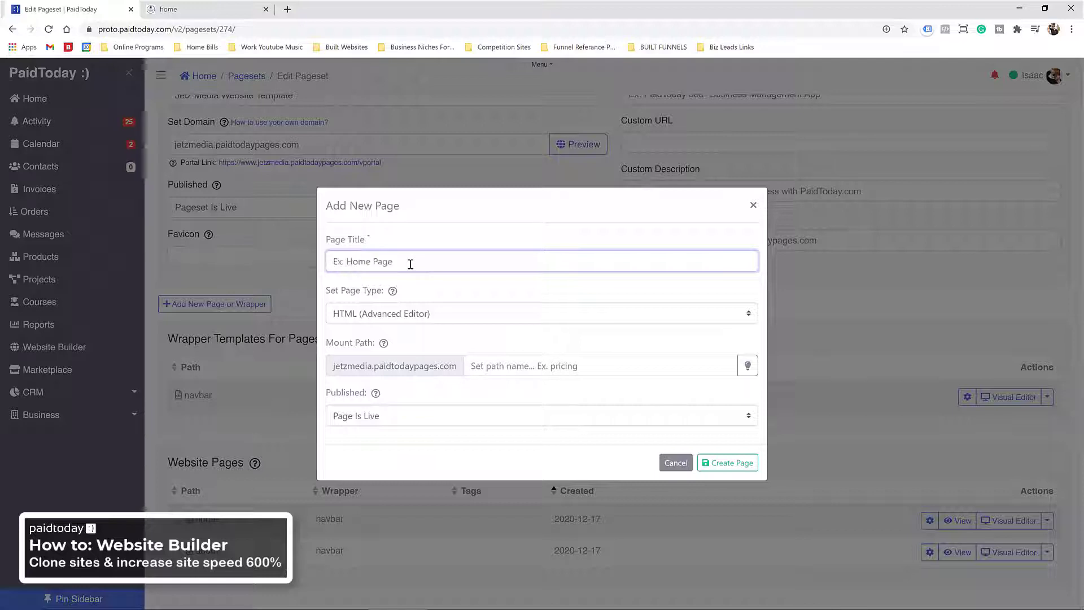
text(contact)
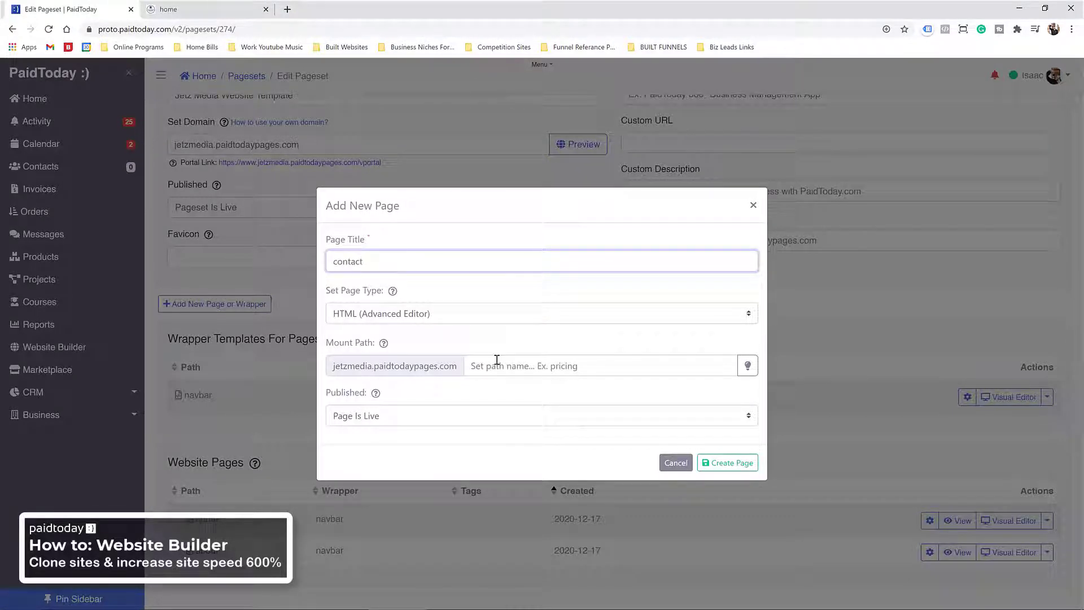
click(521, 338)
click(728, 465)
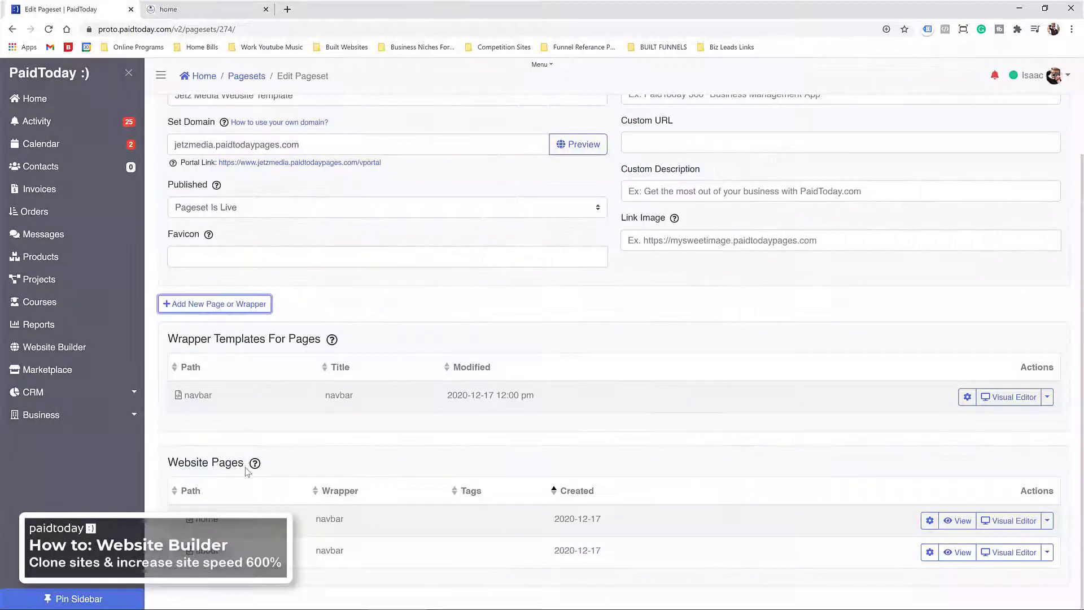
click(1038, 113)
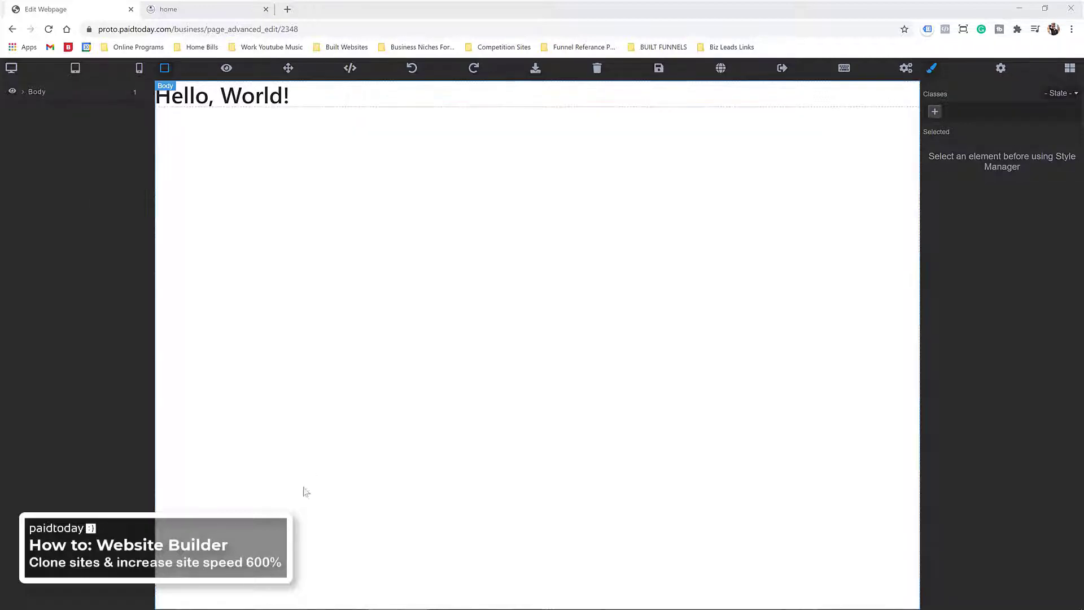
Step: Delete the Hello, World! heading and browse the contents block templates
click(285, 106)
key(Delete)
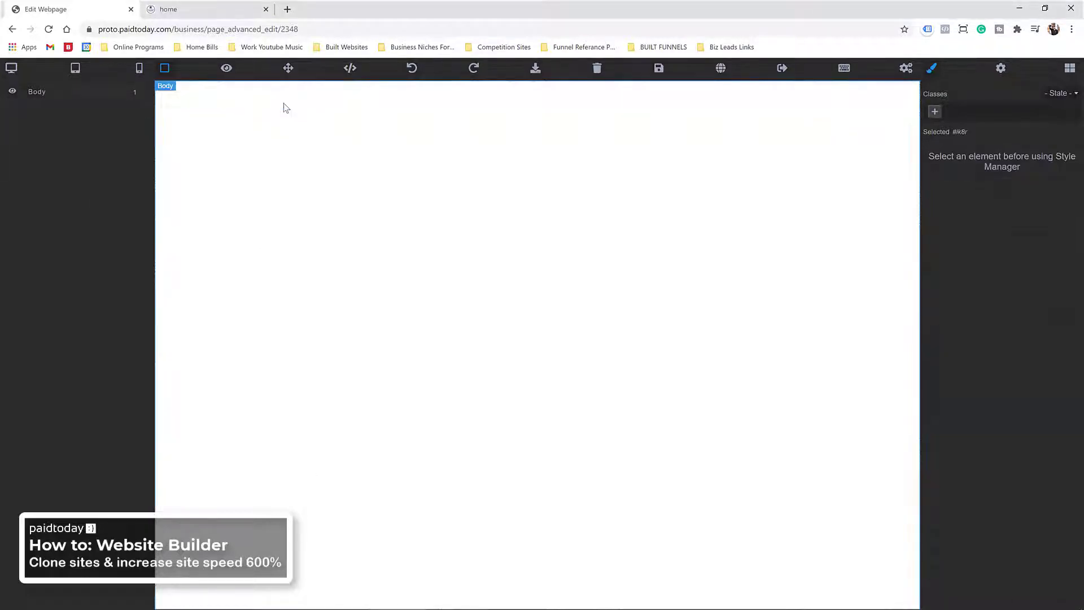
click(1069, 71)
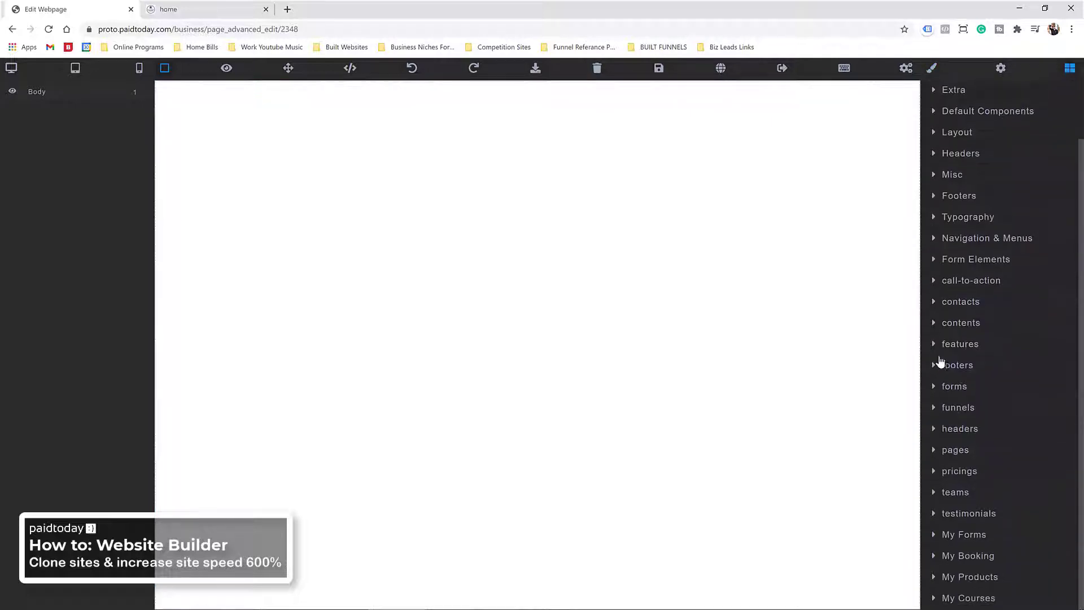
click(947, 326)
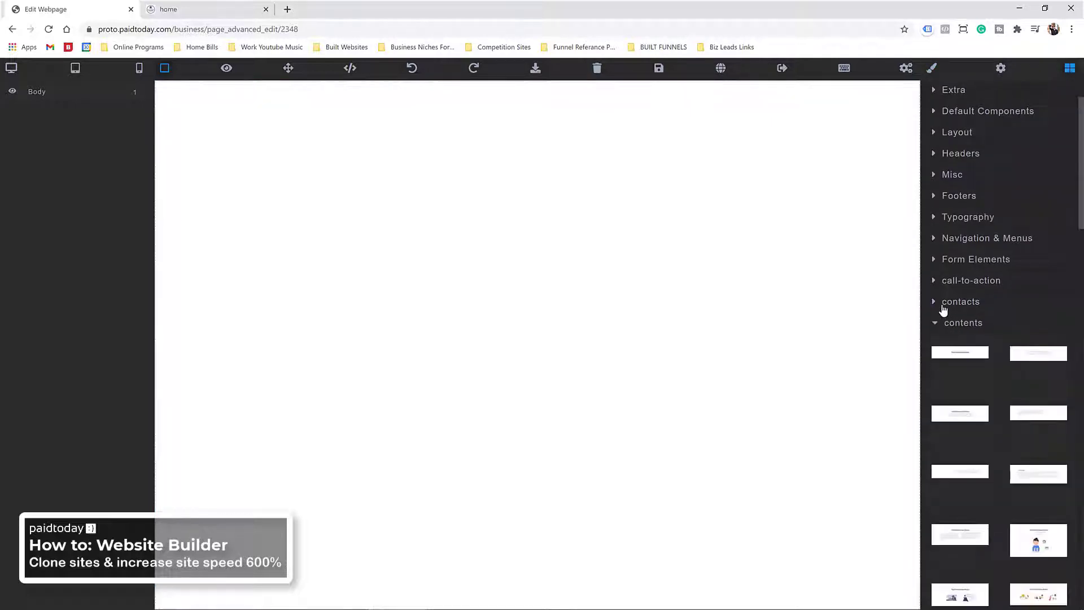
scroll(951, 268, down, 3)
scroll(953, 270, down, 15)
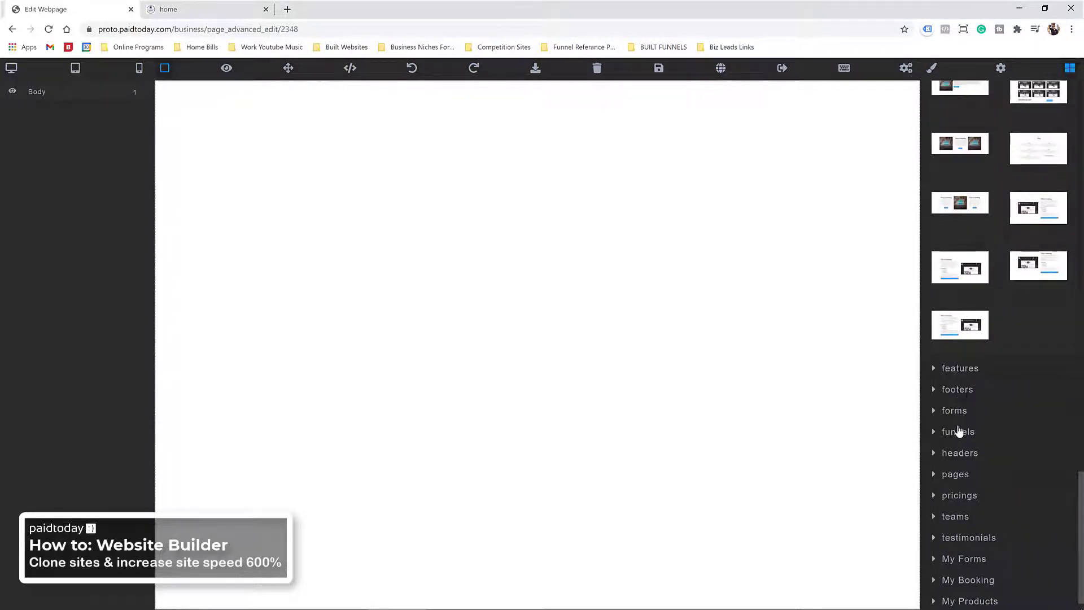
scroll(960, 432, down, 1)
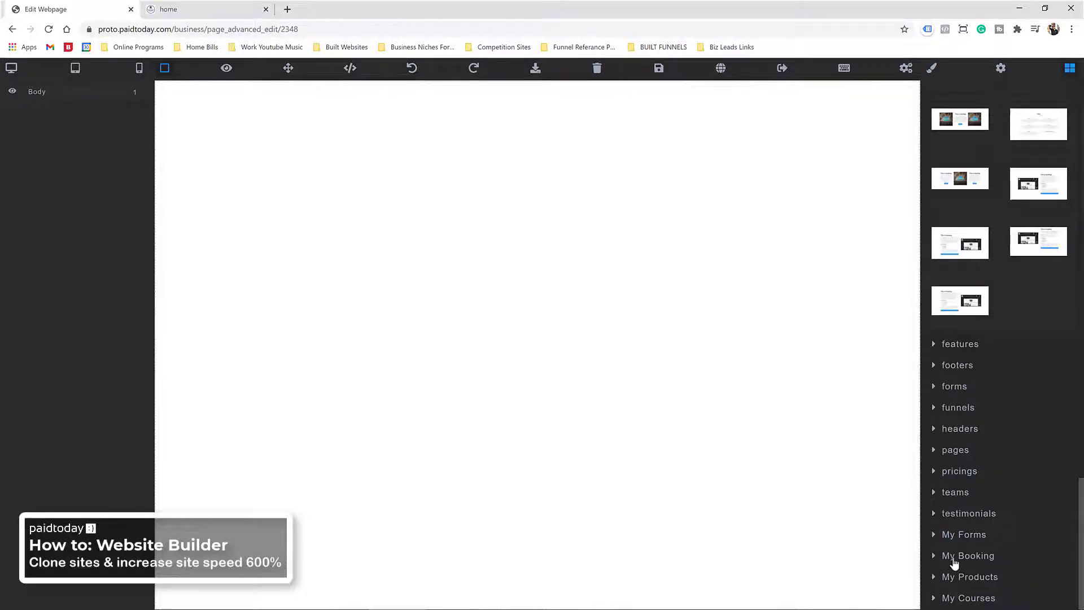
Step: Look through the forms and features block templates
click(960, 386)
scroll(977, 356, down, 3)
scroll(990, 330, up, 6)
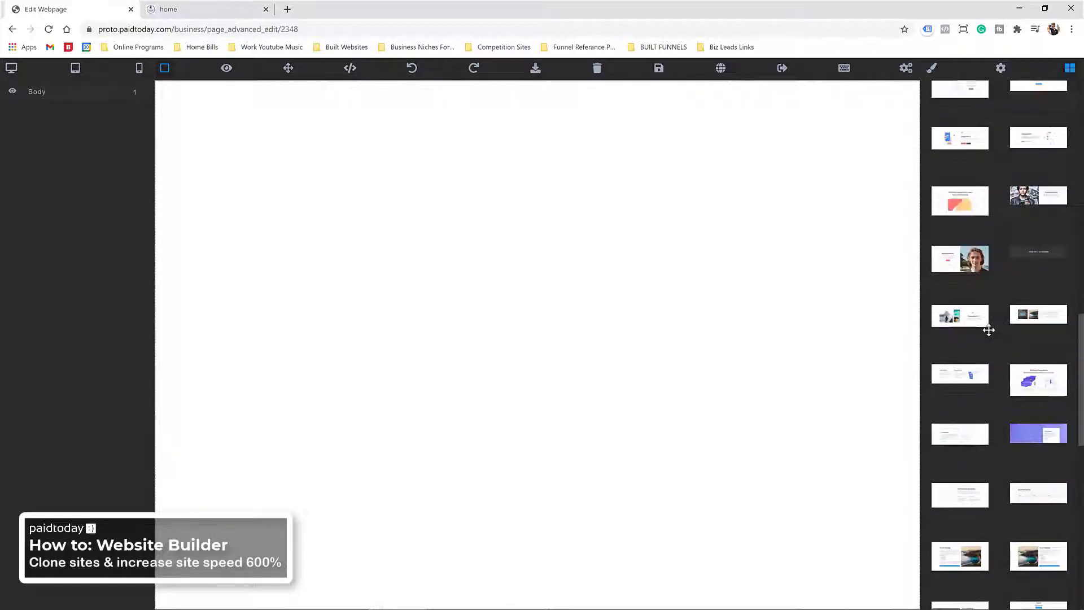
scroll(988, 328, up, 10)
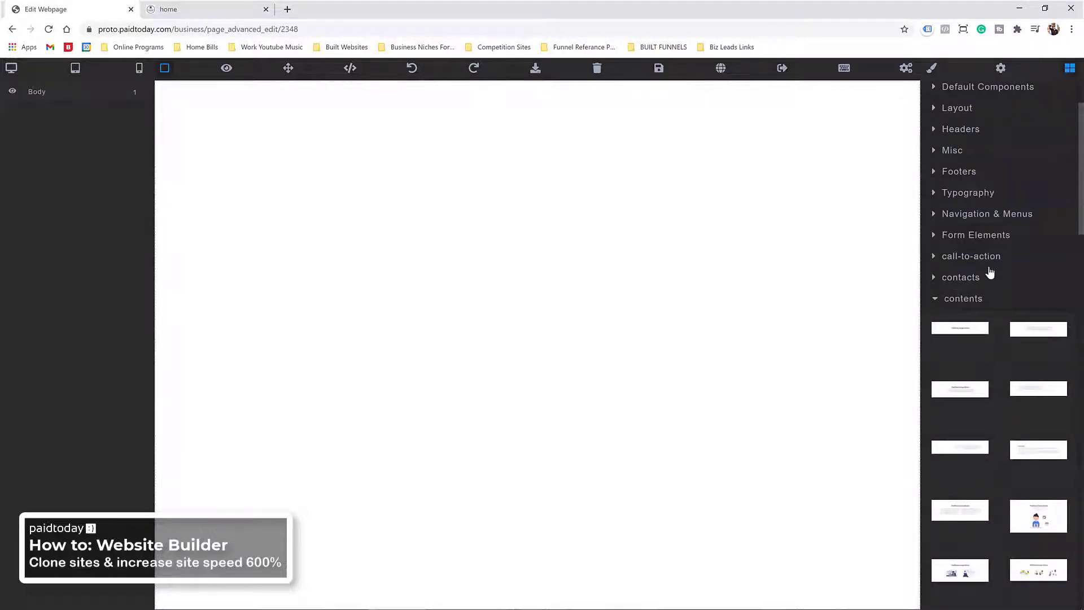
scroll(989, 274, down, 10)
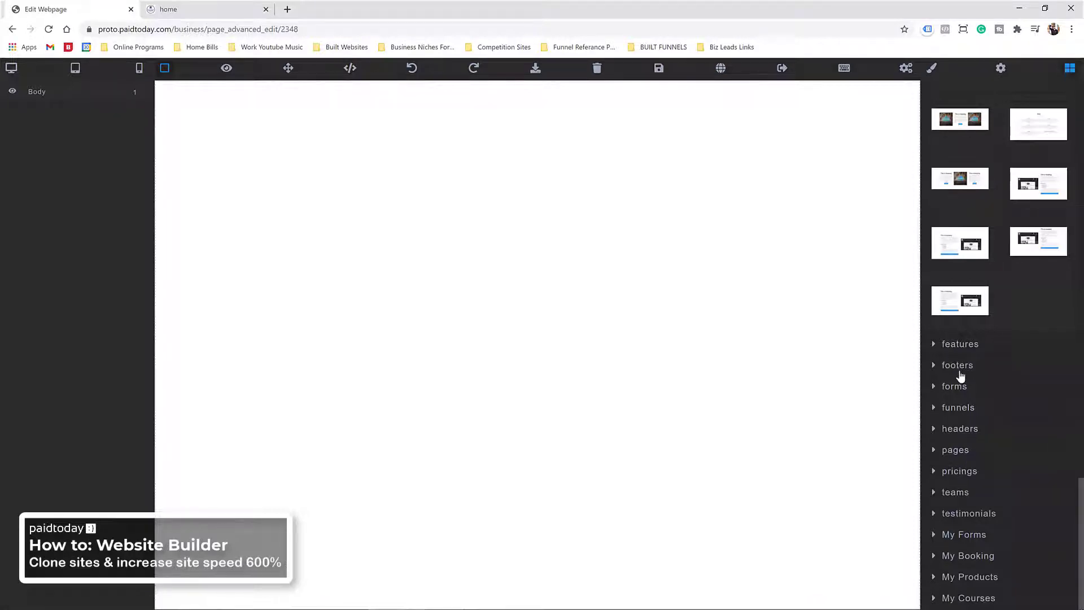
click(965, 342)
scroll(967, 305, up, 10)
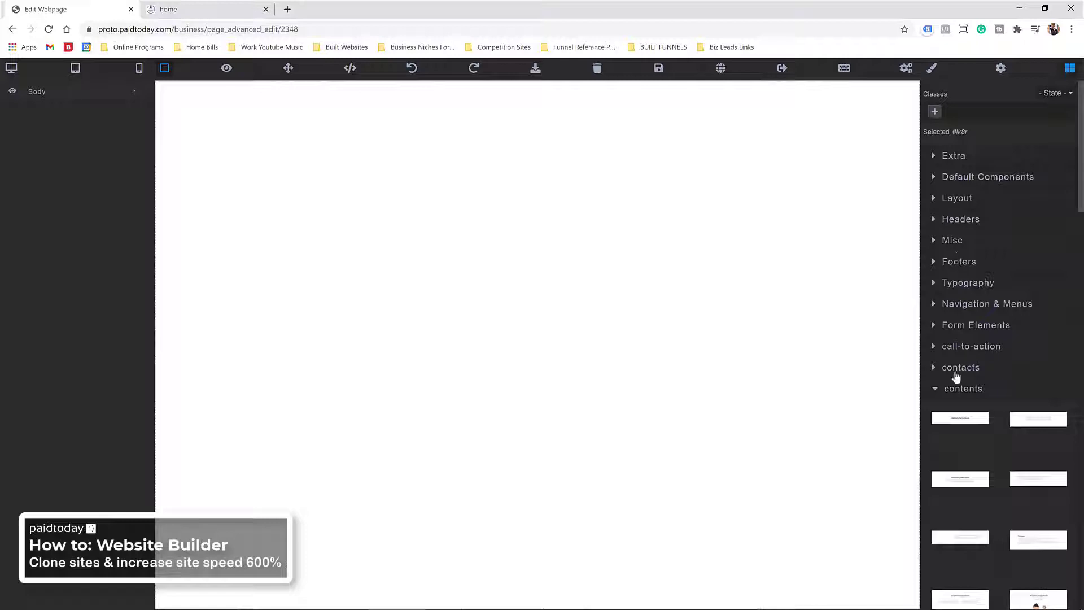
Step: Expand the contacts block templates to review the contact-form layouts
click(955, 372)
scroll(966, 375, down, 3)
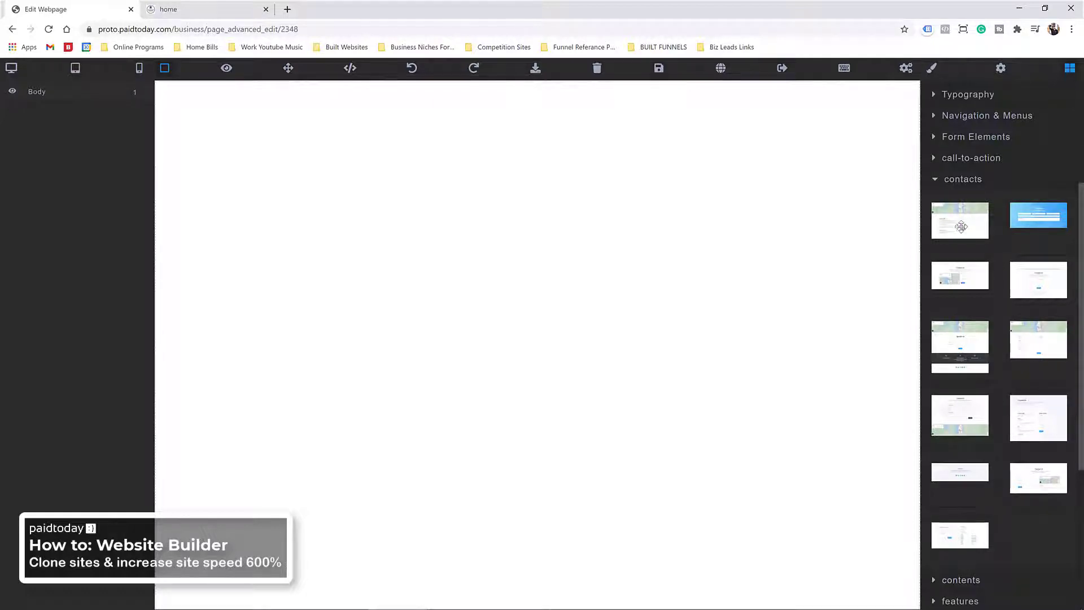
scroll(959, 232, up, 2)
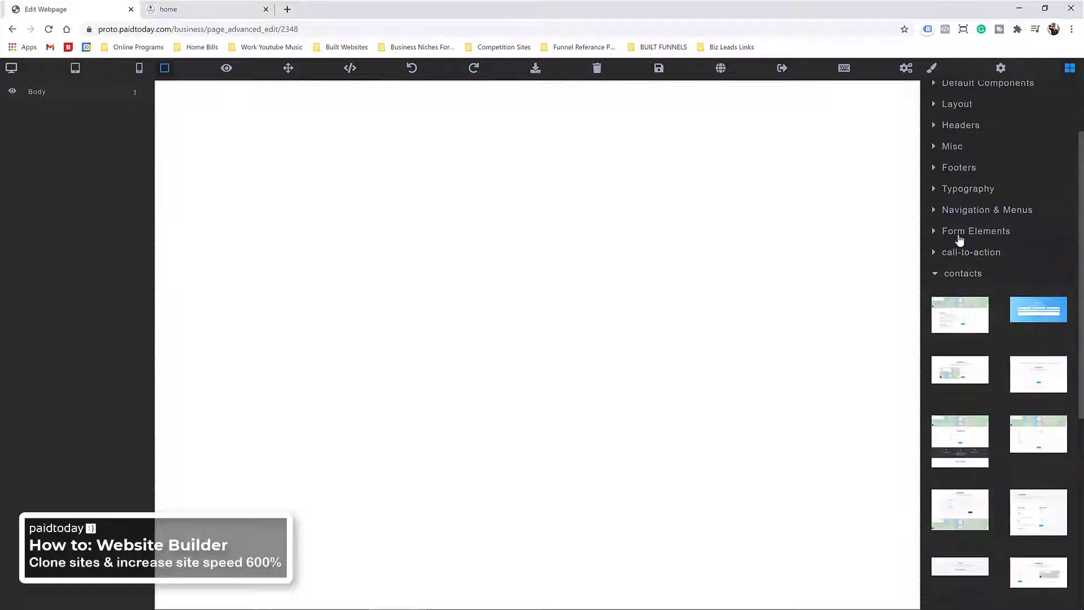
click(948, 275)
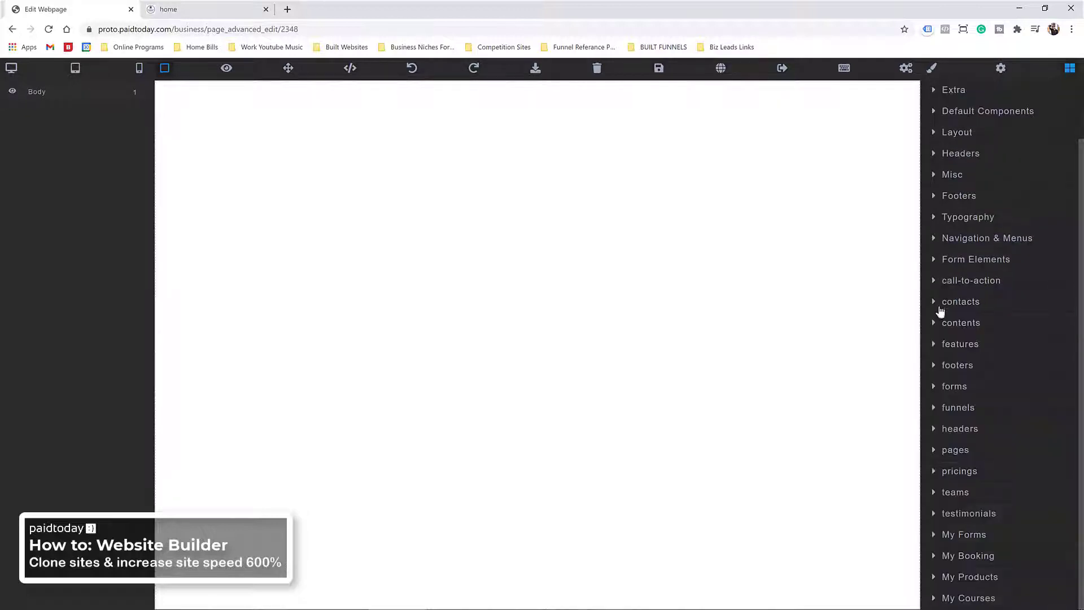
click(940, 325)
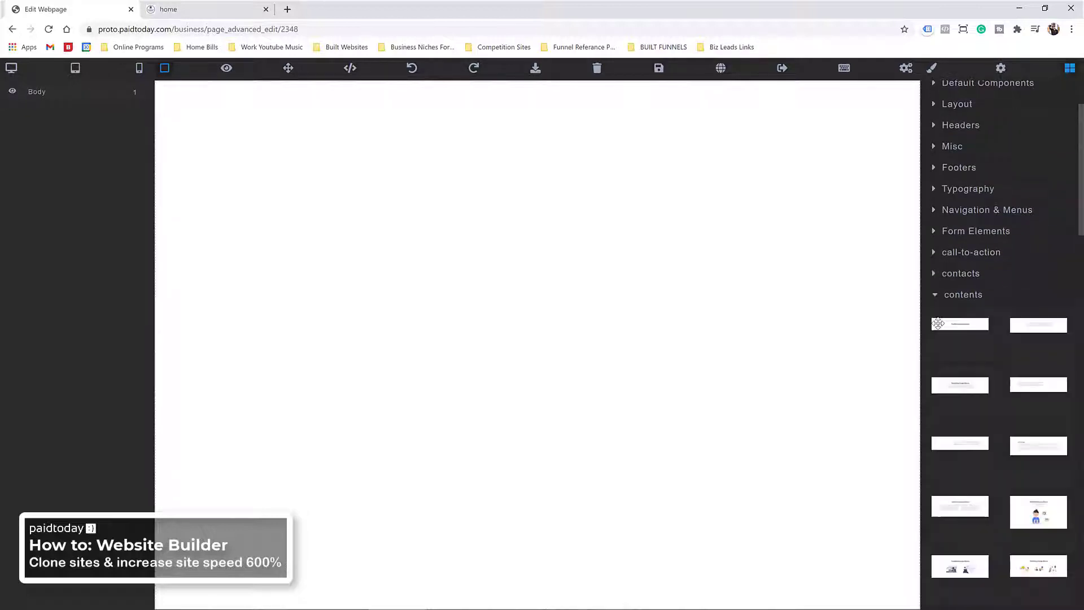
click(936, 275)
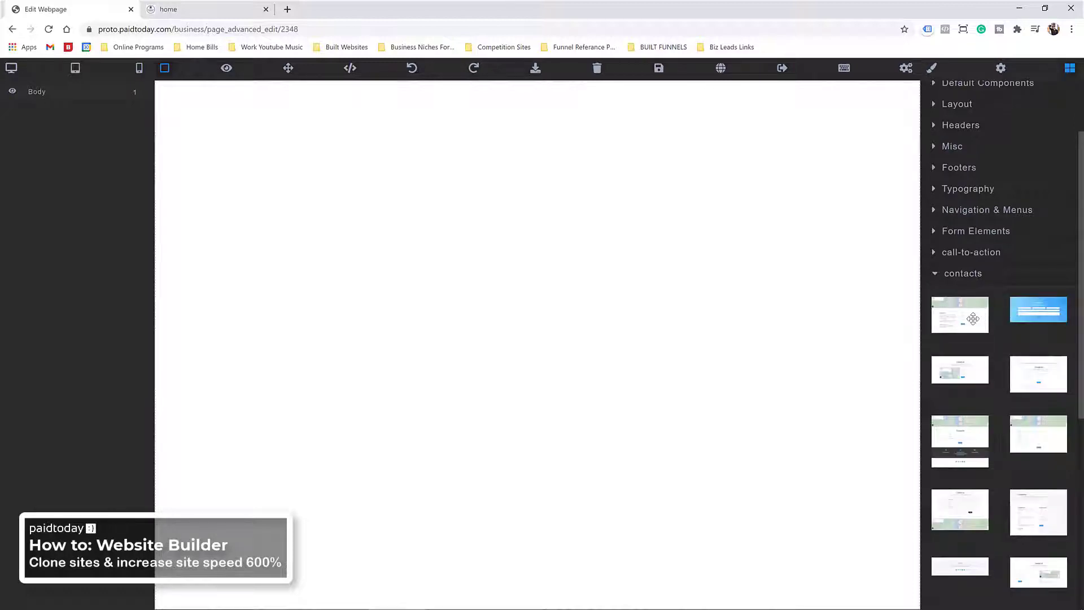
drag(973, 316, 646, 313)
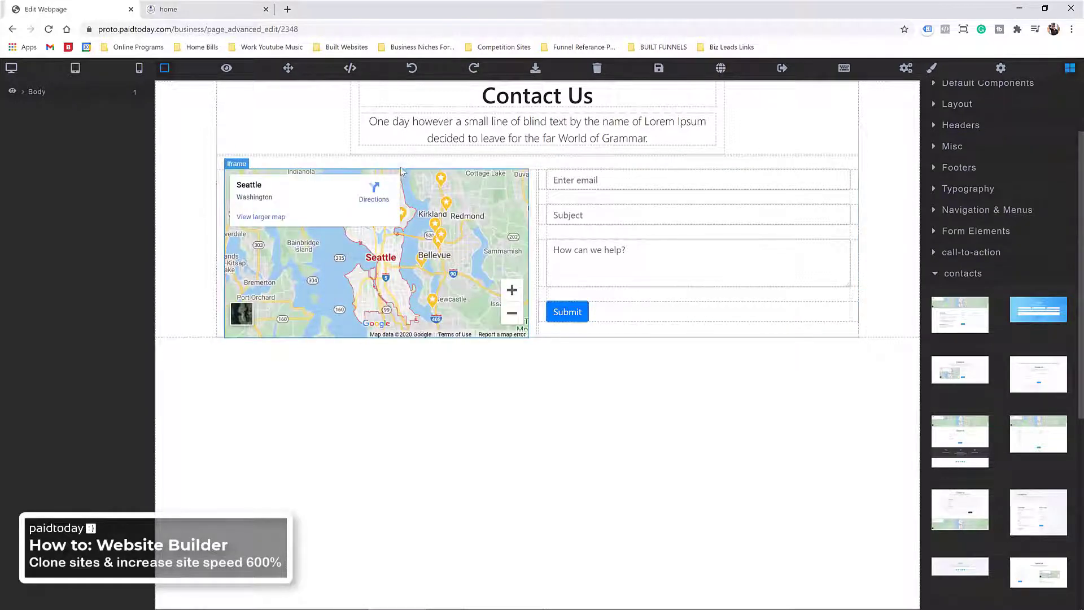
click(882, 117)
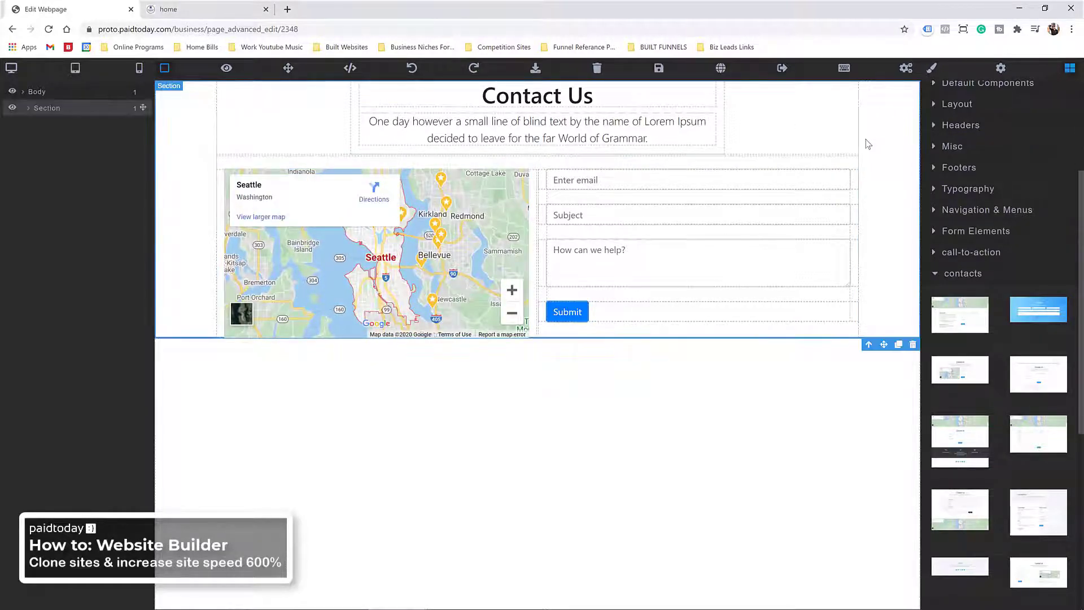
key(Delete)
click(939, 274)
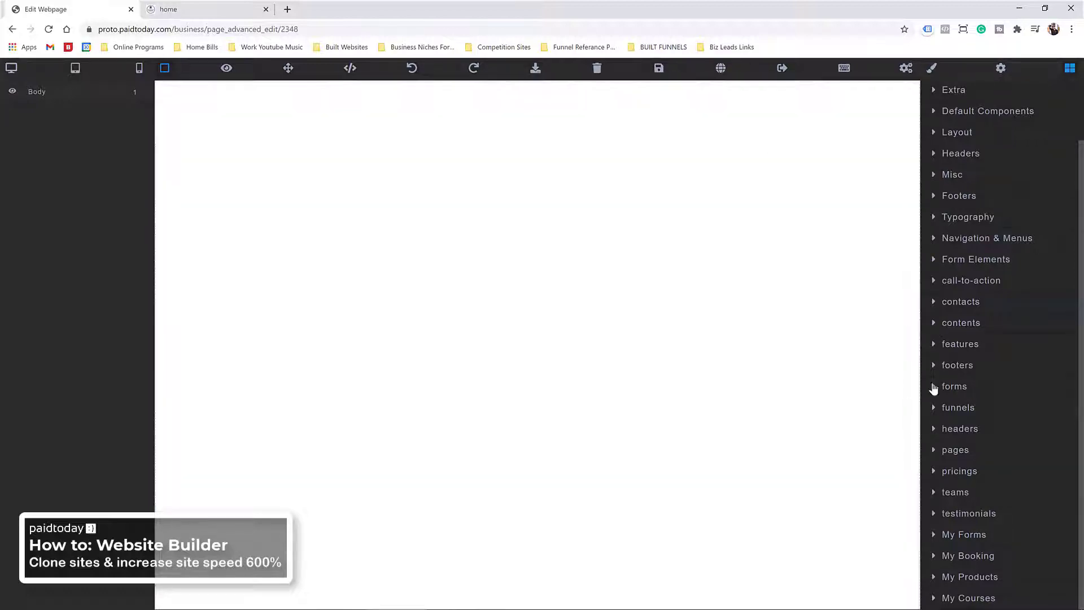
Step: Add the heading-and-photo content block to the contact page
click(941, 322)
scroll(942, 361, down, 4)
scroll(943, 387, down, 8)
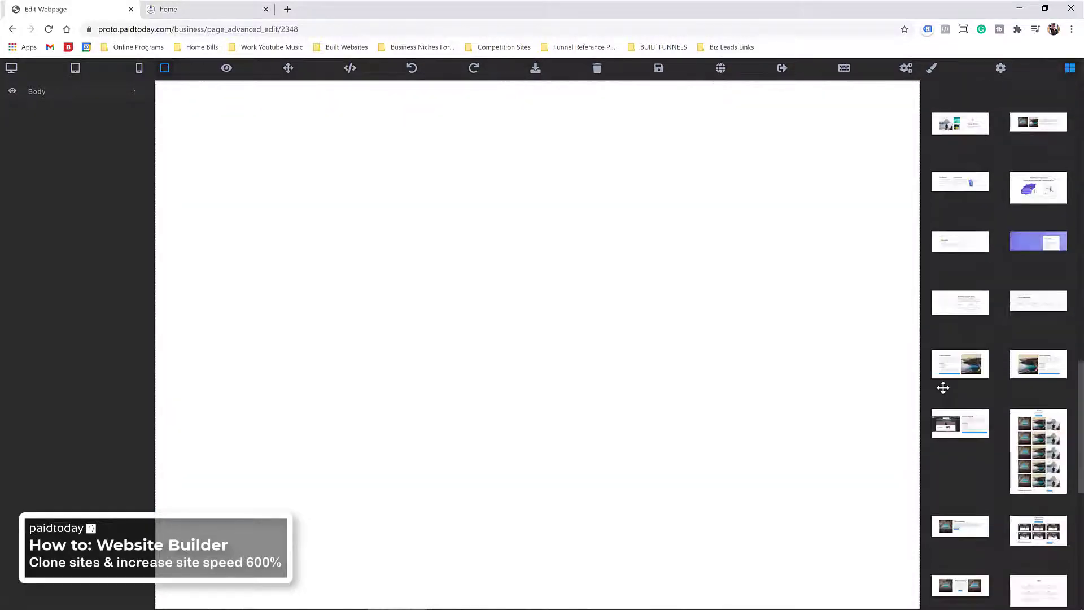
drag(966, 353, 578, 318)
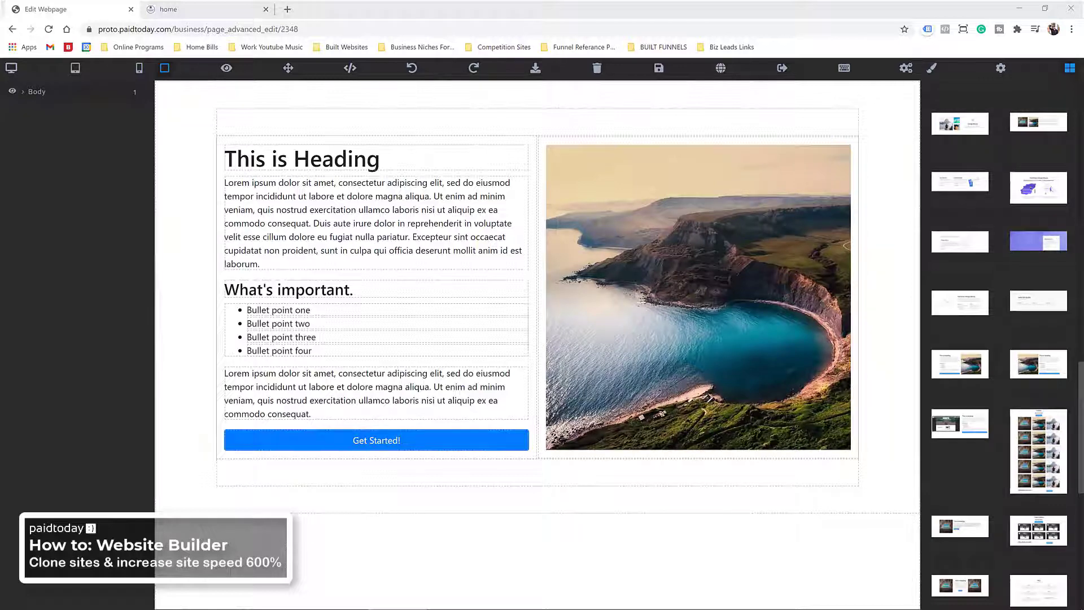
Step: Replace the placeholder heading with 'Want to get in touch? Let's talk!'
triple_click(256, 160)
right_click(256, 160)
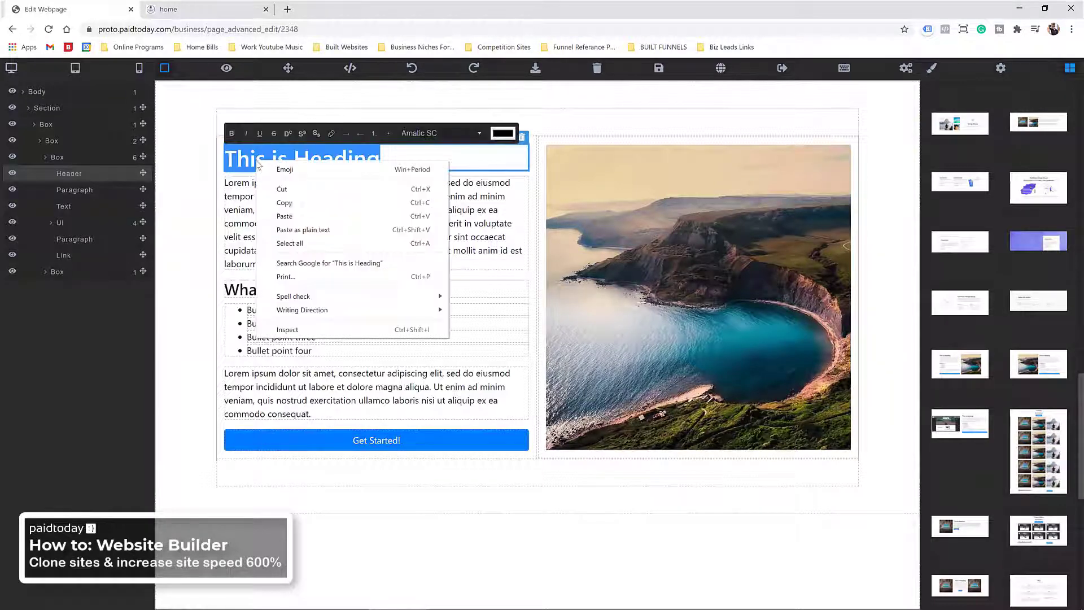
click(290, 217)
key(ctrl+z)
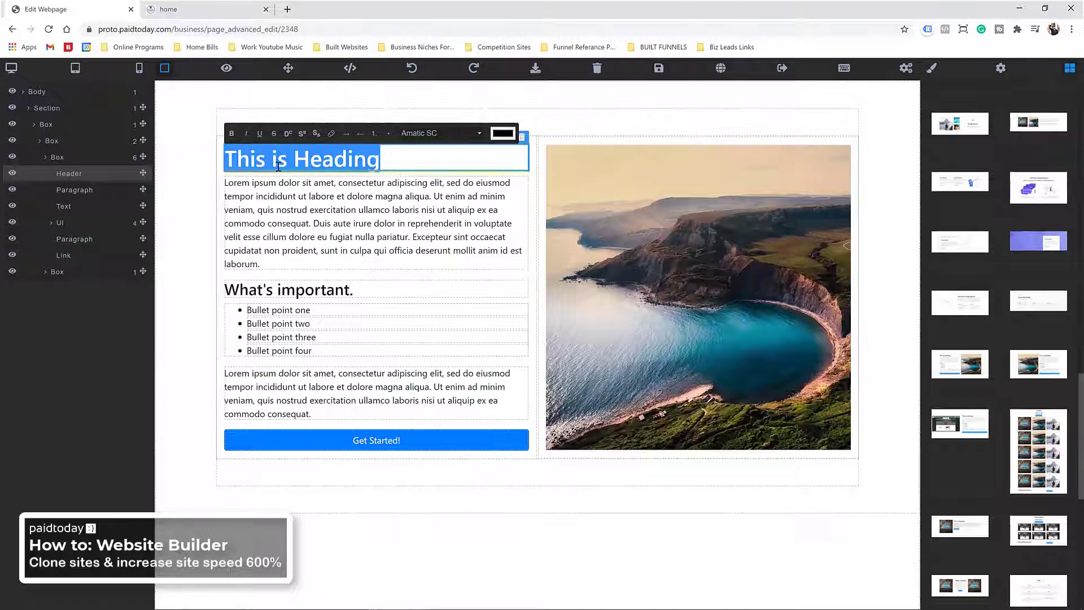
right_click(279, 168)
click(317, 237)
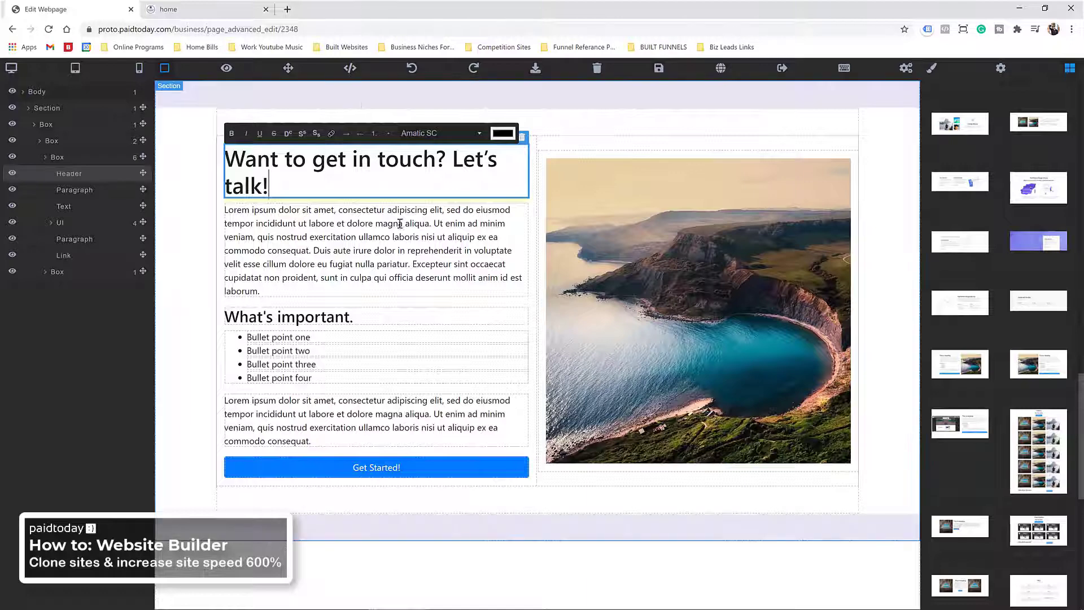
Step: Delete the What's important. subheading, the bullet list and the lower paragraph
click(433, 318)
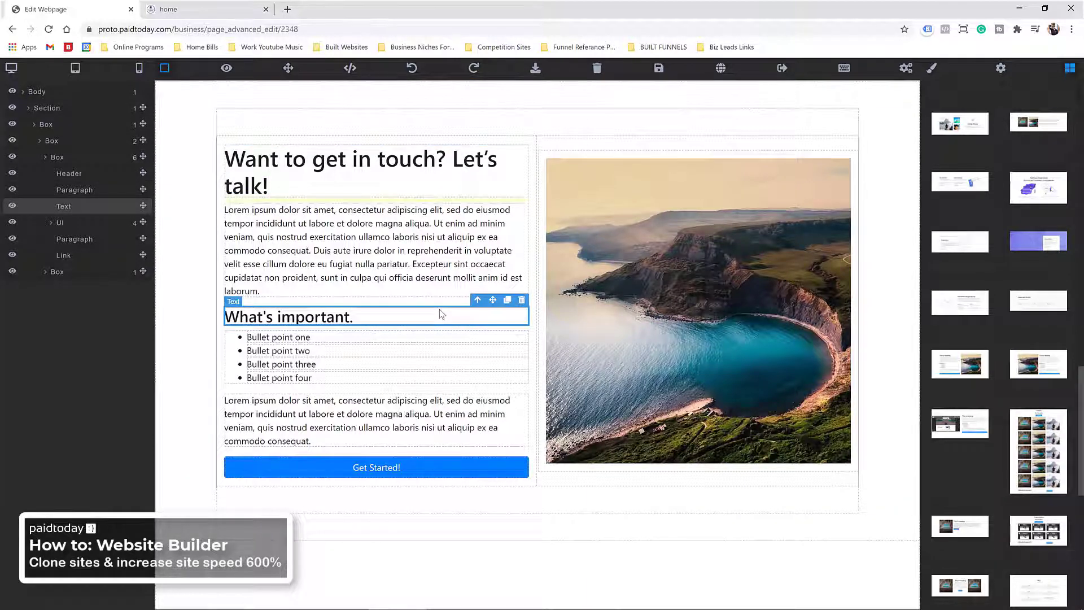
key(Delete)
click(234, 334)
key(Delete)
click(243, 369)
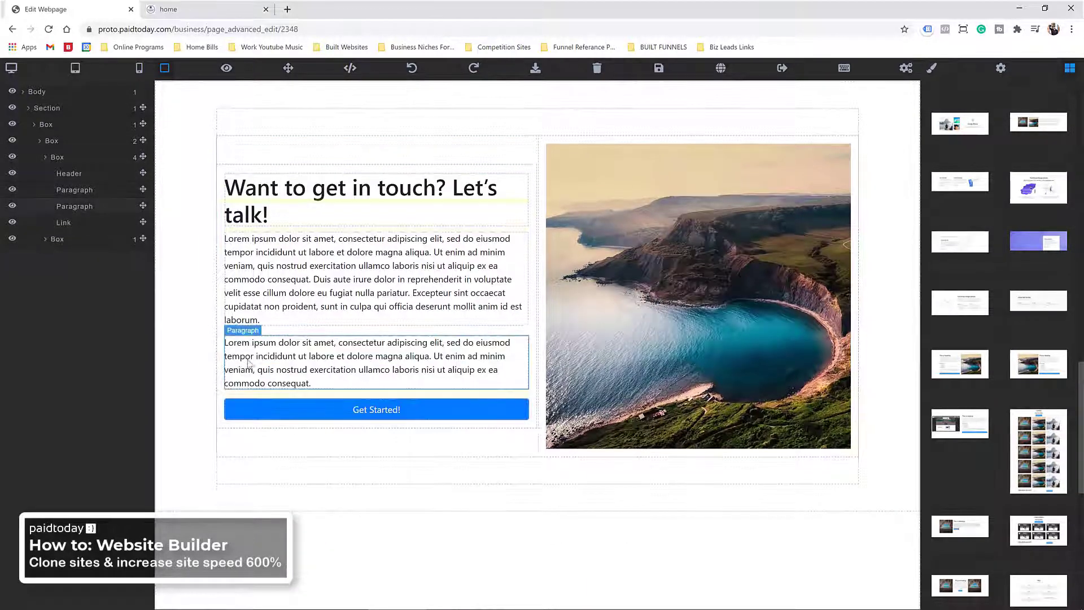
key(Delete)
scroll(1028, 253, up, 10)
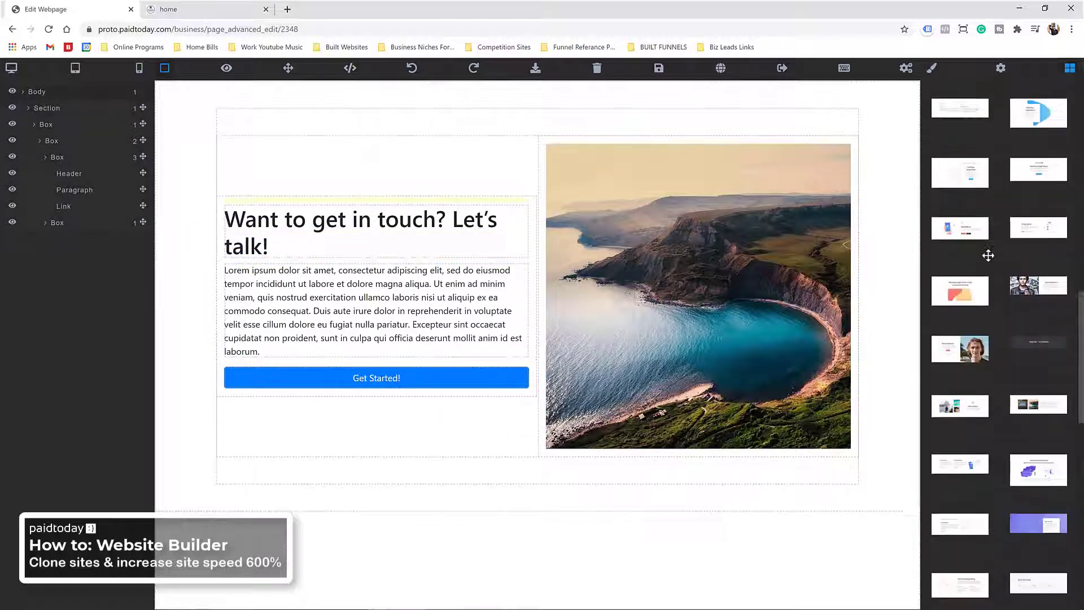
Step: Insert the blue Contact Us form block under the heading
scroll(969, 243, up, 4)
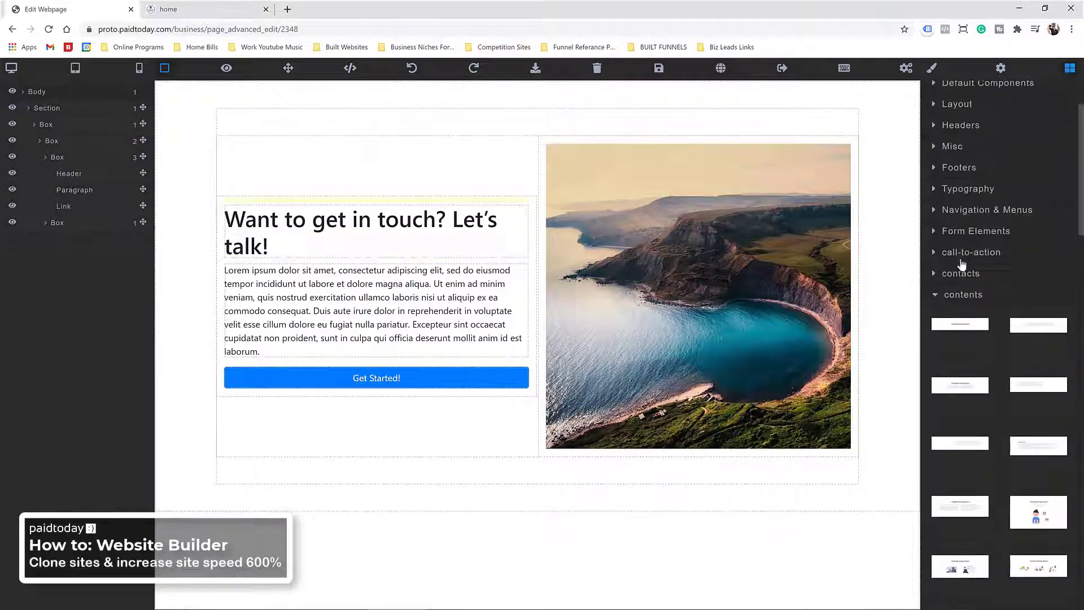
click(936, 275)
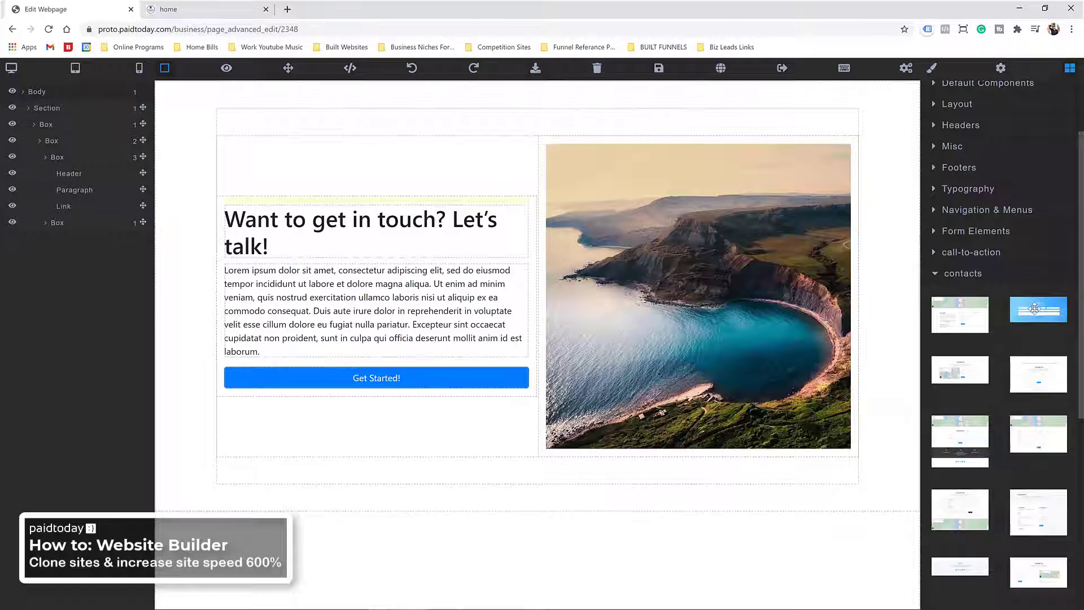
drag(1032, 313, 346, 256)
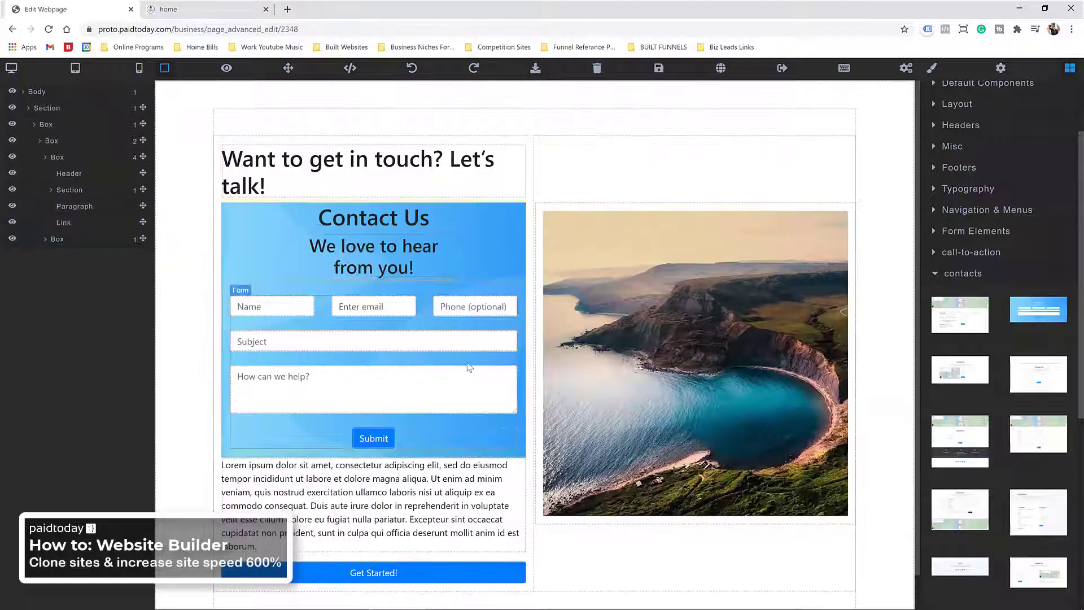
Step: Delete the Contact Us intro box and the Lorem ipsum paragraph
click(252, 270)
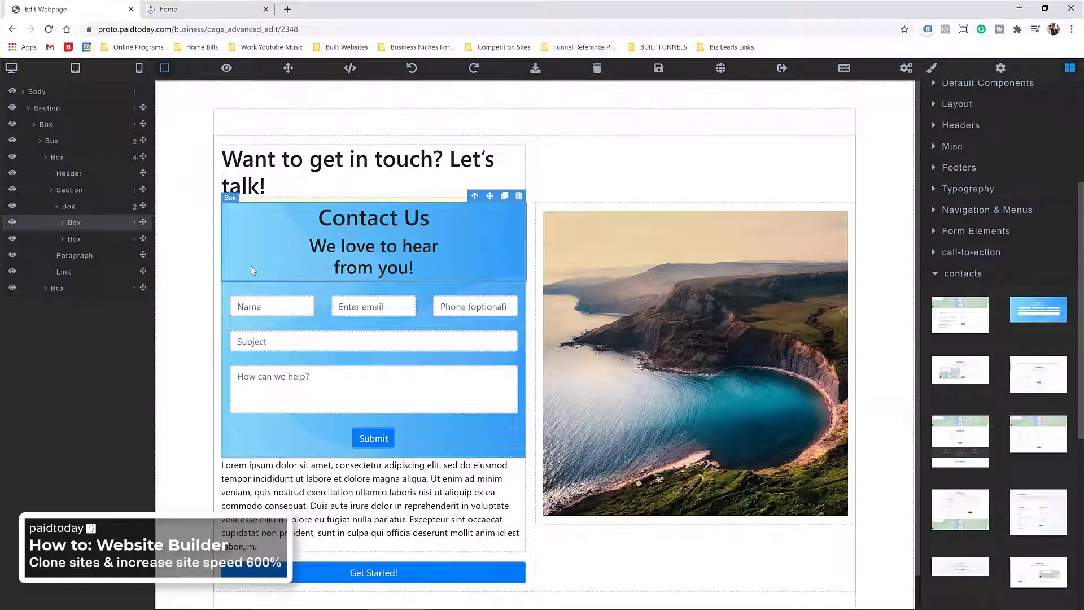
key(Delete)
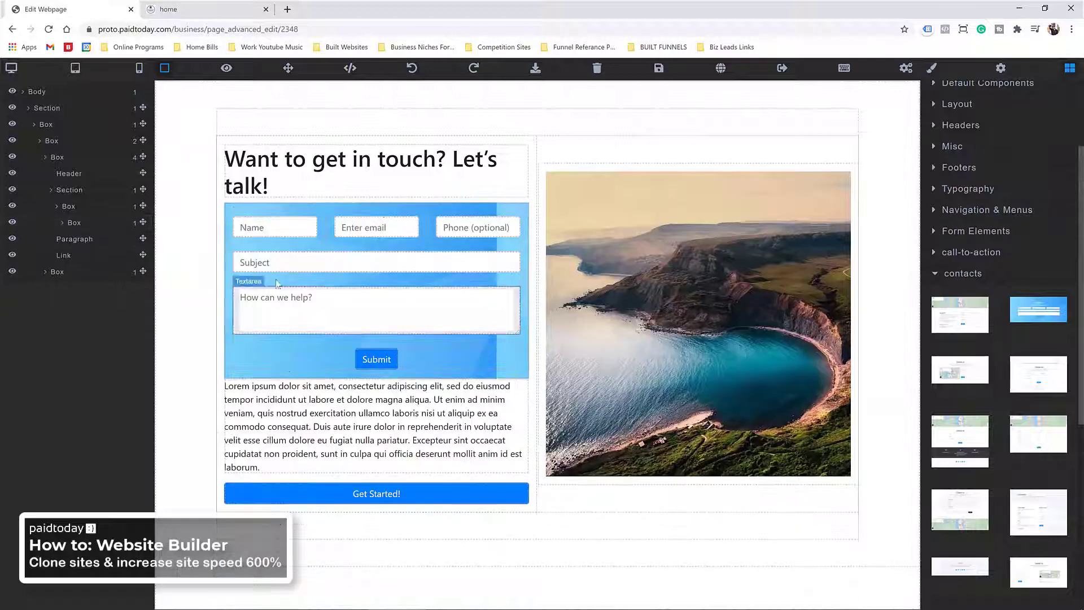
click(303, 389)
key(Delete)
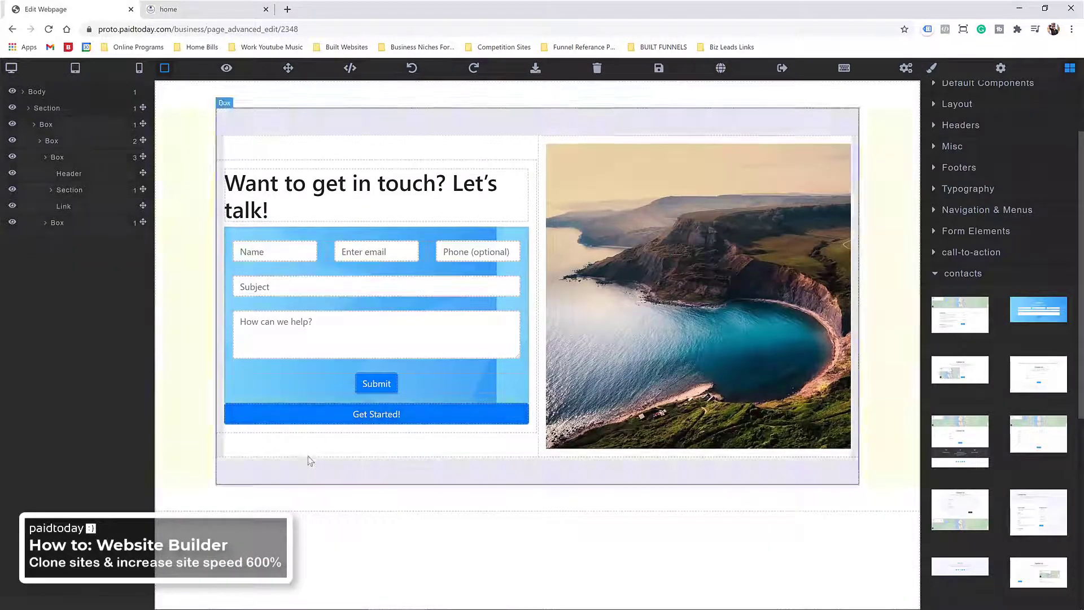
Step: Place a 1 Column row below Get Started! and clear its placeholder text
click(954, 105)
drag(960, 261, 345, 420)
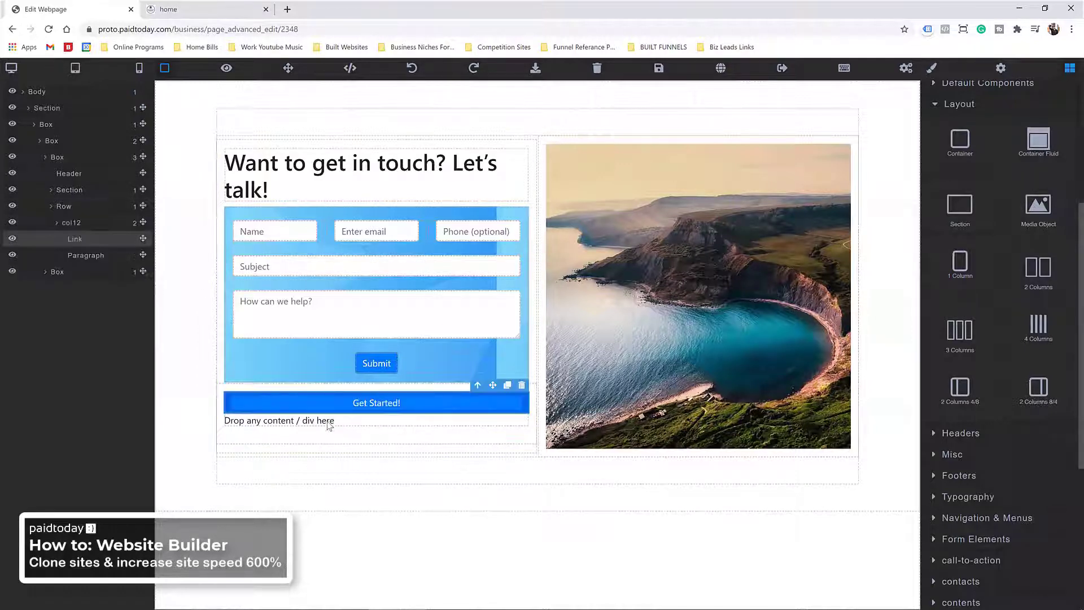
double_click(328, 423)
key(Delete)
click(349, 436)
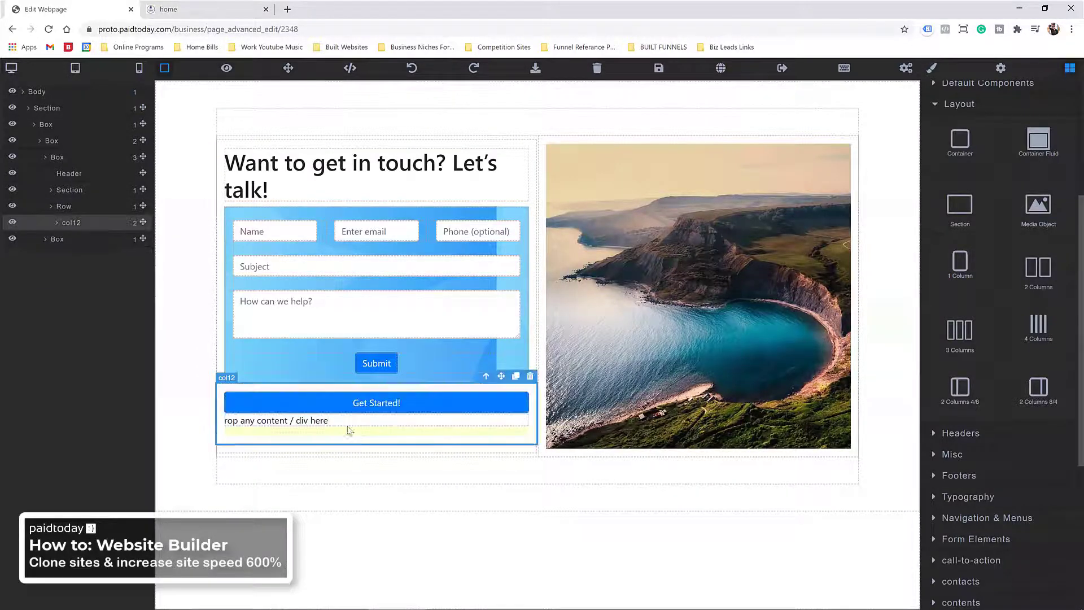
click(347, 422)
key(Delete)
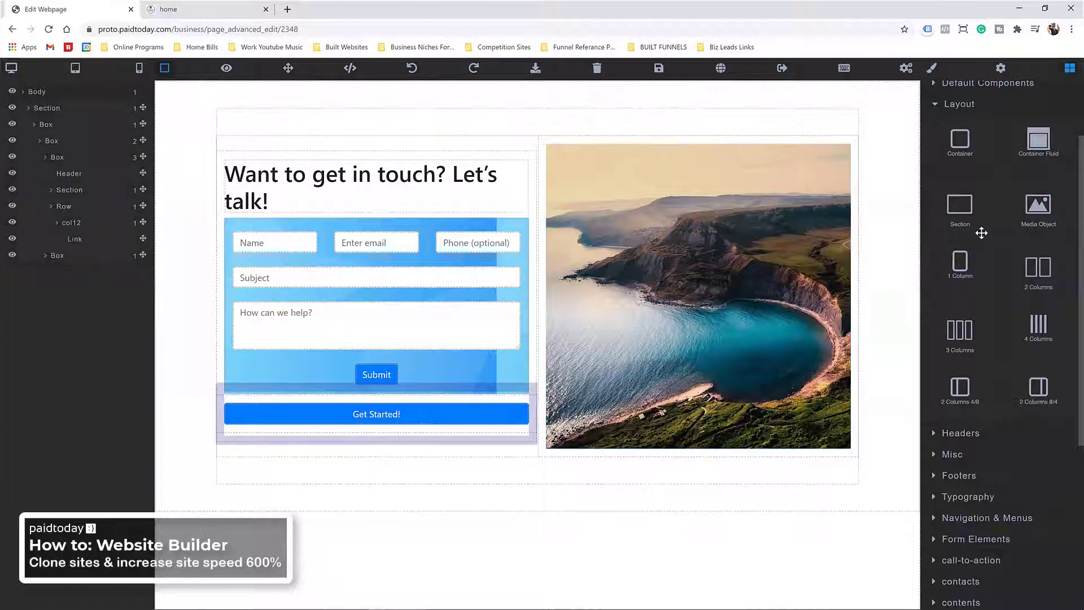
Step: Try out a contacts section template without placing it
scroll(1005, 259, up, 1)
scroll(1006, 261, down, 5)
click(952, 307)
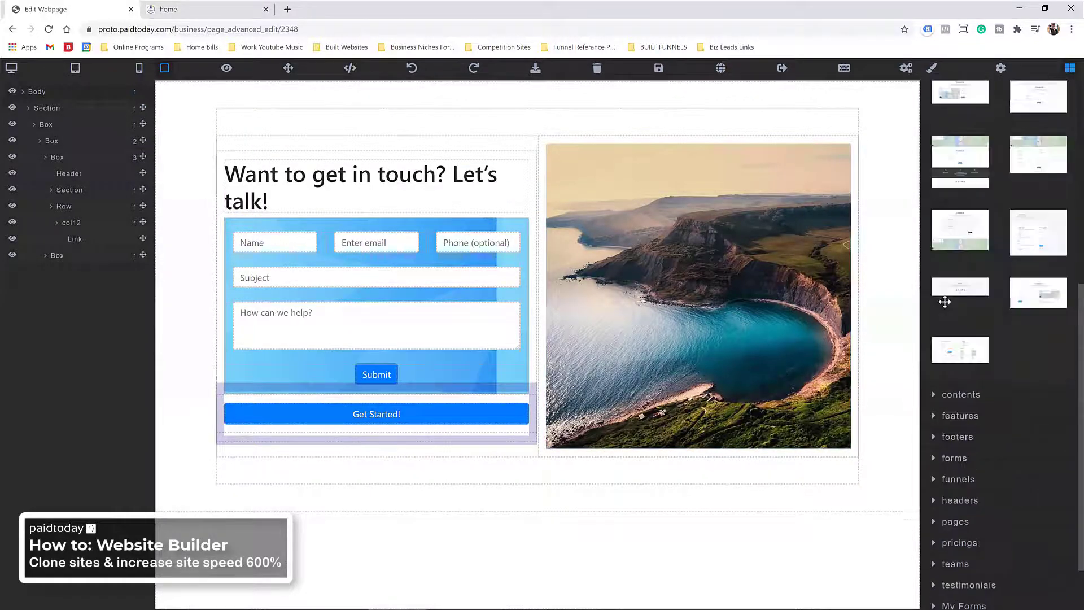
scroll(1001, 310, up, 2)
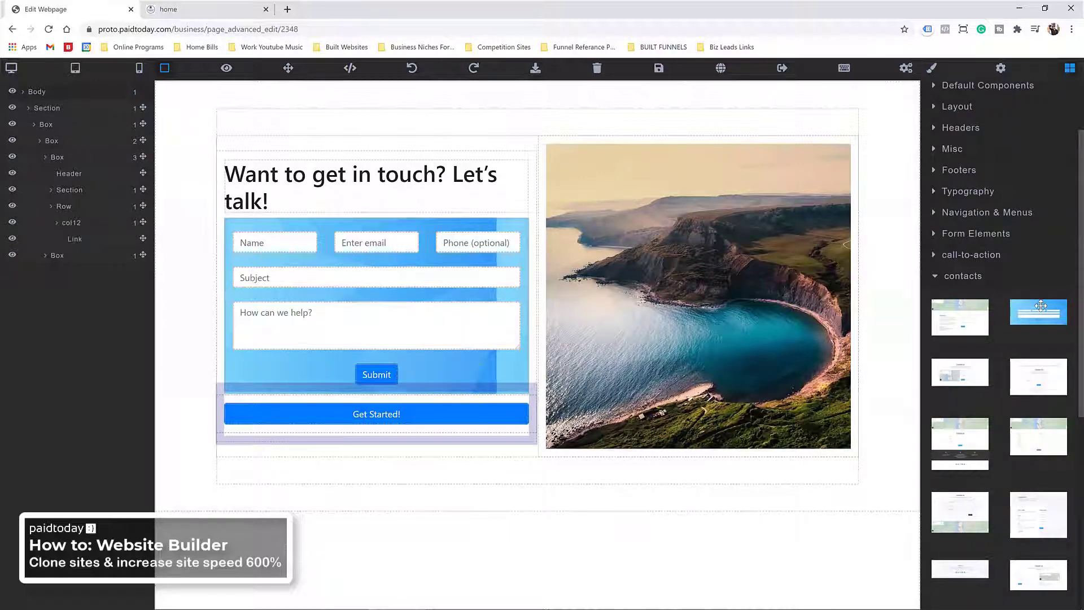
drag(1041, 305, 1014, 330)
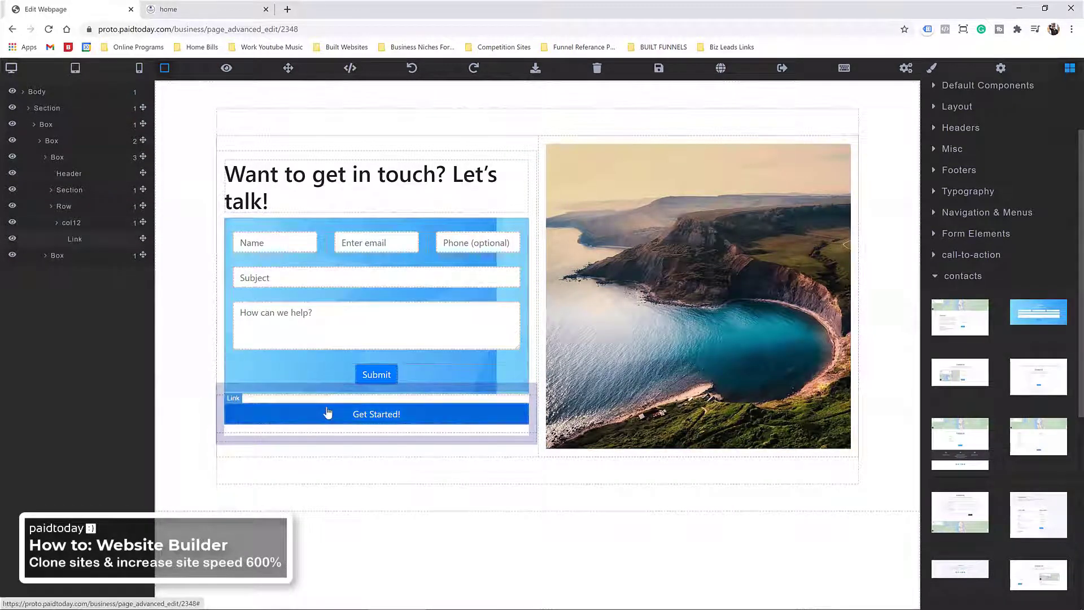
Step: Replace the form section's blue background image with a white background colour
click(252, 230)
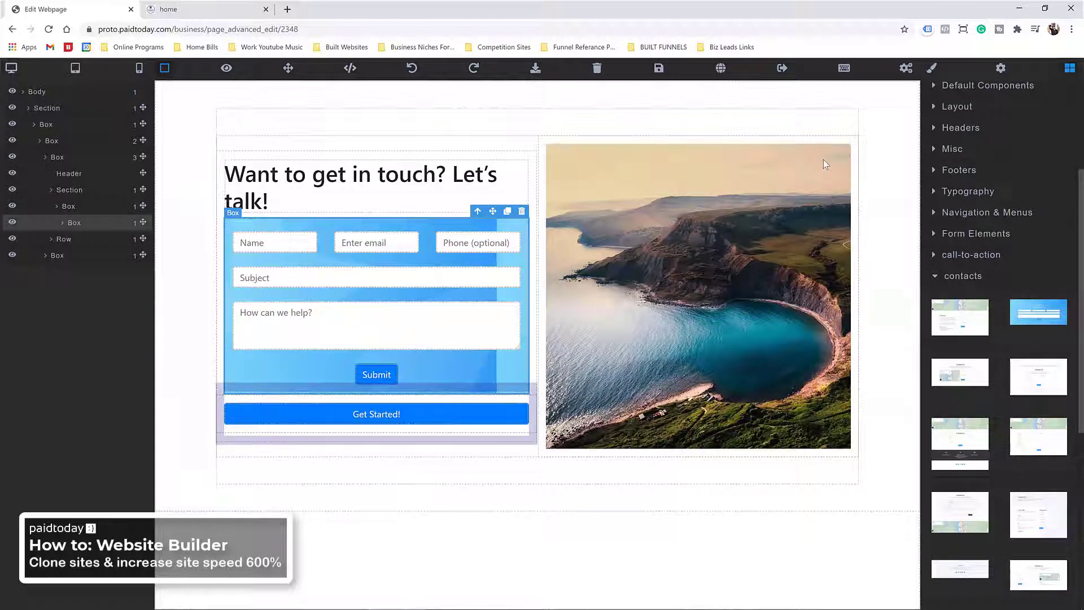
click(930, 69)
click(992, 393)
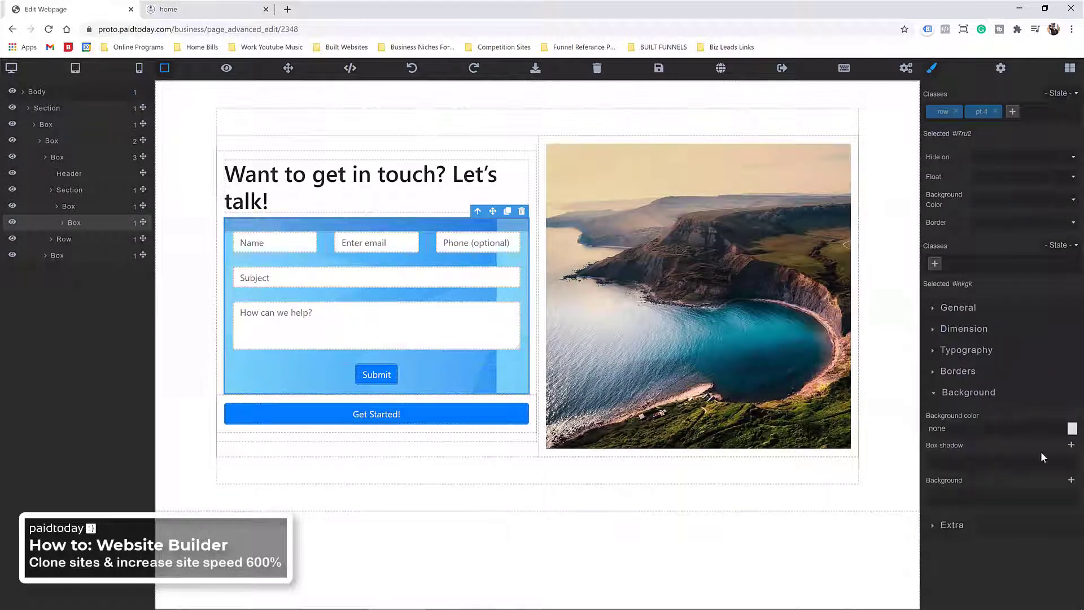
click(69, 207)
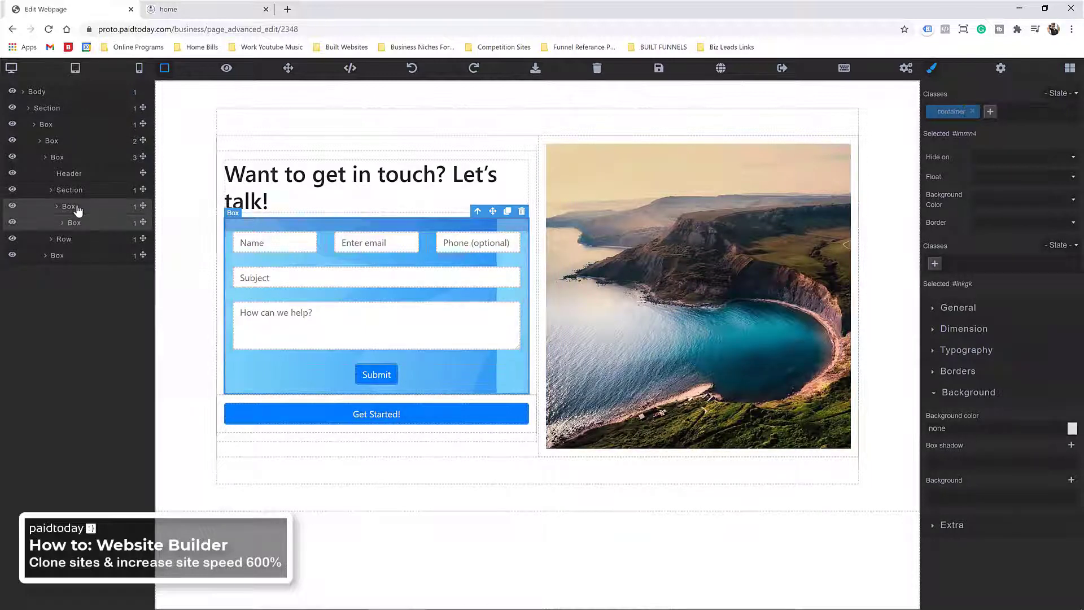
click(79, 190)
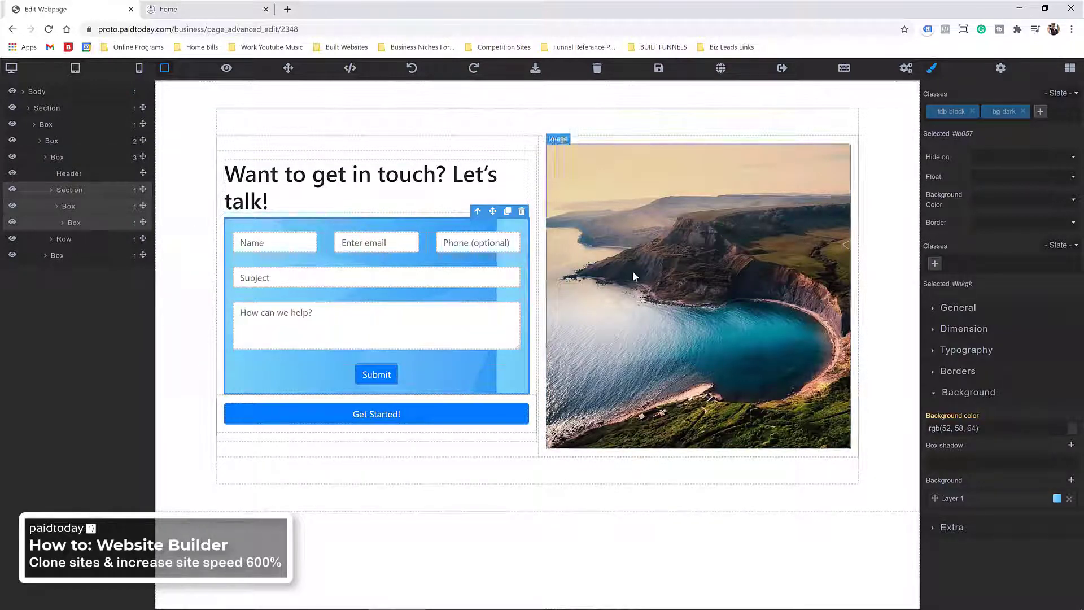
click(1069, 499)
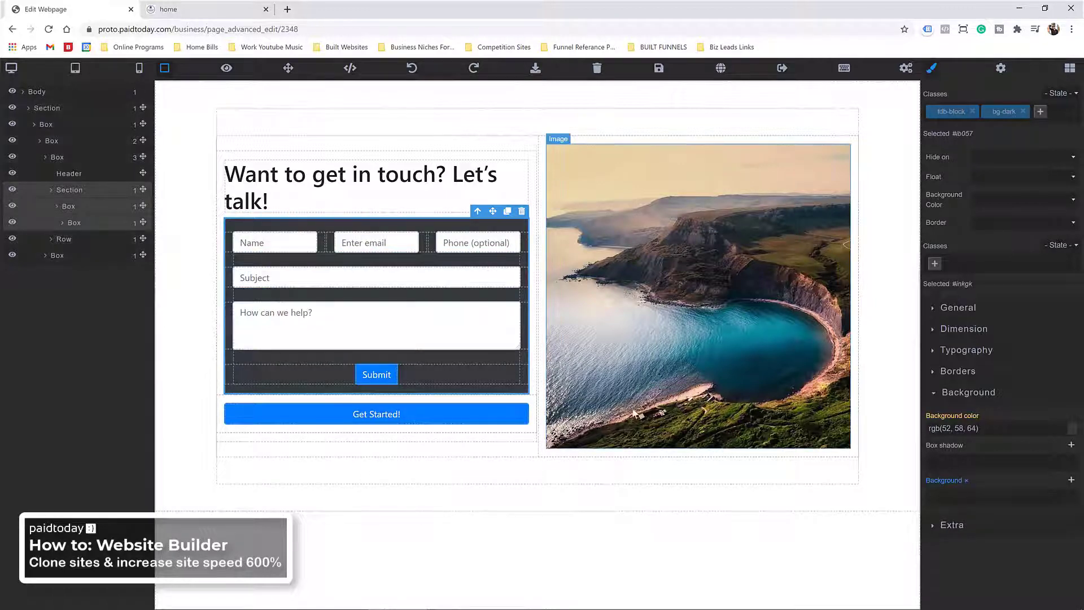
click(1072, 445)
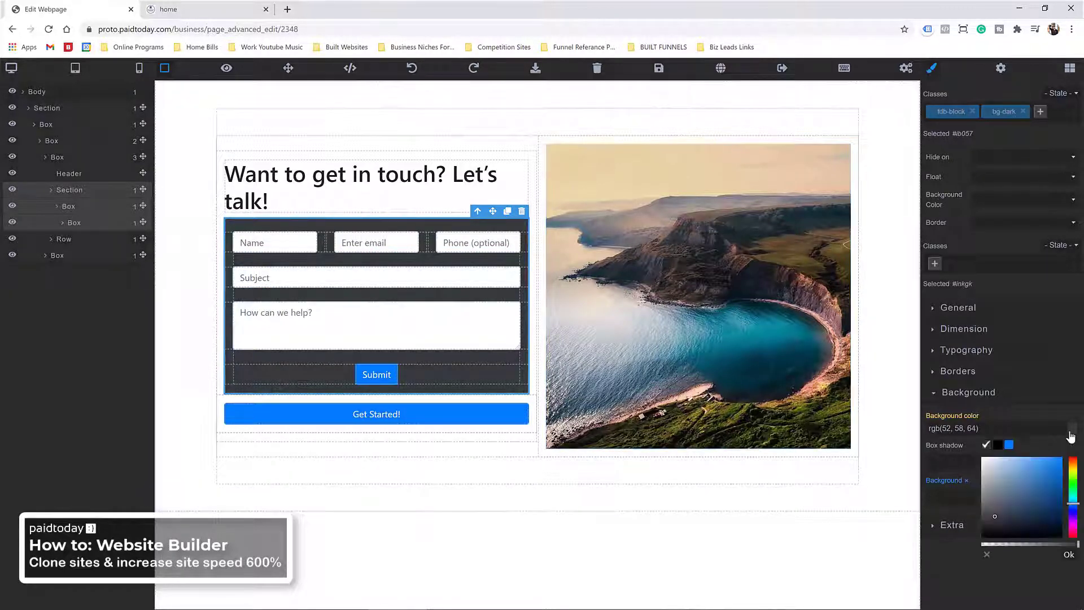
click(987, 555)
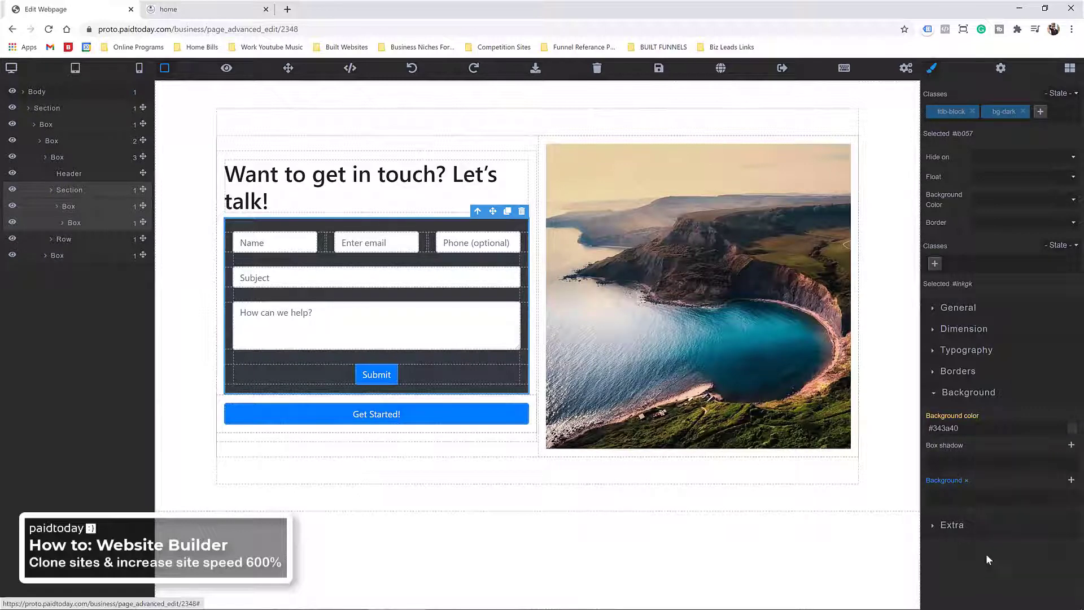
click(1072, 428)
drag(994, 497, 981, 443)
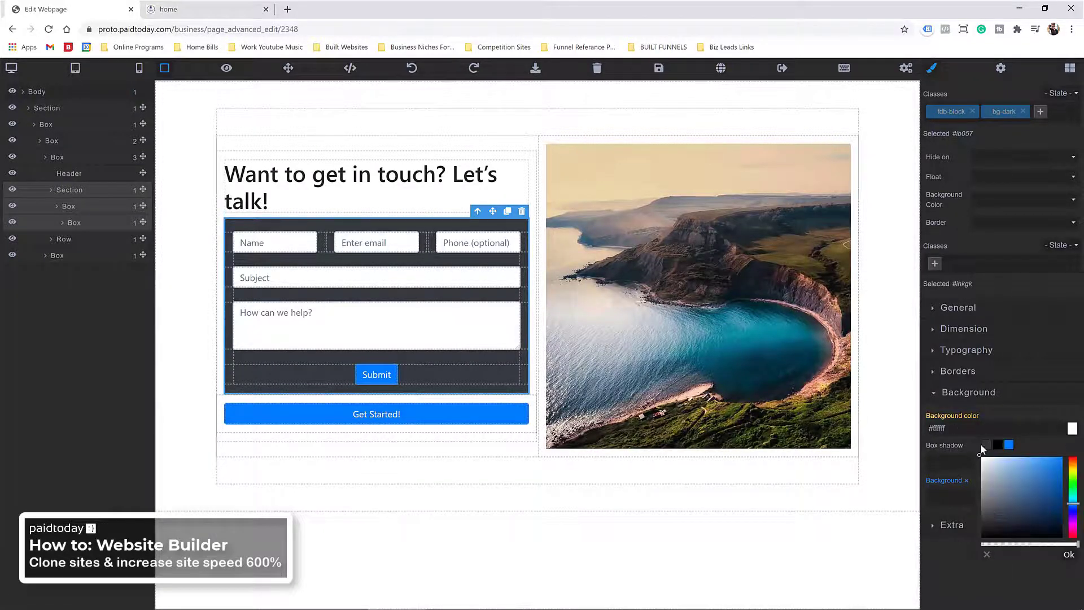
click(1037, 416)
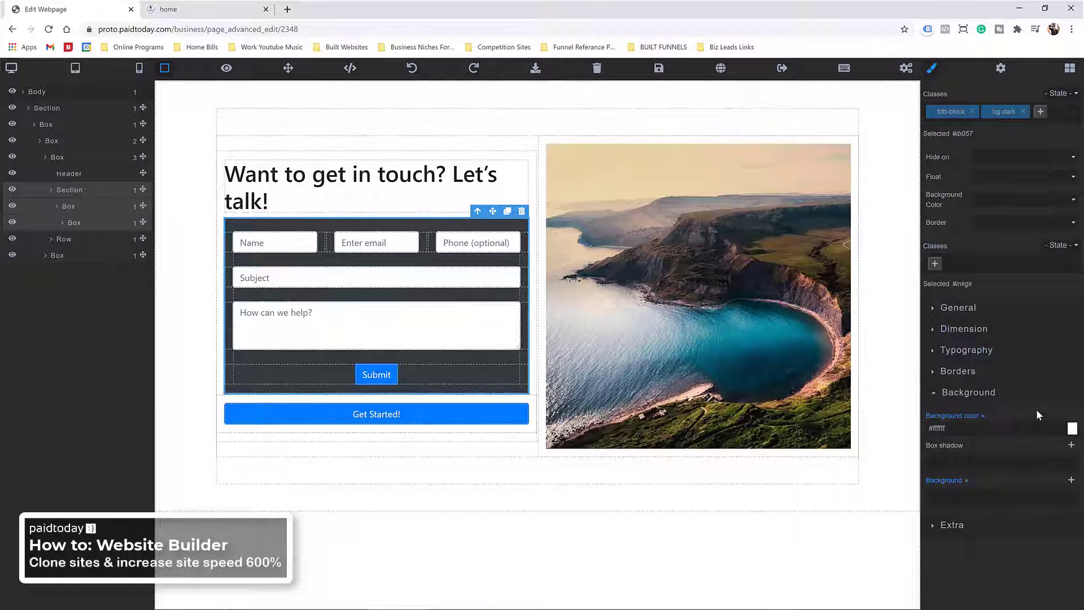
Step: Give the form's inner box bg-light, rounded and shadow classes, and save the page
click(72, 211)
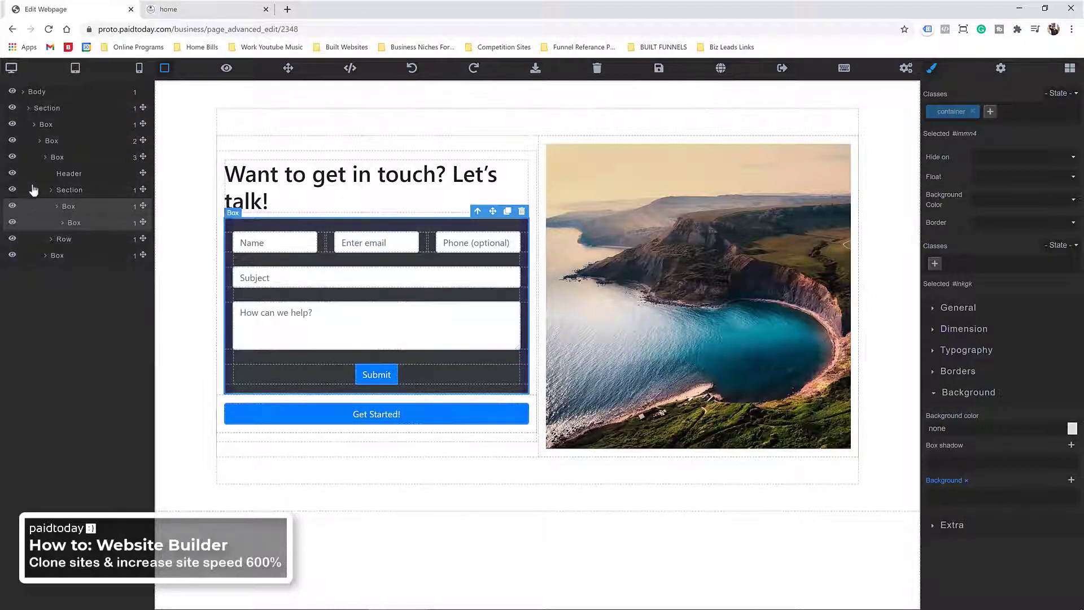
click(84, 194)
click(262, 223)
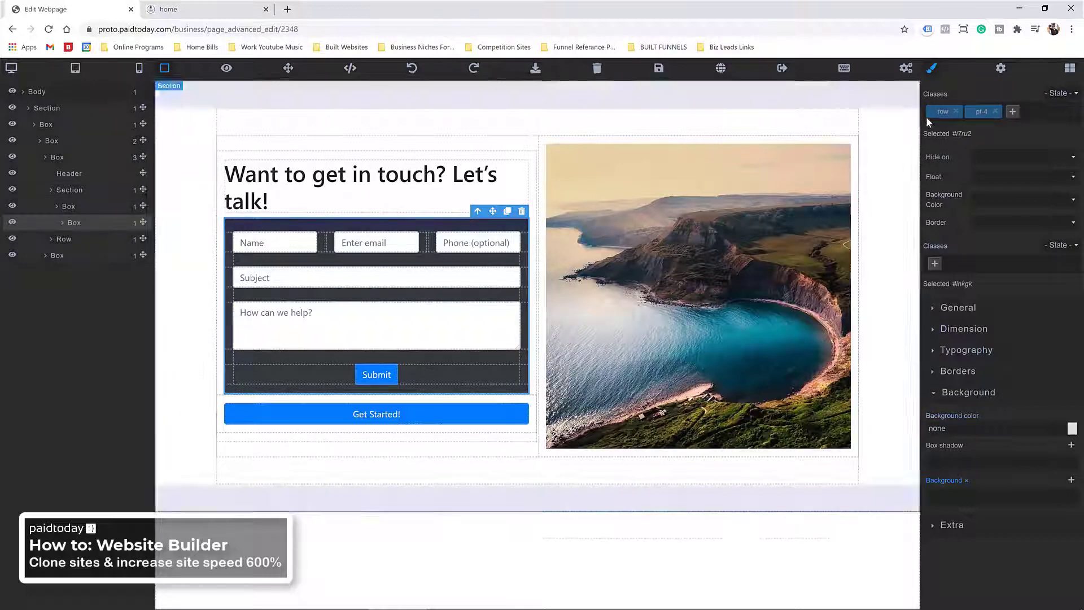
click(1014, 113)
text(bg-light)
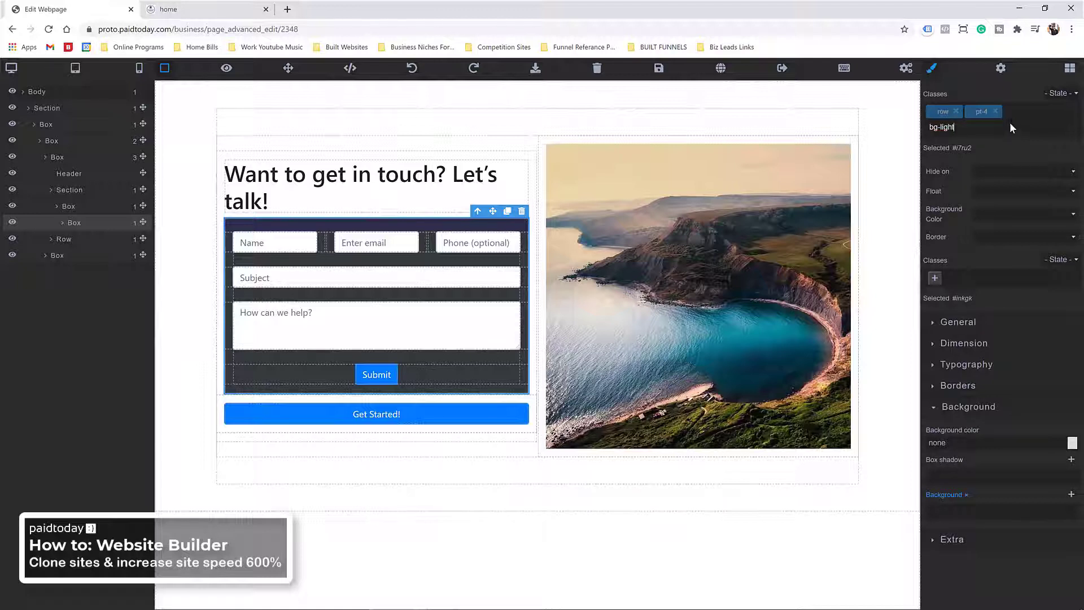
key(Return)
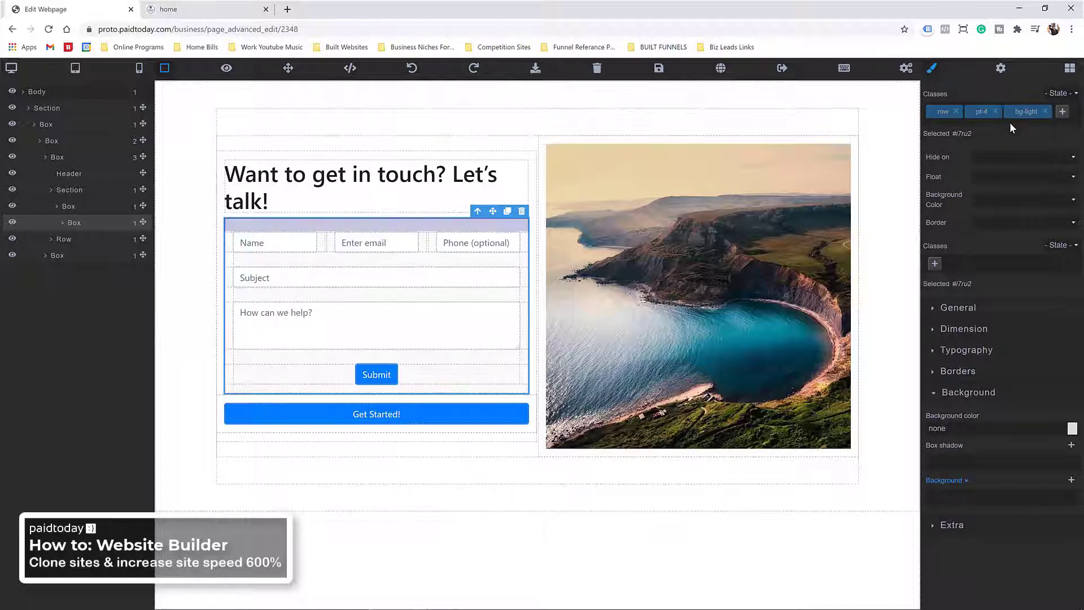
click(1062, 113)
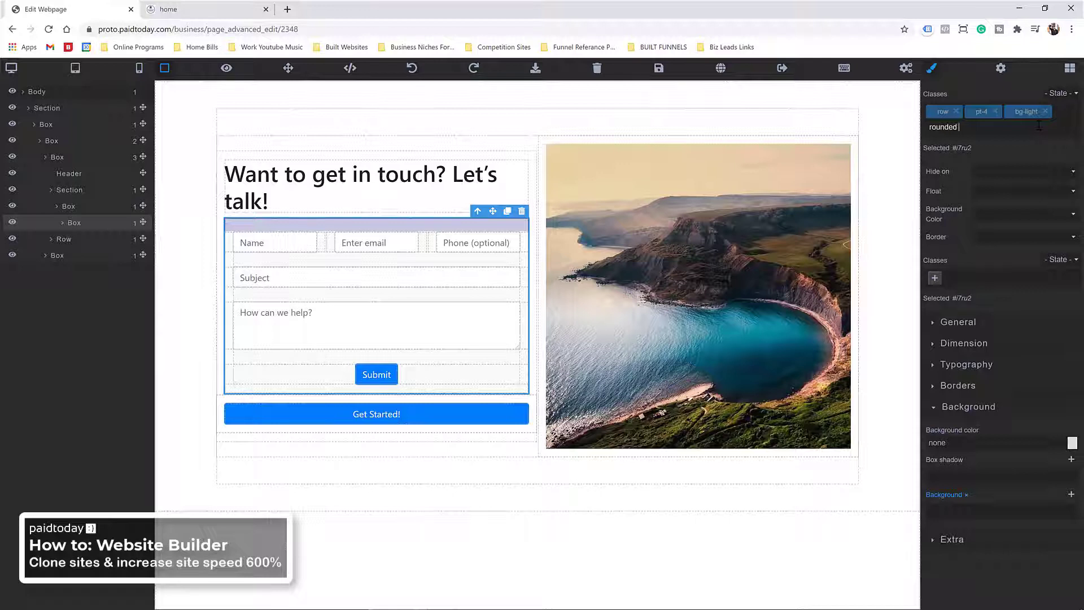
key(Return)
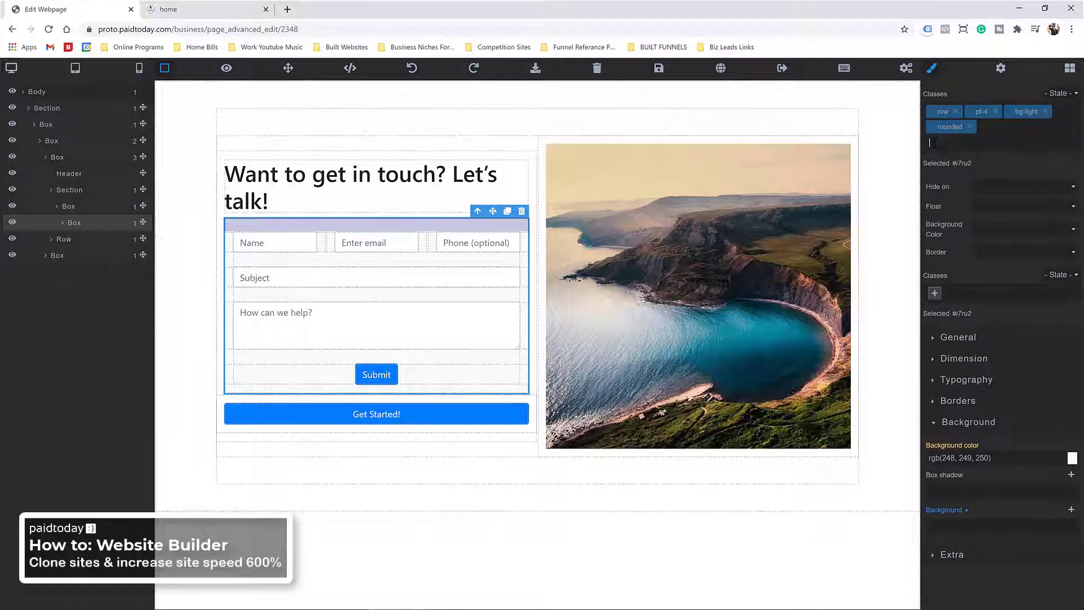
text(shadow)
key(Return)
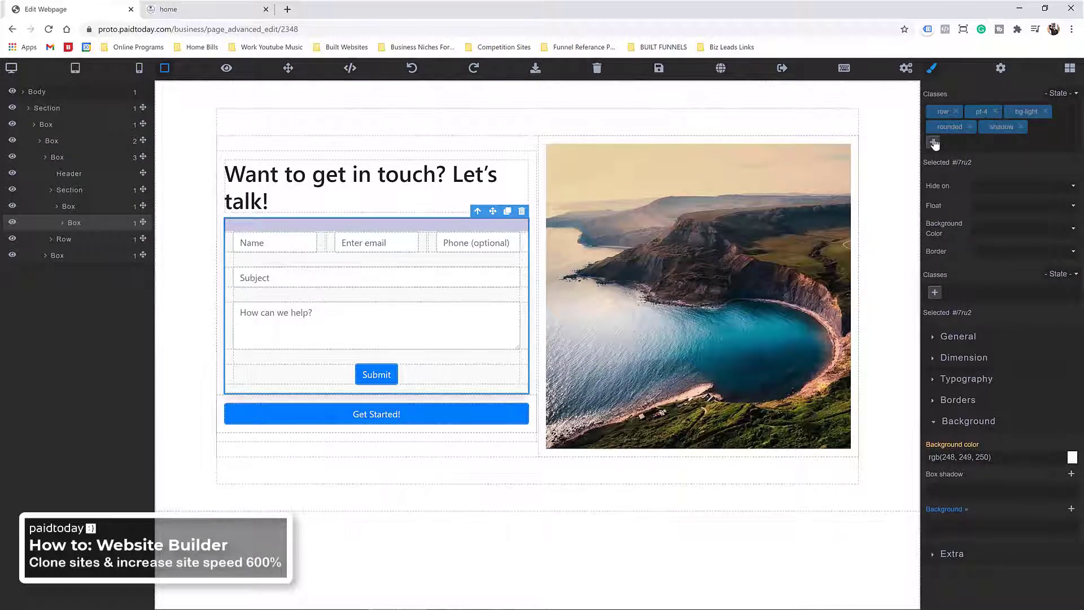
click(659, 69)
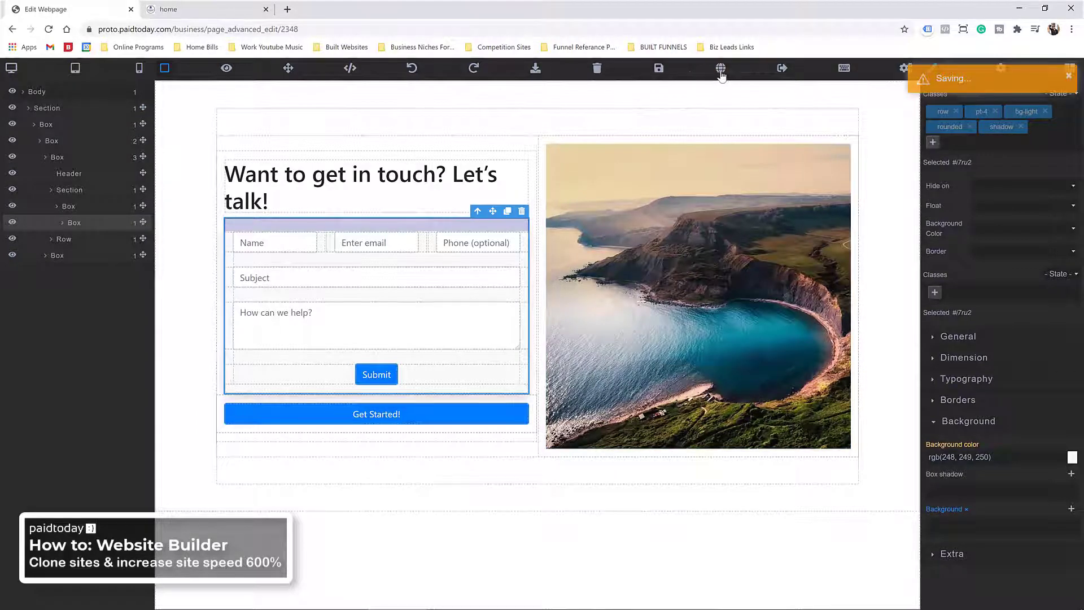
Step: Open the live contact page in its own tab, then go back to the Edit Webpage tab
click(721, 72)
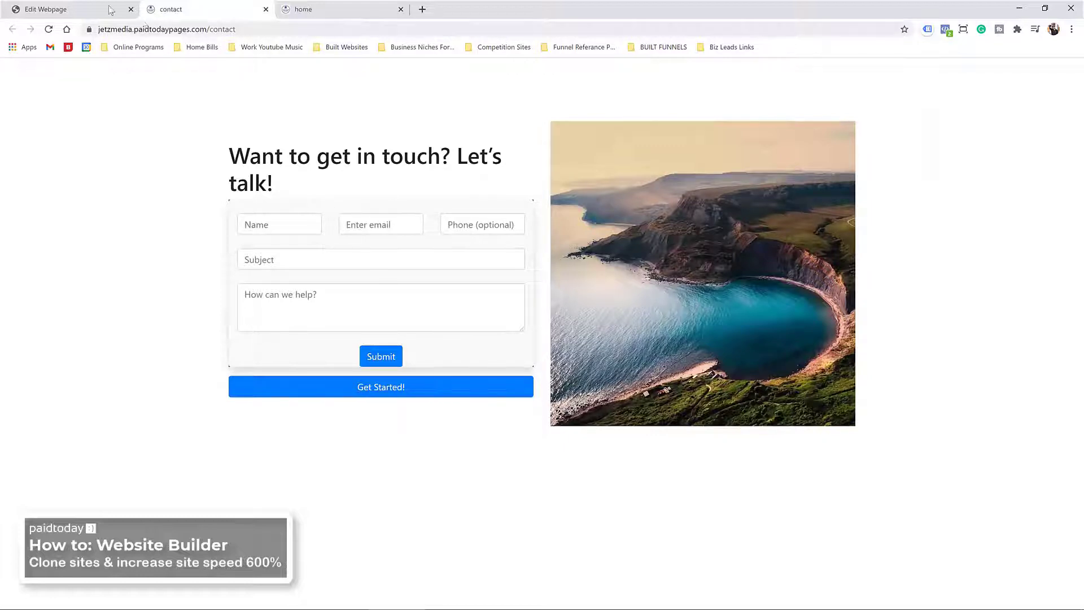
click(56, 10)
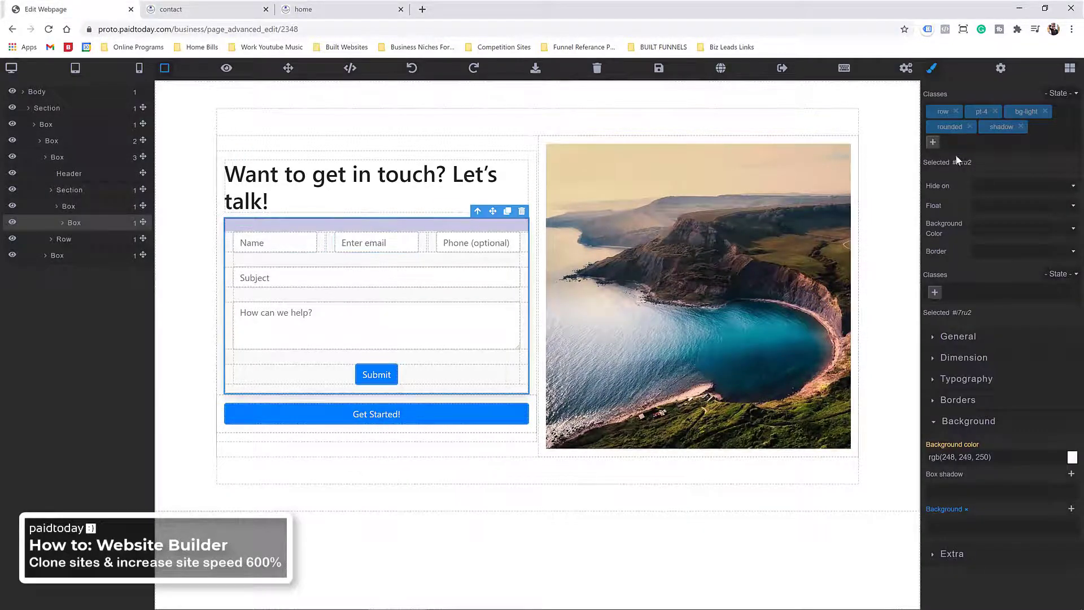
Step: Remove the bg-dark class from the contact section and save the page
click(85, 207)
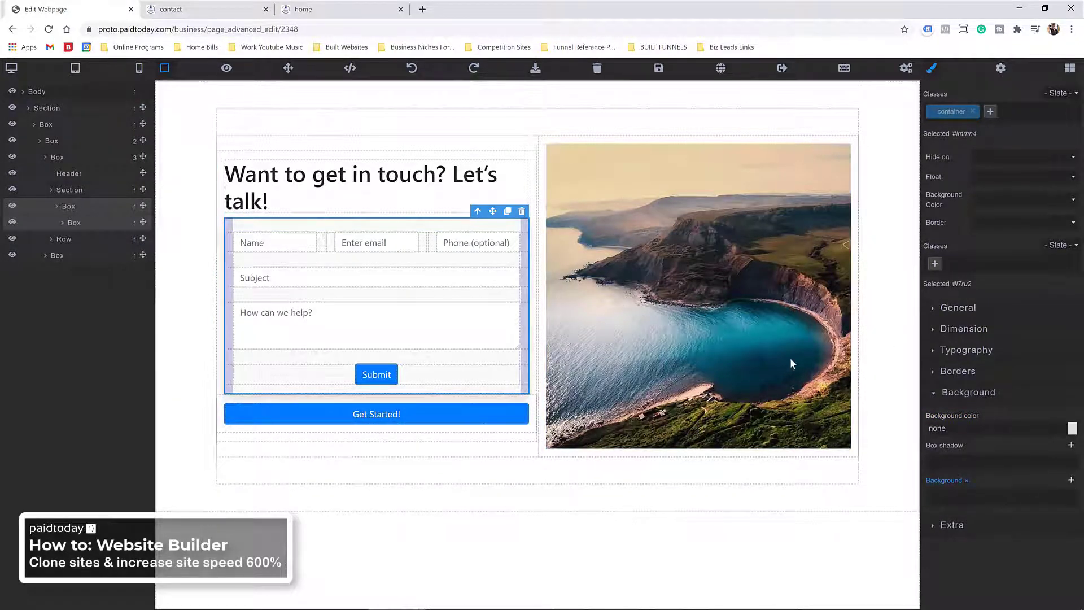
click(68, 190)
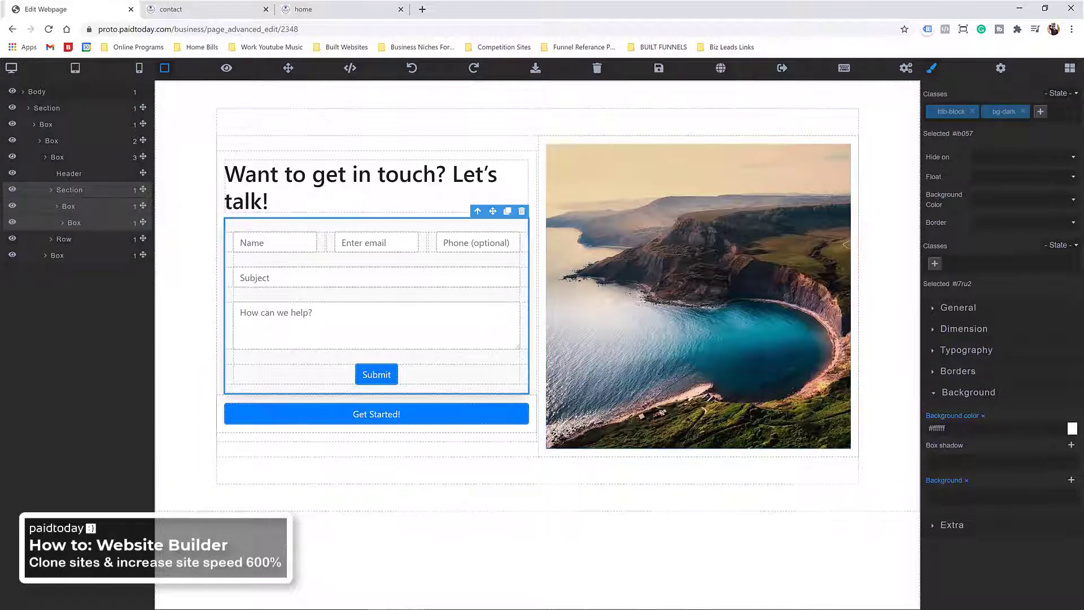
click(983, 416)
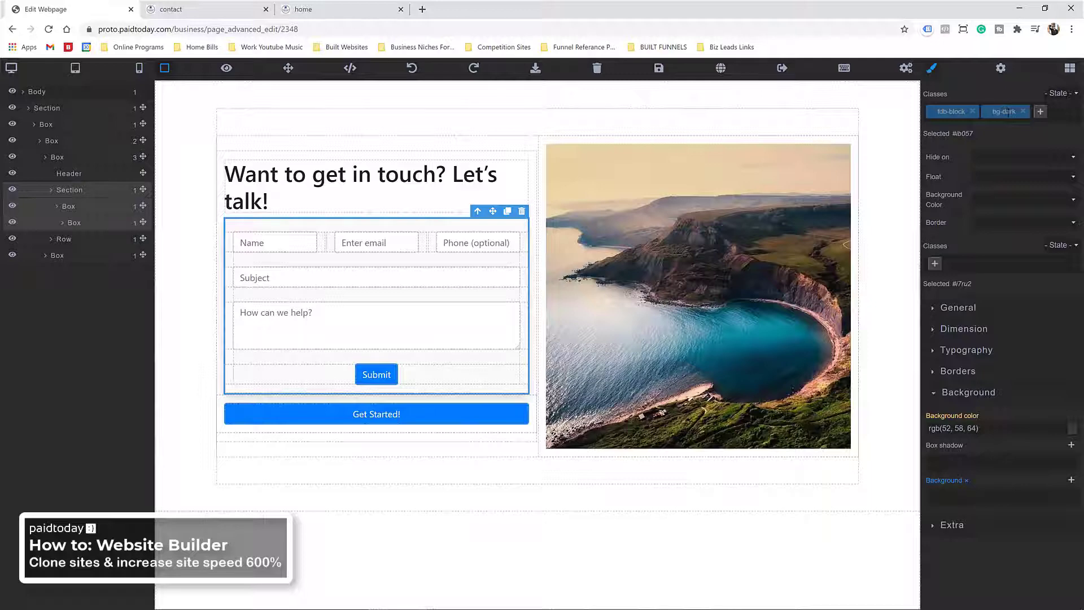
click(1024, 112)
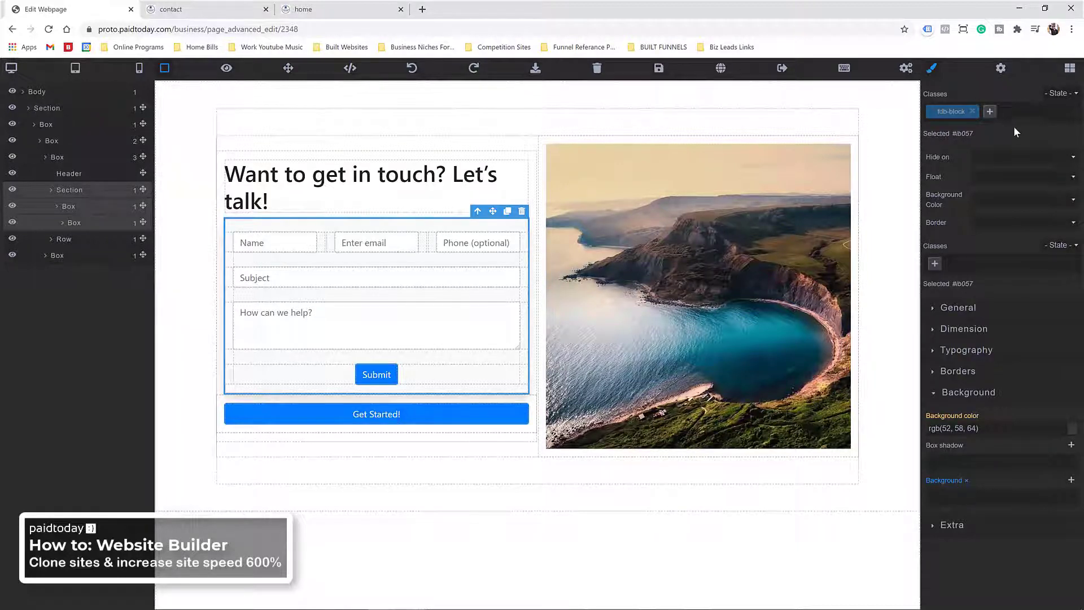
click(659, 69)
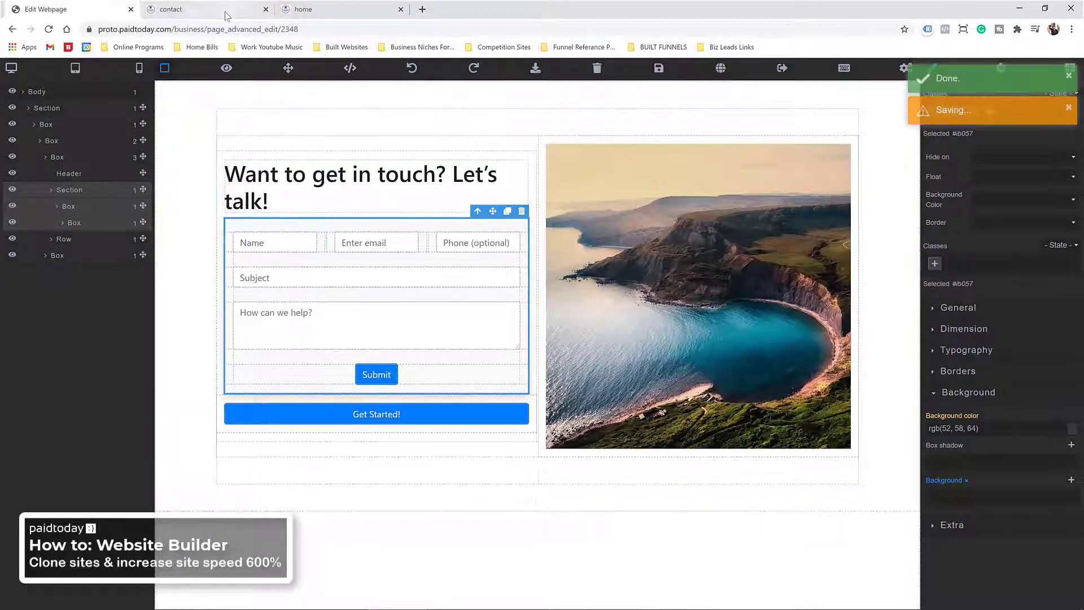
Step: Reload the live contact tab to confirm the white background, then return to the editor
click(226, 15)
key(F5)
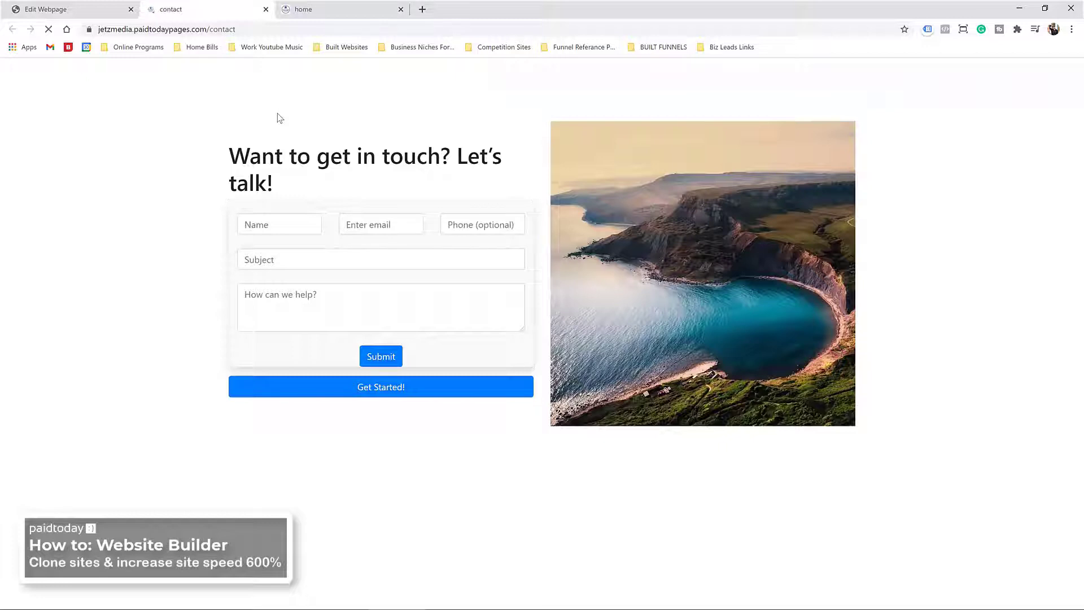
click(85, 10)
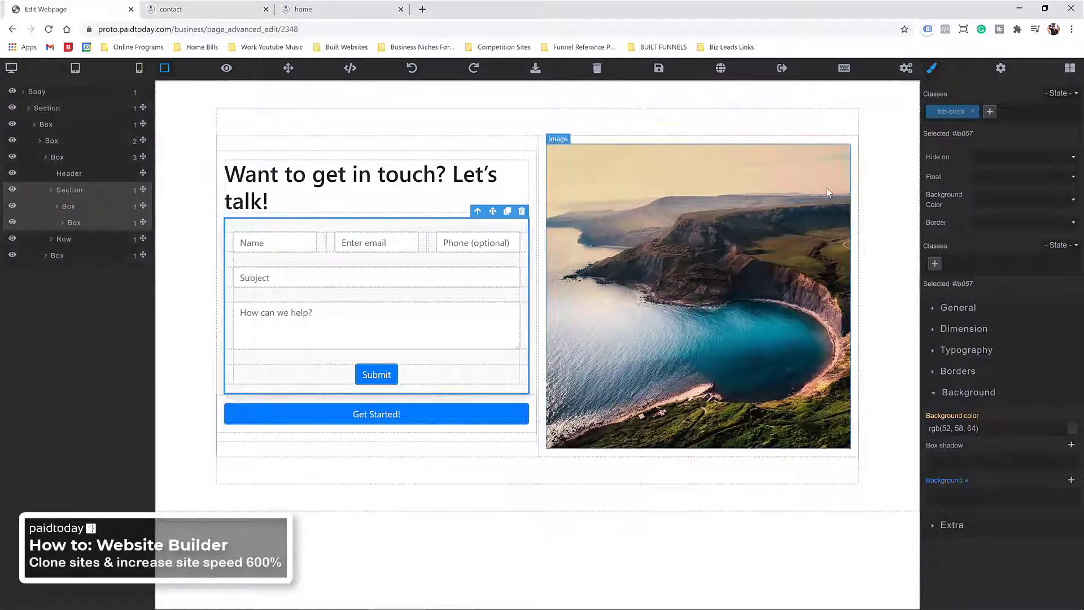
Step: Add the border and border-rounded classes to the inner form box
click(85, 207)
click(85, 222)
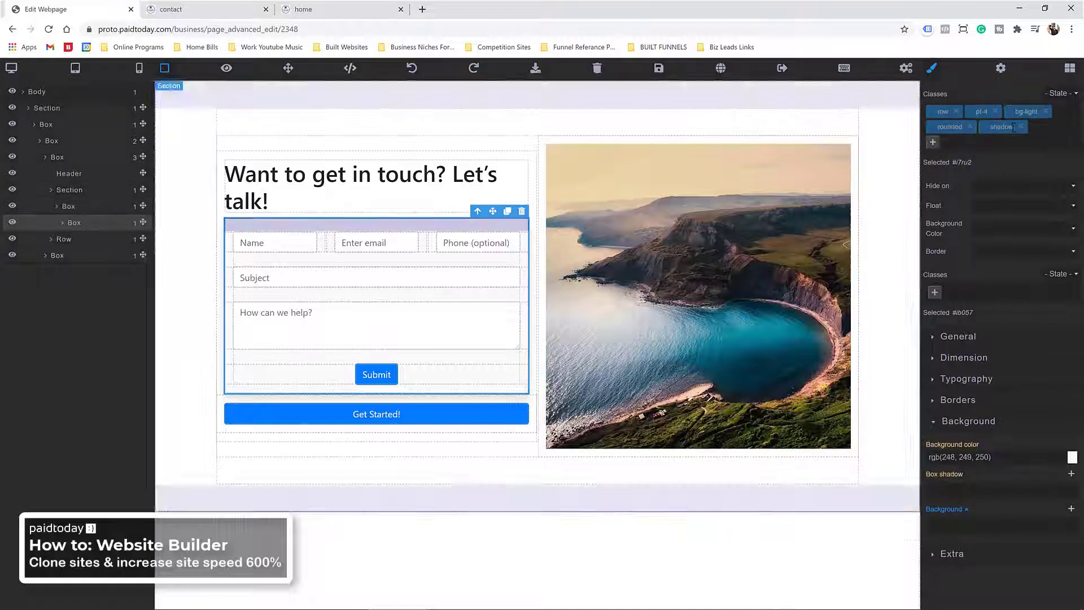
click(934, 142)
text(b)
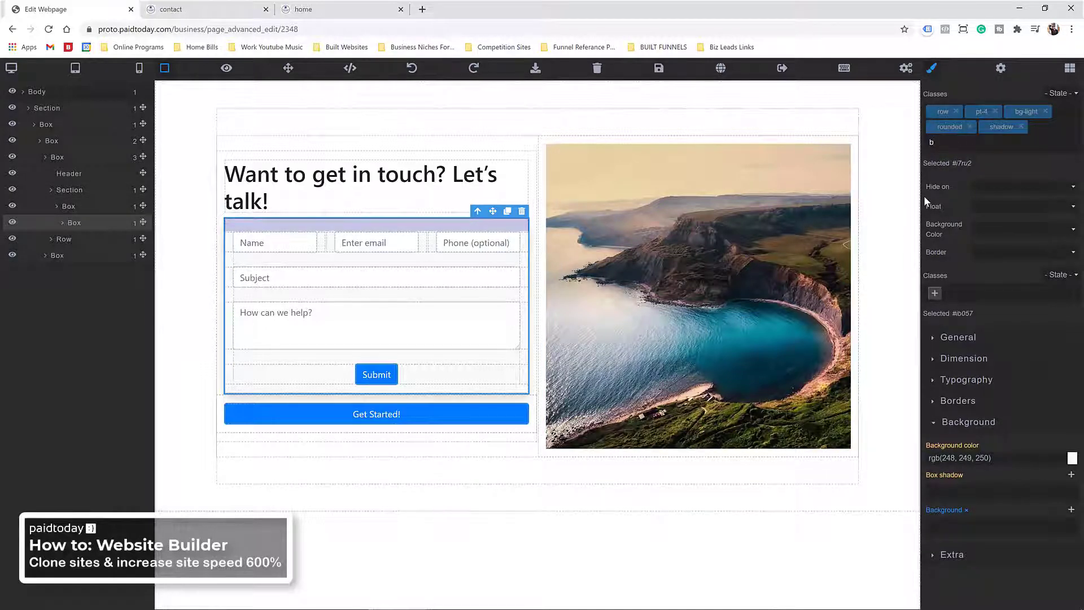
text(order)
key(Return)
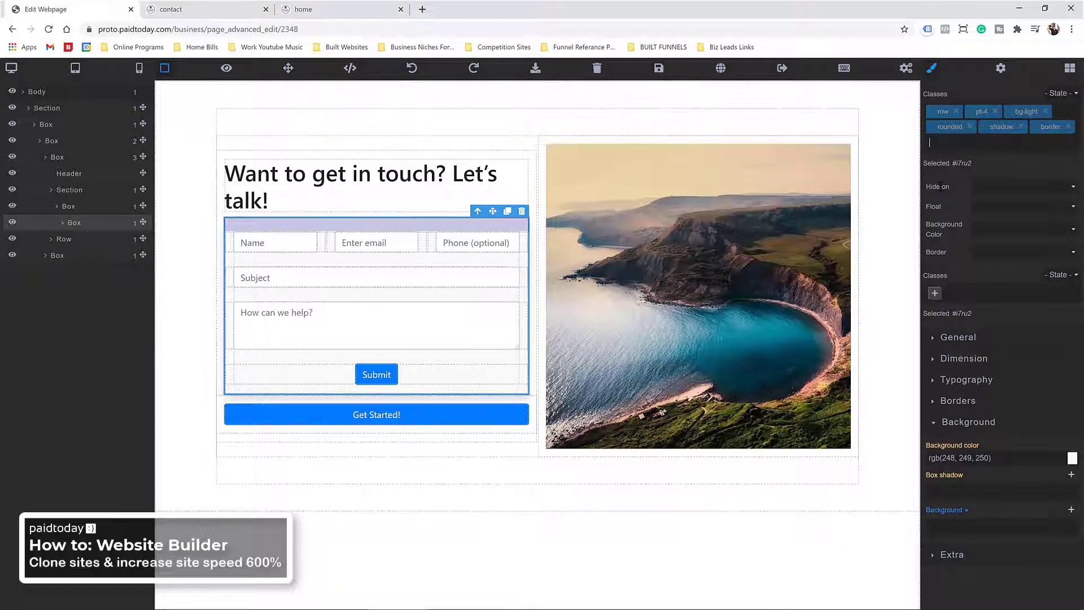
text(bou)
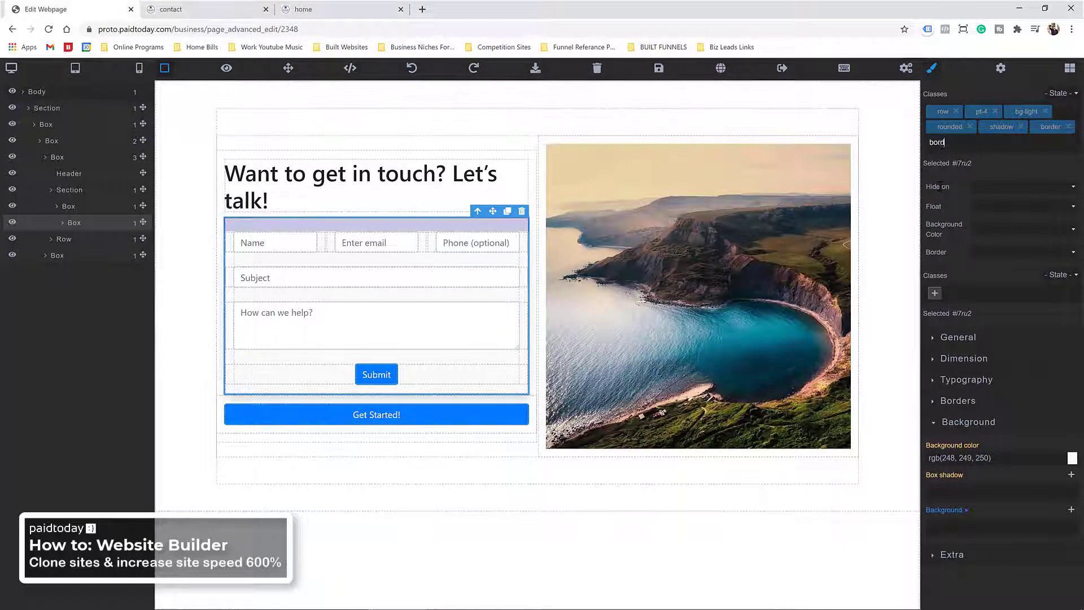
text(der-rounded)
key(Return)
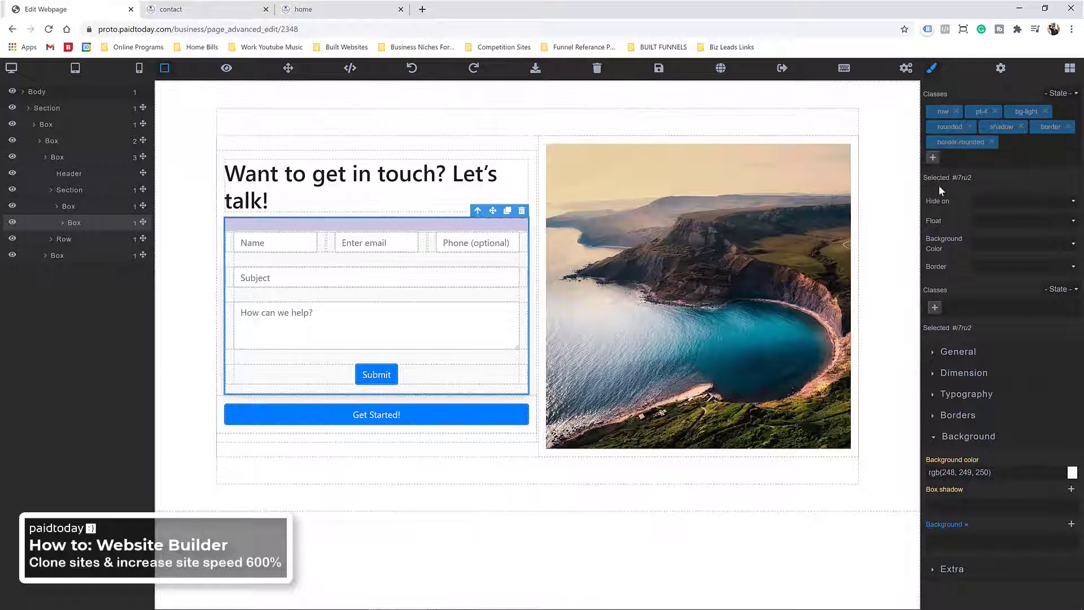
Step: Review the form box's Borders settings: 1px solid light-grey border, 4px corners
click(944, 416)
scroll(960, 395, down, 2)
scroll(967, 346, up, 2)
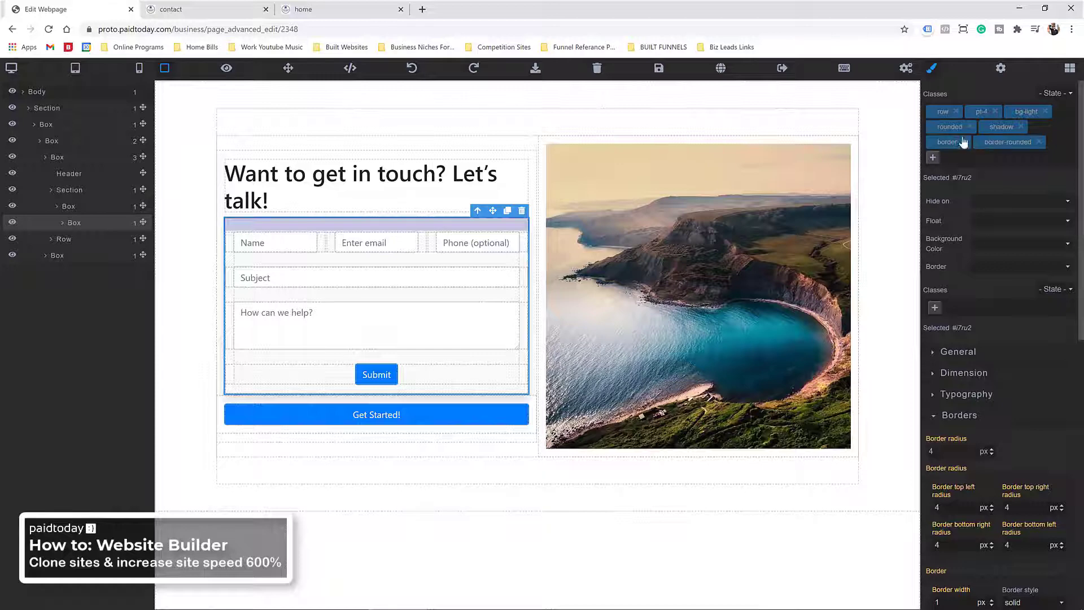
scroll(975, 405, down, 4)
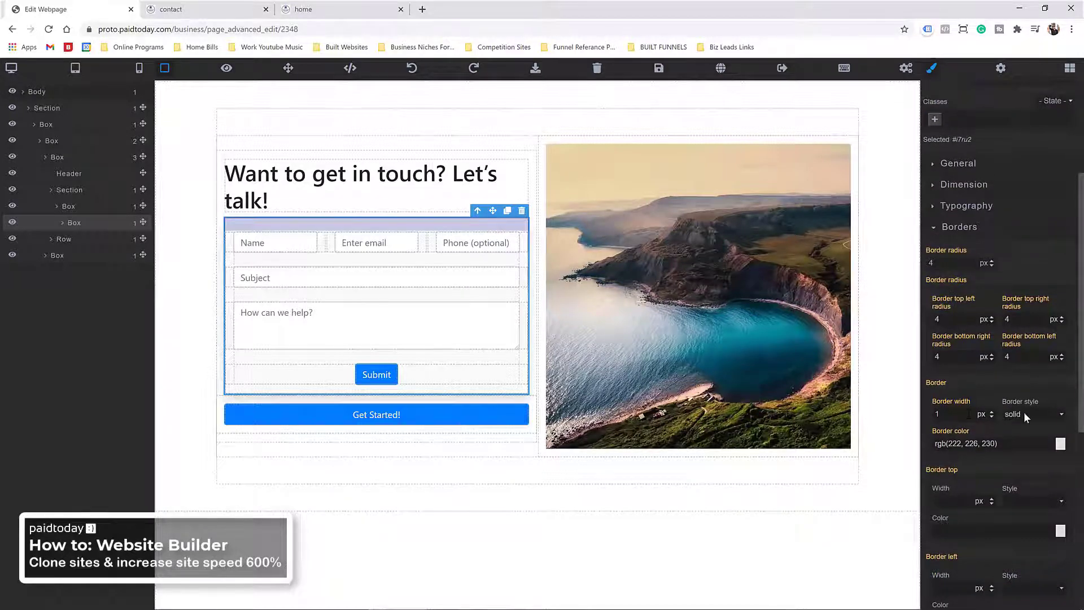
scroll(969, 406, down, 2)
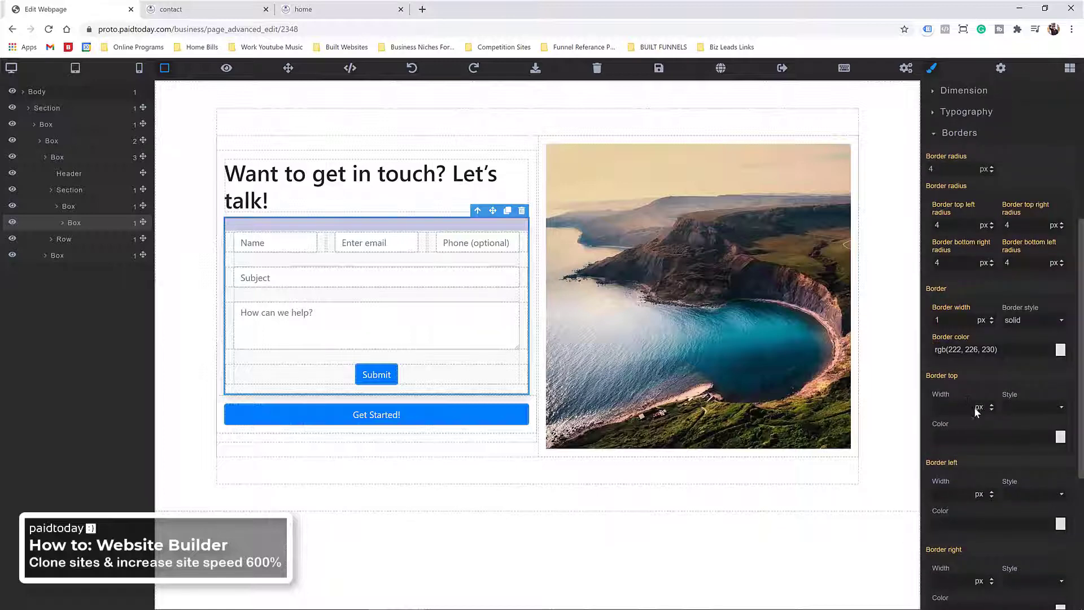
scroll(979, 376, down, 2)
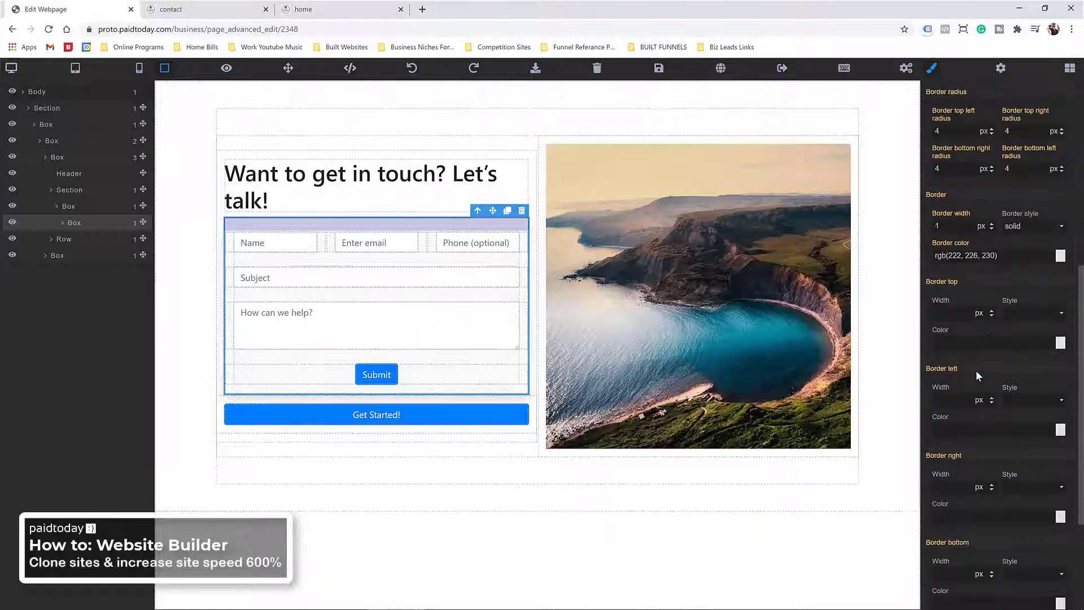
scroll(972, 422, up, 4)
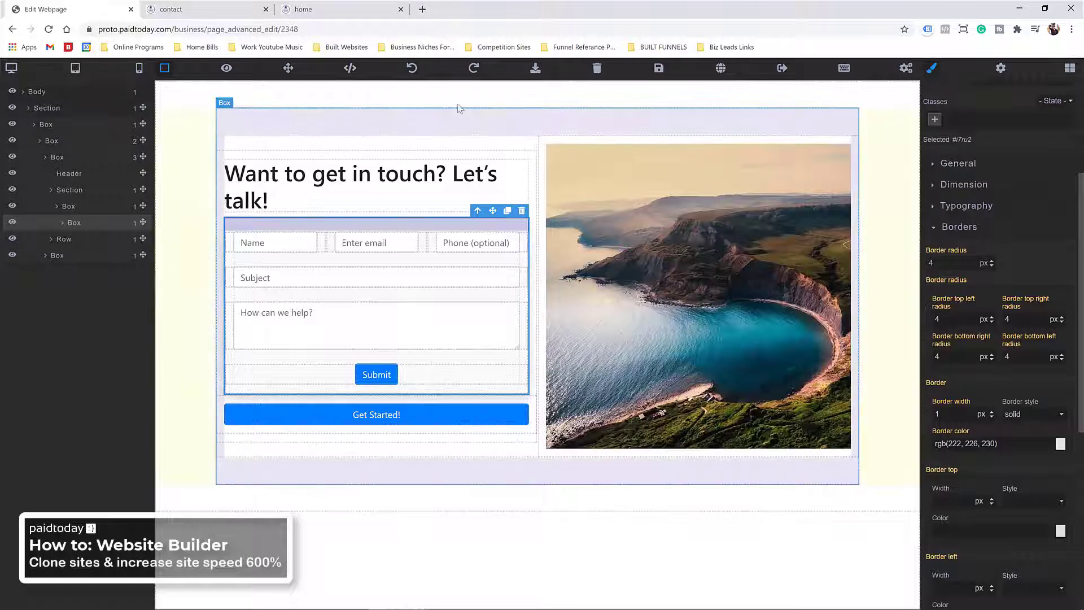
Step: Save the page and reload the live contact tab to see the border
click(658, 68)
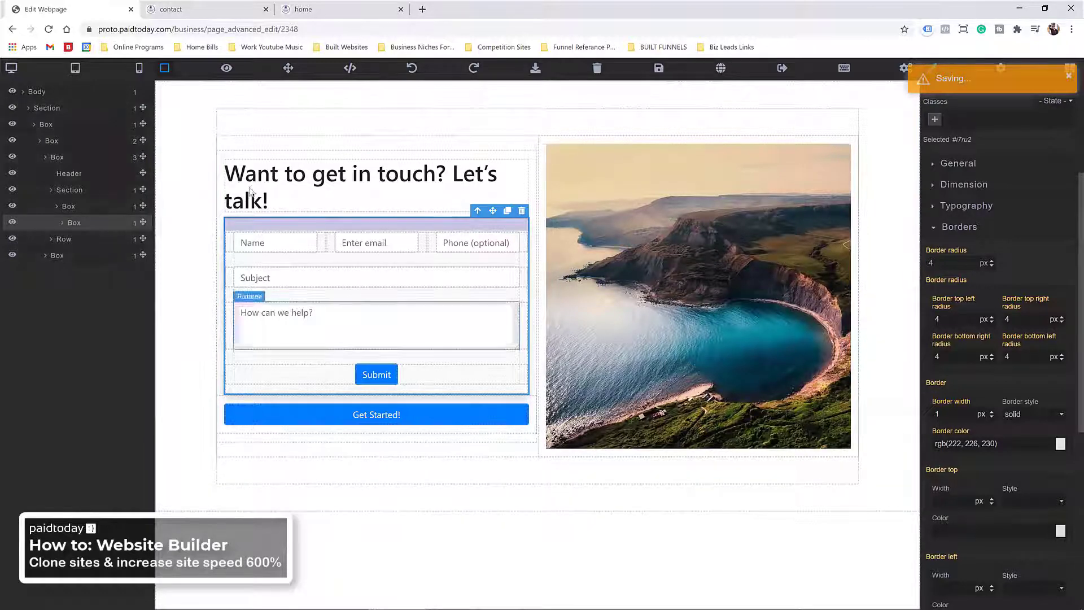
click(195, 13)
key(F5)
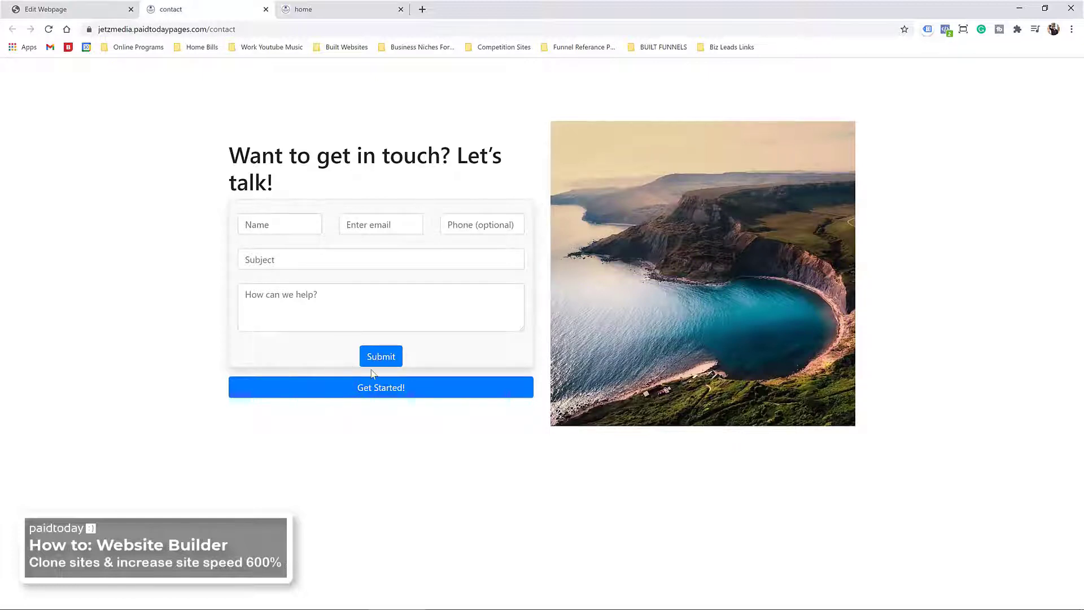
Step: Compare the live contact page against the editor view
click(62, 8)
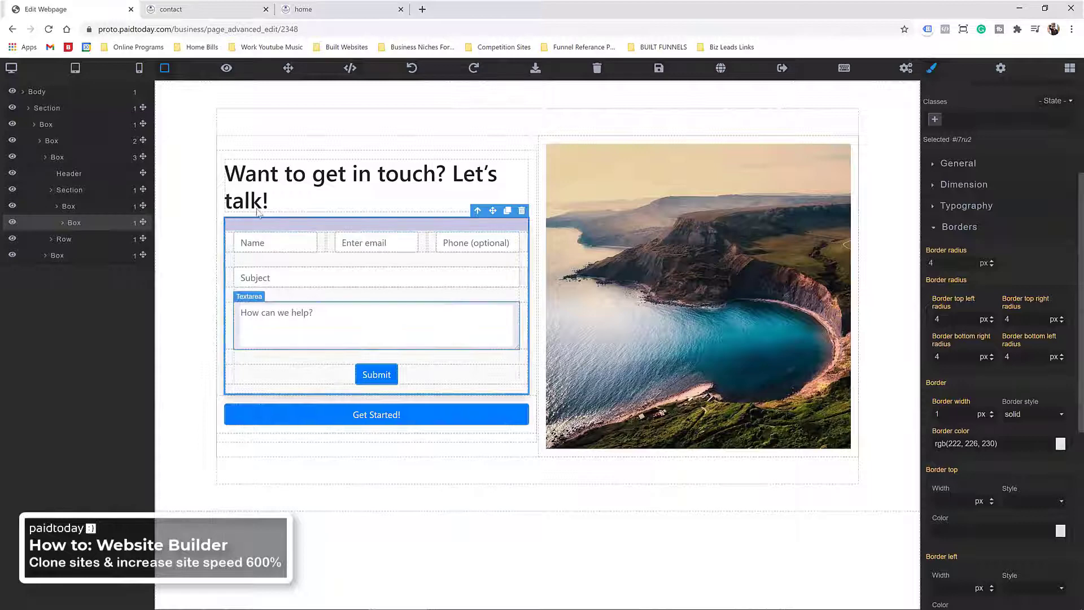
click(156, 10)
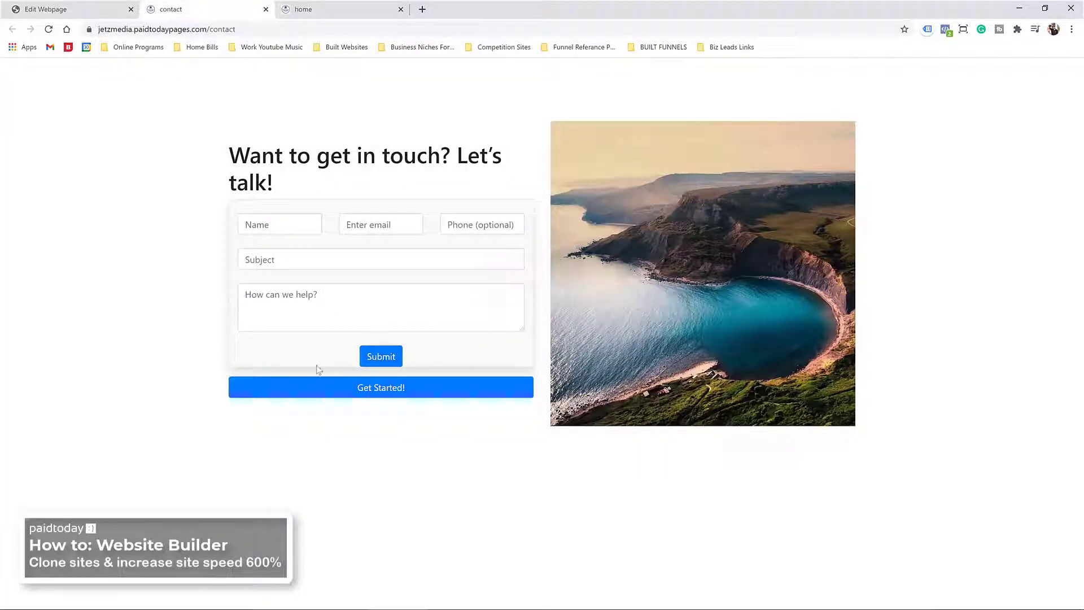
click(33, 7)
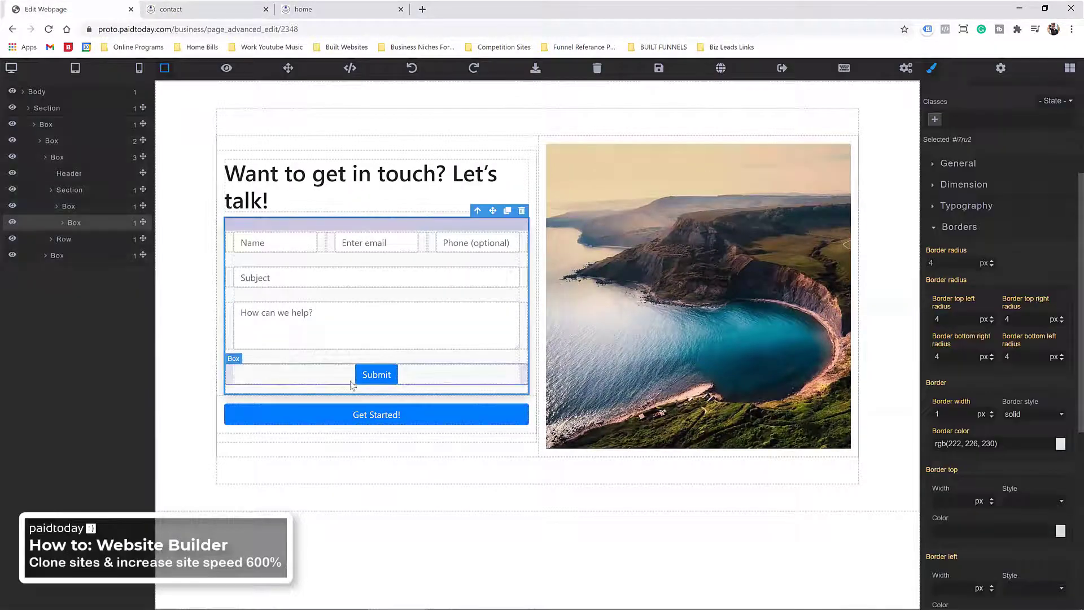
Step: Swap the form box's pt-4 padding class for p-4
click(236, 392)
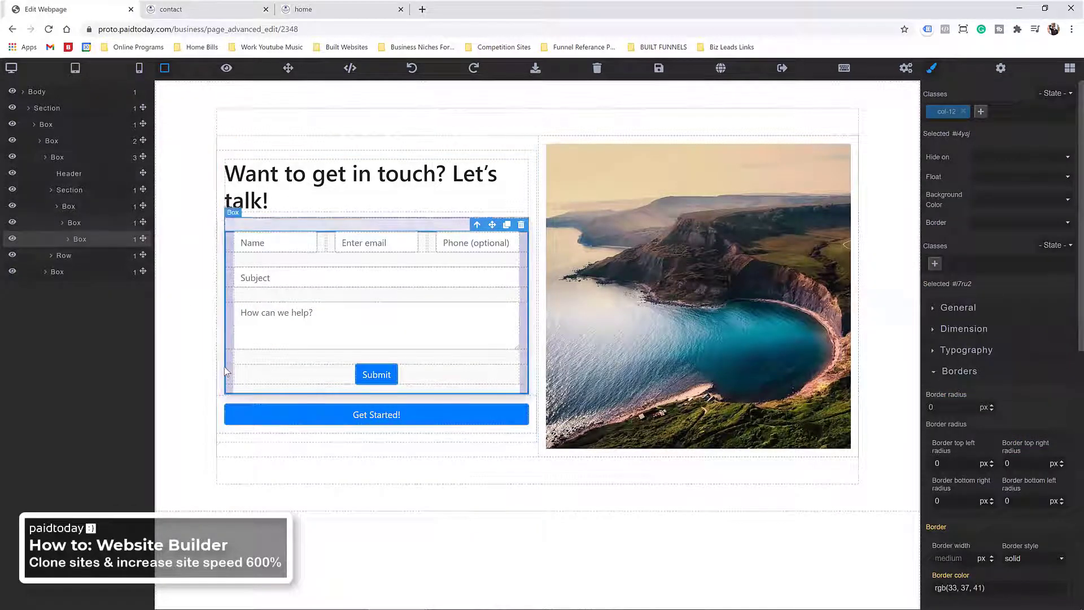
click(68, 191)
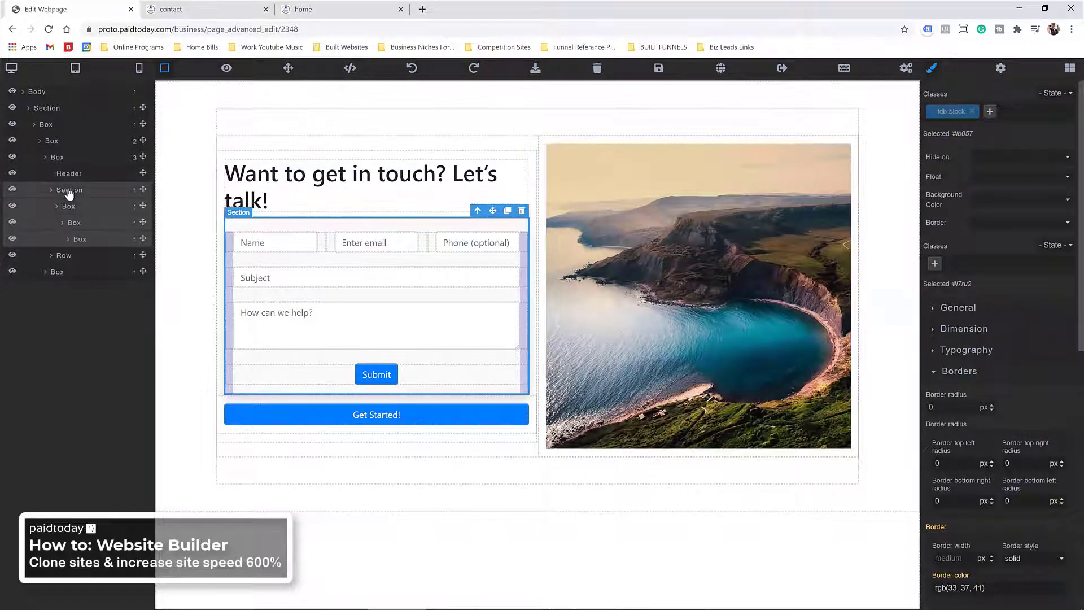
click(70, 208)
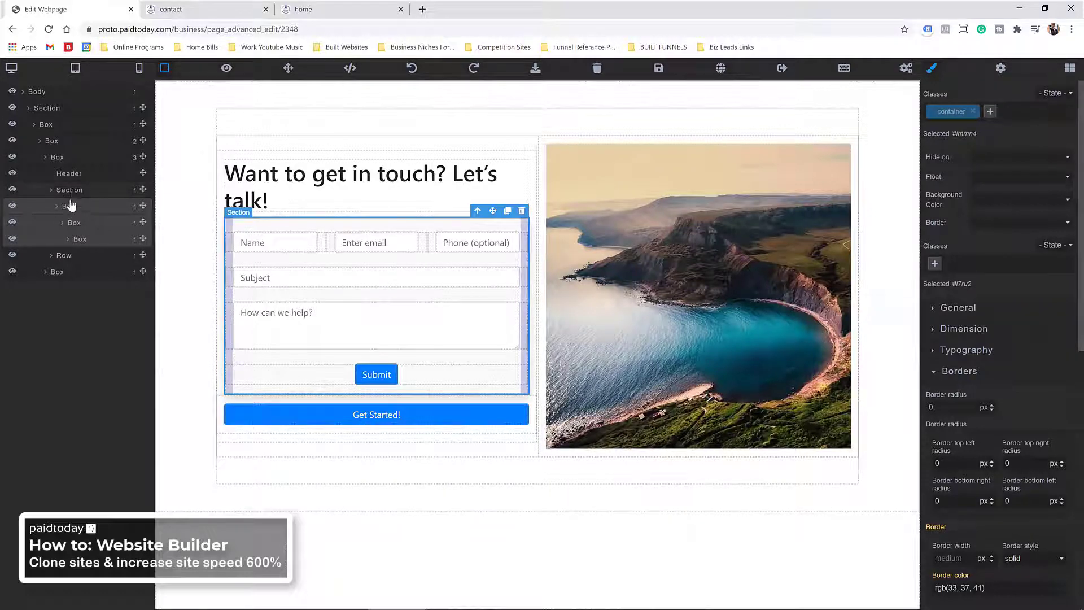
click(78, 224)
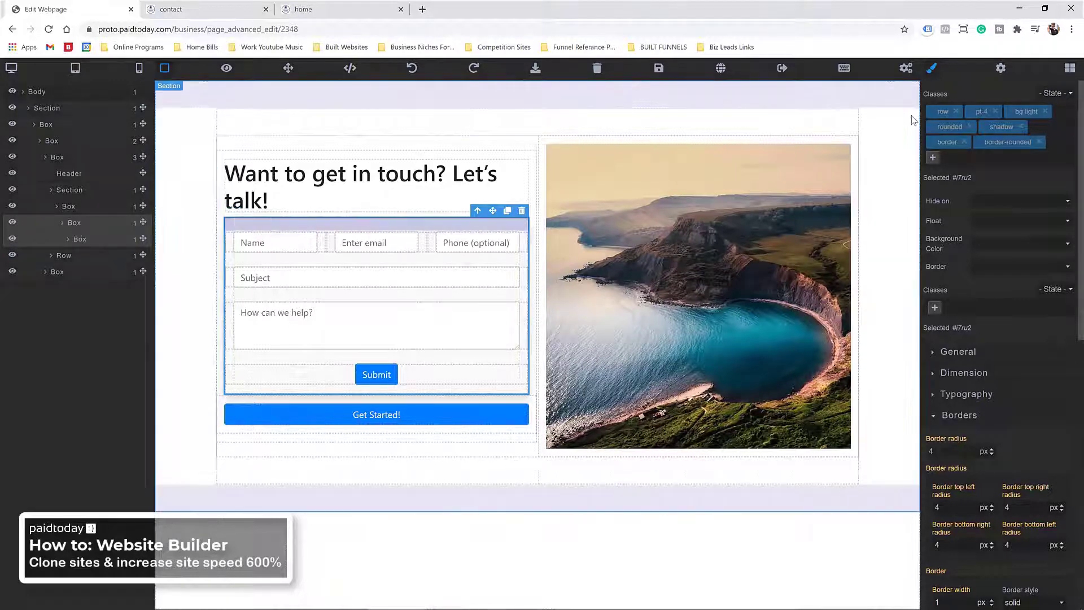
click(995, 111)
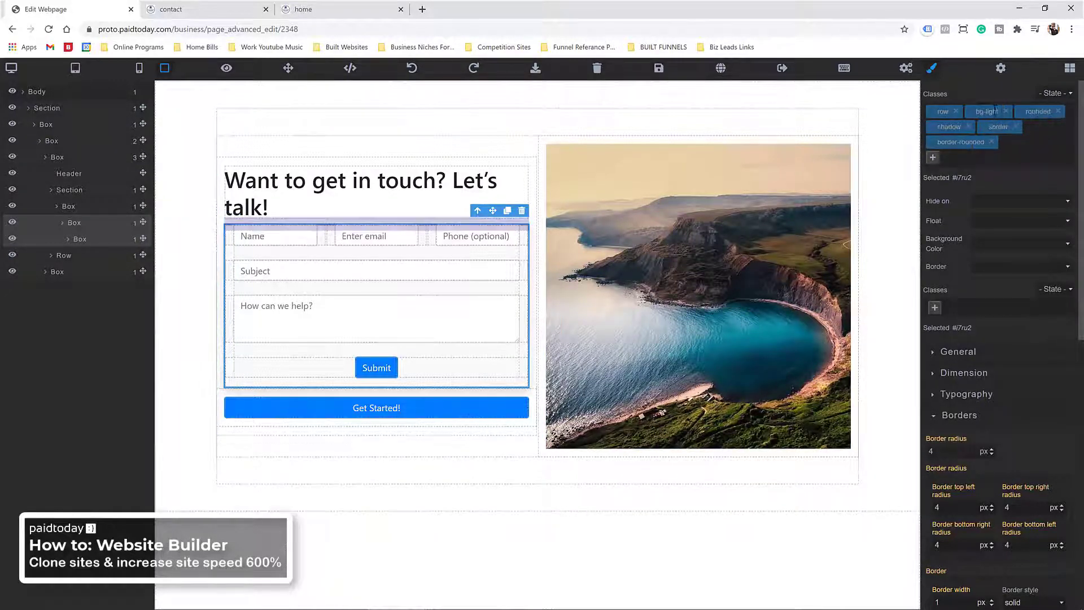
click(936, 159)
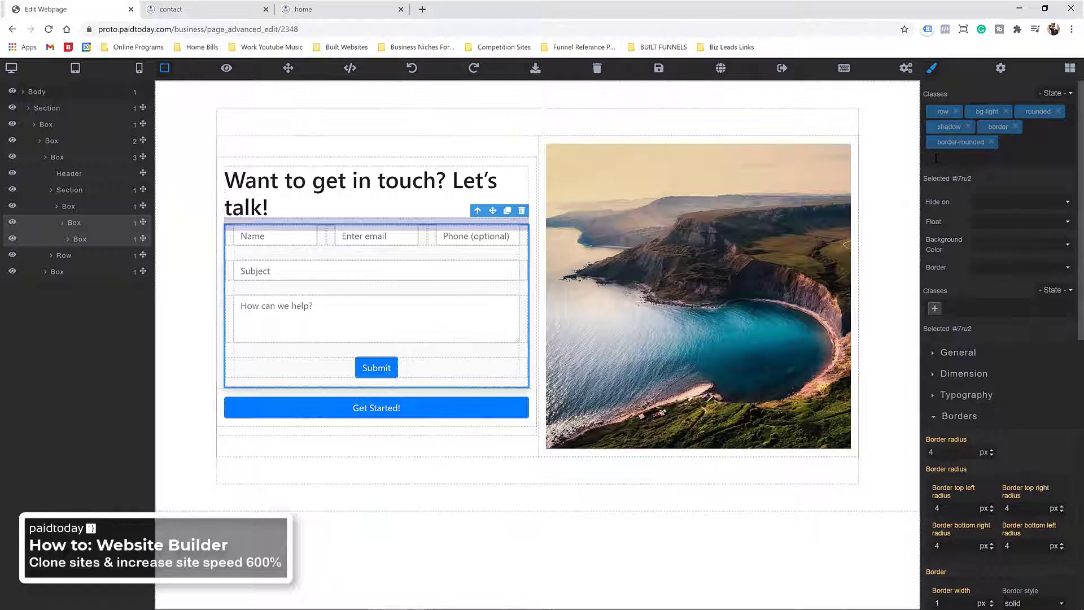
text(p-4)
key(Return)
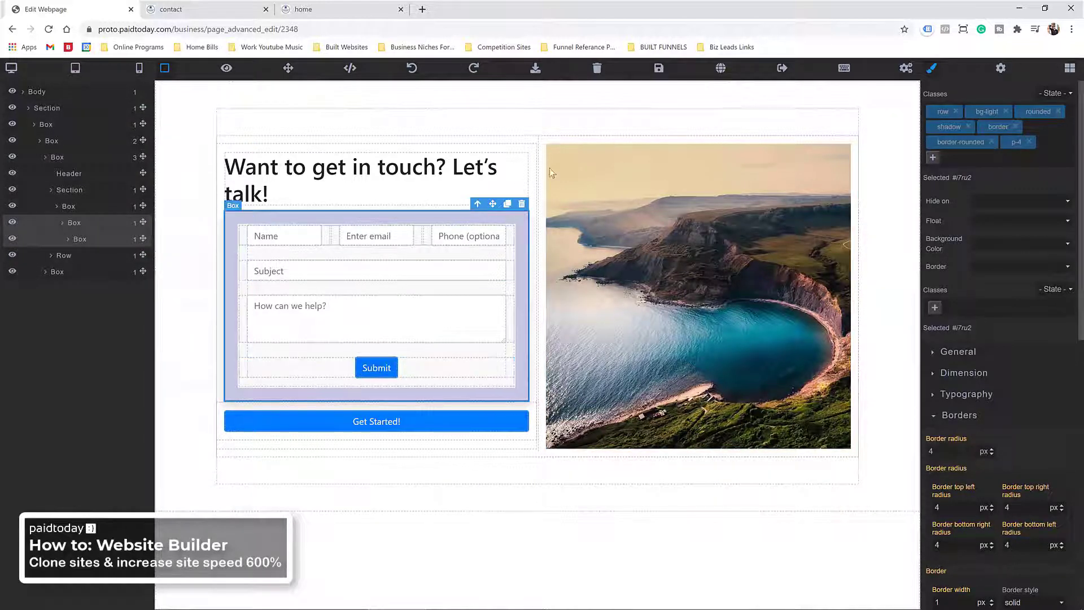
Step: Save the page and check the even padding on the live contact tab
click(658, 67)
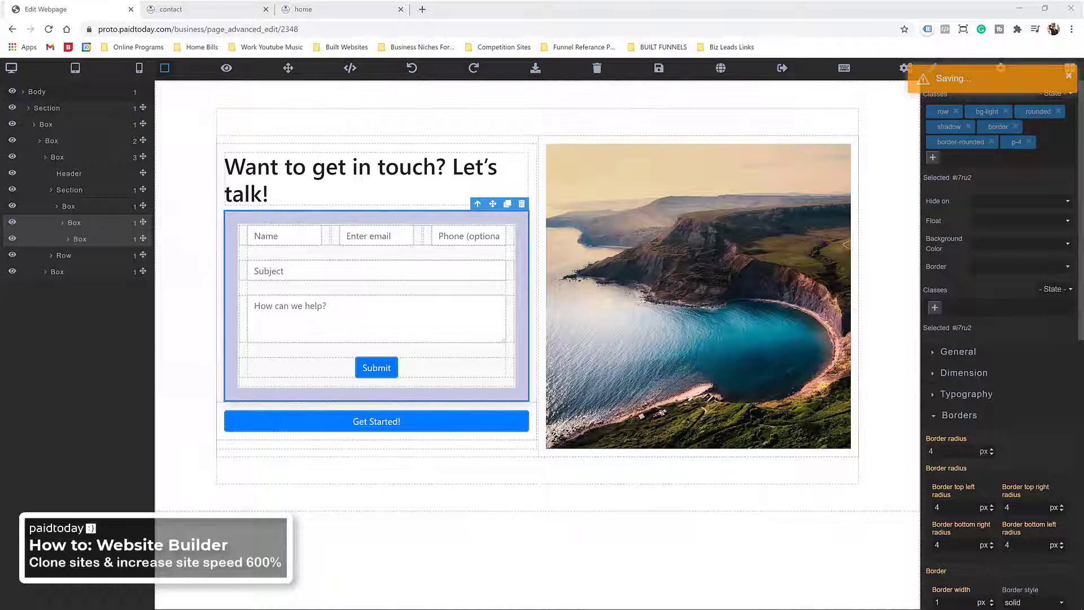
click(200, 9)
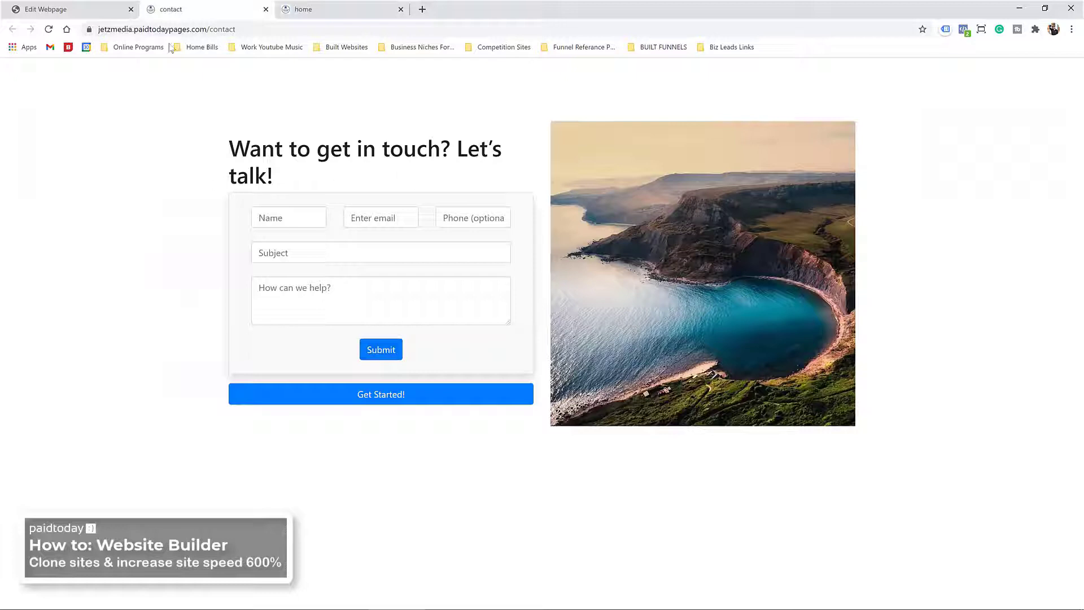
click(80, 10)
Step: Replace the image column's col-xl/lg/md/sm-6 classes with col-xl-4
click(581, 169)
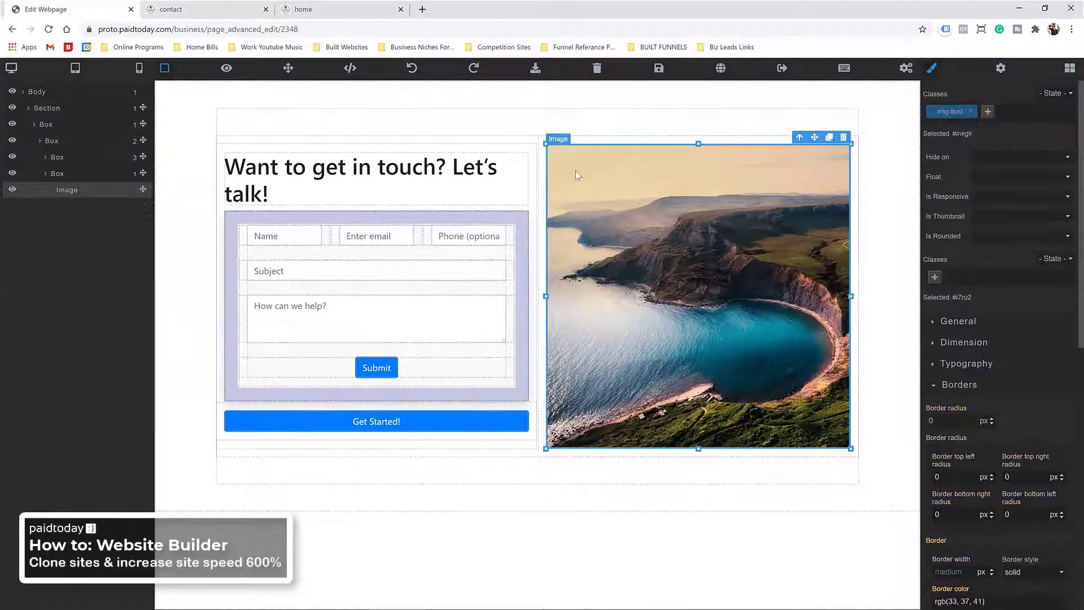
click(543, 142)
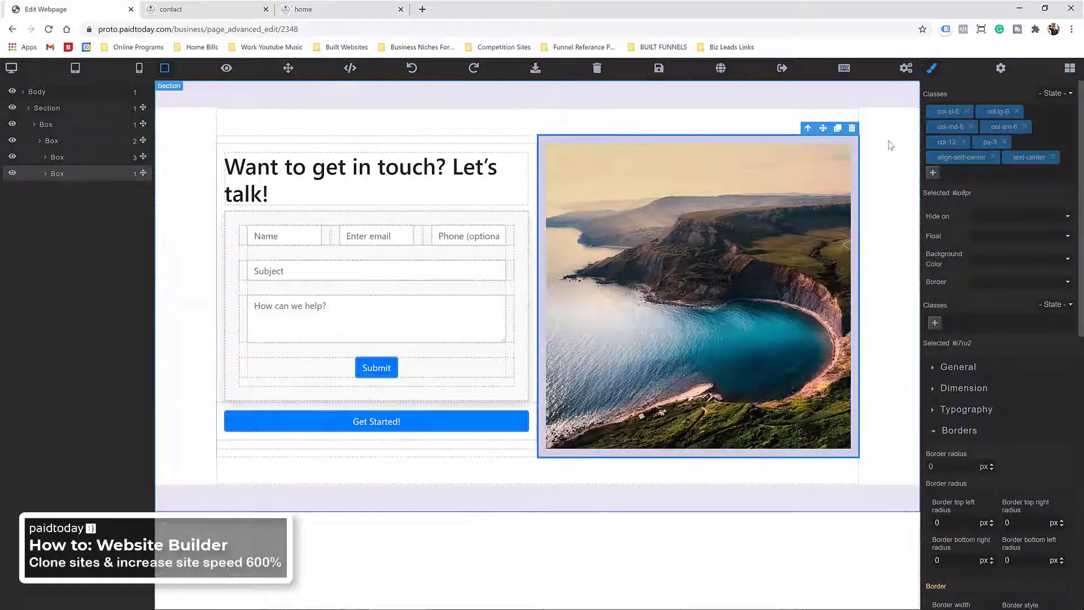
click(967, 112)
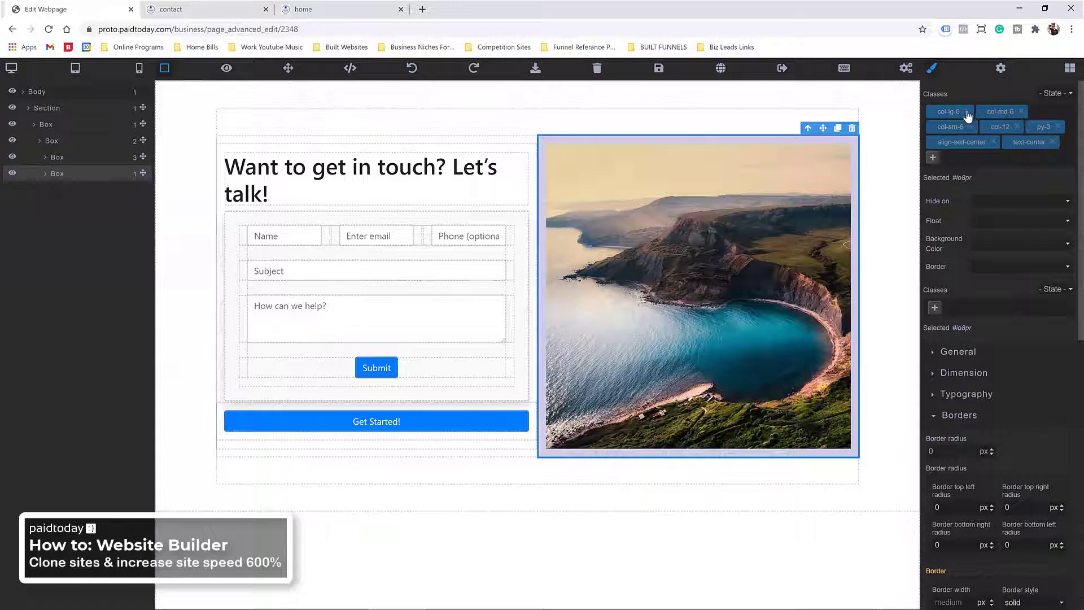
click(968, 113)
click(969, 112)
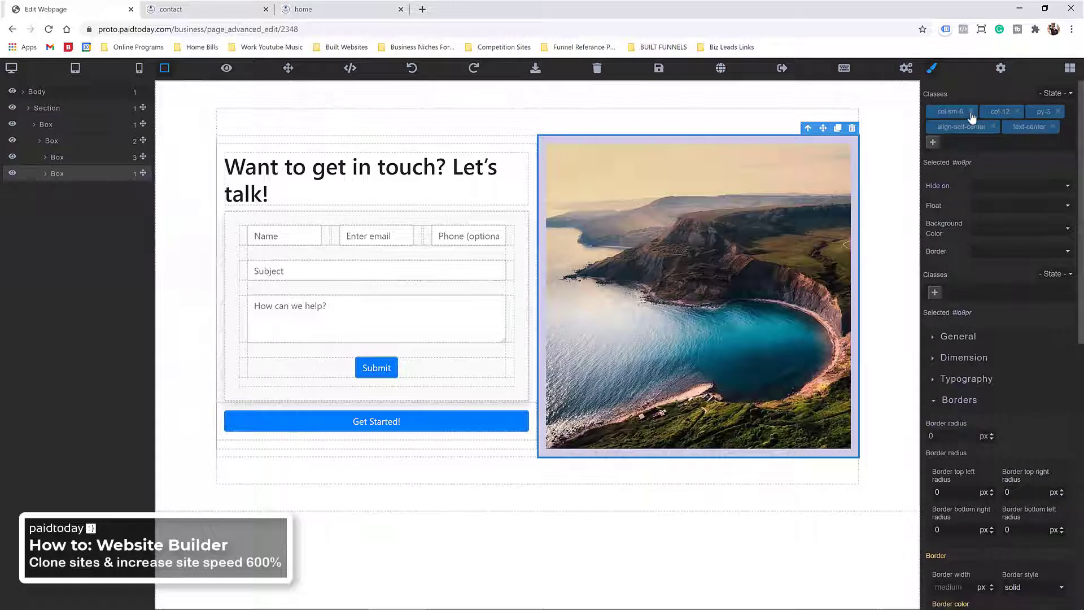
click(971, 112)
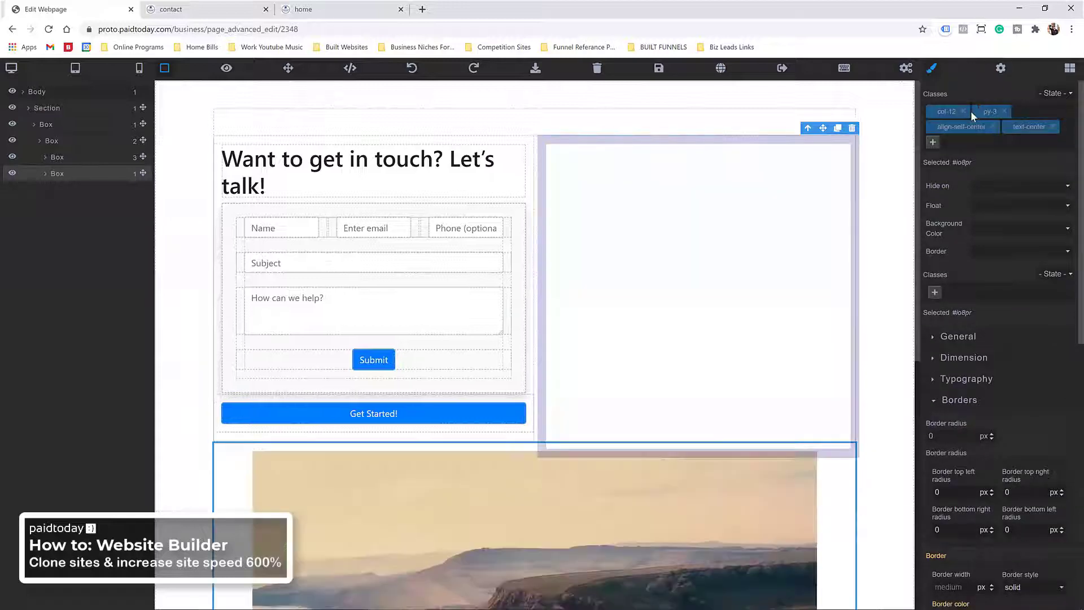
click(933, 142)
text(col-xl-4)
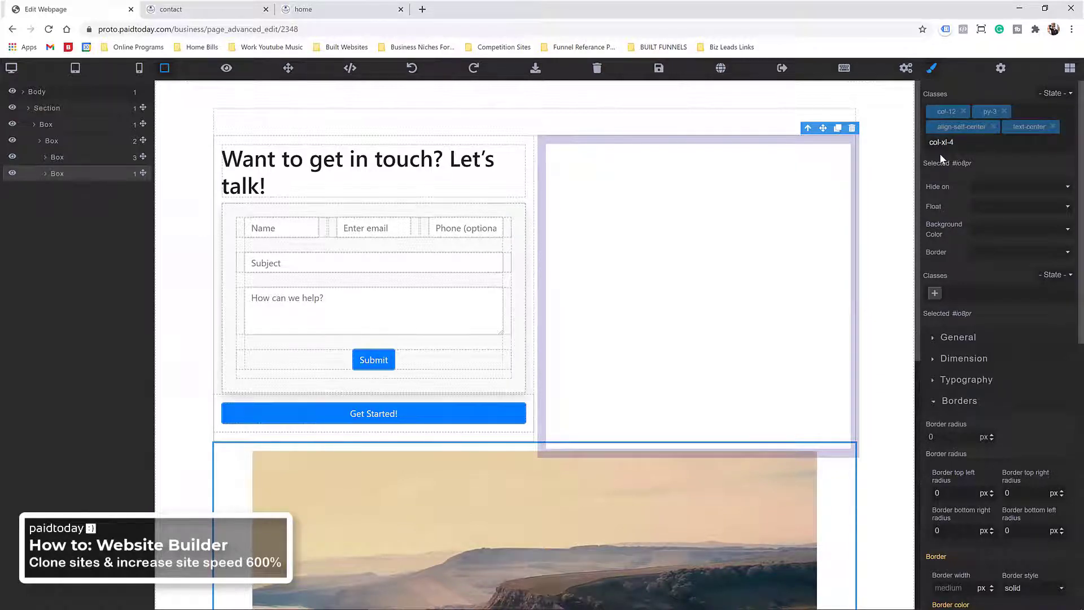
key(Return)
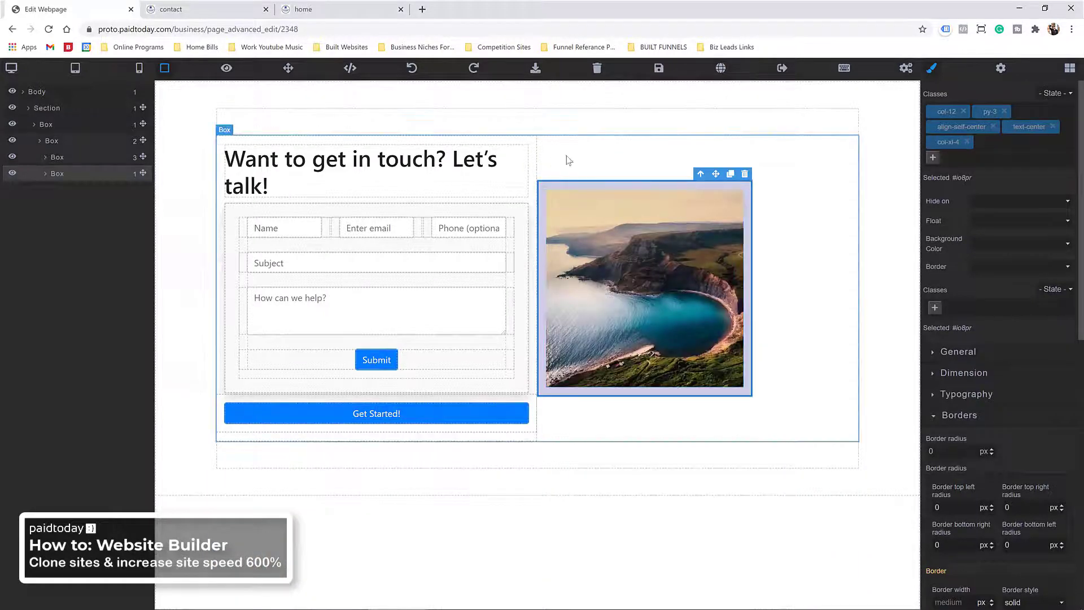
Step: Replace the form column's col-*-6 classes with col-xl-8, correcting a mistaken col-8
click(532, 148)
click(933, 172)
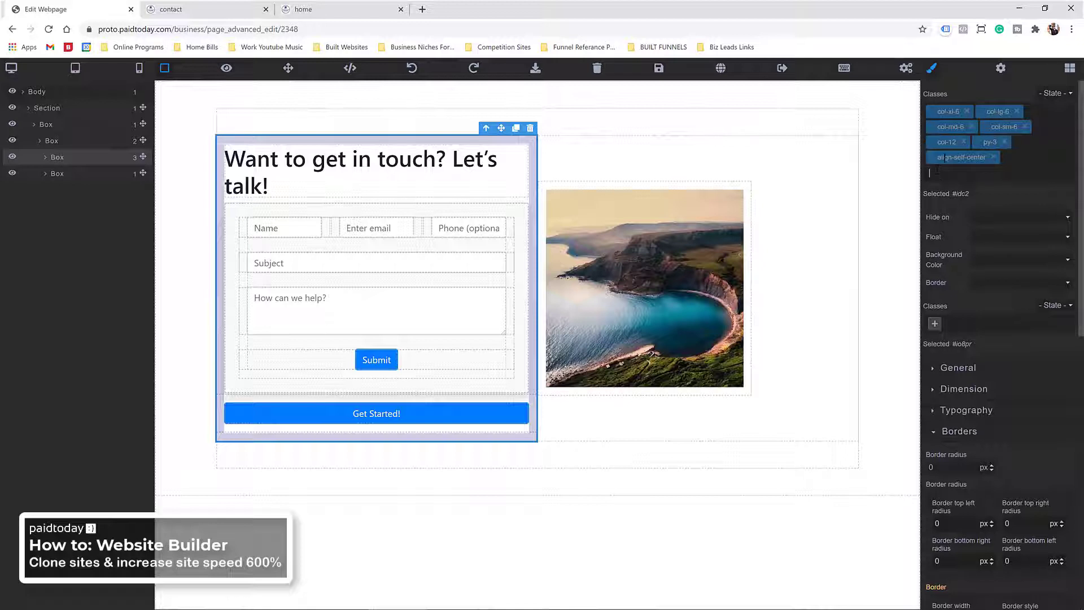
click(970, 127)
click(969, 112)
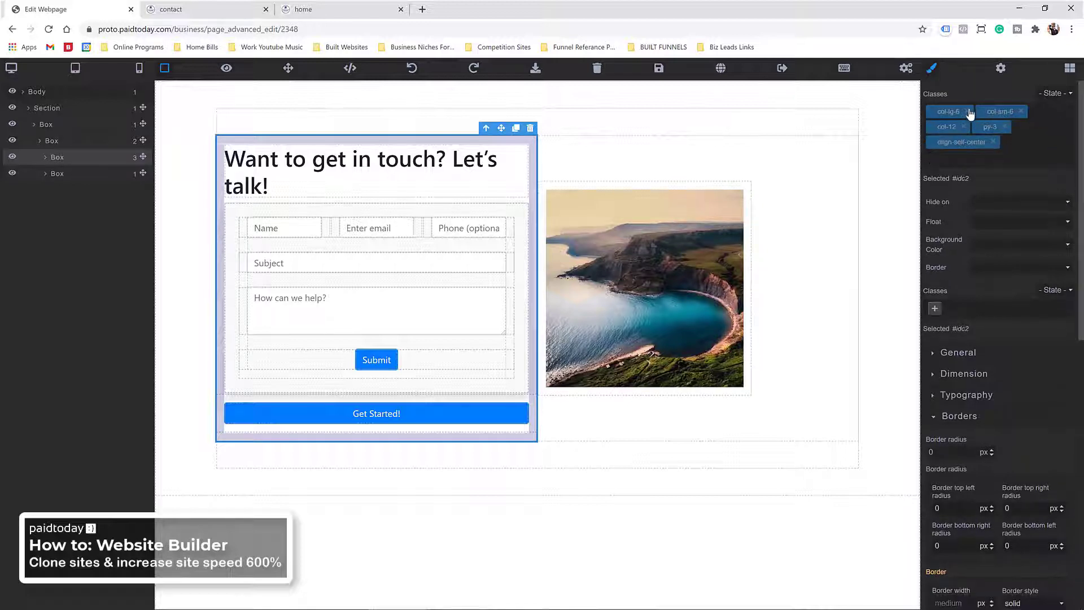
click(969, 111)
click(970, 112)
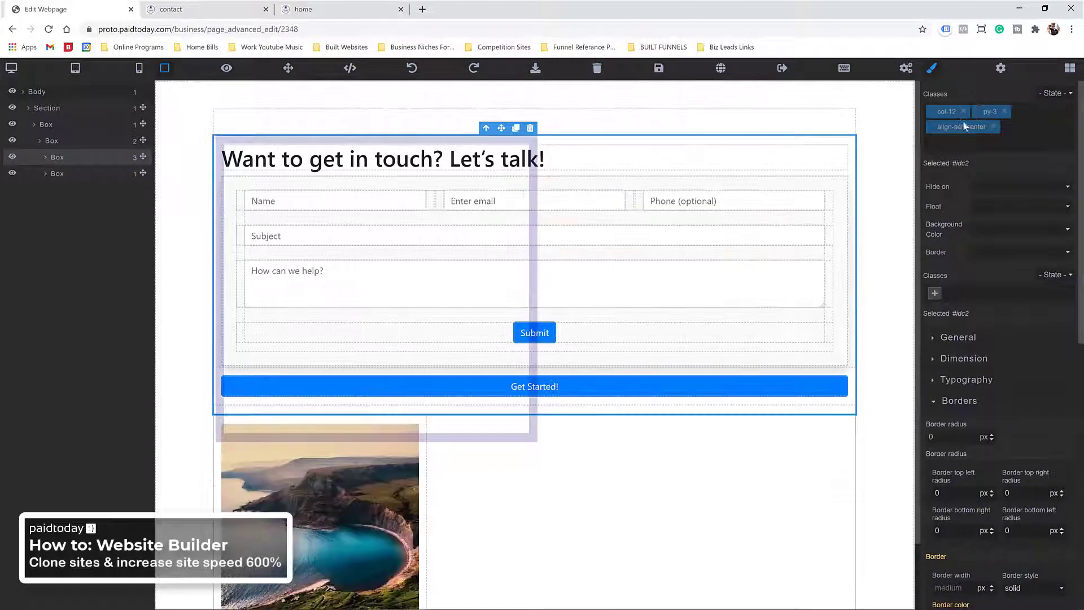
click(950, 145)
text(col-8)
key(Return)
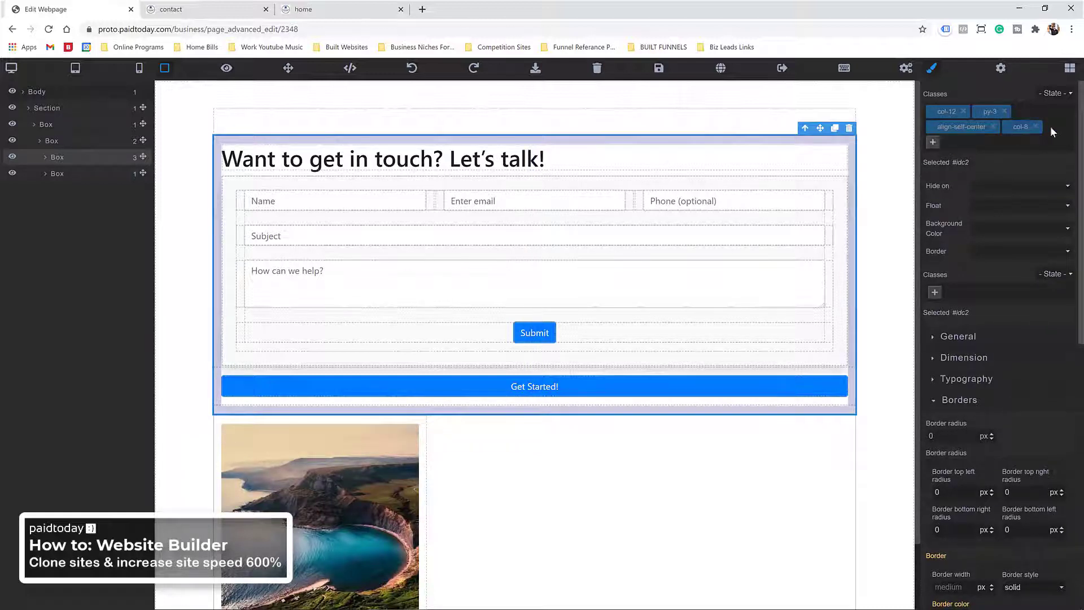
click(1036, 126)
click(934, 143)
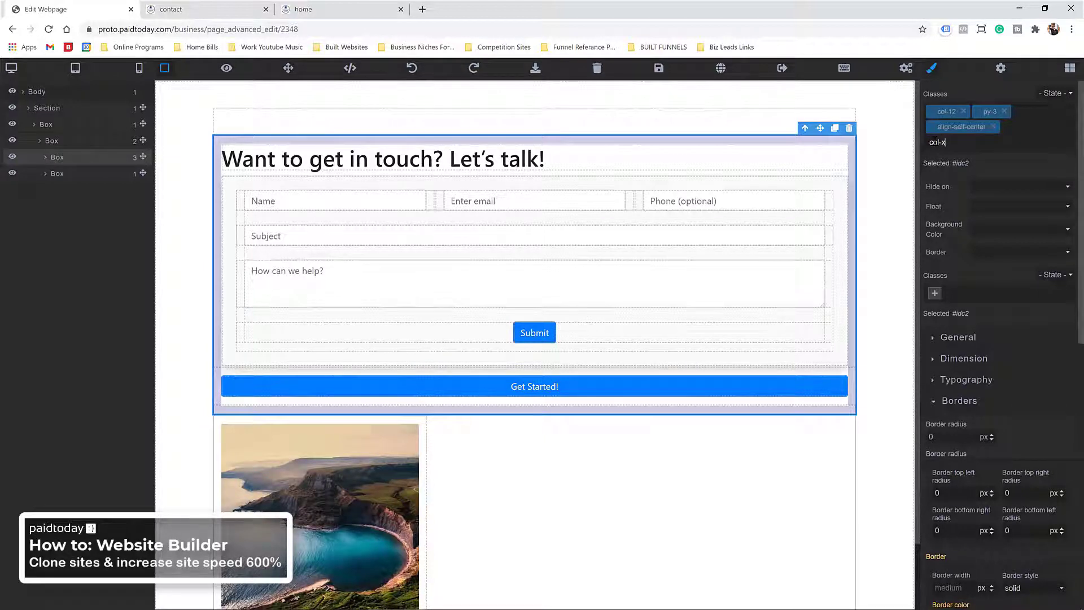
text(col-xl-8)
key(Return)
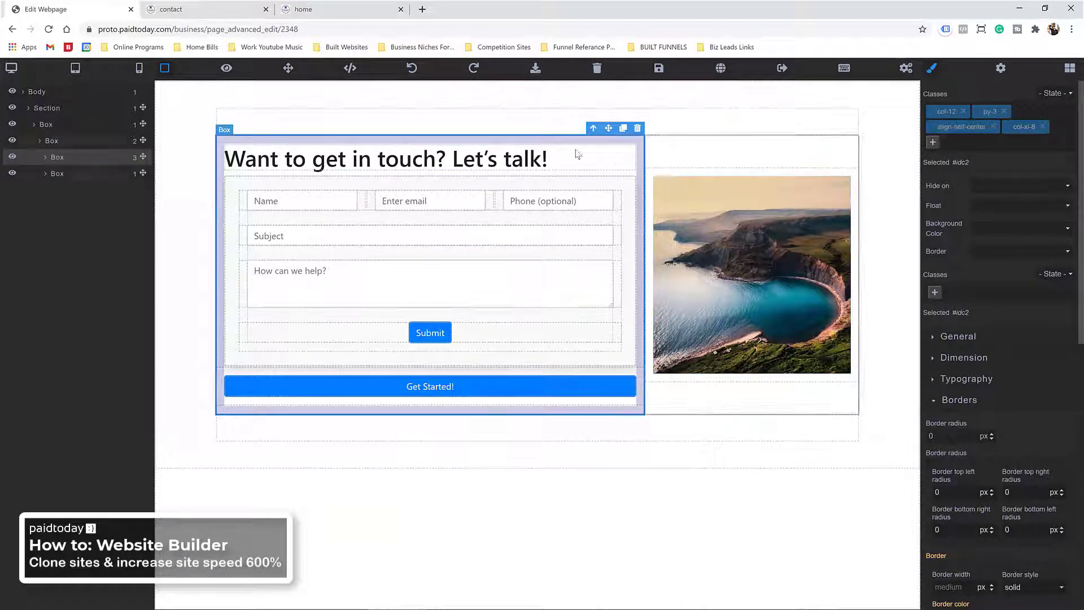
click(676, 172)
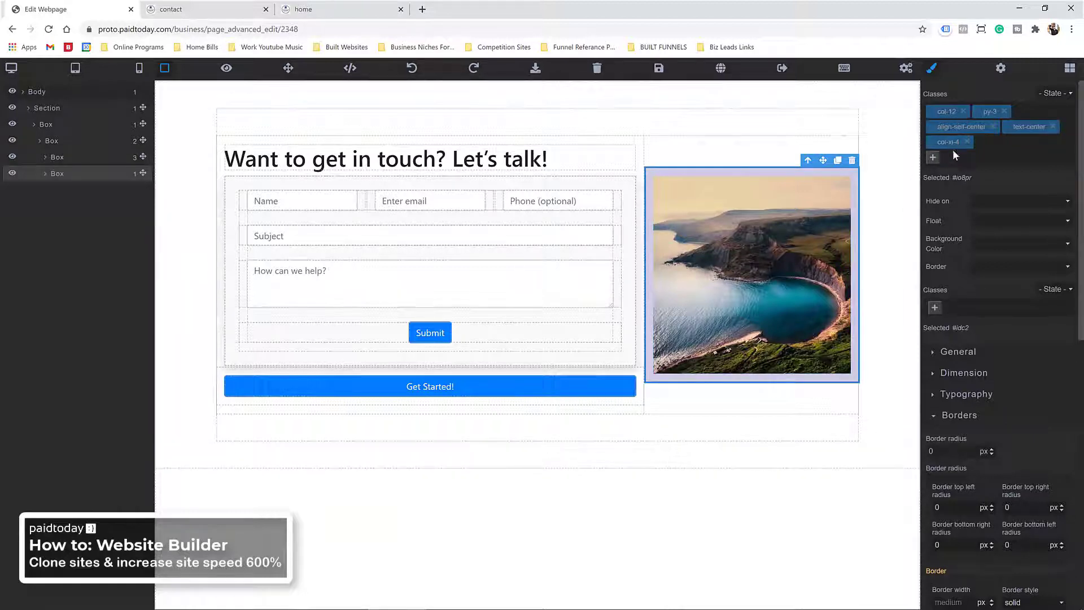
Step: Save the page, reload the live contact tab, then undo recent edits in the editor
click(659, 68)
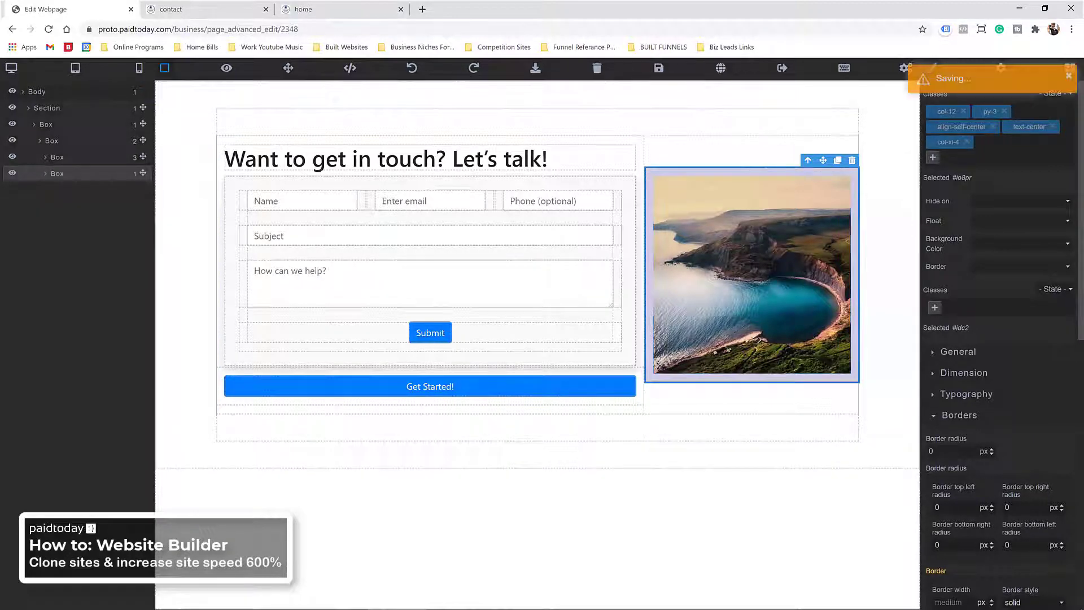
click(238, 12)
key(F5)
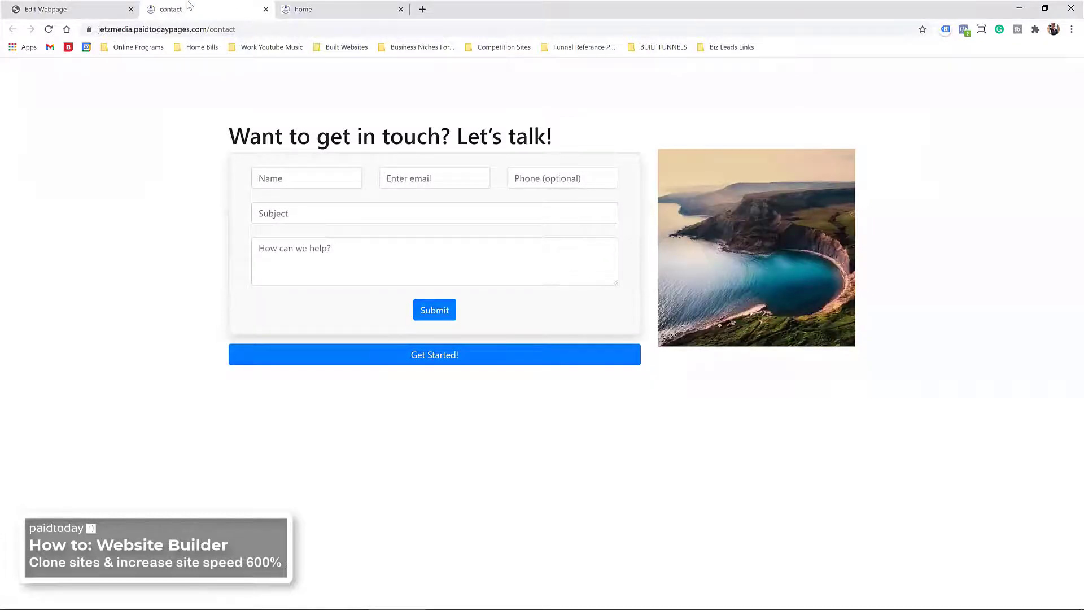
click(90, 9)
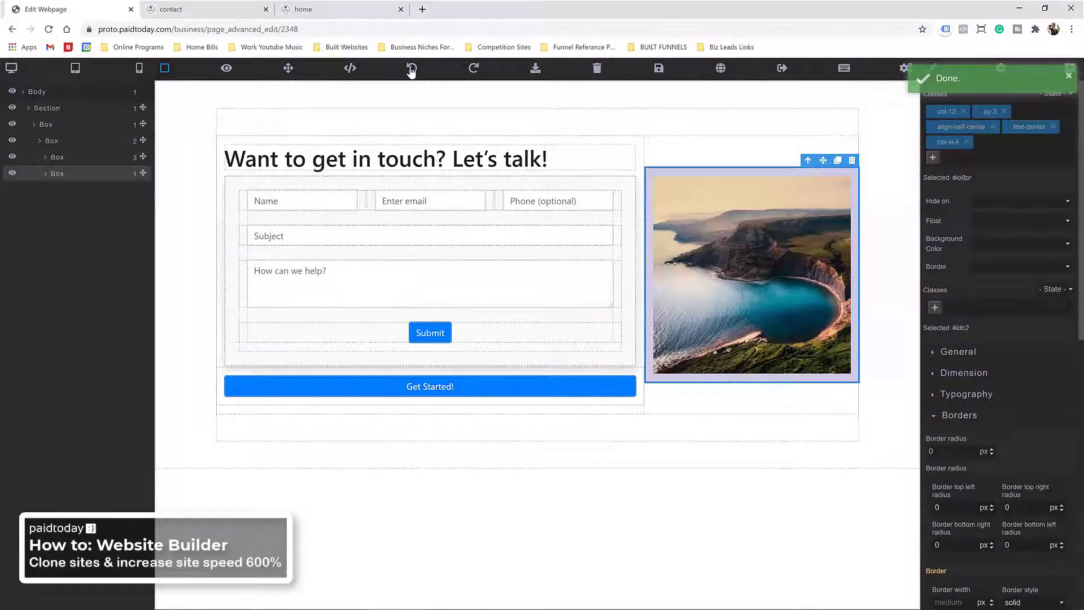
click(411, 68)
click(411, 68)
click(412, 68)
click(411, 69)
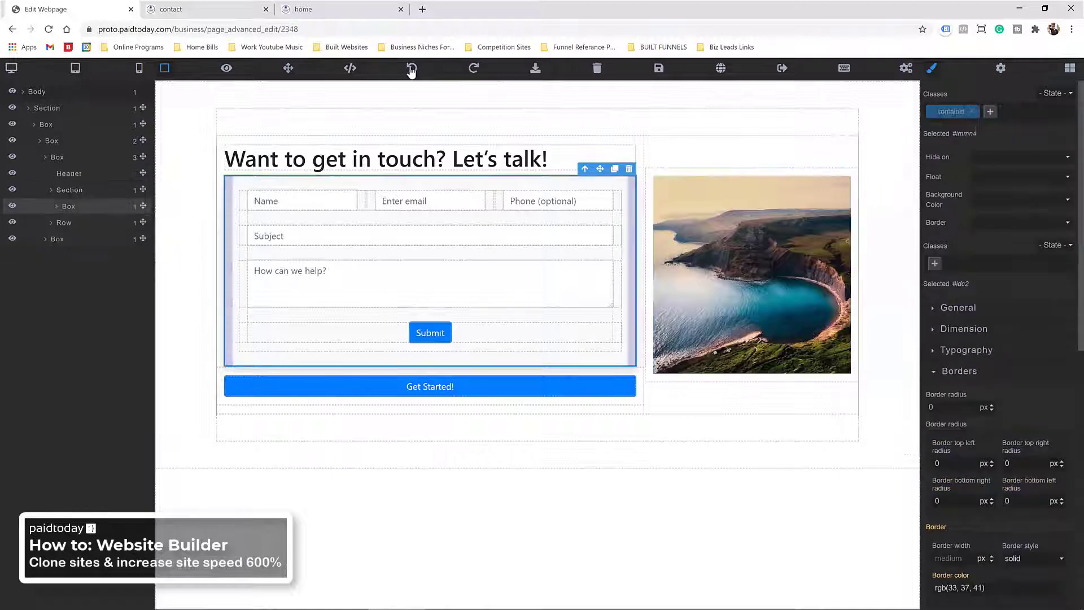
click(411, 68)
click(411, 68)
click(411, 68)
click(411, 69)
click(411, 69)
click(411, 69)
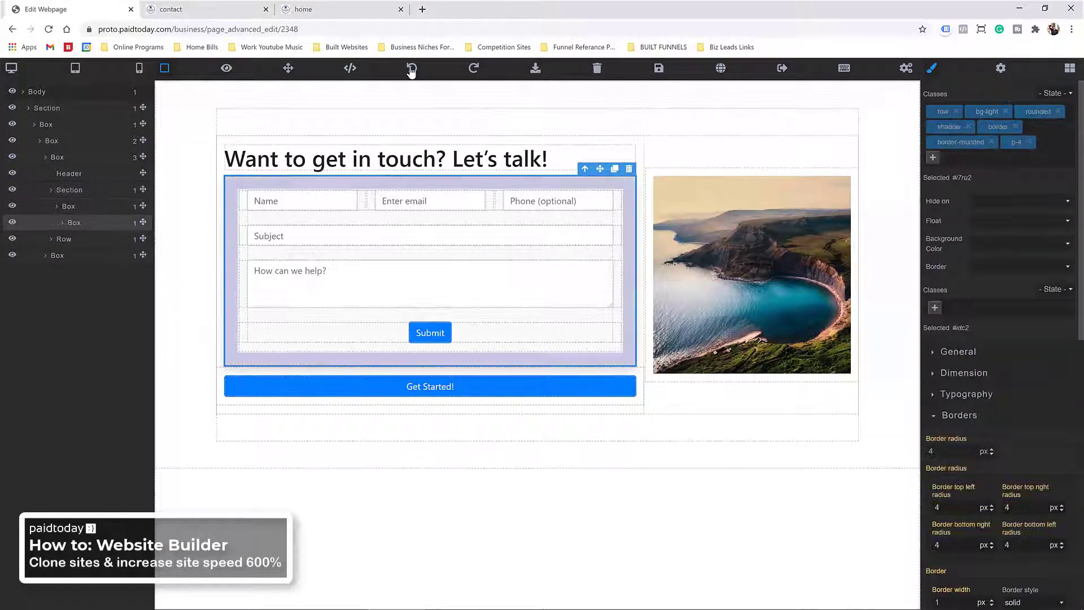
click(413, 70)
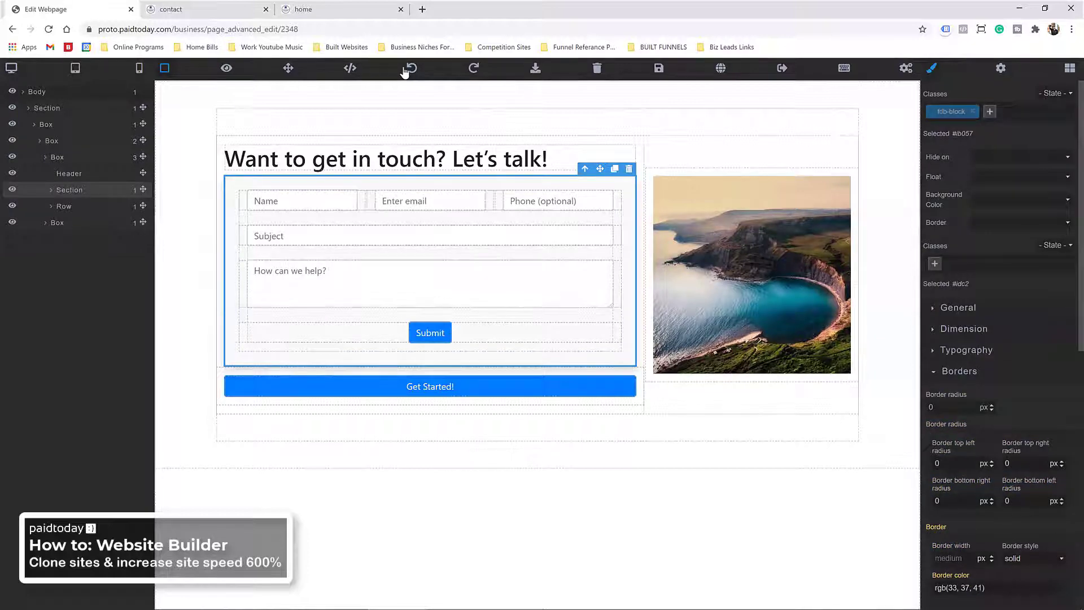
click(405, 70)
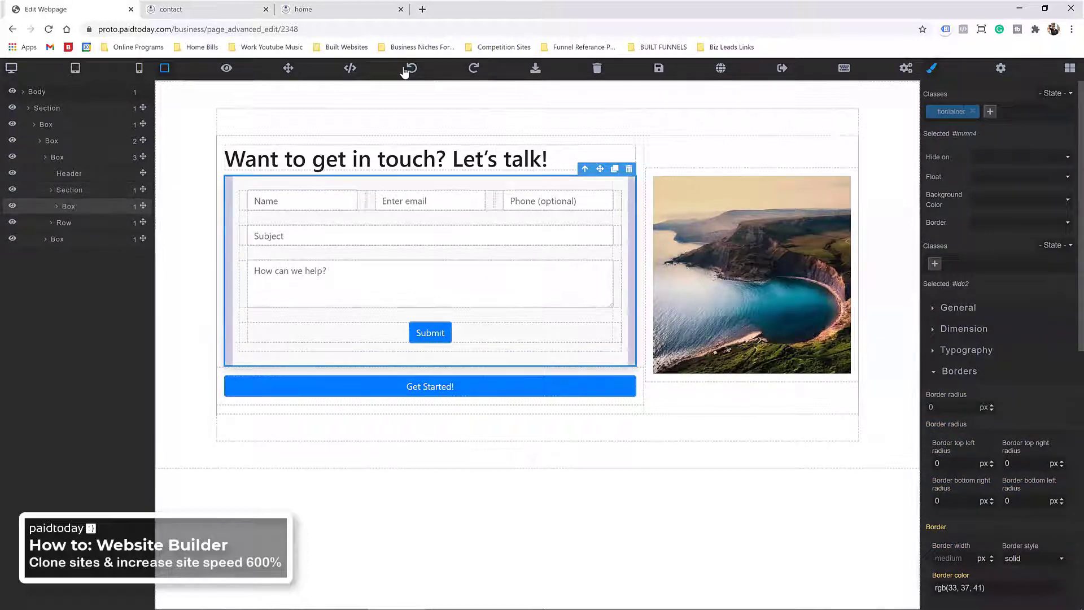
click(404, 70)
click(404, 70)
click(405, 70)
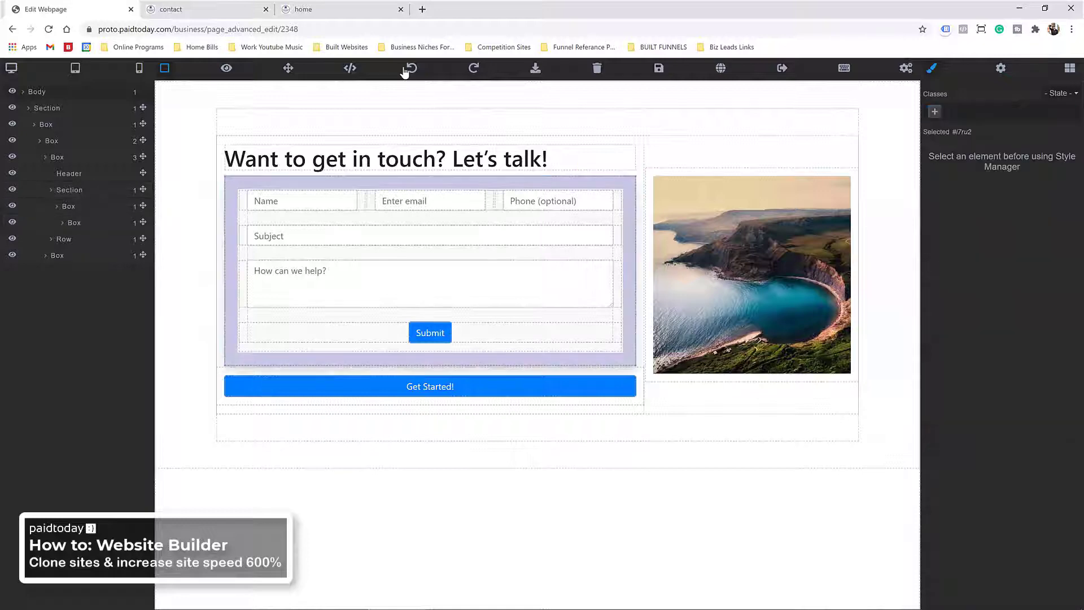
click(406, 70)
click(413, 70)
click(414, 70)
click(414, 71)
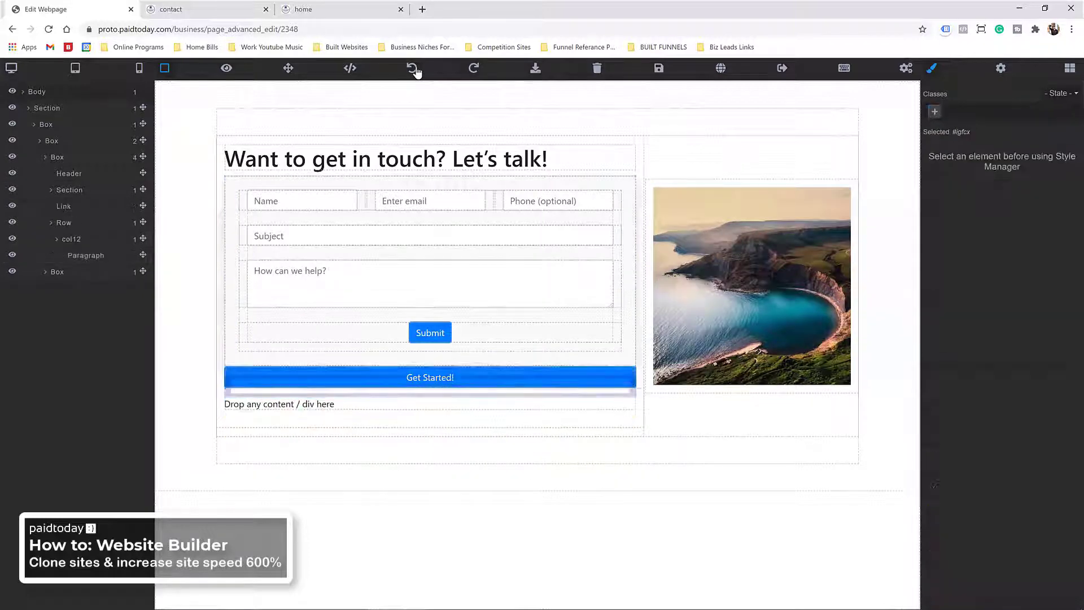
click(474, 69)
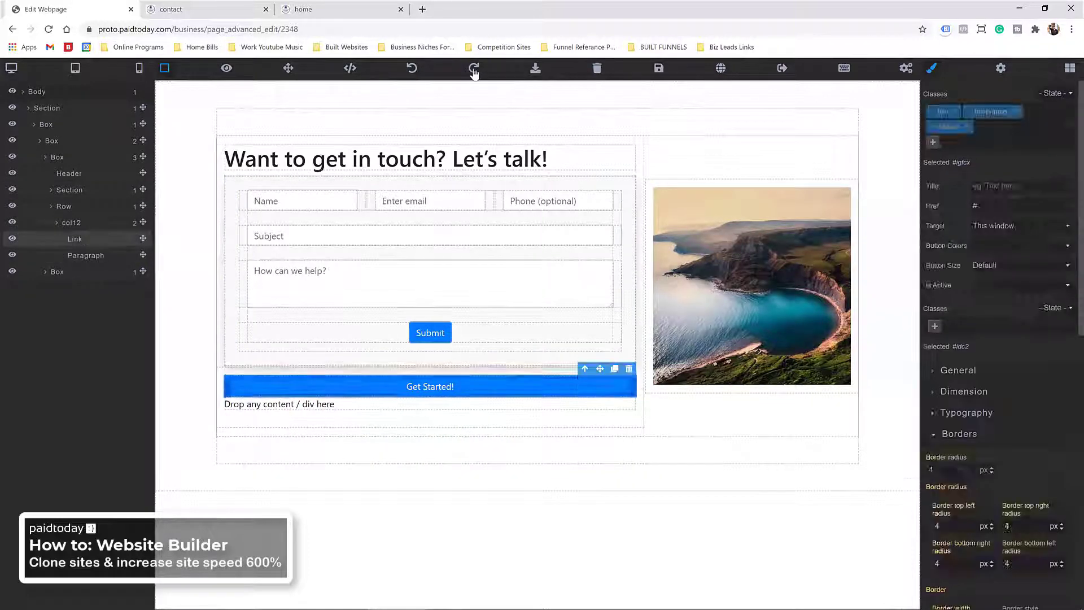
click(473, 71)
click(473, 70)
click(474, 71)
click(474, 71)
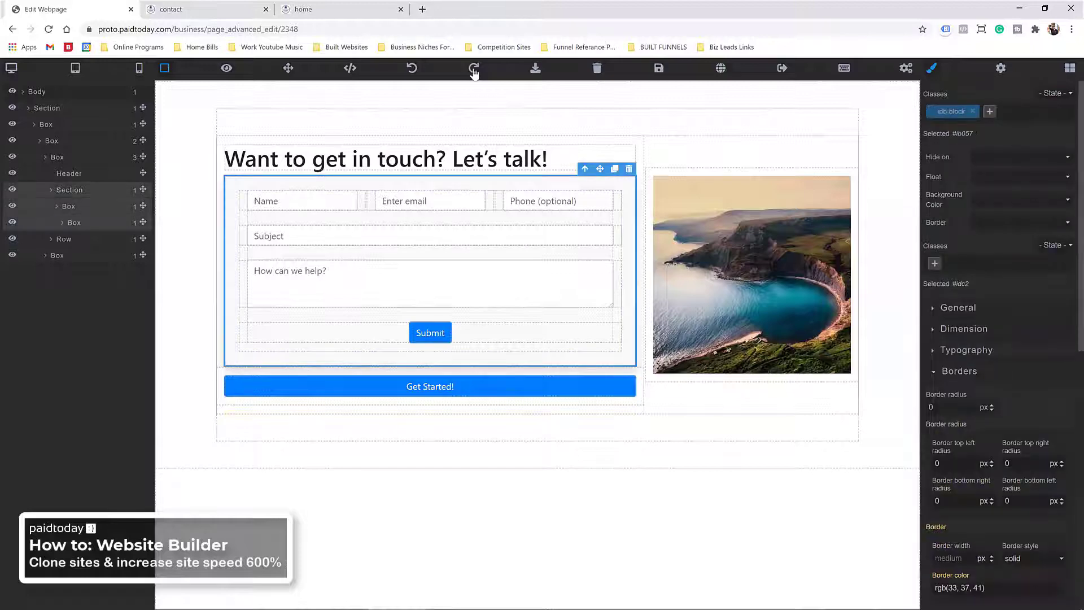
click(474, 71)
click(473, 70)
click(474, 71)
click(474, 71)
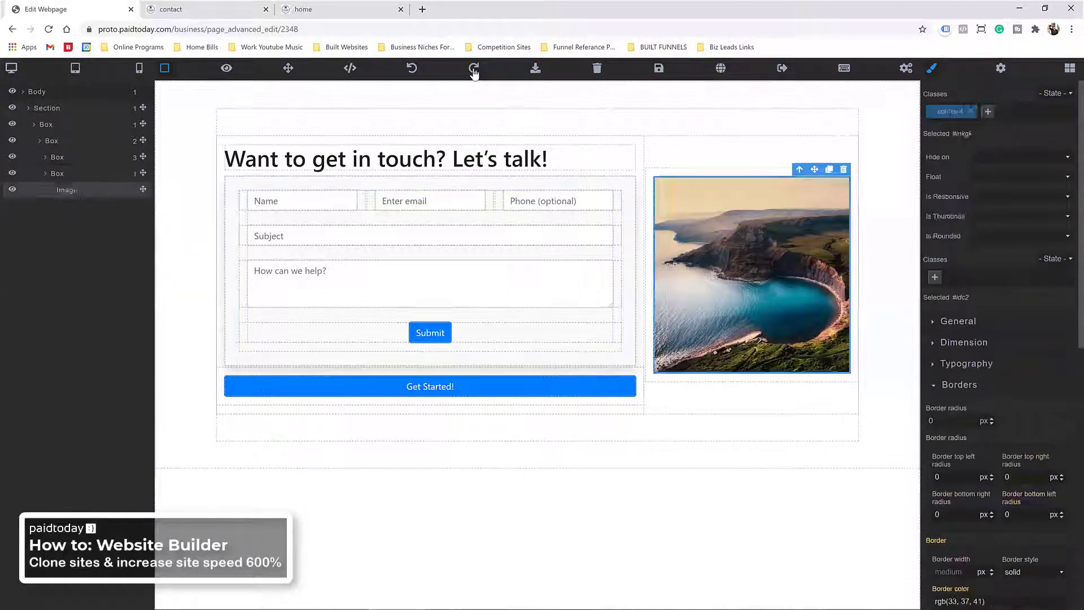
click(474, 71)
click(675, 154)
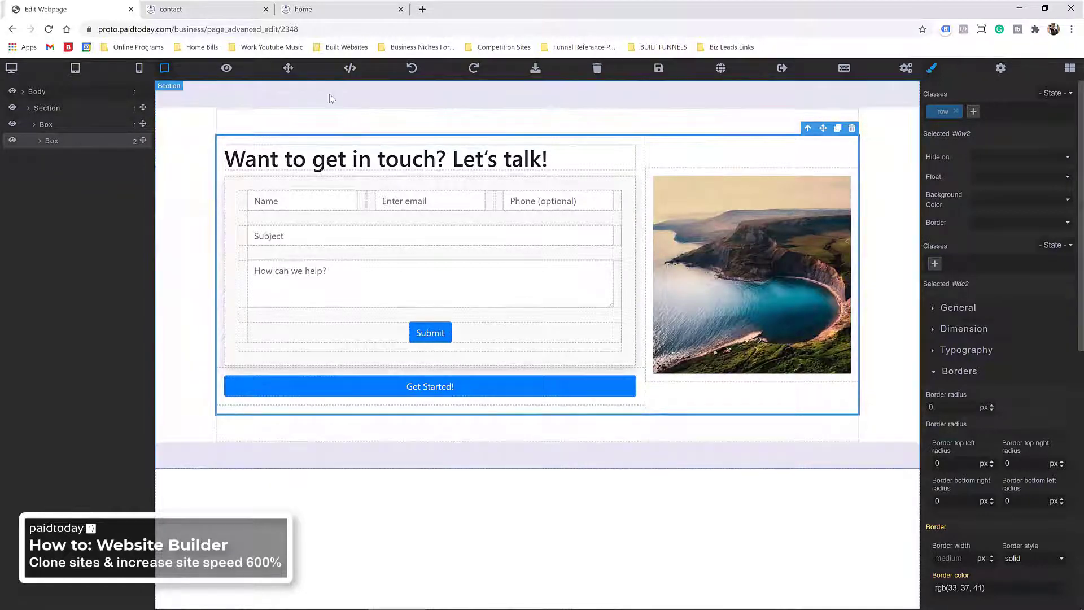
Step: Remove col-xl-4 from the photo column and add a half-width class, mistyped as col-lx-6
click(333, 100)
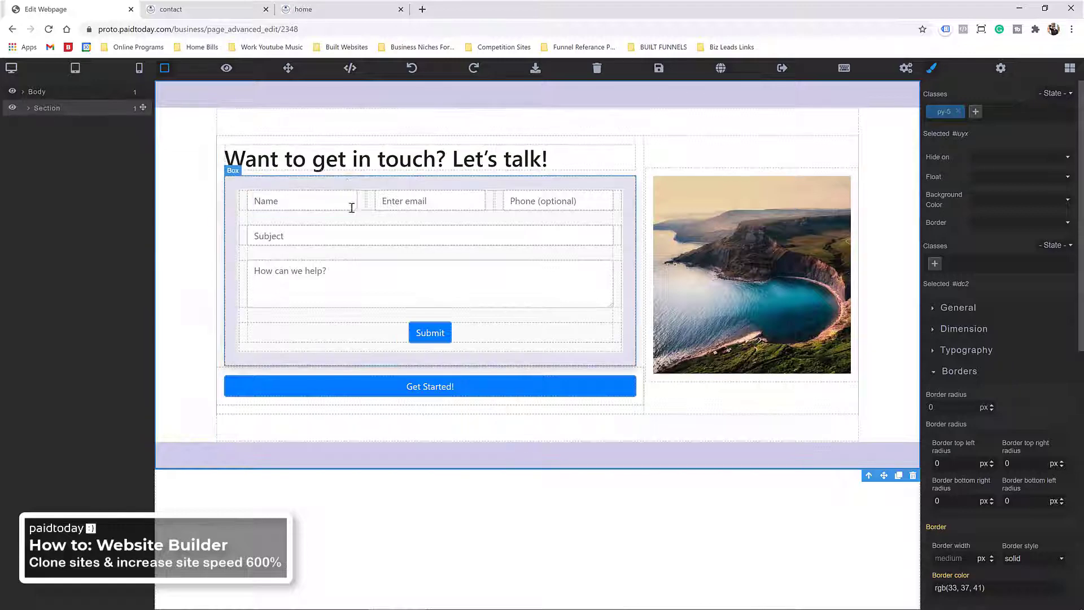
click(347, 185)
click(619, 162)
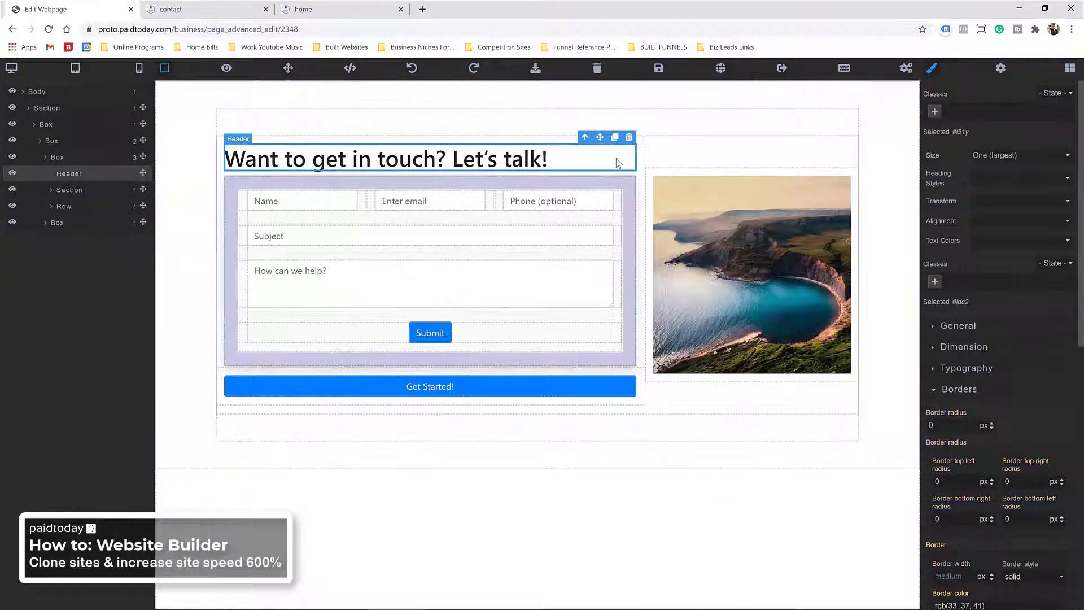
click(666, 153)
click(658, 168)
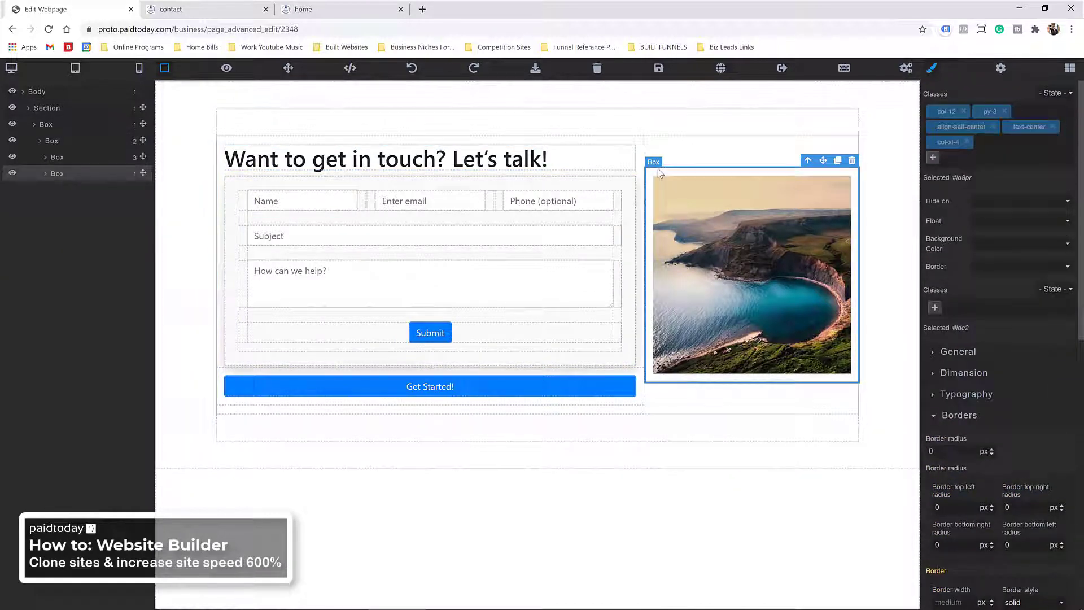
click(967, 142)
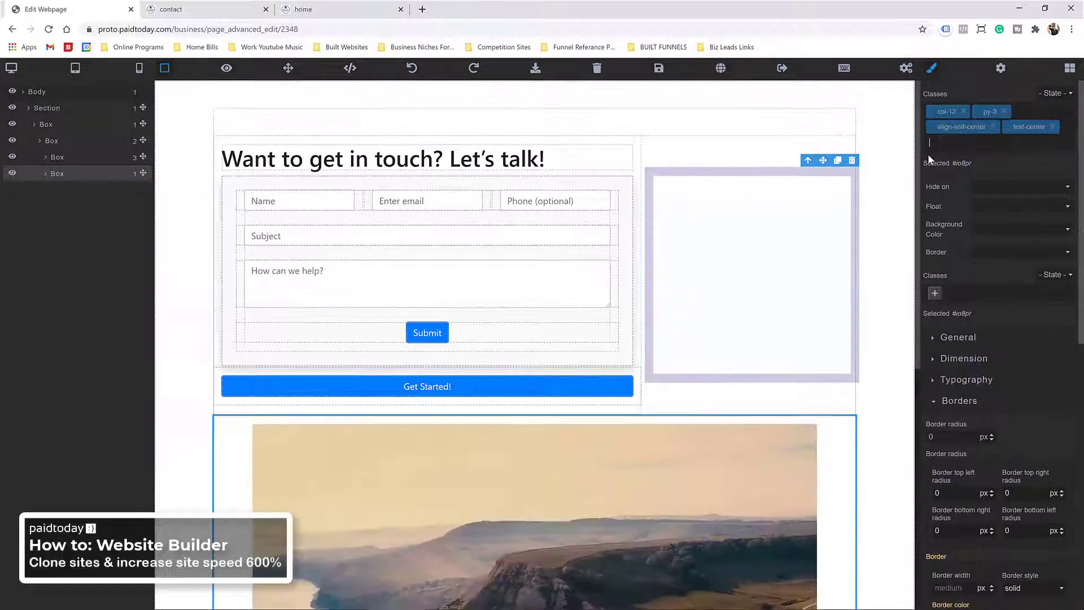
text(col-lx-6)
key(Return)
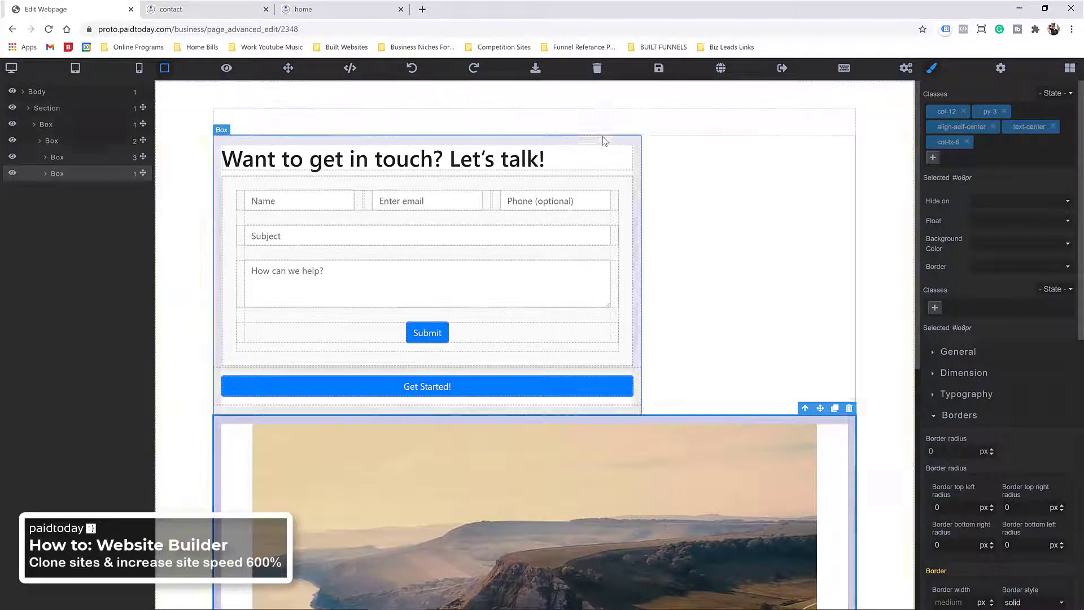
Step: Replace the form column's col-xl-8 class with col-xl-6
click(603, 140)
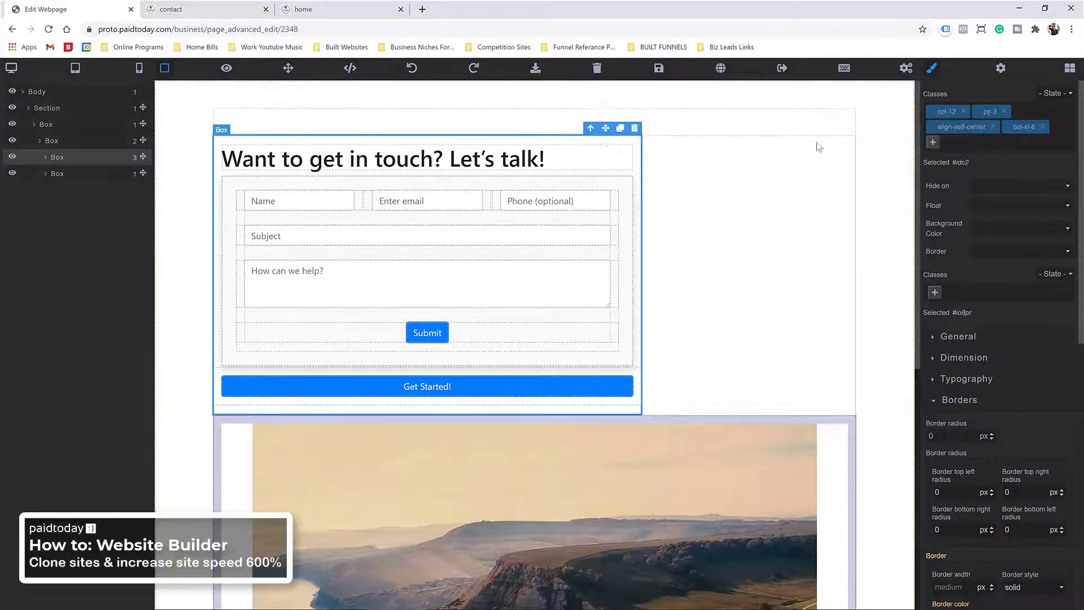
click(1043, 127)
click(935, 143)
text(col)
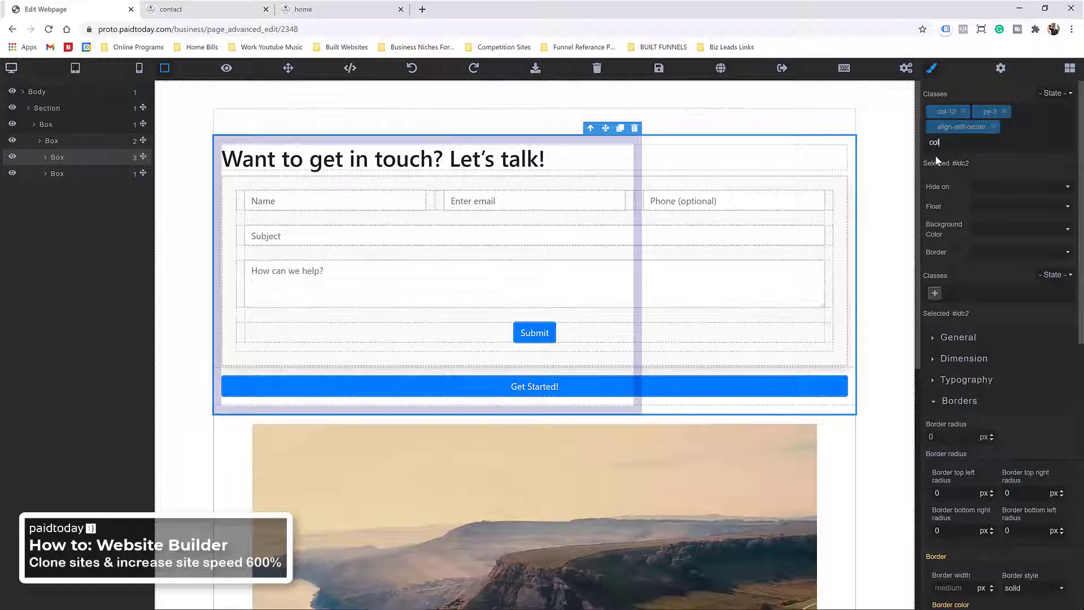
text(-xl-6)
key(Return)
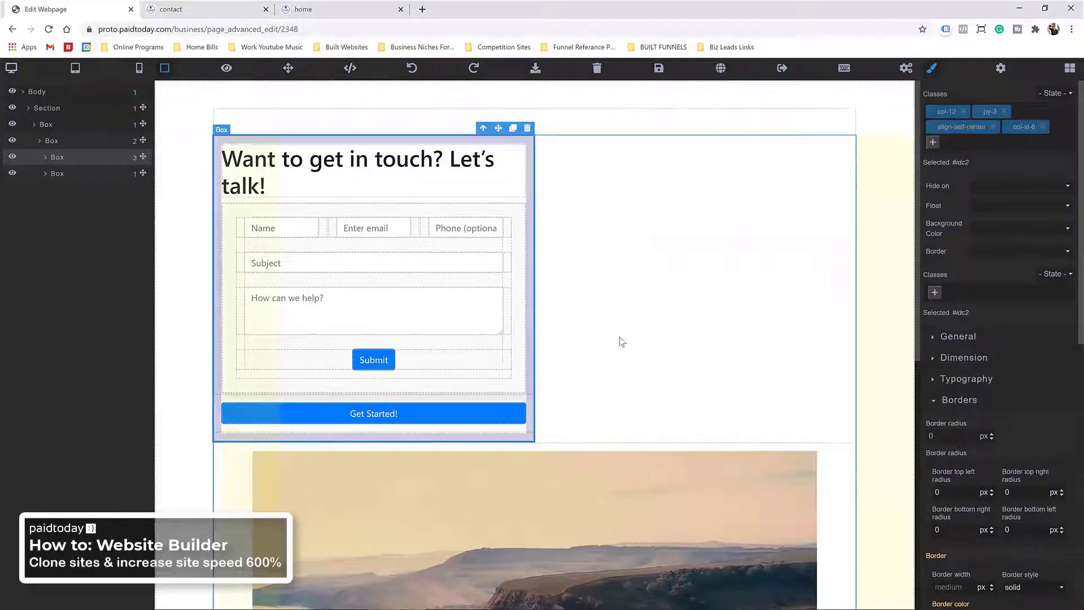
Step: Correct the photo column's class from col-lx-6 to col-xl-6
click(554, 450)
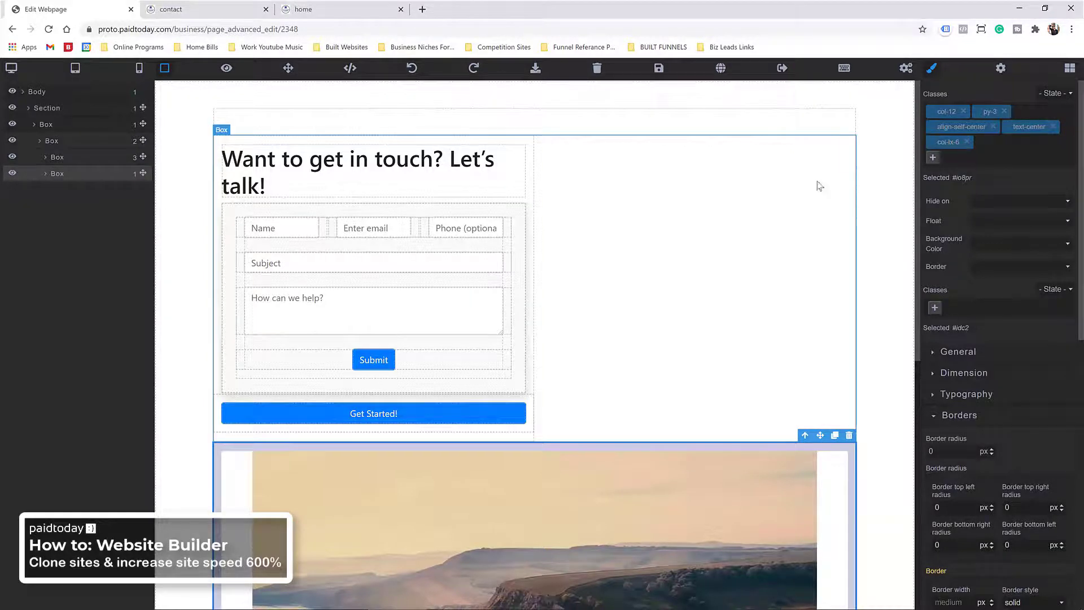
click(968, 143)
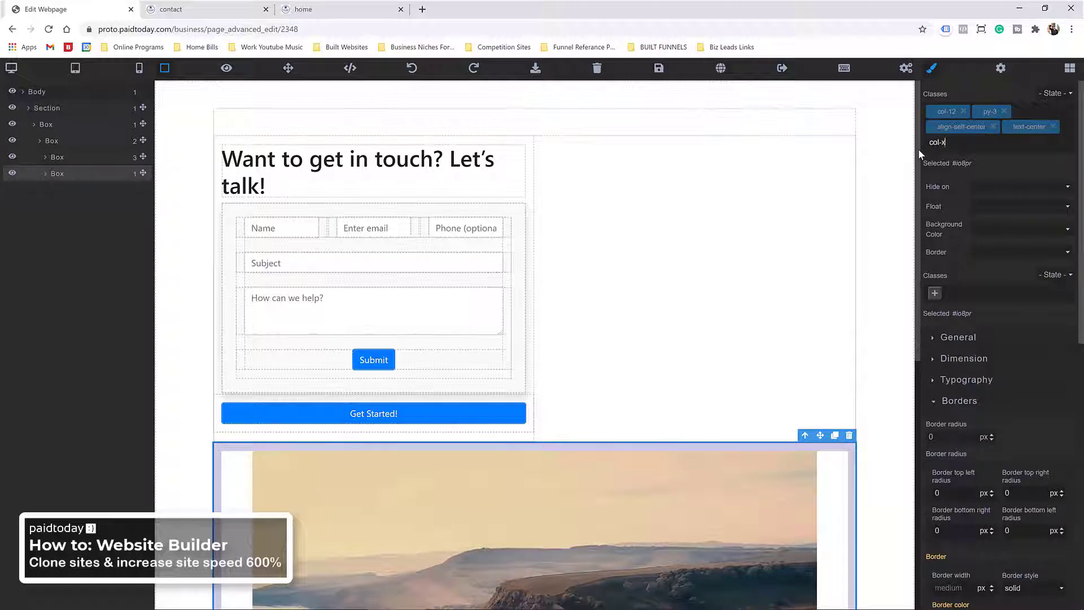
text(6)
key(Return)
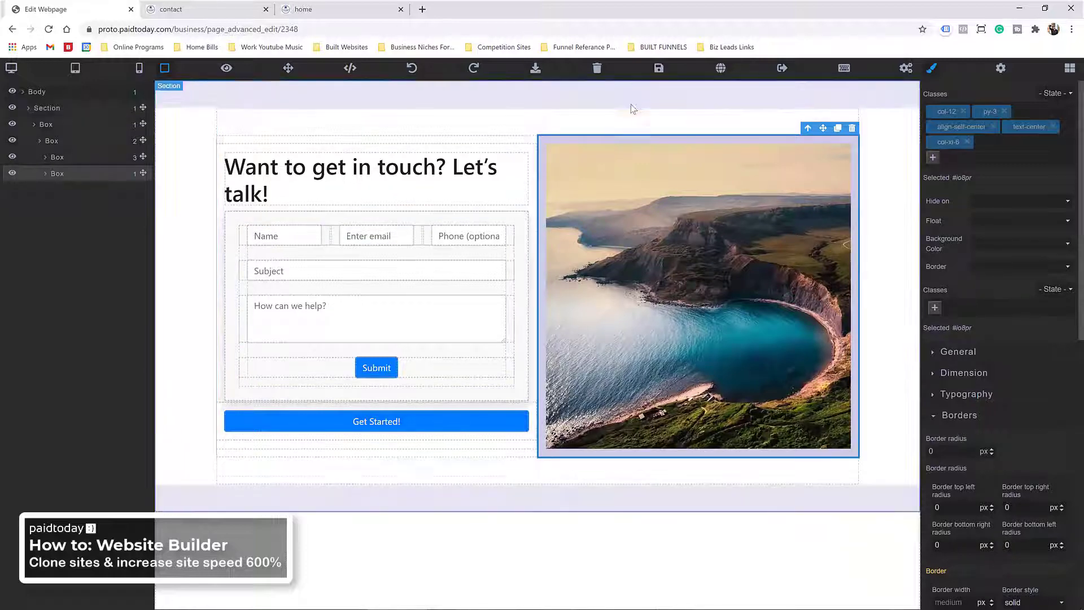
click(454, 405)
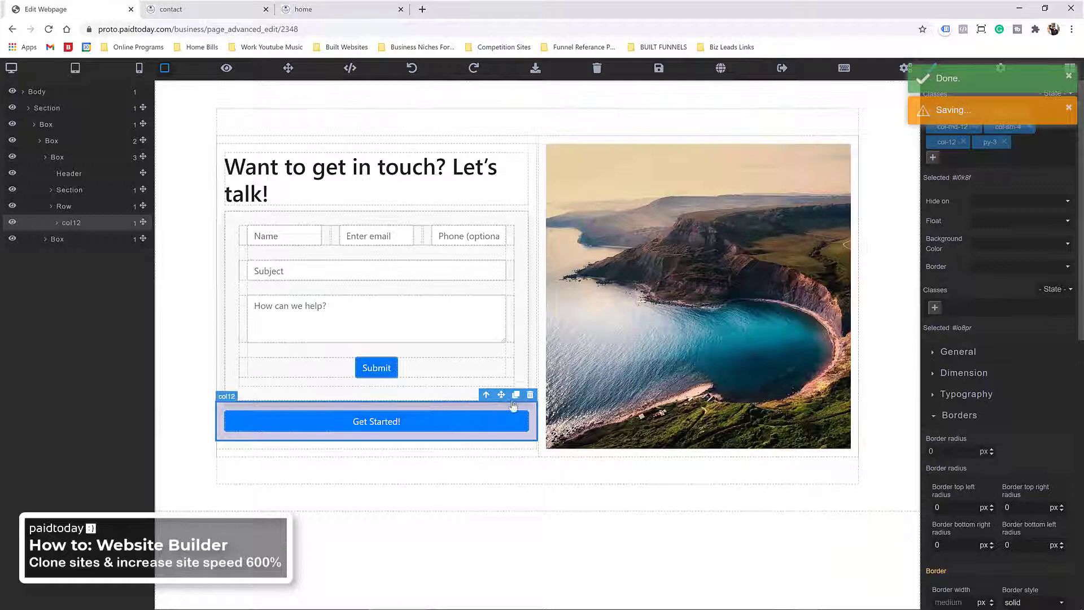
Step: Delete the Get Started! button box and add a one-column row below the form
click(529, 395)
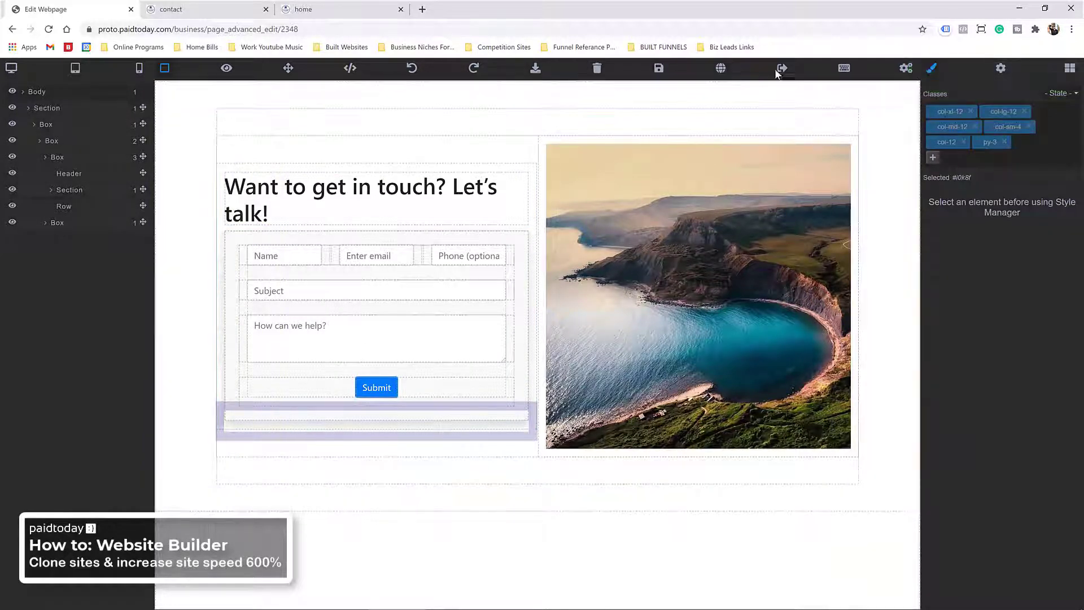
click(1070, 69)
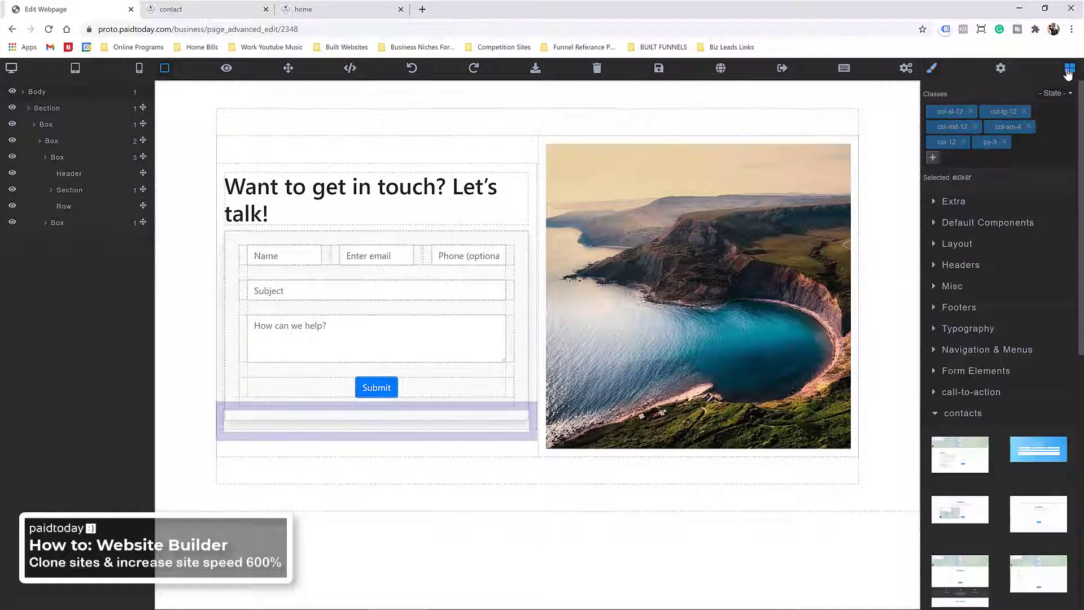
click(960, 223)
drag(1043, 273, 1042, 220)
click(932, 178)
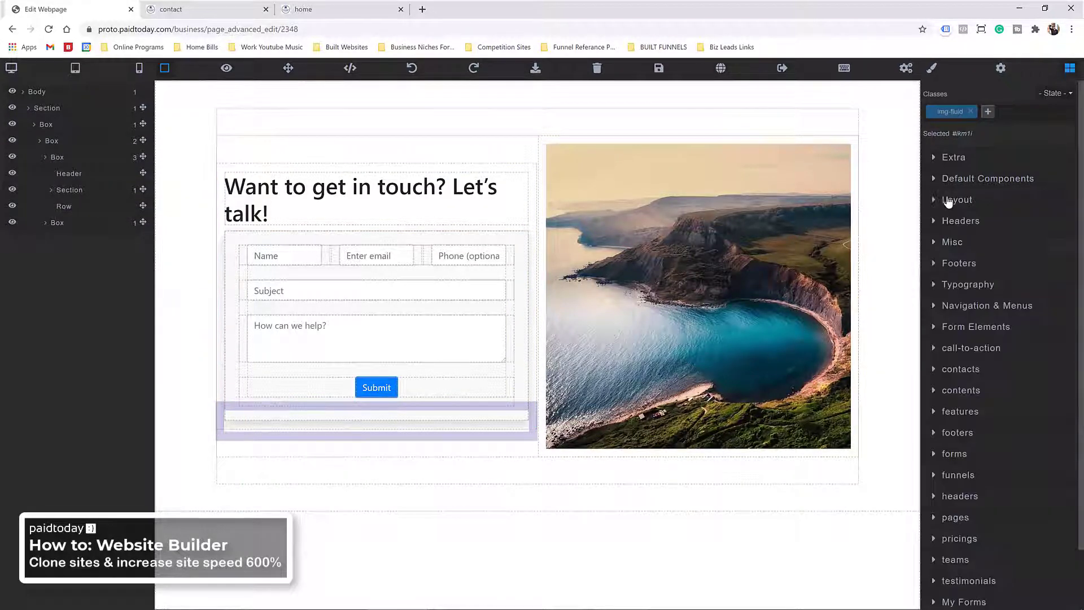
click(948, 201)
drag(960, 358, 329, 420)
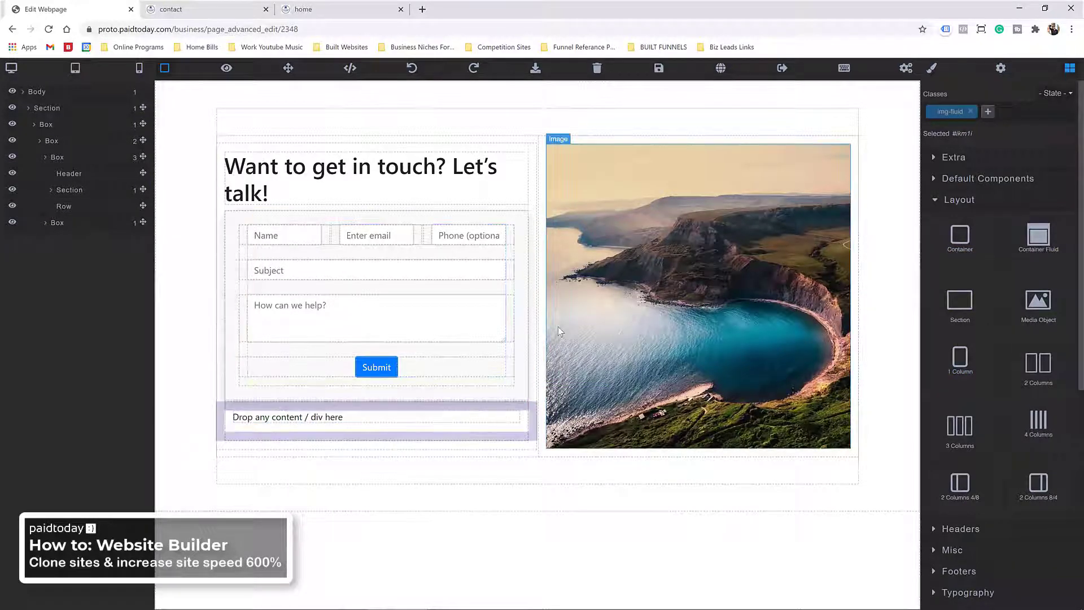
Step: Place a responsive image in the new row, drop its placeholder paragraph, and choose the dark studio photo
click(988, 179)
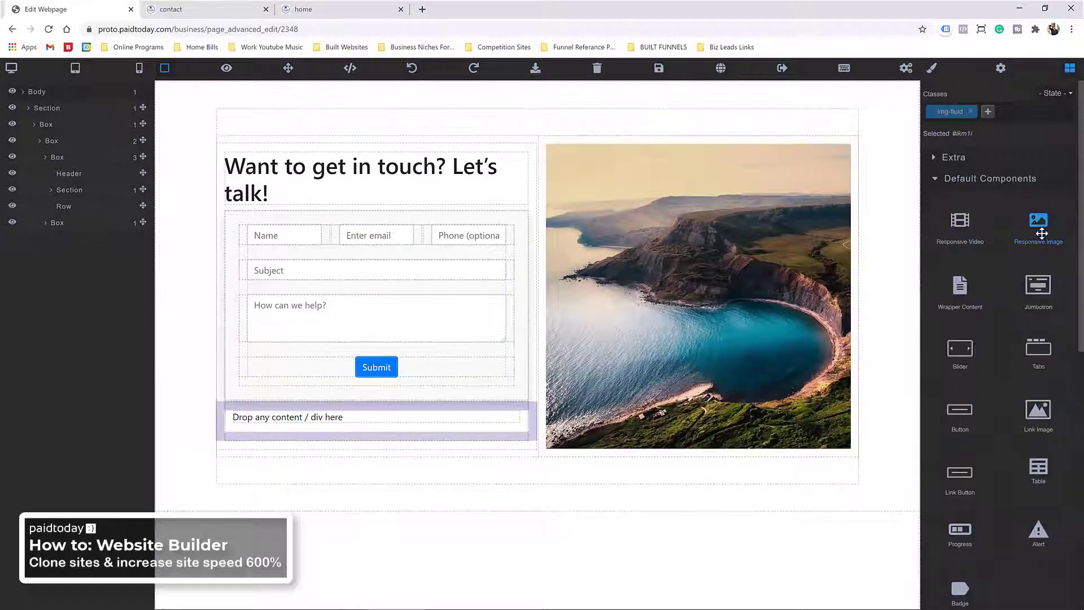
drag(1039, 222, 361, 418)
click(512, 470)
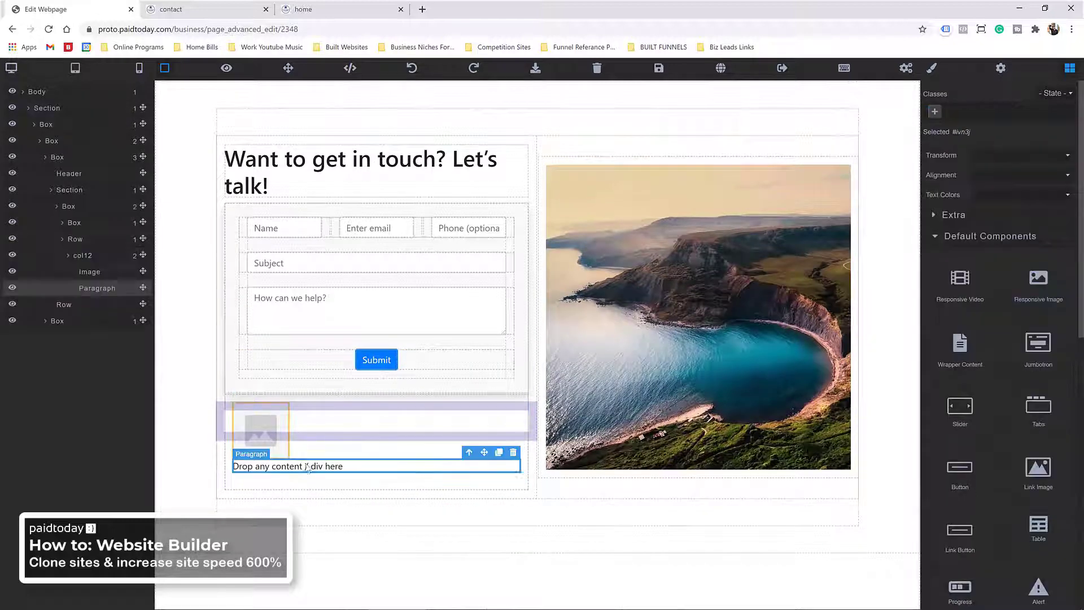
key(Delete)
click(261, 435)
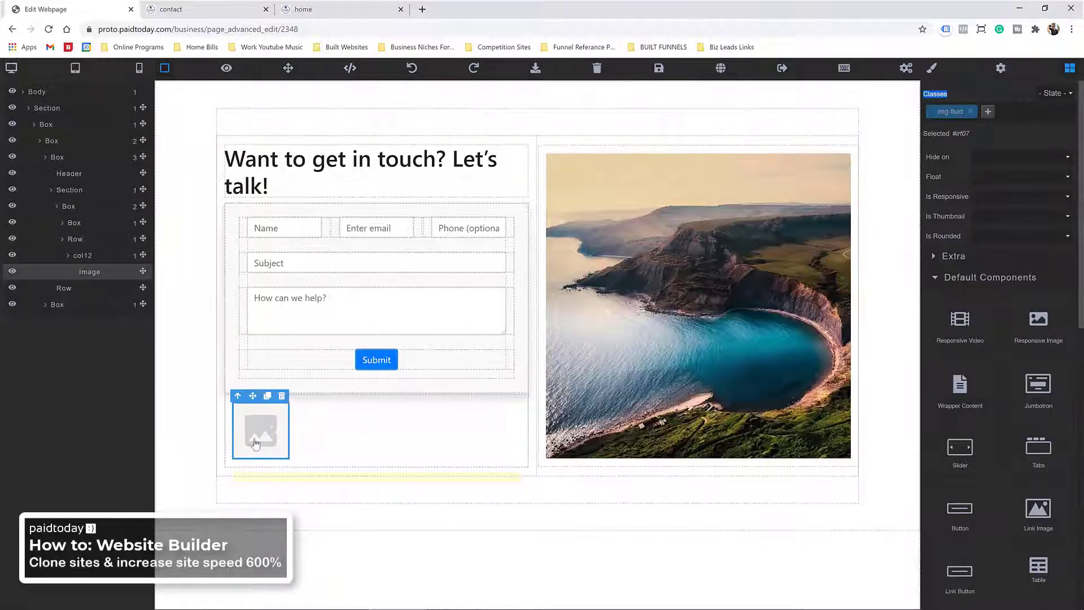
double_click(266, 423)
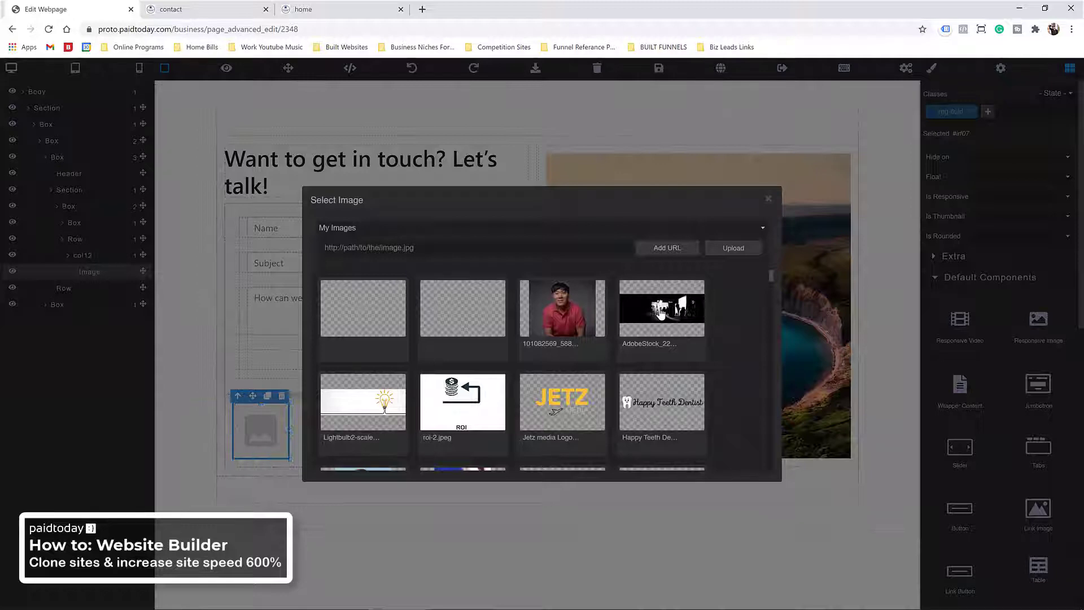
click(678, 315)
Step: Swap the landscape photo for the red-shirt portrait and save the page
double_click(676, 309)
click(557, 306)
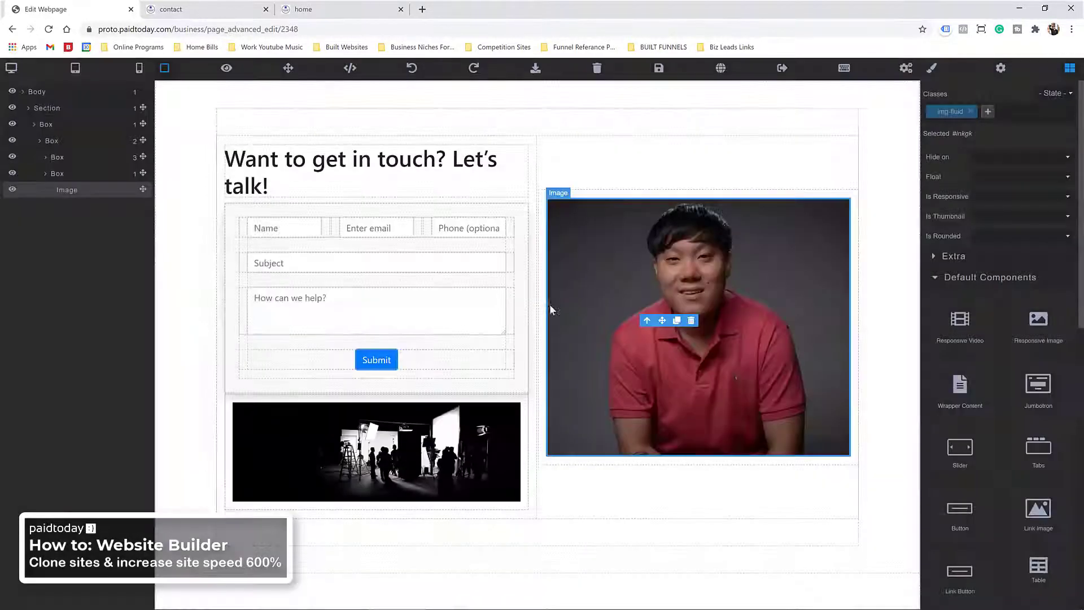
click(659, 68)
click(185, 10)
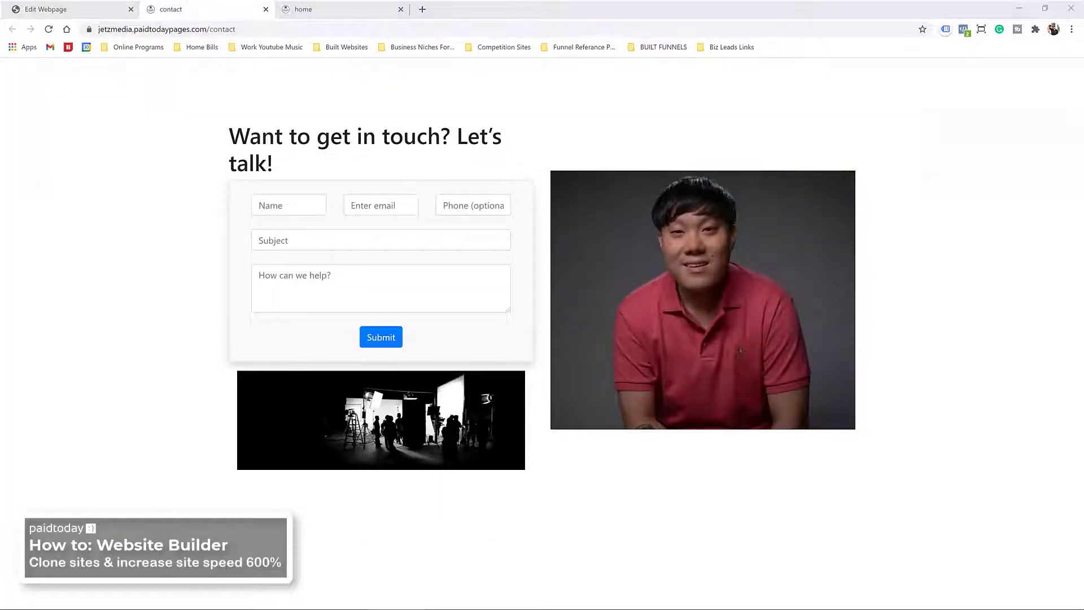
Step: Resize and position the jetzmedia.com window and the clone's window side by side
key(alt+Tab)
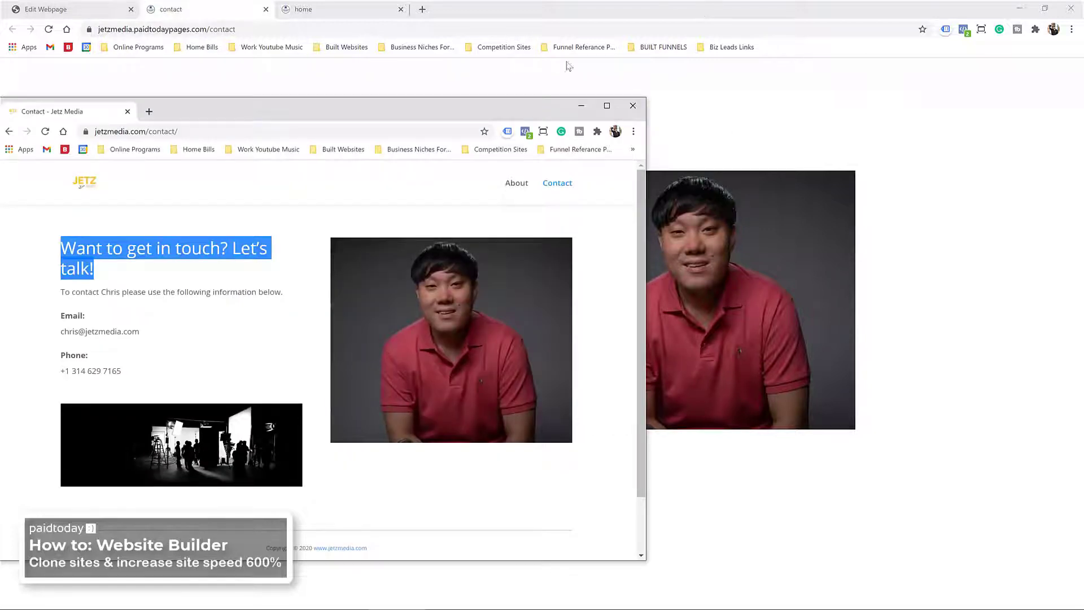
double_click(478, 16)
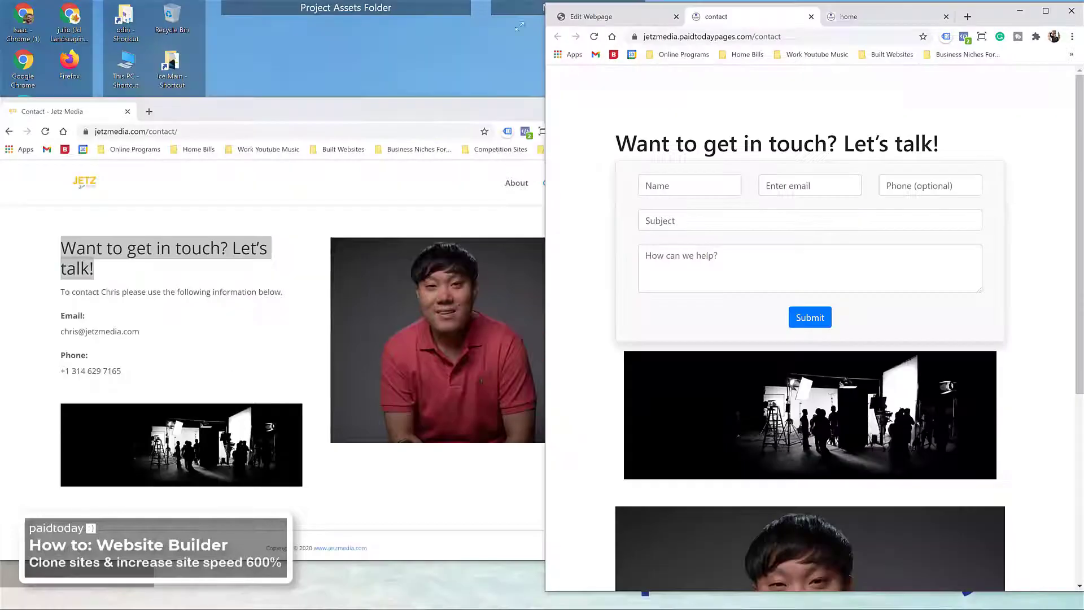
click(434, 107)
drag(433, 107, 440, 35)
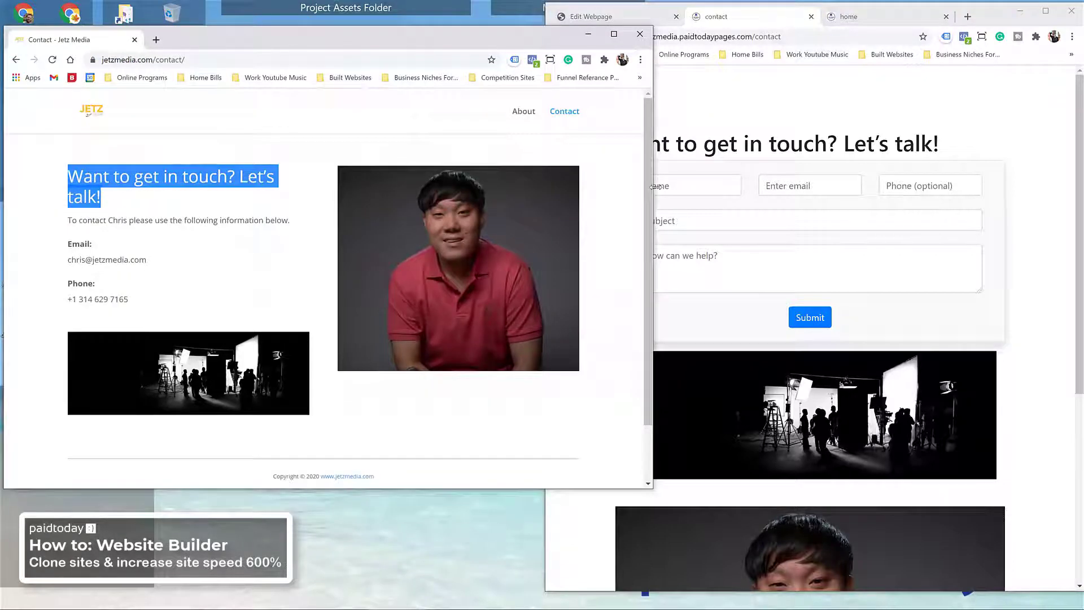
drag(655, 186, 568, 192)
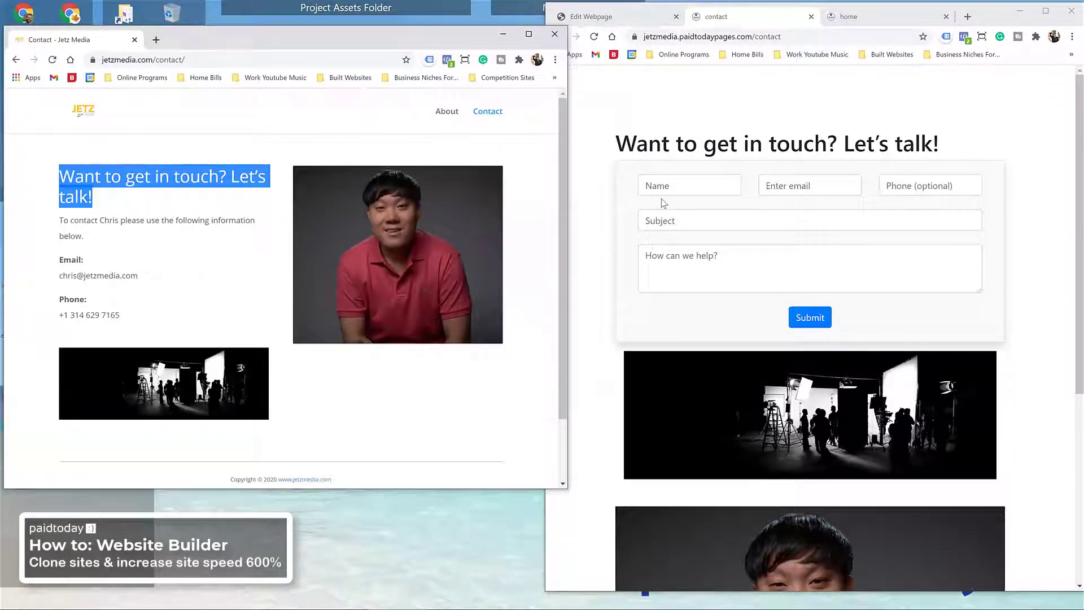
click(545, 19)
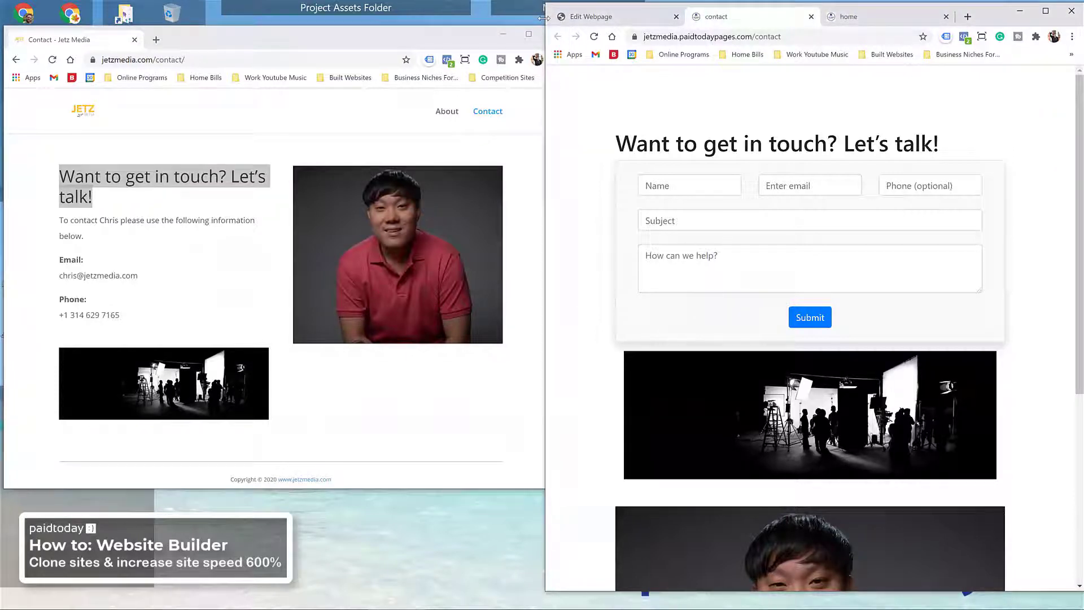
drag(543, 18, 364, 18)
click(251, 43)
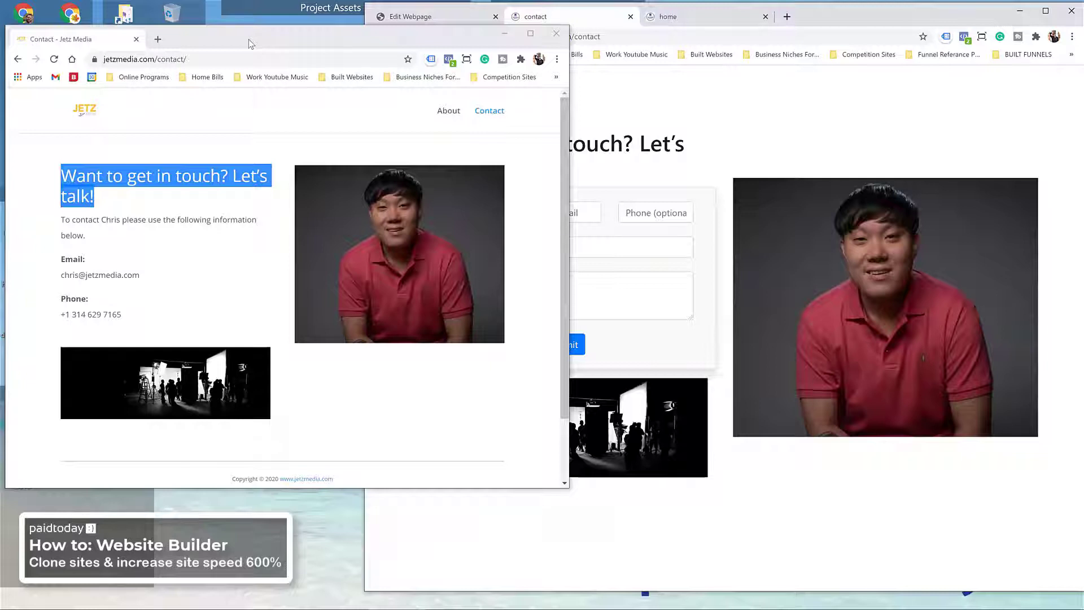
drag(252, 43, 257, 92)
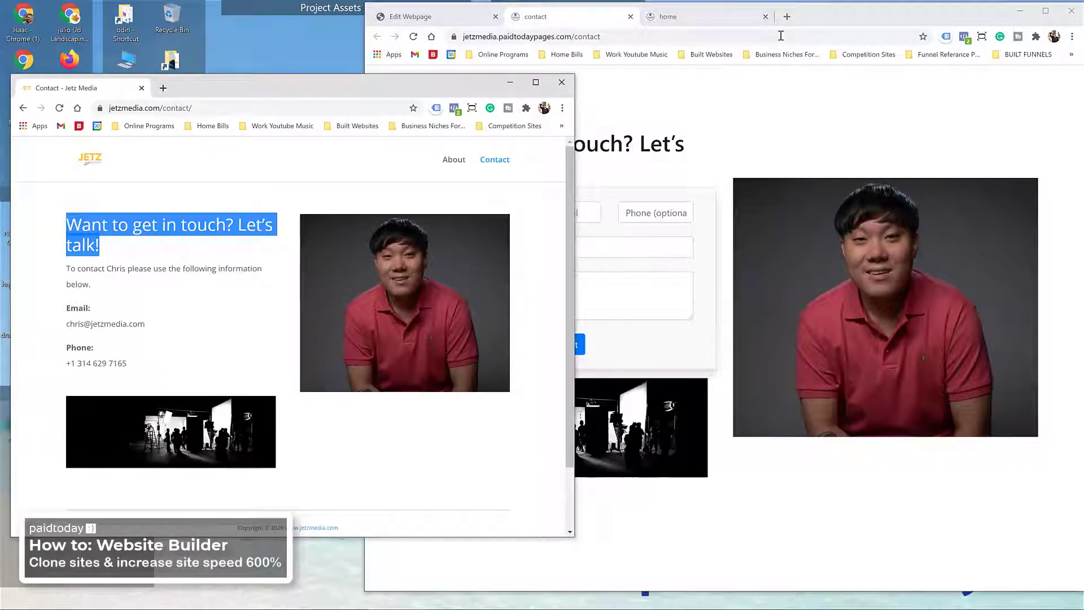
click(868, 17)
drag(873, 20, 867, 23)
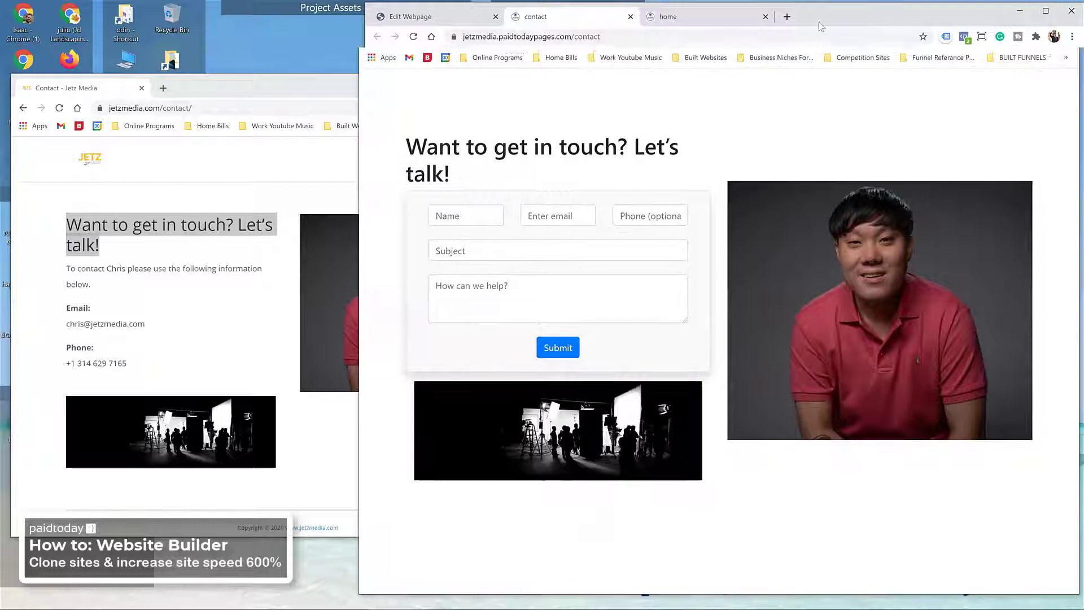
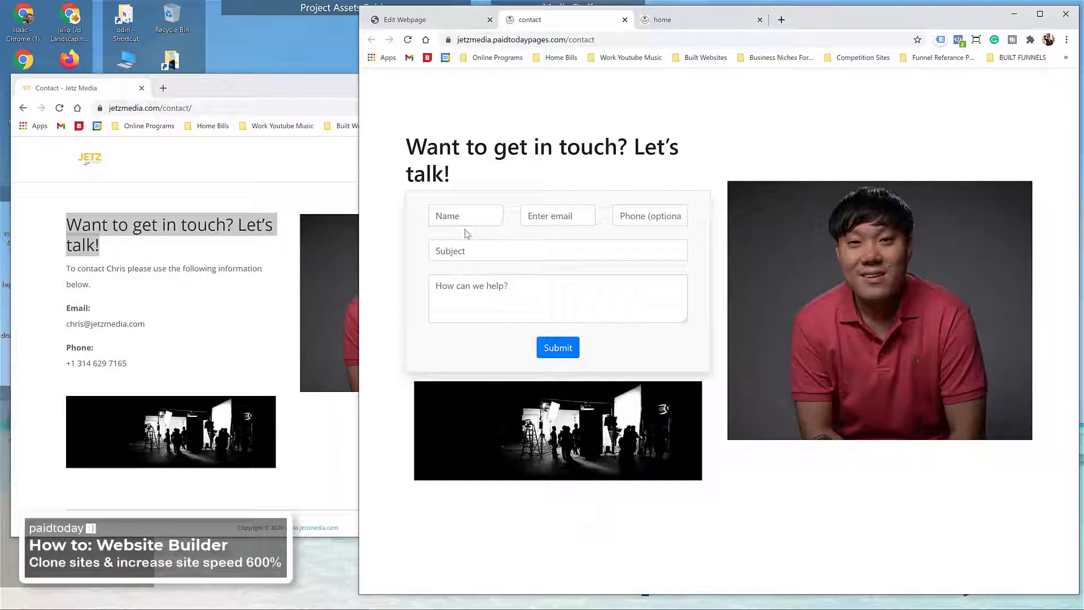
Step: Reposition the jetzmedia.com window and widen the cloned contact page window
click(265, 92)
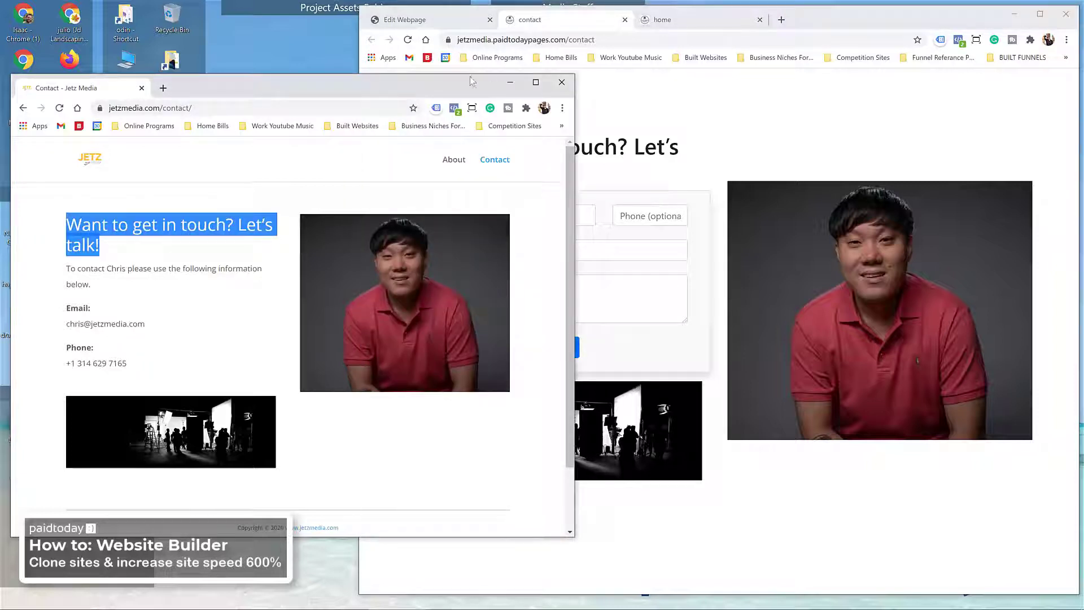
drag(470, 79, 487, 31)
drag(829, 16, 824, 15)
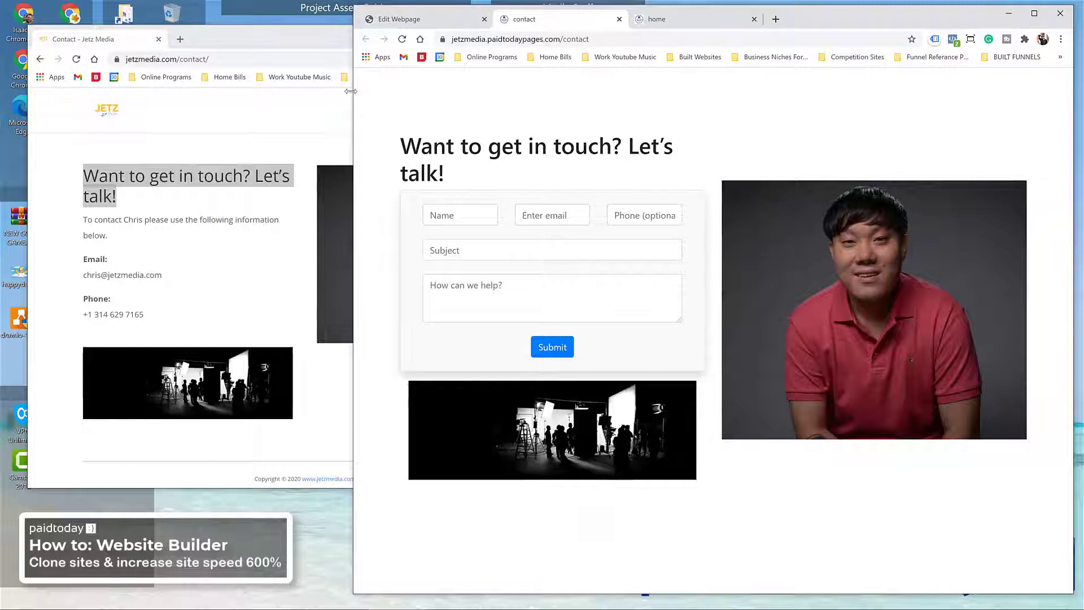
drag(351, 90, 342, 93)
drag(237, 42, 201, 52)
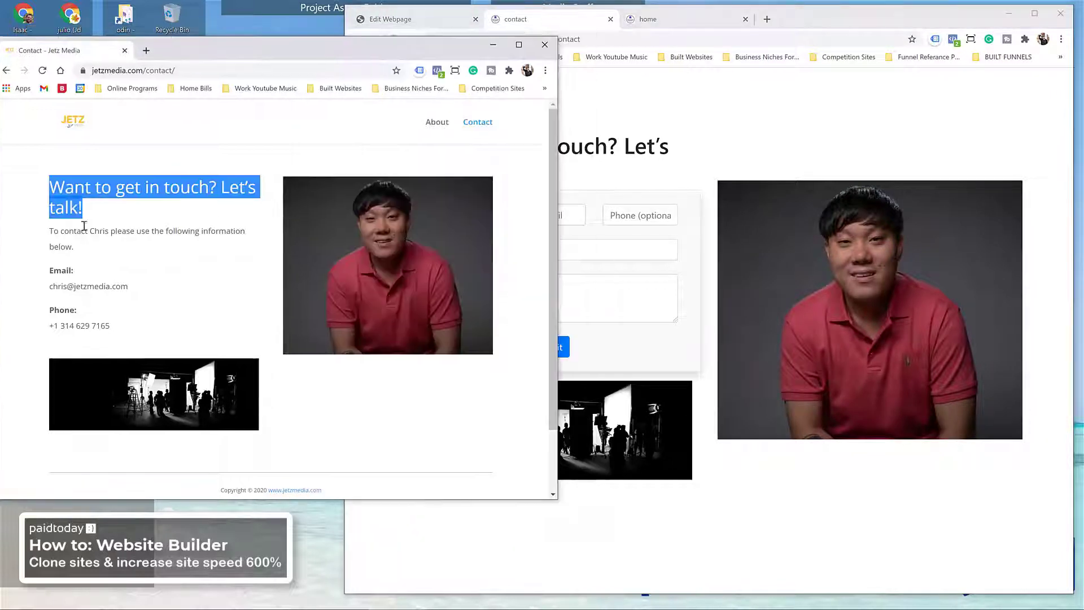
Step: Select the jetzmedia.com contact paragraph down through the phone number
click(54, 231)
drag(55, 230, 95, 250)
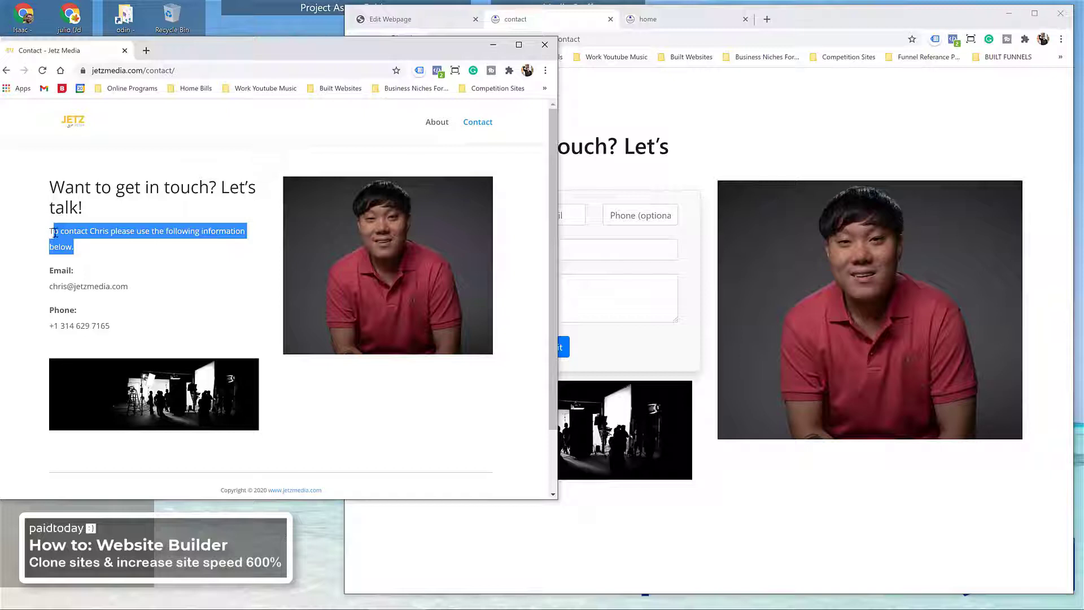
drag(51, 233, 118, 327)
key(ctrl+c)
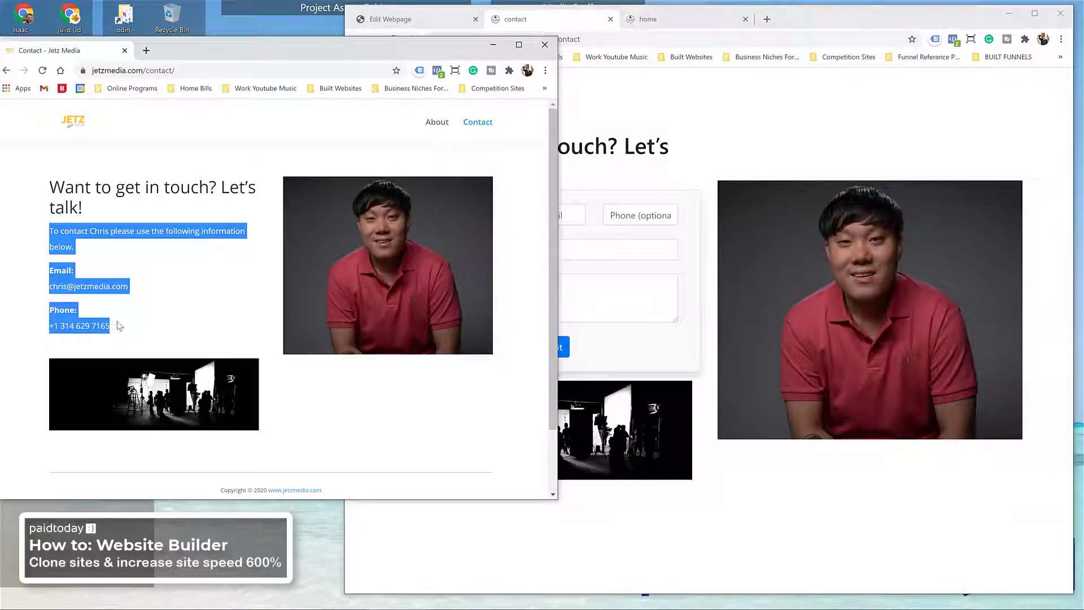
Step: Maximize the clone's browser window and return to the Edit Webpage tab
click(906, 21)
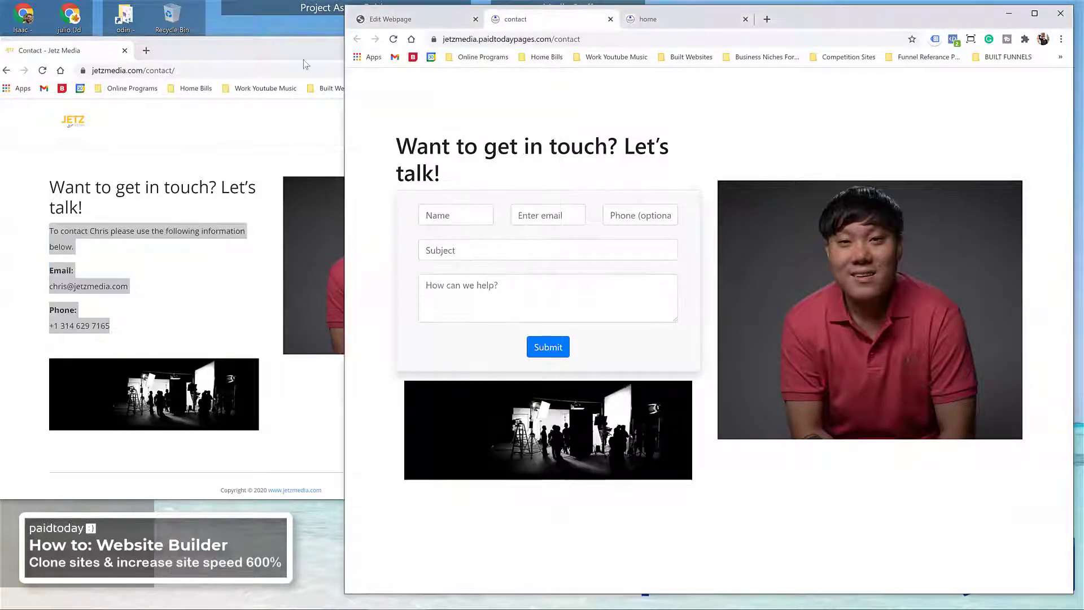
click(286, 52)
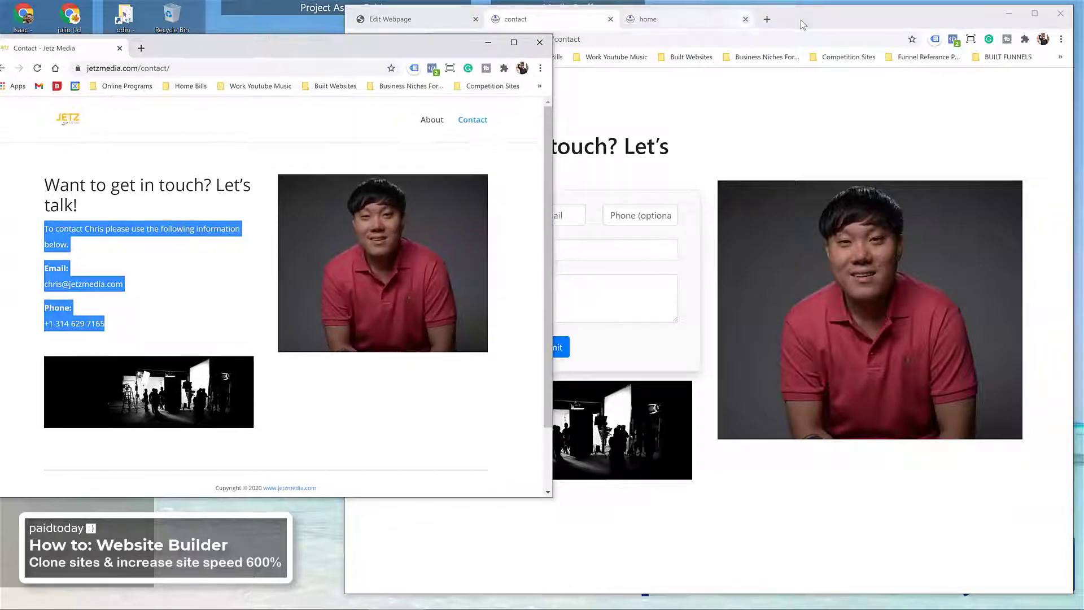
double_click(804, 19)
click(108, 9)
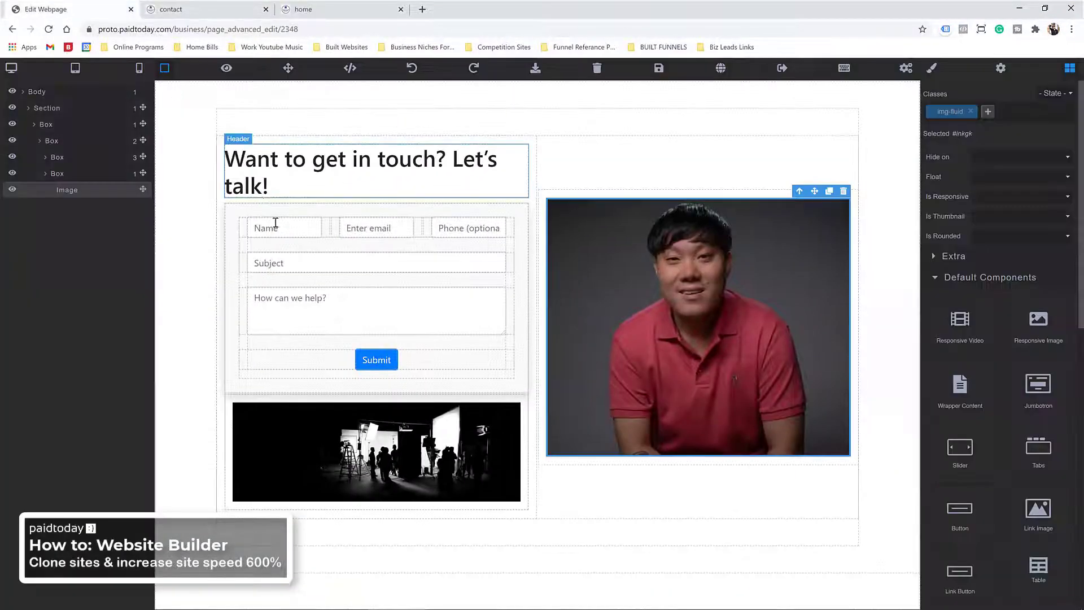
Step: Drop a Typography Paragraph under the contact heading and paste the copied contact text over its Lorem Ipsum
click(939, 279)
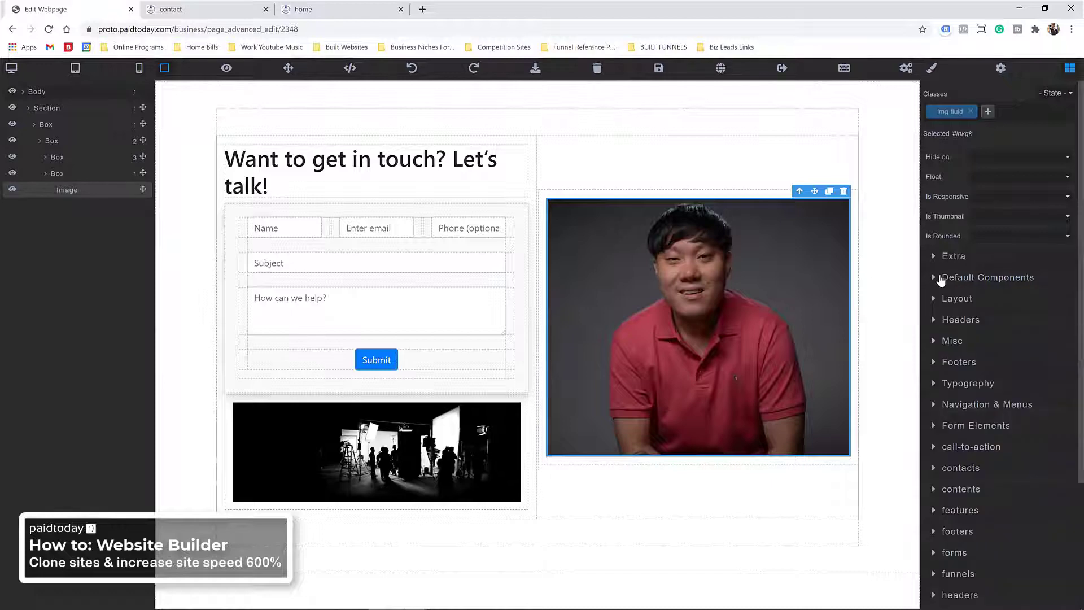
click(964, 383)
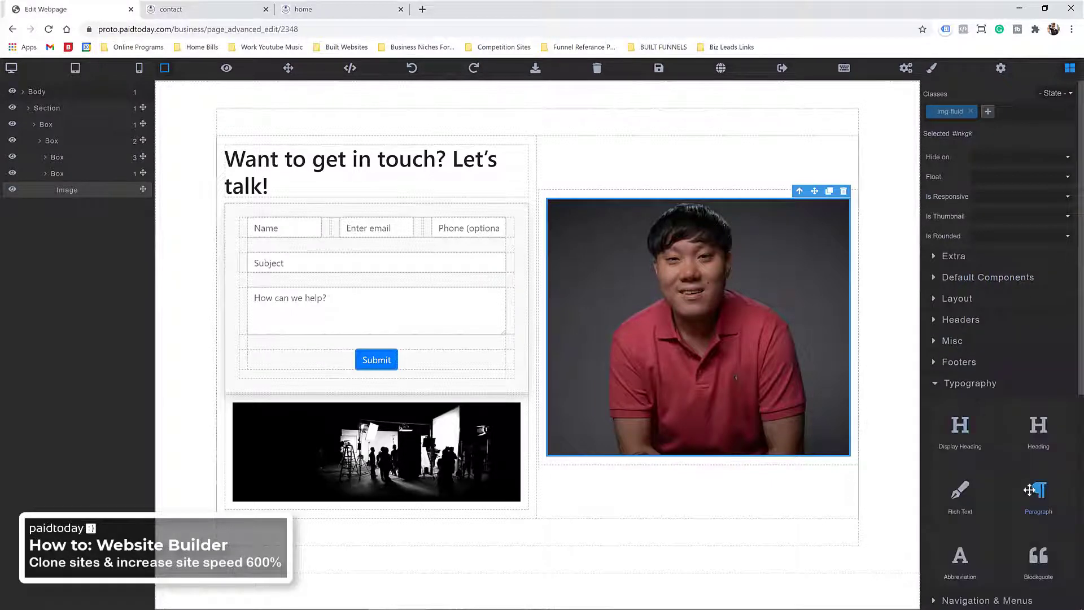
drag(1030, 490, 277, 188)
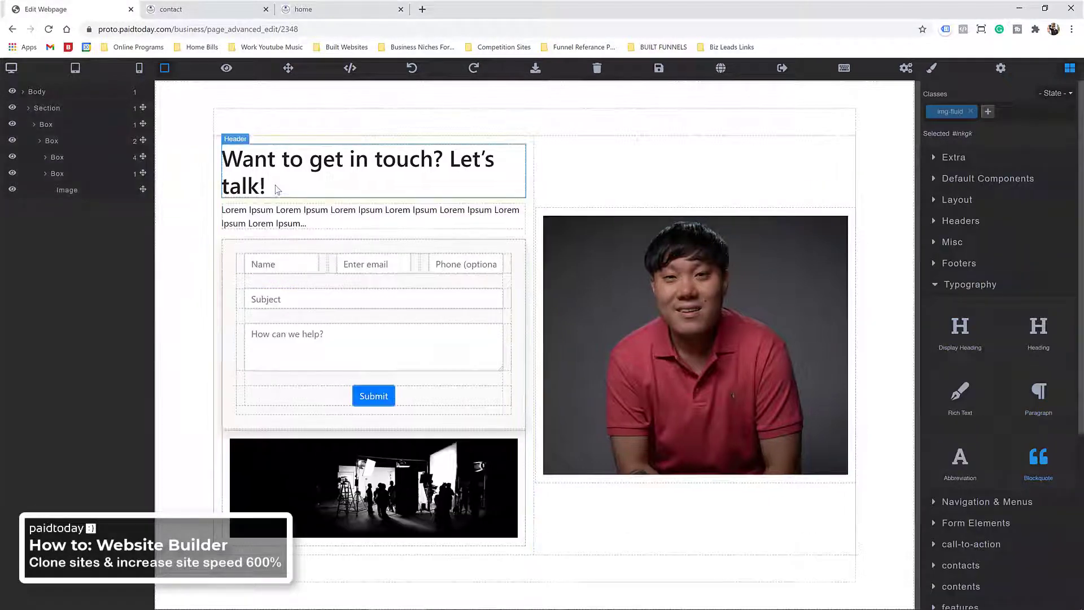
click(256, 214)
click(256, 214)
triple_click(256, 214)
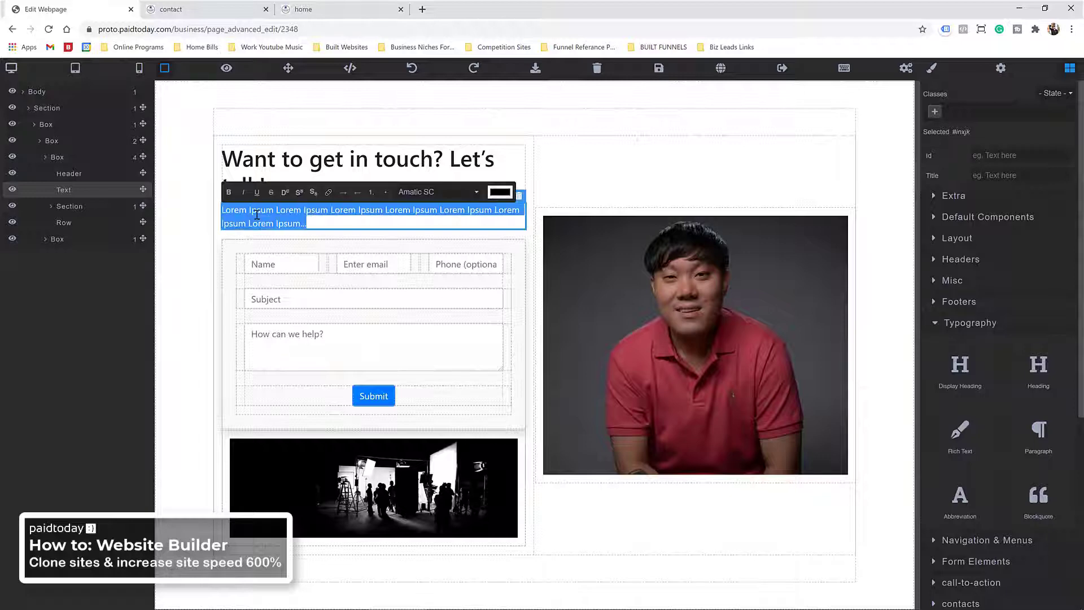
right_click(256, 214)
click(285, 271)
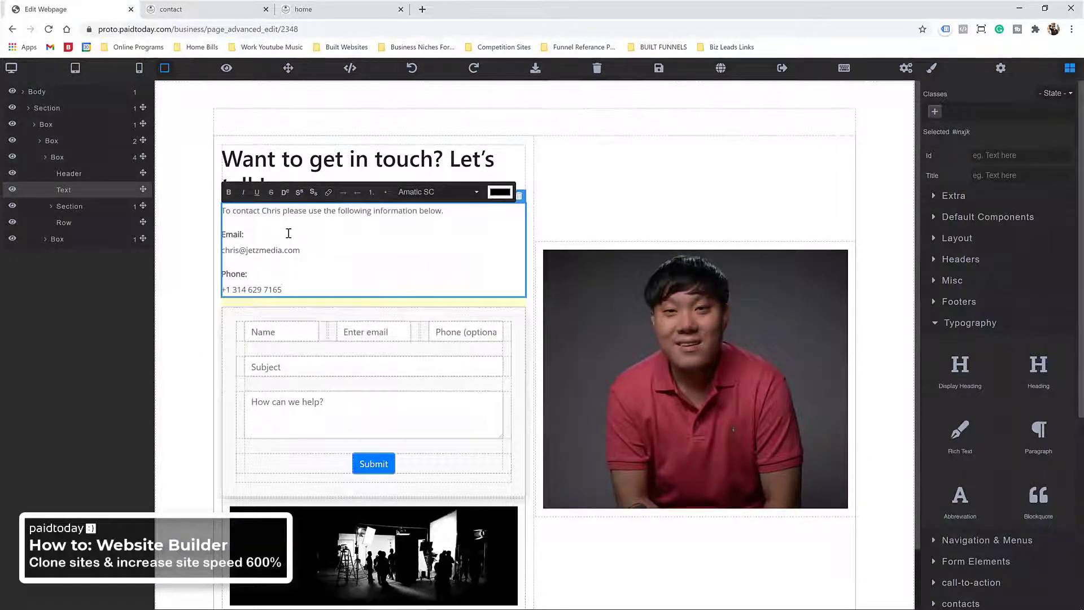
click(565, 167)
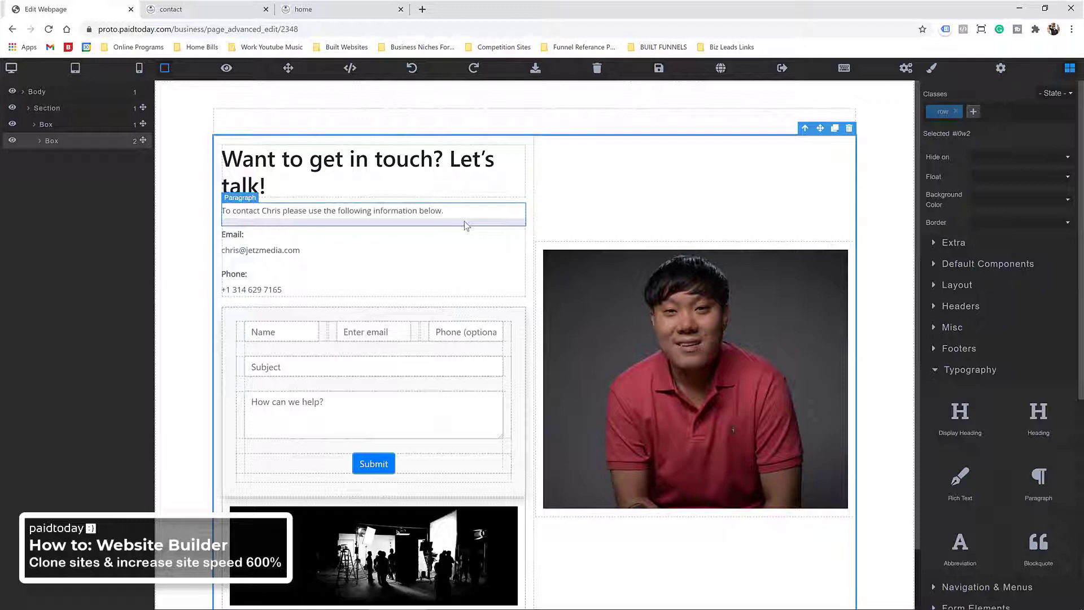
Step: Inspect the pasted intro, Email and Phone paragraphs by selecting each one
click(299, 219)
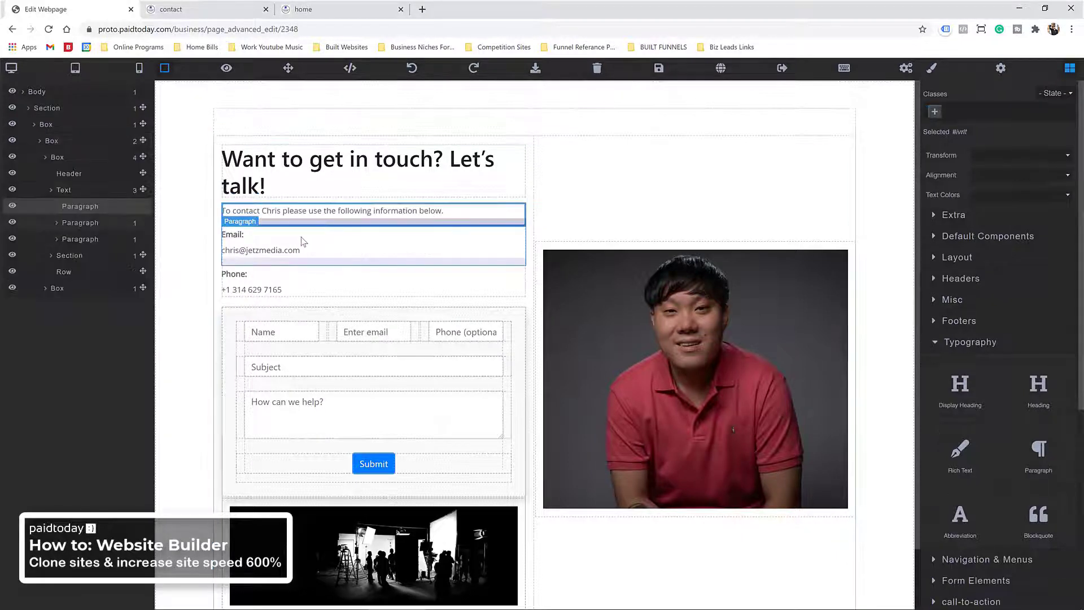
shift+click(302, 238)
shift+click(302, 274)
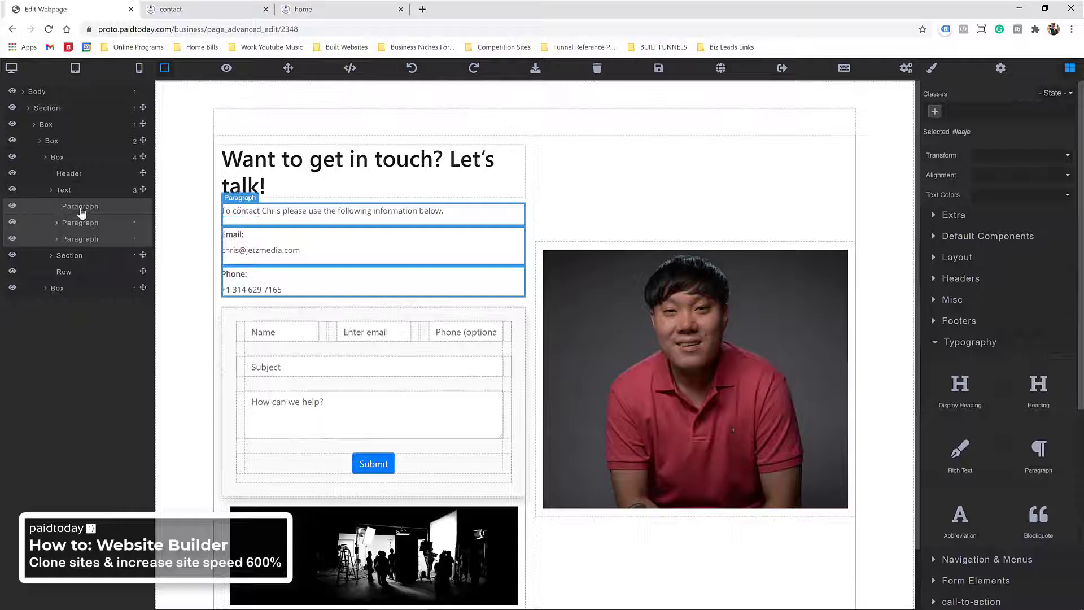
click(231, 215)
click(34, 224)
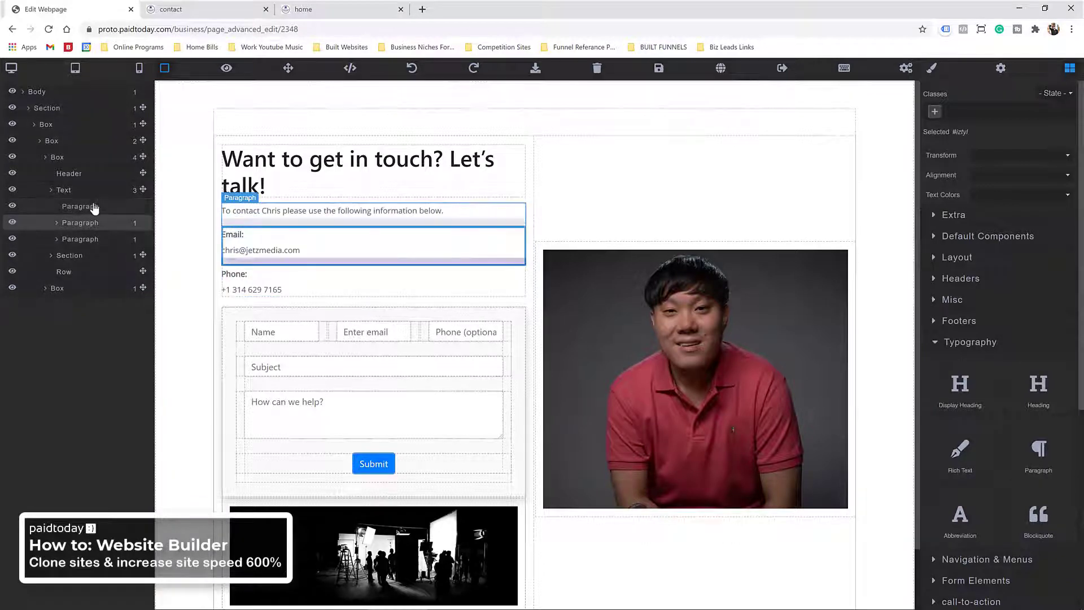
click(92, 207)
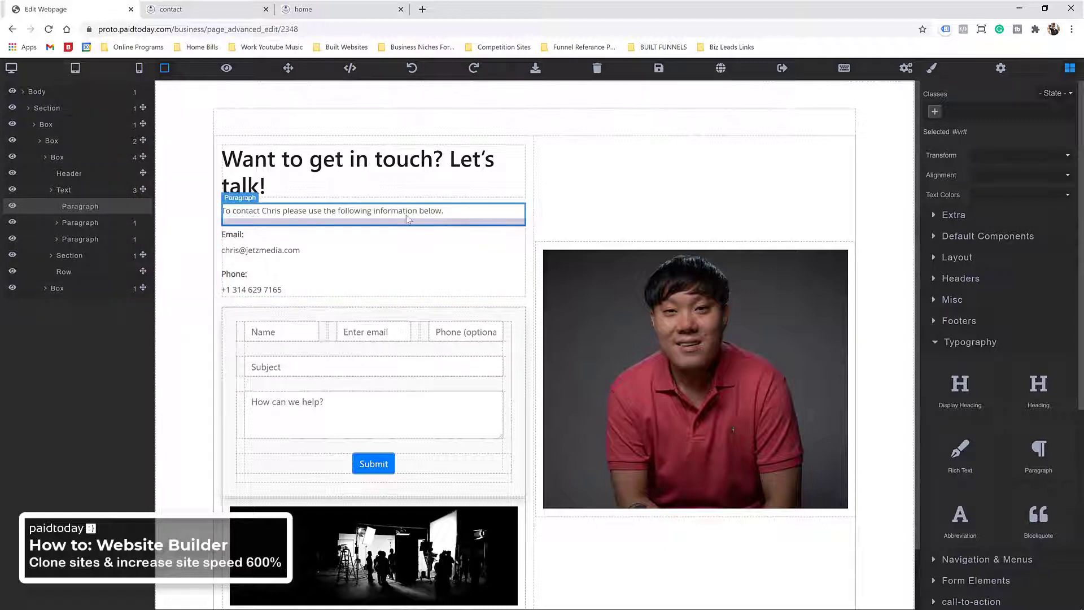
click(413, 70)
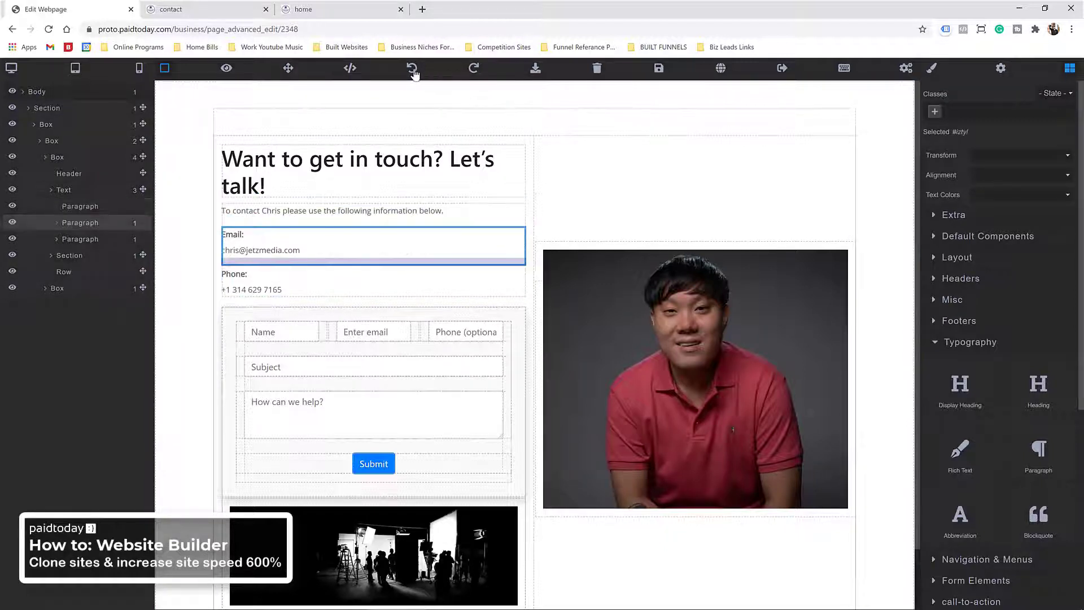
Step: Erase all text from the Phone and Email paragraphs
double_click(294, 285)
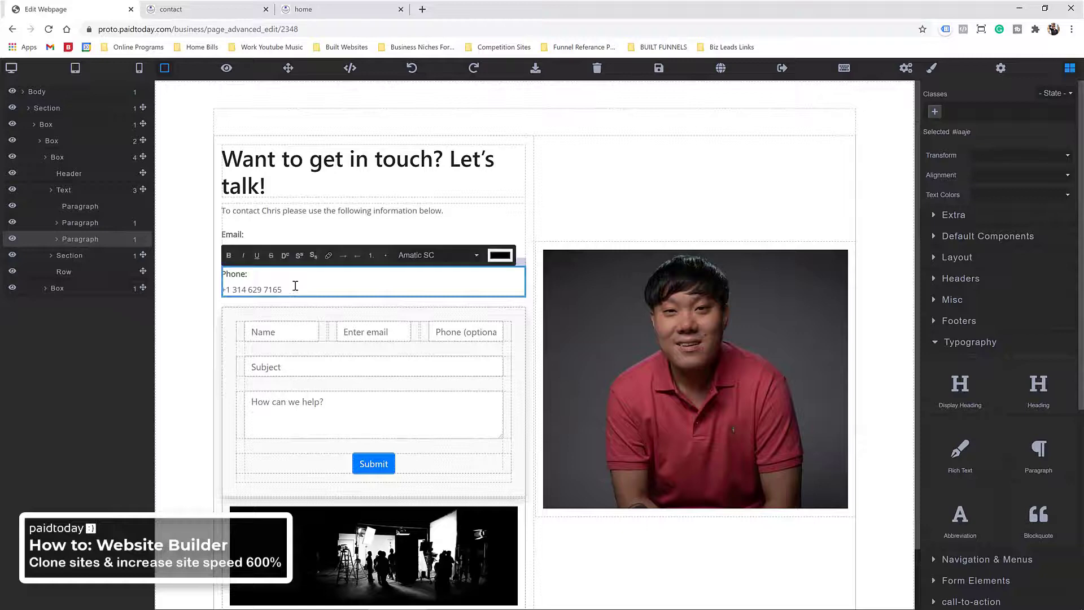
key(ctrl+a)
key(BackSpace)
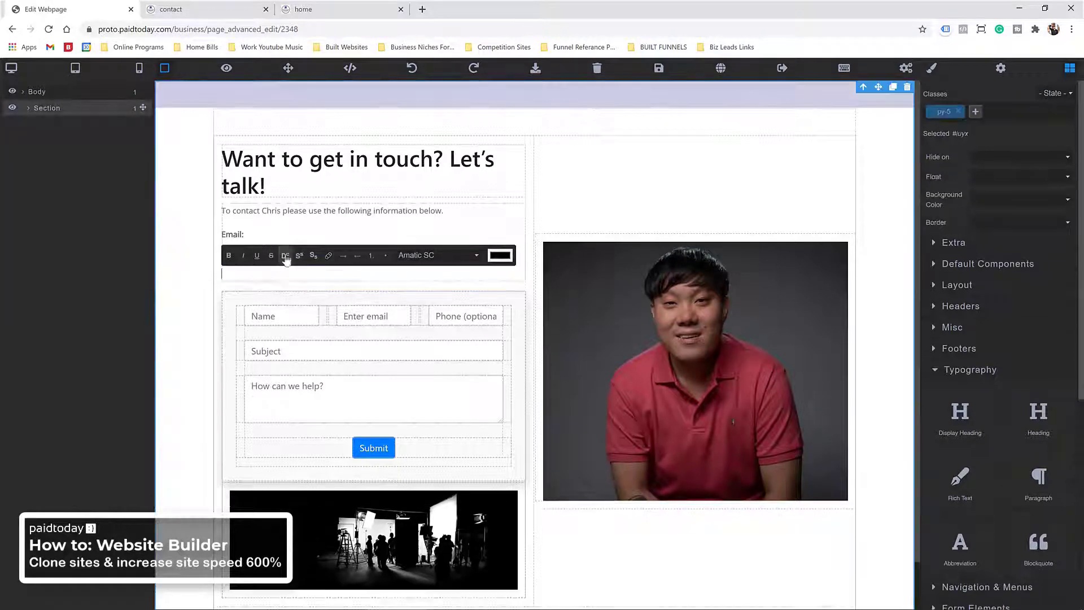
click(271, 279)
right_click(275, 276)
click(248, 276)
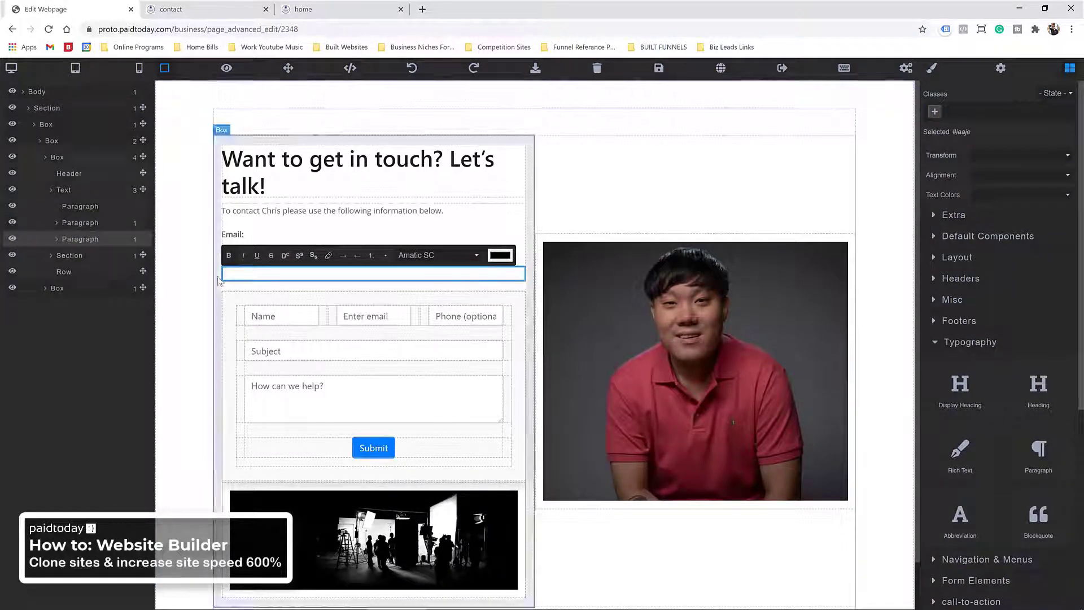
click(218, 249)
click(257, 252)
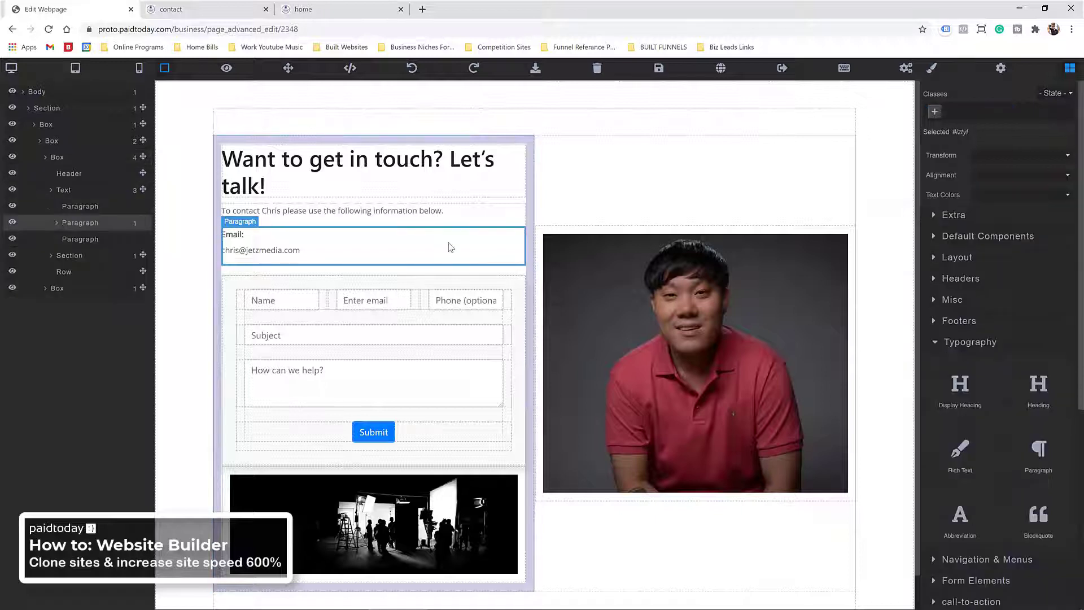
double_click(331, 241)
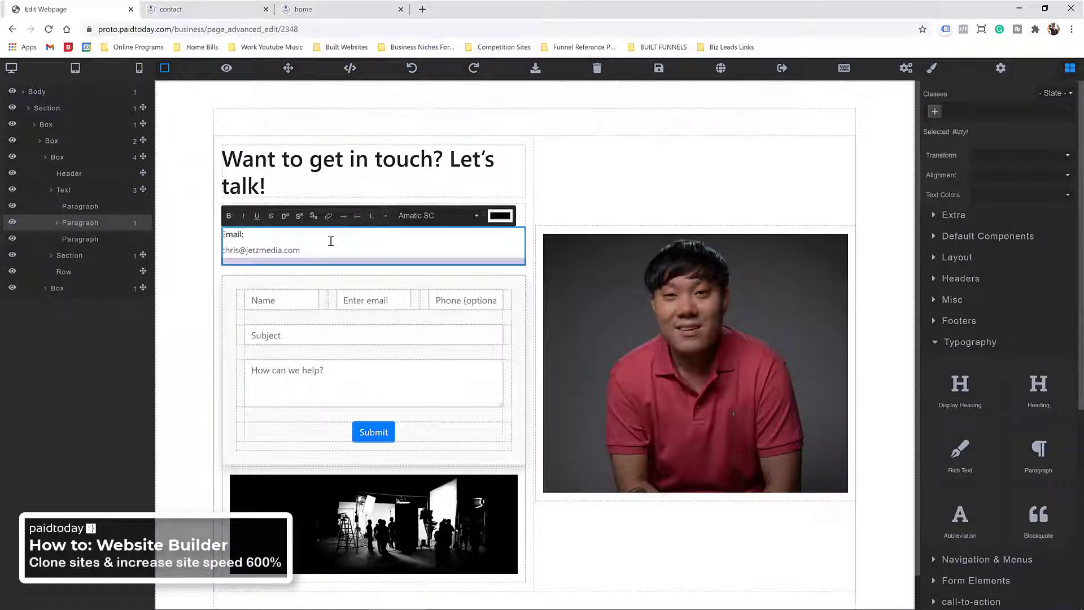
triple_click(261, 239)
key(BackSpace)
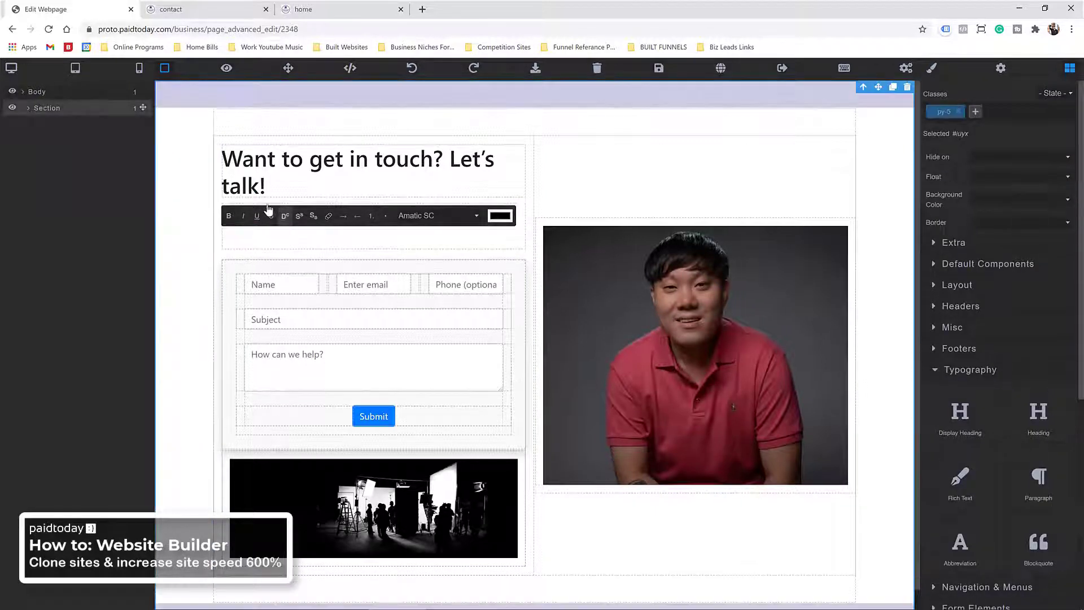
click(279, 214)
Step: Replace the intro paragraph's text with the contact details pasted as plain text
click(438, 216)
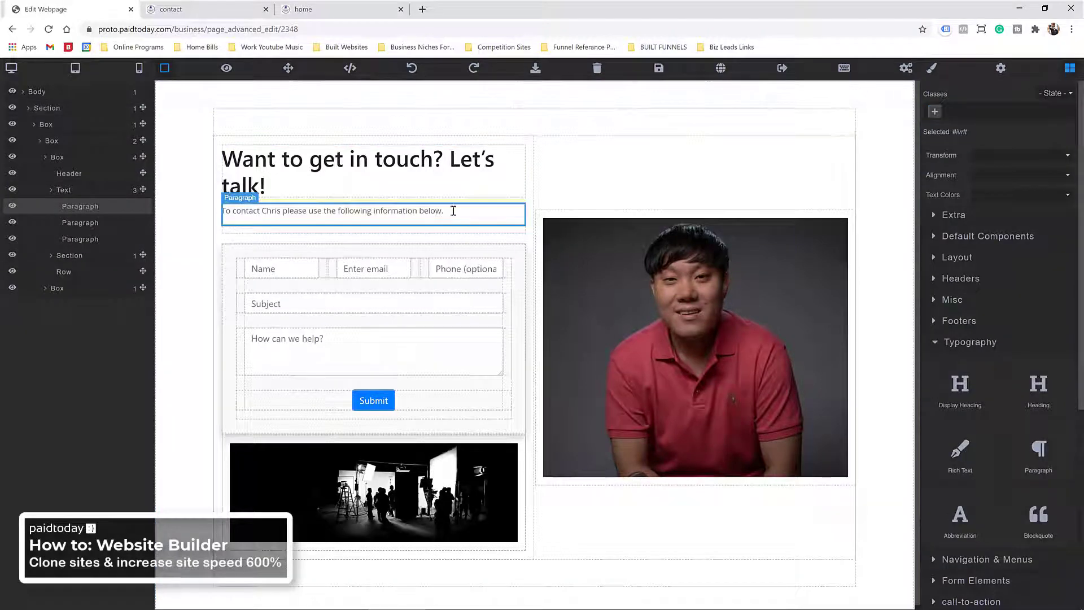
triple_click(454, 210)
right_click(261, 216)
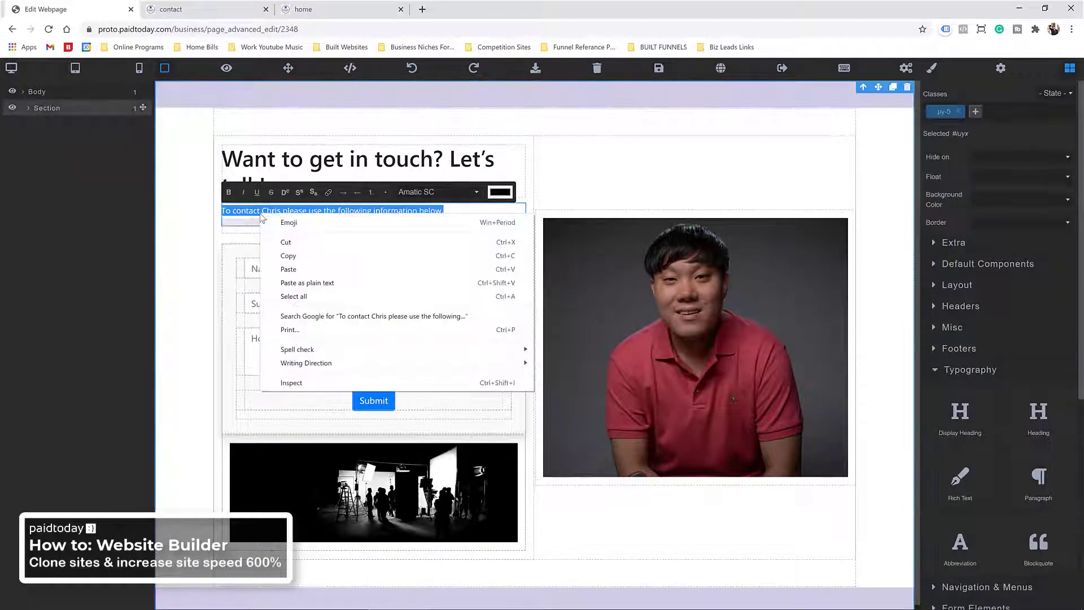
click(294, 282)
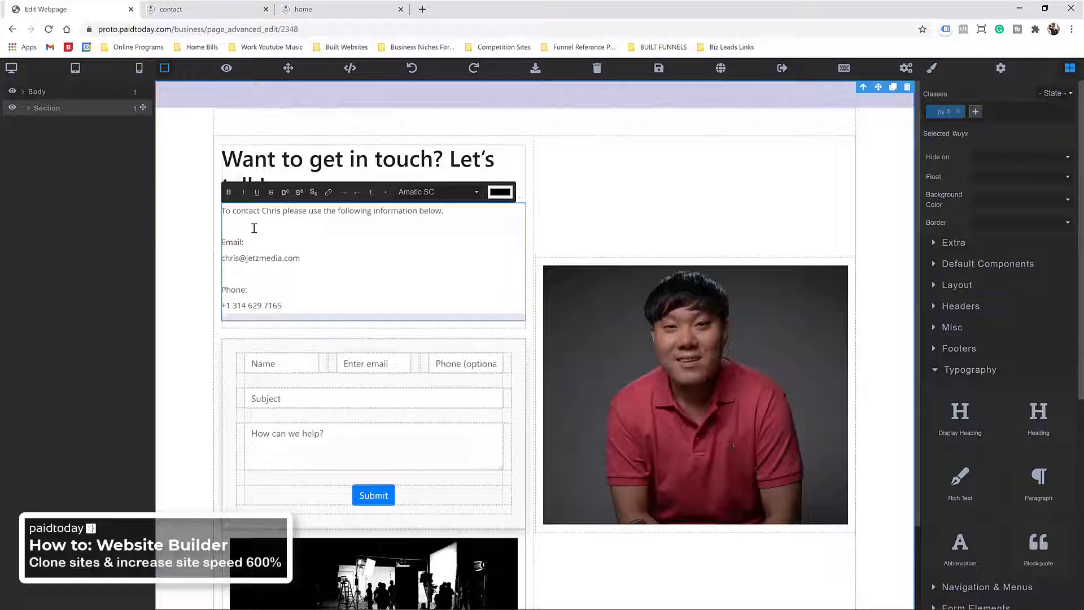
click(176, 226)
click(285, 225)
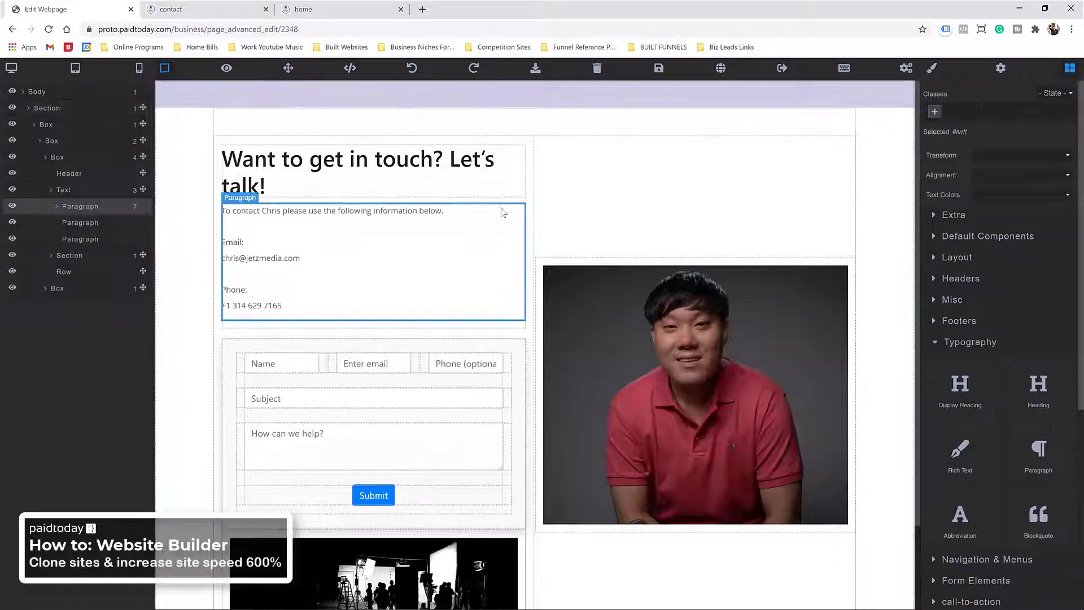
Step: Try deleting the contact paragraph, save the page, and reload the editor with F5
click(357, 167)
click(118, 208)
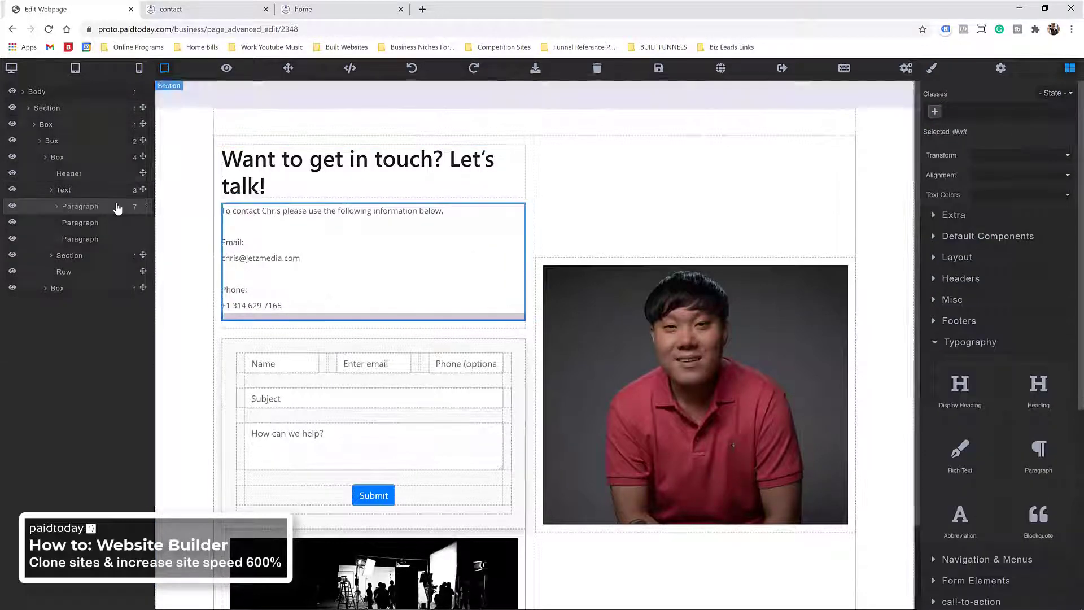
click(57, 206)
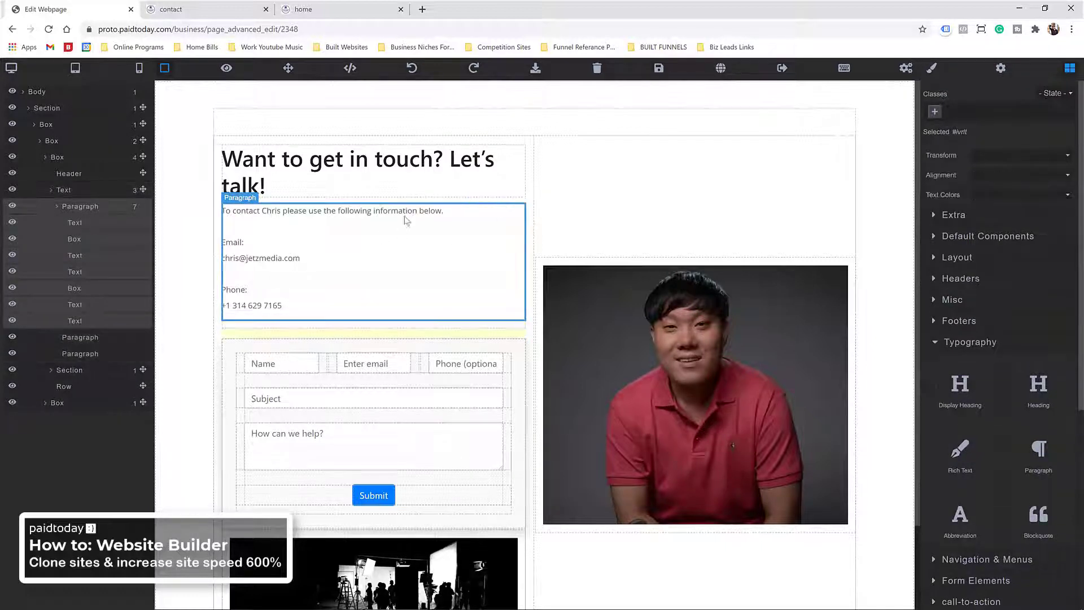
key(Delete)
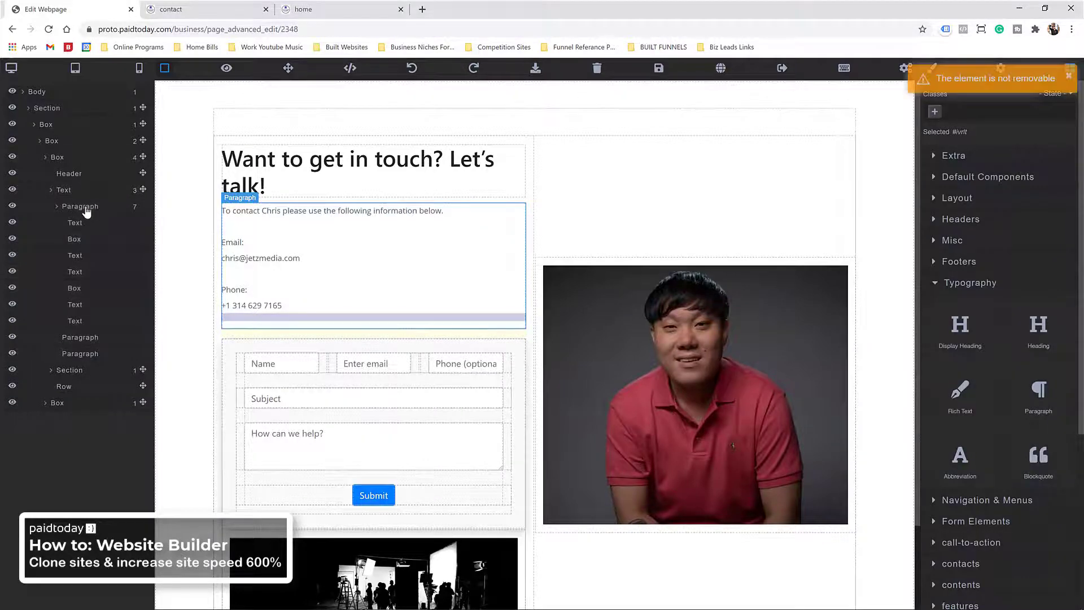
click(315, 176)
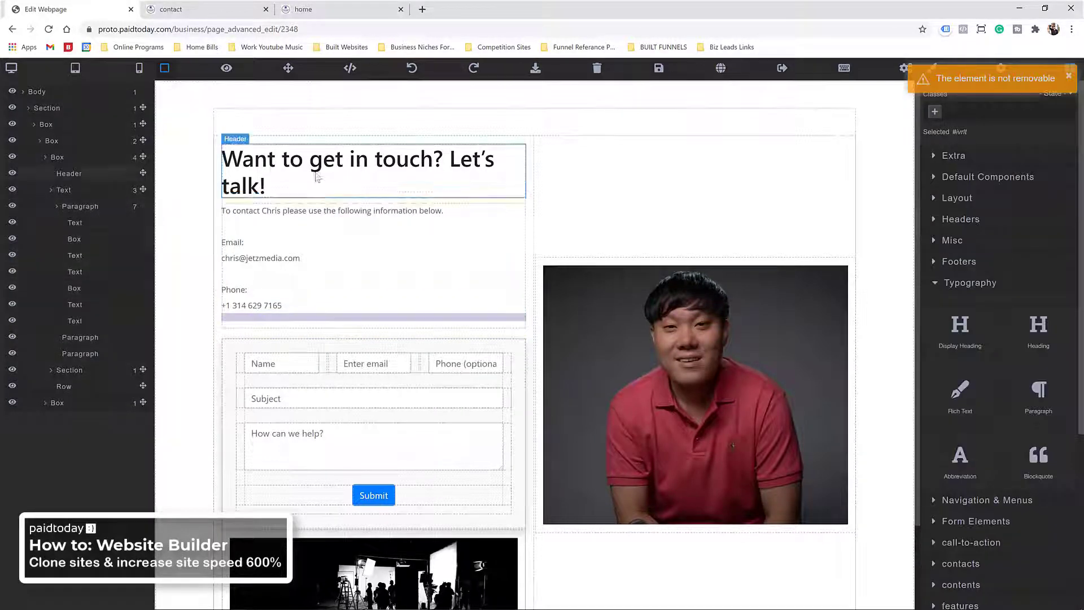
click(660, 69)
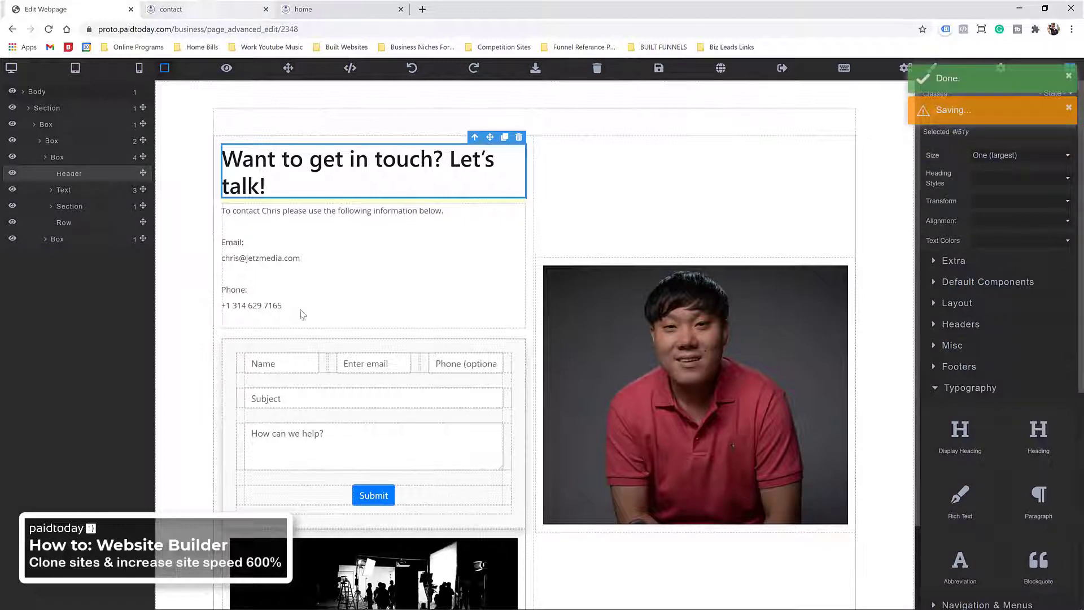
click(254, 237)
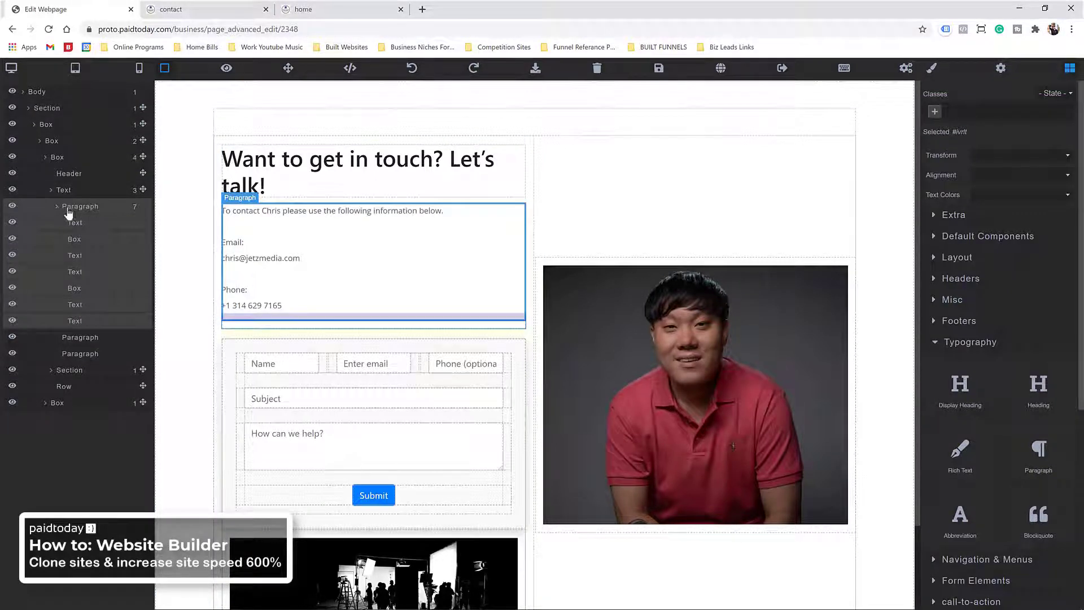
key(F5)
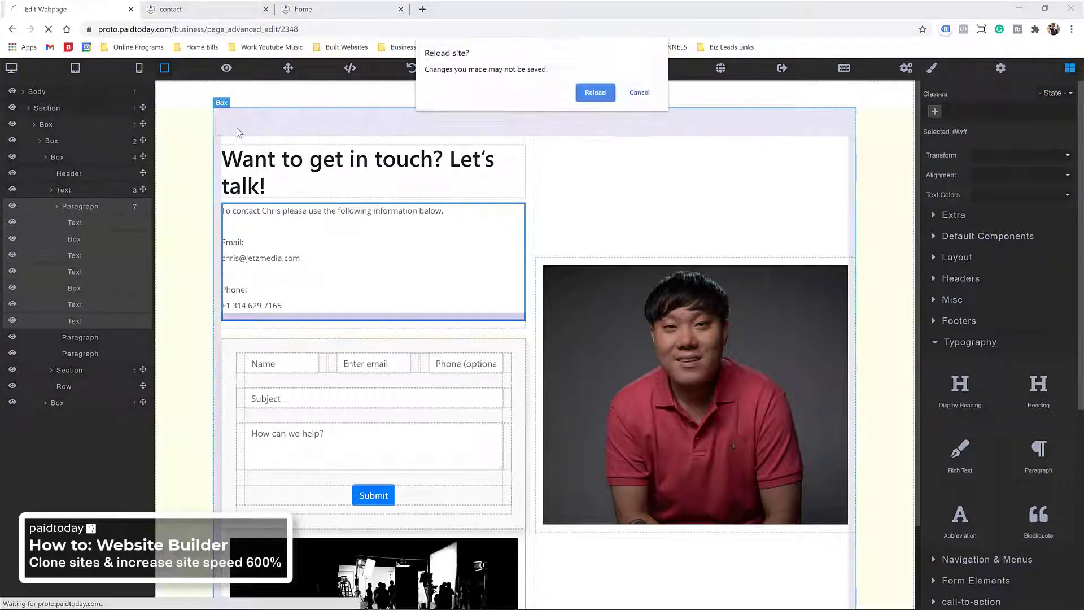
Step: Confirm the reload and check the intro, Email and Phone lines under the heading
click(596, 92)
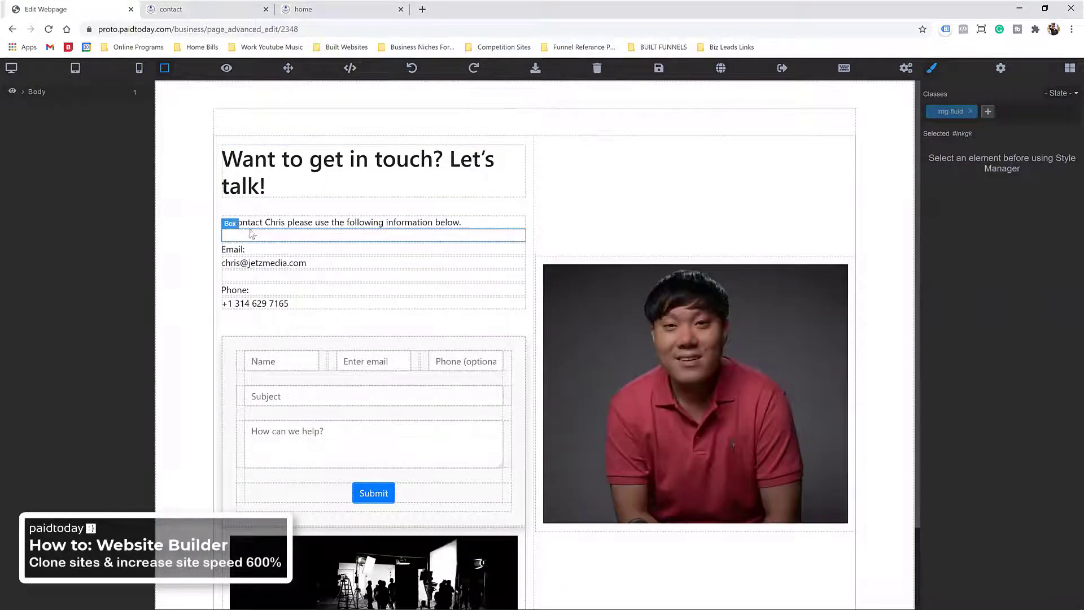
click(325, 227)
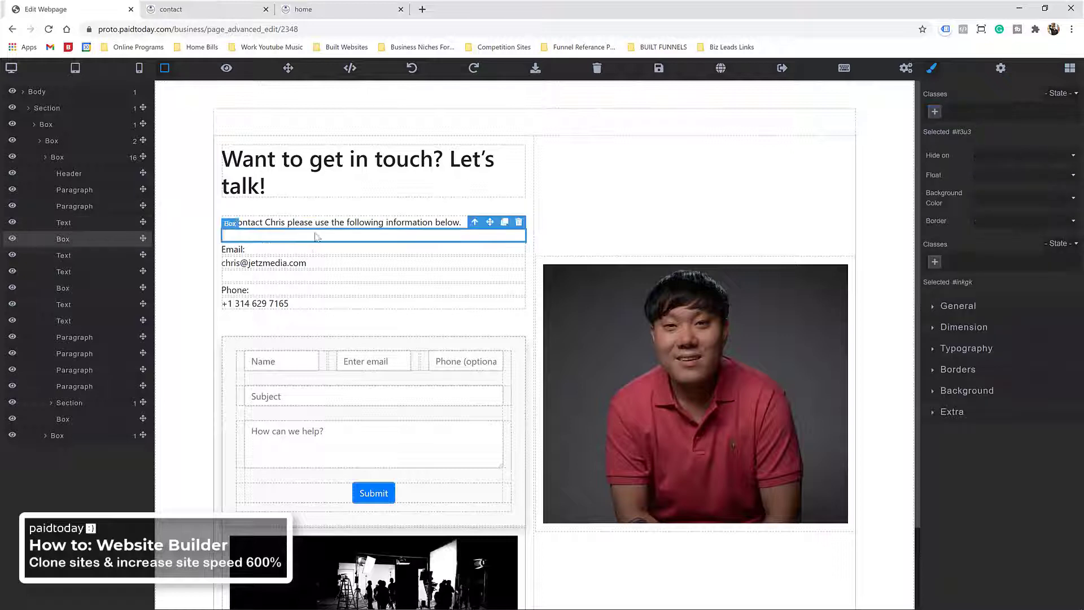
click(312, 263)
click(312, 277)
click(312, 292)
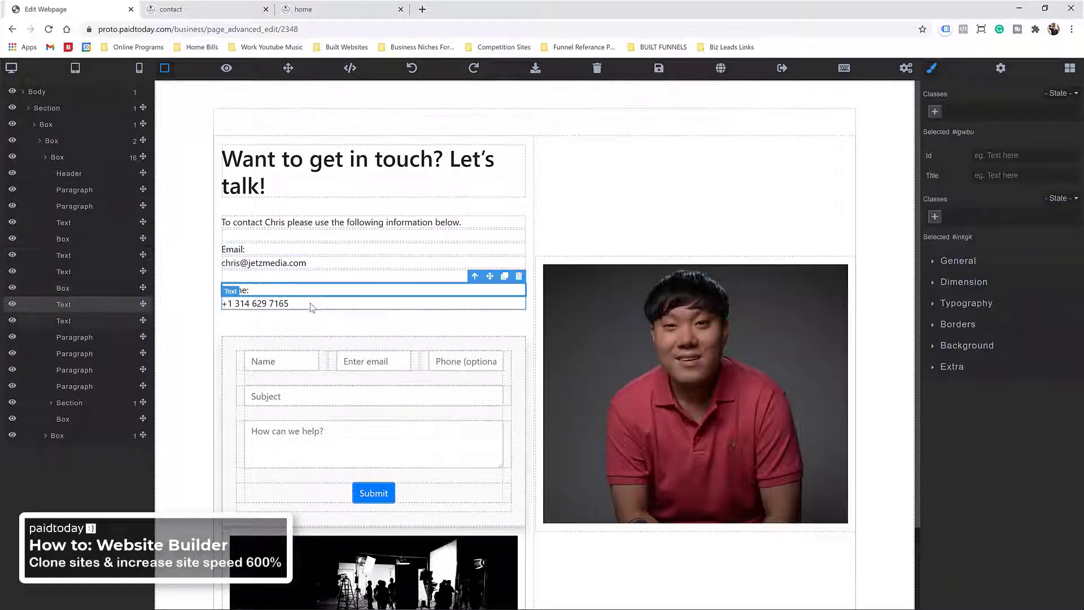
click(312, 304)
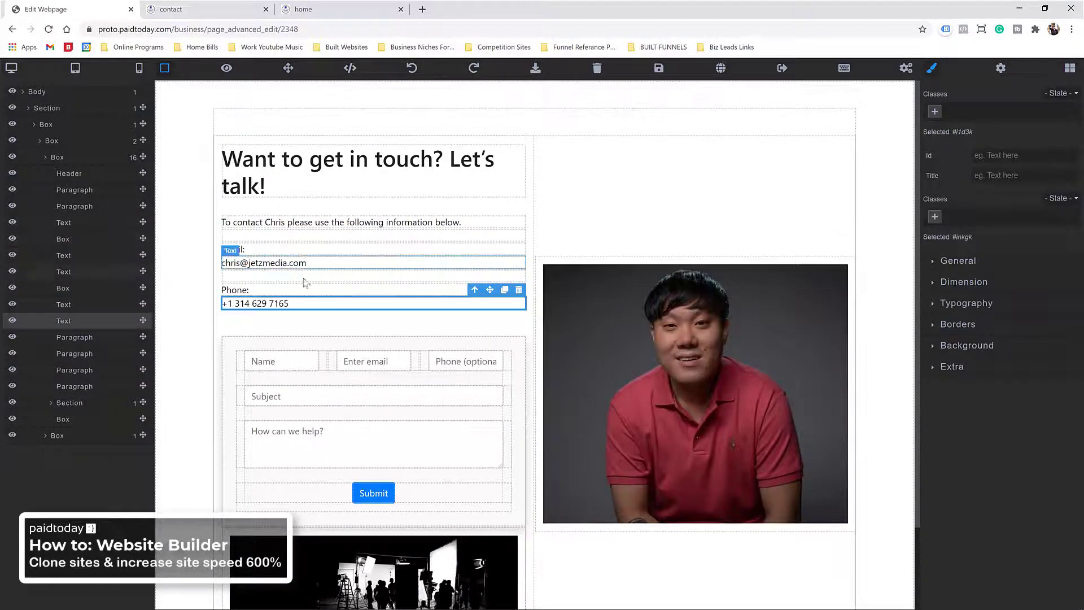
Step: Delete the intro line, the Email label, the email address and the empty boxes
click(491, 224)
click(518, 210)
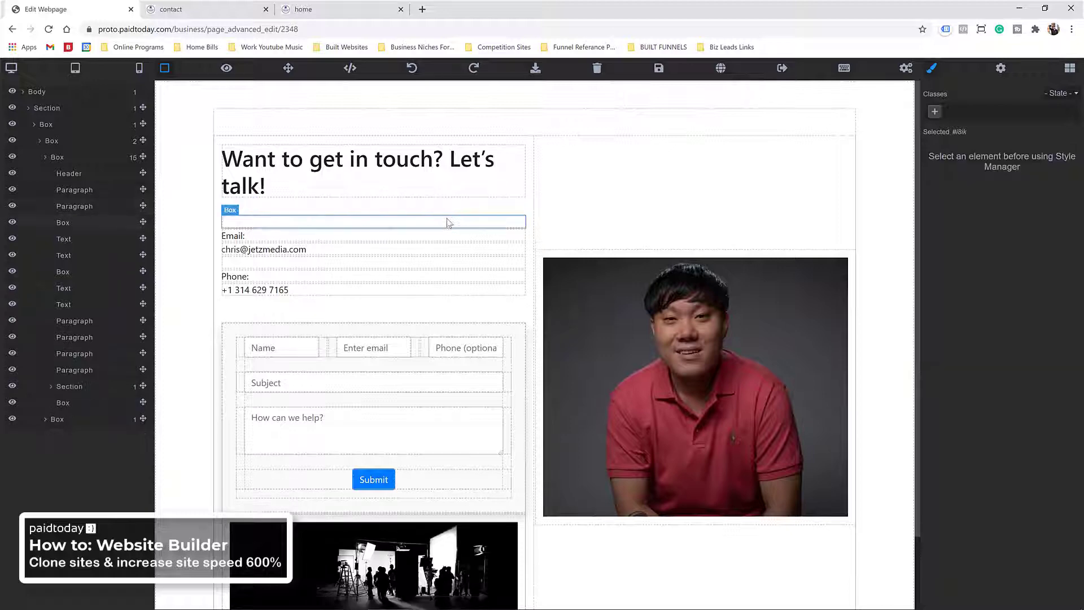
click(514, 225)
click(518, 209)
click(524, 224)
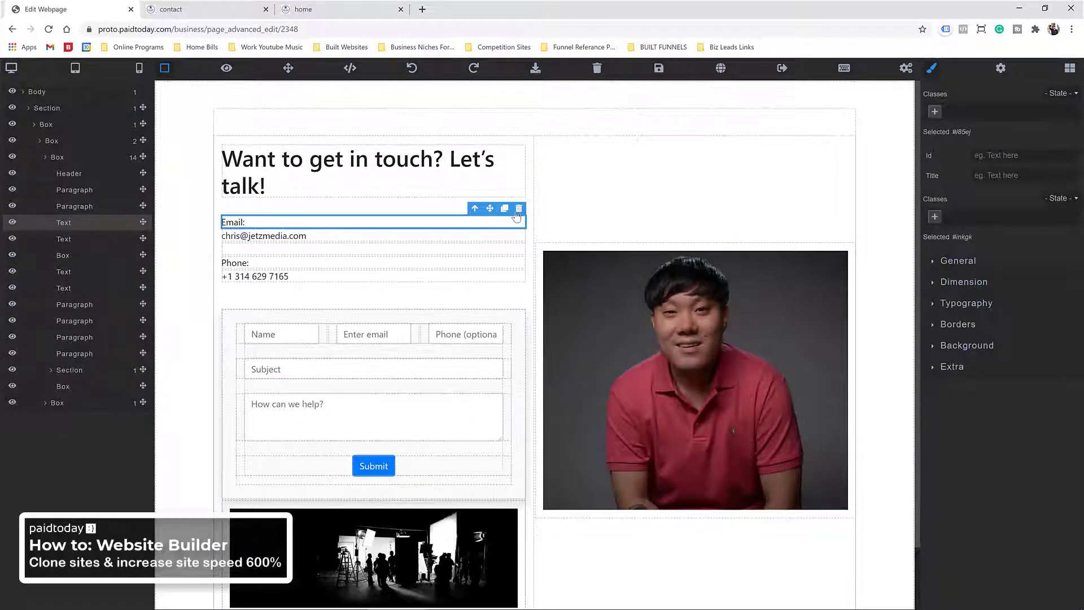
click(518, 208)
click(452, 222)
click(519, 209)
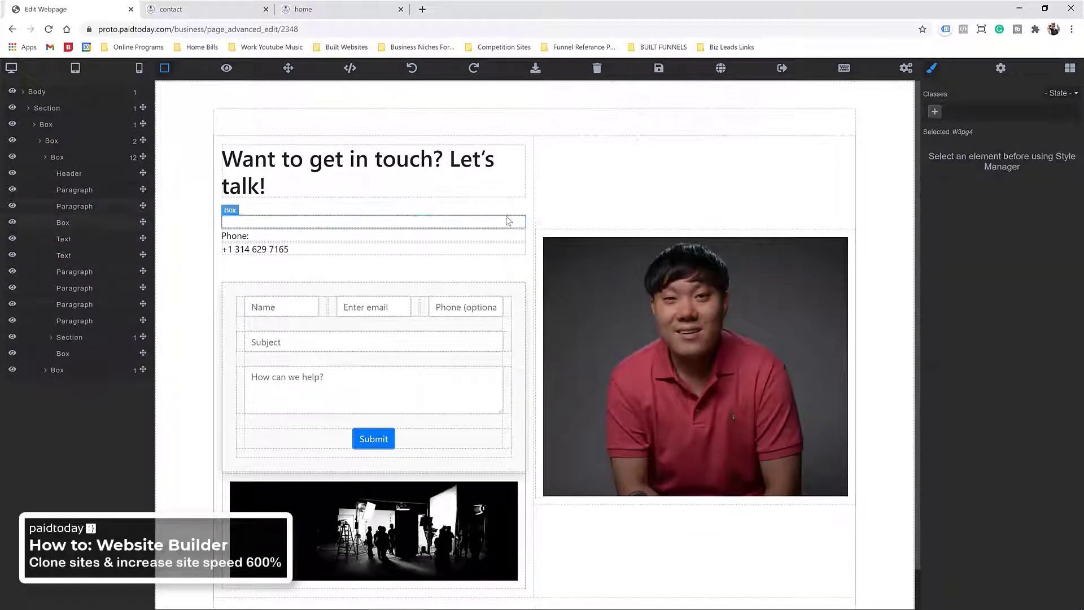
click(522, 220)
click(519, 209)
Step: Delete the Phone label and phone number lines
click(486, 222)
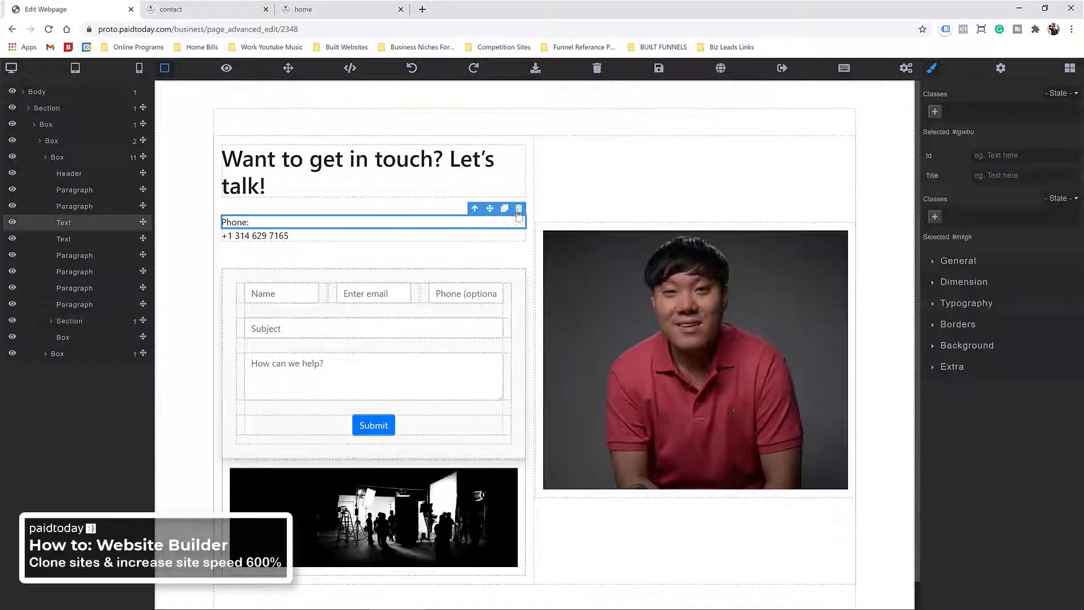
key(Delete)
click(486, 223)
double_click(488, 224)
click(518, 210)
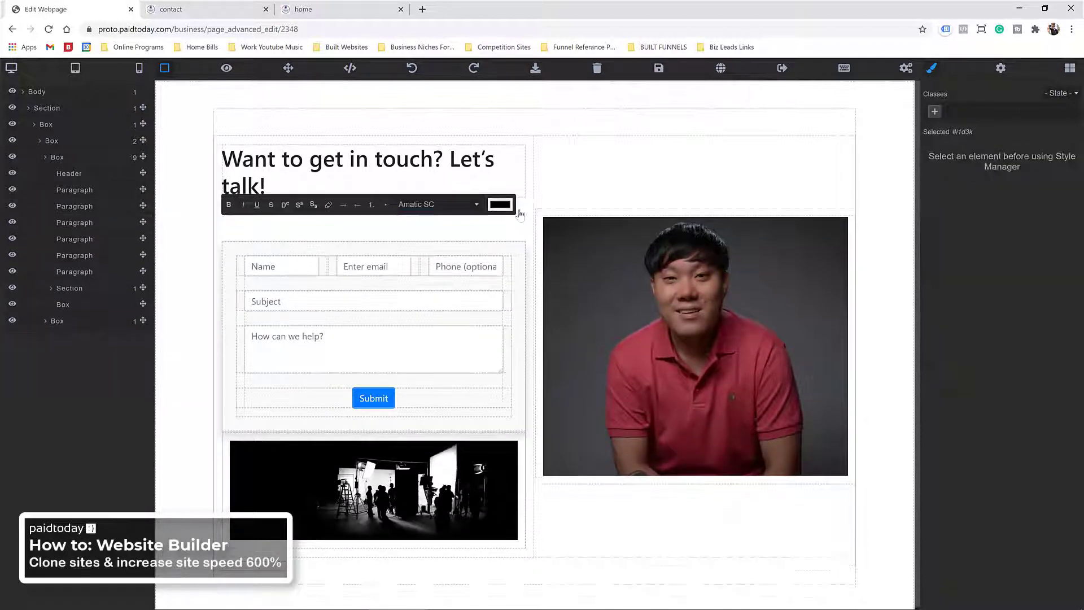
click(373, 230)
Step: Delete the leftover empty paragraphs between the heading and the form
click(374, 229)
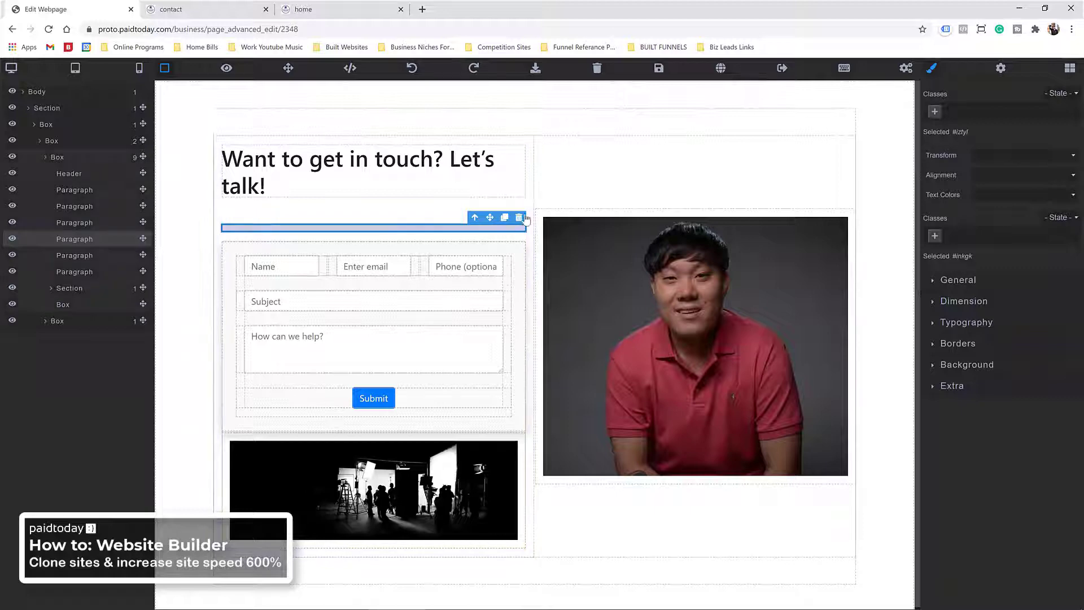
click(519, 218)
click(438, 227)
click(443, 214)
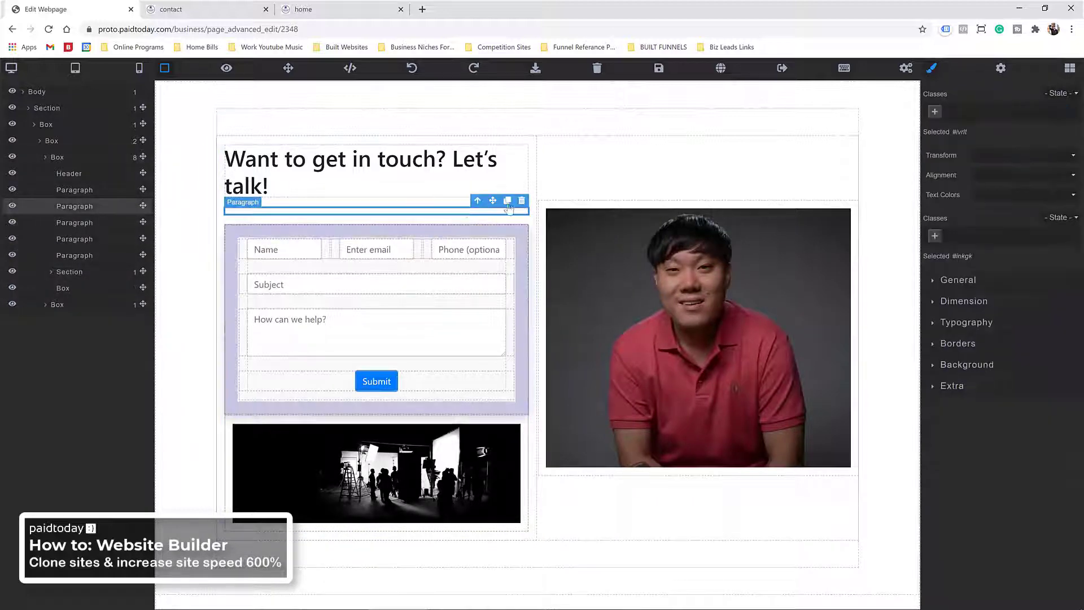
click(520, 202)
click(406, 202)
click(403, 194)
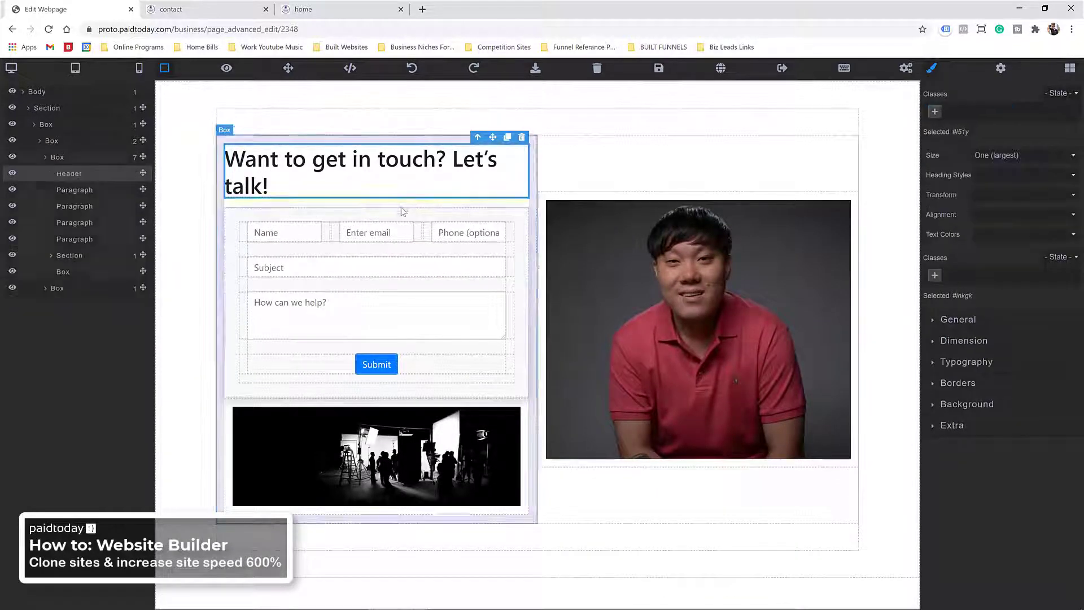
click(403, 211)
click(408, 193)
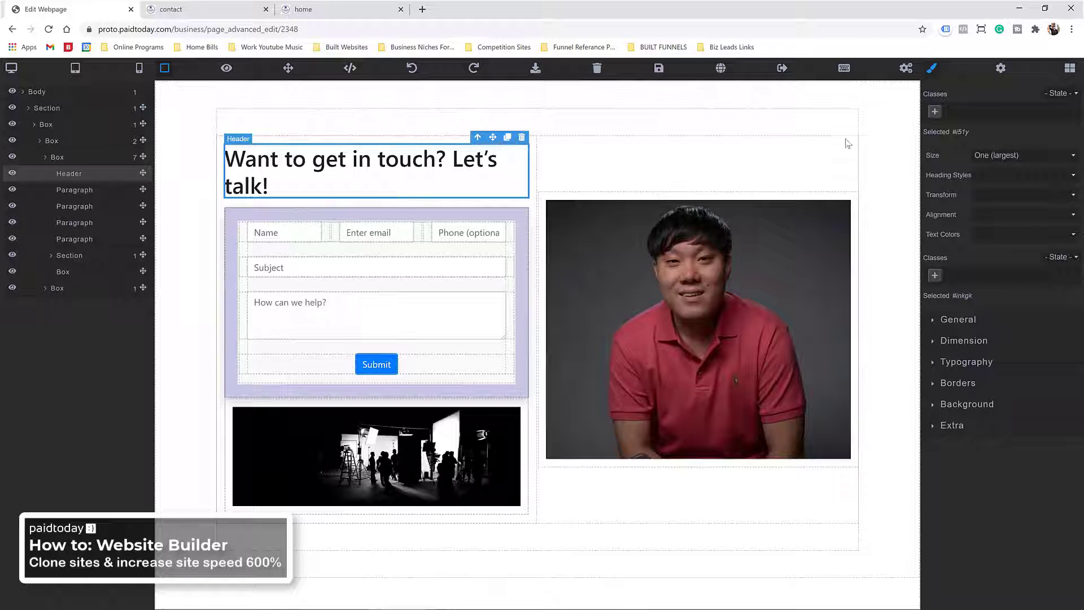
Step: Add a Typography Paragraph under the heading, paste the contact details as plain text, and save
click(1070, 75)
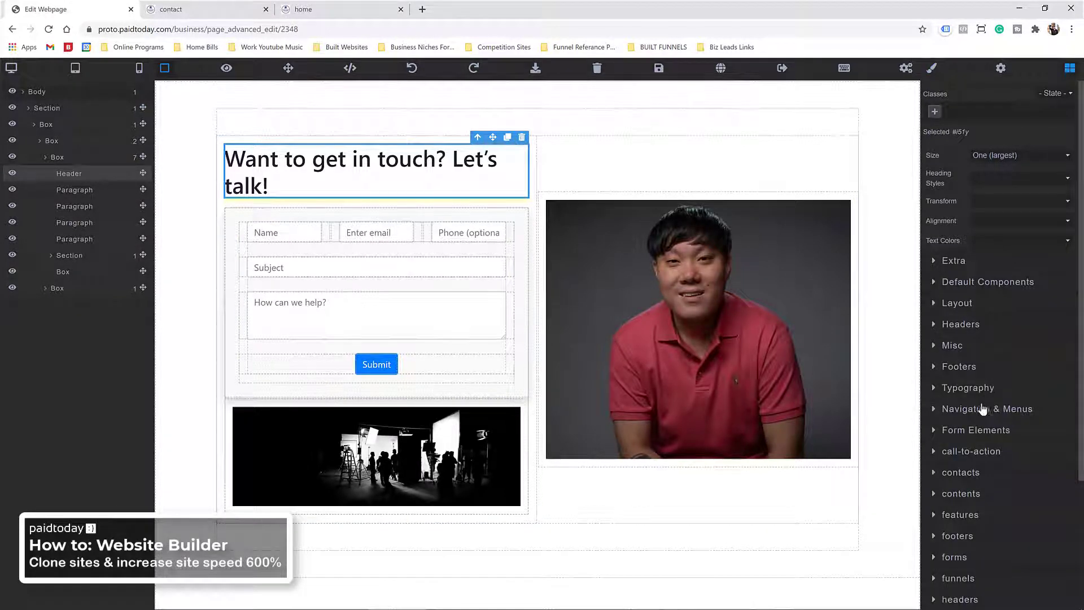
click(969, 389)
drag(1039, 496, 332, 199)
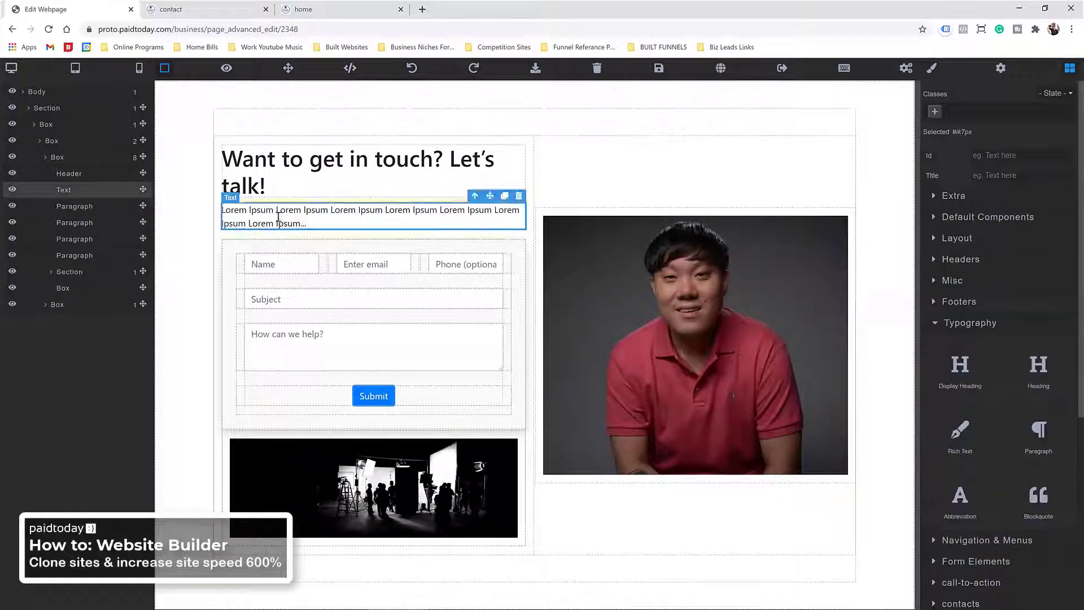
triple_click(278, 218)
right_click(278, 217)
click(312, 289)
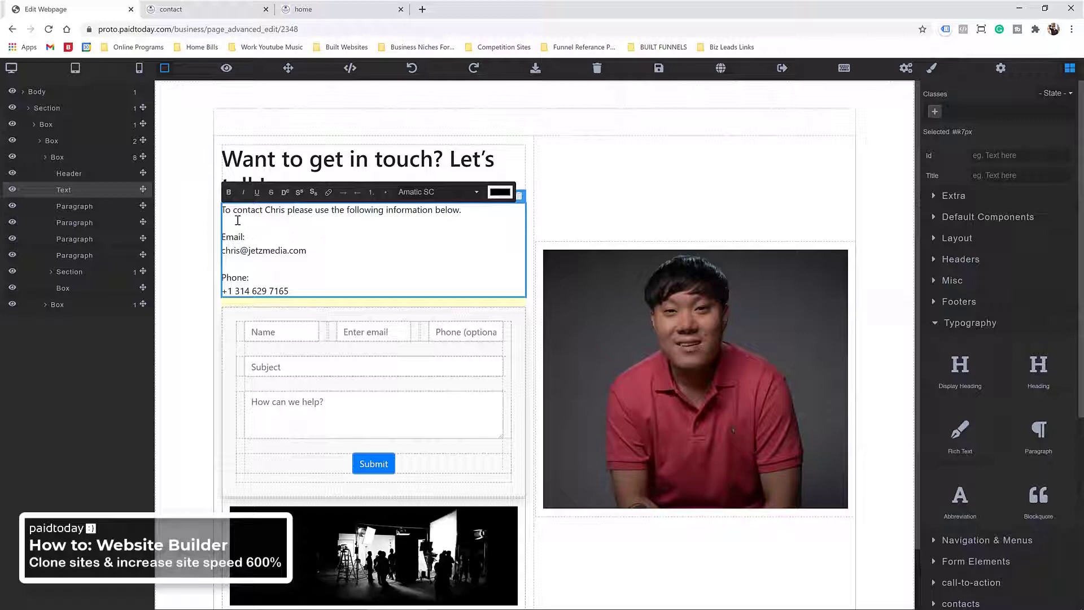
click(214, 264)
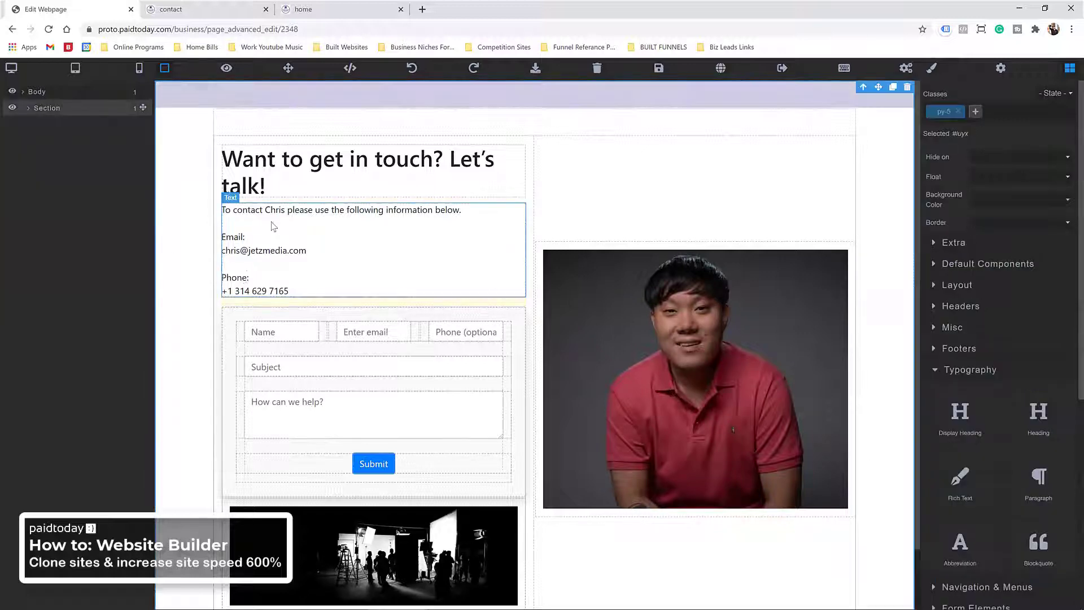
double_click(239, 264)
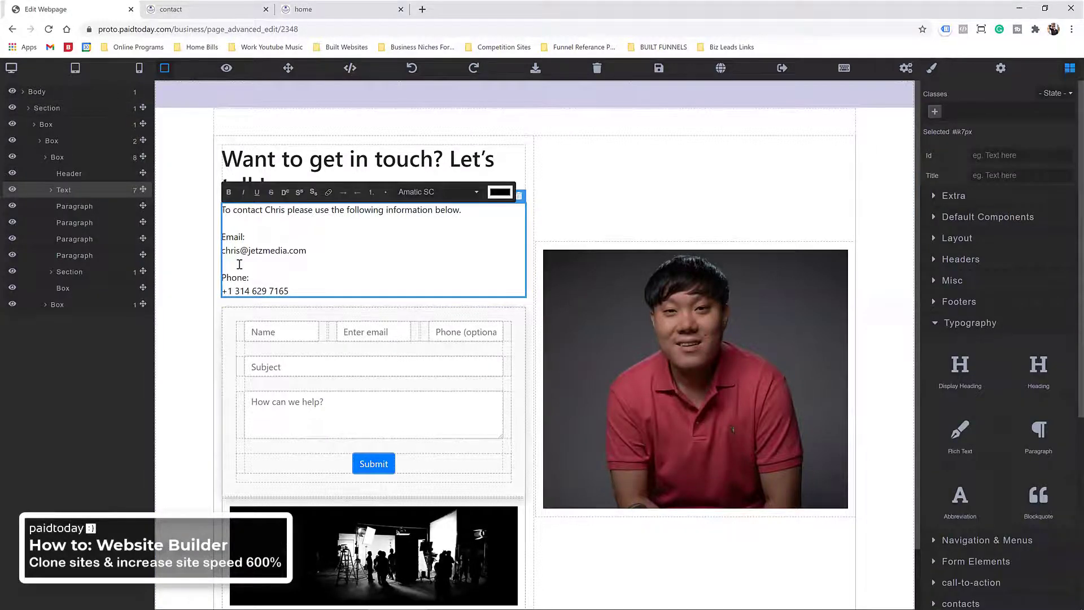
click(186, 215)
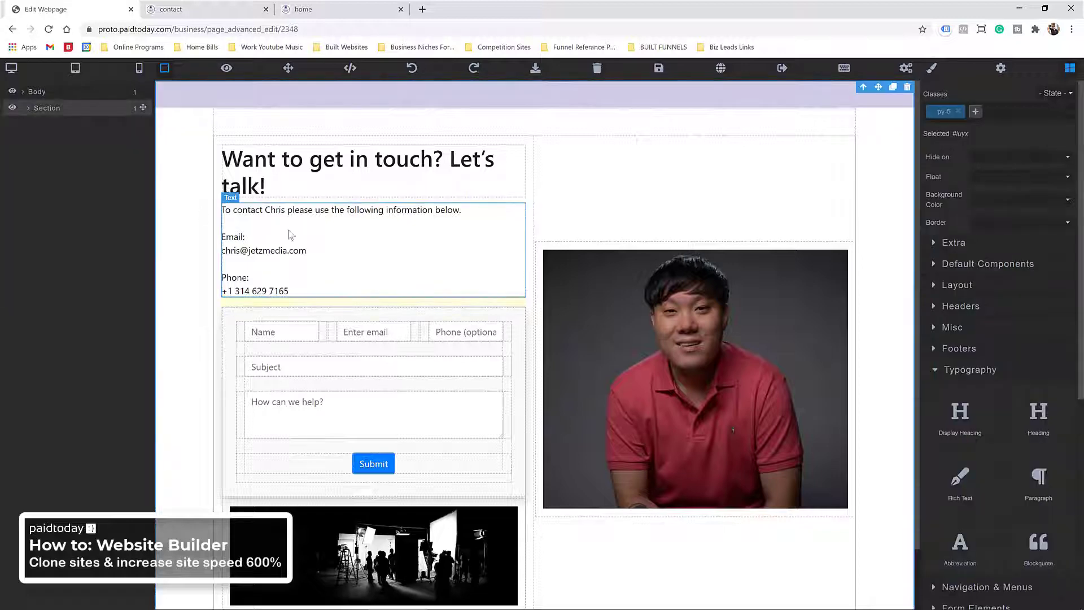
click(659, 68)
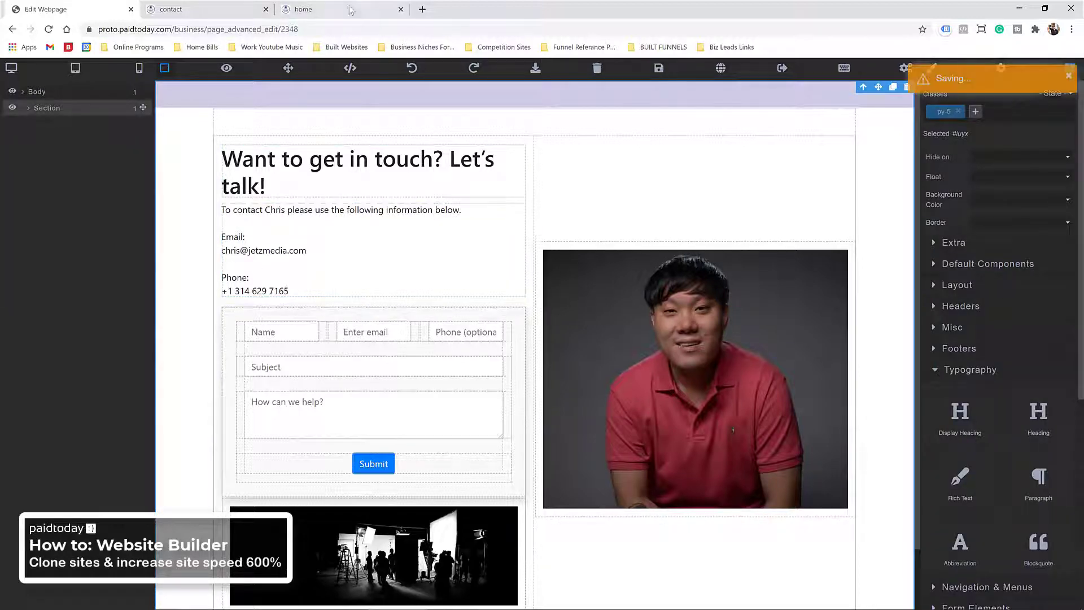
Step: Check the published contact page in its browser tab
click(195, 11)
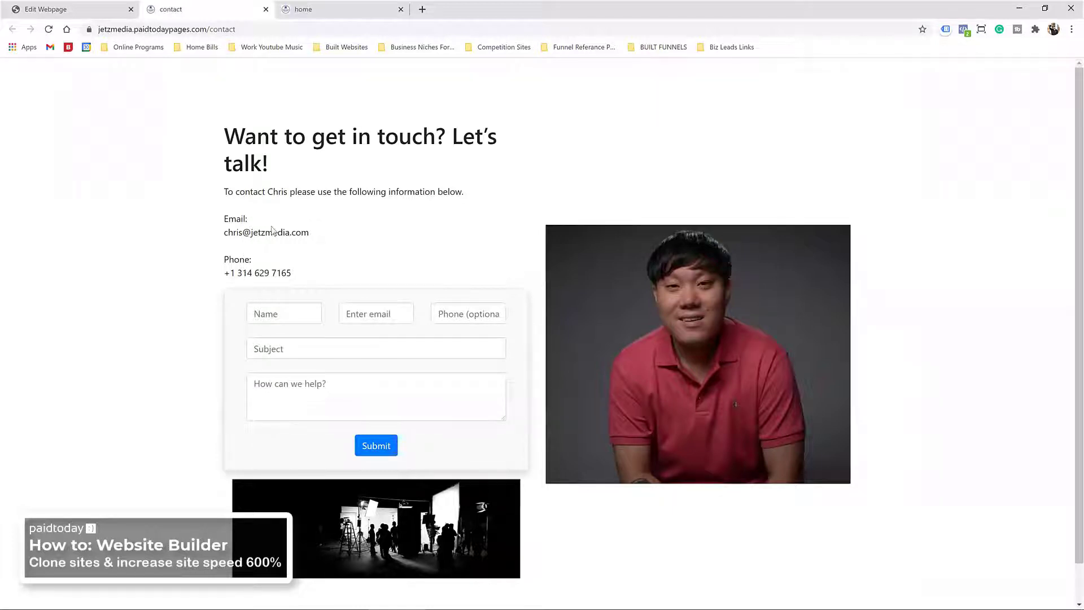
scroll(288, 305, down, 1)
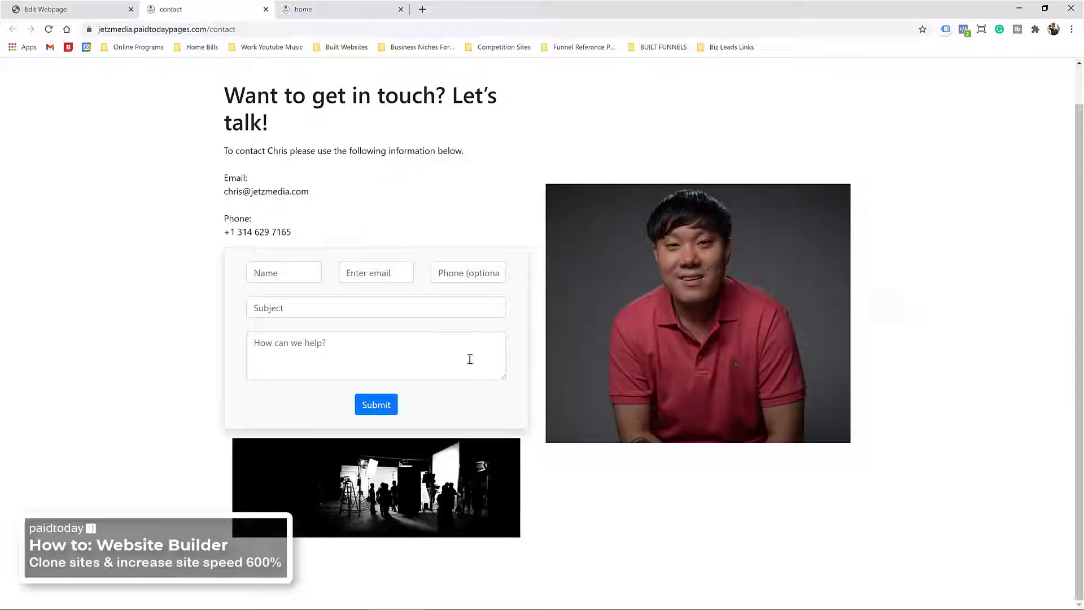
click(48, 9)
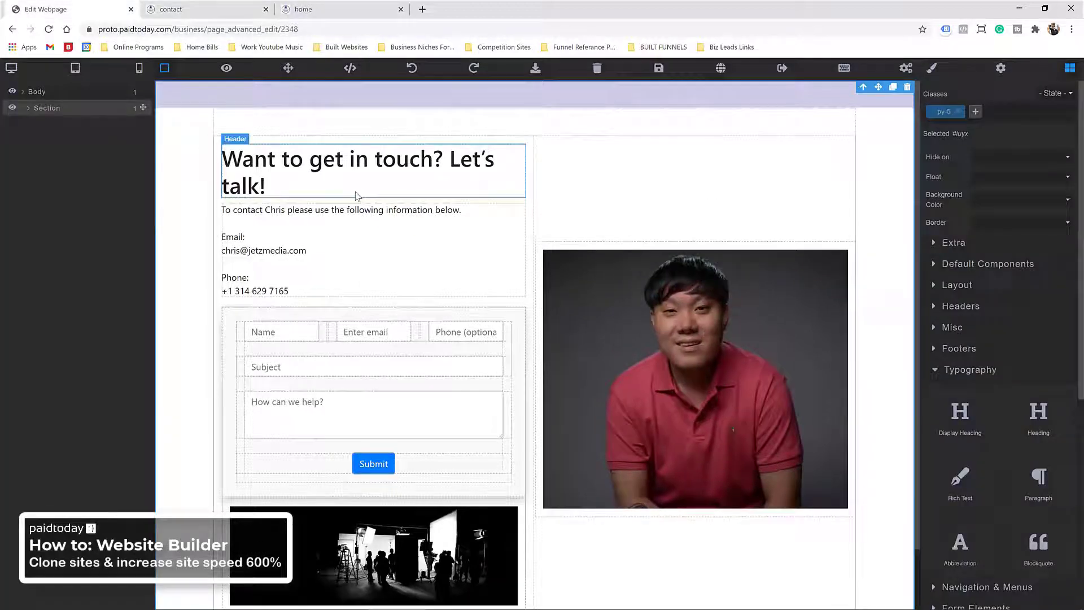
Step: Delete the contact-details text block, save, and leave the editor for page settings
click(261, 227)
click(518, 199)
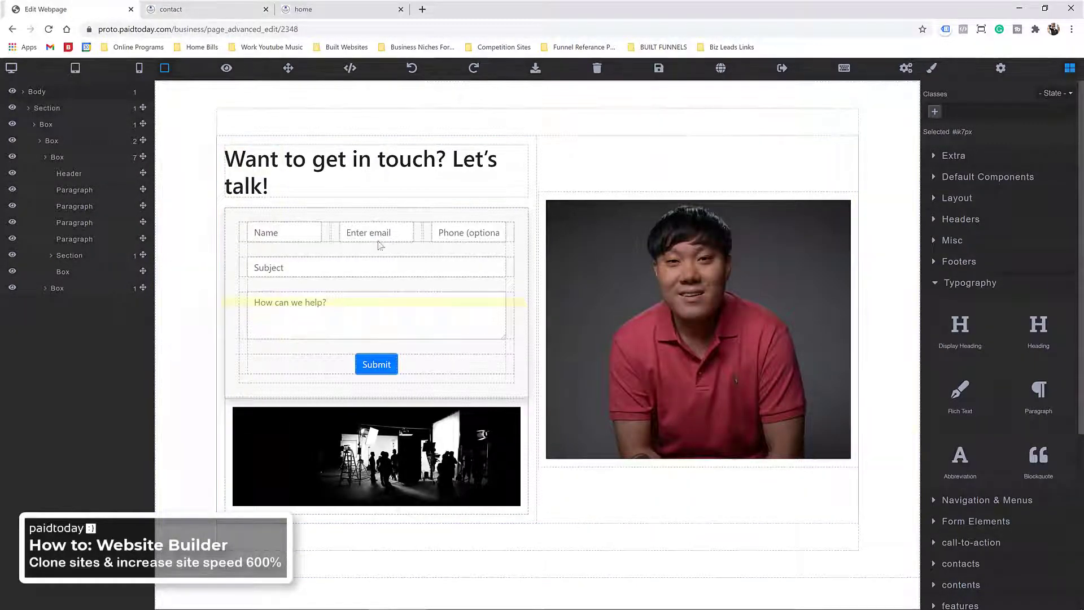
click(660, 69)
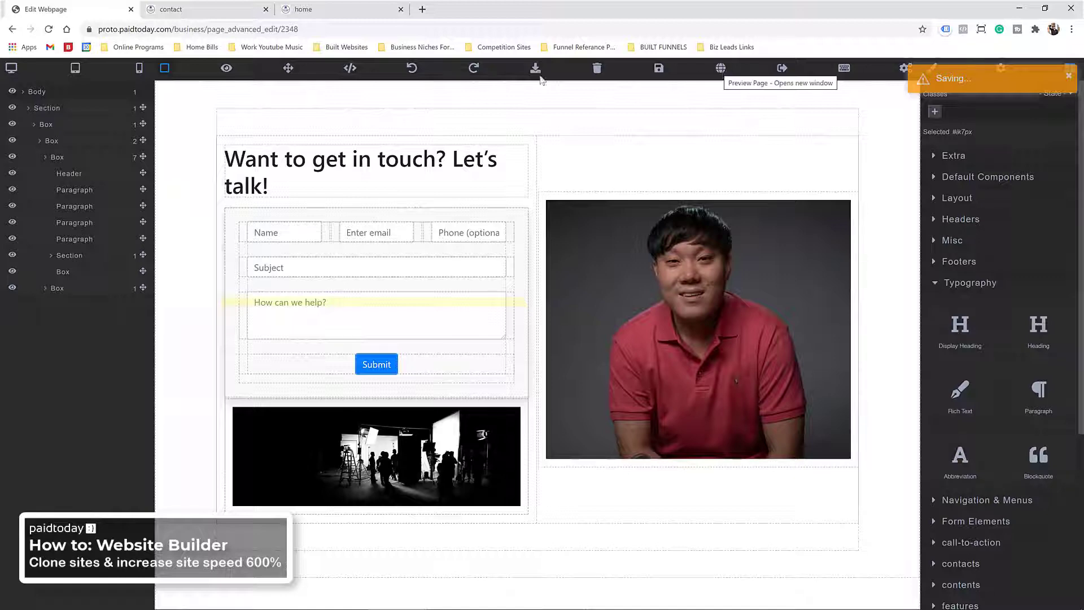
click(12, 29)
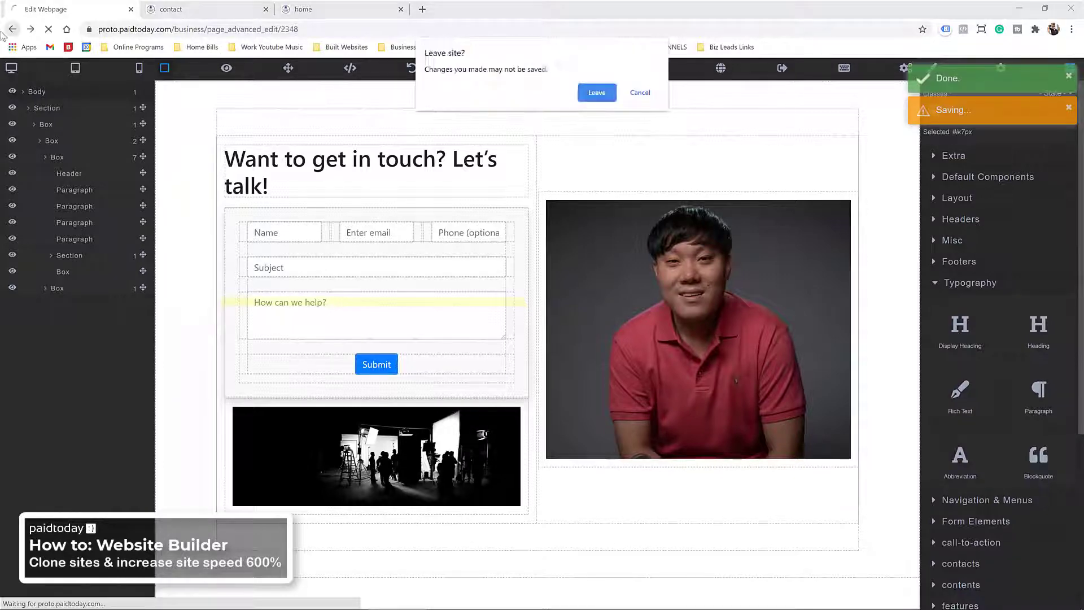
click(598, 92)
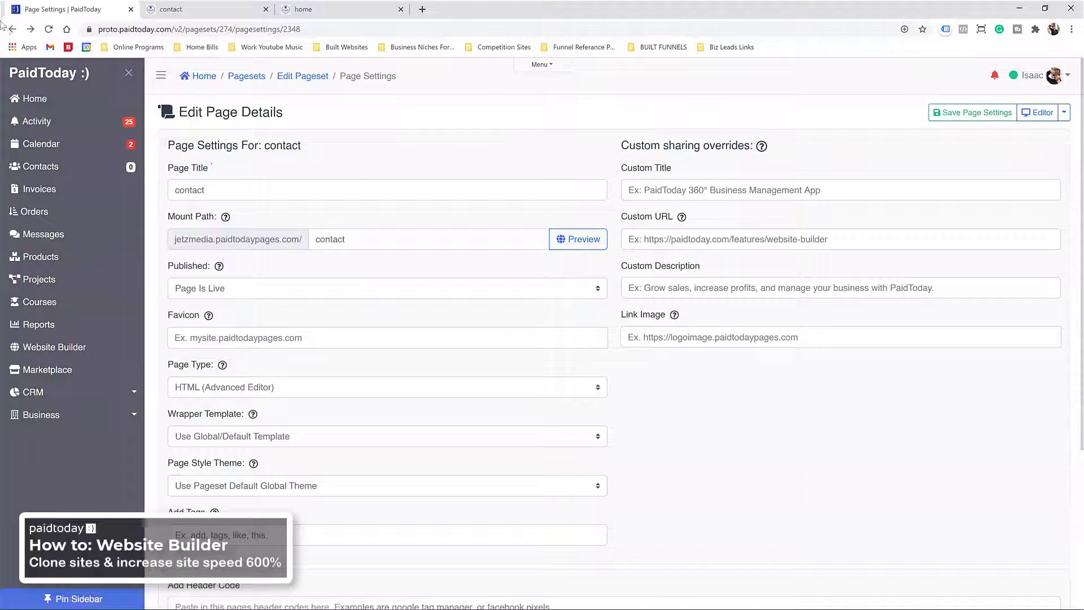
Step: Set the contact page's Wrapper Template to navbar and save the page settings
scroll(448, 285, down, 4)
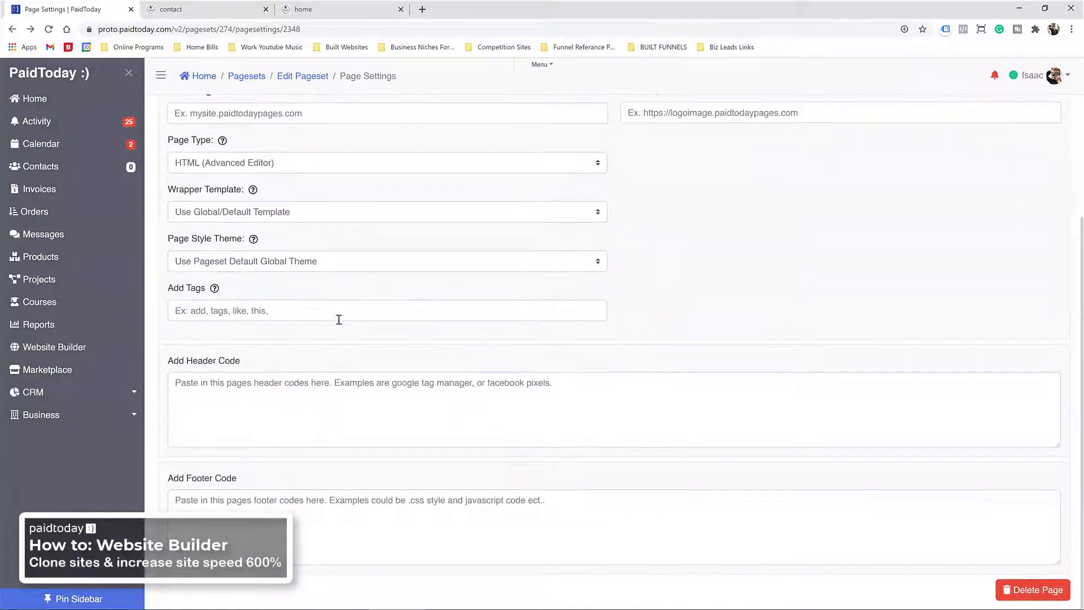
scroll(339, 317, up, 3)
click(219, 400)
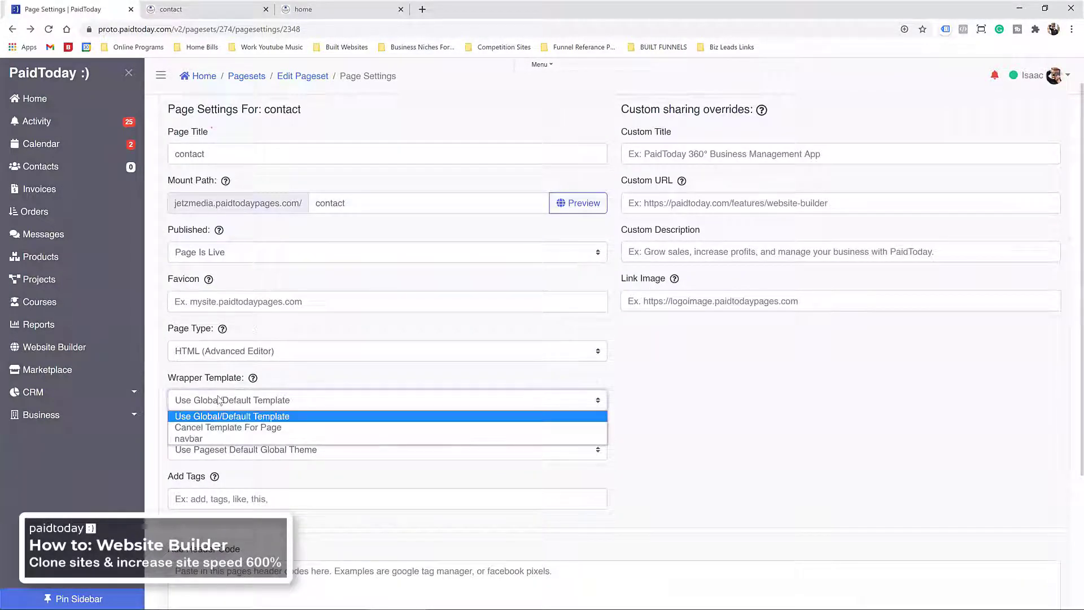
click(201, 439)
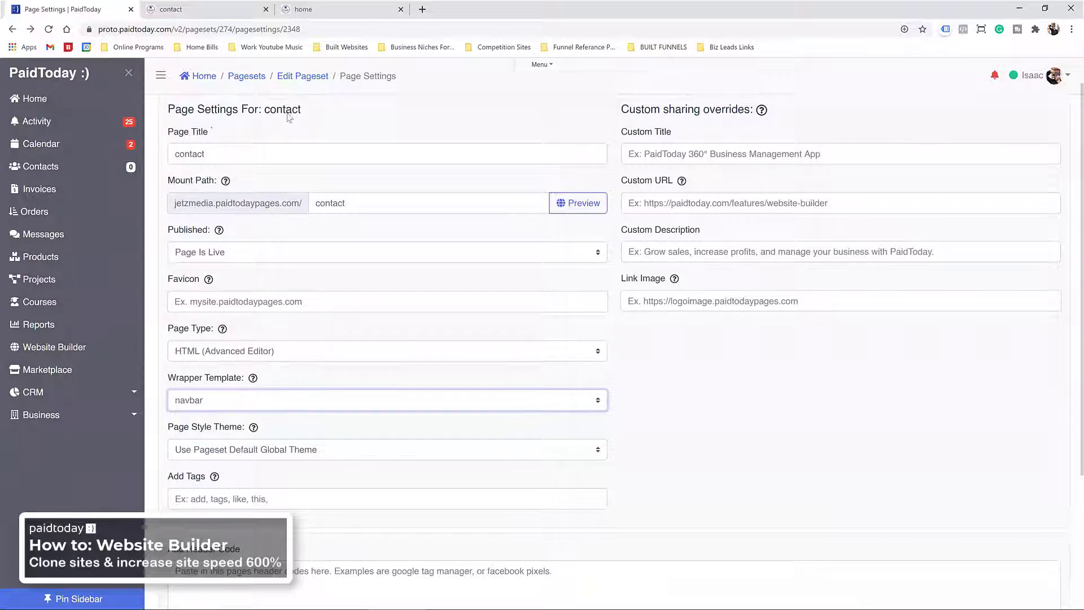
scroll(898, 226, up, 1)
click(972, 112)
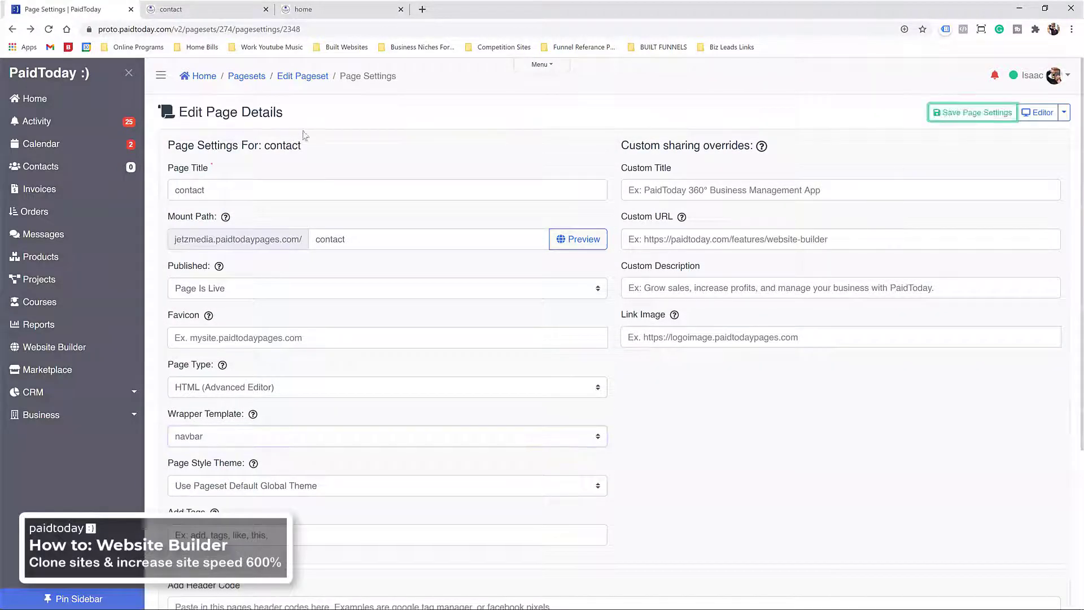
click(305, 79)
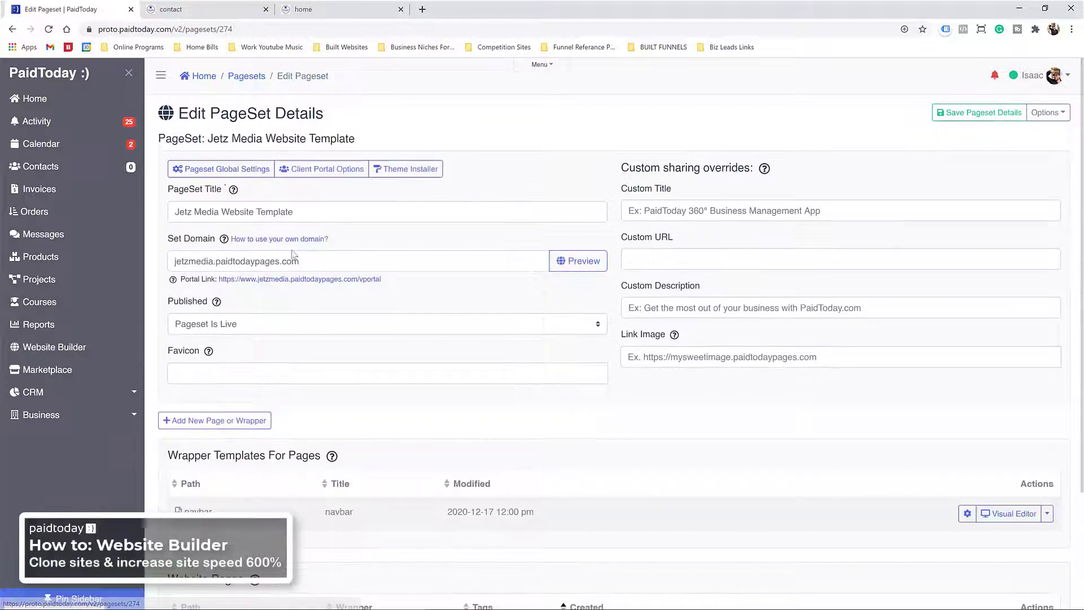
Step: Review the pageset's global wrapper template options and cancel without changes
scroll(312, 406, down, 3)
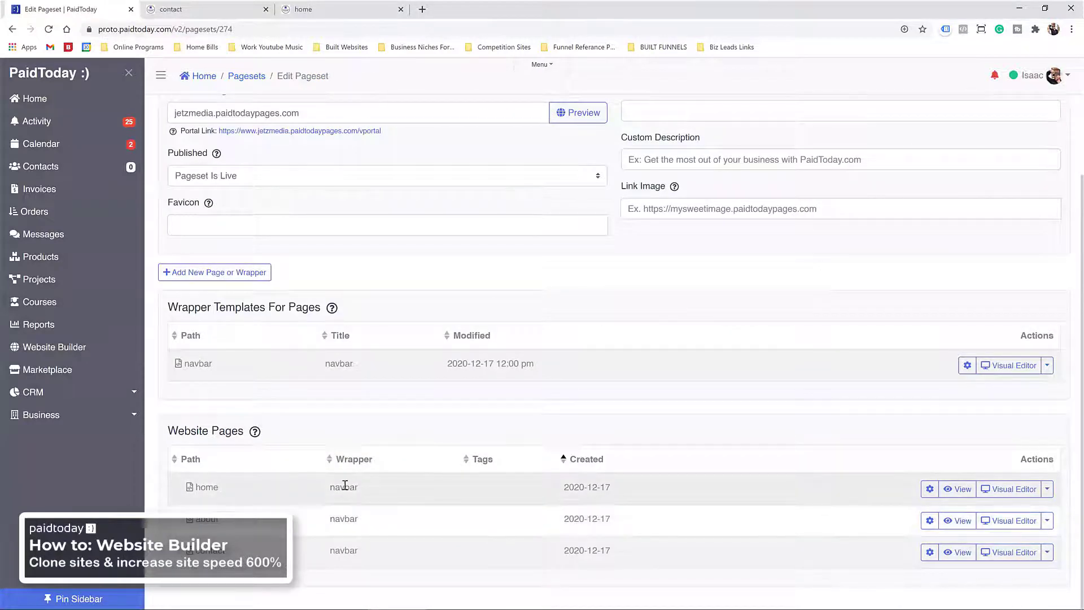
scroll(340, 367, up, 2)
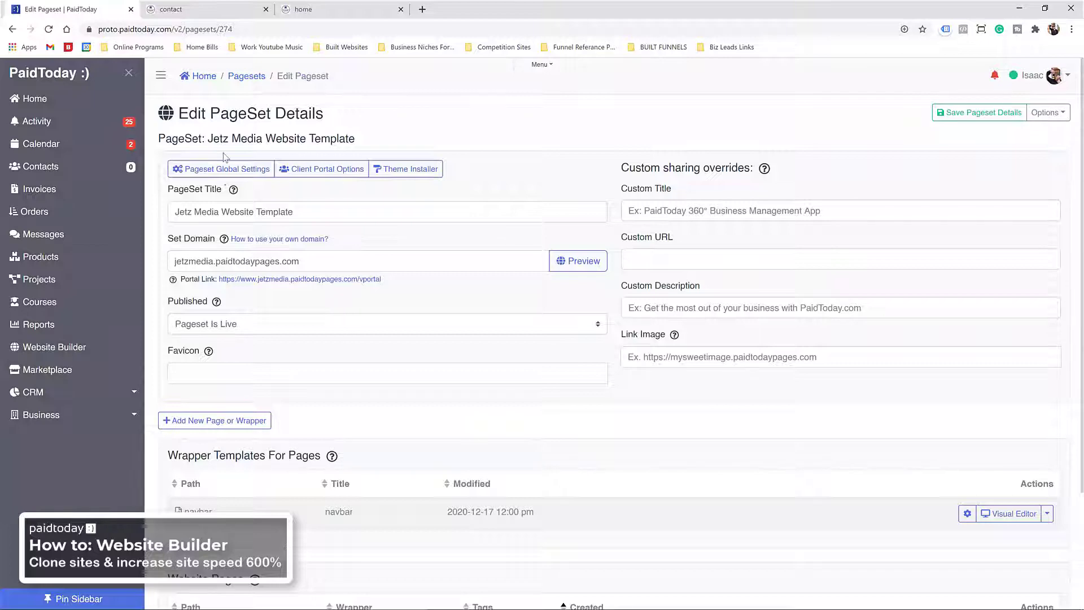
click(229, 169)
click(298, 244)
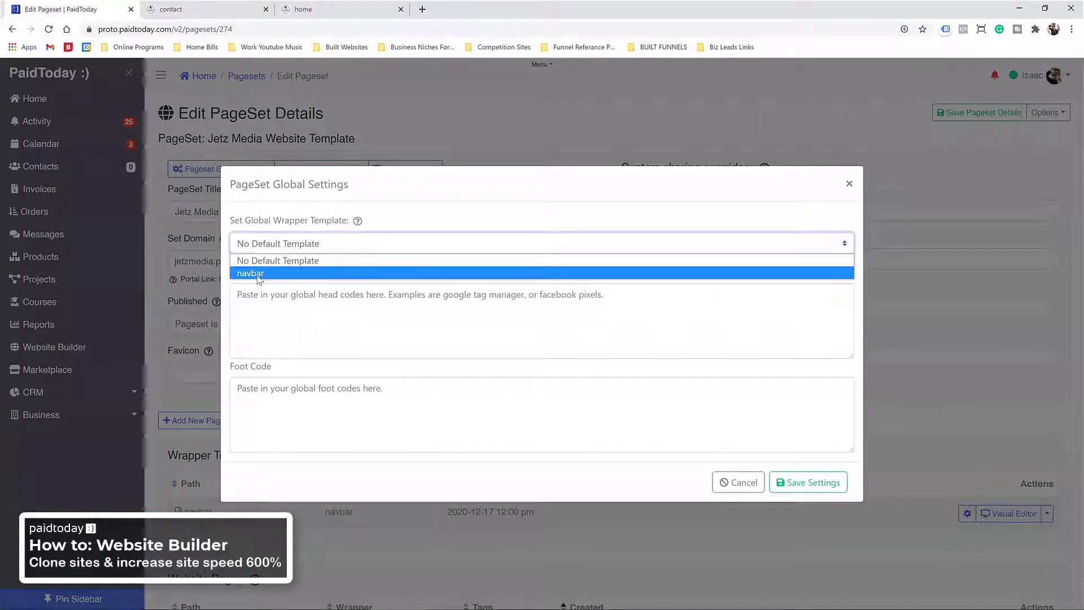
click(278, 244)
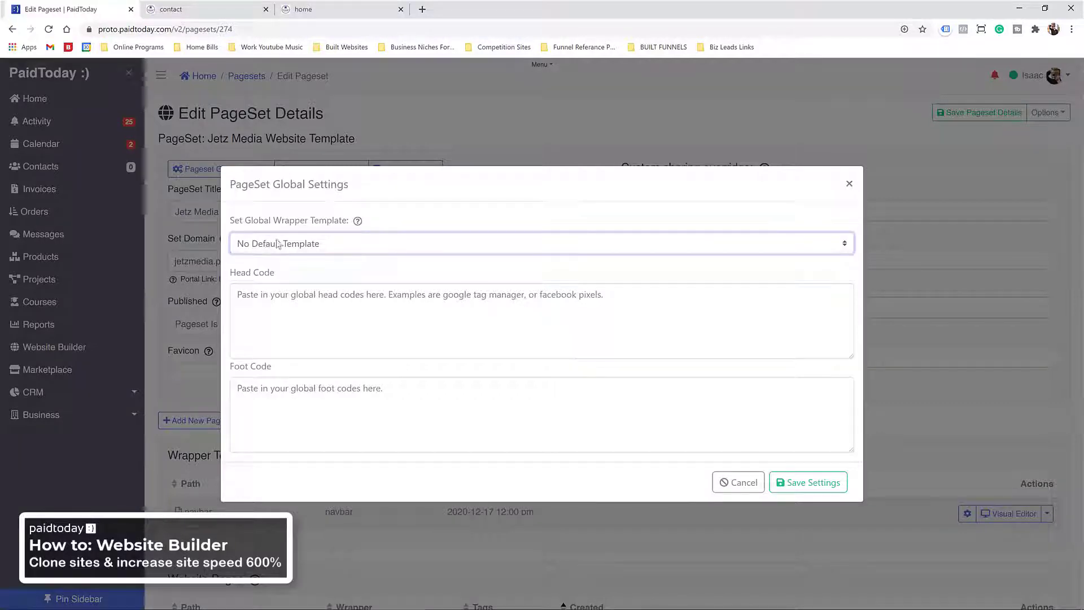
click(734, 482)
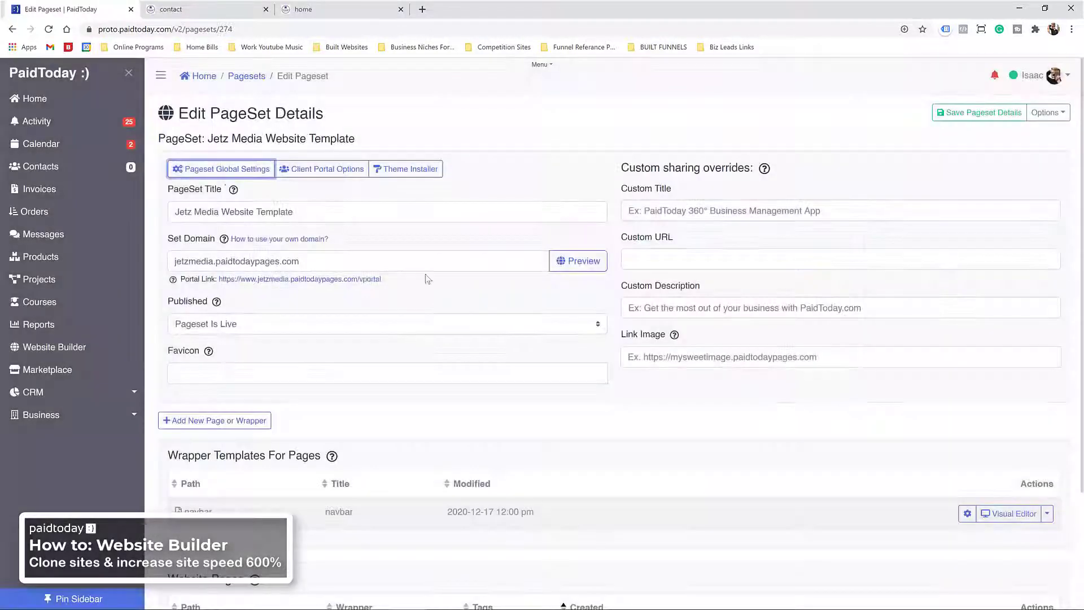
Step: Save the Jetz Media pageset details and open the Portal Link in a new tab
scroll(244, 302, down, 3)
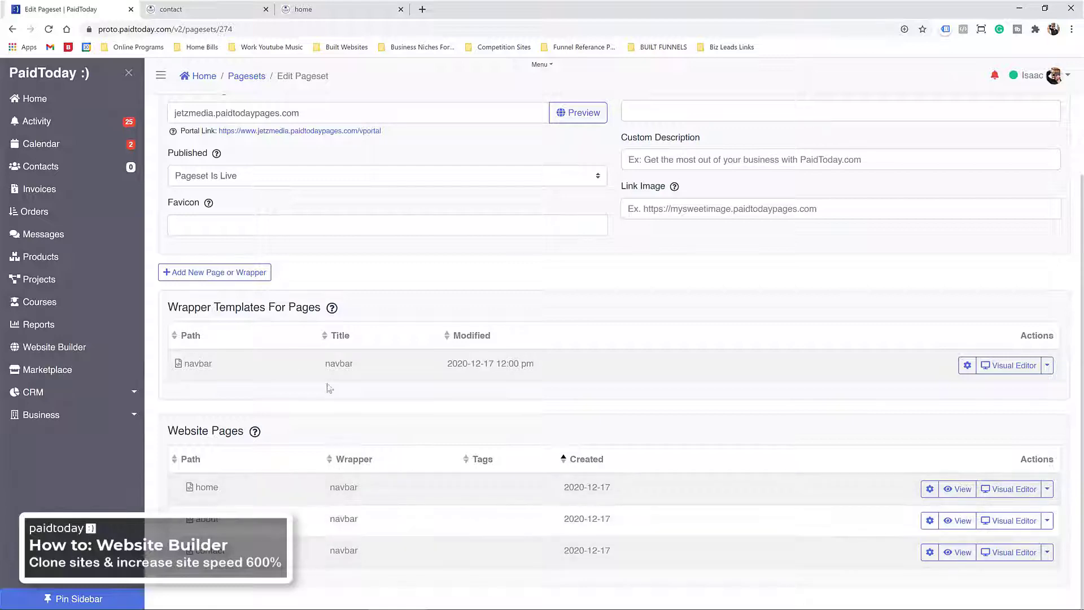
scroll(246, 197, up, 3)
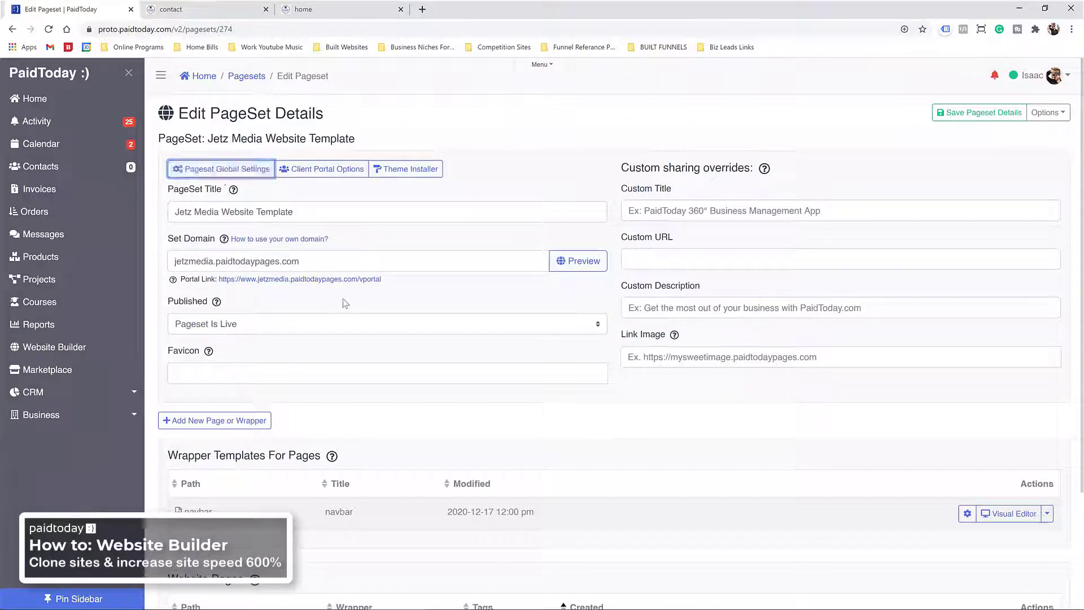
scroll(350, 304, down, 3)
scroll(656, 291, up, 3)
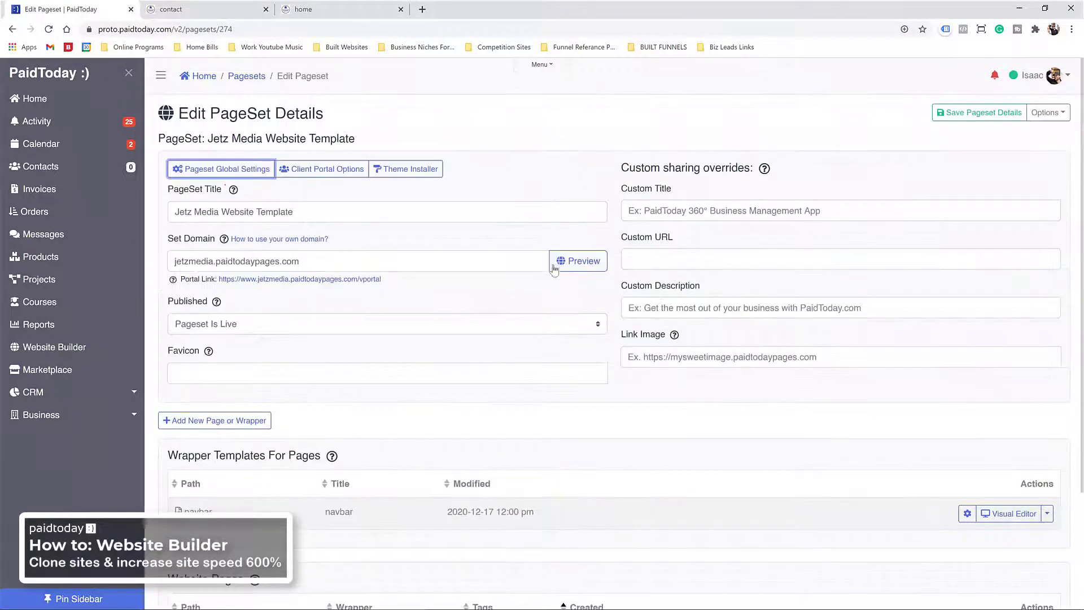
click(953, 115)
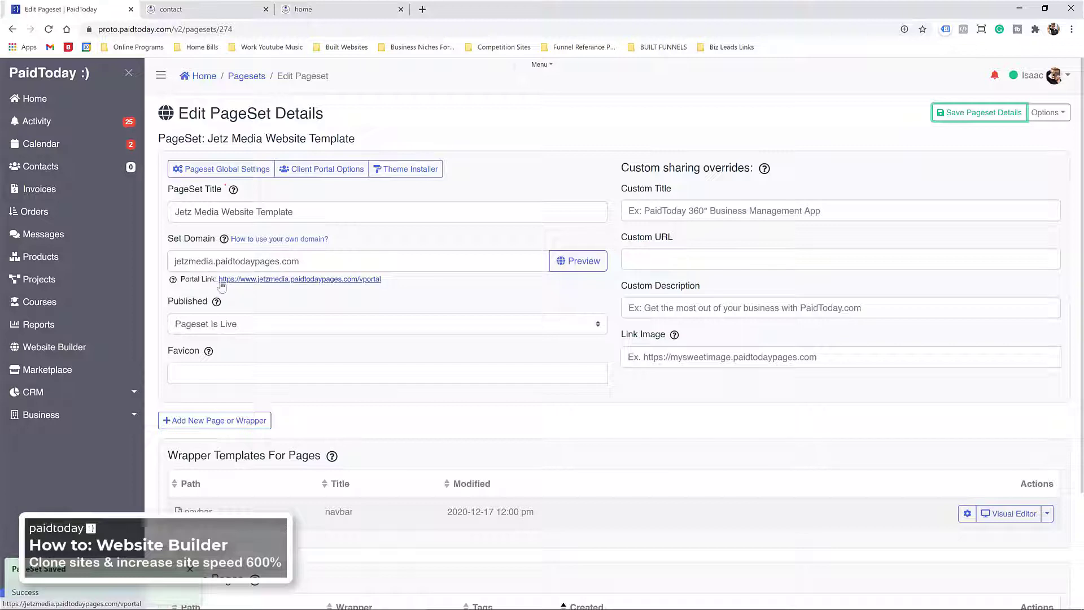
drag(402, 280, 219, 279)
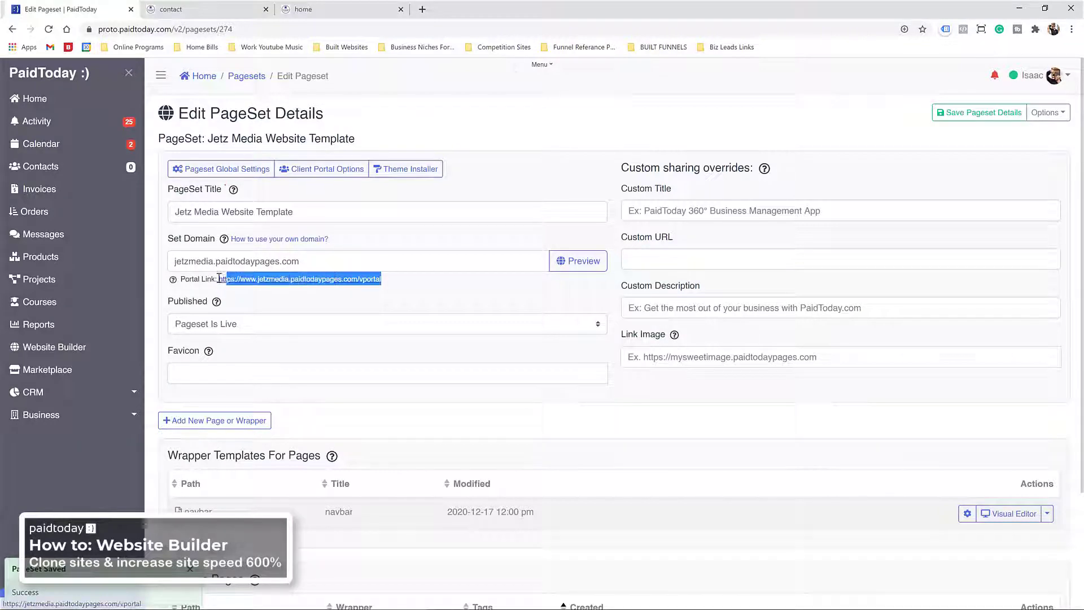
middle_click(256, 279)
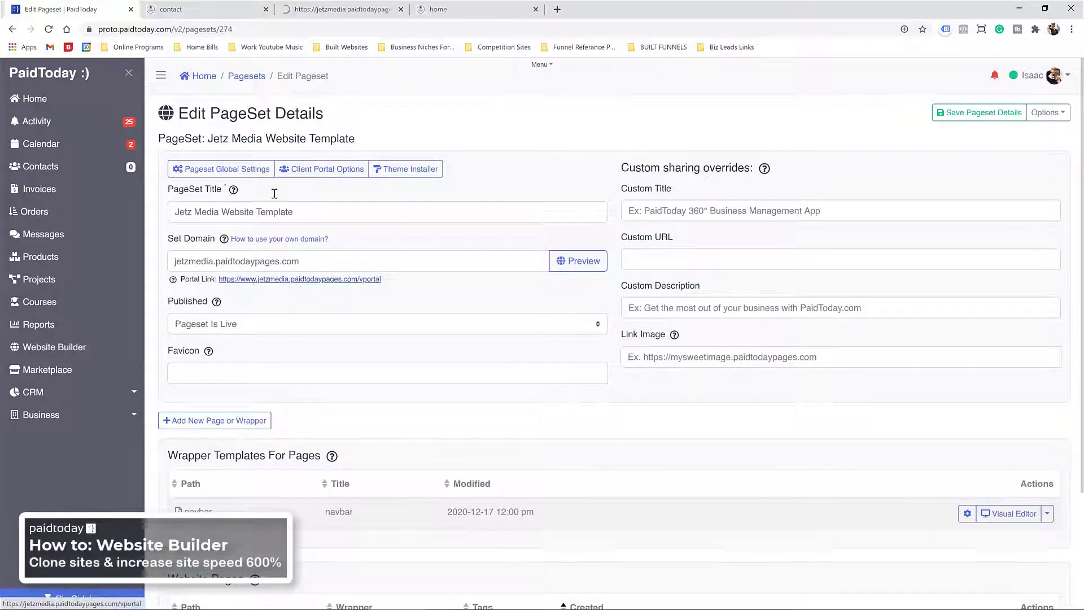
Step: Look over the client portal sign-in page
click(333, 9)
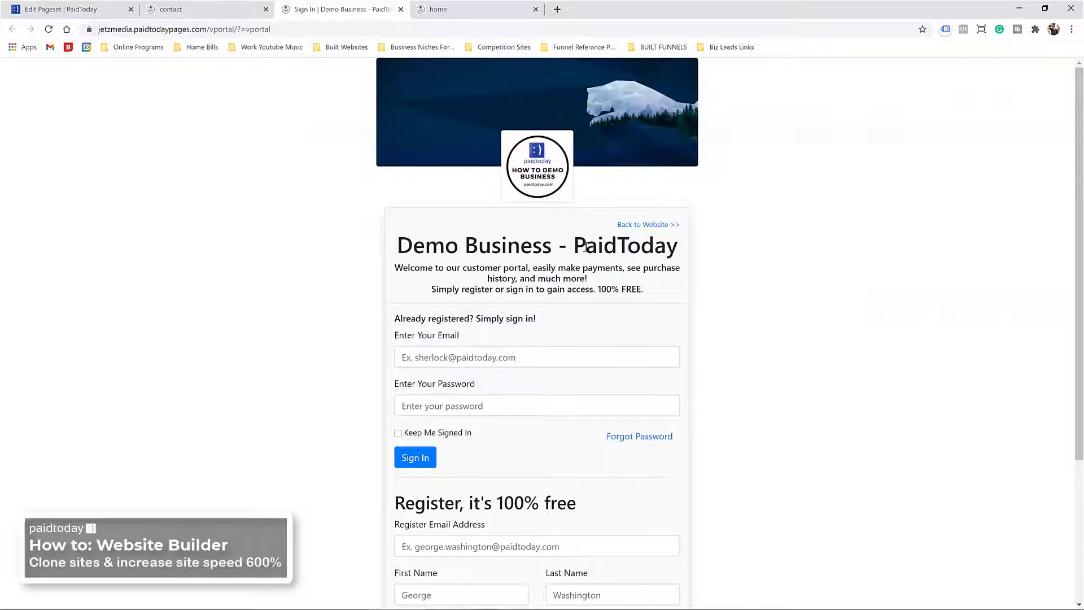
scroll(502, 288, down, 3)
scroll(516, 283, up, 3)
Step: Reload the live contact page, test its Contact and Booking navbar links, then return to PaidToday
click(214, 9)
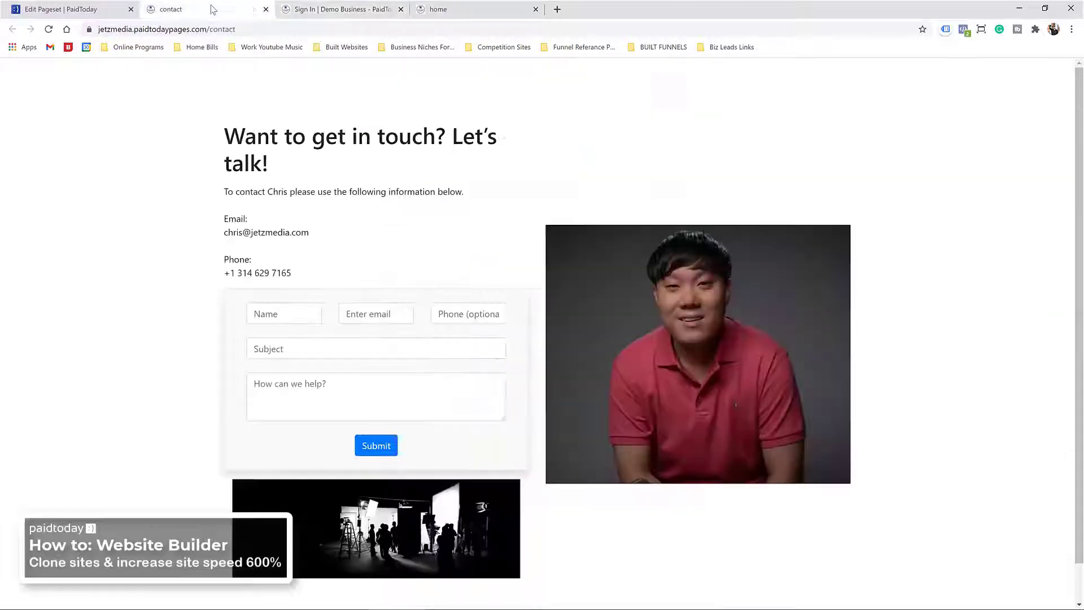
scroll(312, 210, down, 1)
scroll(312, 211, up, 1)
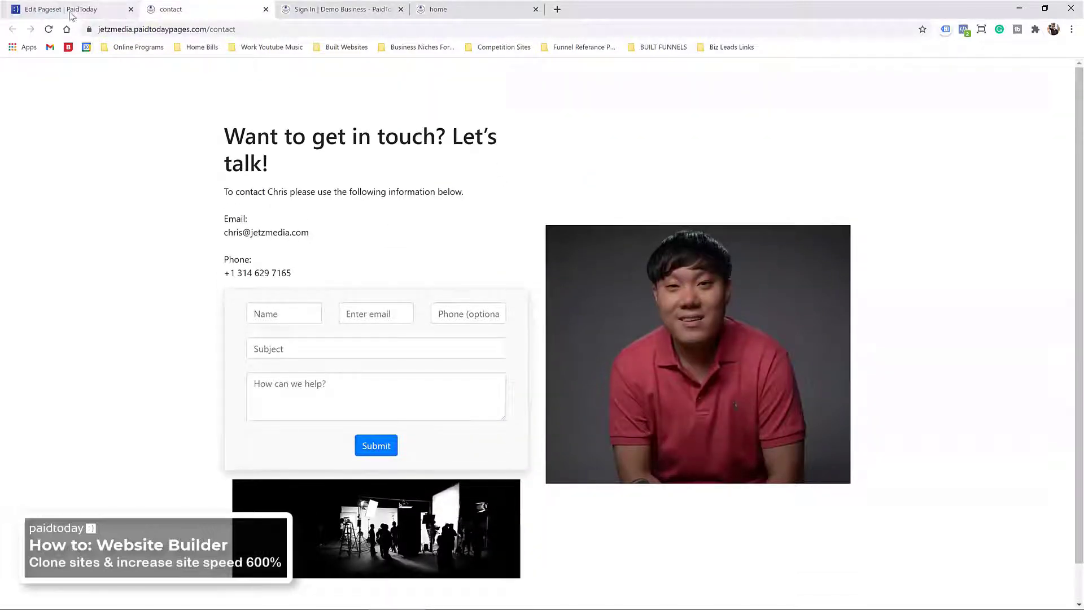
key(F5)
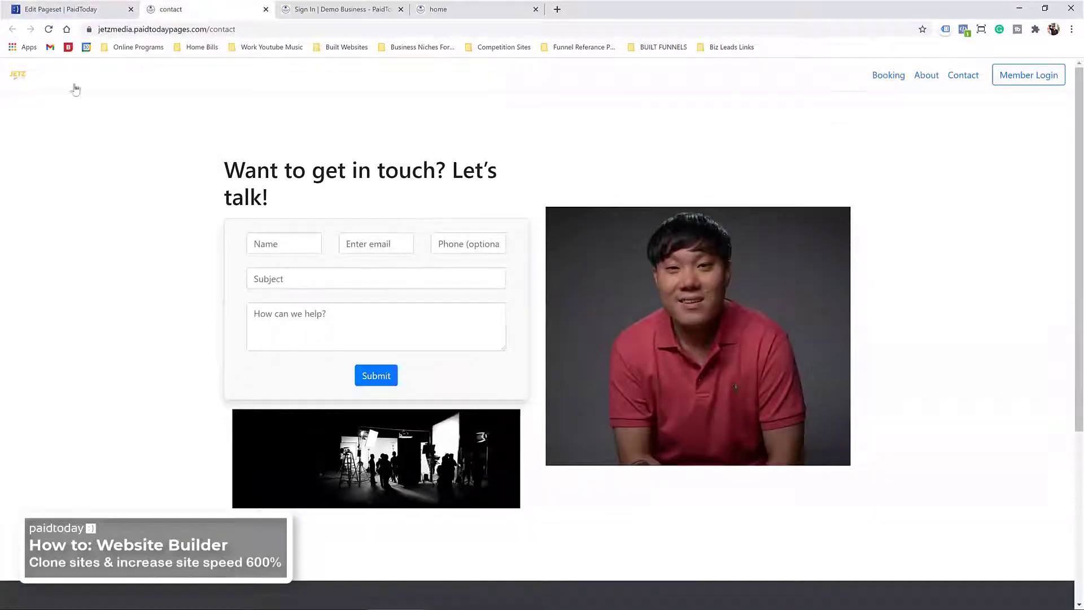
scroll(848, 101, down, 5)
scroll(714, 387, up, 5)
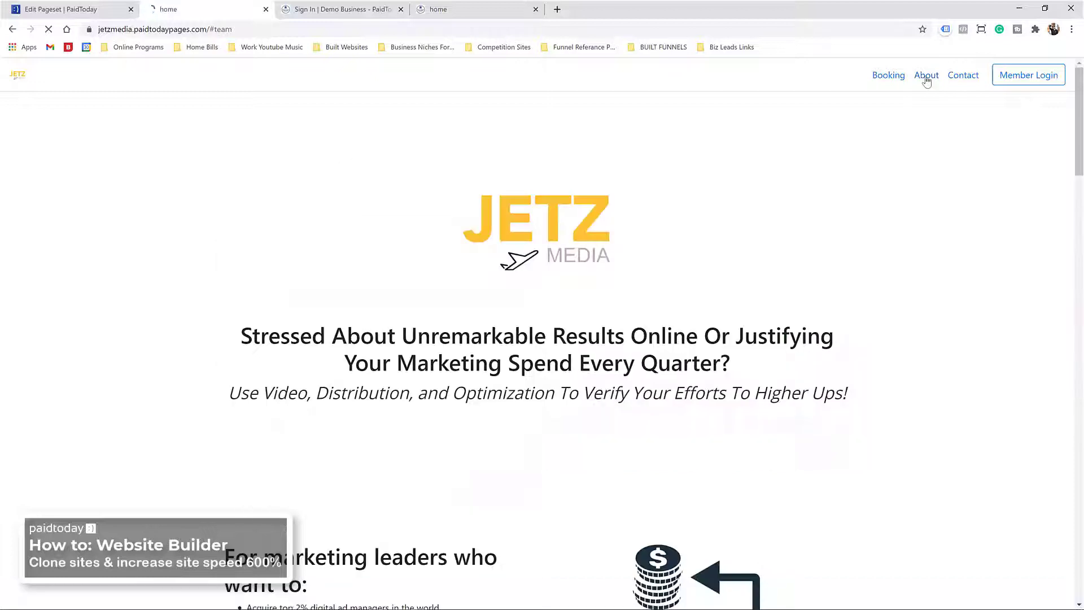
click(963, 76)
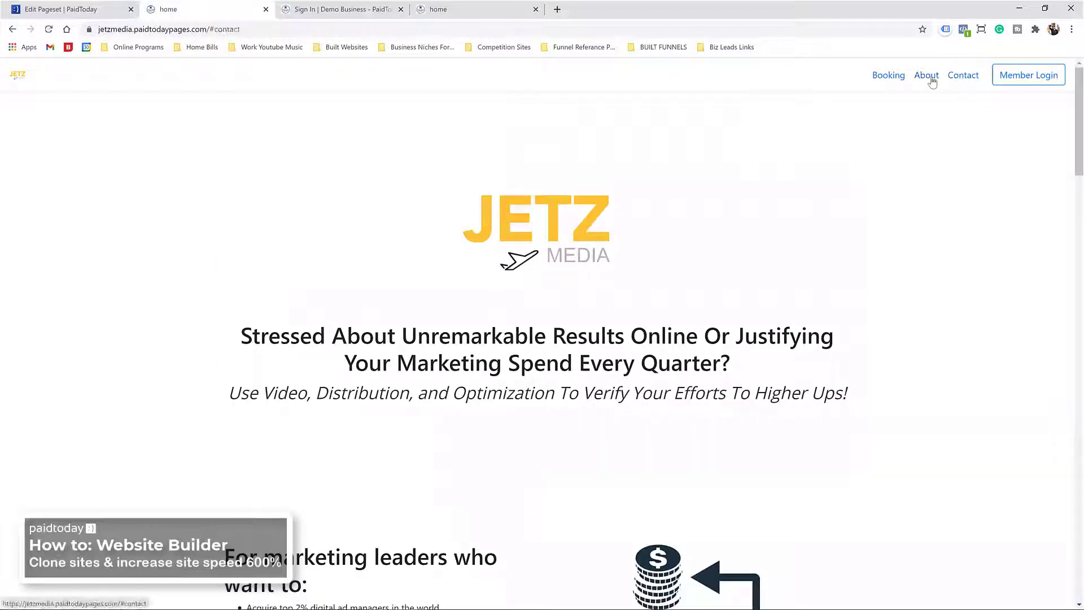
click(891, 79)
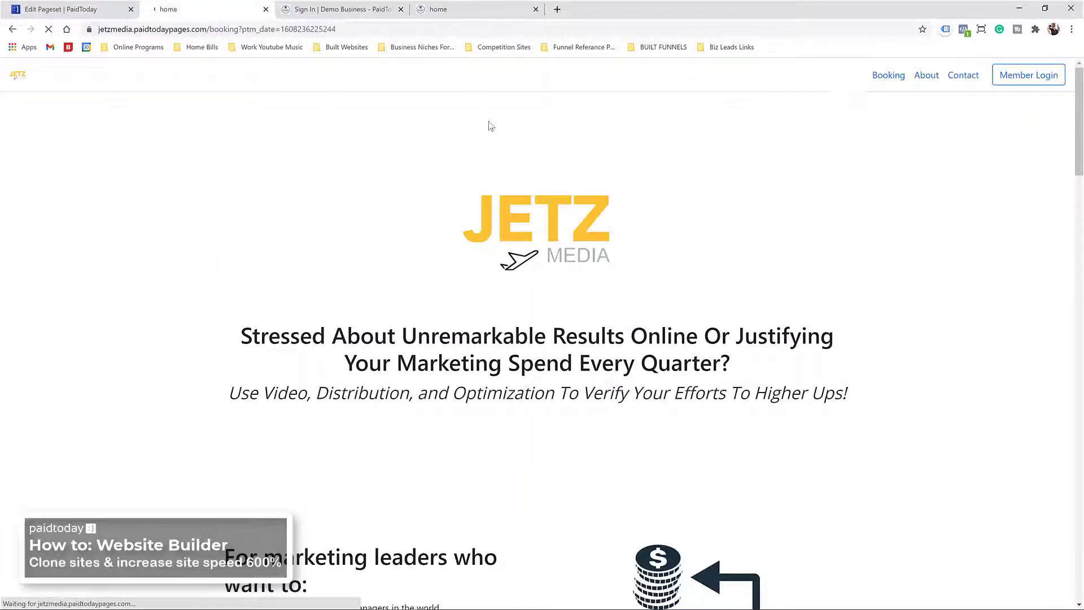
click(85, 9)
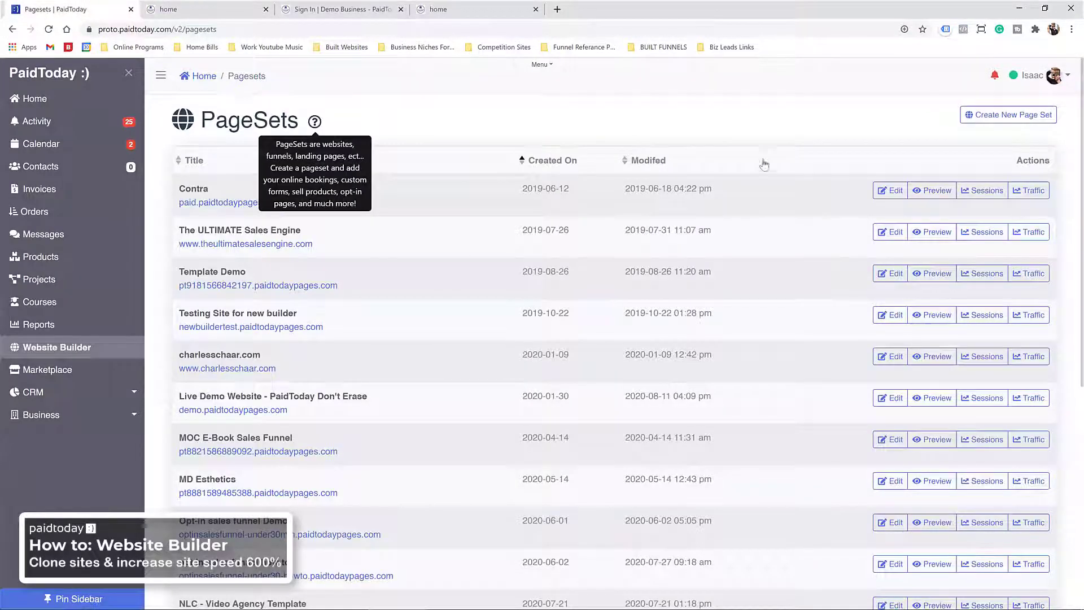
Step: Sort pagesets by Created On and open the Jetz Media Website Template's navbar wrapper in the Visual Editor
click(552, 160)
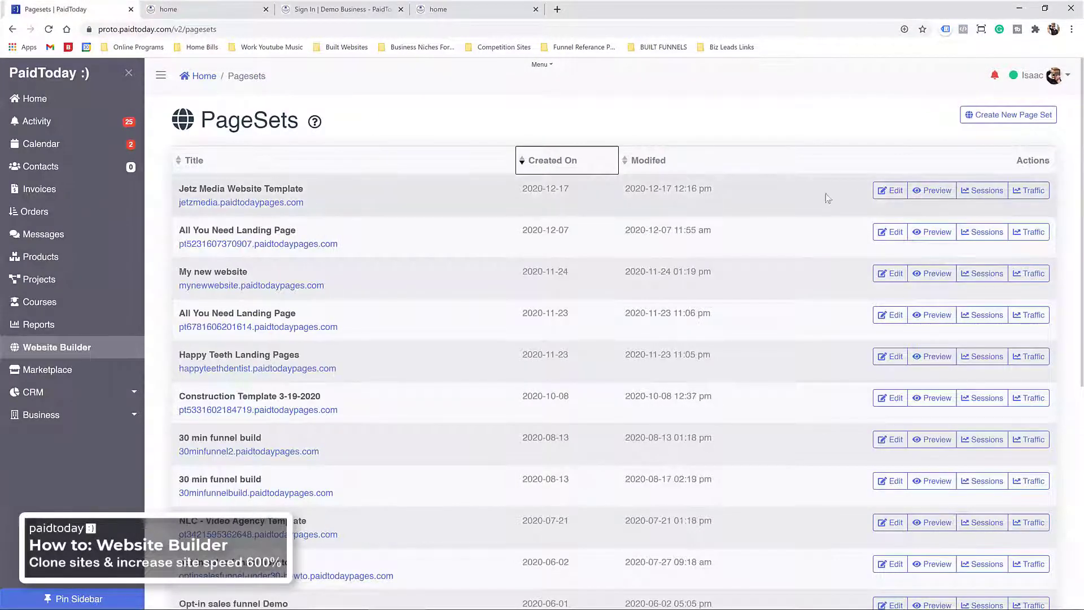
click(891, 190)
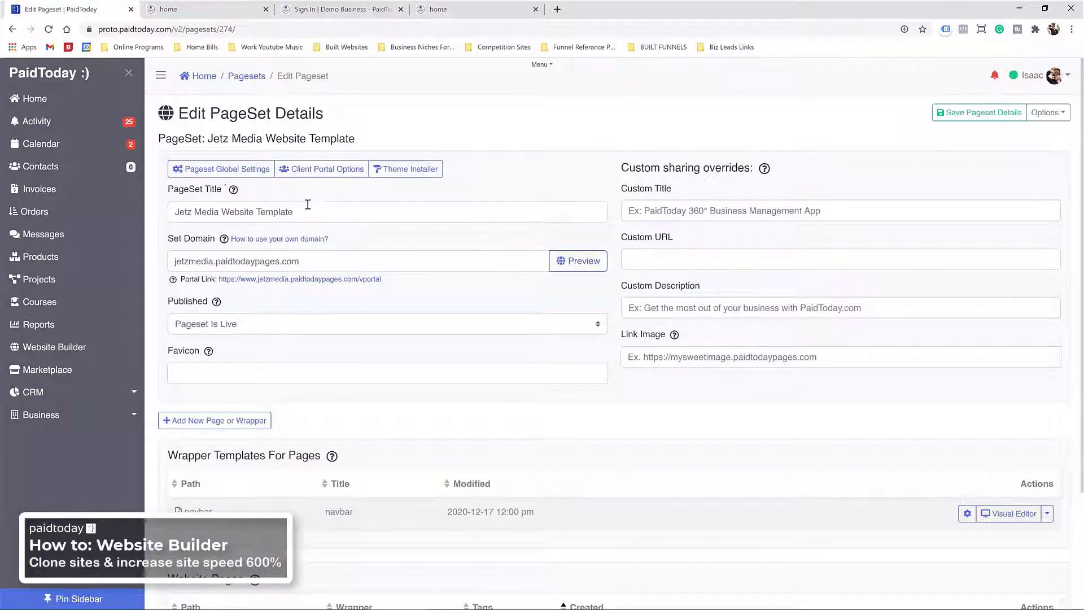
scroll(324, 288, down, 3)
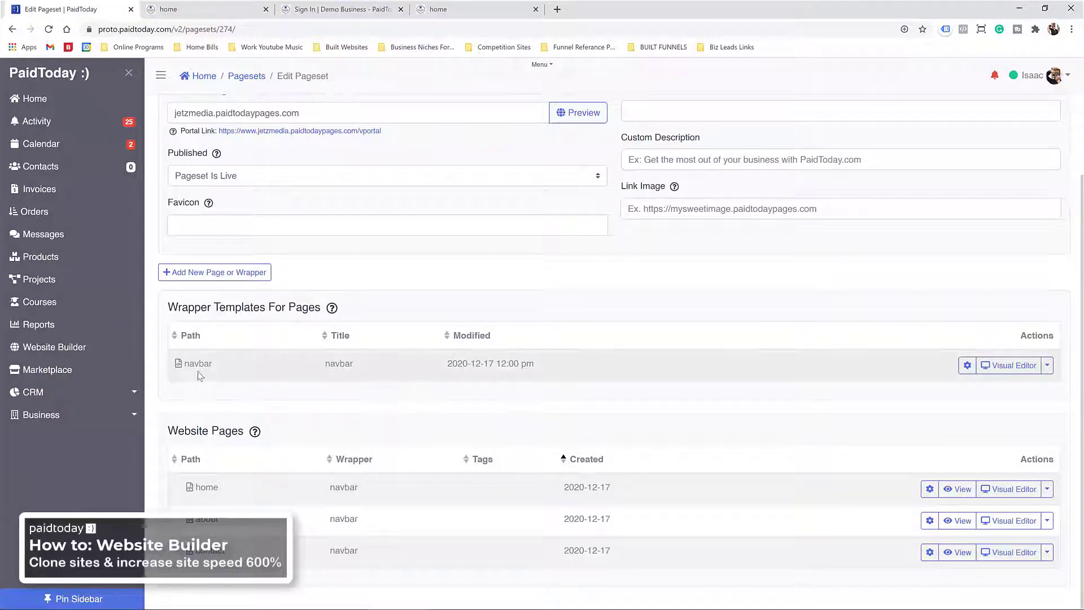
click(1028, 369)
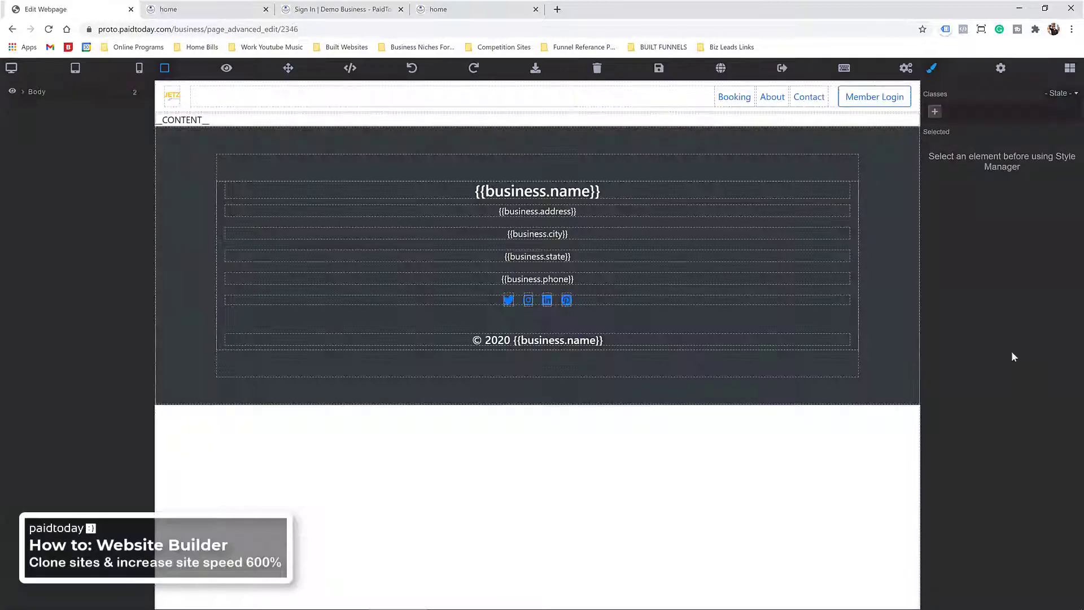
Step: Point the navbar's About link to /about and Contact link to /contact, then save
click(734, 101)
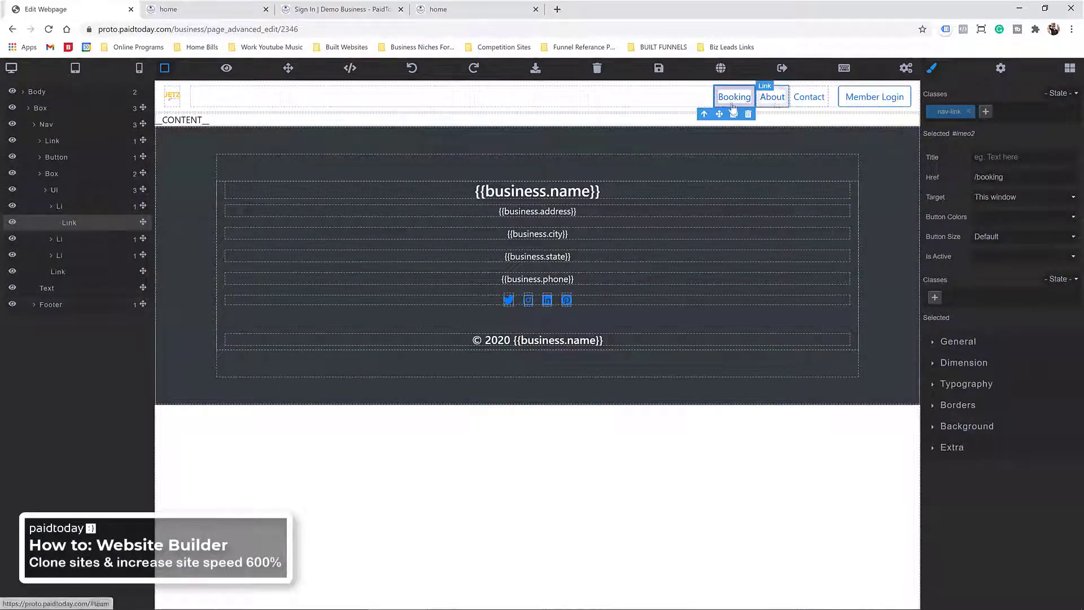
click(773, 98)
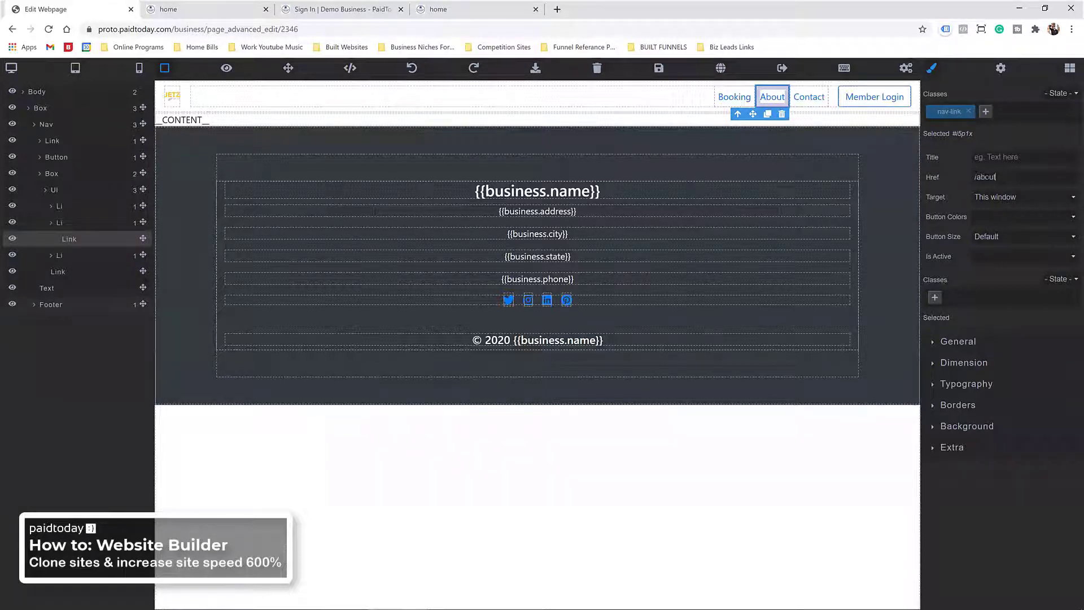
click(802, 101)
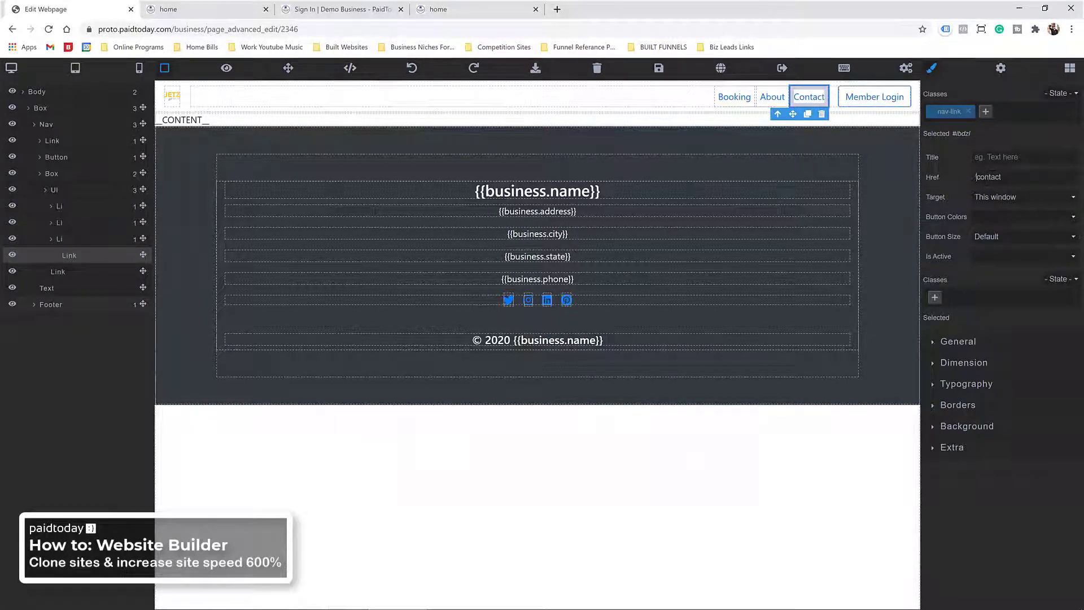
text(/)
click(659, 71)
Step: On the live Jetz Media site, confirm About and Contact open their pages, then return home via the logo
click(226, 12)
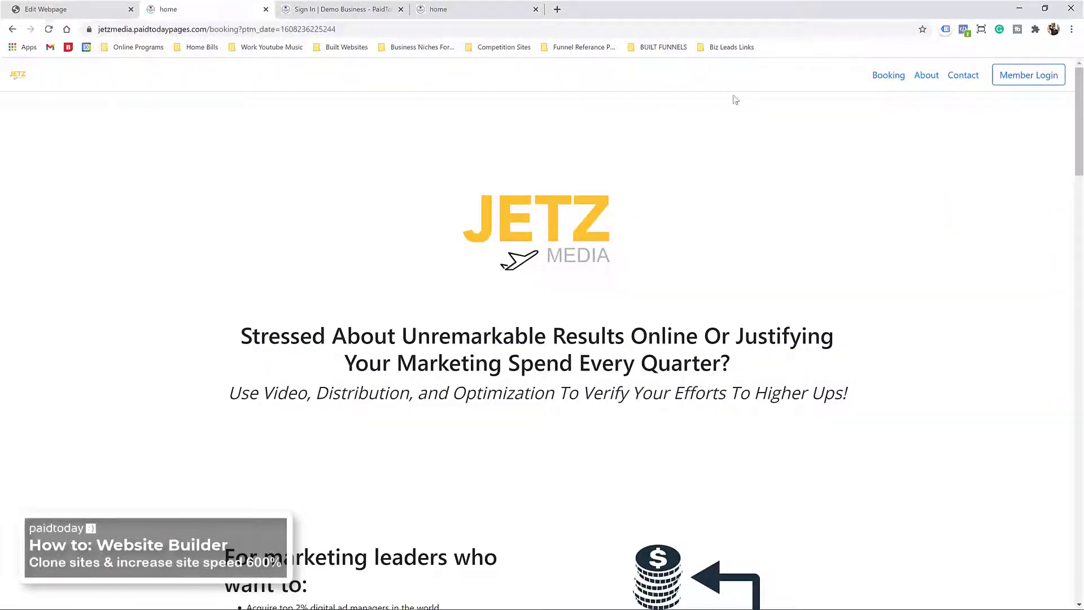
click(929, 77)
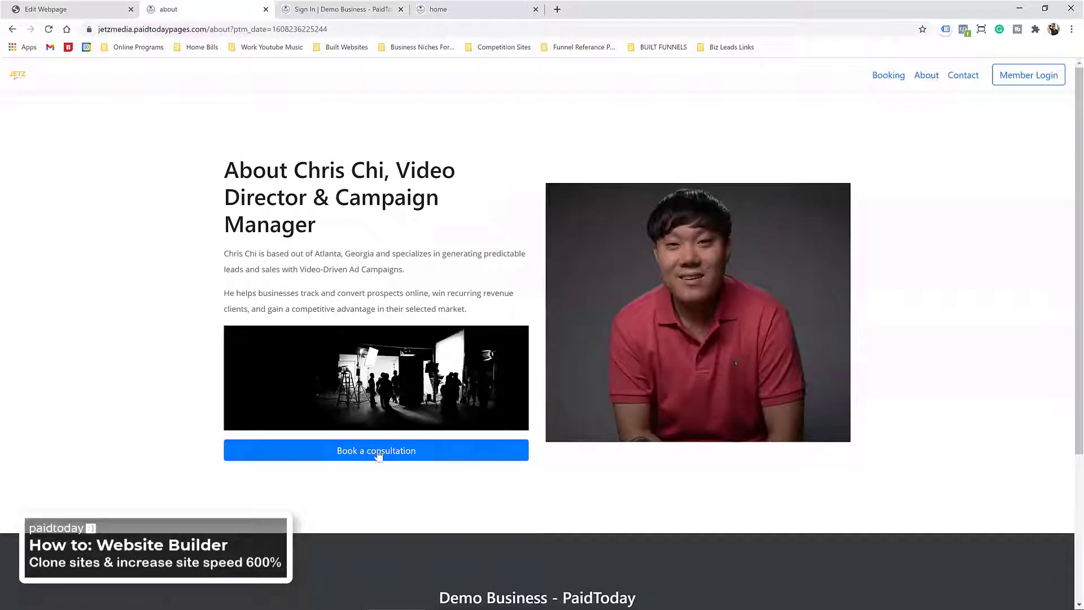
click(966, 82)
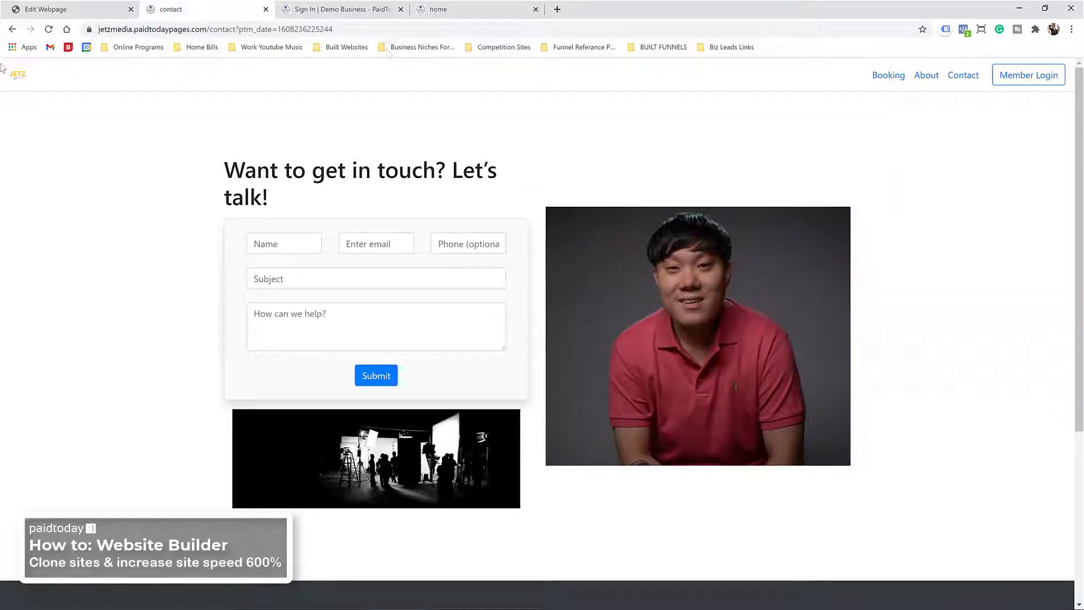
click(21, 79)
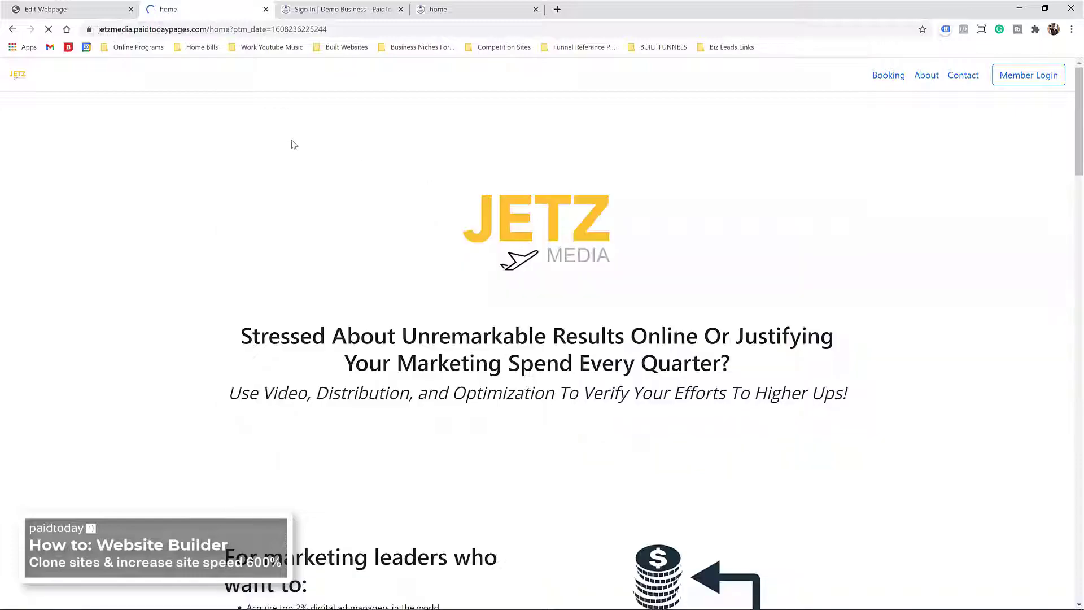
Step: Review the live home page, then go back to the Edit Webpage tab
scroll(269, 187, down, 7)
scroll(177, 186, down, 13)
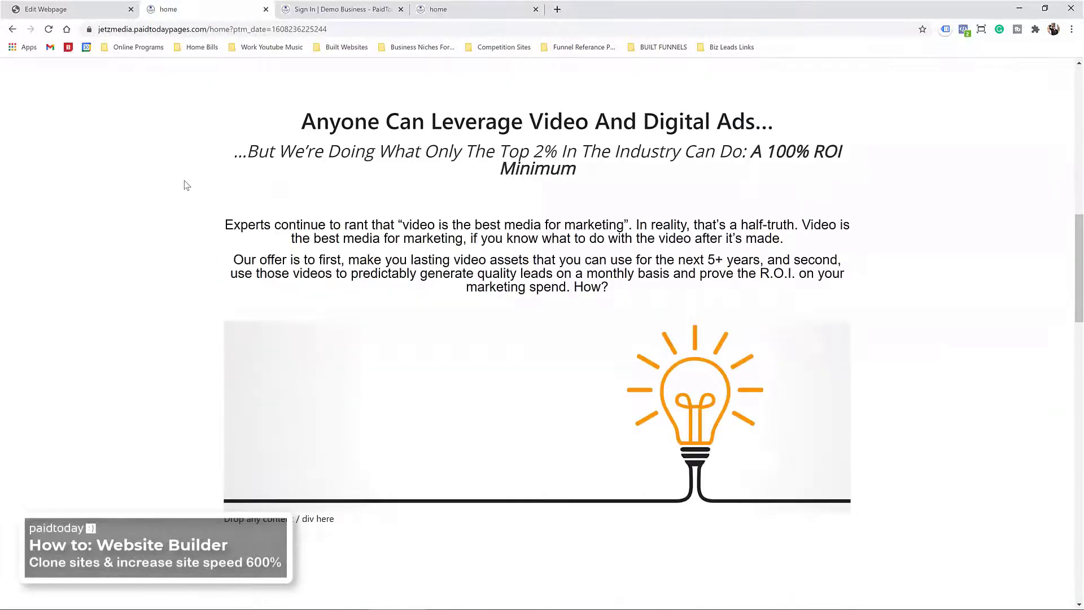
scroll(173, 174, down, 10)
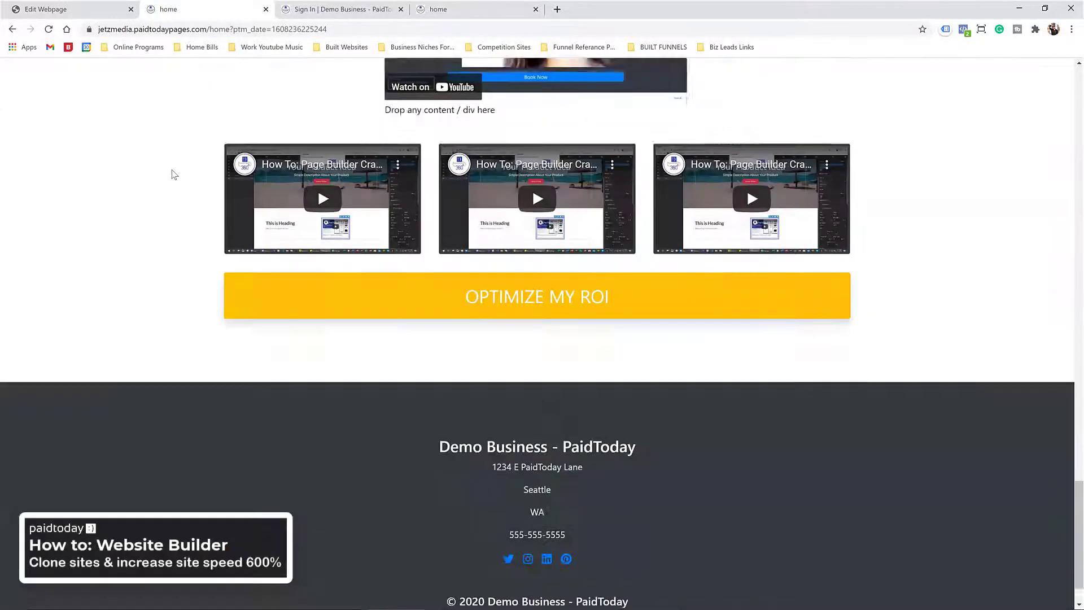
scroll(180, 271, up, 7)
scroll(201, 305, down, 5)
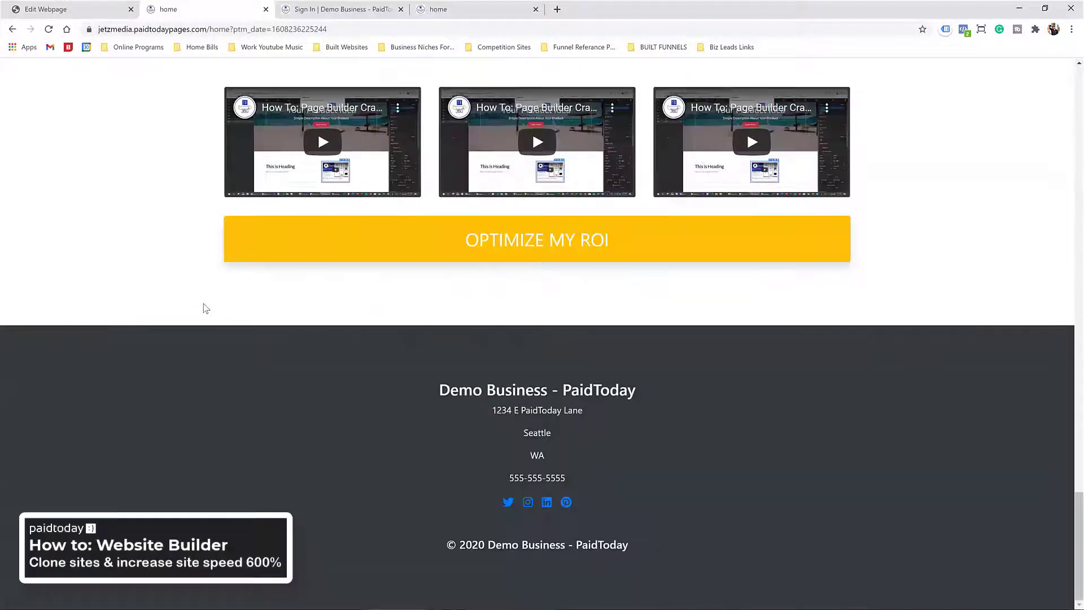
scroll(423, 326, up, 20)
scroll(424, 326, down, 18)
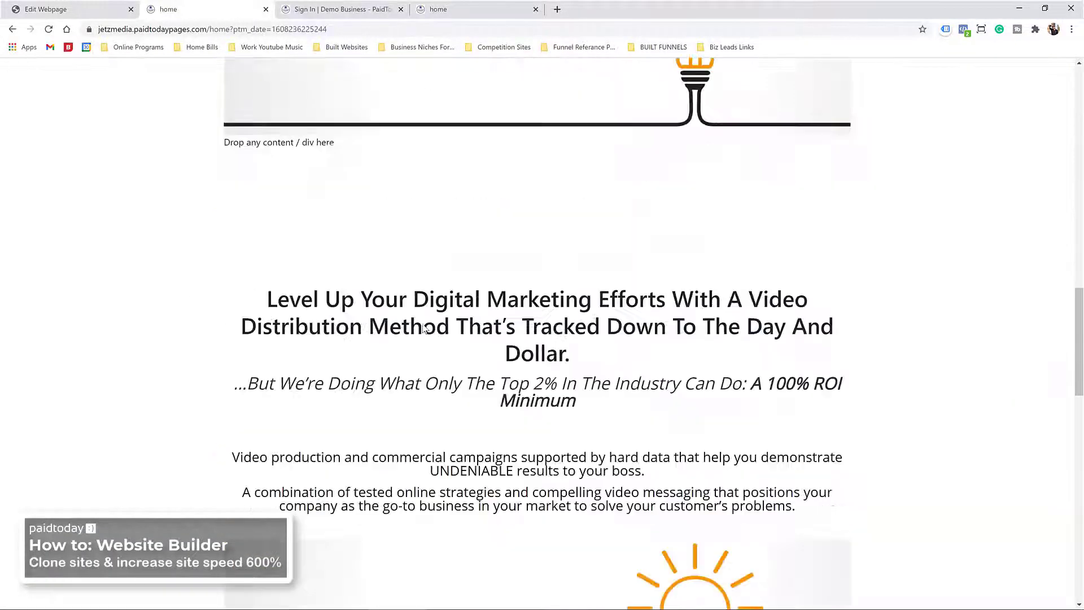
scroll(421, 327, up, 12)
scroll(452, 333, down, 8)
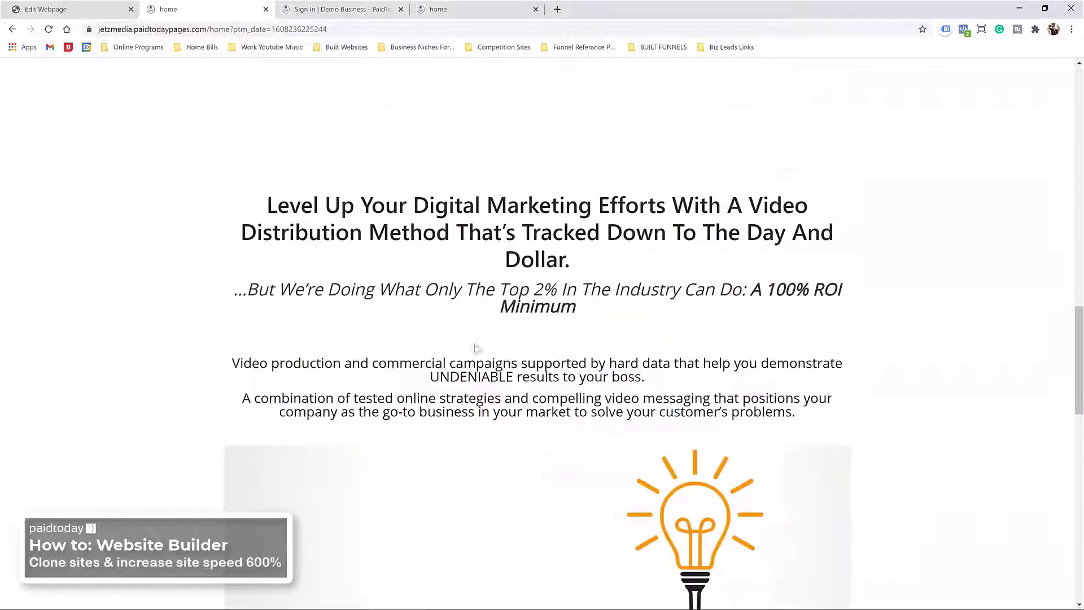
scroll(510, 470, down, 5)
scroll(588, 338, up, 12)
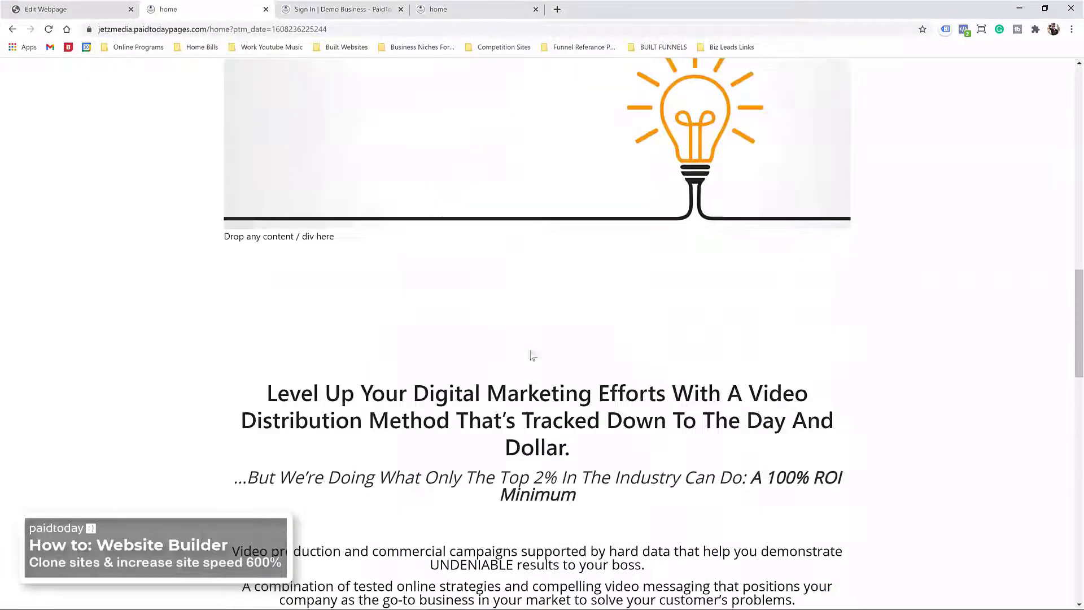
click(121, 4)
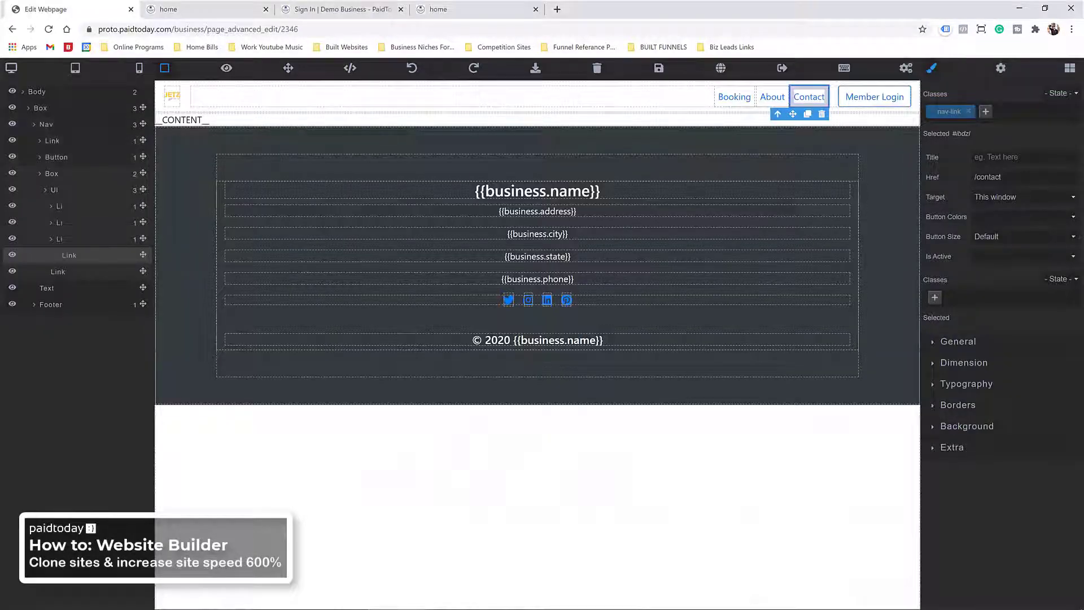
Step: Restore the editor window and bring the original jetzmedia.com window forward at its home page
double_click(602, 7)
click(219, 50)
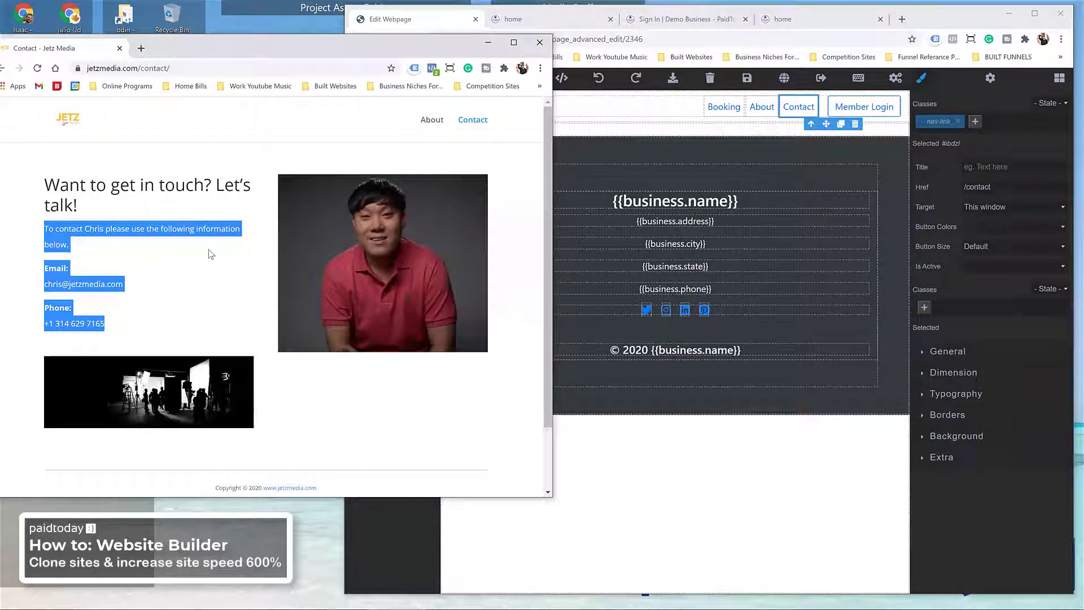
click(66, 122)
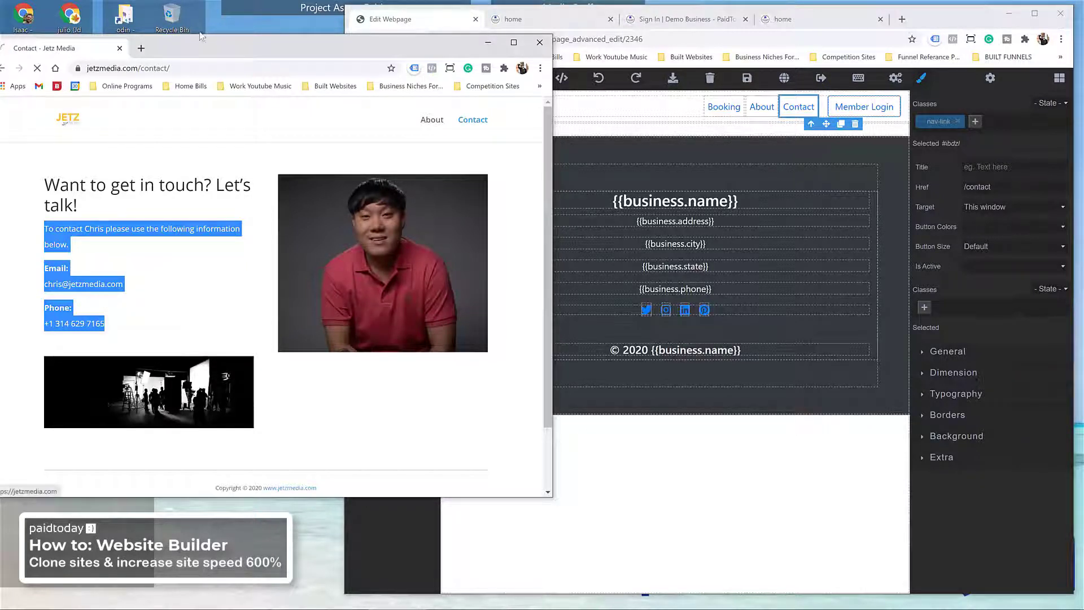
drag(211, 40, 227, 25)
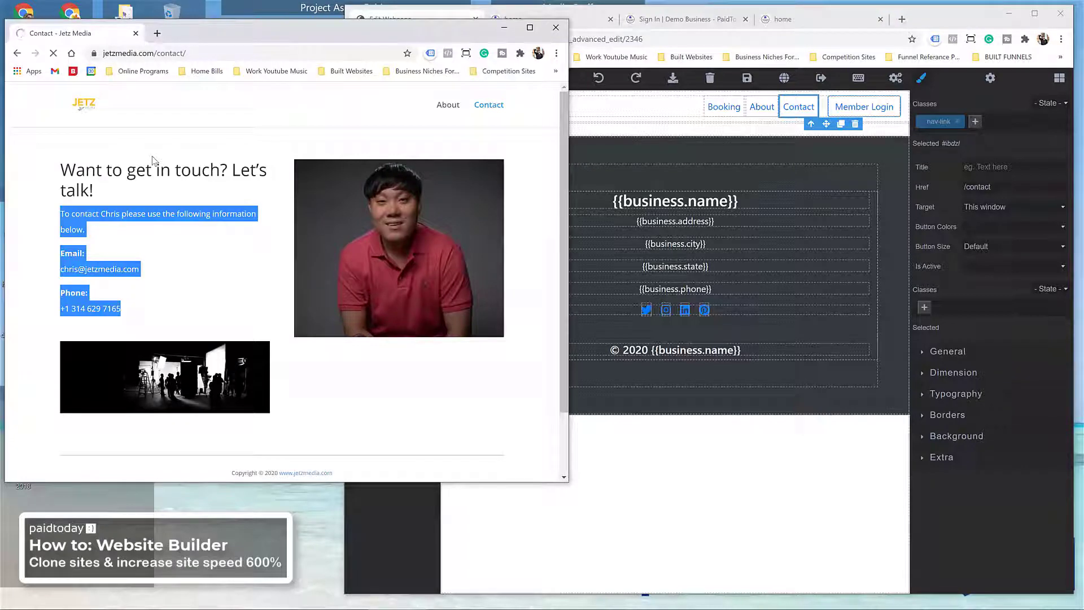
Step: Scroll the original site's home page, then bring the editor back in front and maximize it
scroll(152, 170, down, 10)
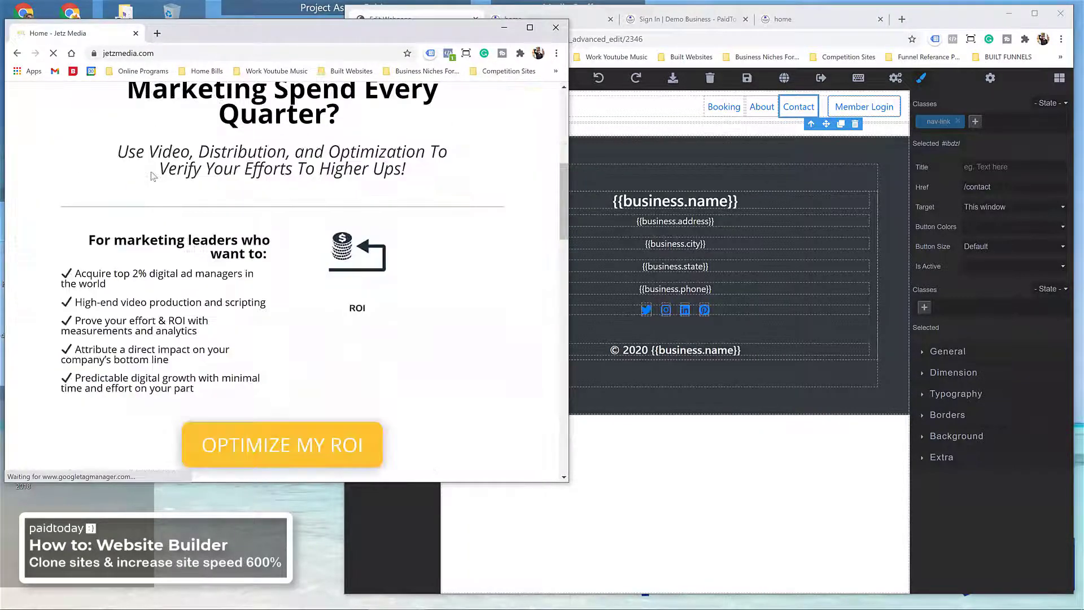
scroll(151, 177, down, 15)
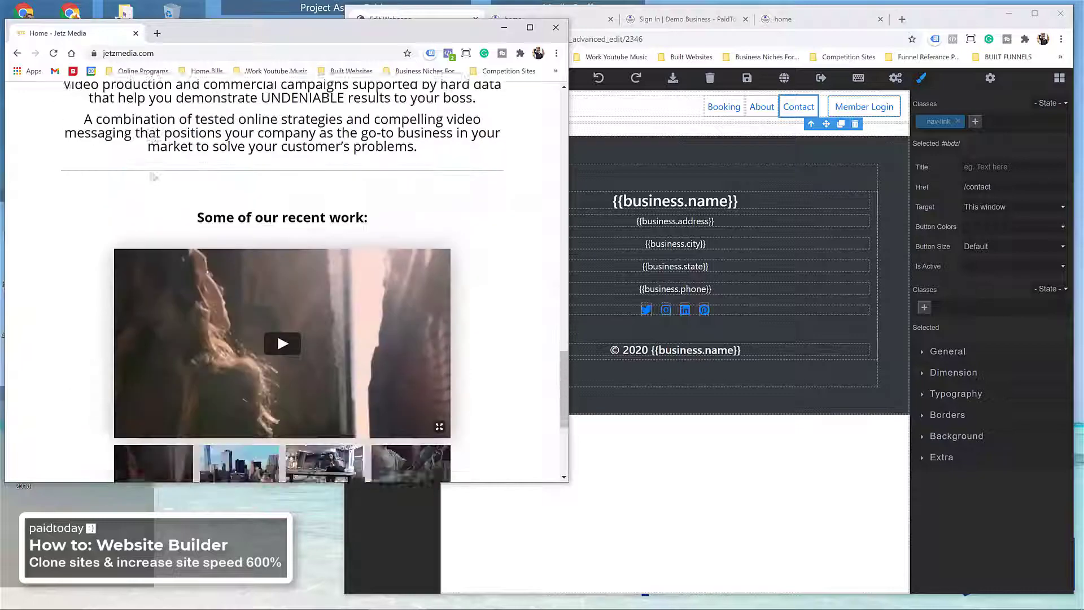
scroll(151, 177, up, 15)
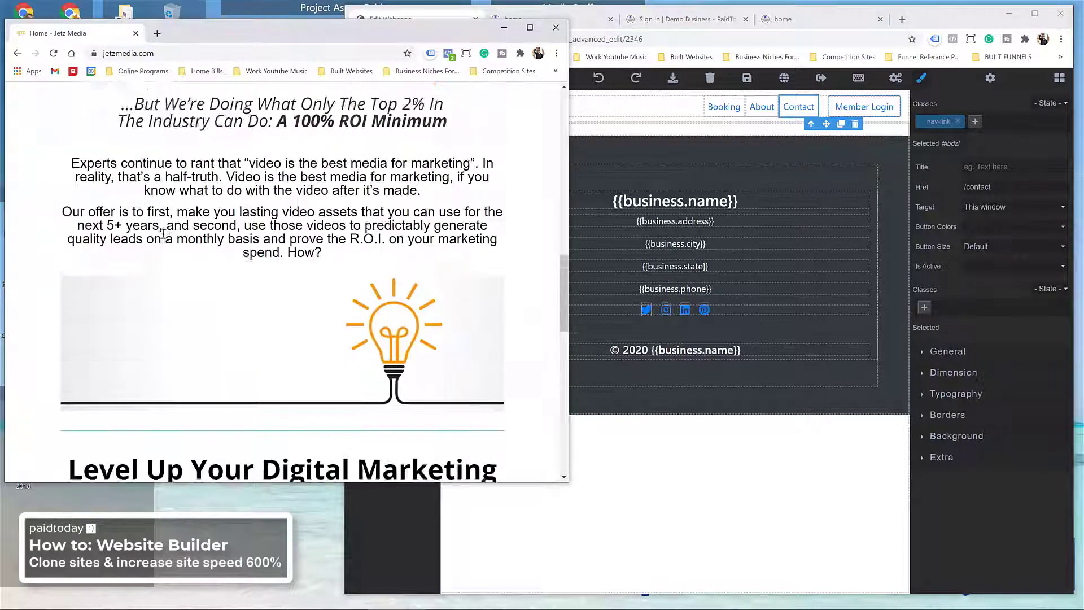
scroll(170, 234, down, 5)
scroll(186, 407, down, 3)
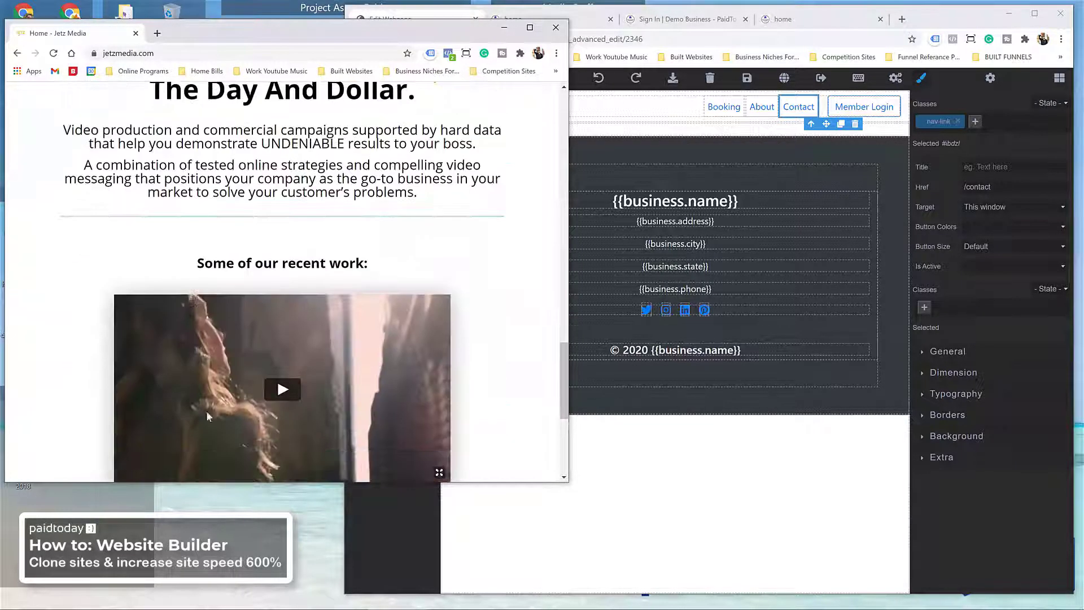
scroll(226, 391, up, 8)
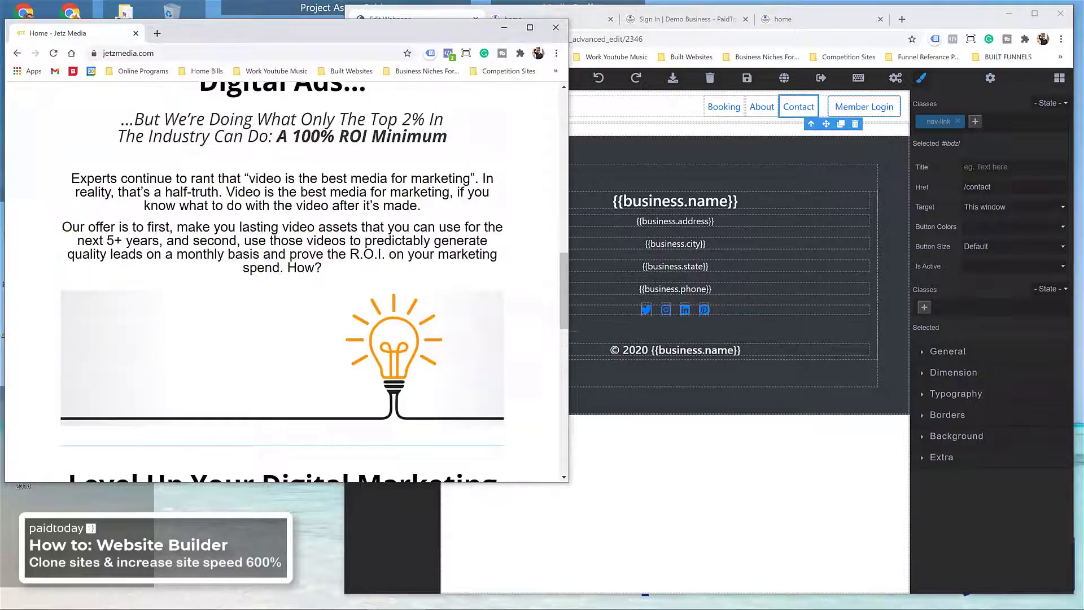
click(955, 19)
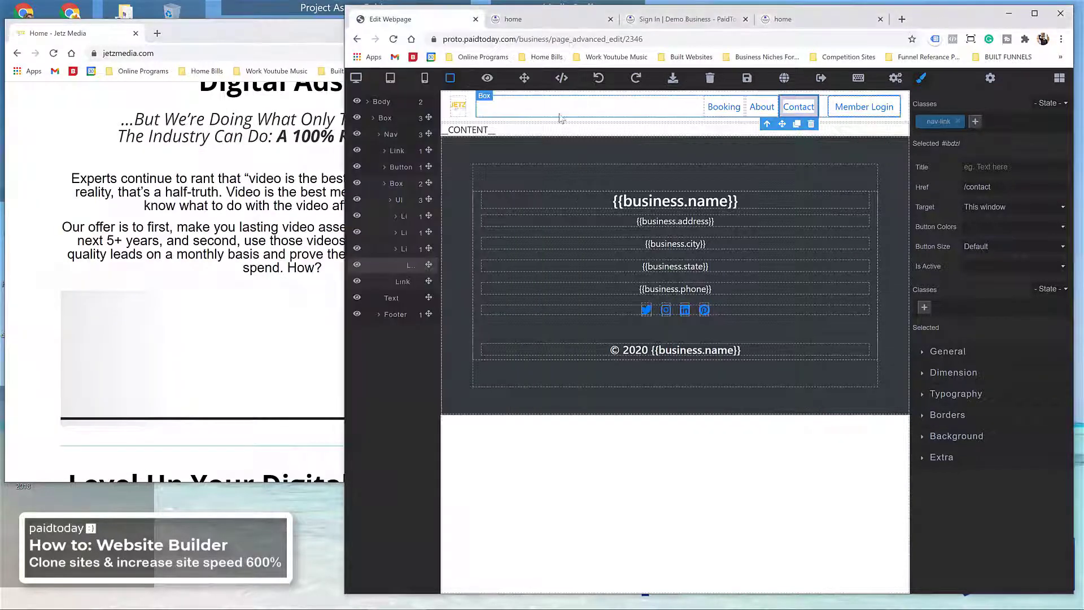
double_click(933, 16)
Step: Save and exit the contact page editor, then open the home page in the Visual Editor
click(658, 68)
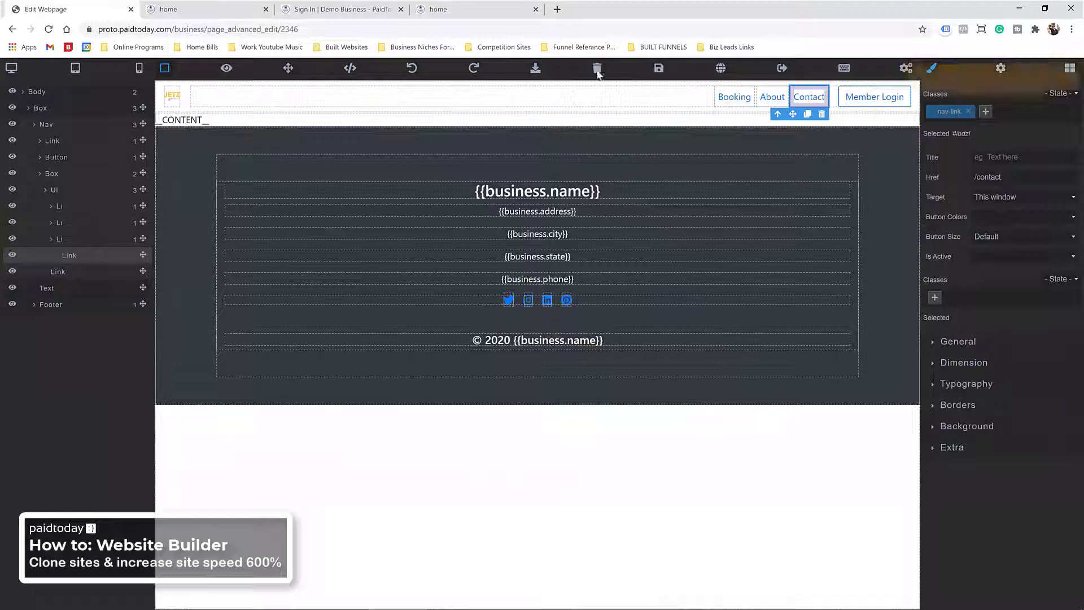
click(782, 69)
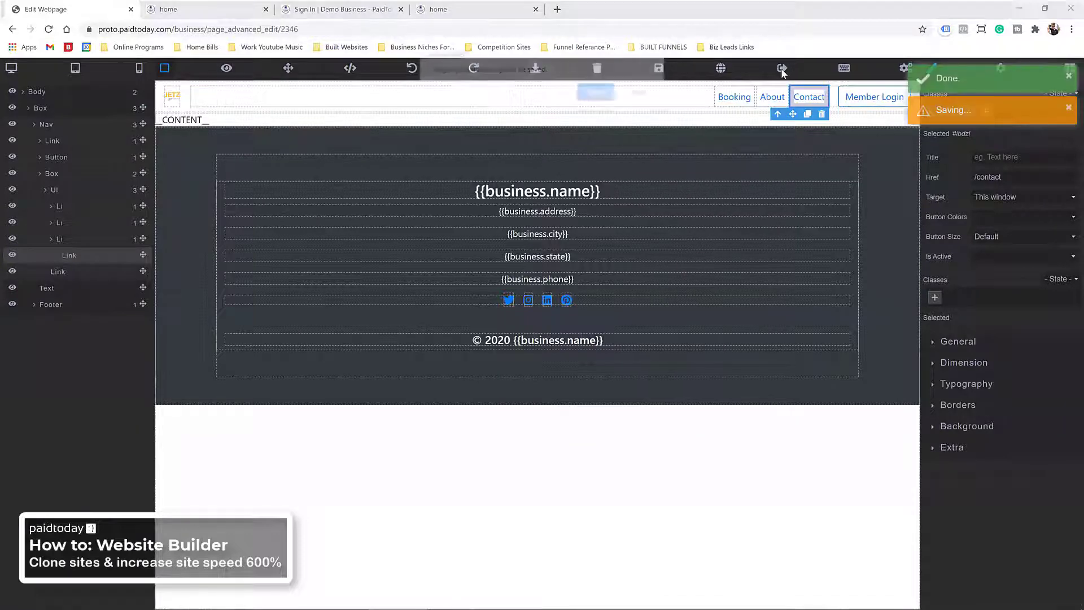
click(641, 92)
click(13, 29)
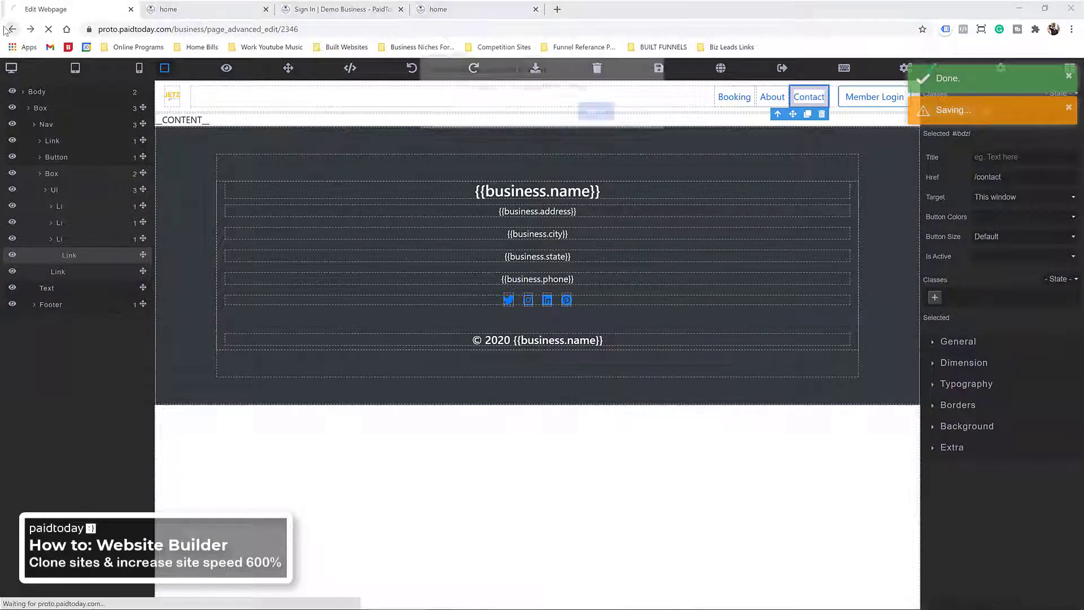
click(597, 112)
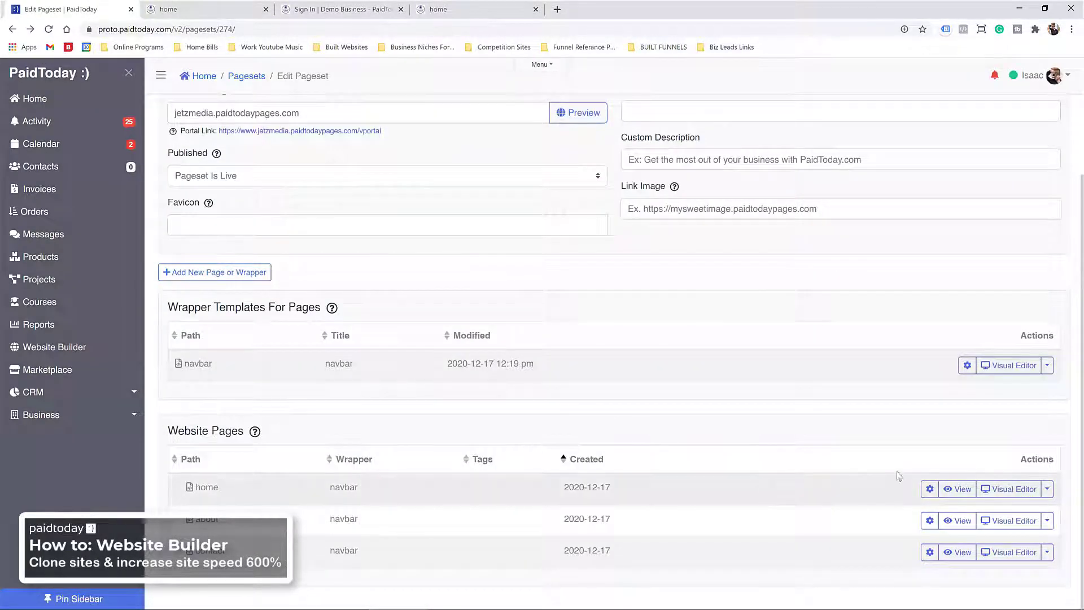
click(1011, 489)
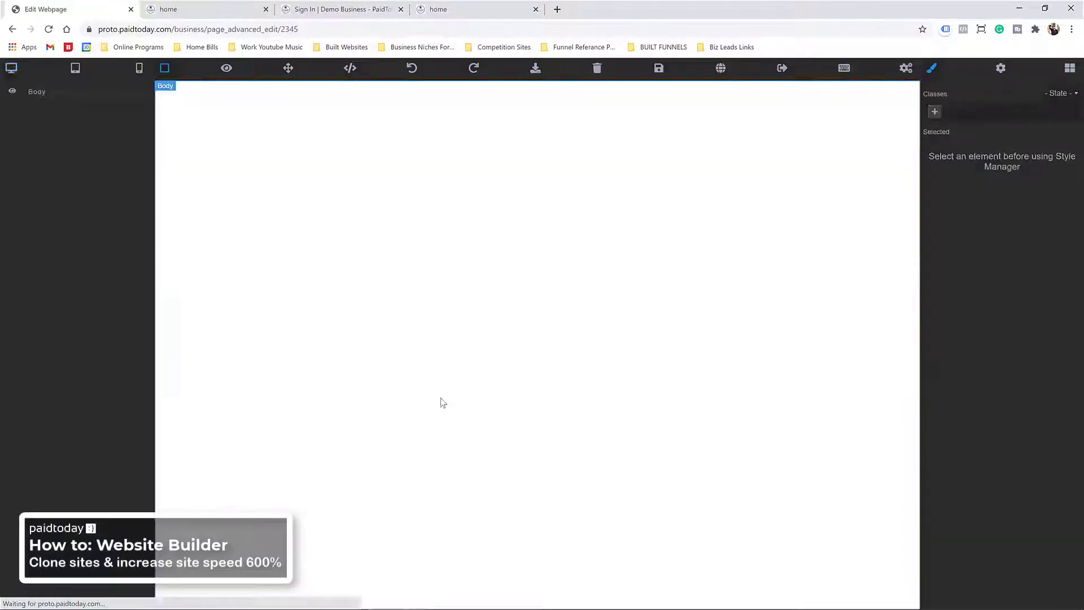
Step: Delete the Box holding the lightbulb image and save the home page
scroll(457, 390, down, 15)
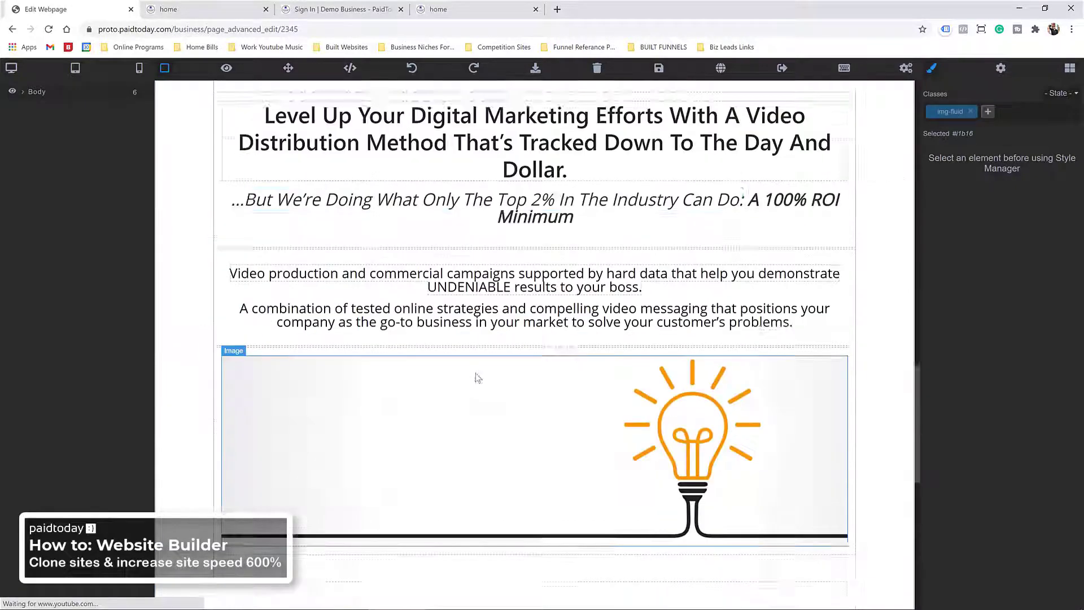
scroll(478, 378, down, 2)
click(476, 322)
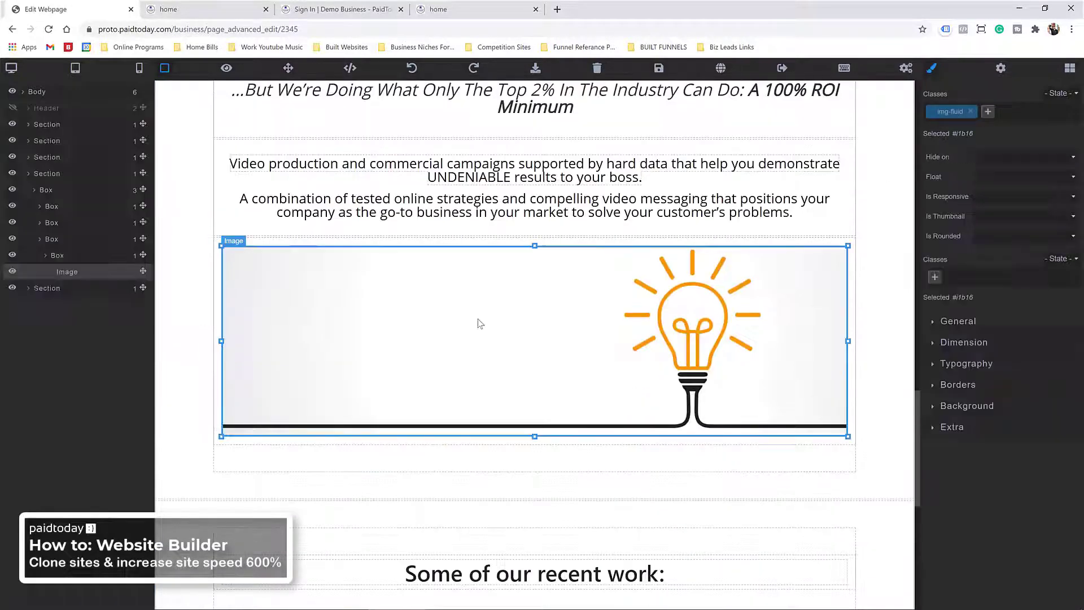
click(642, 244)
click(850, 231)
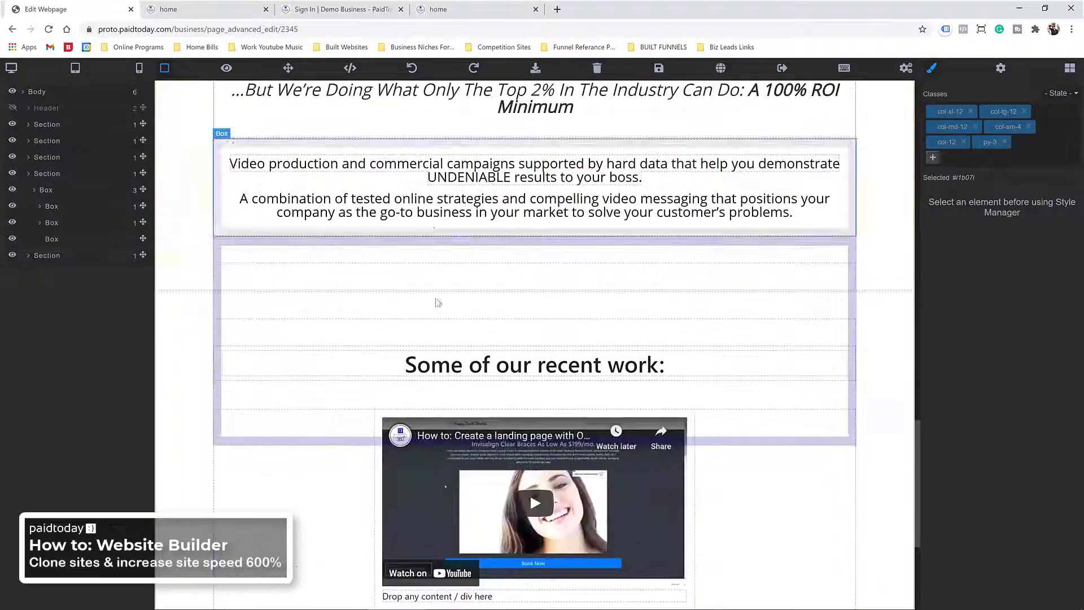
scroll(547, 315, up, 2)
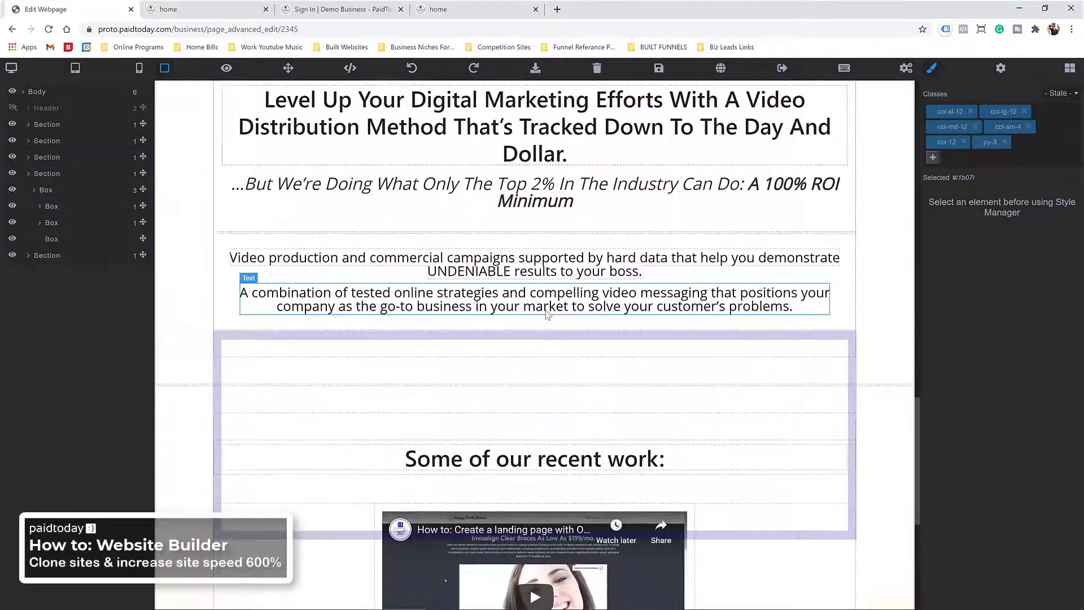
click(658, 68)
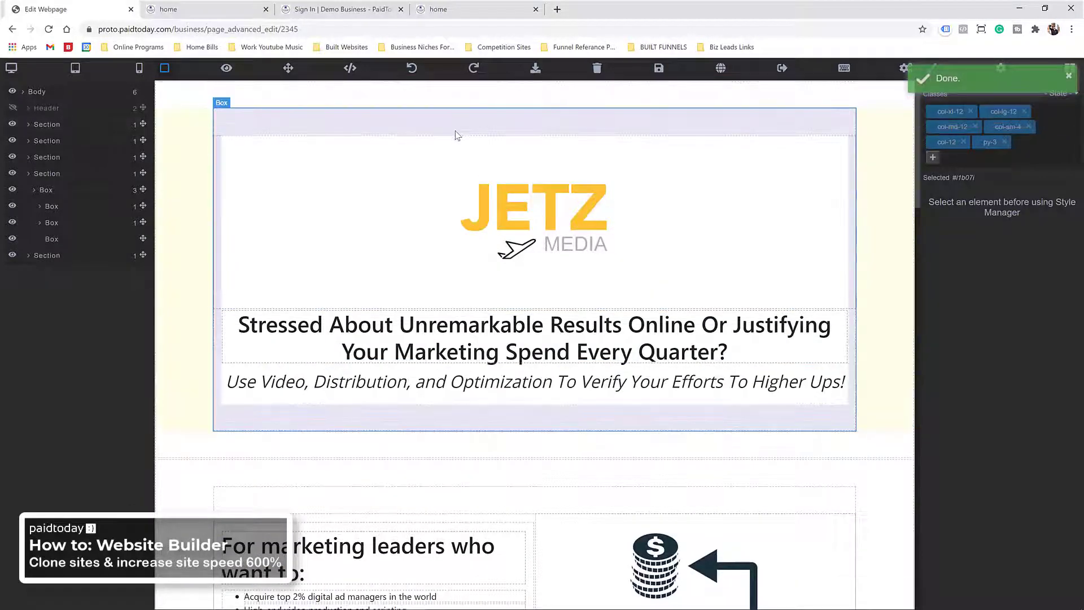
Step: Add a 1 Column layout with a Responsive Video at the top of the home page
click(1071, 69)
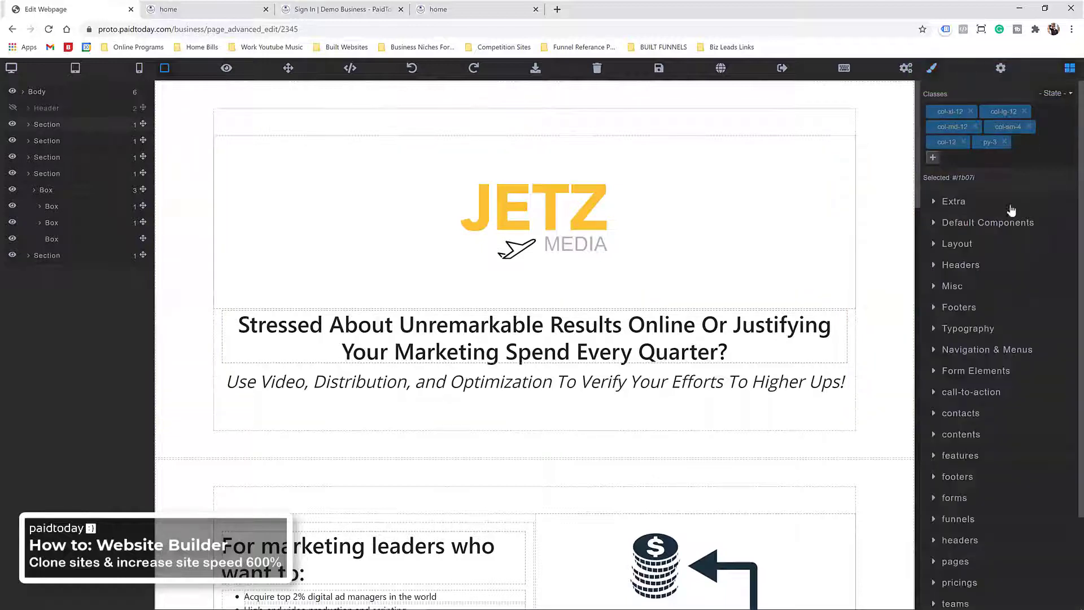
click(965, 244)
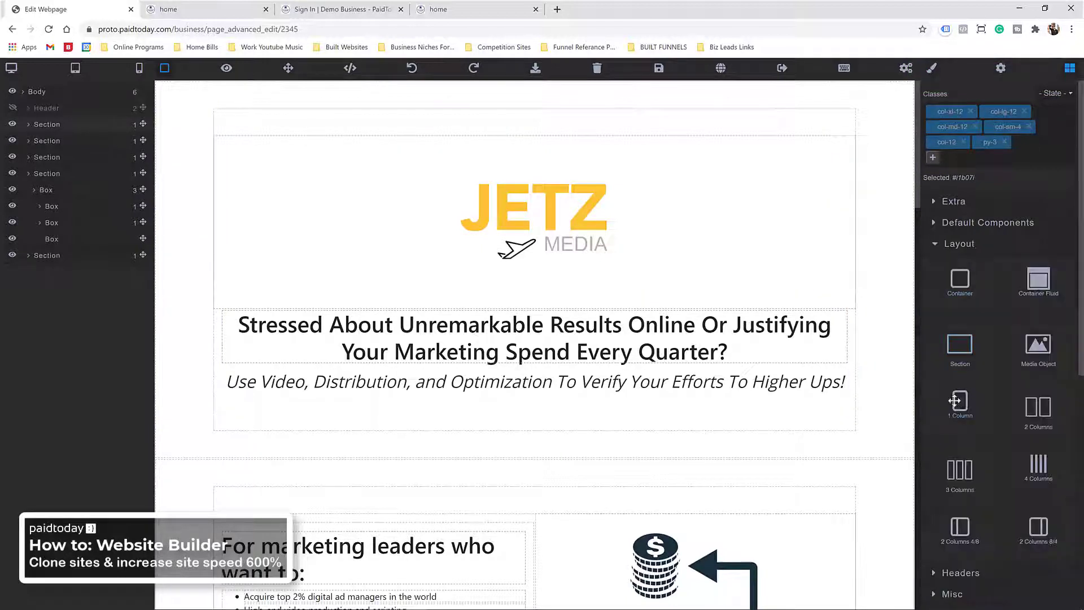
drag(954, 400, 460, 129)
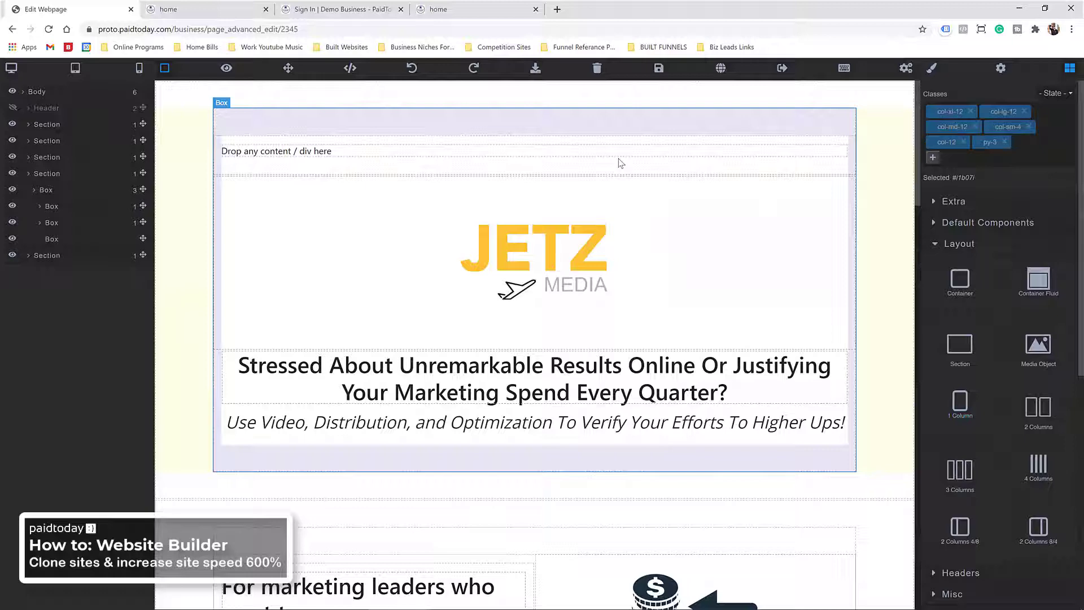
click(975, 247)
click(992, 229)
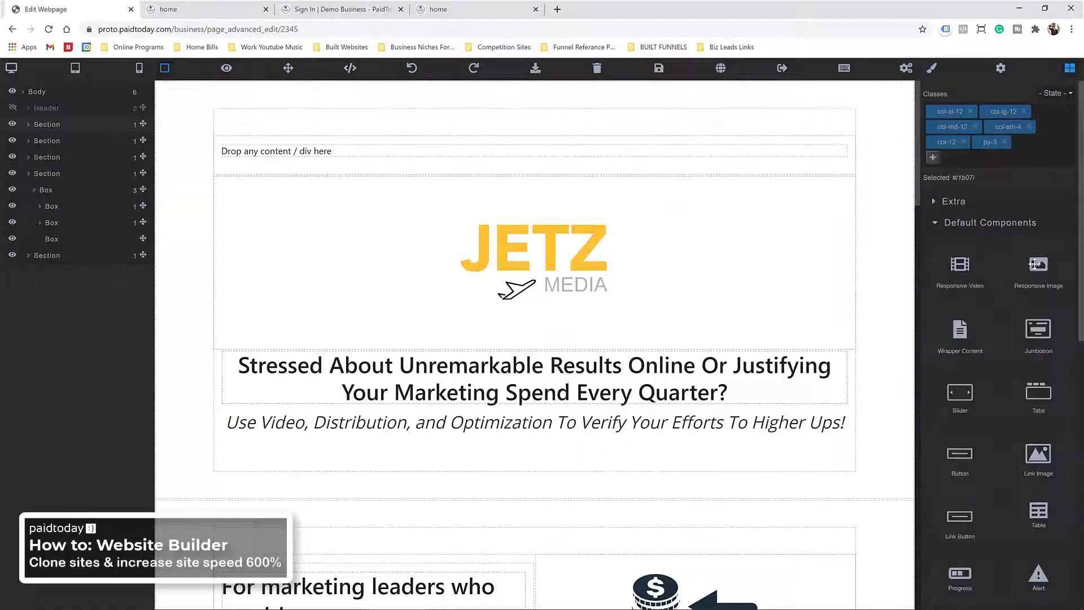
drag(963, 276, 459, 154)
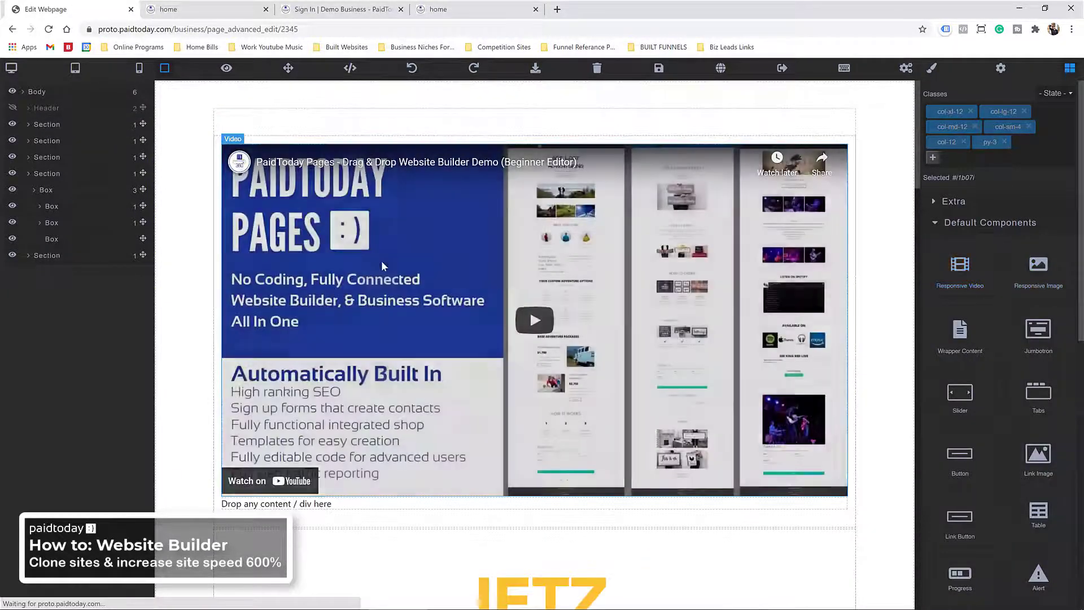
Step: Delete the video's placeholder text and the video column, then save the home page
scroll(386, 388, down, 2)
click(353, 410)
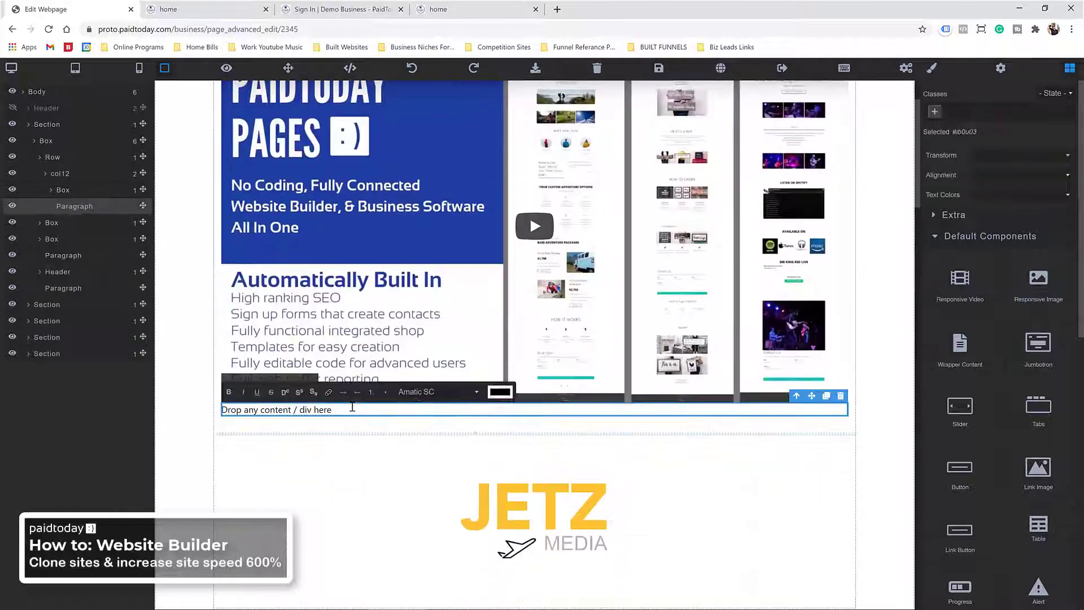
click(841, 396)
scroll(555, 395, up, 2)
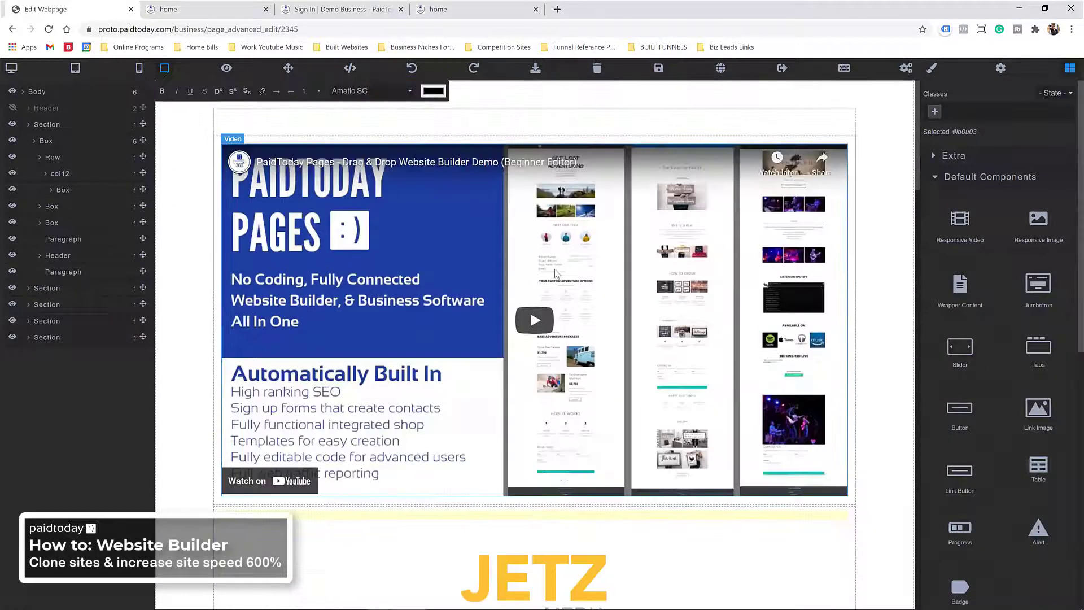
click(299, 141)
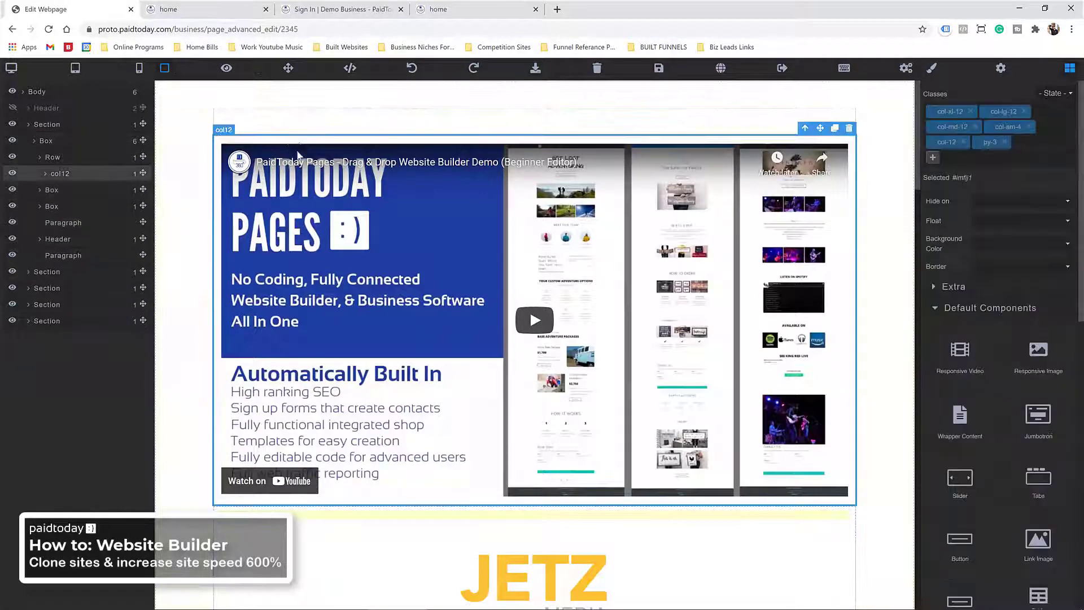
scroll(466, 237, down, 12)
scroll(466, 237, up, 8)
scroll(467, 238, up, 4)
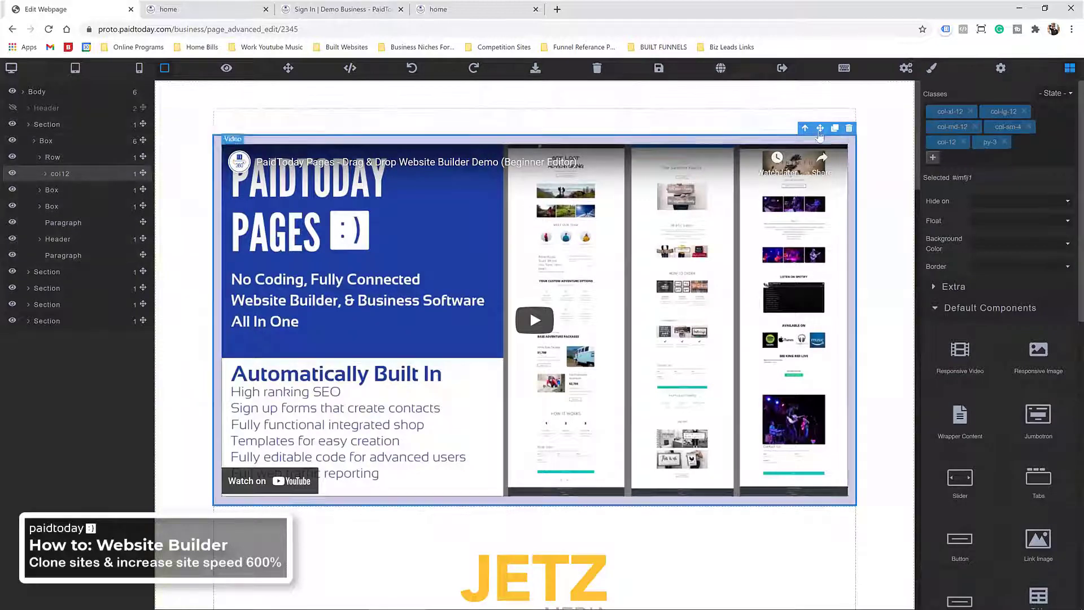
click(849, 130)
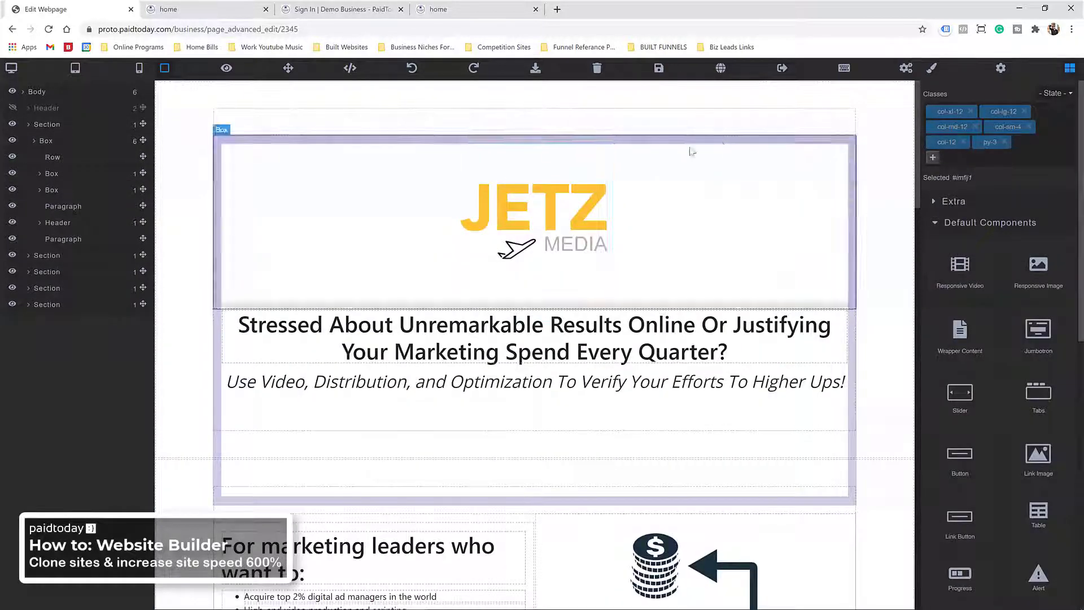
click(659, 69)
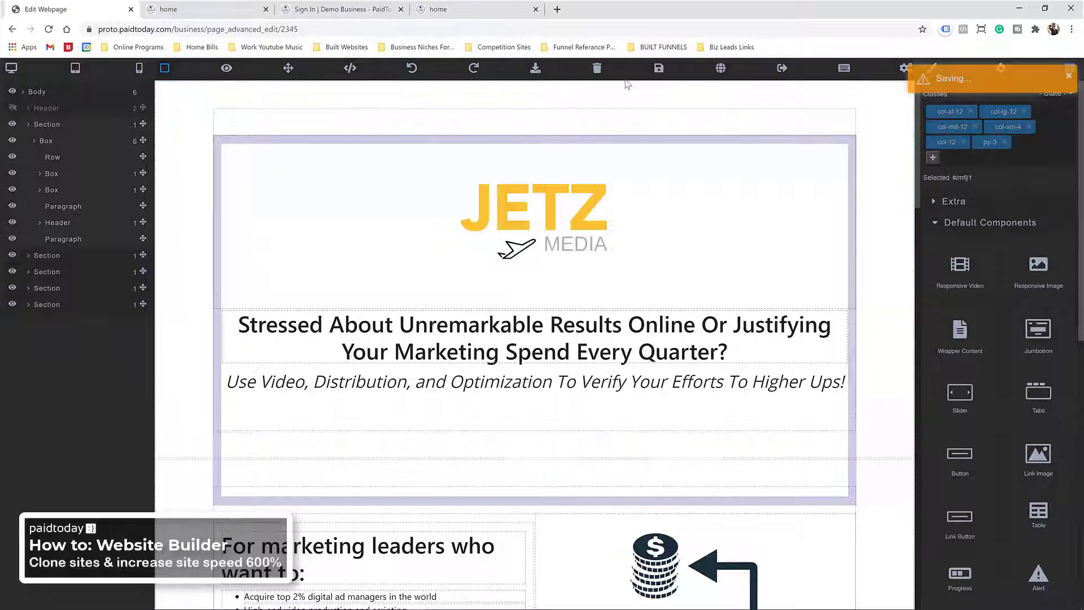
double_click(723, 5)
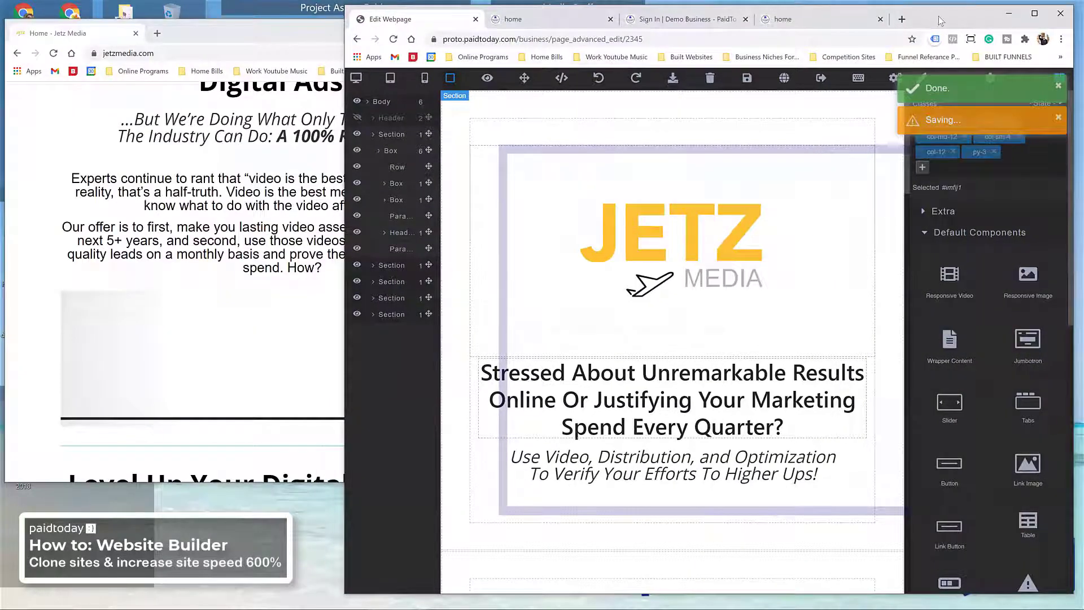
double_click(940, 20)
scroll(504, 432, down, 20)
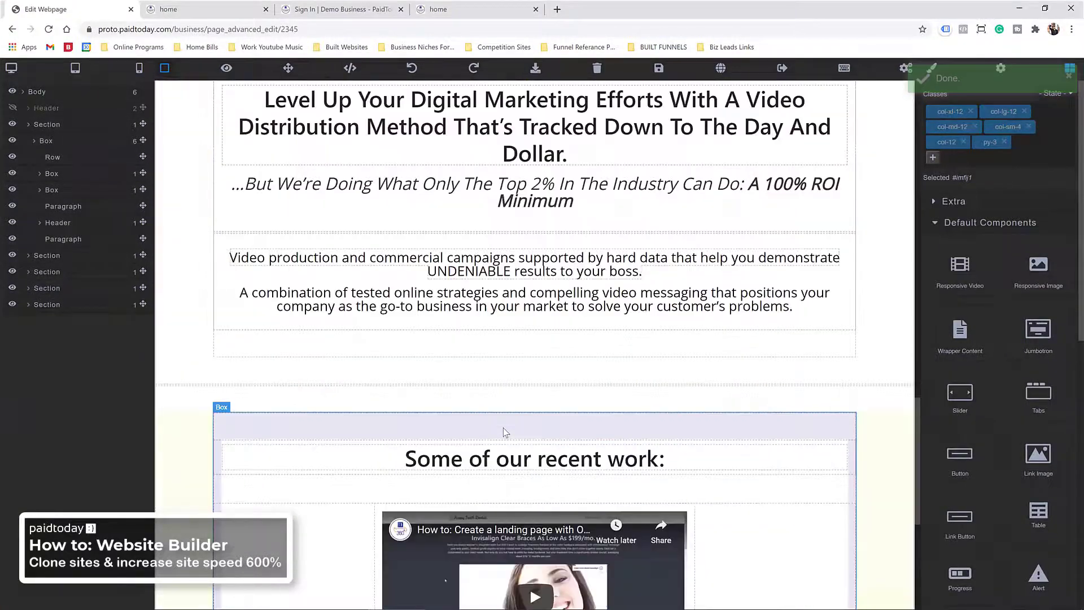
scroll(504, 433, down, 5)
scroll(504, 433, up, 20)
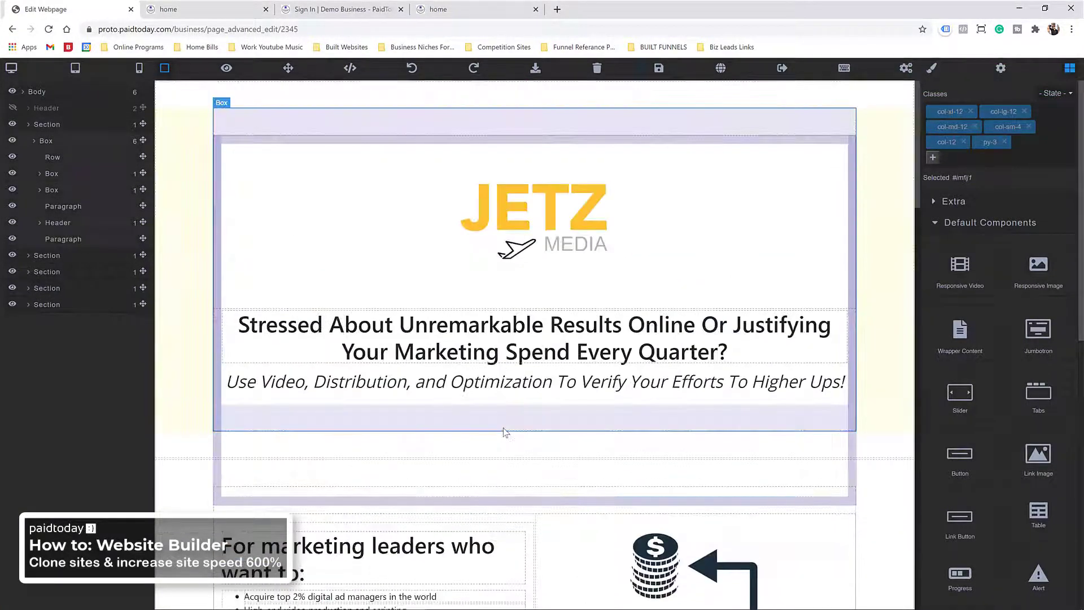
scroll(497, 378, down, 8)
scroll(497, 377, up, 8)
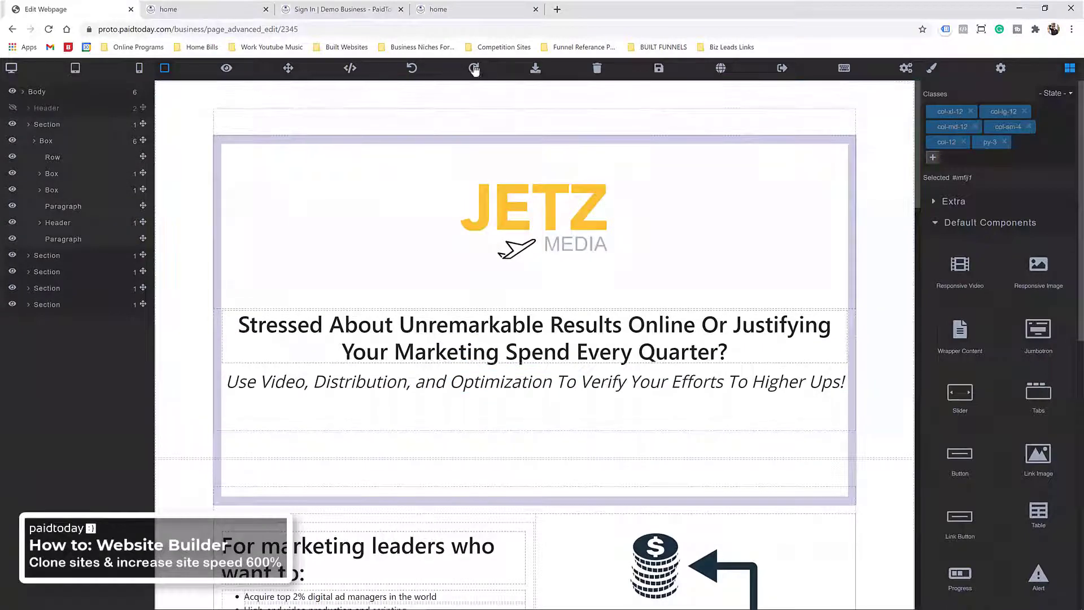
click(170, 9)
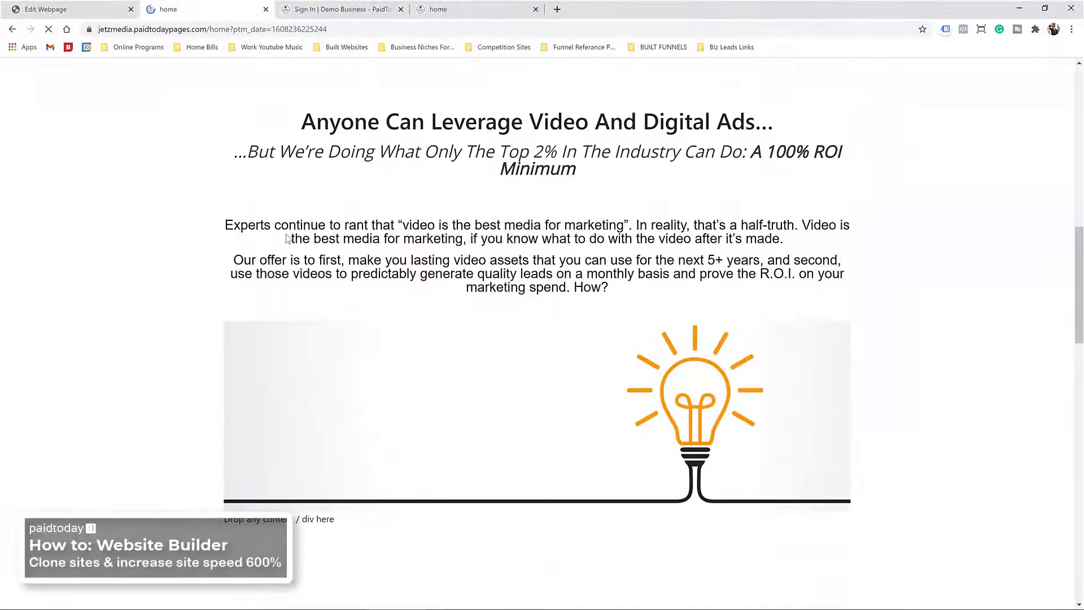
scroll(291, 273, down, 18)
scroll(292, 277, up, 15)
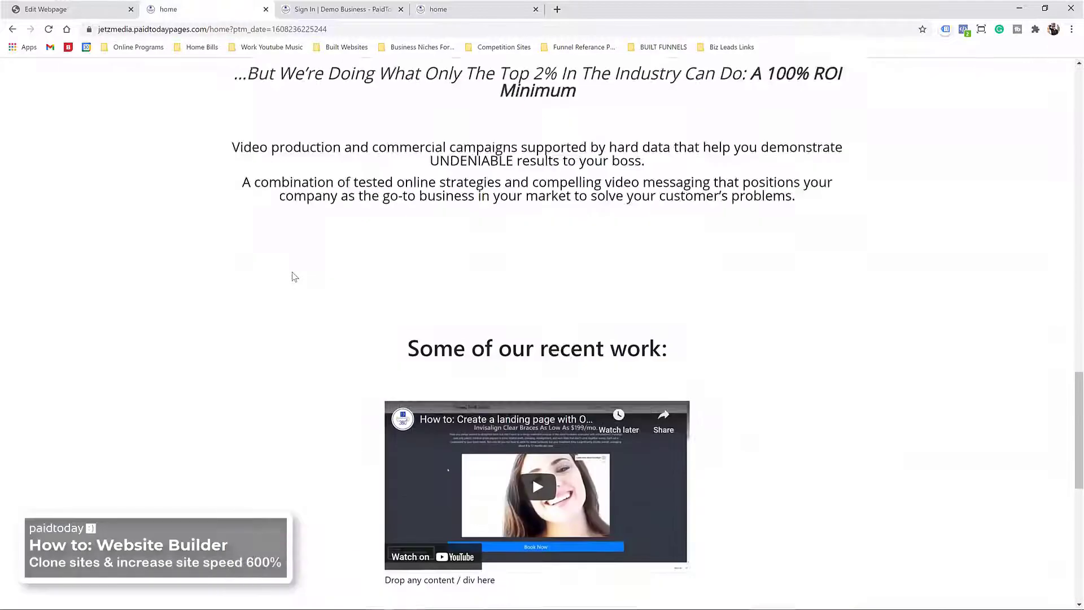
scroll(293, 276, up, 4)
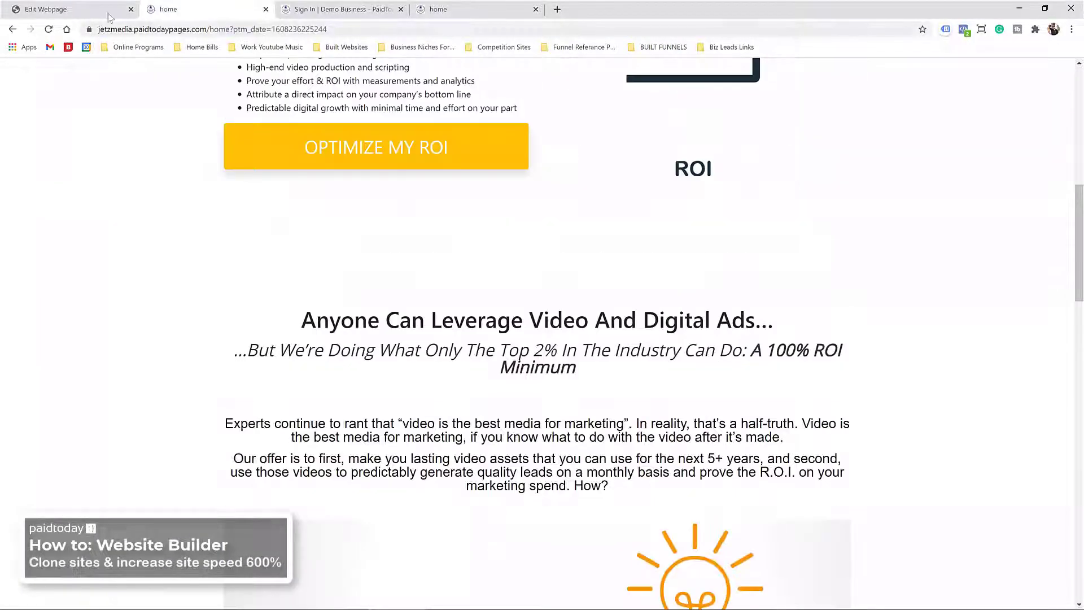
key(ctrl+1)
scroll(218, 182, down, 7)
scroll(232, 221, up, 7)
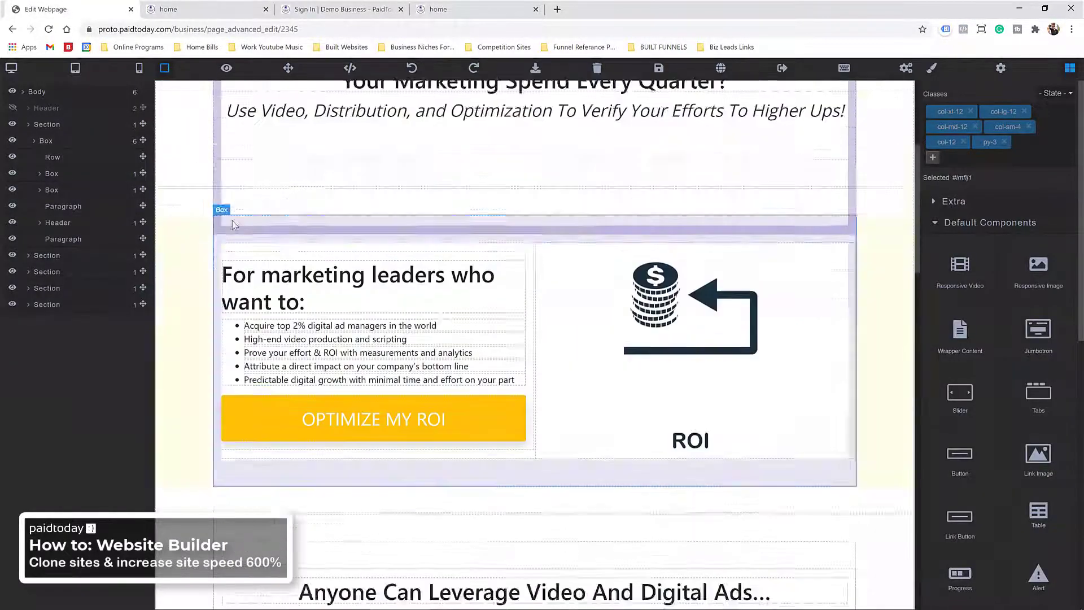
Step: Add the bg-light class to the For marketing leaders section
scroll(230, 271, down, 5)
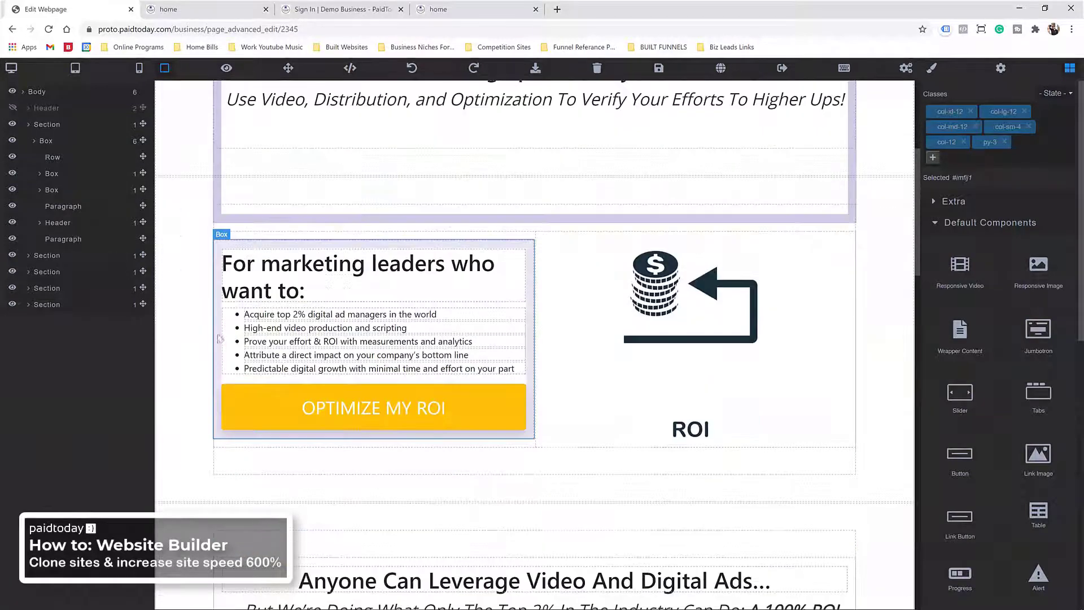
scroll(232, 187, up, 5)
scroll(231, 187, down, 13)
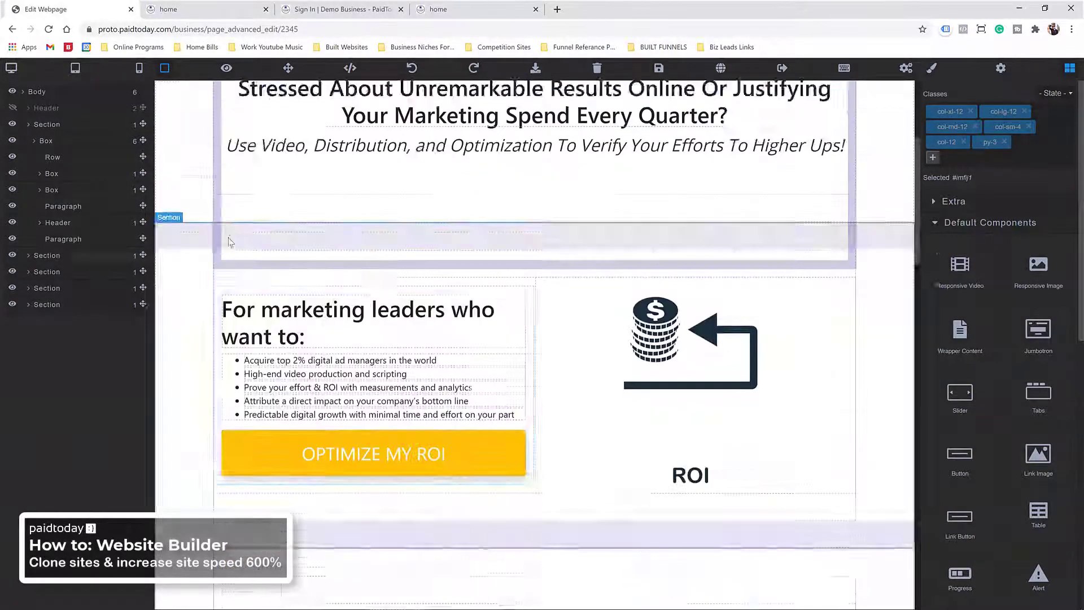
scroll(235, 277, up, 11)
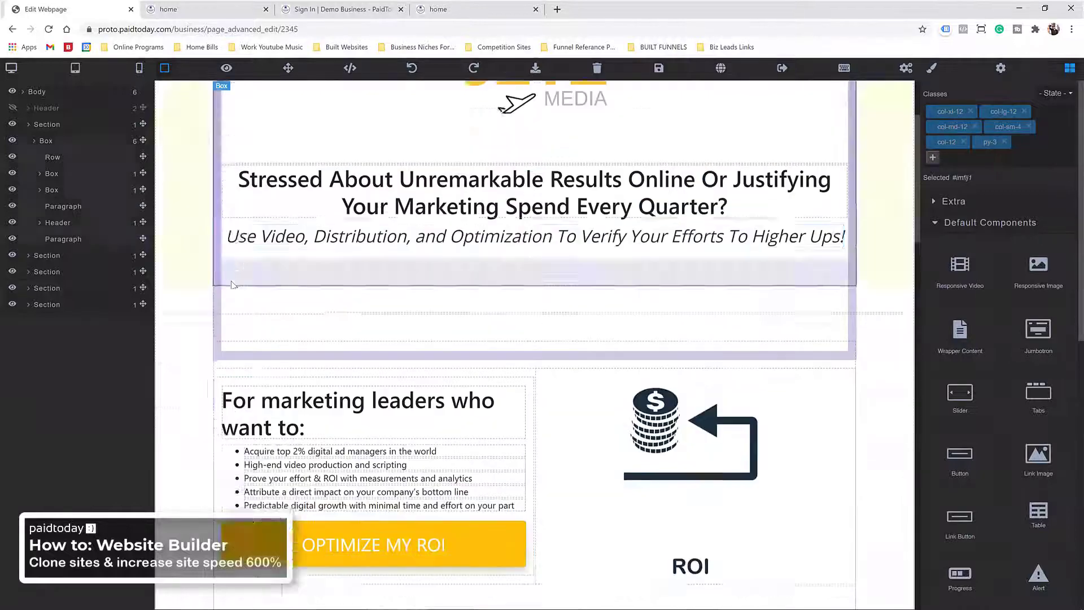
scroll(236, 268, down, 2)
click(201, 296)
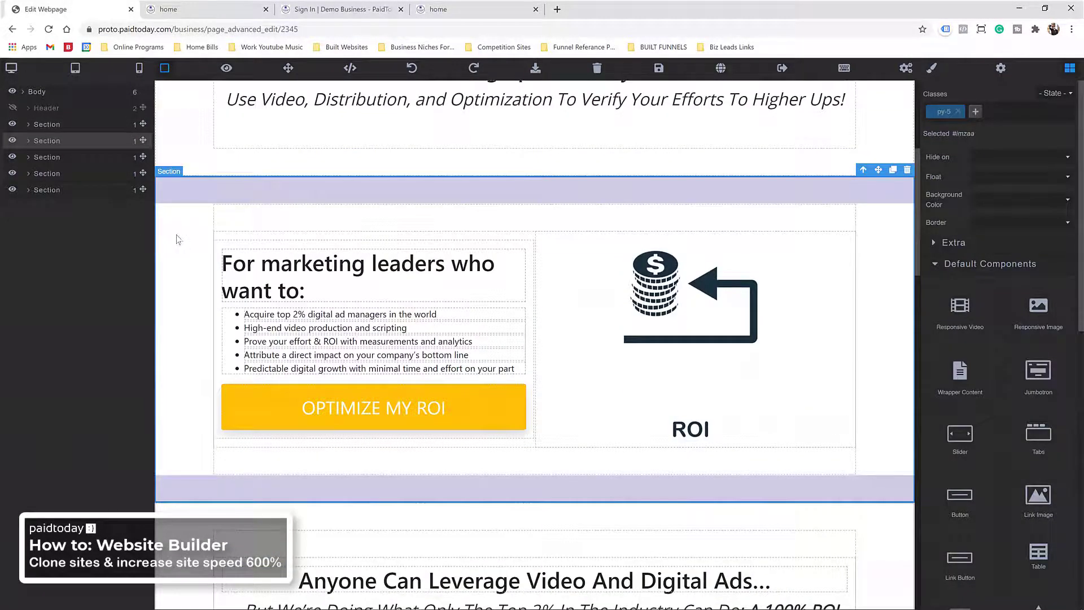
click(976, 111)
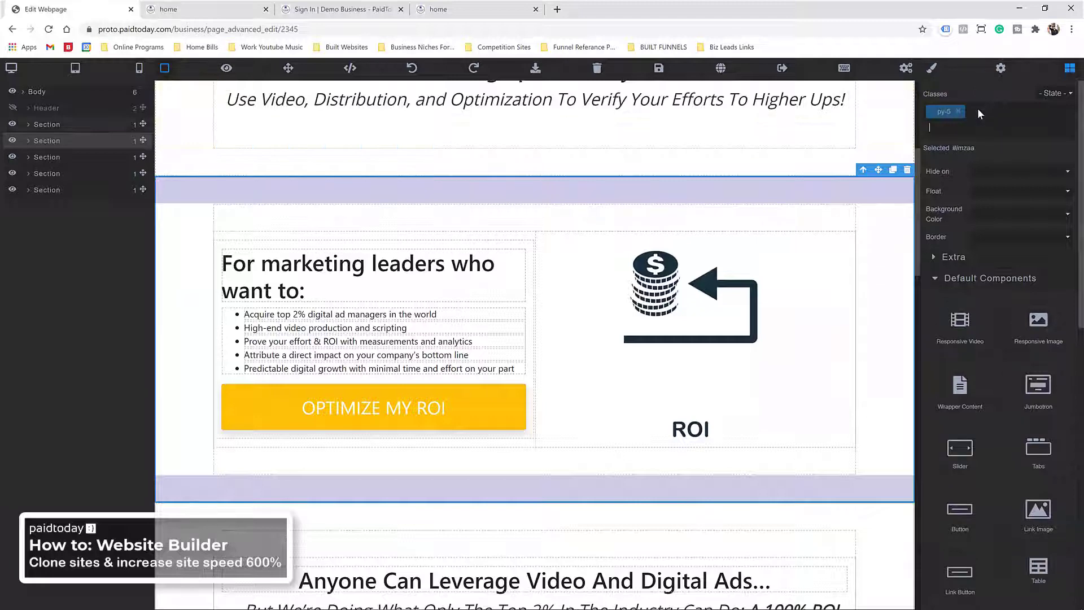
text(bg-light)
key(Return)
Step: Add the bg-light class to the Level Up section
scroll(312, 143, down, 6)
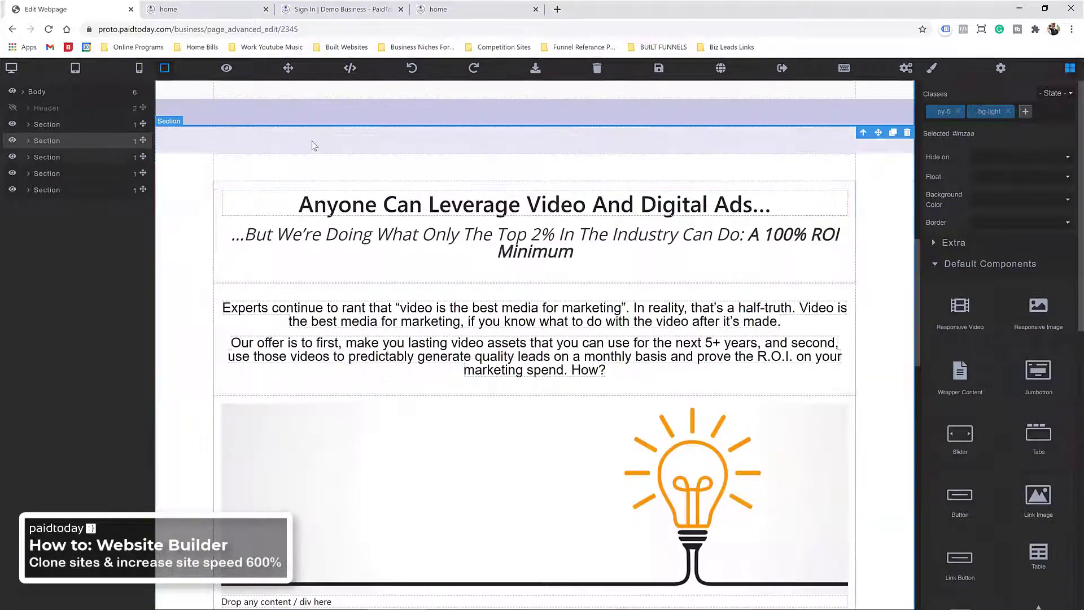
scroll(180, 186, down, 8)
click(686, 168)
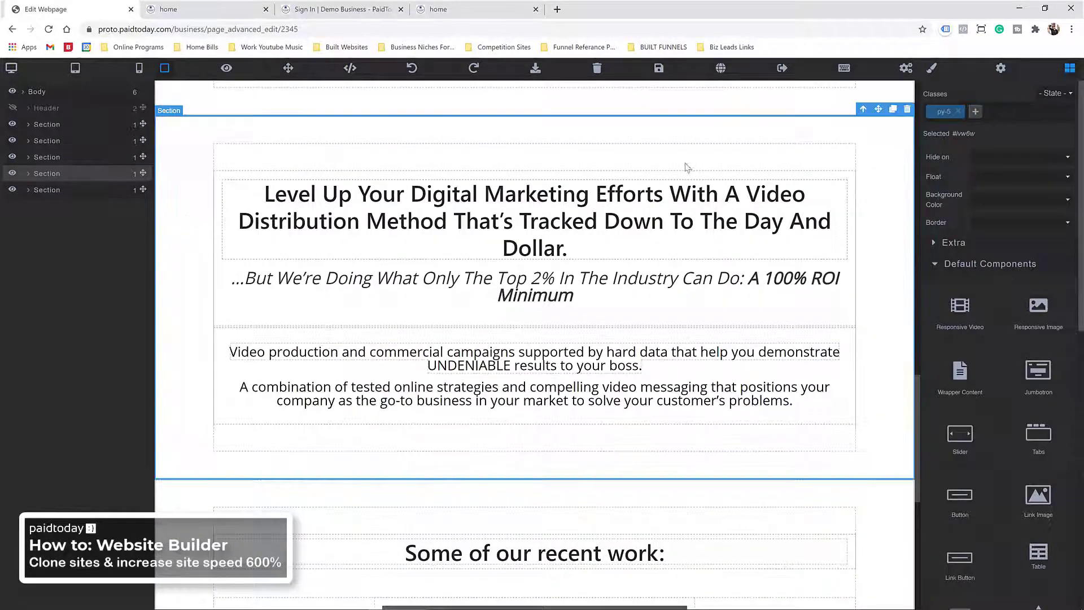
click(976, 112)
text(bg)
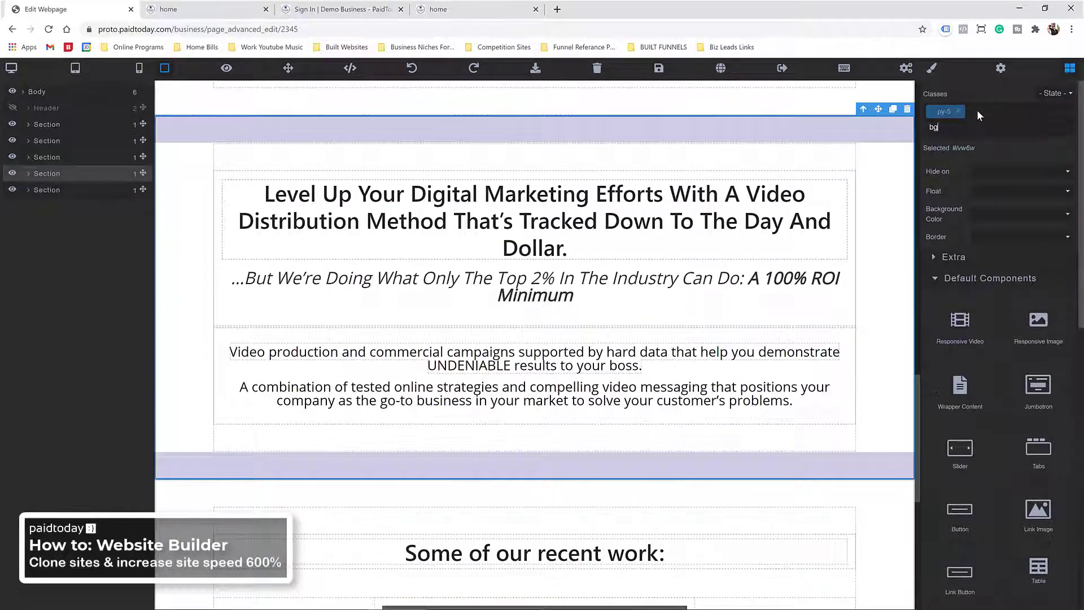
text(-light)
key(Return)
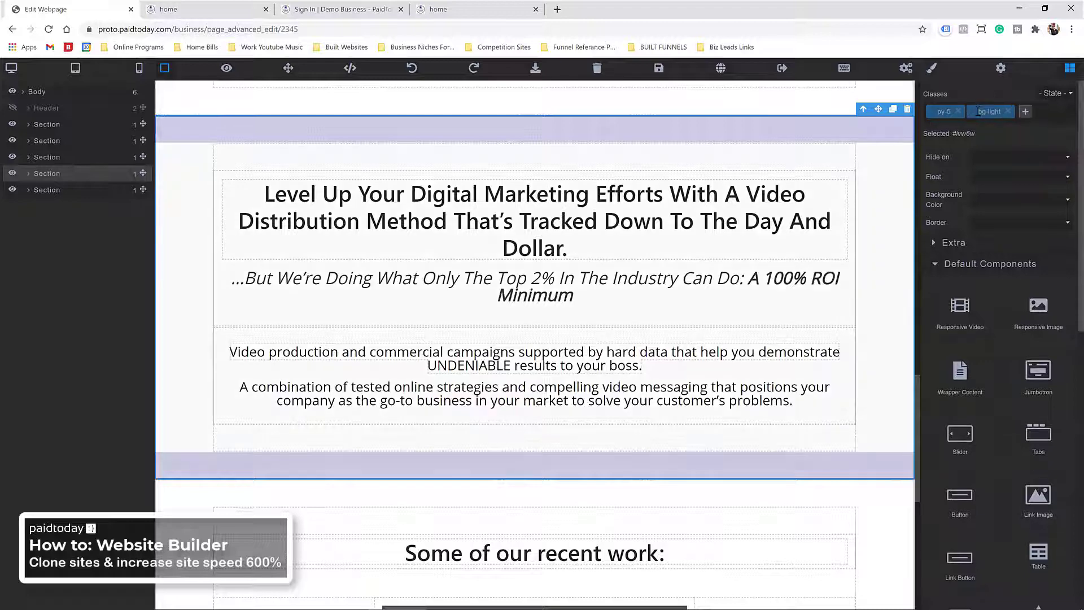
Step: Save the page and reload the live home page with F5
scroll(194, 305, down, 7)
scroll(195, 305, down, 1)
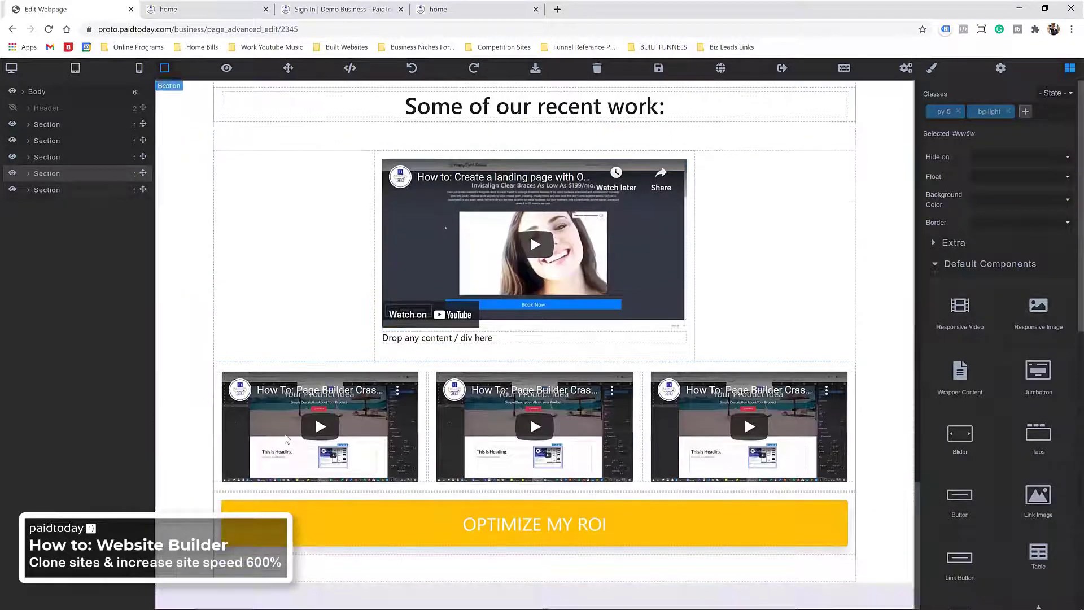
scroll(226, 396, up, 4)
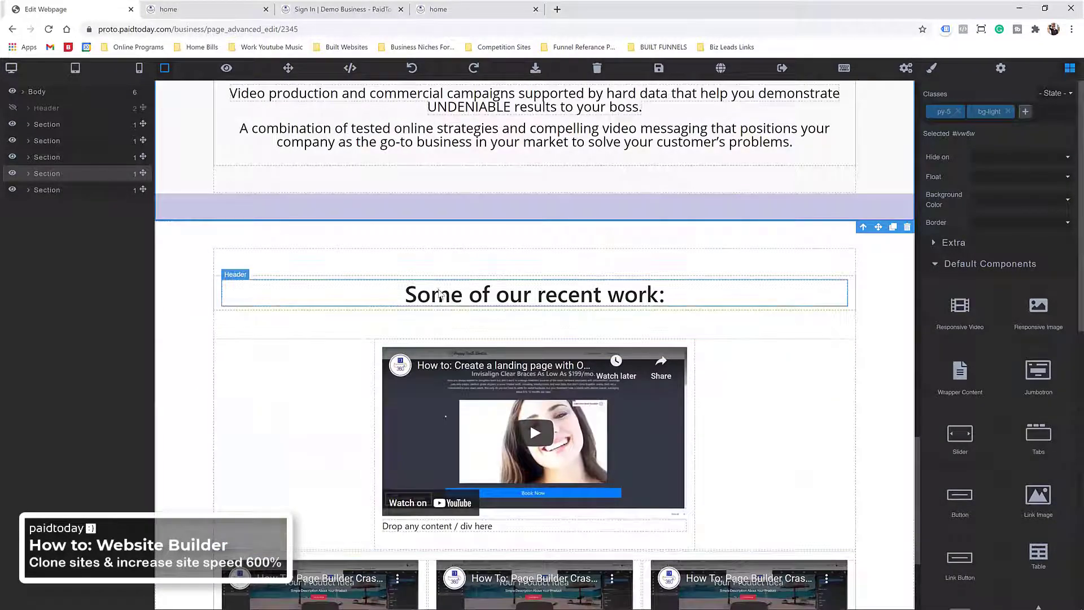
scroll(281, 312, up, 2)
click(659, 69)
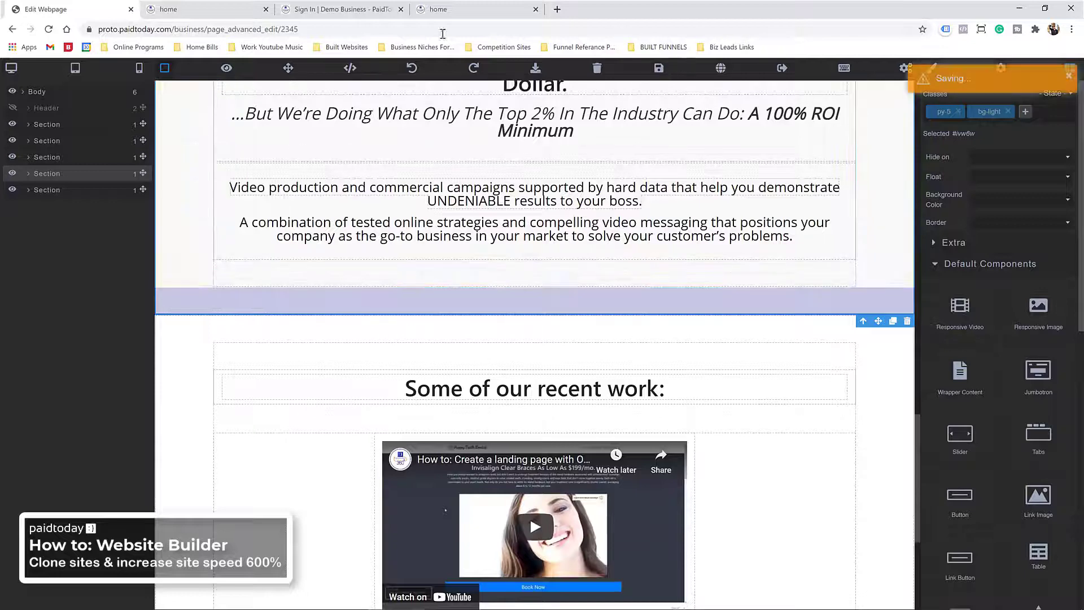
click(203, 9)
scroll(261, 196, up, 6)
key(F5)
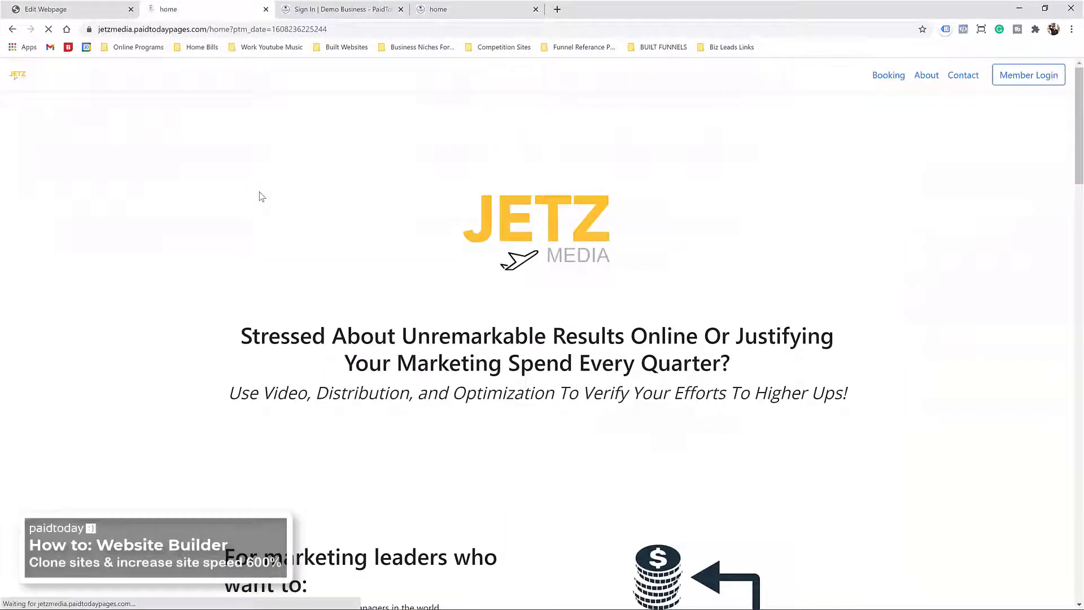
Step: Scroll the reloaded live home page to check the bg-light sections, then return to the page editor
scroll(259, 169, down, 5)
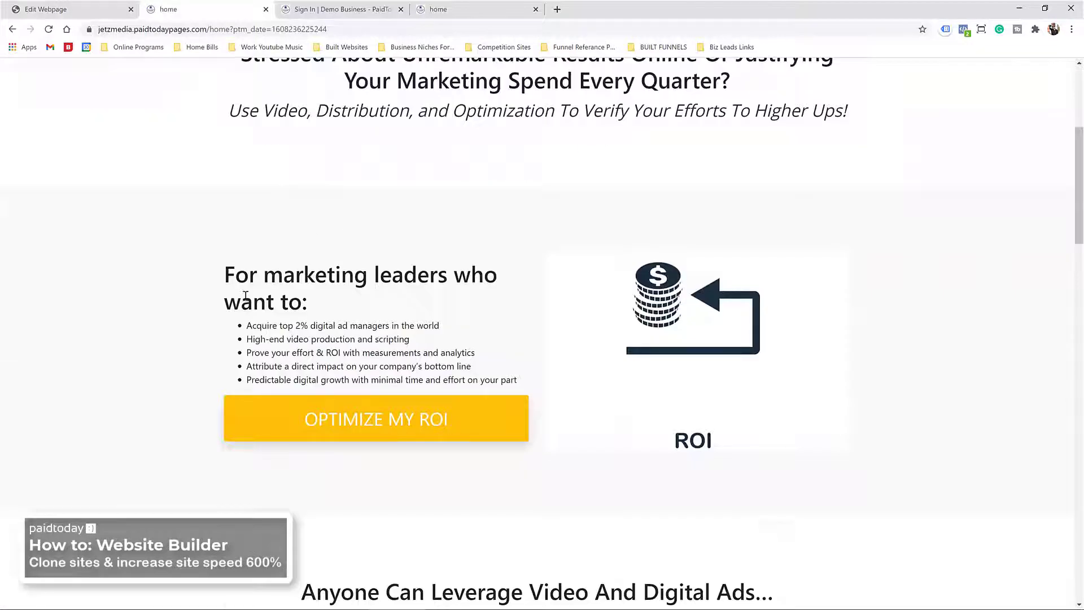
scroll(246, 293, down, 3)
scroll(121, 170, down, 9)
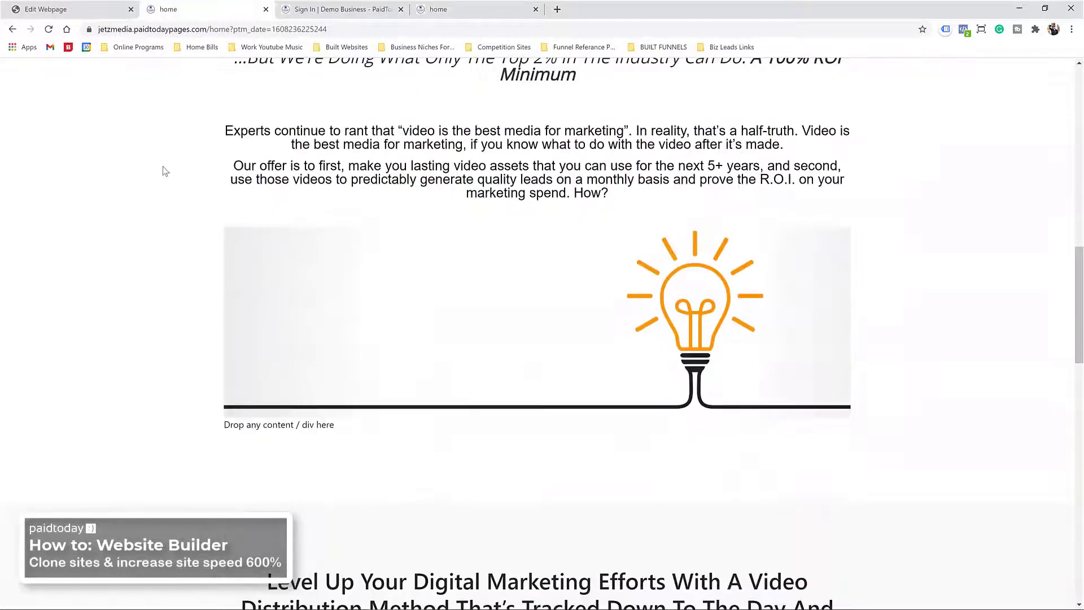
scroll(183, 161, down, 3)
scroll(205, 226, down, 12)
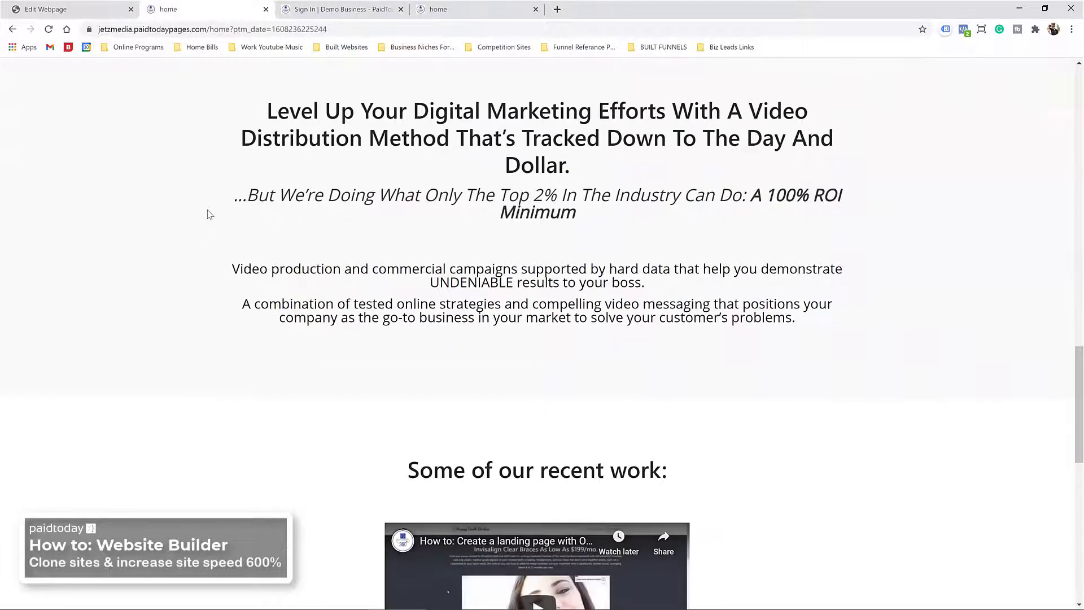
scroll(205, 222, down, 2)
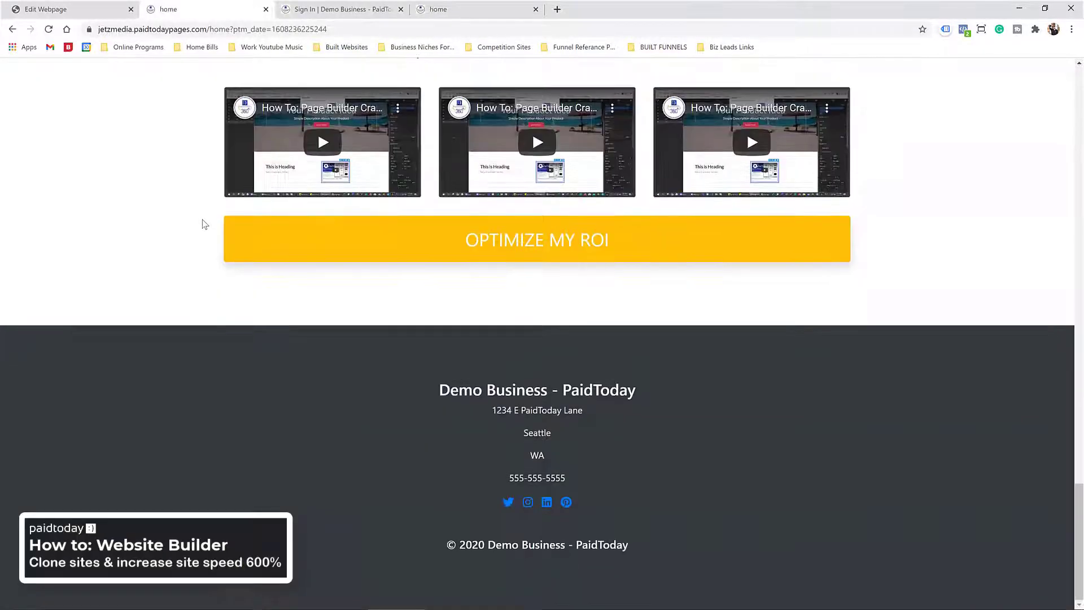
scroll(196, 321, up, 18)
scroll(209, 355, up, 17)
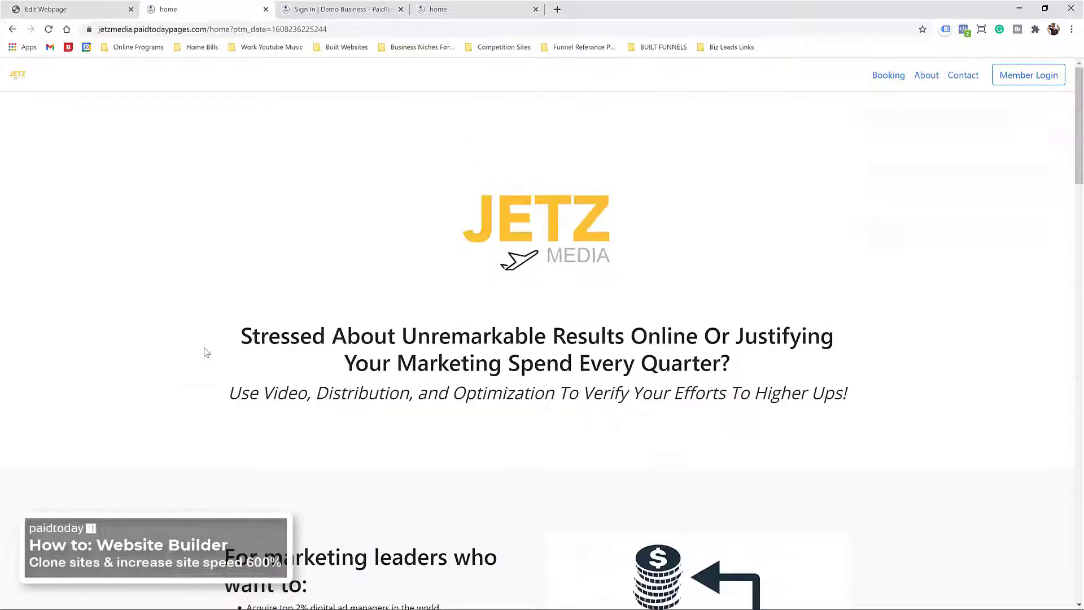
scroll(206, 352, down, 8)
scroll(194, 344, down, 7)
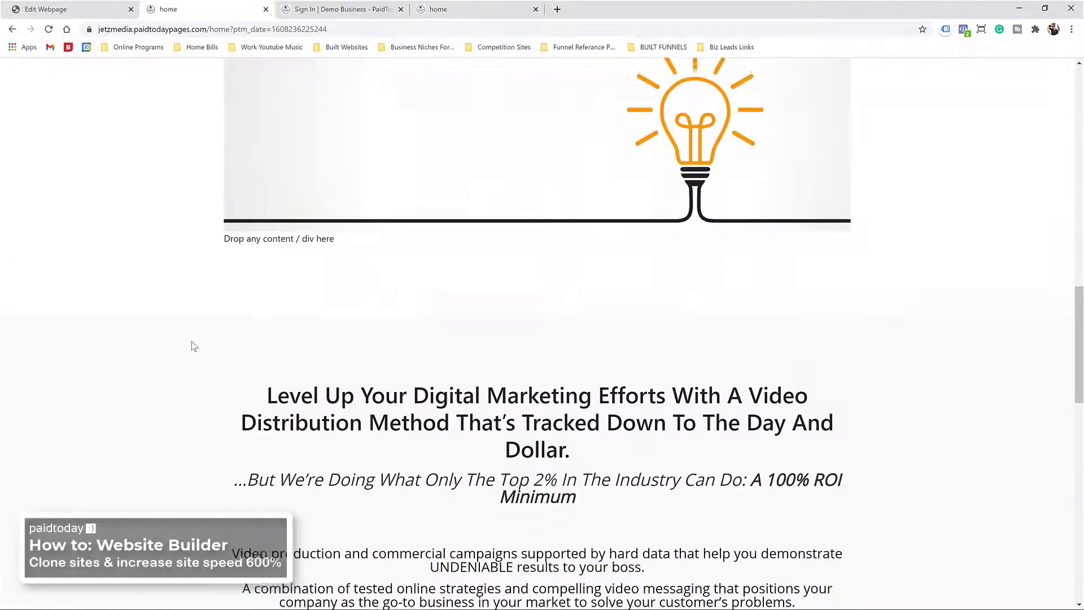
scroll(201, 327, down, 2)
scroll(294, 328, up, 3)
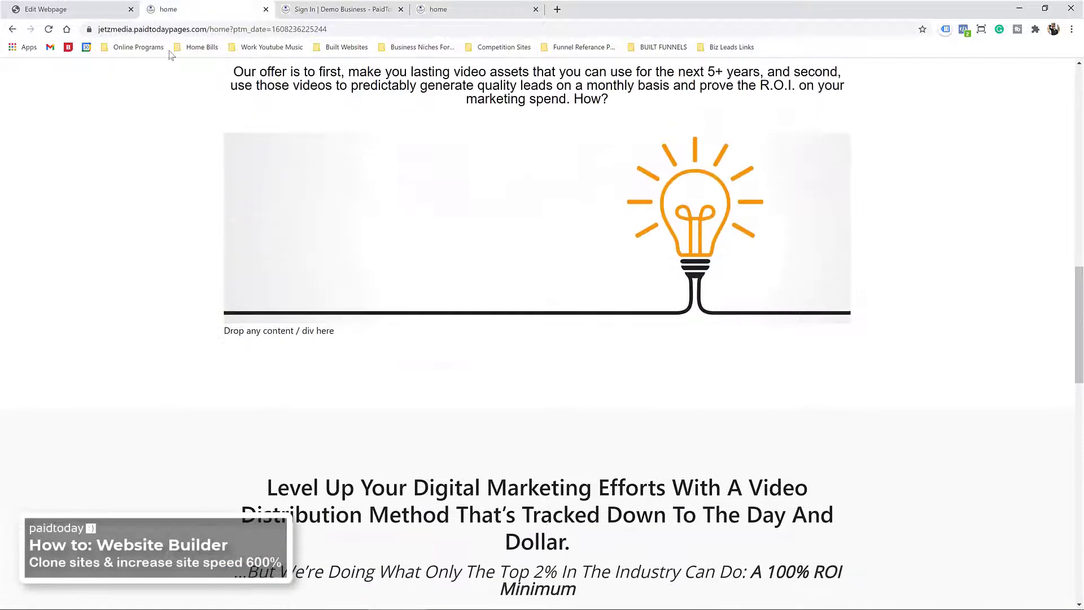
click(46, 9)
scroll(530, 517, down, 3)
scroll(398, 377, up, 2)
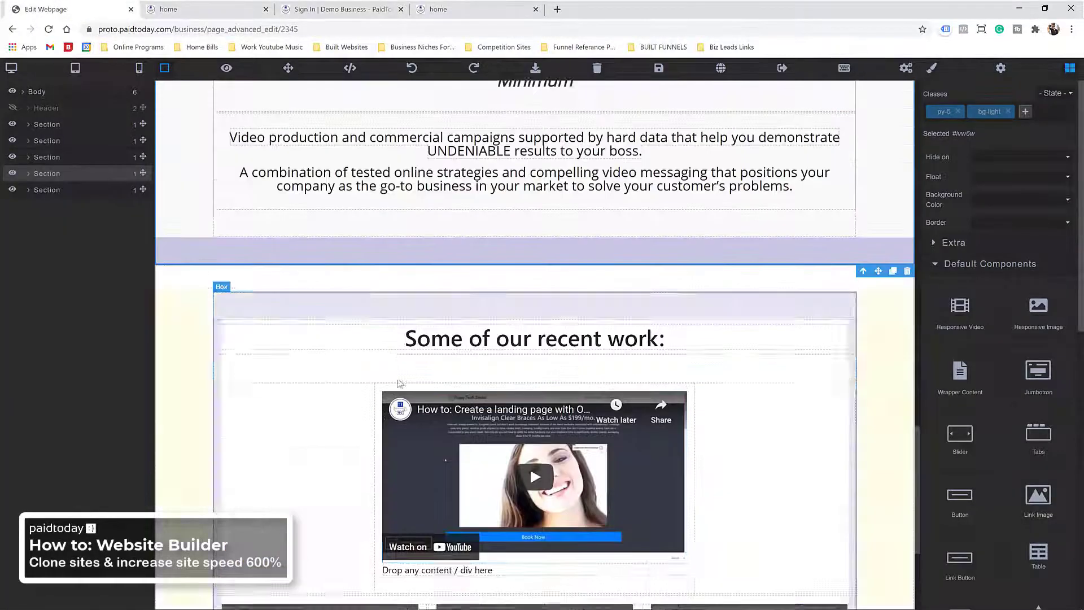
Step: Delete the 'Drop any content / div here' paragraphs under the lightbulb image and the featured video
scroll(397, 382, up, 8)
click(776, 251)
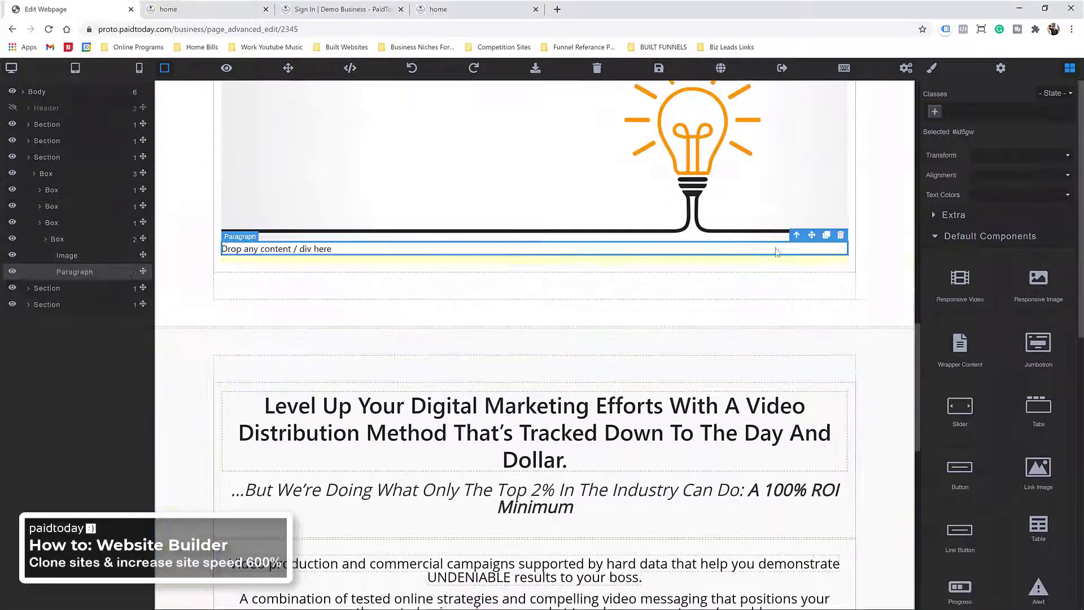
click(841, 234)
scroll(641, 334, up, 18)
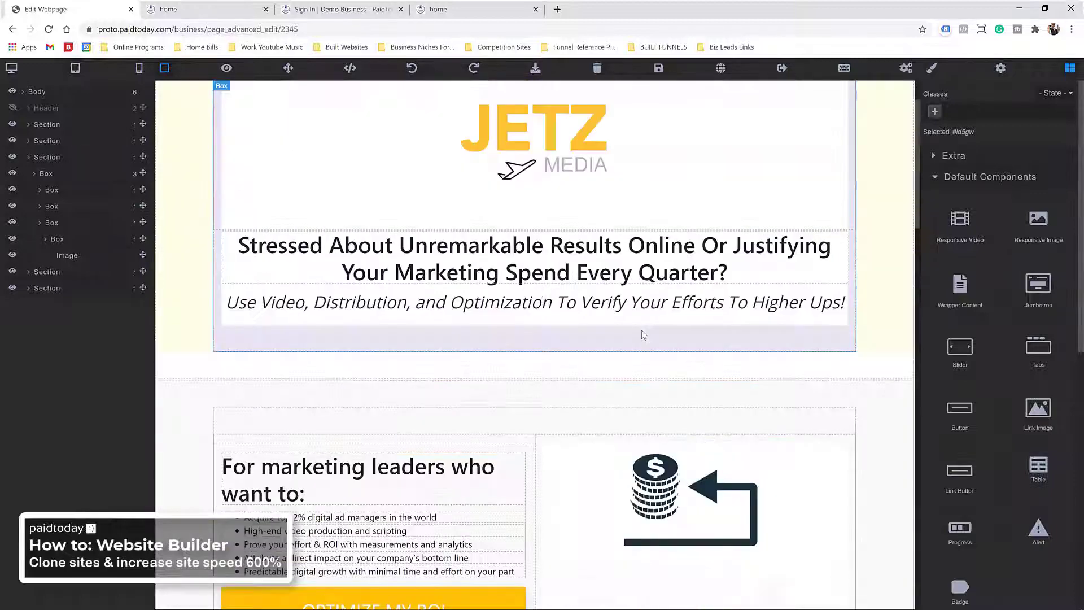
scroll(391, 276, down, 15)
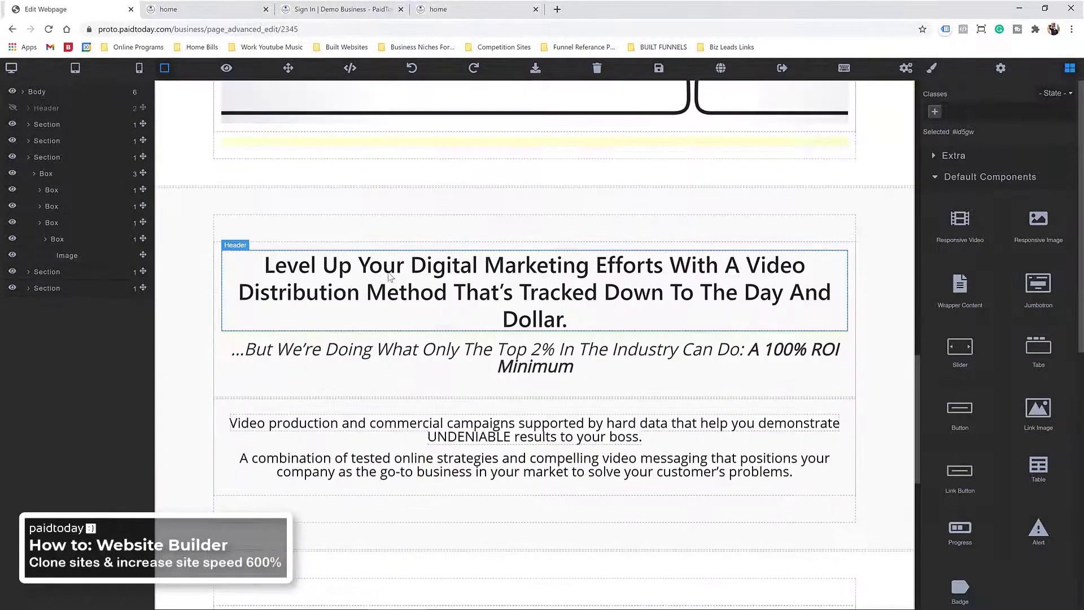
scroll(391, 277, down, 5)
click(671, 338)
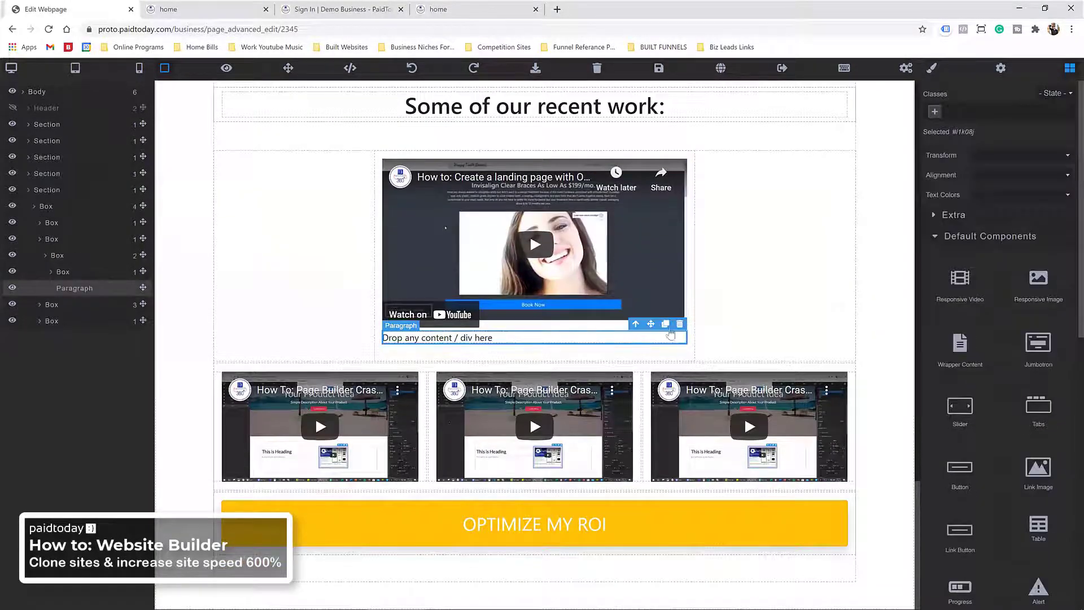
click(679, 324)
Step: Restore the editor window from full screen so the original Jetz Media site shows beside it
scroll(467, 379, up, 2)
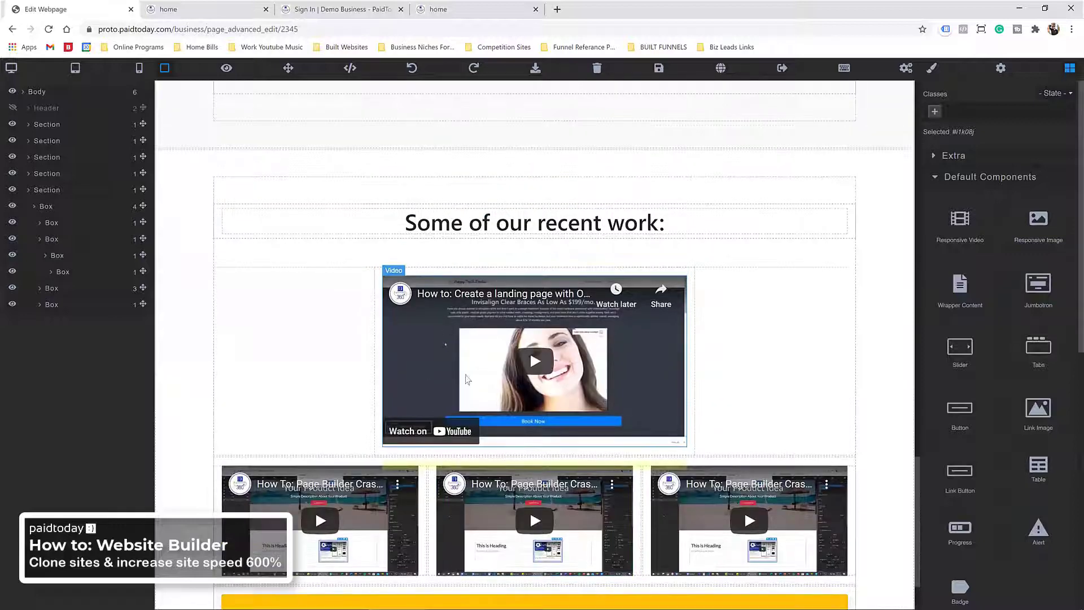
scroll(467, 379, down, 2)
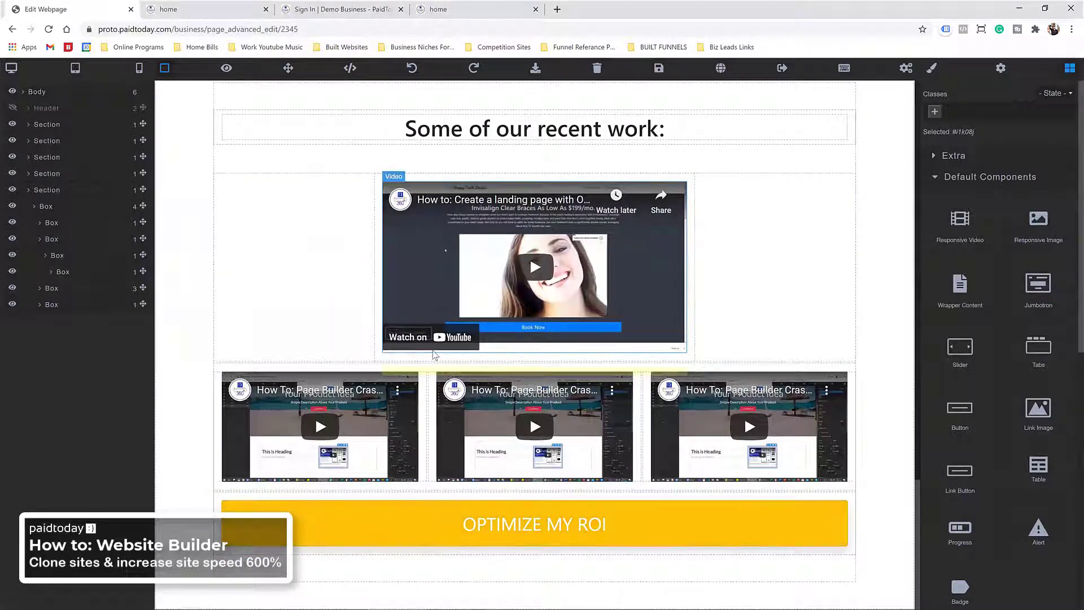
scroll(435, 355, up, 15)
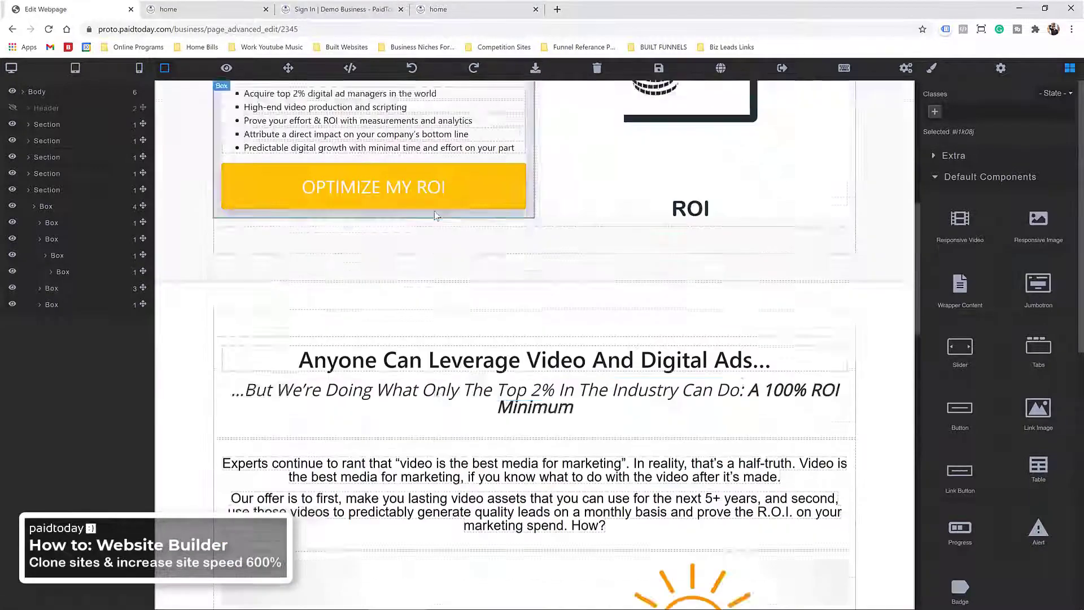
scroll(435, 216, up, 3)
double_click(607, 8)
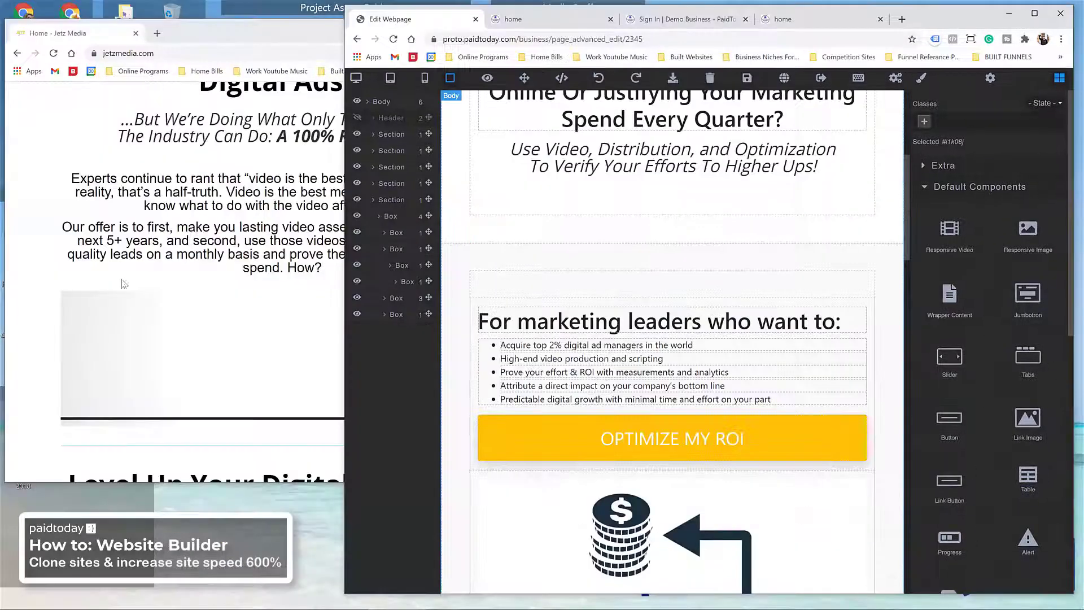
Step: Open the Jetz Media Discovery page through the site's Optimize My ROI link and skim it
click(62, 158)
scroll(62, 158, down, 15)
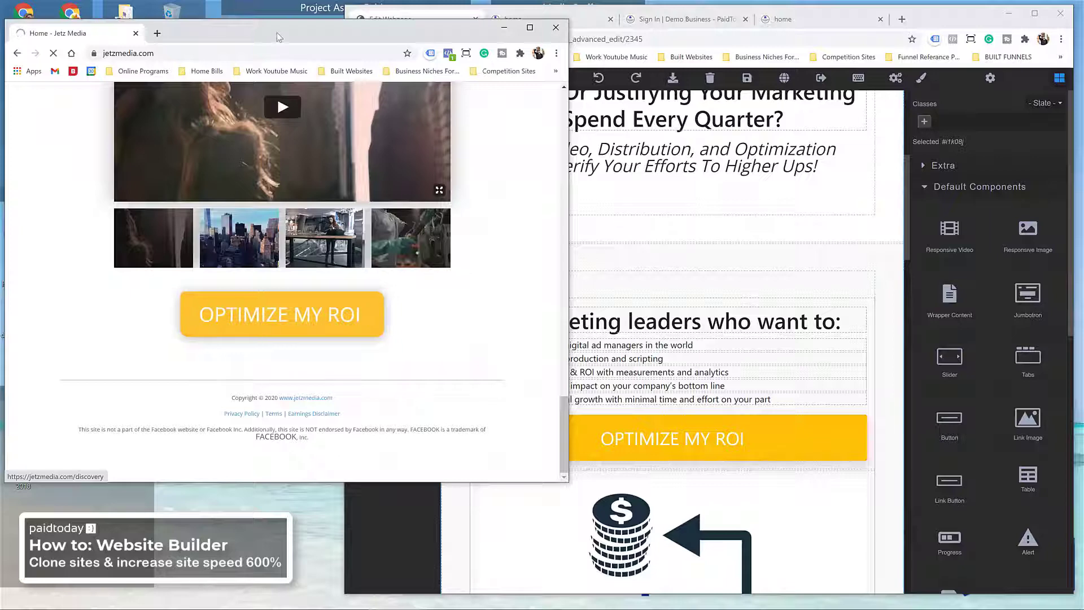
drag(277, 30, 339, 67)
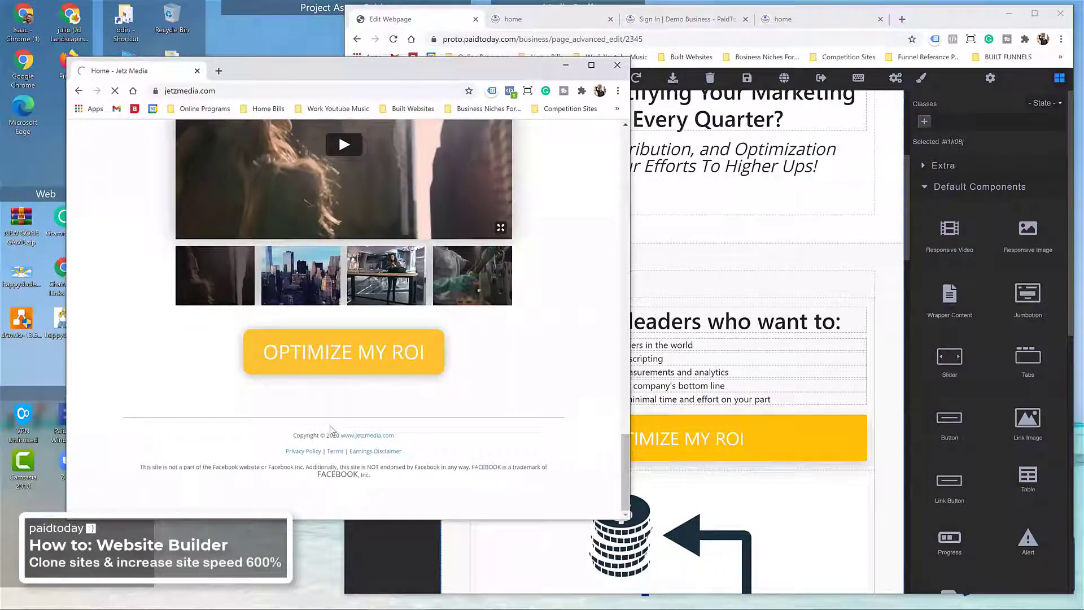
click(328, 351)
scroll(339, 315, down, 15)
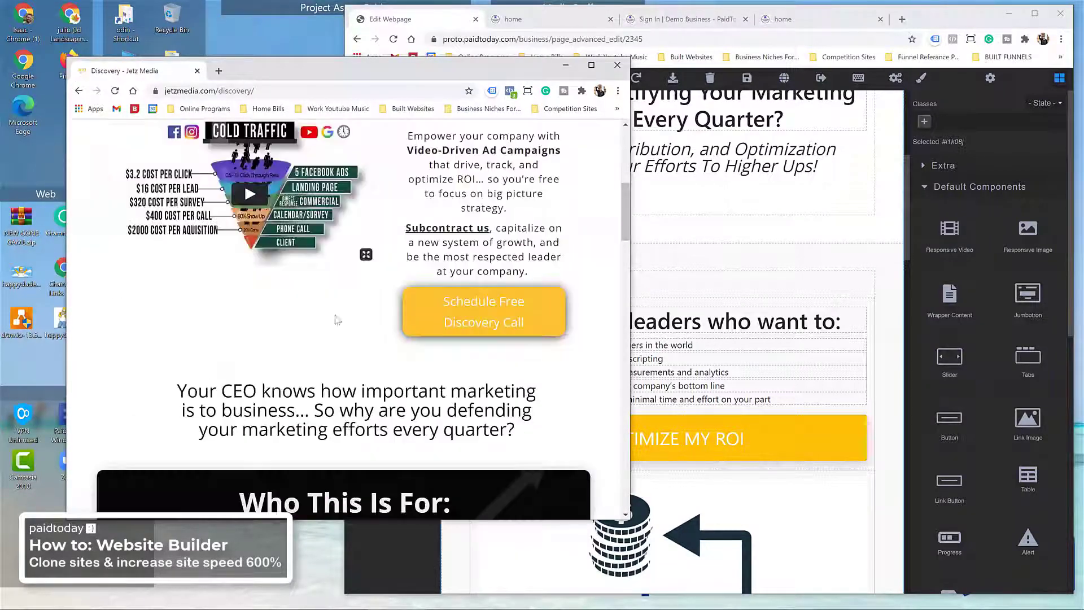
scroll(356, 322, down, 10)
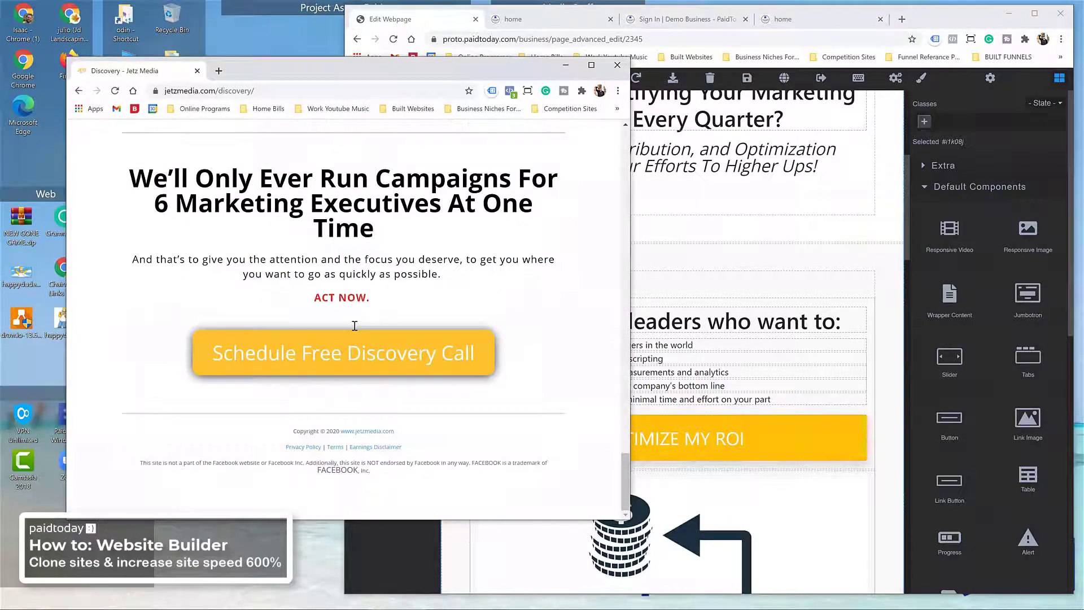
scroll(356, 322, up, 12)
scroll(361, 356, up, 15)
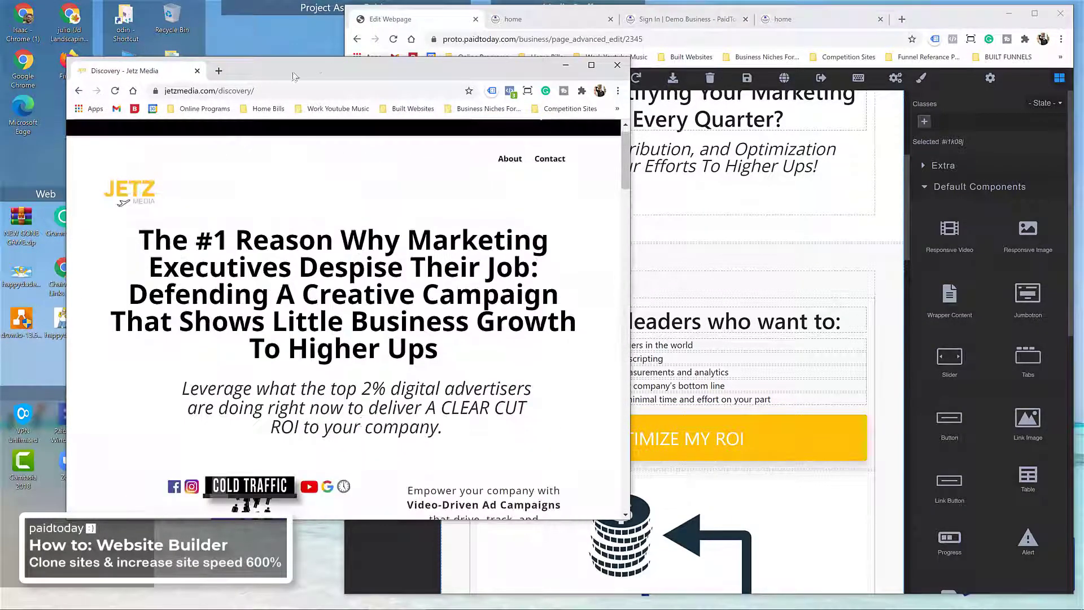
Step: Maximize the Discovery page window, review it top to bottom, then restore the window smaller
double_click(294, 73)
scroll(346, 205, down, 10)
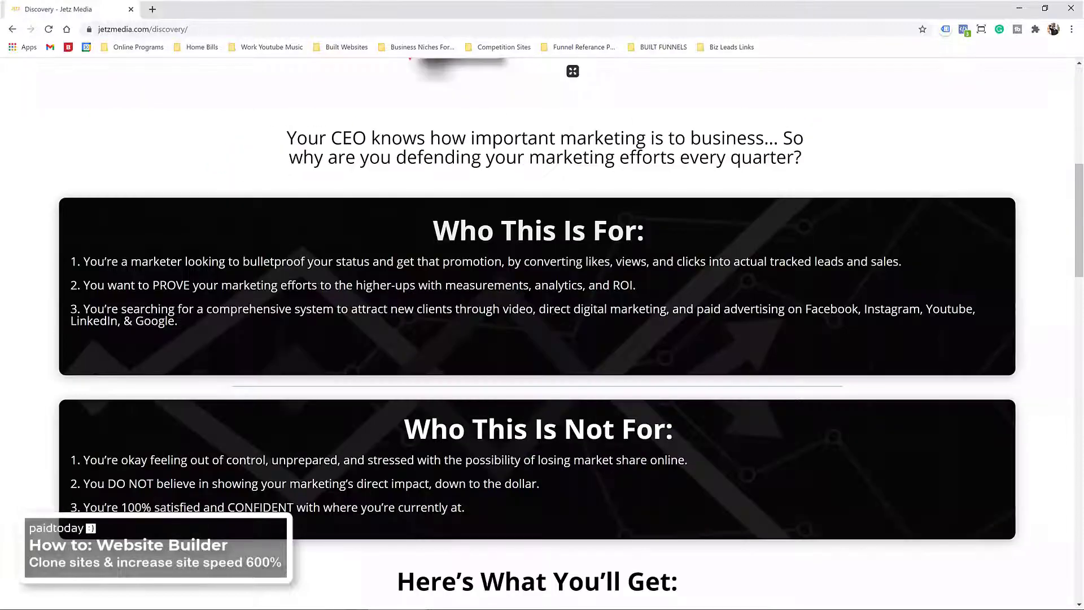
scroll(342, 215, down, 8)
scroll(323, 273, up, 15)
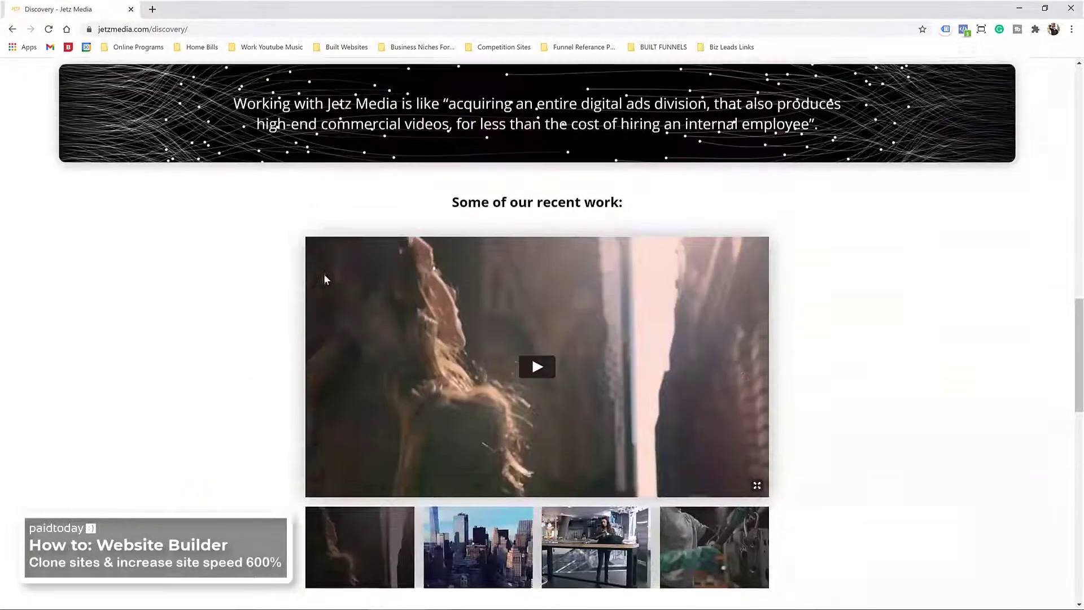
scroll(326, 273, up, 3)
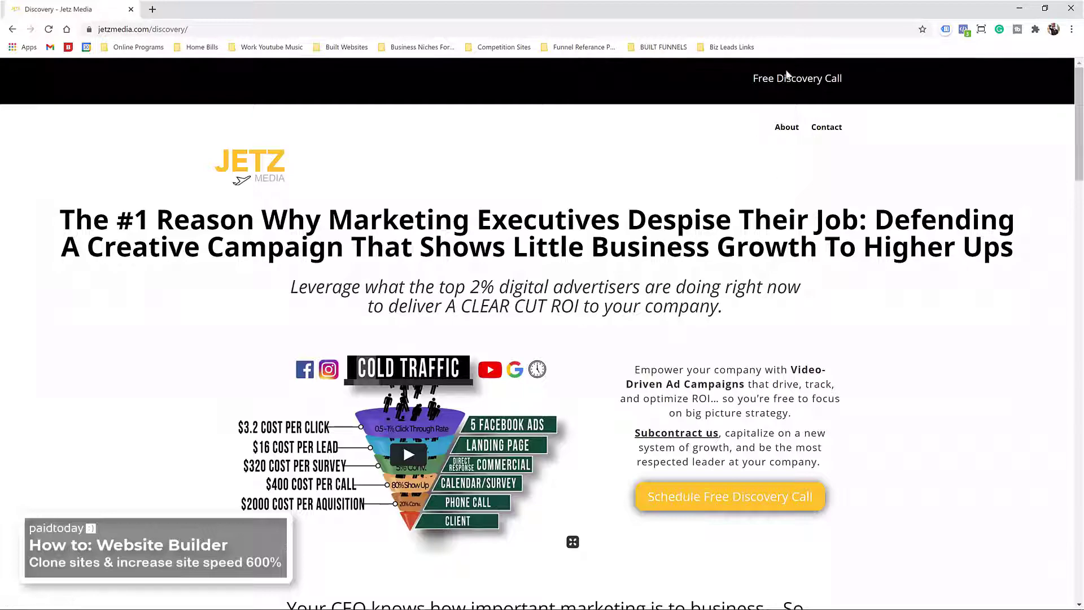
scroll(395, 235, down, 7)
scroll(347, 199, up, 3)
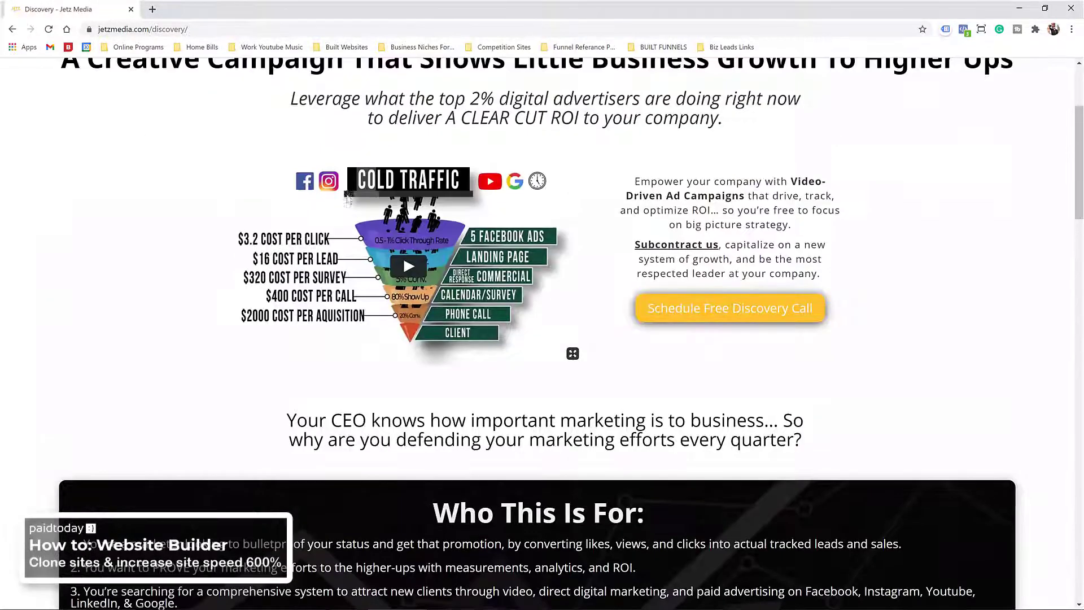
scroll(482, 202, up, 3)
scroll(359, 226, down, 13)
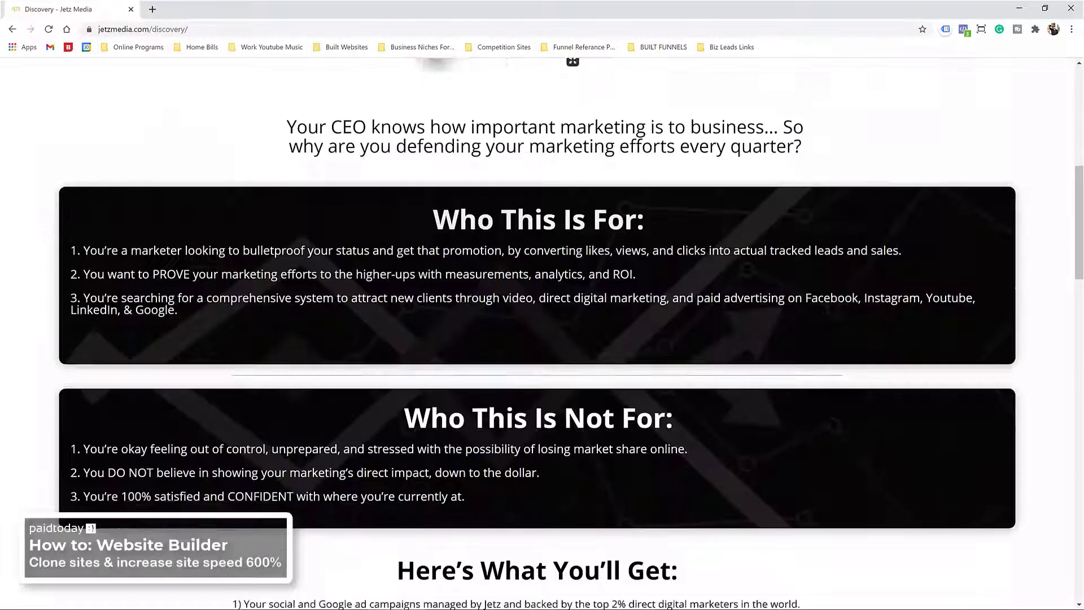
scroll(360, 229, down, 10)
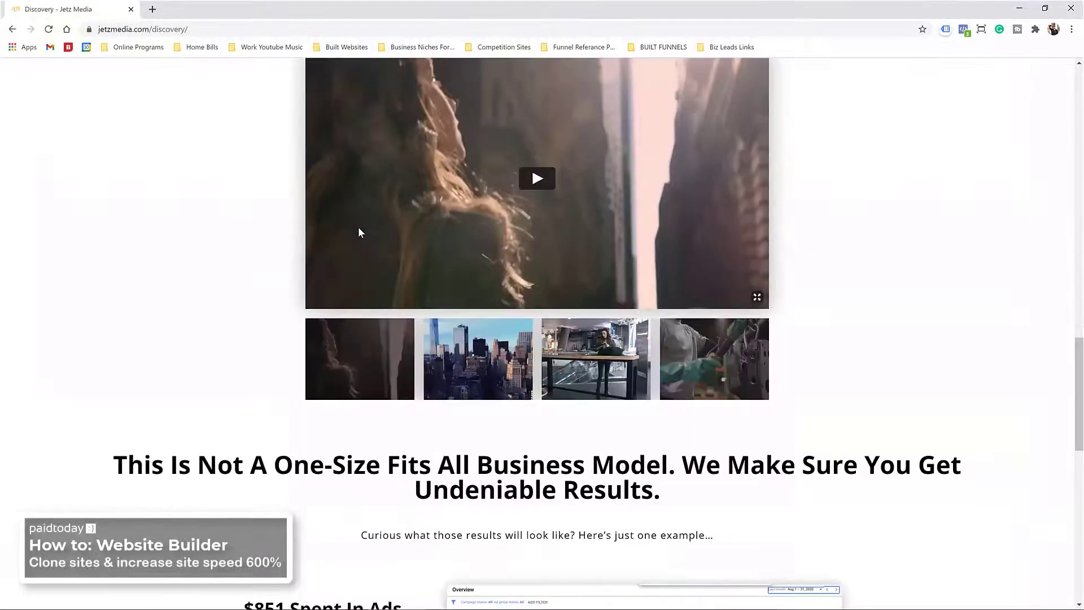
scroll(476, 145, up, 3)
scroll(429, 197, down, 3)
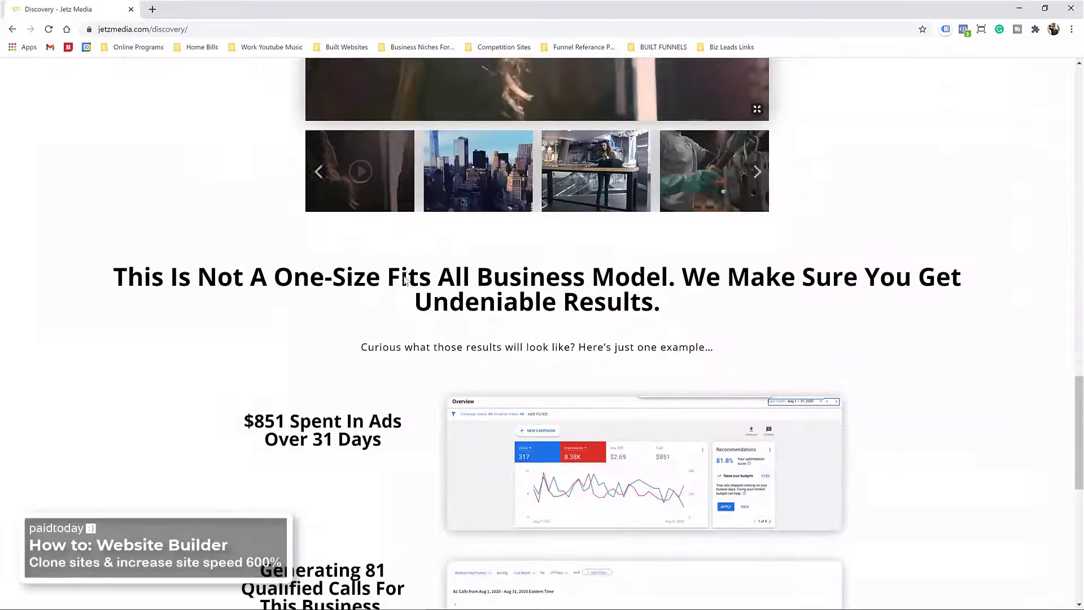
scroll(353, 173, down, 6)
scroll(429, 169, up, 3)
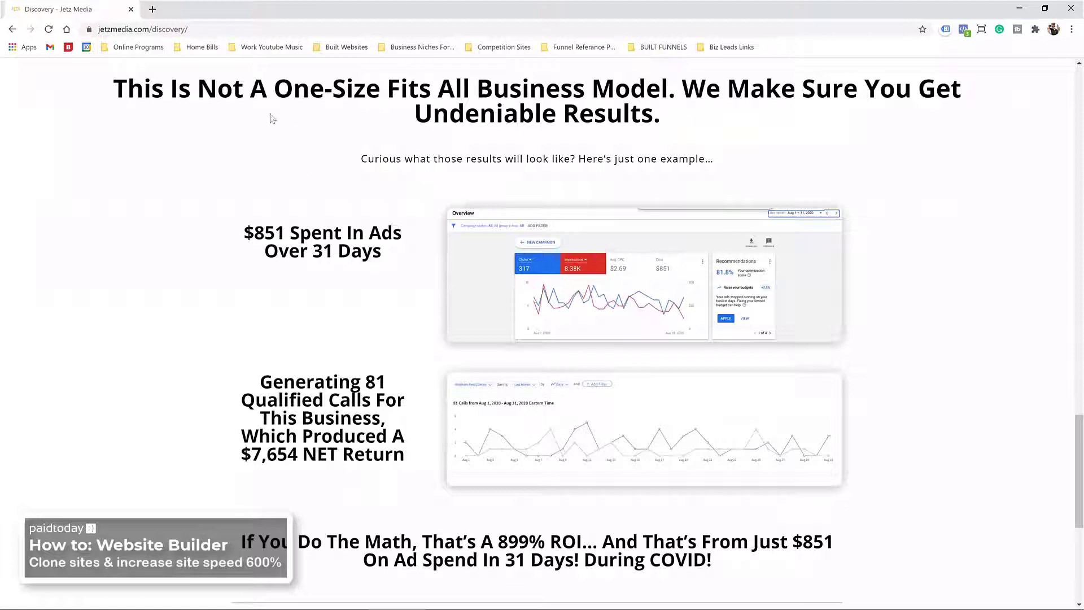
scroll(276, 141, down, 6)
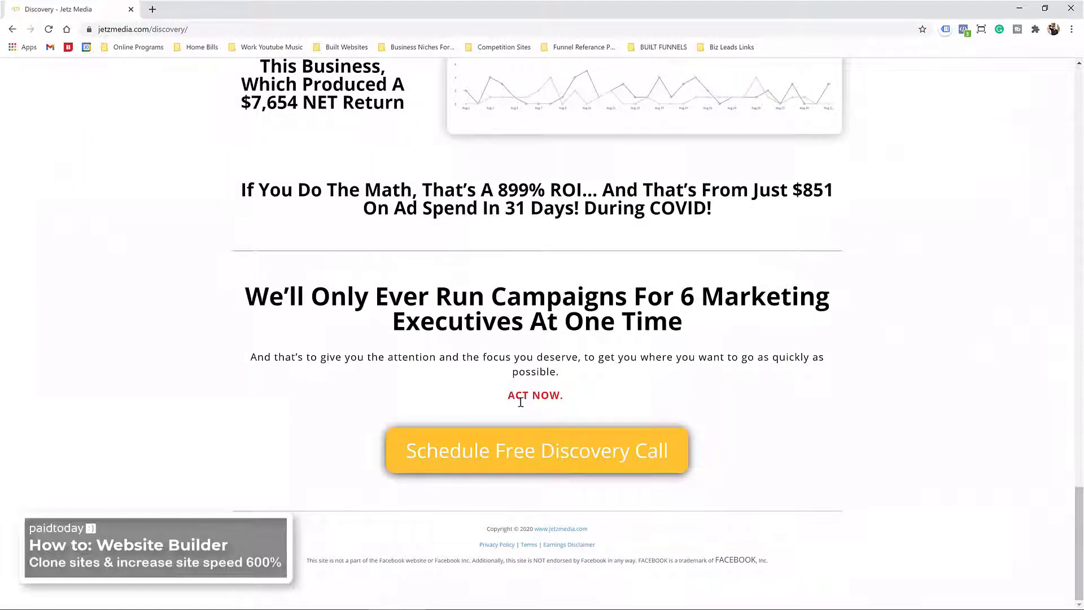
scroll(521, 400, up, 20)
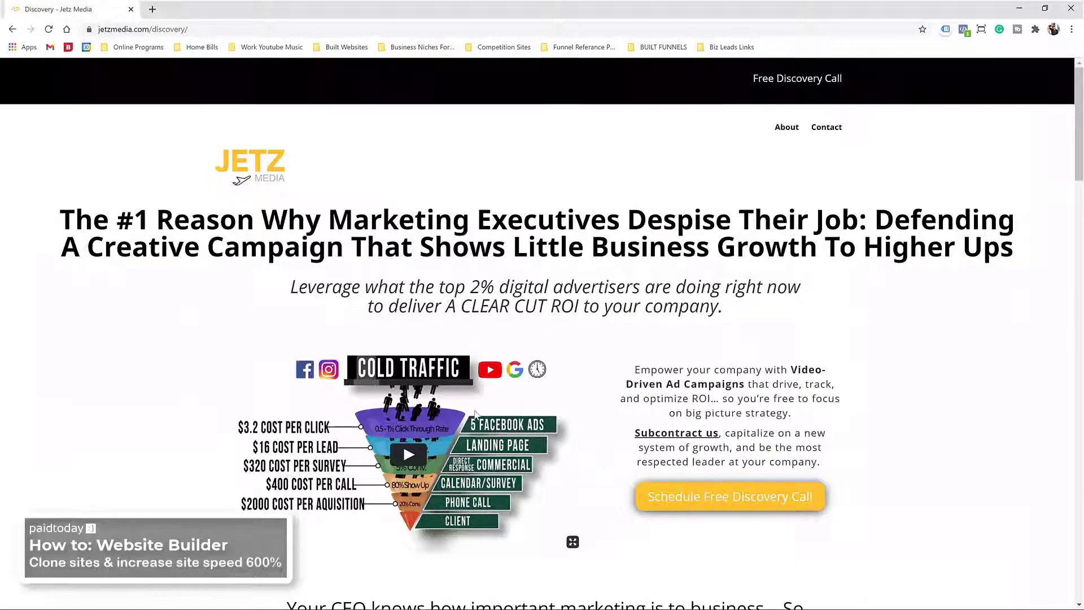
drag(214, 9, 278, 65)
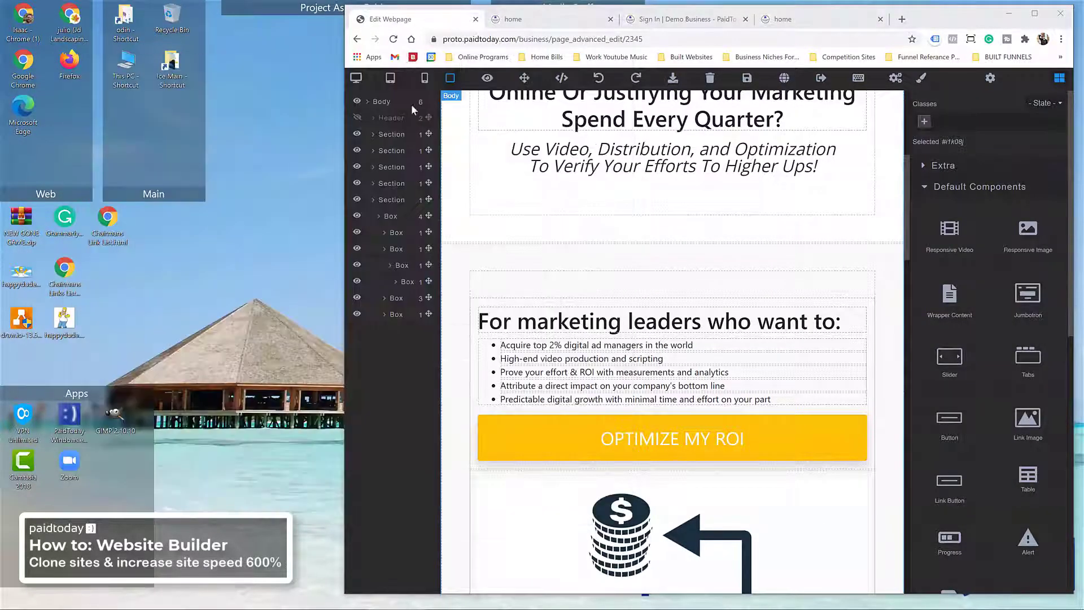
Step: Maximize the PaidToday editor, save the home page, and leave the editor for the pageset details
scroll(613, 237, up, 6)
click(931, 25)
double_click(932, 25)
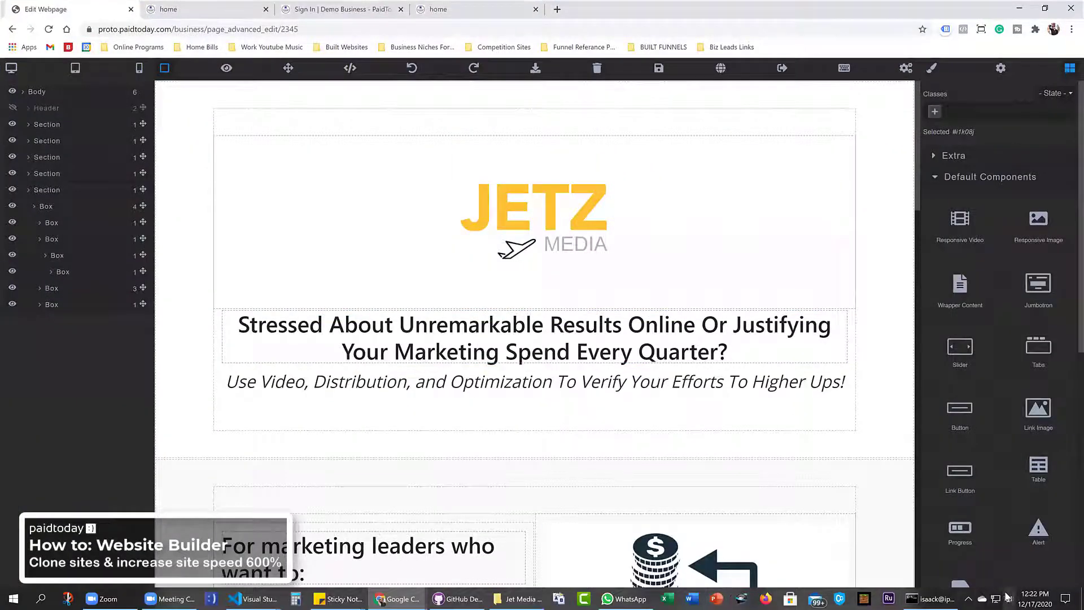
click(658, 68)
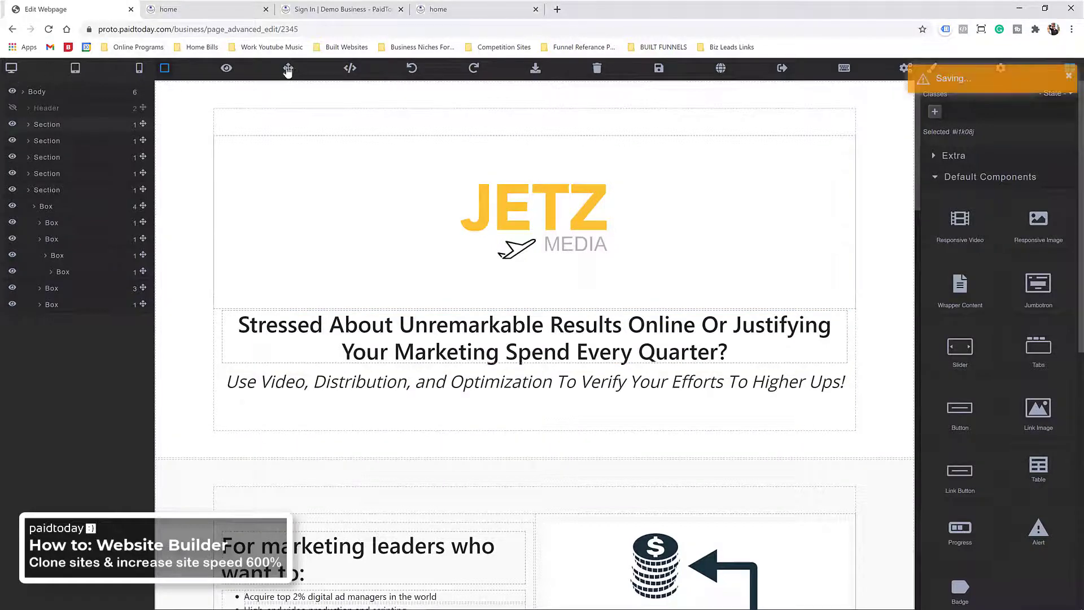
click(780, 70)
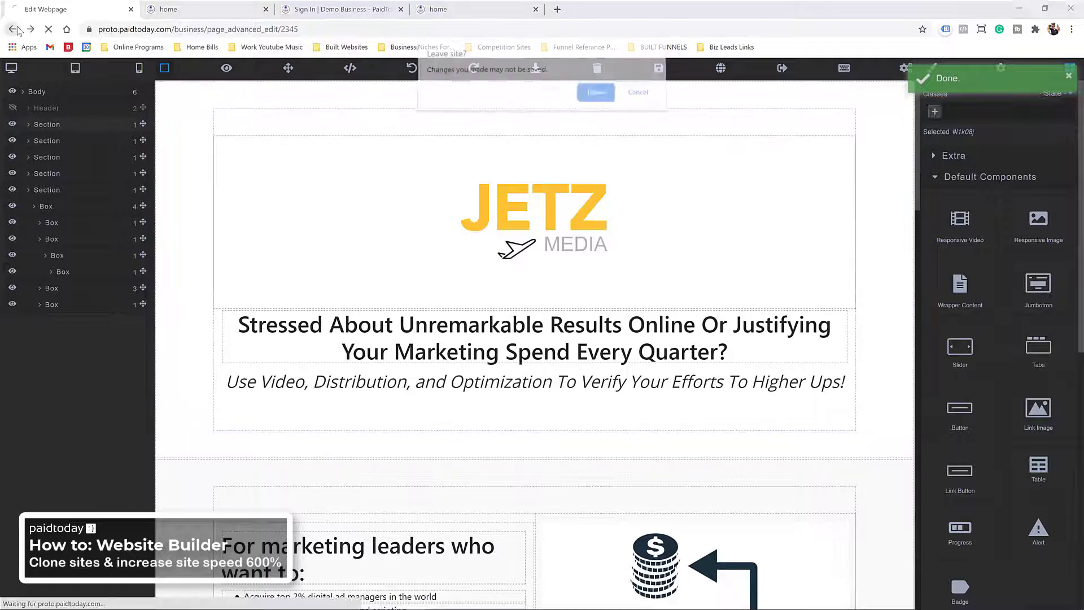
click(597, 92)
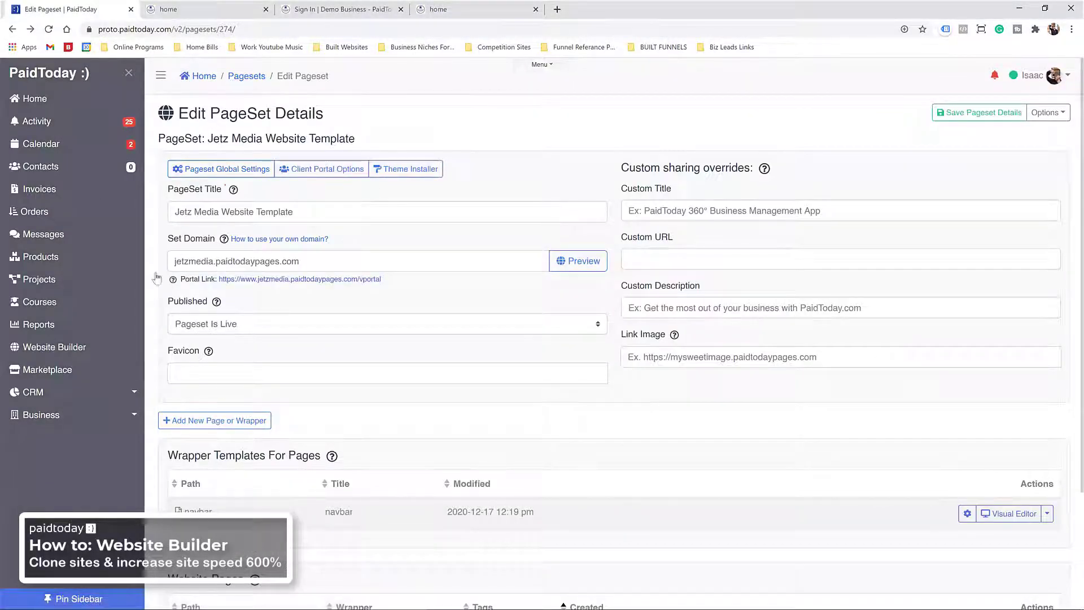
Step: Create a new page titled 'landing page' at path landing-page and open it in the editor
scroll(156, 278, down, 3)
click(218, 273)
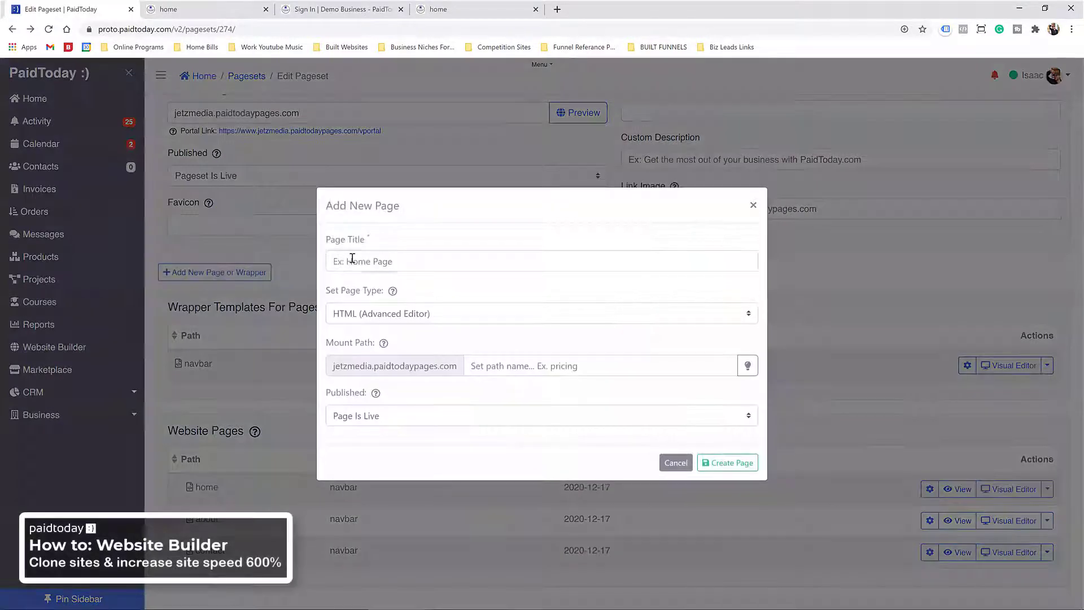
click(353, 261)
text(landing pa)
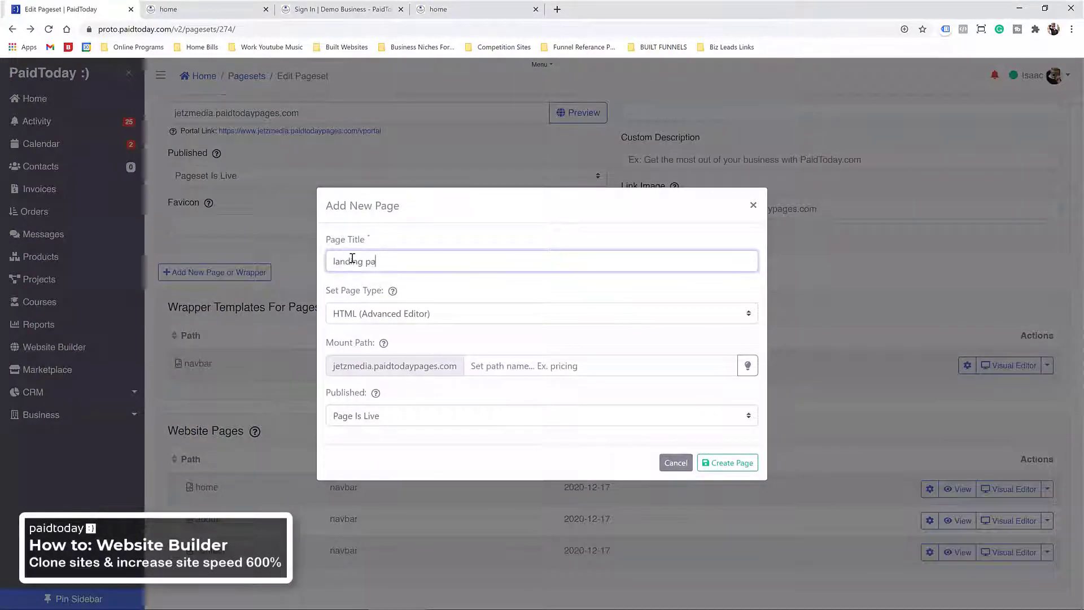
text(ge)
key(Tab)
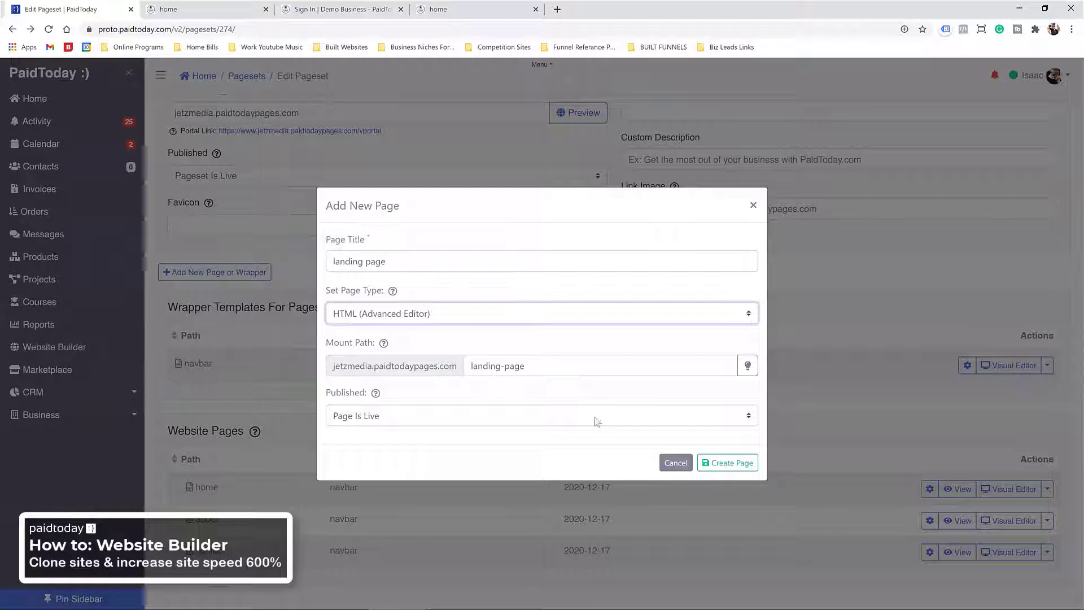
click(705, 463)
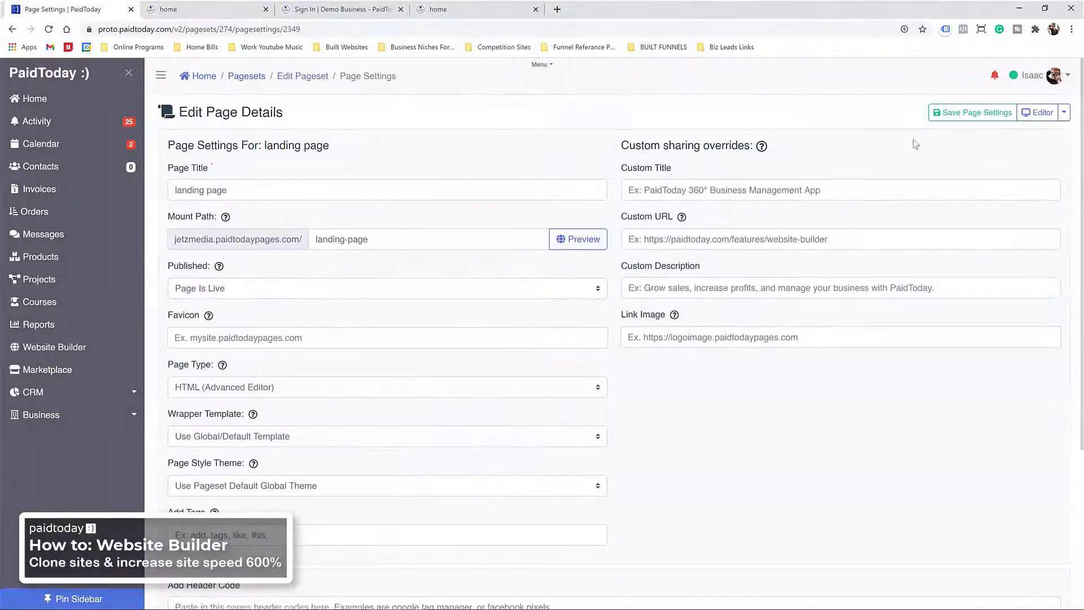
click(1038, 111)
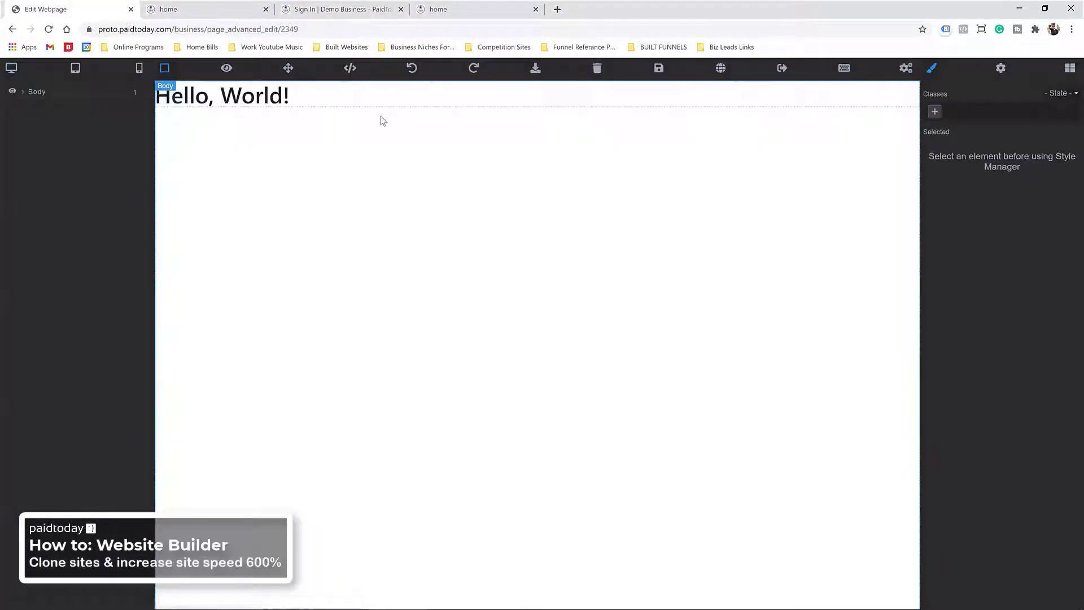
Step: Replace the Hello, World! heading with a Section, Container box and single-column row
click(293, 102)
key(Delete)
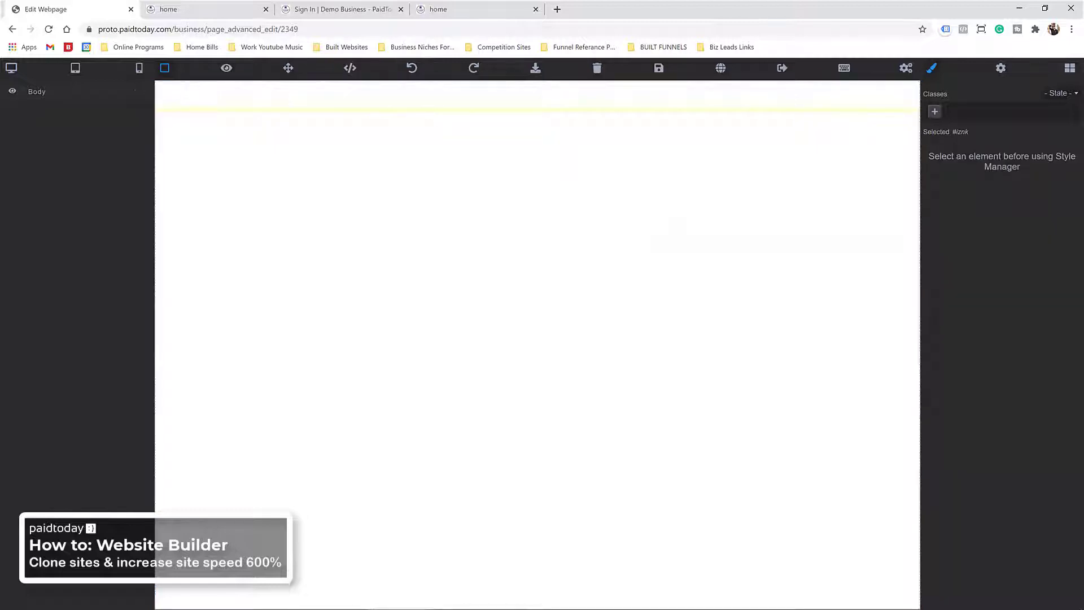
click(1070, 68)
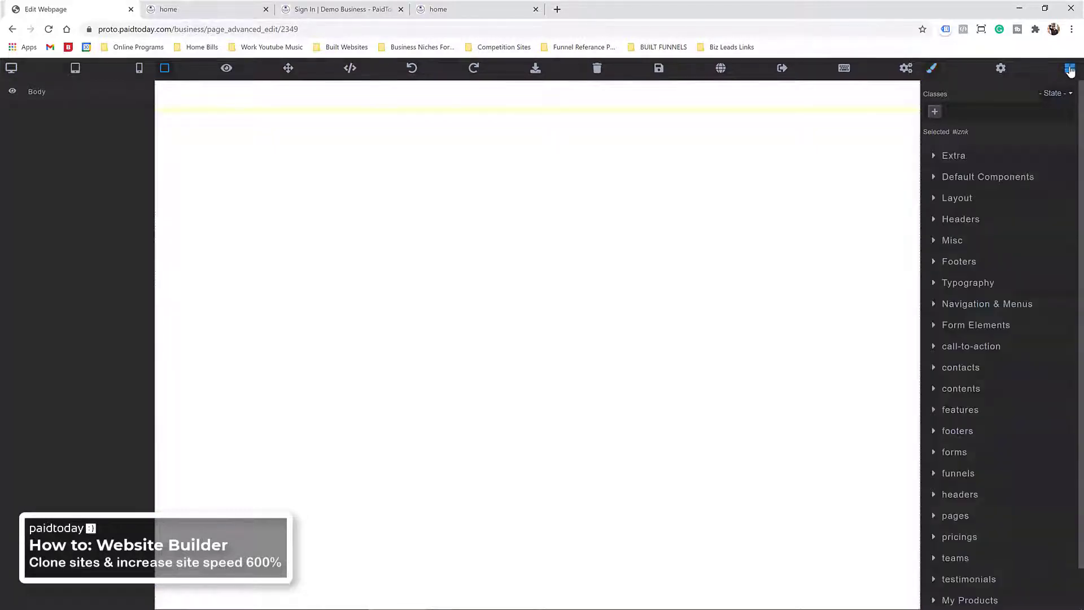
click(960, 198)
drag(965, 300, 680, 259)
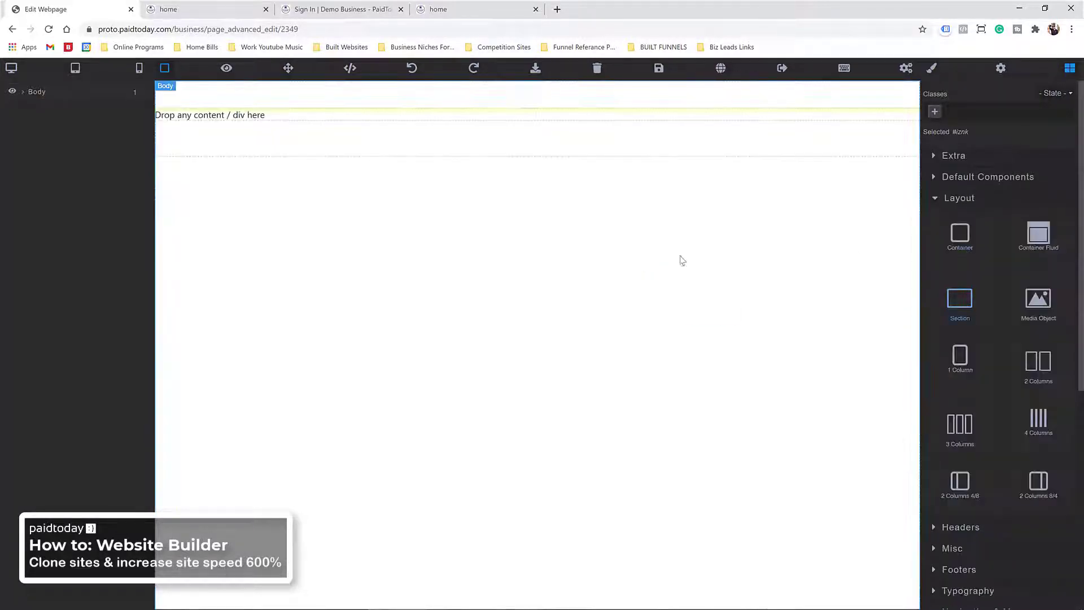
drag(960, 232, 443, 190)
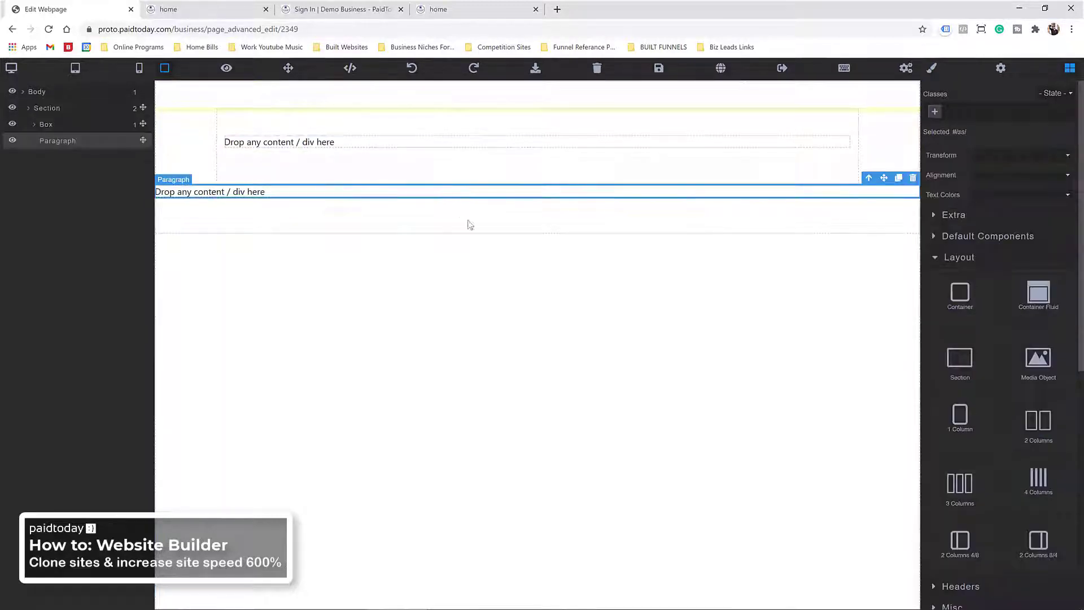
key(Delete)
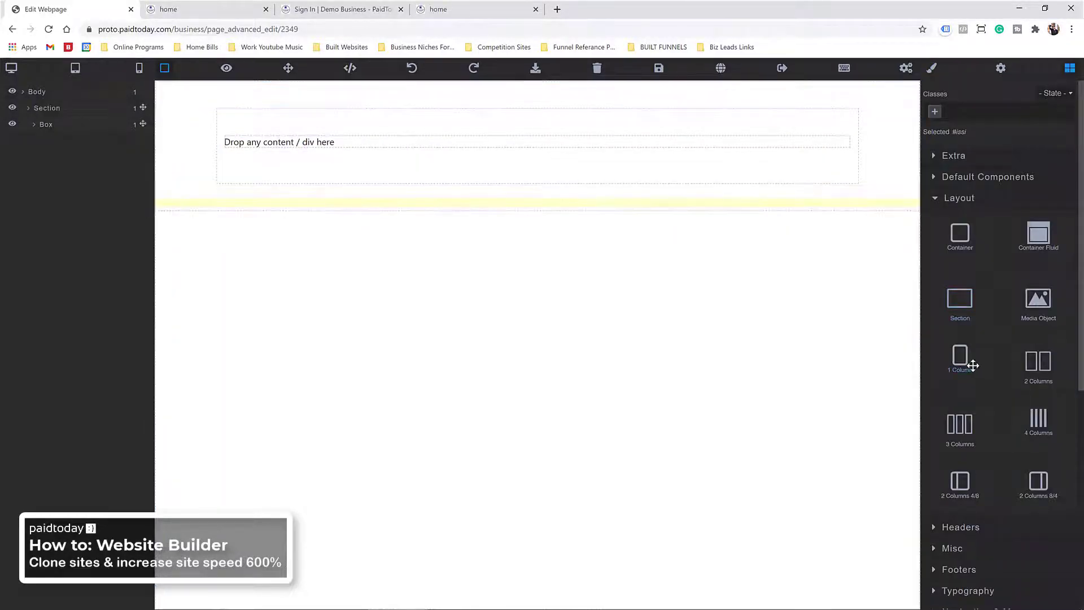
drag(972, 366, 622, 131)
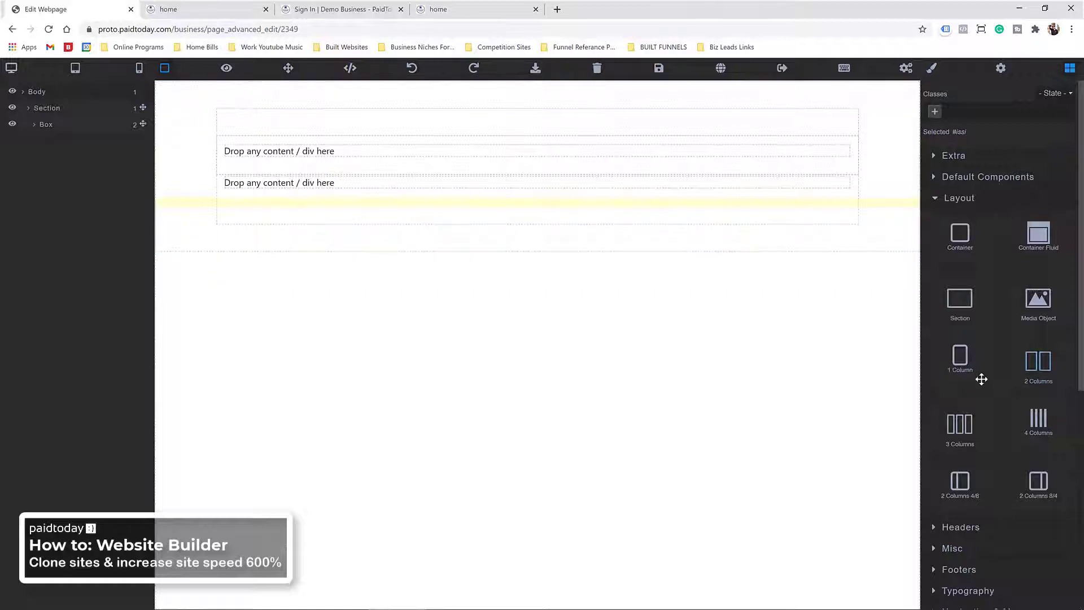
Step: Add a heading with the pasted plain-text 'Marketing Executives Despise Their Job' headline, centre-aligned
scroll(979, 385, down, 5)
click(964, 313)
scroll(956, 232, up, 3)
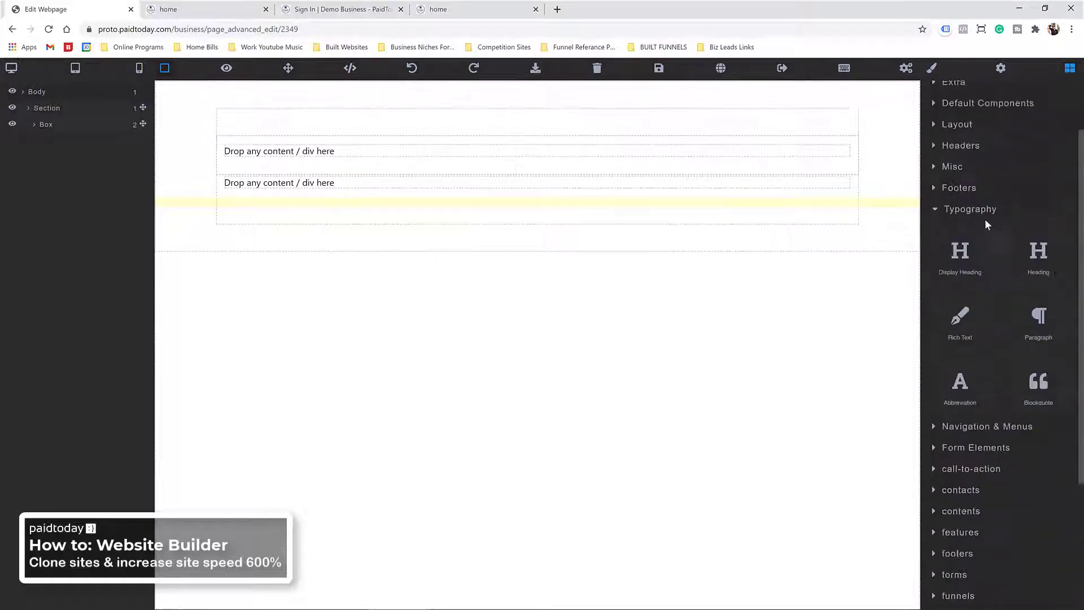
drag(1038, 252, 386, 148)
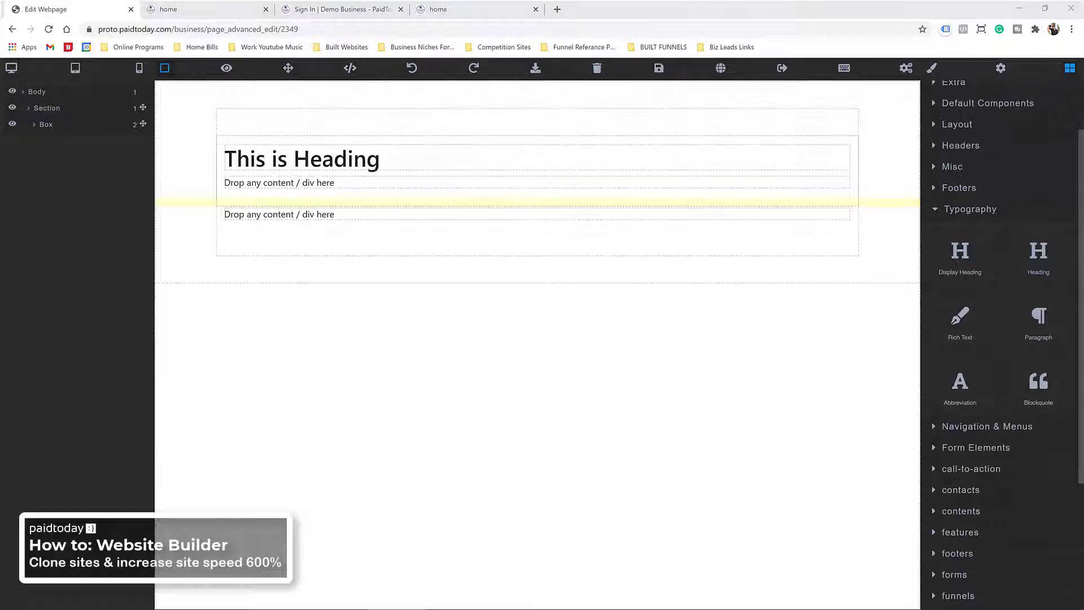
click(355, 165)
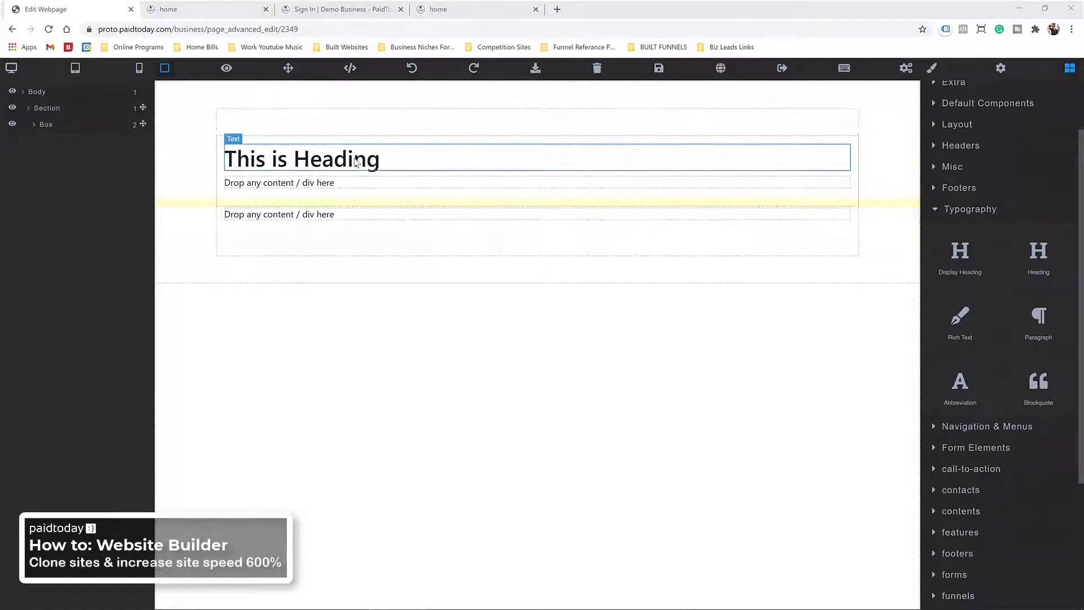
triple_click(356, 161)
right_click(356, 161)
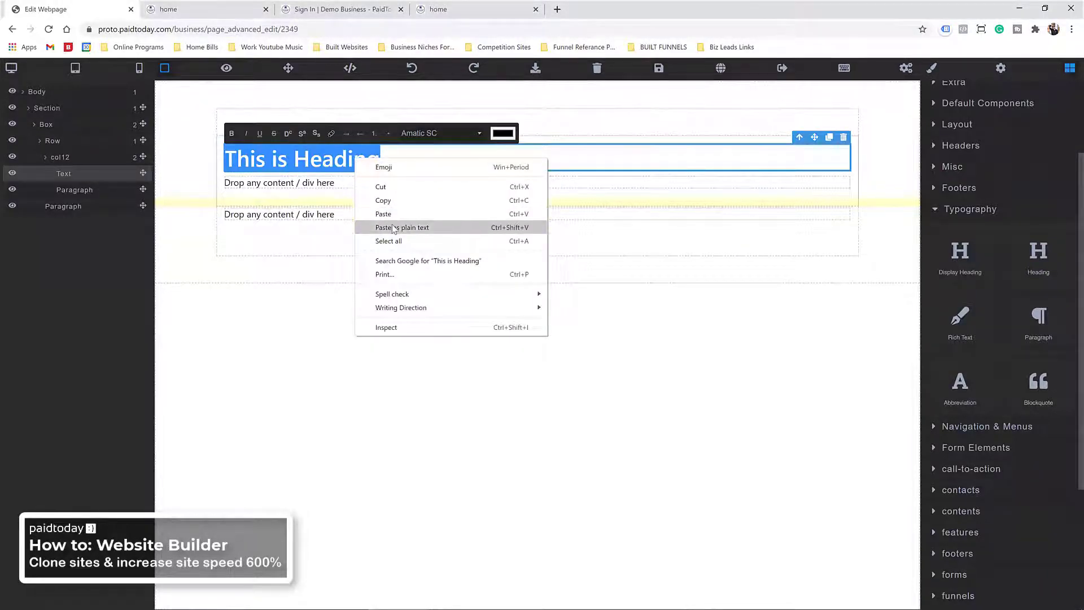
click(396, 227)
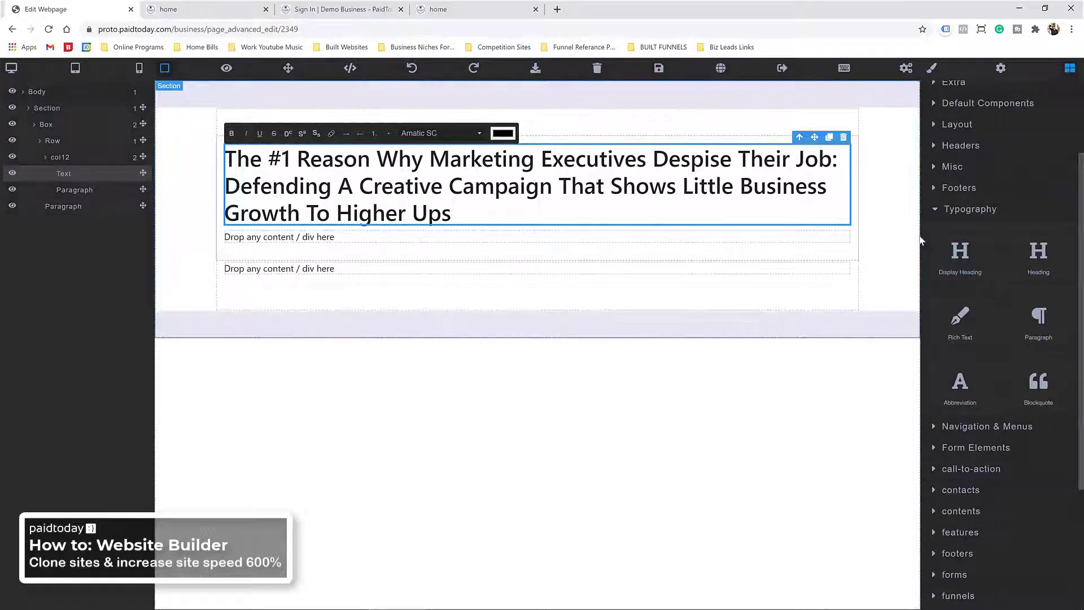
click(930, 68)
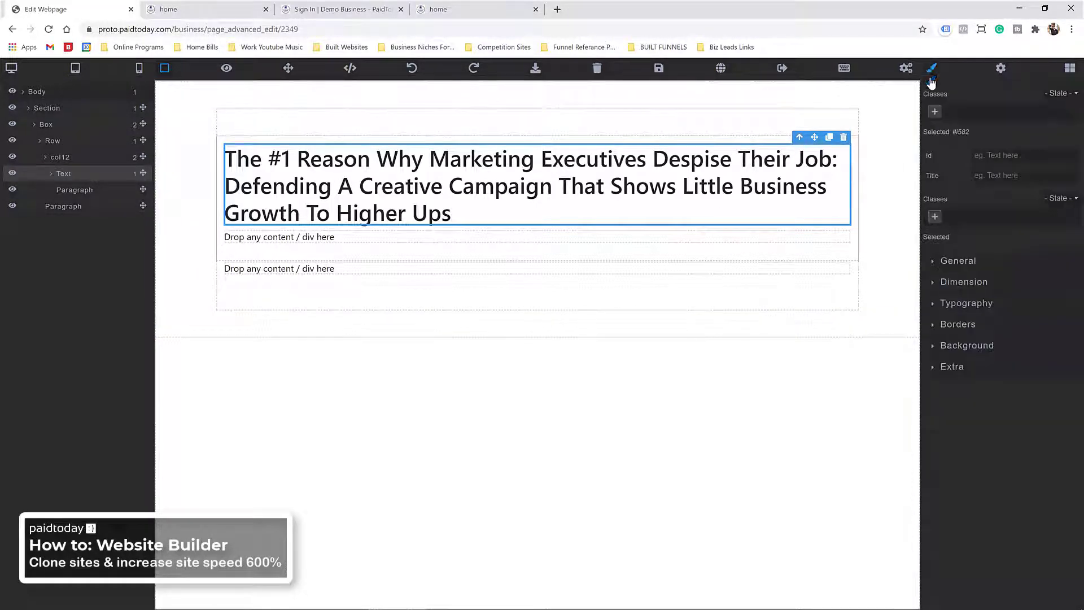
click(957, 301)
click(977, 458)
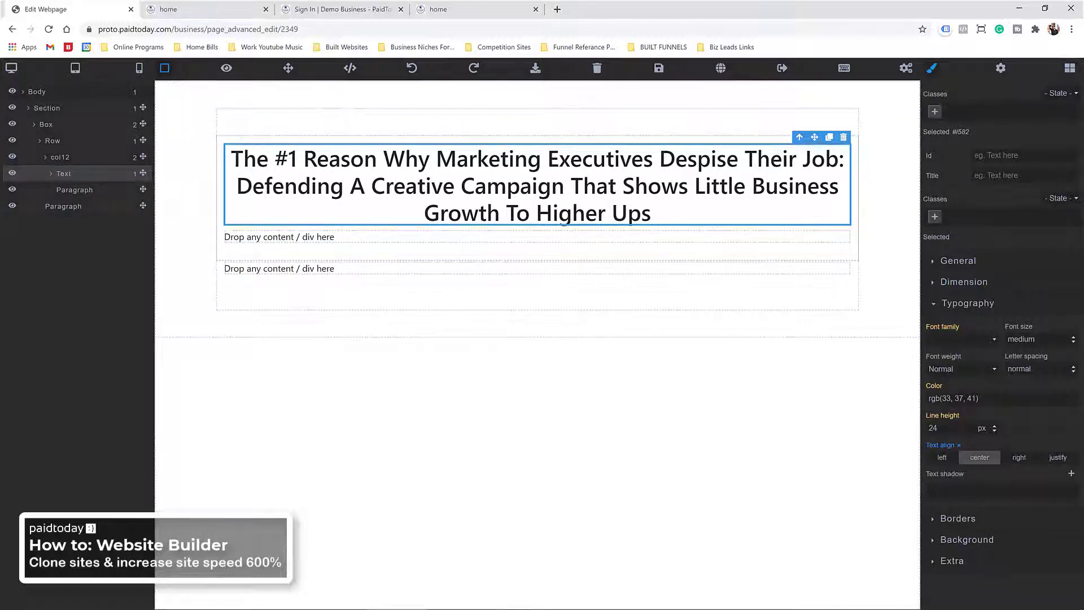
Step: Paste the italic 'CLEAR CUT ROI' subline over the placeholder paragraph
click(373, 237)
double_click(370, 237)
right_click(369, 238)
click(401, 297)
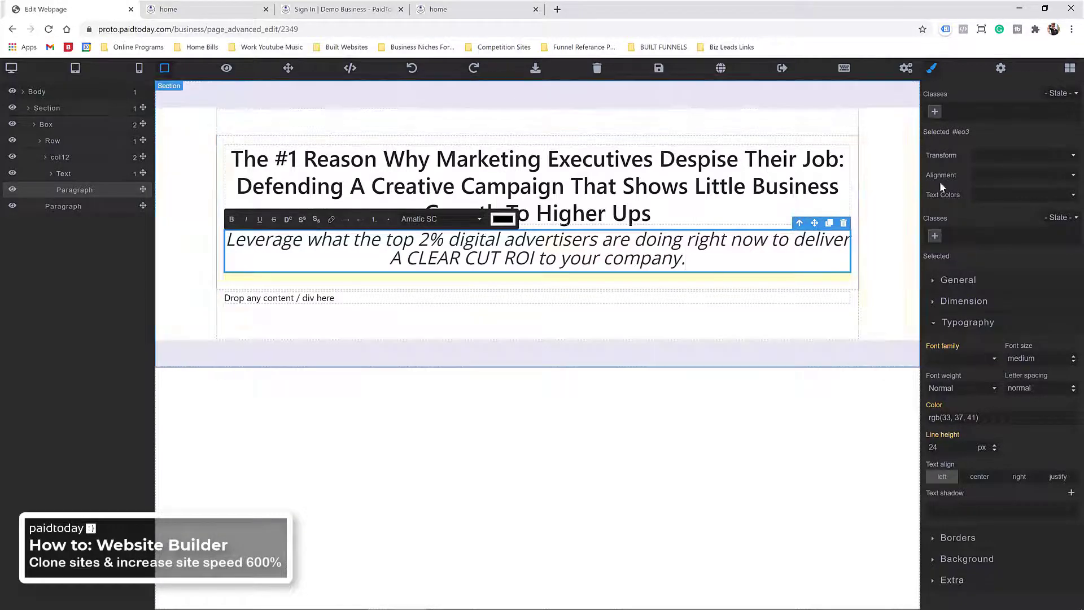
click(1069, 69)
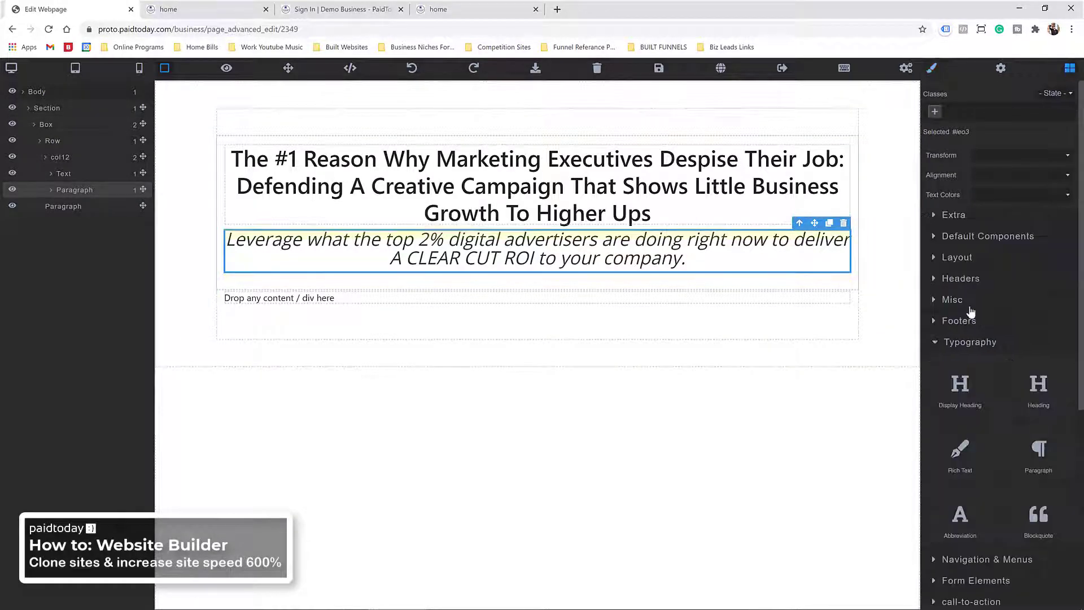
Step: Add an image-and-text content section and paste the Video-Driven Ad Campaigns copy over its lorem text
click(963, 456)
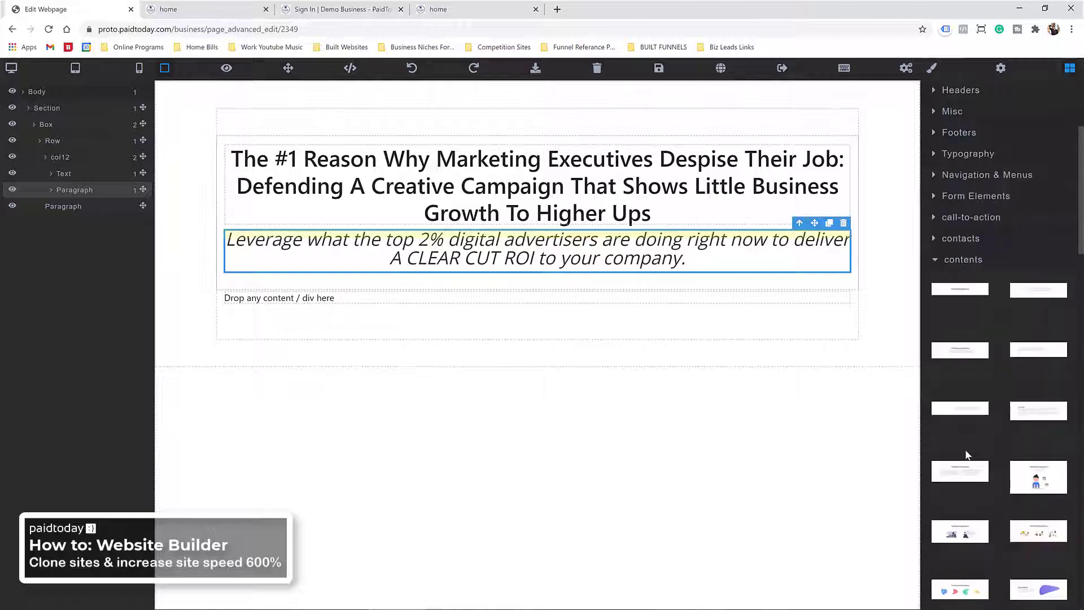
scroll(965, 444, down, 8)
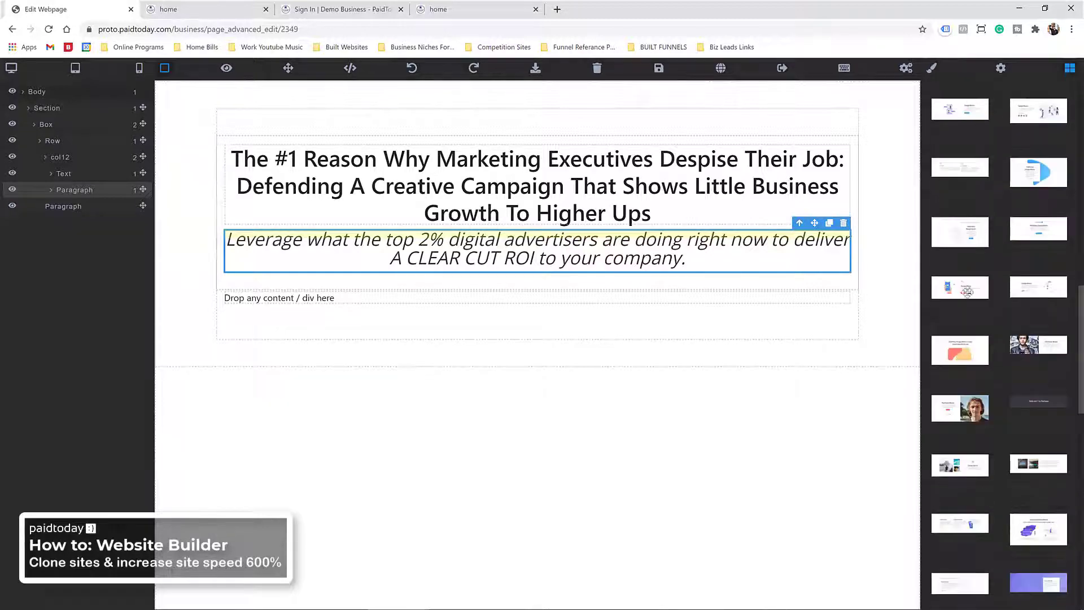
scroll(963, 344, down, 7)
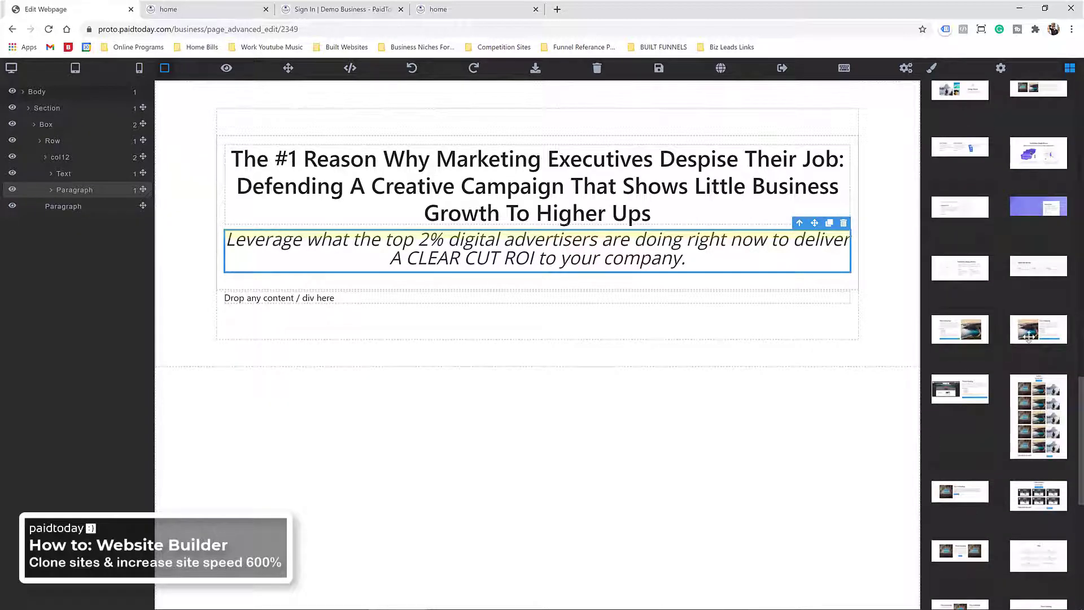
drag(1029, 337, 616, 437)
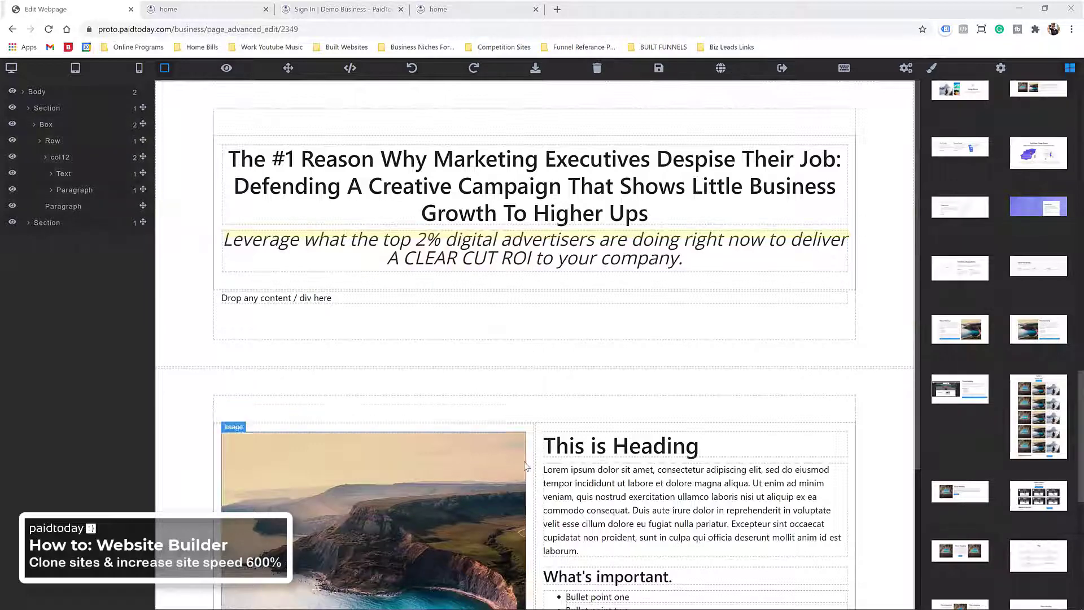
click(613, 498)
triple_click(613, 498)
right_click(613, 498)
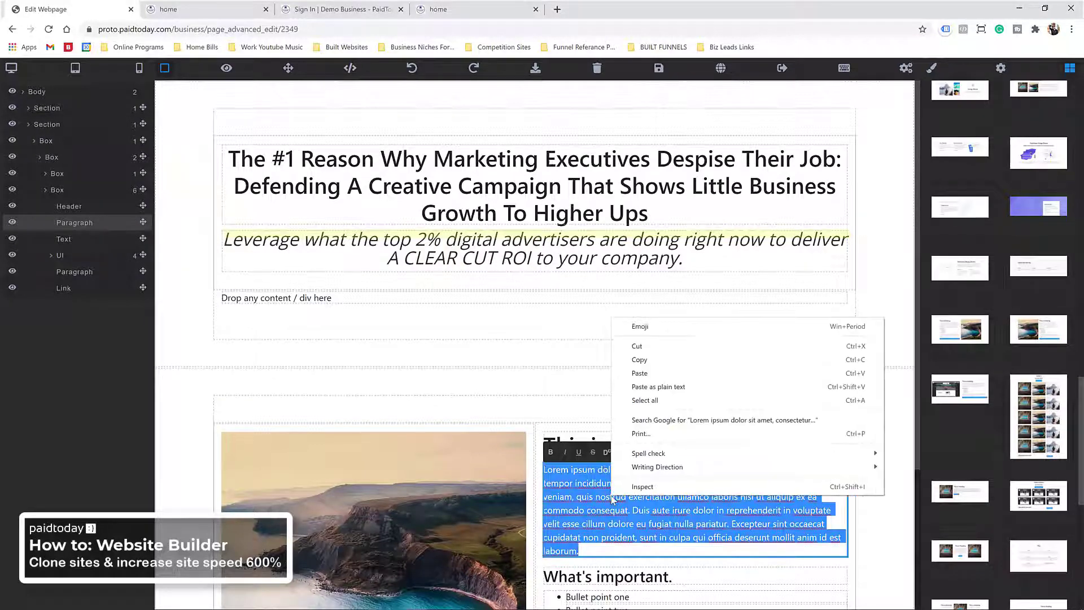
click(638, 373)
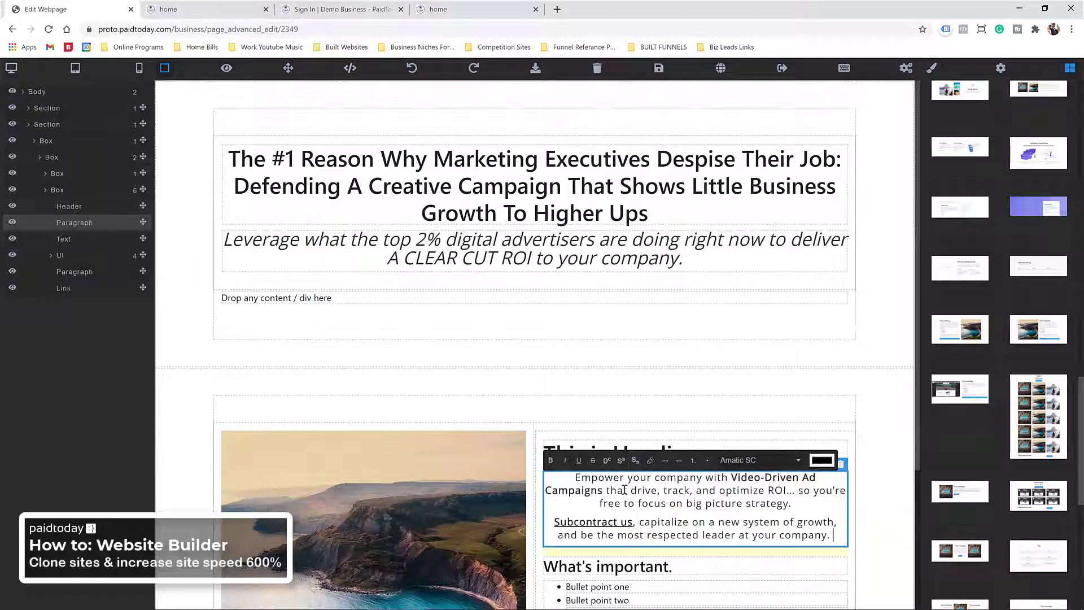
Step: Delete the section's This is Heading title and relabel its button 'Schedule Free Discovery Call'
click(623, 450)
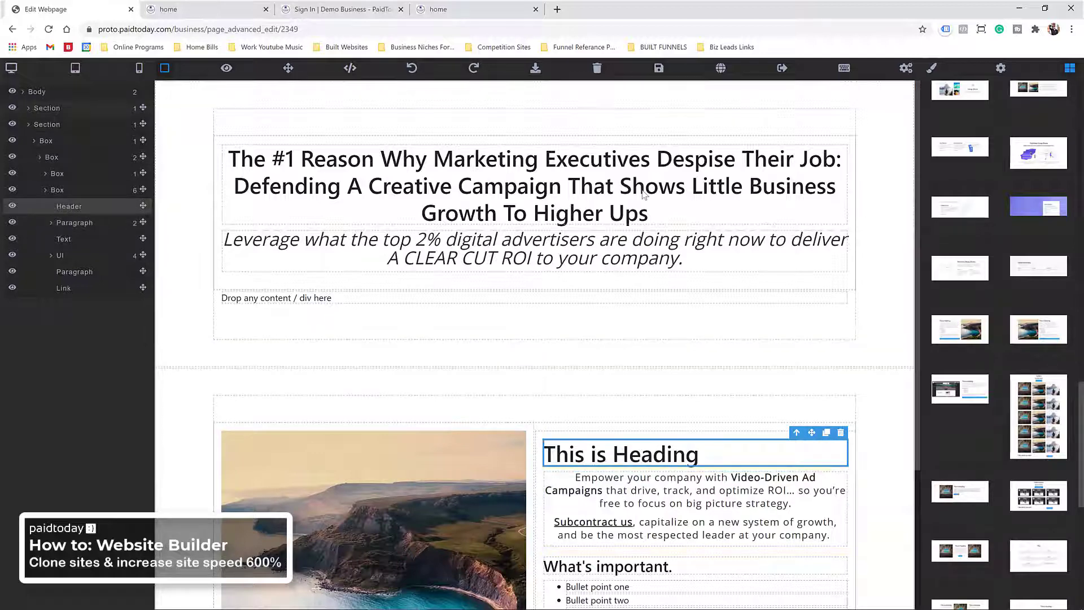
key(Delete)
scroll(658, 435, down, 3)
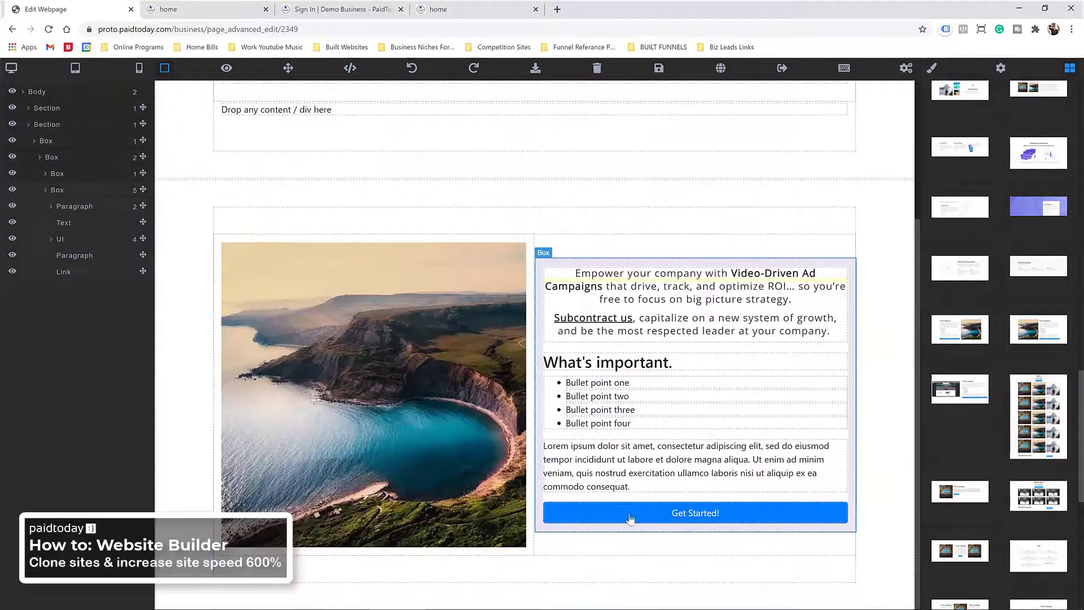
triple_click(678, 519)
text(Schedule)
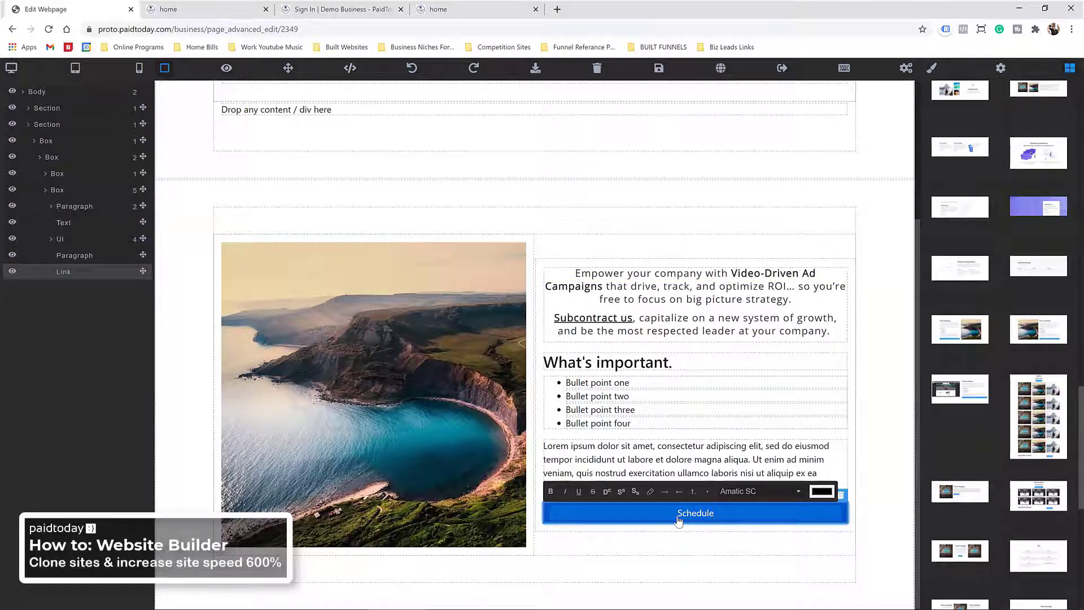
text( Free Discovery Call)
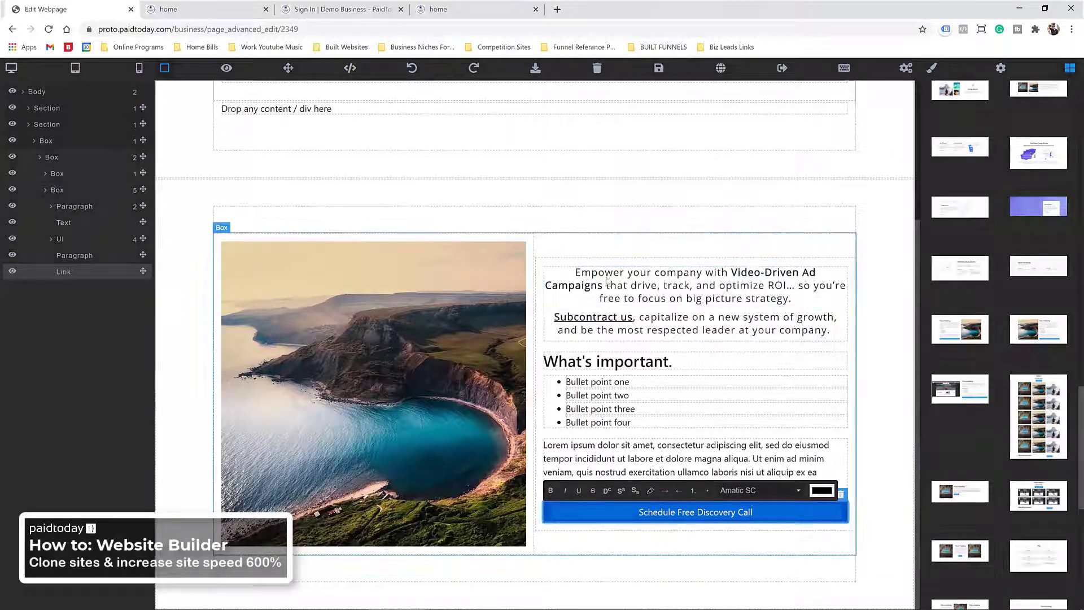
Step: Remove the What's important. heading and the bullet point list from the section
click(612, 352)
key(Delete)
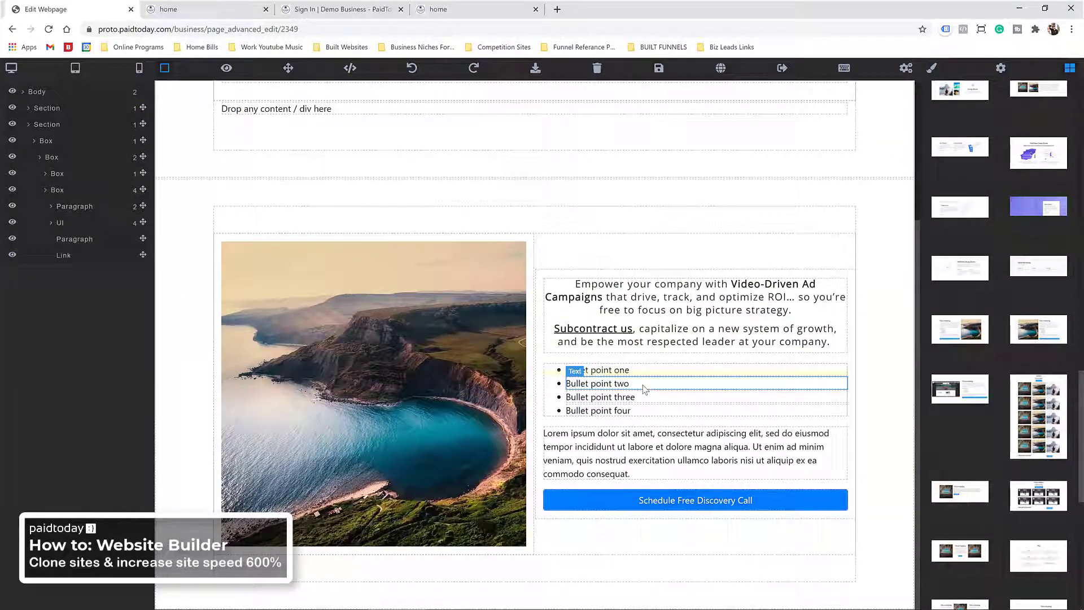
click(551, 383)
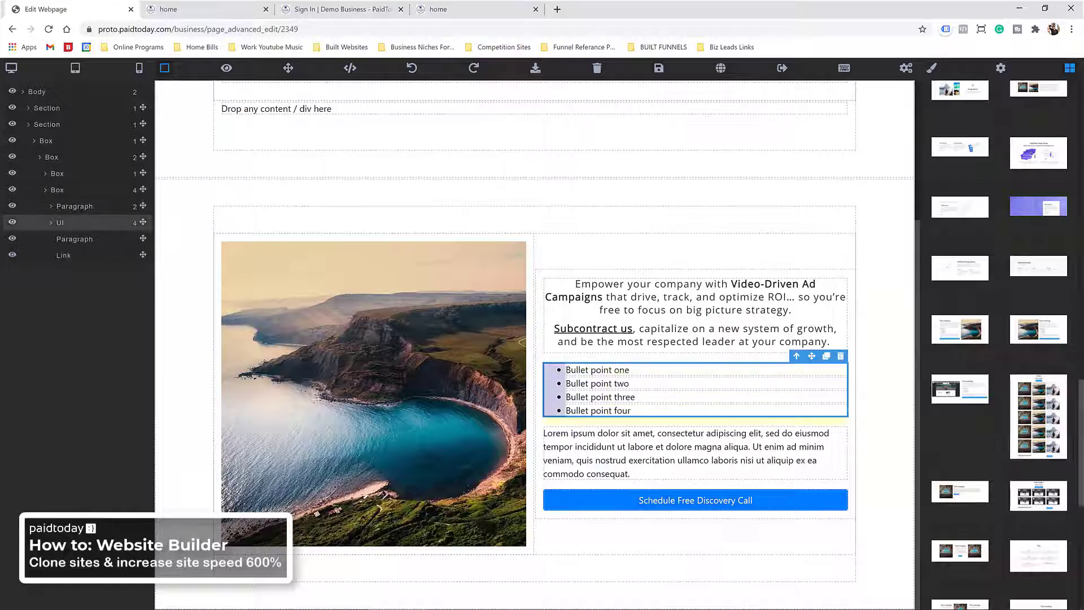
key(Delete)
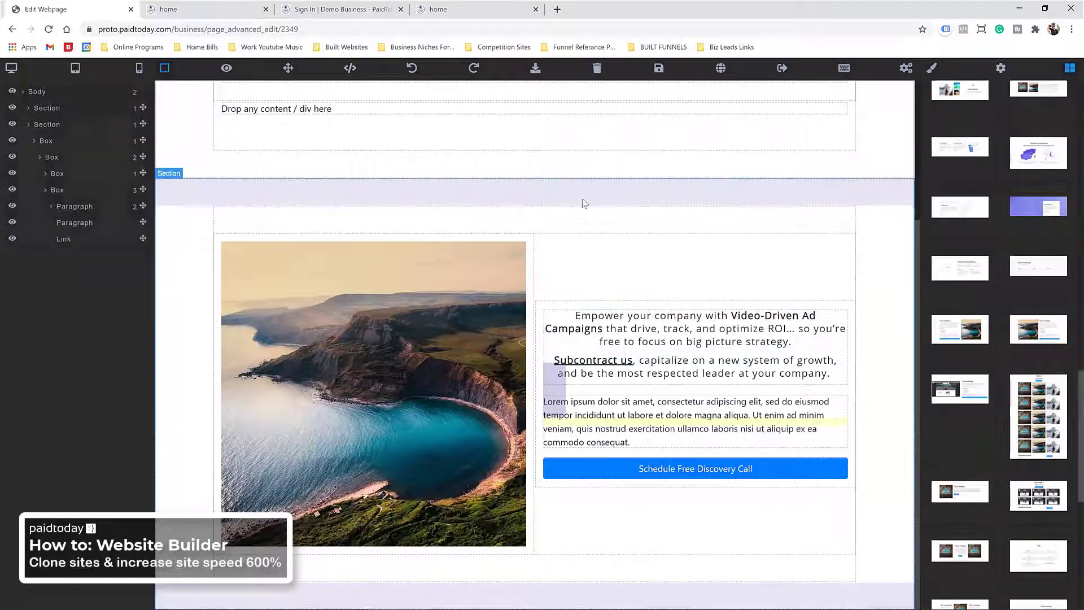
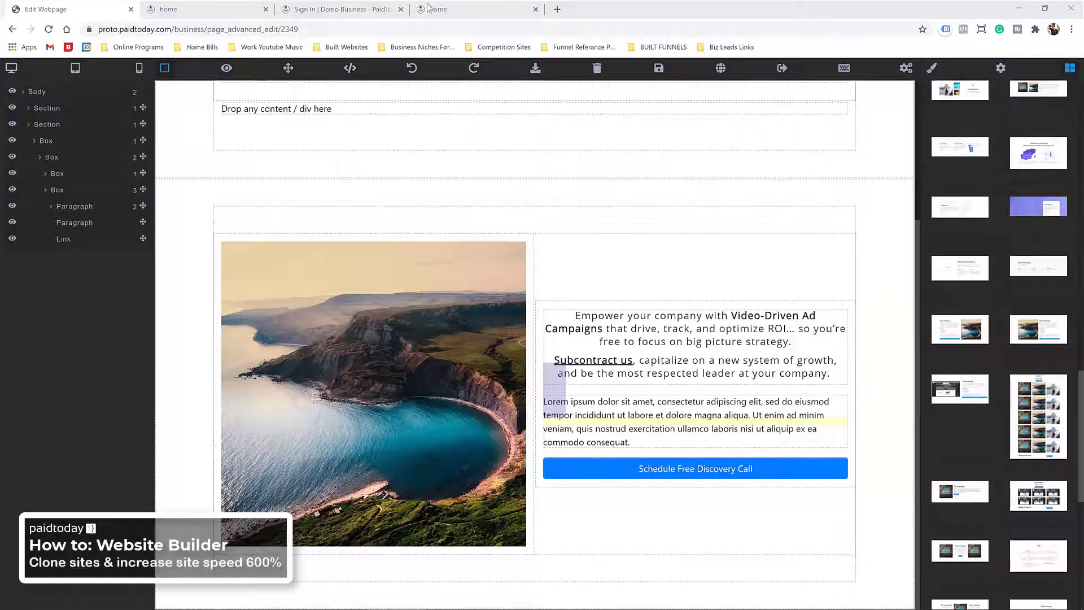
Step: Drag a Responsive Video block into the left column and delete the landscape photo
scroll(907, 194, up, 4)
scroll(967, 234, up, 12)
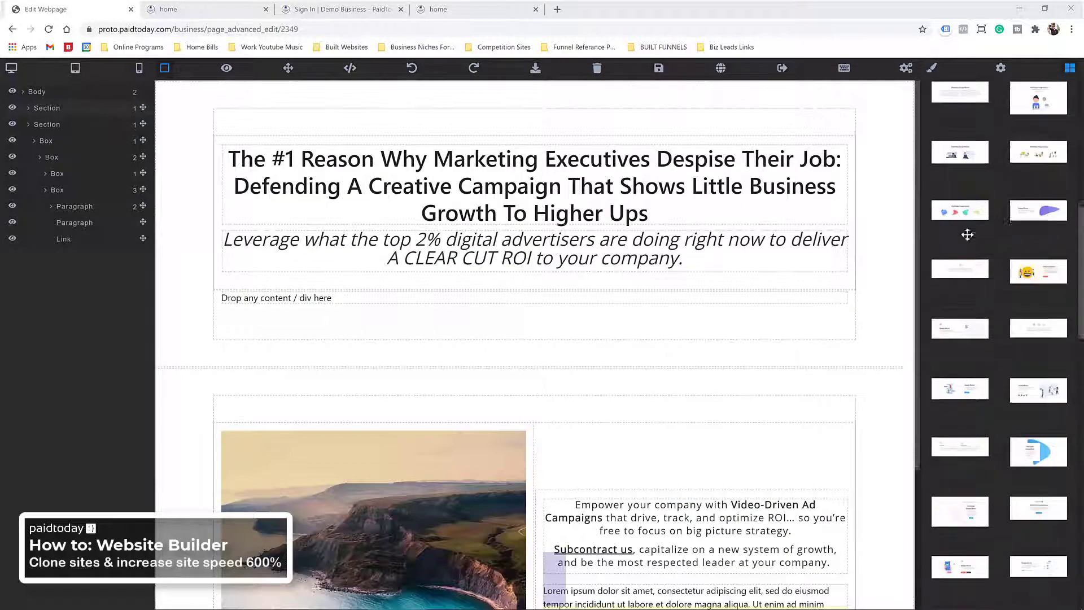
scroll(967, 235, up, 10)
click(996, 180)
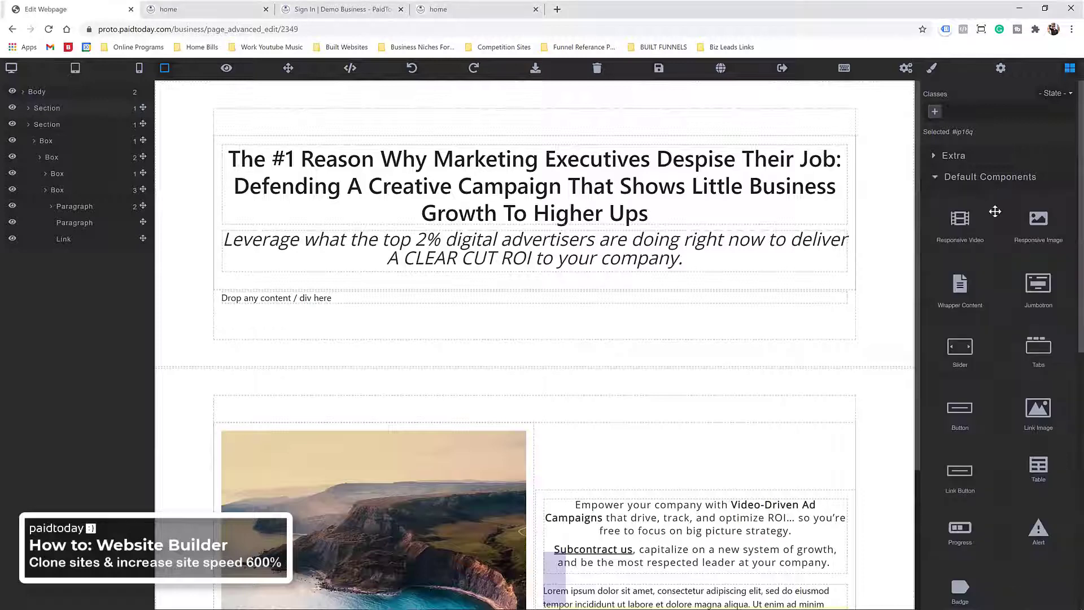
drag(995, 212, 286, 270)
scroll(713, 381, down, 3)
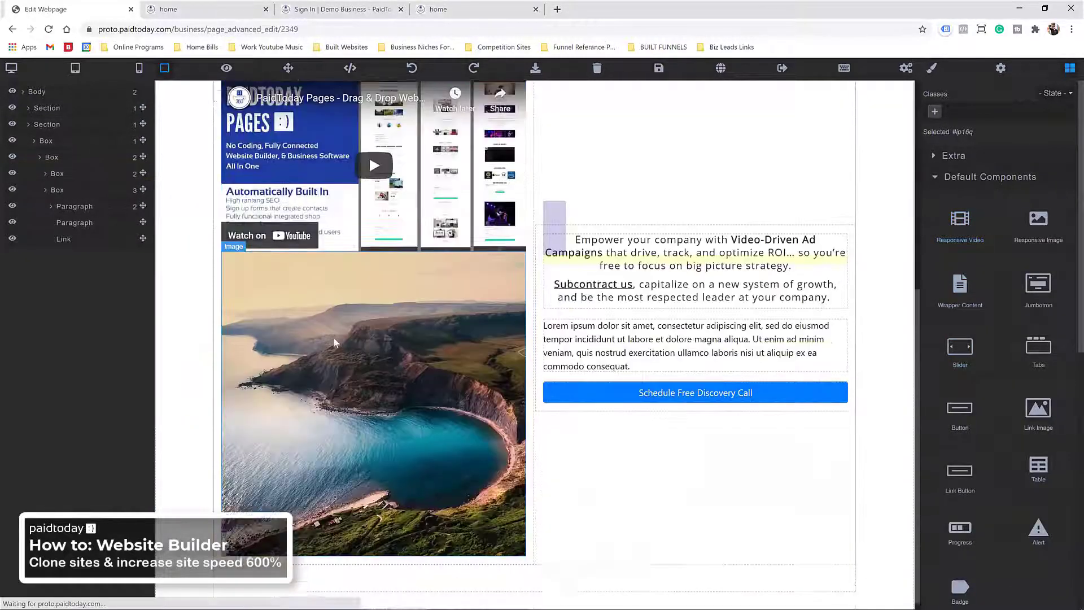
click(344, 323)
key(Delete)
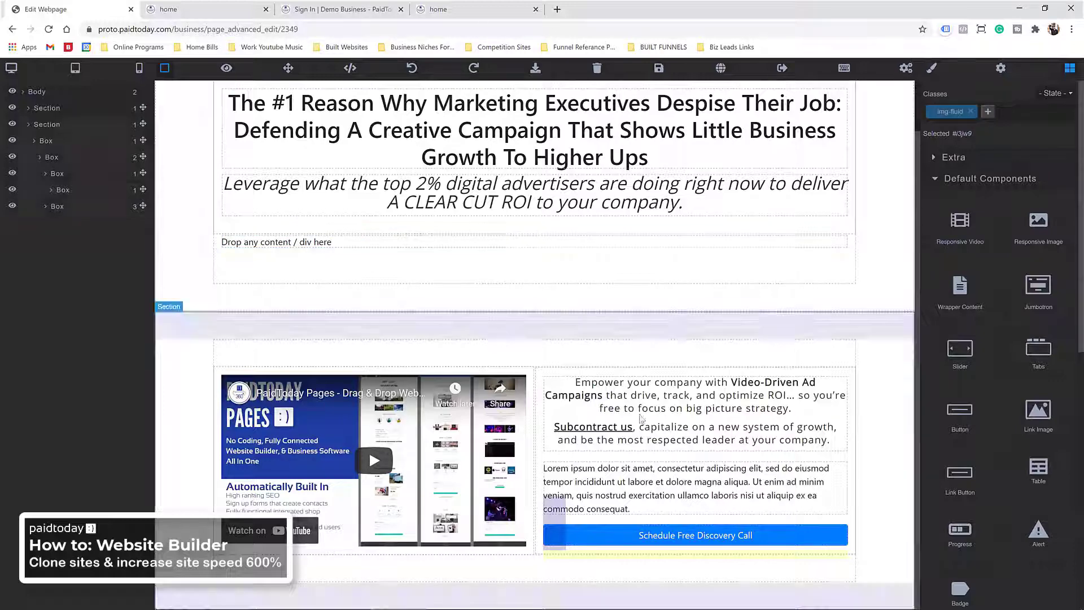
click(678, 332)
Step: Clone the headline section and move the copy below the video-and-text section
scroll(605, 118, up, 1)
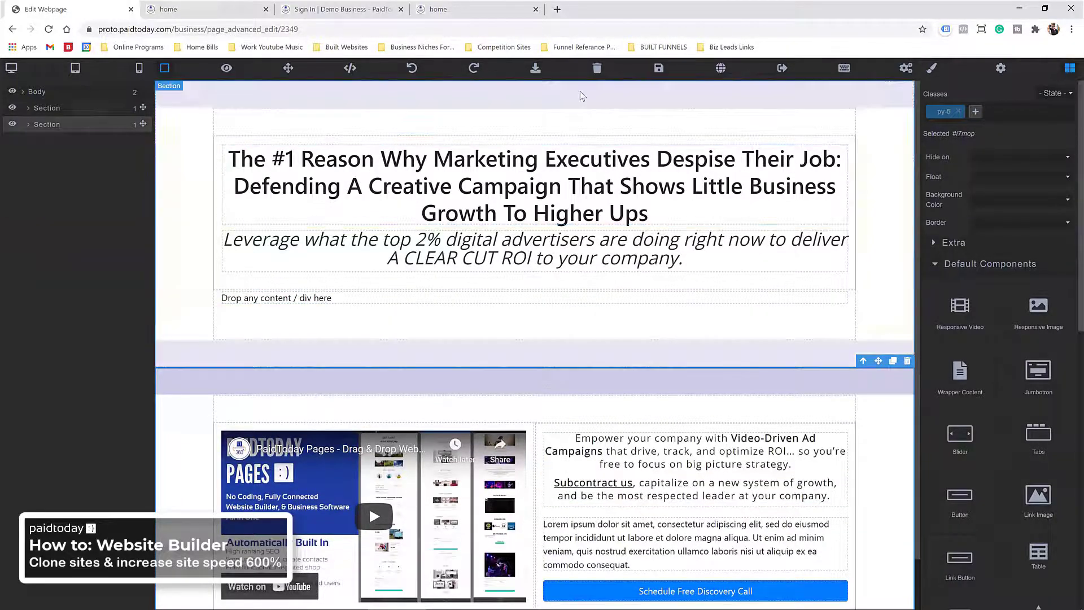
click(583, 99)
click(893, 374)
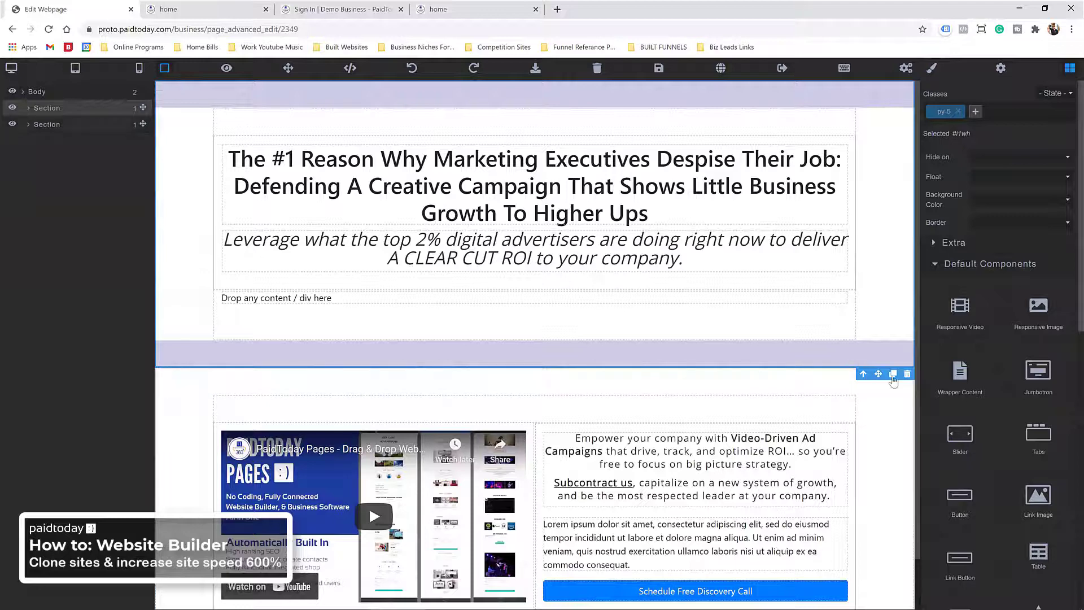
scroll(689, 354, down, 3)
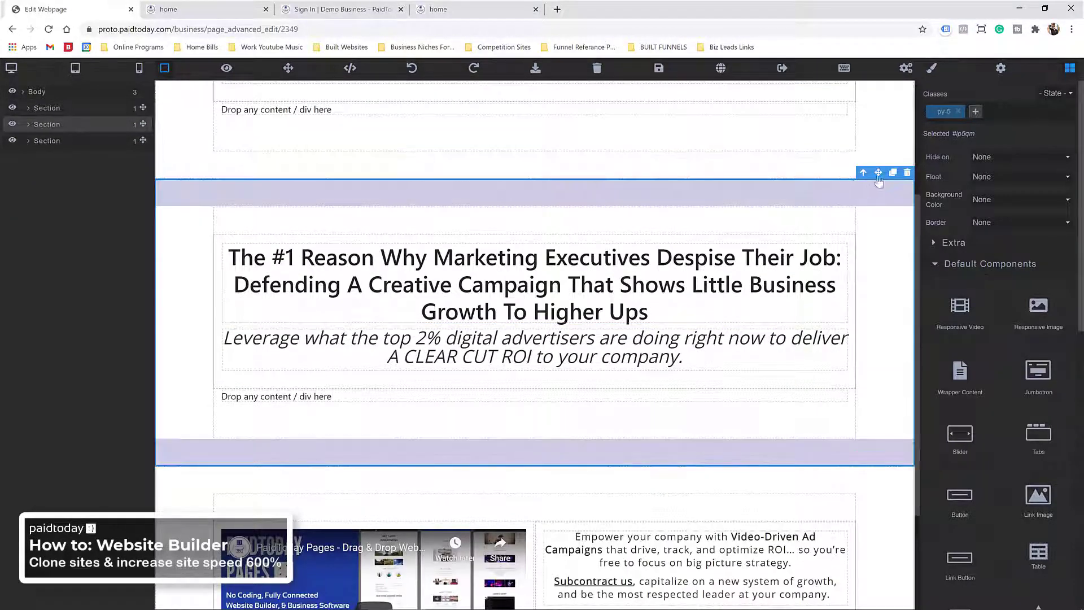
drag(878, 173, 711, 594)
scroll(662, 463, down, 5)
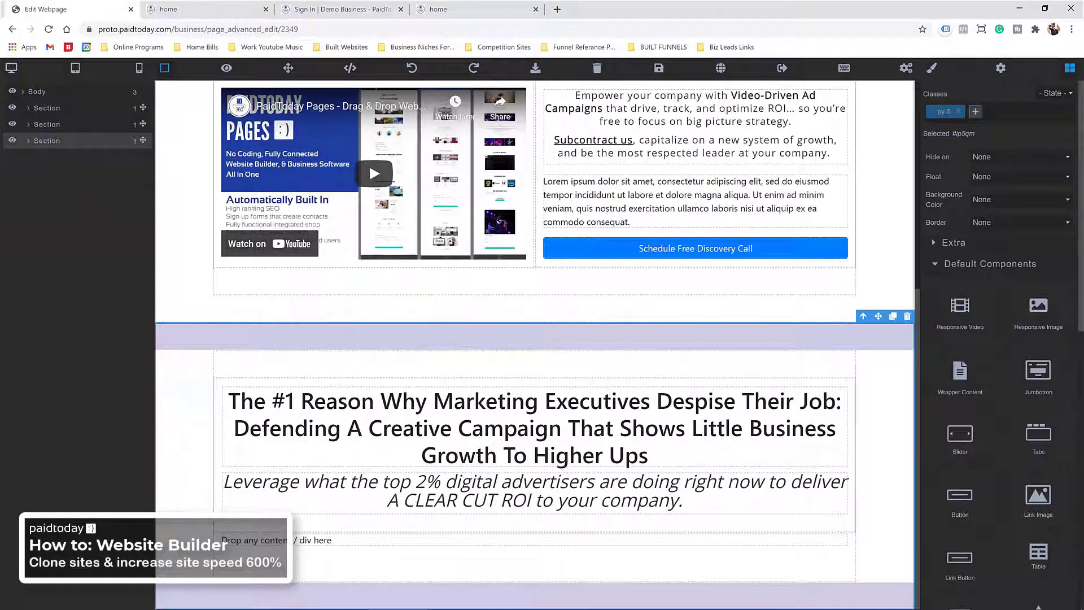
Step: Paste the CEO marketing question over the heading and the three-point list over the subheading as plain text
triple_click(454, 412)
right_click(453, 412)
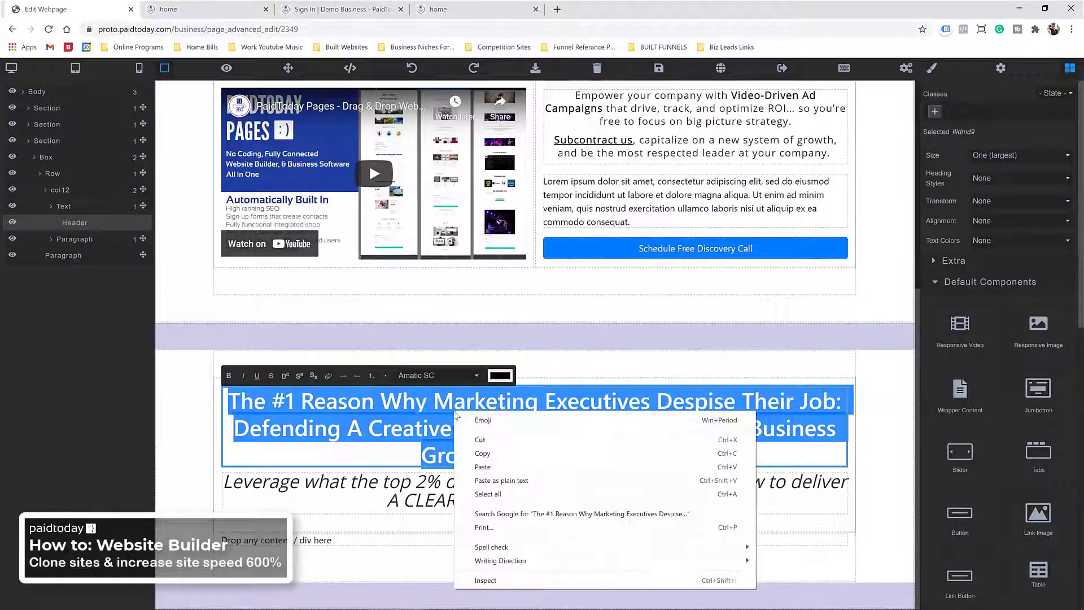
click(487, 467)
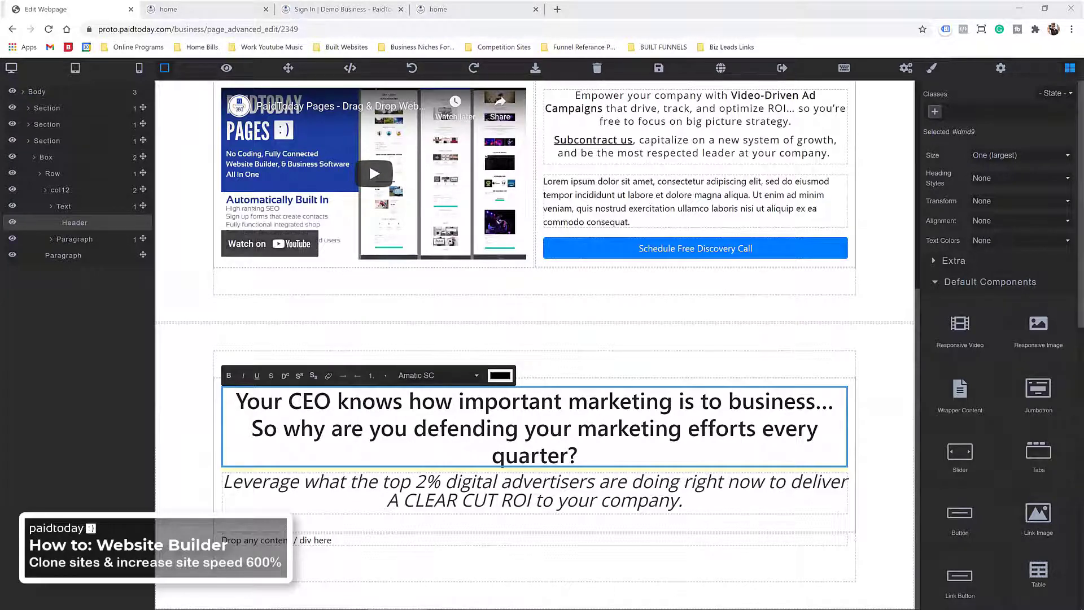
triple_click(432, 484)
right_click(432, 485)
click(479, 371)
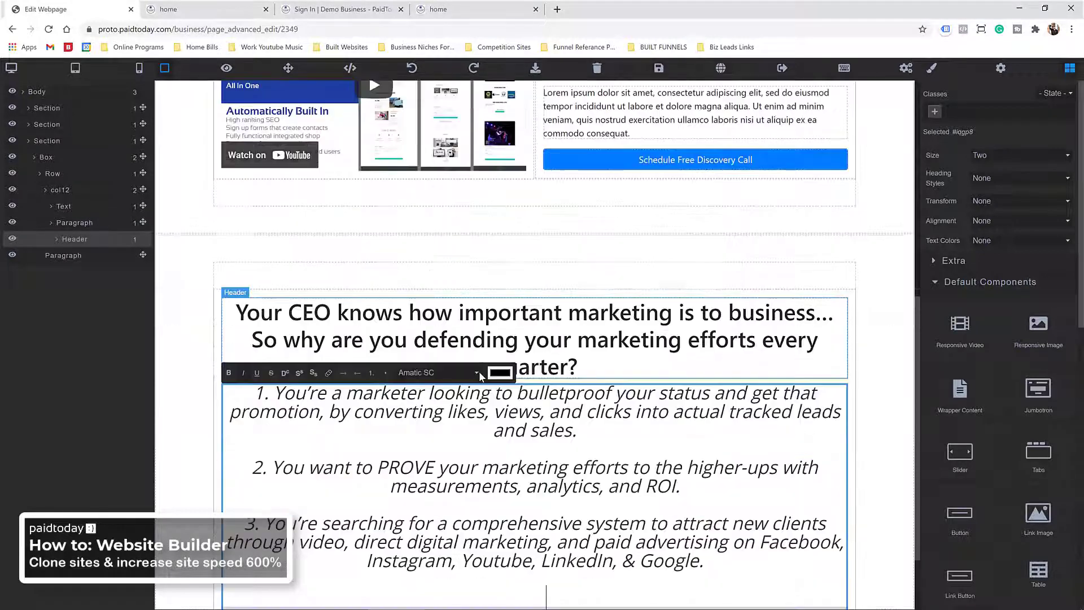
scroll(552, 426, down, 2)
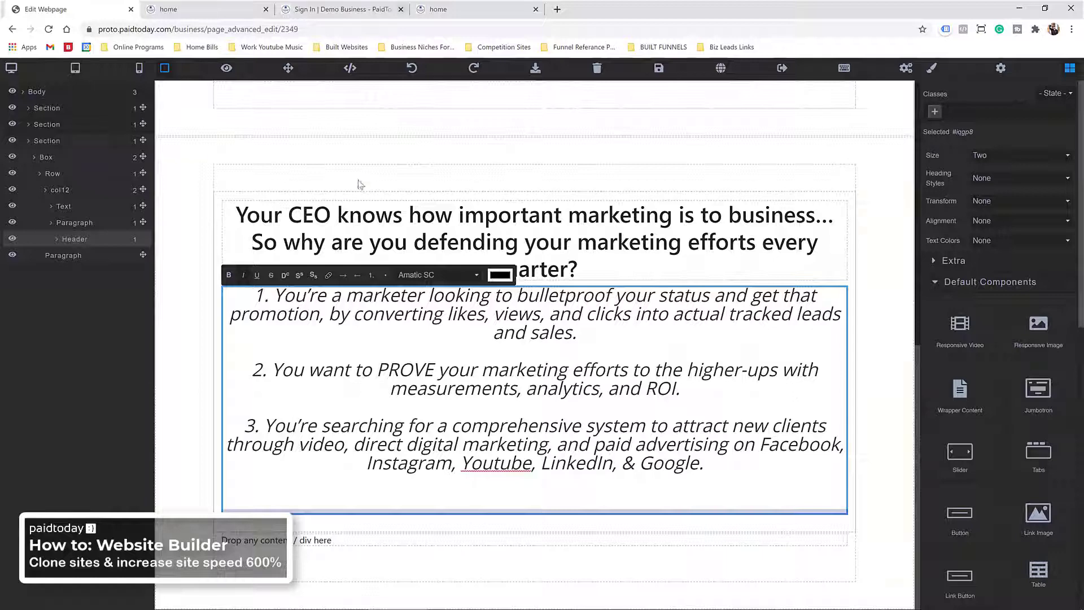
click(351, 151)
Step: Delete the empty placeholder paragraph and remove the list's trailing blank line
click(336, 543)
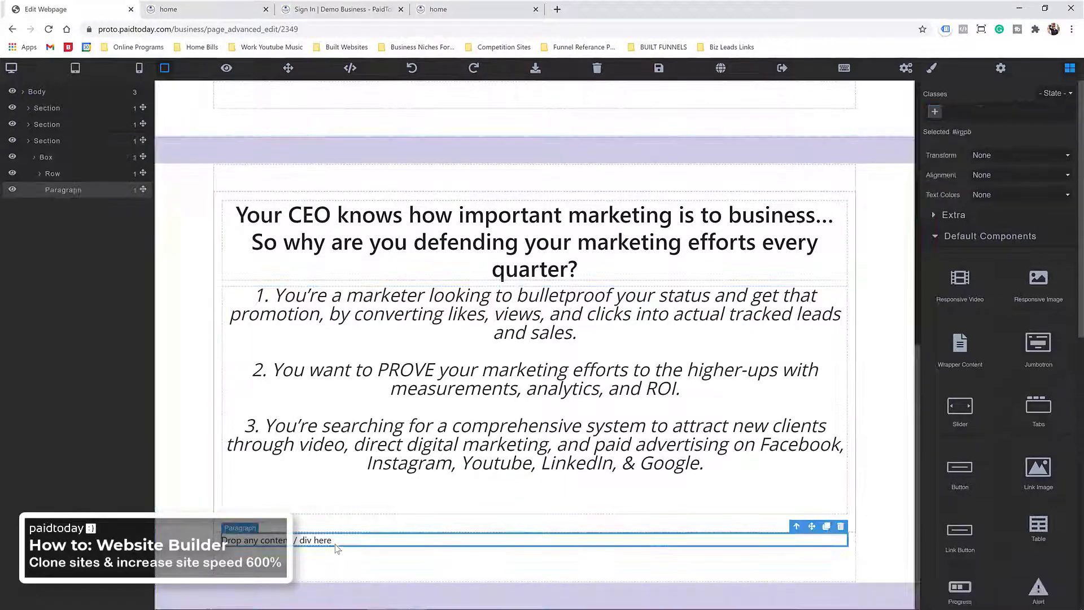
click(841, 526)
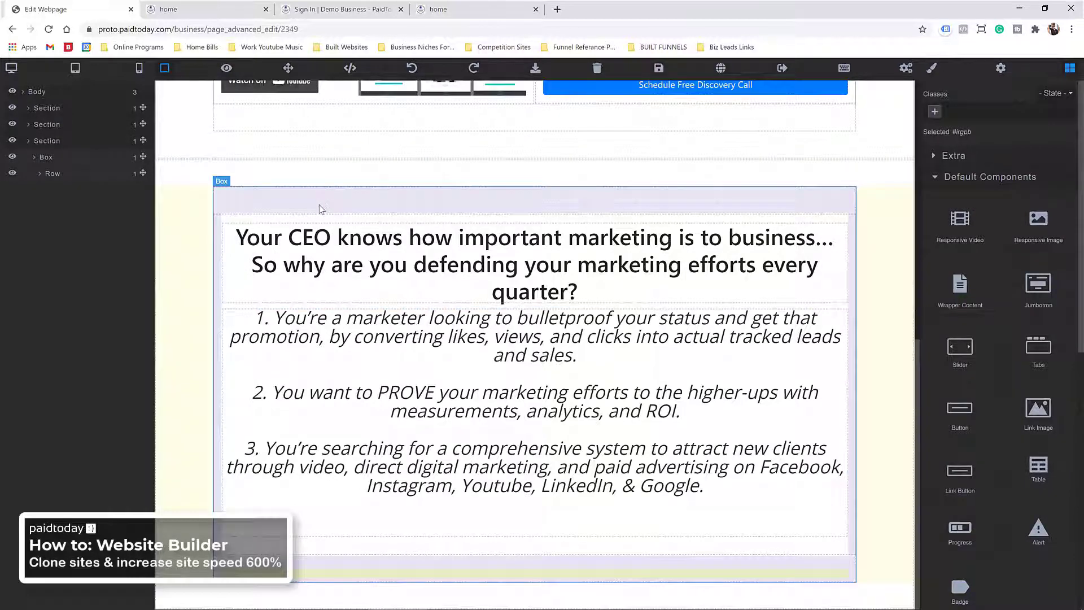
click(319, 209)
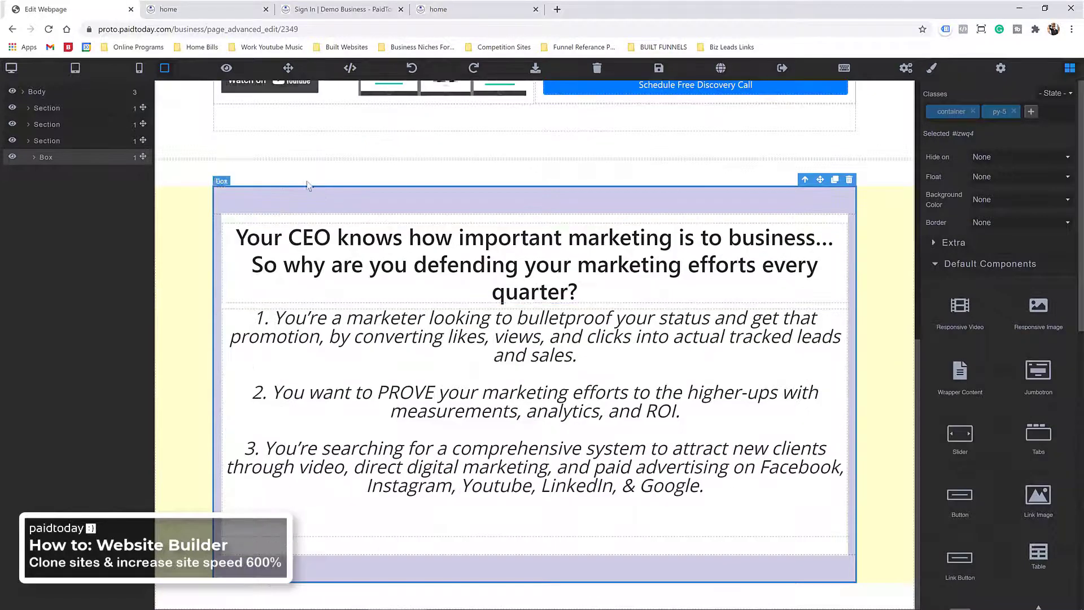
double_click(472, 368)
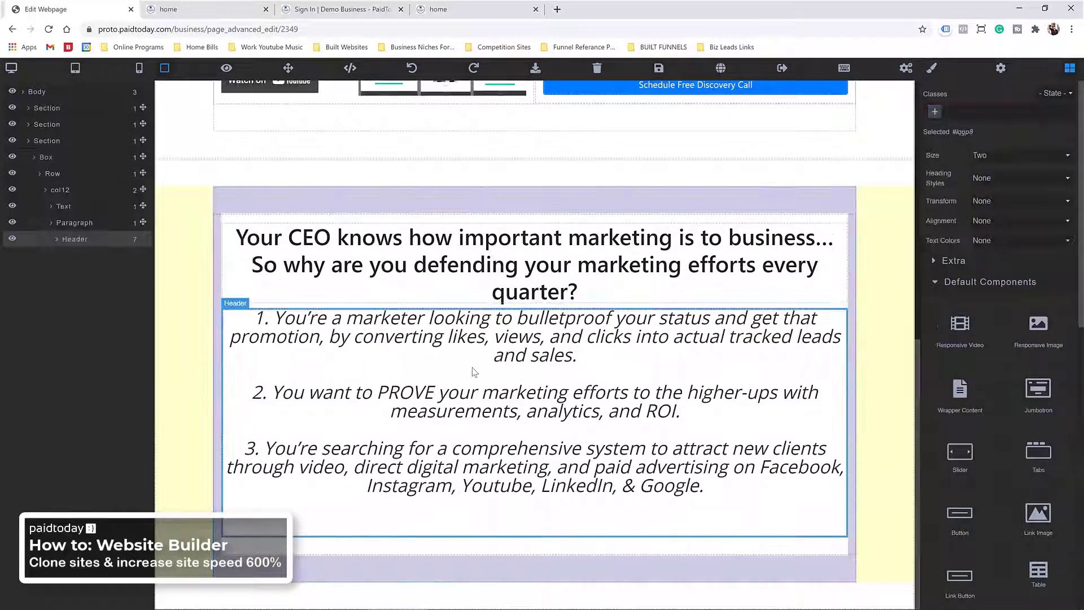
click(618, 509)
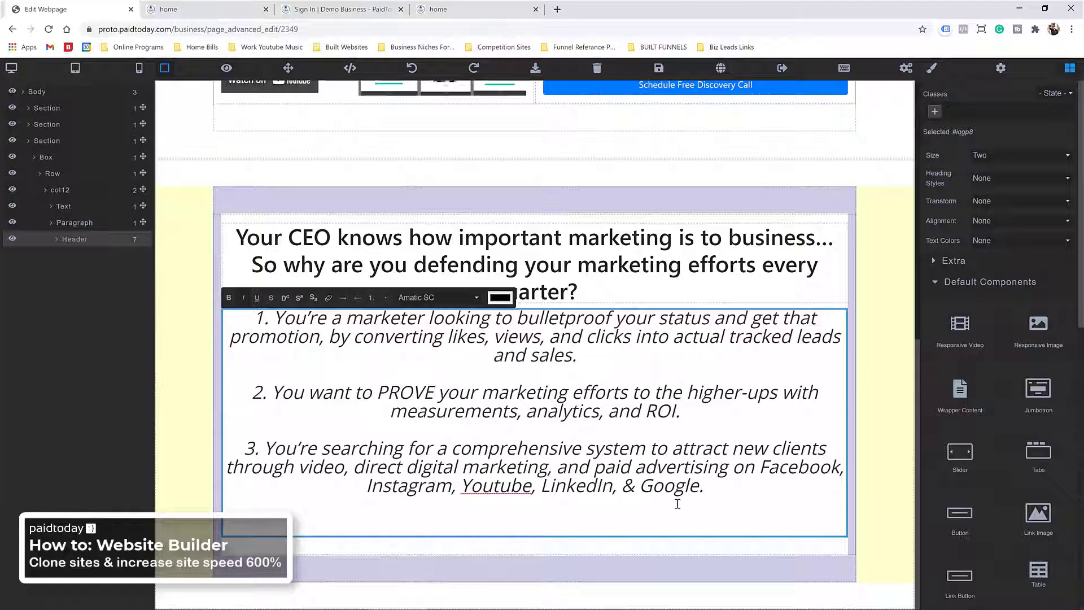
key(BackSpace)
key(BackSpace)
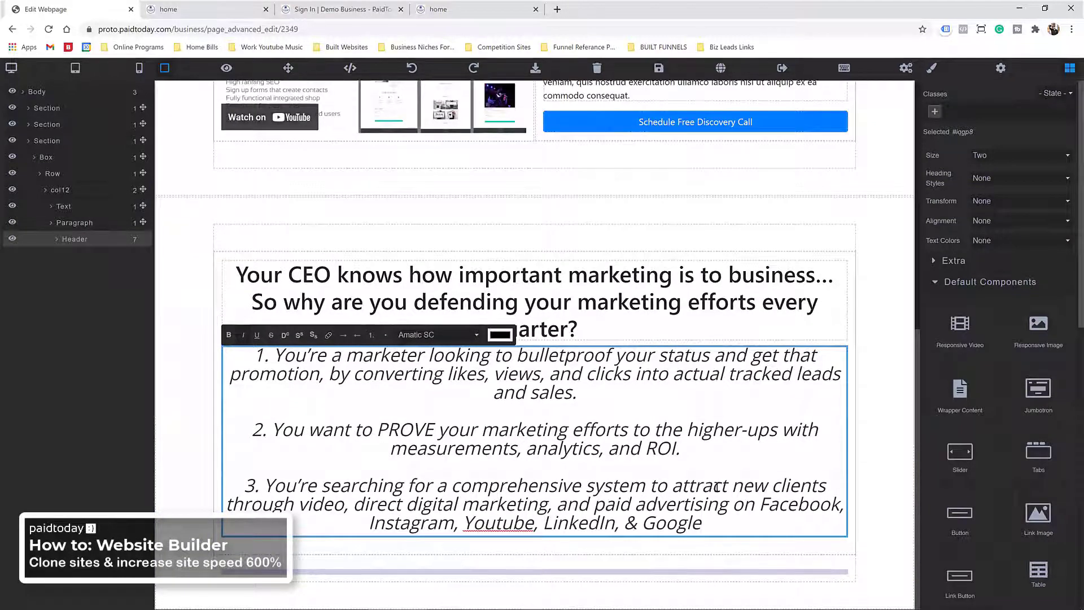
Step: Add a Paragraph block above the italic list and paste the three-point list into it as plain text
text(.)
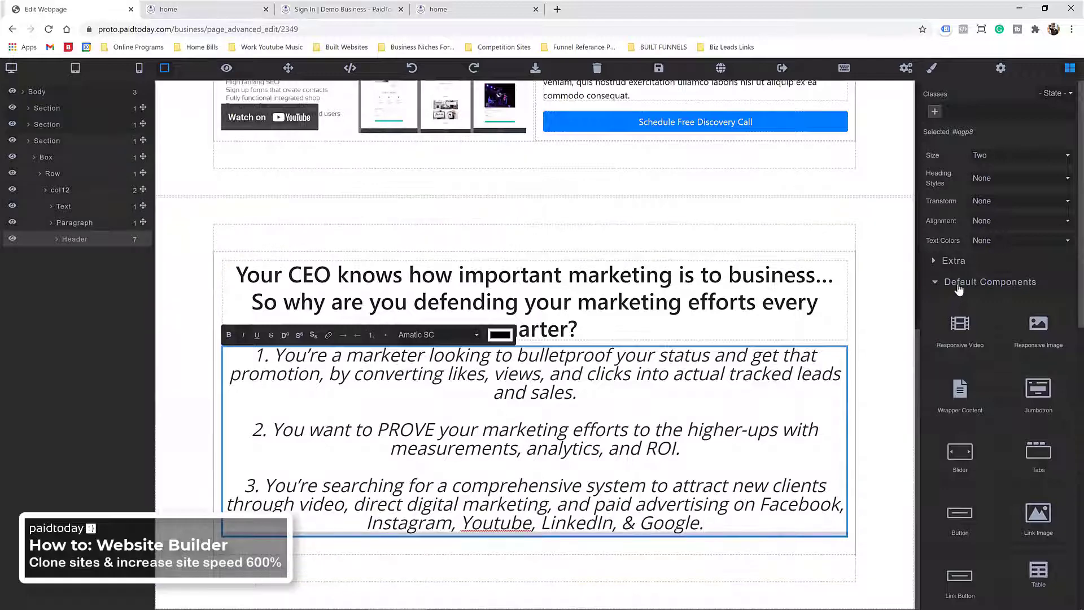
click(959, 285)
click(960, 388)
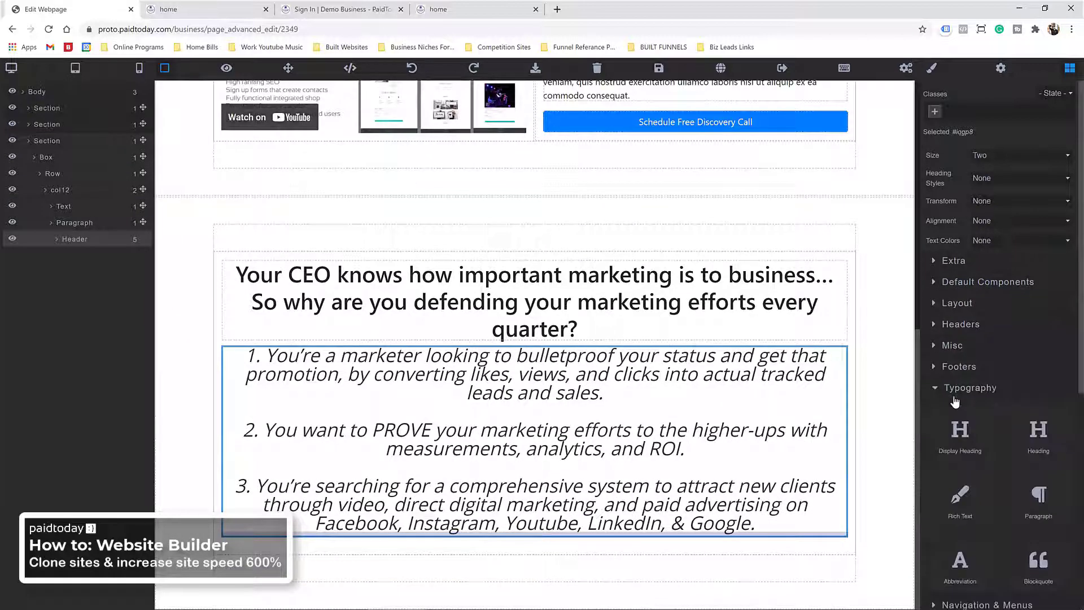
drag(1038, 499, 506, 338)
triple_click(448, 356)
right_click(448, 355)
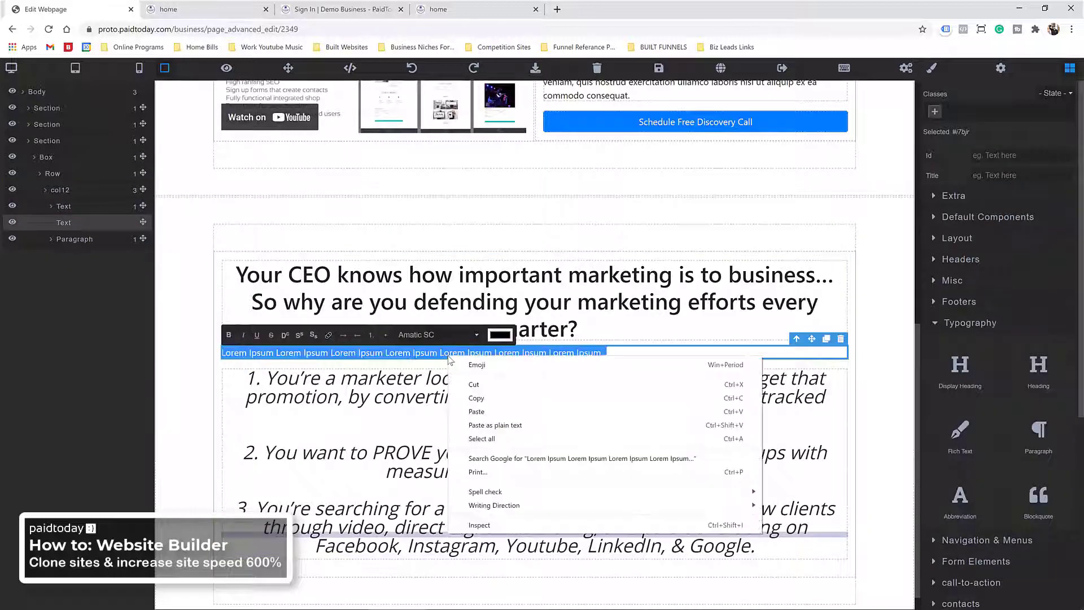
click(487, 423)
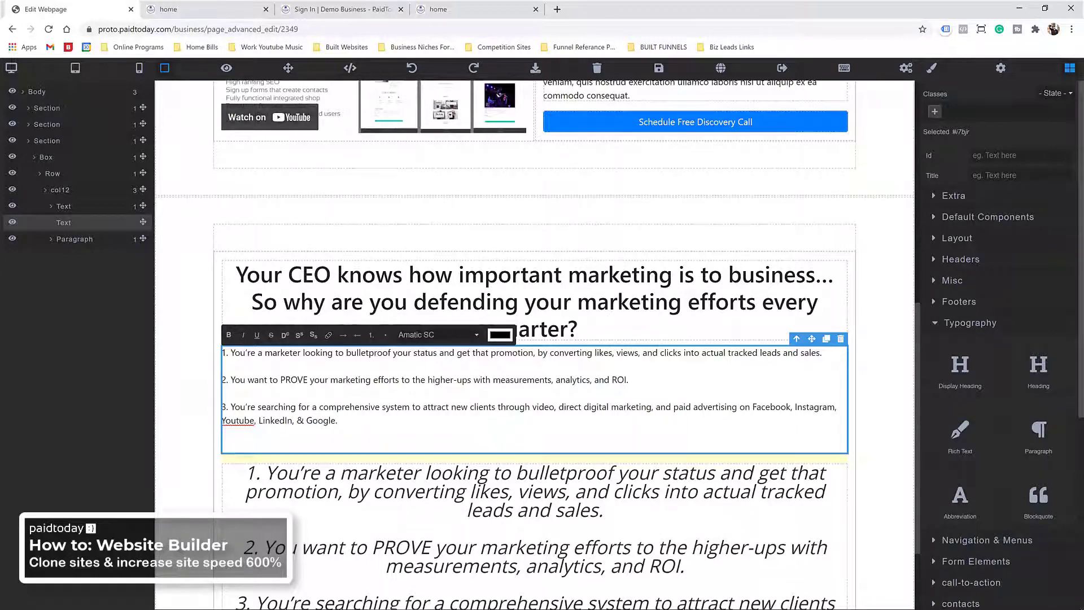
scroll(262, 366, down, 2)
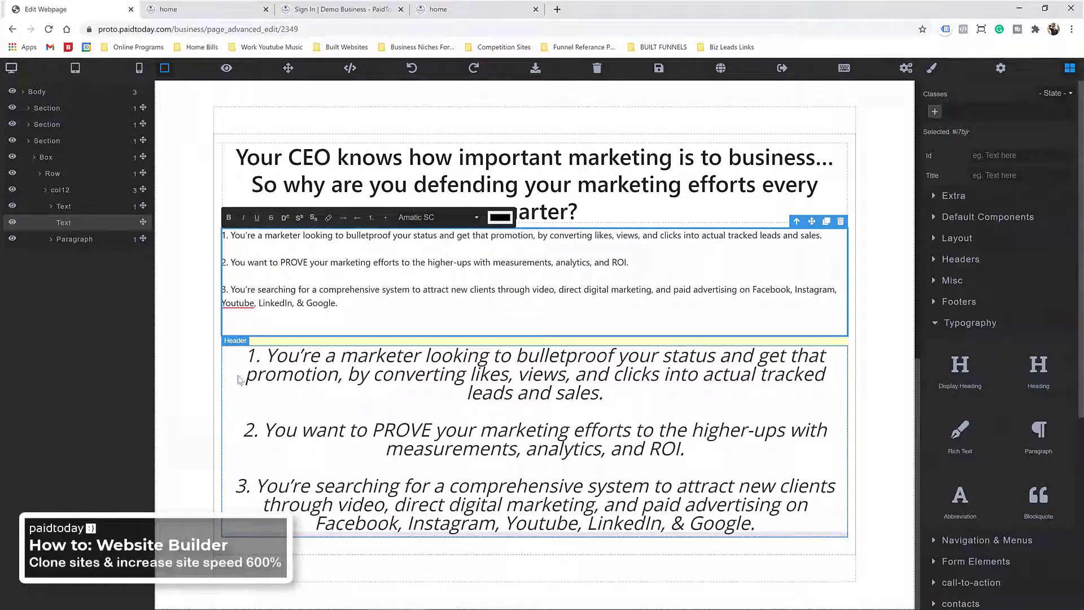
click(239, 379)
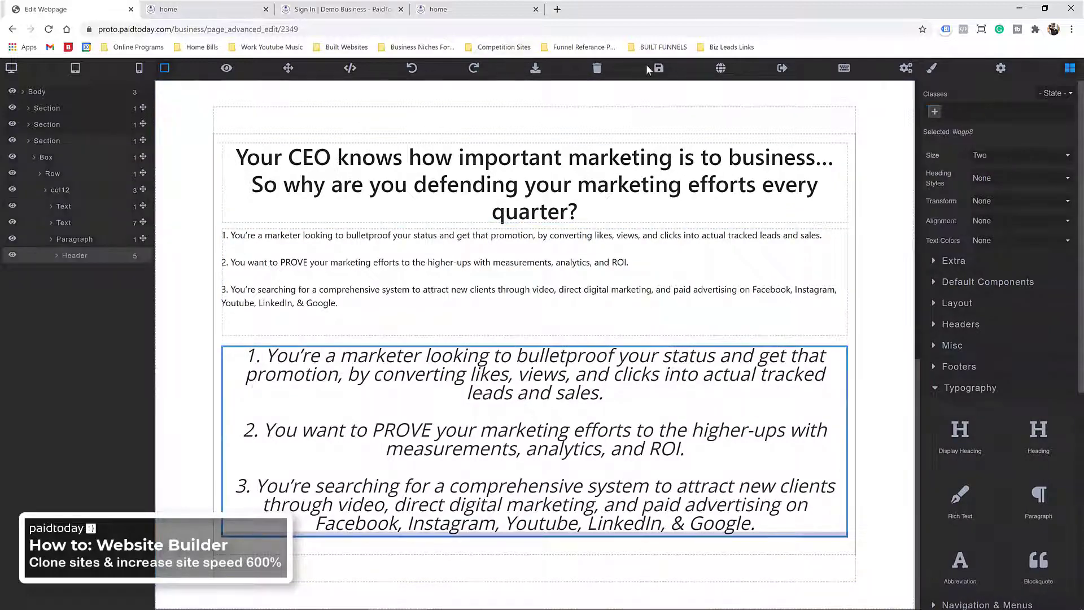
Step: Save the page and reload the editor
click(659, 68)
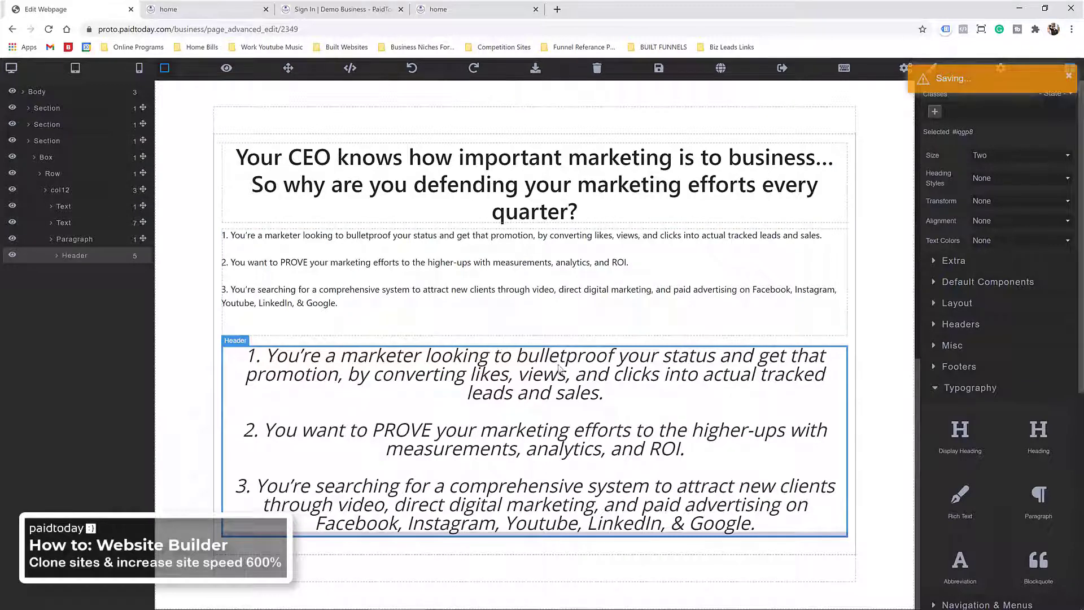
key(F5)
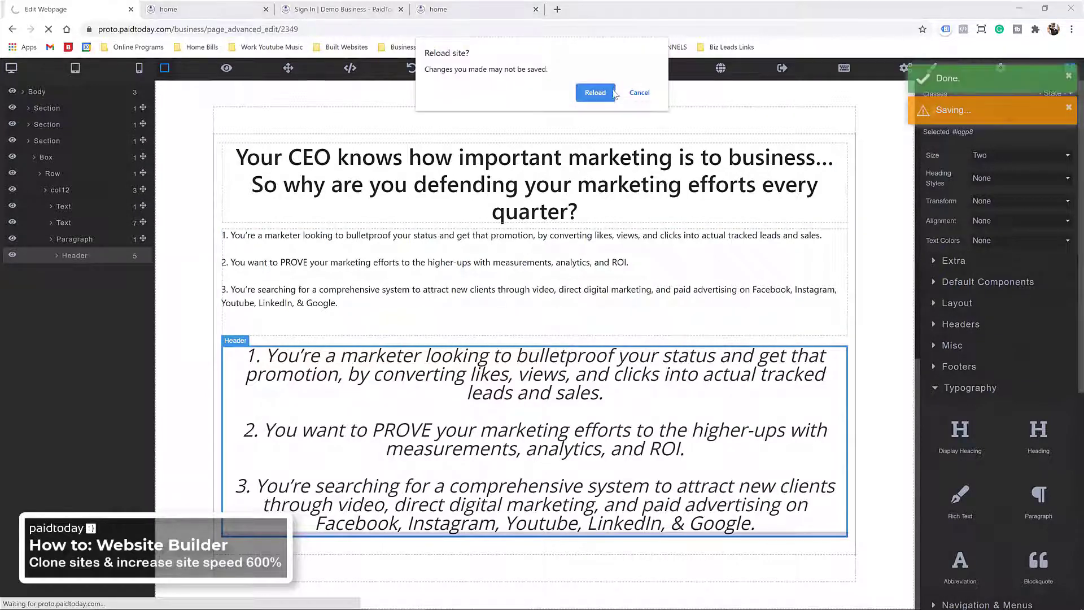
click(614, 92)
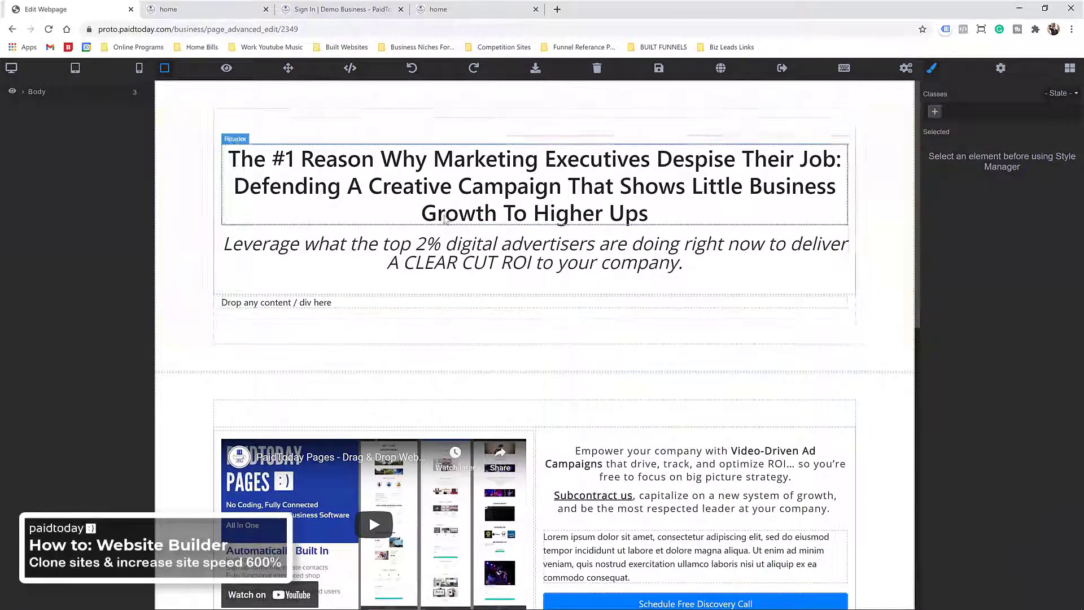
scroll(445, 219, down, 10)
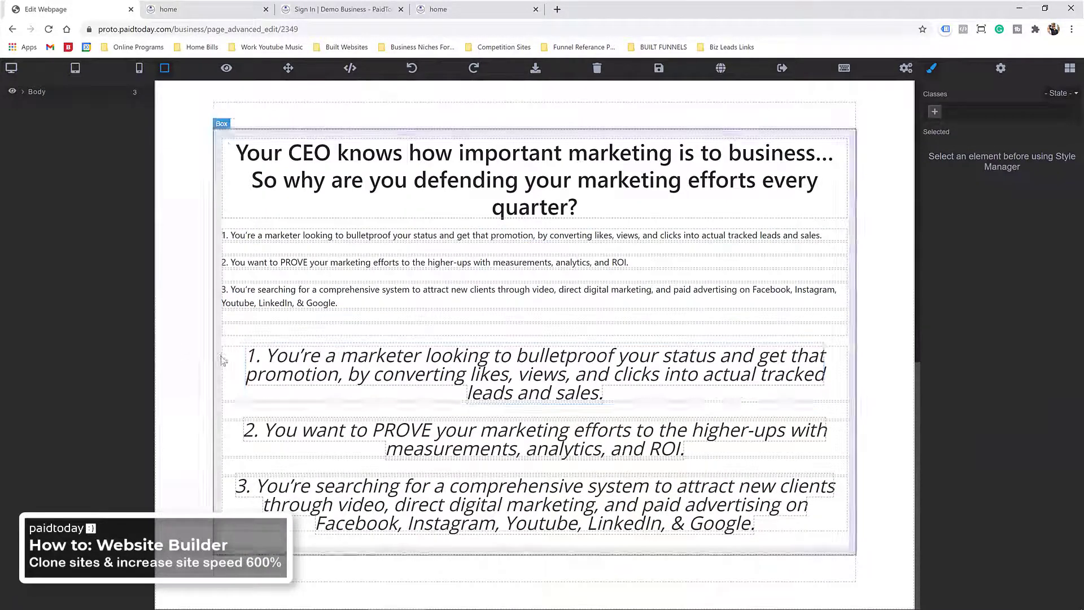
Step: Delete the three italic list duplicates and the leftover empty text elements and boxes
click(246, 371)
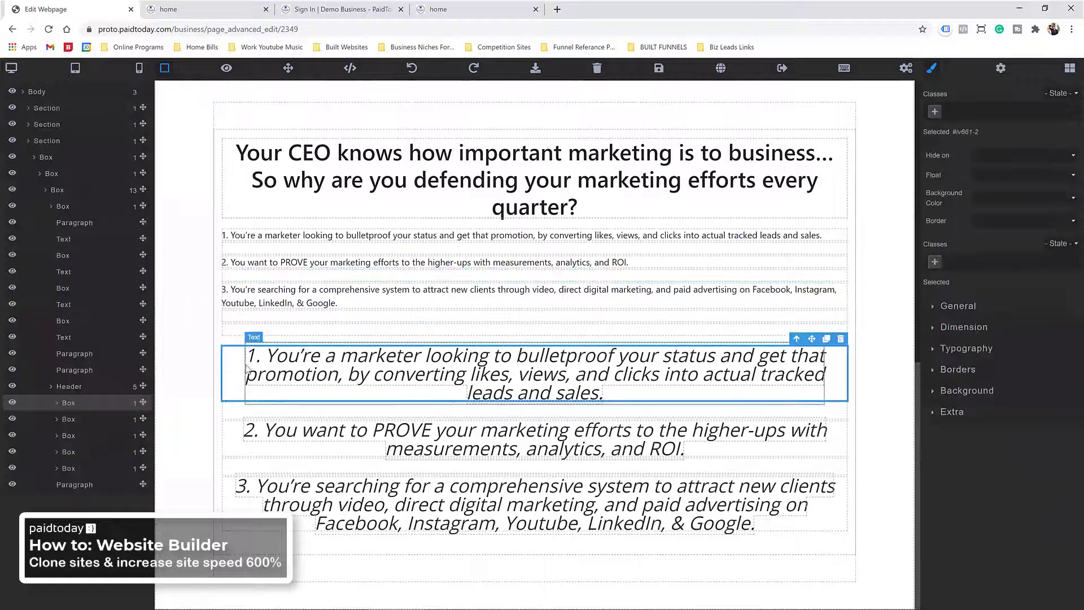
key(Delete)
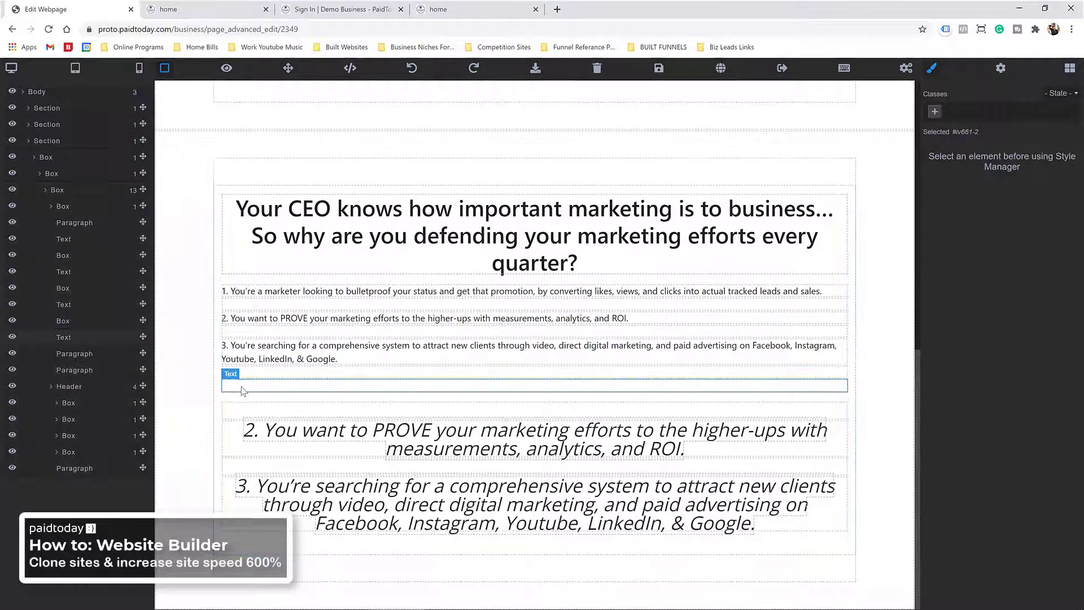
click(243, 391)
key(Delete)
click(242, 410)
key(Delete)
click(239, 430)
key(Delete)
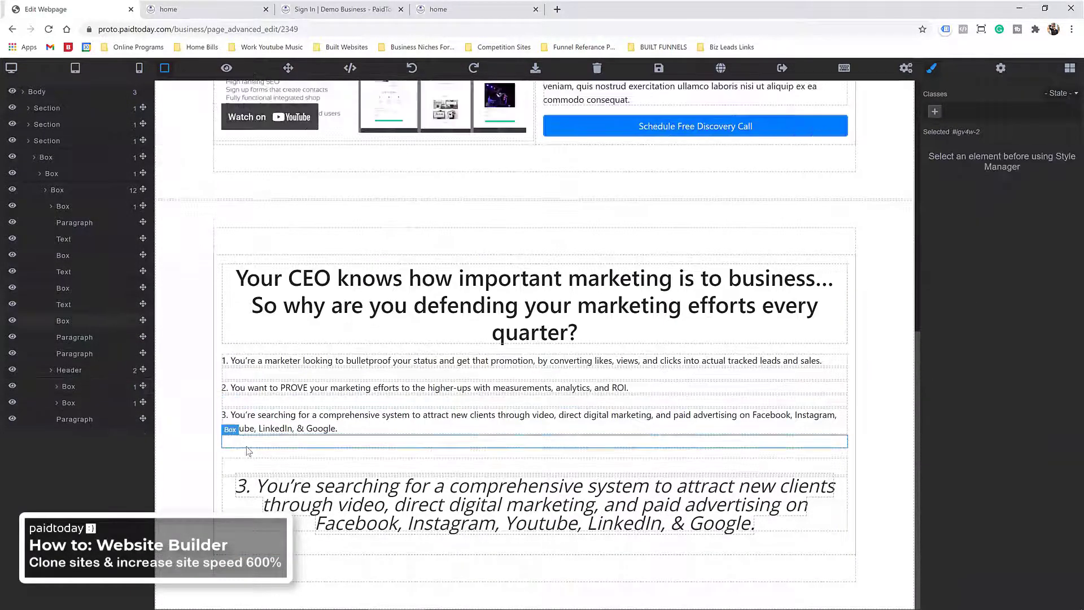
click(246, 450)
key(Delete)
click(232, 497)
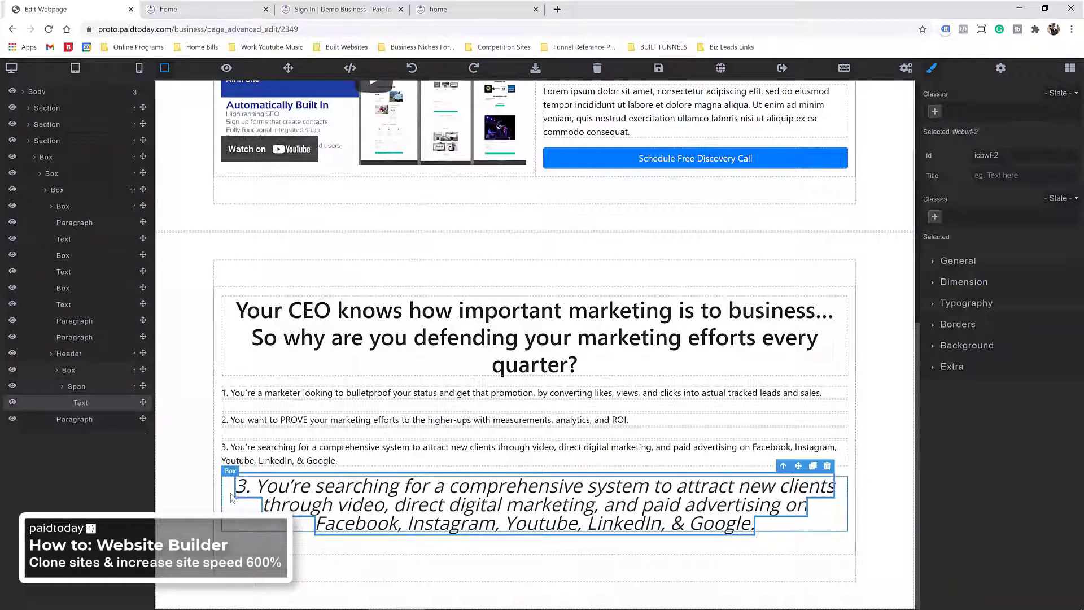
key(Delete)
click(244, 493)
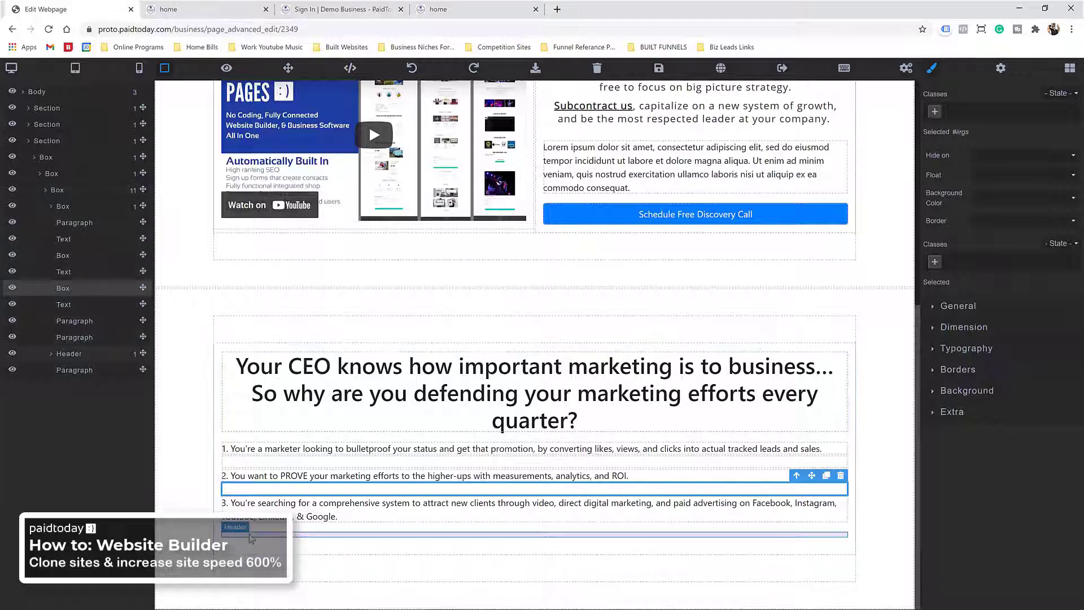
key(Delete)
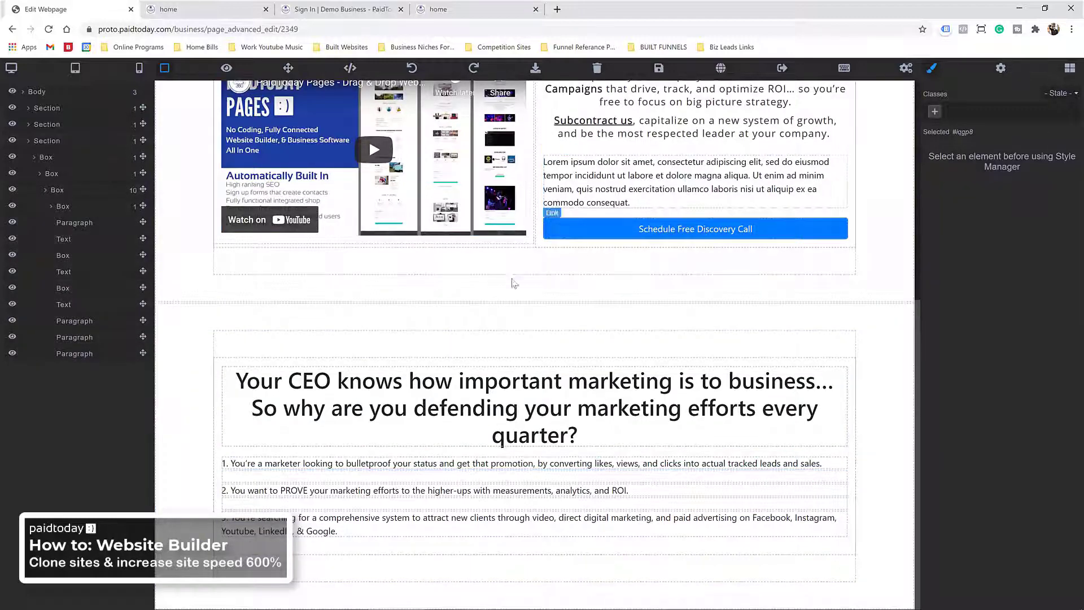
click(508, 308)
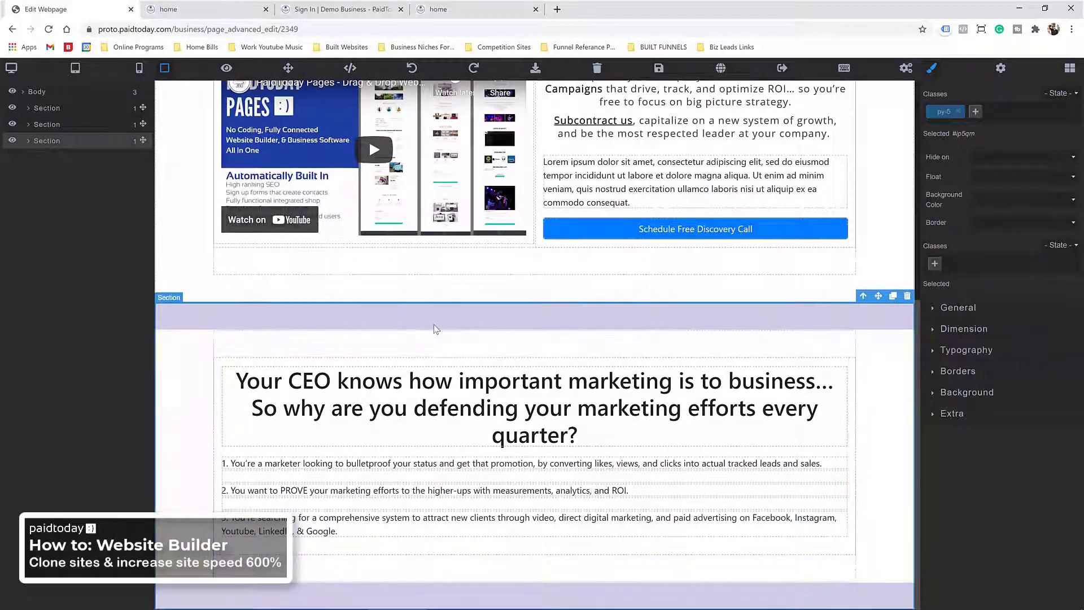
Step: Clone the CEO marketing section
click(893, 296)
scroll(534, 274, down, 2)
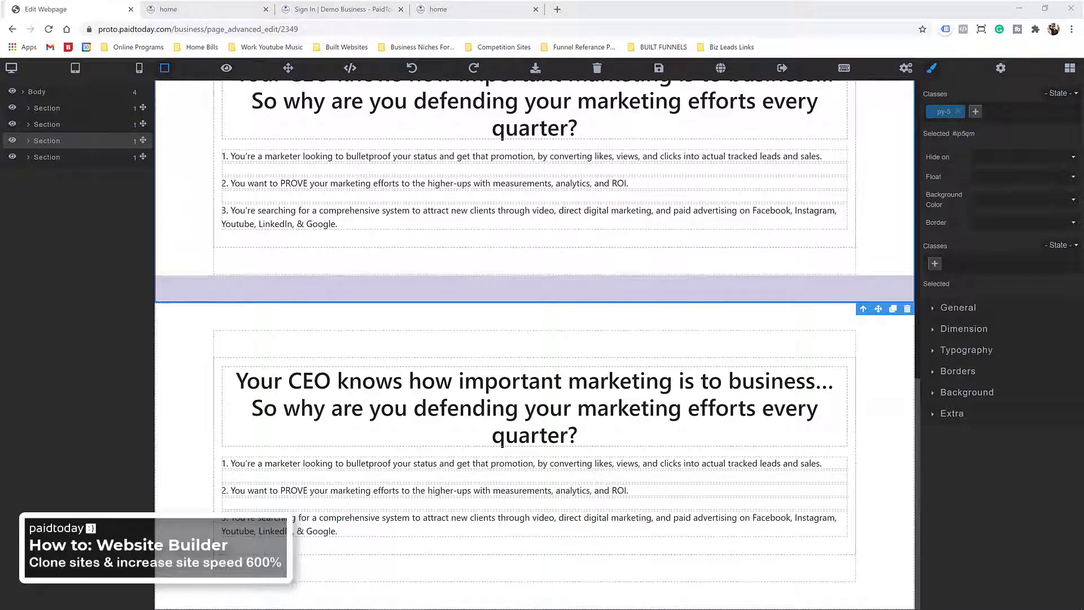
scroll(458, 293, up, 3)
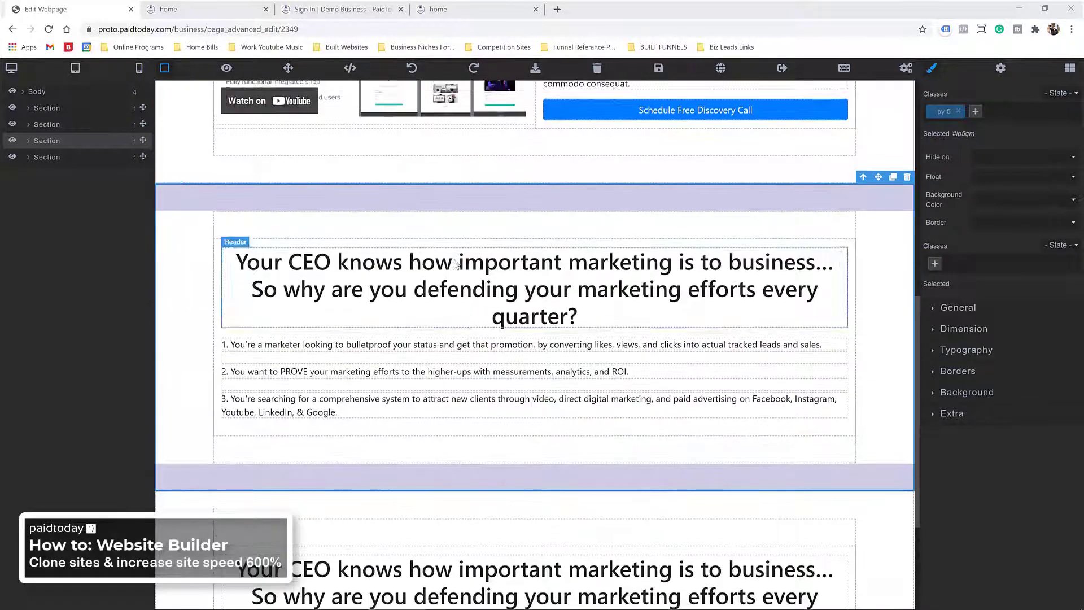
scroll(455, 260, down, 3)
scroll(455, 254, up, 2)
scroll(455, 254, up, 2)
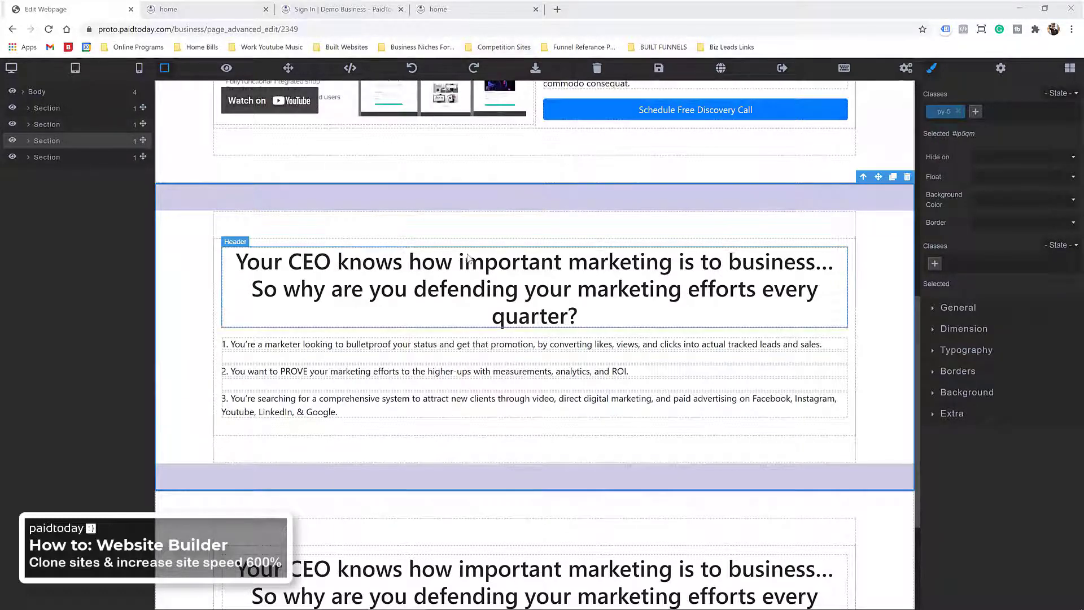
scroll(446, 302, up, 6)
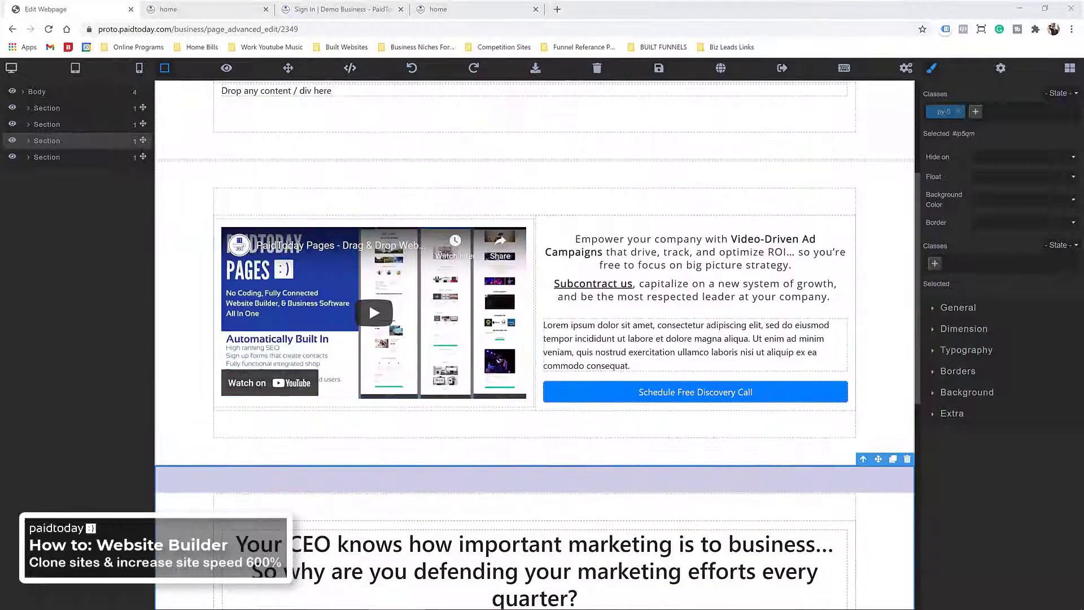
scroll(385, 375, down, 8)
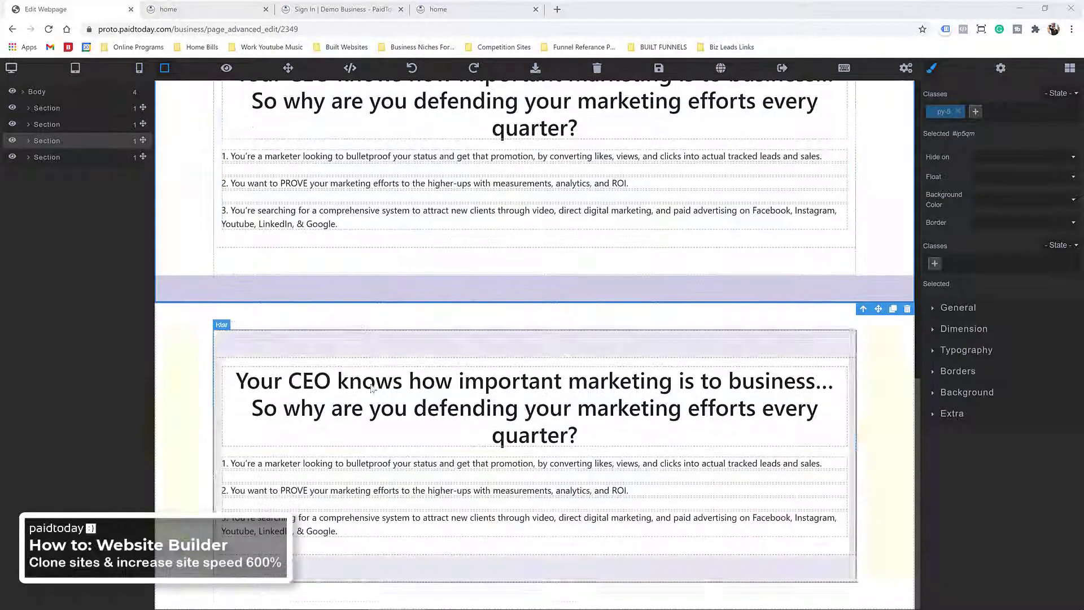
Step: Paste 'Who This Is For:' over the lower copy's heading
click(310, 393)
triple_click(311, 394)
right_click(310, 394)
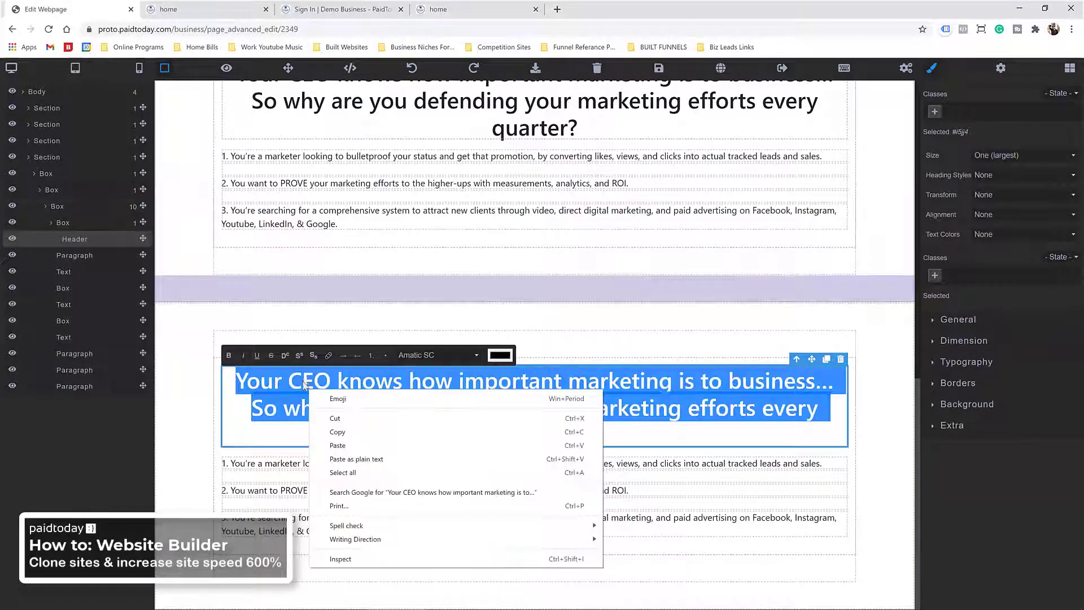
click(346, 446)
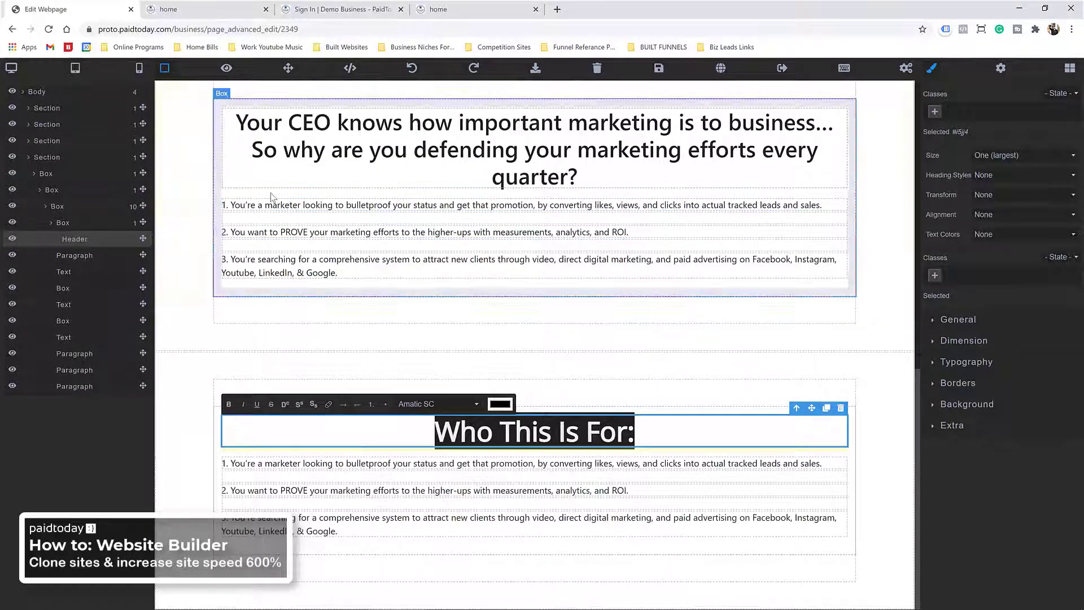
click(249, 206)
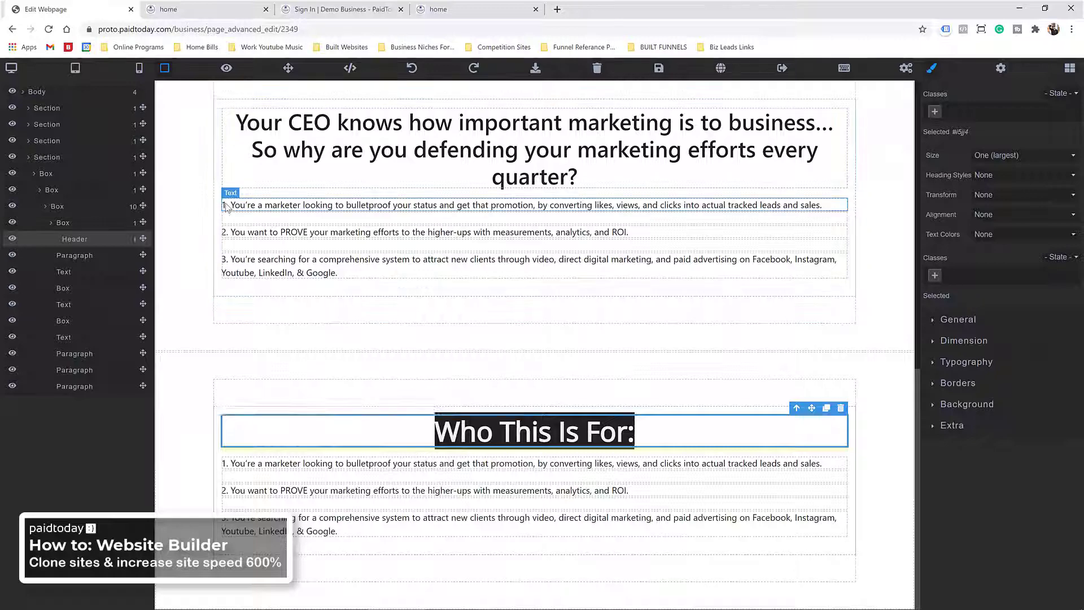
Step: Delete the three numbered points from the upper CEO section
key(Delete)
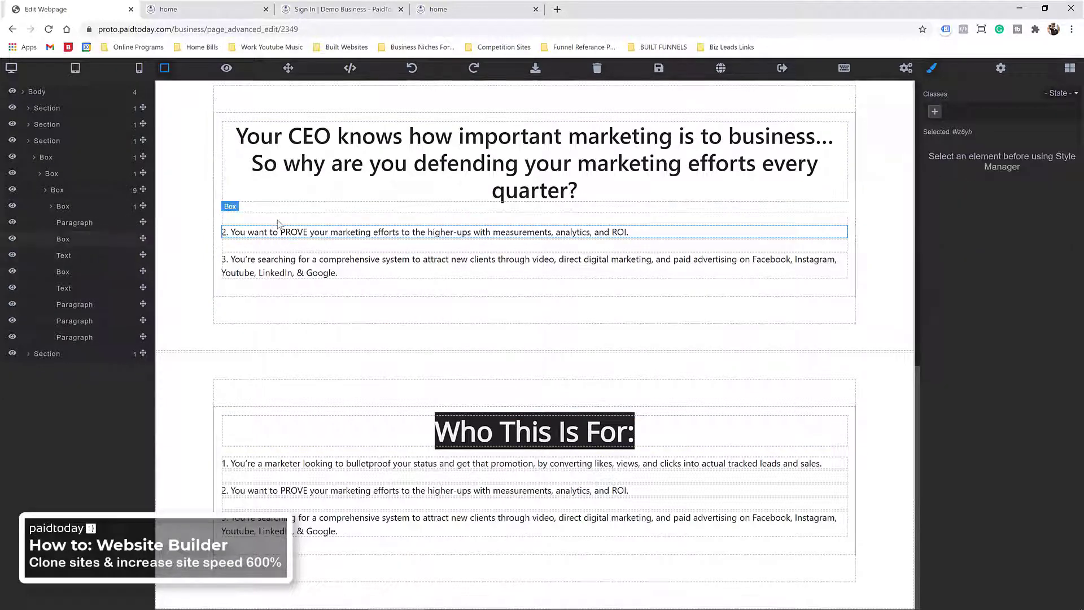
click(279, 231)
key(Delete)
click(276, 265)
key(Delete)
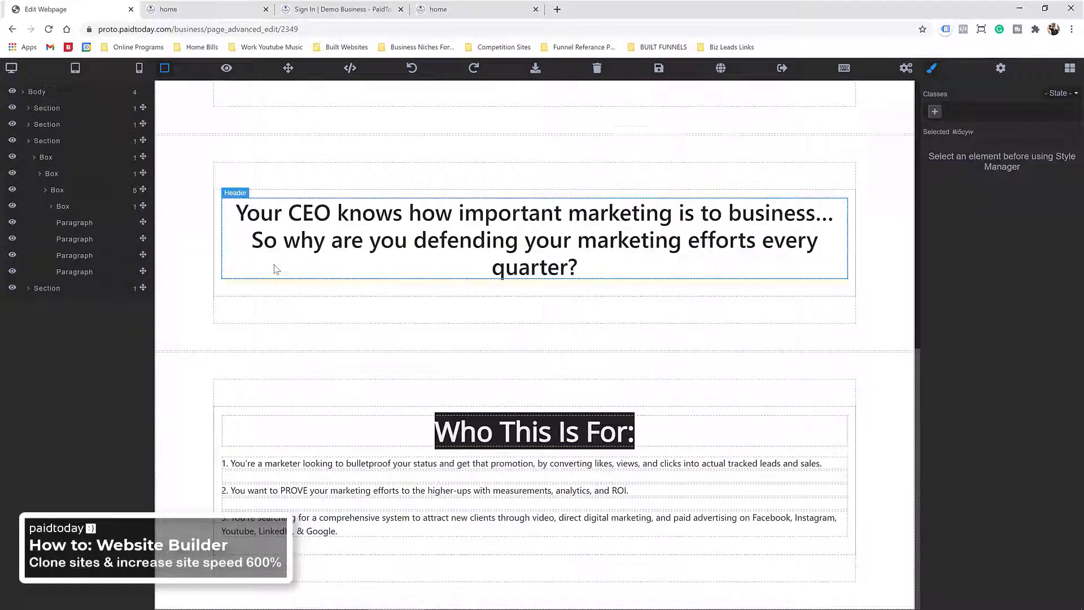
Step: Remove the py-5 padding class from the CEO heading's outer container
click(292, 296)
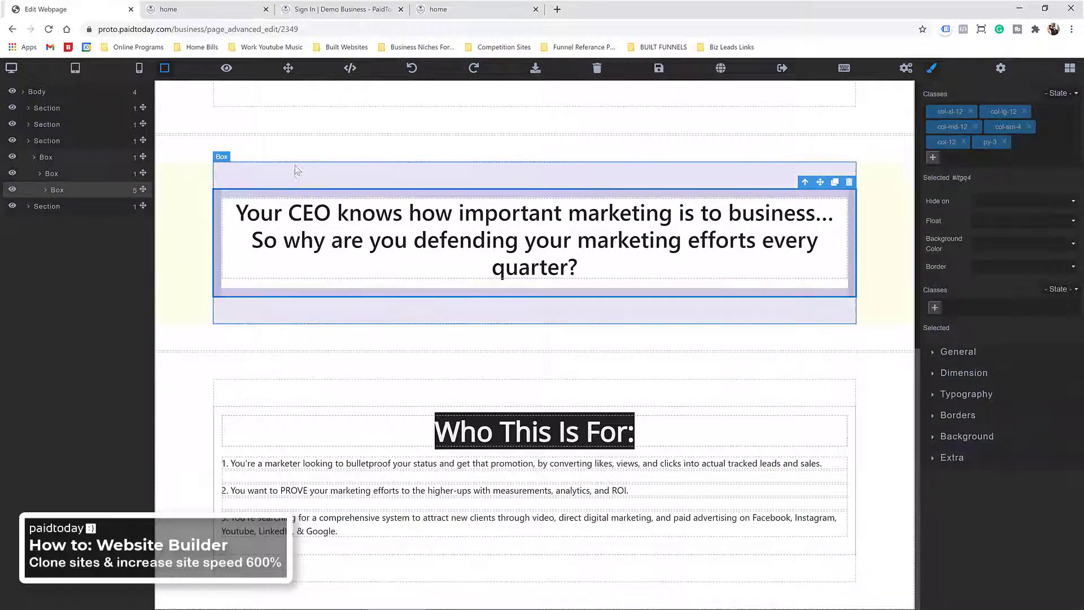
click(362, 173)
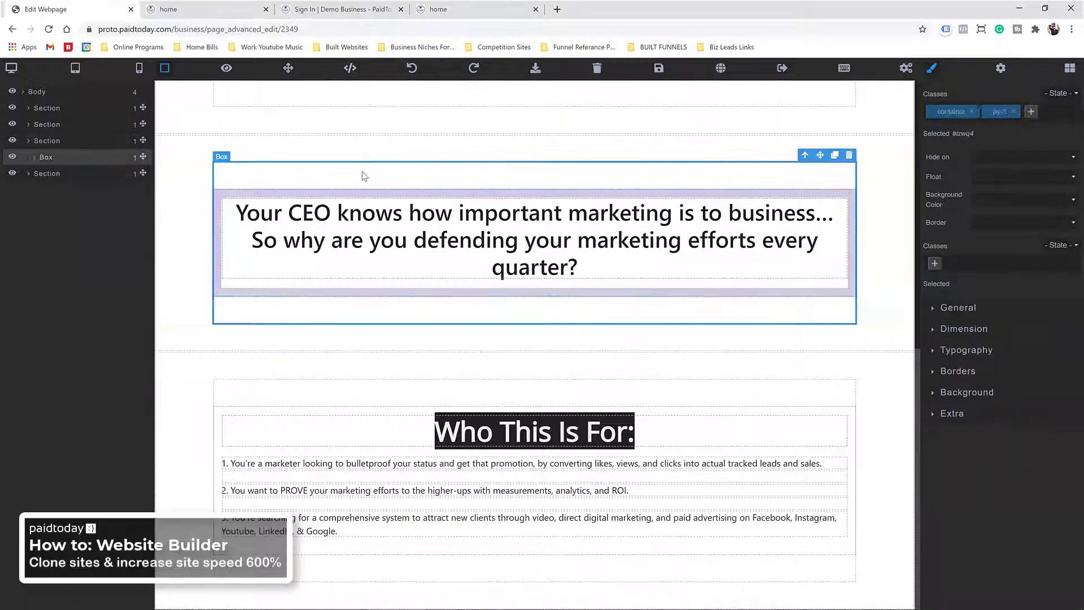
click(1013, 112)
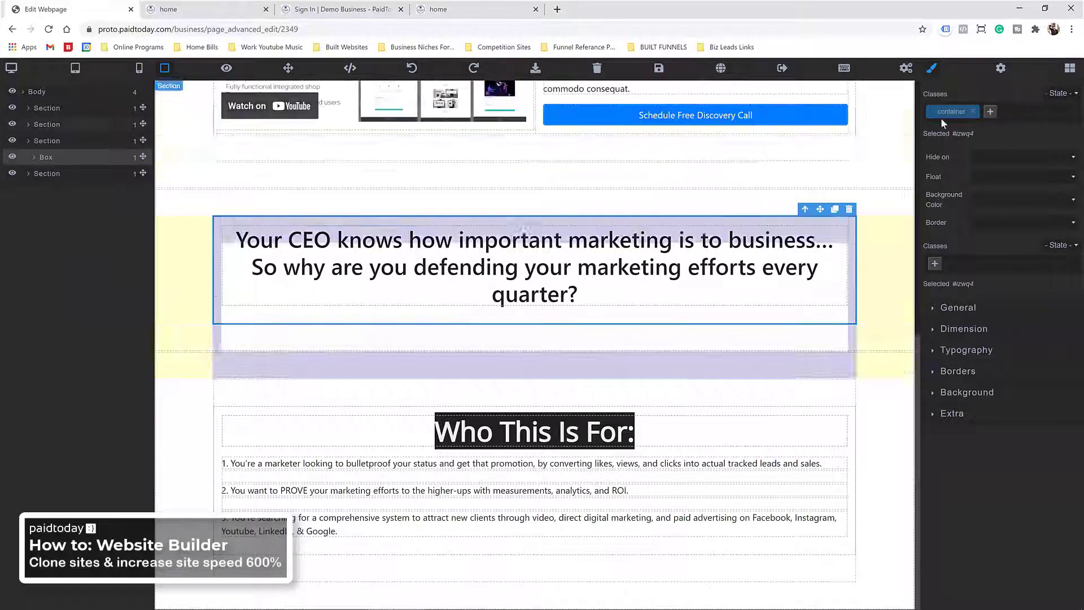
scroll(390, 226, up, 3)
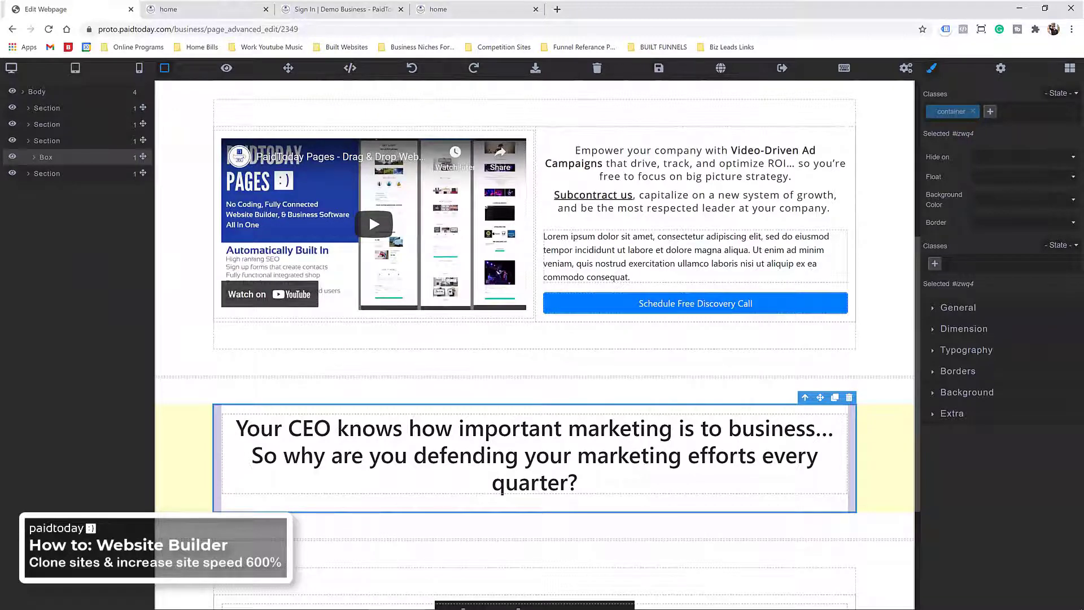
scroll(384, 436, down, 3)
click(444, 434)
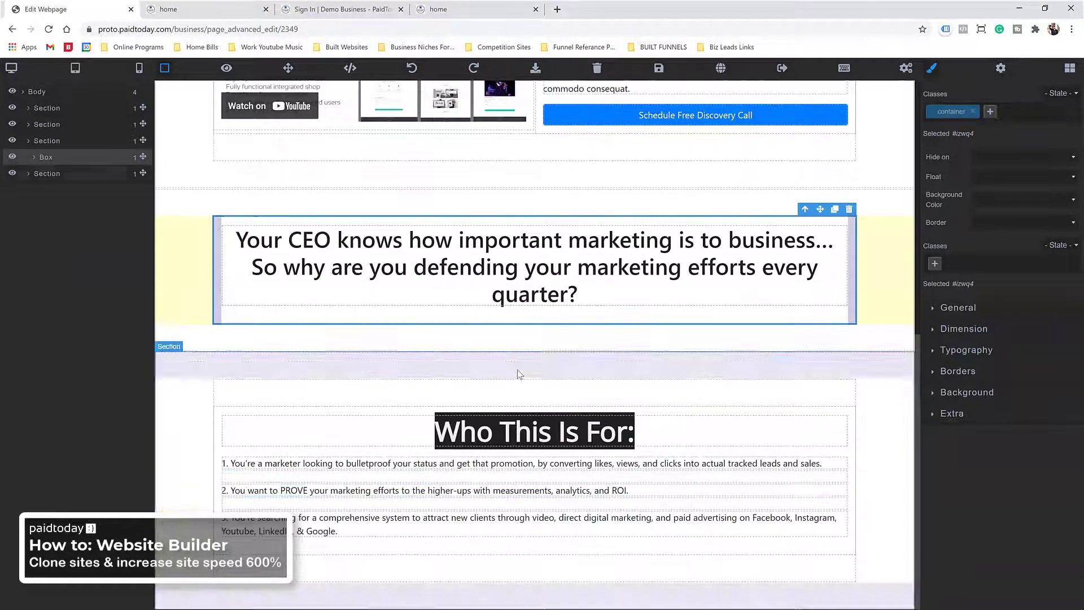
Step: Copy the 'Who This Is For:' text and delete the old heading
right_click(452, 435)
click(504, 491)
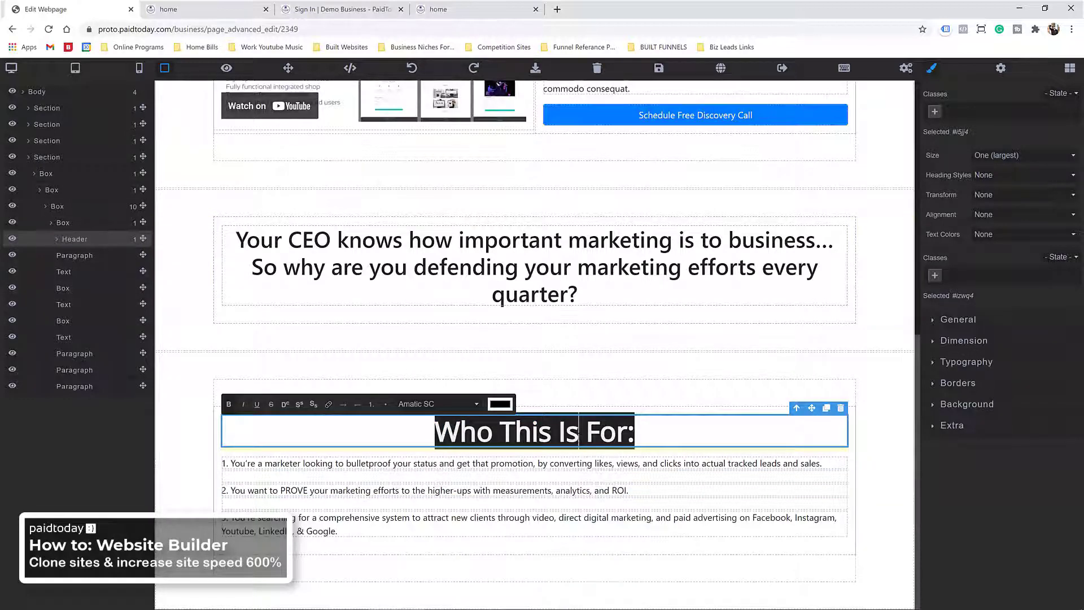
drag(432, 431, 702, 428)
key(BackSpace)
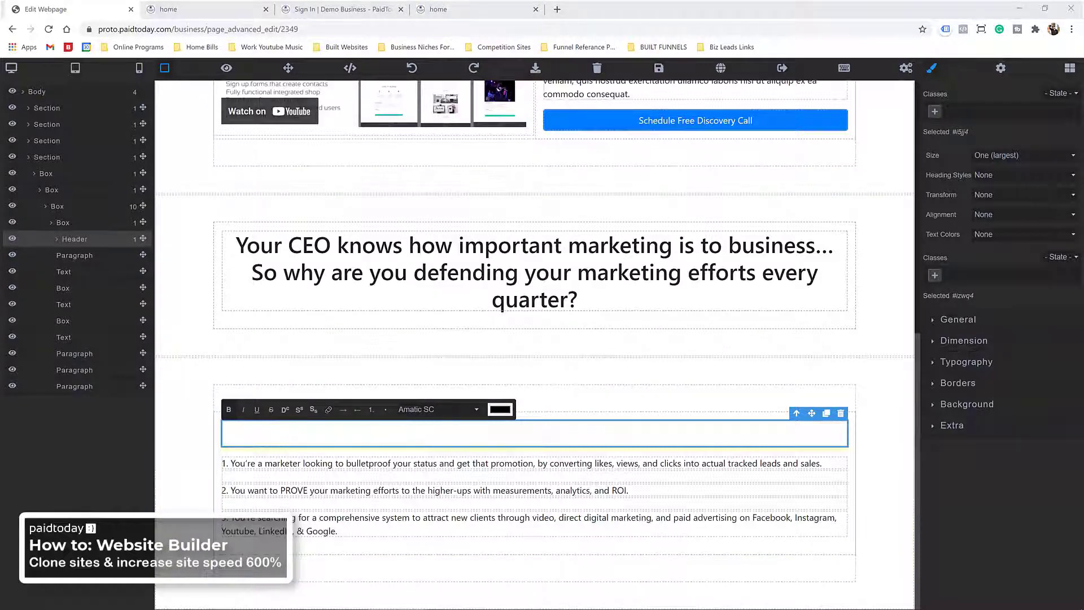
click(484, 433)
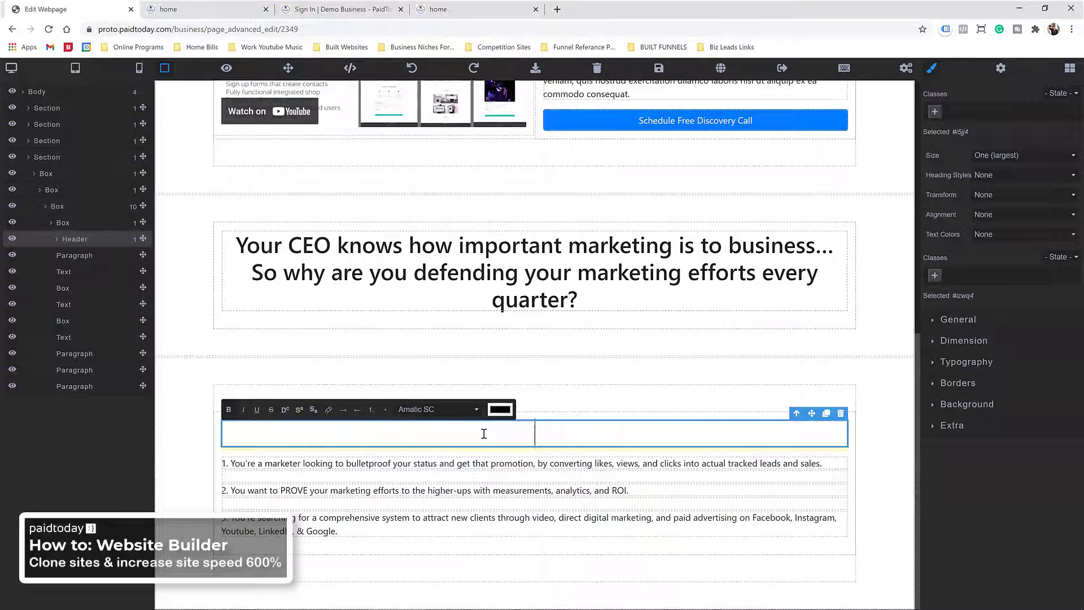
right_click(484, 433)
click(517, 361)
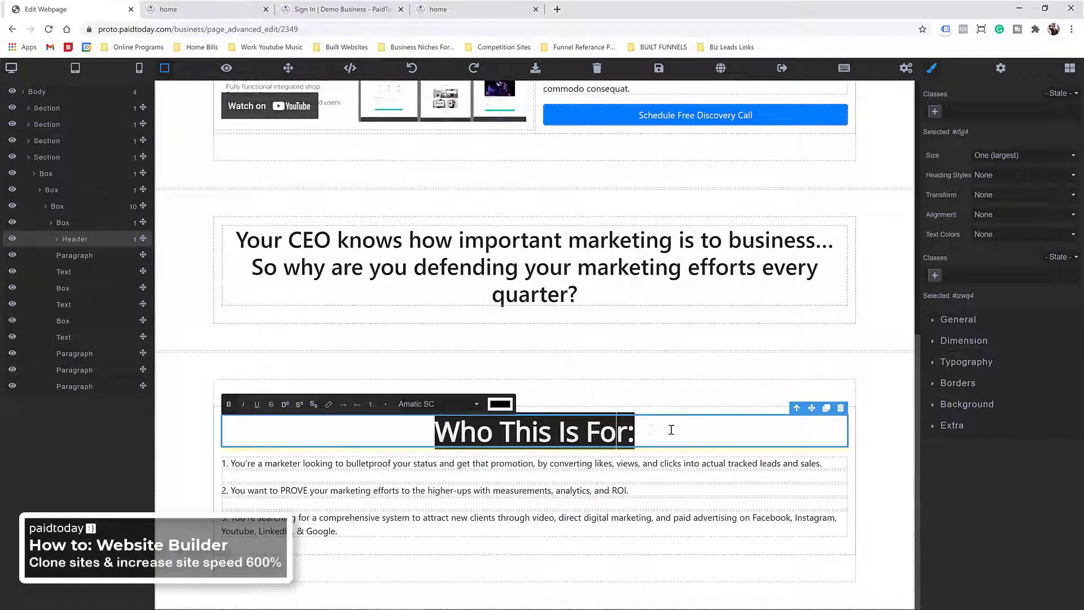
click(840, 408)
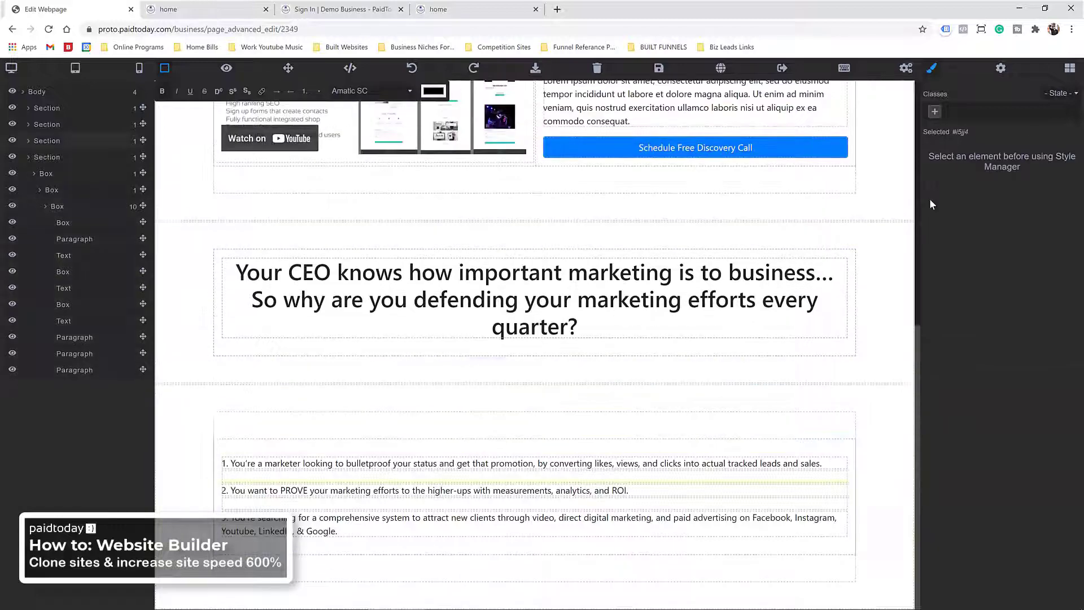
Step: Add a new Heading block above the numbered points containing 'Who This Is For:'
click(1069, 69)
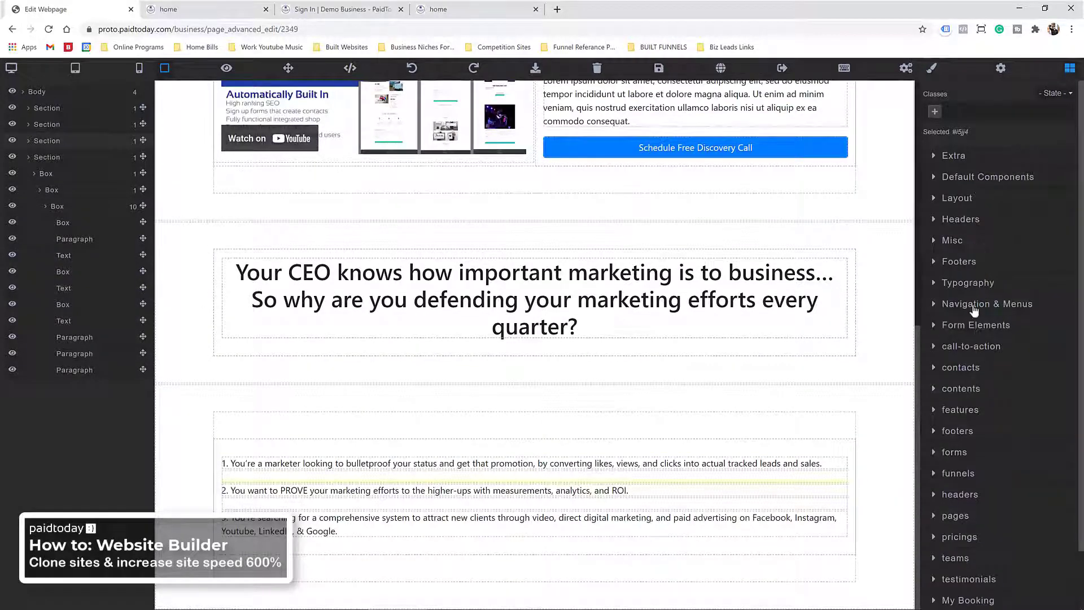
click(966, 282)
drag(1039, 325, 536, 431)
double_click(340, 427)
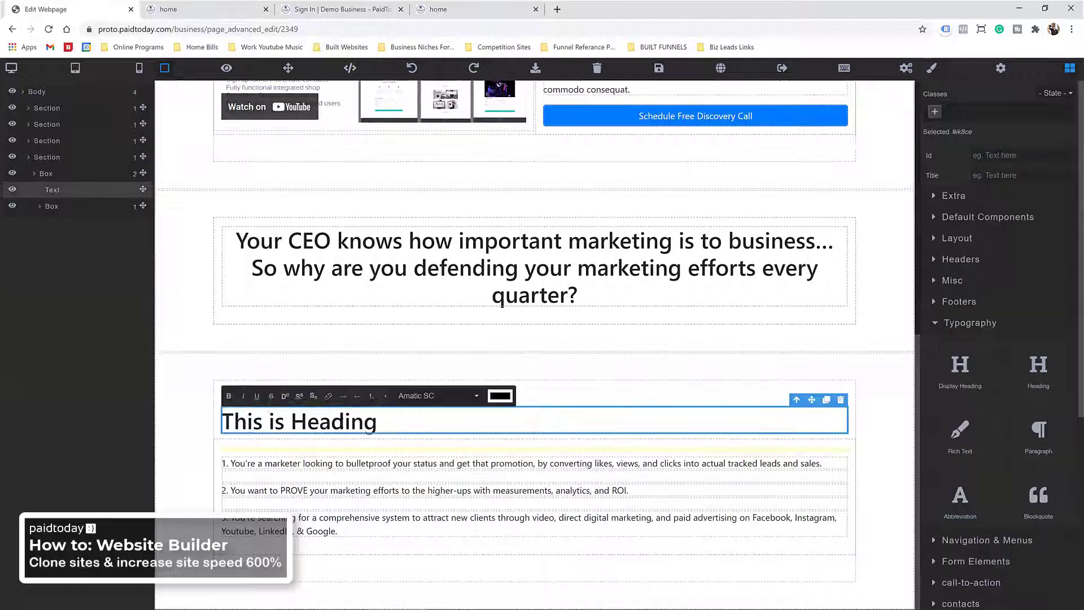
triple_click(341, 427)
right_click(340, 427)
click(378, 493)
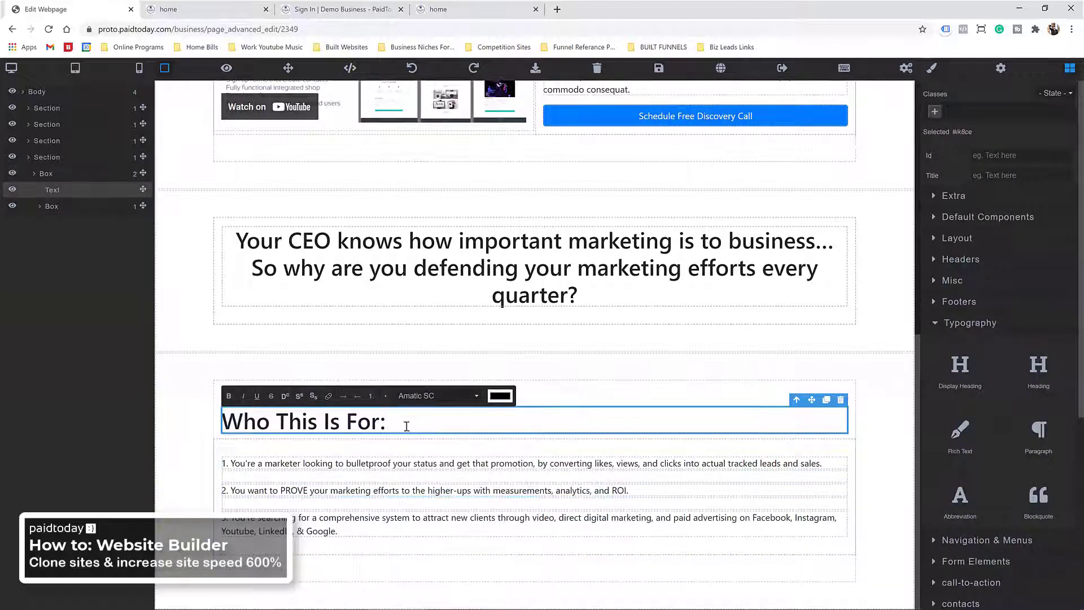
Step: Set the new heading's text alignment to center
click(935, 325)
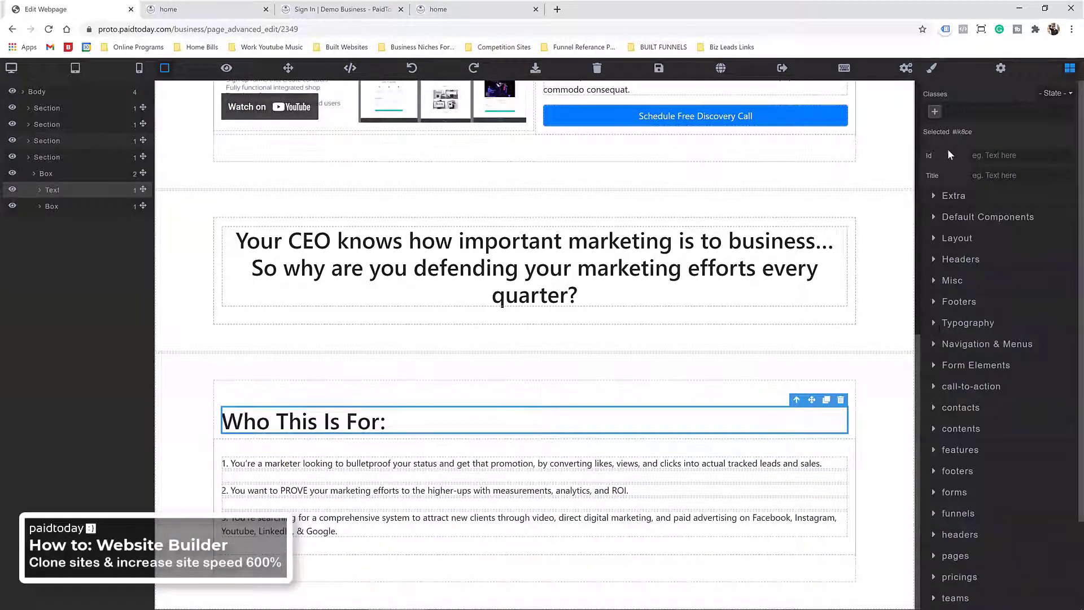
click(932, 68)
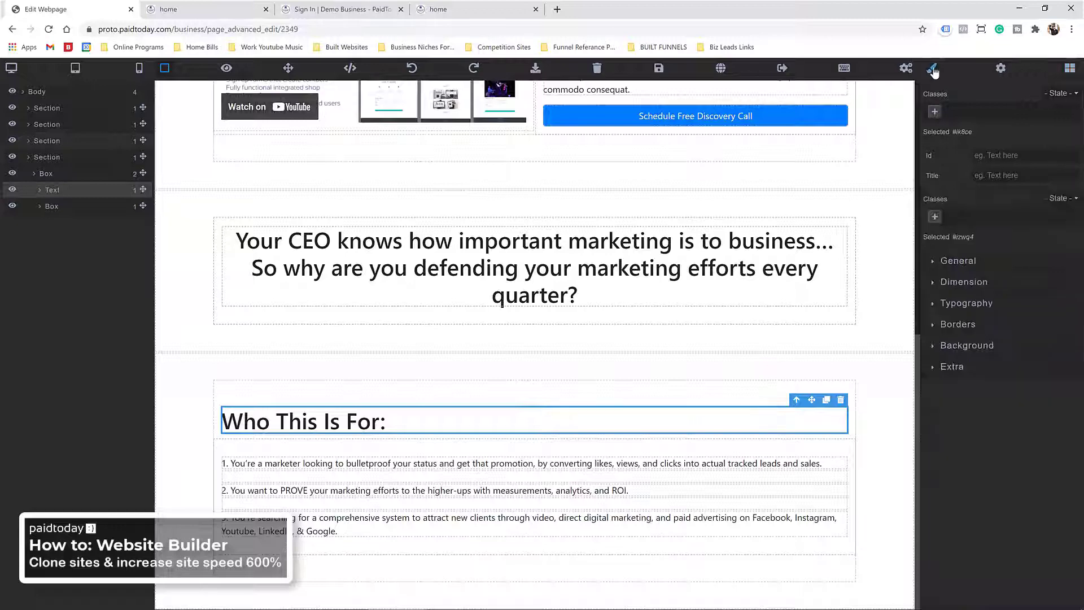
click(951, 307)
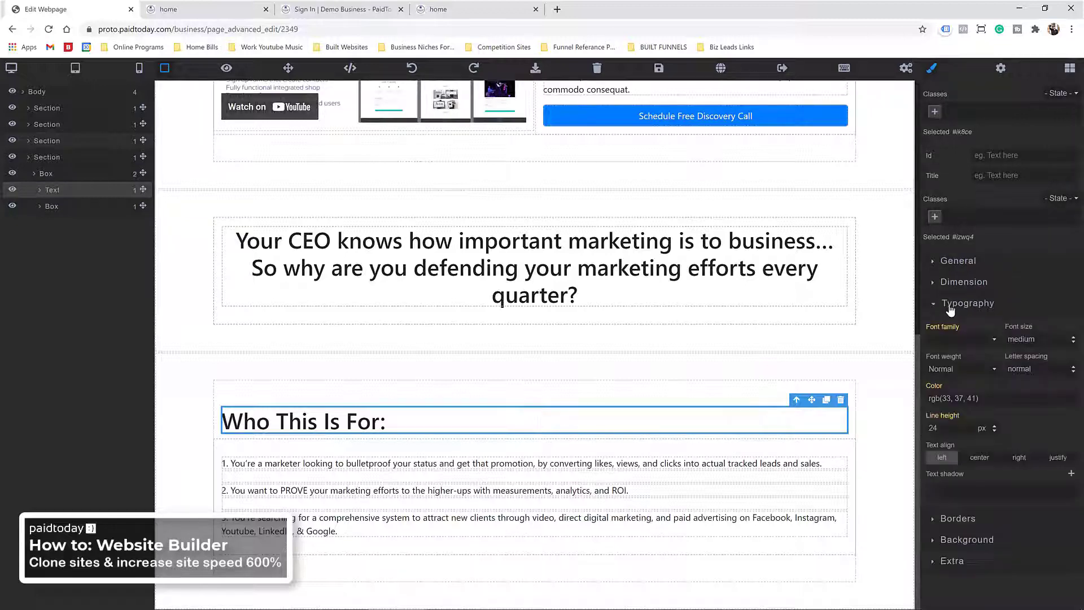
click(979, 459)
click(467, 392)
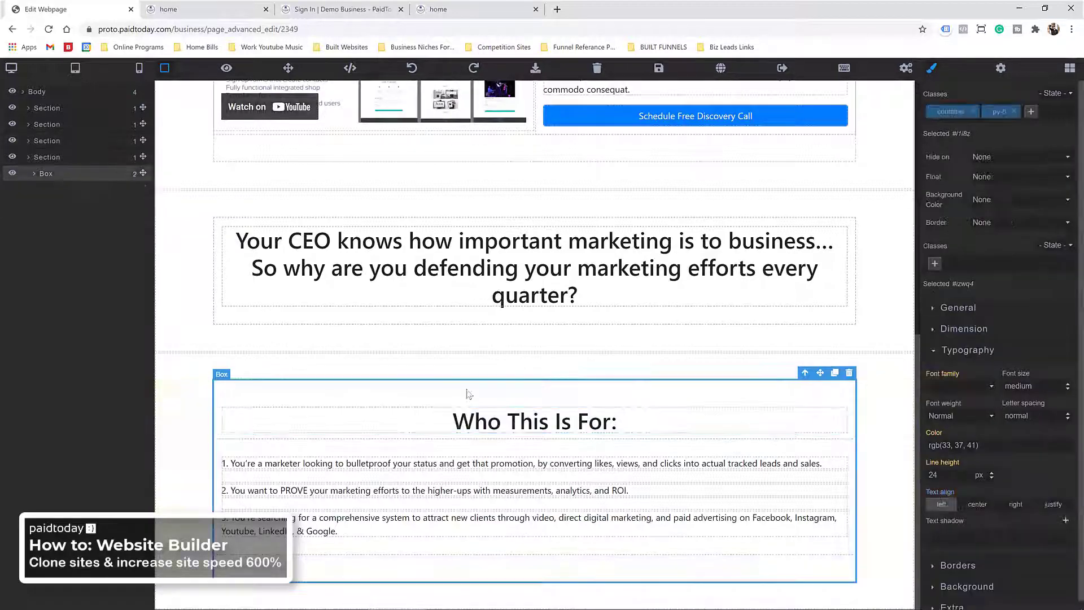
Step: Clone the Who This Is For section and change the copy's heading to 'Who This Is Not For:'
click(436, 369)
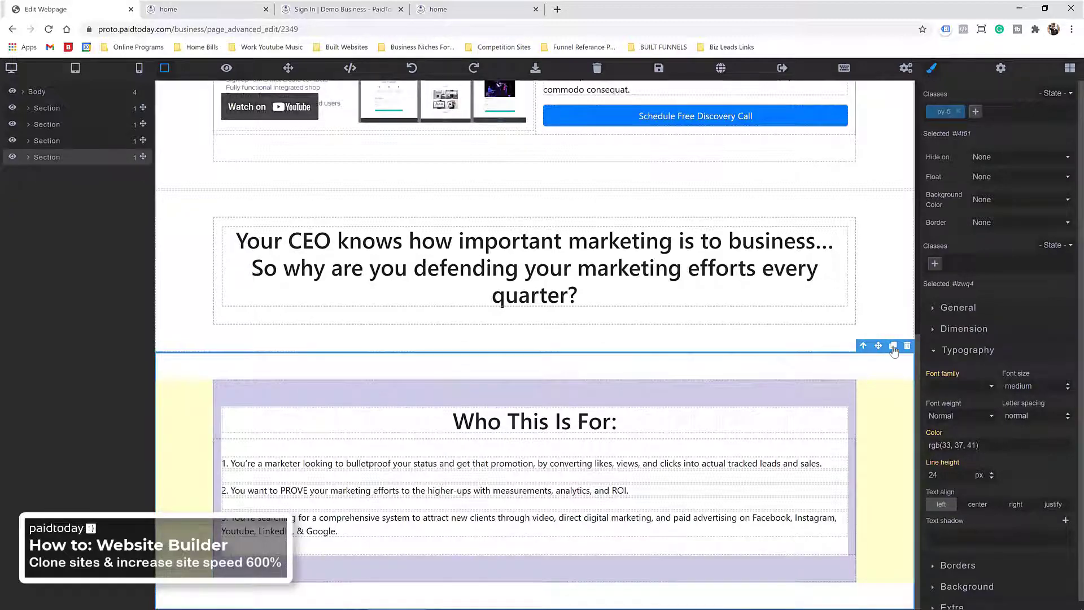
click(893, 347)
scroll(624, 410, down, 3)
scroll(624, 410, down, 2)
triple_click(522, 419)
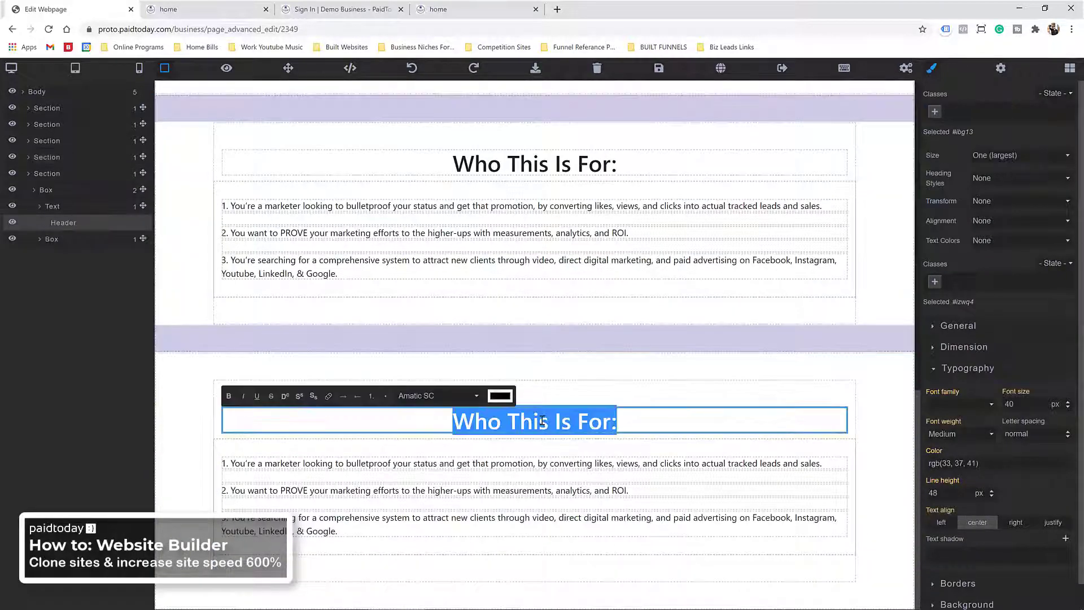
key(alt+Tab)
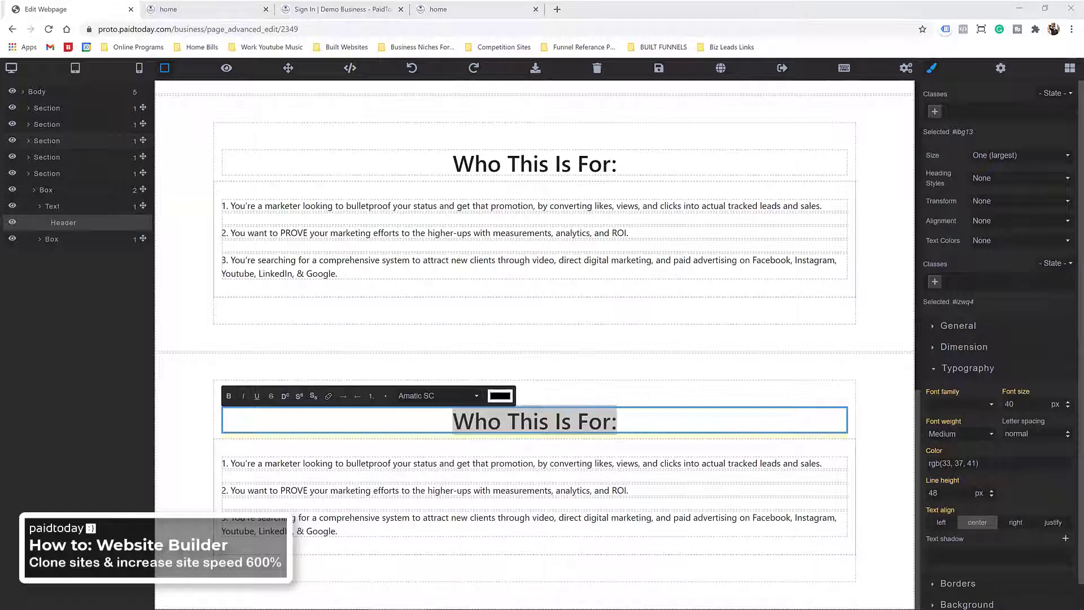
triple_click(517, 421)
right_click(515, 421)
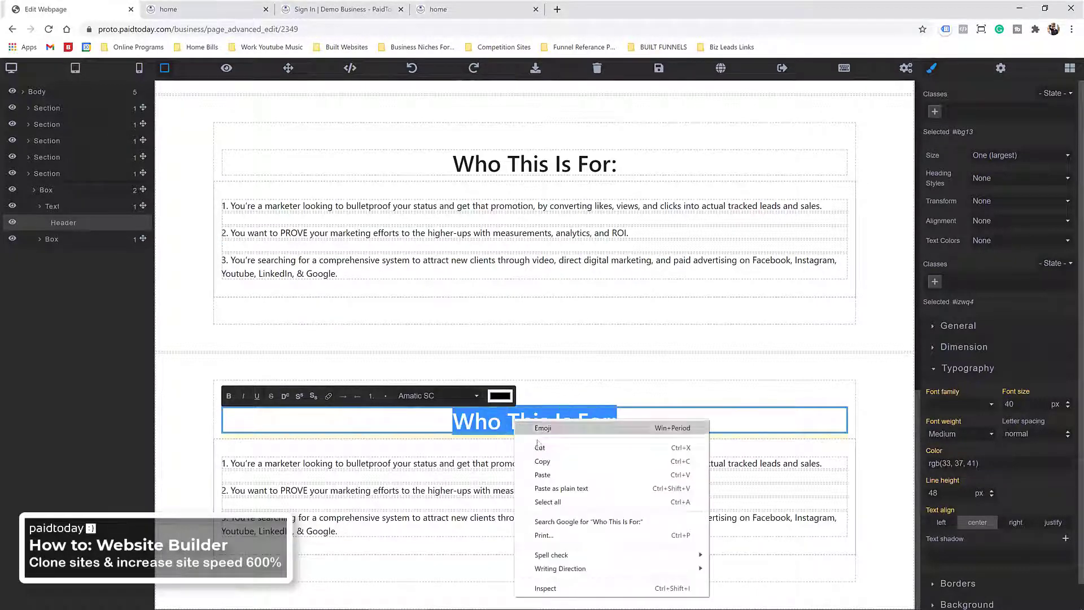
click(563, 489)
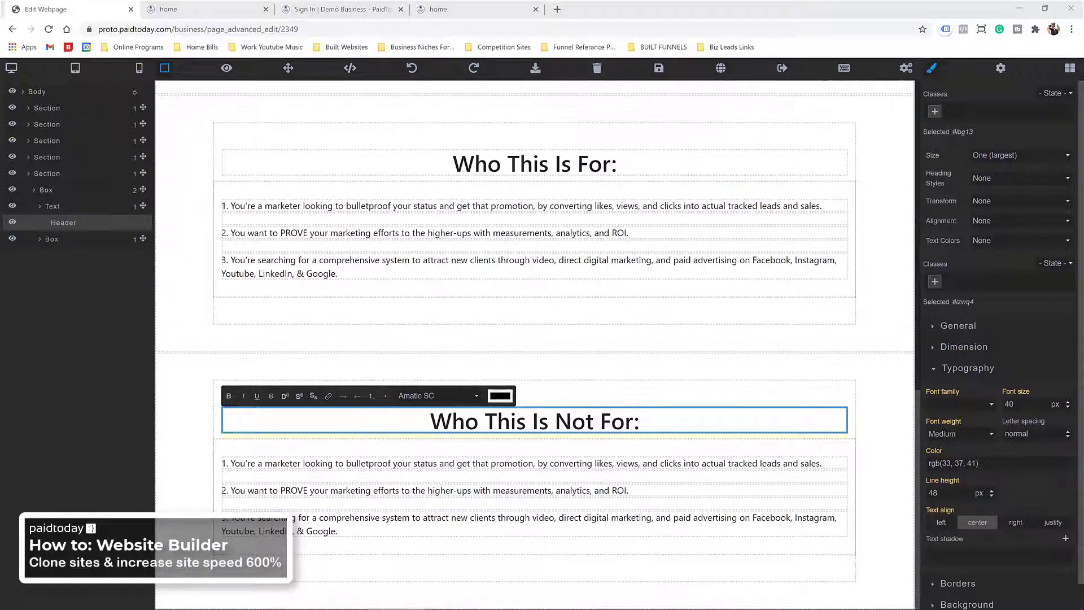
Step: Paste the three new bullet points over the first old bullet
triple_click(283, 463)
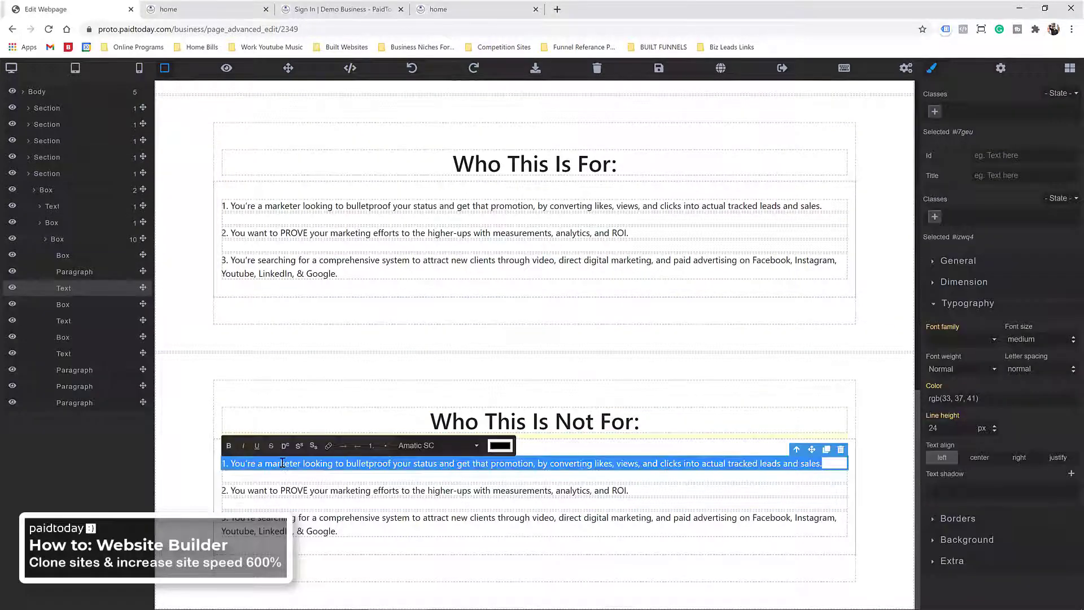
right_click(282, 463)
click(327, 357)
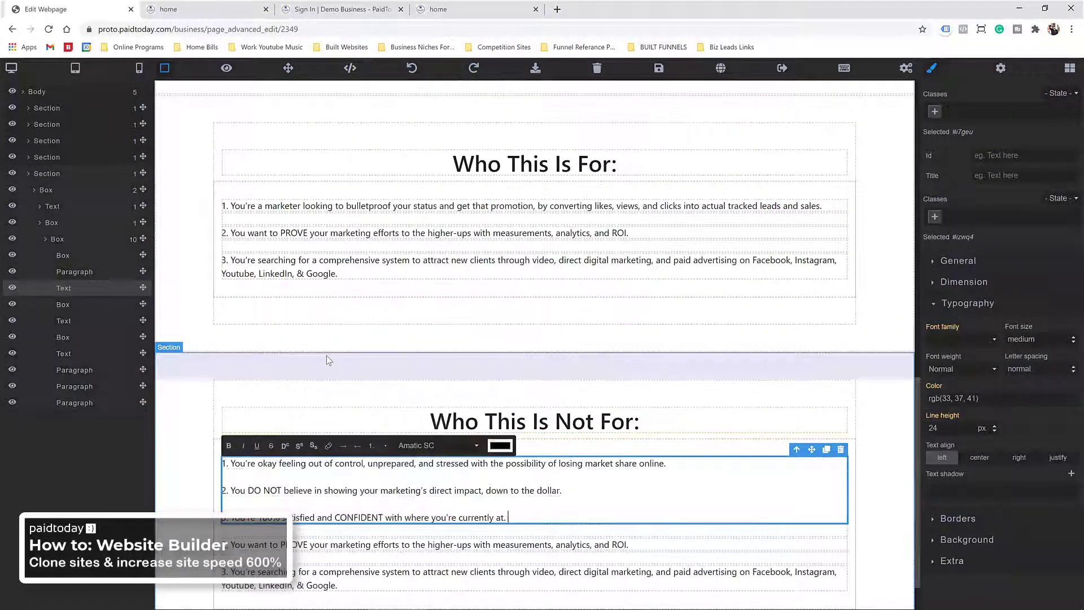
scroll(329, 361, down, 1)
Step: Delete the old second and third bullets and the leftover empty boxes
click(294, 477)
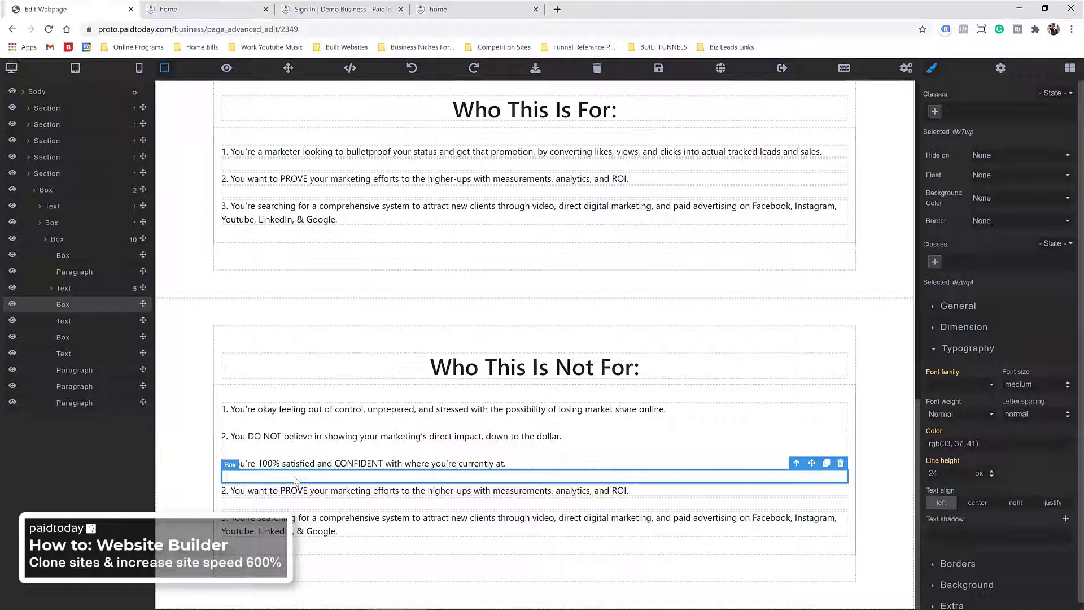
key(Delete)
click(294, 490)
key(Delete)
click(277, 524)
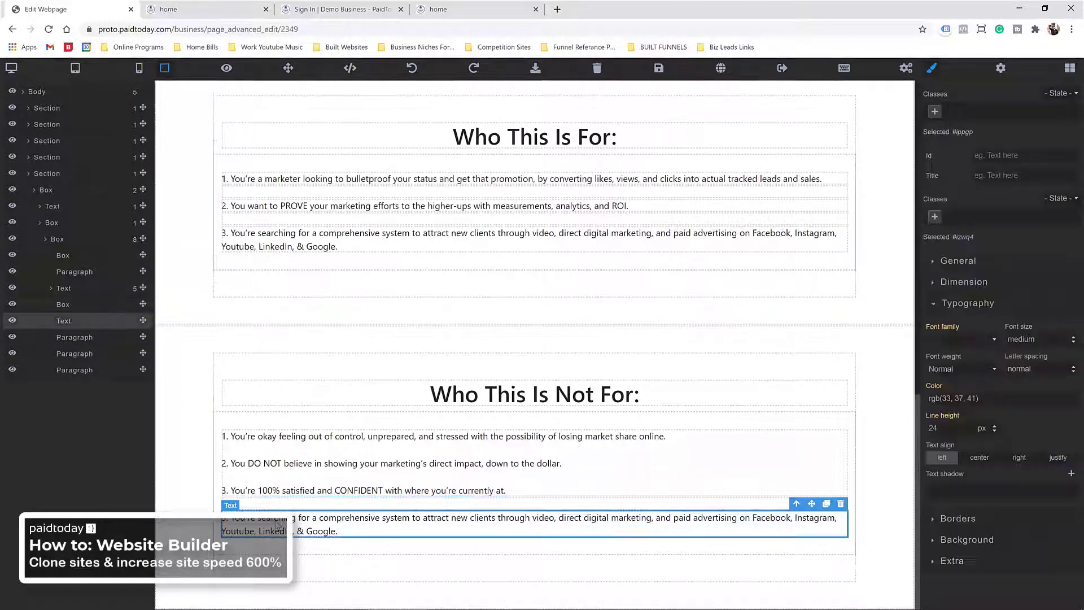
key(Delete)
click(271, 517)
key(Delete)
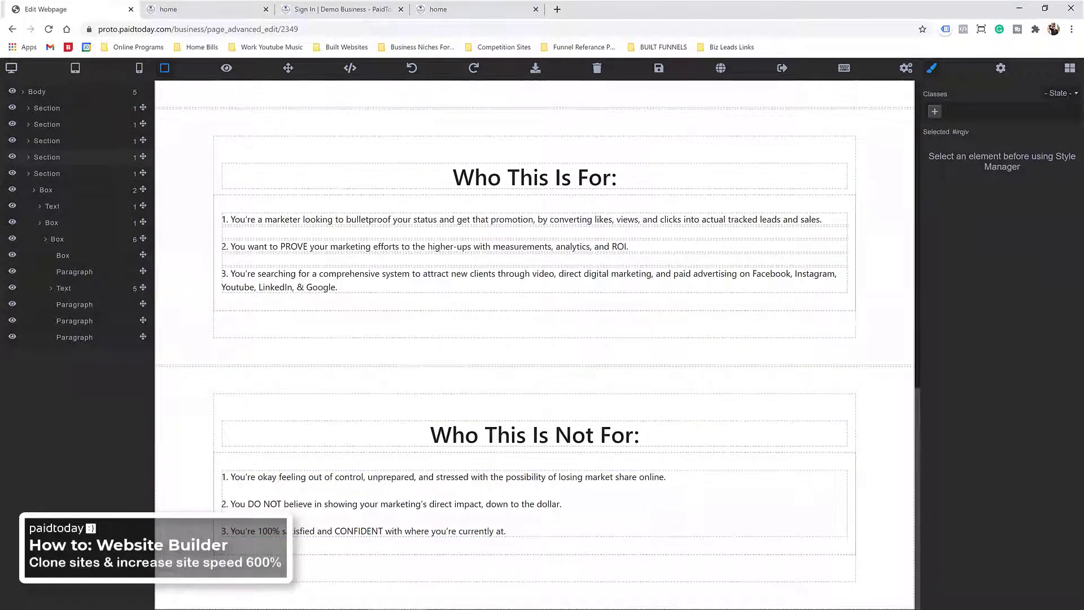
scroll(620, 344, up, 3)
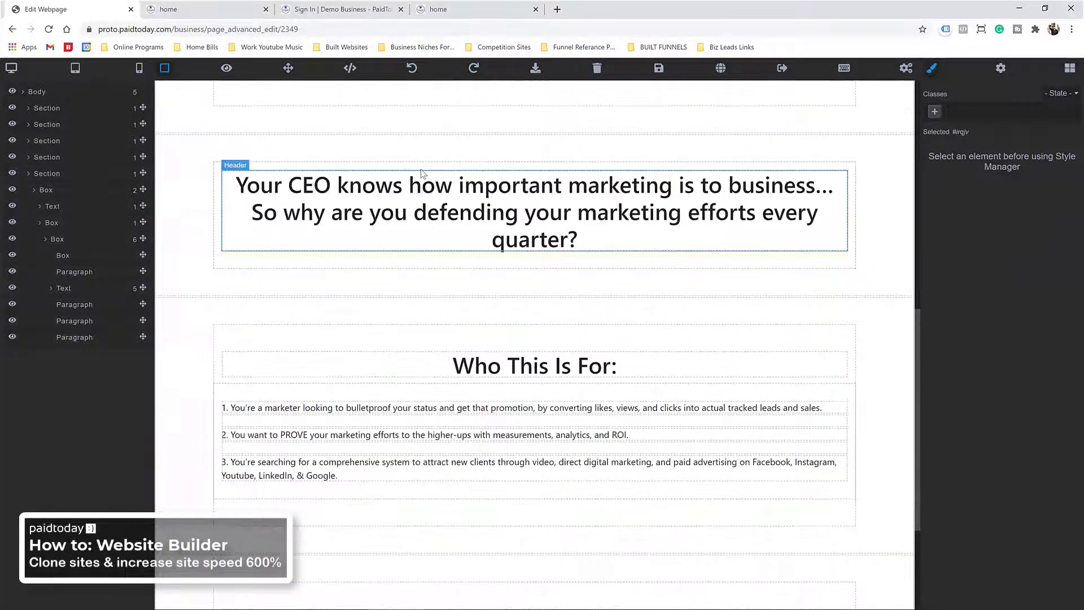
Step: Clone the Your CEO knows… section and move the copy below Who This Is Not For
click(436, 144)
click(893, 128)
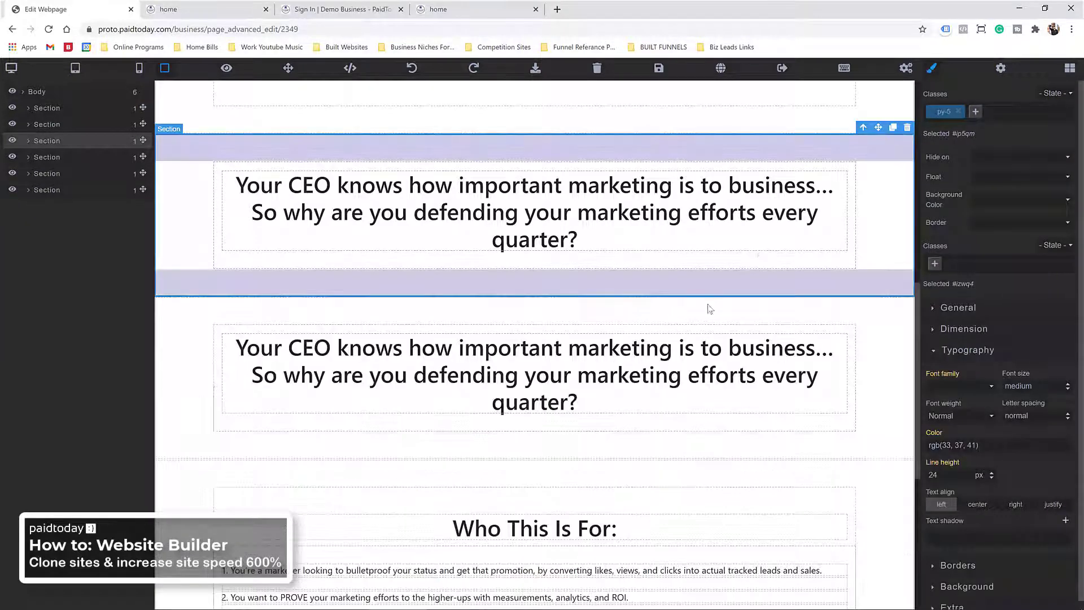
click(695, 314)
mouse_move(695, 314)
mouse_down()
mouse_move(729, 324)
mouse_move(677, 493)
mouse_move(630, 596)
mouse_up()
scroll(729, 320, down, 6)
scroll(629, 596, down, 3)
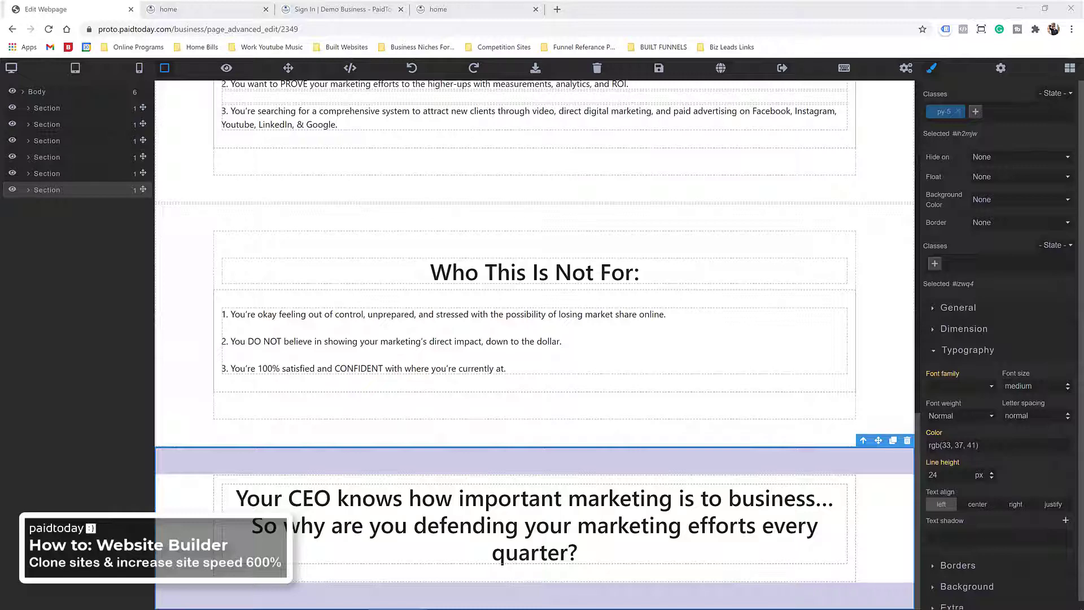
Step: Paste 'Here's What You'll Get:' over the copied heading as plain text
triple_click(435, 503)
right_click(431, 507)
click(480, 398)
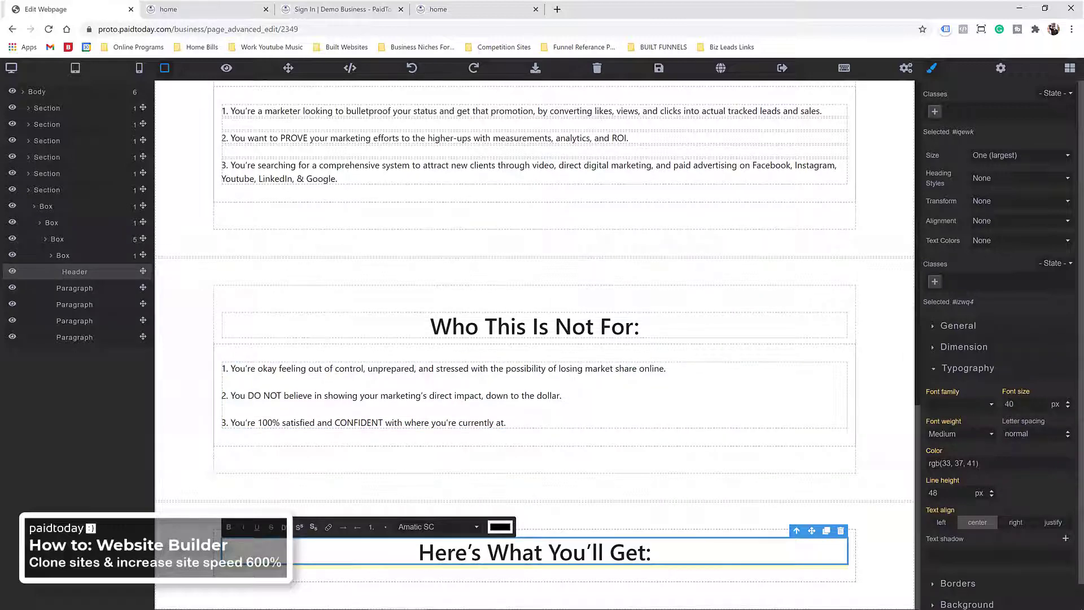
Step: Add a Paragraph block from Typography beneath the 'Here's What You'll Get:' heading
click(960, 368)
click(1067, 78)
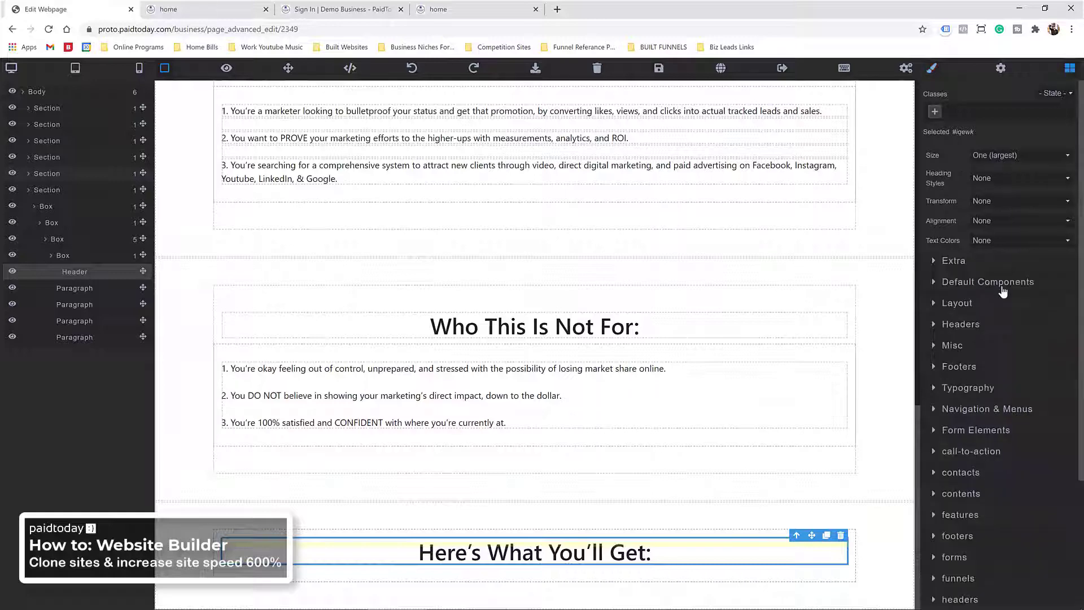
click(982, 388)
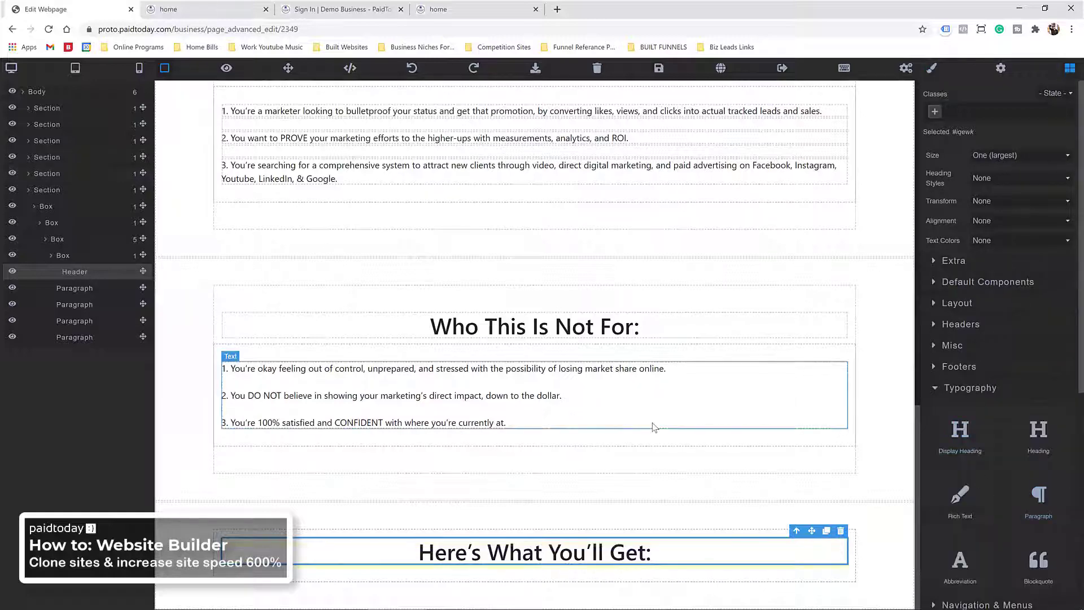
drag(1041, 500, 581, 571)
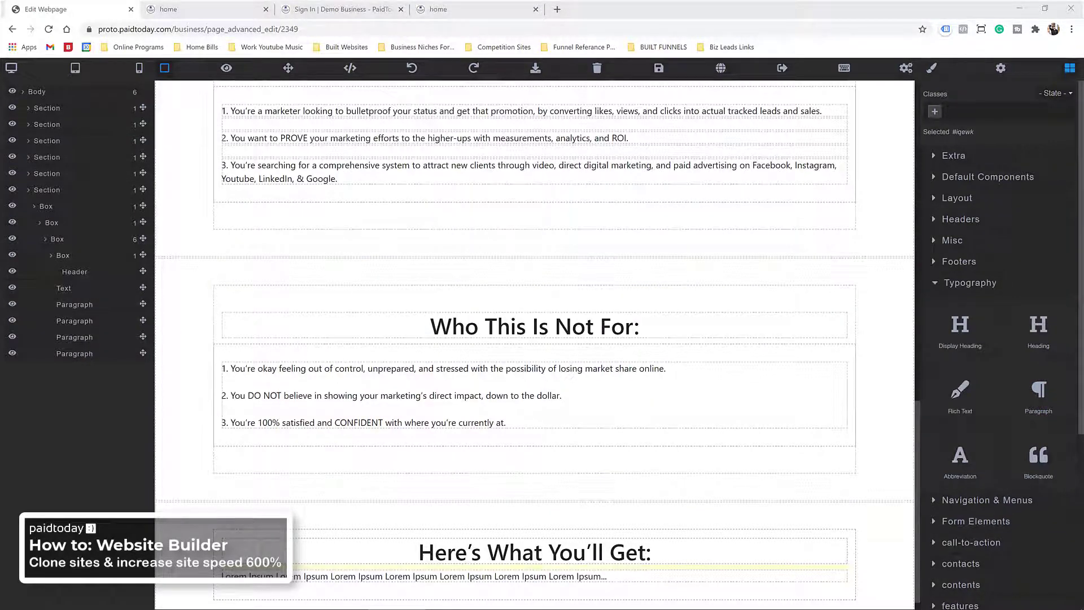
Step: Replace the Lorem Ipsum placeholder with the five-point benefits list, pasted as plain text
click(339, 579)
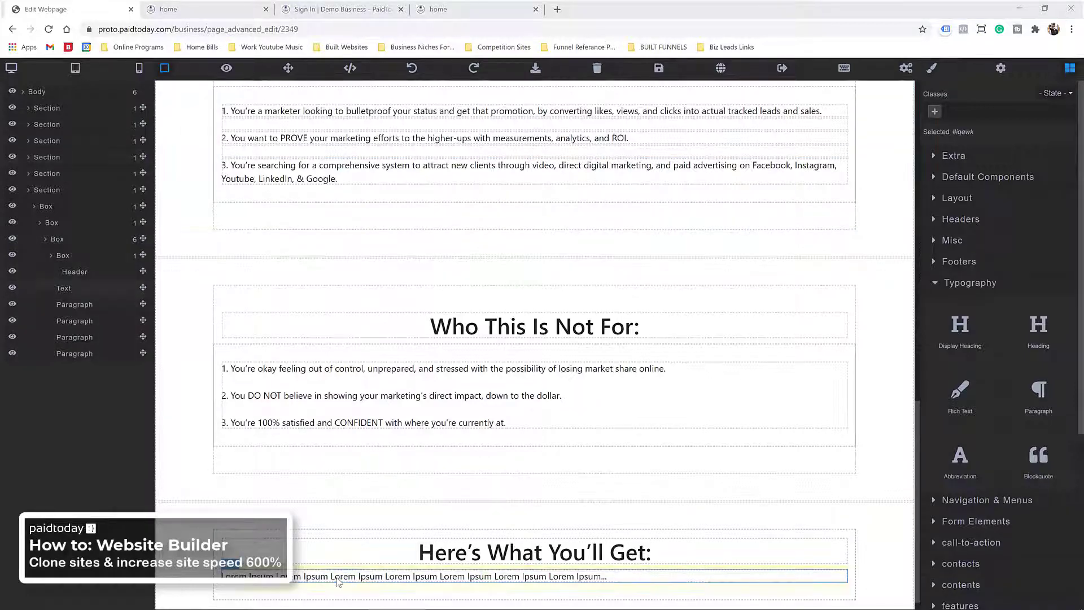
double_click(337, 579)
right_click(337, 577)
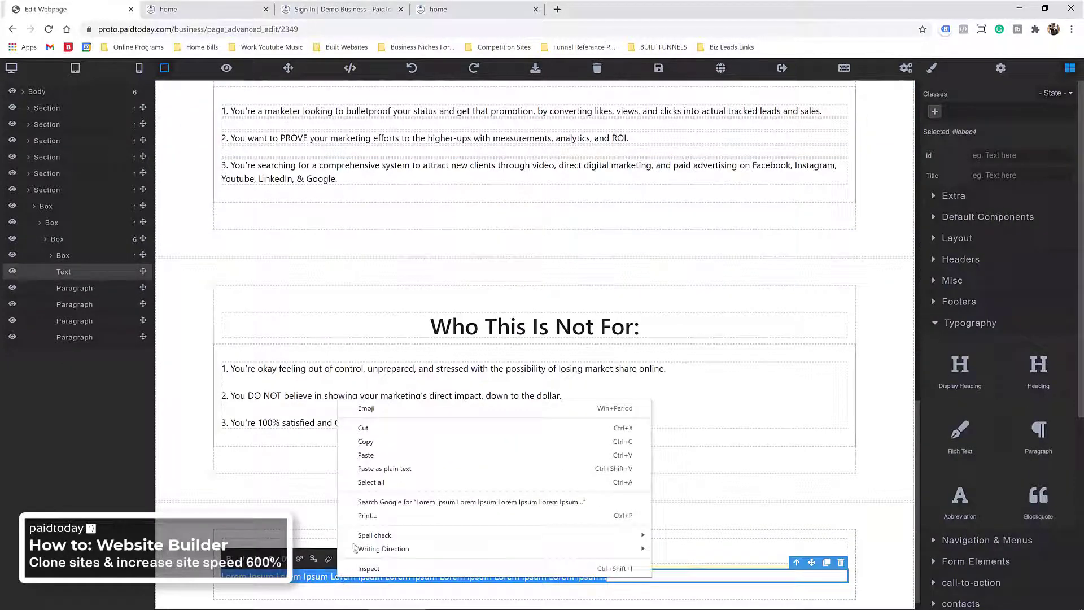
click(385, 469)
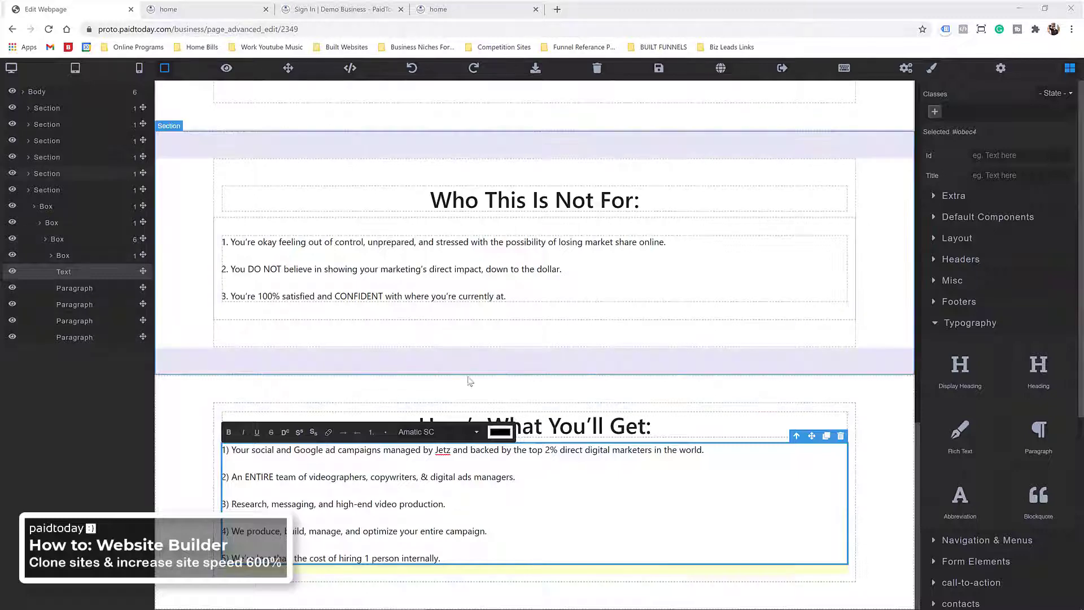
Step: Duplicate the 'Here's What You'll Get' section
click(677, 395)
click(893, 368)
scroll(403, 463, down, 4)
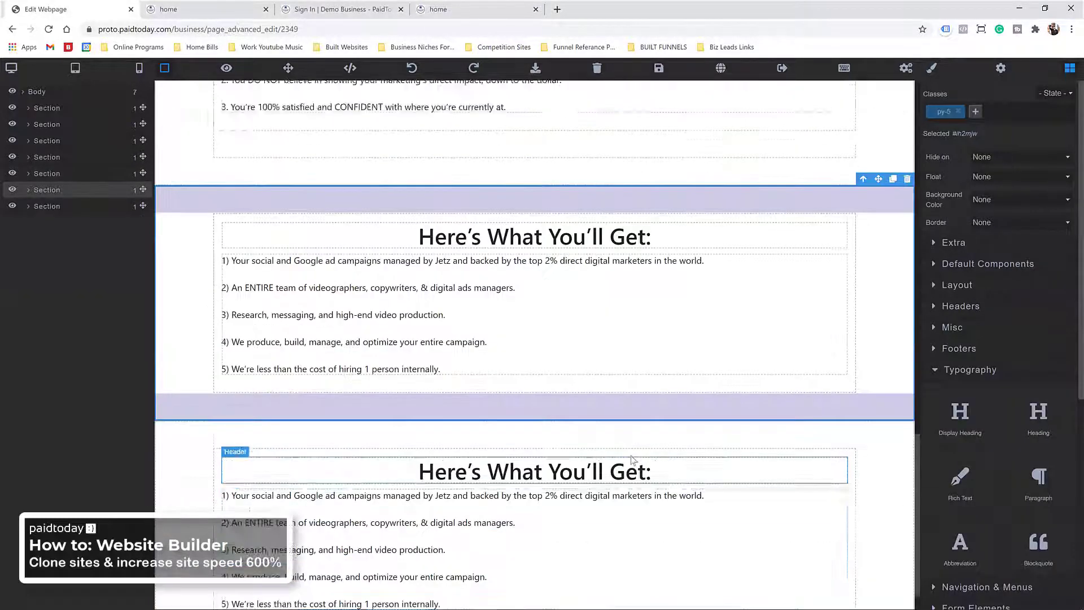
triple_click(337, 475)
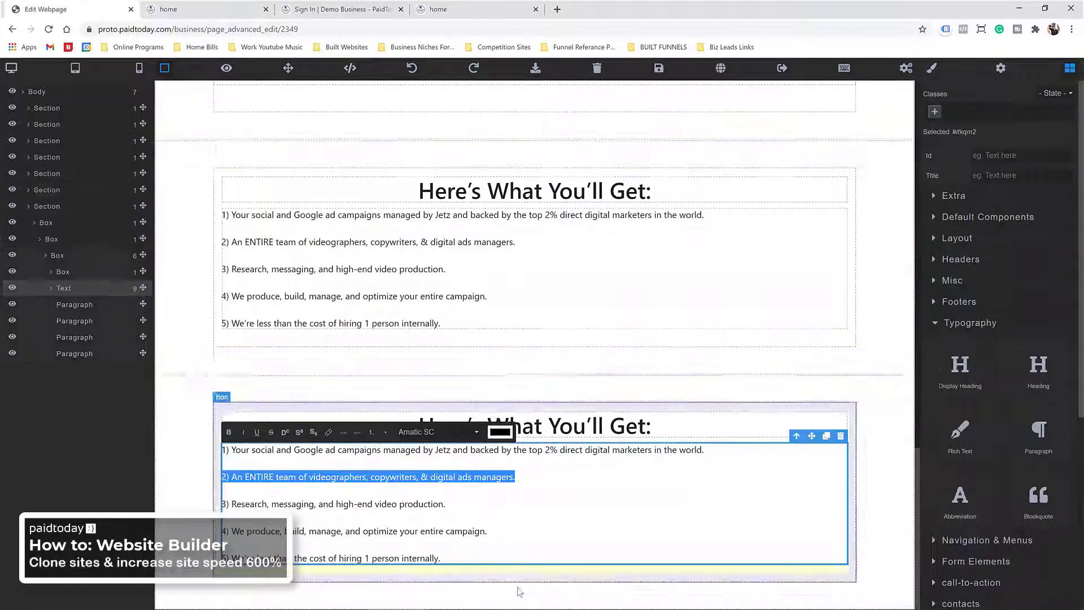
click(518, 590)
Step: Paste the Jetz Media testimonial as plain text over the copied list, then save the page
drag(446, 554, 227, 451)
click(451, 562)
double_click(440, 559)
right_click(279, 449)
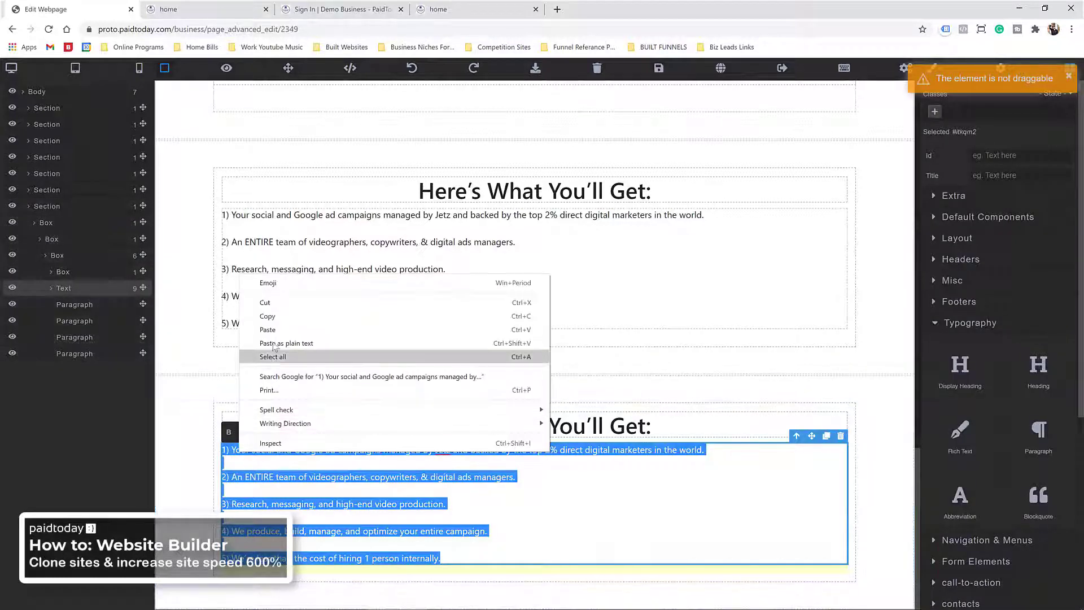
click(328, 342)
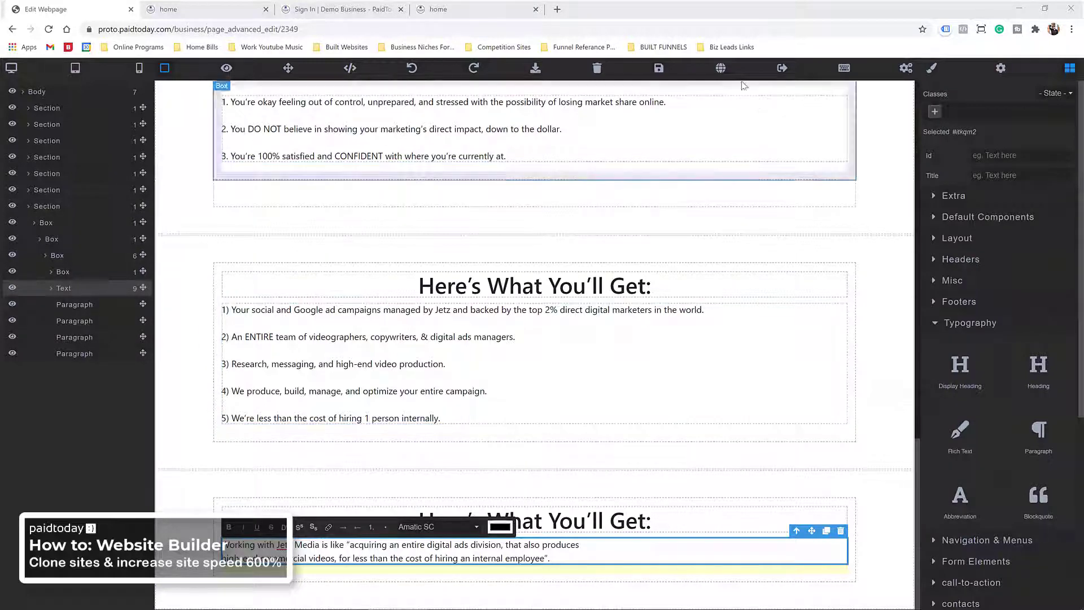
click(659, 68)
click(214, 10)
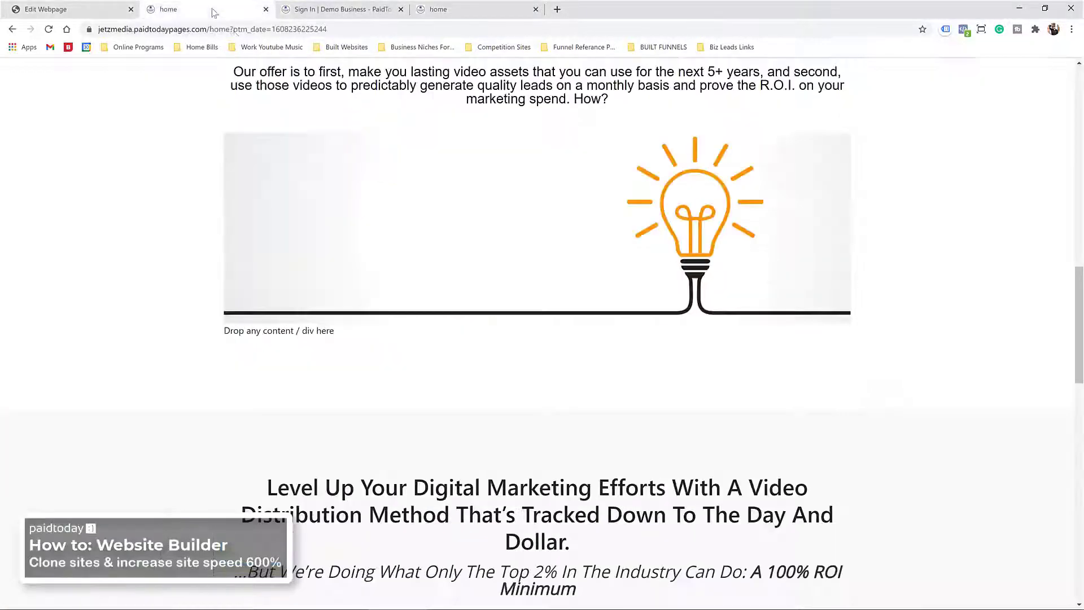
scroll(496, 241, up, 1)
scroll(496, 242, down, 6)
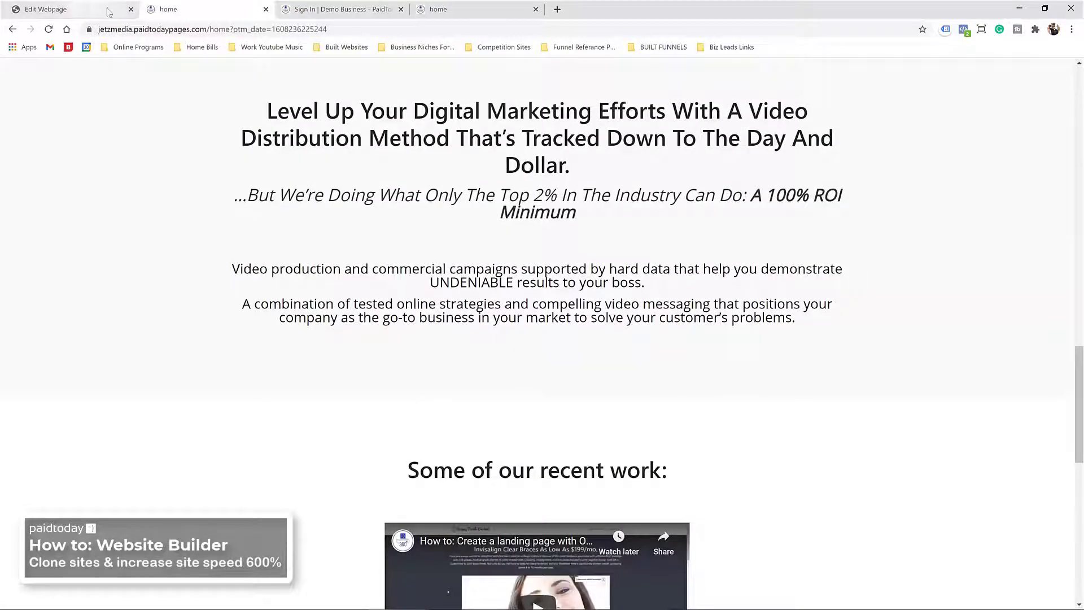
key(F5)
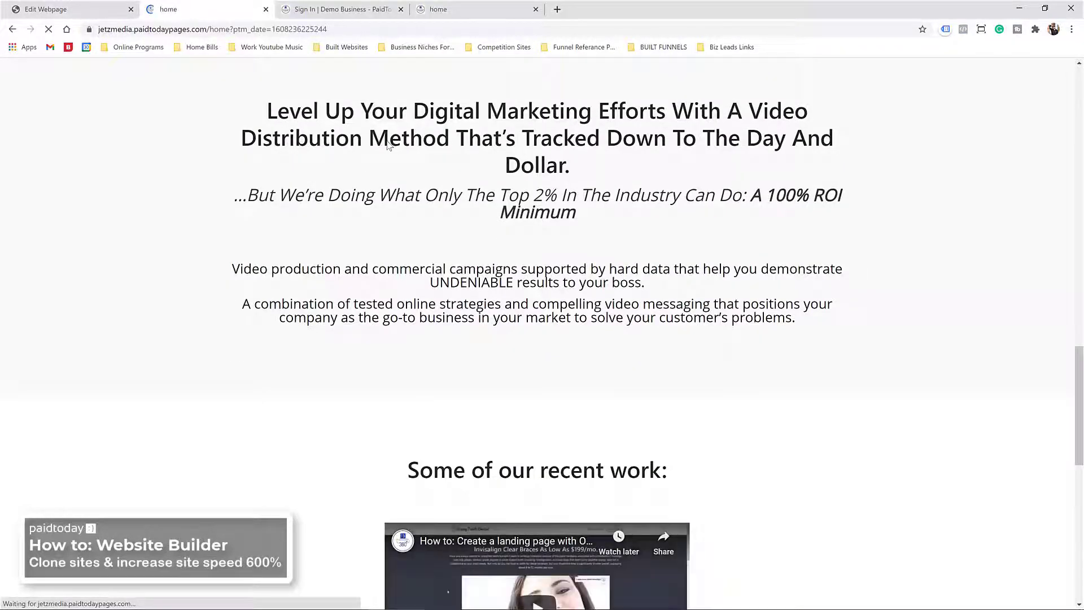
scroll(291, 206, down, 10)
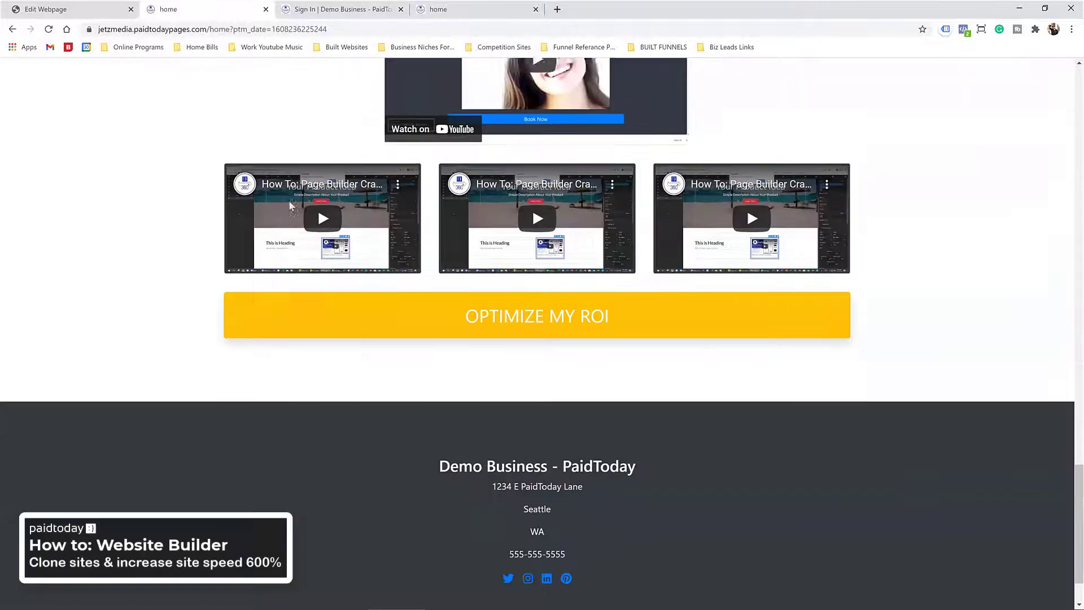
scroll(307, 273, up, 10)
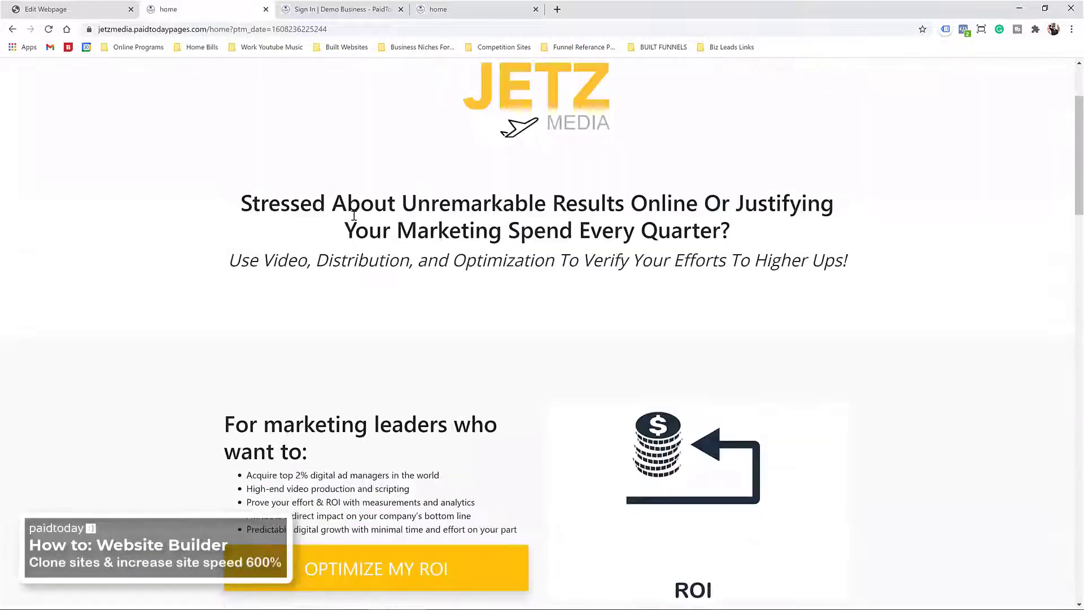
scroll(354, 215, up, 3)
click(63, 9)
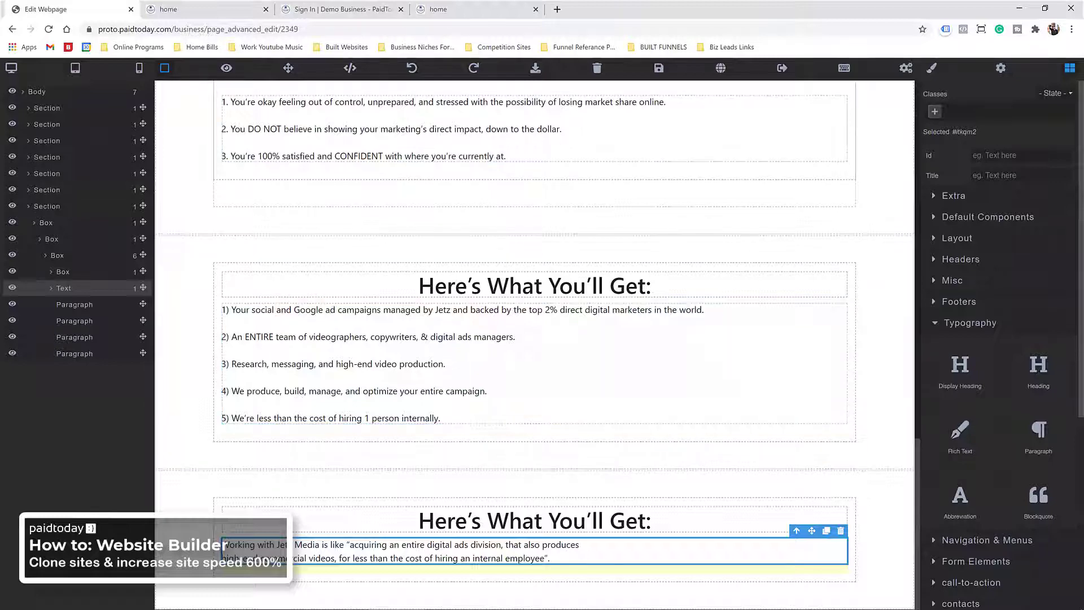
Step: Give the video section the bg-light class
scroll(370, 389, up, 10)
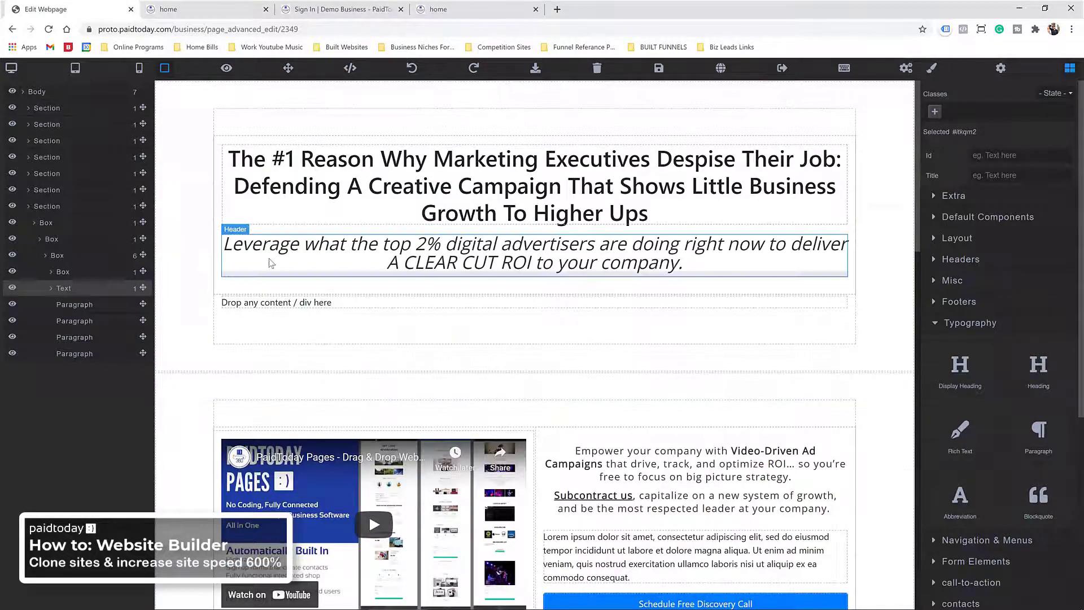
scroll(271, 263, down, 5)
click(186, 168)
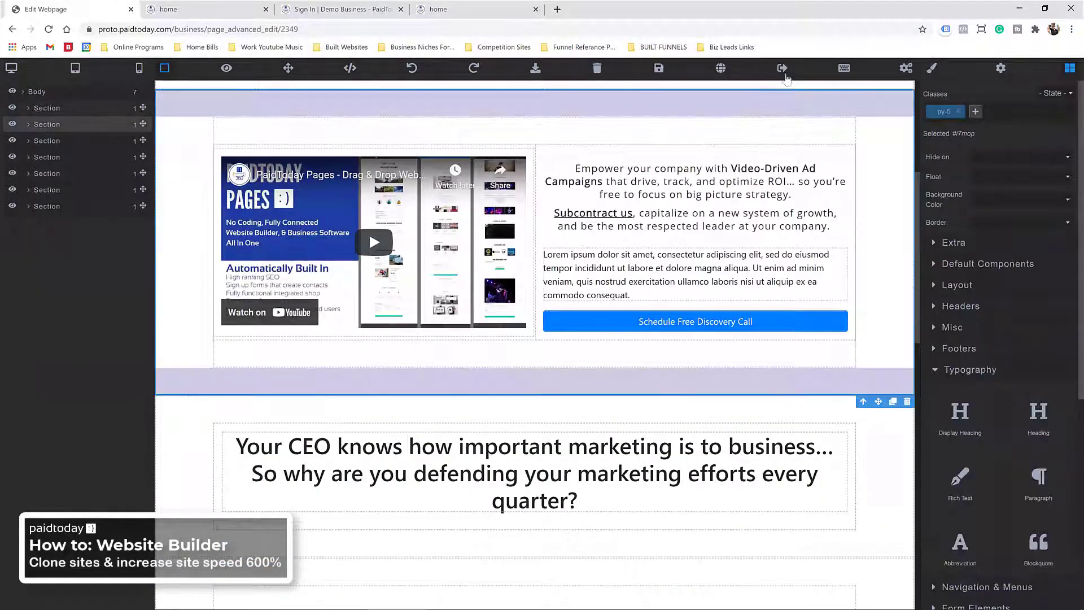
click(976, 112)
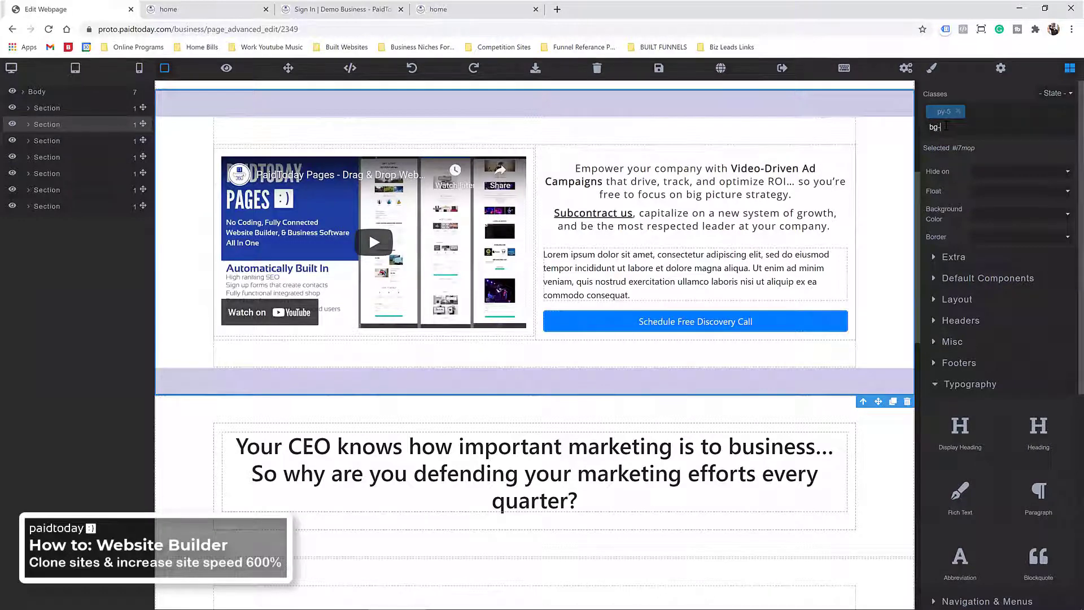
key(Return)
scroll(203, 247, down, 7)
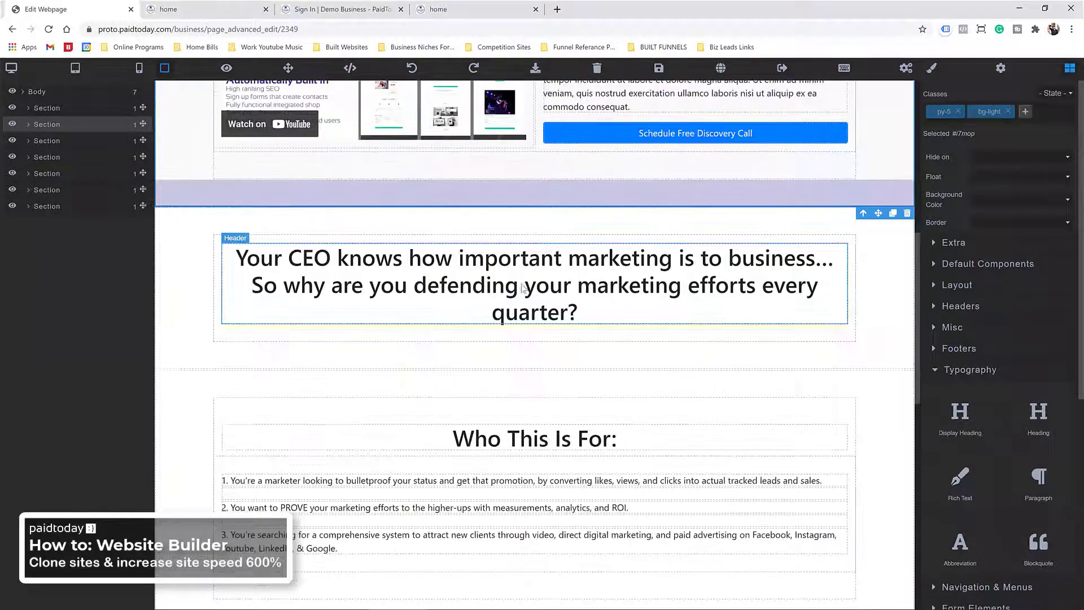
Step: Add the bg-dark and text-light classes to the Who This Is For section
click(204, 247)
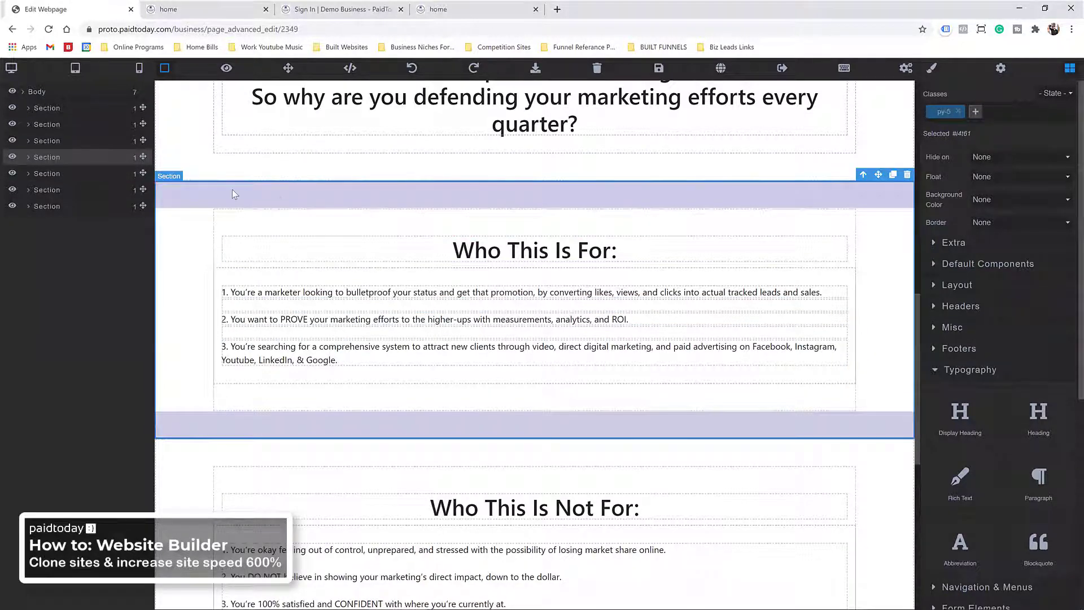
click(975, 111)
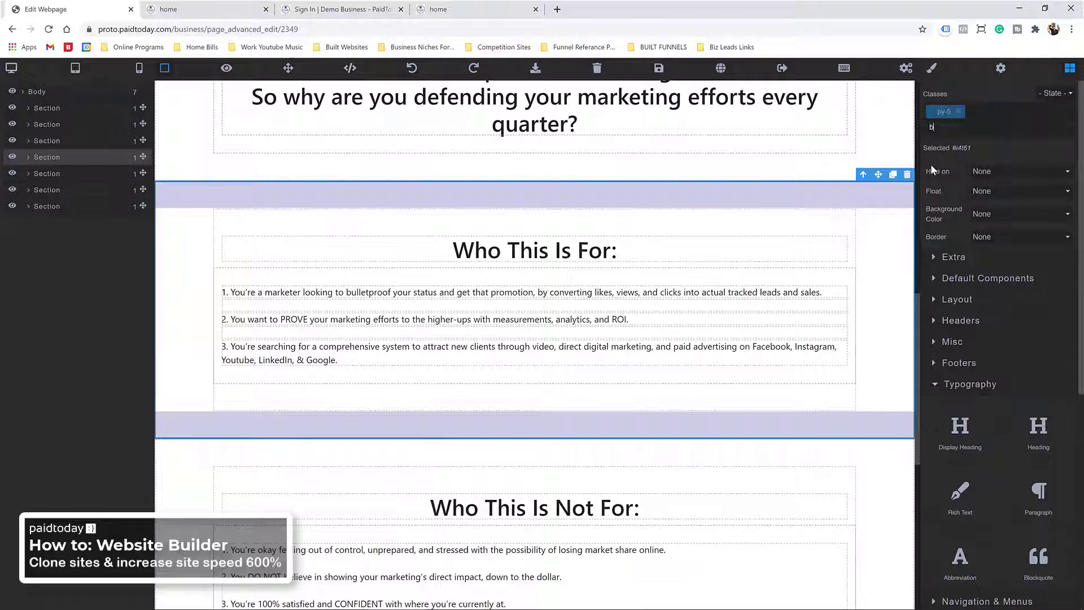
text(bg-dark)
key(Return)
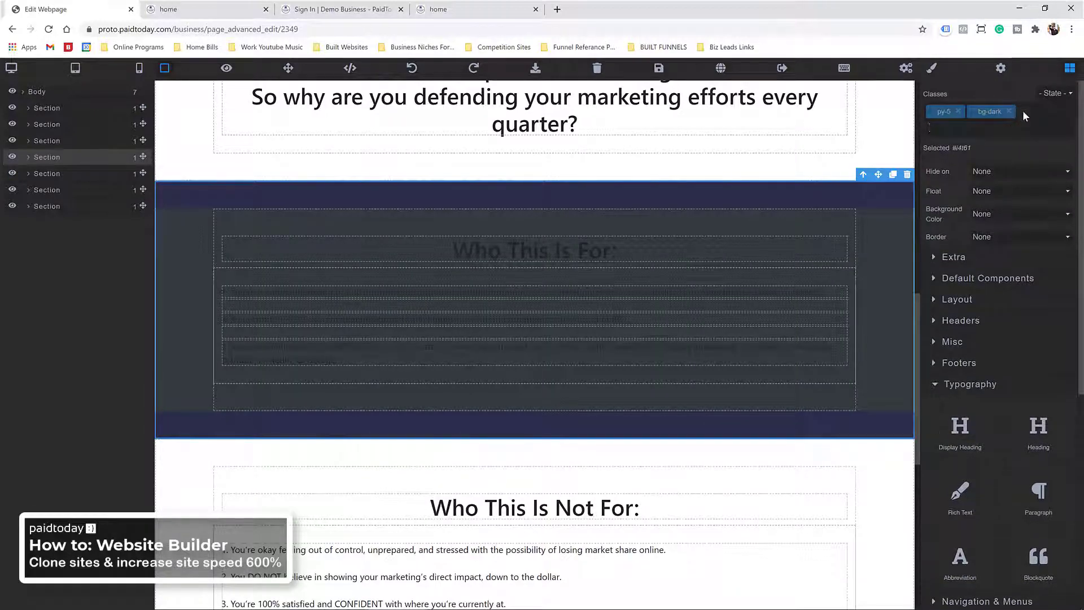
text(text-light)
key(Return)
scroll(446, 413, down, 5)
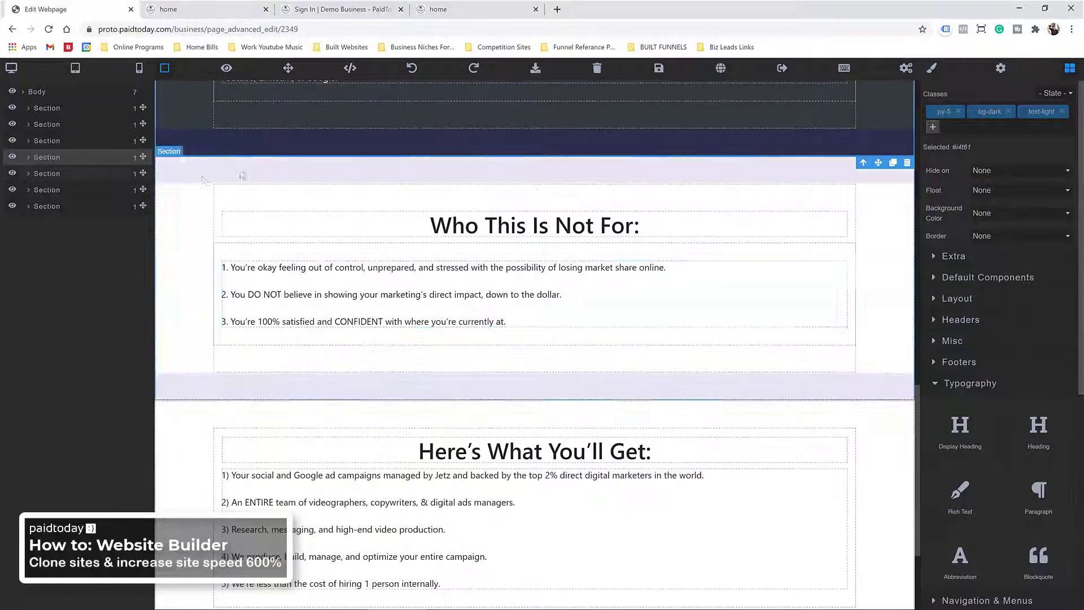
scroll(190, 201, up, 10)
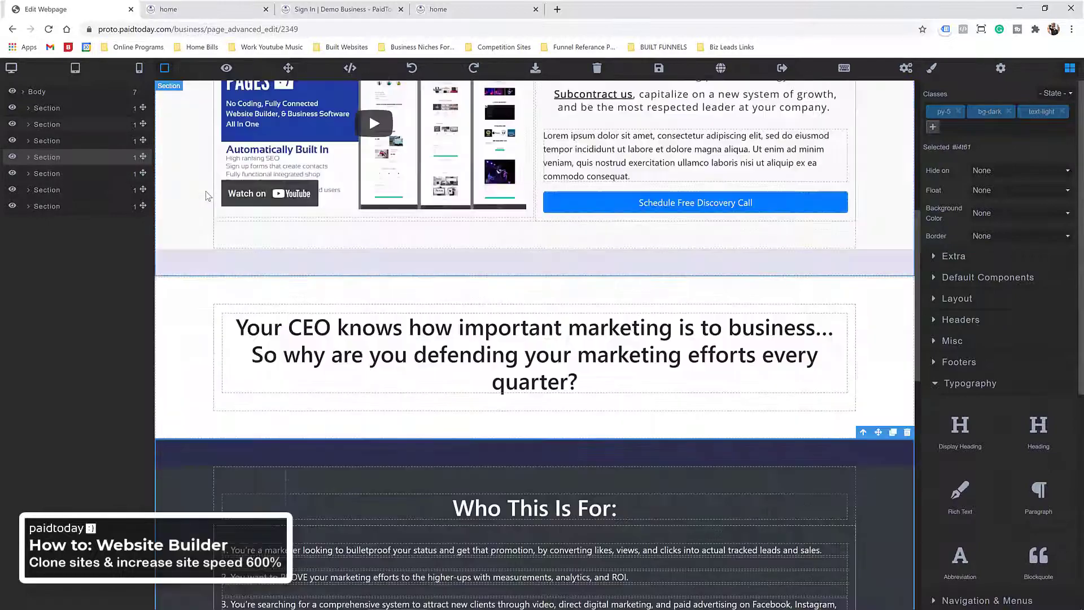
scroll(237, 256, up, 2)
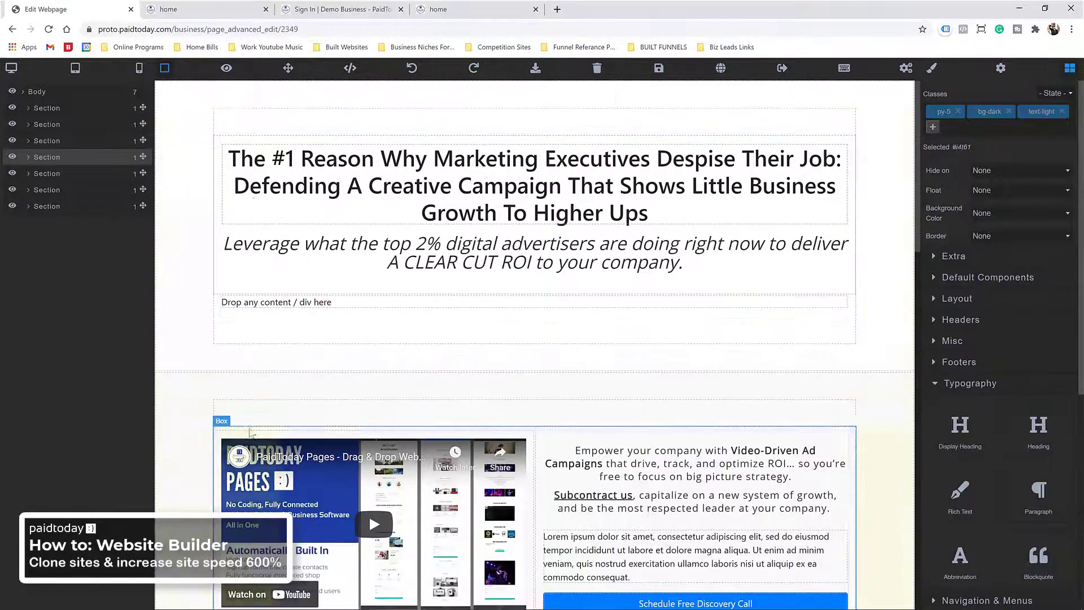
Step: Remove bg-light from the video section, try bg-dark and text-light, then remove both
click(207, 267)
scroll(206, 266, down, 3)
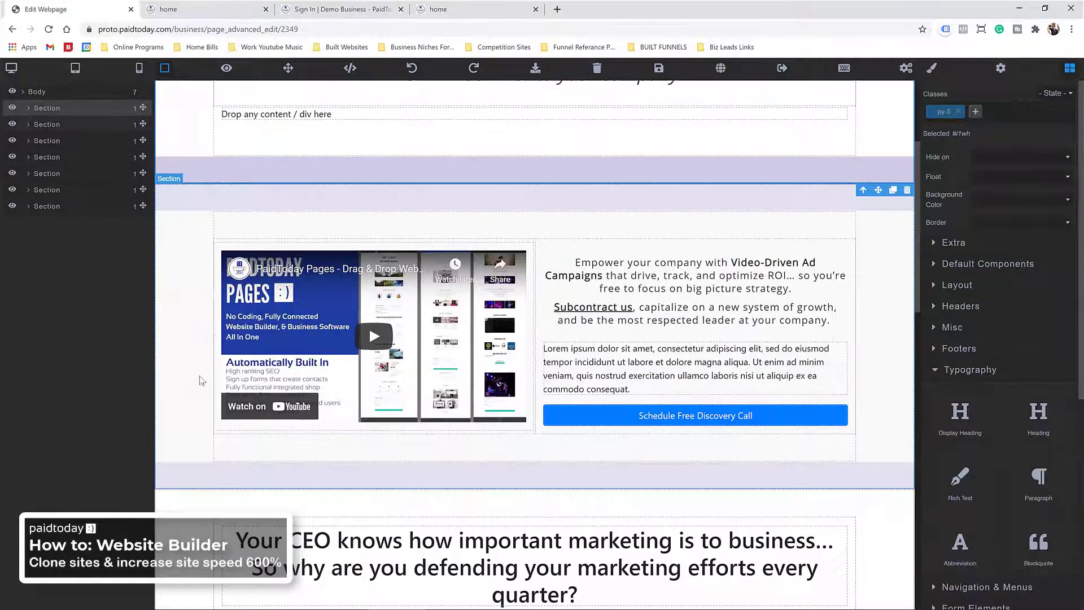
click(201, 305)
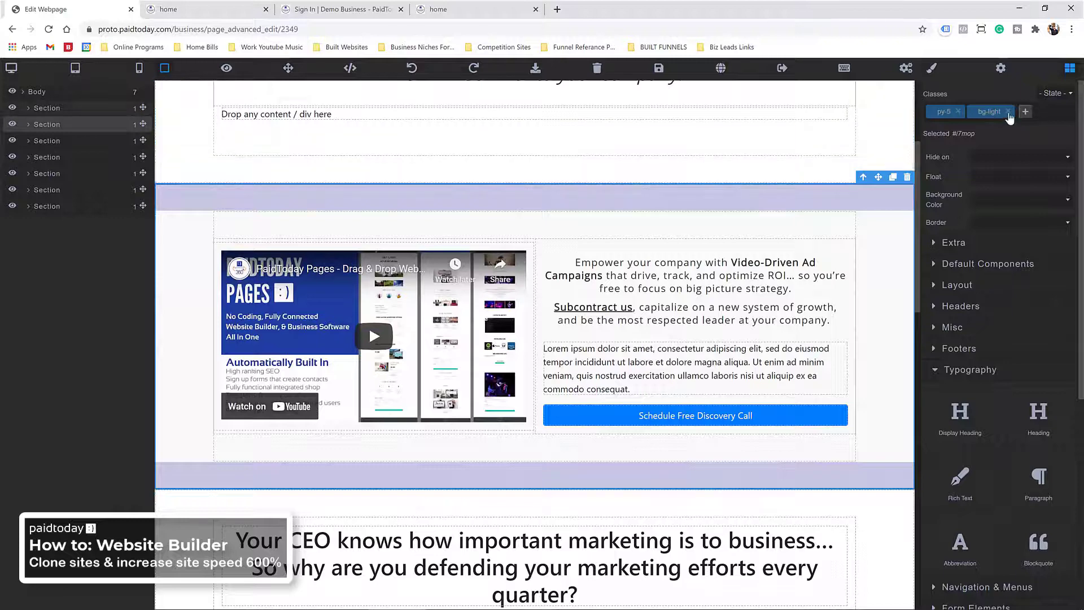
click(1009, 112)
click(973, 115)
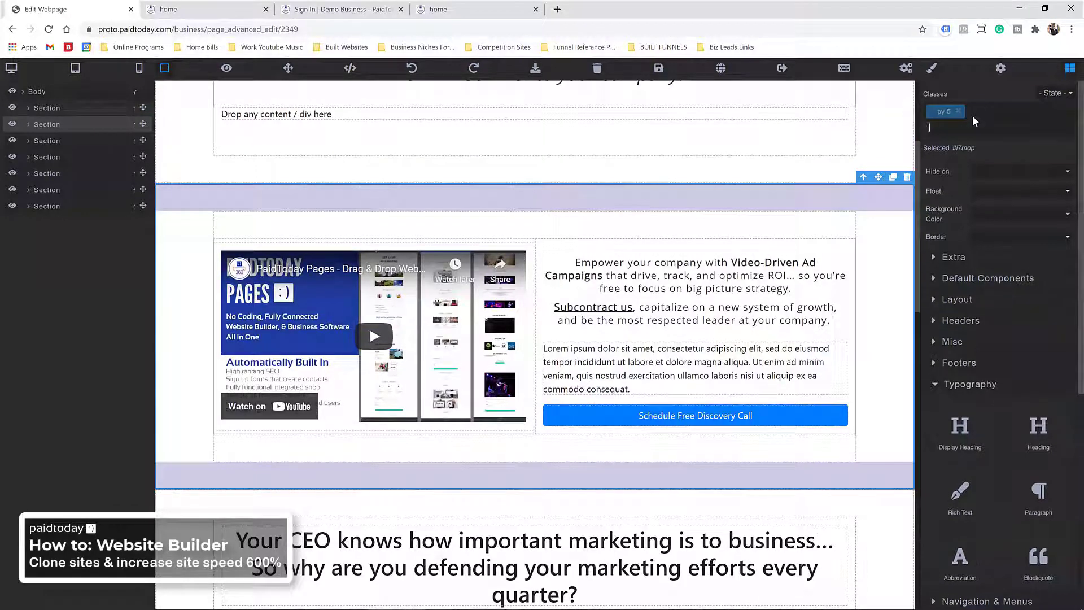
text(bg-dark)
key(Return)
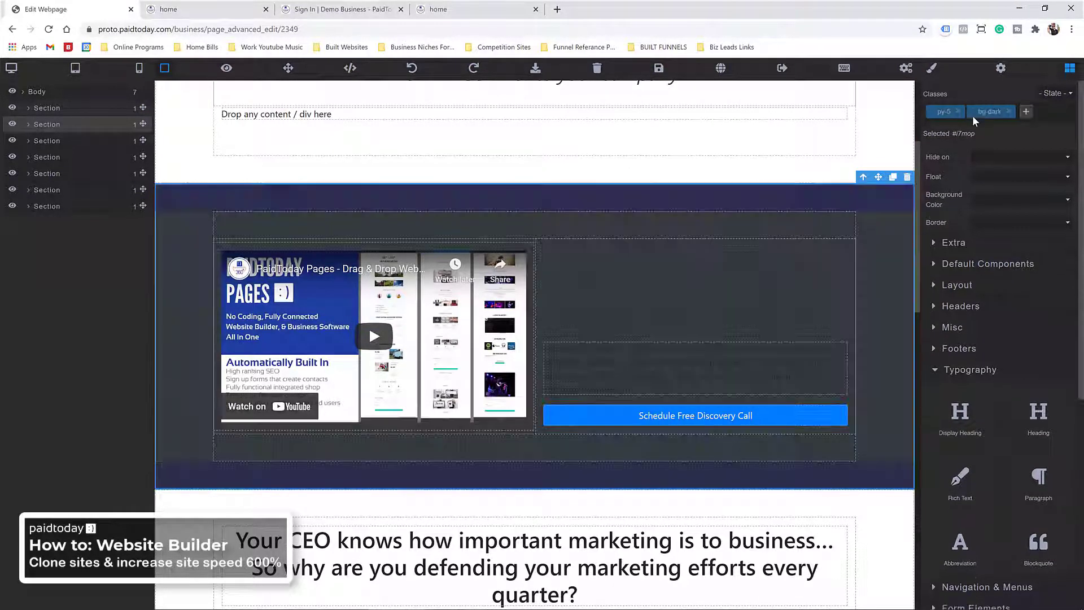
text(text-light)
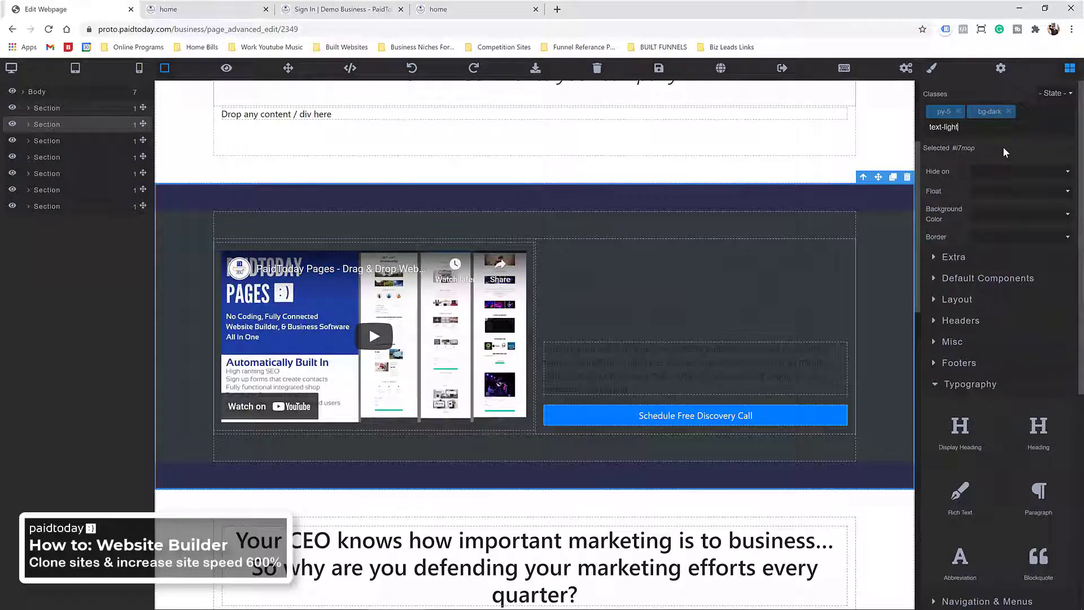
key(Return)
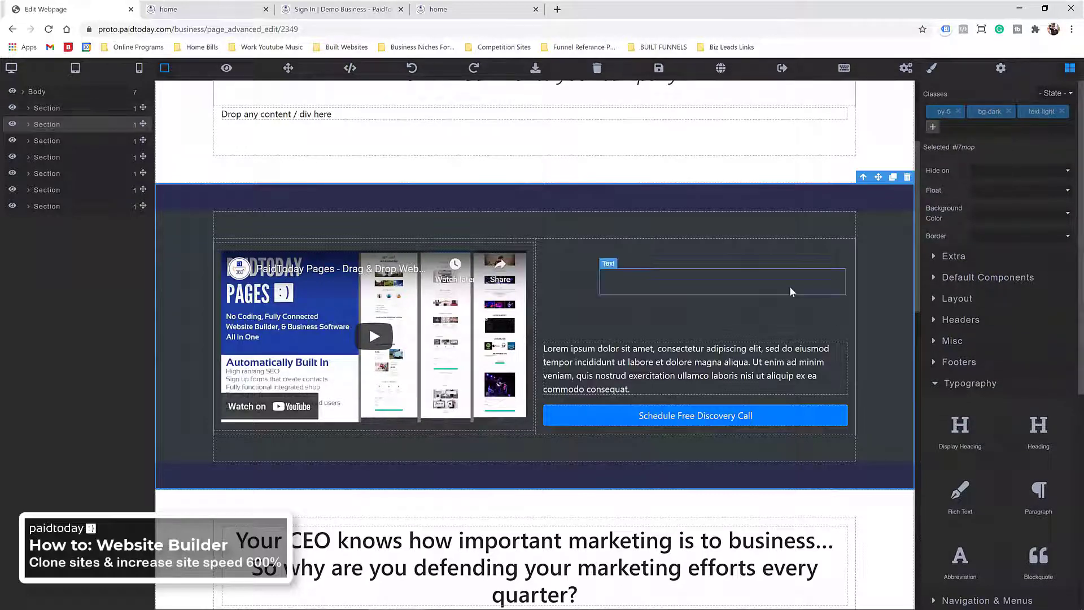
click(1063, 111)
click(1009, 112)
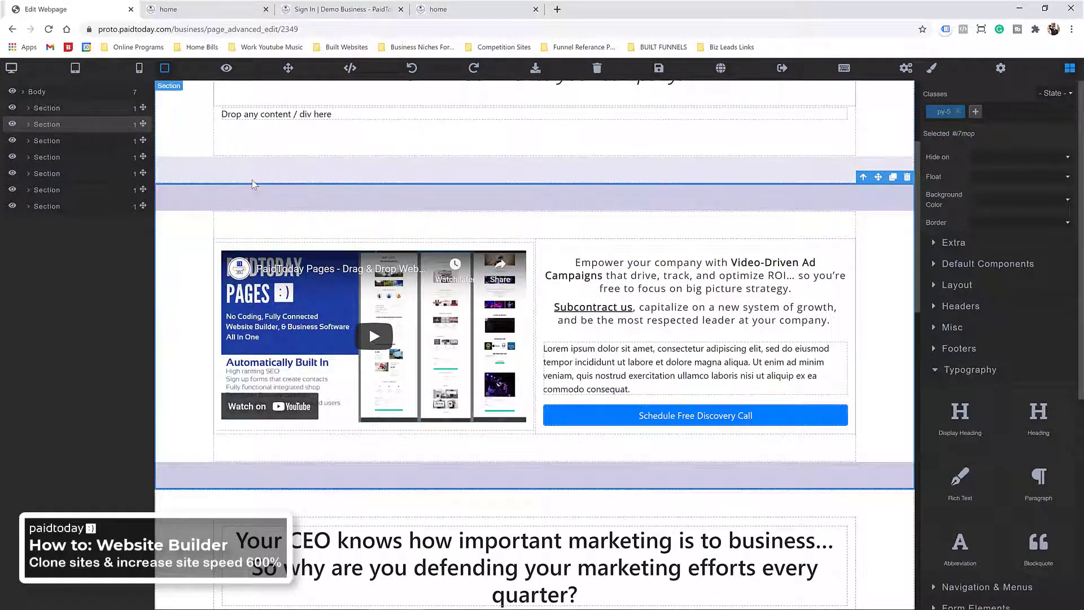
scroll(226, 192, up, 3)
Step: Delete the 'Drop any content' placeholder paragraph under the headline
click(234, 305)
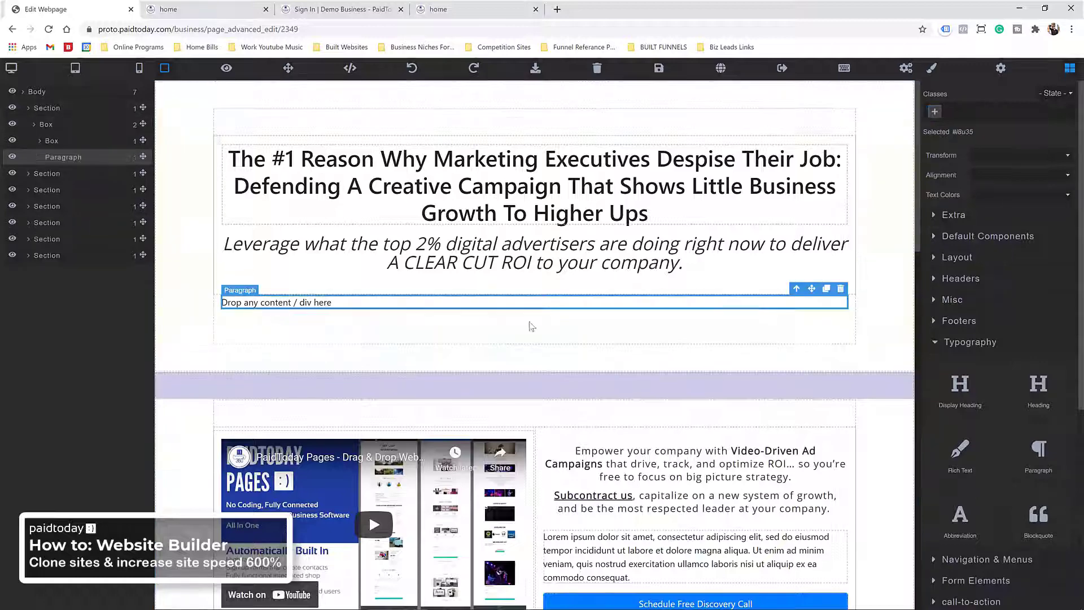
click(840, 289)
click(167, 204)
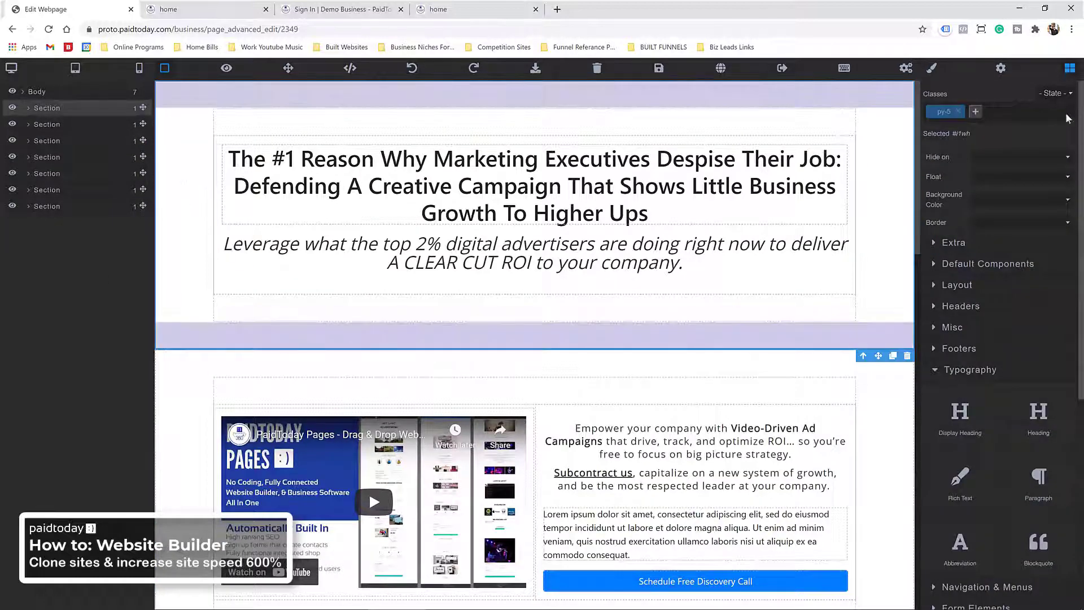
scroll(358, 326, down, 10)
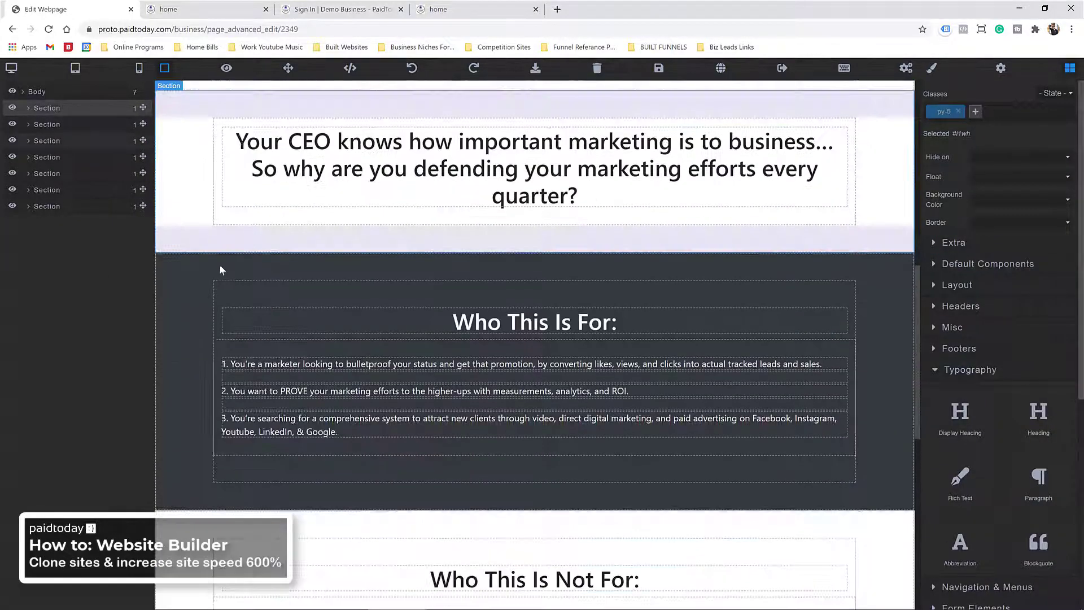
scroll(245, 315, down, 5)
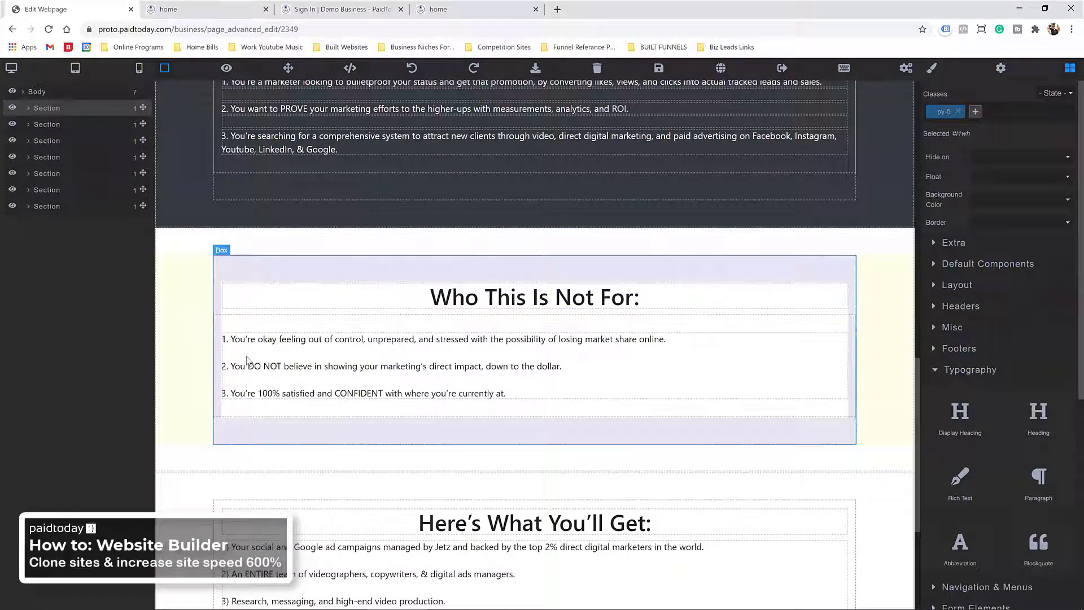
Step: Remove the bg-dark class from the Who This Is For section
click(217, 261)
scroll(258, 194, up, 3)
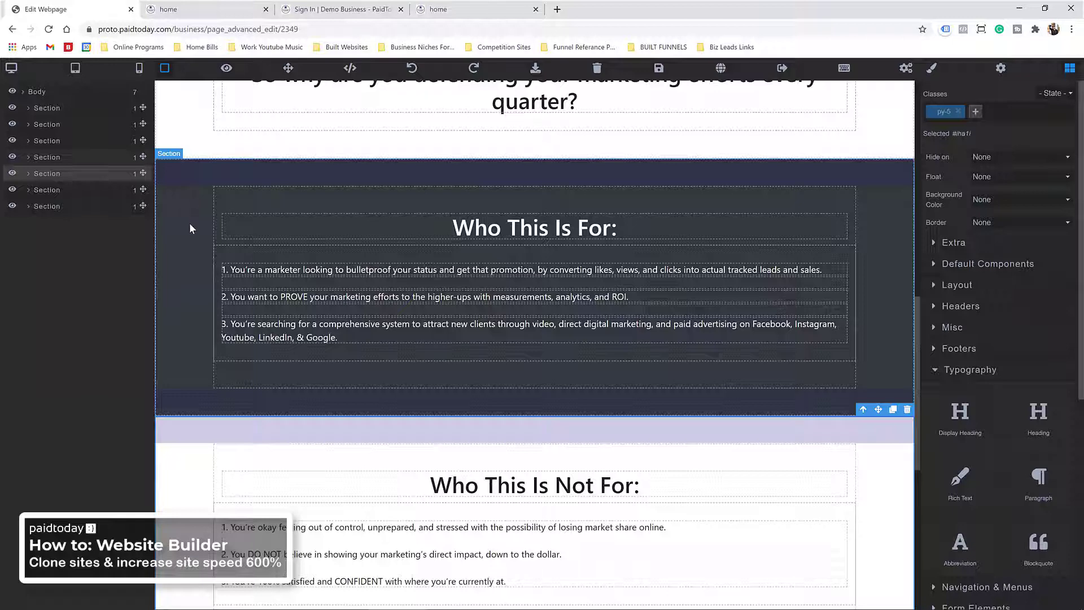
click(197, 249)
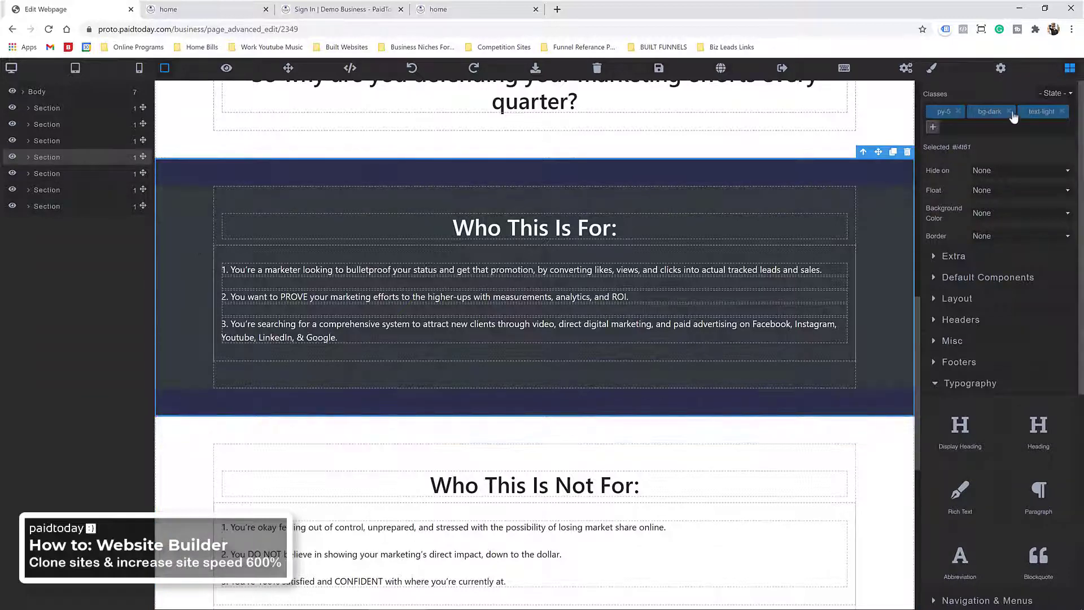
click(1008, 111)
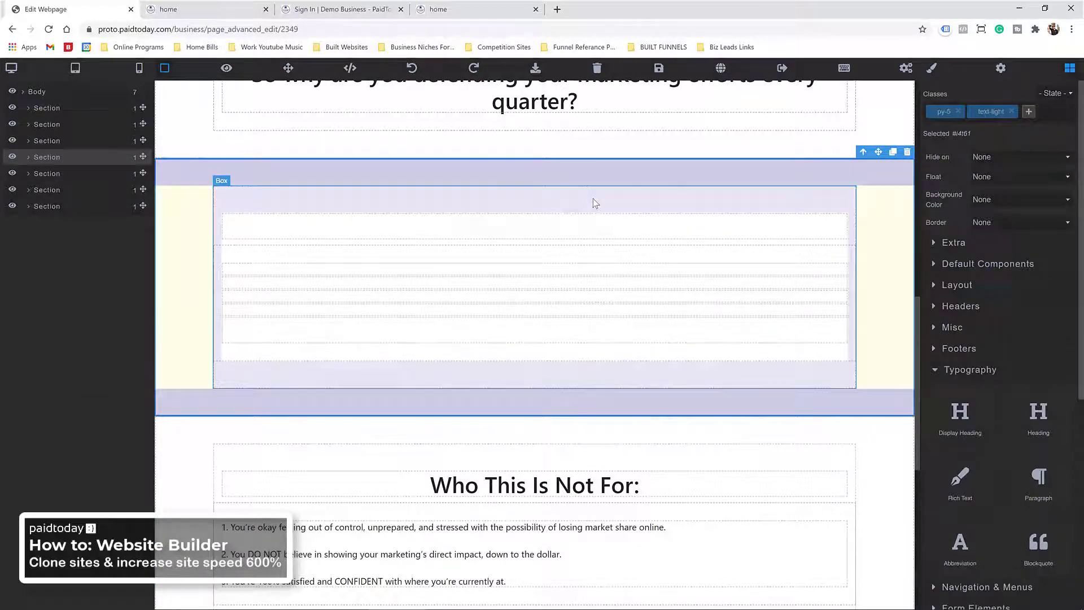
Step: Give the Who This Is For inner box the bg-dark, rounded and shadow classes
click(348, 204)
click(1022, 111)
text(b)
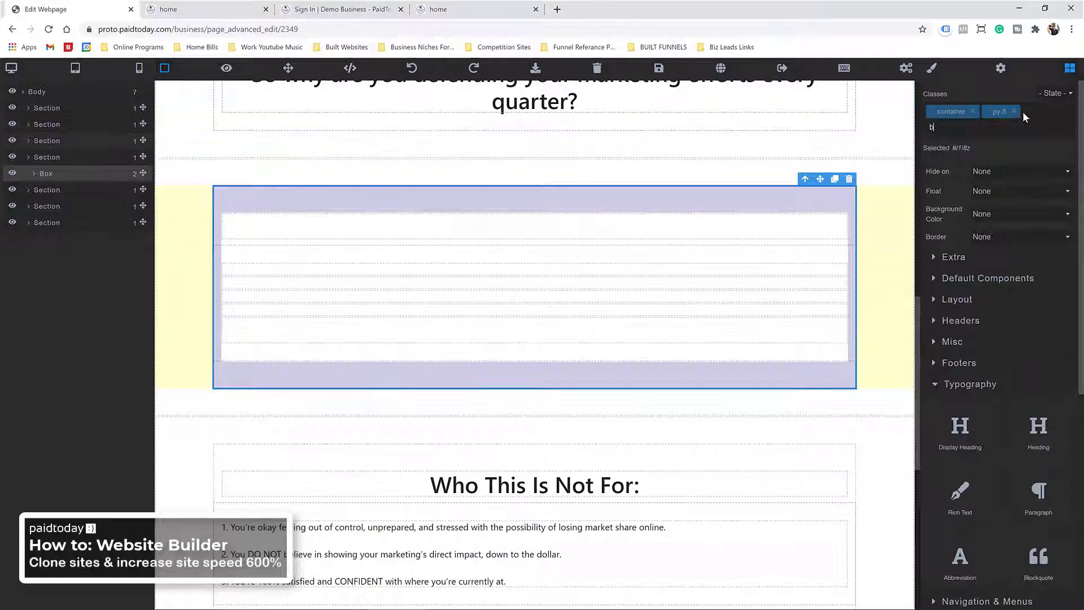
text(g-dark)
key(Return)
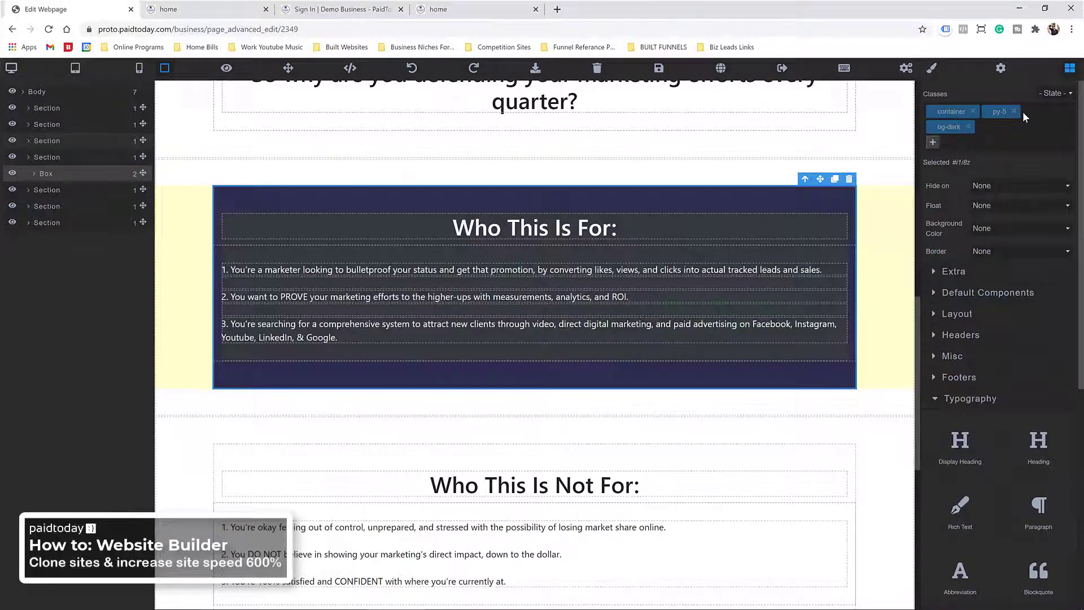
click(933, 144)
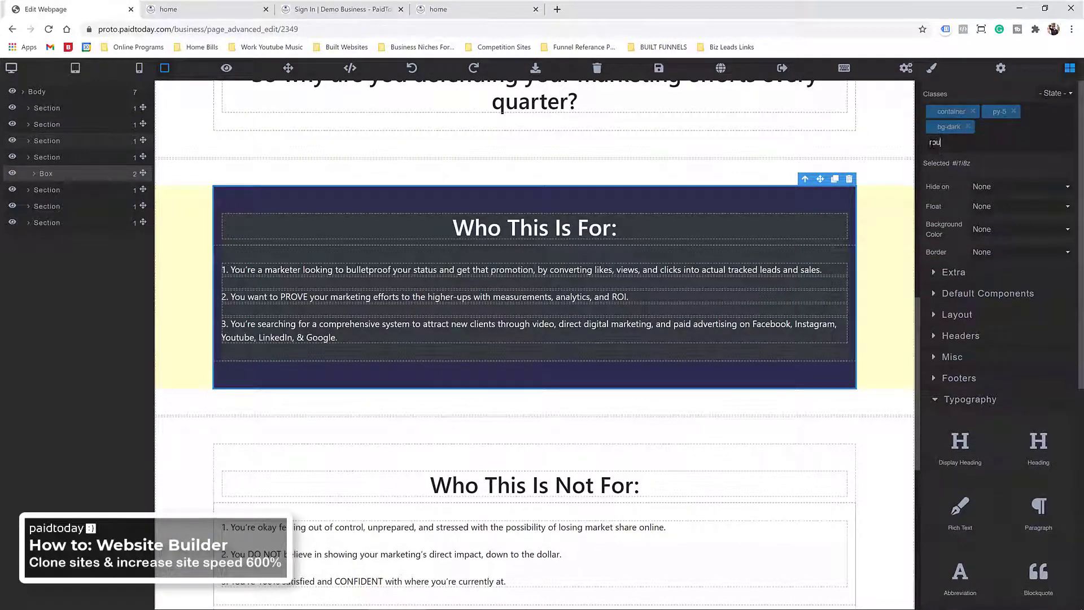
text(rounded)
key(Return)
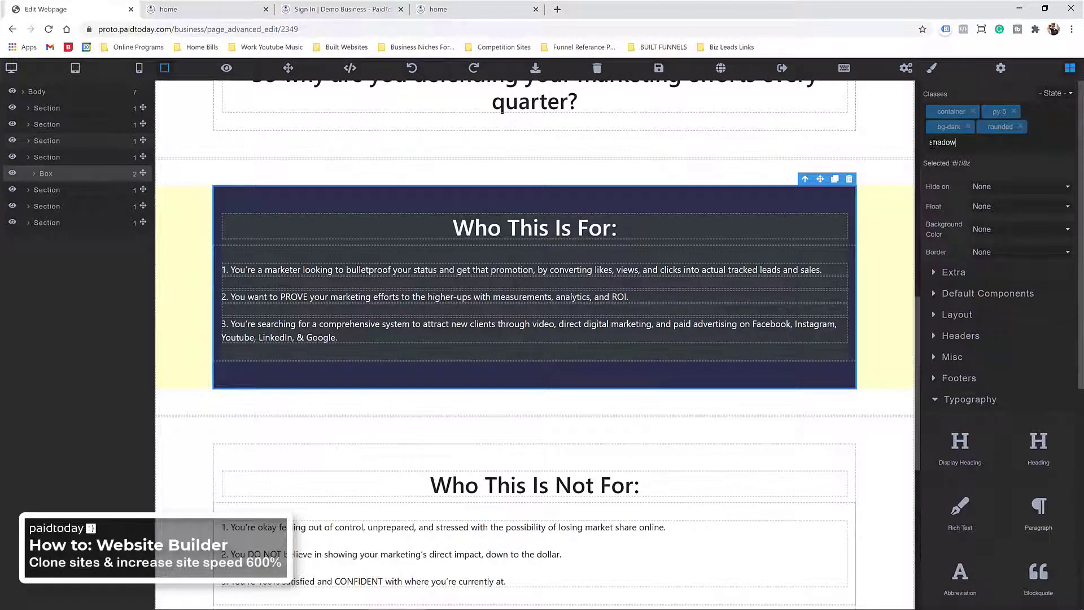
key(Return)
scroll(361, 269, down, 3)
click(362, 295)
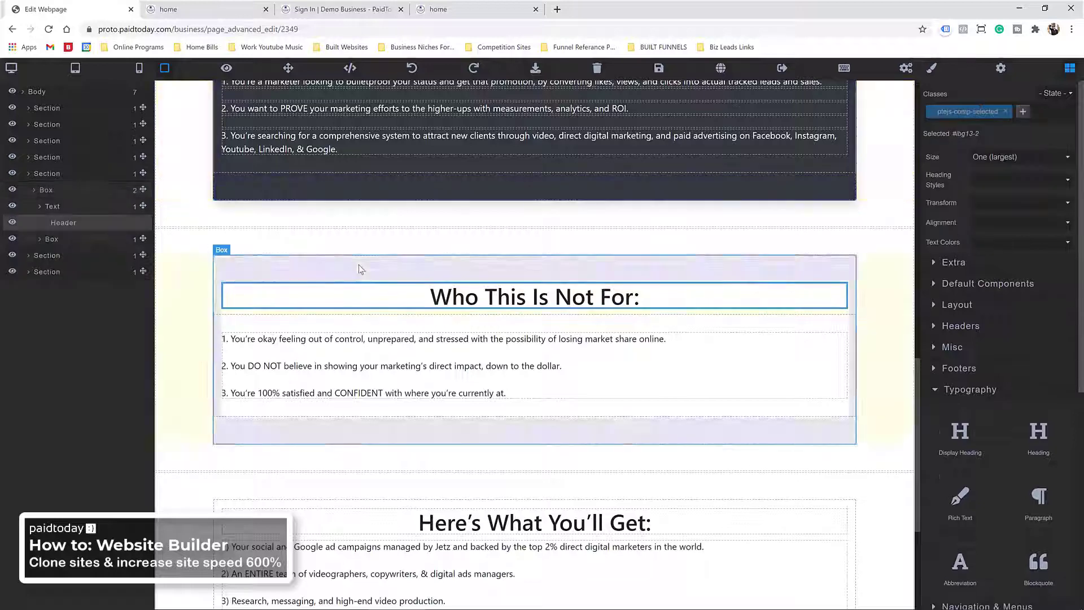
Step: Add the text-light class to the Who This Is Not For section
click(361, 268)
click(363, 247)
click(976, 113)
text(txt)
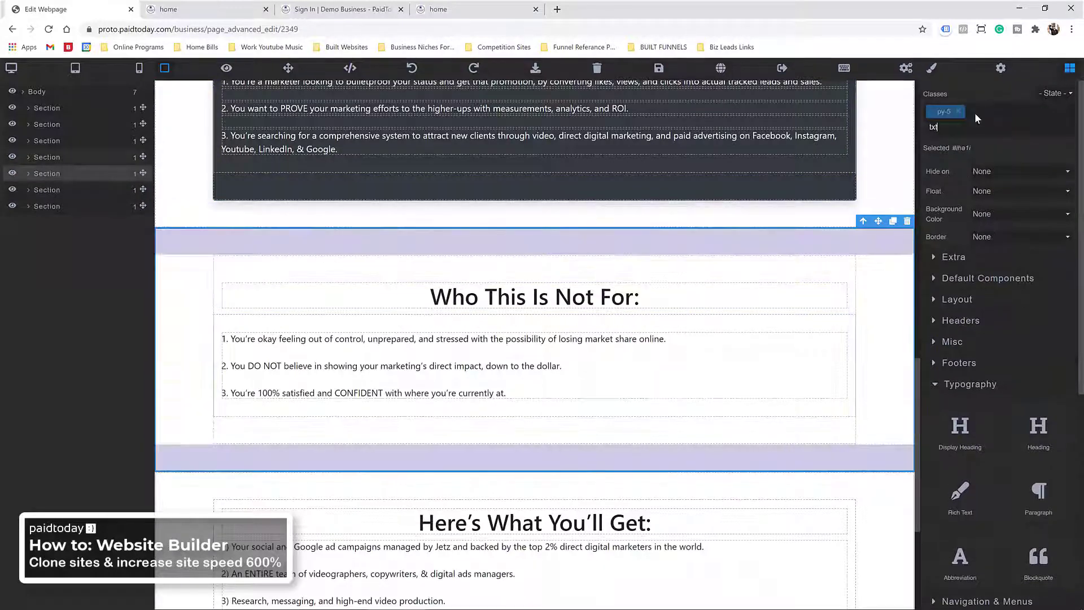
key(BackSpace)
key(BackSpace)
text(ext)
key(BackSpace)
text(-light)
key(Return)
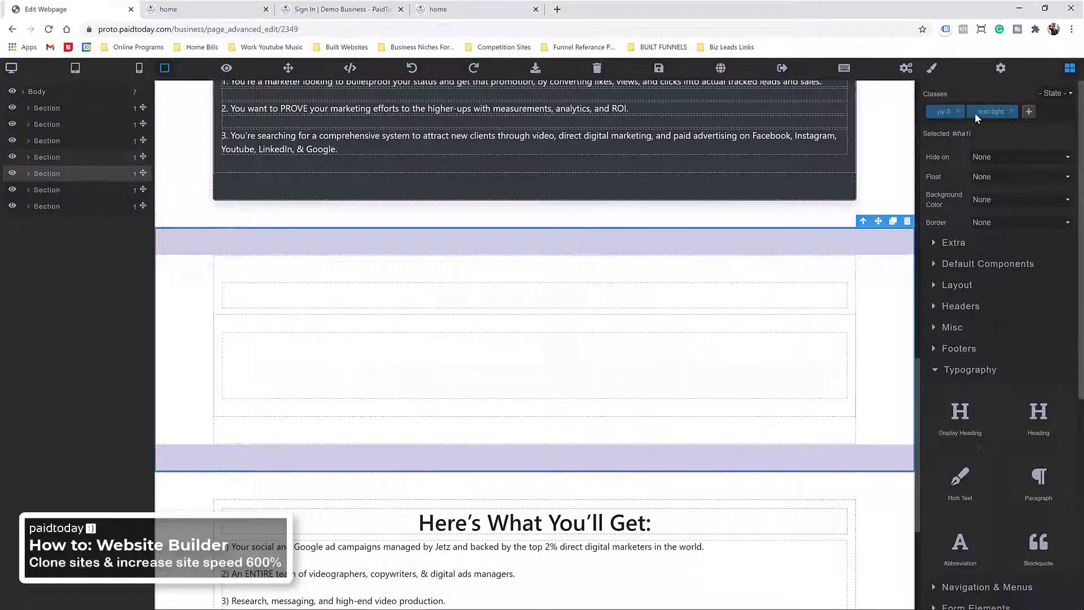
Step: Give the Who This Is Not For inner box the bg-dark, rounded and shadow classes
click(598, 265)
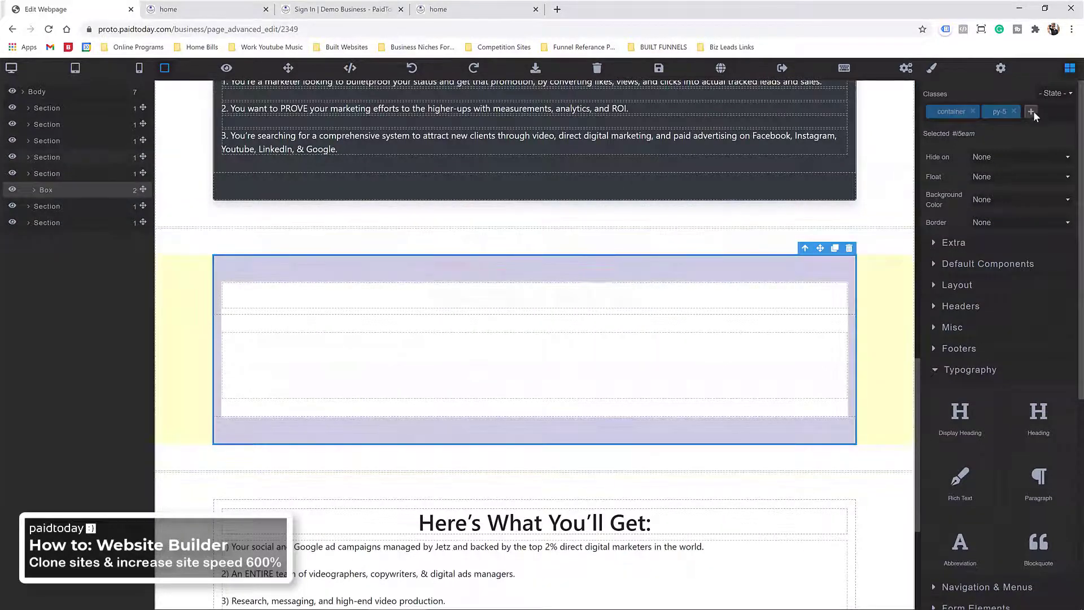
click(1032, 111)
text(bg-dark)
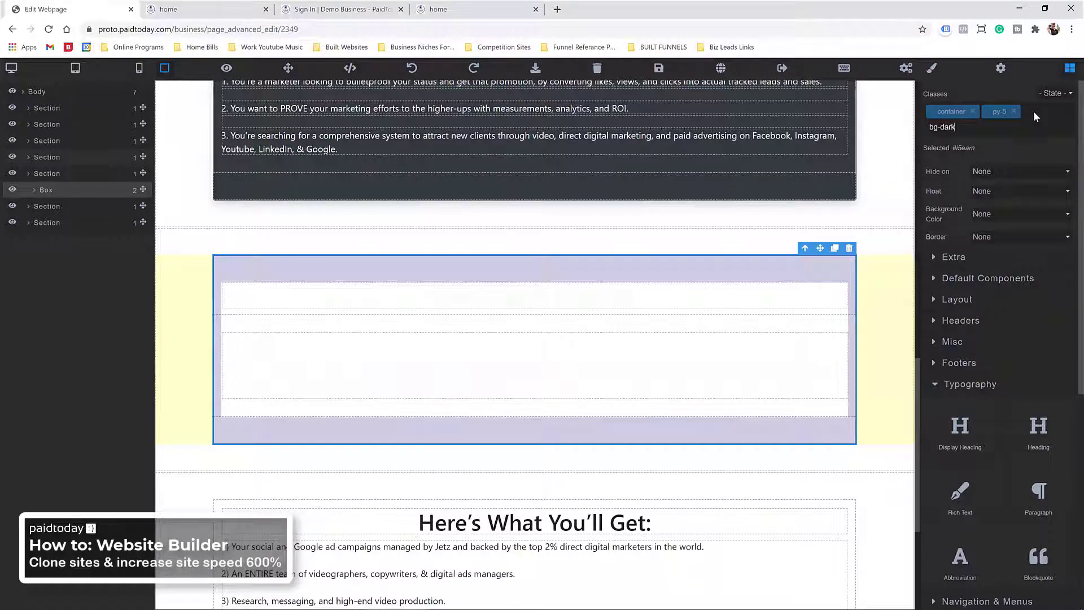
key(Return)
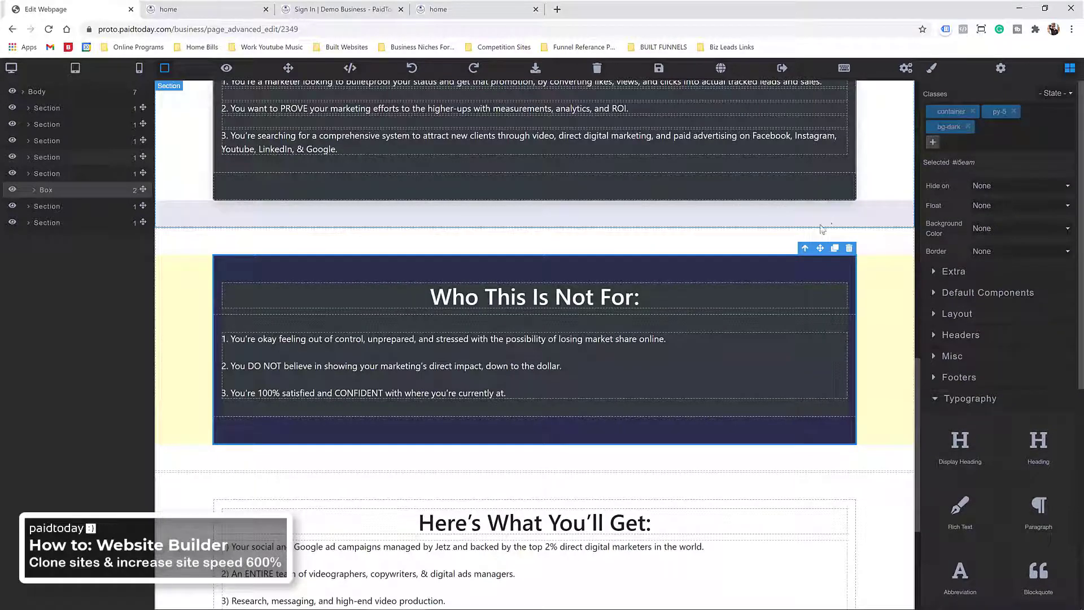
click(934, 142)
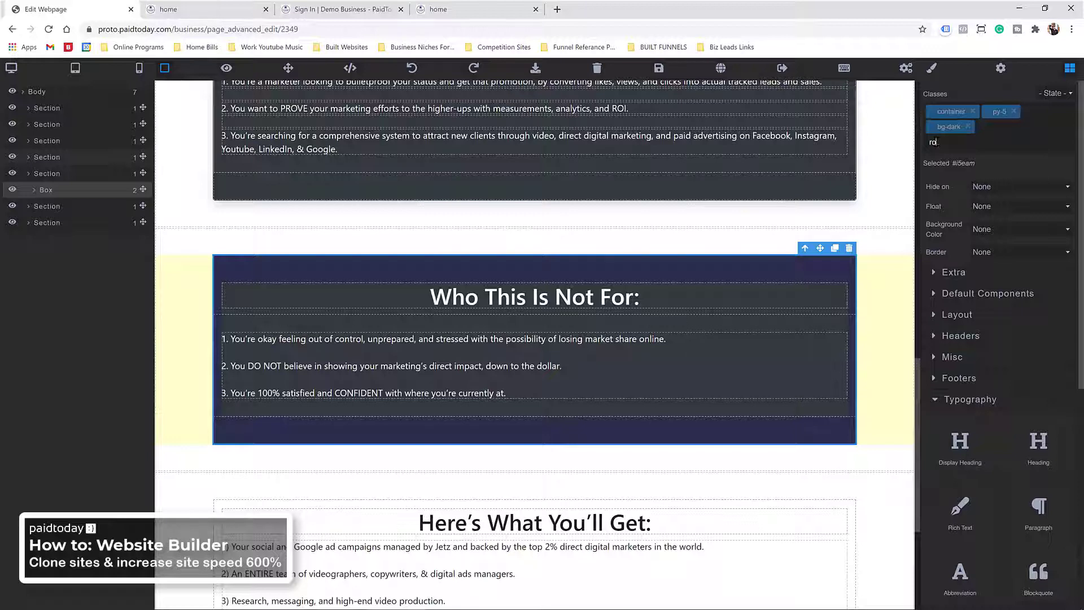
text(rounded)
key(Return)
click(935, 144)
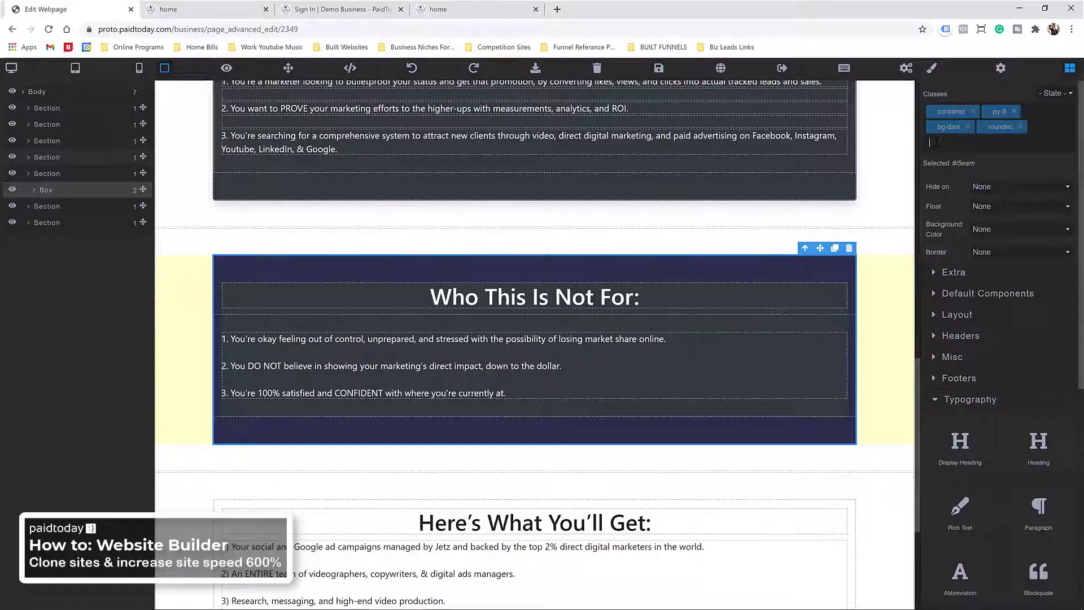
text(shadow)
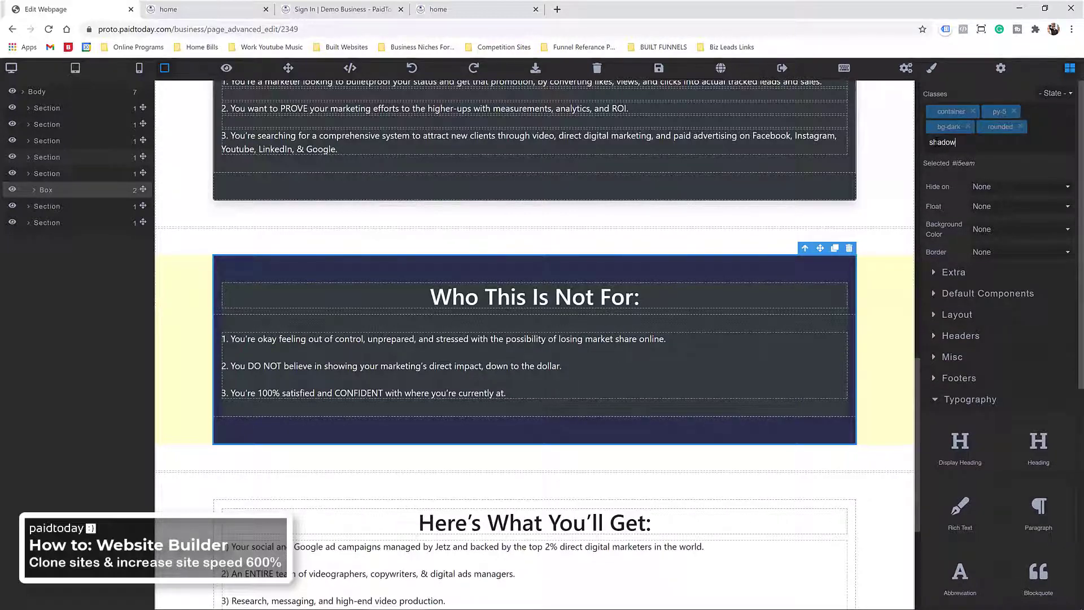
key(Return)
scroll(451, 260, up, 5)
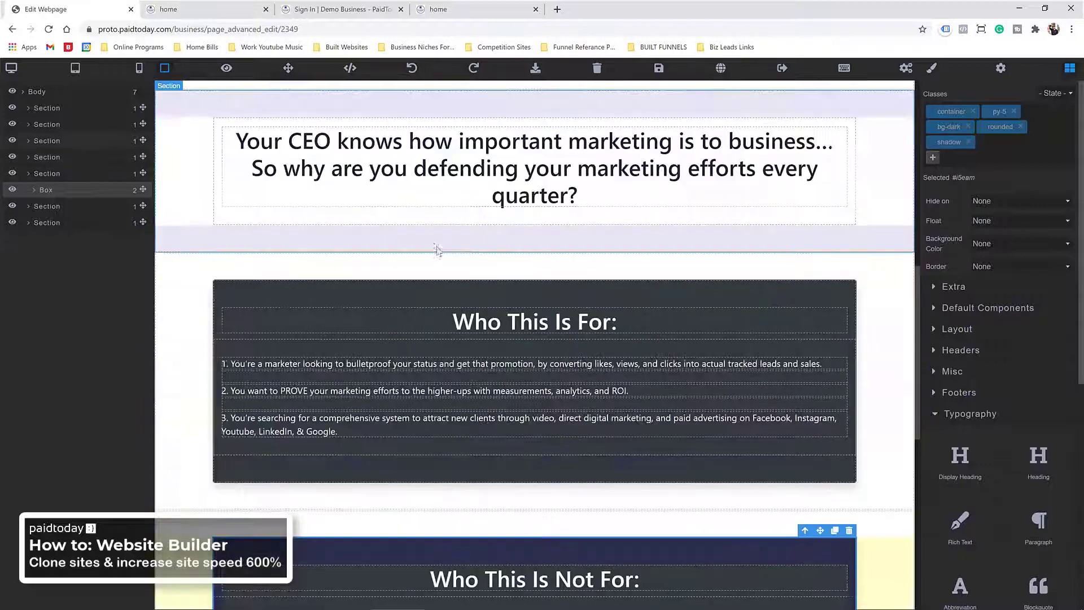
scroll(434, 248, down, 10)
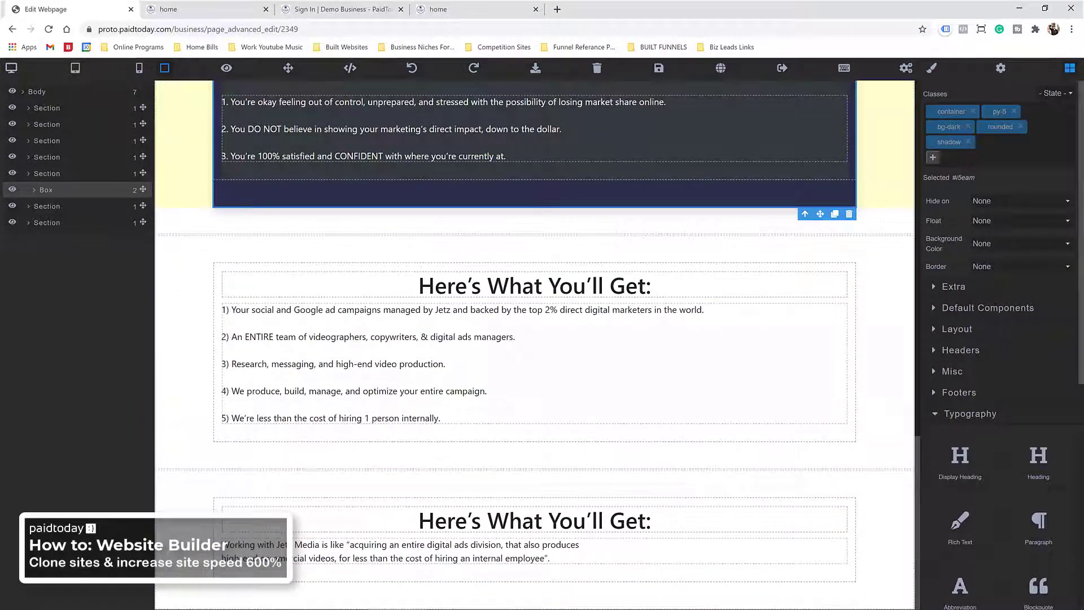
scroll(377, 270, up, 4)
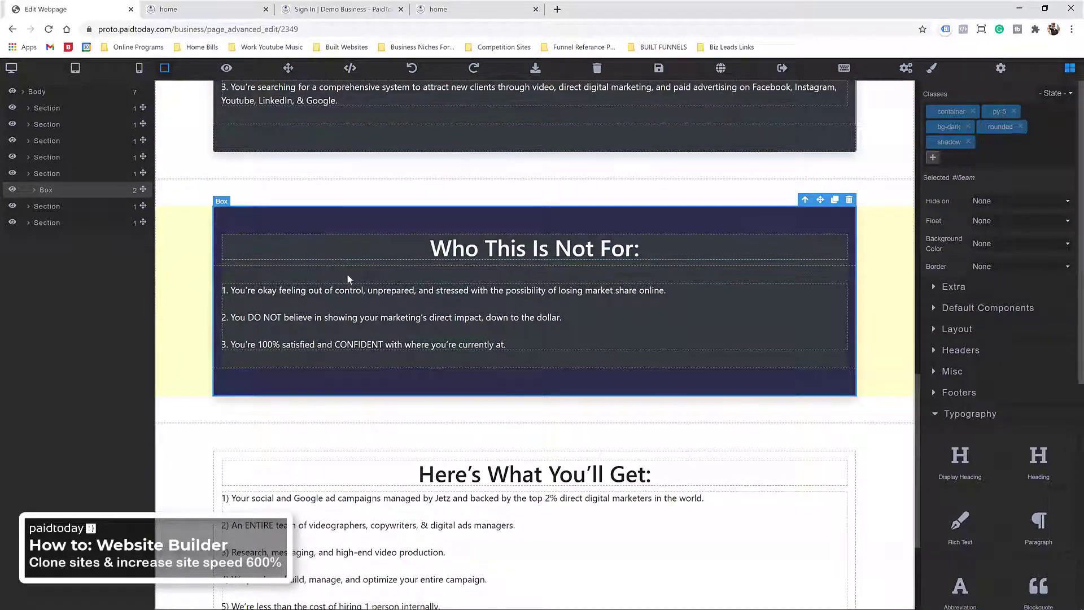
scroll(347, 273, up, 1)
scroll(417, 363, up, 3)
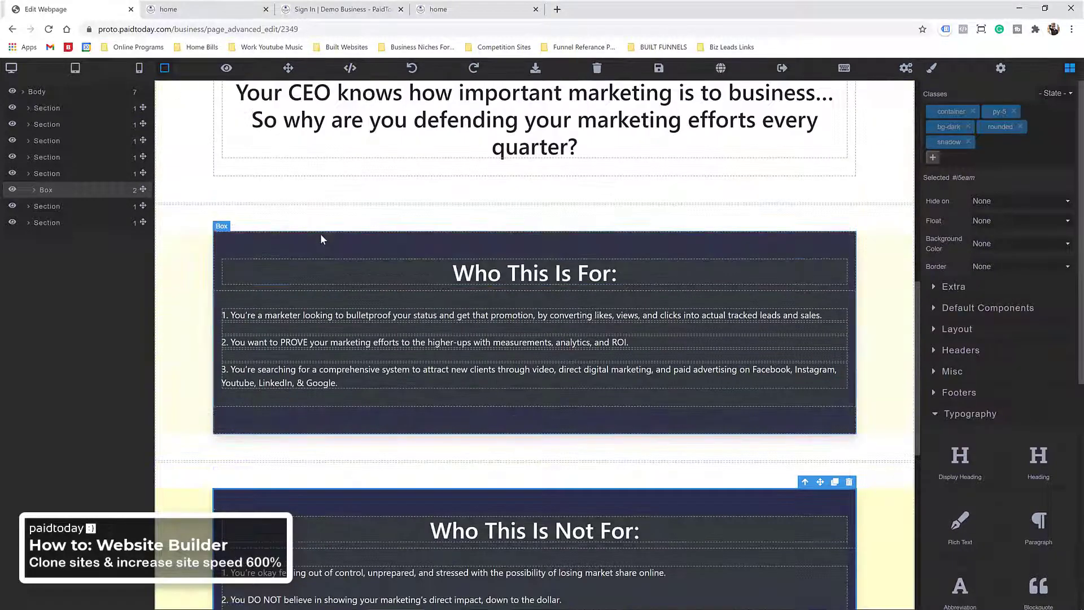
scroll(327, 282, down, 5)
scroll(340, 350, down, 3)
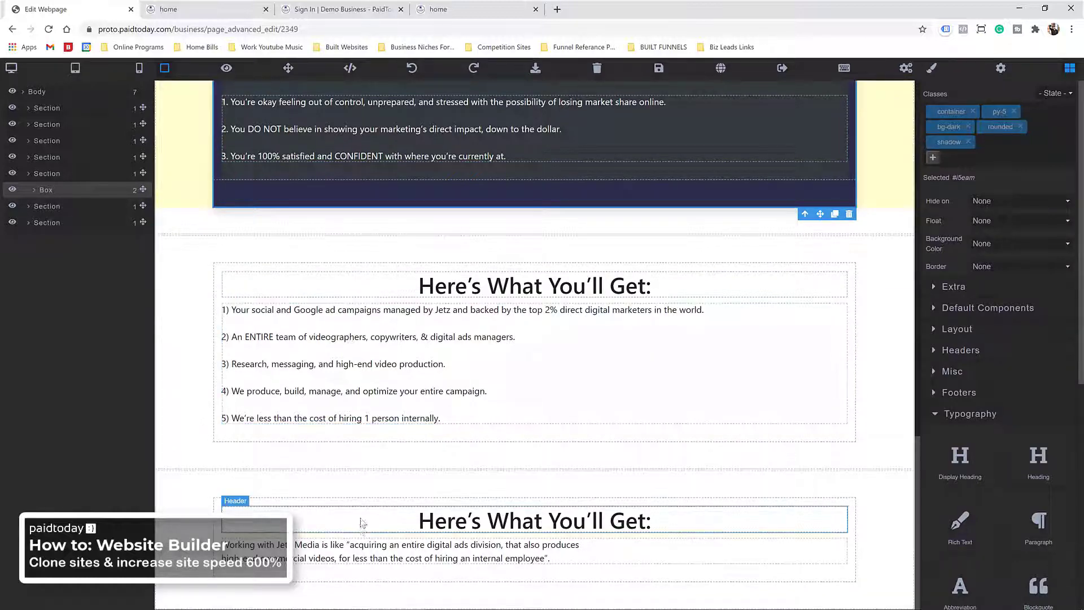
click(304, 502)
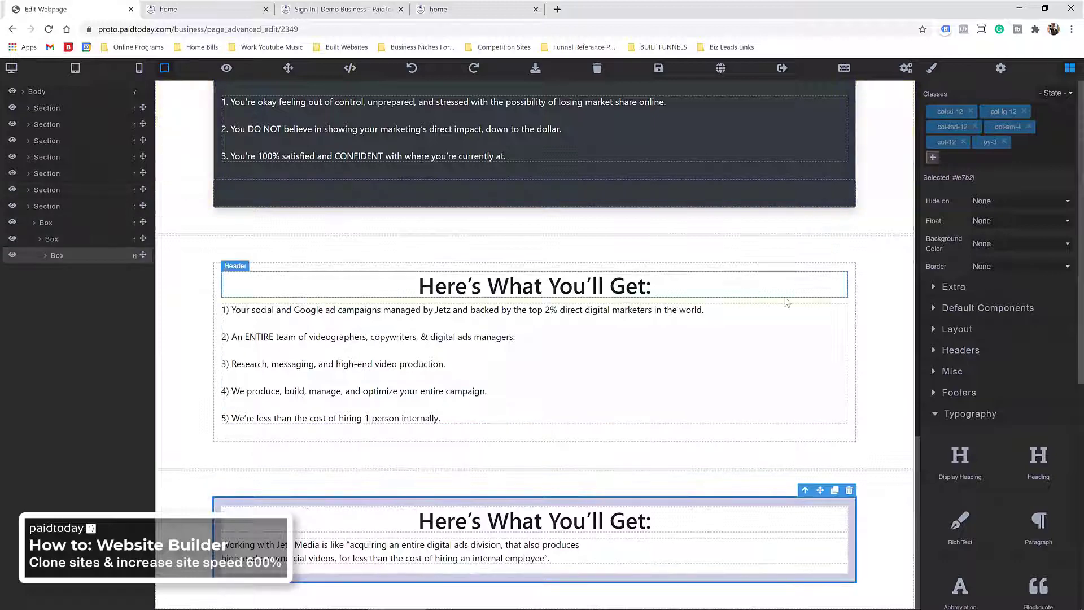
Step: Delete the duplicate 'Here's What You'll Get:' heading from the lower section
click(932, 157)
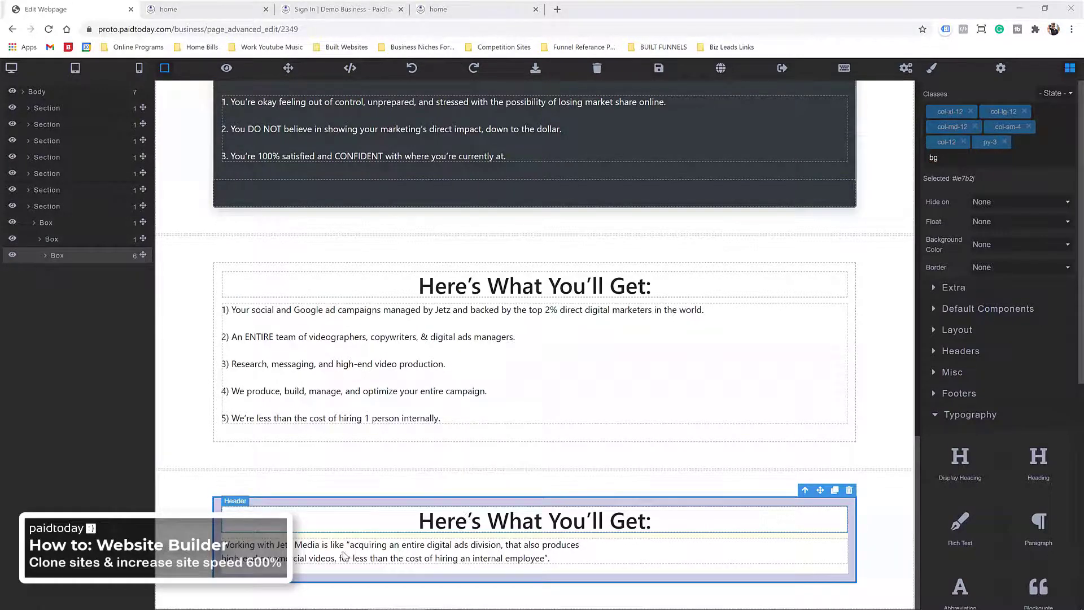
click(472, 517)
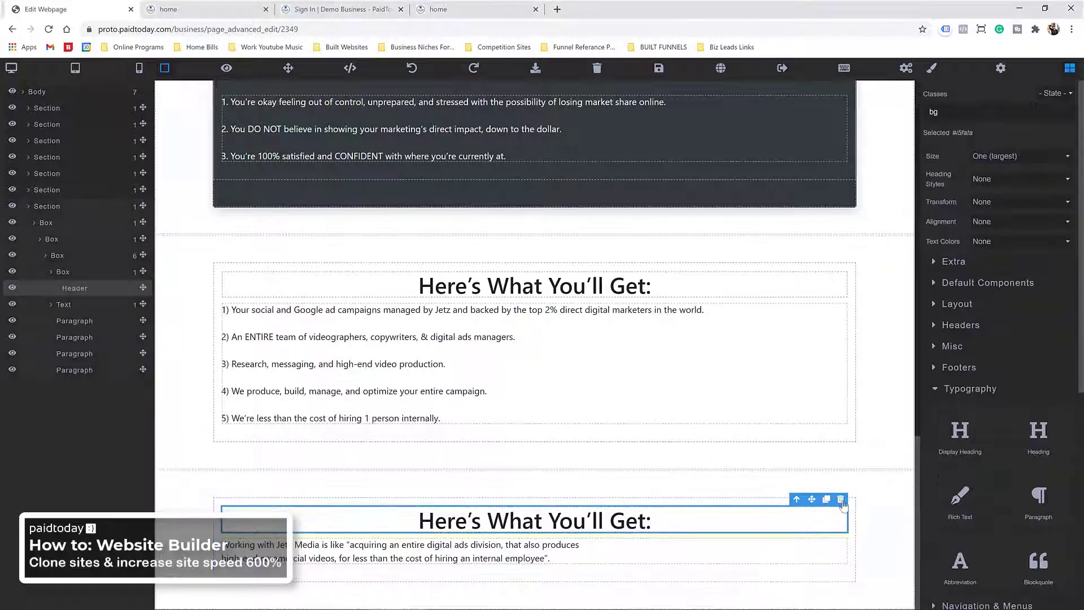
click(841, 500)
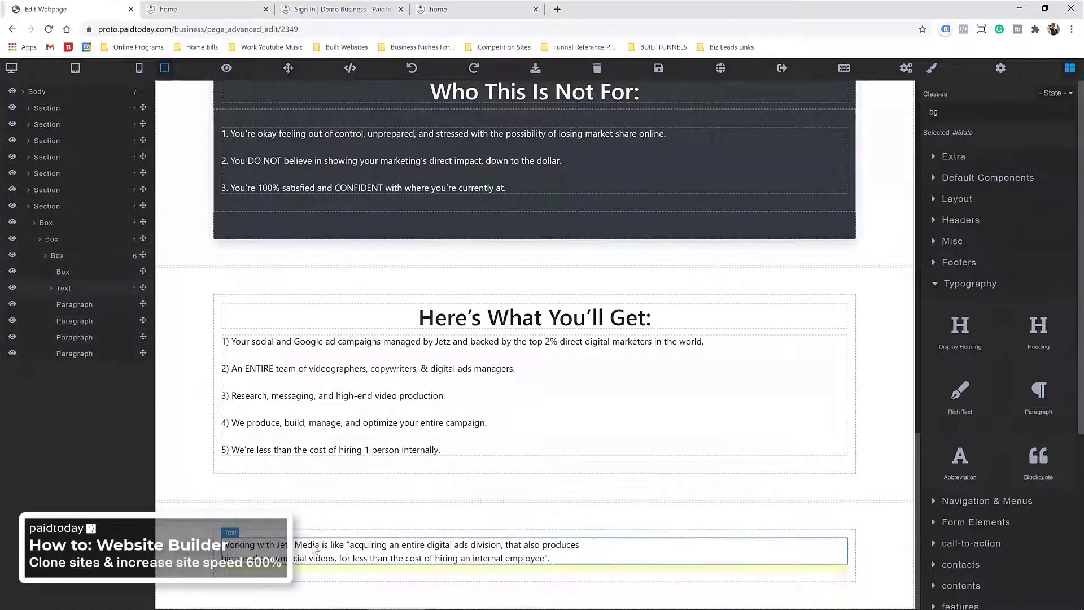
Step: Set the Jetz Media testimonial's text align to center in Typography styles
click(324, 545)
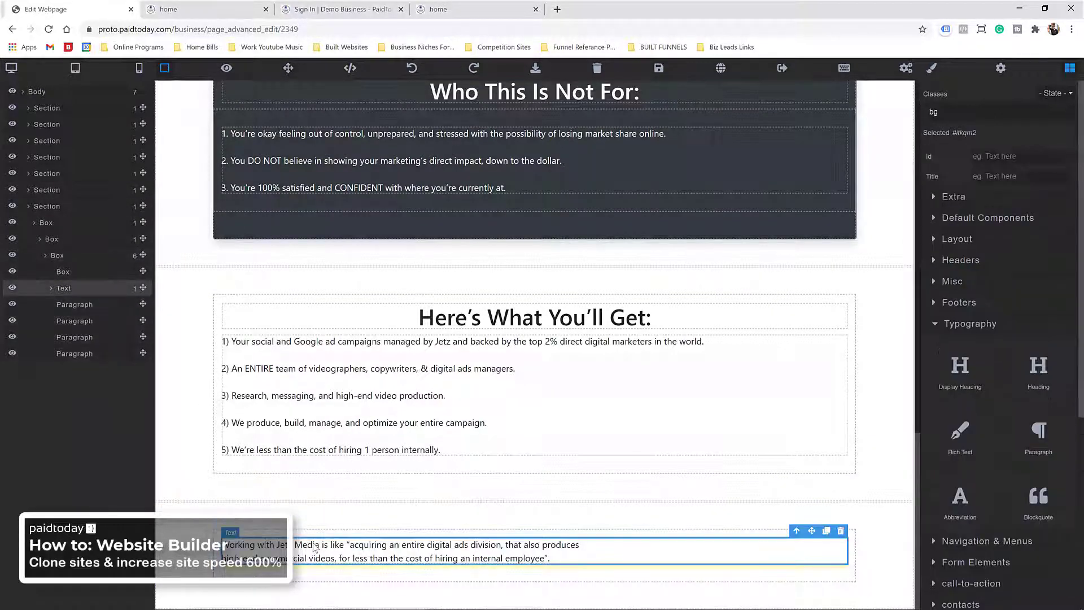
click(932, 68)
click(967, 305)
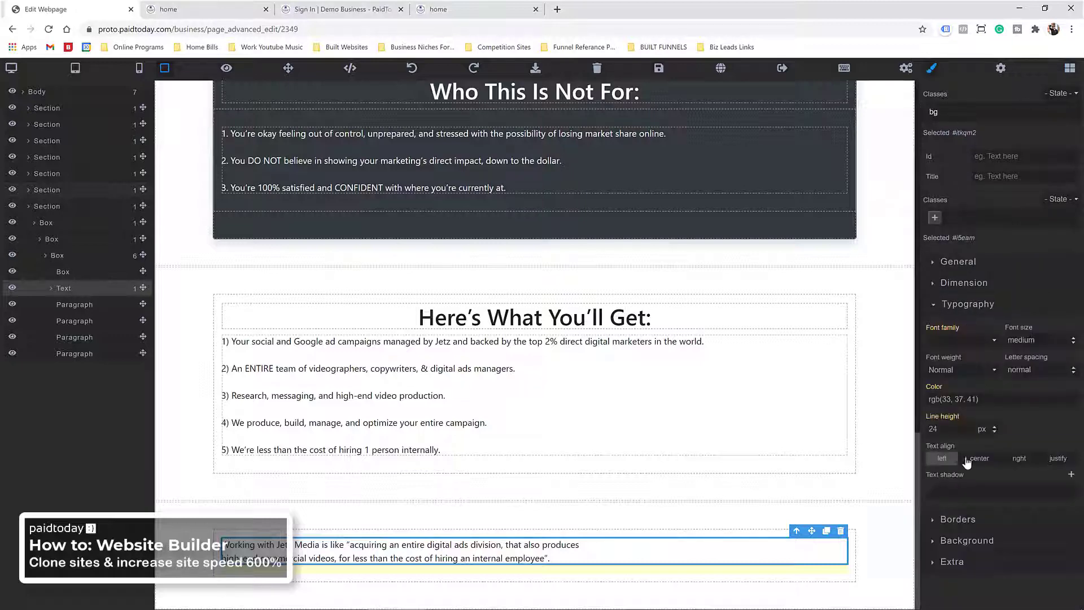
click(974, 462)
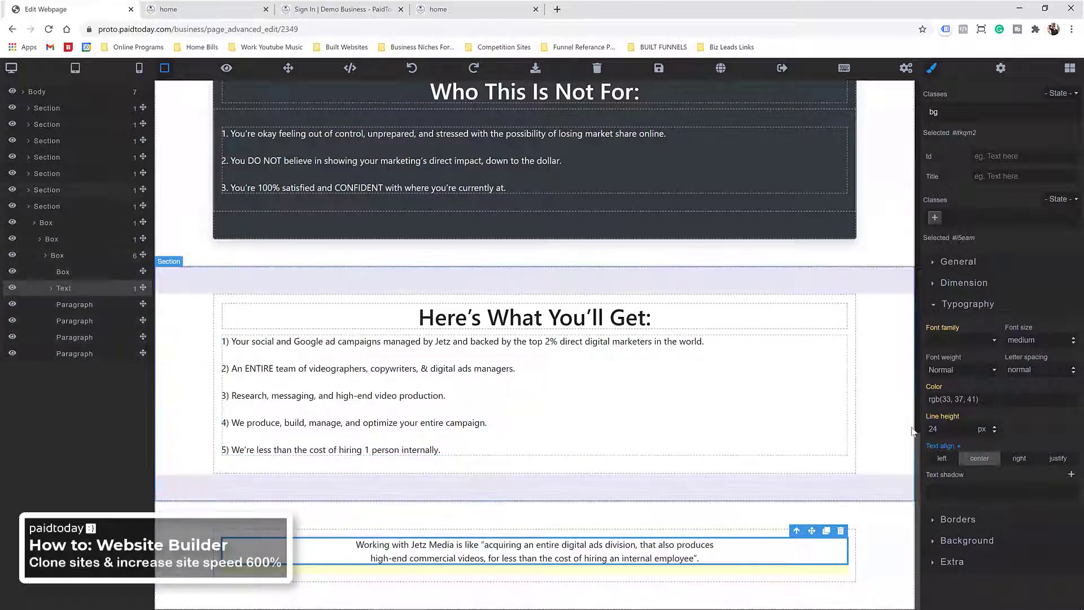
click(1069, 70)
Step: Add a heading above the testimonial and paste the testimonial text into it as plain text
drag(1039, 328, 595, 539)
double_click(378, 547)
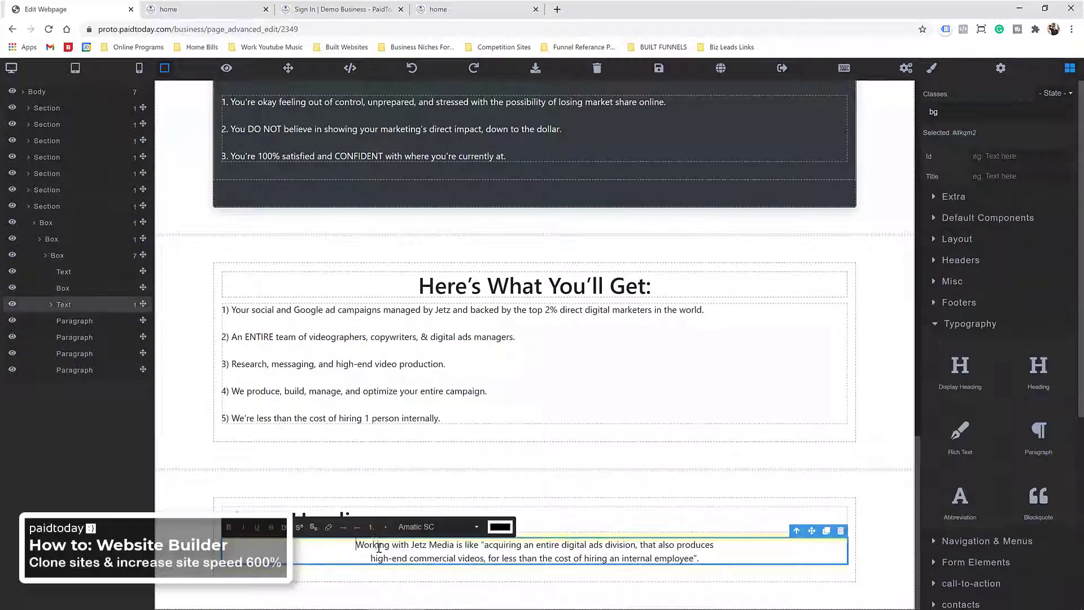
drag(352, 546, 716, 559)
key(ctrl+c)
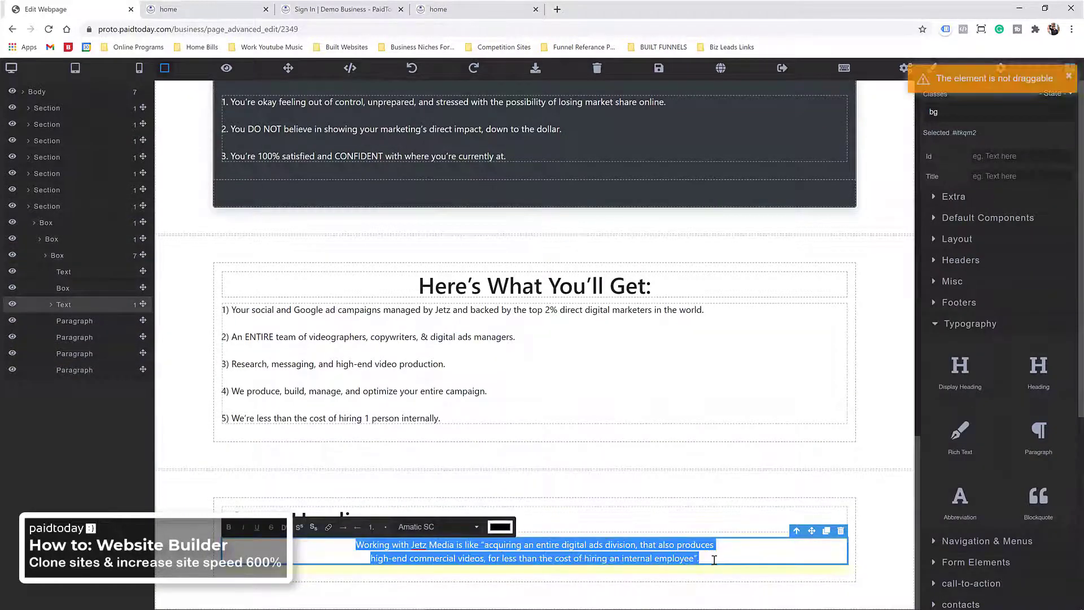
click(356, 520)
triple_click(355, 519)
right_click(357, 515)
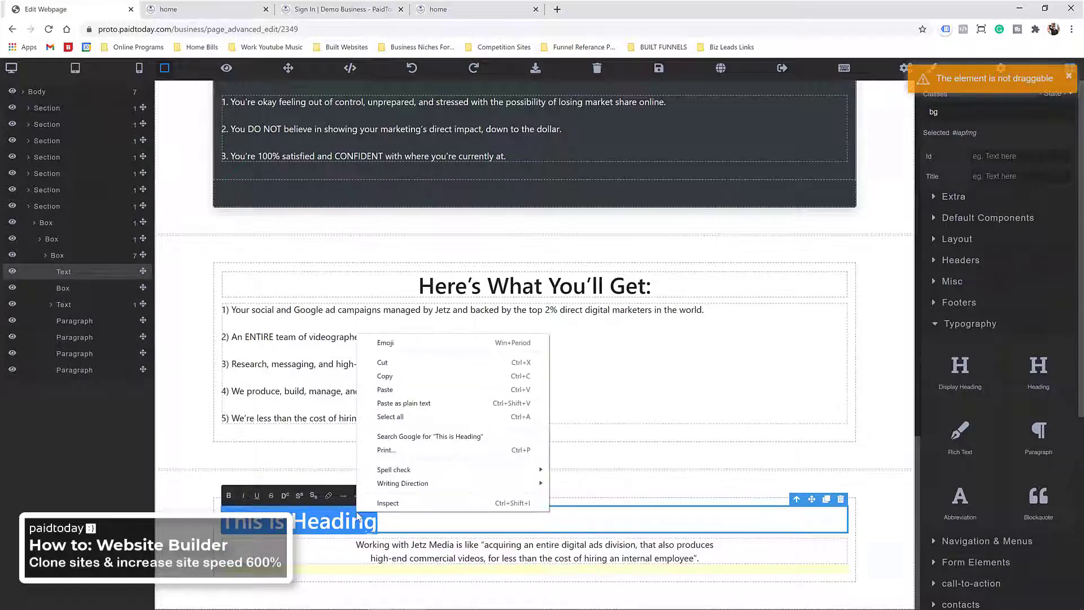
click(404, 402)
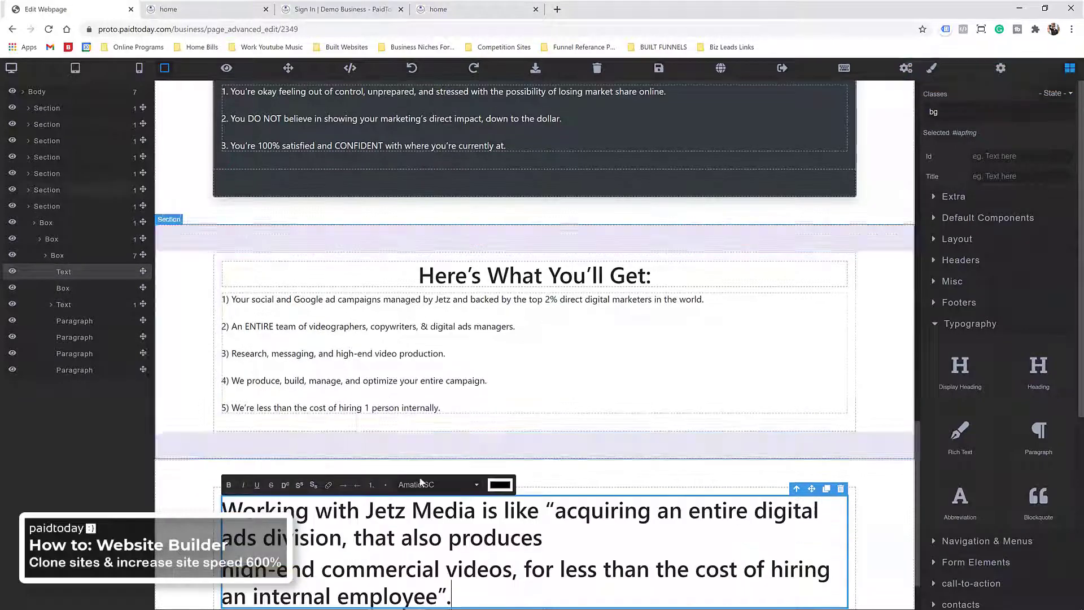
Step: Delete the small original testimonial block, then undo to restore it
scroll(419, 482, down, 2)
click(474, 551)
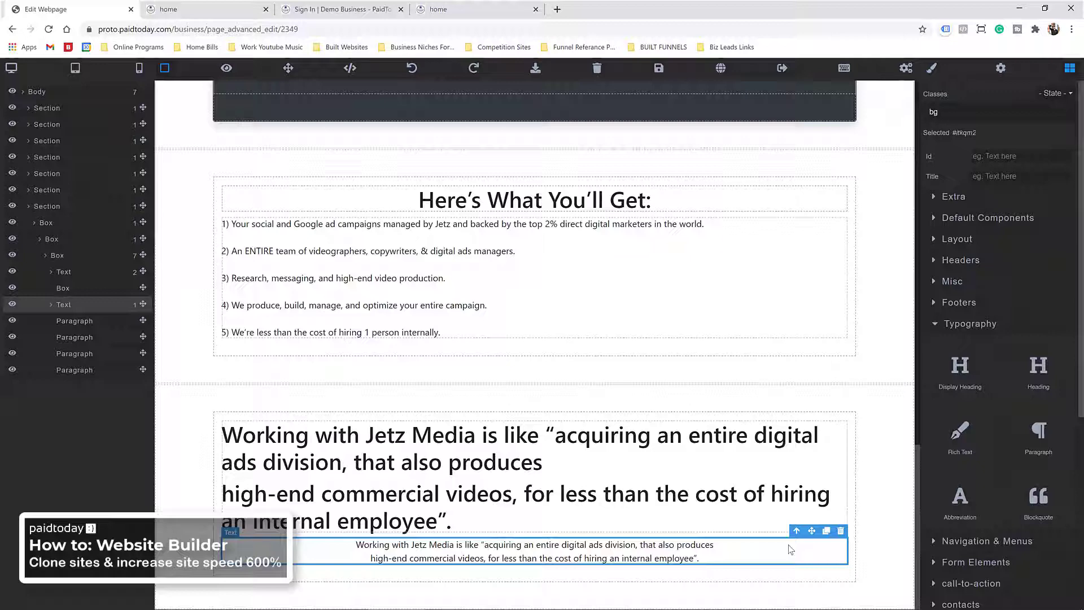
click(840, 531)
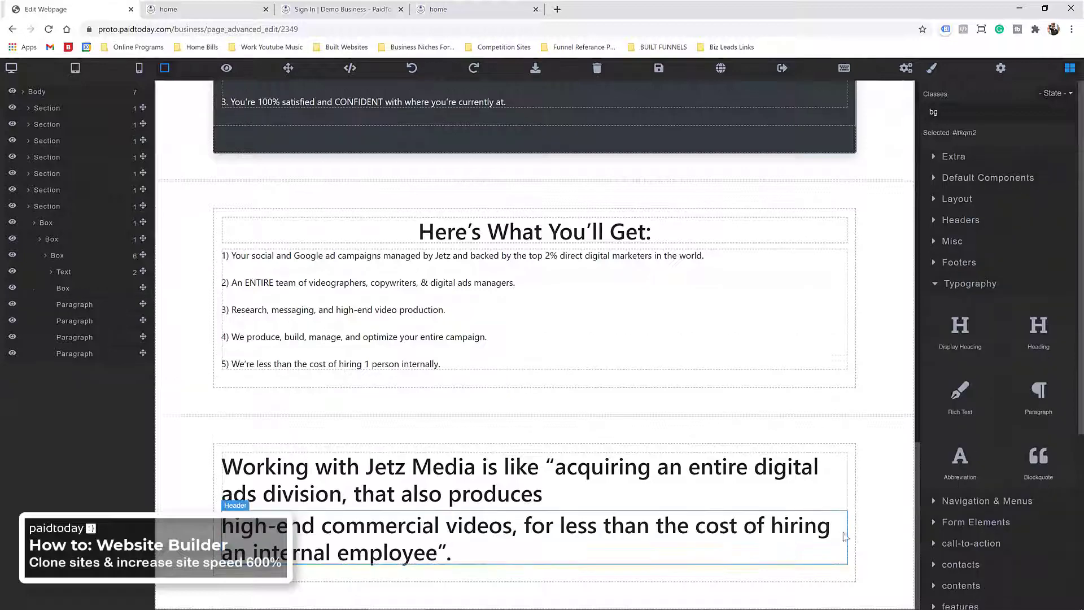
click(270, 460)
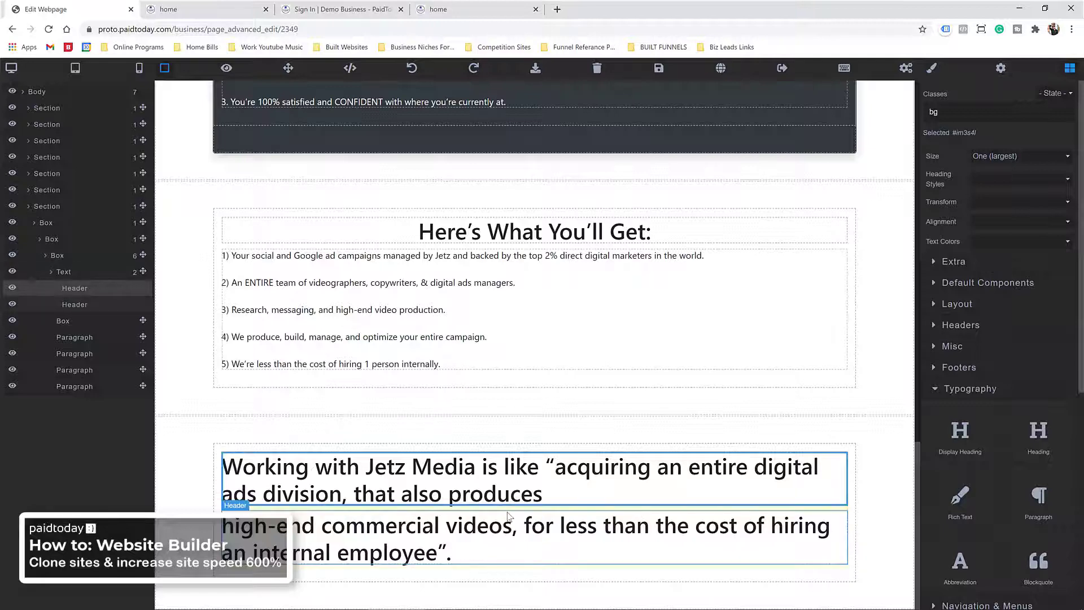
key(ctrl+z)
key(ctrl+z)
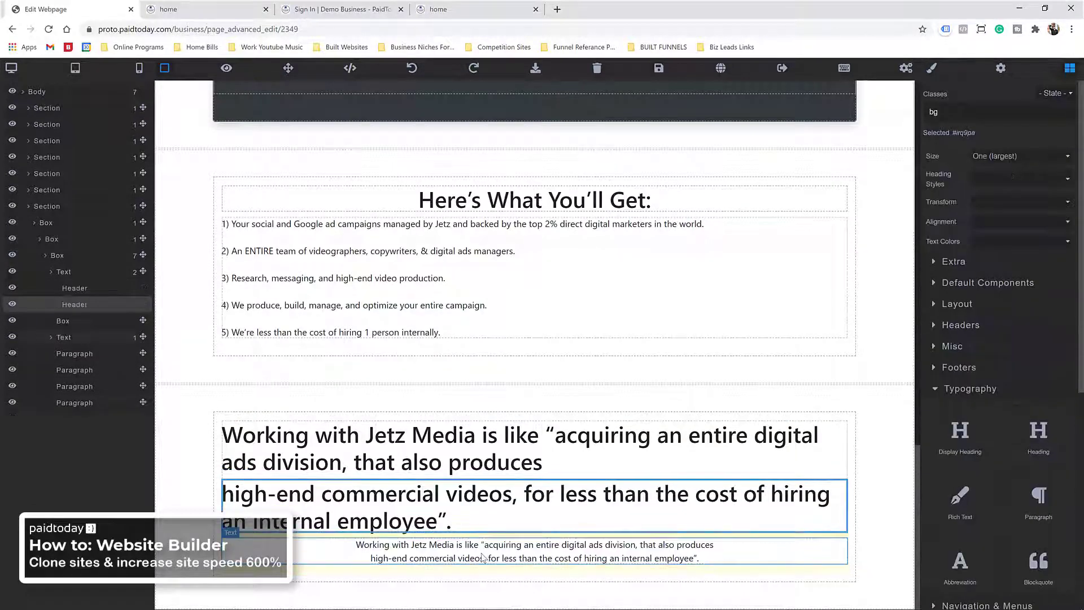
Step: Copy the two-line testimonial and paste it into the large heading
triple_click(482, 556)
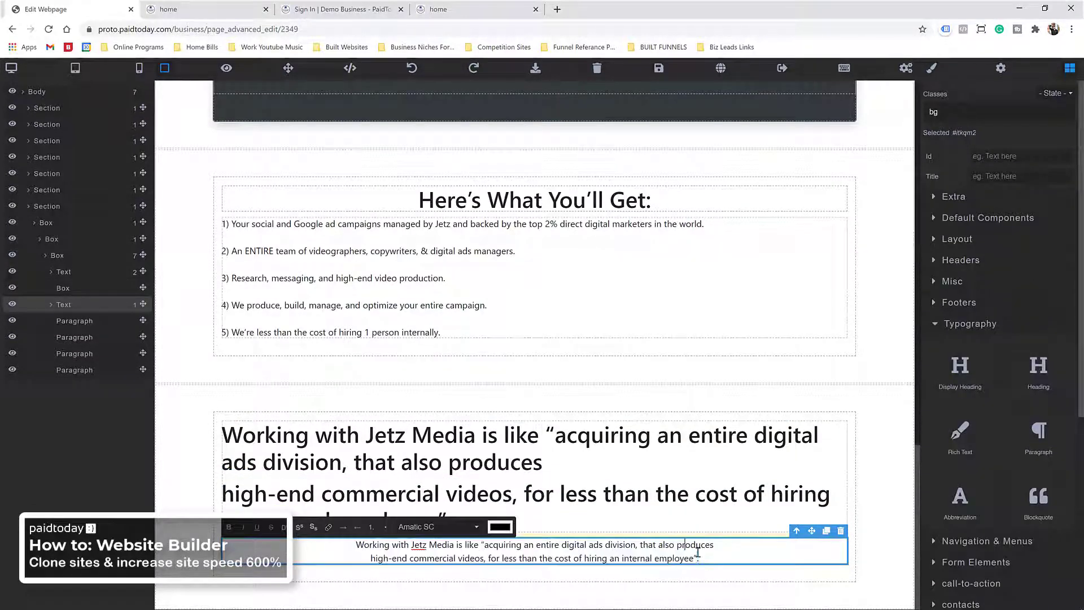
drag(699, 559, 356, 543)
right_click(388, 544)
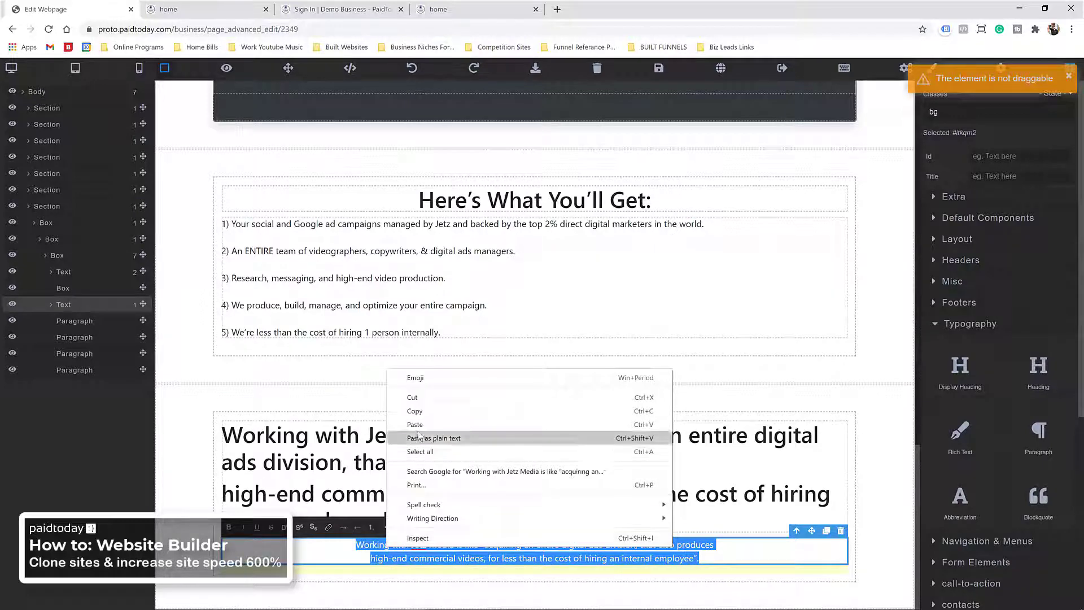
click(414, 411)
click(362, 464)
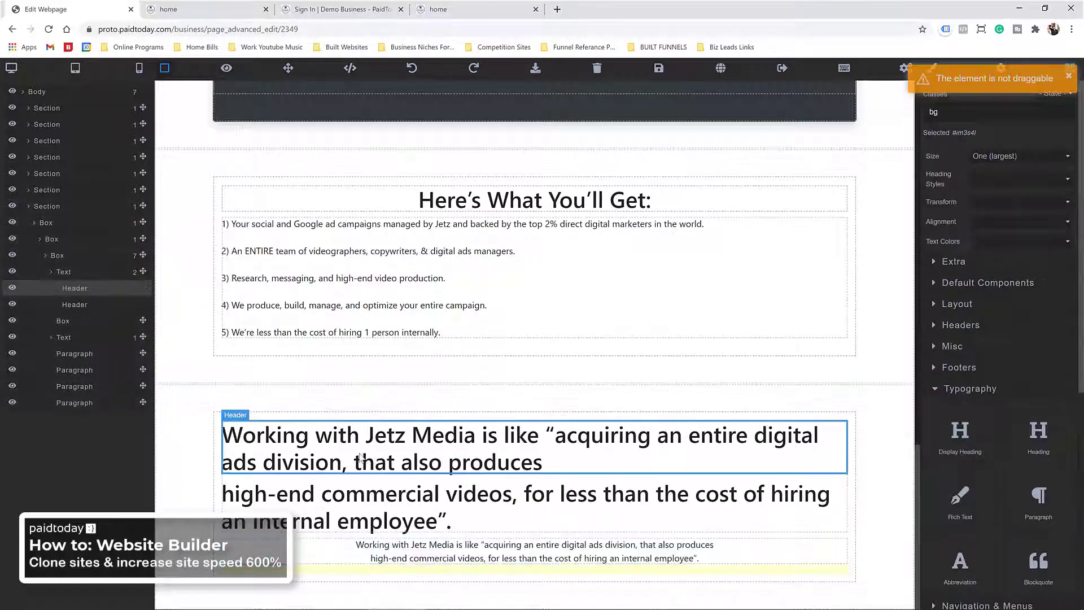
triple_click(362, 457)
right_click(359, 461)
click(398, 349)
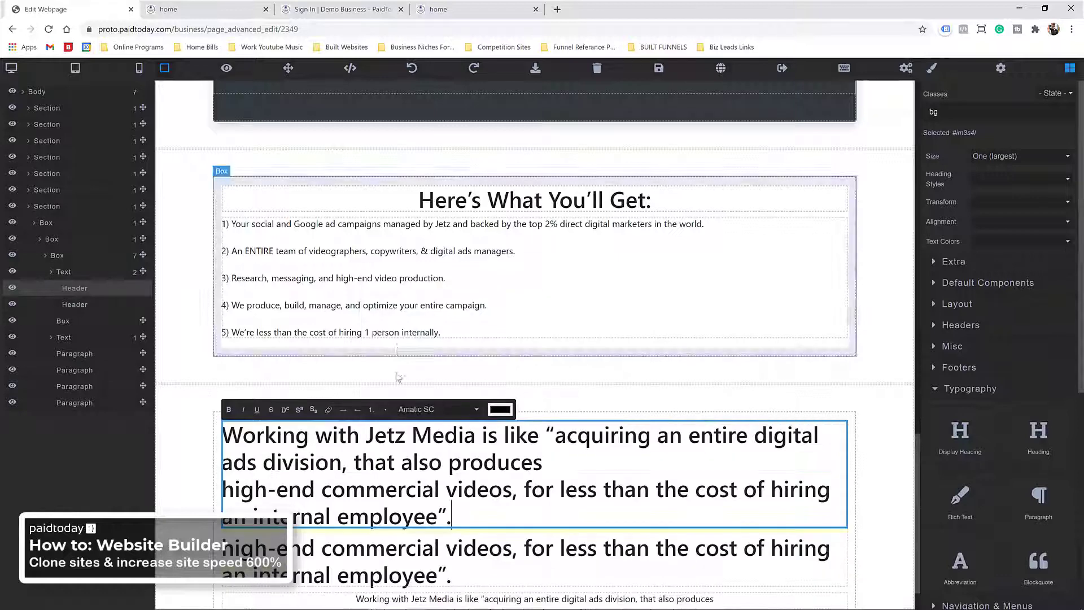
scroll(409, 495, up, 1)
scroll(480, 502, down, 2)
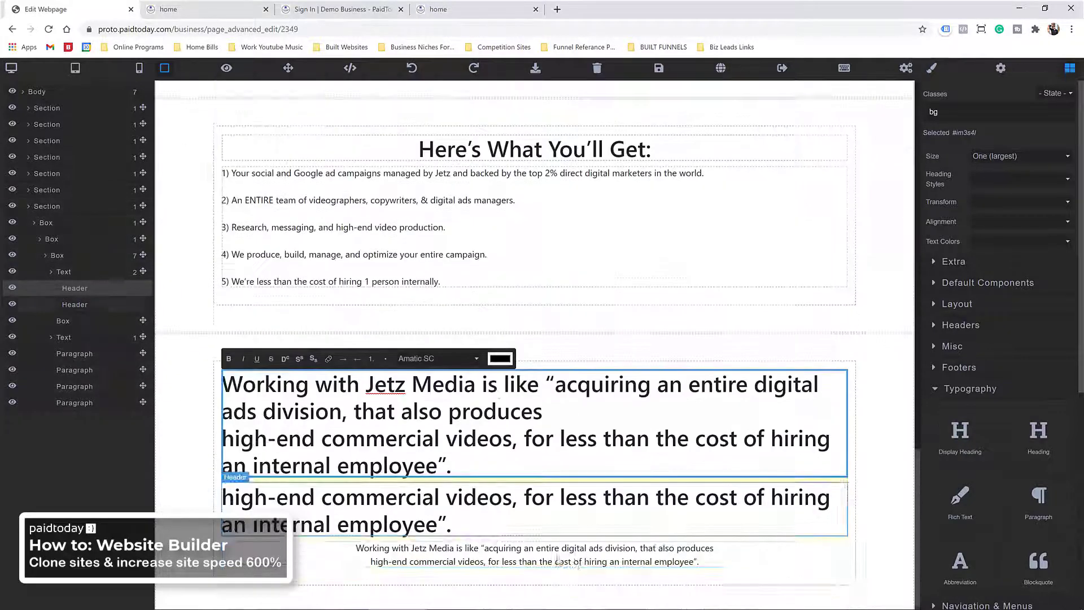
Step: Try deleting the duplicate heading line below, then save the page
click(476, 503)
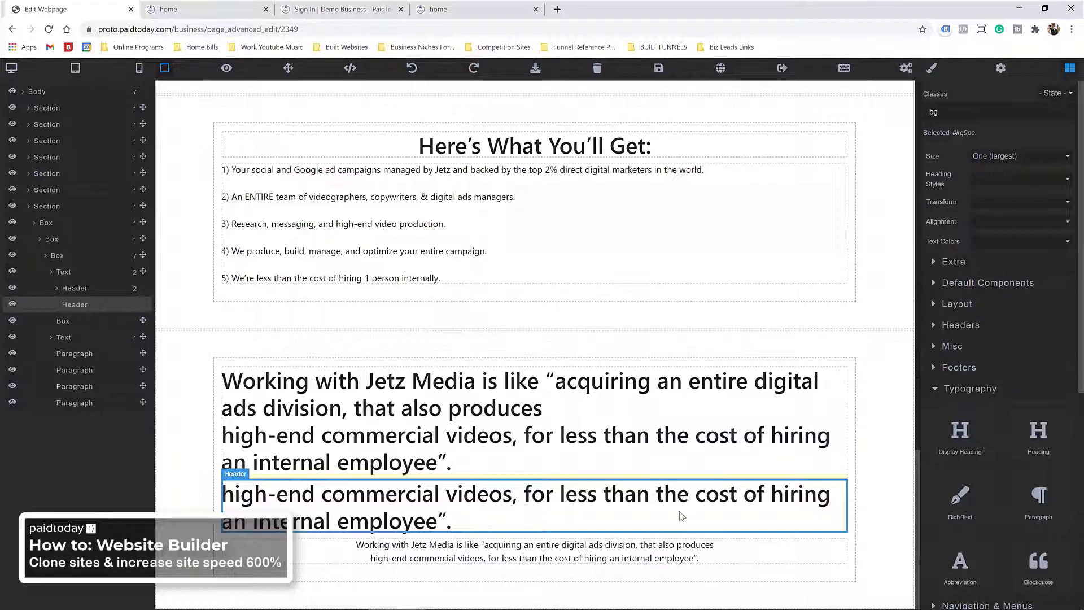
key(Delete)
click(537, 516)
drag(537, 516, 431, 513)
key(Delete)
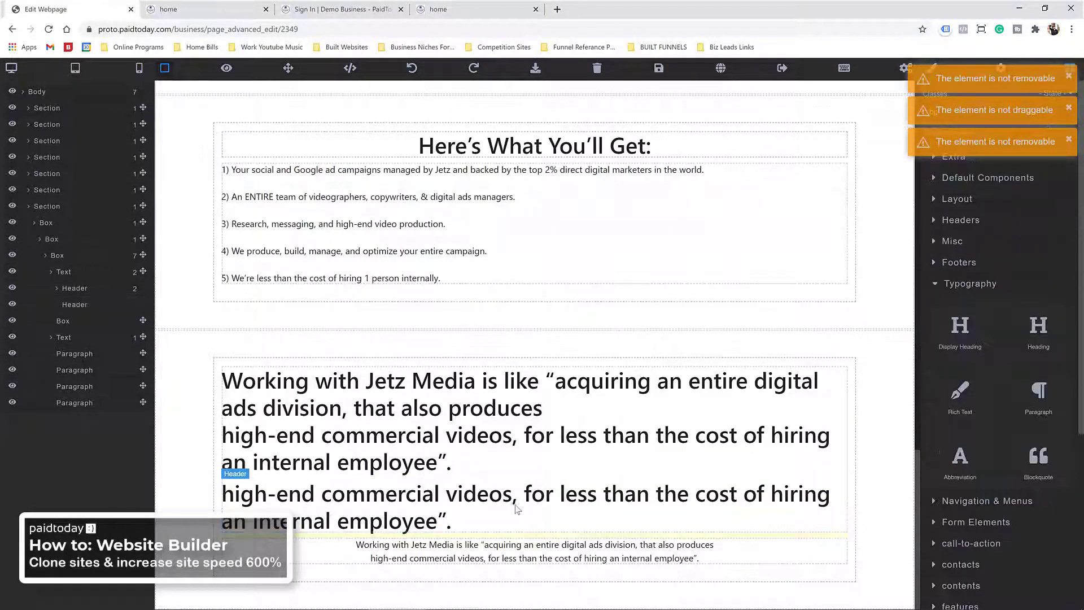
click(517, 508)
click(659, 67)
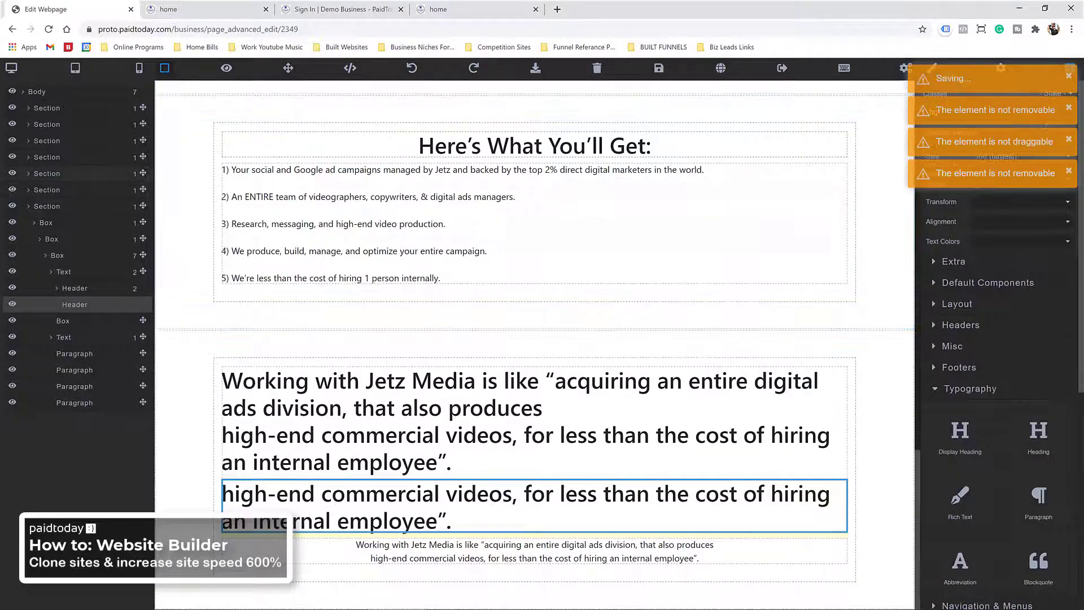
Step: Compare with the live site, remove the small repeated quote text, and reload the editor
click(196, 10)
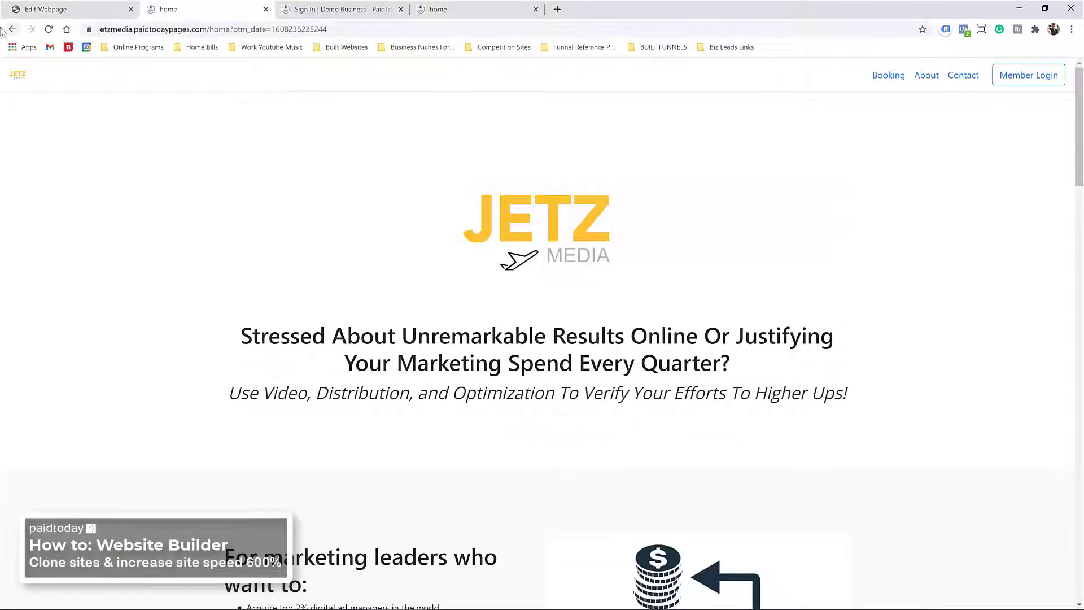
click(62, 9)
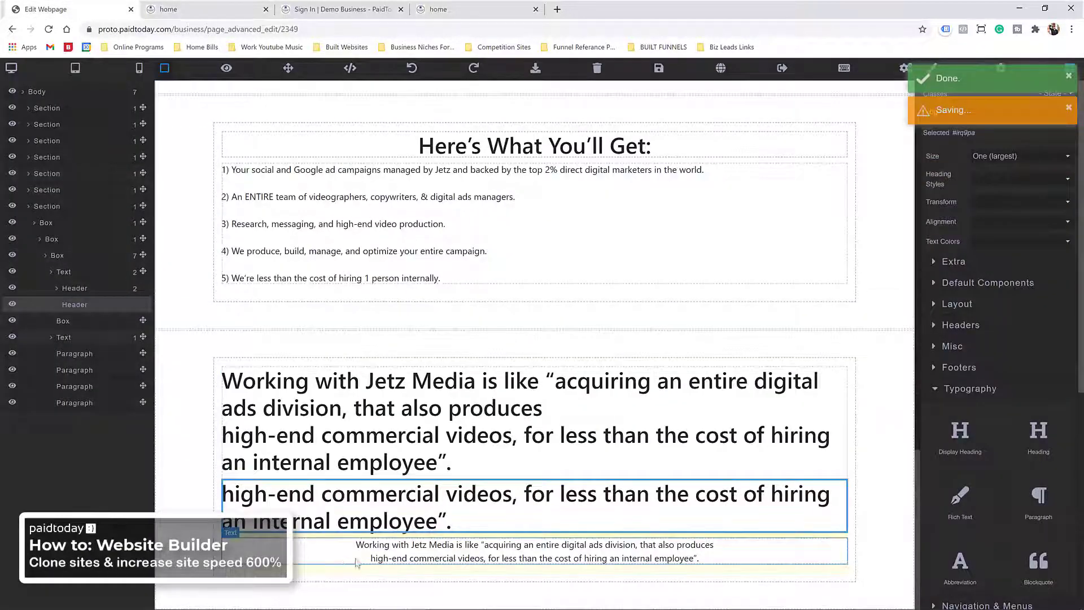
click(355, 562)
click(842, 539)
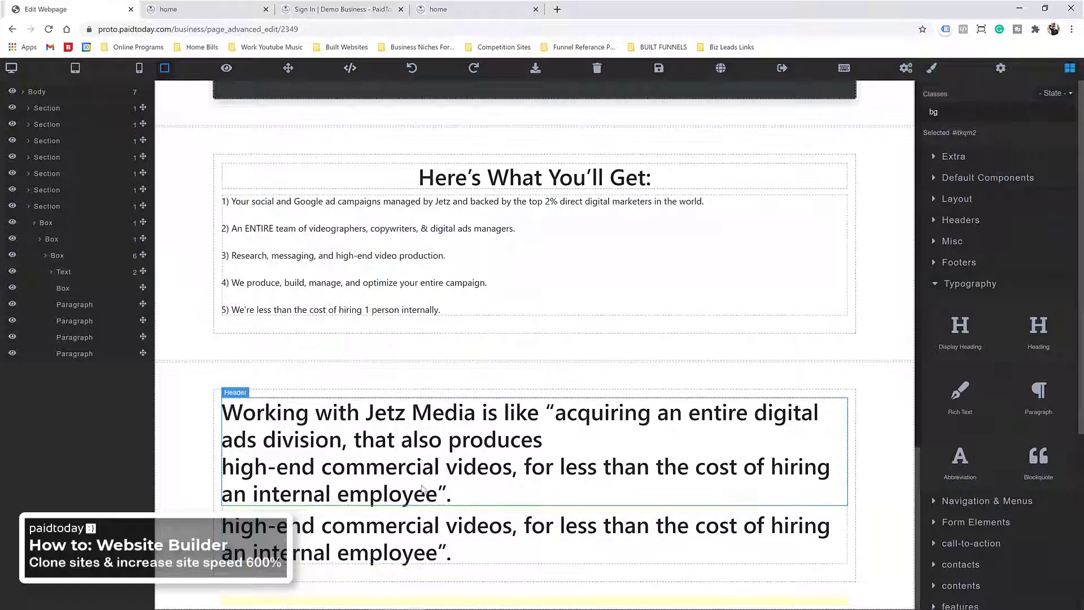
click(352, 537)
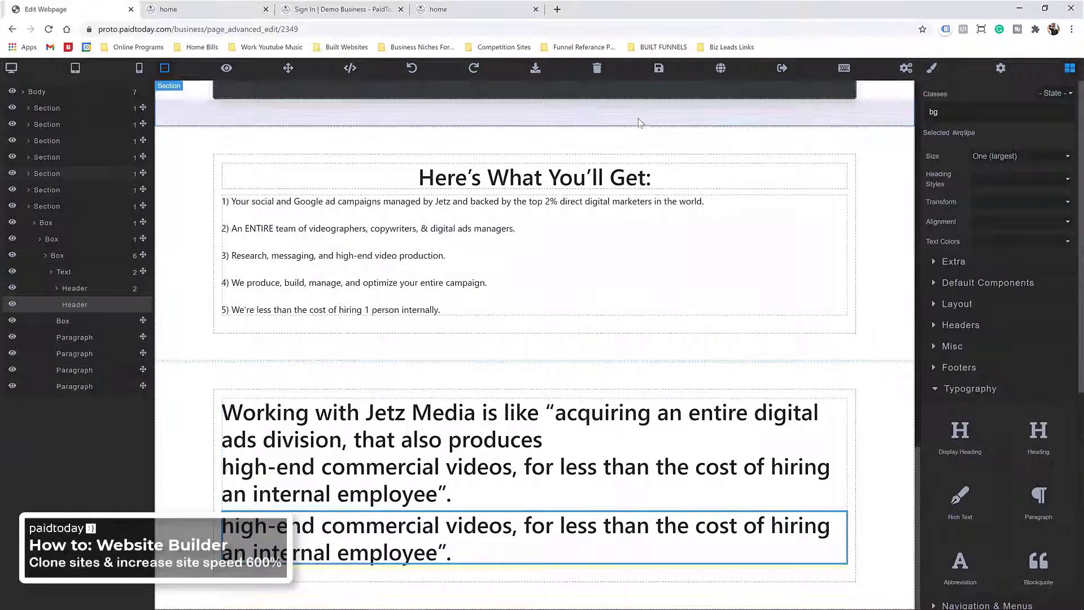
key(F5)
click(591, 90)
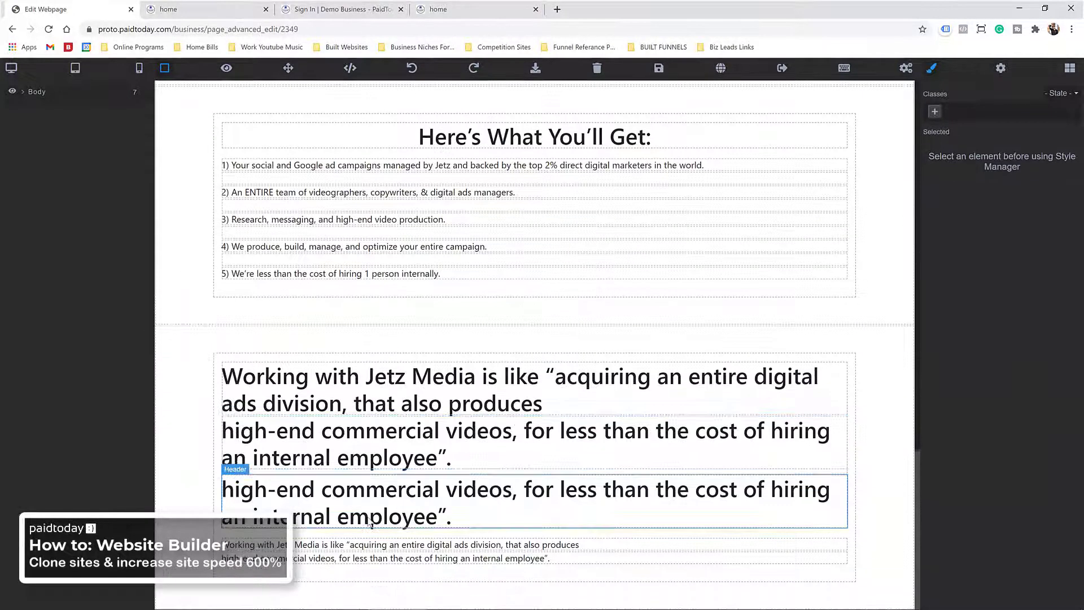
Step: Delete the small Working with Jetz Media paragraph and the high-end commercial videos line
click(370, 522)
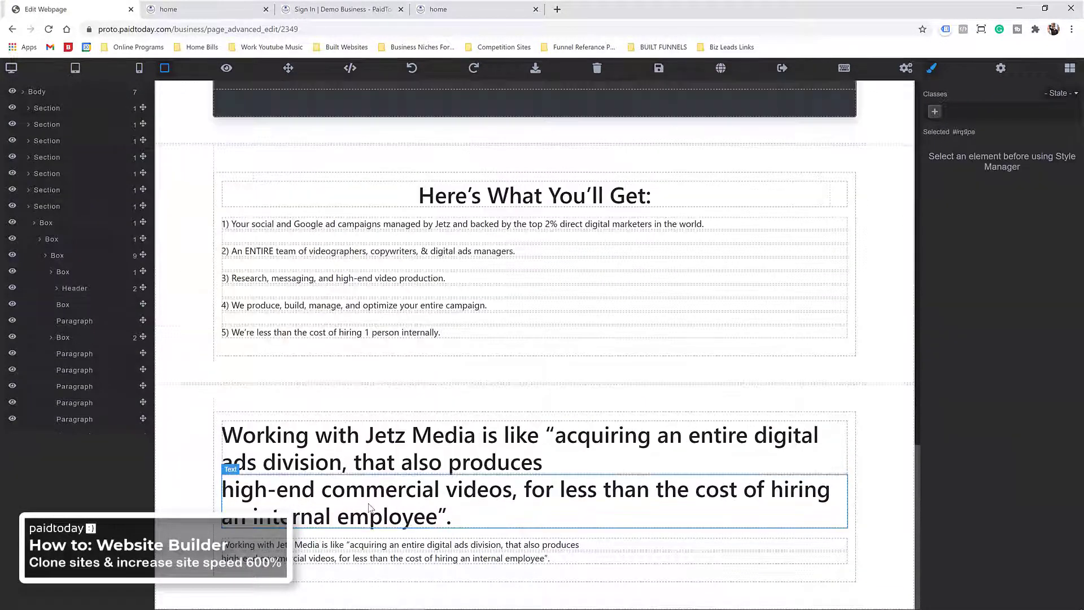
click(364, 500)
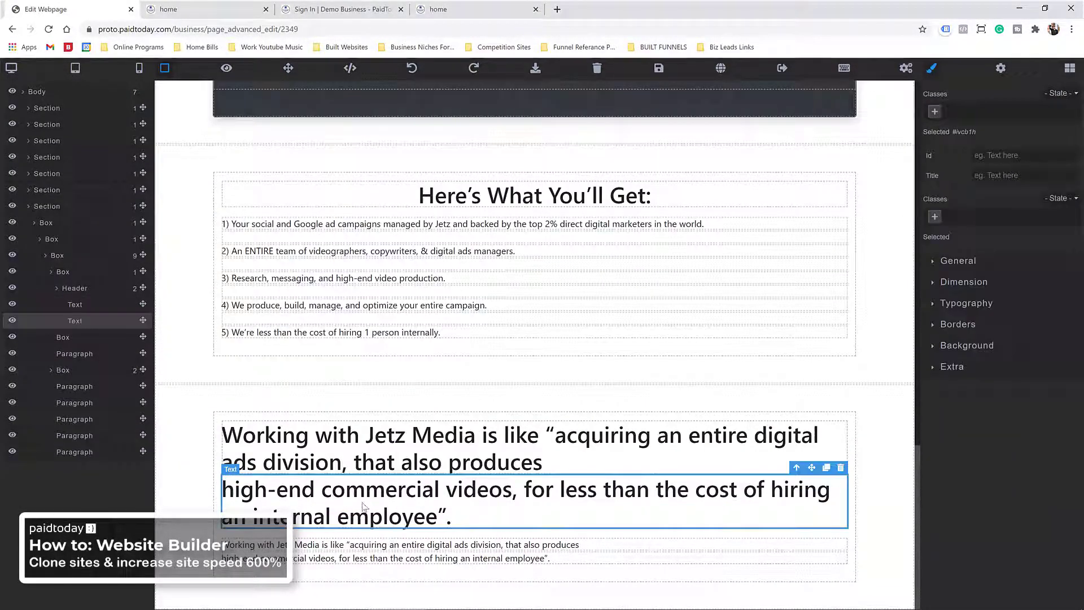
click(306, 550)
key(Delete)
click(305, 548)
key(Delete)
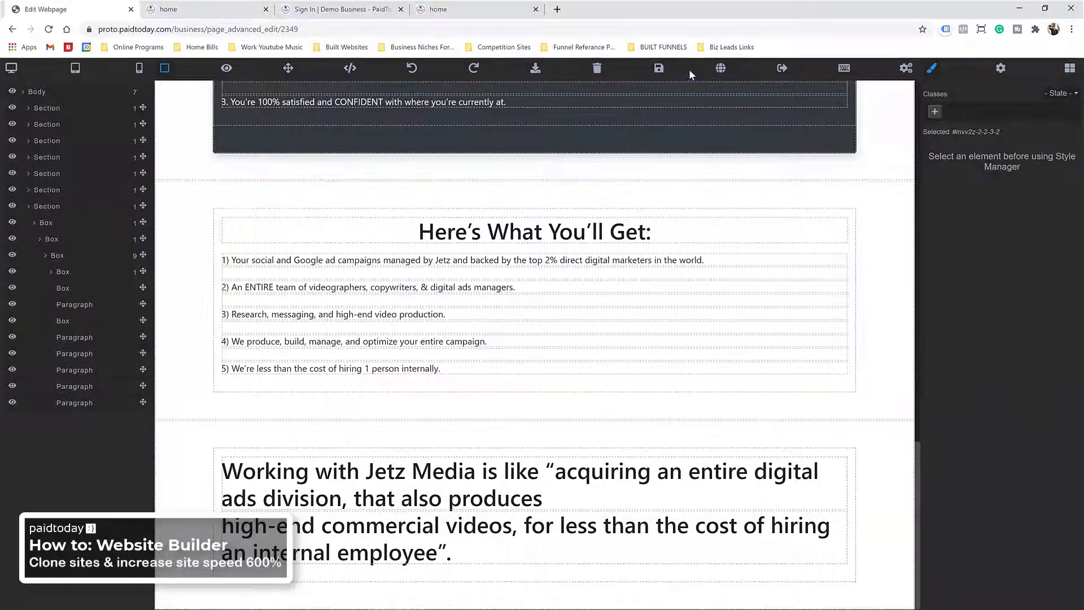
Step: Save the page, then exit the editor and confirm leaving the site
click(657, 68)
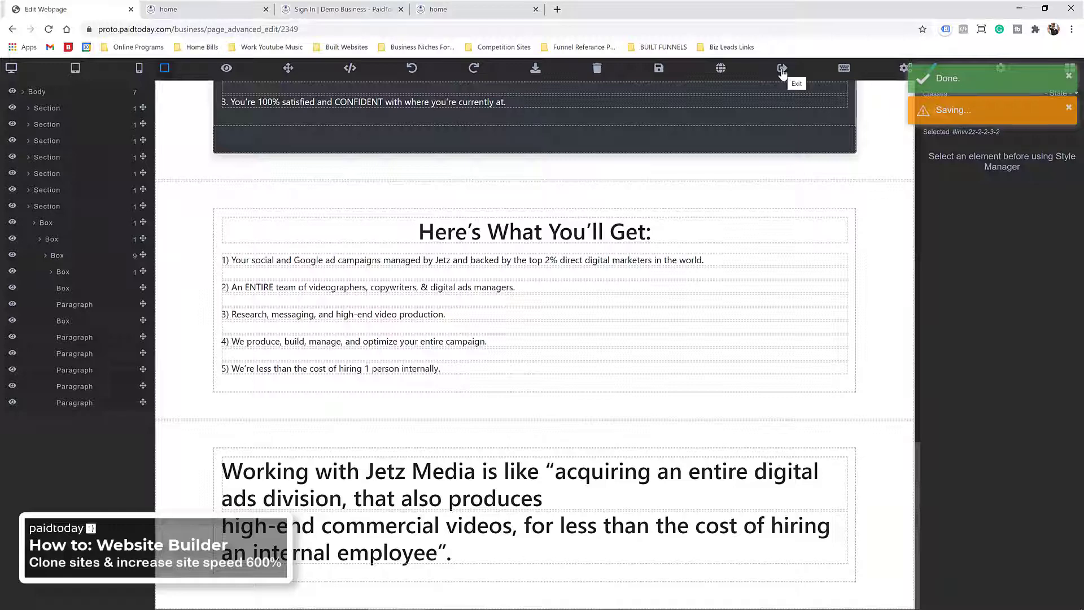
click(782, 70)
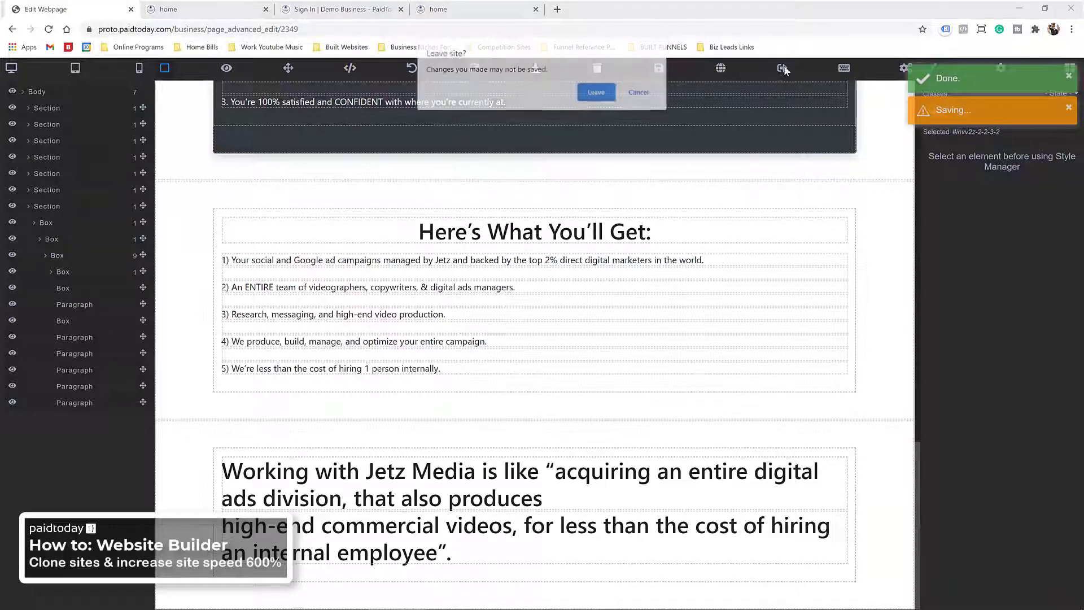
click(597, 93)
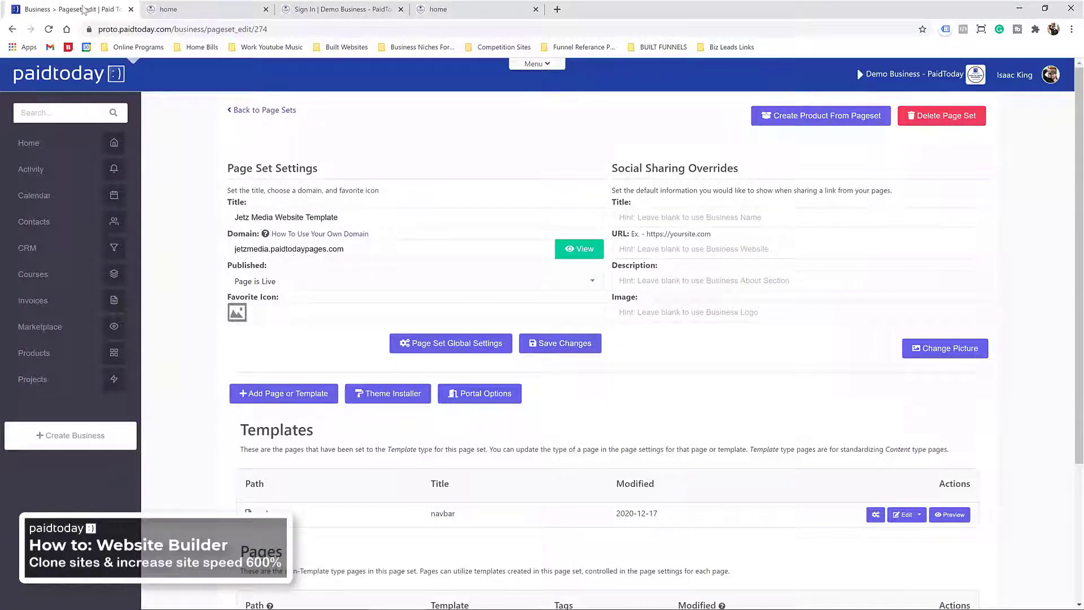
Step: Switch to the /v2 dashboard, sort Website Builder page sets by Created On, and edit Jetz Media
click(52, 145)
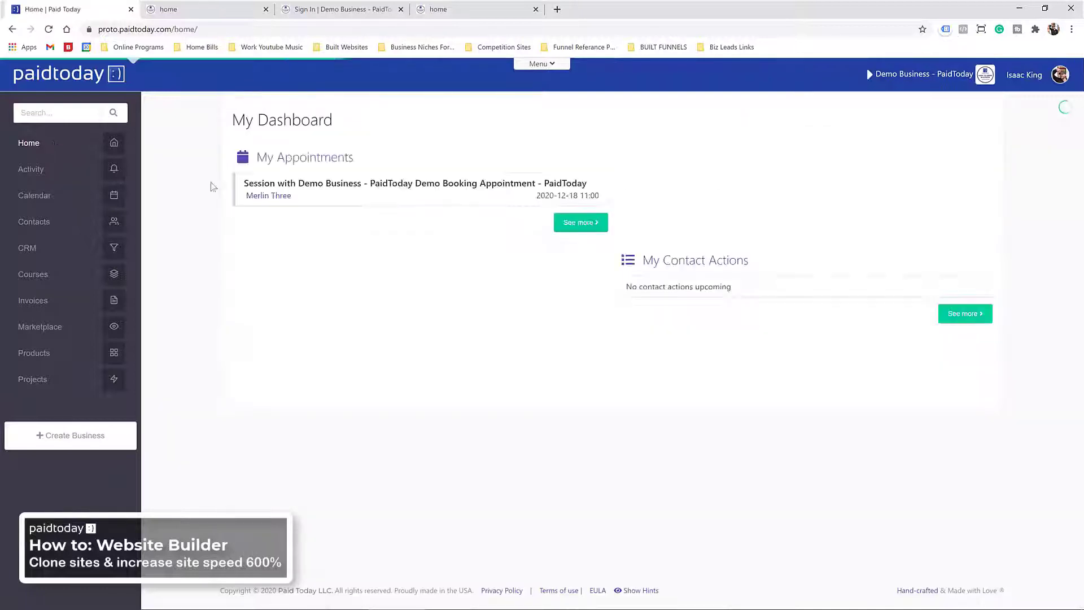
click(180, 29)
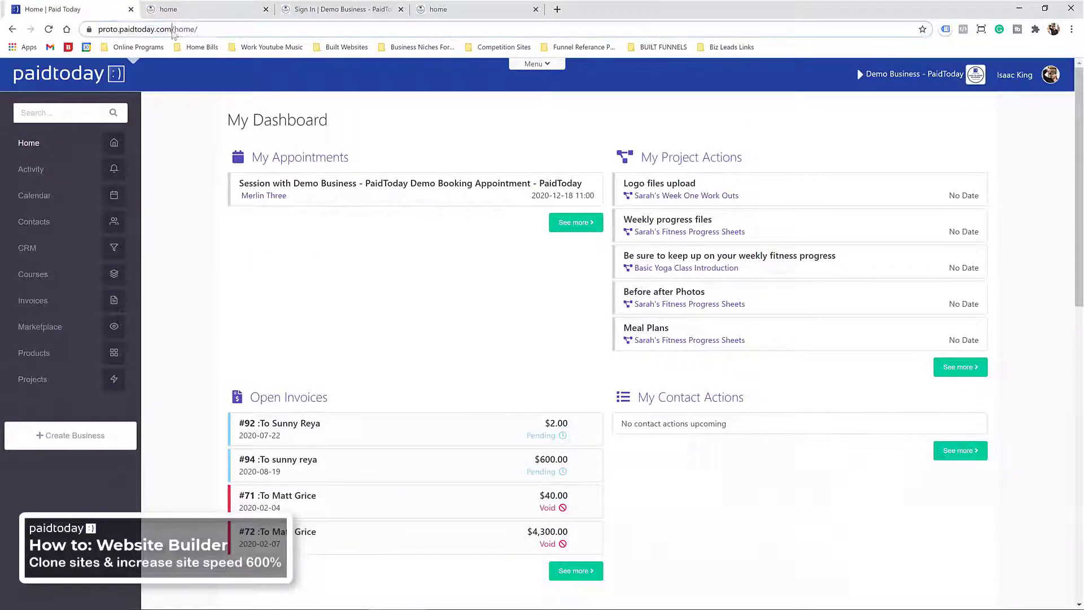
drag(243, 33, 244, 34)
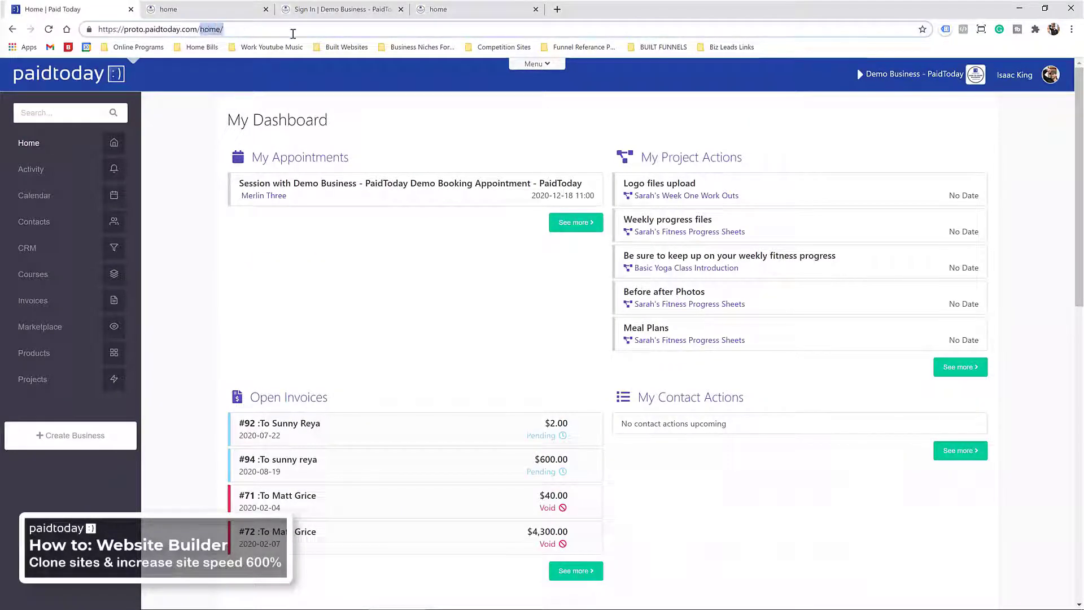
text(v2)
key(Return)
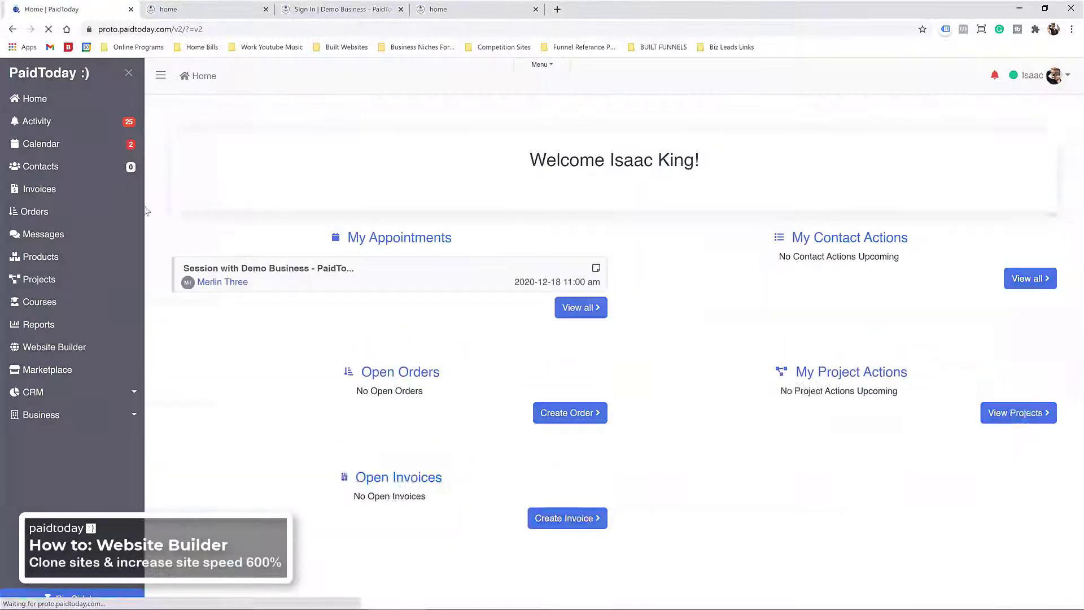
click(44, 352)
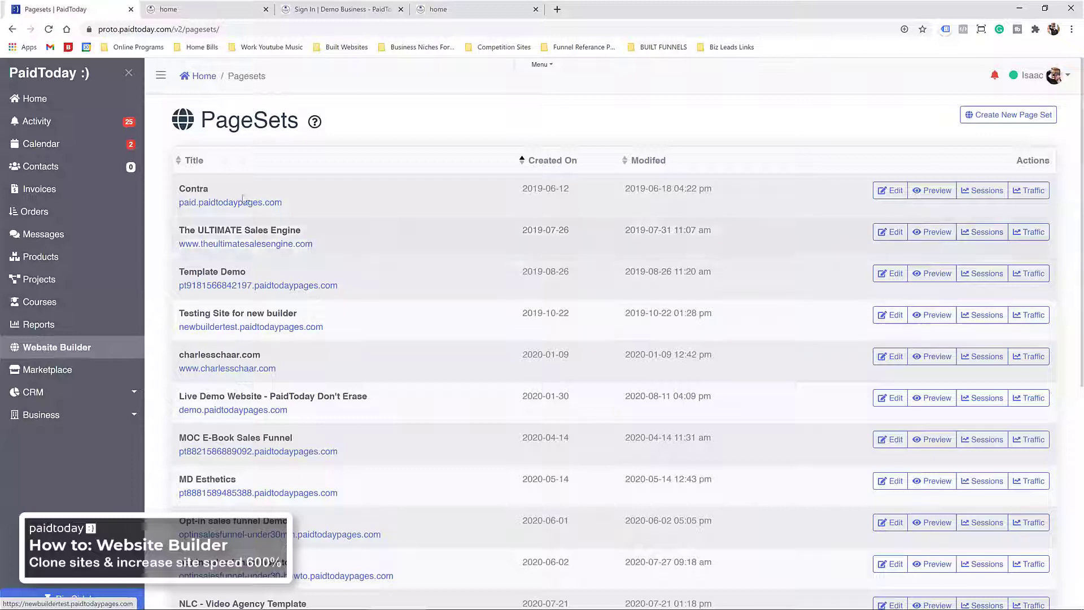
click(540, 161)
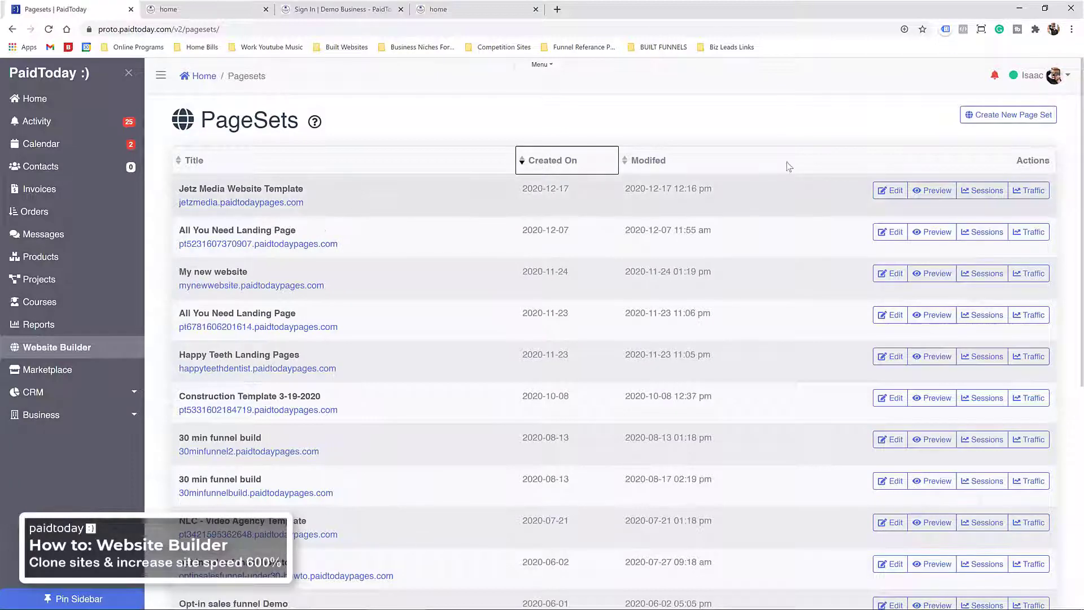
click(891, 190)
scroll(341, 252, down, 3)
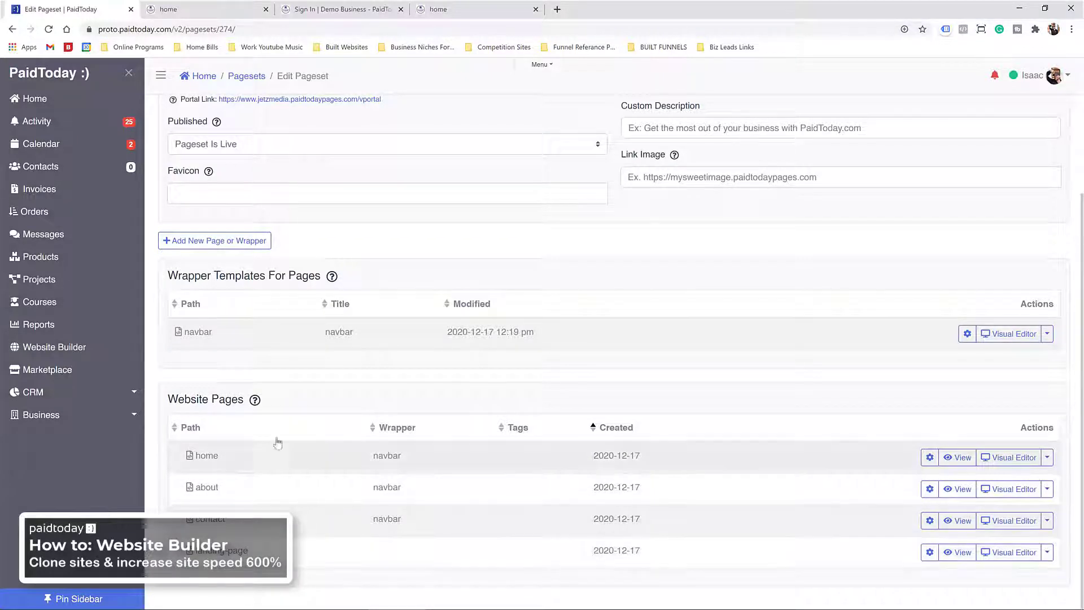
Step: In the home page's visual editor, link the OPTIMIZE MY ROI buttons to /landing-page and save
click(990, 459)
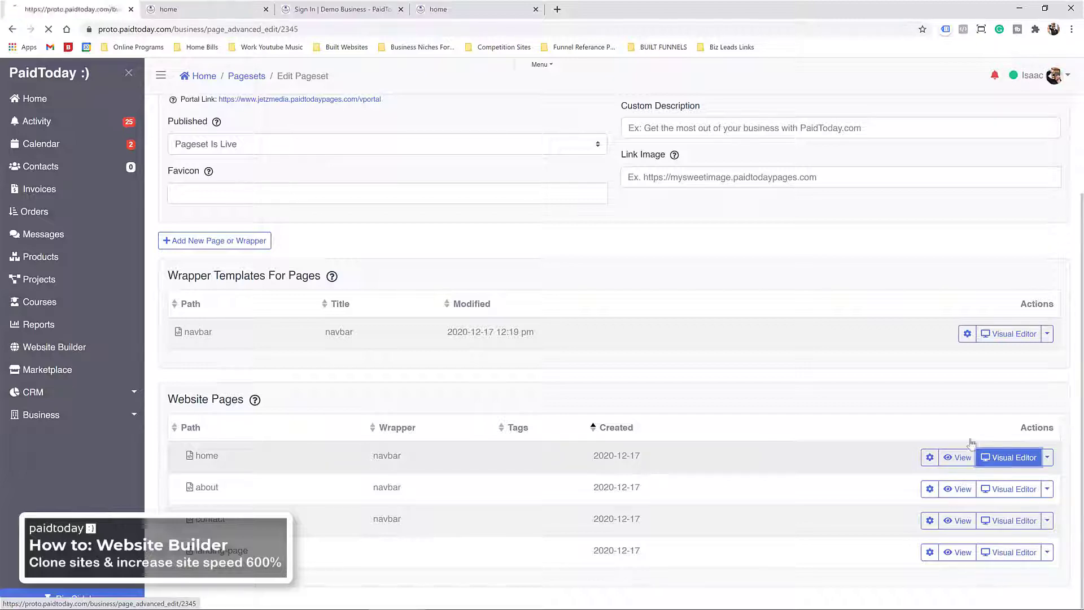
scroll(397, 182, down, 6)
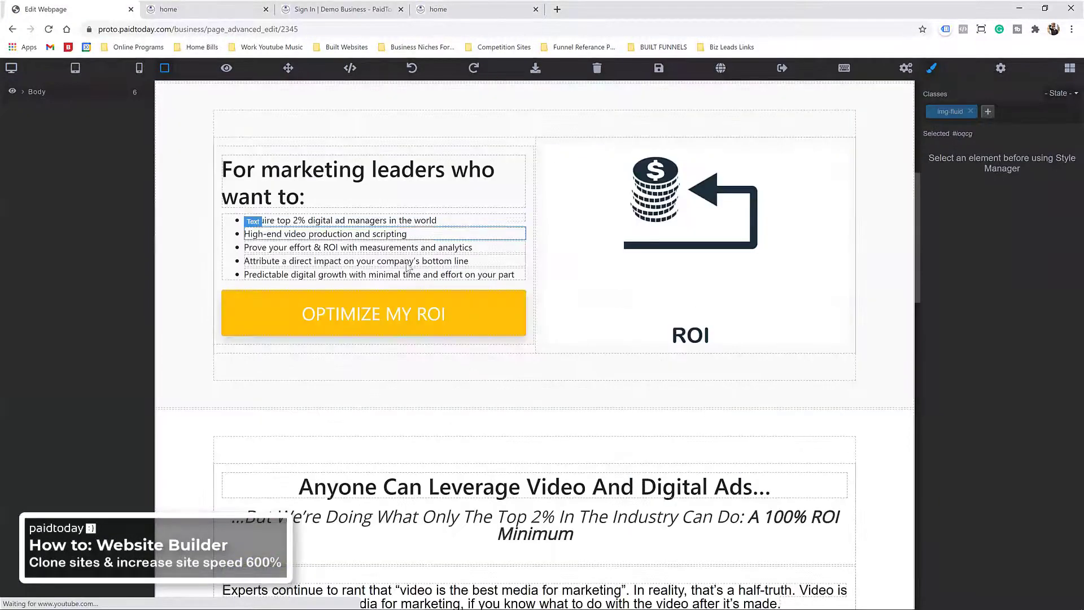
click(404, 321)
click(991, 206)
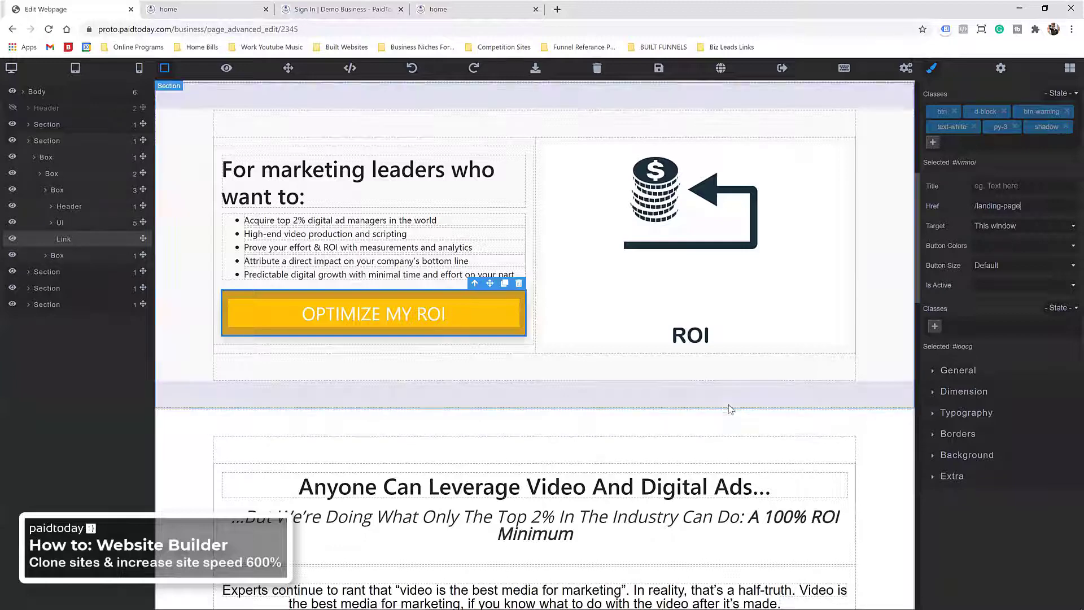
scroll(668, 403, down, 10)
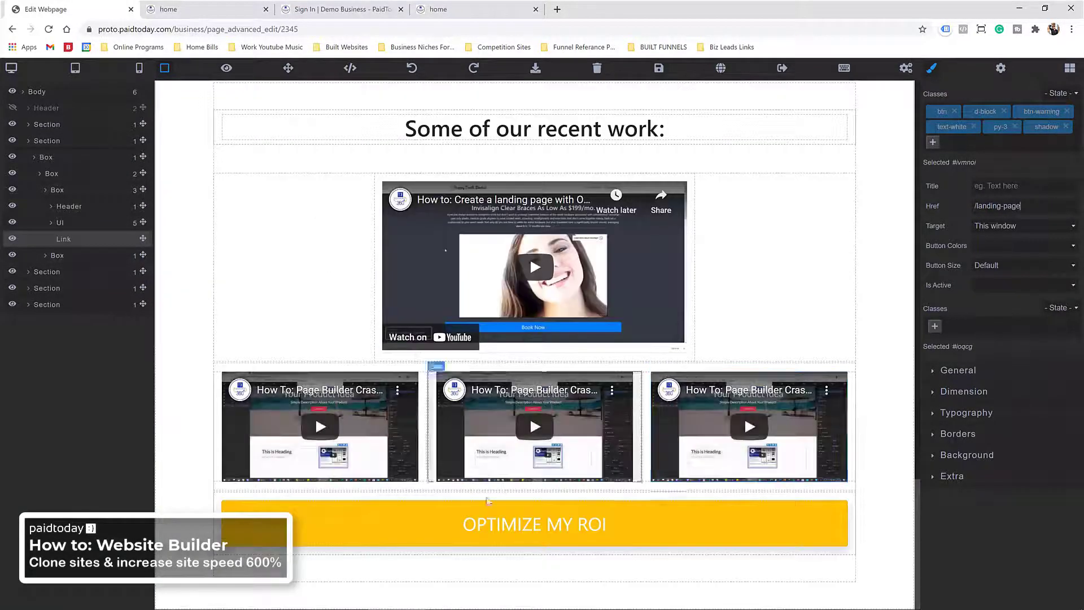
click(502, 523)
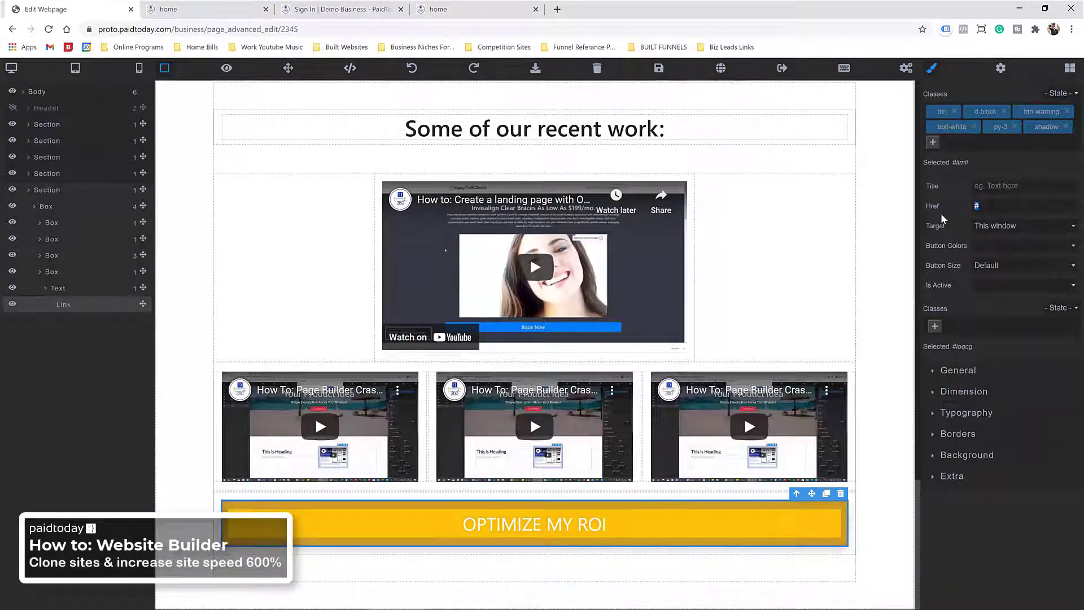
text(/landing pa)
key(BackSpace)
key(BackSpace)
key(BackSpace)
text(-pagh)
key(BackSpace)
text(e)
click(659, 68)
click(199, 12)
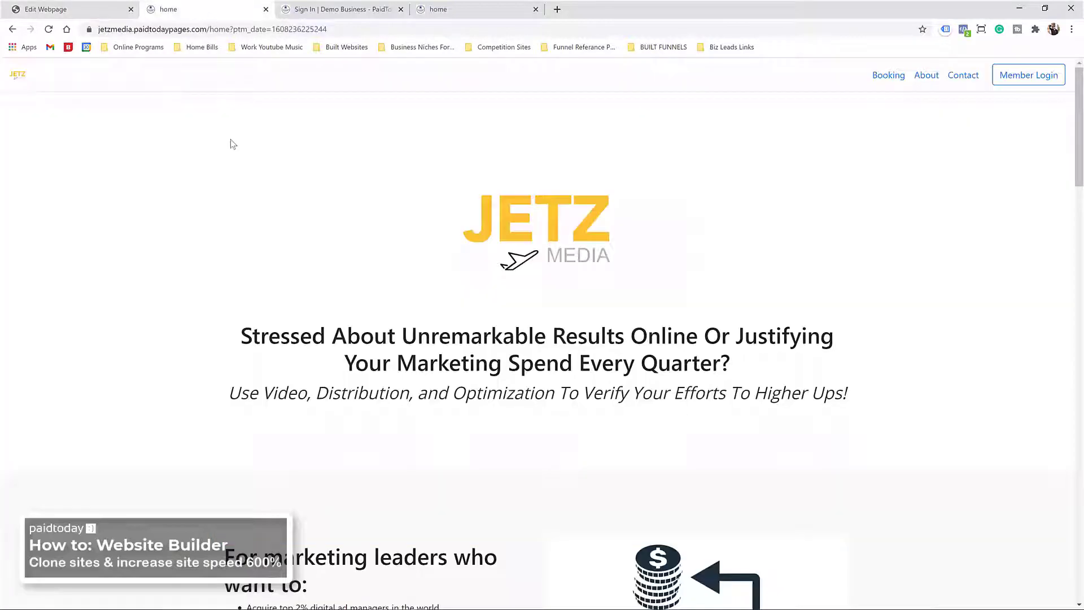
key(F5)
scroll(271, 170, down, 5)
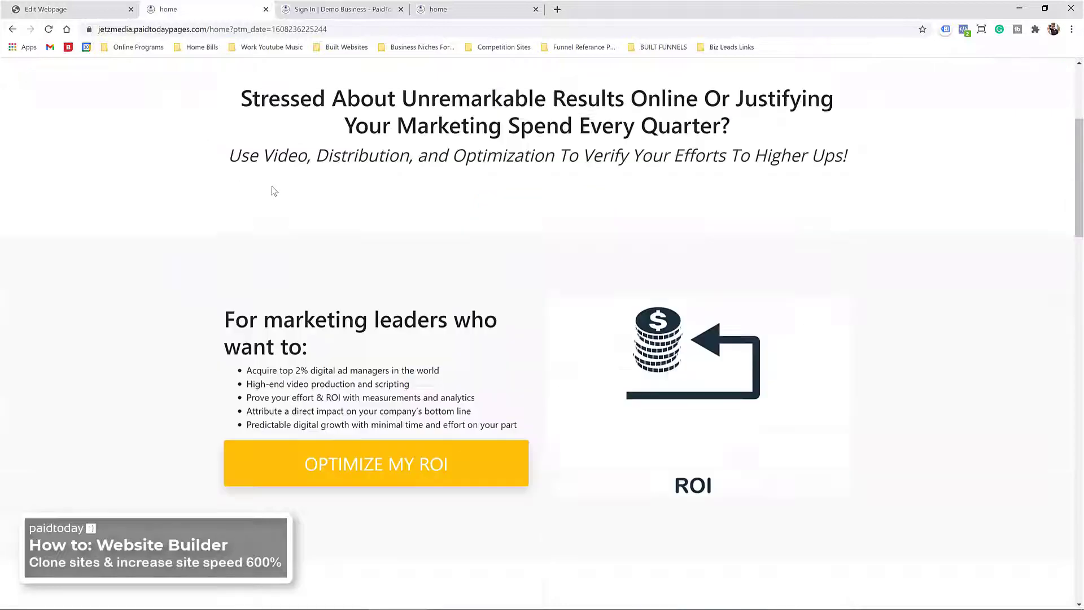
click(327, 429)
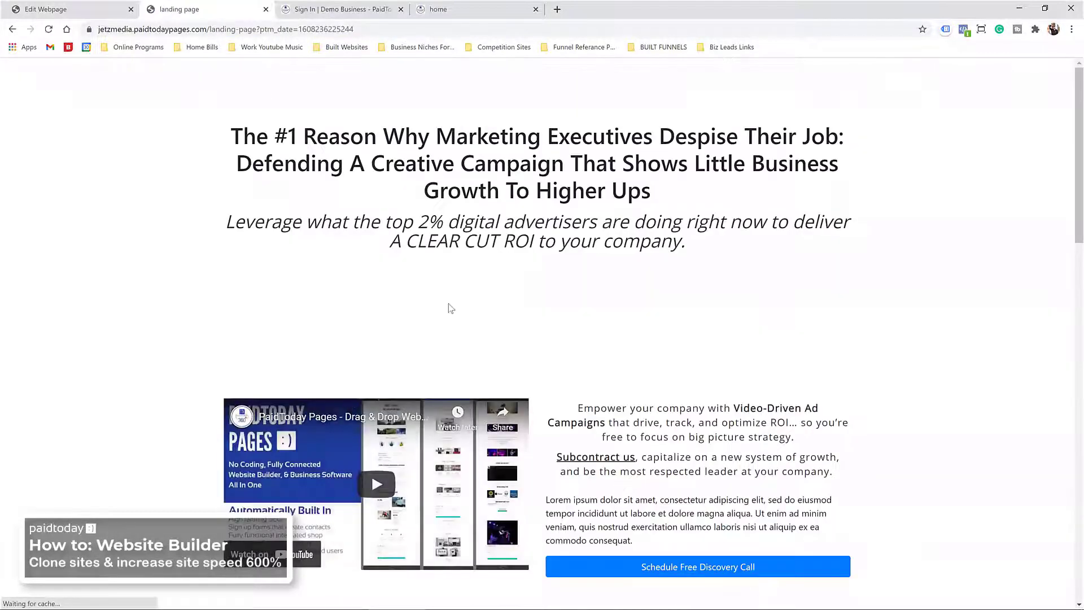
scroll(476, 284, down, 4)
scroll(476, 284, down, 9)
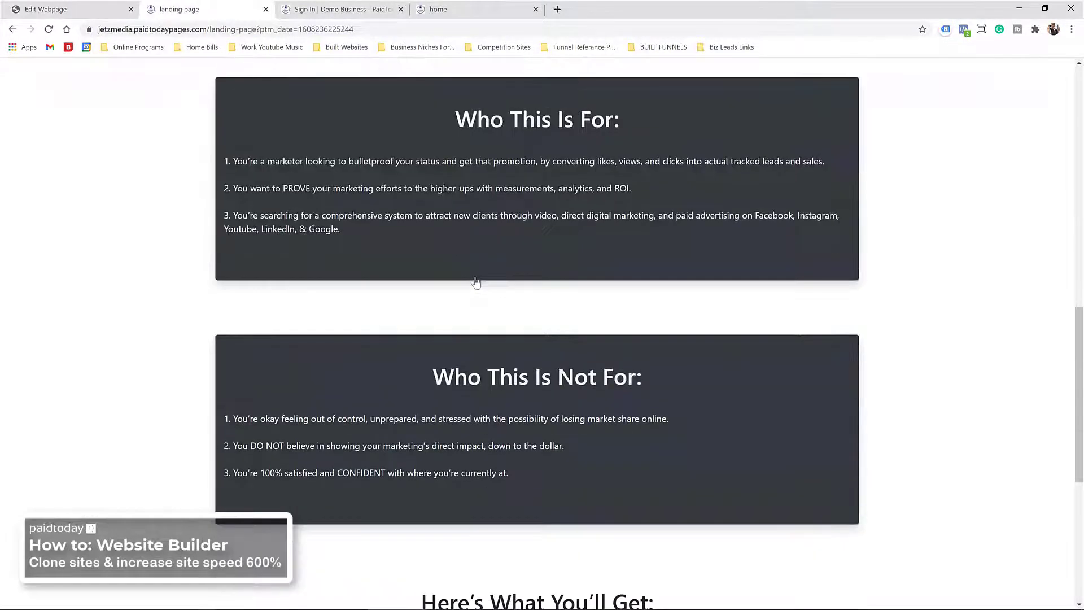
scroll(499, 267, down, 6)
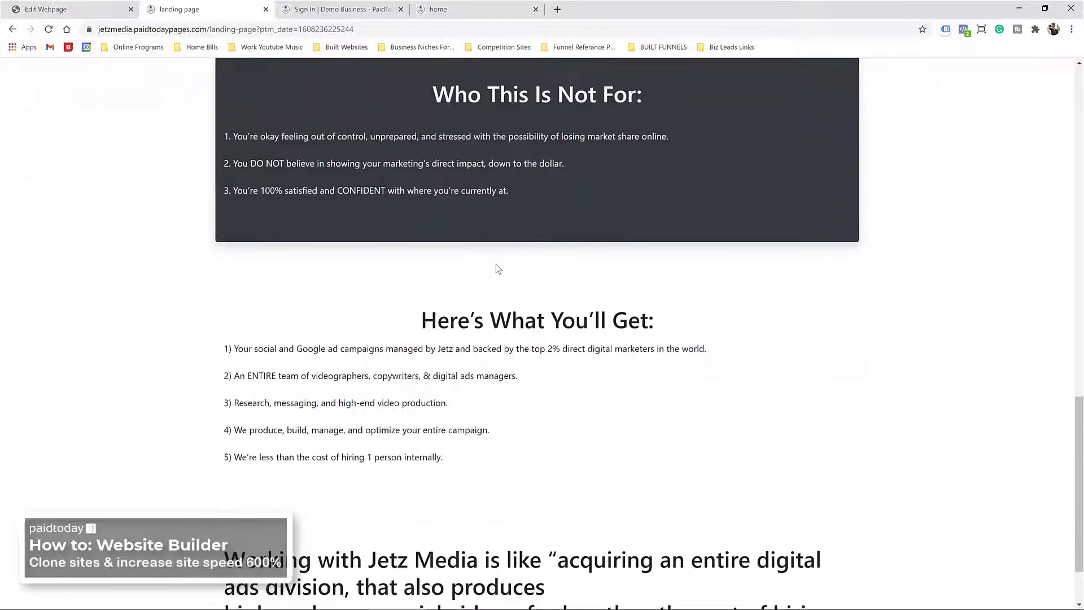
scroll(546, 455, up, 8)
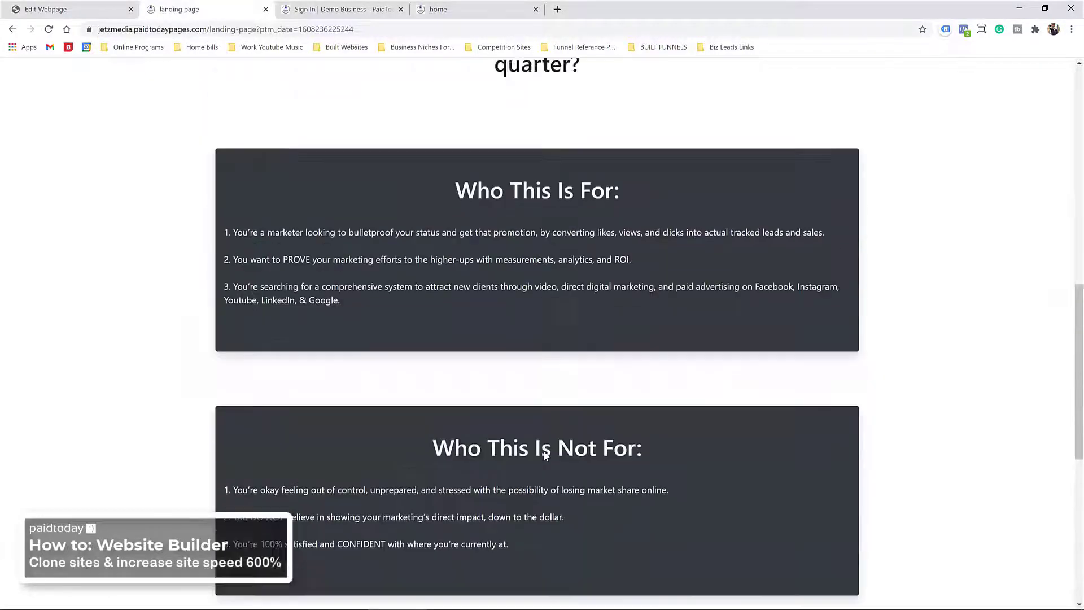
scroll(546, 456, down, 9)
scroll(450, 455, up, 20)
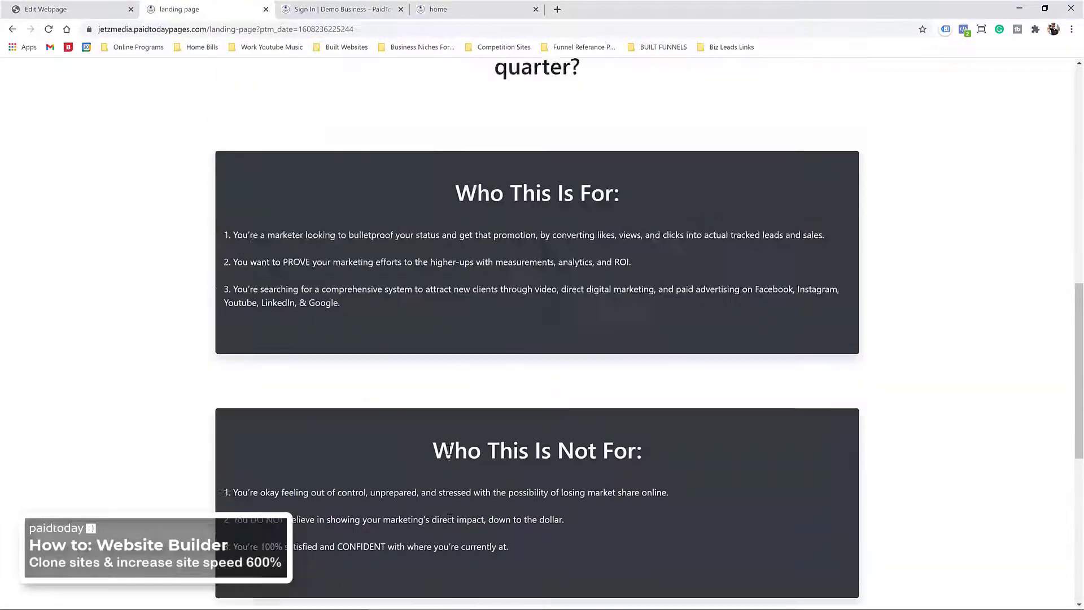
Step: Leave the editor and return to the Jetz Media pageset overview
click(105, 10)
scroll(441, 290, down, 7)
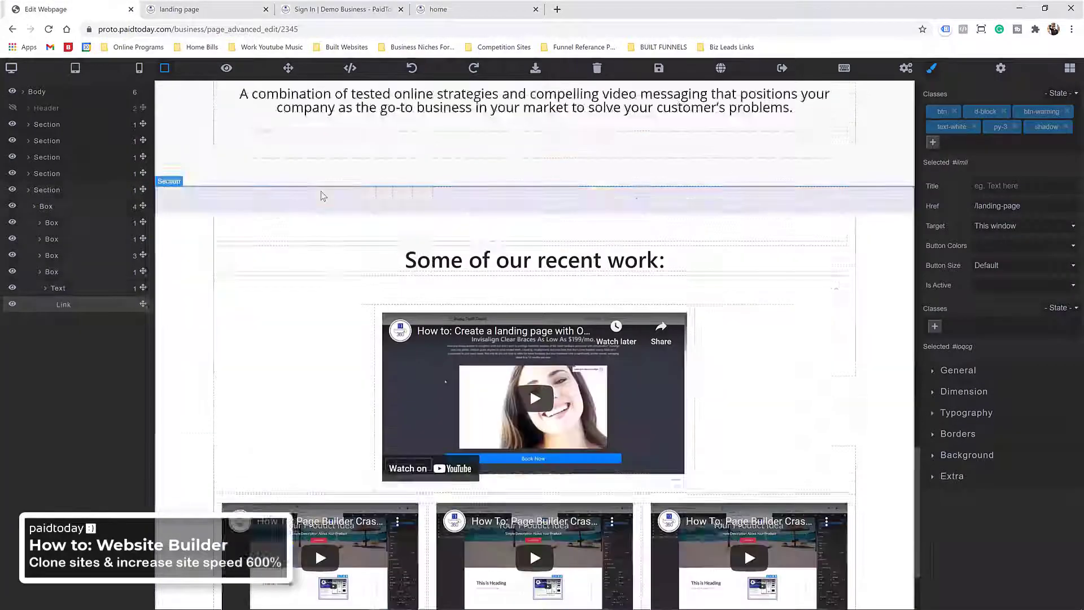
scroll(441, 291, up, 15)
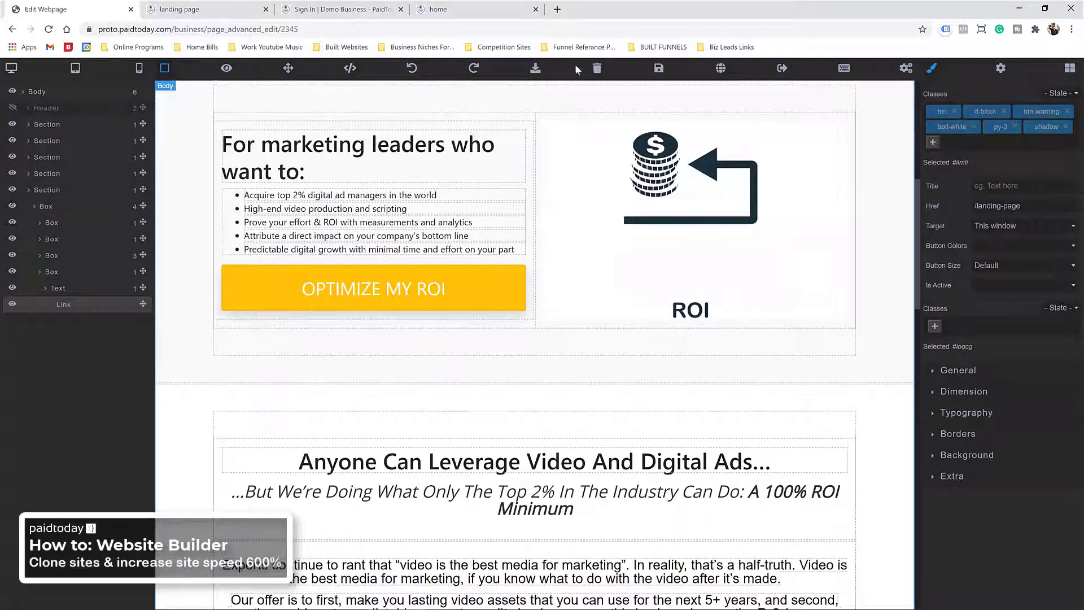
click(12, 30)
click(597, 92)
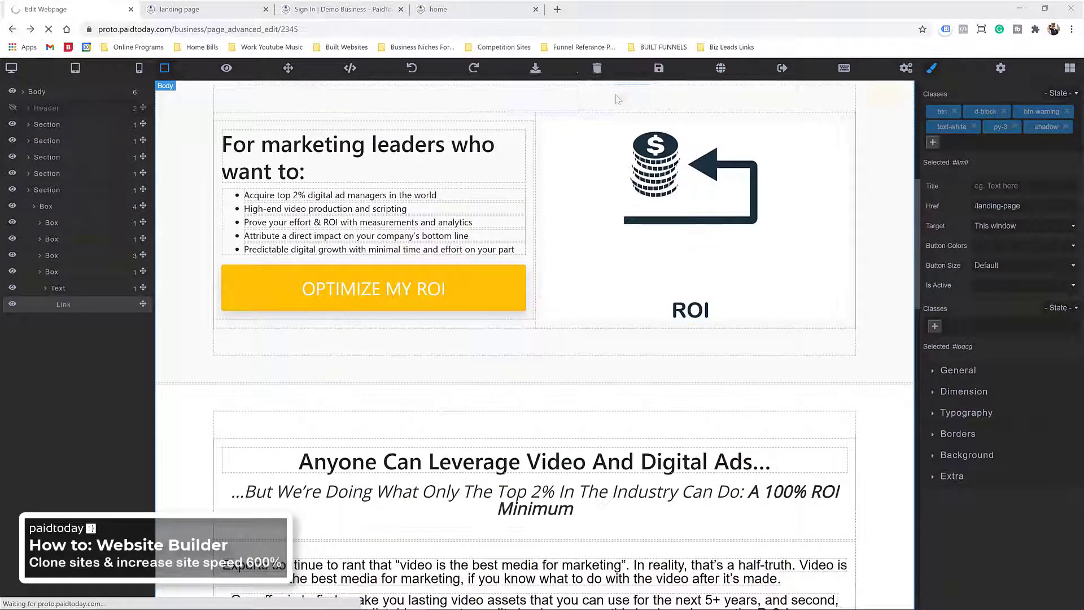
scroll(490, 286, down, 4)
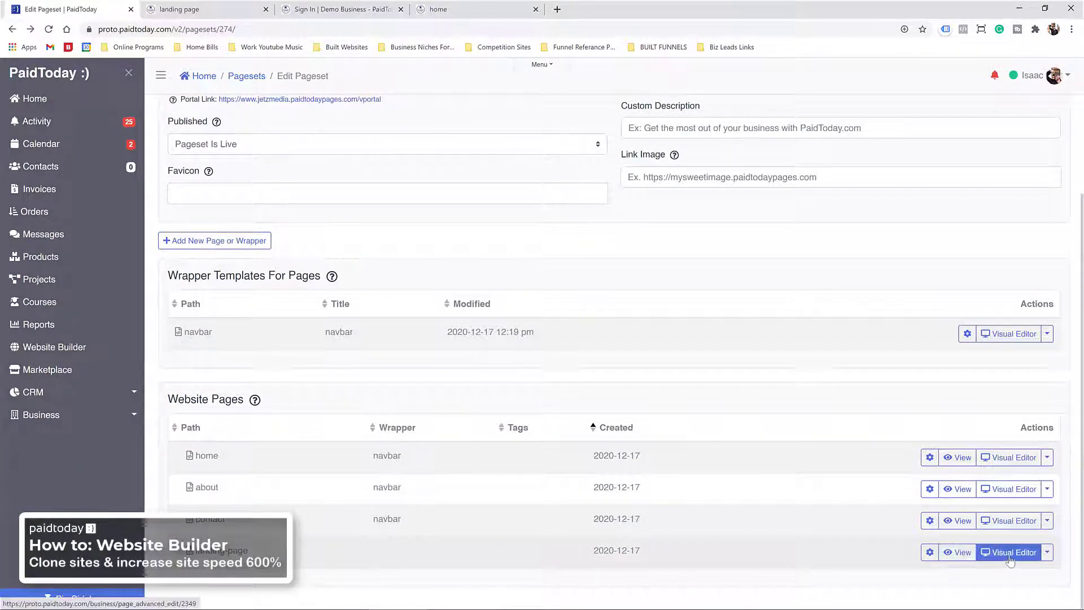
Step: Set the landing page's Wrapper Template to navbar and save its page settings
click(928, 553)
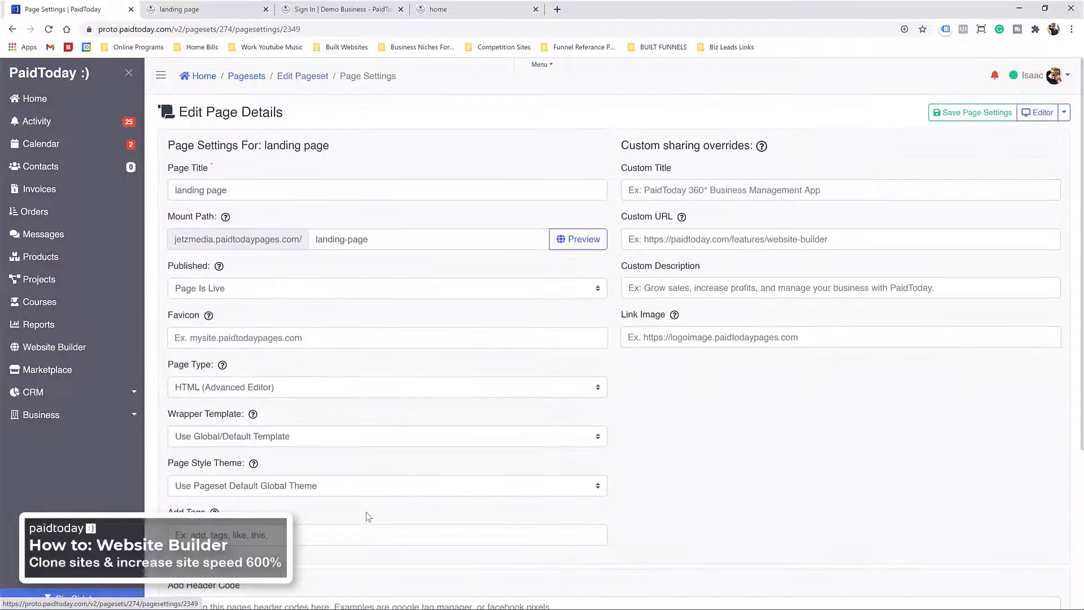
scroll(275, 377, down, 2)
click(252, 343)
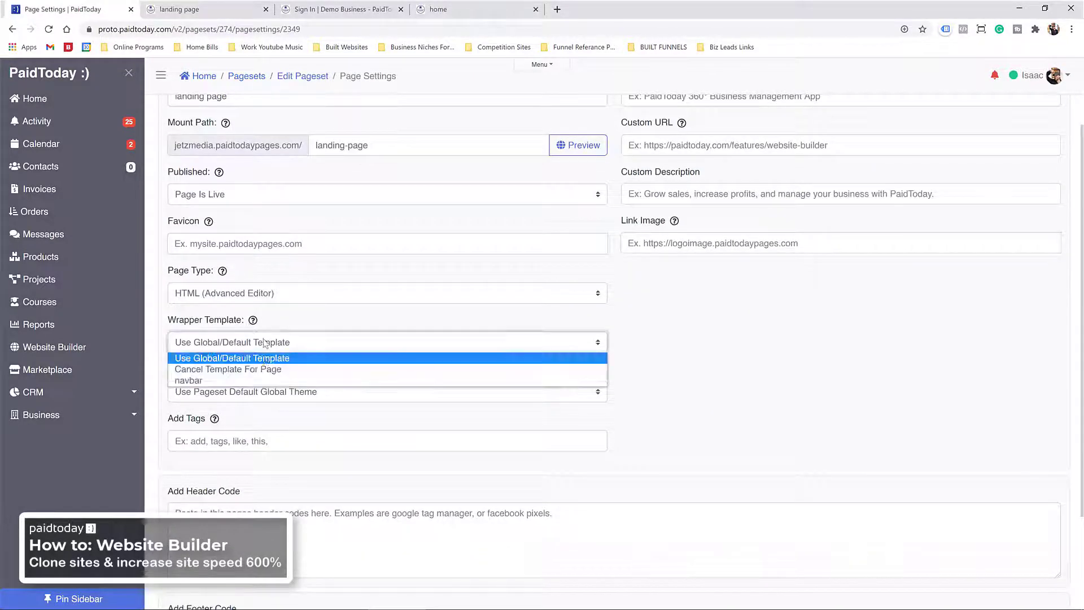
click(248, 384)
scroll(682, 220, up, 2)
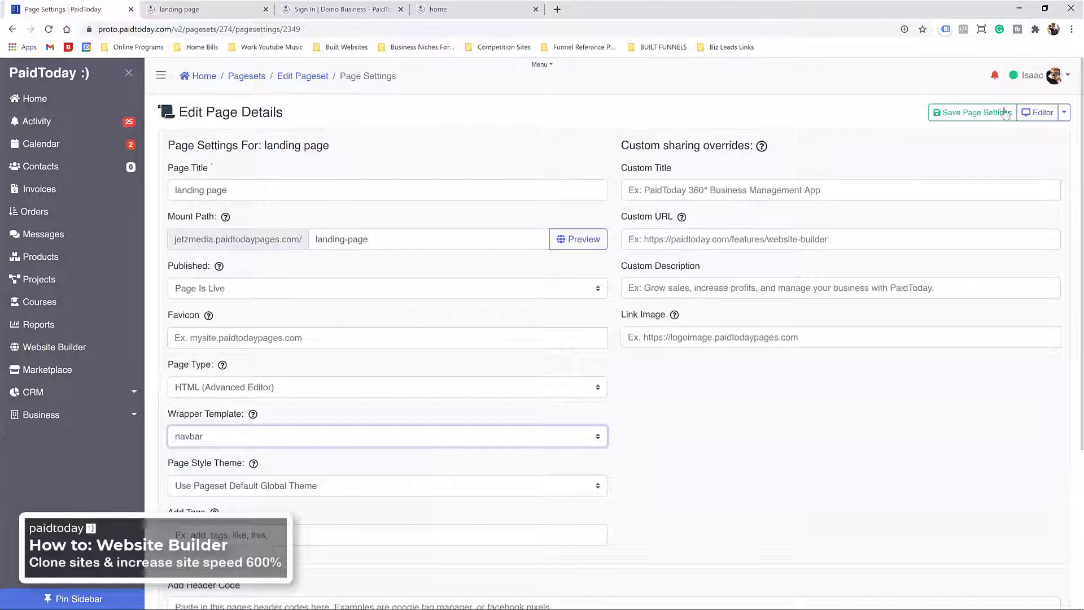
click(972, 112)
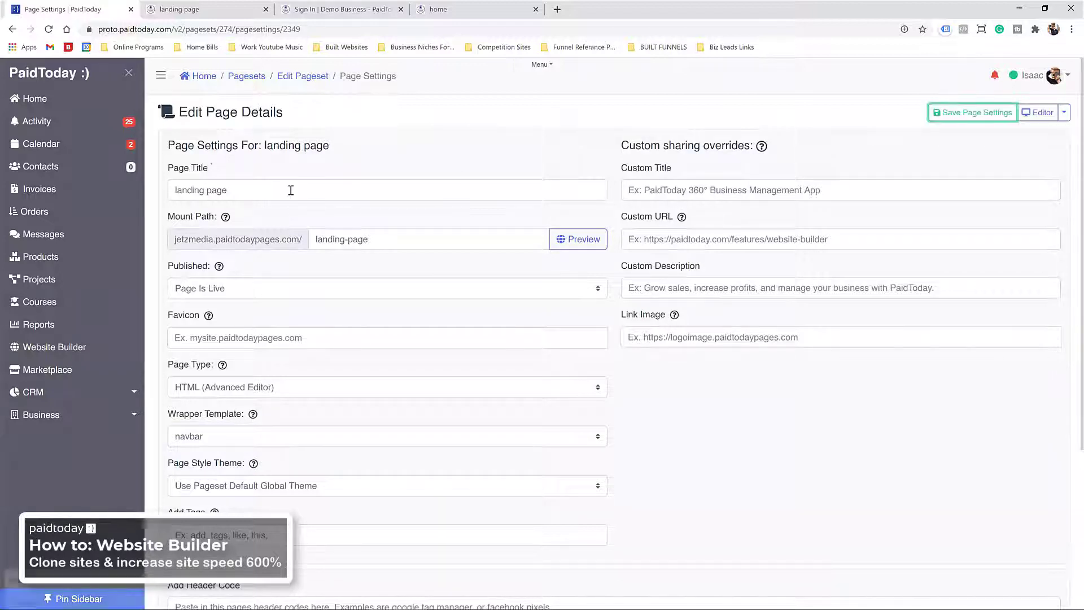
click(1030, 114)
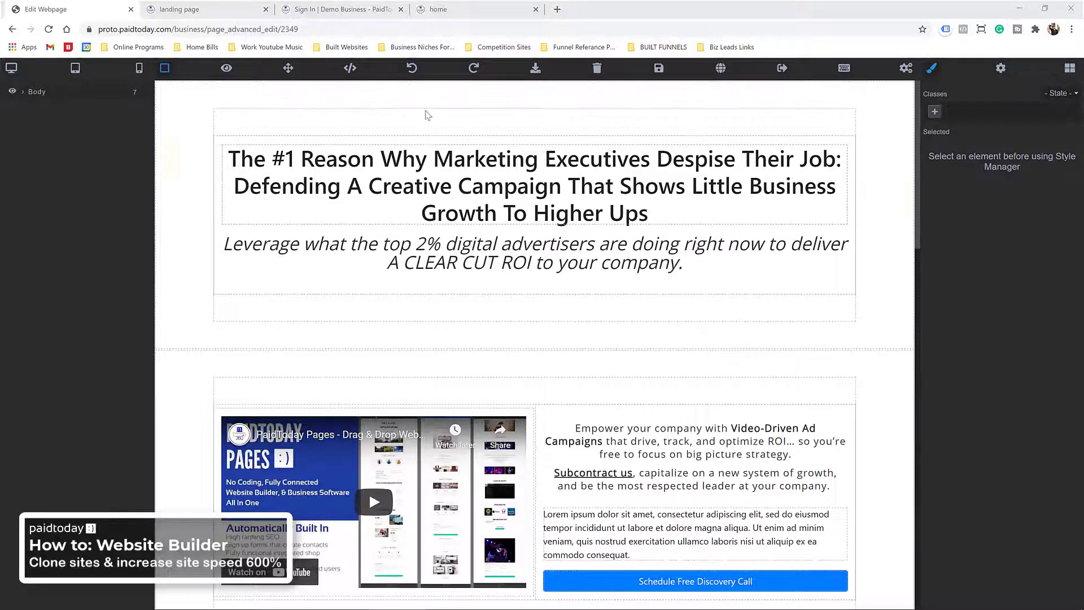
Step: Replace the Schedule Free Discovery Call button's btn-primary with btn-warning, text-white and py-3 classes
scroll(559, 254, down, 6)
click(560, 213)
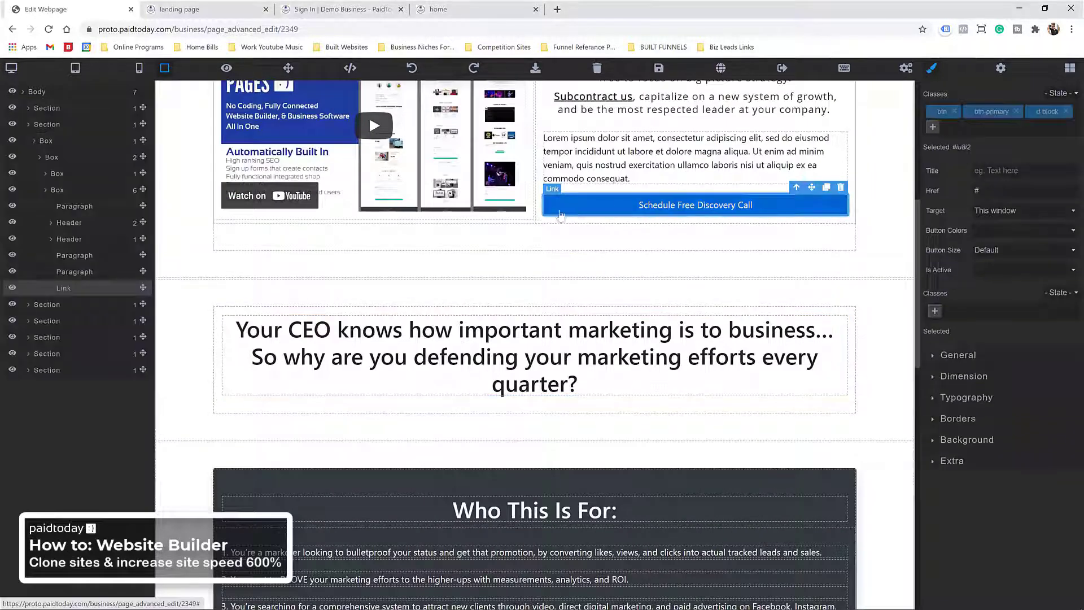
click(1016, 111)
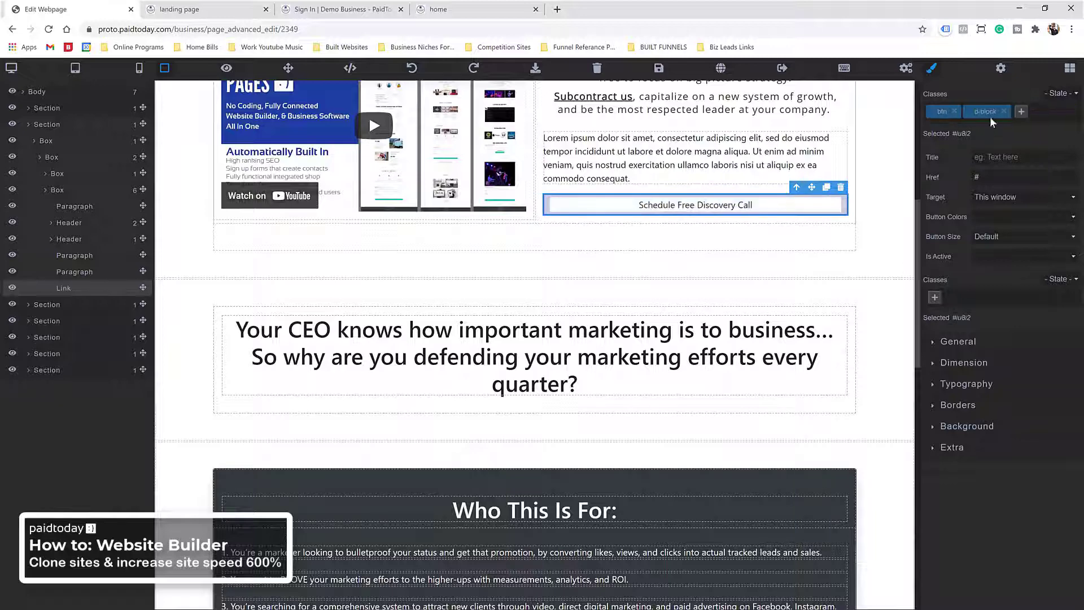
click(1021, 111)
text(bl)
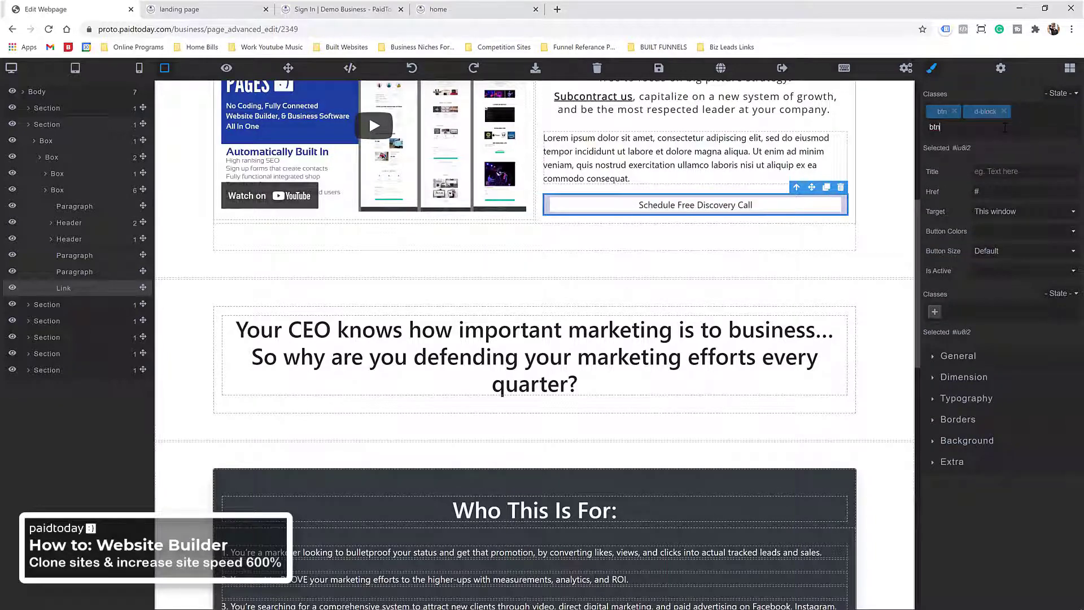
text(n-warning)
key(Return)
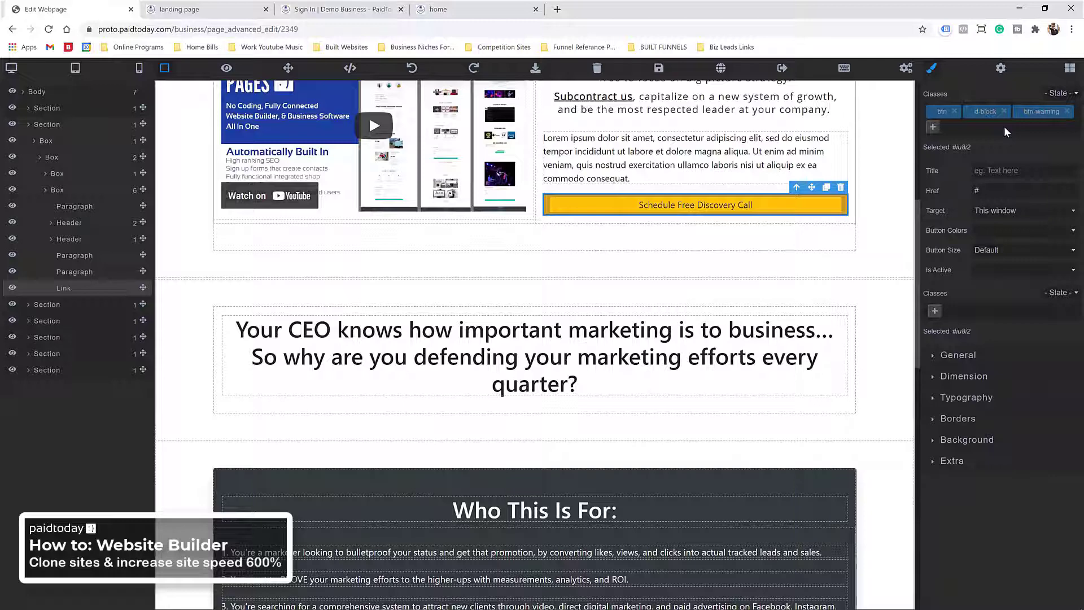
click(936, 130)
text(text)
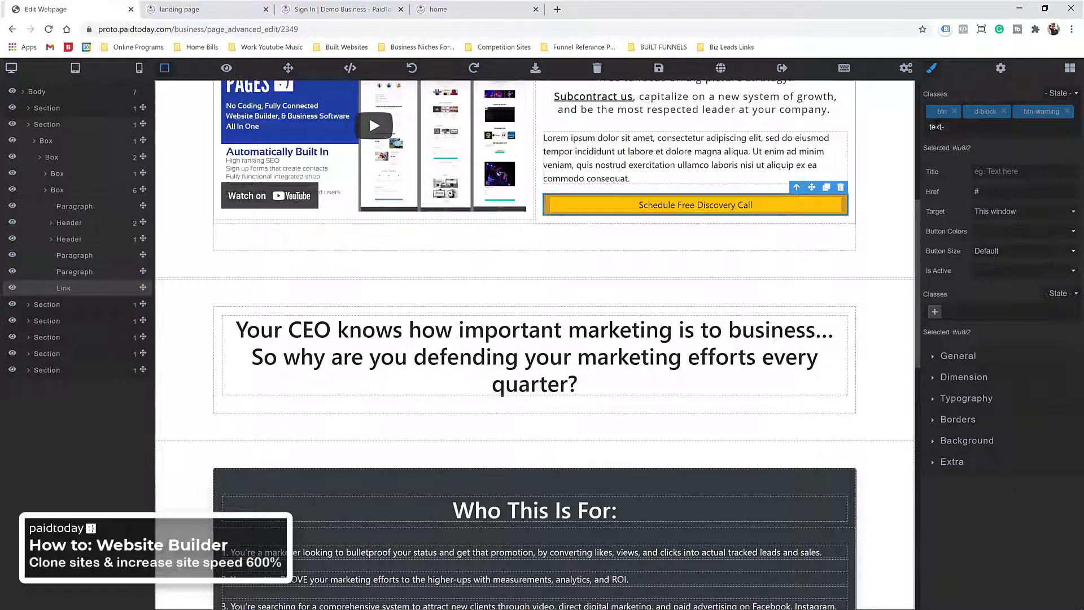
text(-white)
key(Return)
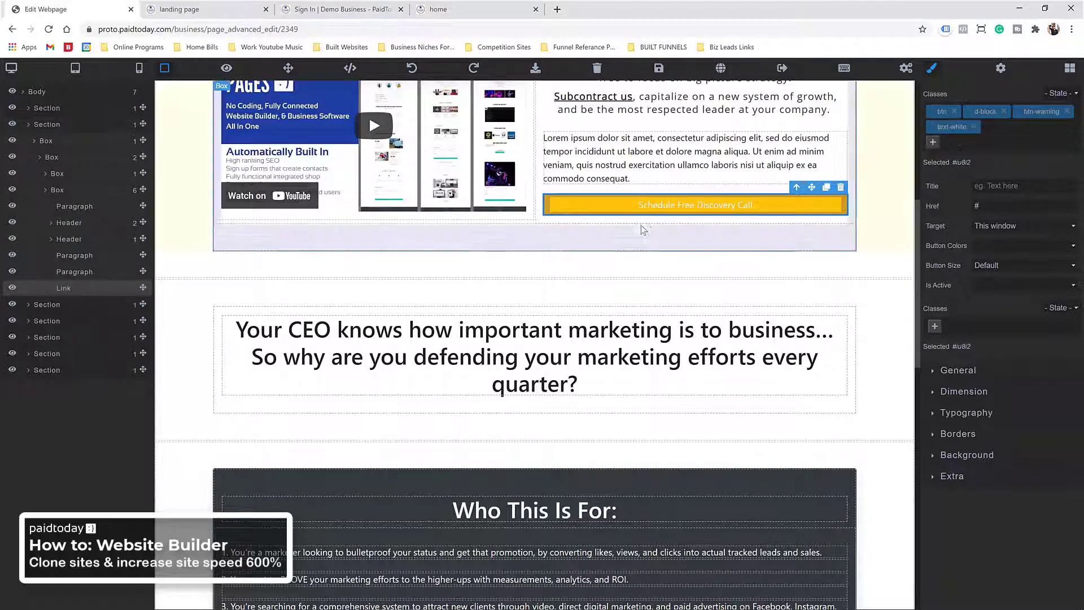
click(933, 142)
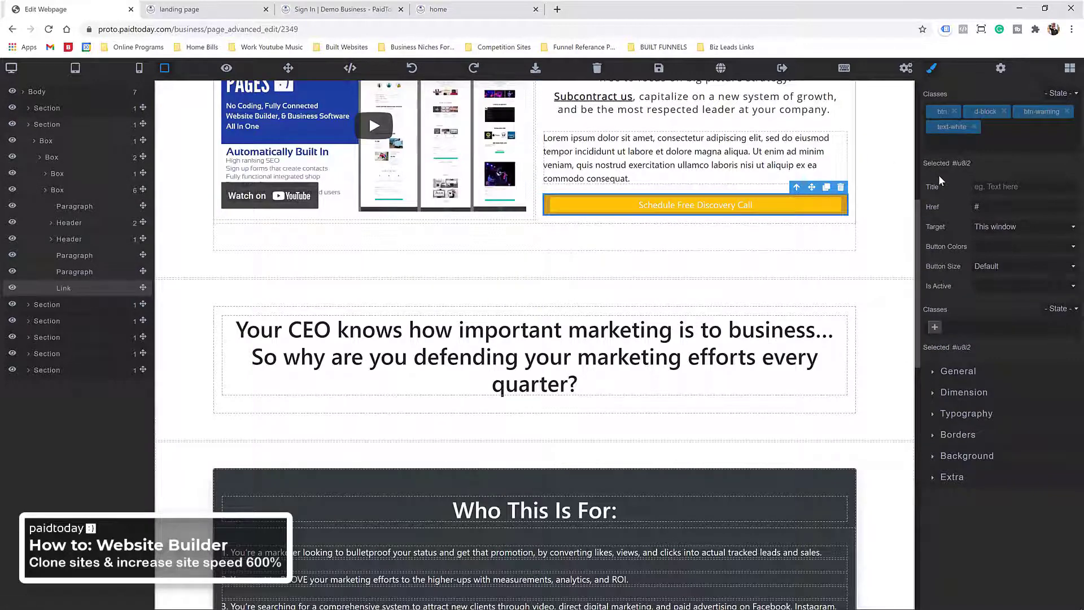
text(py-3)
key(Return)
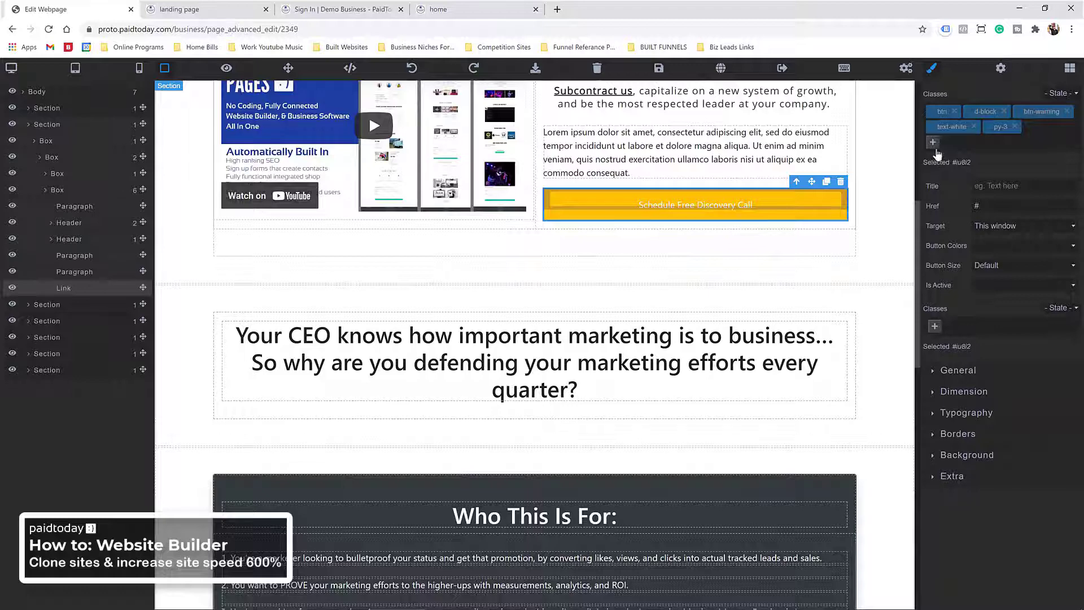
Step: Set the button's Typography font size to 2 rem and save the page
double_click(709, 206)
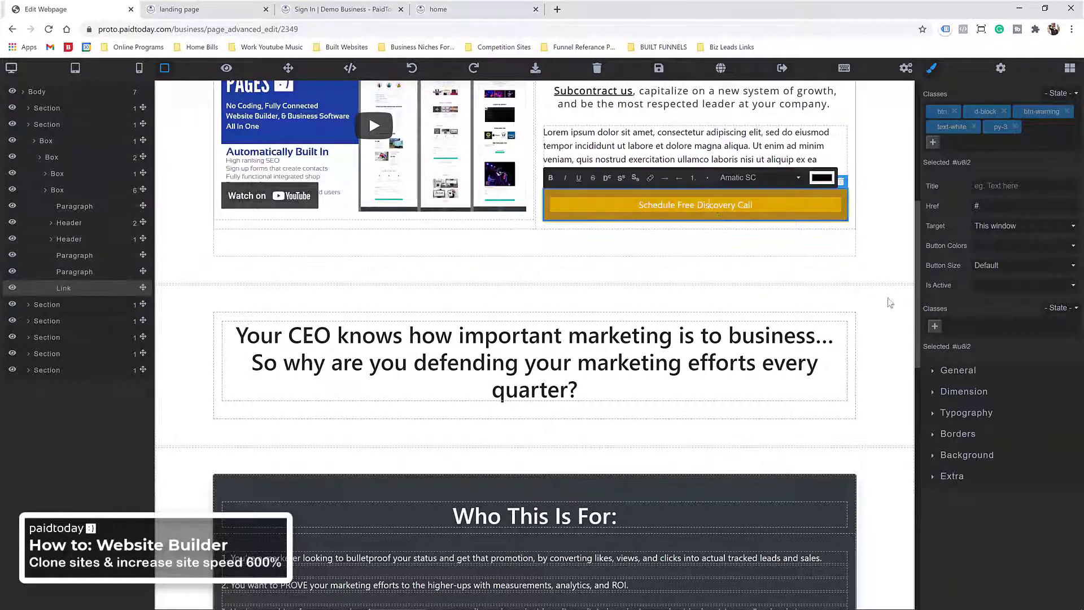
click(971, 416)
drag(1037, 464, 961, 460)
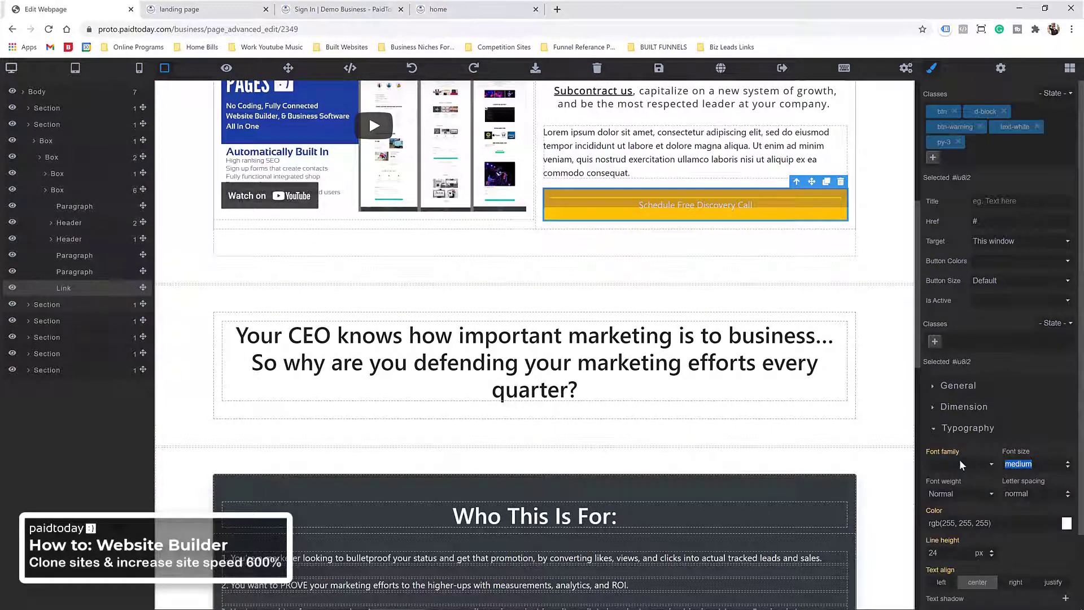
text(2)
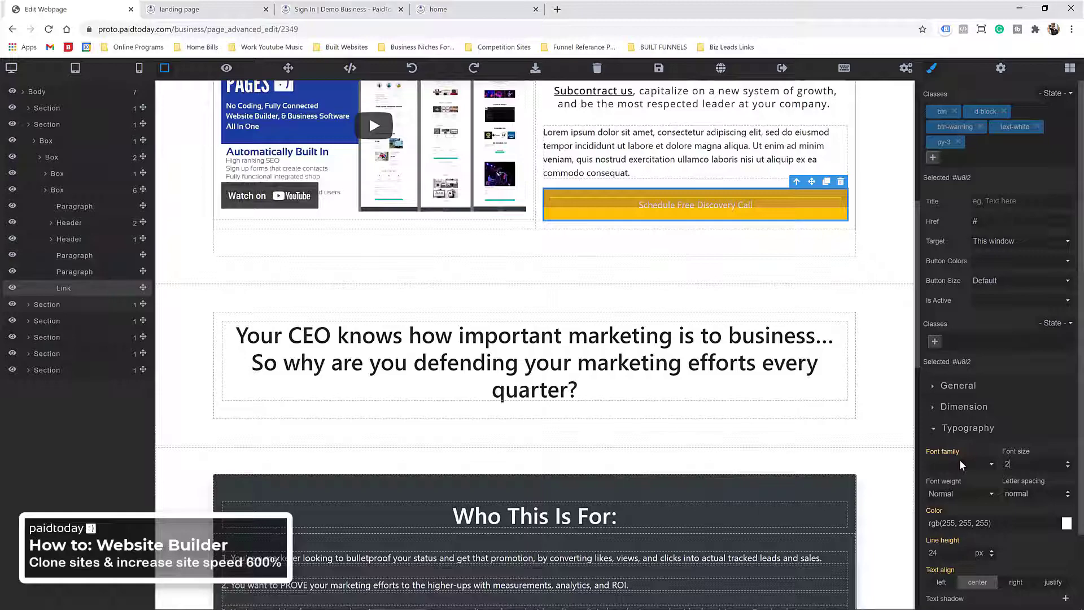
click(1059, 466)
click(1059, 497)
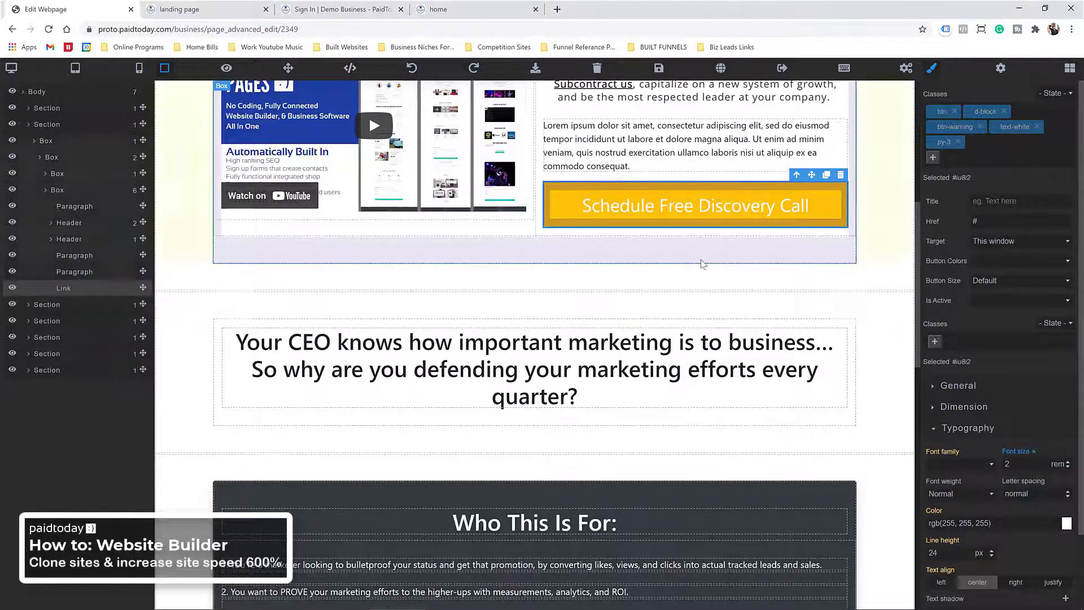
scroll(873, 317, up, 3)
click(659, 69)
scroll(521, 253, down, 15)
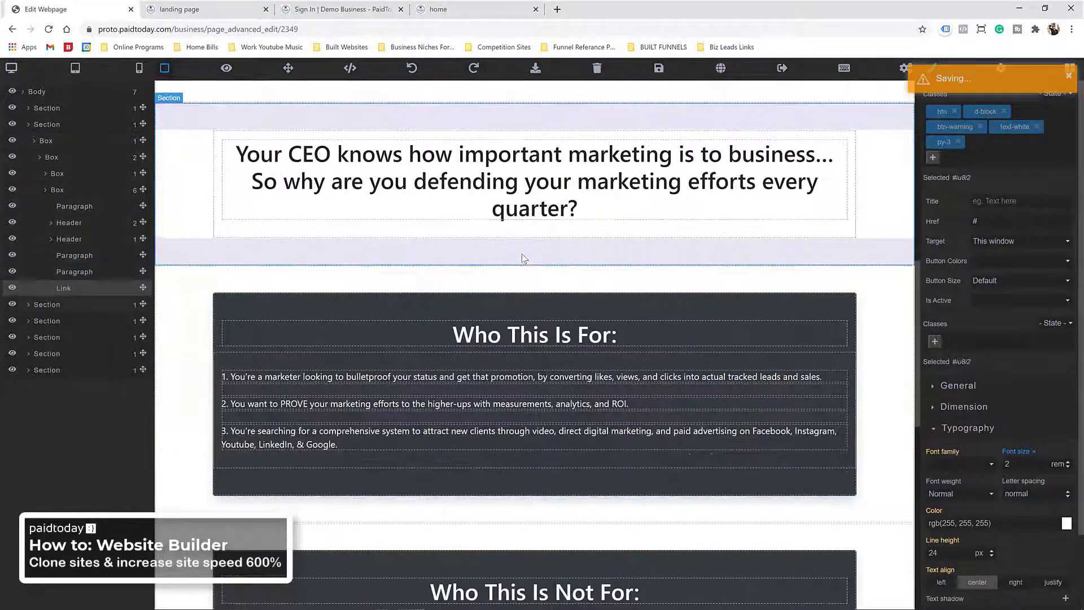
Step: Add the text-center class to the Box holding the Working with Jetz Media quote
scroll(513, 262, up, 6)
scroll(513, 262, up, 6)
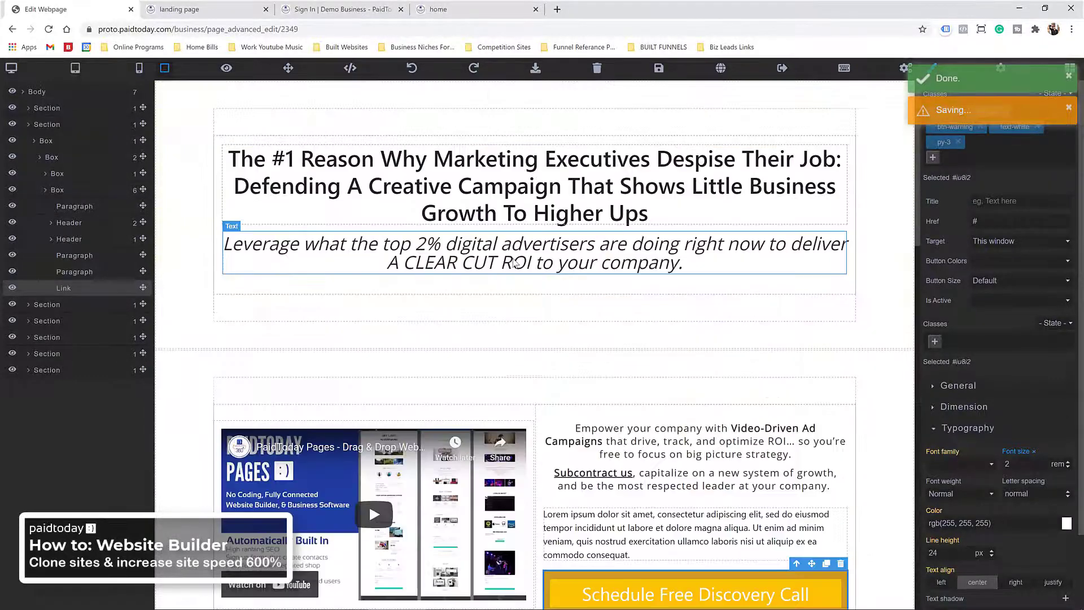
scroll(431, 194, down, 12)
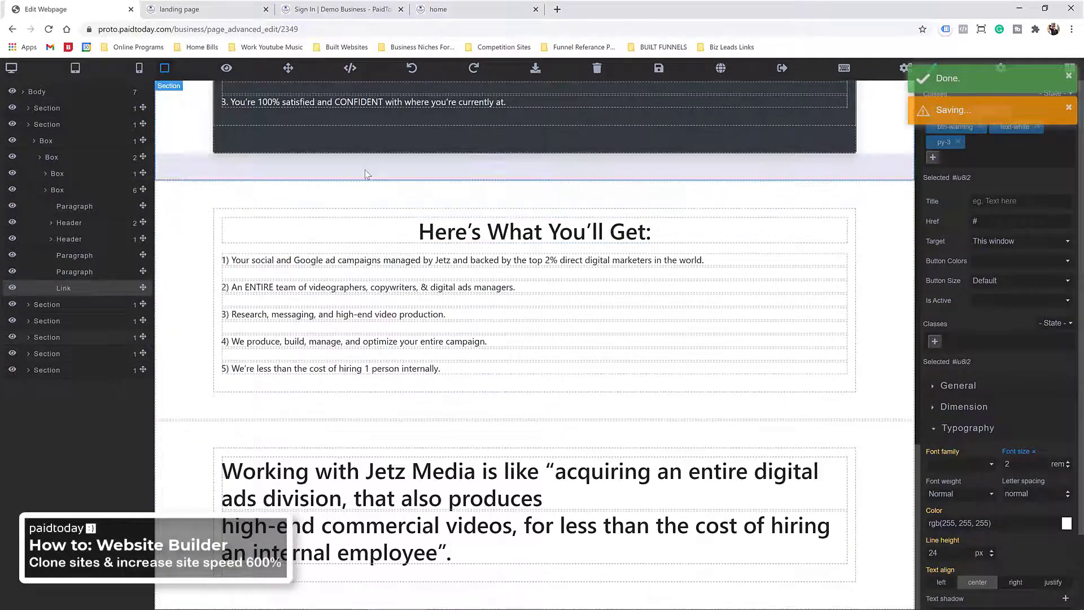
click(319, 464)
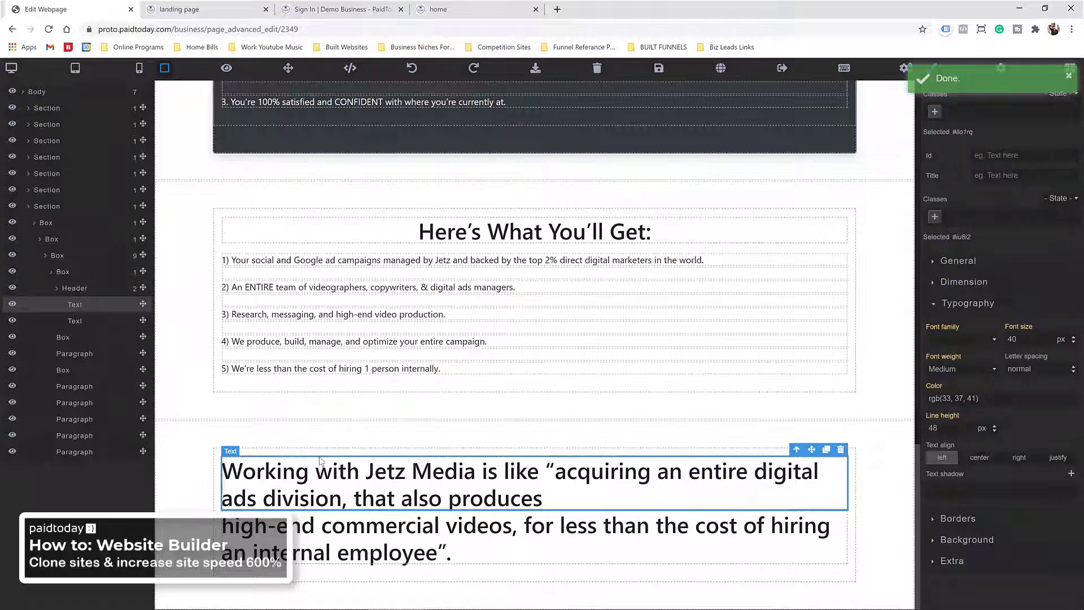
click(322, 452)
click(933, 157)
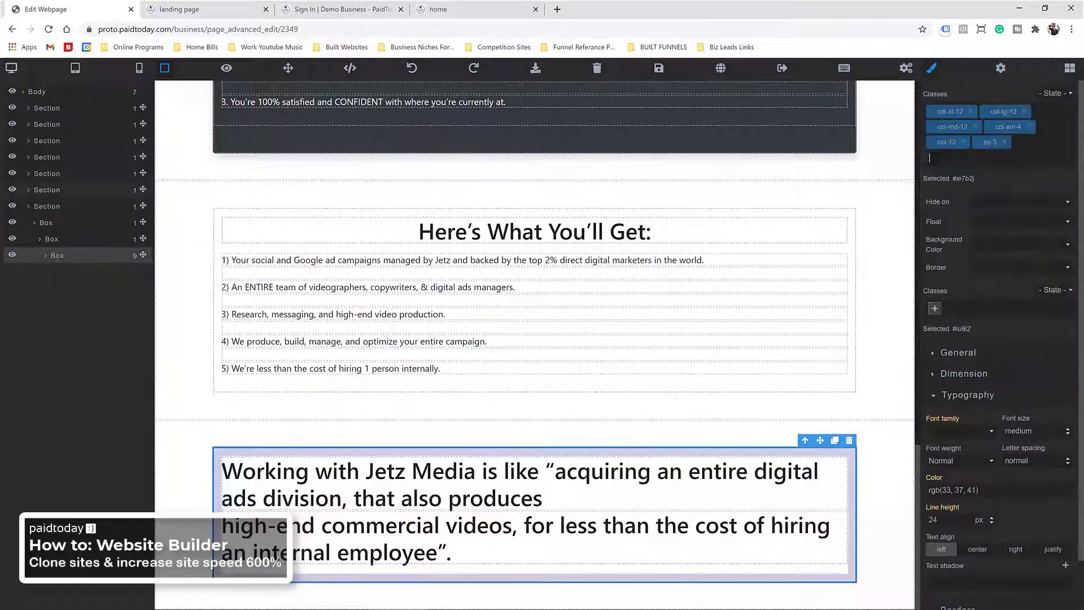
text(text-ce)
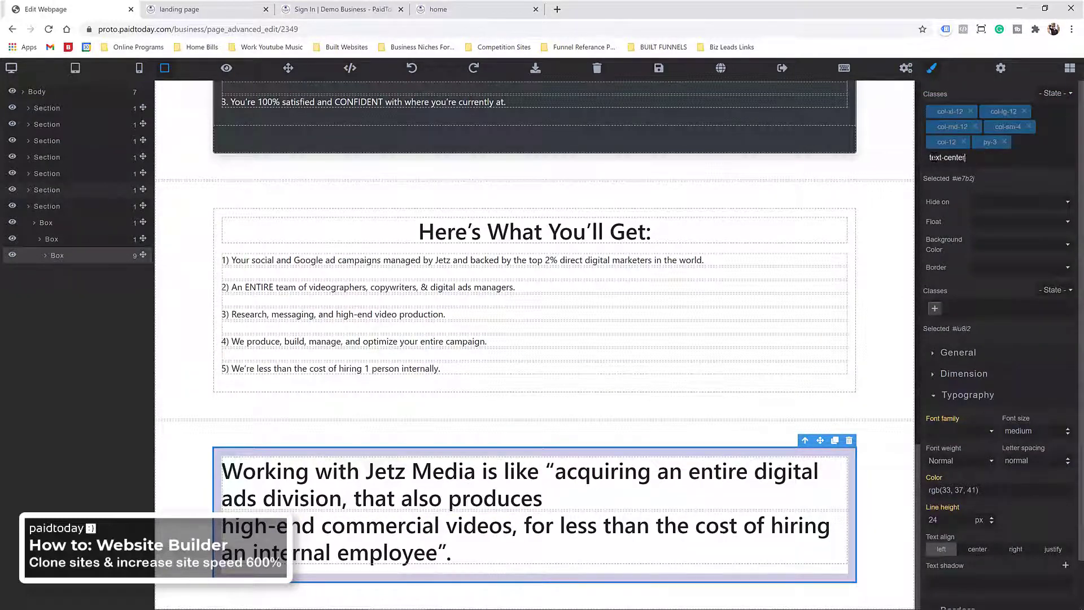
text(nter)
key(Return)
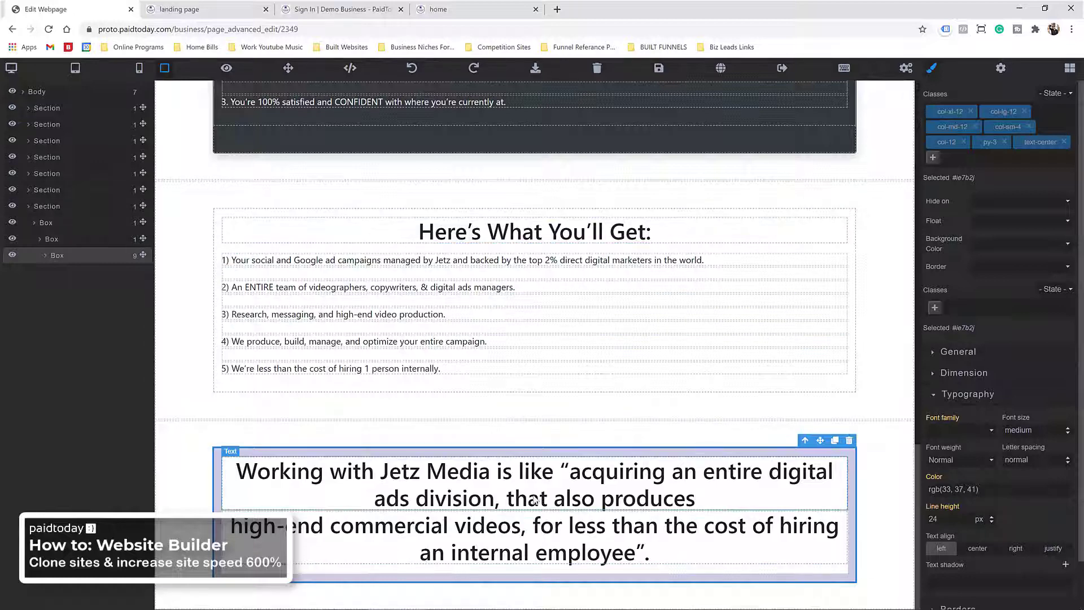
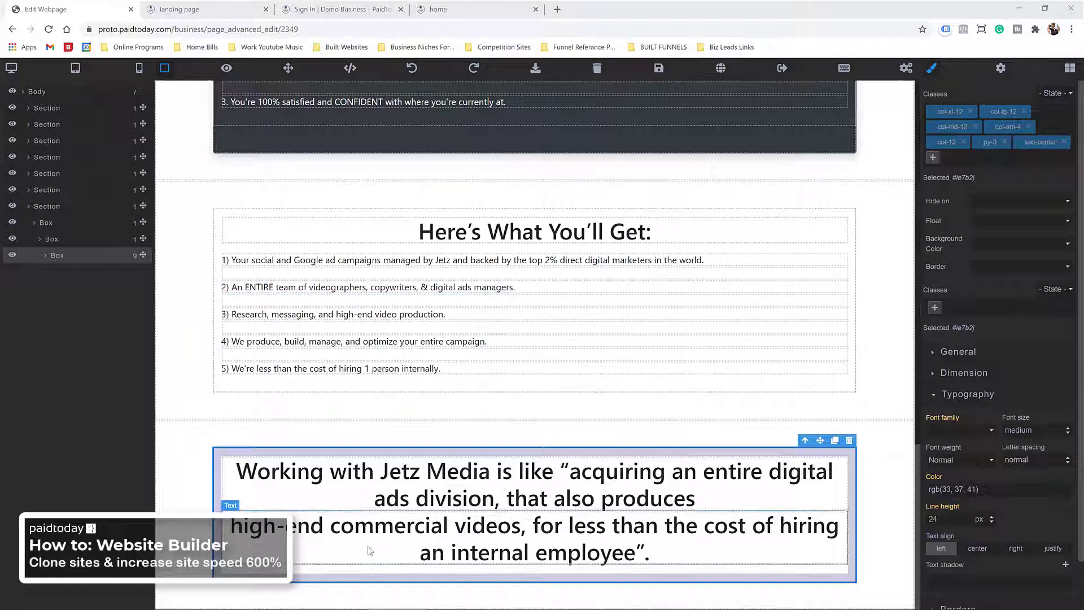
Step: Duplicate the quote box, paste 'Model. We Make Sure You Get Undeniable Results.' as its text, and remove the leftover lines
click(835, 441)
click(488, 497)
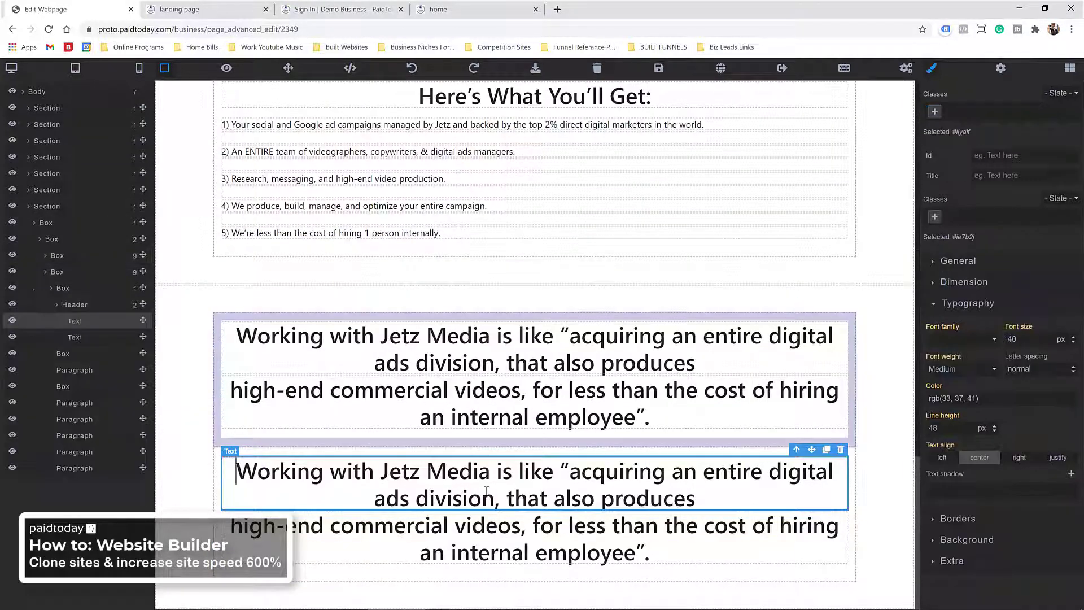
double_click(488, 497)
right_click(489, 497)
click(542, 383)
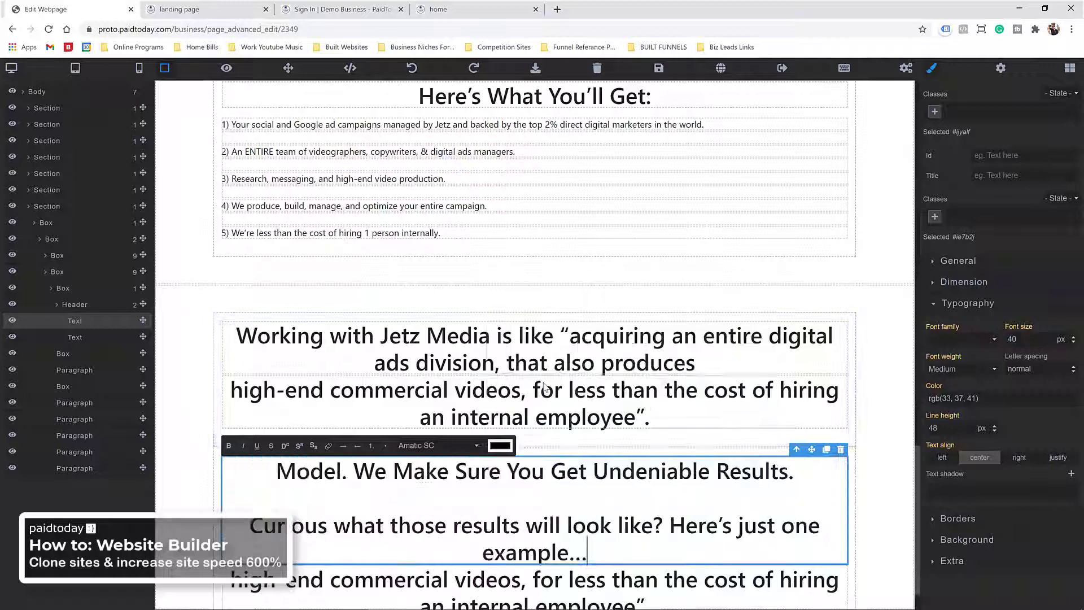
scroll(541, 453, down, 1)
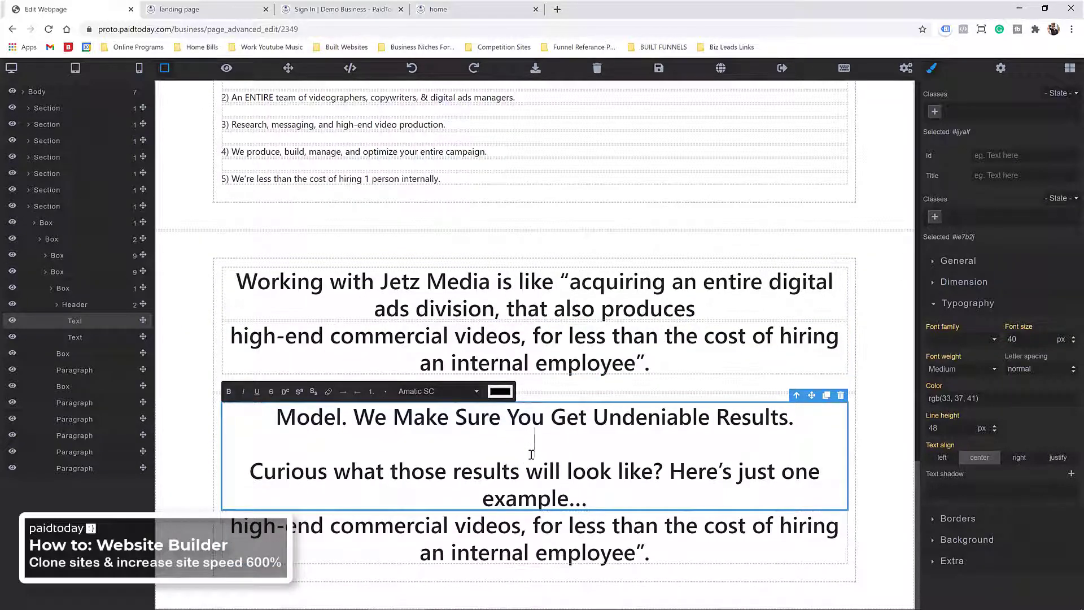
click(531, 455)
key(BackSpace)
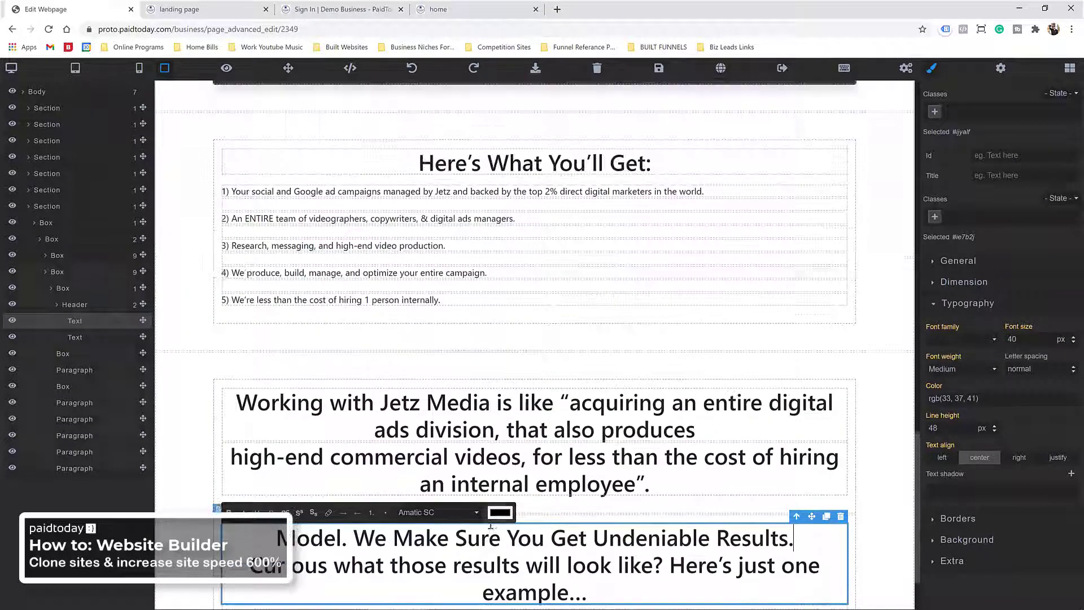
click(525, 534)
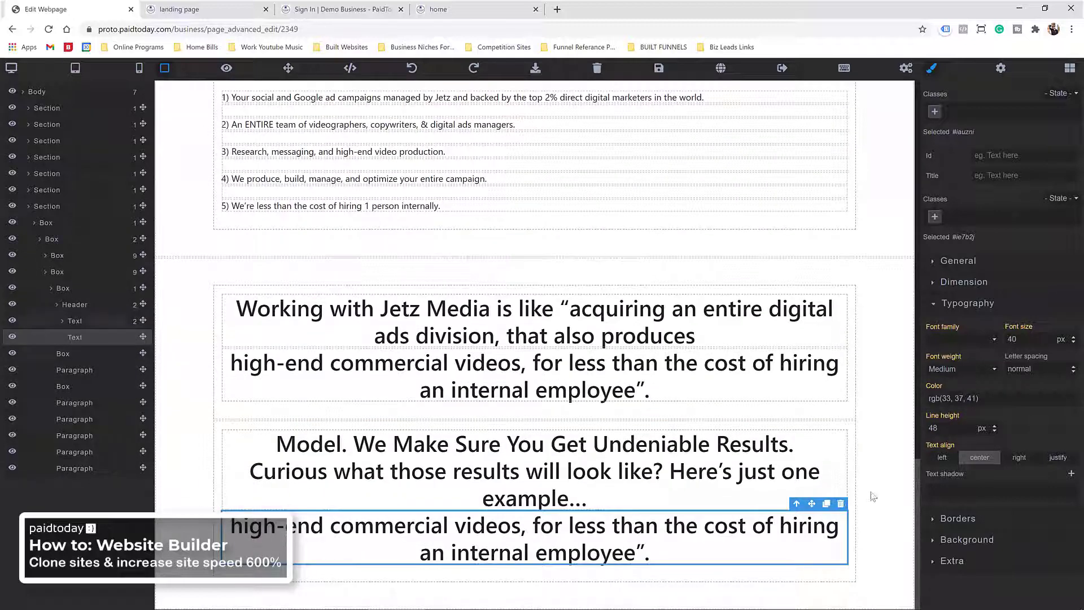
click(841, 505)
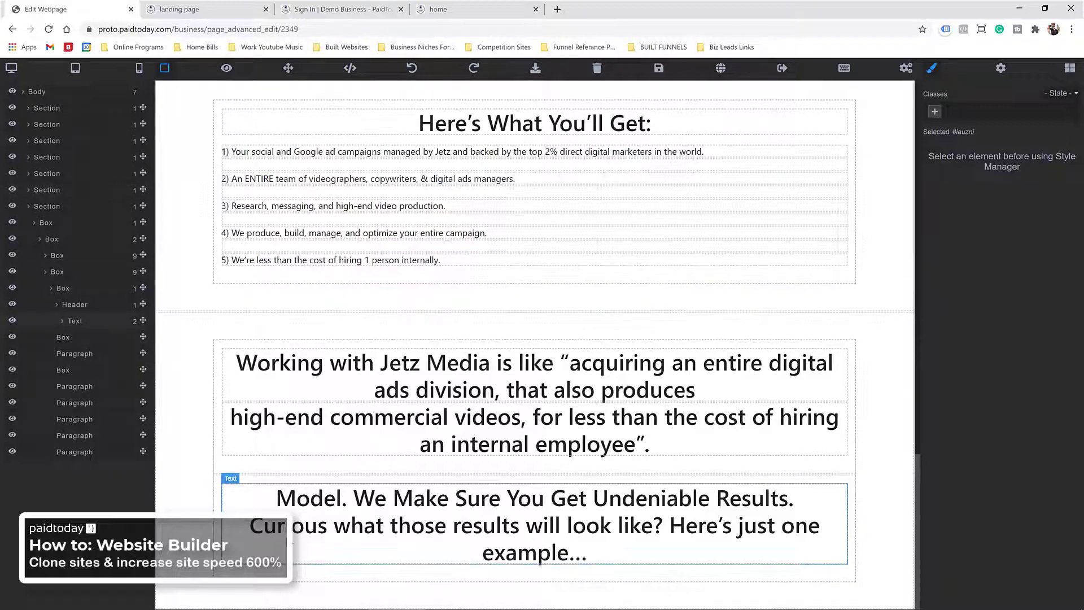
Step: Copy the 'Curious what those results…' sentence out of the Model heading, then delete it
double_click(280, 534)
drag(250, 526, 596, 555)
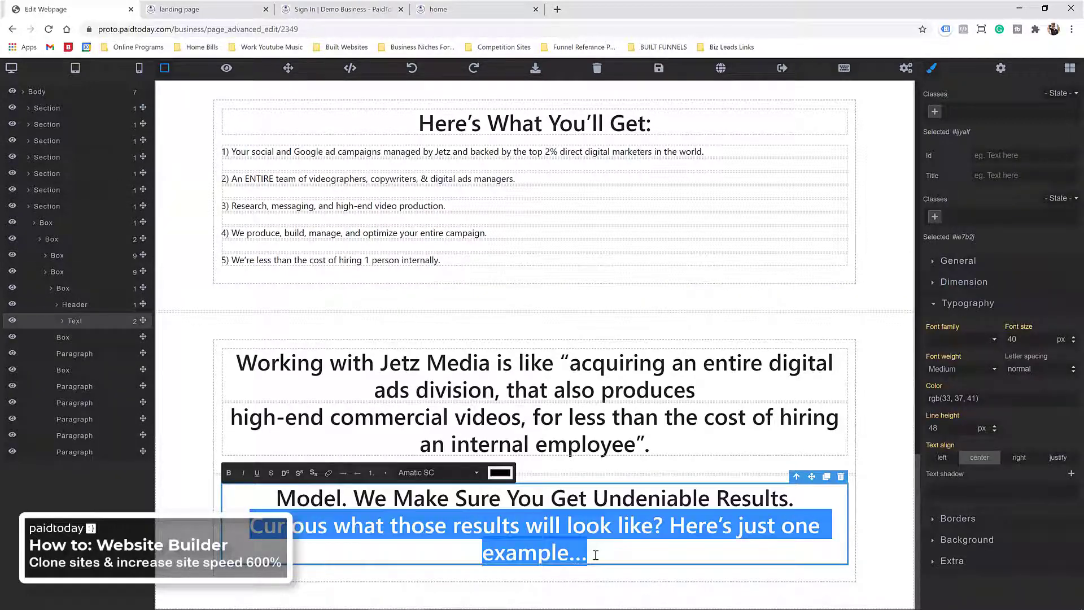
right_click(556, 525)
click(621, 388)
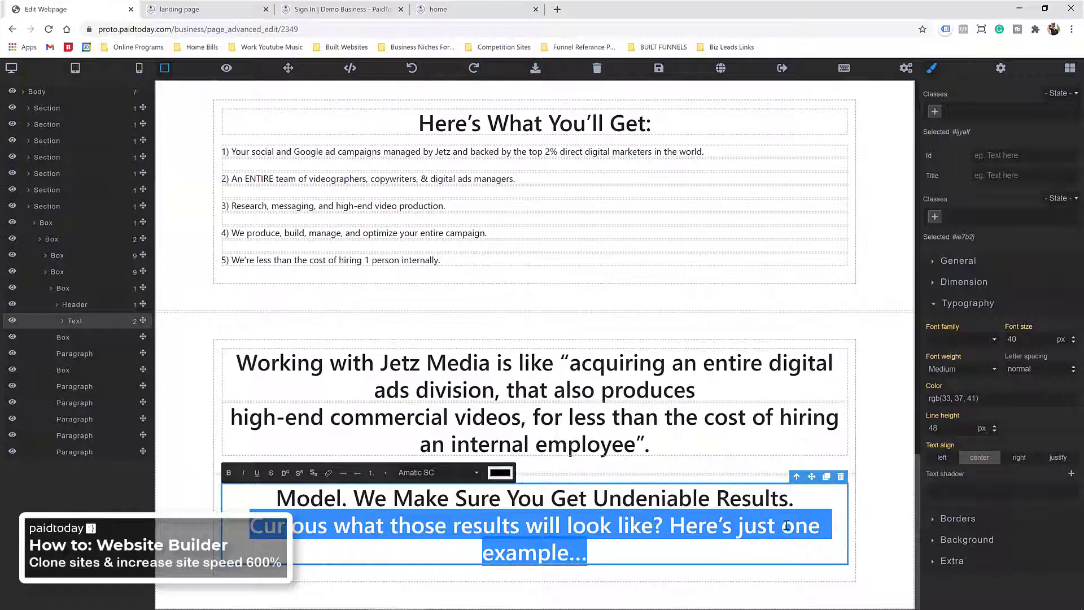
key(BackSpace)
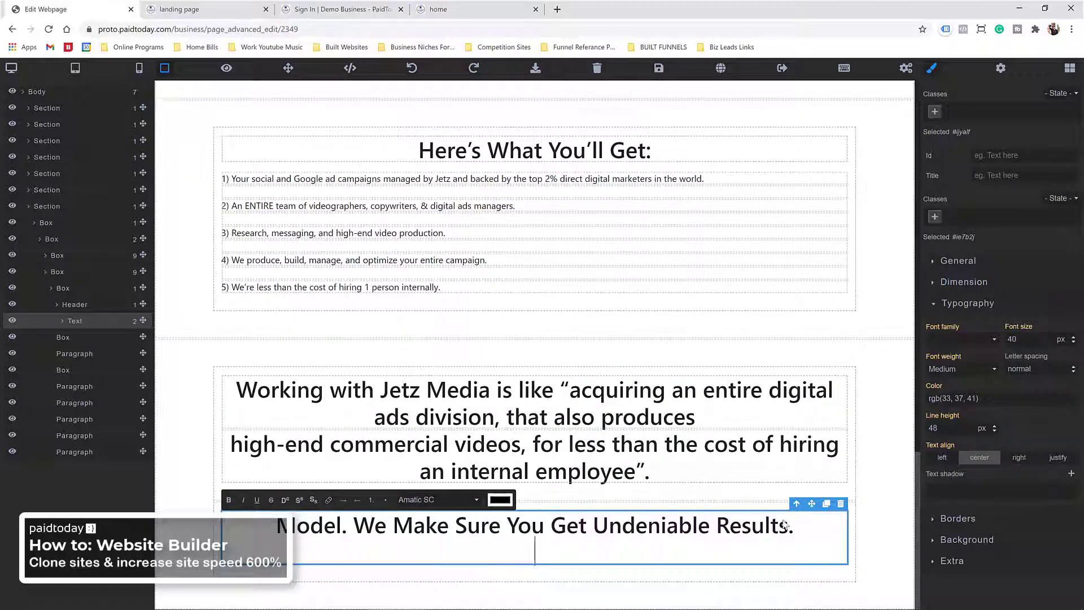
key(BackSpace)
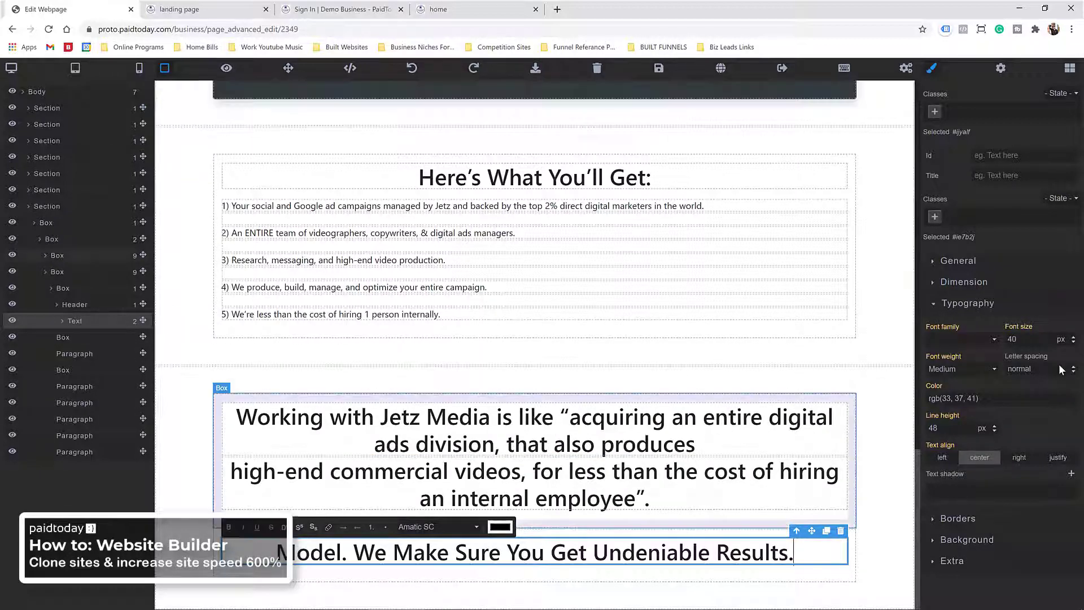
Step: Add a Paragraph under the Model heading reading 'Curious what those results will look like? Here's just one example...'
click(1070, 69)
click(968, 323)
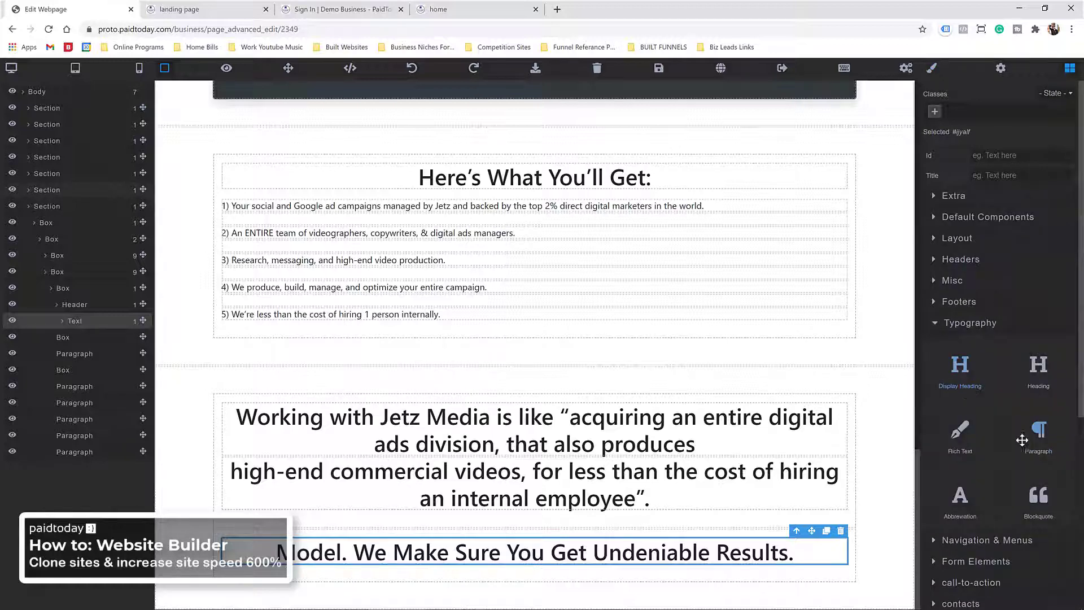
drag(1022, 440, 519, 565)
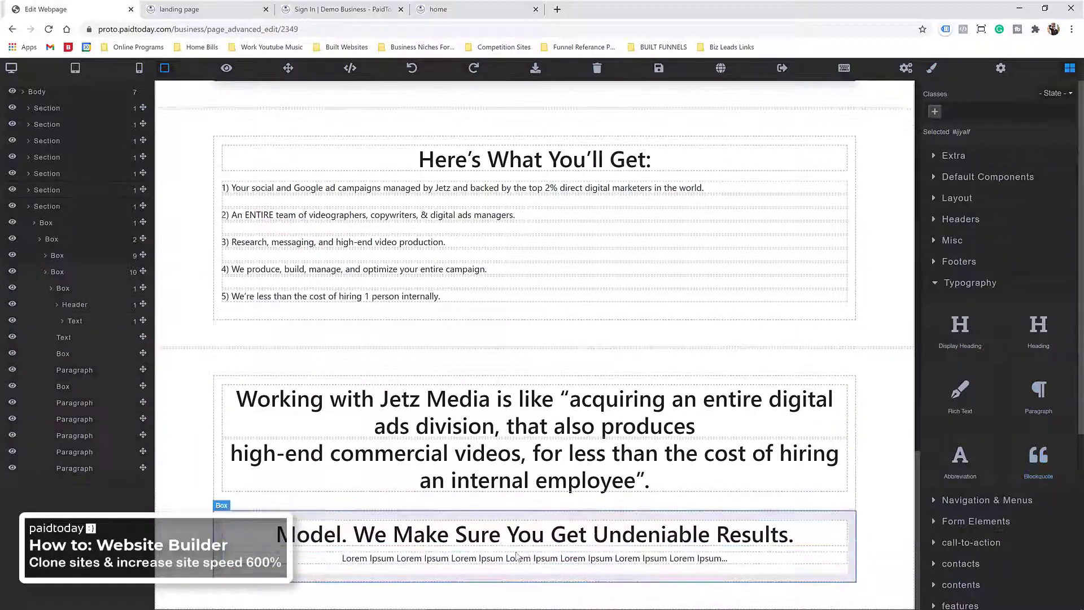
click(516, 558)
triple_click(517, 558)
right_click(517, 558)
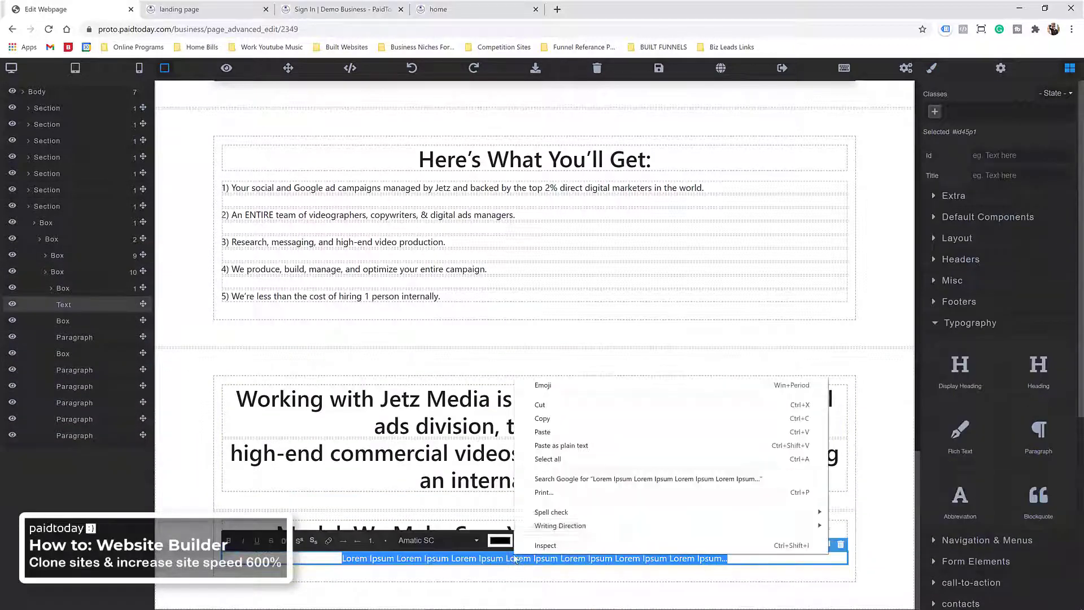
click(557, 446)
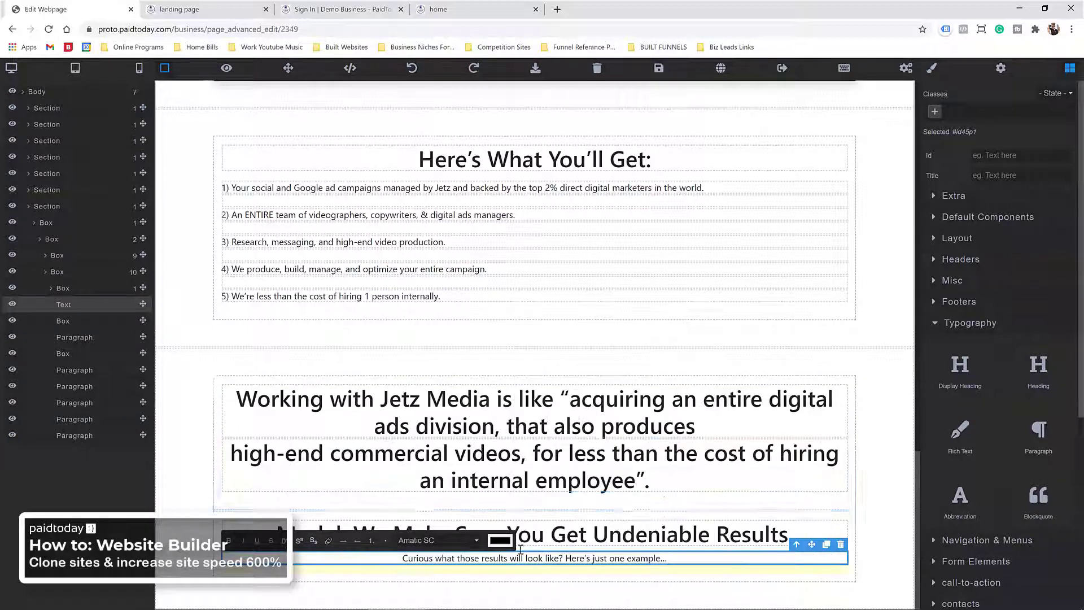
scroll(551, 463, up, 1)
scroll(549, 463, down, 1)
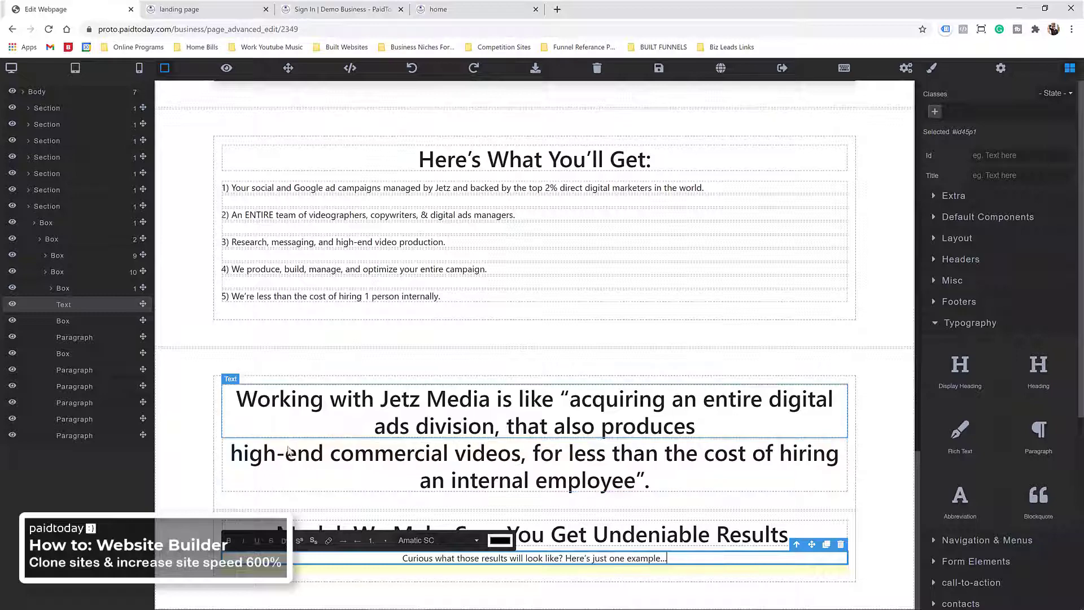
Step: Copy the quote's second line and paste it after 'produces' in the first line
triple_click(323, 457)
right_click(322, 456)
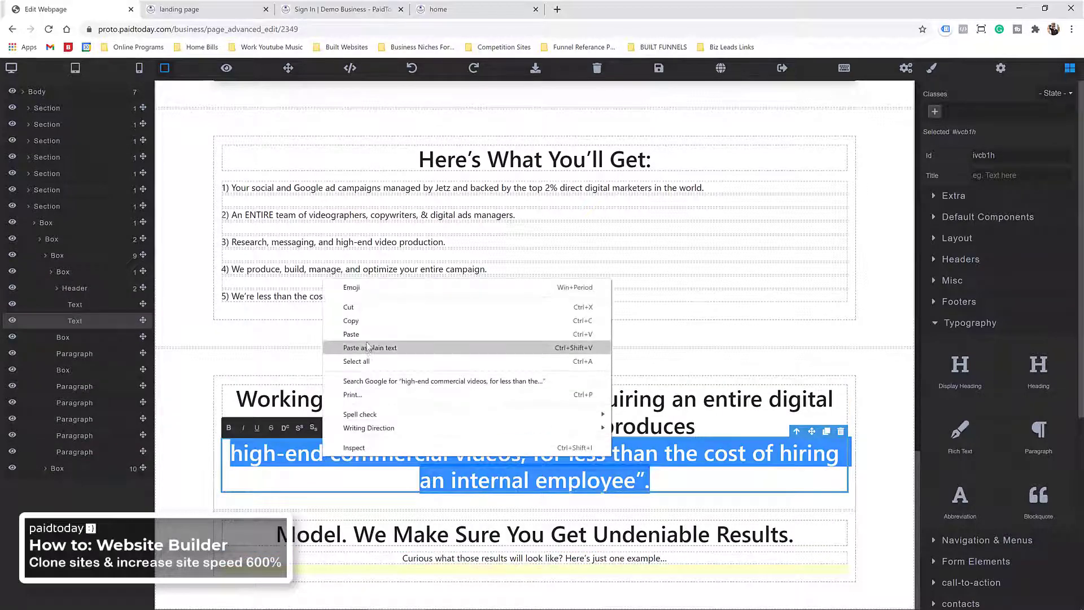
click(368, 319)
click(649, 434)
triple_click(709, 426)
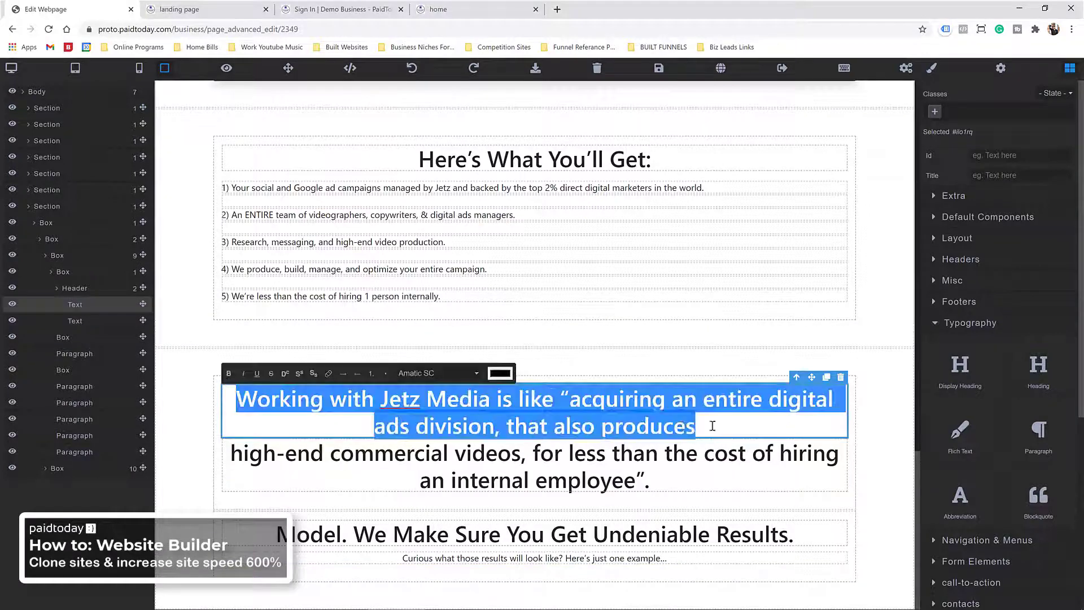
click(709, 428)
key(ctrl+v)
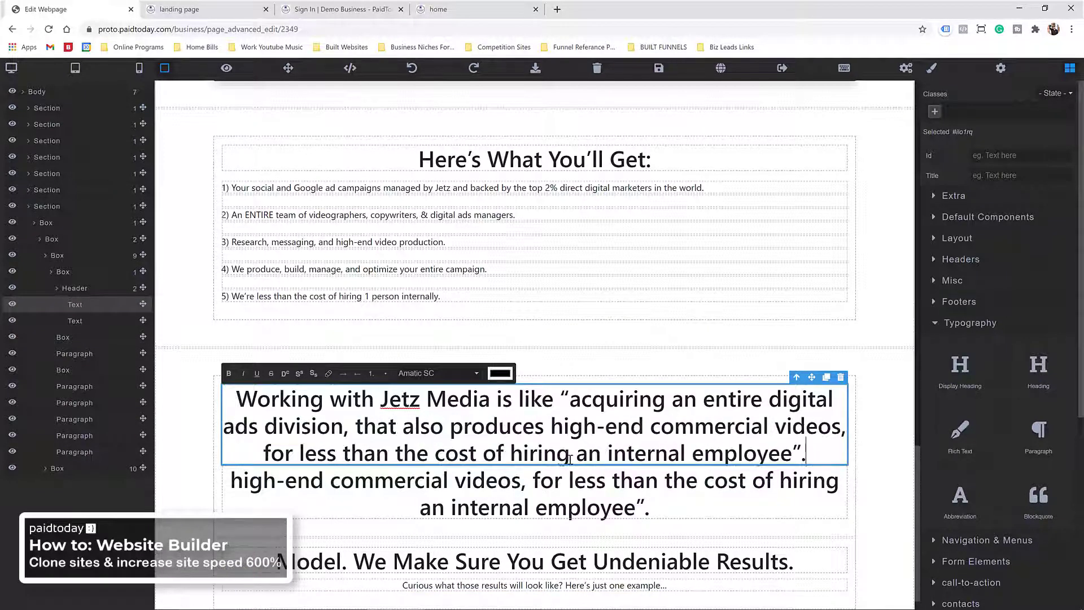
Step: Delete the now-redundant lower quote line
click(549, 487)
click(841, 458)
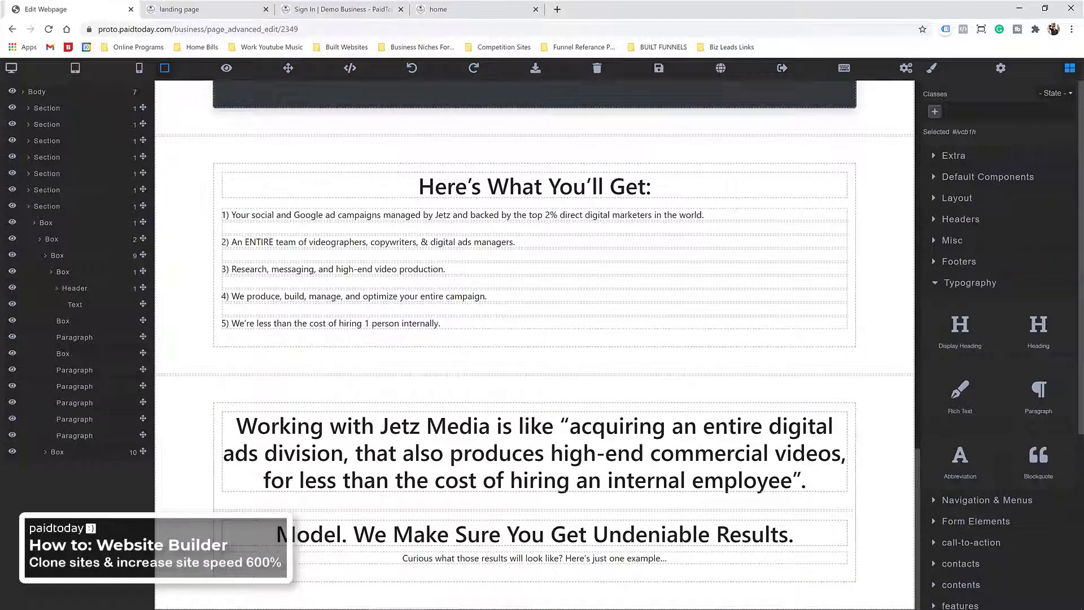
click(960, 180)
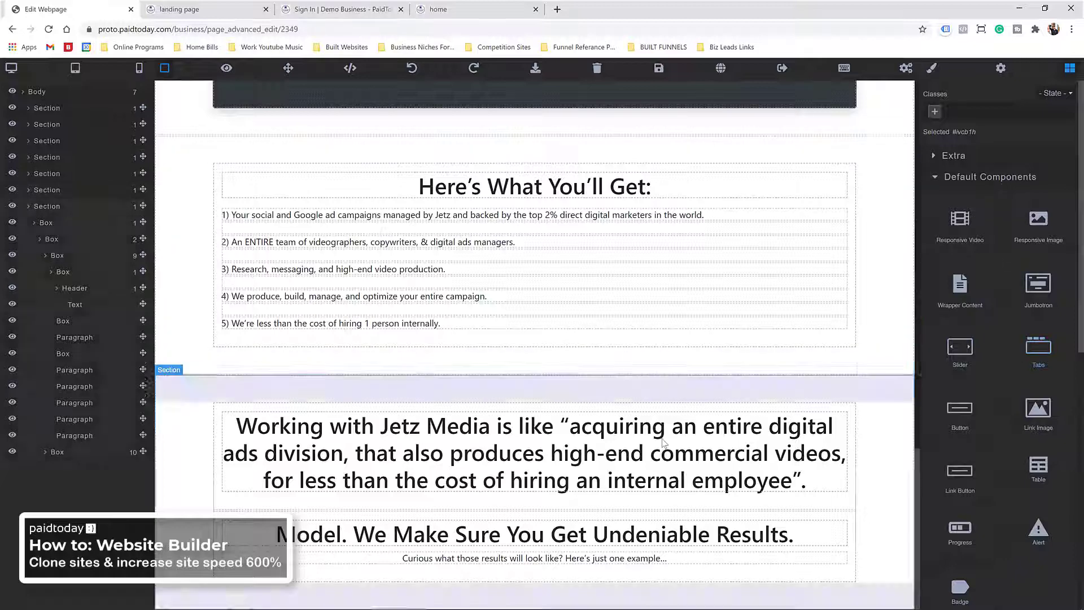
Step: Add an empty Layout Section at the bottom of the page
click(941, 180)
click(944, 198)
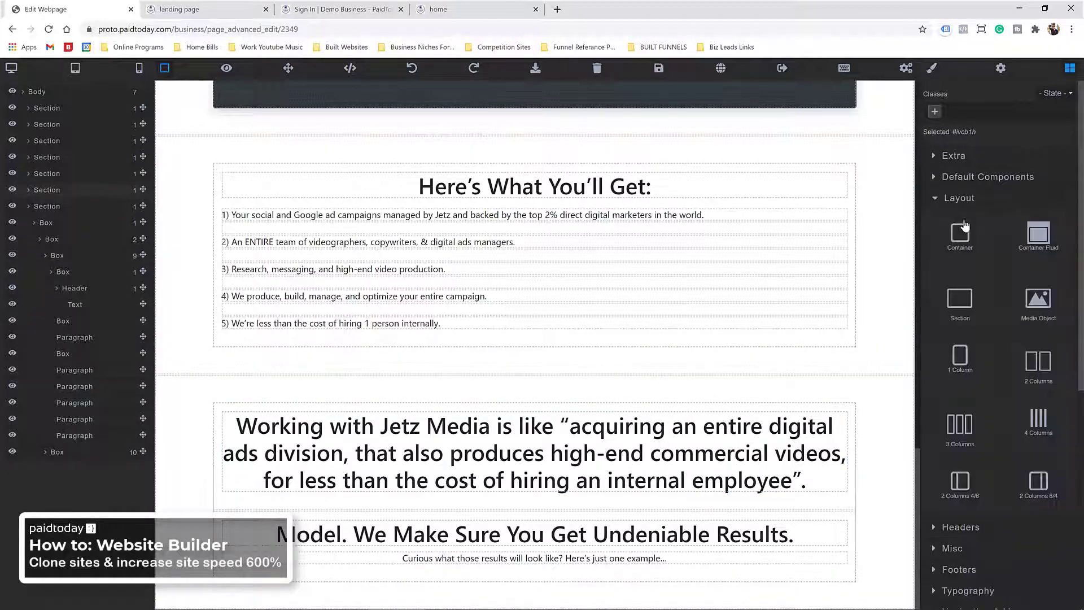
drag(960, 300, 615, 596)
scroll(734, 423, down, 1)
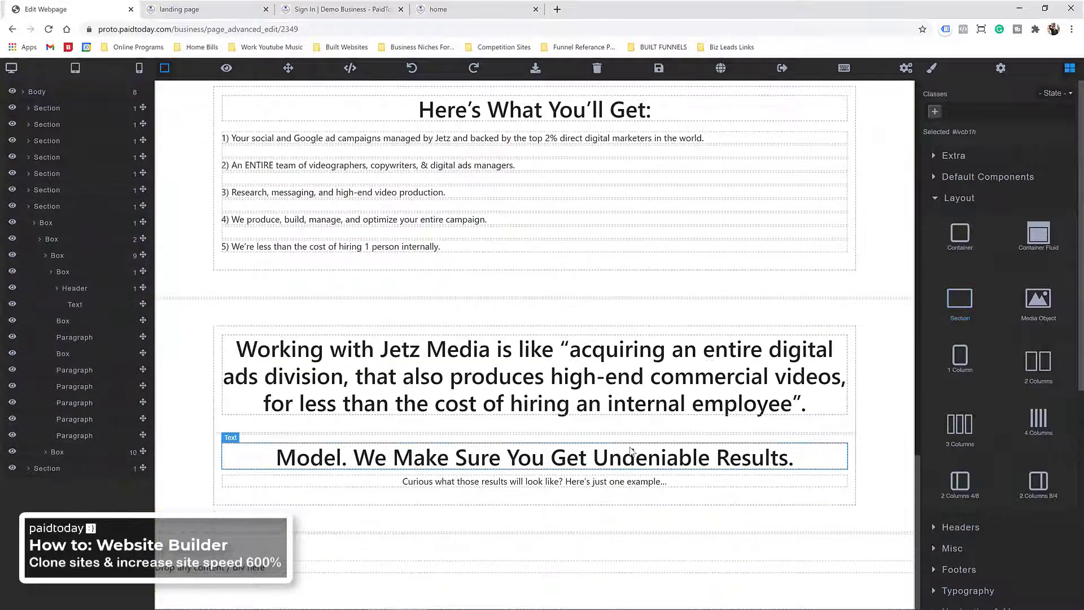
Step: Add a heading, text and image content block to the page
click(932, 195)
click(957, 179)
click(956, 178)
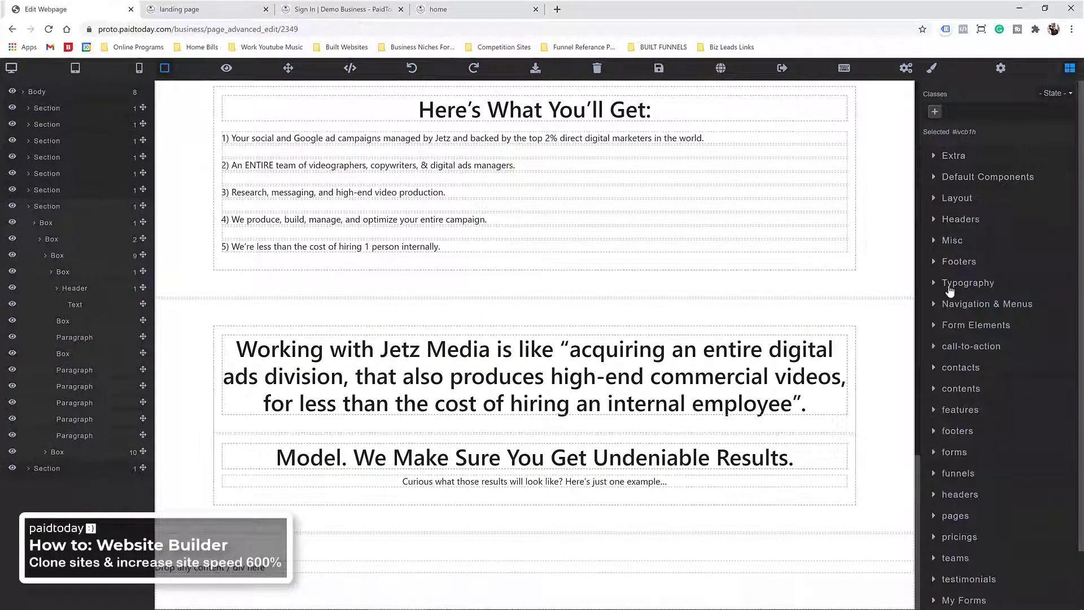
click(952, 389)
scroll(963, 362, down, 6)
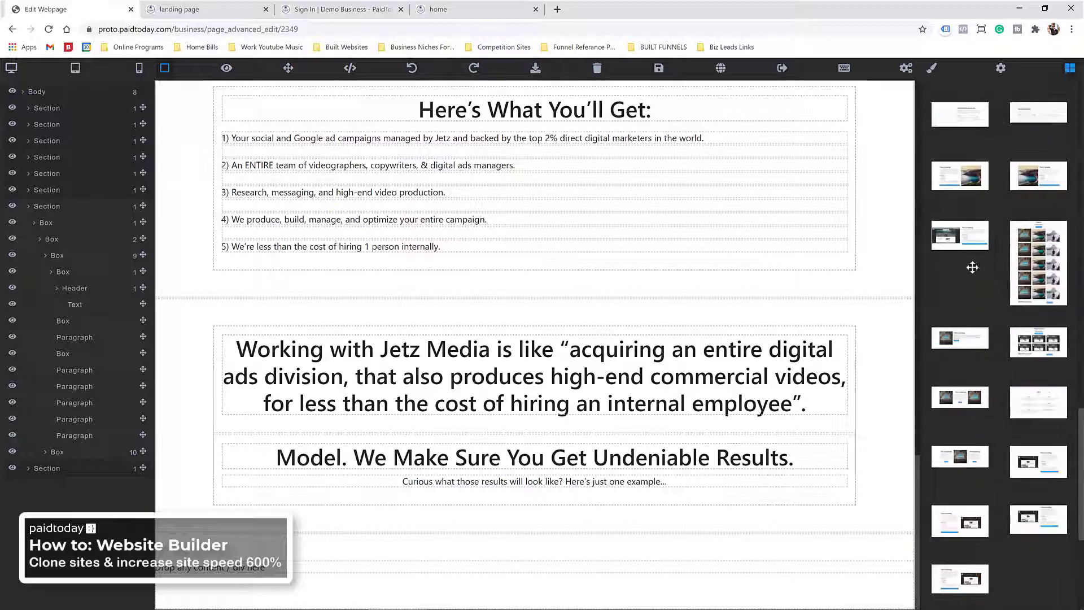
scroll(973, 267, up, 2)
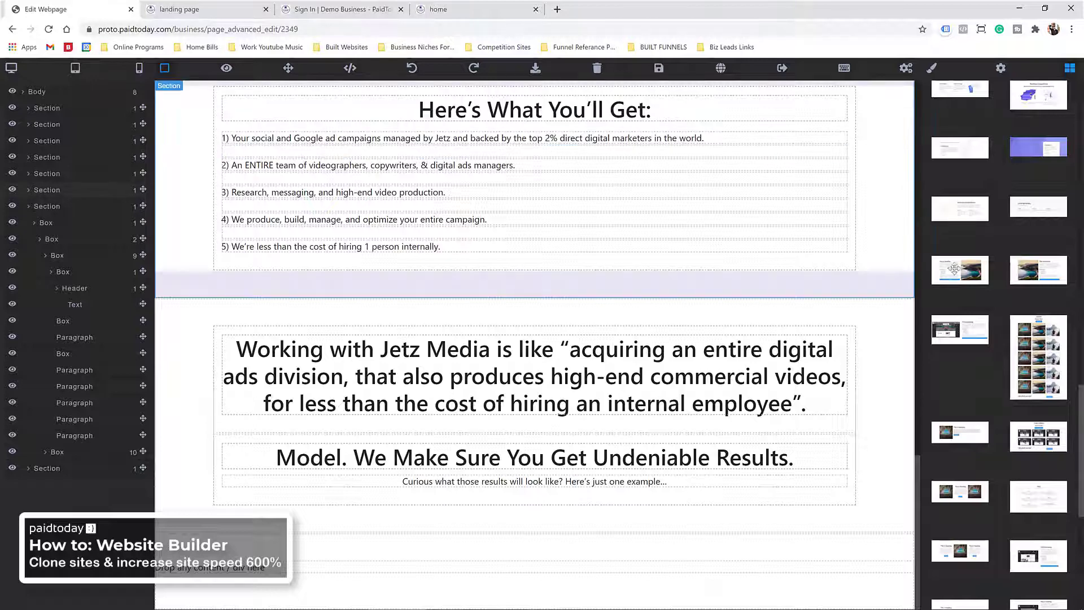
scroll(962, 329, down, 3)
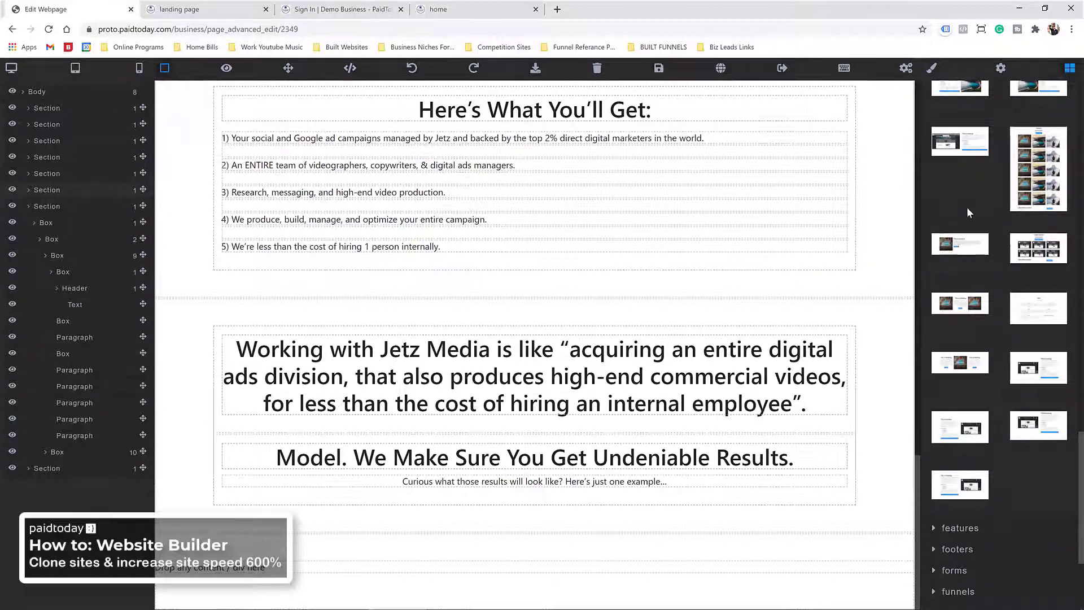
scroll(969, 213, up, 2)
scroll(972, 262, up, 2)
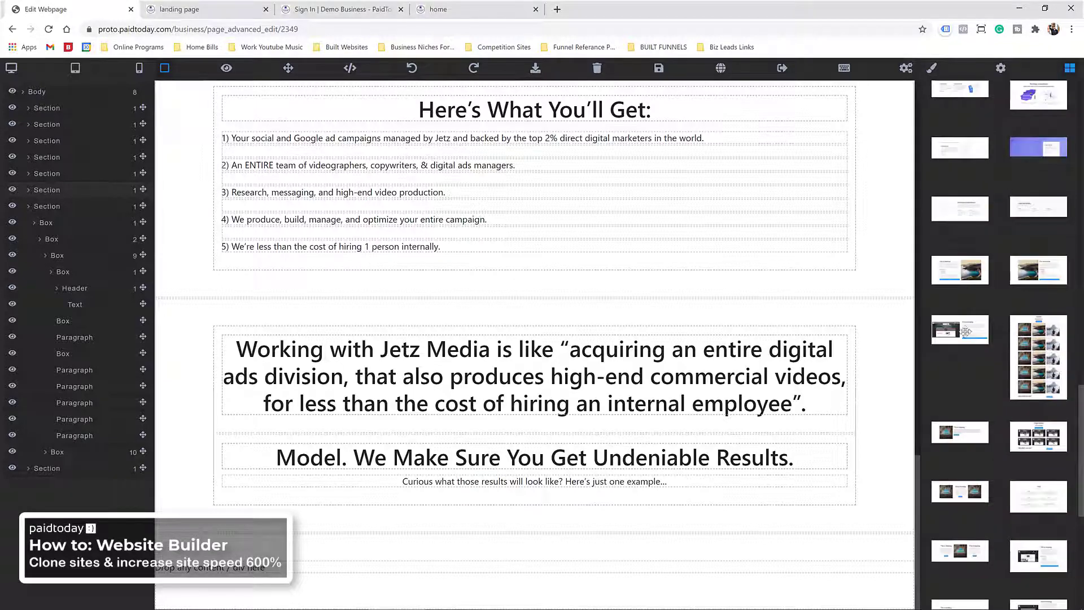
drag(967, 266, 464, 536)
scroll(654, 282, down, 7)
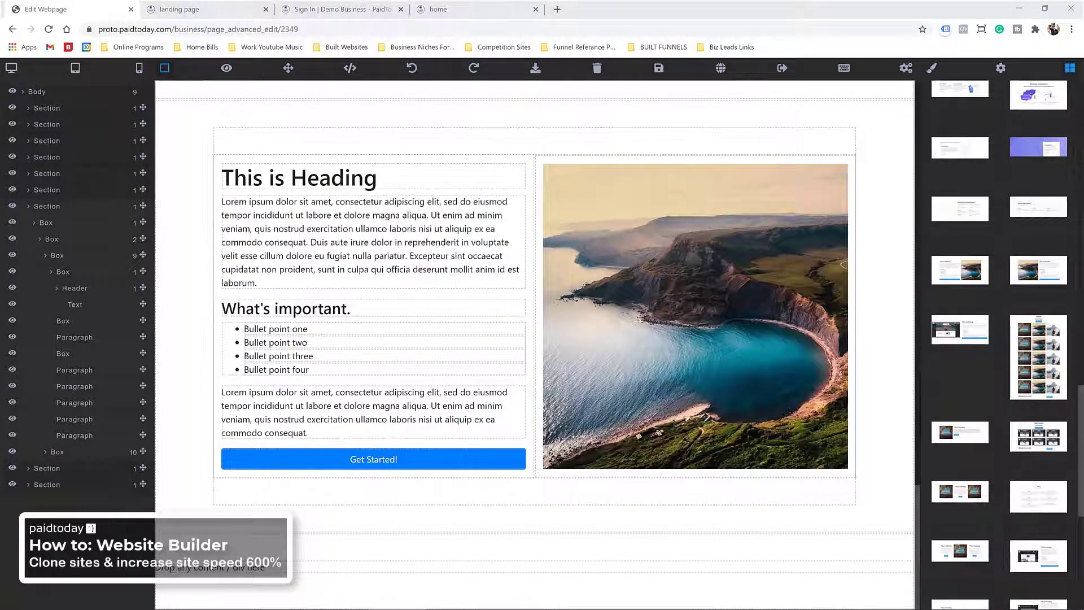
Step: Replace the sample landscape image with the ads Overview screenshot via its pasted URL
click(615, 264)
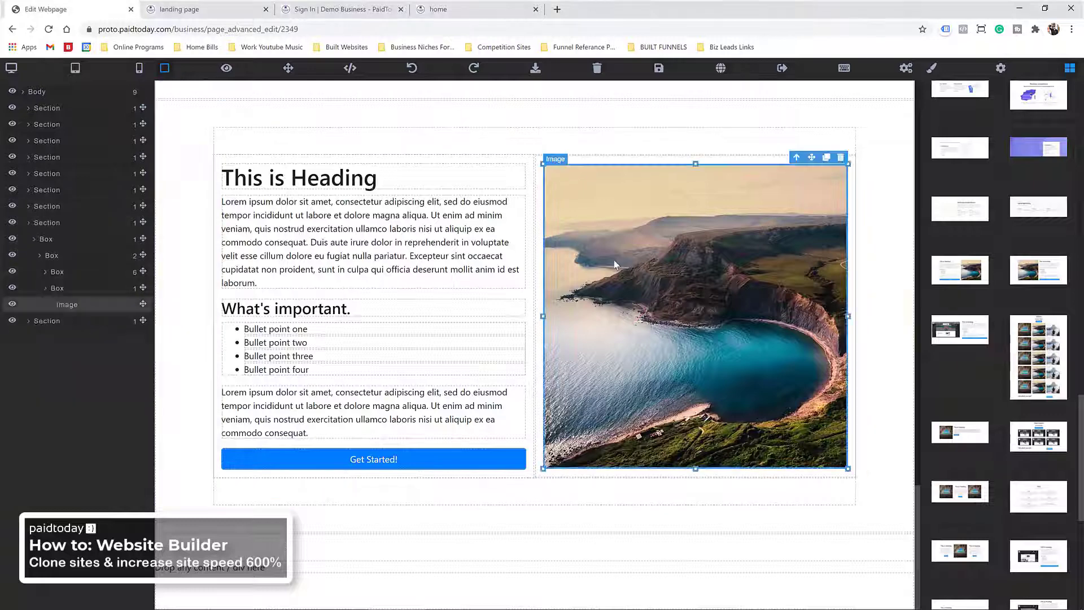
double_click(614, 261)
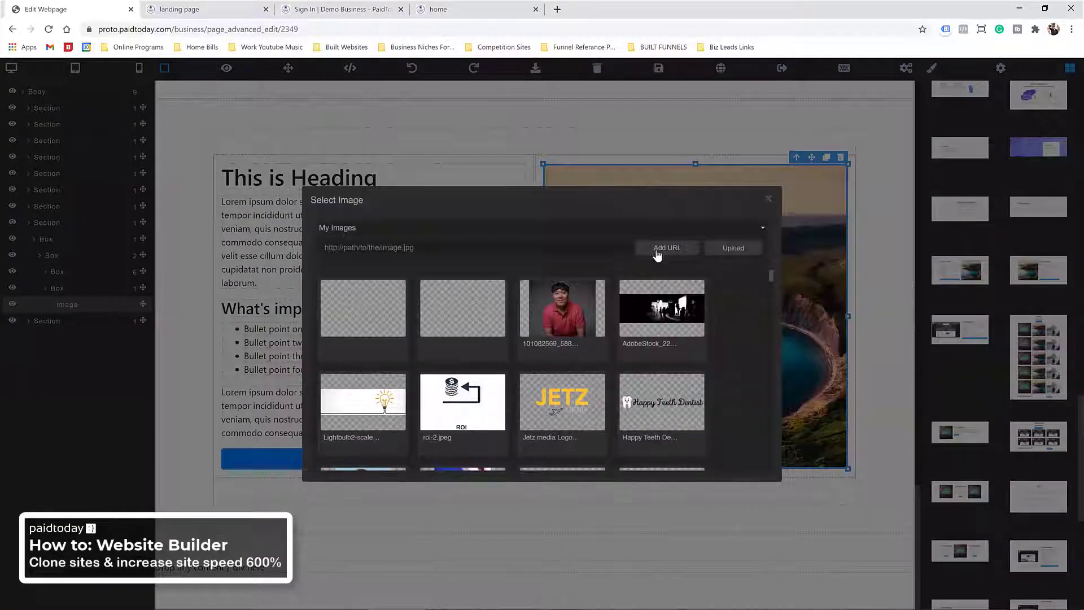
key(ctrl+v)
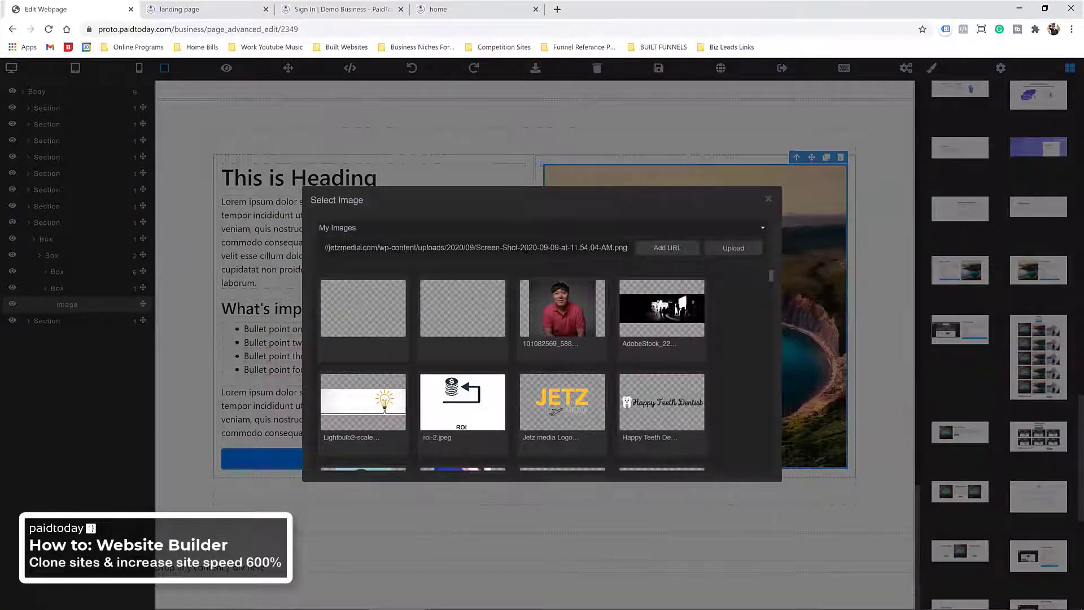
click(667, 248)
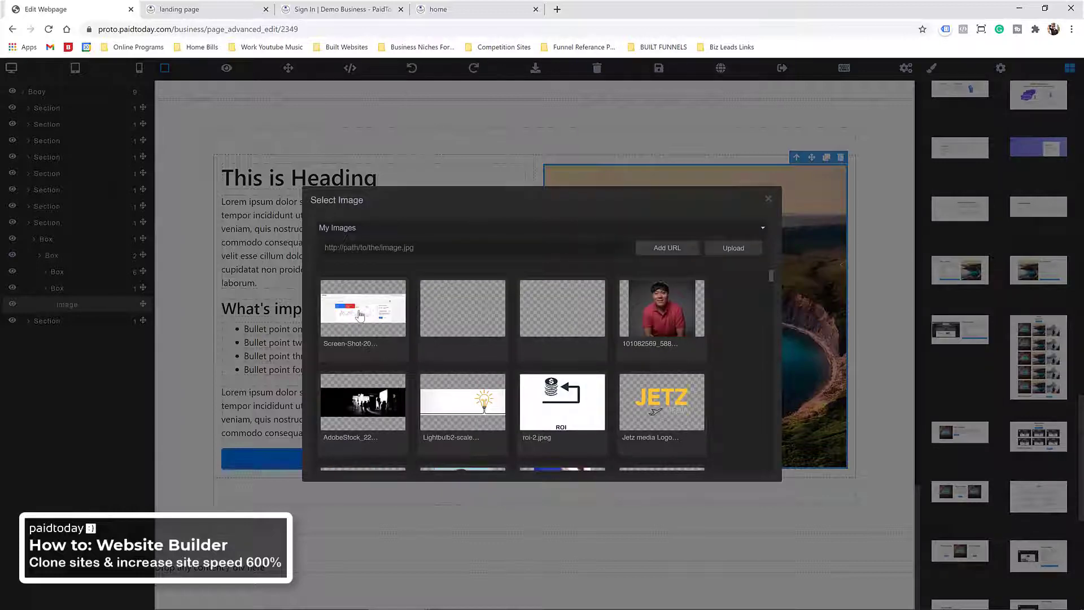
click(360, 315)
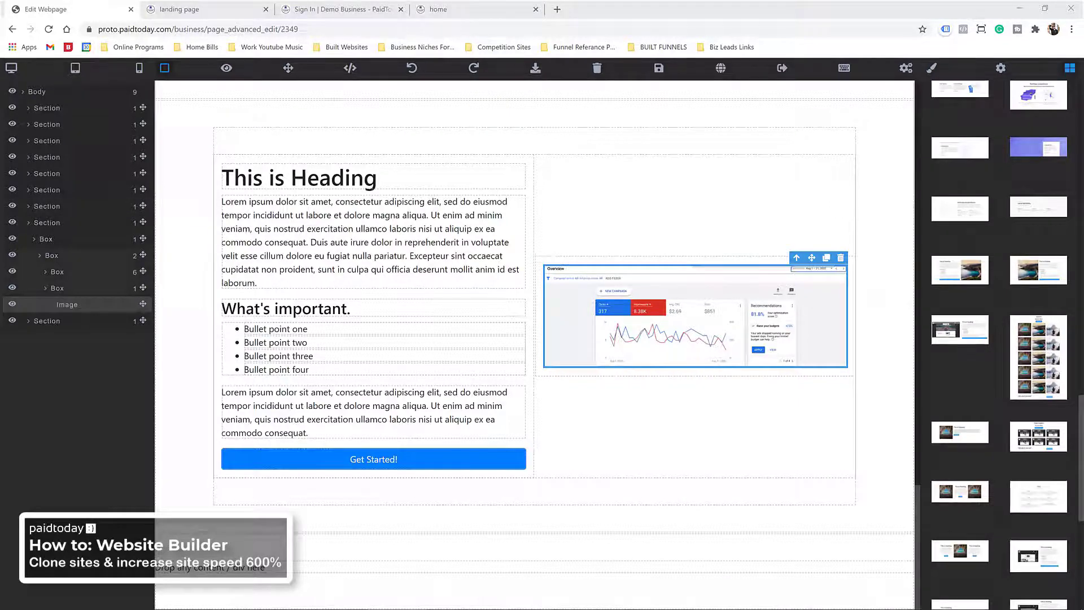
Step: Copy the lower calls chart image from the Jetz Media discovery page
key(alt+Tab)
right_click(460, 358)
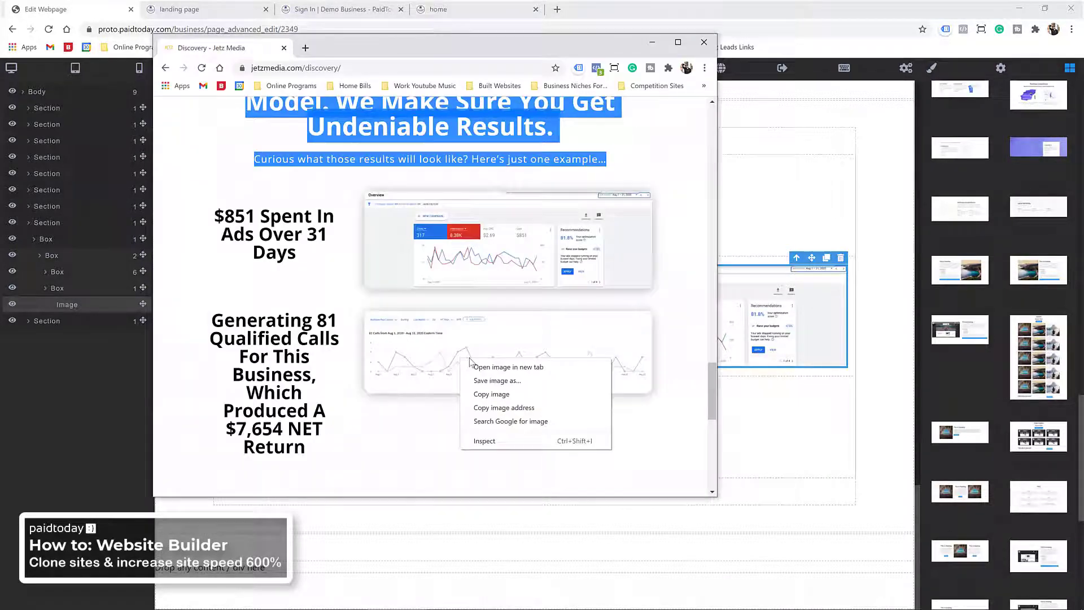
click(490, 396)
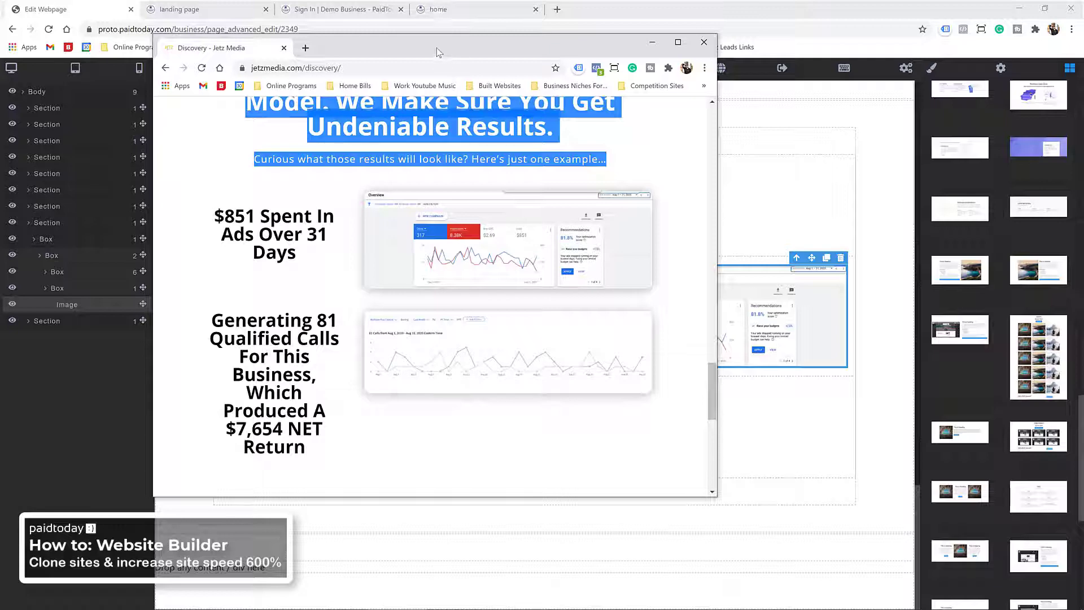
key(alt+Tab)
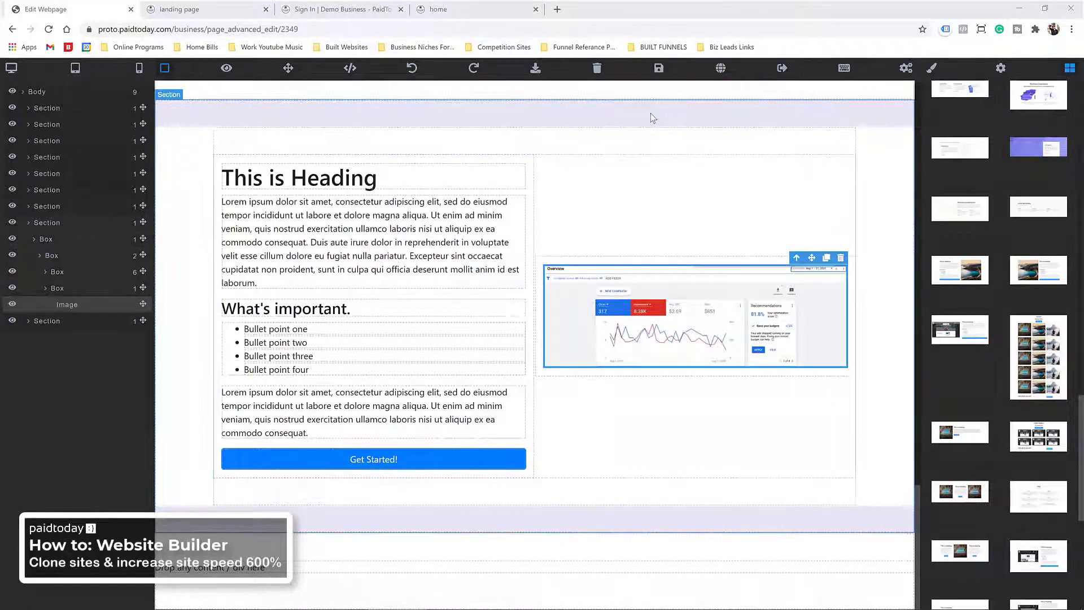
Step: Duplicate the chart section and add the second chart screenshot URL to the image library
click(893, 92)
scroll(620, 361, down, 5)
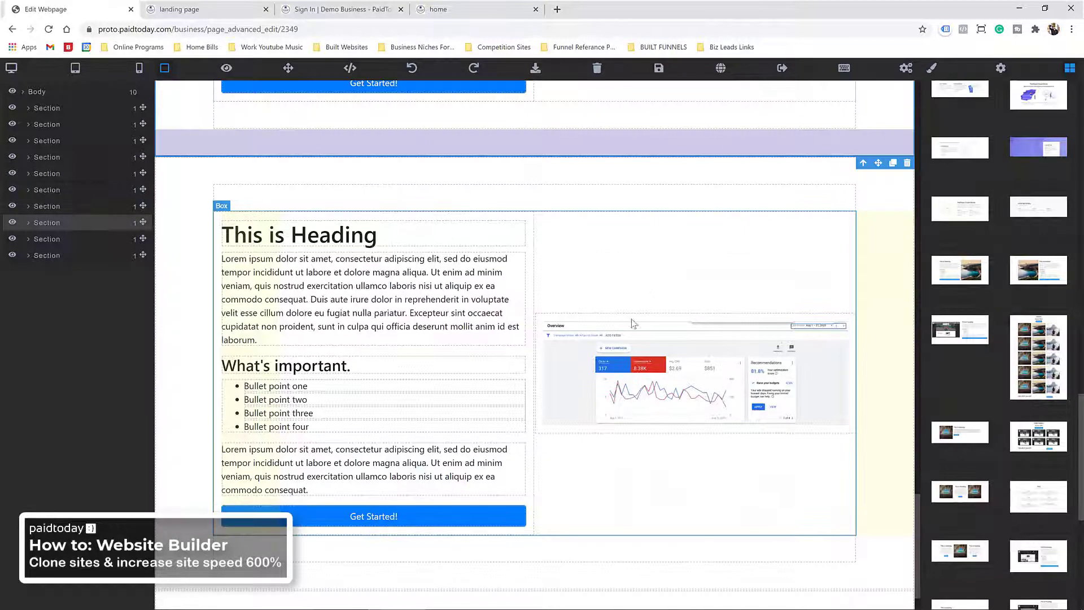
double_click(620, 361)
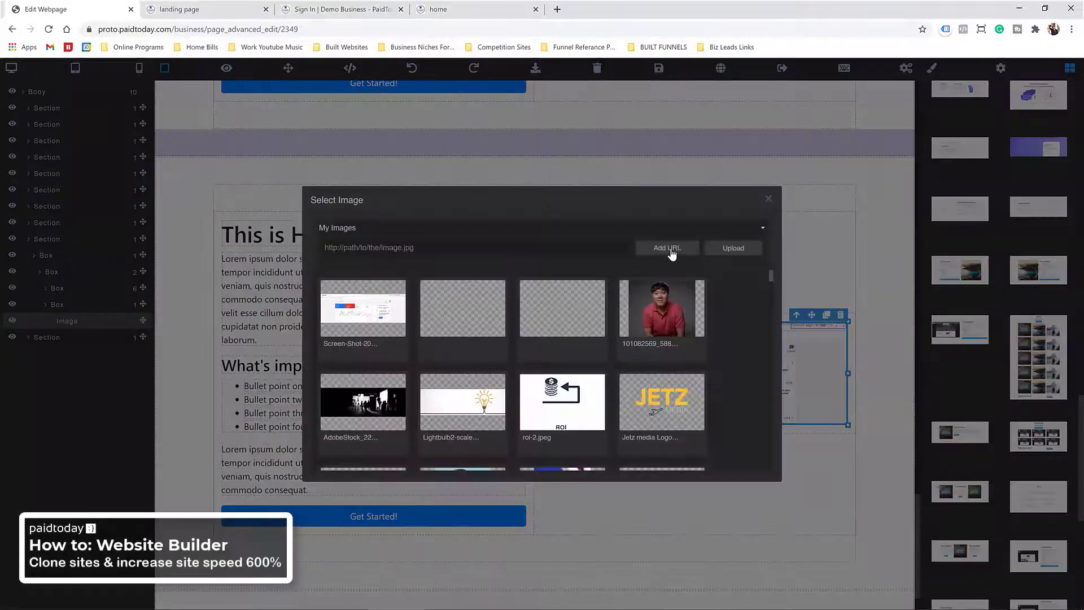
key(ctrl+v)
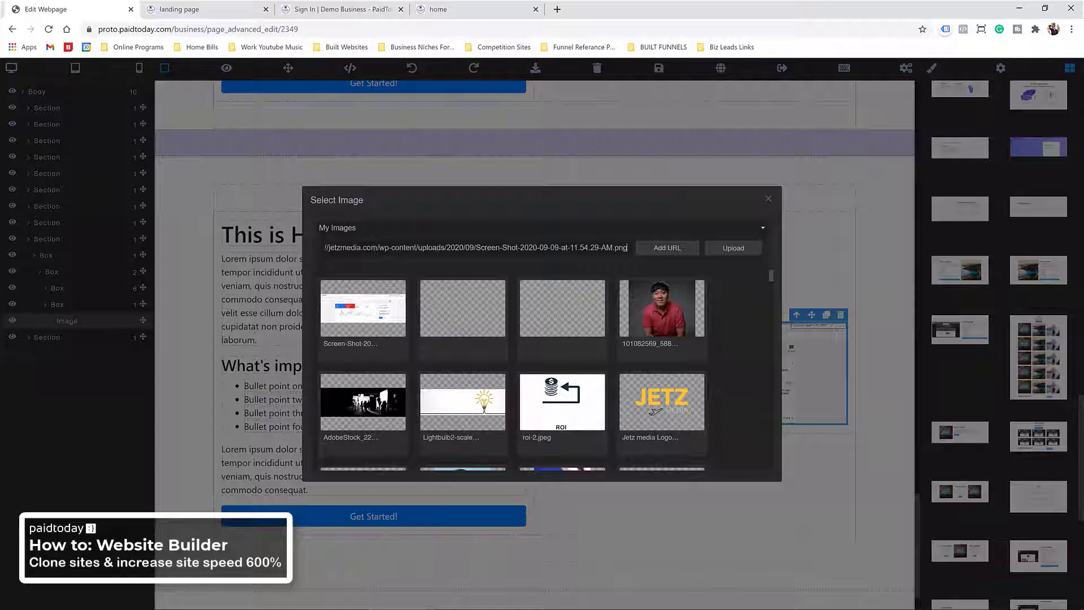
click(668, 249)
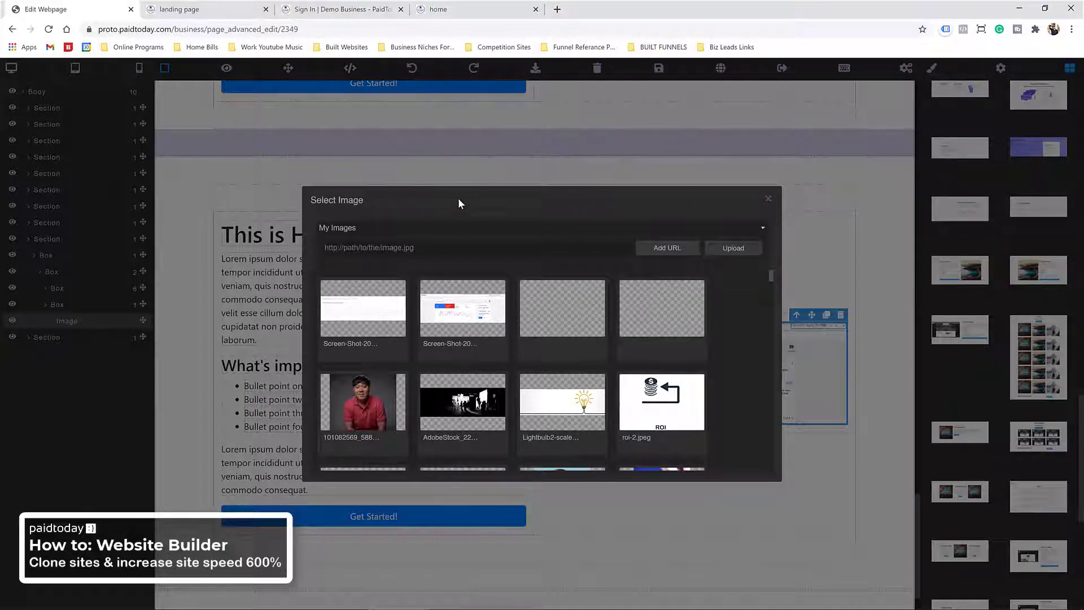
click(768, 200)
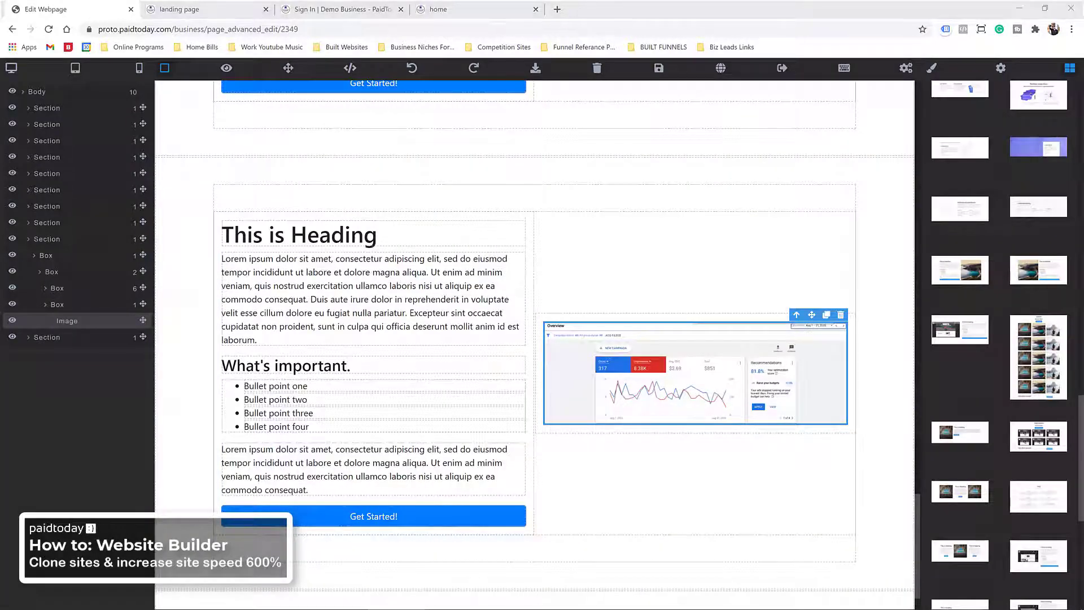
Step: Duplicate the Model heading, move the copy into the section below, then delete it
scroll(452, 180, down, 15)
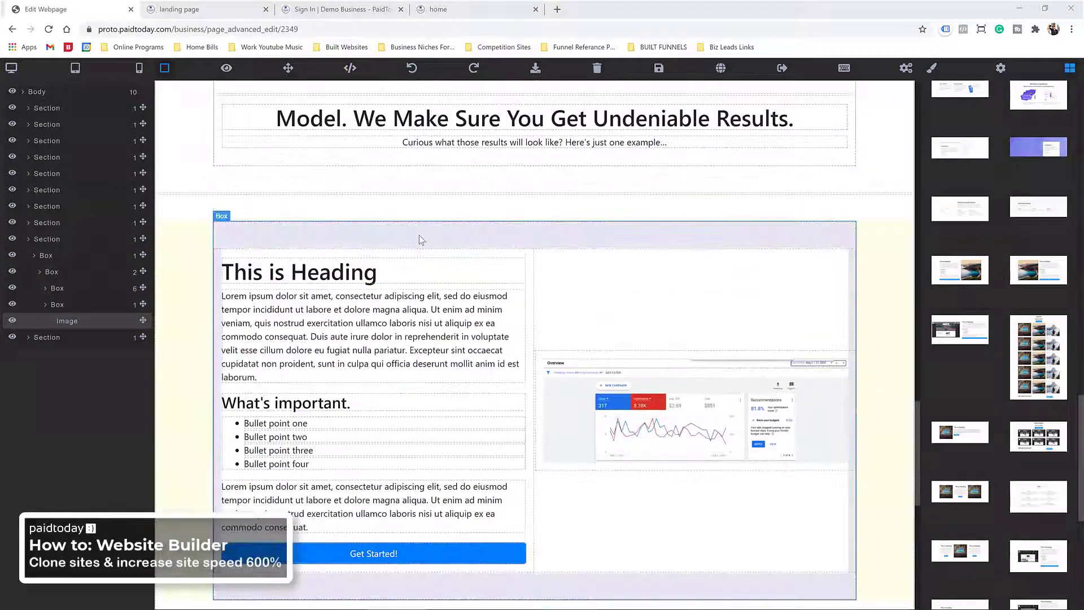
scroll(427, 271, up, 3)
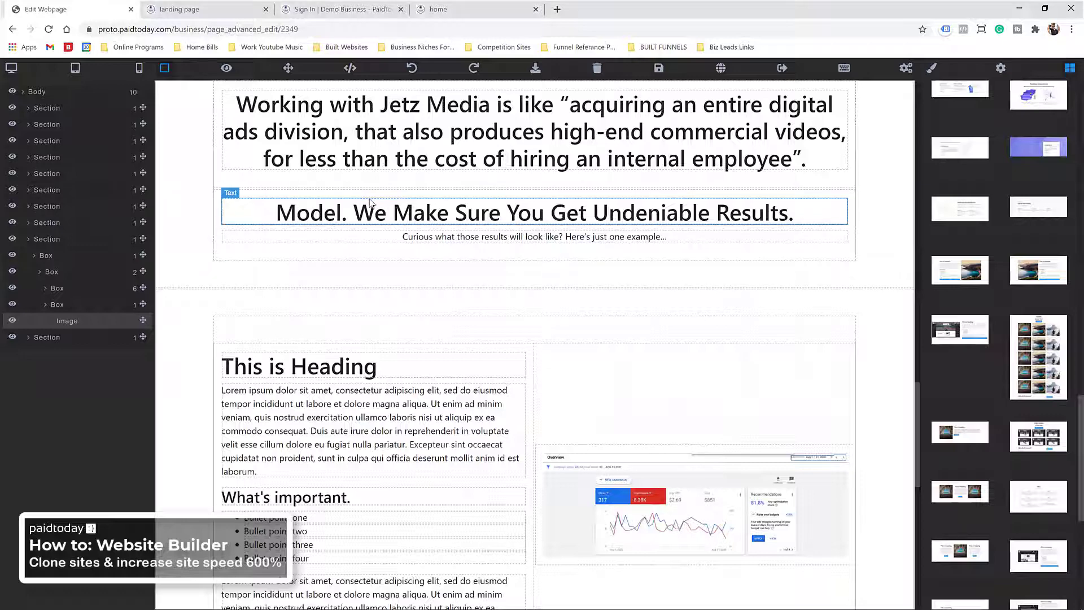
click(396, 210)
click(826, 191)
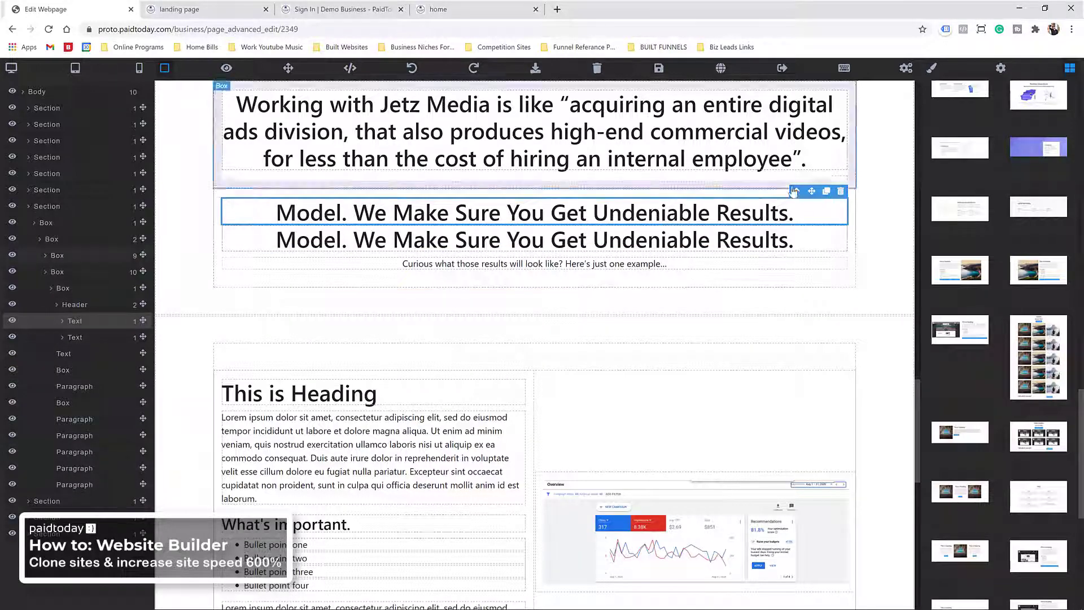
drag(658, 219, 707, 357)
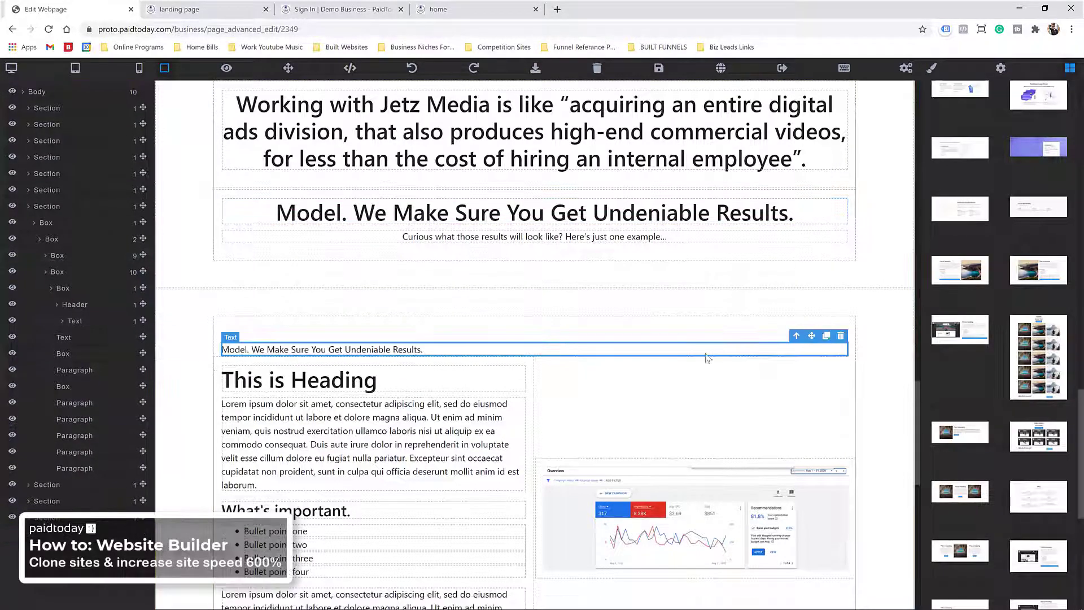
click(841, 336)
scroll(966, 136, up, 3)
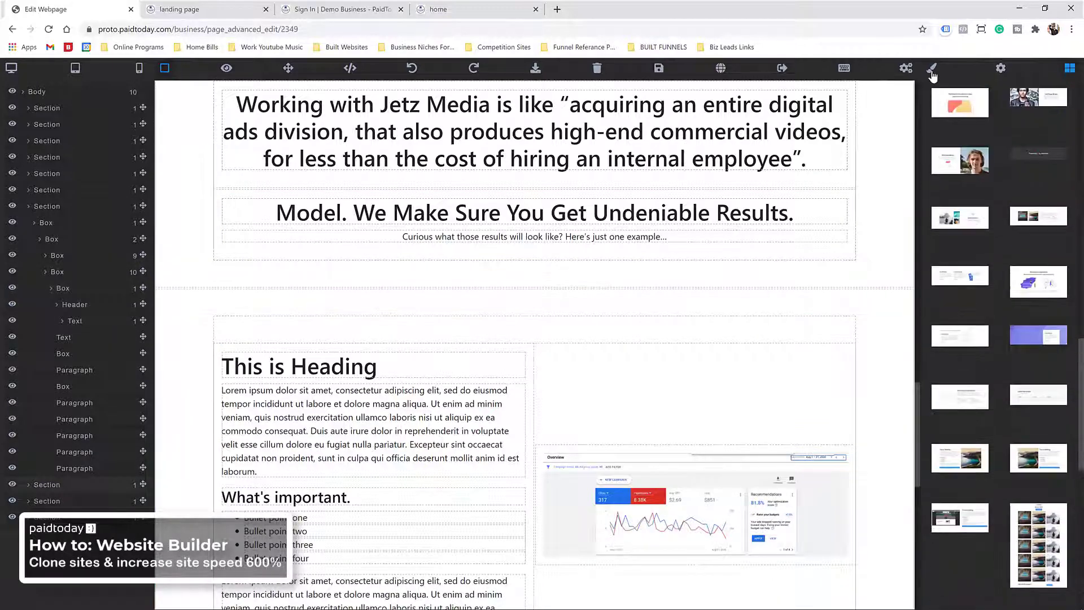
click(932, 68)
Step: Add a centered Heading above the section with the pasted 'This Is Not A One-Size Fits All…' sentence
click(1069, 67)
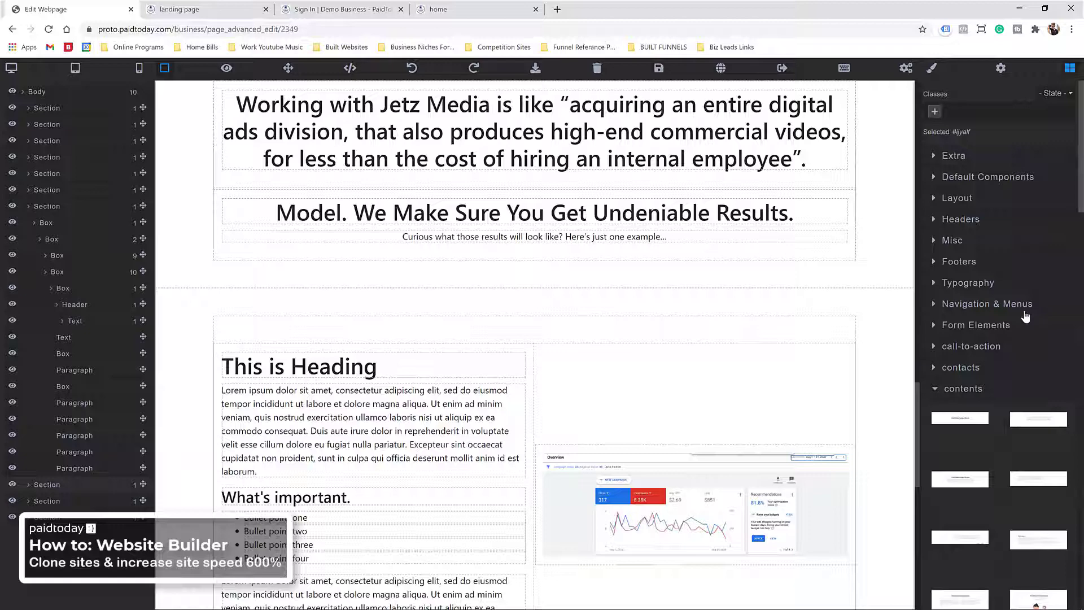
click(967, 283)
drag(1039, 325, 382, 336)
double_click(332, 358)
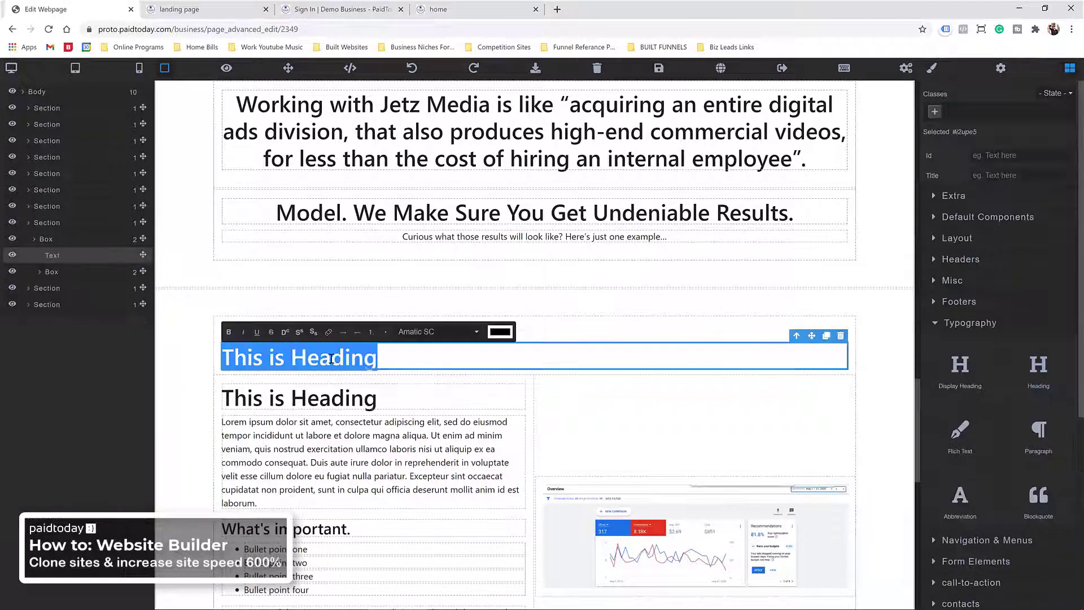
right_click(332, 357)
click(377, 432)
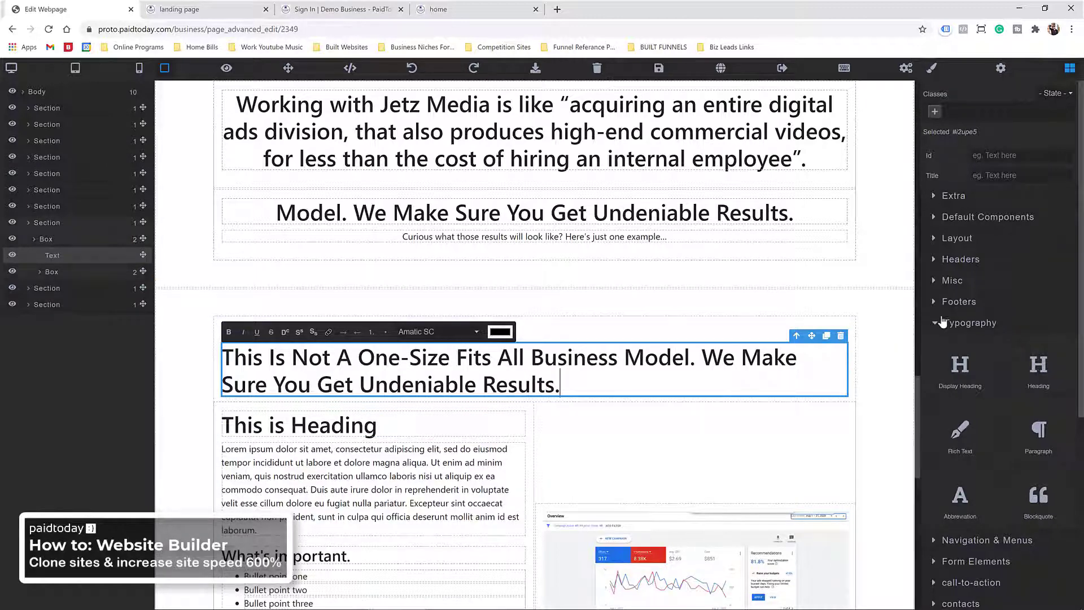
click(934, 68)
click(980, 457)
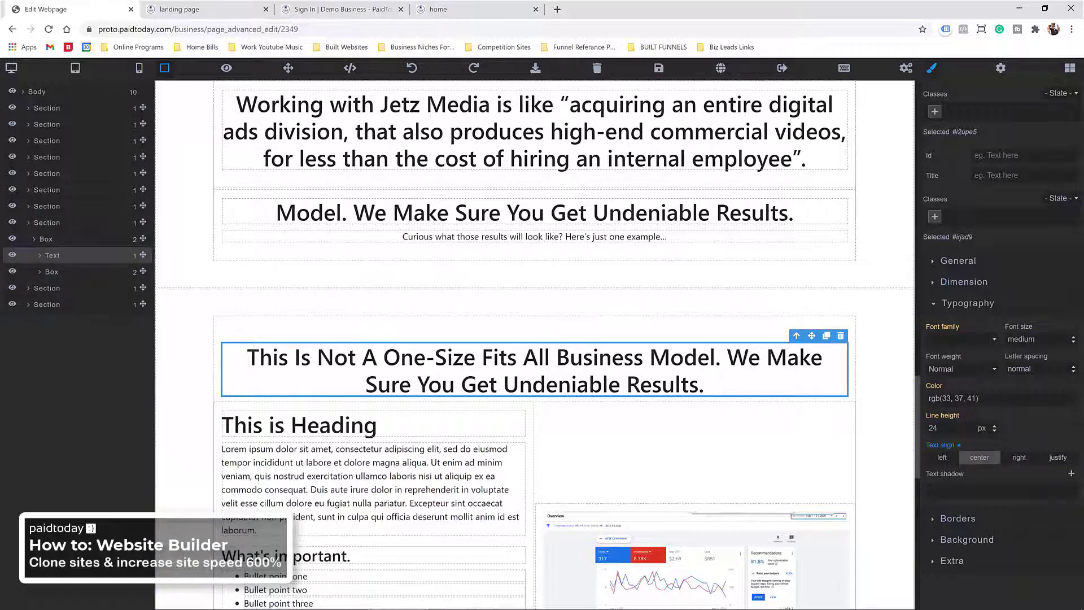
Step: Move the 'Curious…' line under the new heading and delete the emptied text line
scroll(429, 343, up, 2)
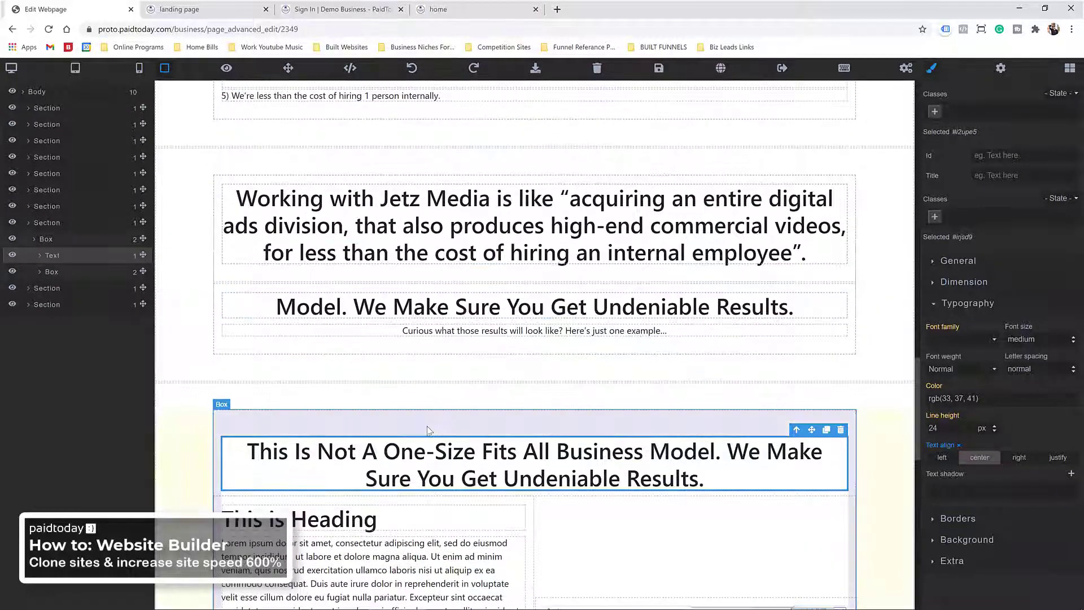
click(414, 332)
double_click(414, 331)
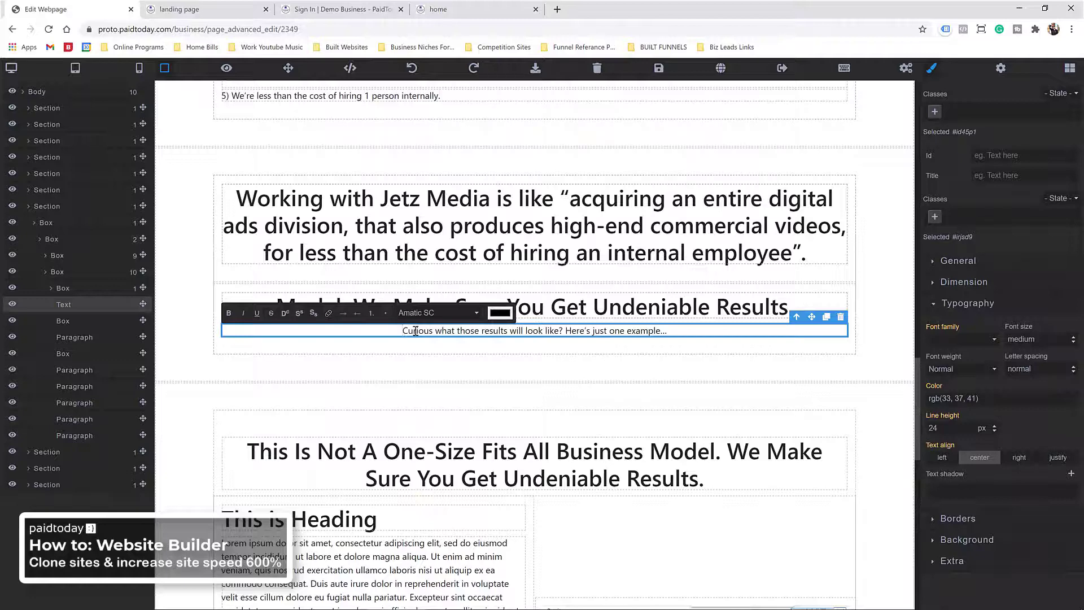
drag(811, 317, 600, 483)
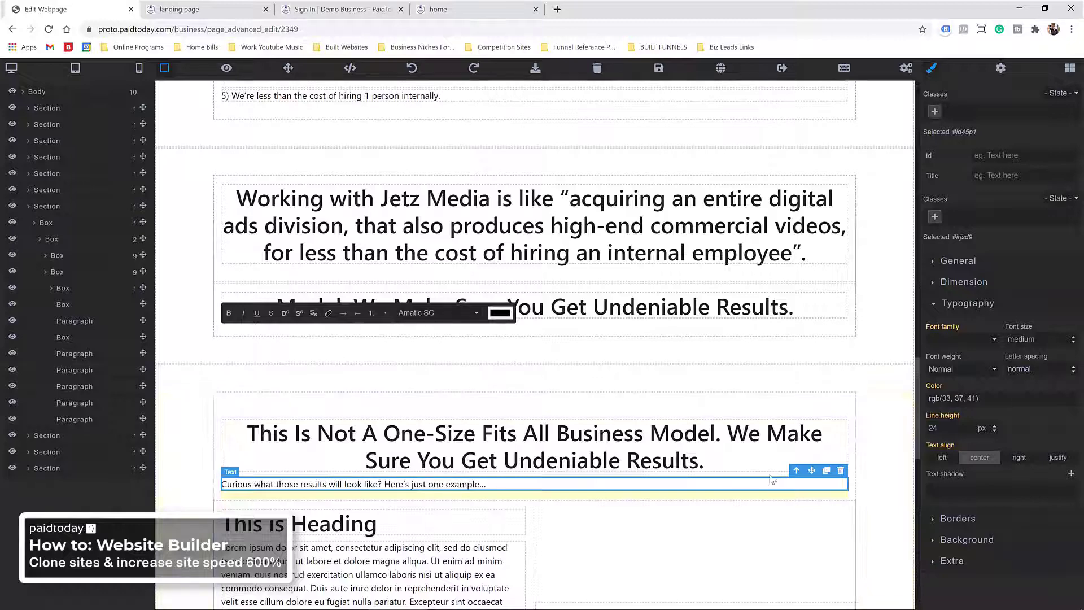
click(979, 458)
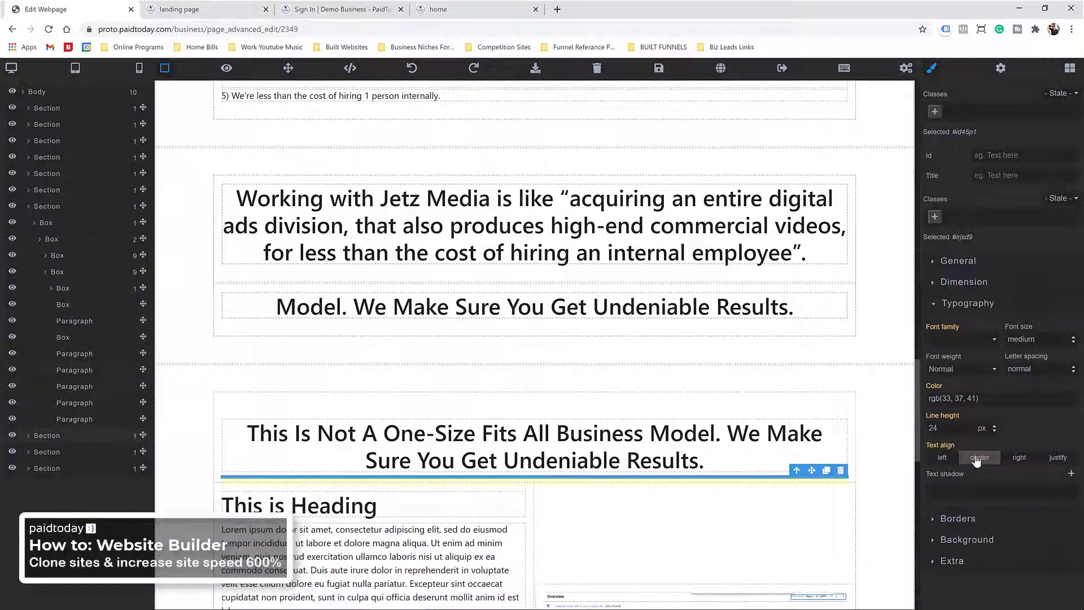
click(941, 459)
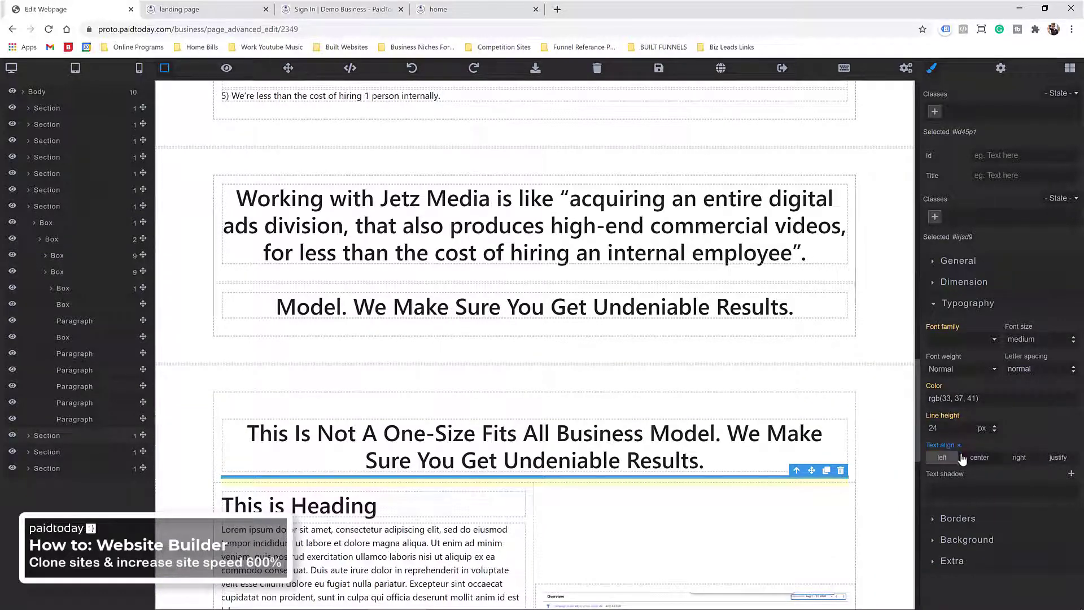
click(959, 445)
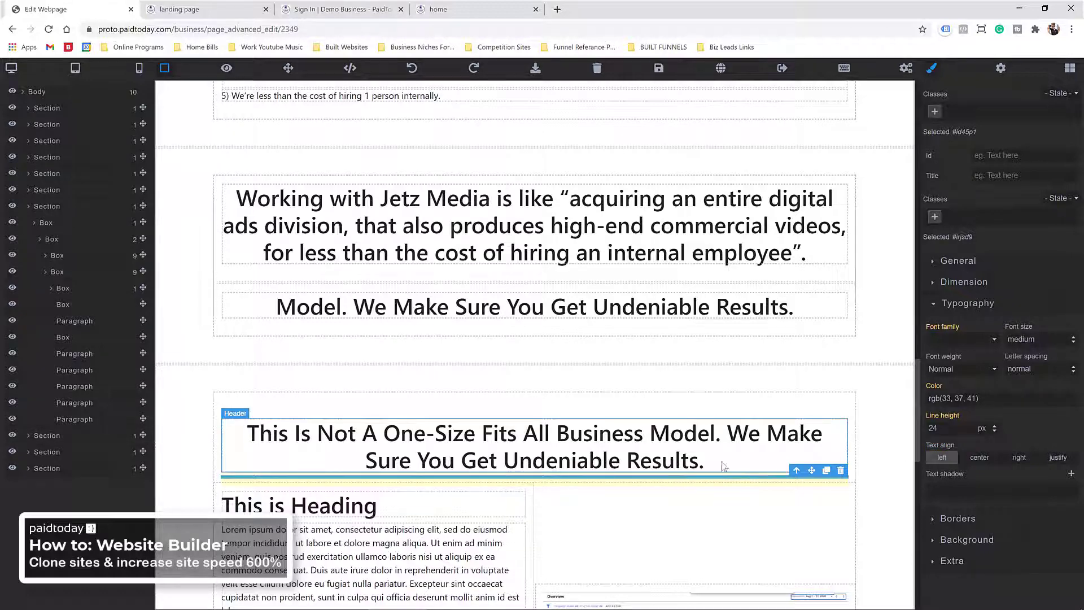
click(841, 471)
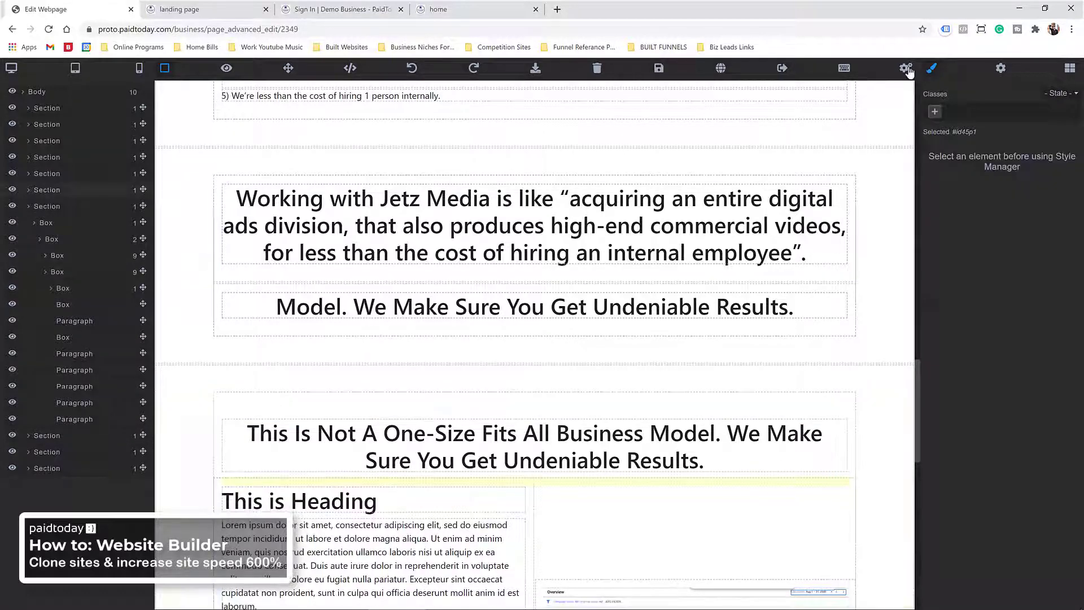
click(1070, 67)
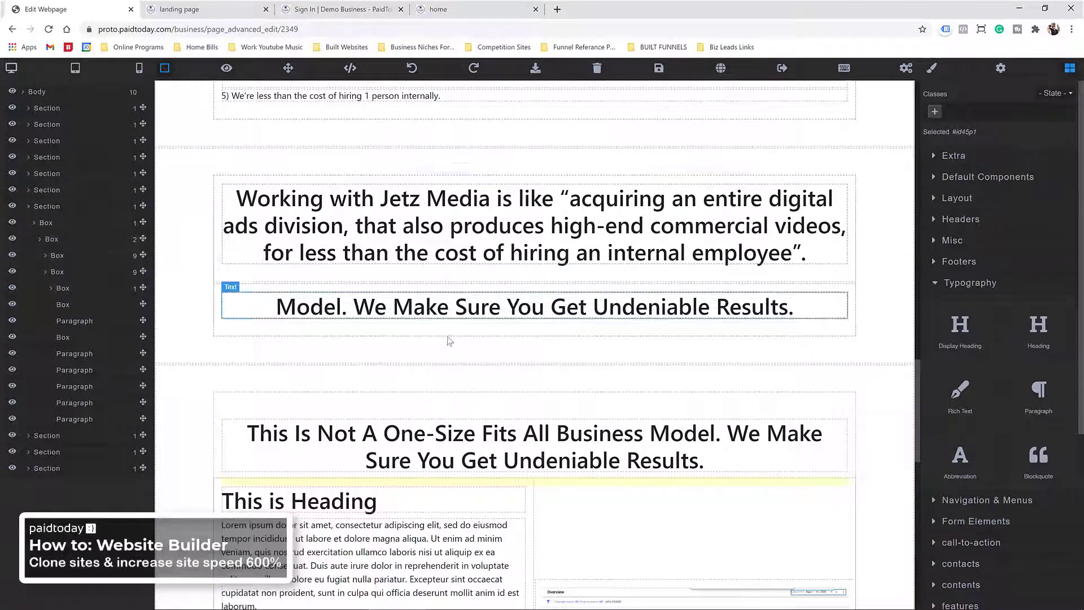
scroll(452, 265, down, 3)
scroll(453, 218, up, 5)
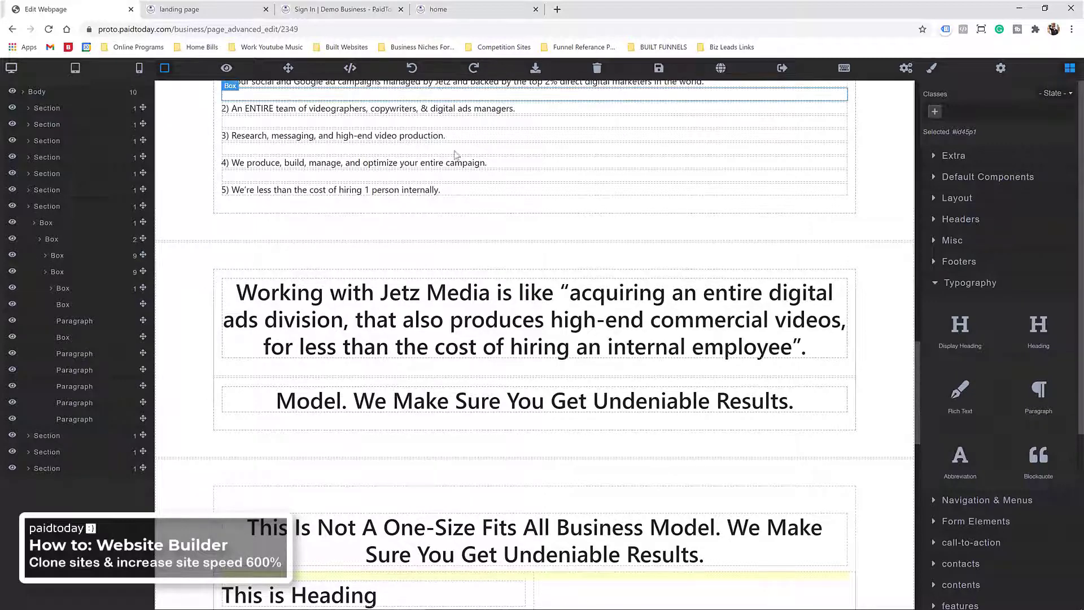
scroll(451, 327, up, 3)
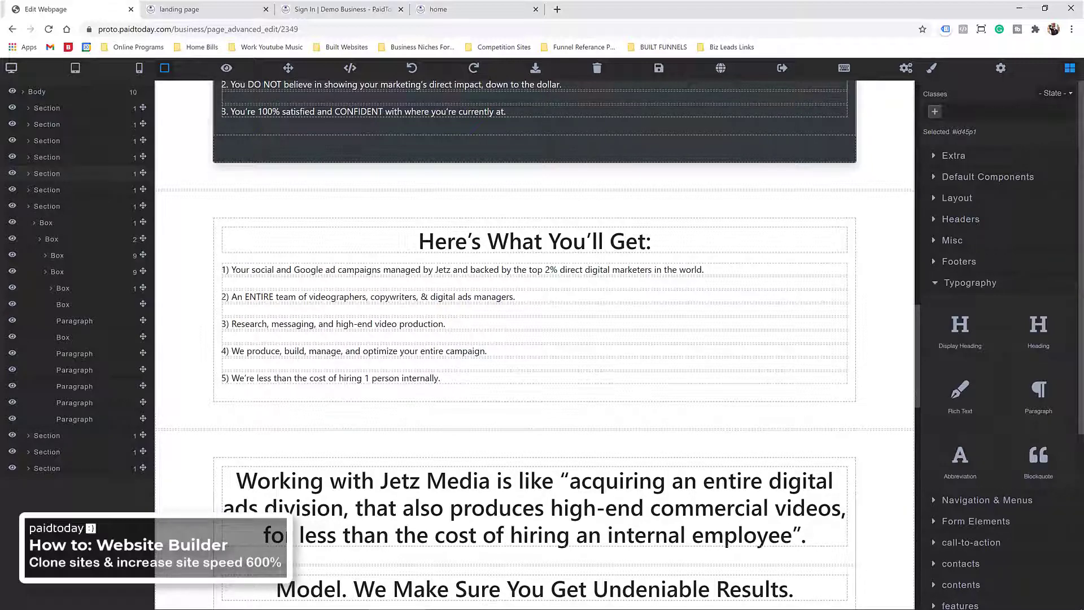
scroll(415, 188, down, 6)
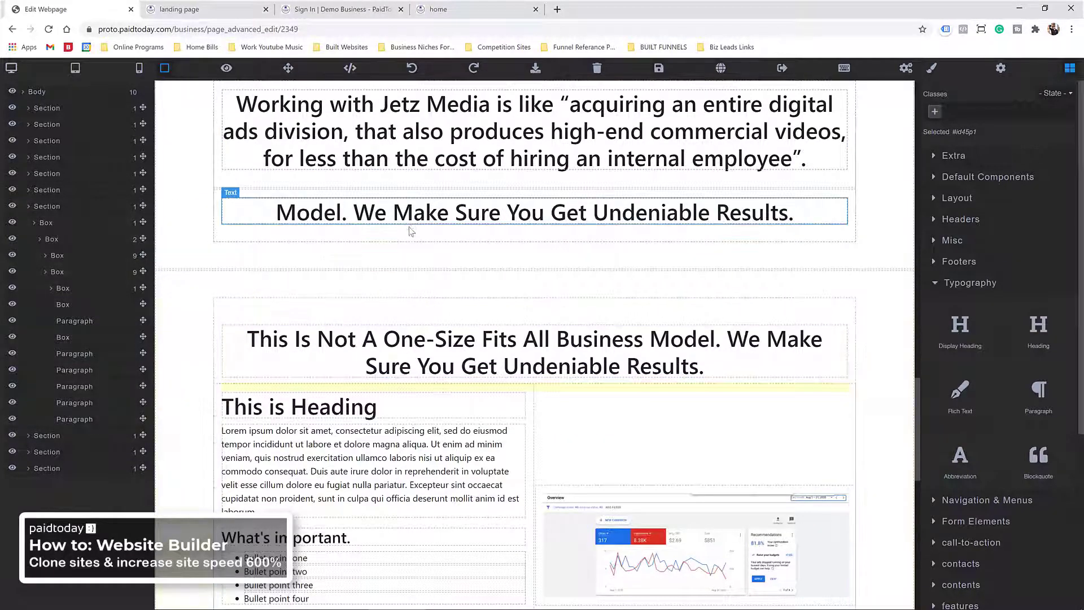
scroll(399, 290, down, 3)
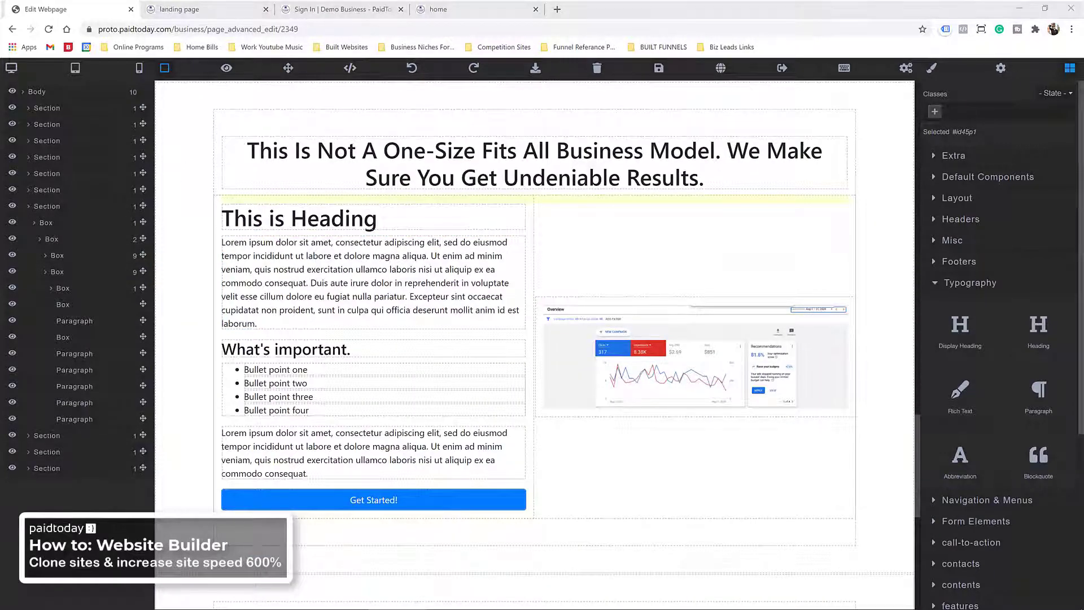
Step: Replace the placeholder heading with '$851 Spent In Ads Over 31 Days'
click(303, 220)
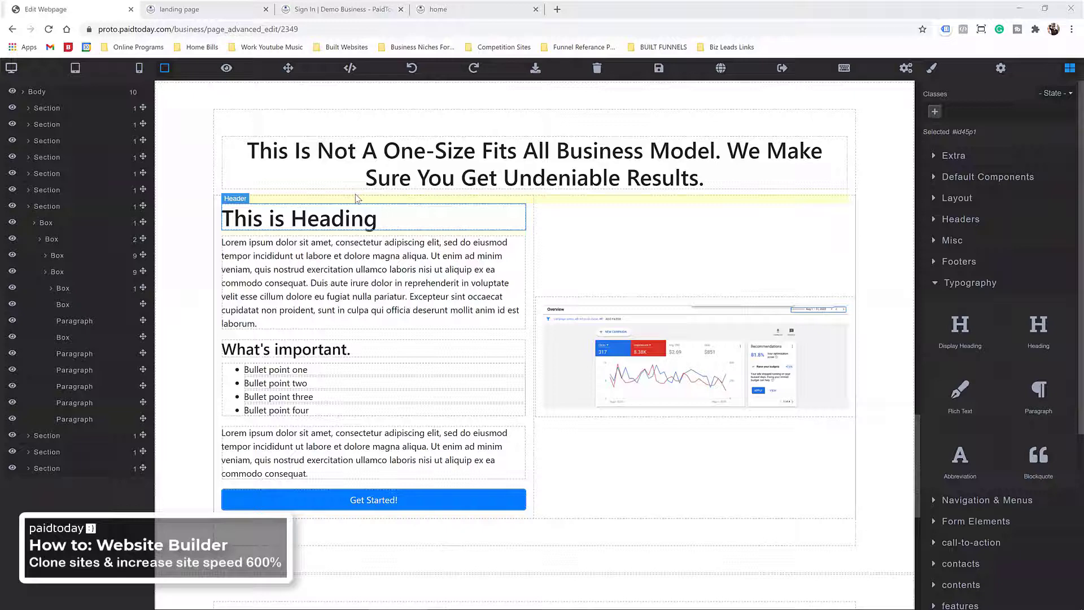
double_click(303, 220)
right_click(304, 222)
click(316, 286)
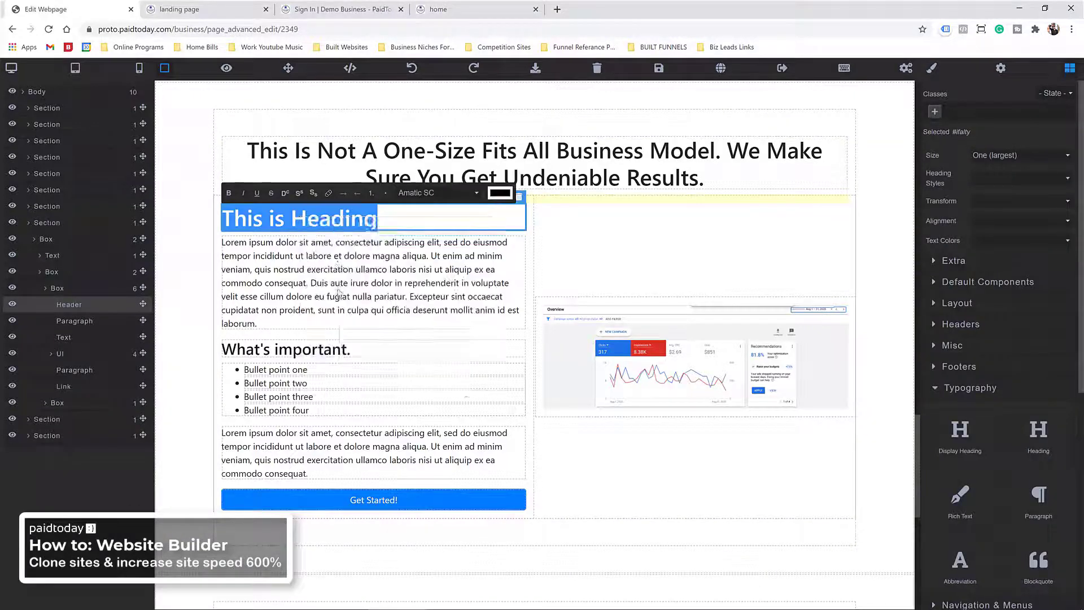
Step: Delete the lorem paragraphs, What's important. heading, bullet list and Get Started! button
click(287, 293)
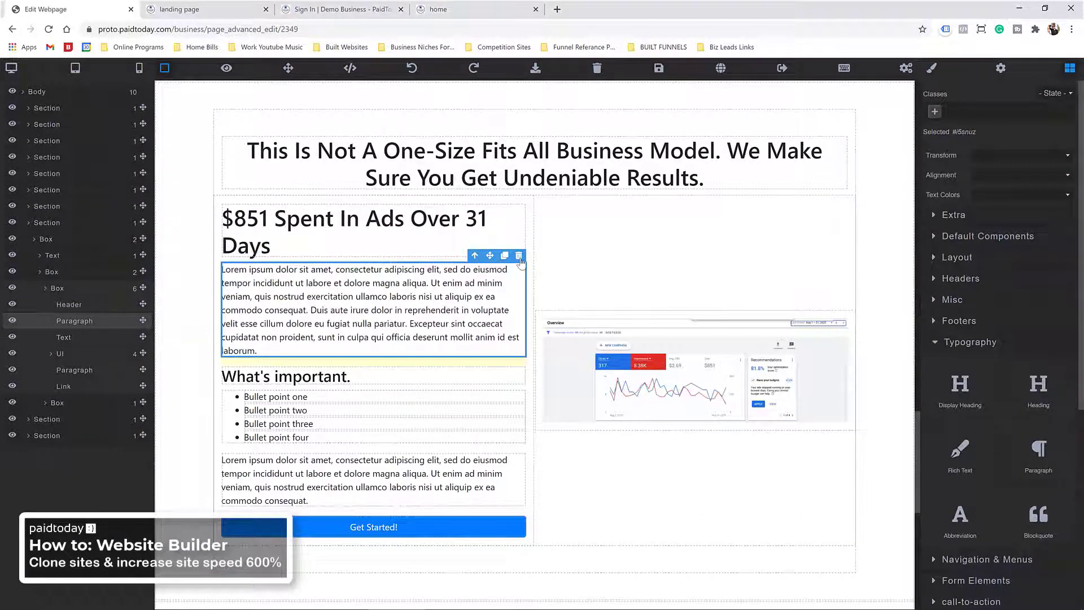
click(519, 256)
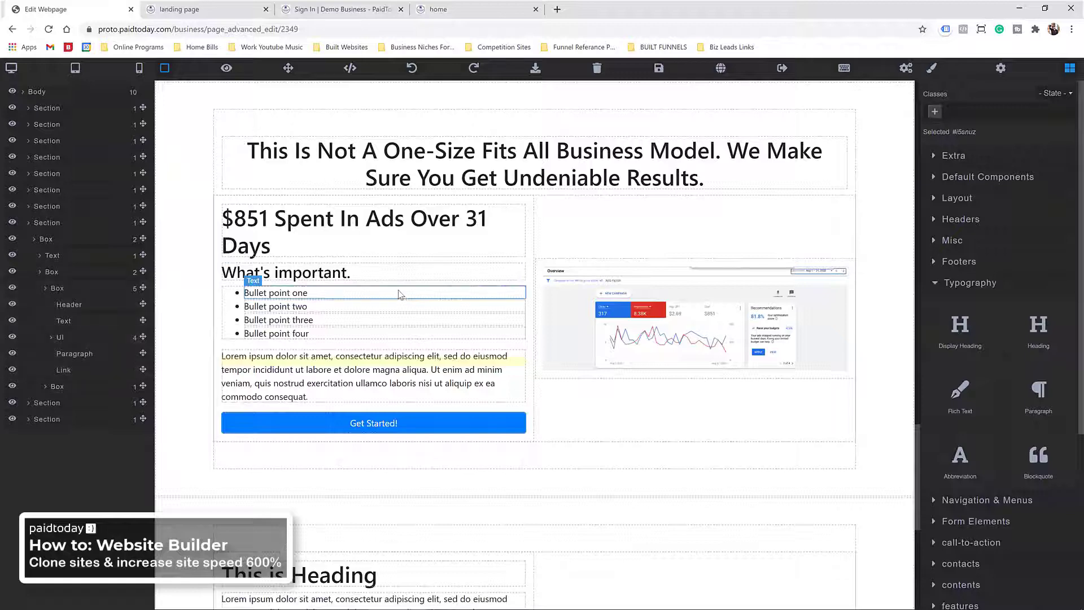
click(305, 272)
key(Delete)
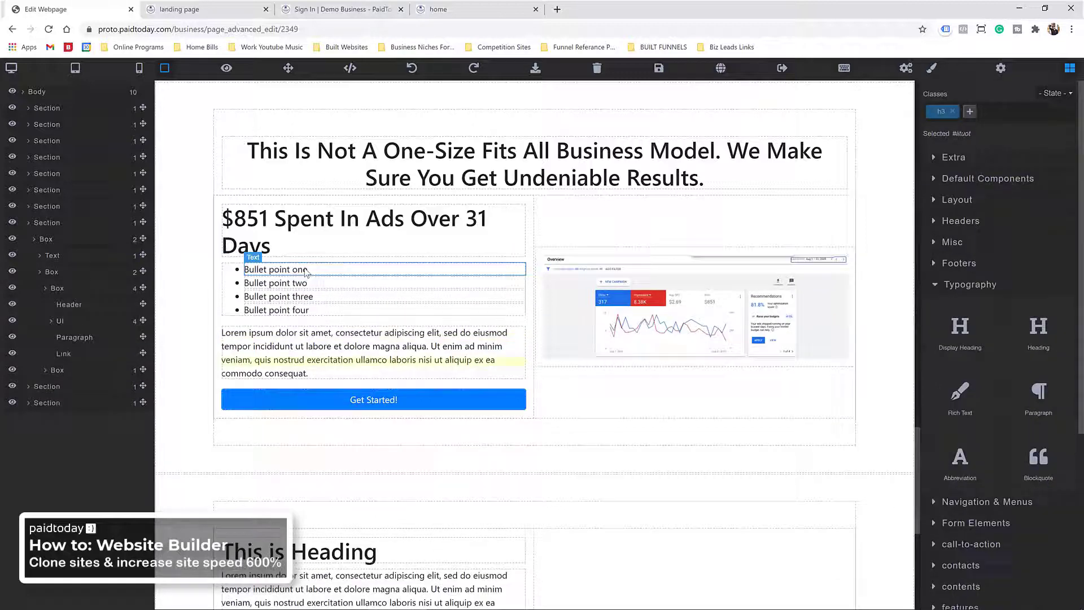
click(228, 282)
key(Delete)
click(249, 287)
key(Delete)
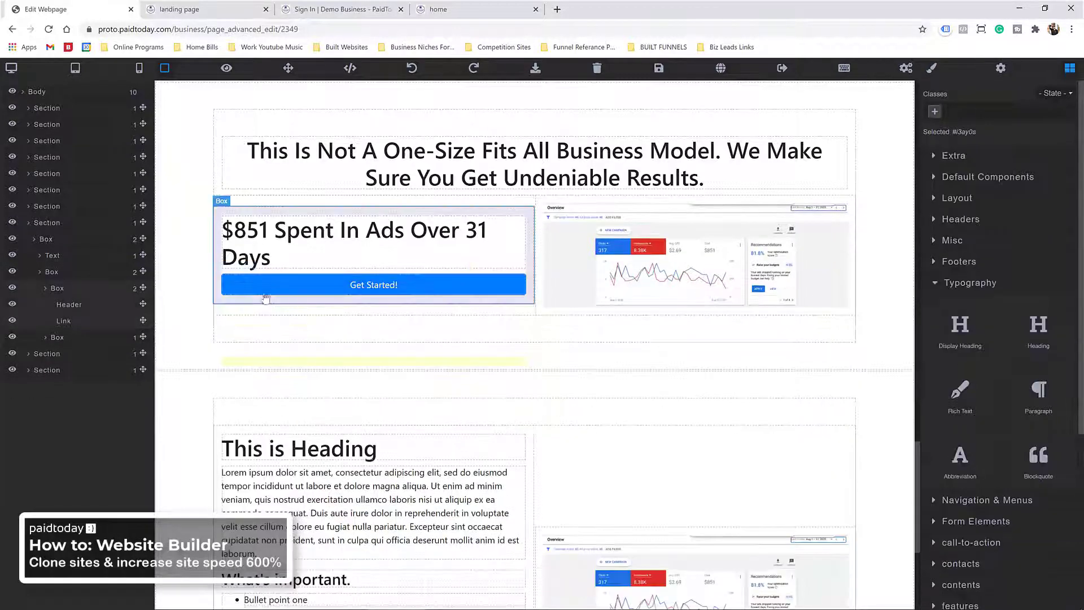
click(305, 288)
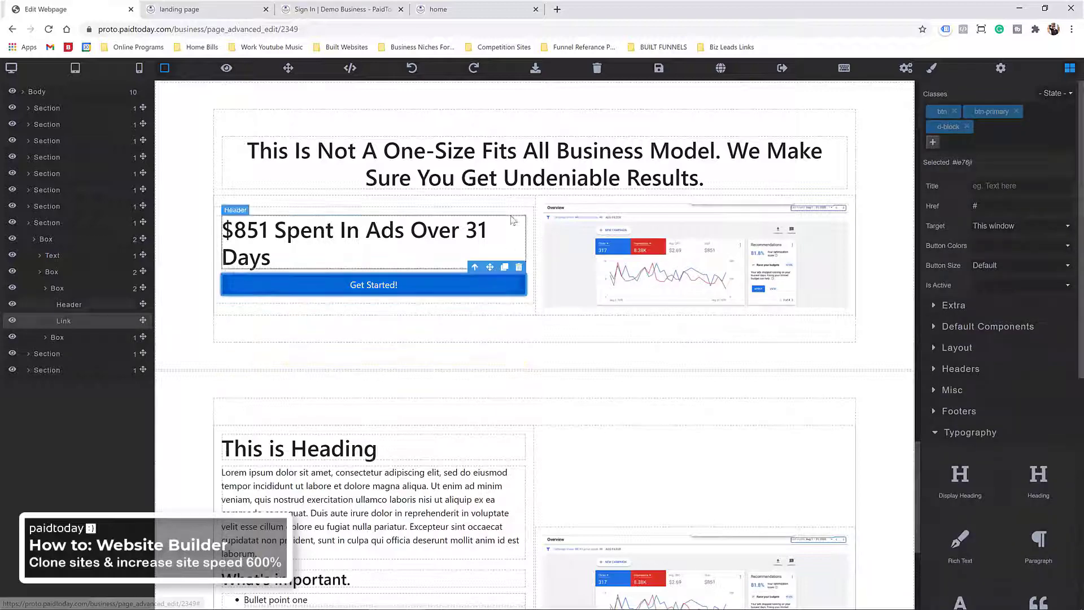
key(Delete)
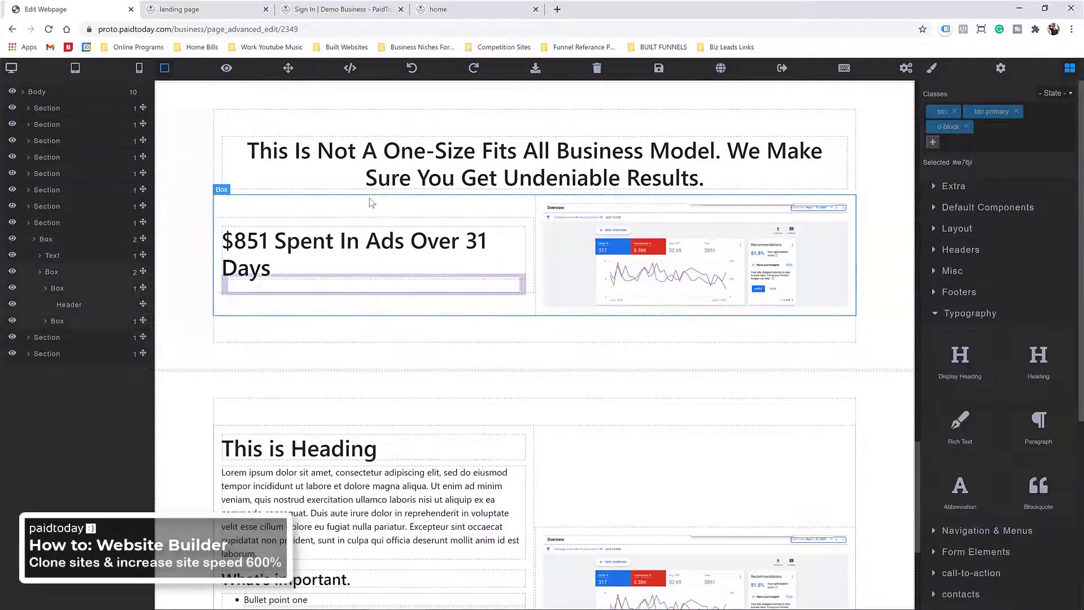
Step: Duplicate the two-column row and paste the 'Generating 81 Qualified Calls… $7,654 NET Return' headline
click(54, 271)
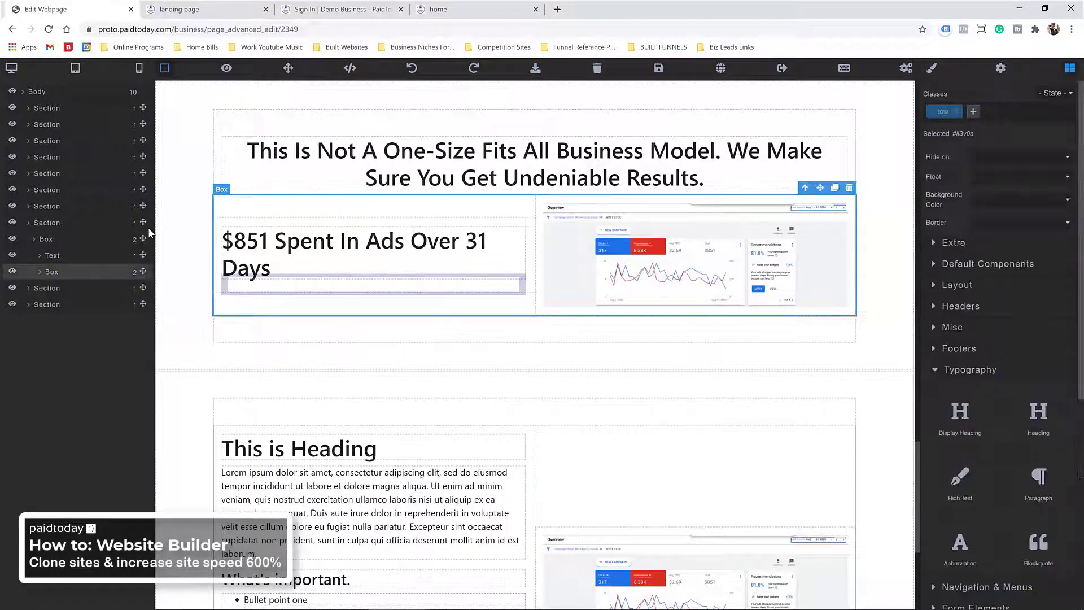
click(53, 243)
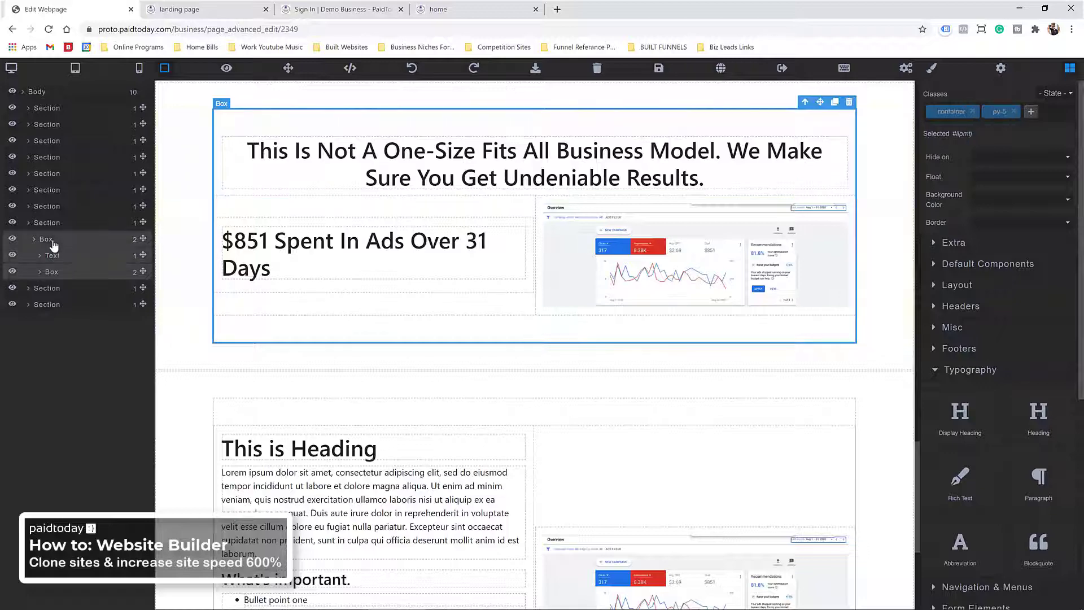
click(54, 272)
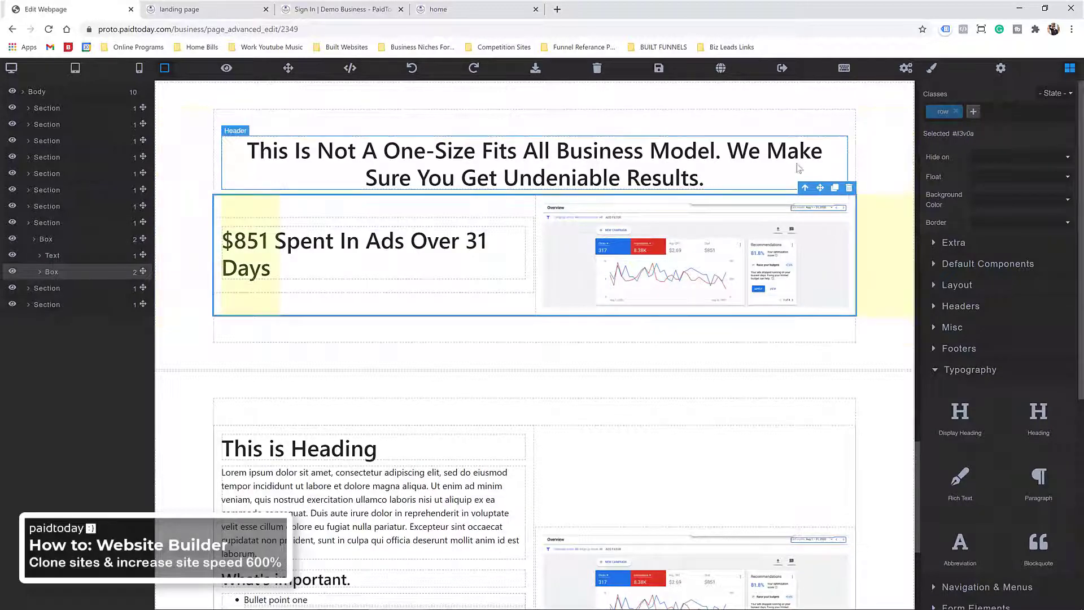
click(835, 189)
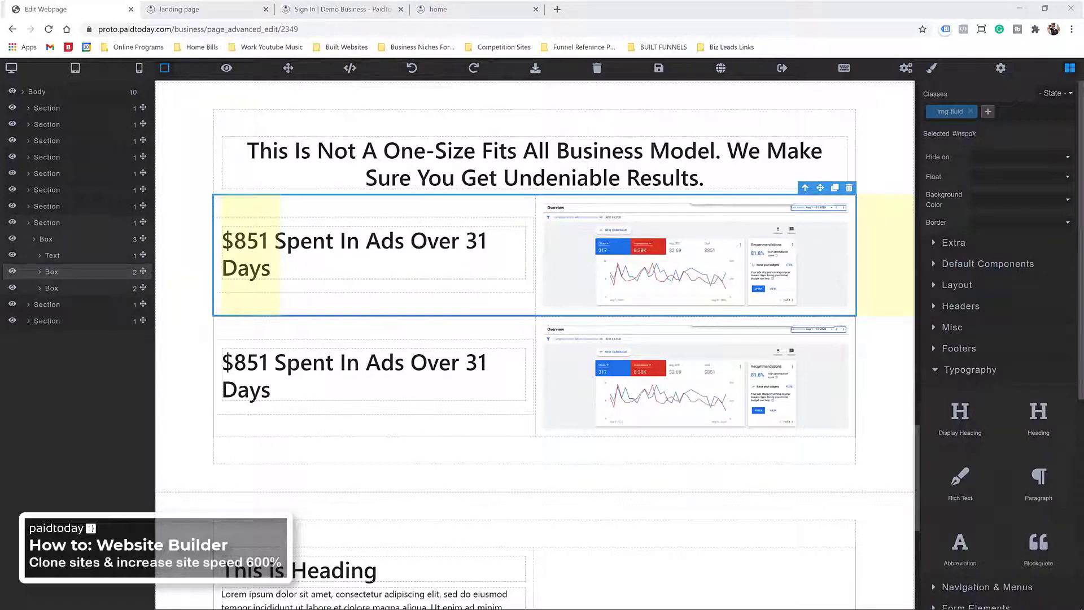
click(309, 370)
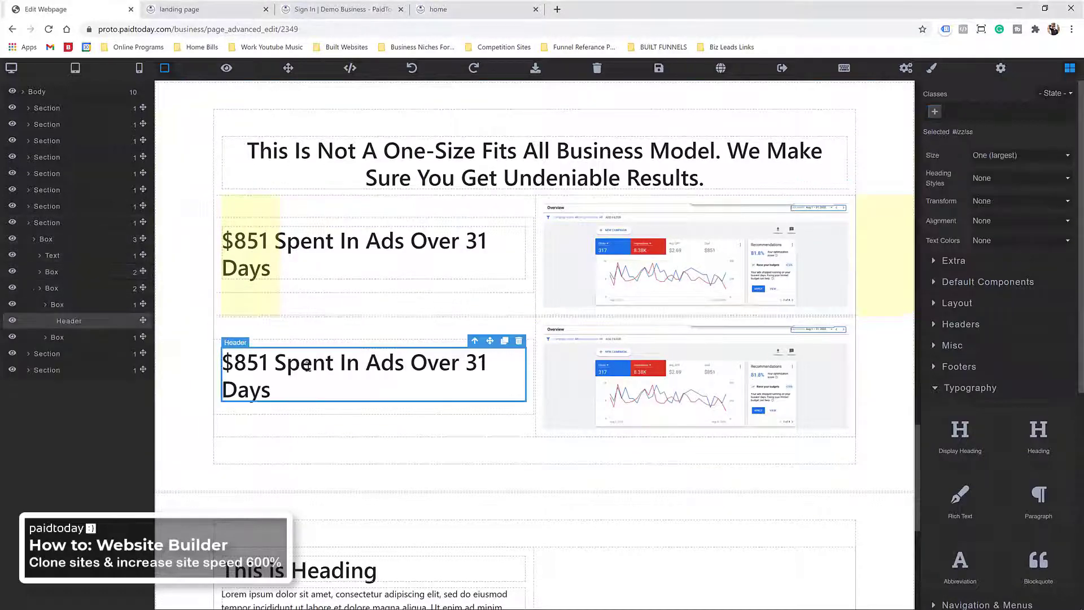
triple_click(310, 370)
right_click(310, 371)
click(360, 435)
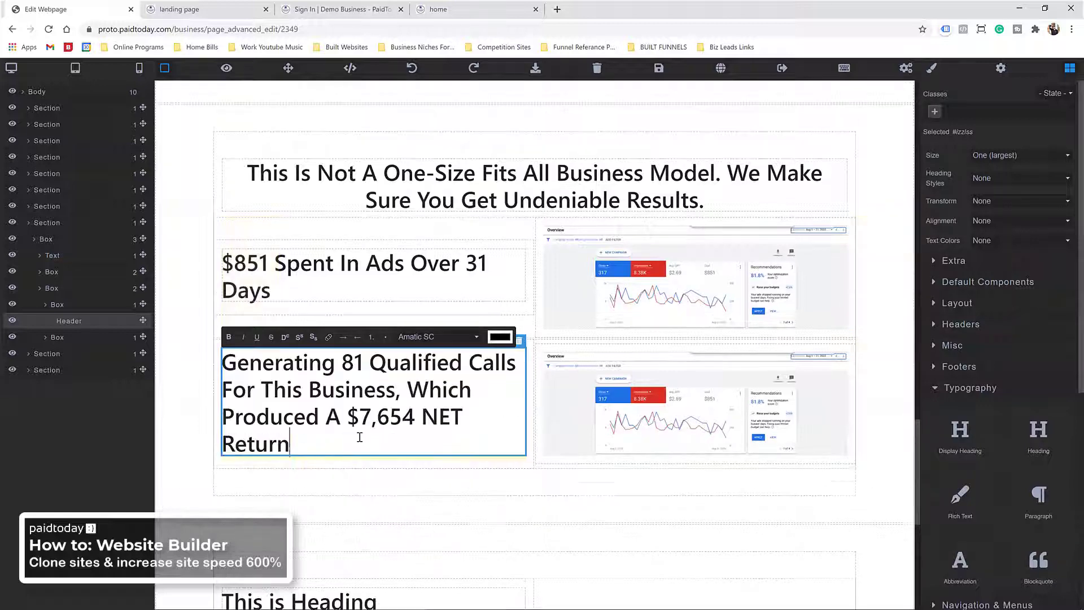
Step: Swap the copied row's image for the calls chart screenshot and save the page
click(612, 404)
double_click(612, 405)
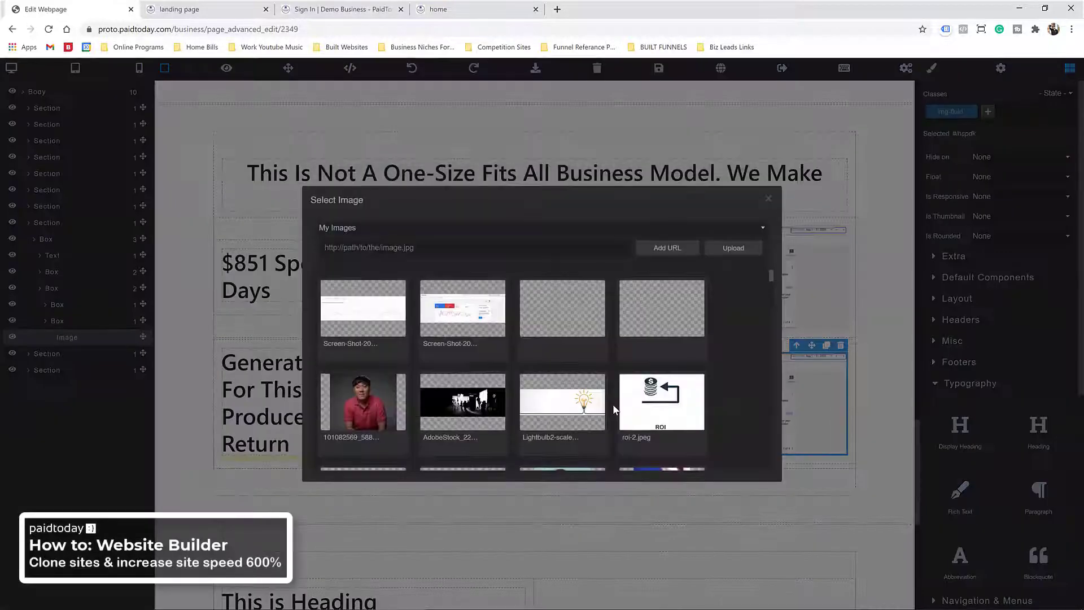
click(374, 317)
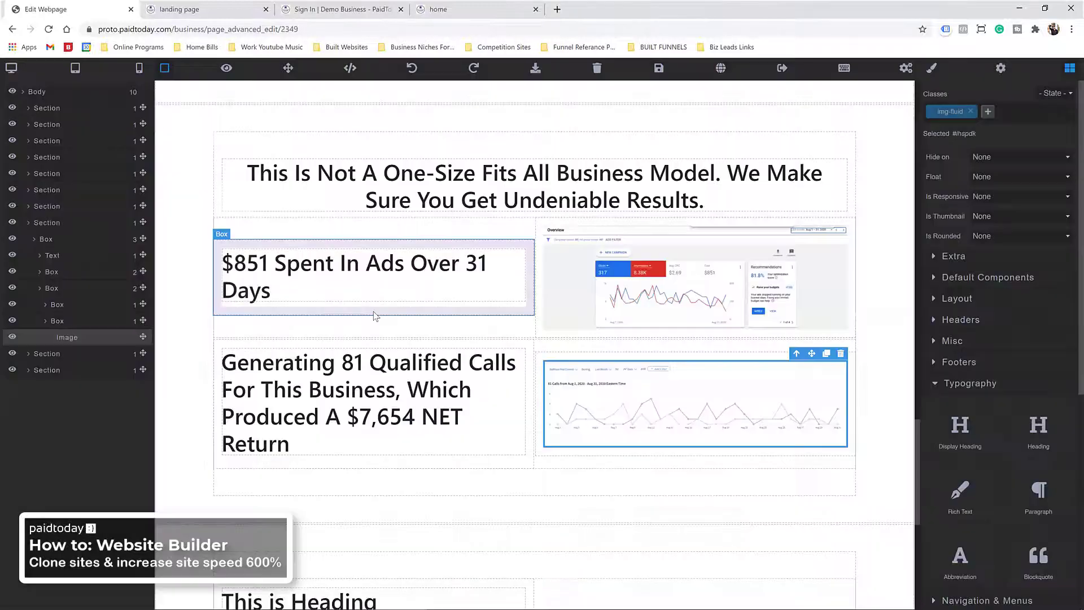
click(658, 67)
scroll(349, 178, down, 2)
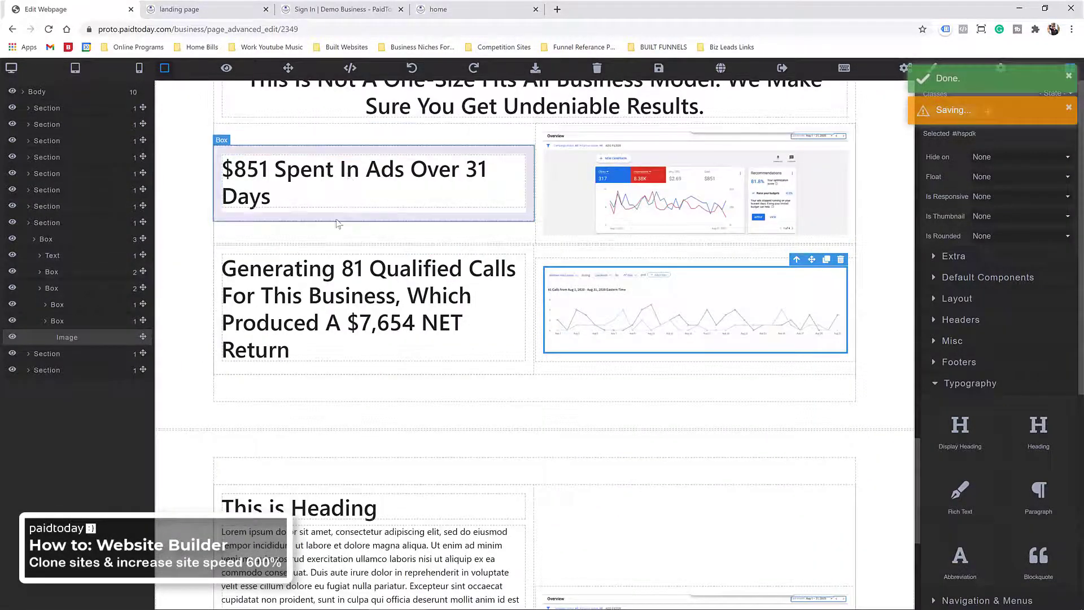
Step: Add a Heading below the 81-qualified-calls row and paste text over its 'This is Heading' placeholder
scroll(419, 441, up, 1)
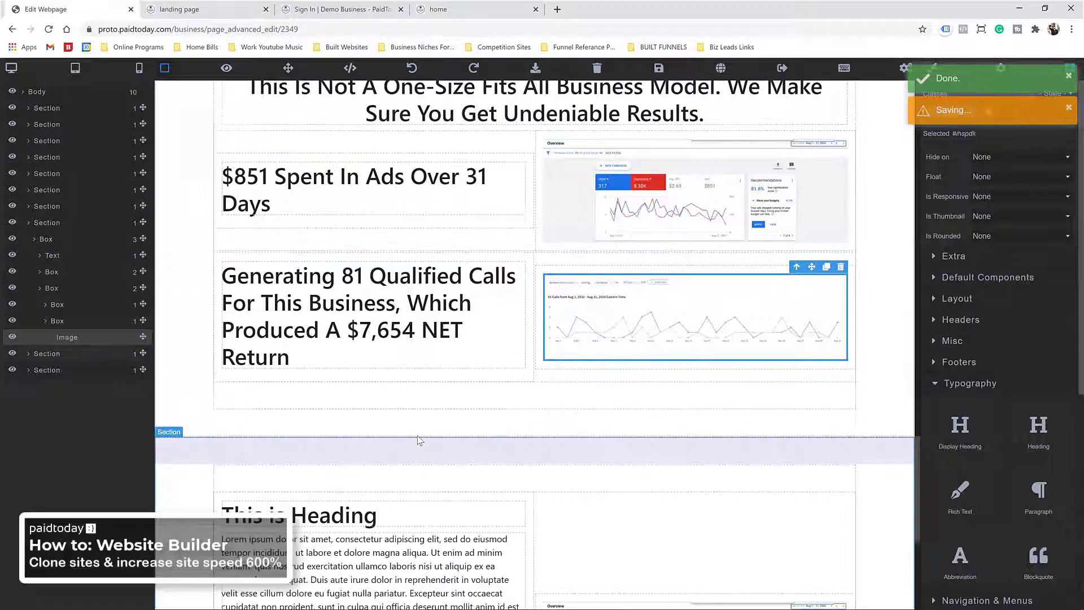
scroll(419, 441, up, 2)
click(490, 207)
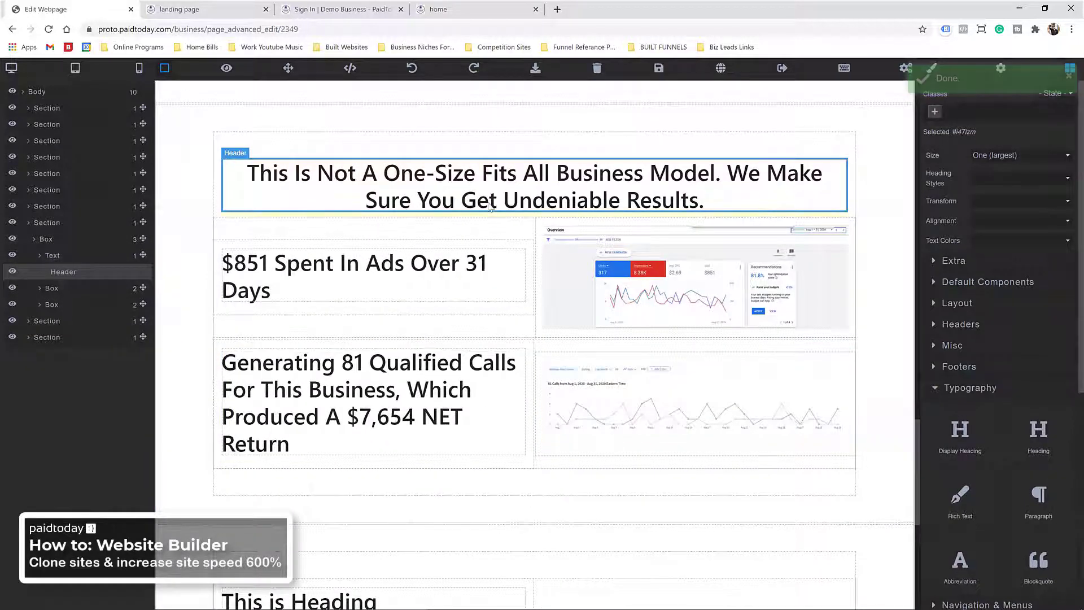
click(962, 391)
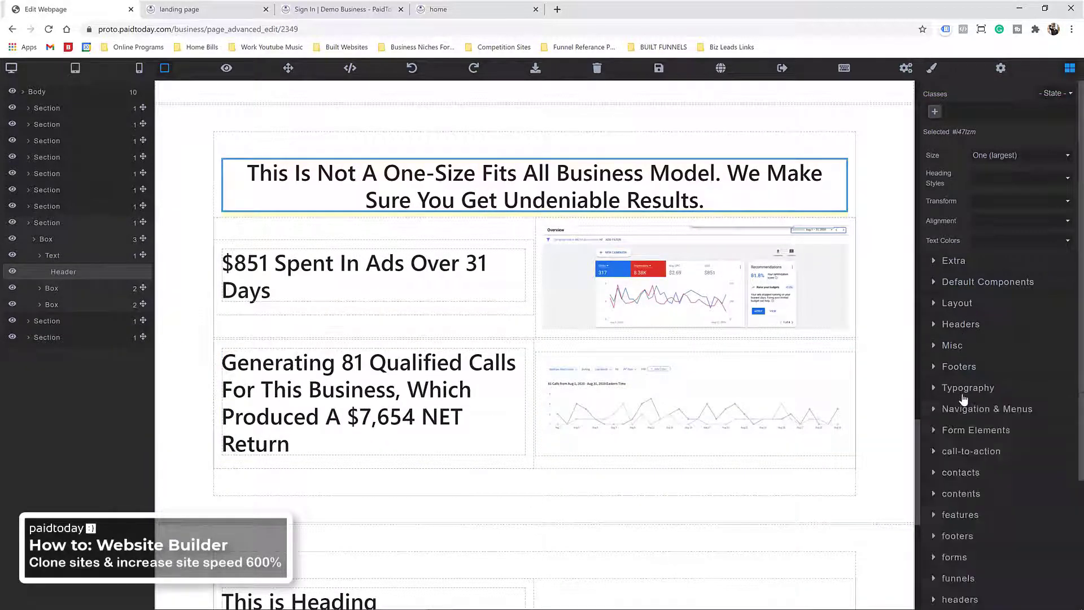
click(964, 394)
scroll(653, 382, down, 5)
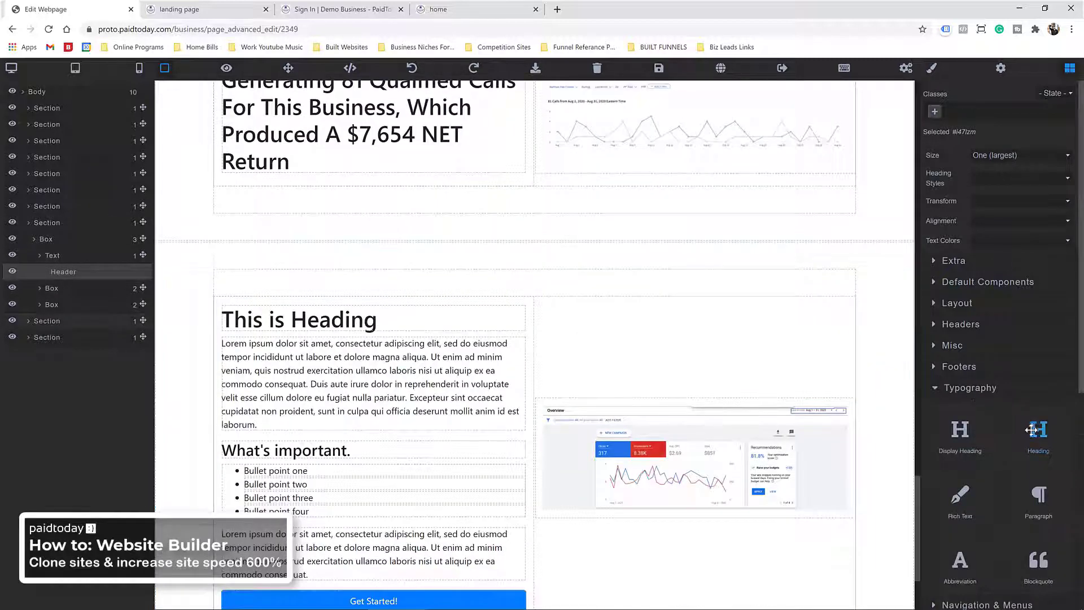
drag(1039, 432, 450, 195)
scroll(334, 192, up, 5)
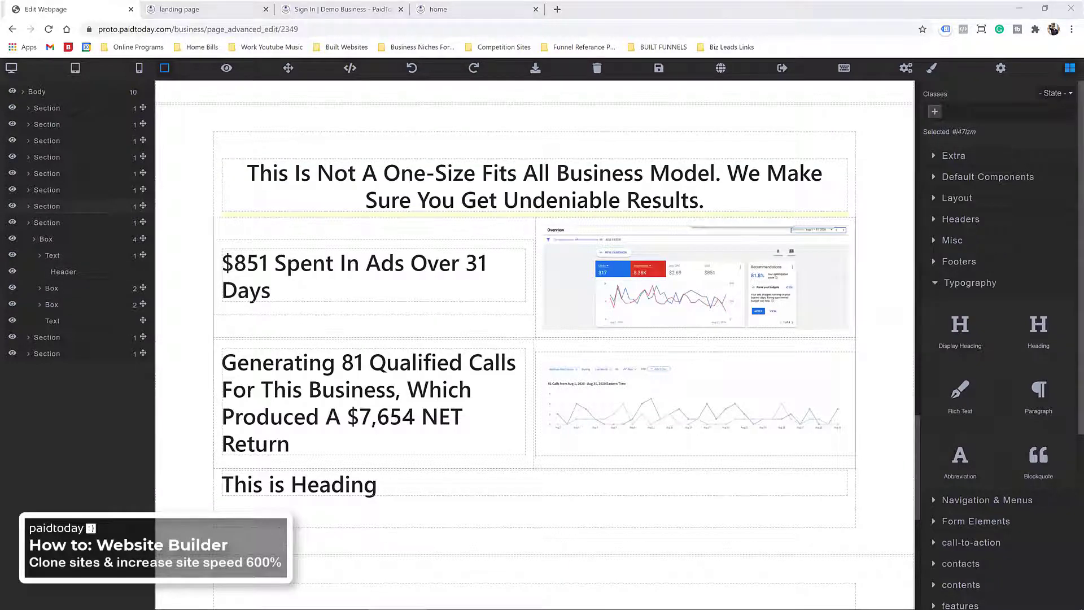
triple_click(355, 490)
right_click(344, 484)
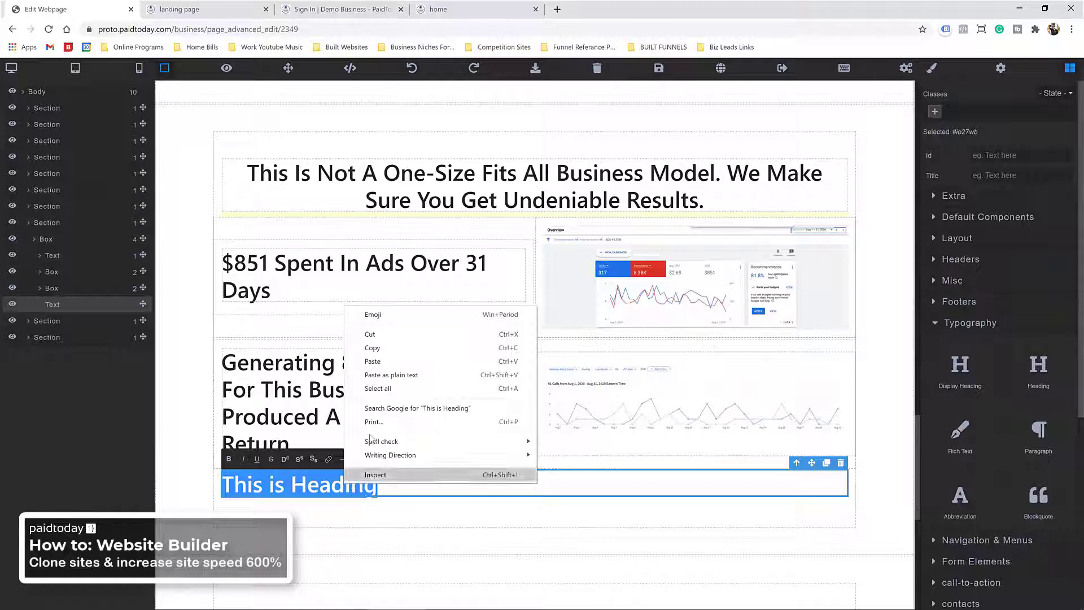
click(391, 377)
scroll(424, 389, up, 3)
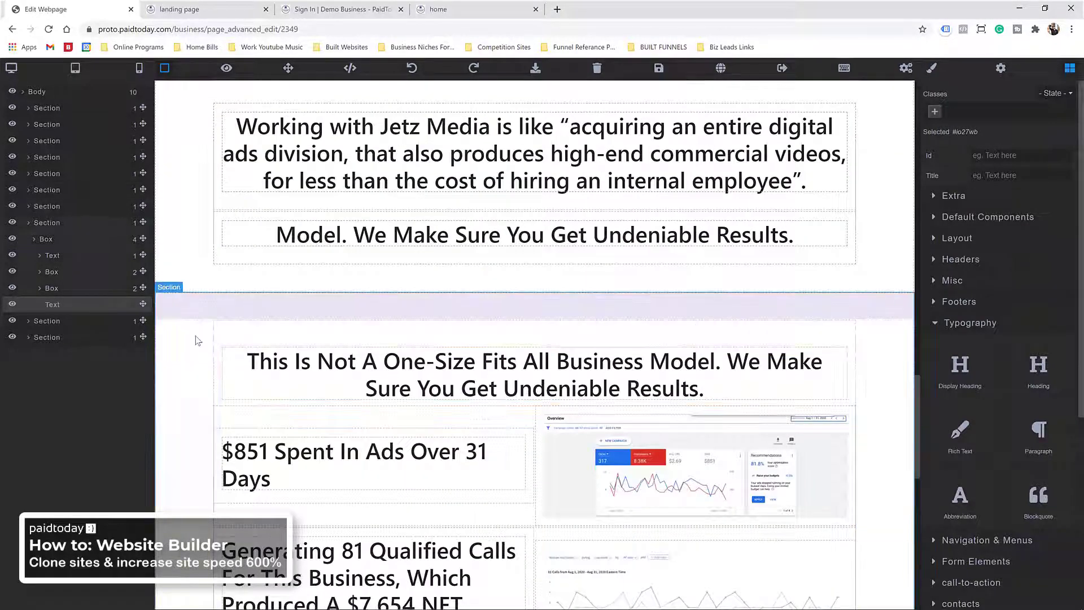
Step: Give the results section the bg-dark and text-light classes
click(623, 298)
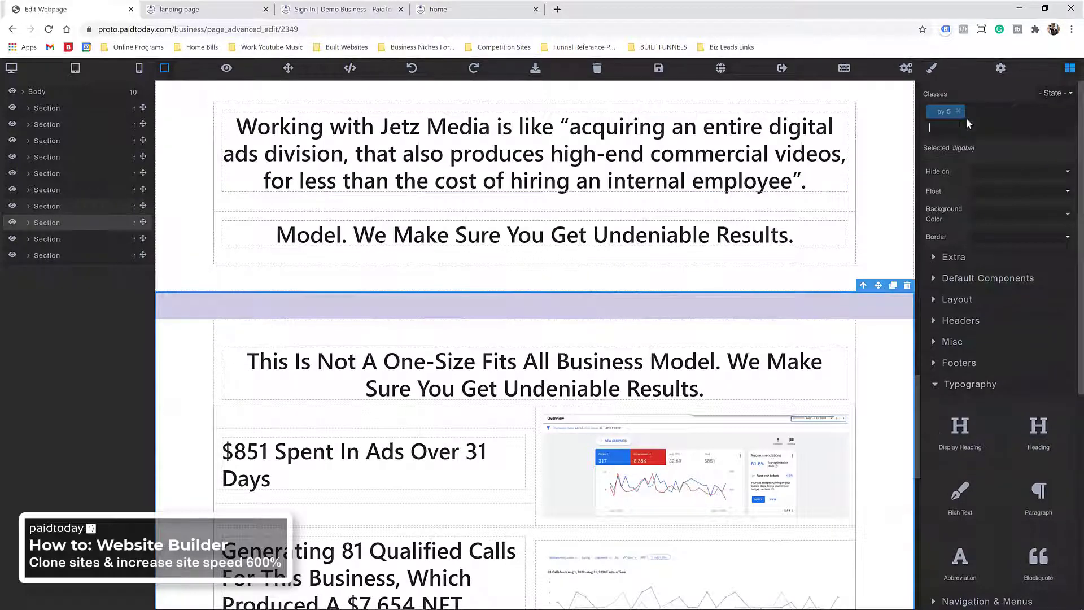
text(bg-dark)
key(Return)
click(1026, 112)
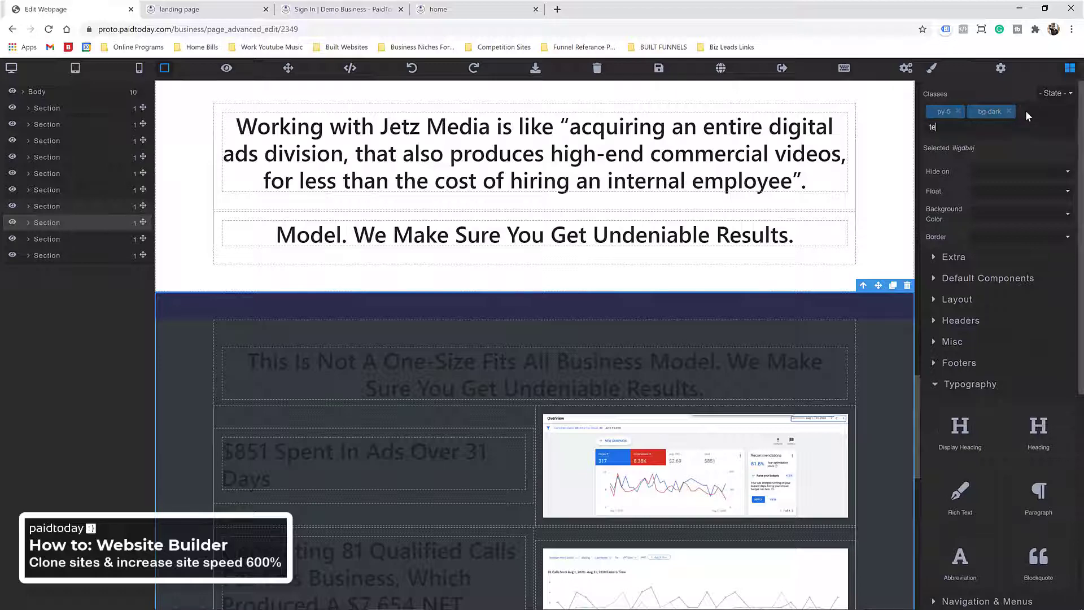
text(text-light)
key(Return)
Step: Delete the sample 'This is Heading' section below the ROI stats
scroll(596, 245, down, 5)
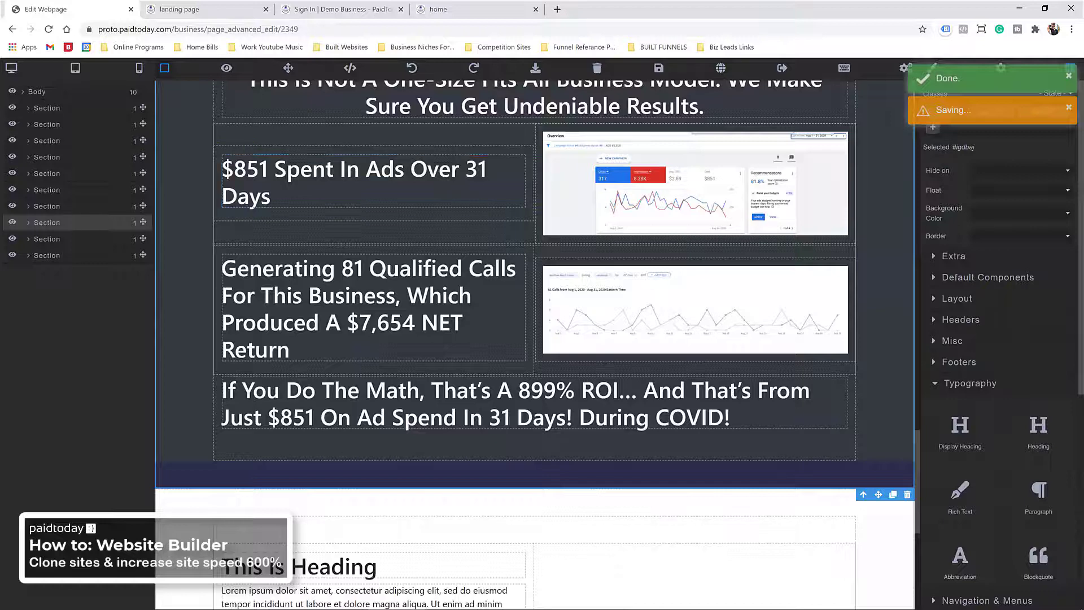
scroll(489, 300, down, 5)
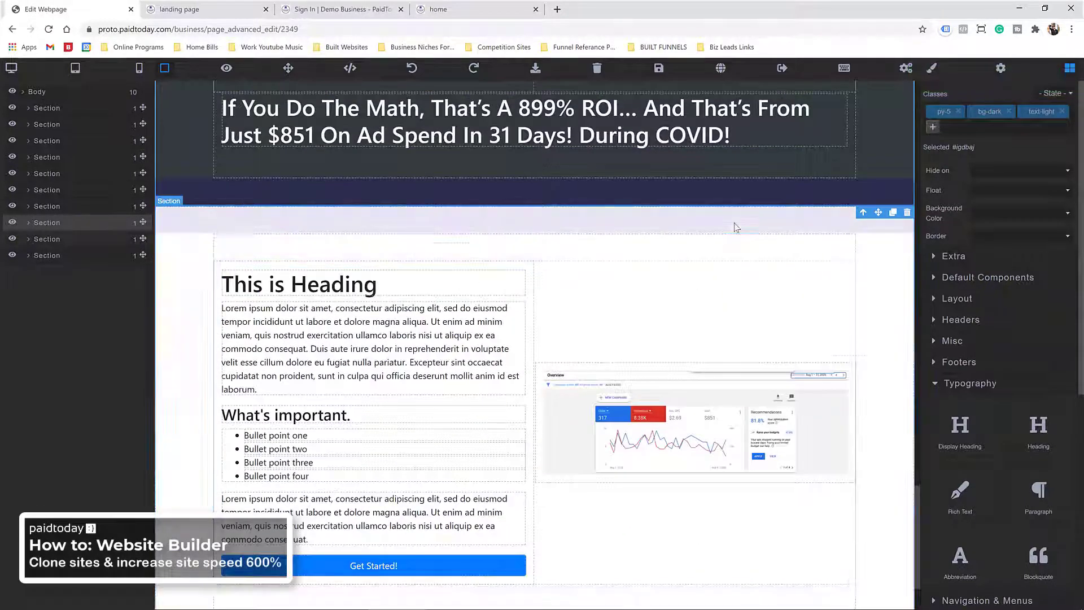
click(818, 226)
click(908, 200)
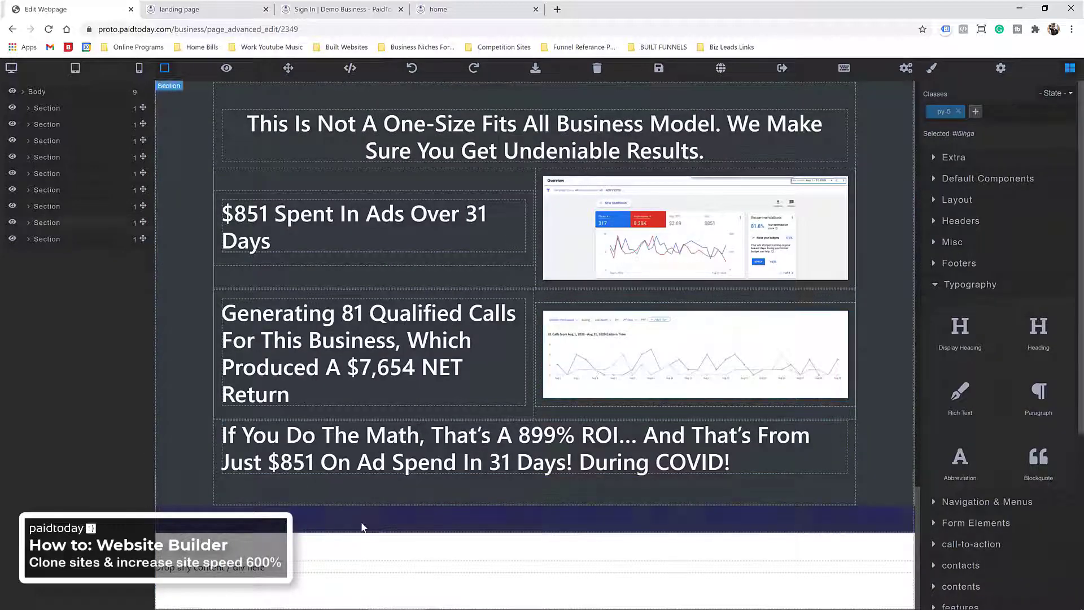
Step: Add an empty Layout container at the page bottom and remove the extra placeholder
click(966, 181)
click(967, 182)
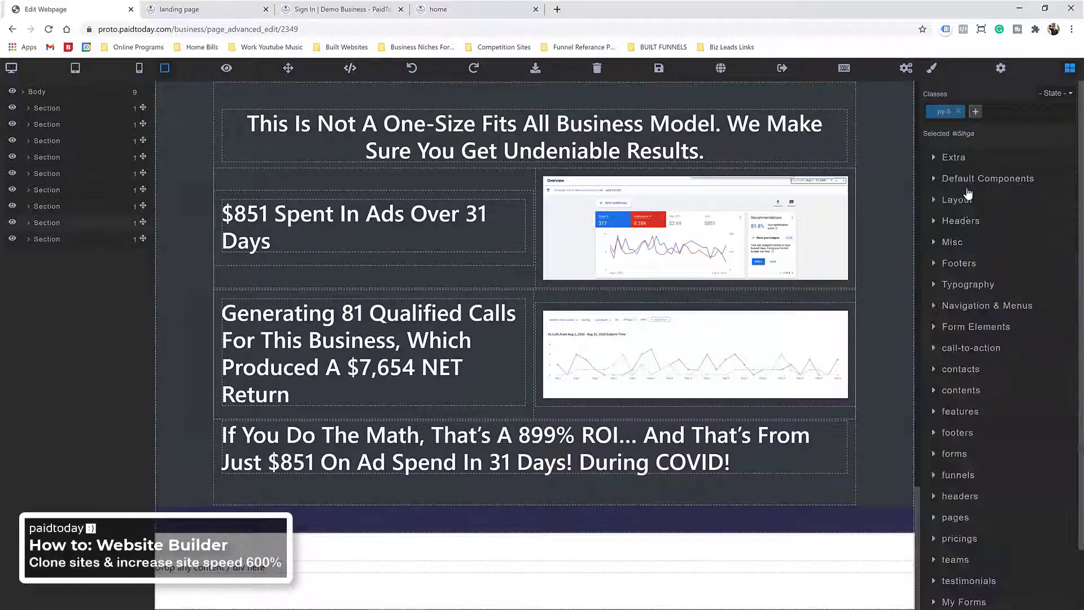
click(959, 202)
drag(960, 234, 552, 564)
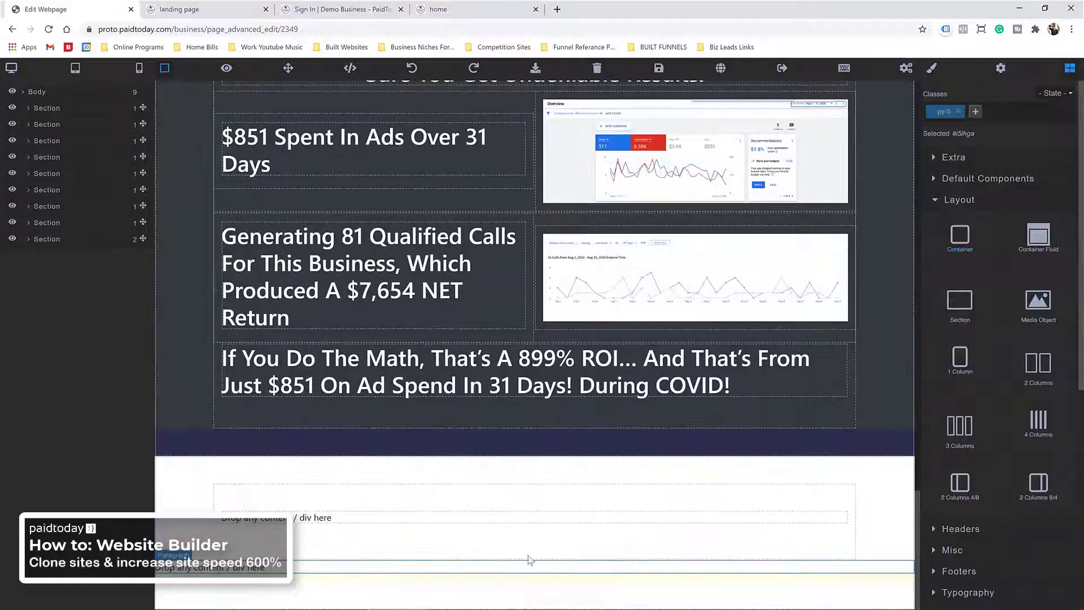
click(409, 571)
click(908, 555)
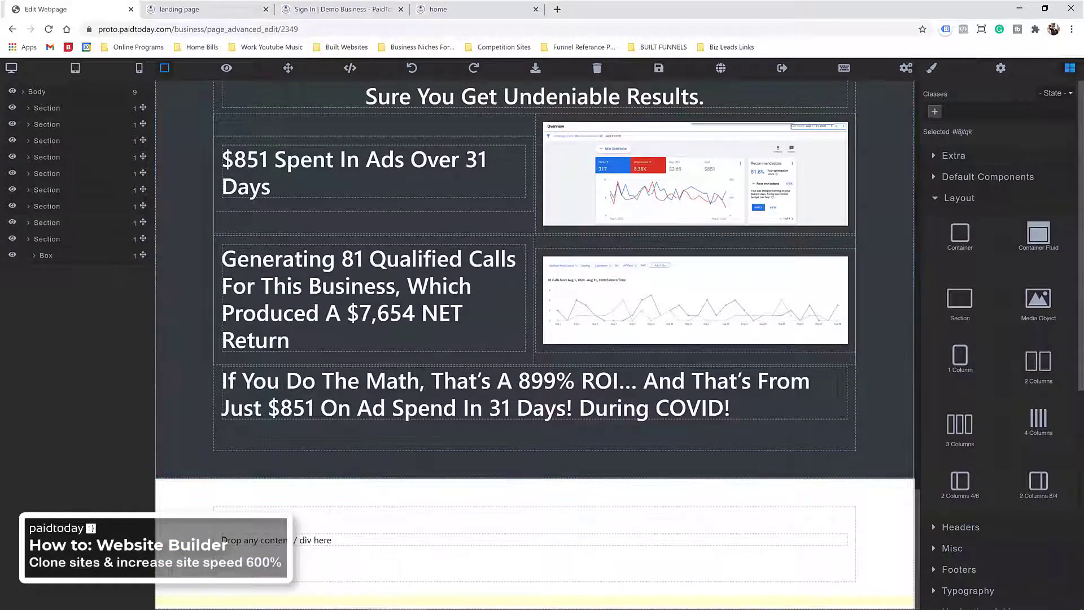
Step: Drop a Typography heading into the new container
click(978, 592)
drag(1039, 327, 629, 538)
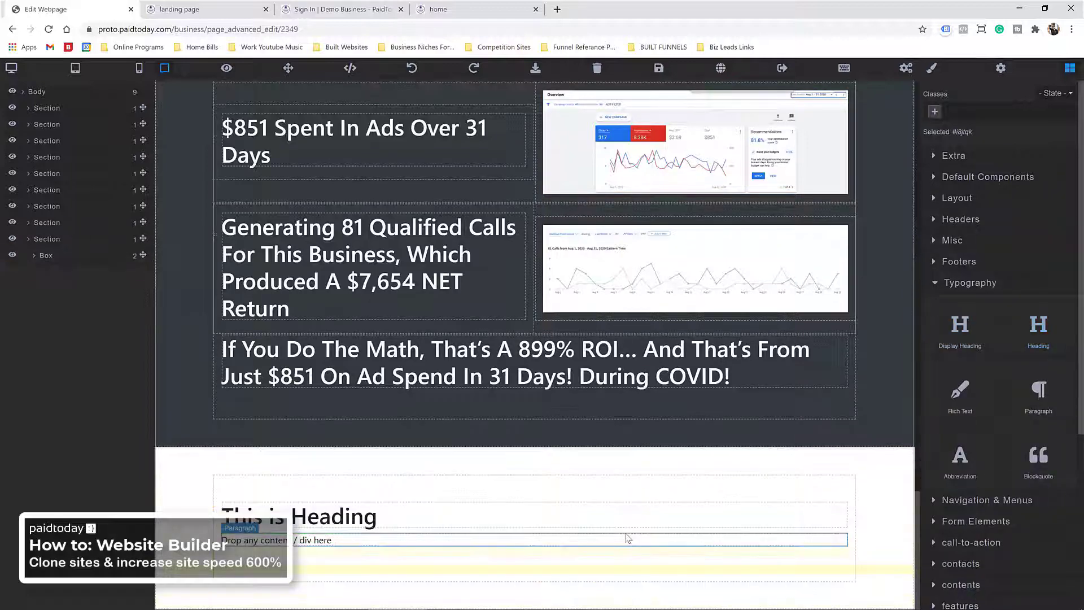
click(956, 182)
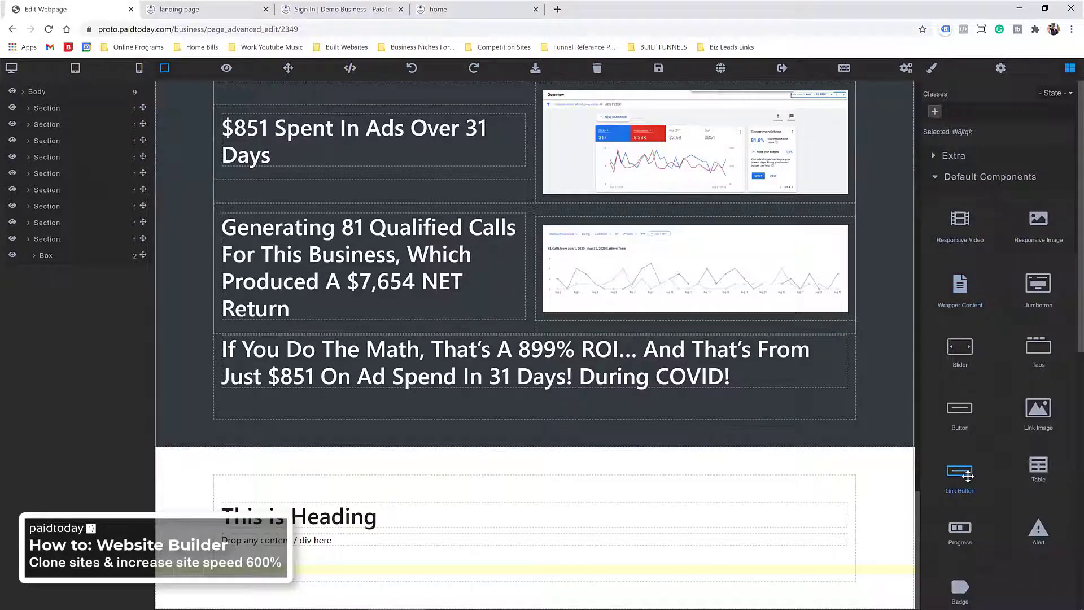
Step: Duplicate the yellow Schedule Free Discovery Call button and move the copy into the new box
scroll(798, 329, up, 20)
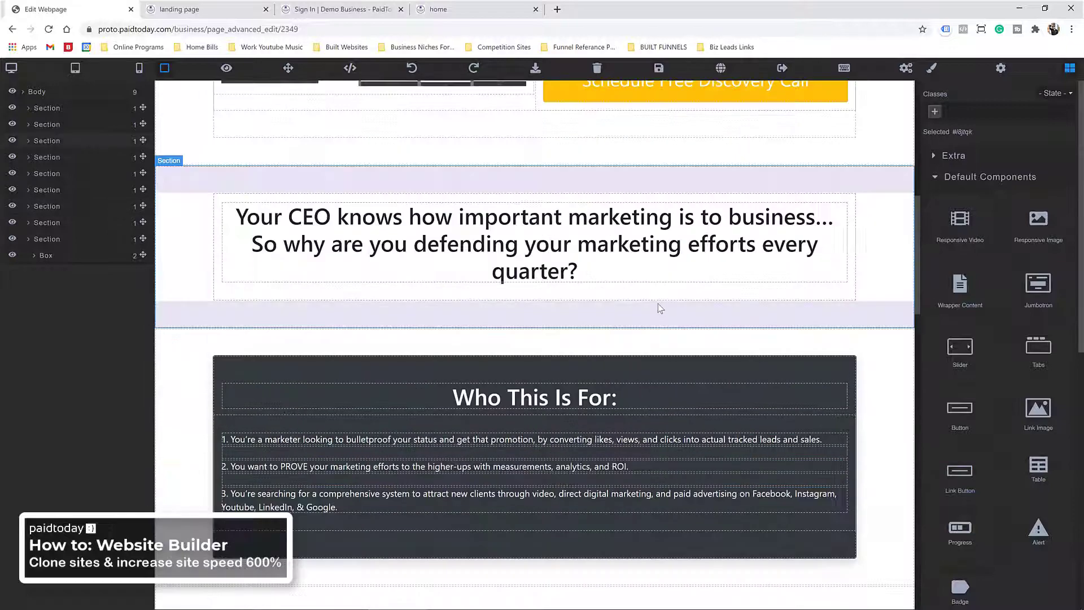
scroll(660, 308, up, 3)
click(621, 268)
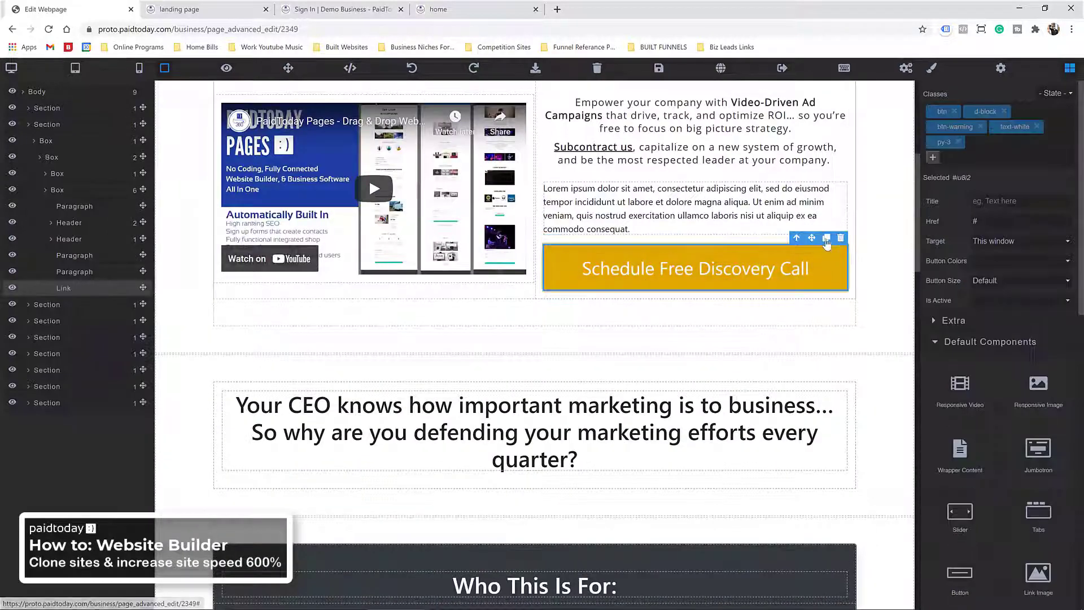
click(827, 240)
click(755, 276)
mouse_move(812, 262)
mouse_down()
mouse_move(695, 379)
mouse_move(486, 537)
mouse_move(489, 564)
mouse_up()
scroll(694, 374, down, 15)
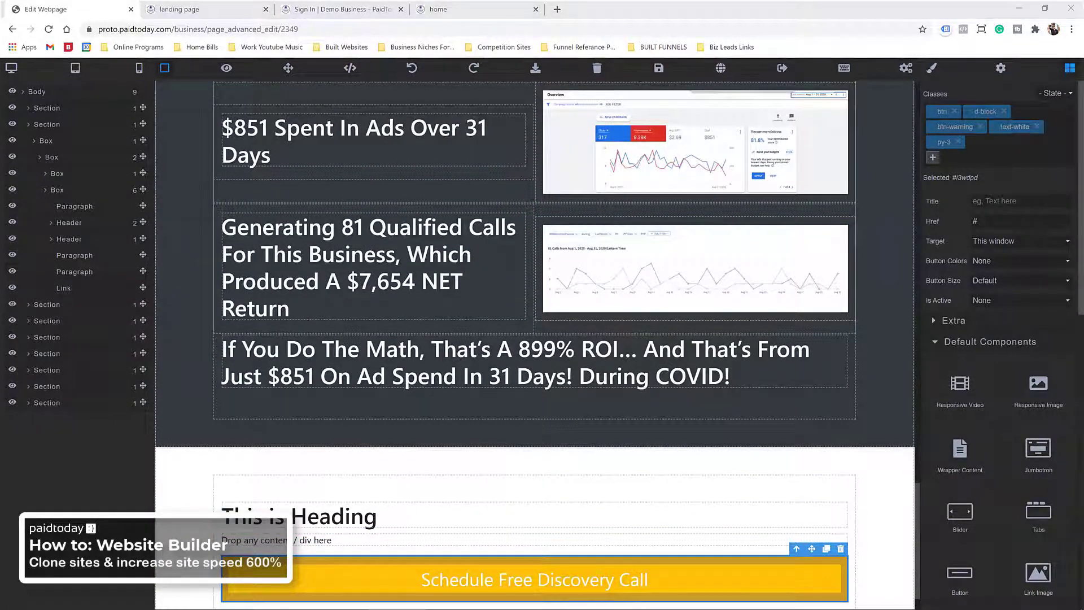
Step: Replace the sample heading with the pasted 'We'll Only Ever Run Campaigns For 6 Marketing Executives…' headline, centred
triple_click(323, 516)
right_click(323, 516)
click(383, 409)
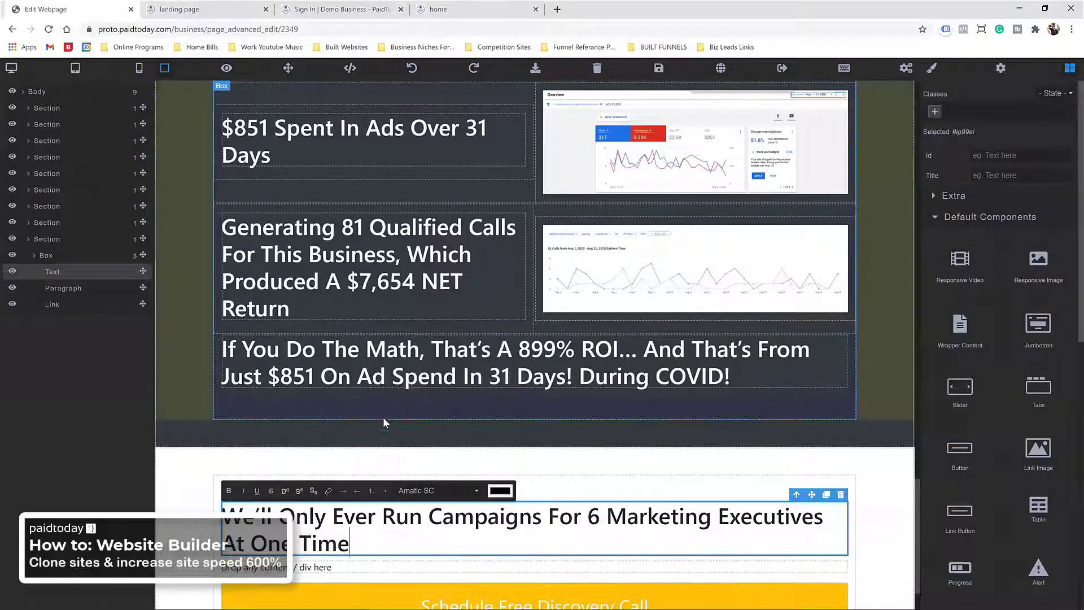
click(934, 72)
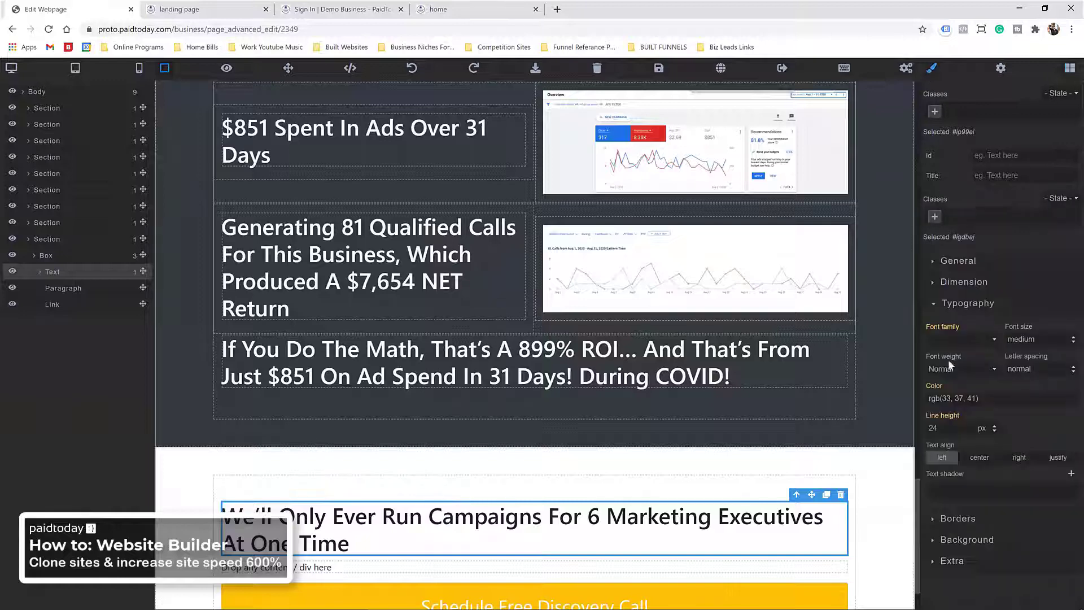
click(977, 462)
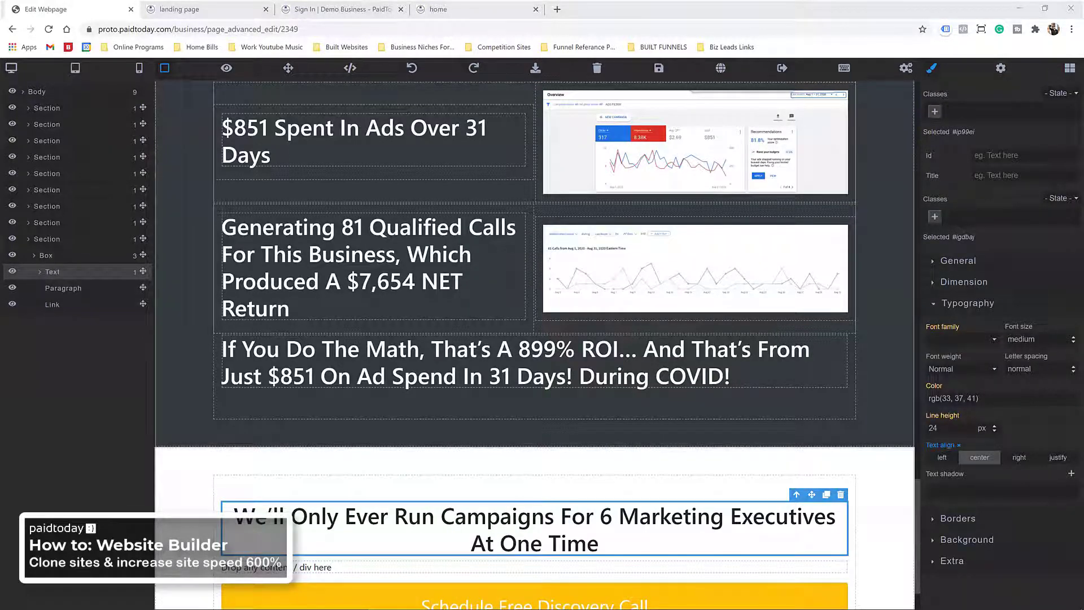
Step: Paste the supporting sentence as plain text into the placeholder paragraph and centre it
triple_click(339, 568)
right_click(339, 568)
click(401, 458)
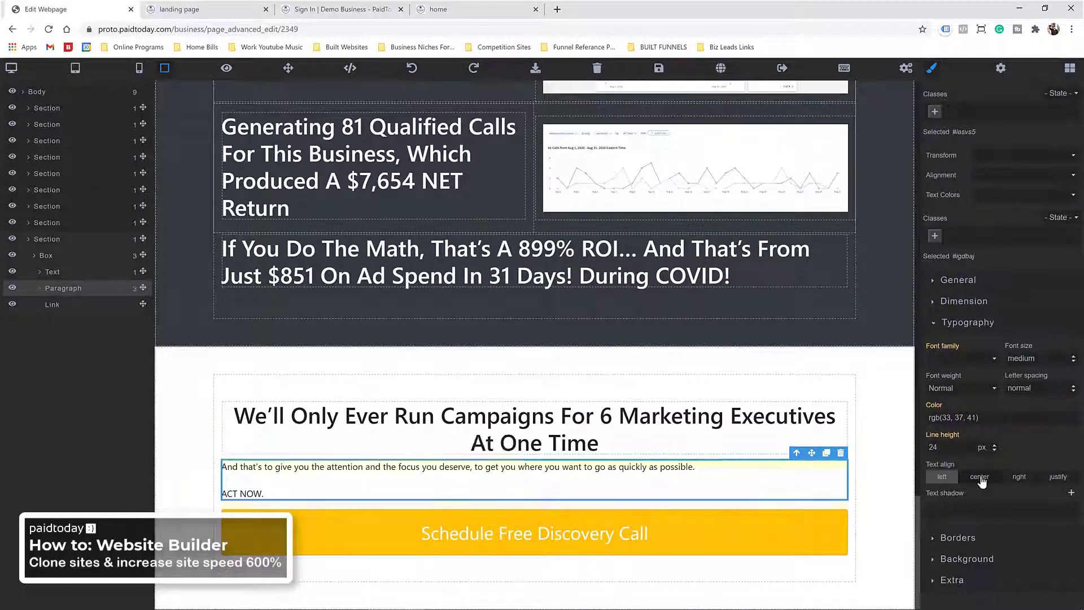
click(977, 477)
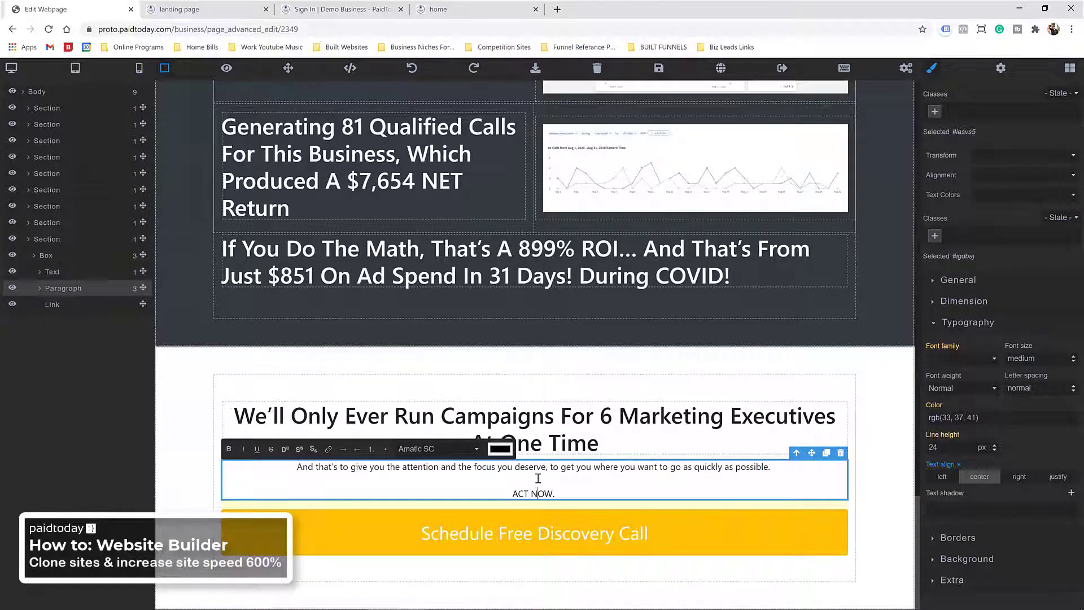
key(BackSpace)
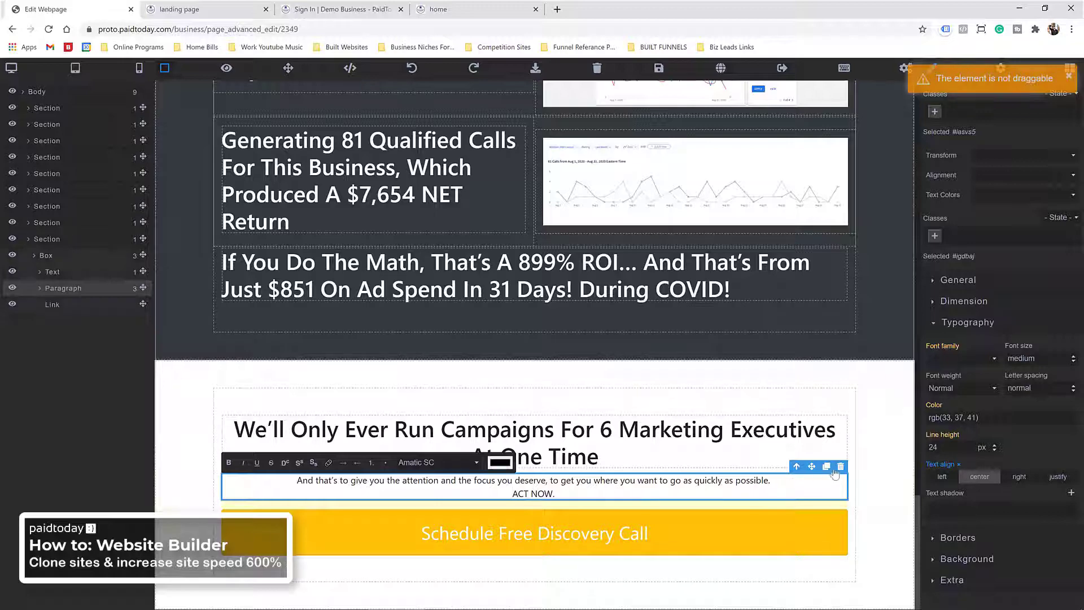
Step: Duplicate the paragraph, keep only 'ACT NOW.' in the copy and colour it red #d11919
click(827, 467)
click(601, 510)
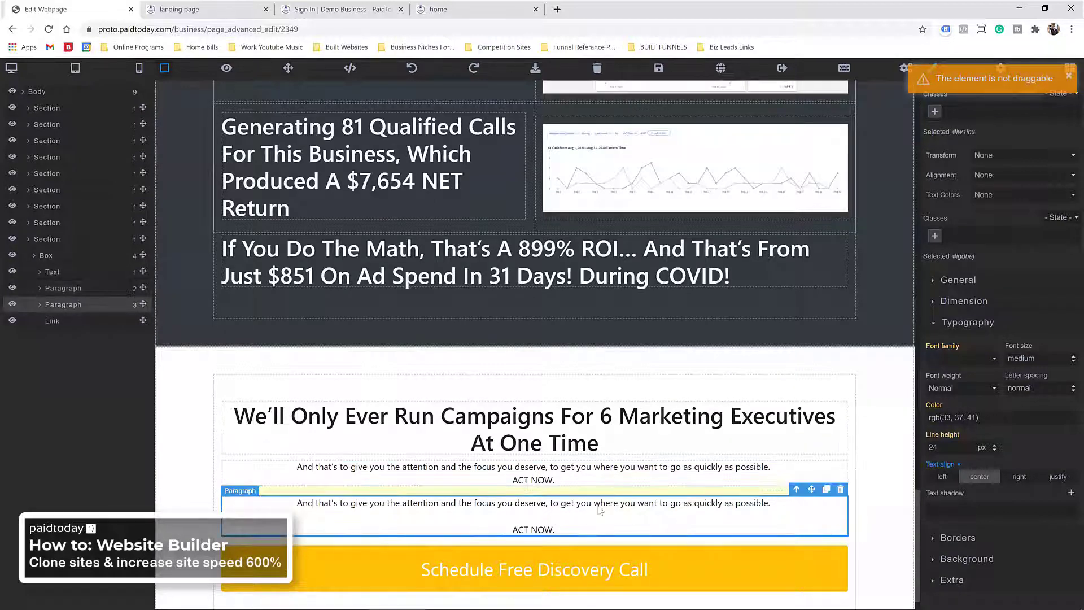
double_click(722, 502)
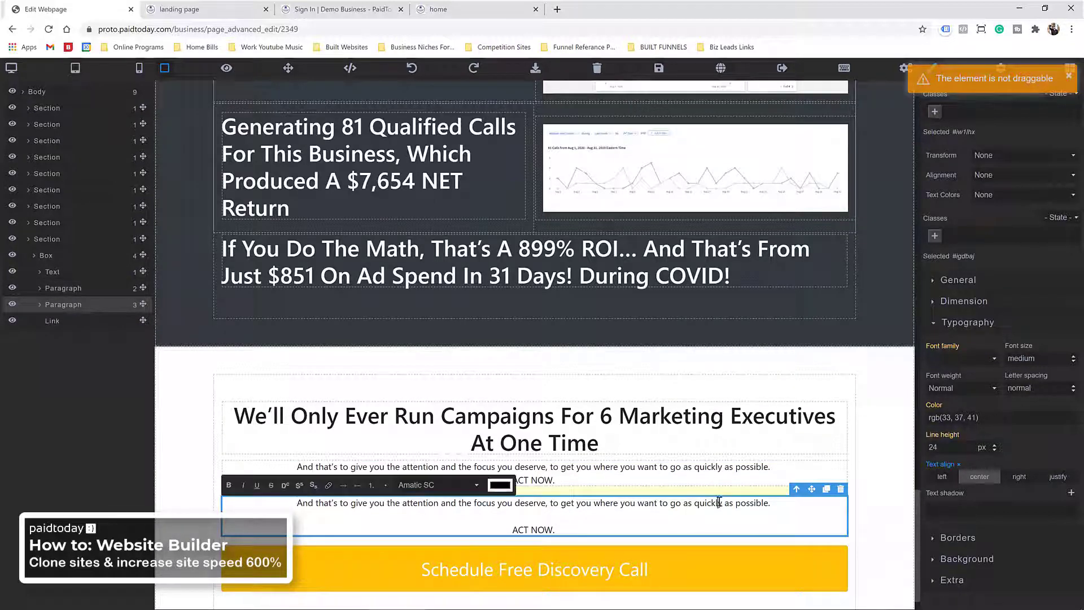
triple_click(281, 506)
key(BackSpace)
key(BackSpace)
key(BackSpace)
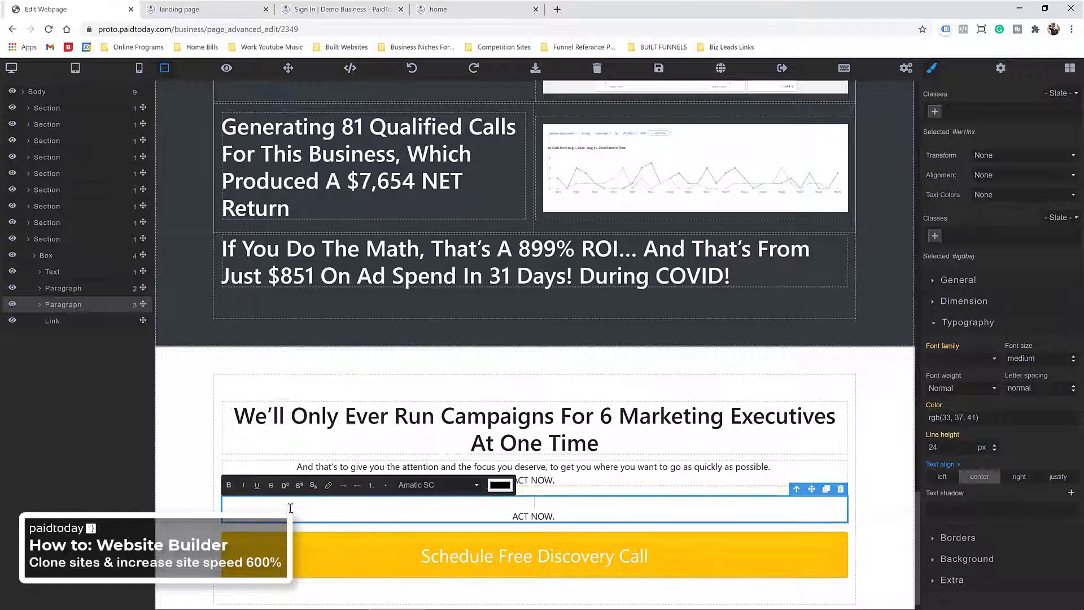
drag(552, 506, 511, 503)
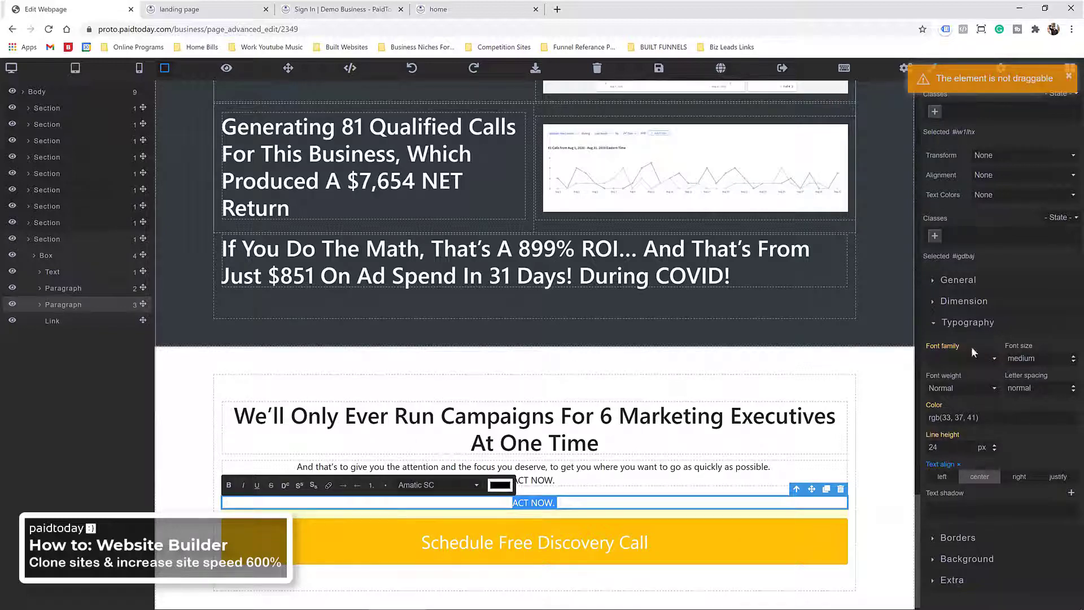
click(936, 324)
click(934, 324)
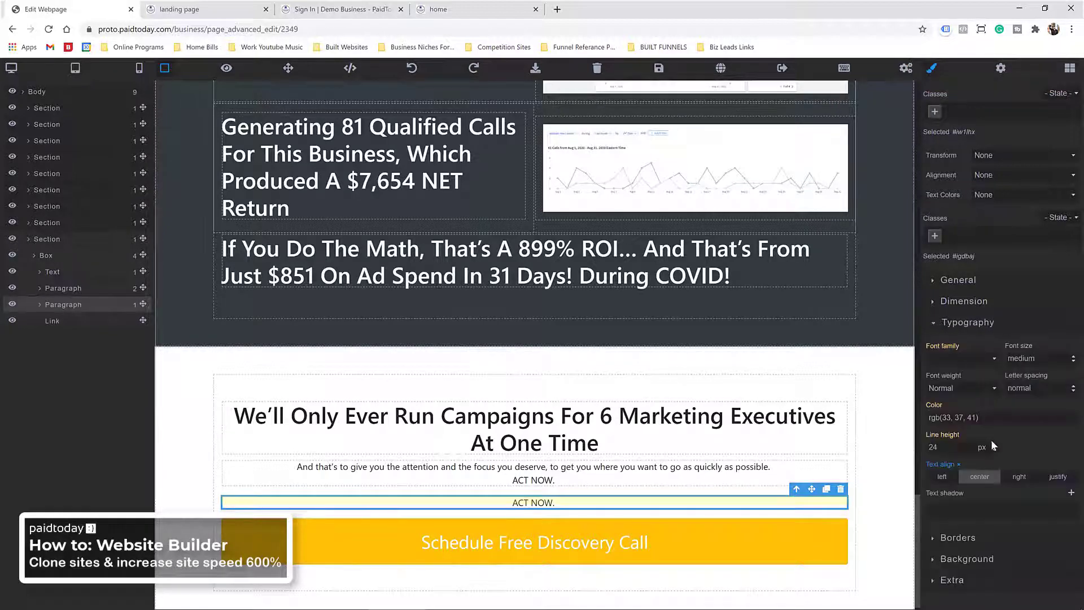
click(1070, 424)
drag(1071, 453, 1069, 439)
click(1053, 459)
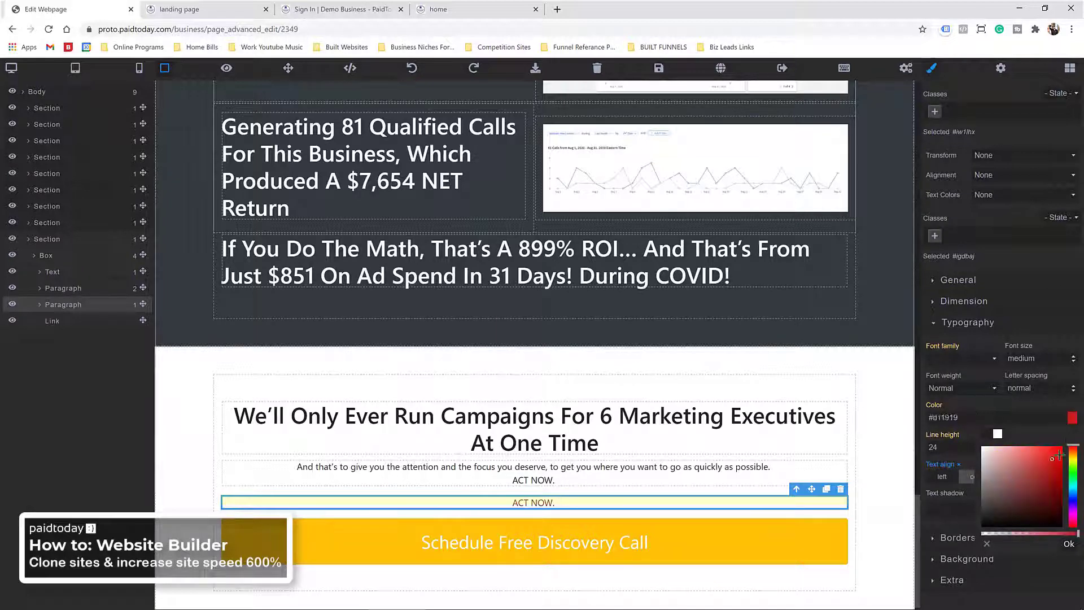
Step: Remove 'ACT NOW.' and the leftover empty line from the first paragraph
double_click(590, 484)
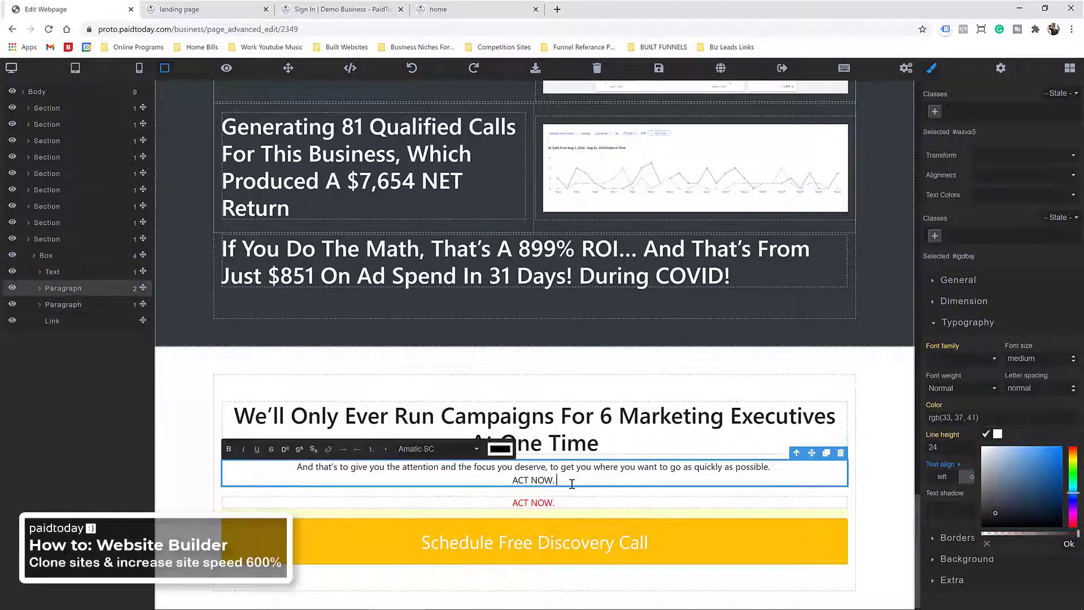
key(BackSpace)
key(BackSpace)
key(BackSpace)
key(BackSpace)
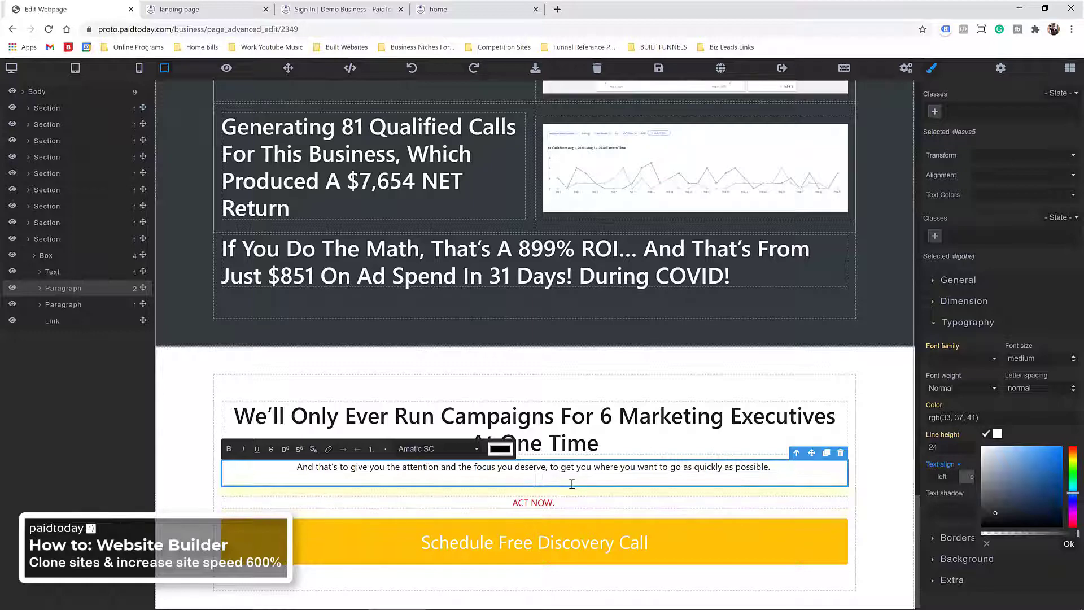
key(BackSpace)
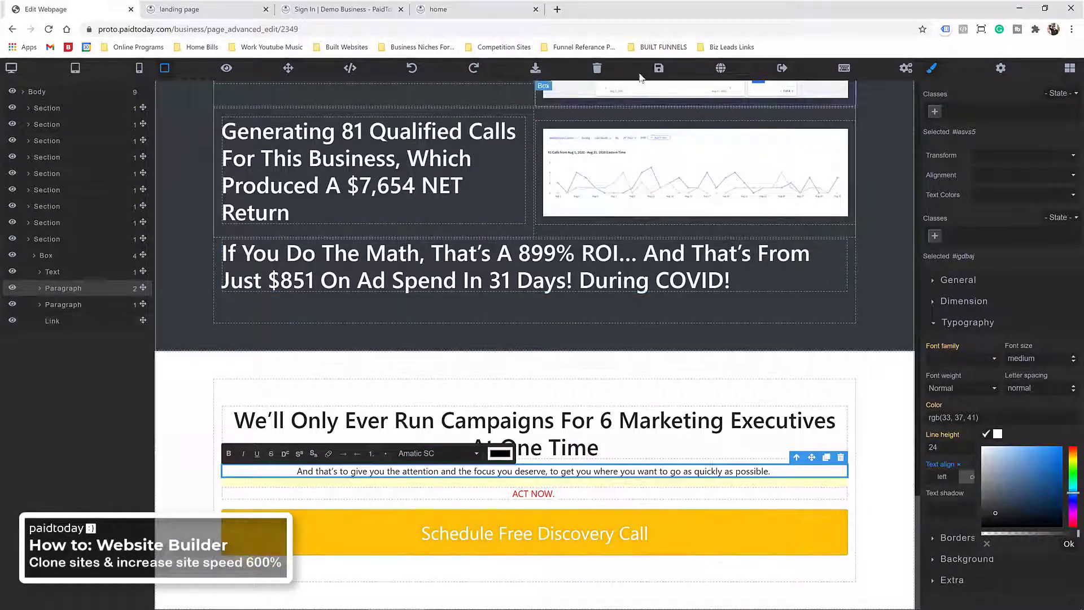
Step: Point the copied Schedule Free Discovery Call button's link to /booking and save
click(658, 69)
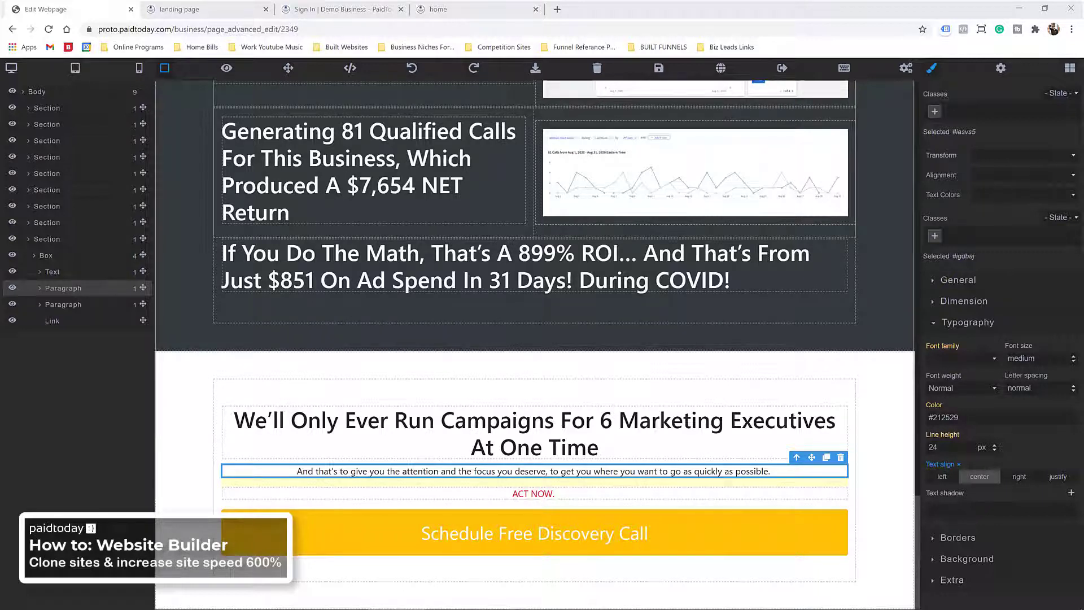
click(633, 534)
drag(987, 222, 828, 224)
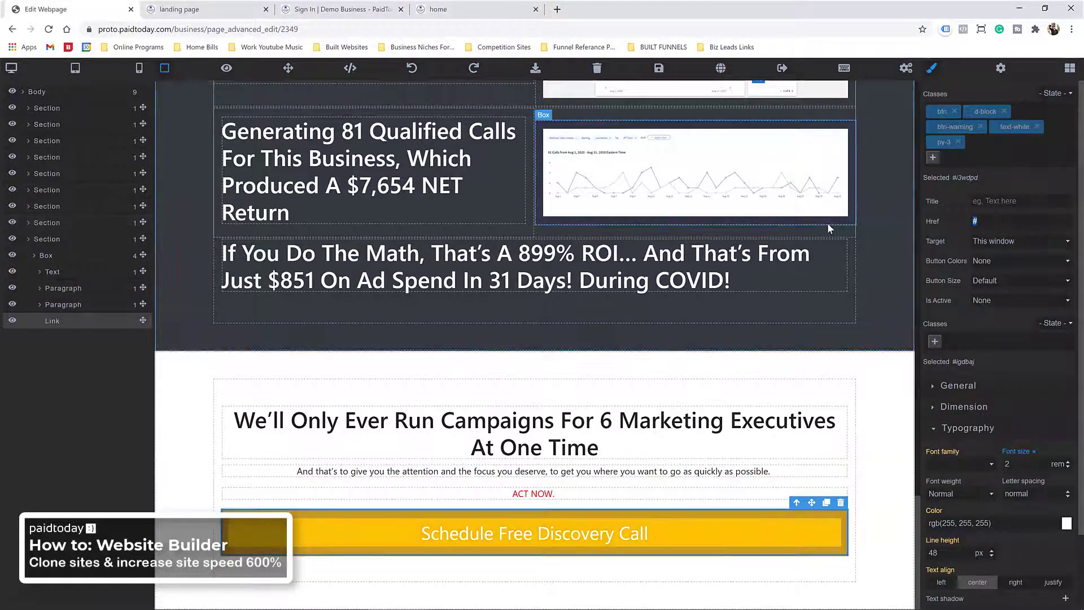
text(/o)
text(ooking)
click(658, 68)
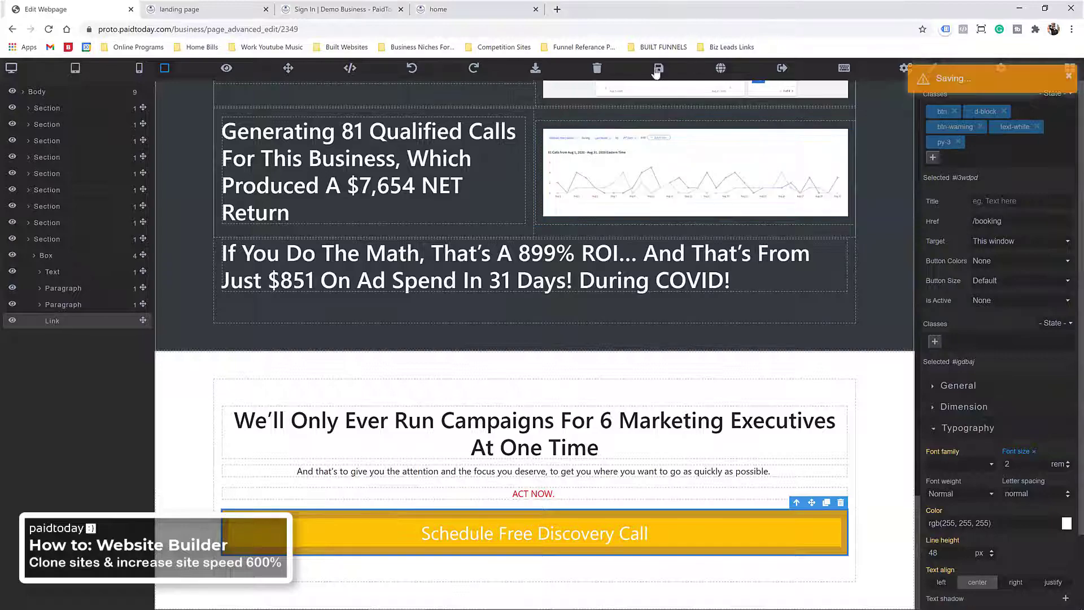
Step: Save the landing page again and head back out of the editor
scroll(576, 328, up, 5)
scroll(576, 316, up, 20)
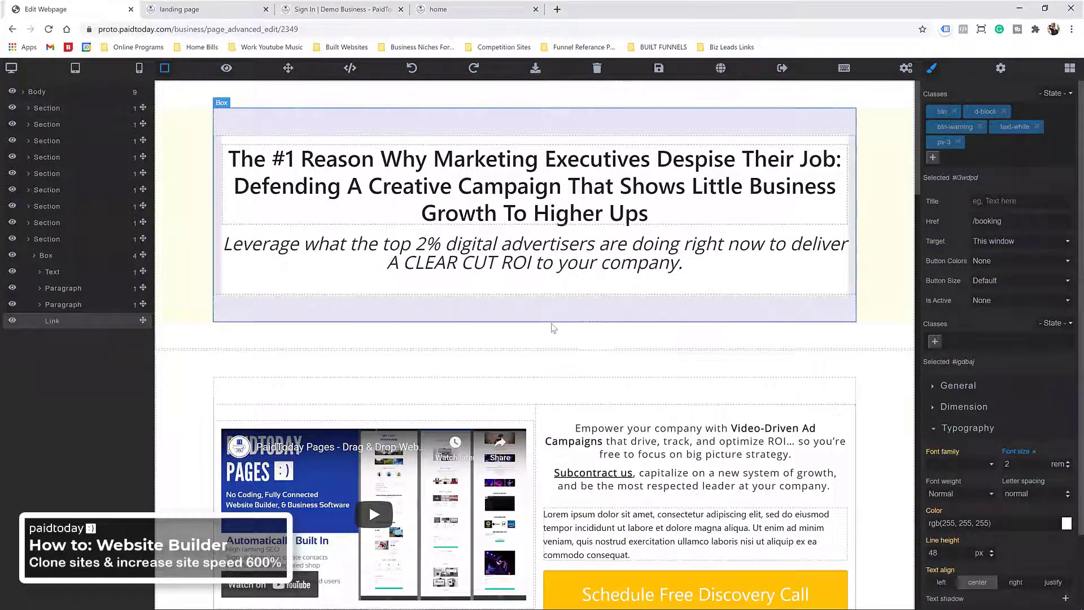
click(658, 68)
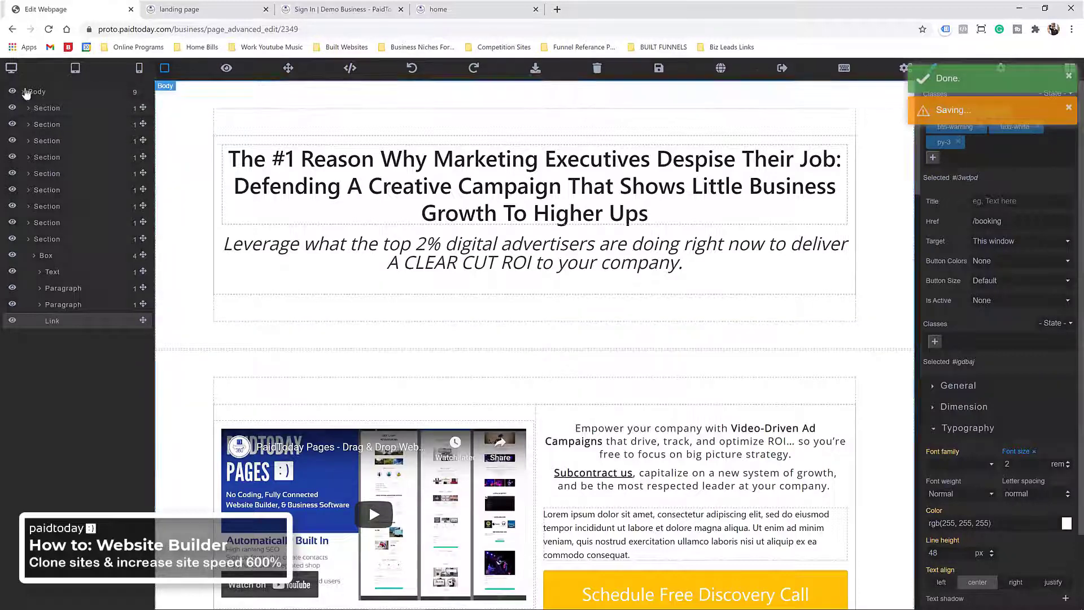
click(12, 29)
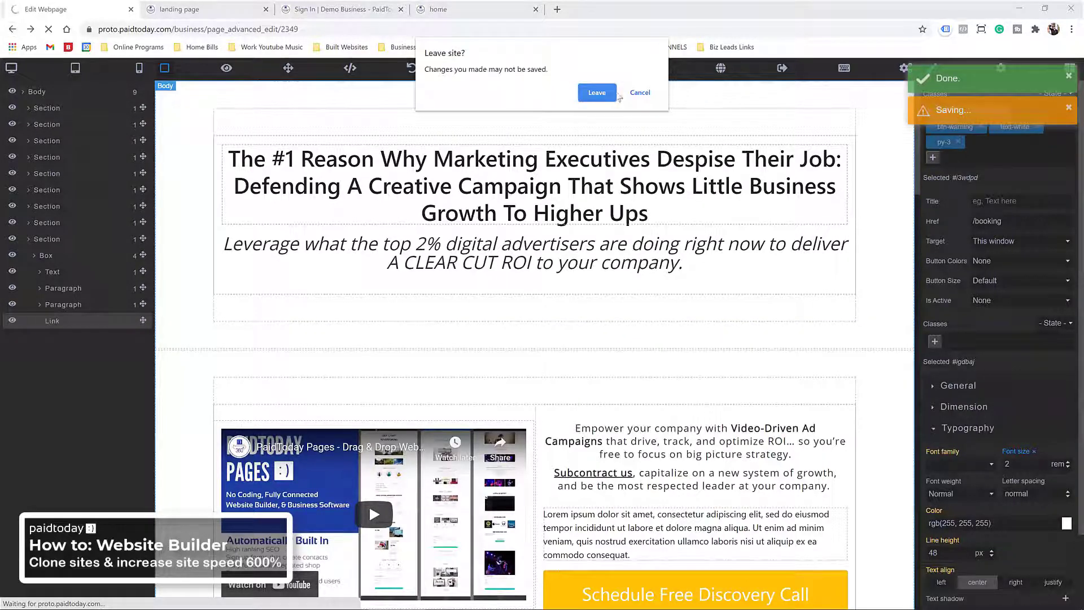
Step: Leave the editor, create a page titled 'booking' mounted at /booking, and open it in the editor
click(594, 95)
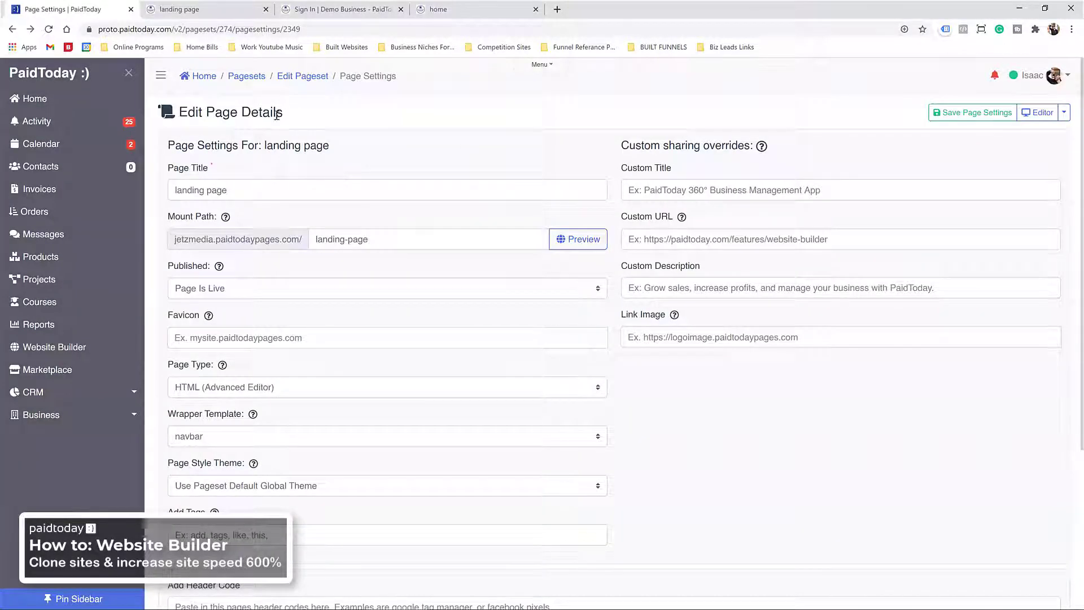
click(296, 76)
scroll(281, 382, down, 4)
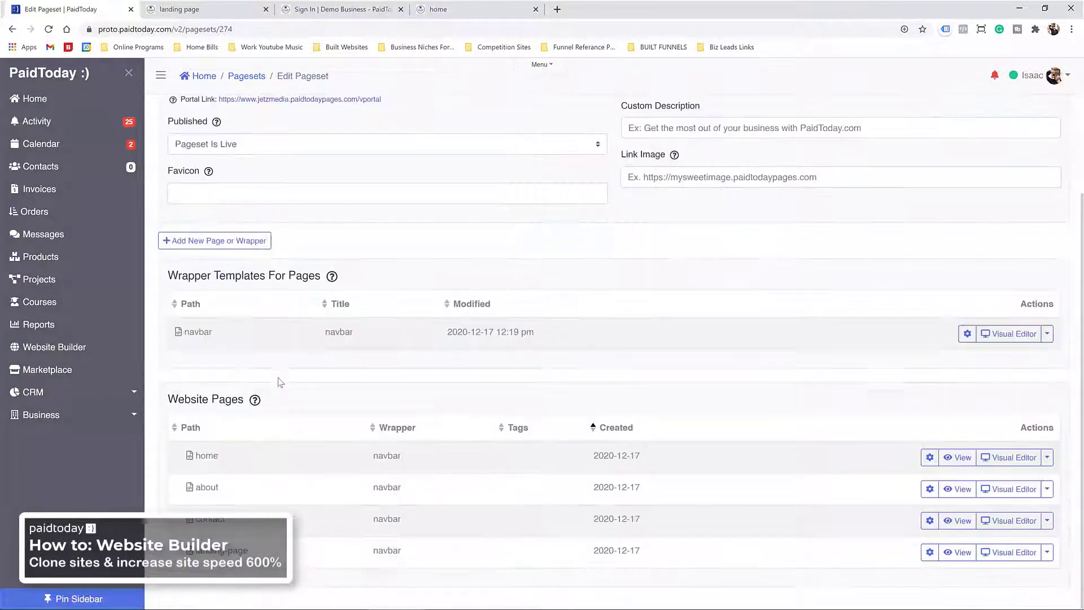
click(235, 242)
click(409, 264)
text(b)
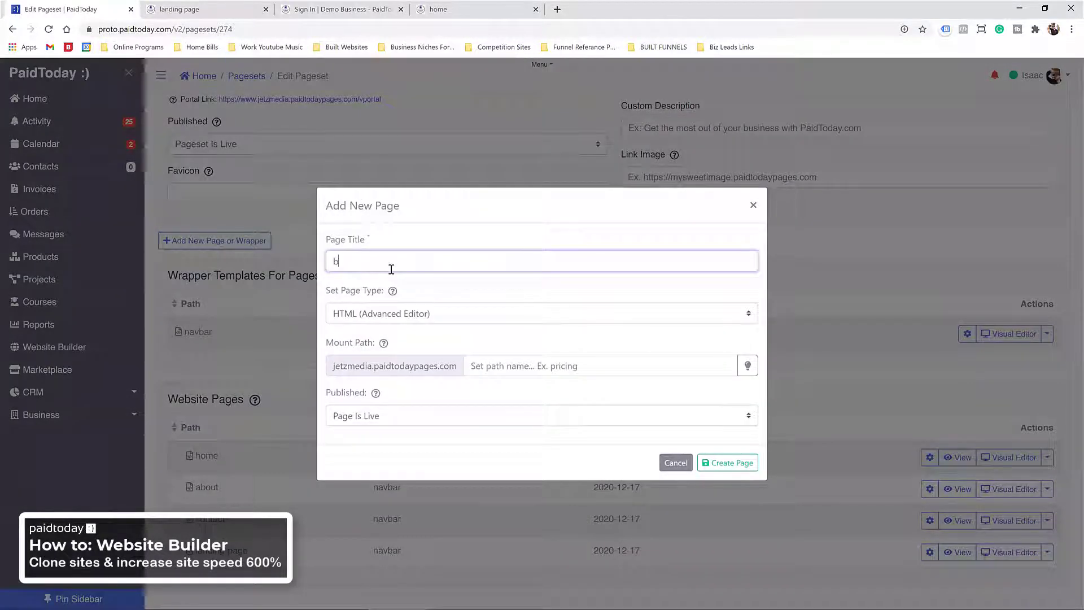
text(ooking)
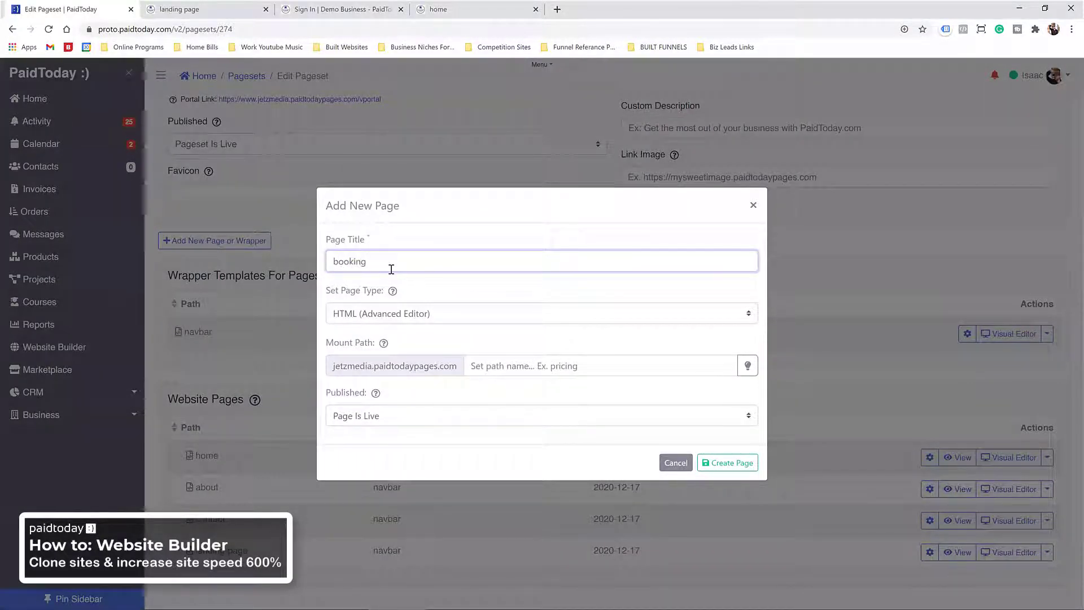
click(470, 290)
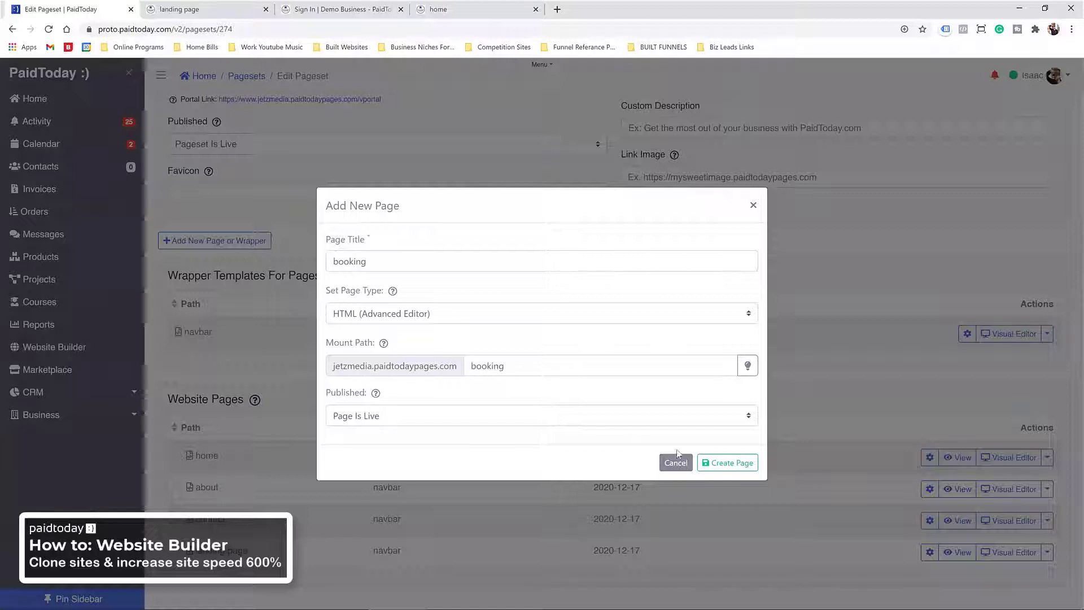
click(719, 464)
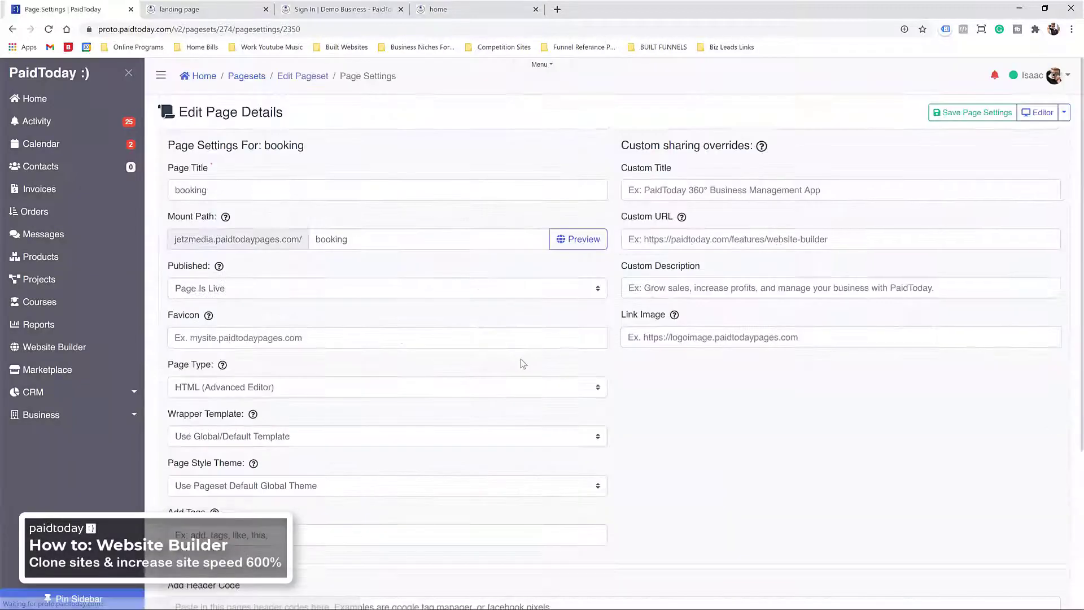
click(1038, 113)
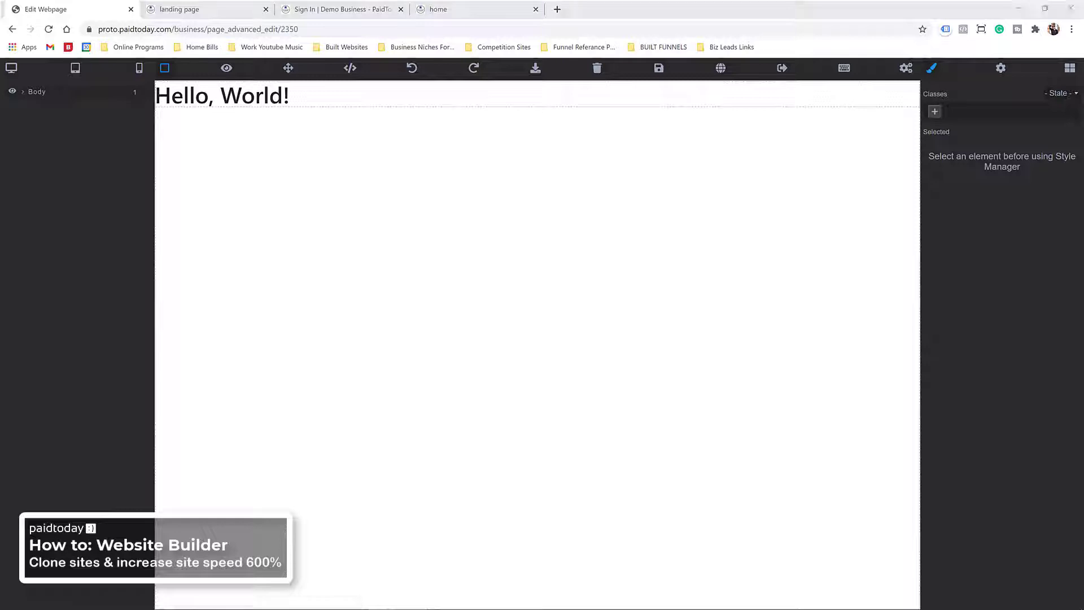
Step: Delete the Hello, World! heading and browse the available building blocks
click(347, 94)
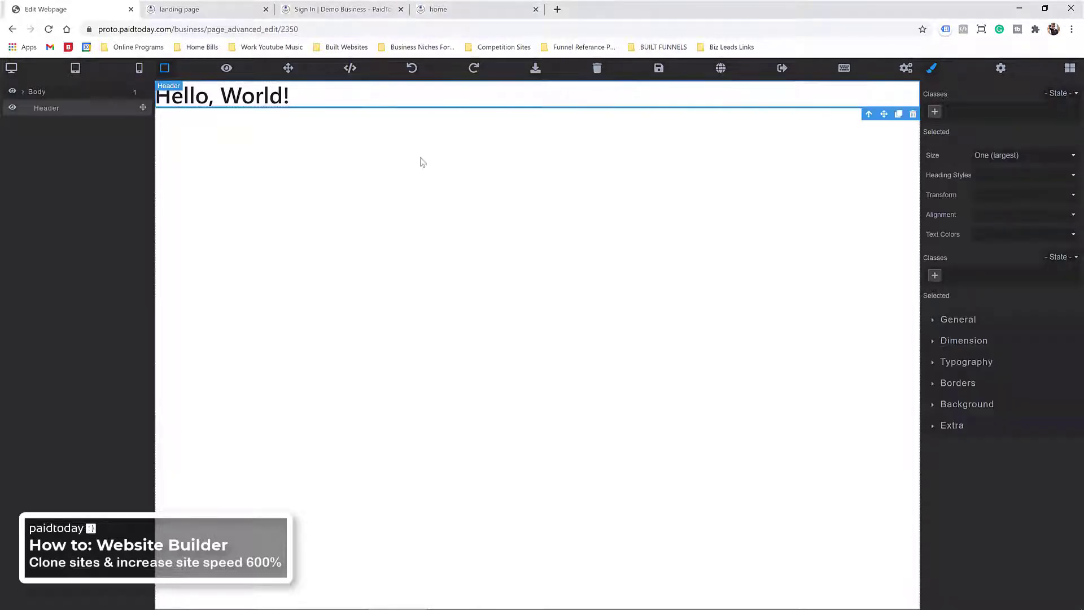
key(Delete)
click(1070, 73)
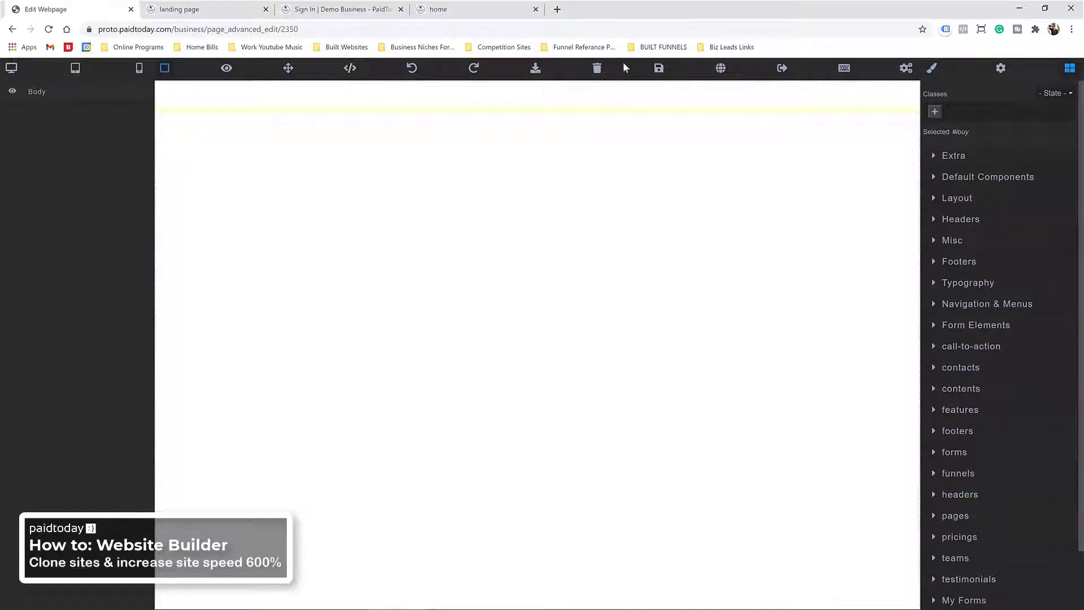
scroll(973, 324, down, 1)
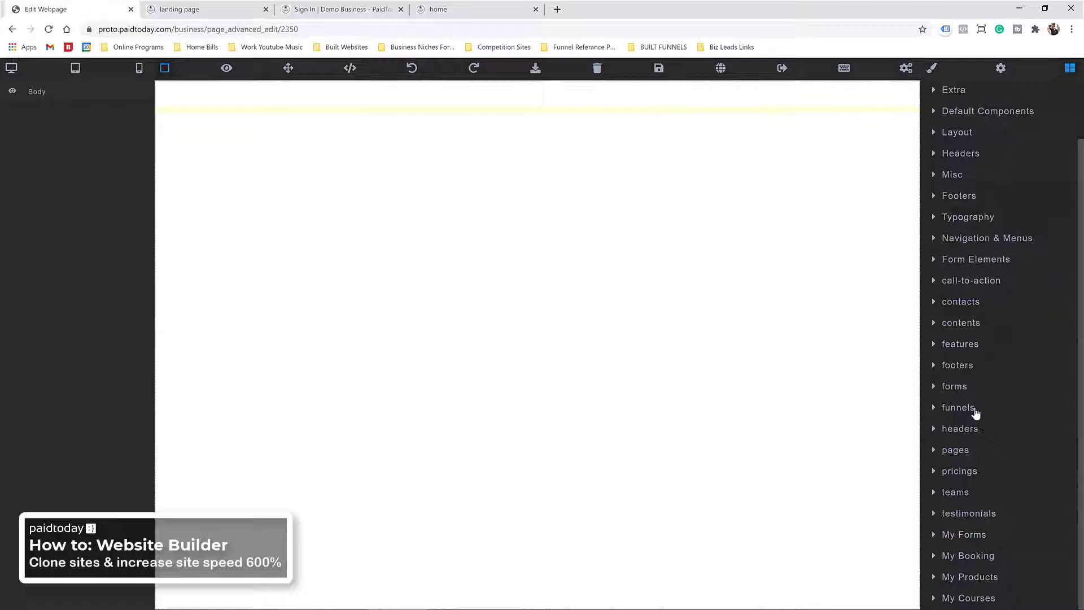
scroll(960, 215, up, 1)
click(966, 200)
click(964, 201)
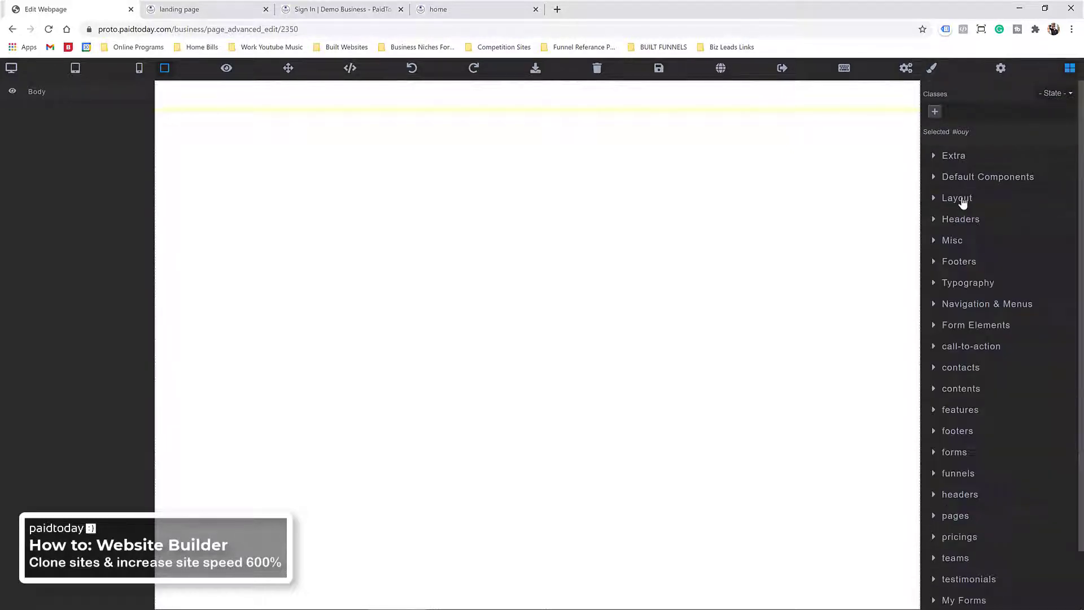
scroll(963, 418, down, 1)
click(959, 452)
scroll(960, 451, down, 5)
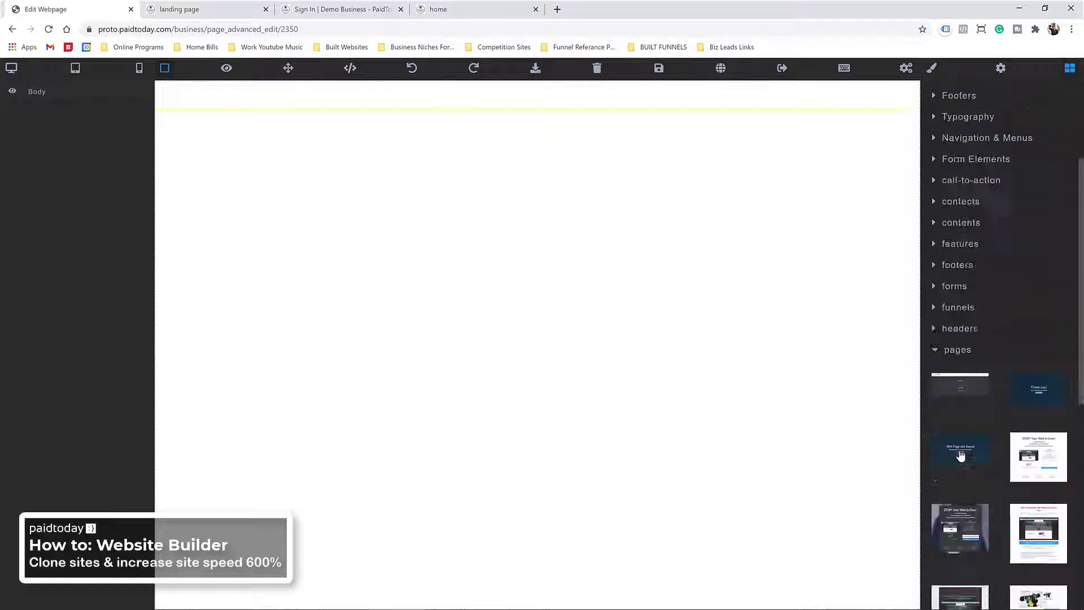
scroll(958, 356, up, 2)
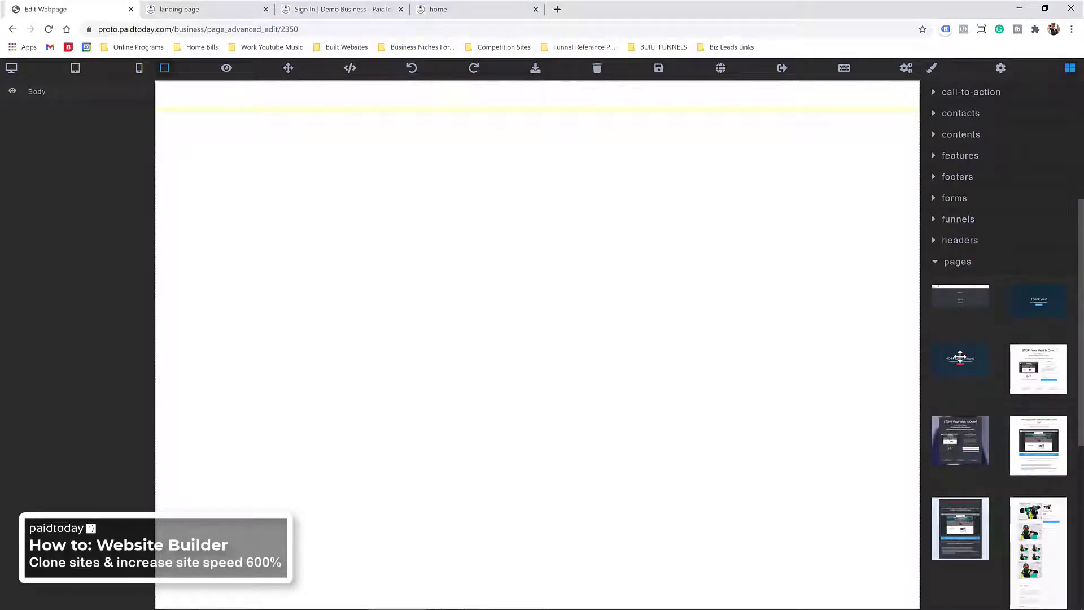
scroll(968, 372, up, 10)
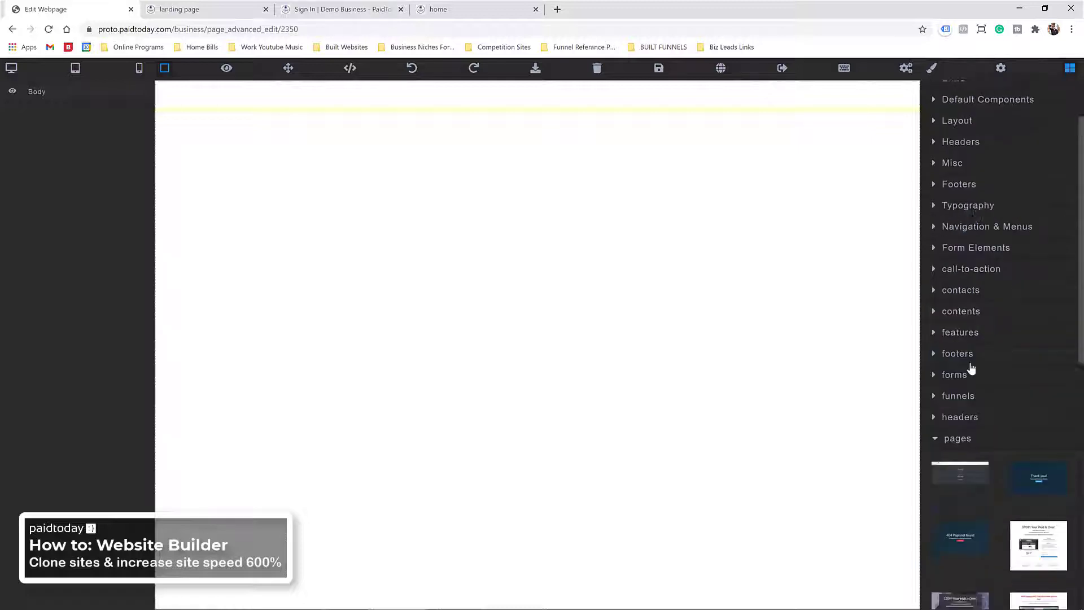
Step: Build a section holding a container with a single column from the Layout blocks
click(963, 199)
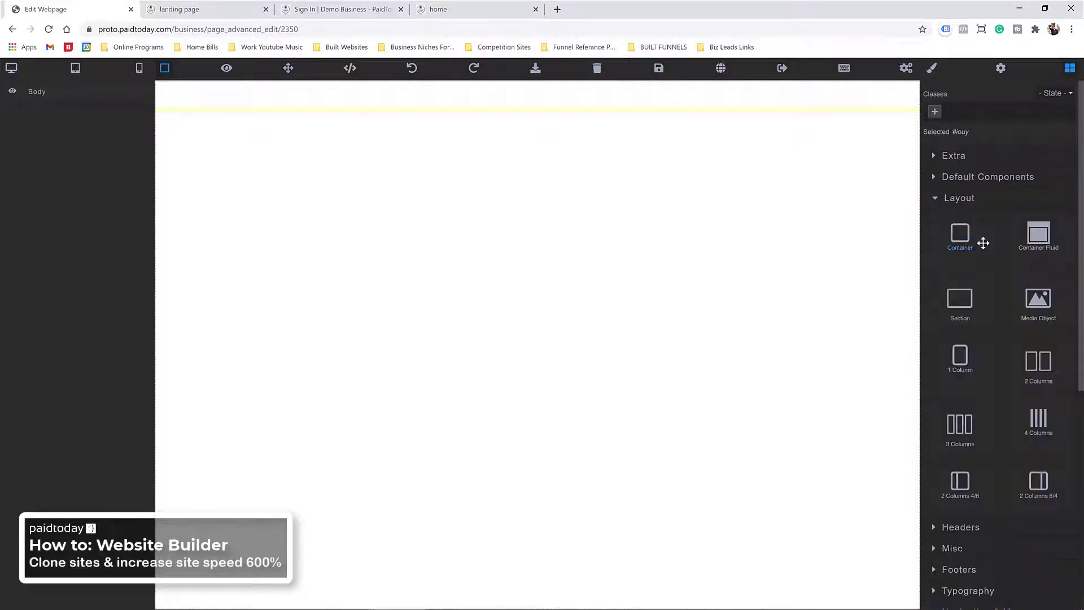
drag(960, 299, 472, 271)
drag(958, 237, 622, 127)
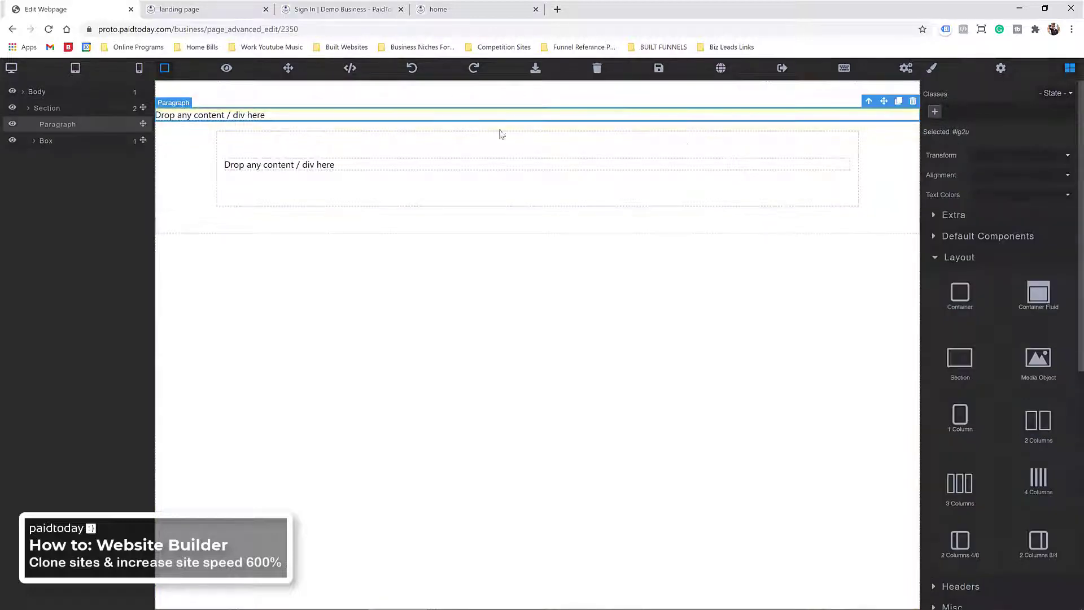
click(913, 102)
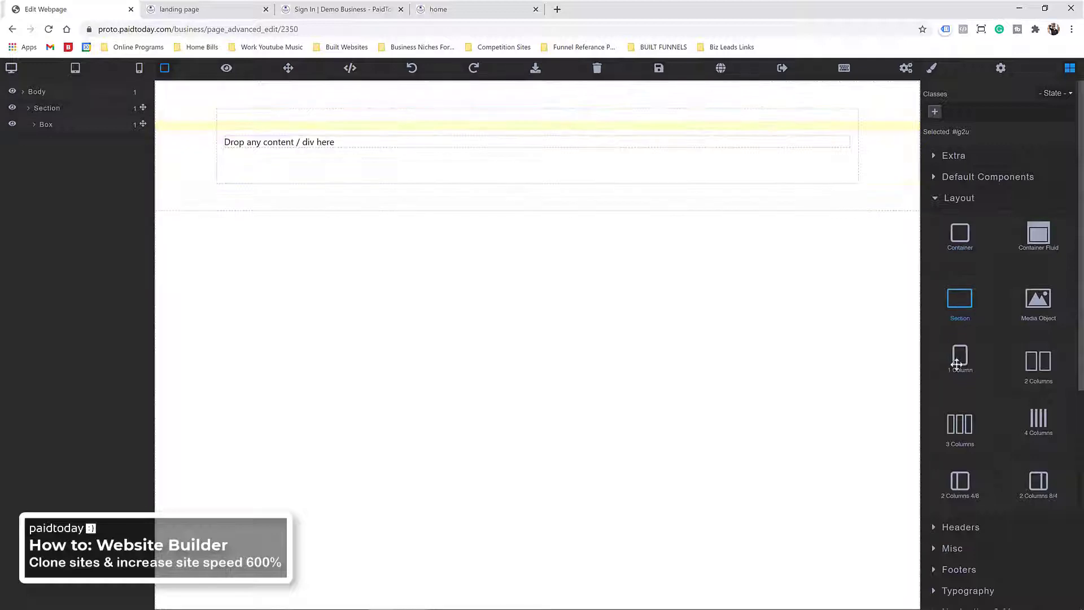
drag(960, 357, 511, 135)
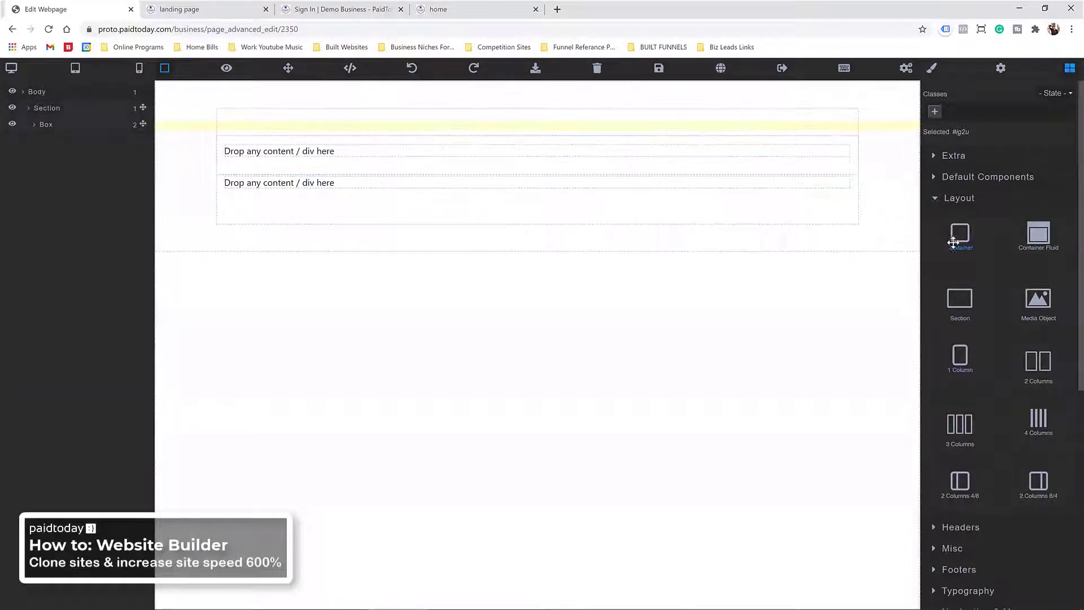
Step: Insert a responsive image in the column showing the JETZ Media logo
click(972, 177)
drag(1040, 224, 269, 167)
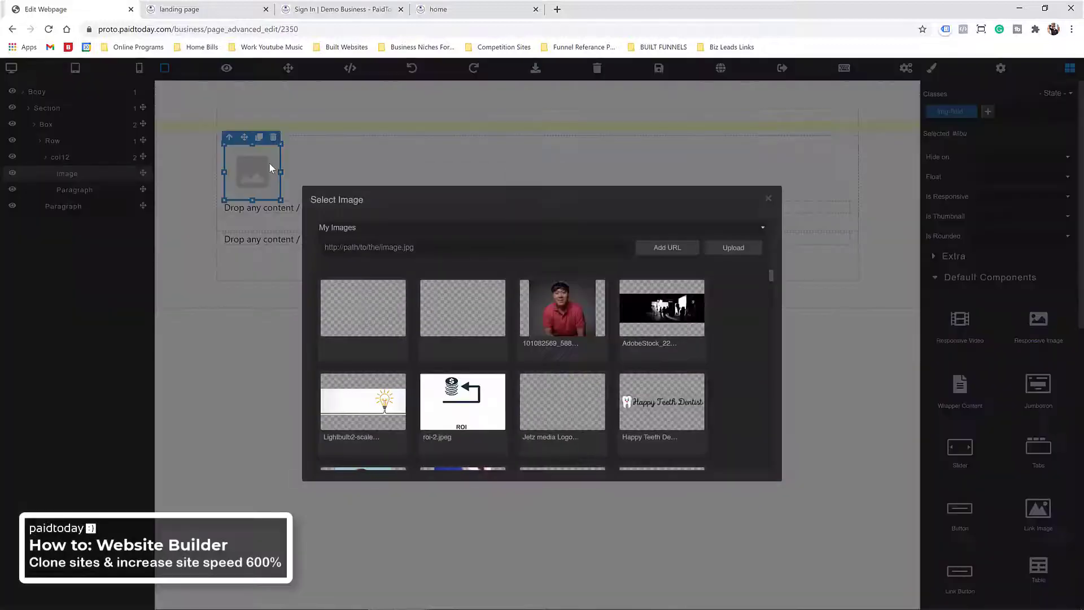
click(570, 415)
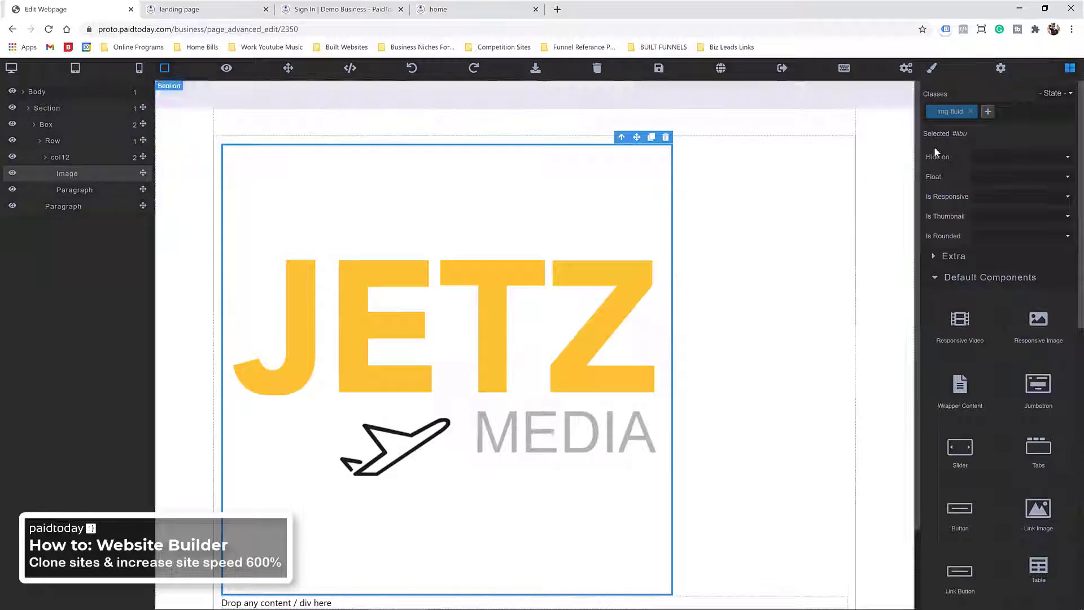
Step: Set the logo image's max width to 100% in the Style Manager's Dimension settings
click(988, 112)
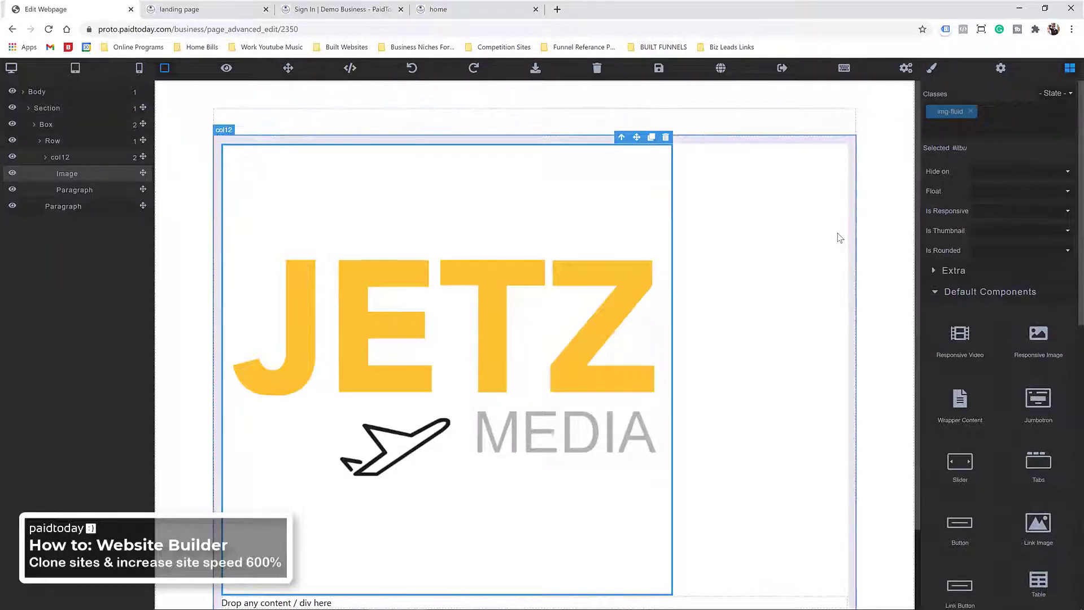
click(936, 298)
click(932, 69)
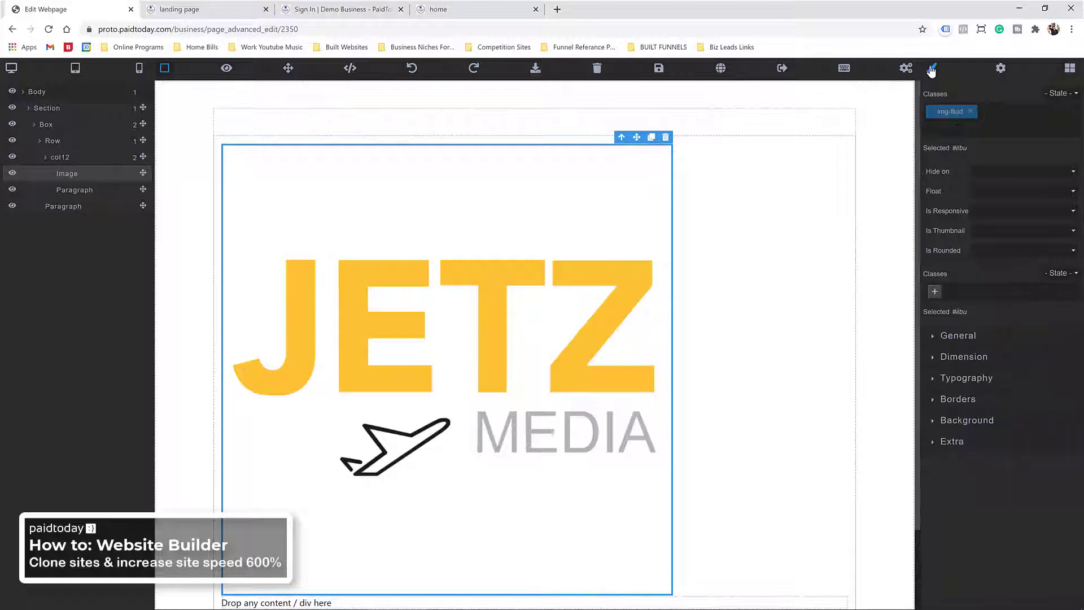
click(967, 358)
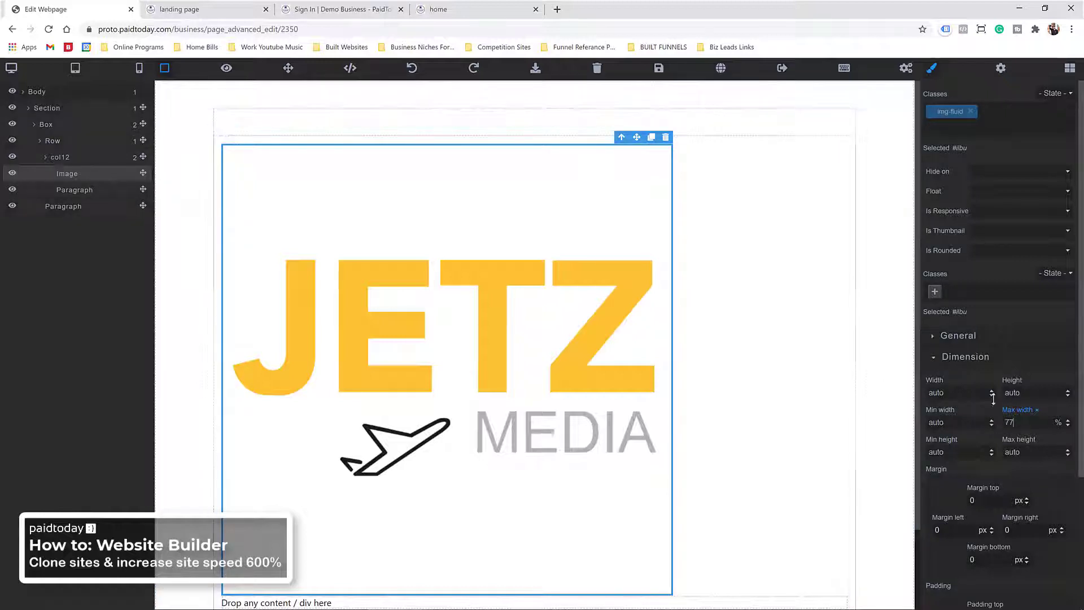
click(574, 302)
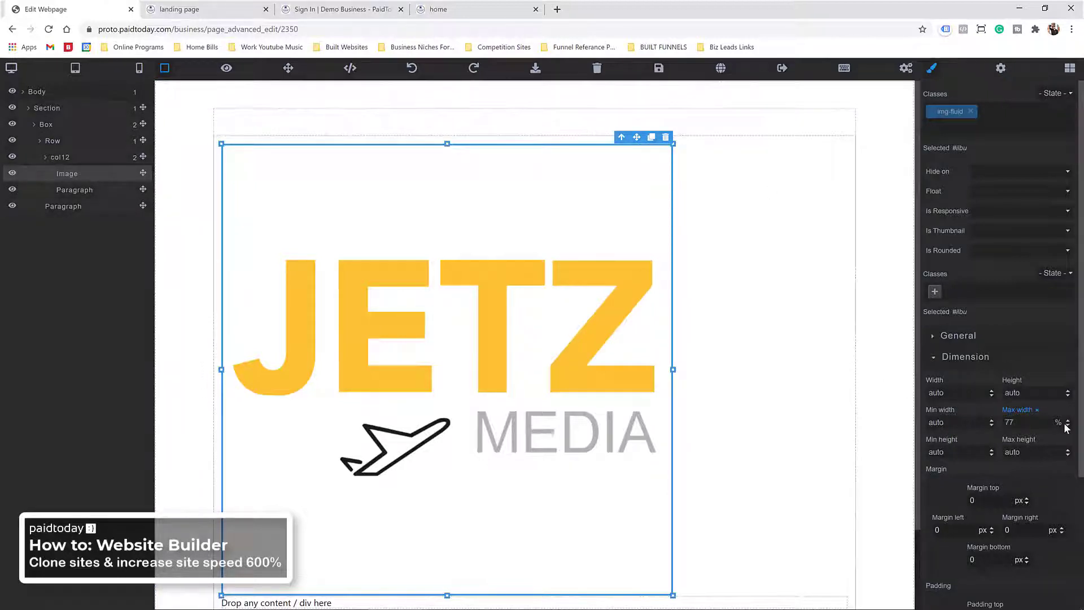
click(1038, 409)
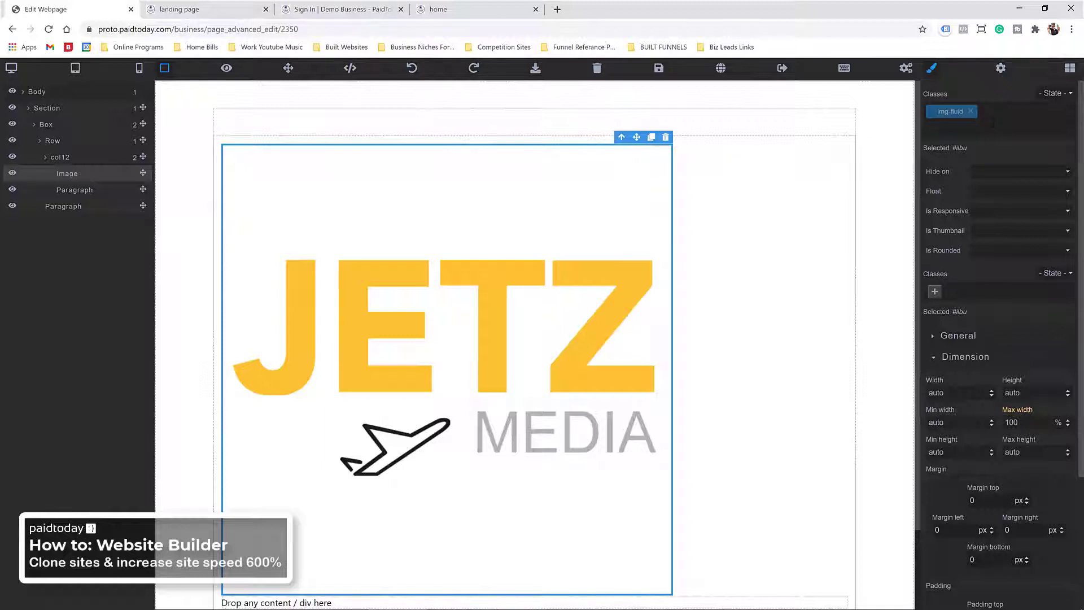
Step: Add the w-25 class to the logo to shrink it to quarter width
click(992, 122)
text(w-25)
key(Return)
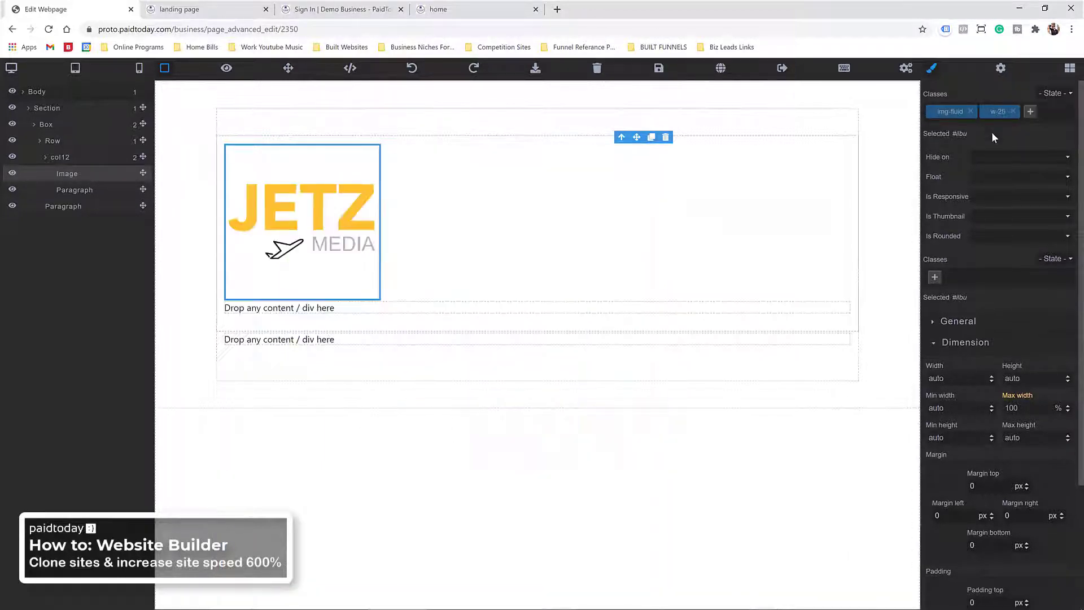
Step: Centre the logo by giving its column the text-center class
click(623, 212)
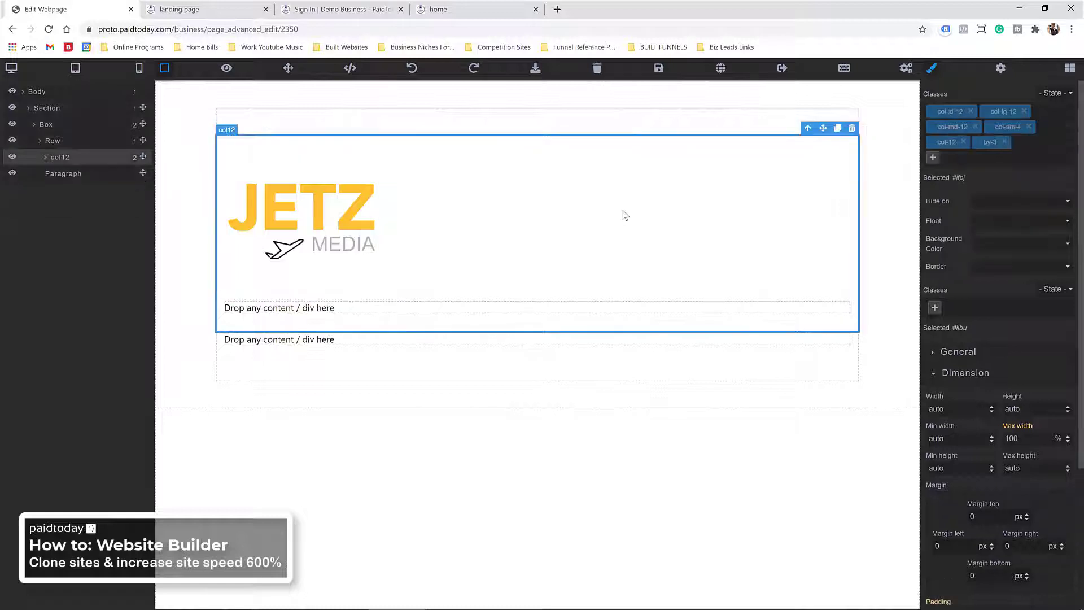
click(936, 158)
text(text)
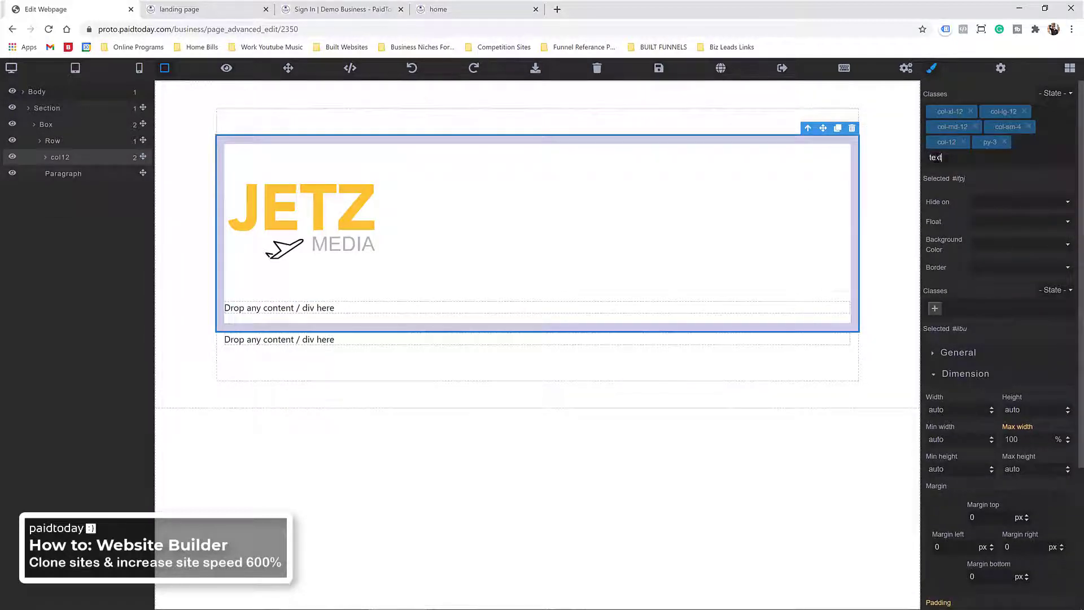
text(-center)
key(Return)
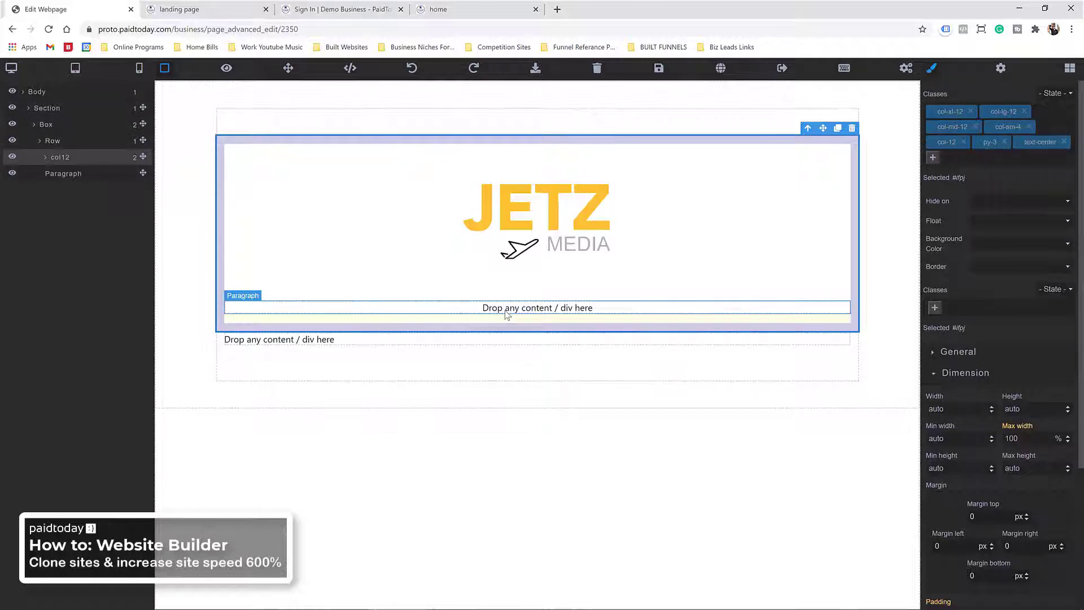
Step: Add a heading under the JETZ MEDIA logo reading 'Book Consultation'
click(1069, 69)
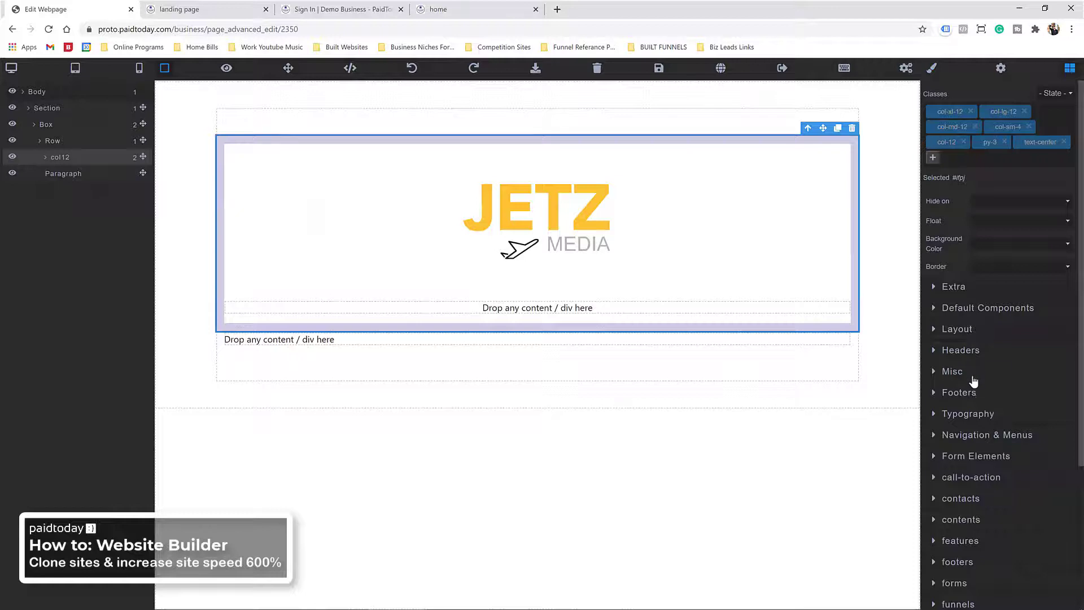
click(967, 413)
drag(1039, 372, 615, 305)
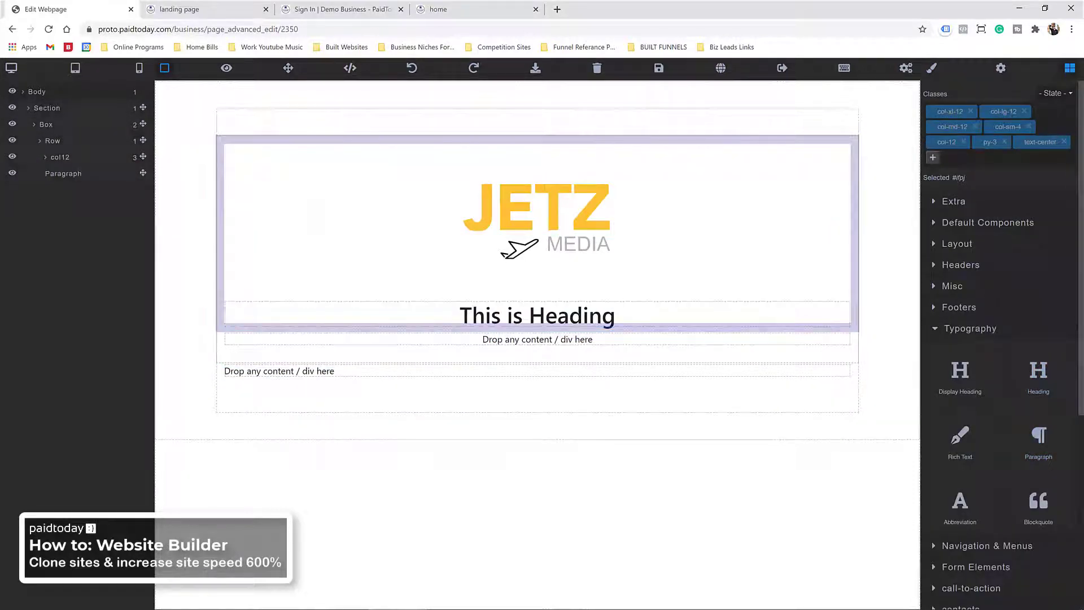
triple_click(511, 322)
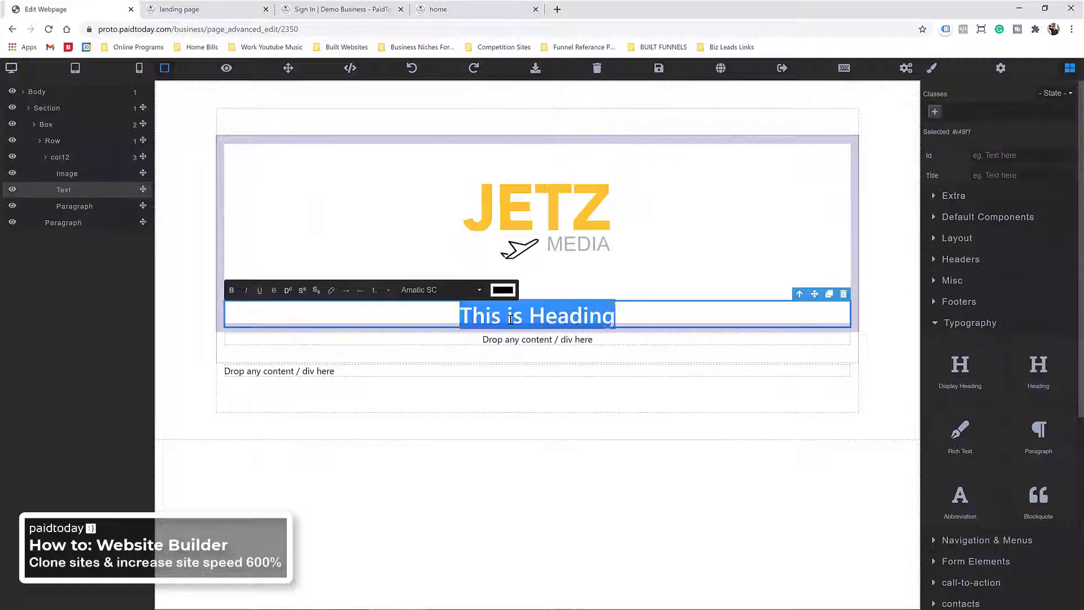
text(Coo)
key(BackSpace)
key(BackSpace)
key(BackSpace)
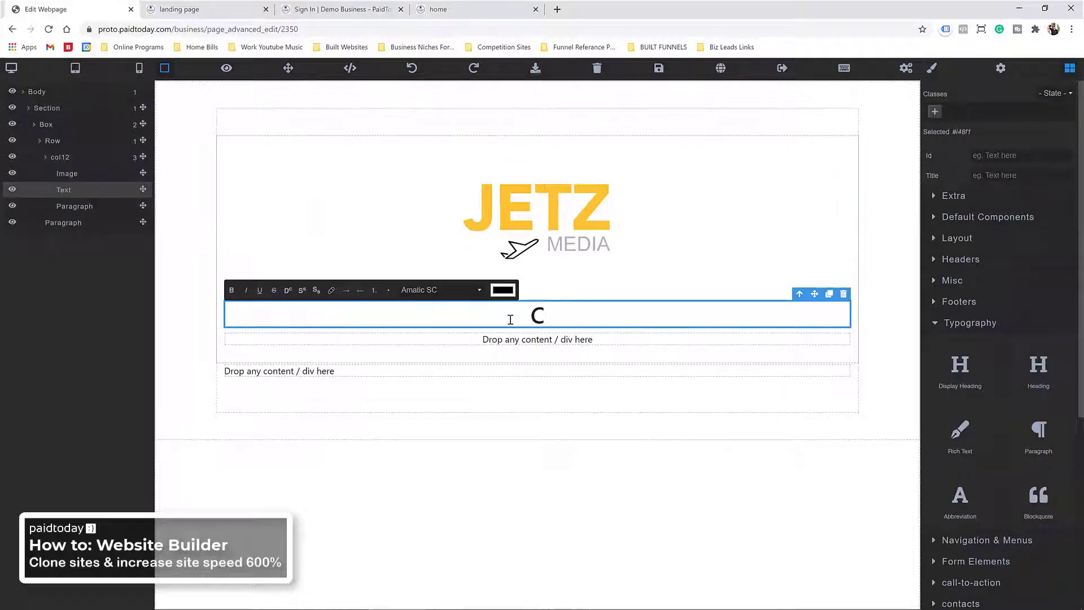
text(Book Cons)
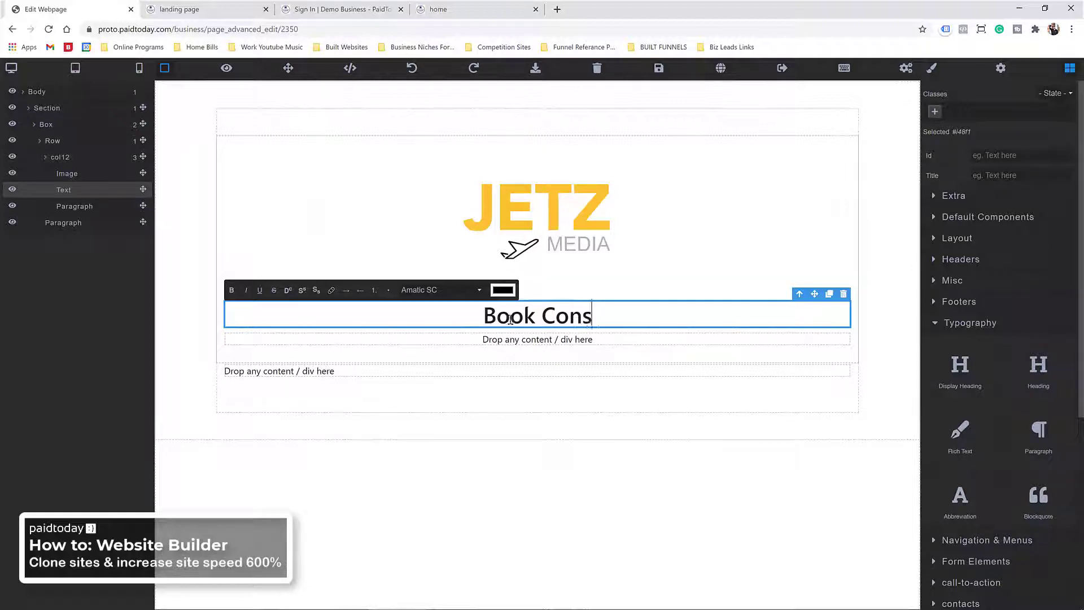
text(ultation)
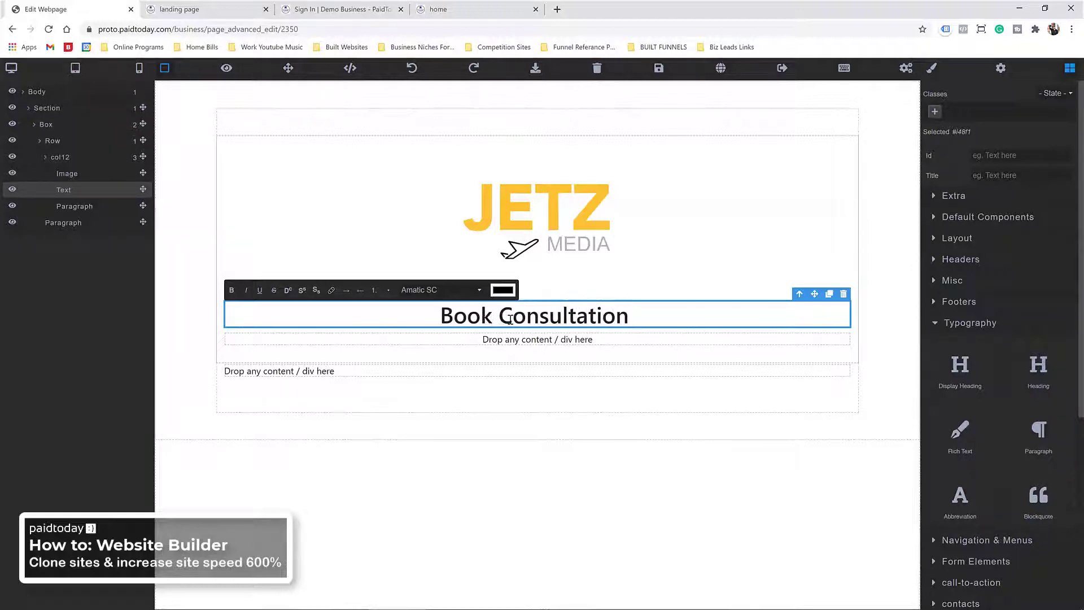
key(BackSpace)
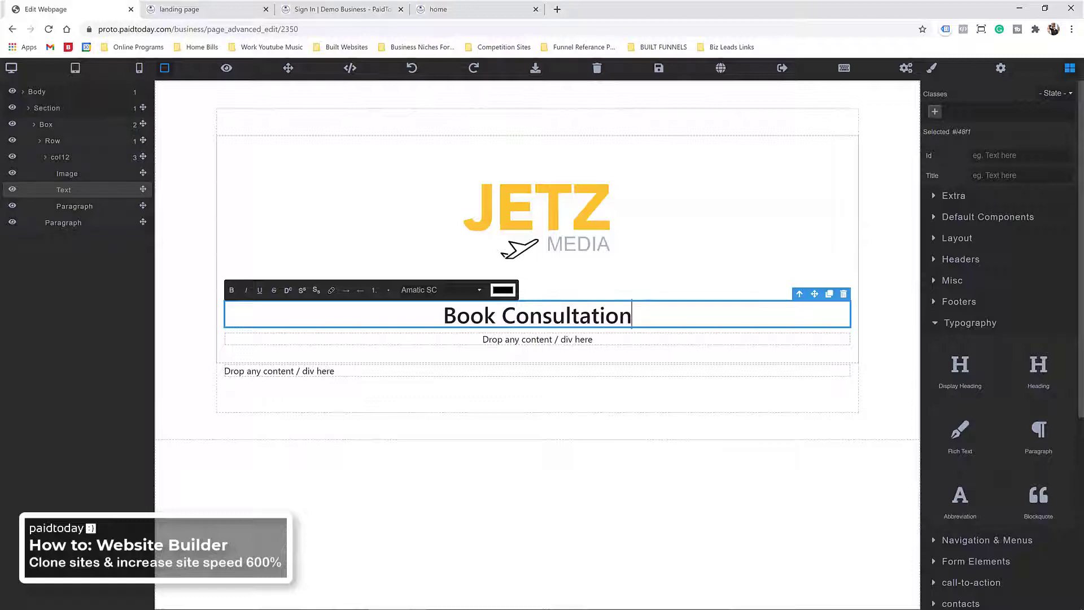
Step: Change the paragraph under the heading to 'Select a time below!' and delete the leftover placeholder
click(517, 339)
click(518, 343)
text(S)
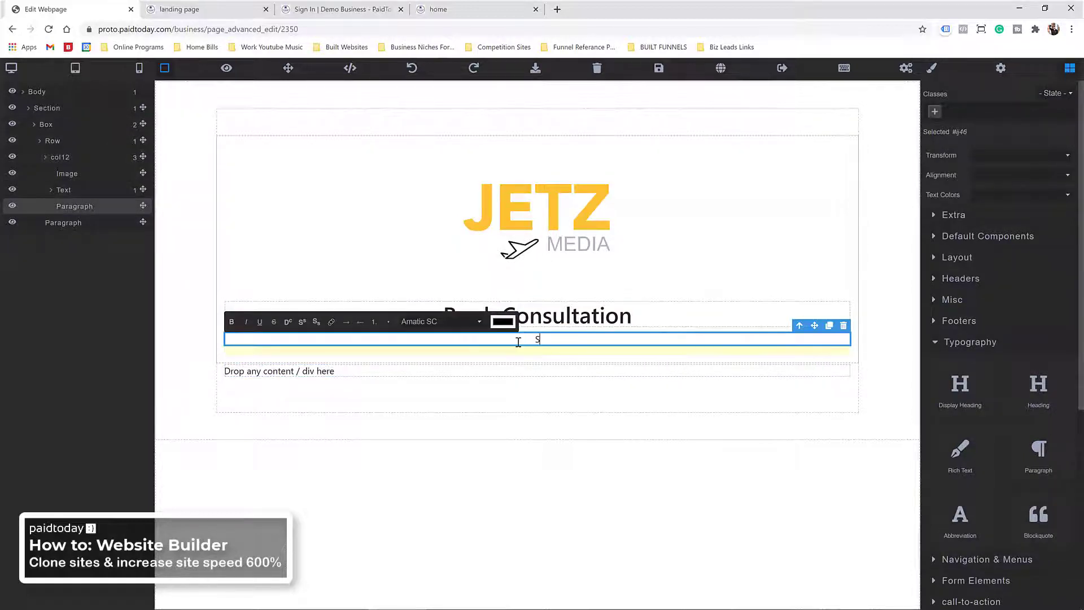
text(elect a time below!)
click(382, 374)
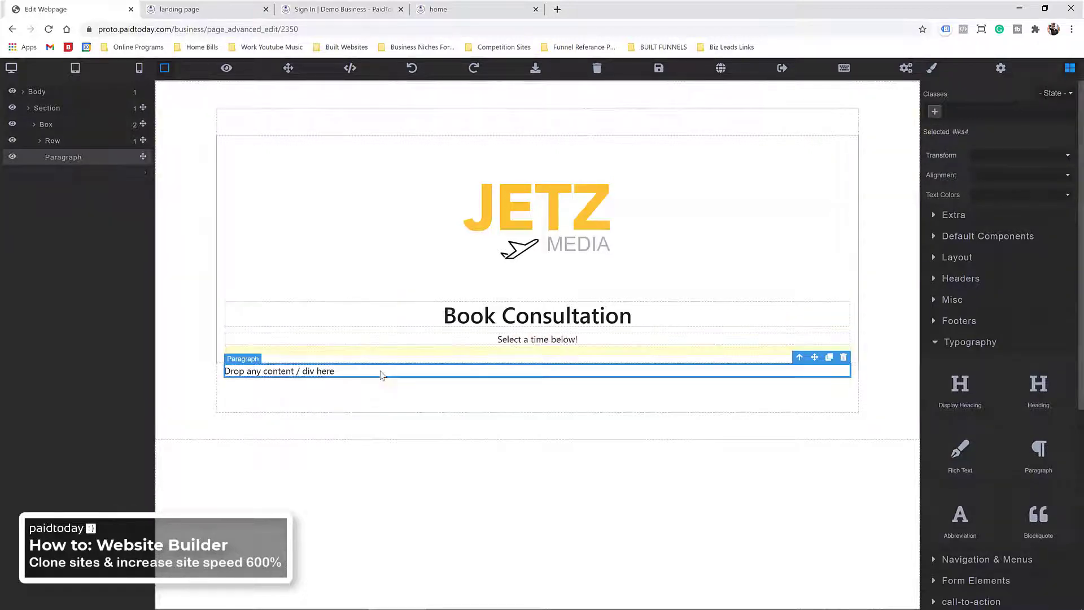
key(Delete)
Step: Add a one-column row below reading 'Drag booking form here' and save the page
click(475, 353)
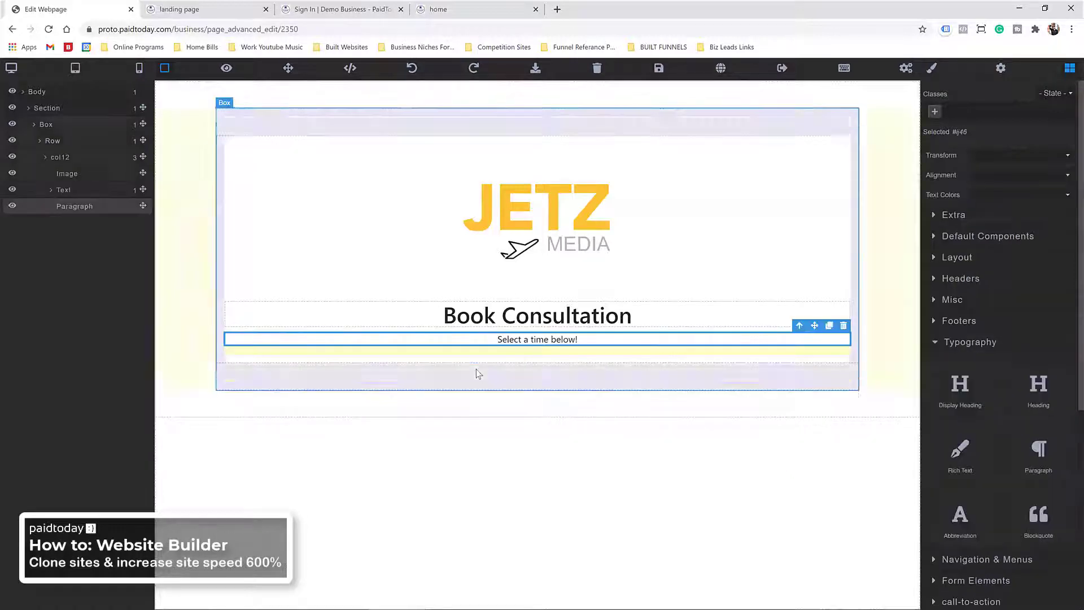
click(446, 244)
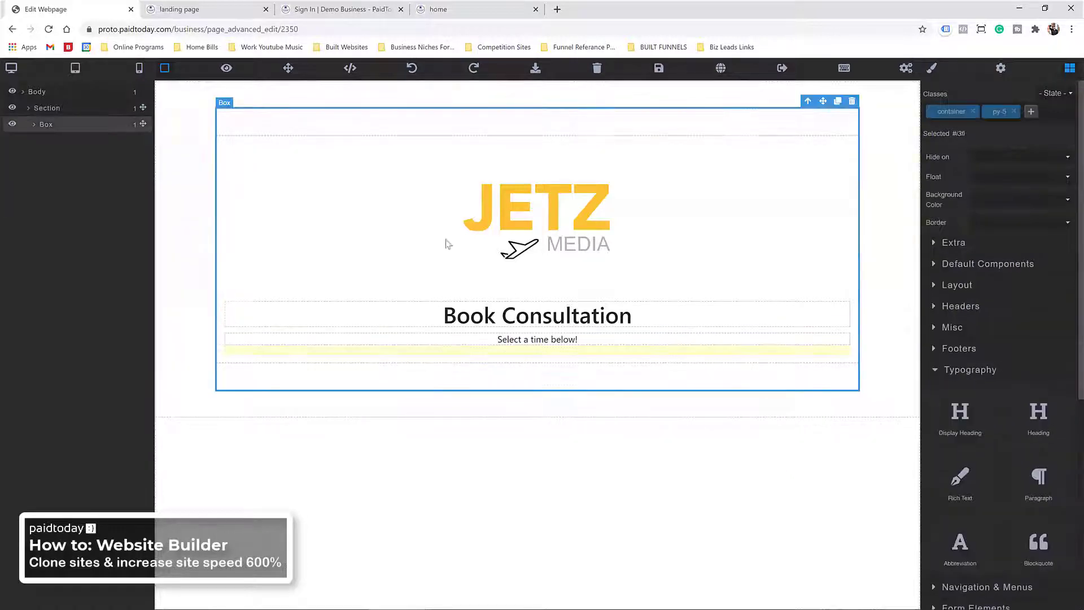
click(967, 286)
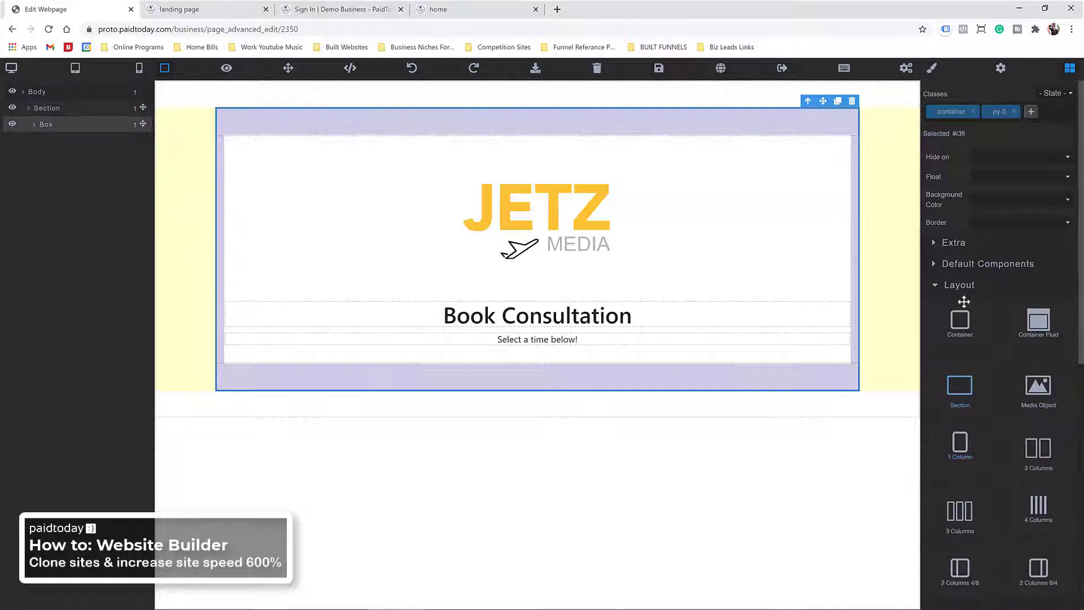
drag(962, 440, 611, 367)
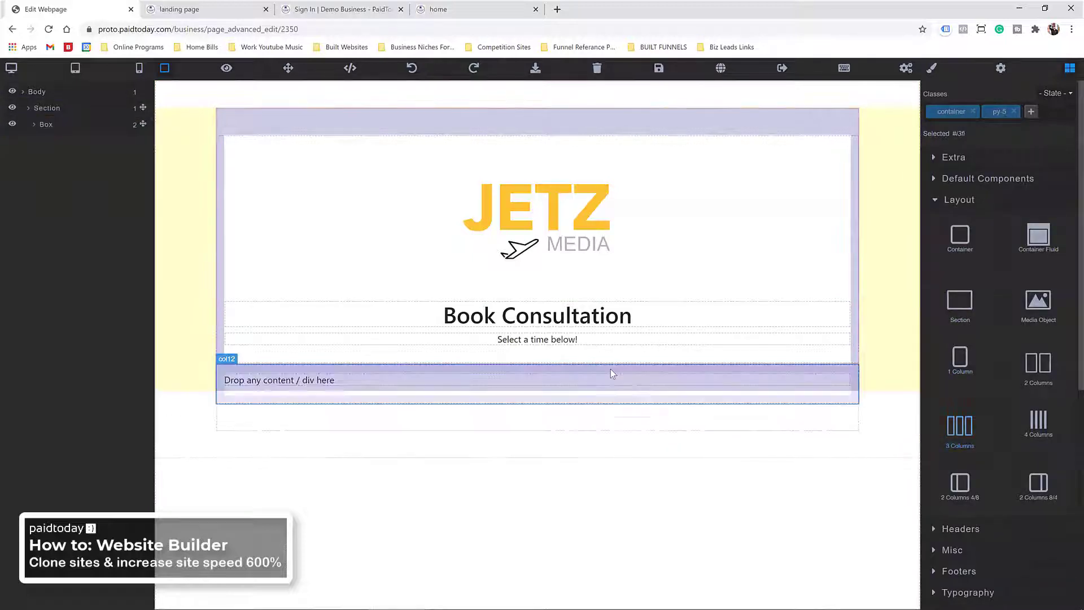
triple_click(333, 380)
text(Drag booking form)
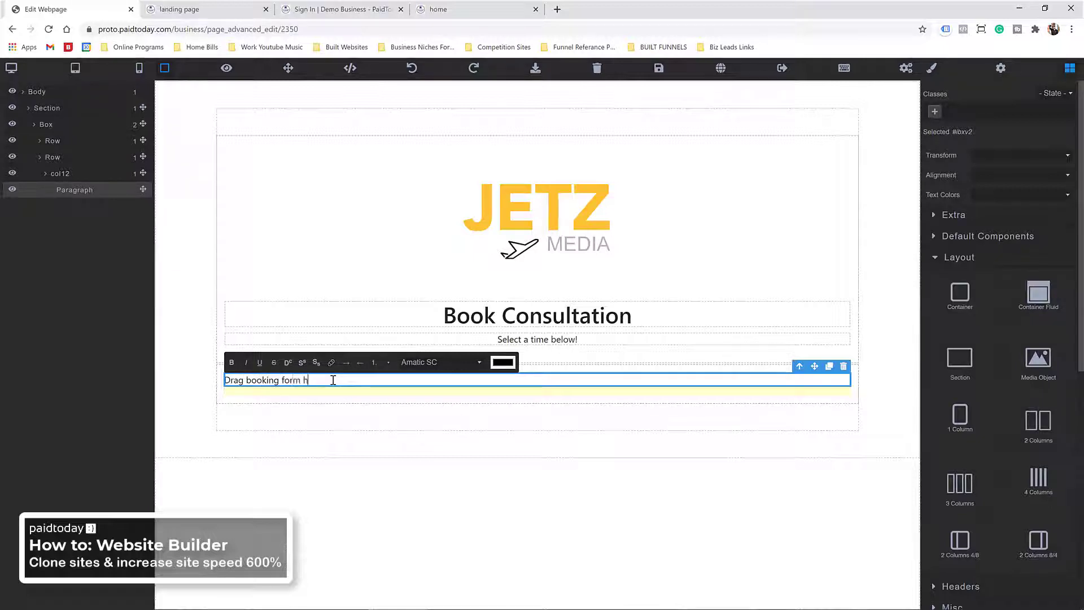
click(303, 416)
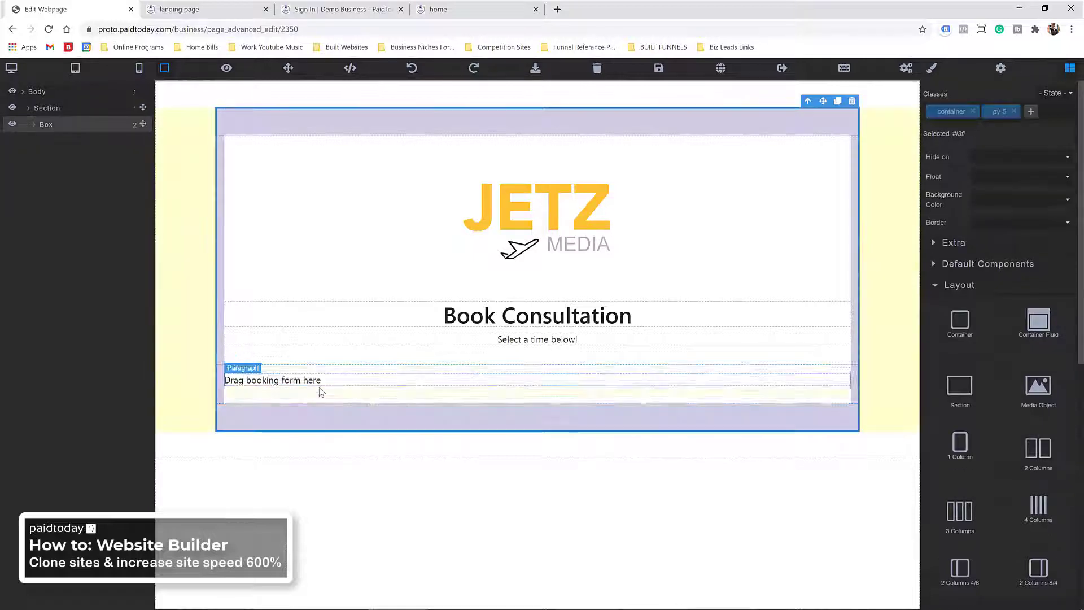
click(660, 69)
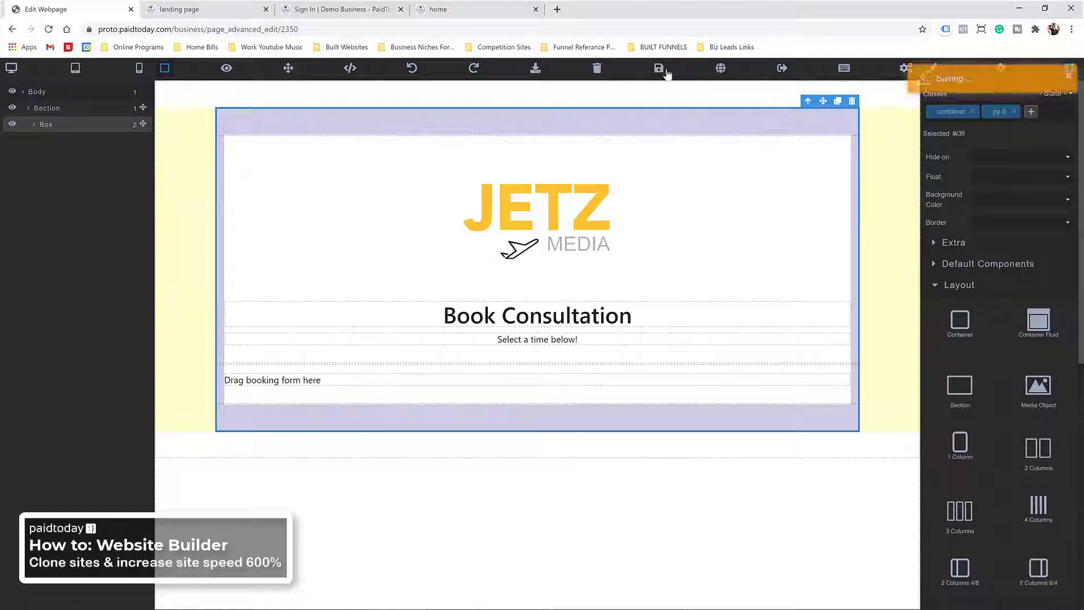
Step: Assign the navbar template to the booking page in its settings and save
click(902, 70)
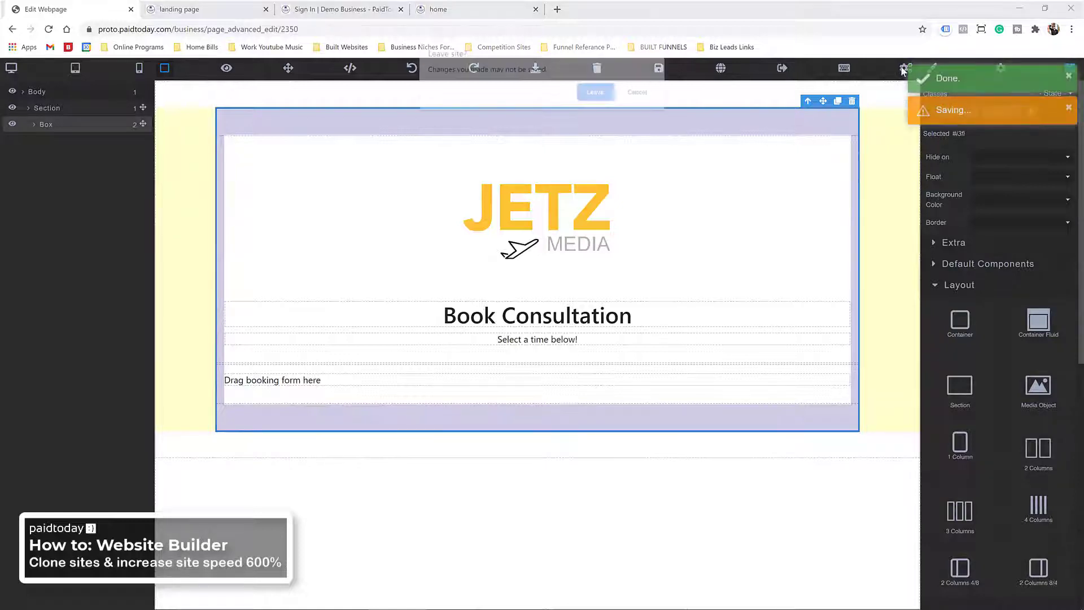
click(597, 93)
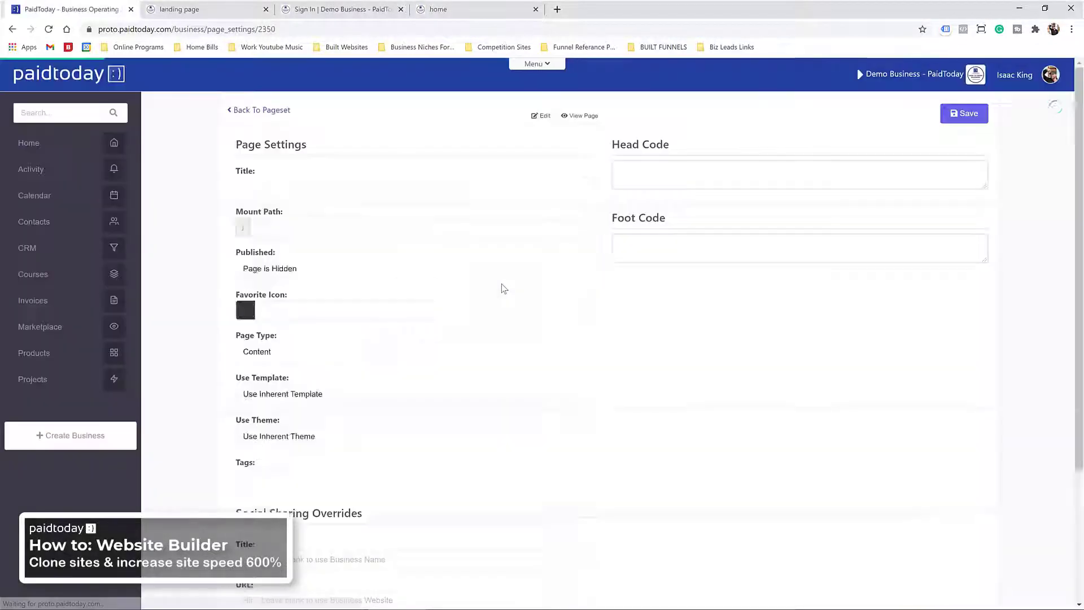
scroll(263, 371, down, 3)
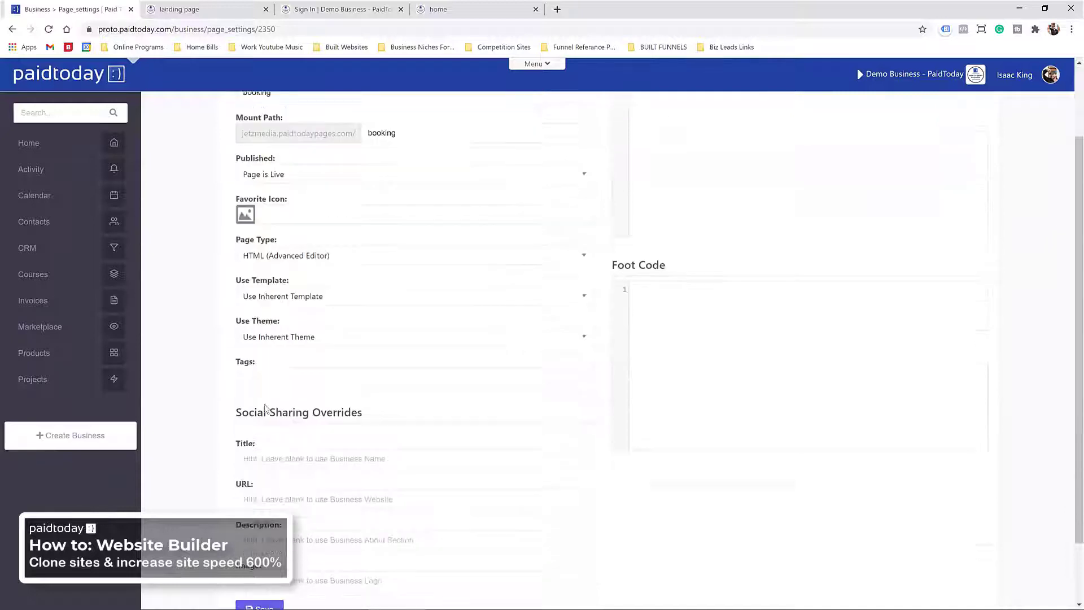
scroll(269, 451, up, 2)
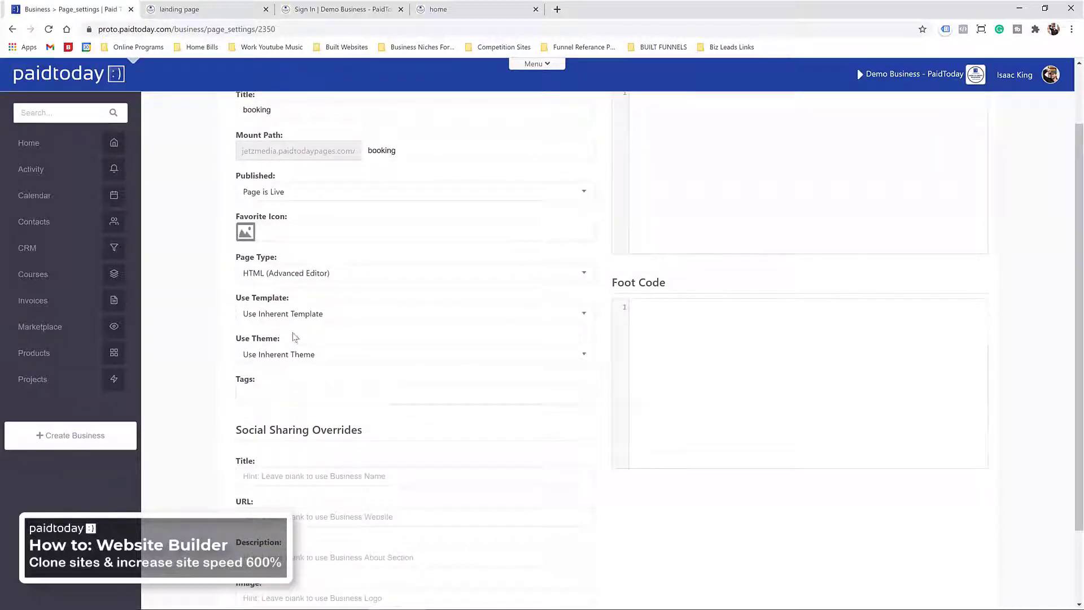
click(286, 317)
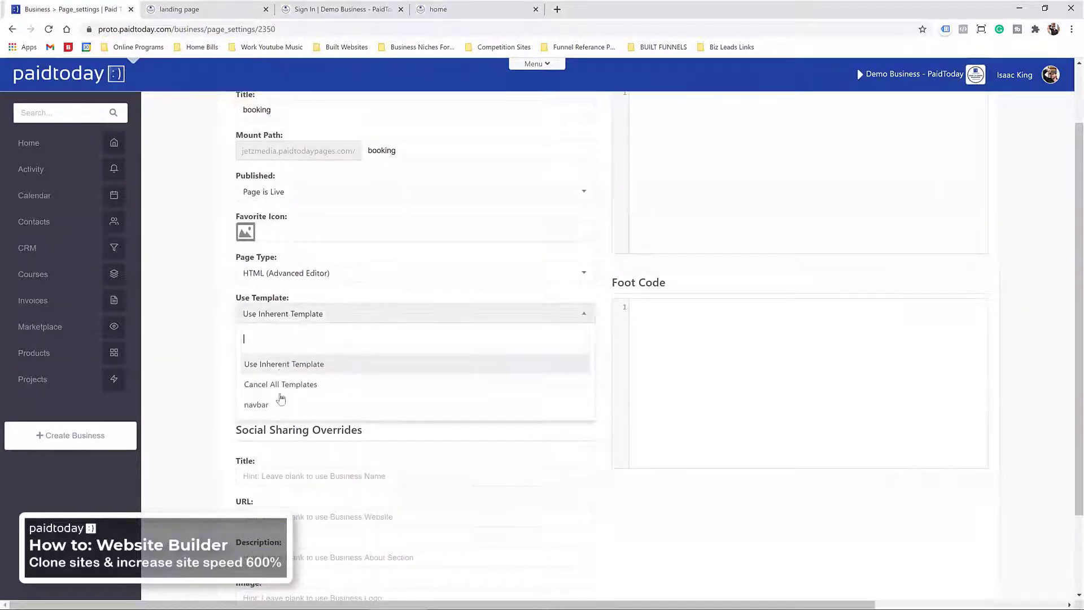
click(274, 408)
scroll(600, 194, up, 2)
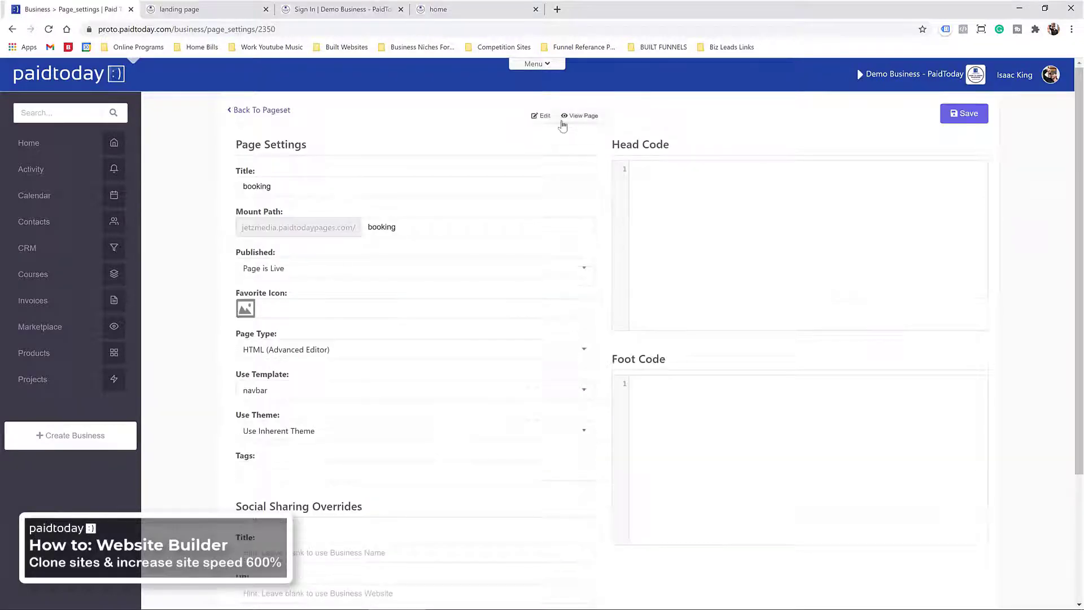
click(964, 113)
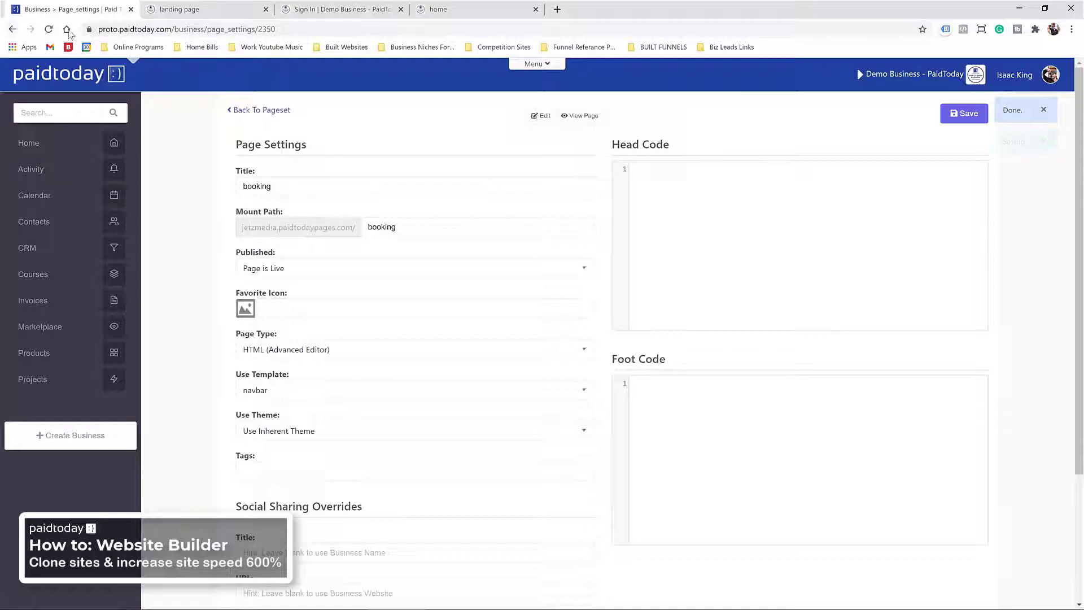
Step: In the v2 website builder, sort page sets newest first and edit the Jetz Media Website Template
drag(176, 29, 305, 29)
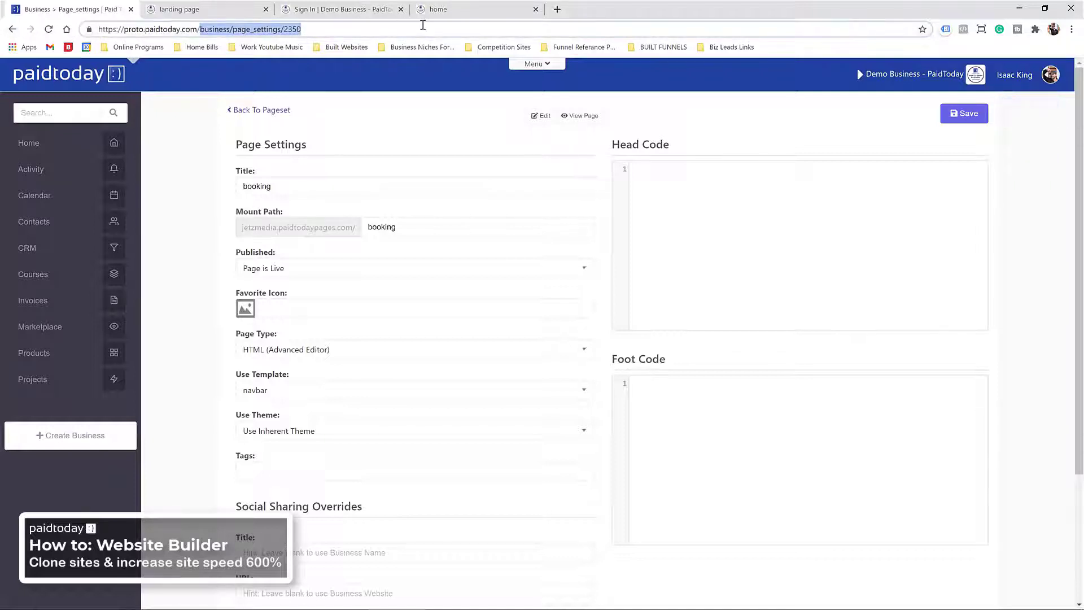
text(v2)
key(Return)
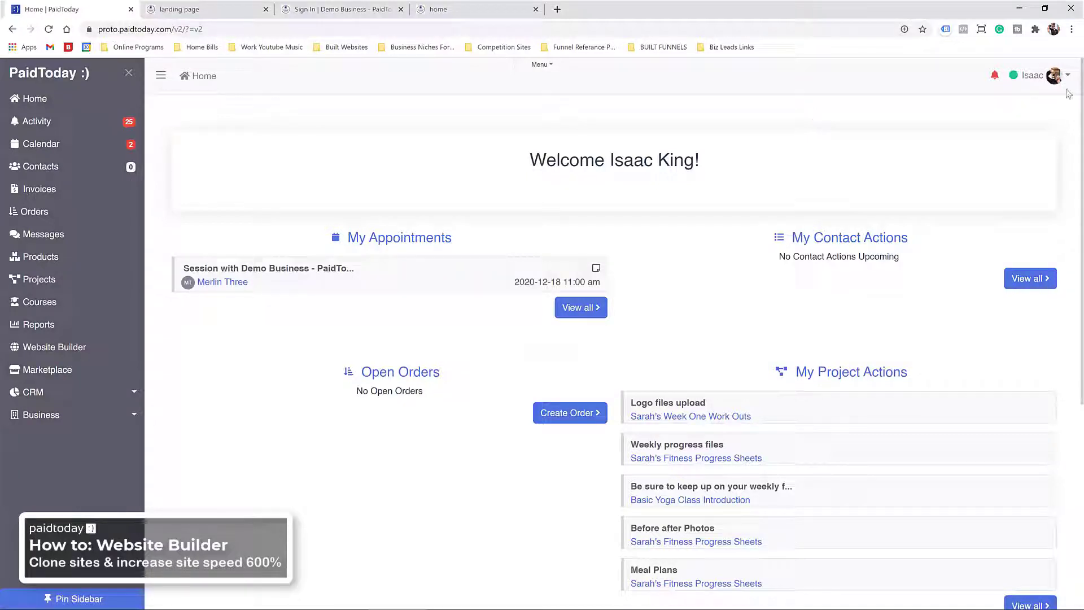
click(39, 357)
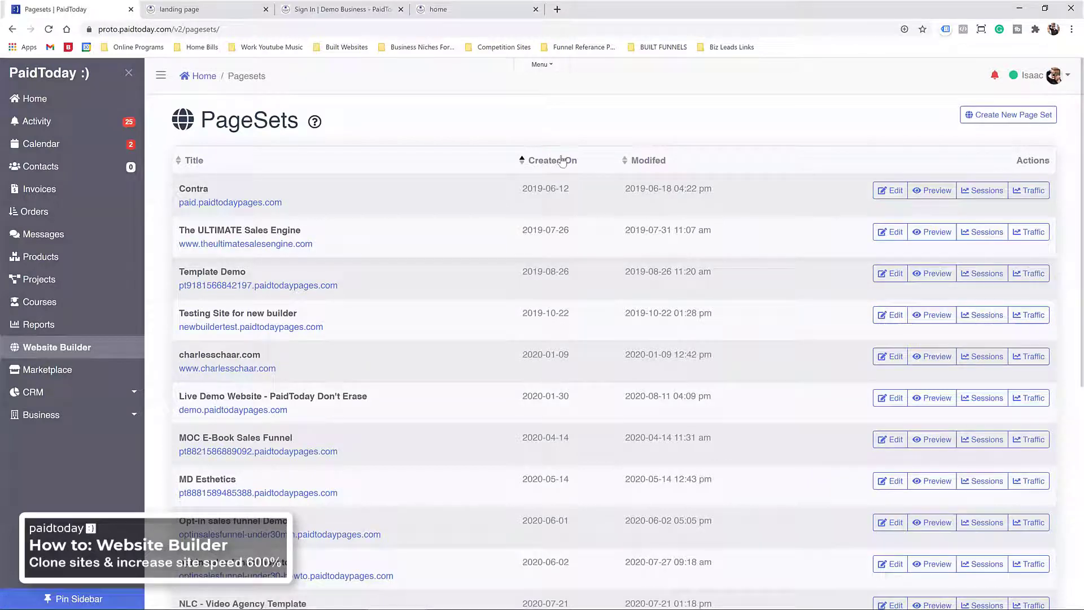
click(514, 164)
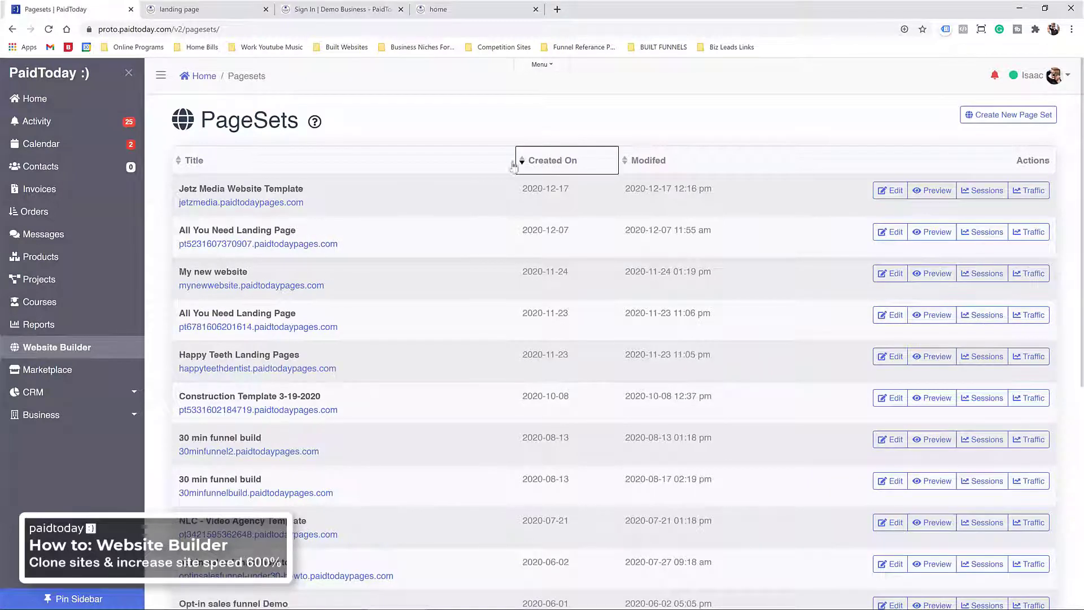
click(890, 191)
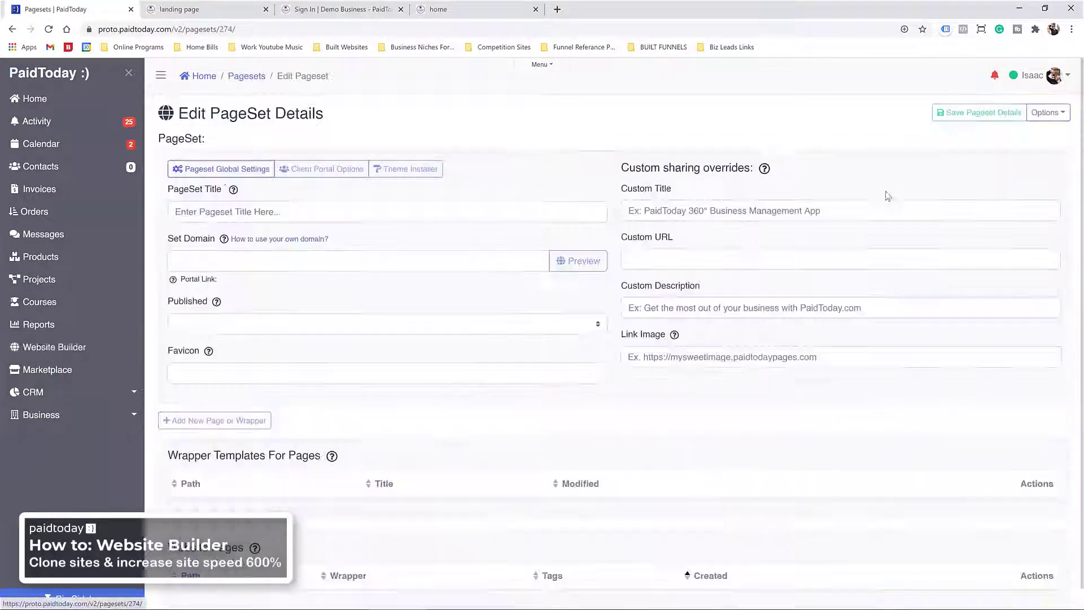
scroll(550, 264, down, 4)
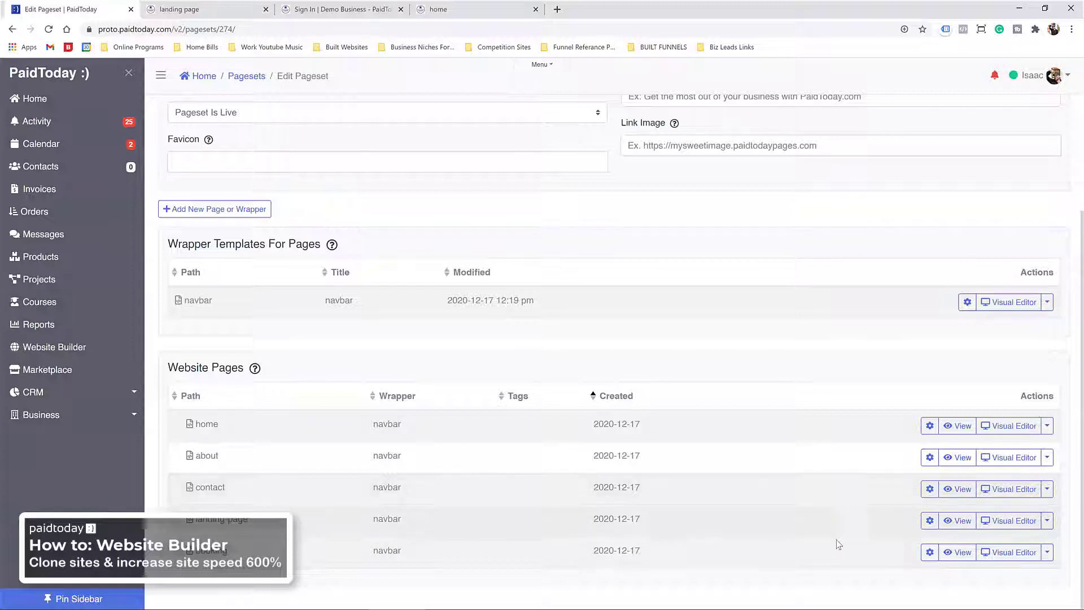
Step: In the booking page's Visual Editor, drag the Invisalign Consultation form from My Booking onto the drop zone
click(1009, 552)
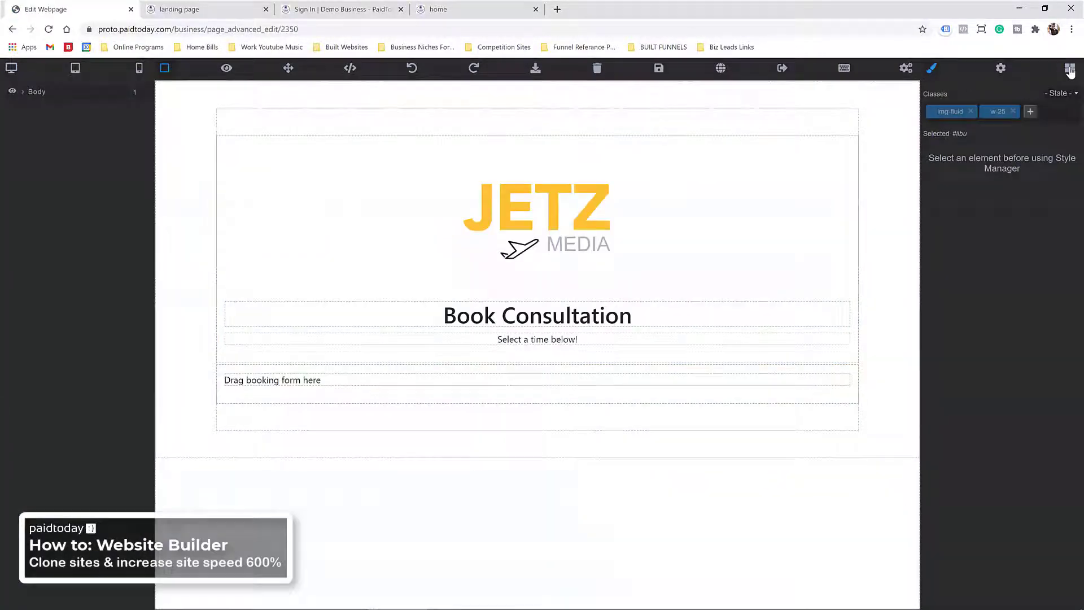
click(1070, 69)
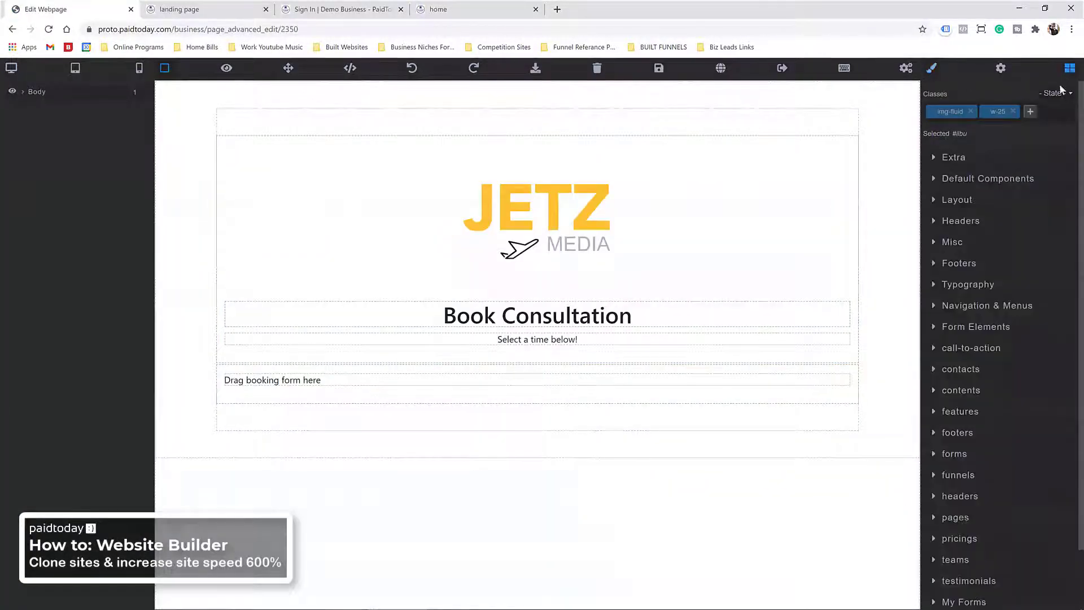
scroll(954, 266, down, 1)
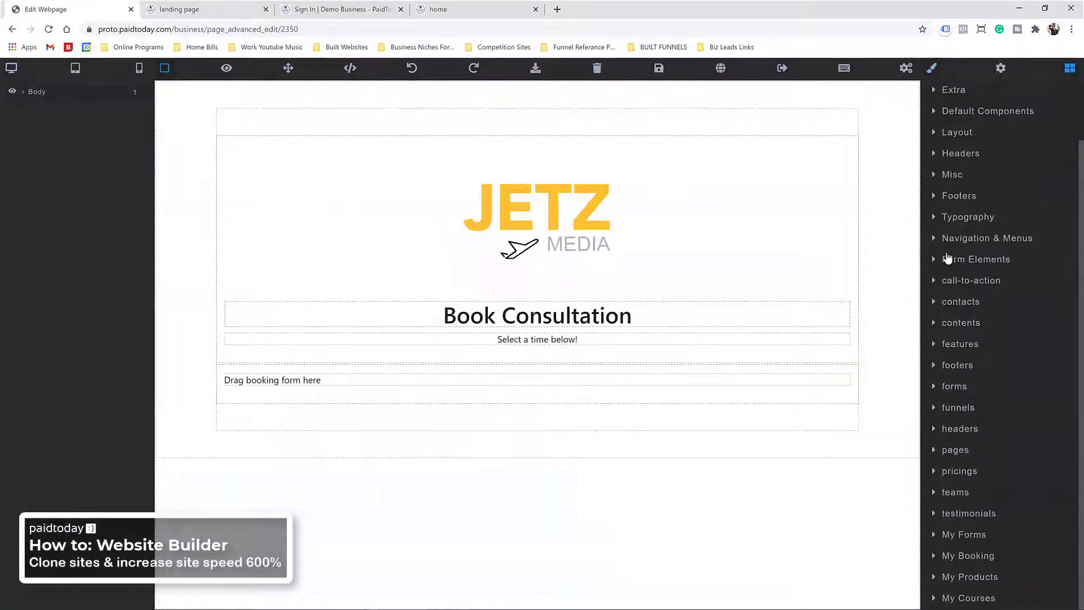
click(968, 556)
scroll(962, 382, down, 4)
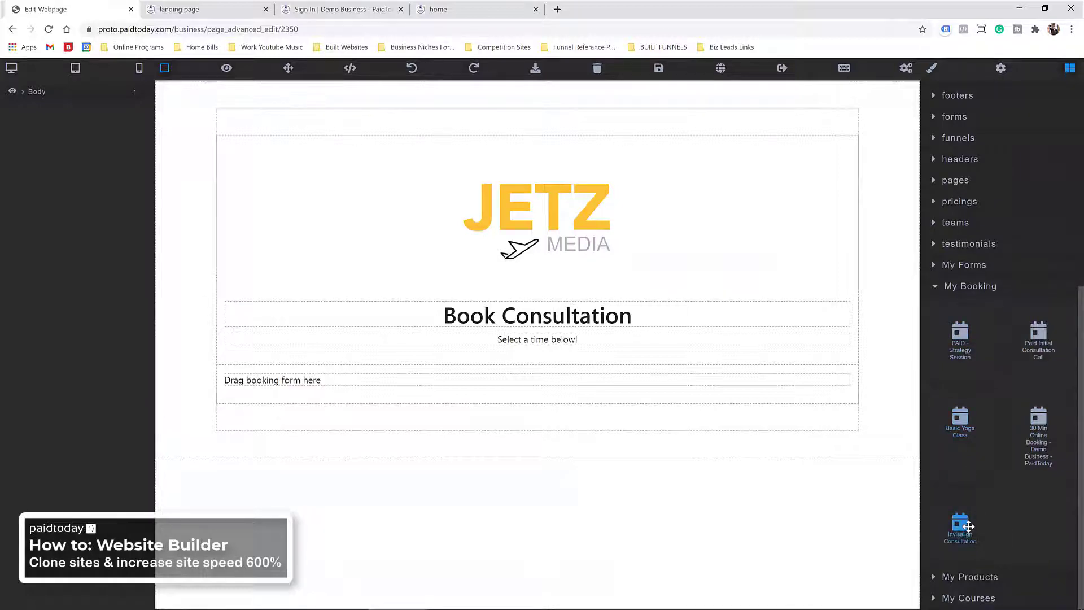
drag(969, 526, 543, 377)
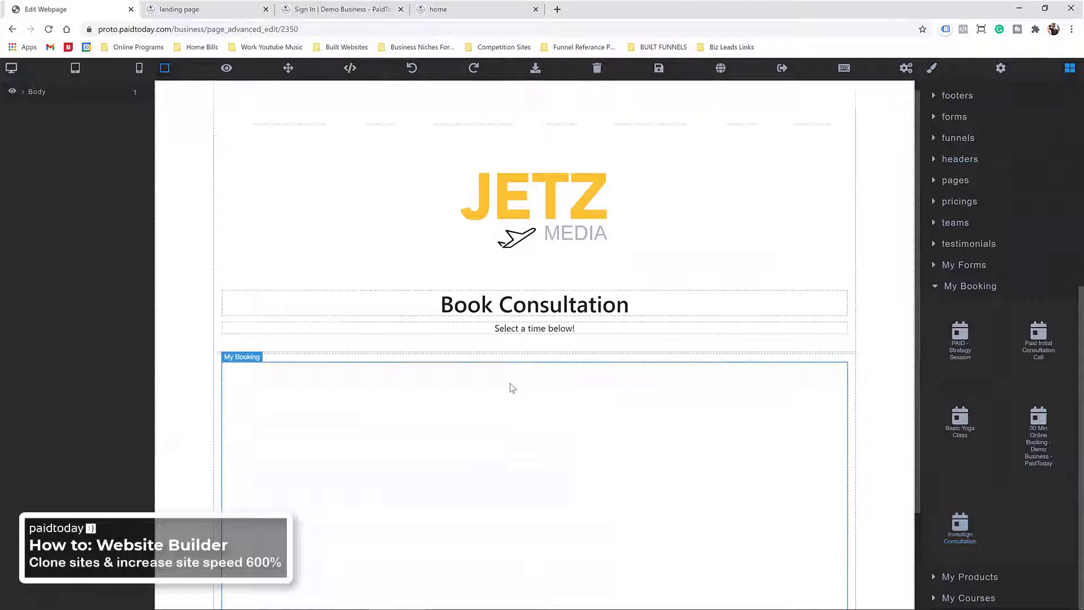
Step: Delete the 'Drag booking form here' placeholder paragraph
scroll(512, 387, down, 2)
click(610, 531)
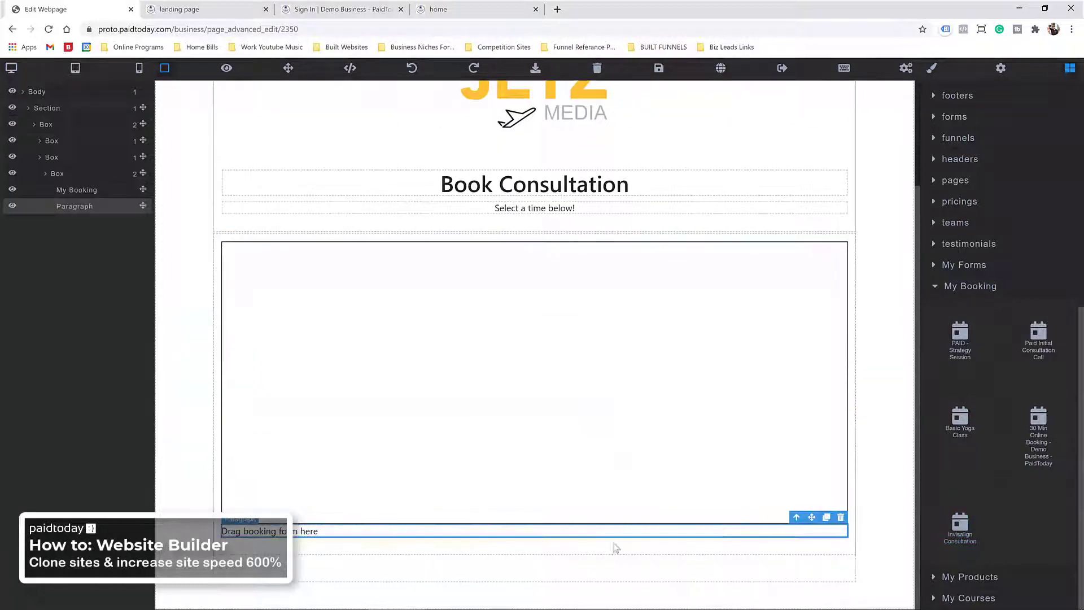
click(841, 517)
scroll(495, 464, up, 2)
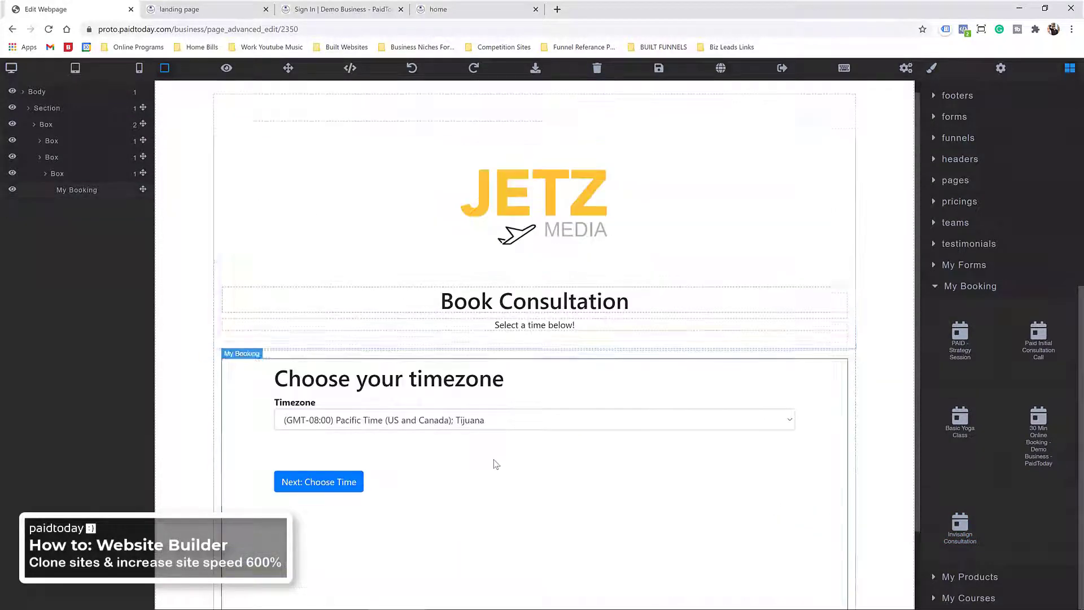
Step: Save the booking page, preview it, then close the preview tab
click(658, 67)
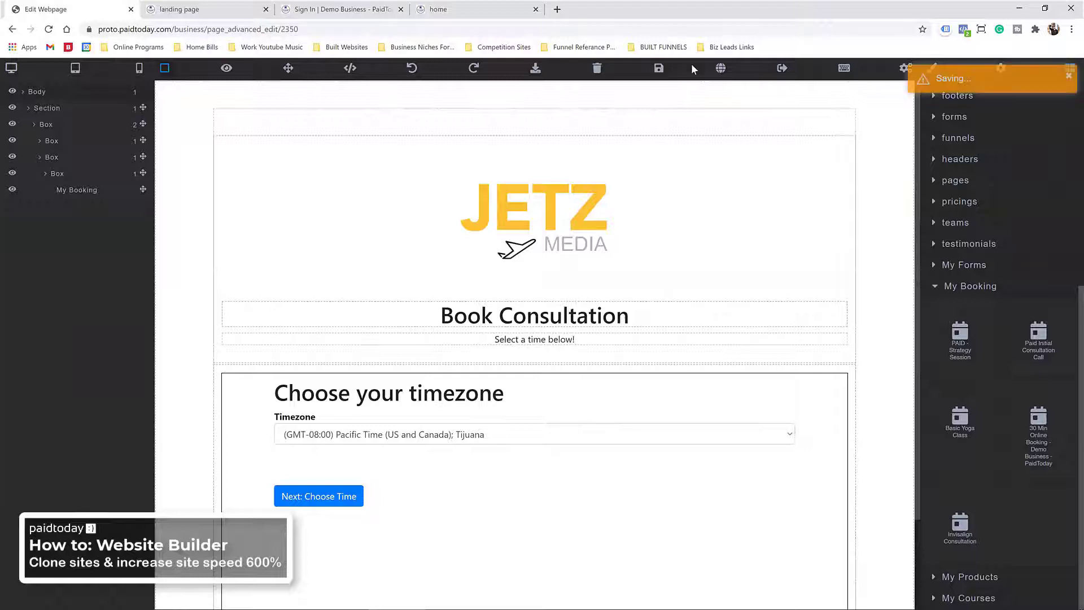
click(723, 68)
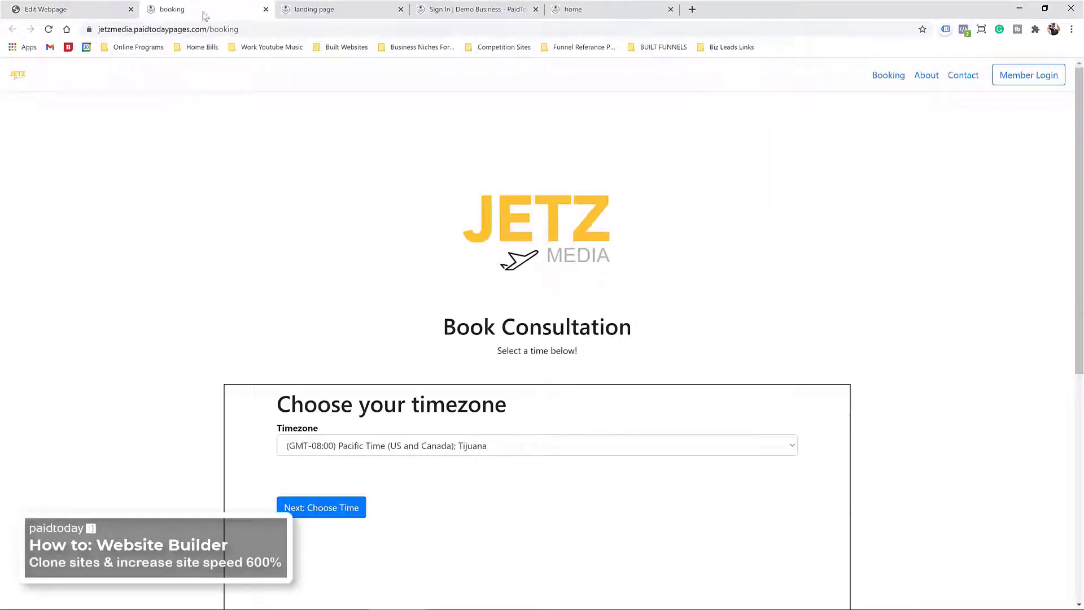
click(283, 10)
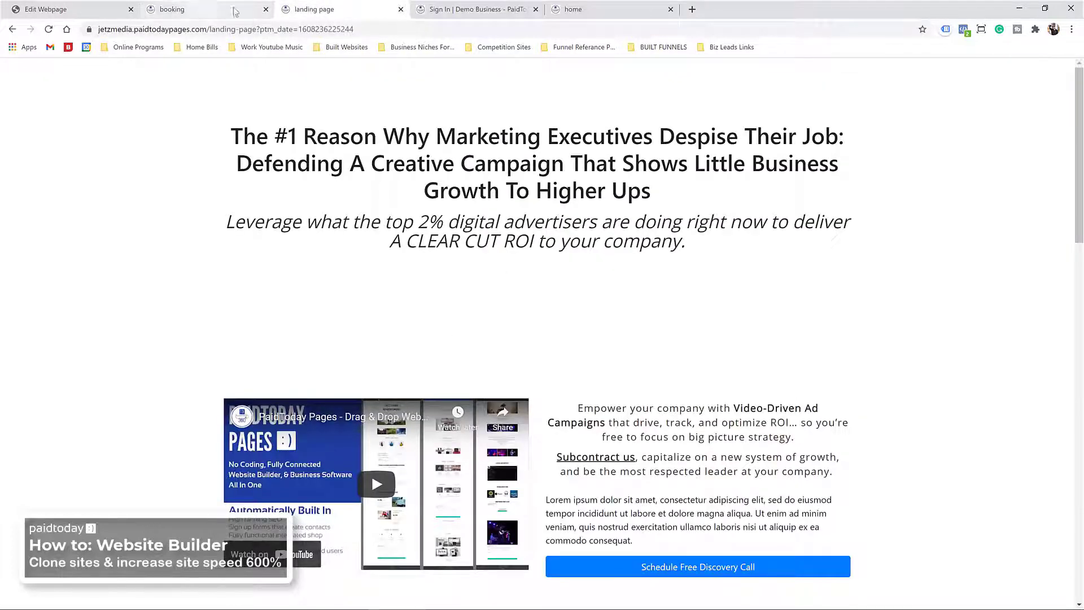
click(266, 9)
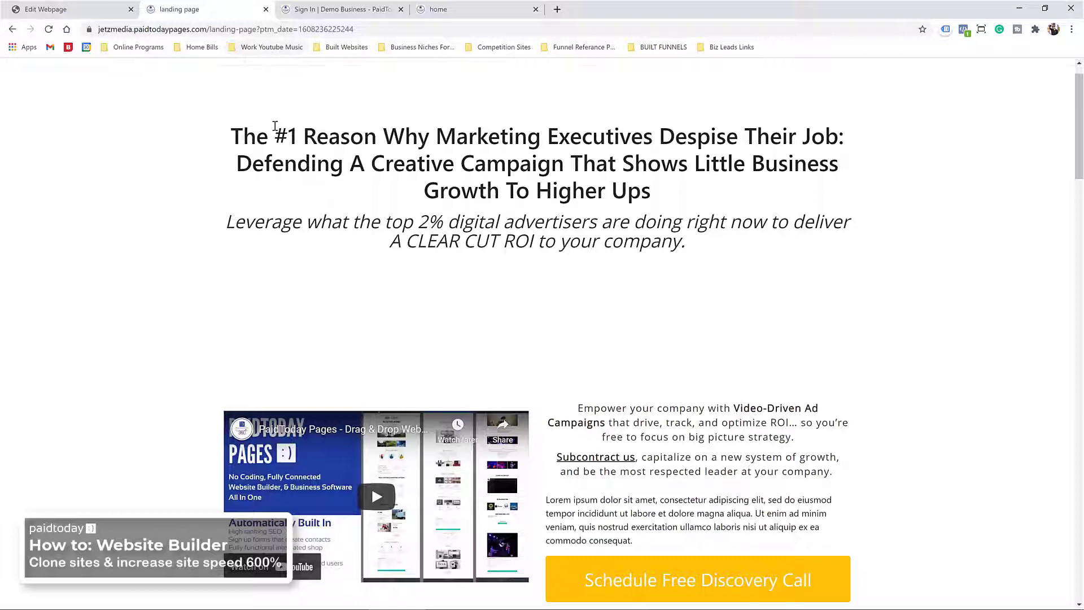
Step: Go from the live home page via OPTIMIZE MY ROI to the Schedule Free Discovery Call booking page
click(18, 78)
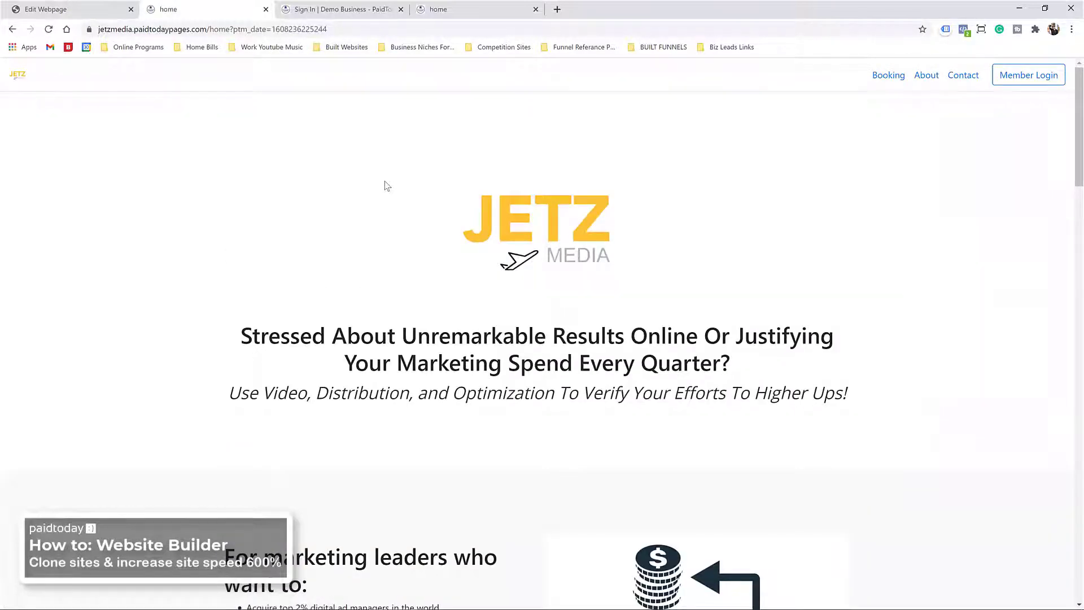
scroll(372, 189, down, 13)
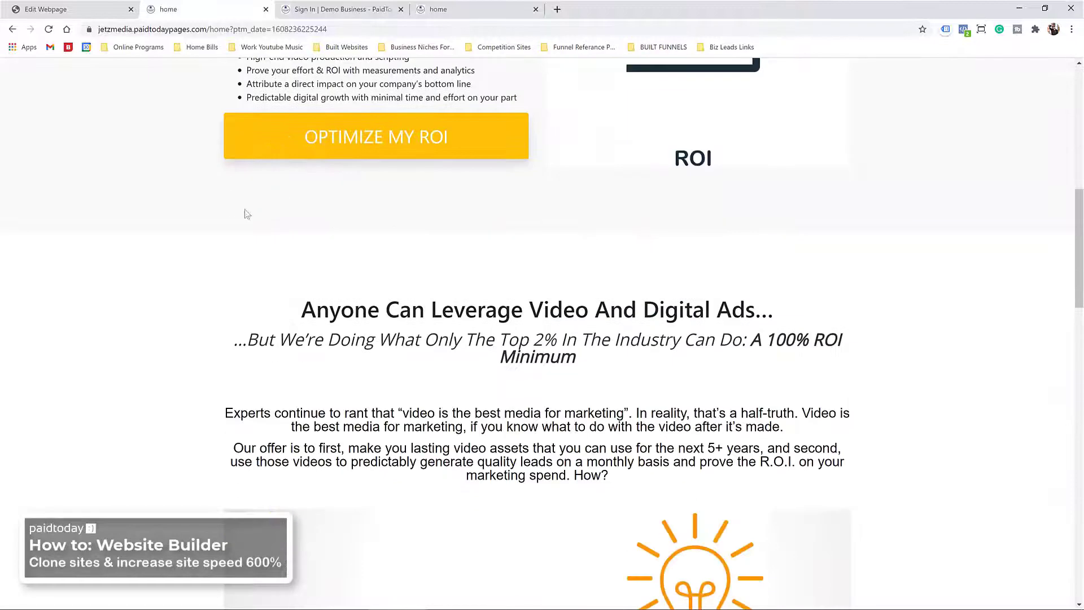
scroll(244, 223, down, 15)
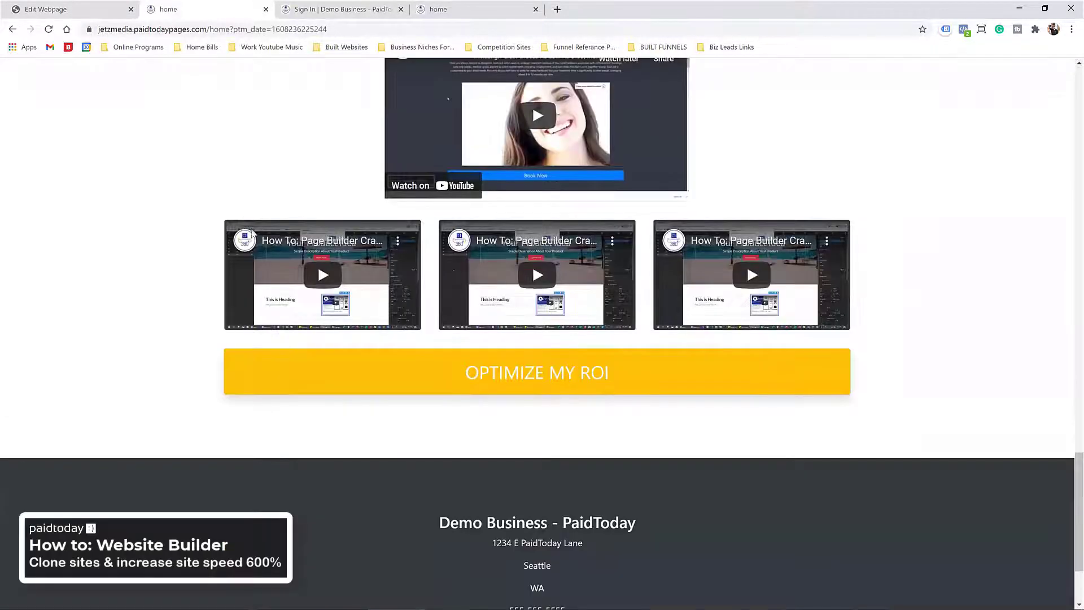
click(517, 376)
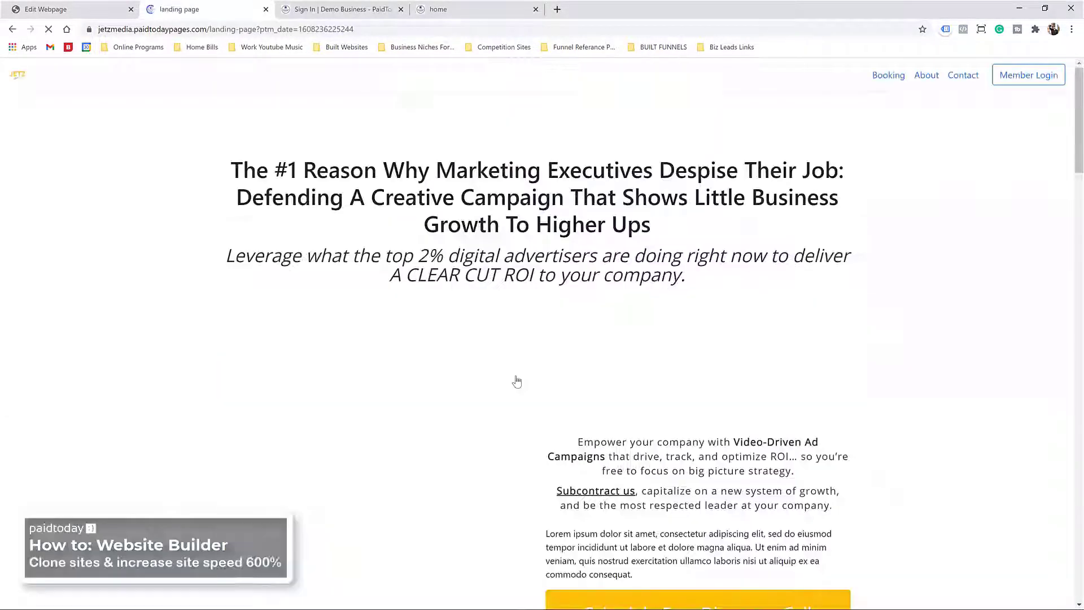
scroll(303, 237, down, 3)
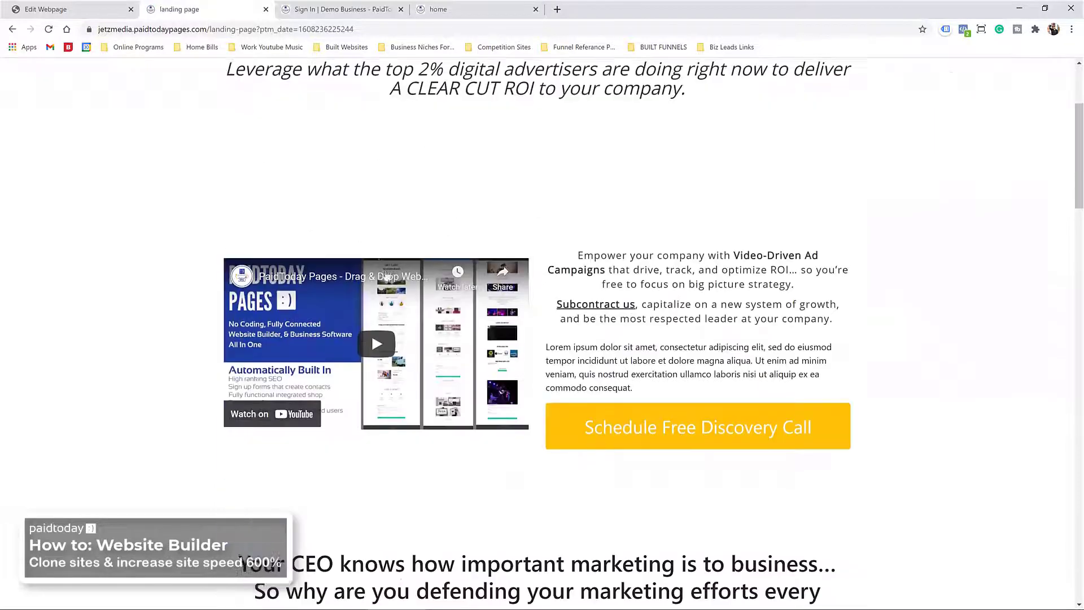
scroll(412, 256, down, 20)
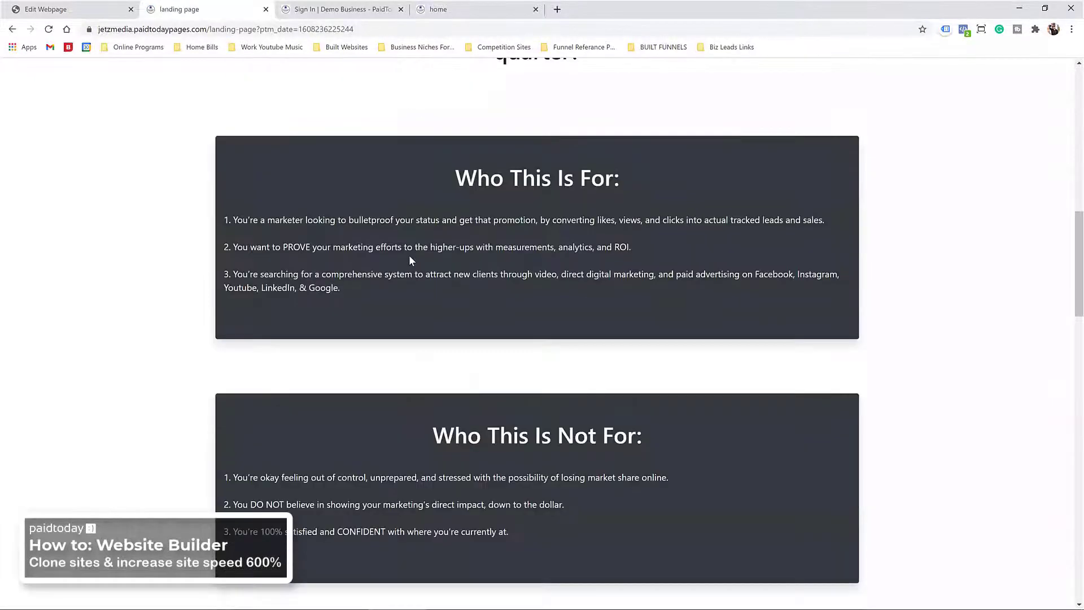
scroll(409, 252, down, 10)
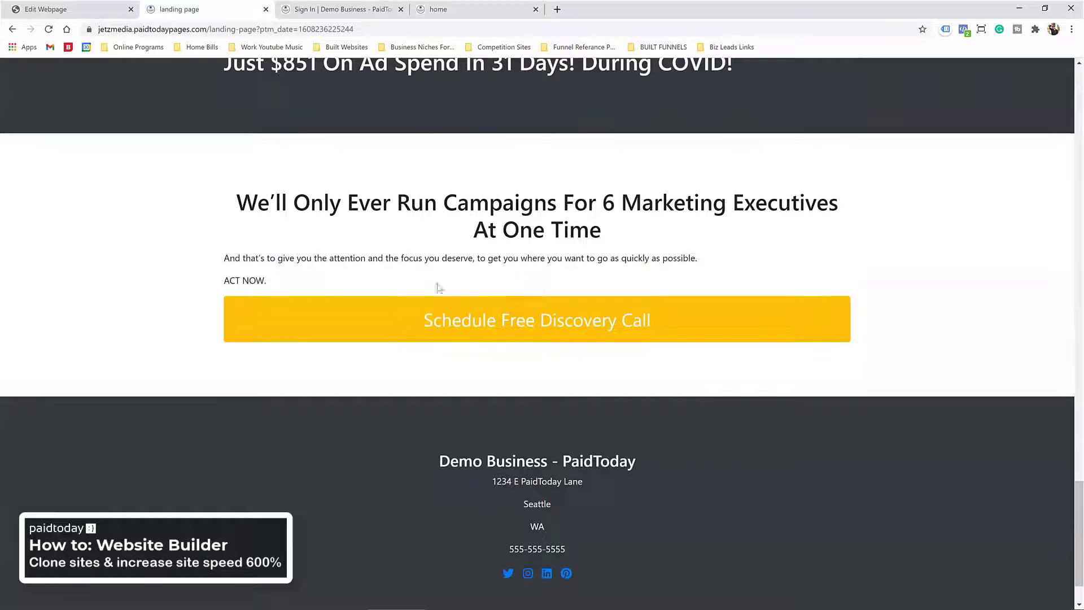
click(501, 331)
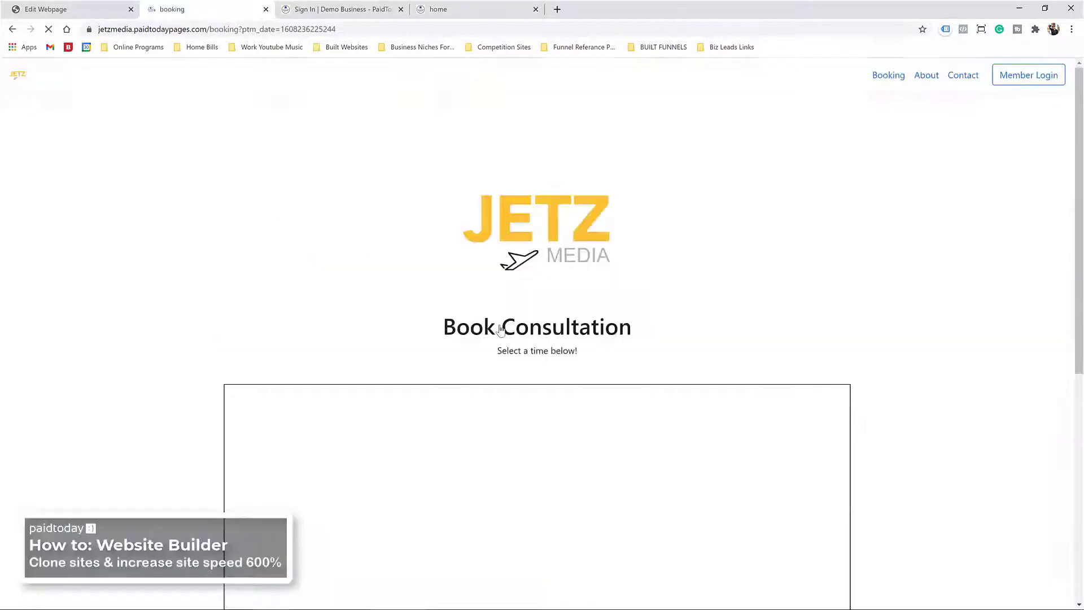
Step: In the embedded booking widget, pick December 22 at 9:45 am
scroll(355, 248, down, 5)
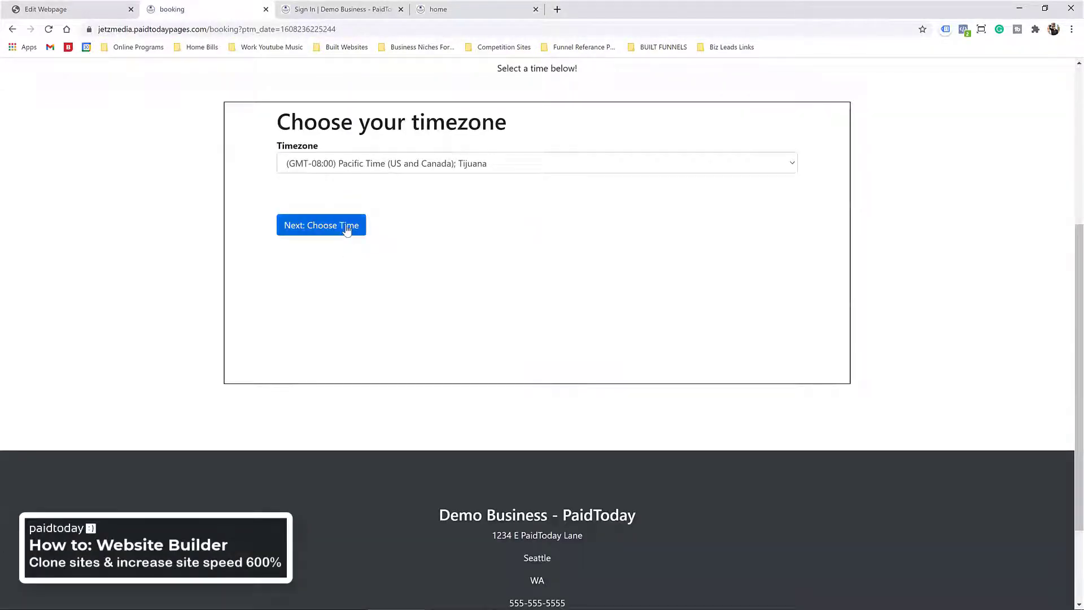
scroll(347, 229, up, 3)
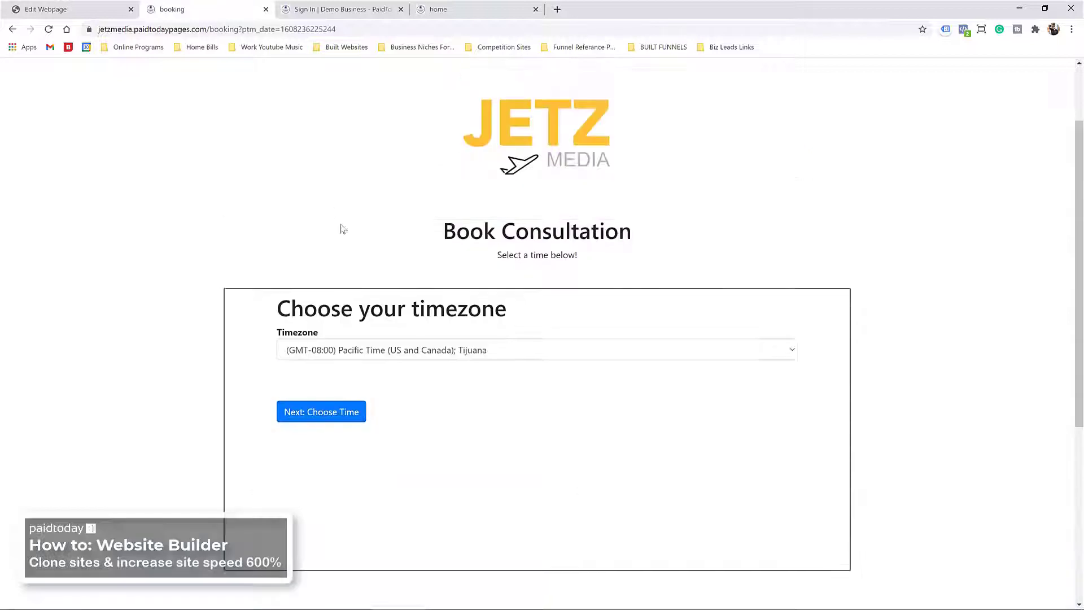
click(348, 415)
click(370, 389)
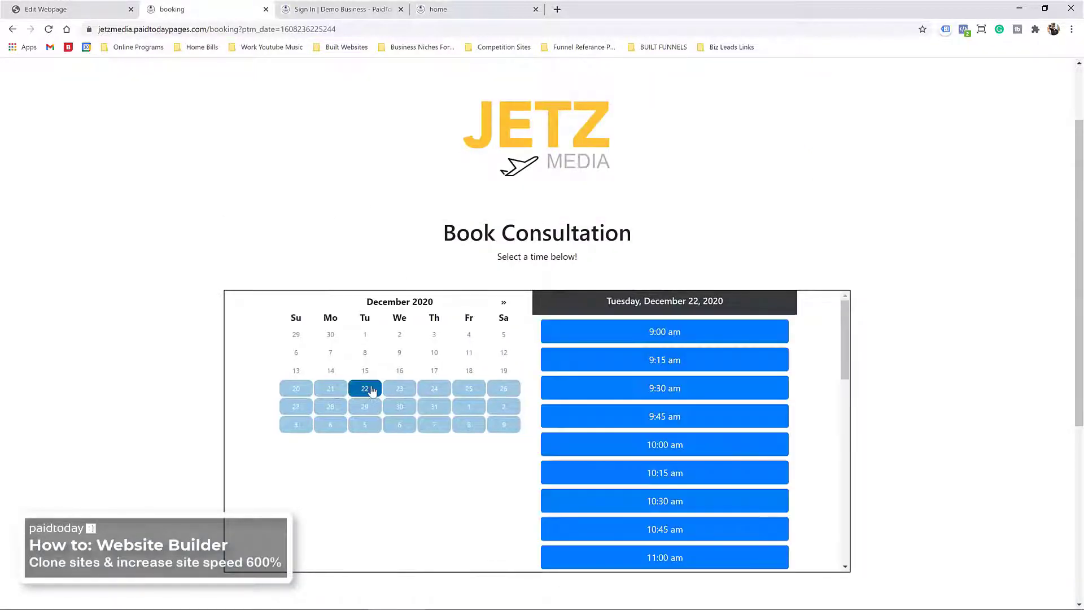
click(664, 412)
Step: Fill in a saved contact's details, submit the Invisalign Consultation booking, and review the confirmation
scroll(604, 368, up, 3)
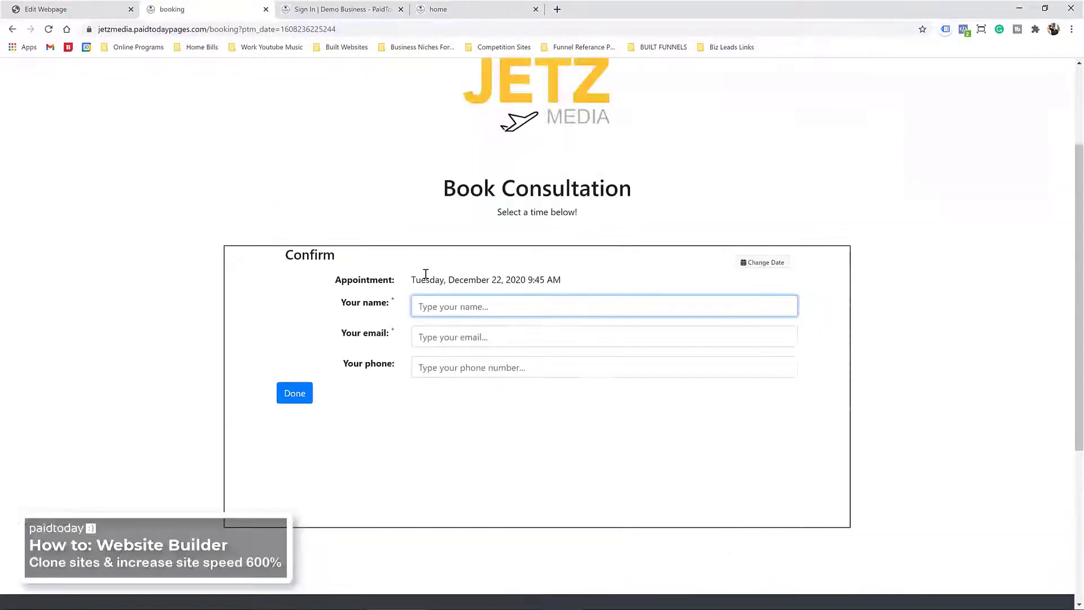
click(437, 304)
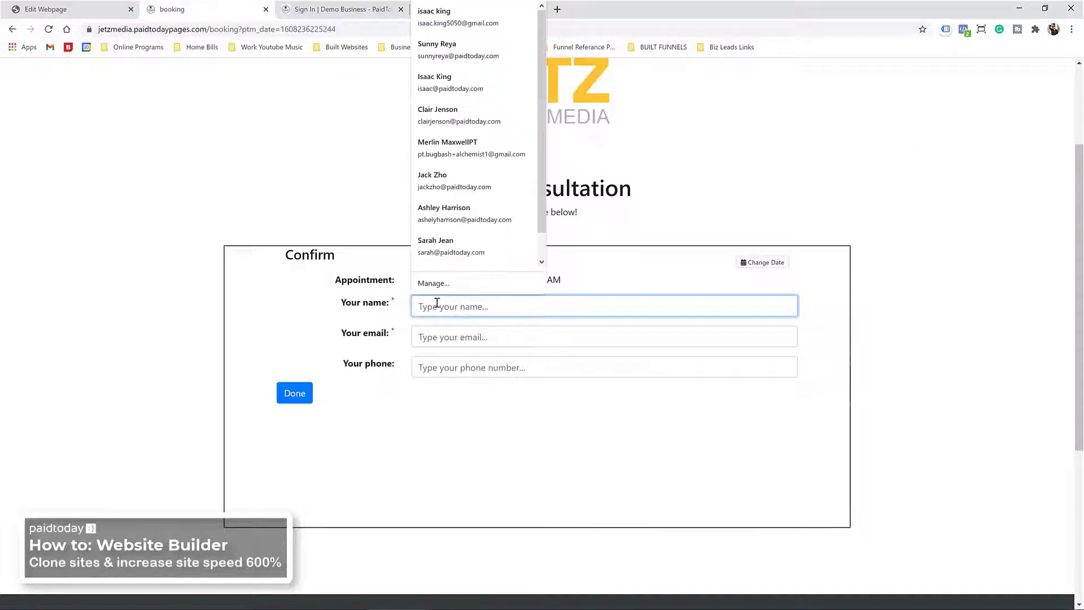
click(457, 40)
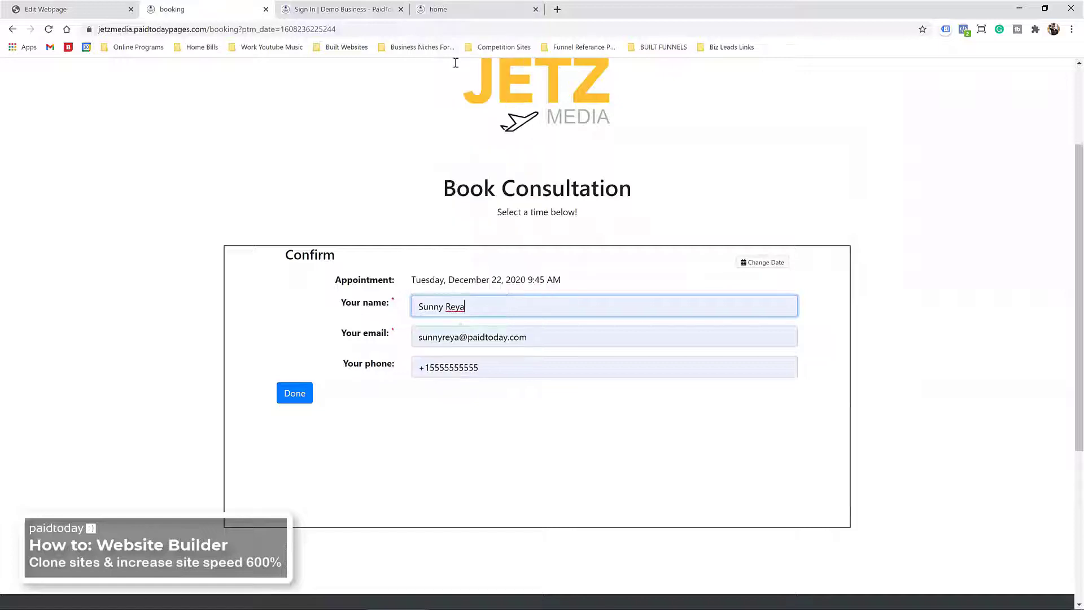
click(302, 397)
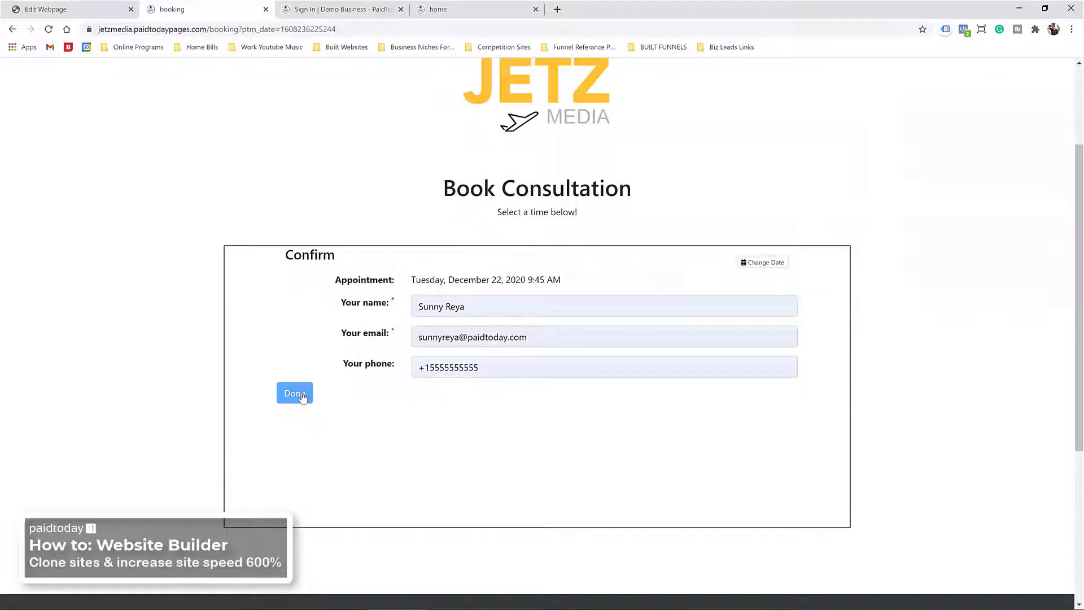
scroll(485, 394, up, 2)
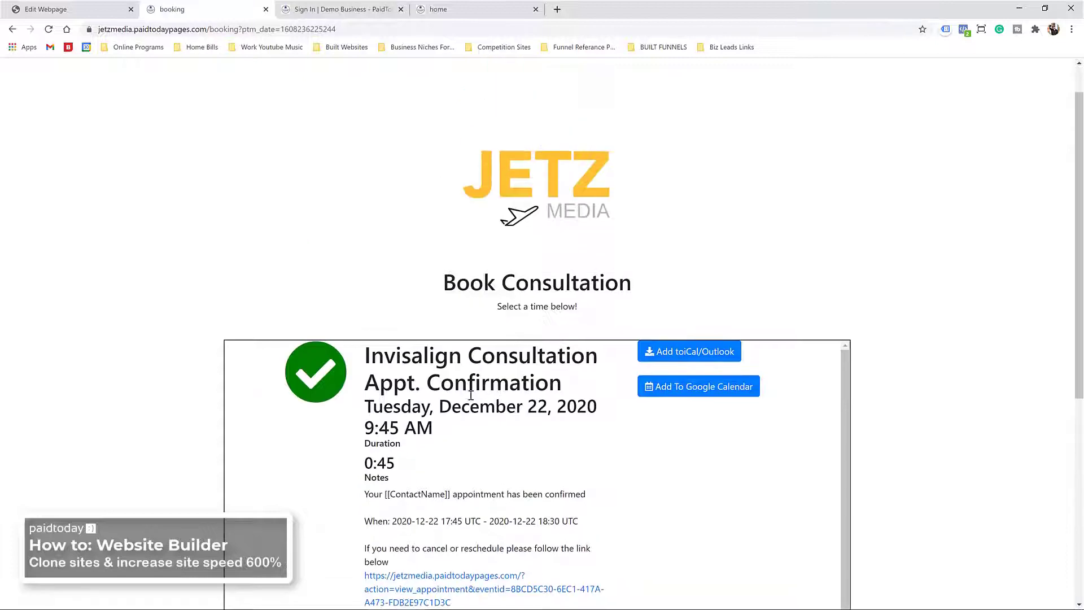
scroll(508, 435, down, 7)
scroll(508, 333, up, 7)
scroll(393, 93, up, 1)
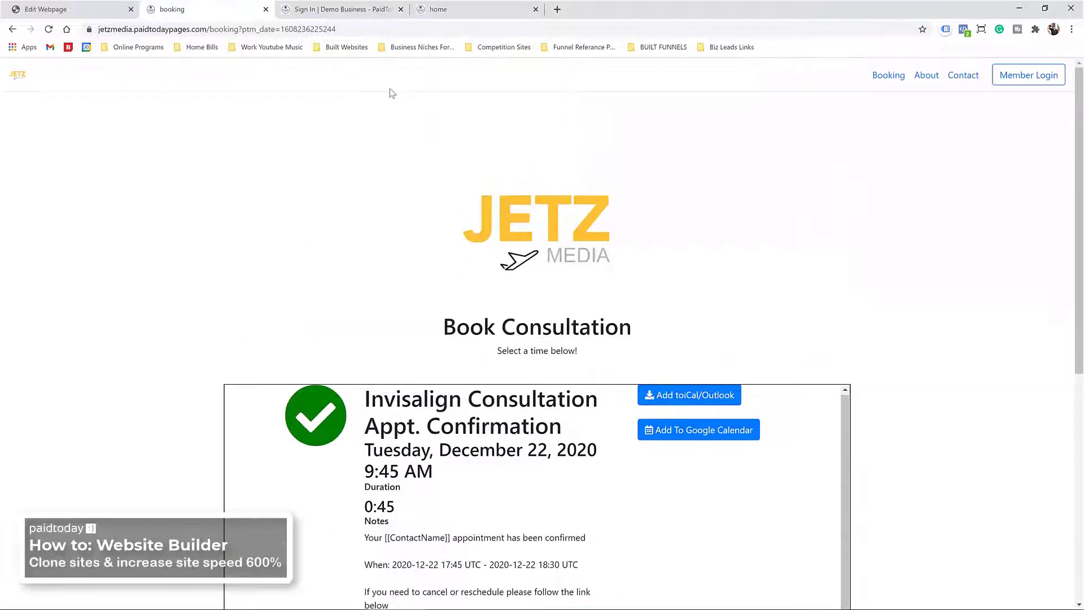
Step: Reload the live Booking page, check the About and Contact pages, then return to the Edit Webpage tab
drag(98, 29, 208, 30)
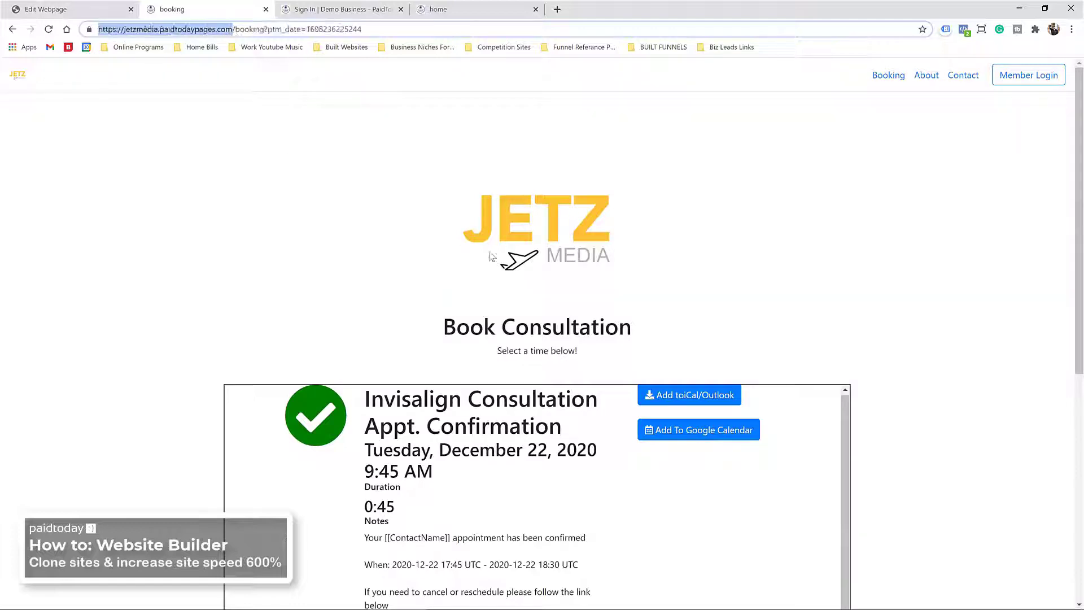
click(889, 75)
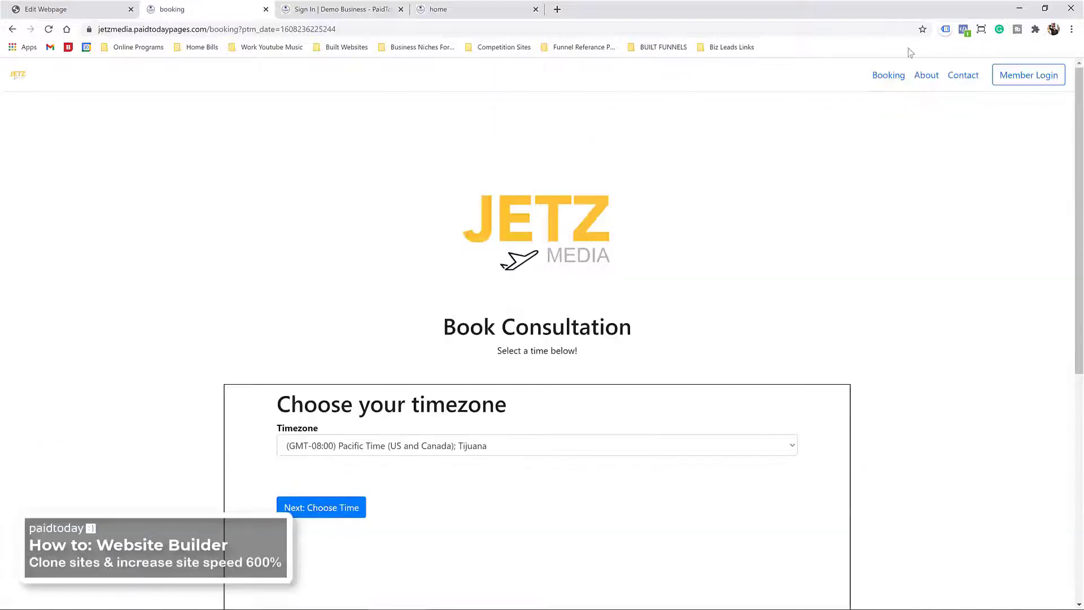
click(928, 78)
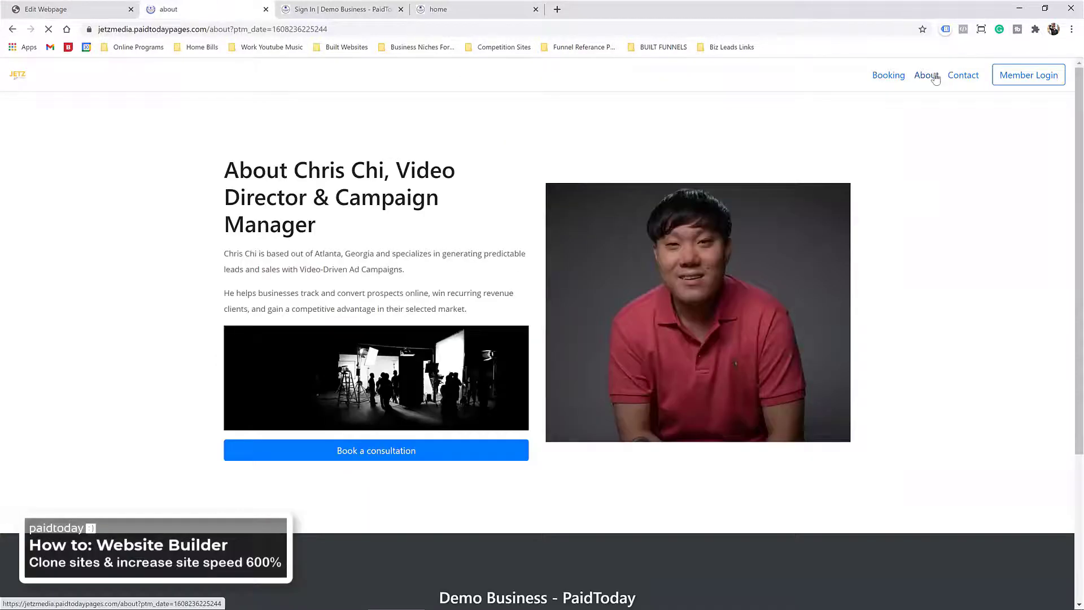
click(964, 77)
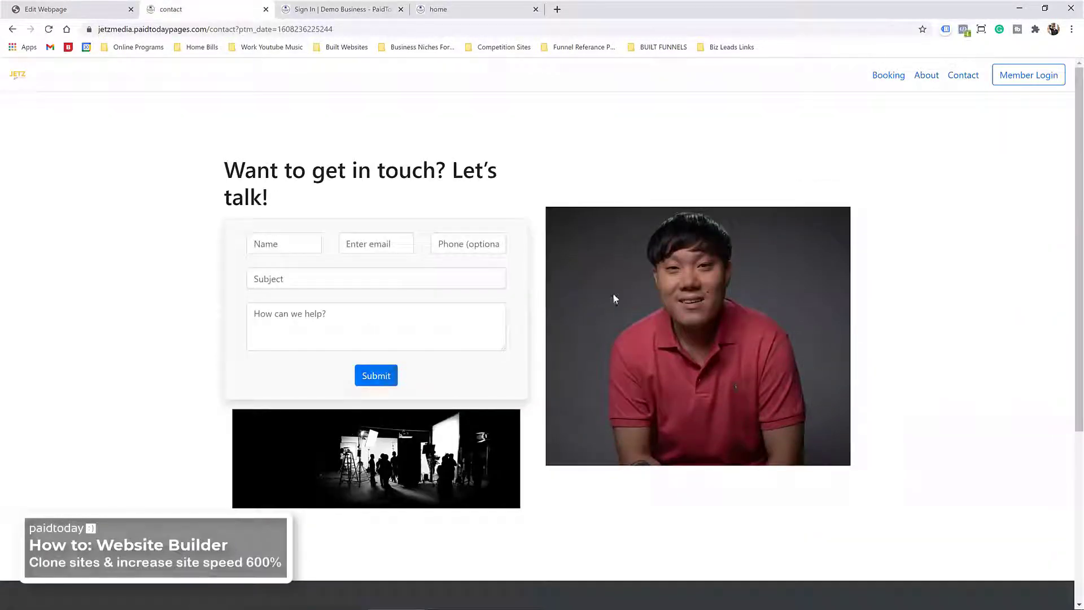
click(924, 77)
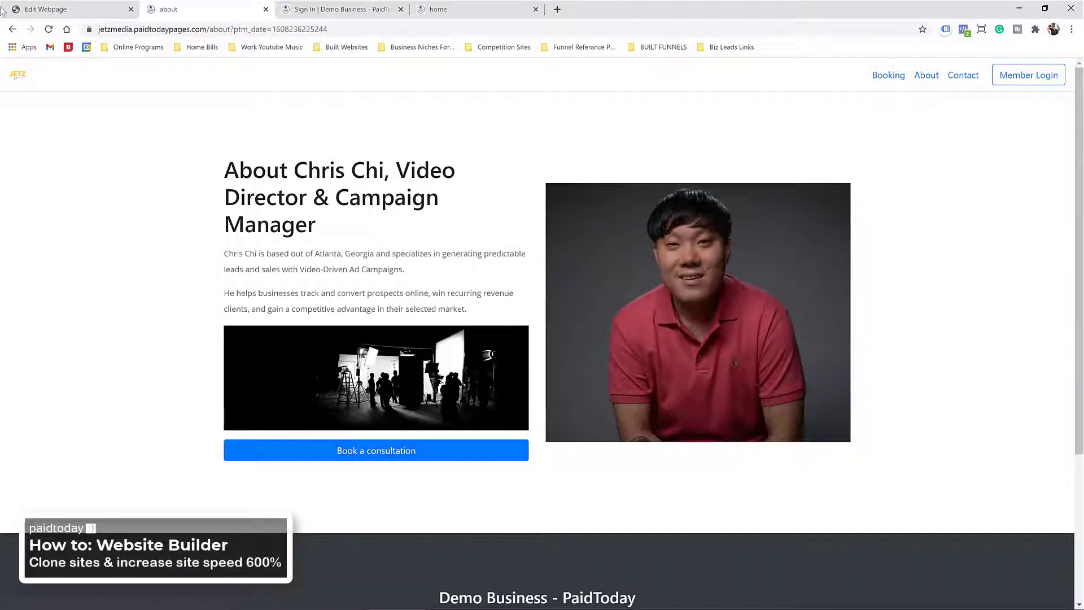
click(66, 9)
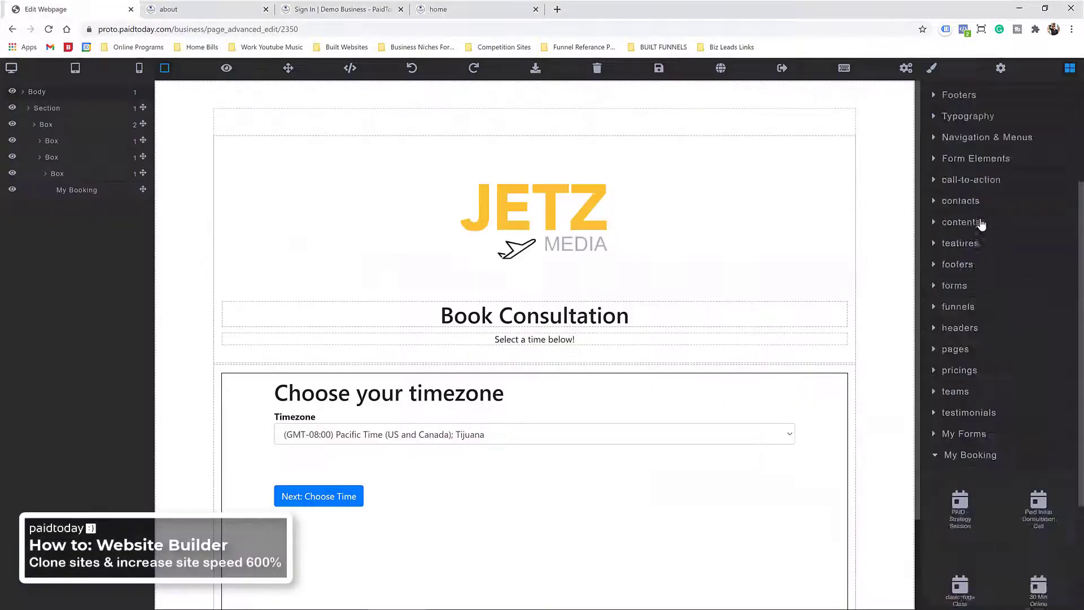
Step: Save the booking page edits and leave the page editor once saving finishes
click(659, 68)
click(782, 68)
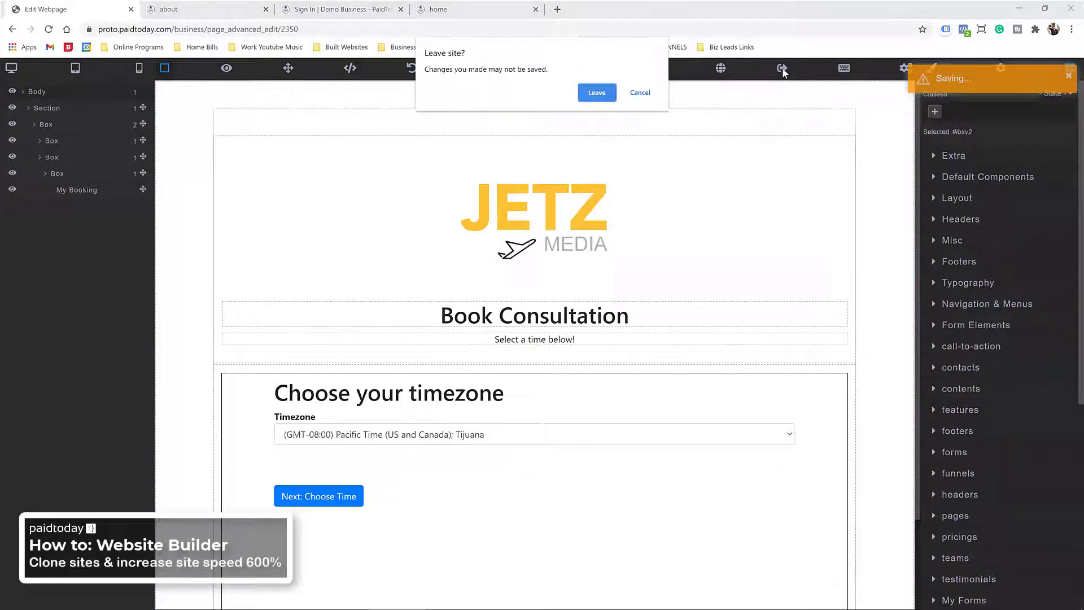
click(643, 93)
click(782, 68)
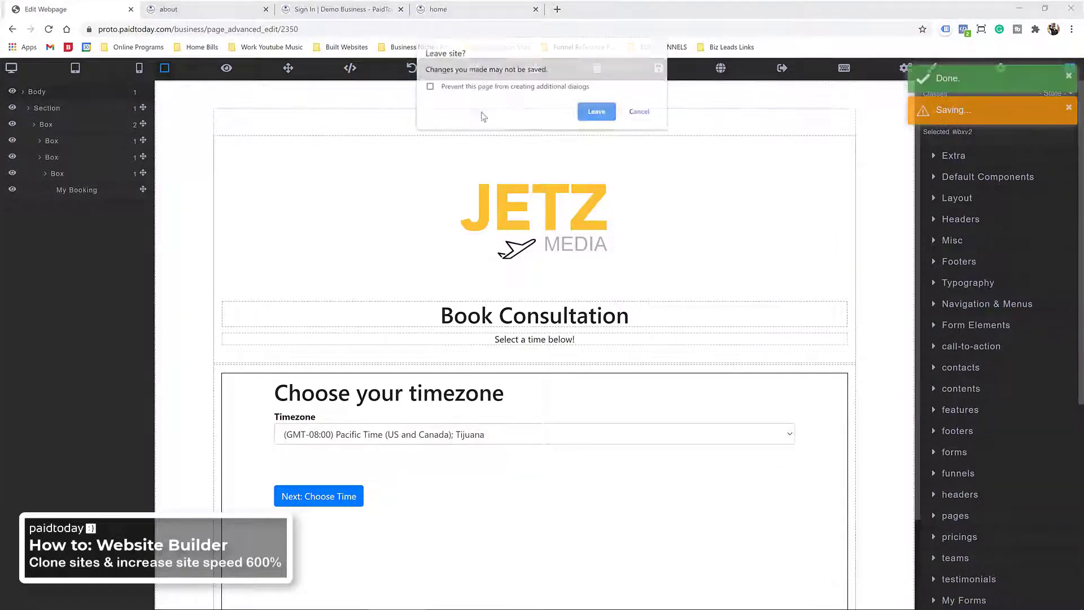
click(596, 113)
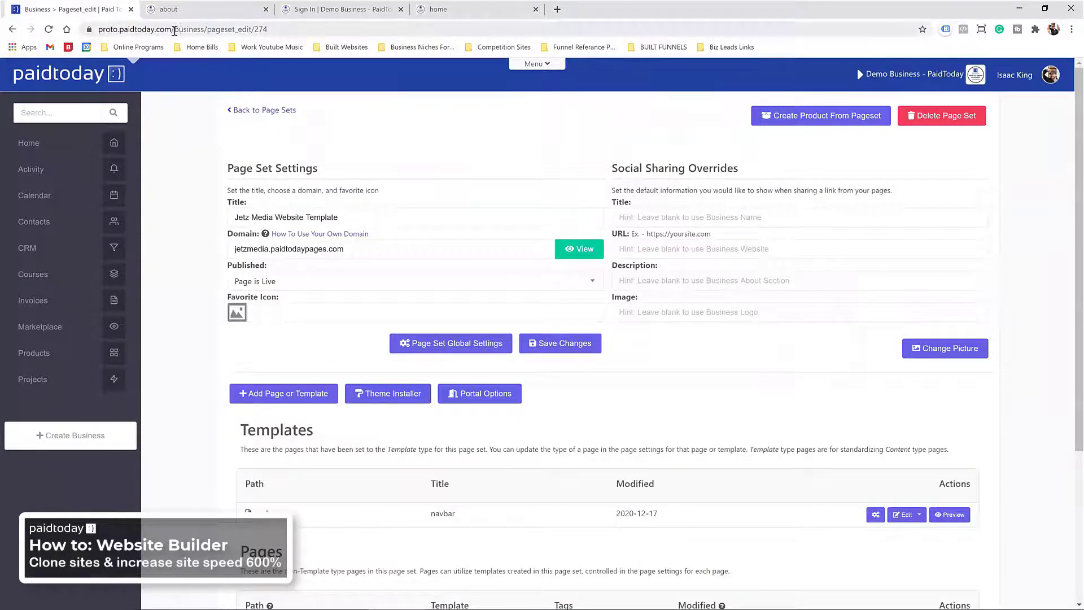
Step: Replace the URL path with v2 to load the PaidToday home dashboard
drag(174, 29, 438, 22)
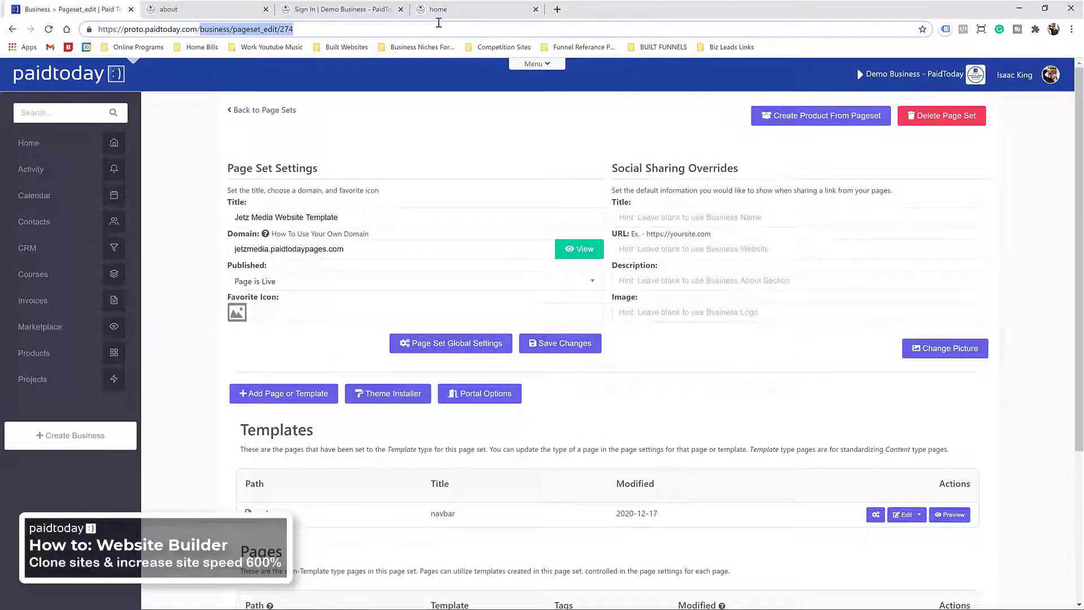
text(v2)
key(Return)
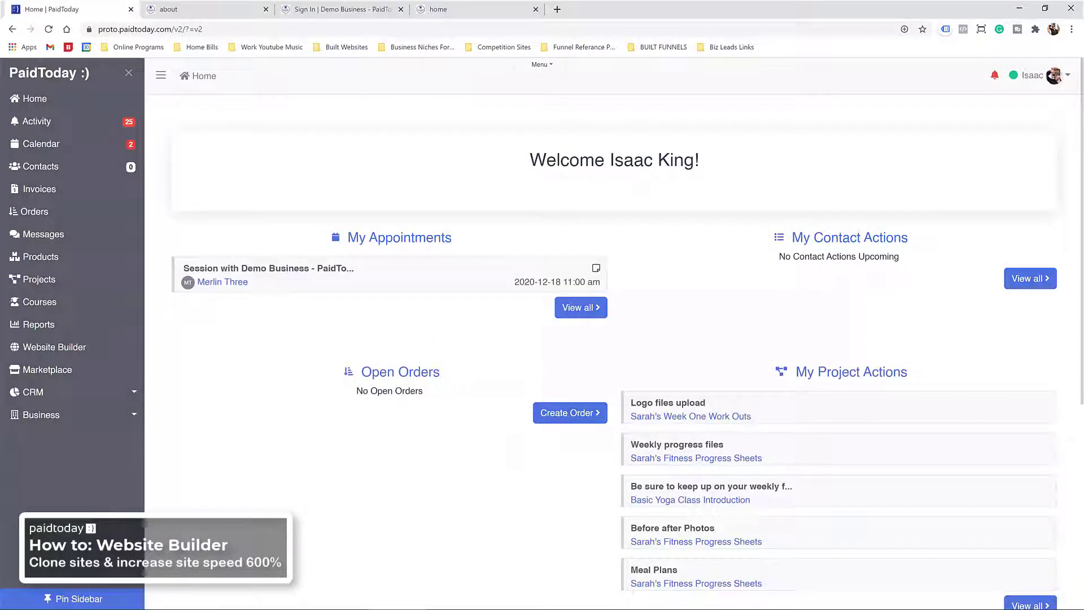
Step: Show the live Jetz Media home page and close the Sign In and duplicate home tabs
click(197, 12)
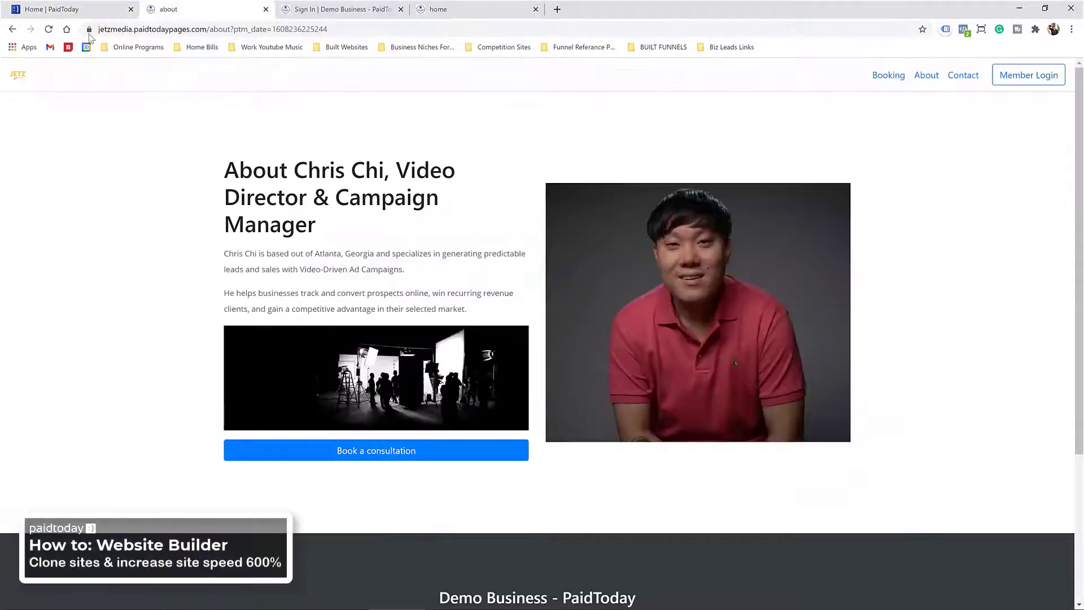
click(17, 74)
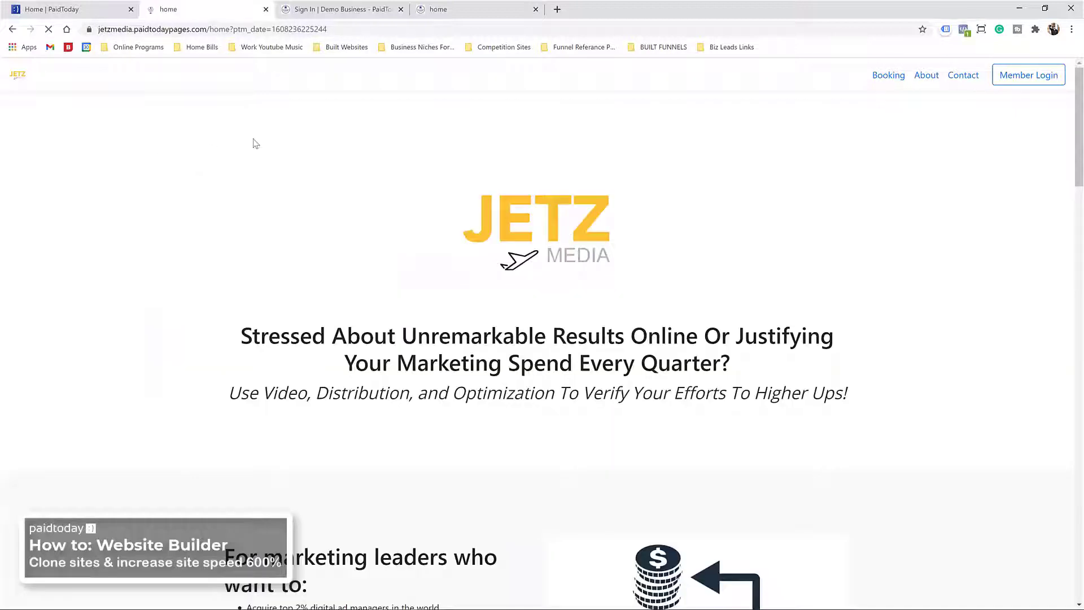
click(401, 9)
click(385, 10)
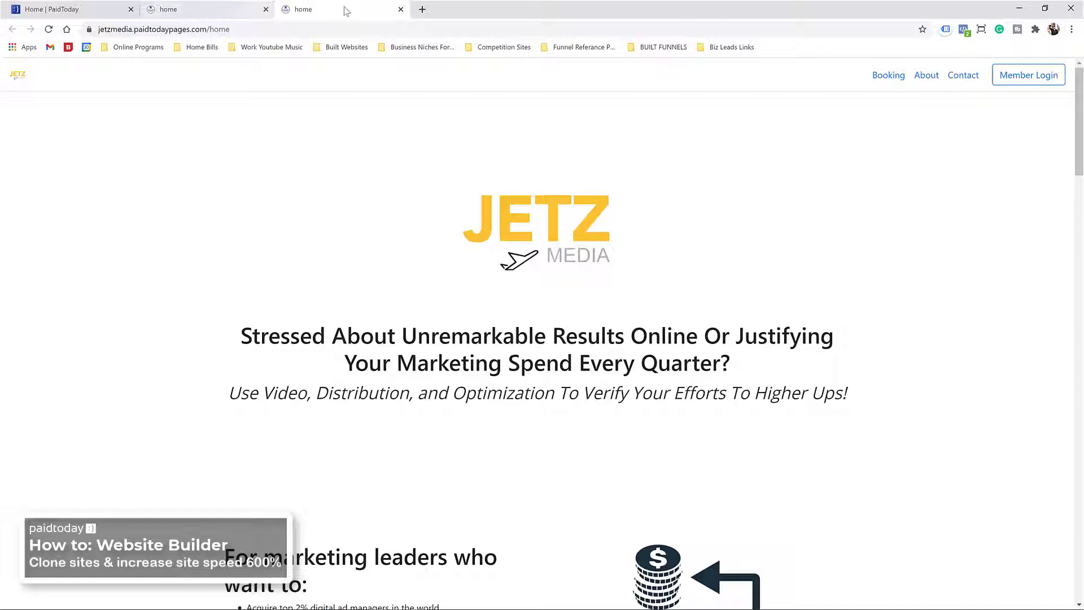
click(401, 10)
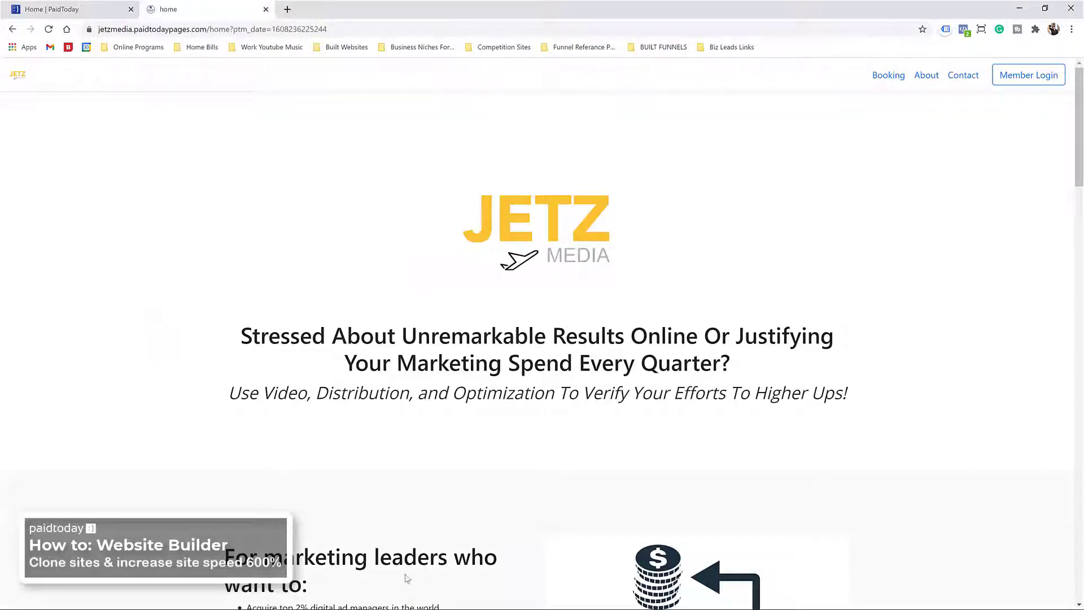
Step: Launch a new Firefox private window from the taskbar
mouse_move(417, 596)
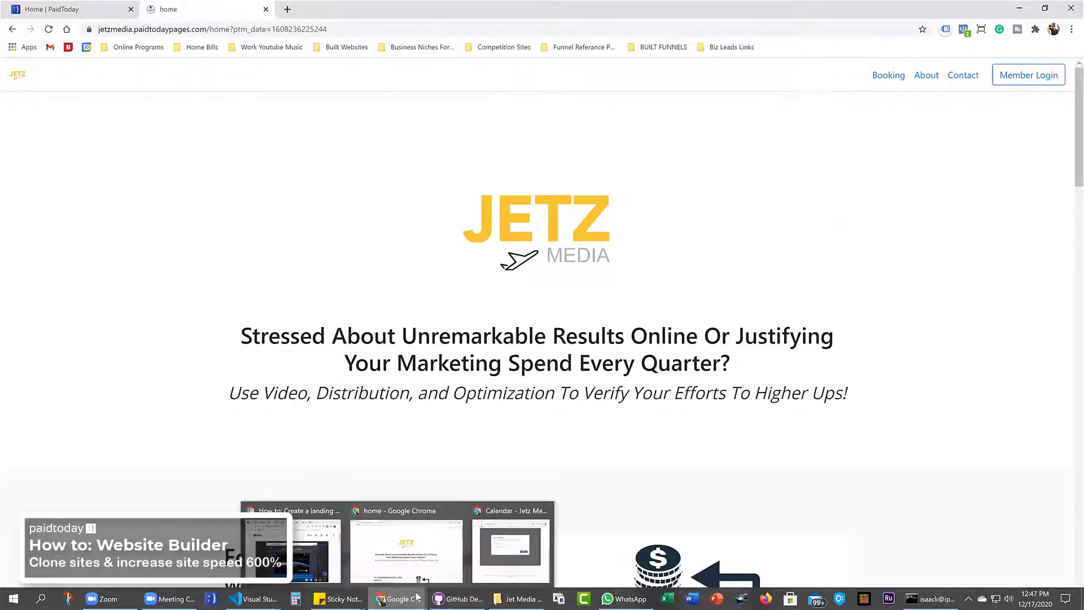
right_click(766, 598)
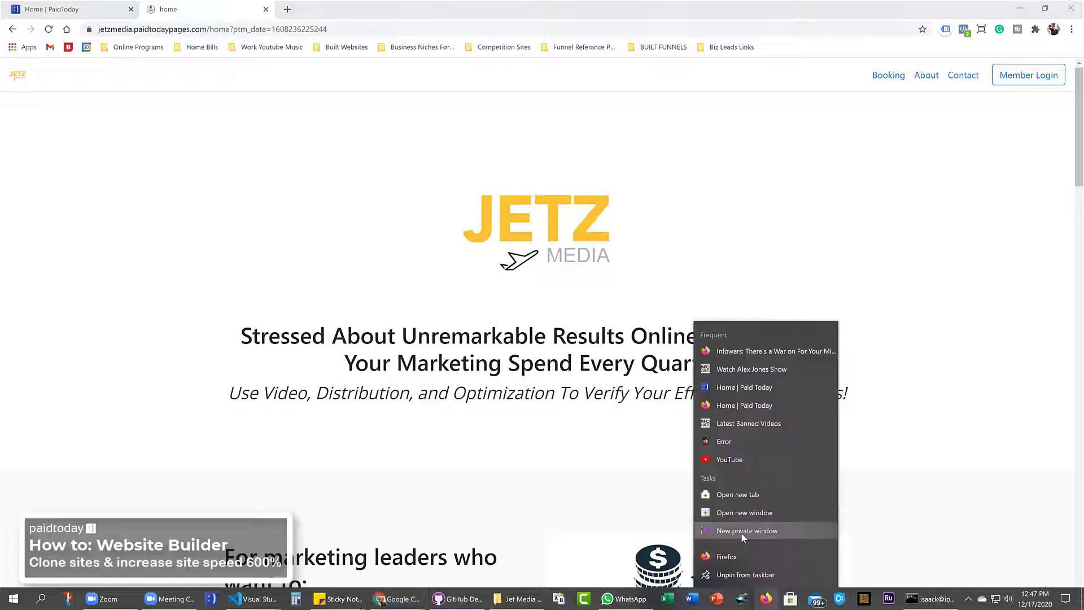
click(742, 533)
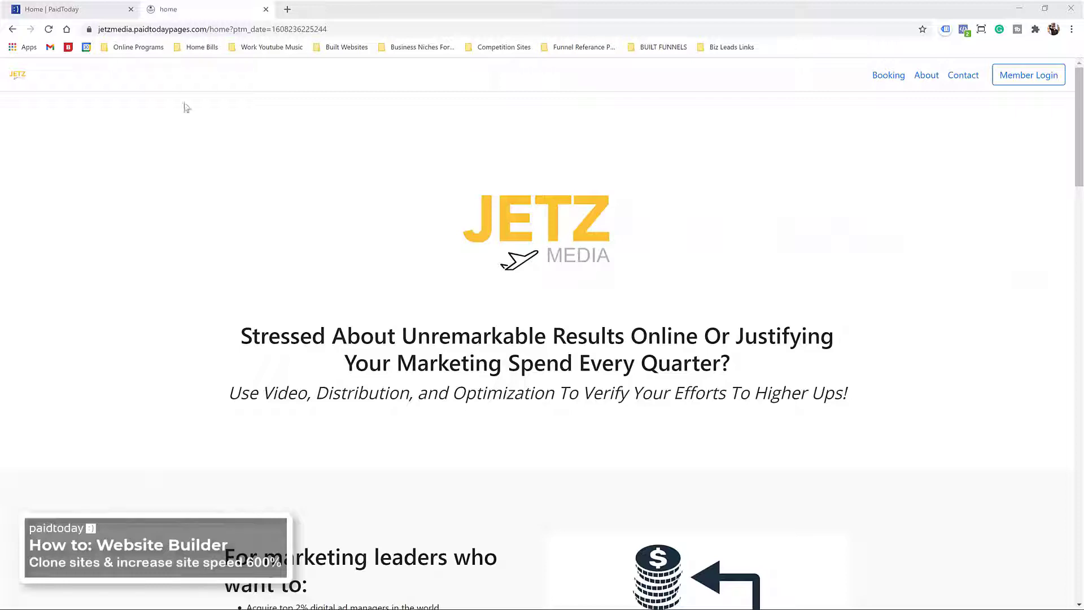
Step: Restore Chrome and move the Firefox private window to the top-left of the screen
double_click(316, 10)
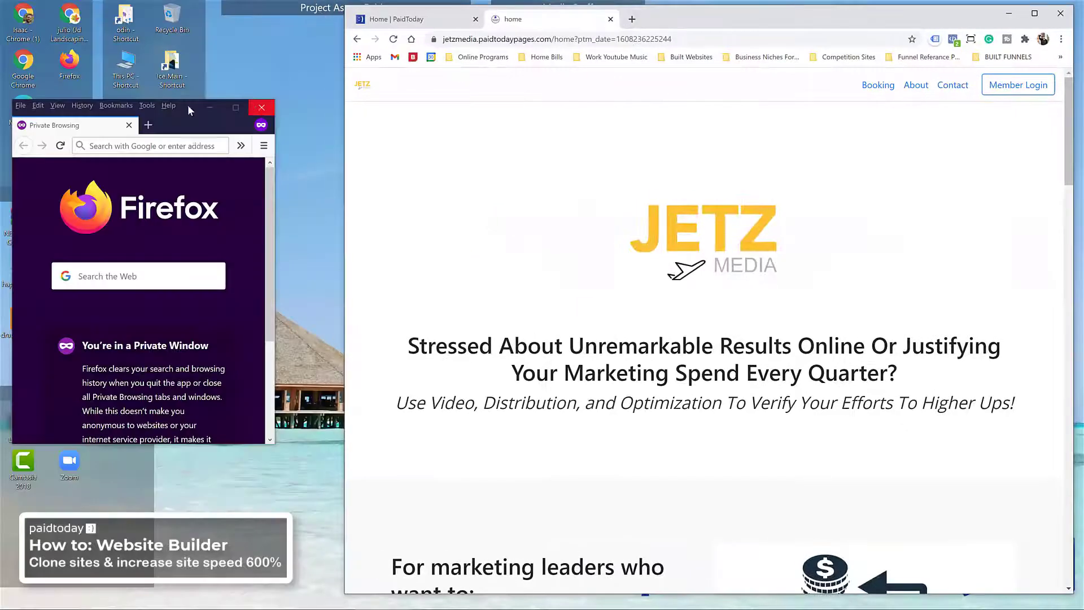
drag(183, 105, 174, 32)
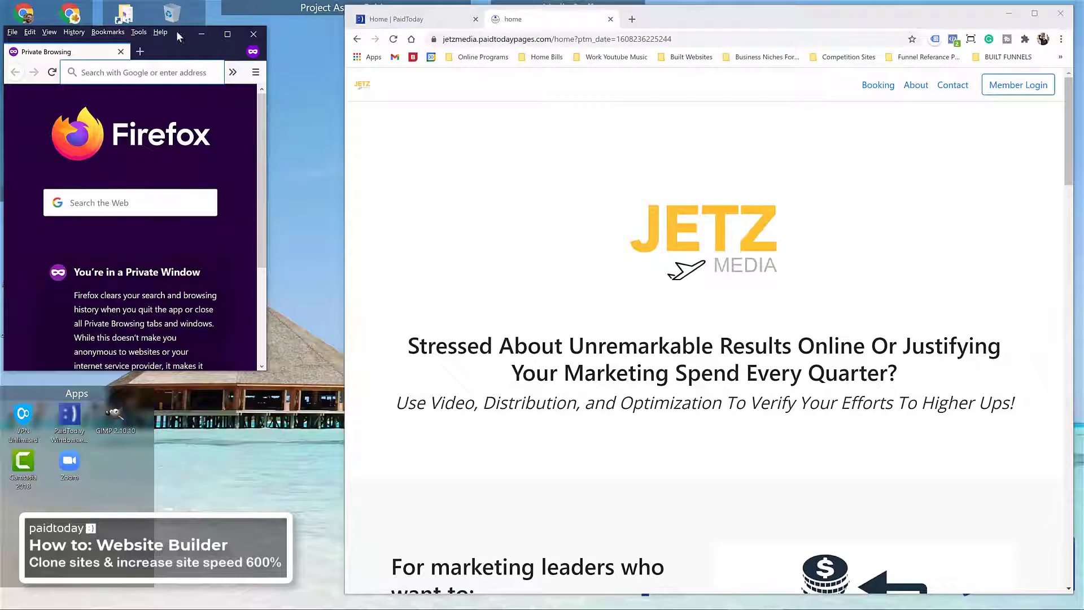
double_click(177, 34)
double_click(428, 16)
scroll(593, 250, down, 20)
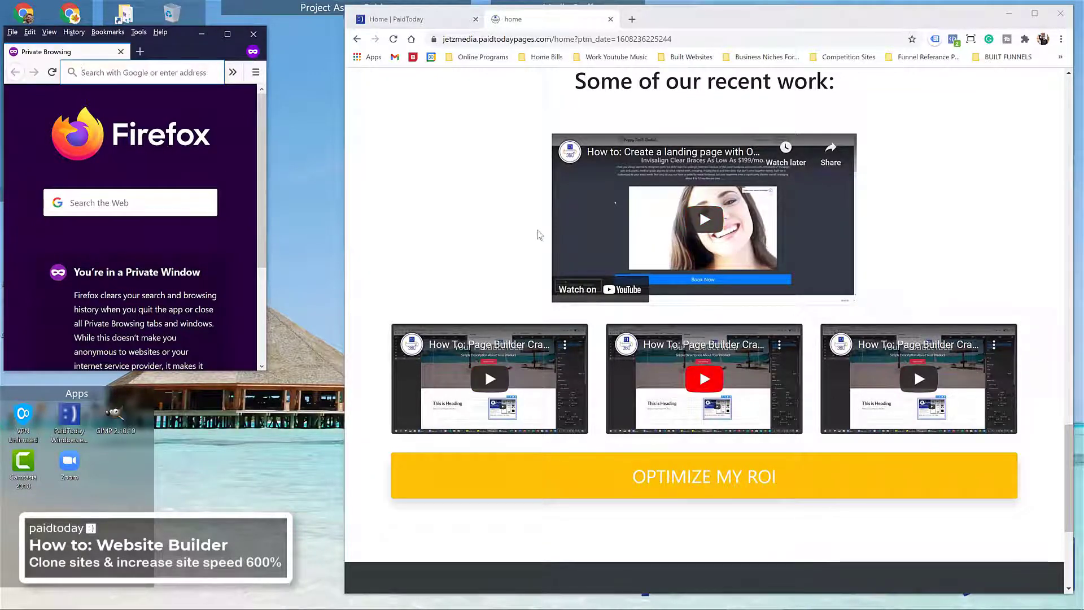
scroll(540, 235, up, 10)
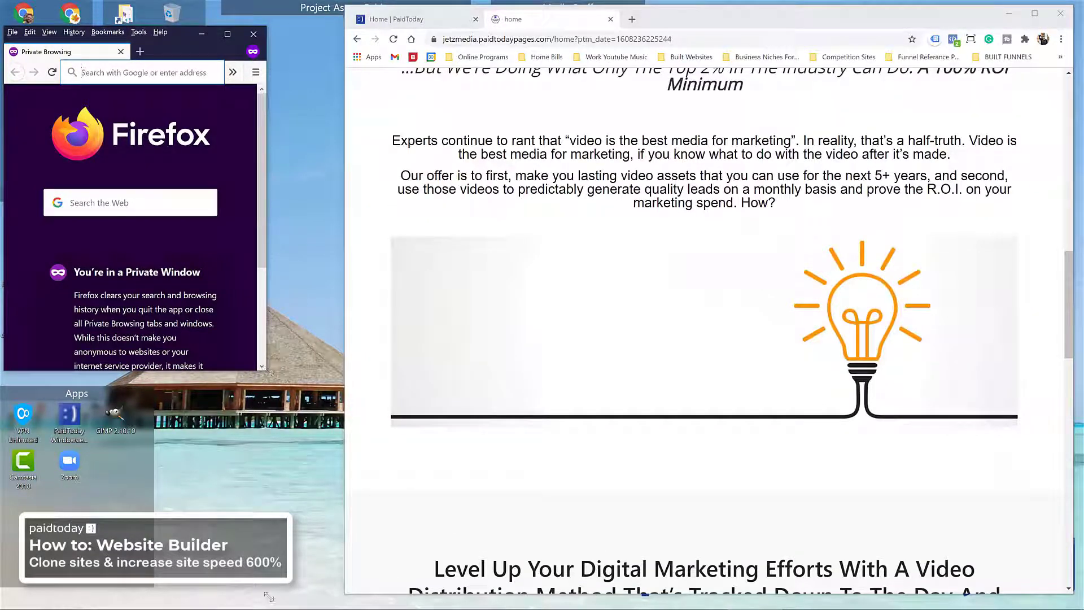
Step: Stretch the private window to full screen height and nudge Chrome slightly down and right
drag(269, 373, 491, 582)
click(681, 17)
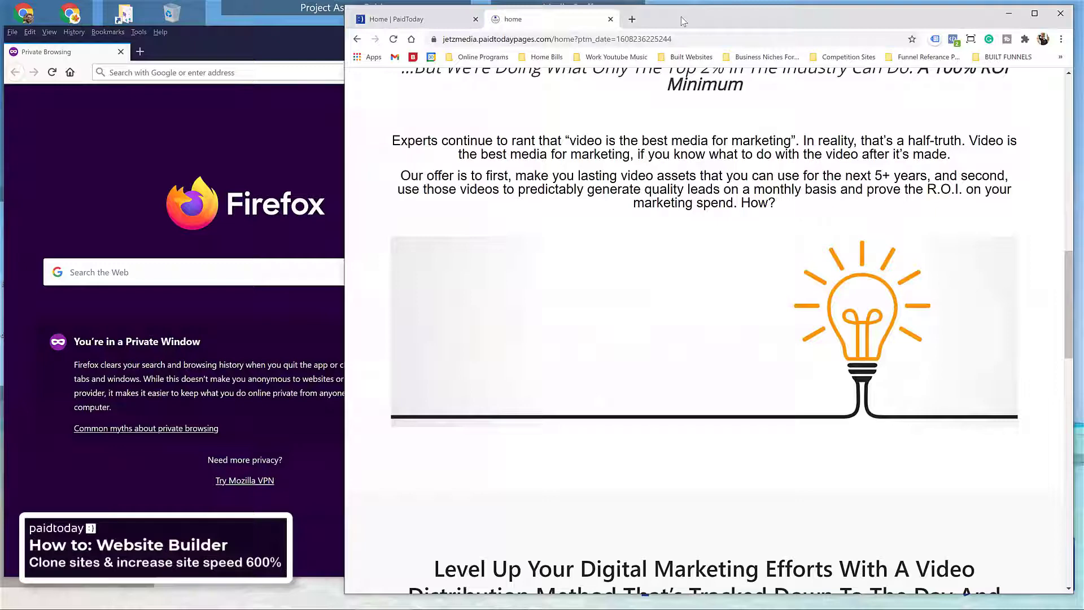
drag(681, 16, 691, 23)
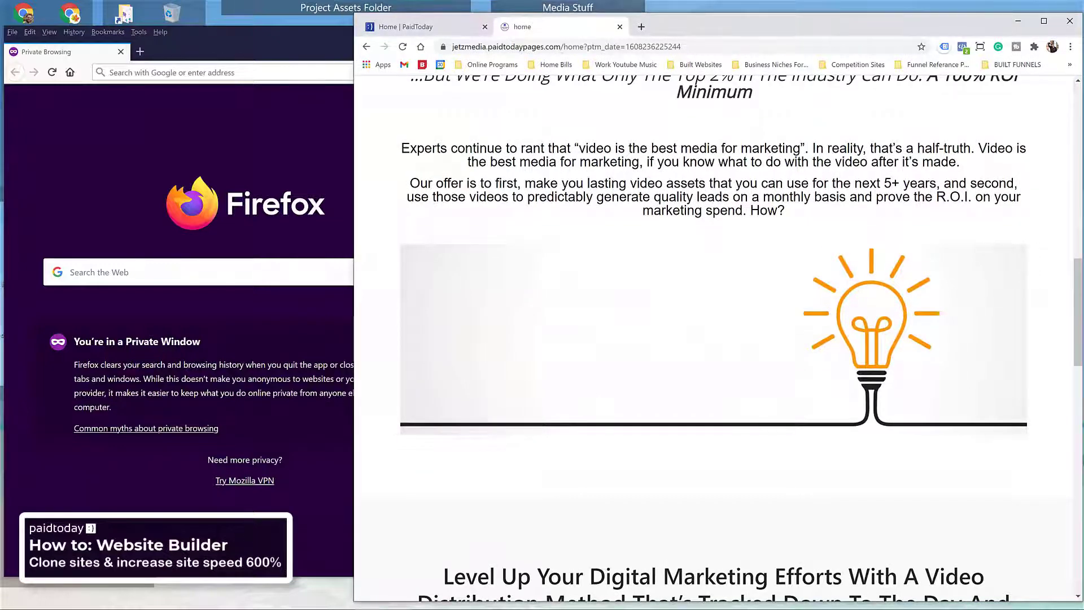
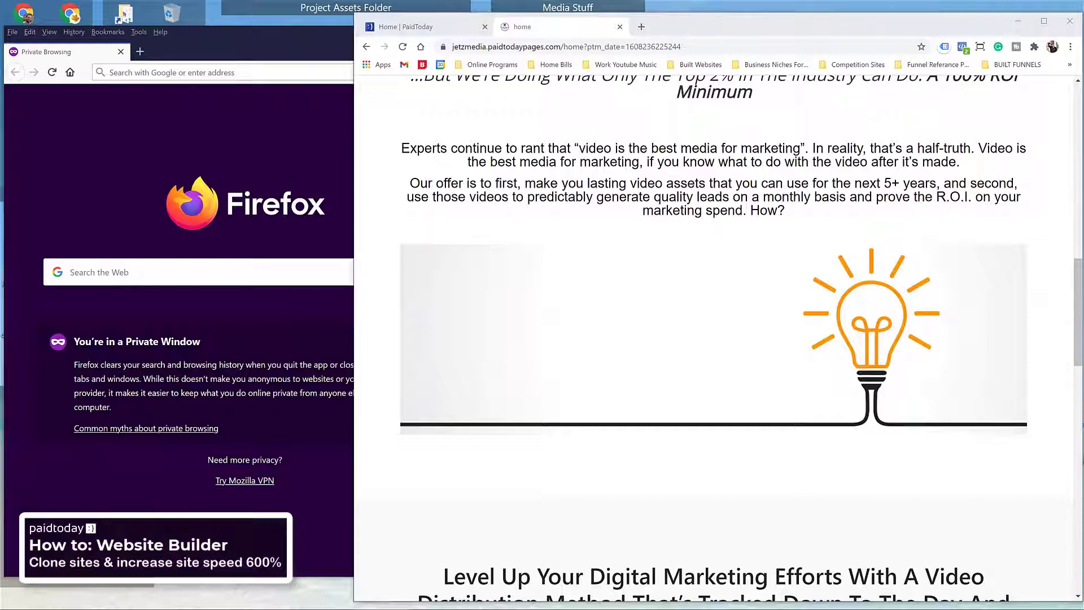
Step: Narrow the cloned page's Chrome window and bring the Firefox private window forward beside it
scroll(751, 319, up, 15)
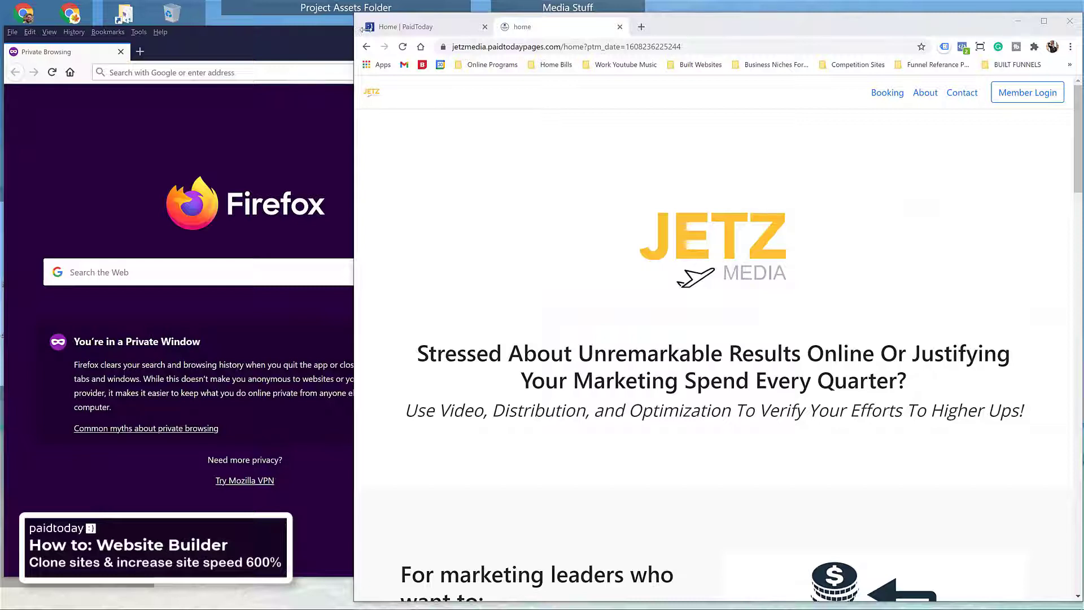
drag(356, 28, 514, 28)
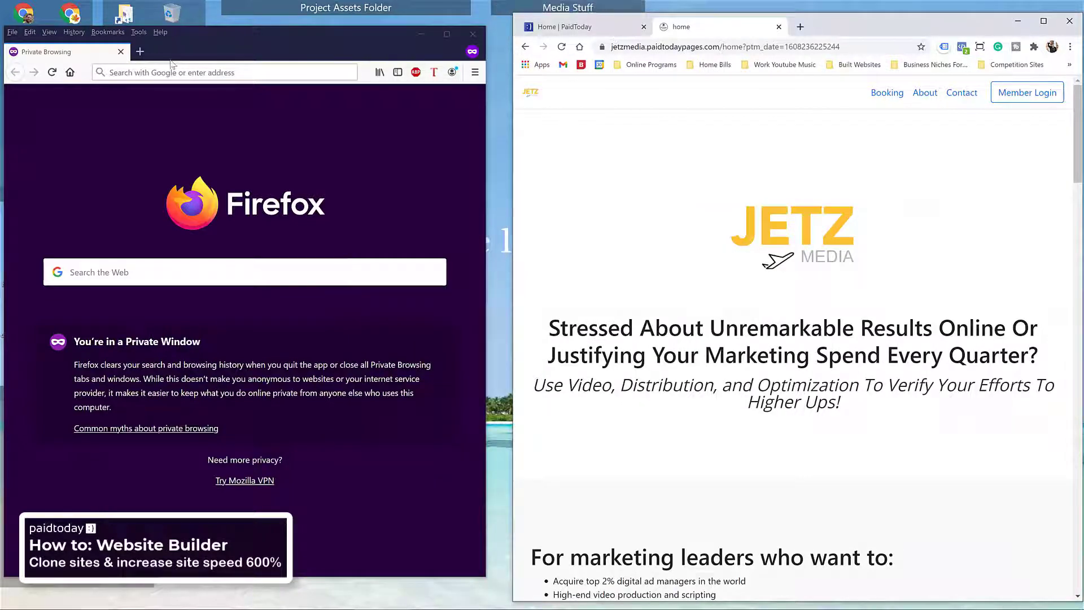
click(215, 35)
drag(215, 36, 224, 24)
click(139, 61)
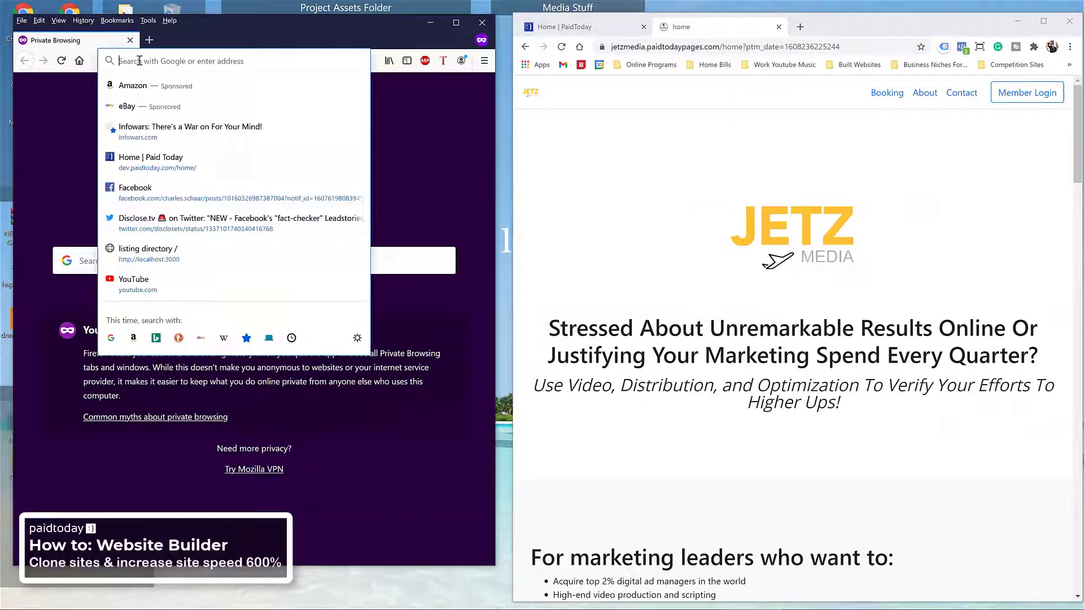
click(218, 32)
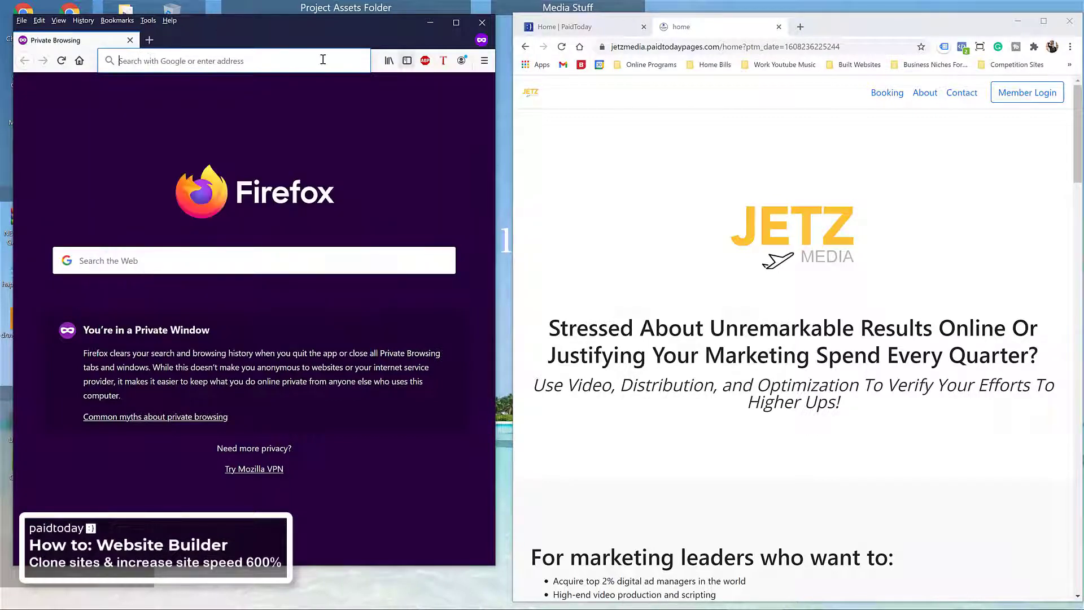
click(129, 62)
text(https://jetzmedia.com/)
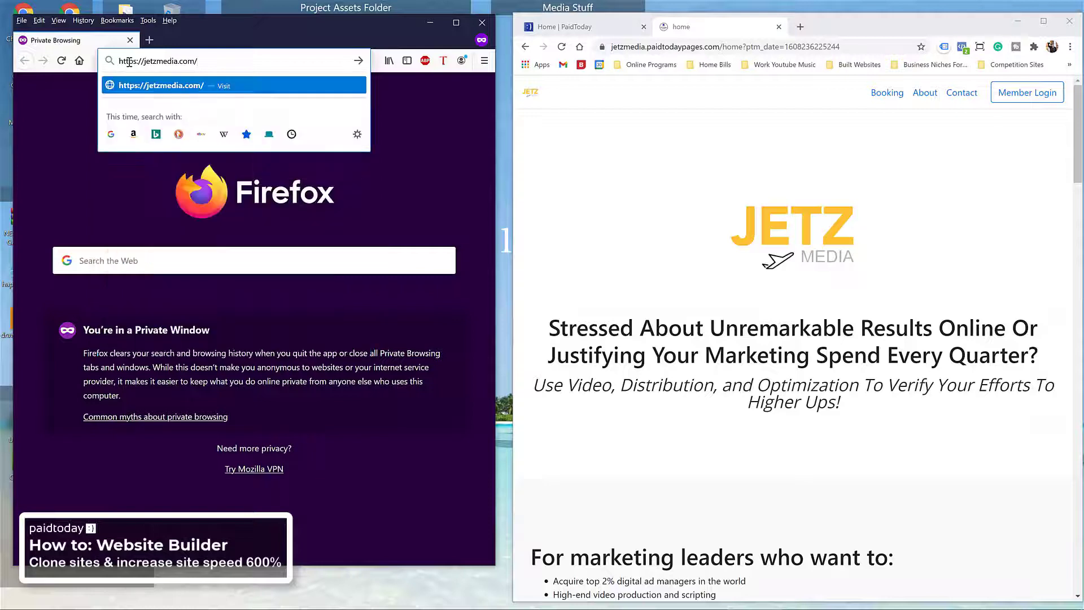
Step: Load the original jetzmedia.com in Firefox, scroll through it, and toggle its navigation menu
key(Return)
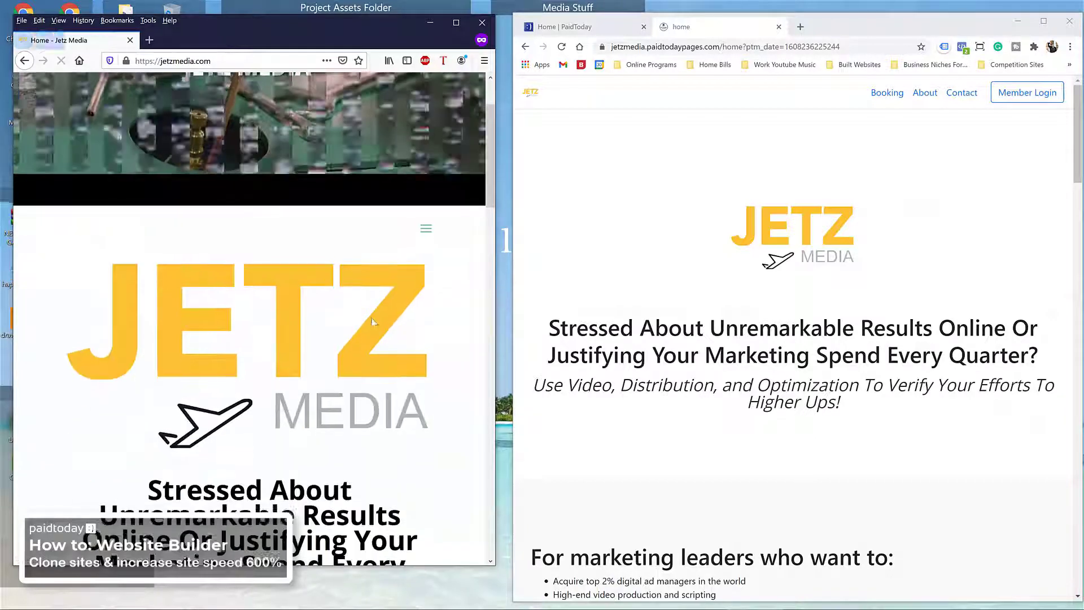
scroll(372, 318, down, 5)
scroll(385, 341, down, 8)
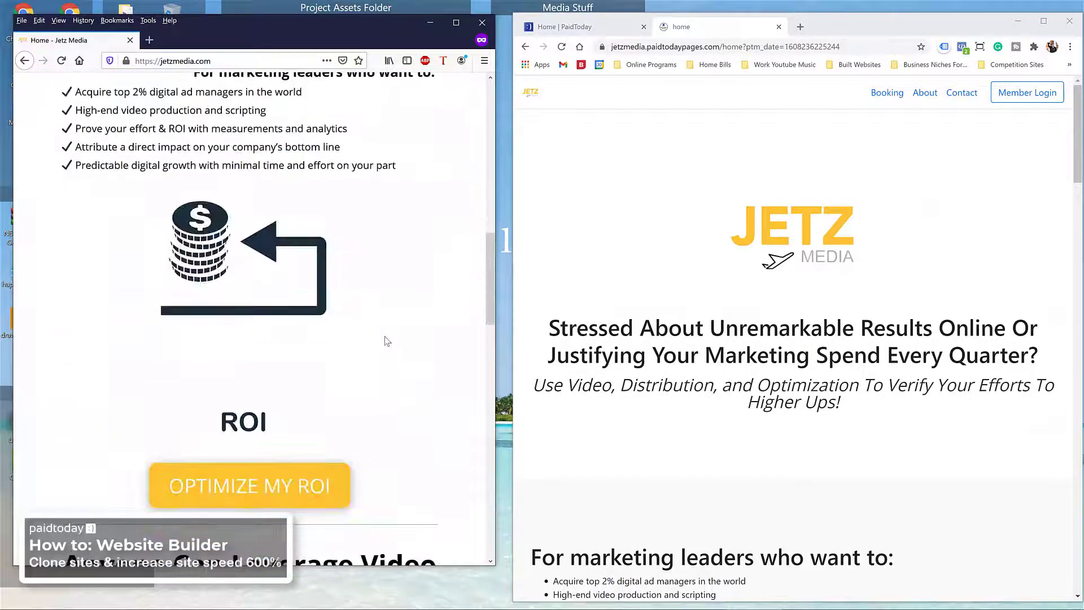
scroll(373, 281, down, 10)
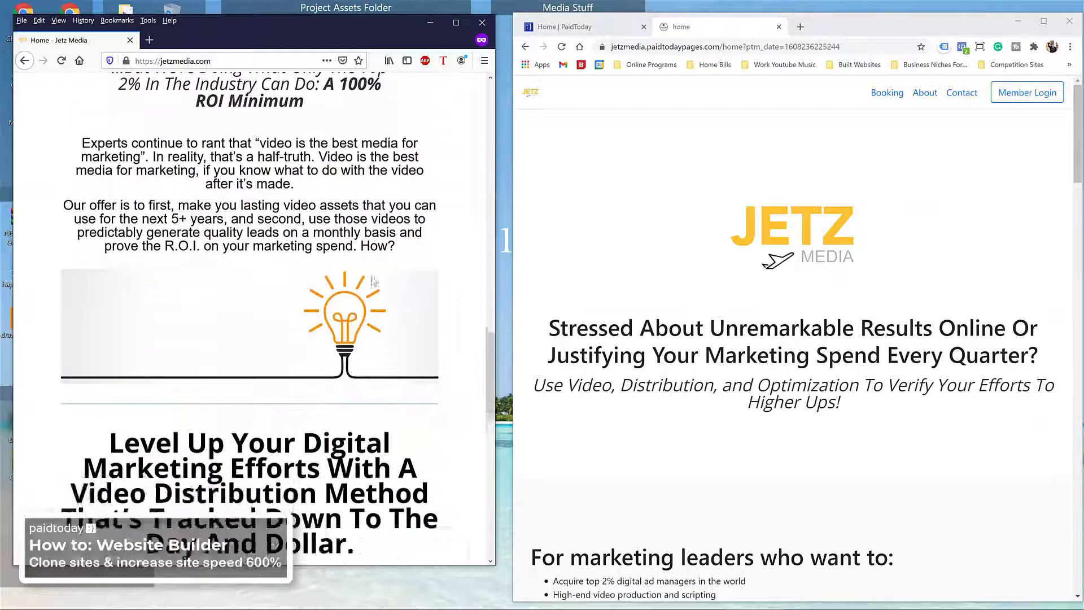
scroll(371, 293, up, 20)
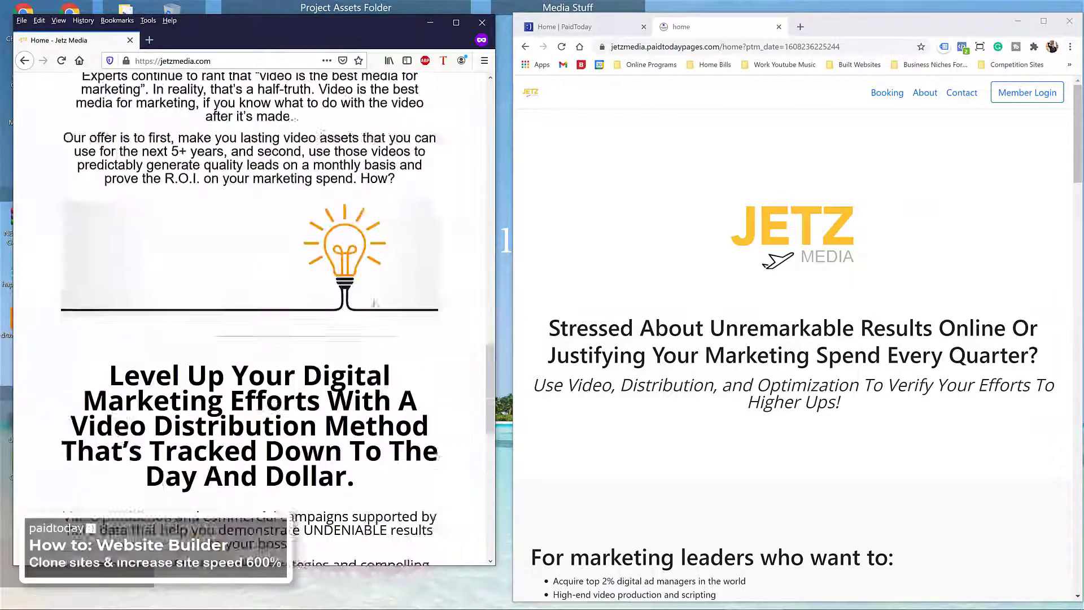
scroll(377, 305, up, 5)
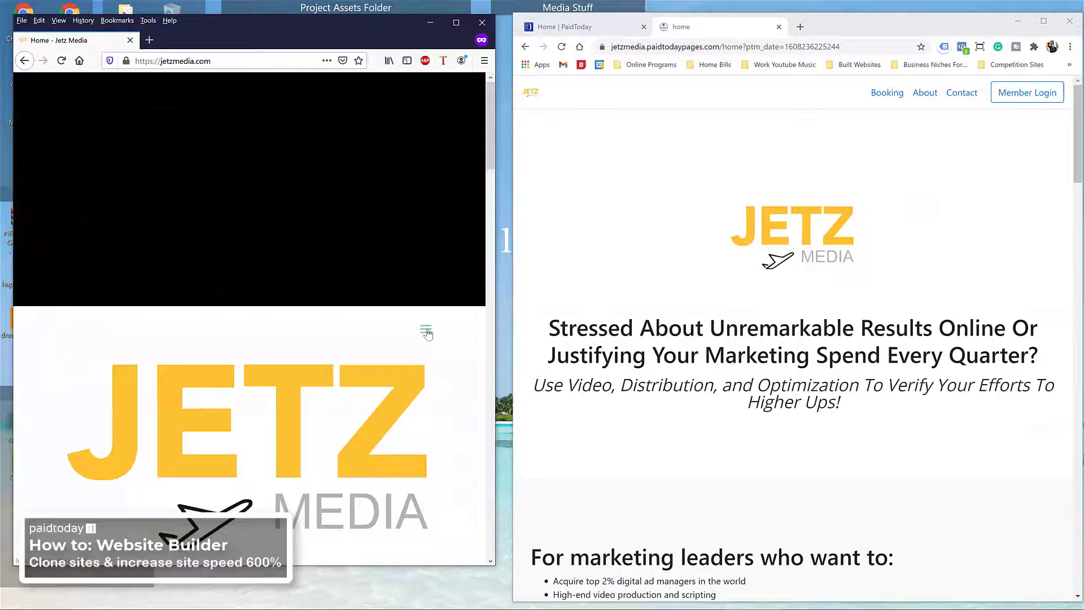
click(428, 332)
click(427, 332)
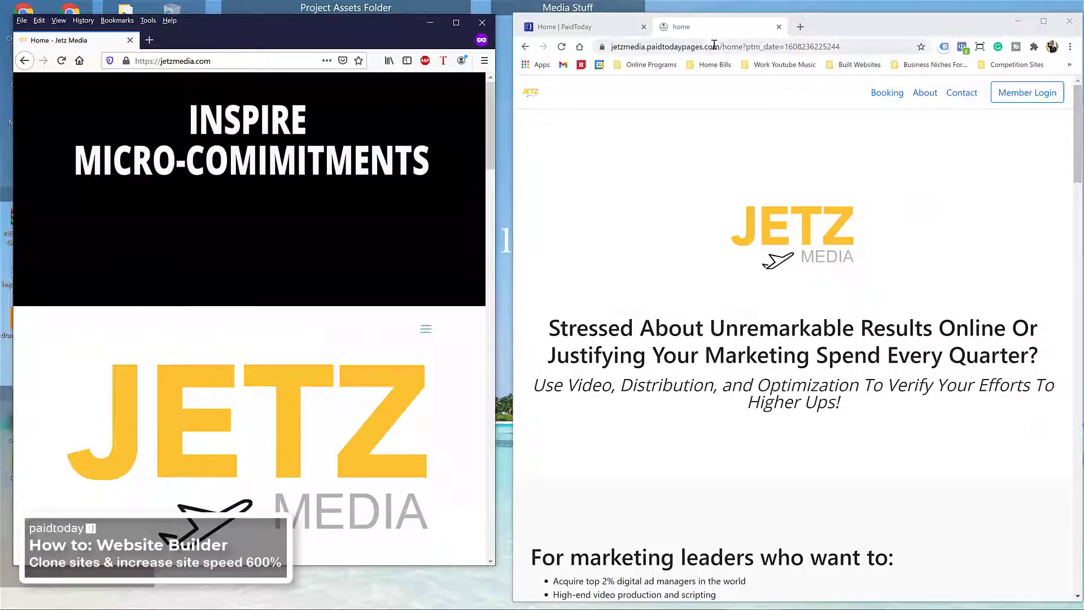
Step: Reload the cloned Jetz Media page in Chrome, scroll it, then close its tab
drag(724, 47, 809, 20)
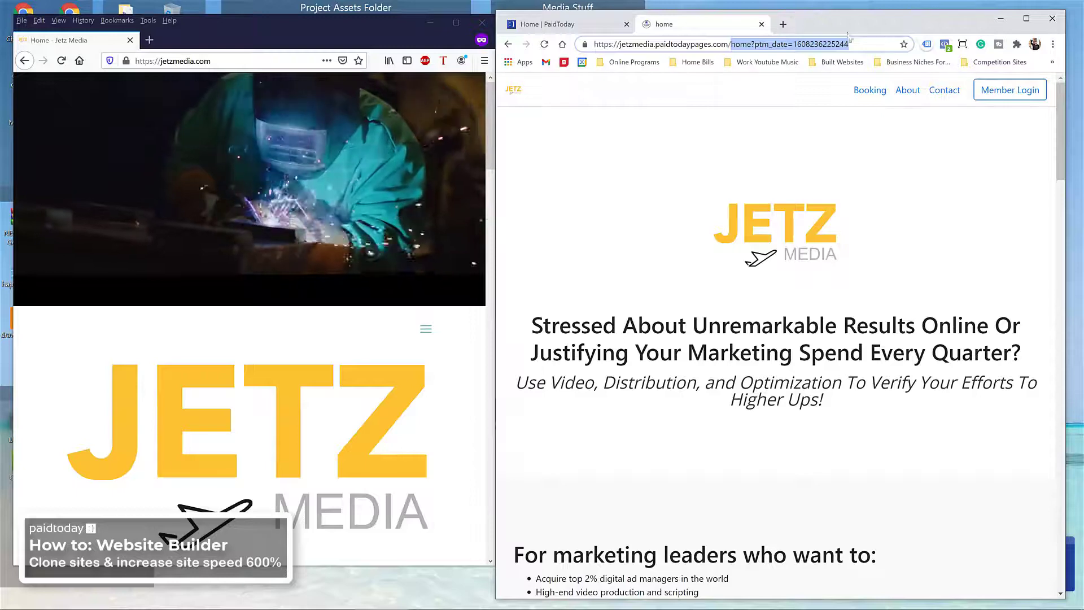
click(545, 45)
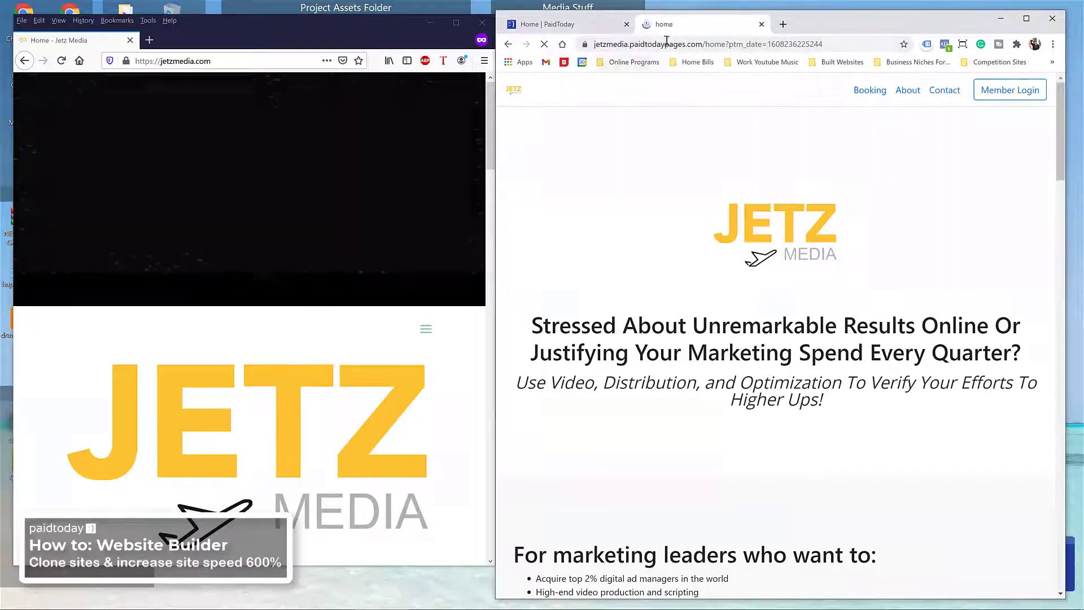
scroll(720, 169, down, 10)
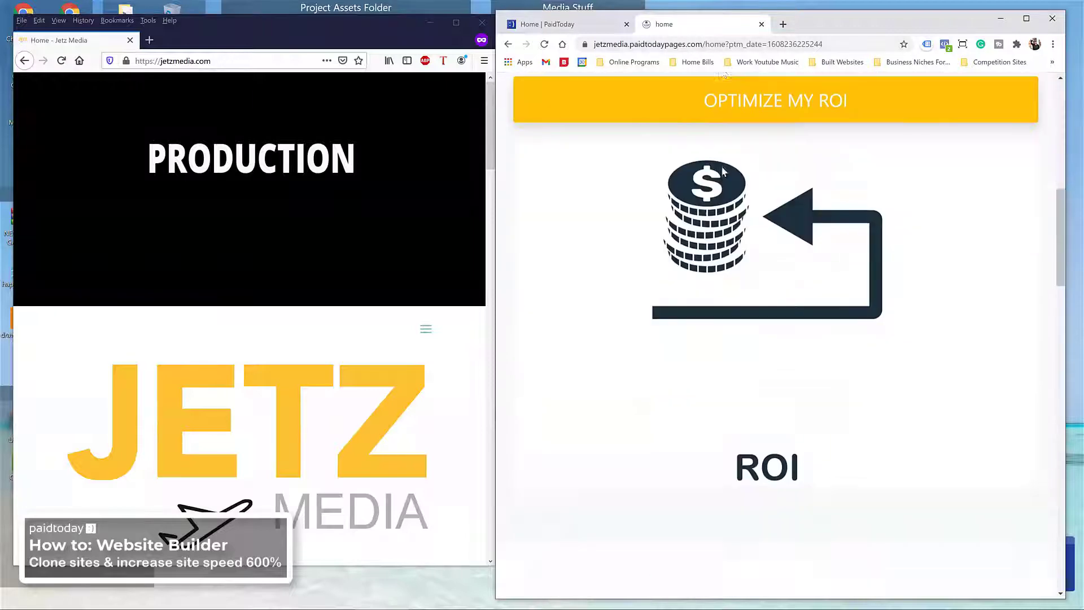
scroll(721, 169, up, 10)
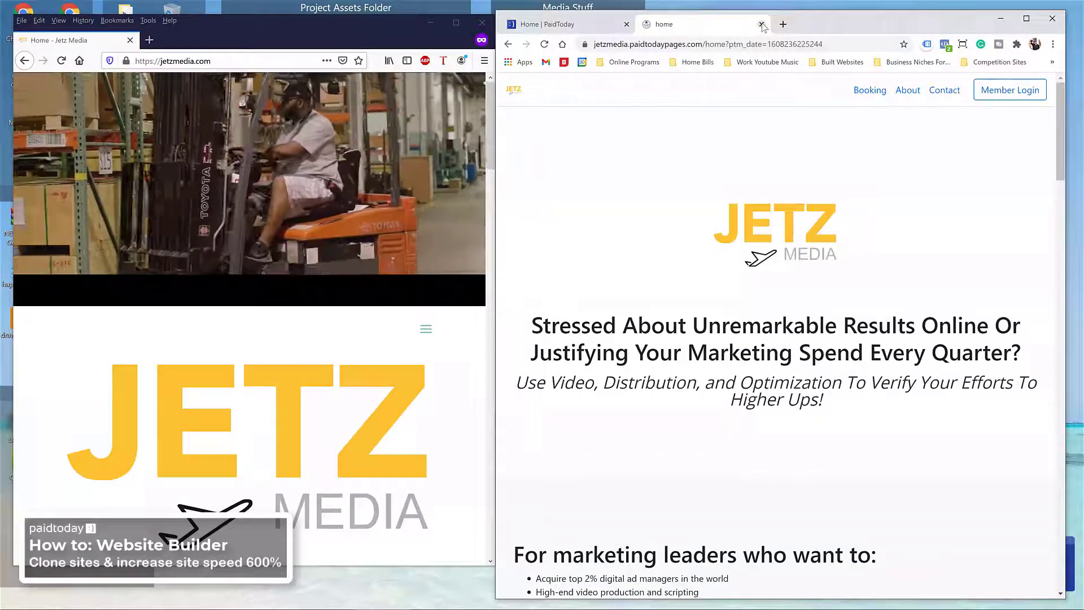
click(761, 24)
Step: Visit jetmedia.paidtodaypages.com in a new tab, then close that Paid Today Pages tab
click(645, 25)
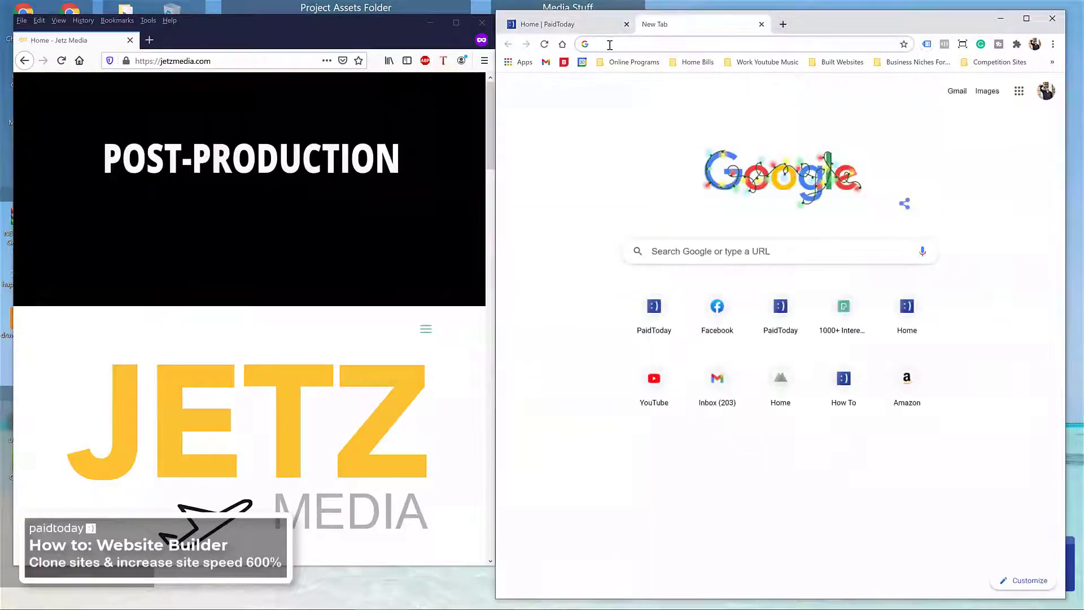
click(610, 44)
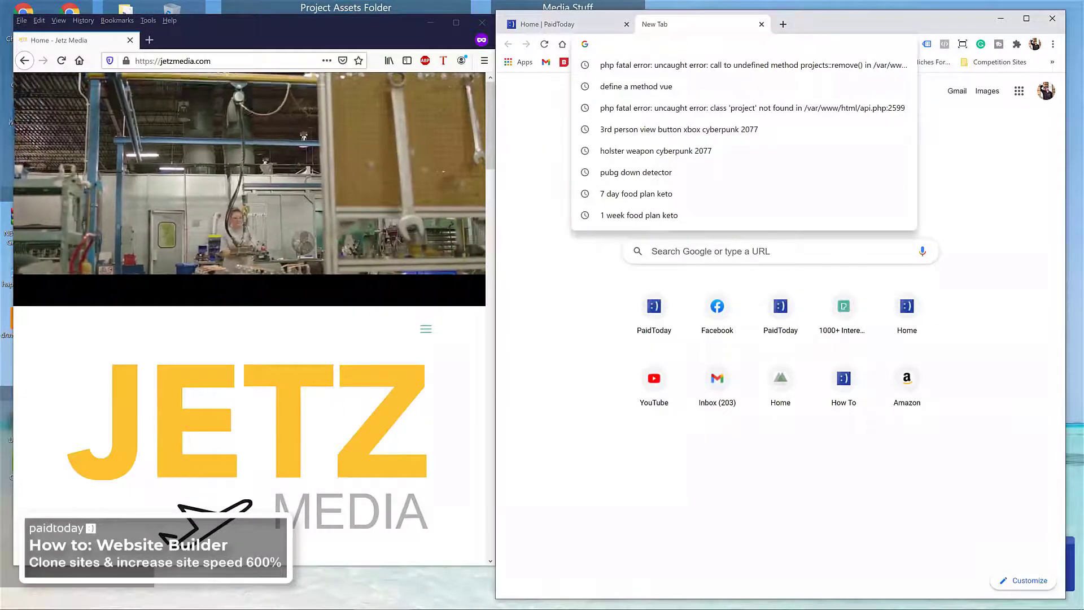
text(je)
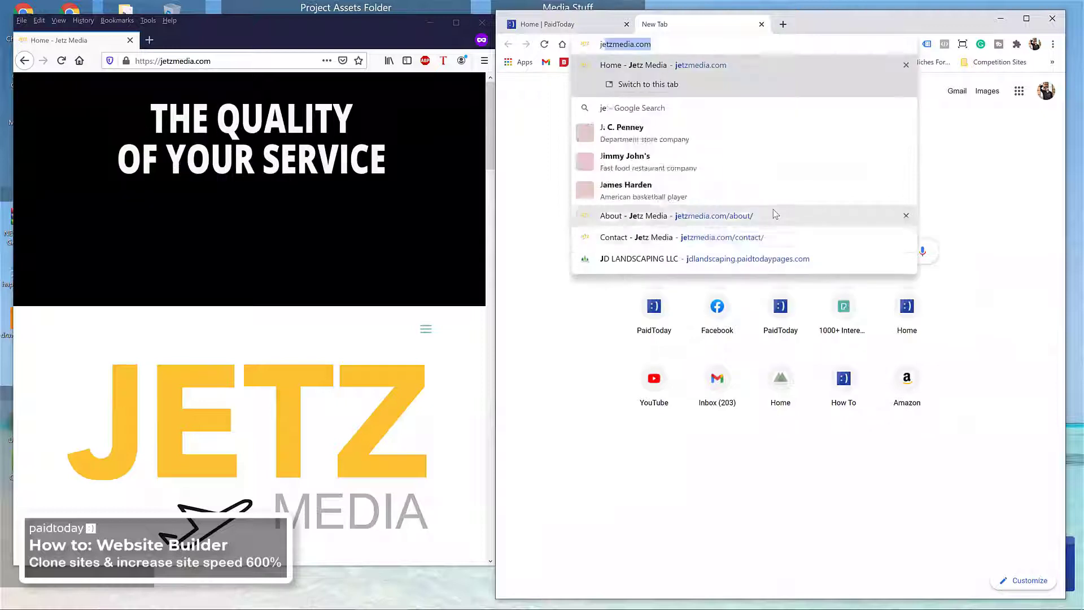
text(tm)
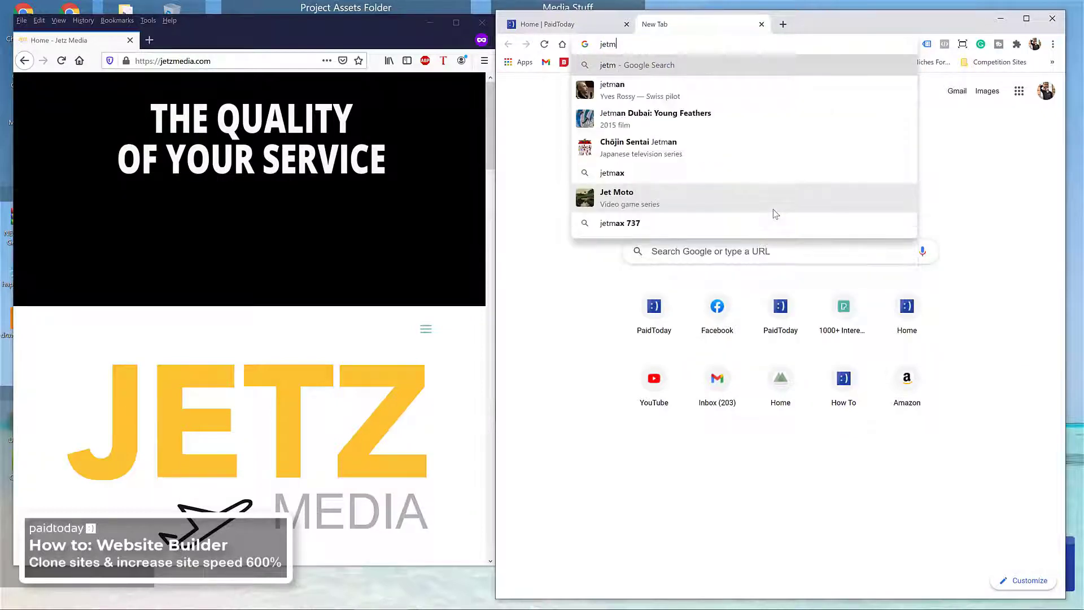
text(edia.pai)
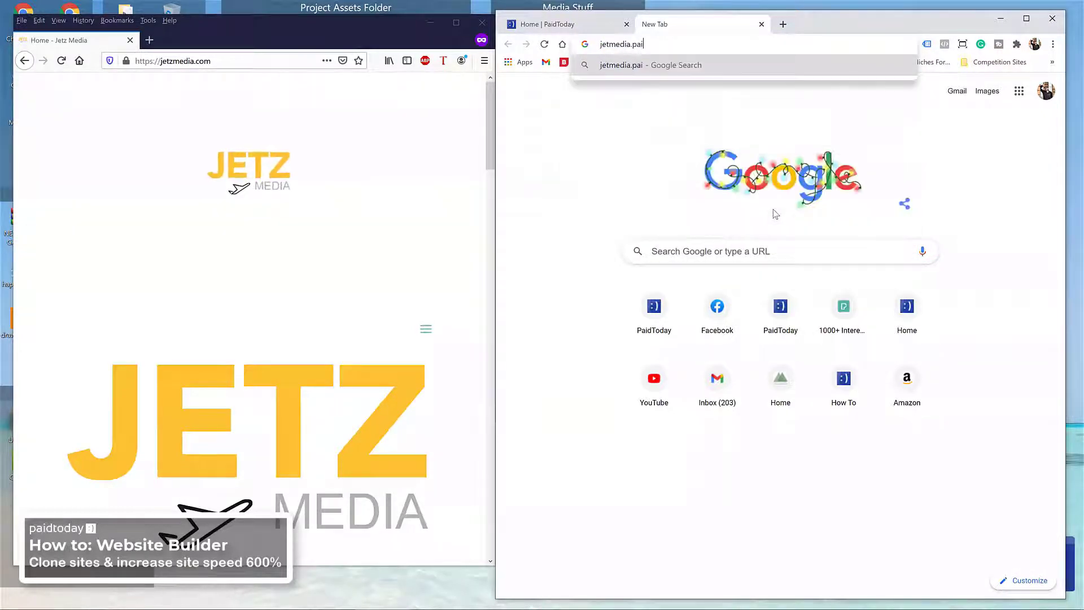
text(dtodaypages.com)
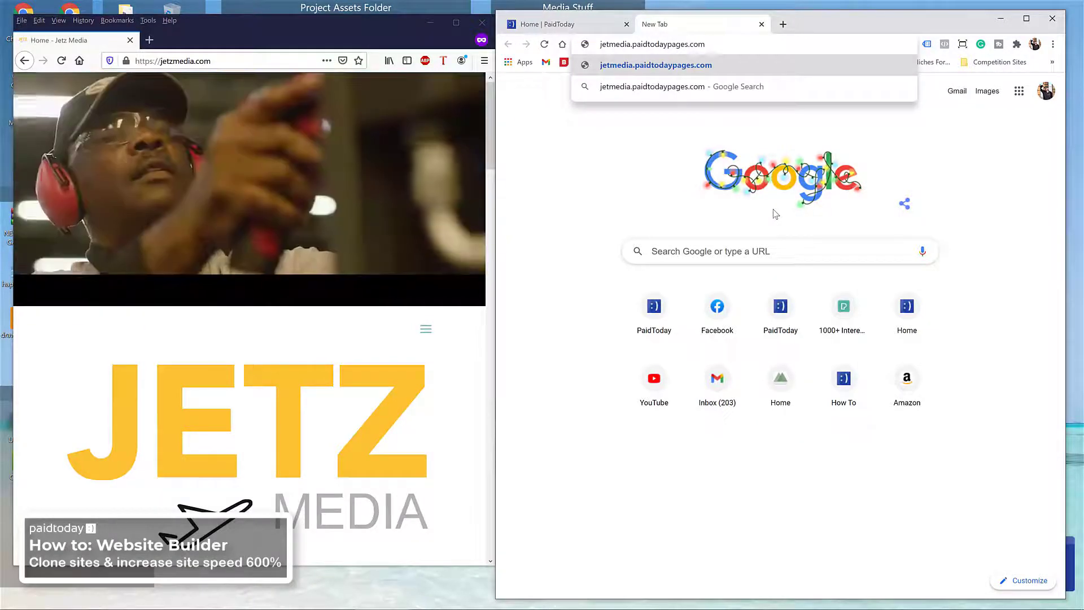
key(Return)
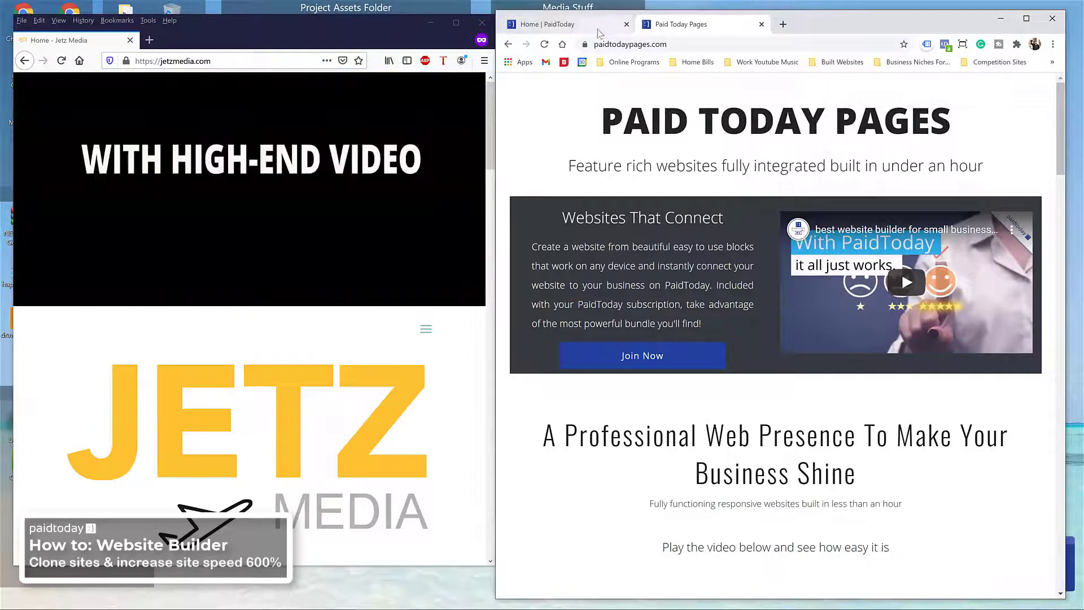
click(761, 25)
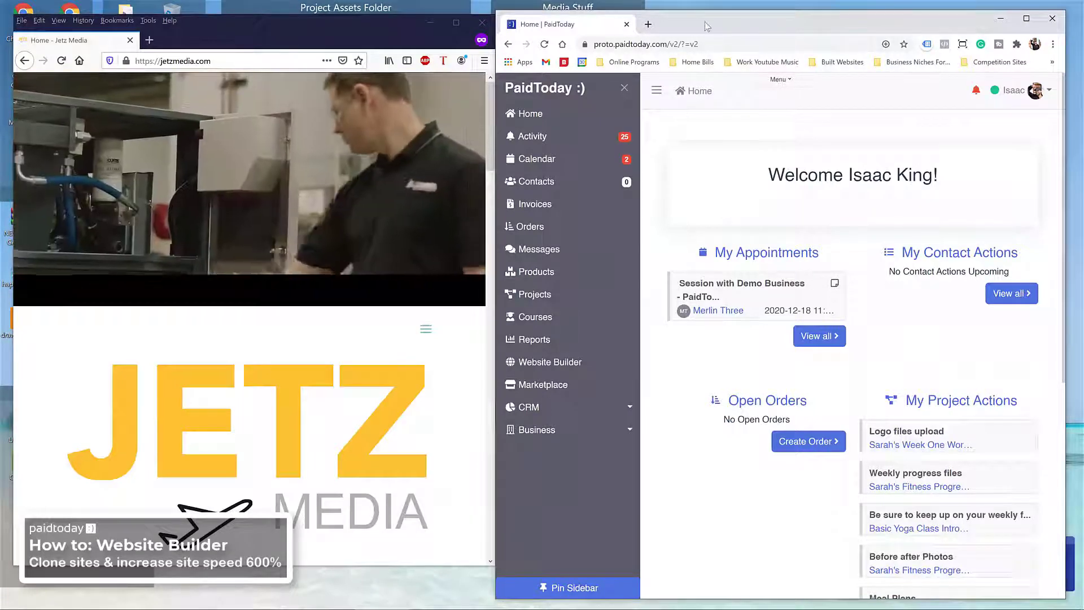
Step: Sort the Website Builder page sets newest first and copy the jetzmedia.paidtodaypages.com link
drag(706, 25, 569, 8)
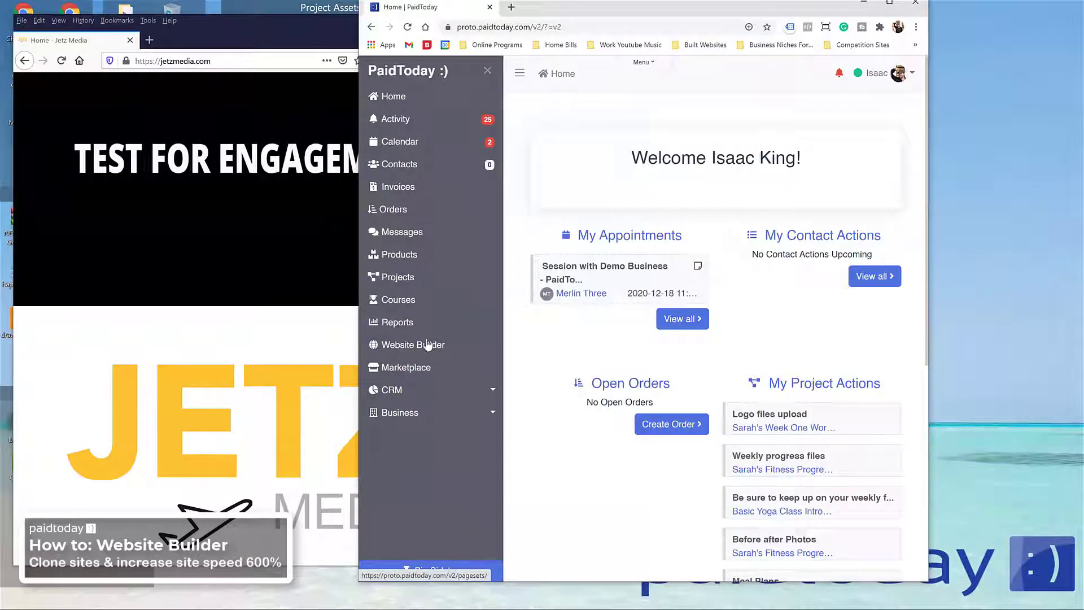
click(428, 350)
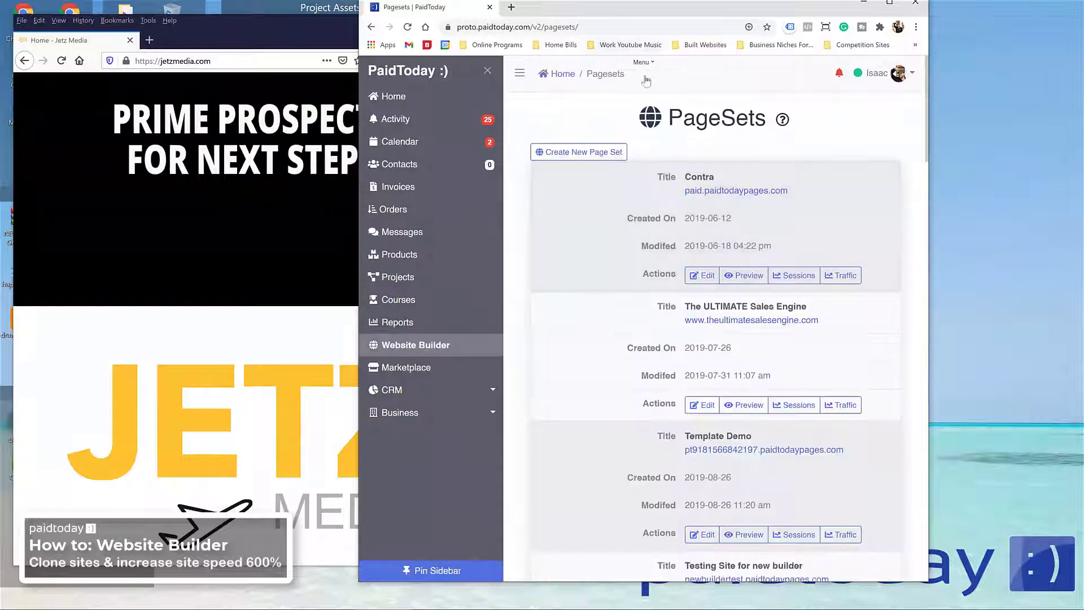
double_click(813, 14)
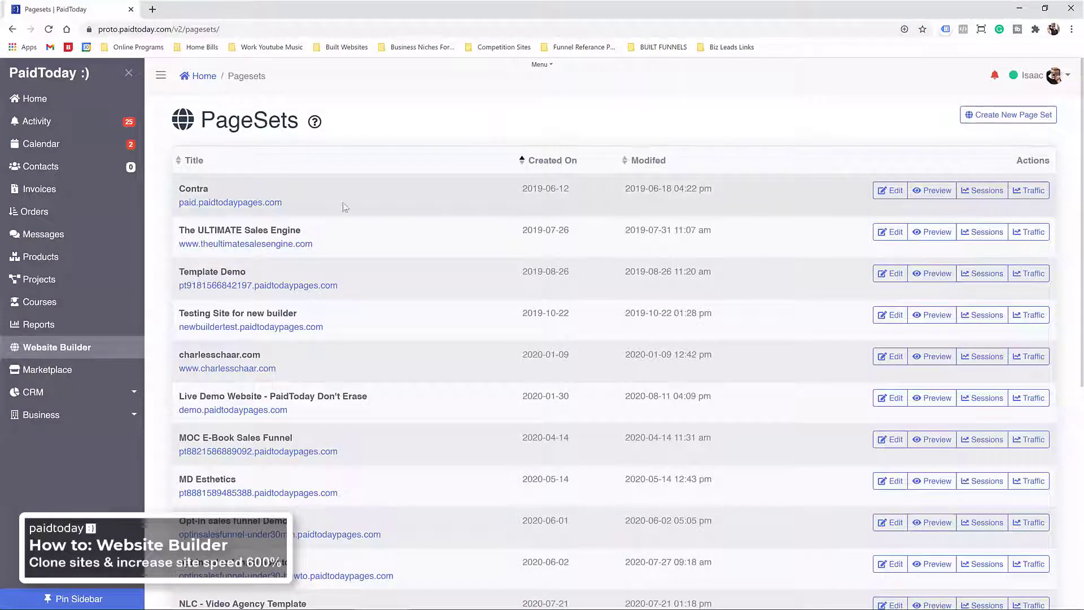
click(555, 164)
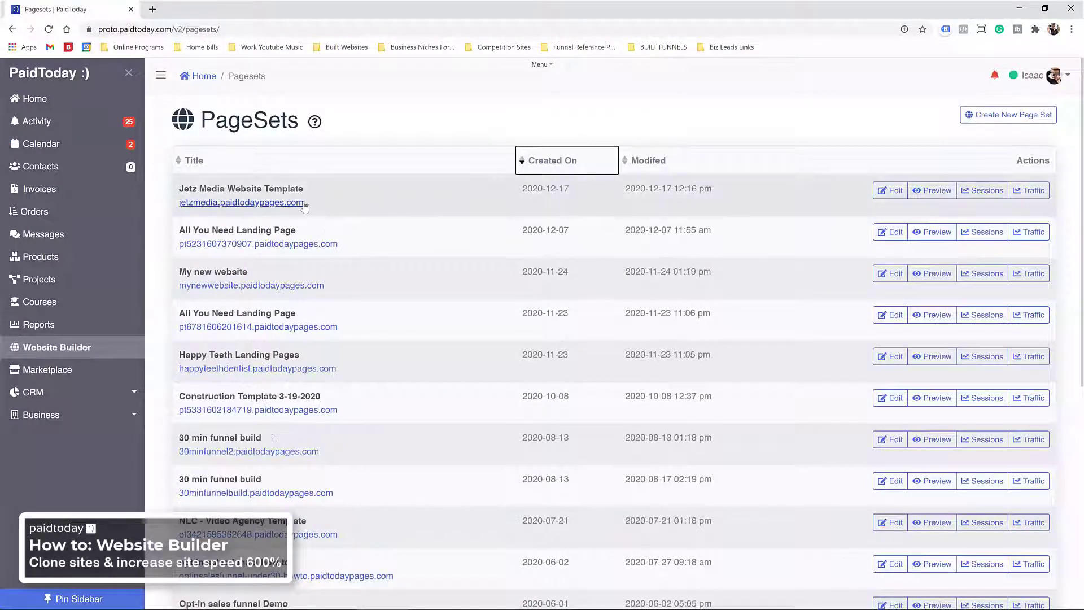
drag(303, 207, 181, 204)
key(ctrl+c)
right_click(195, 208)
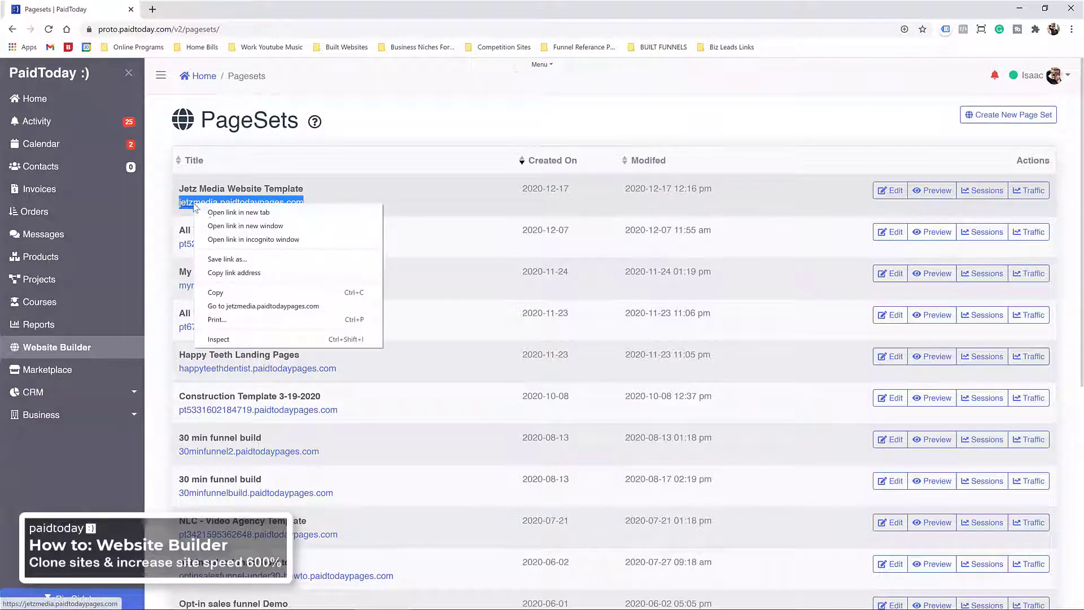
click(217, 292)
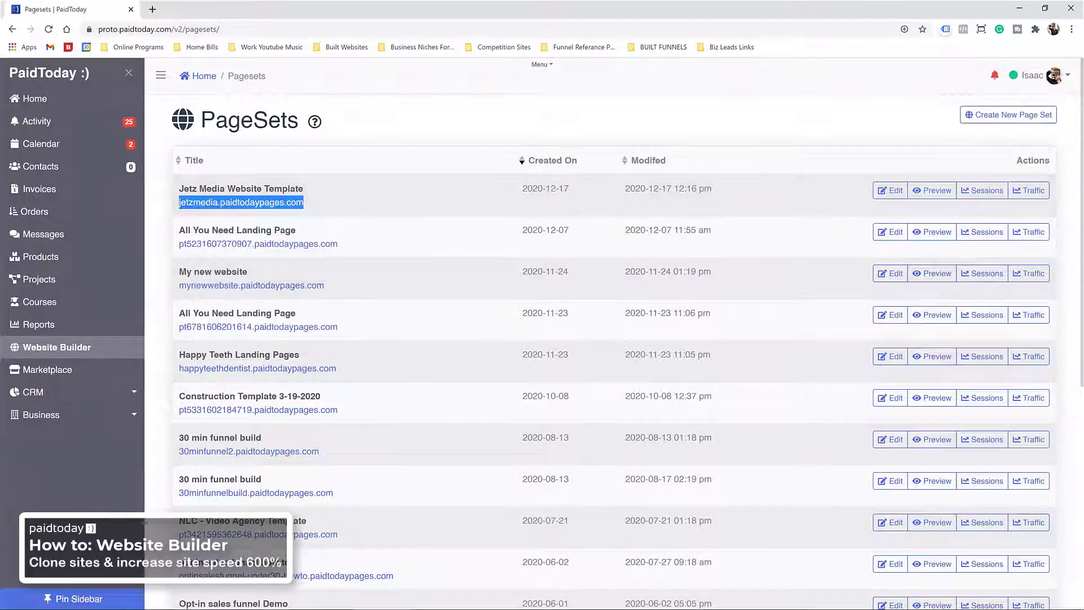
Step: Restore the browser window, open a new tab, and paste the copied address
double_click(380, 5)
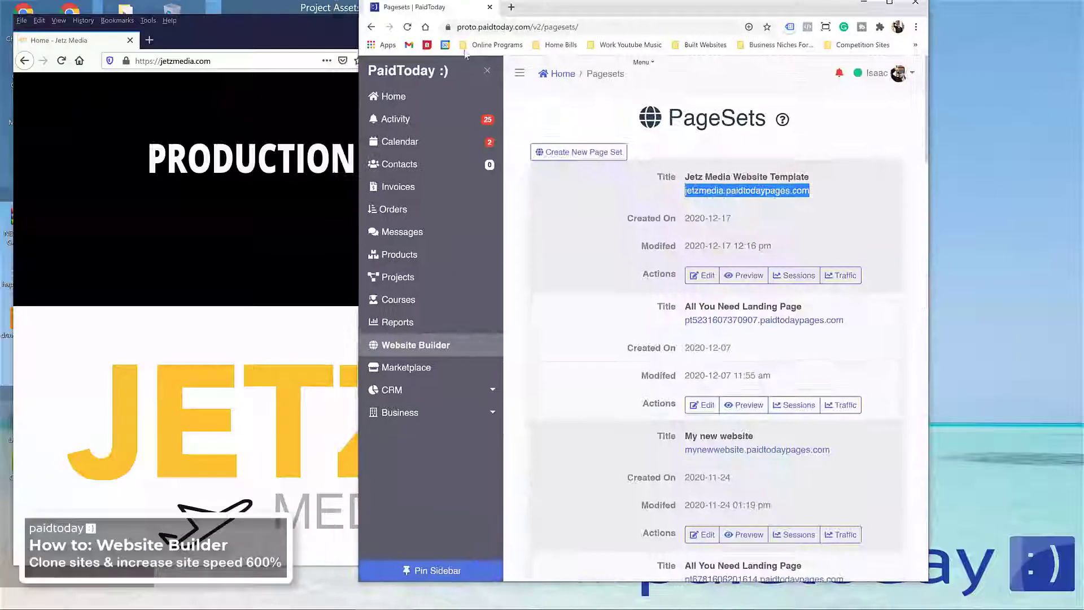
click(511, 7)
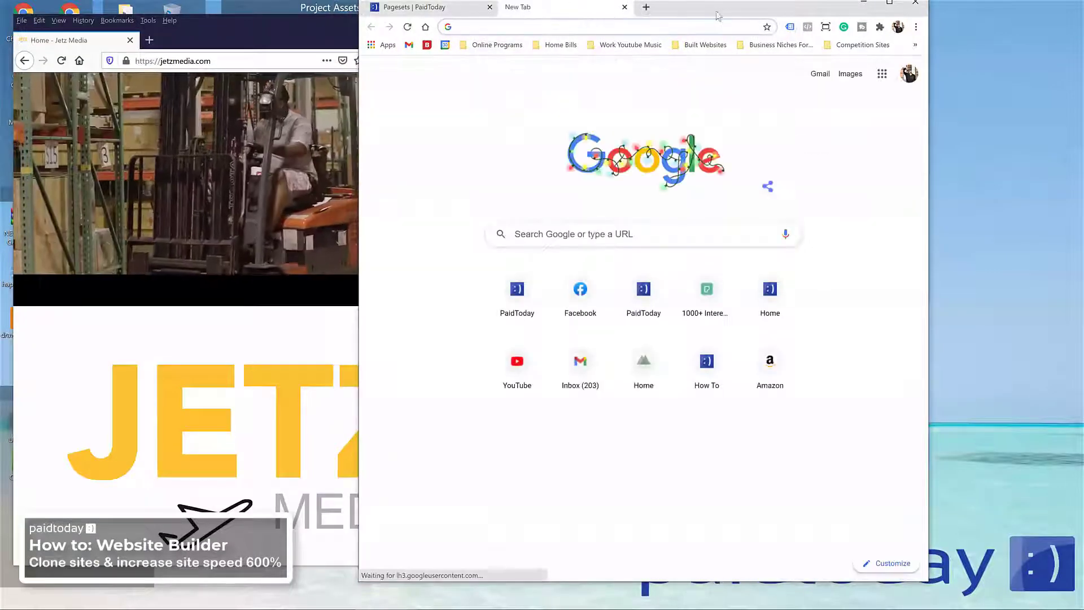
drag(715, 13, 835, 34)
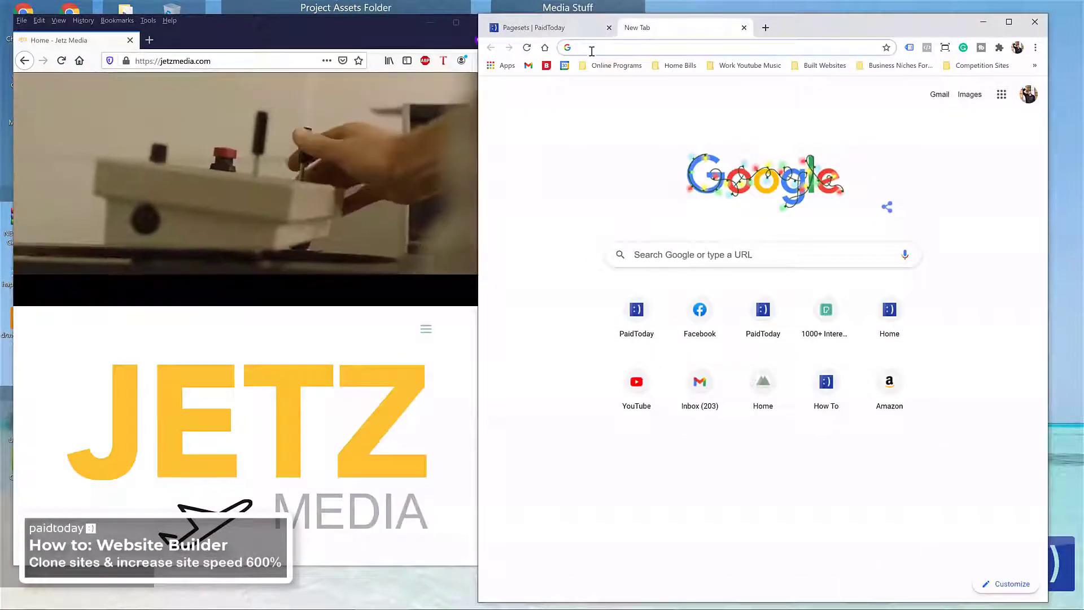
click(591, 51)
right_click(589, 48)
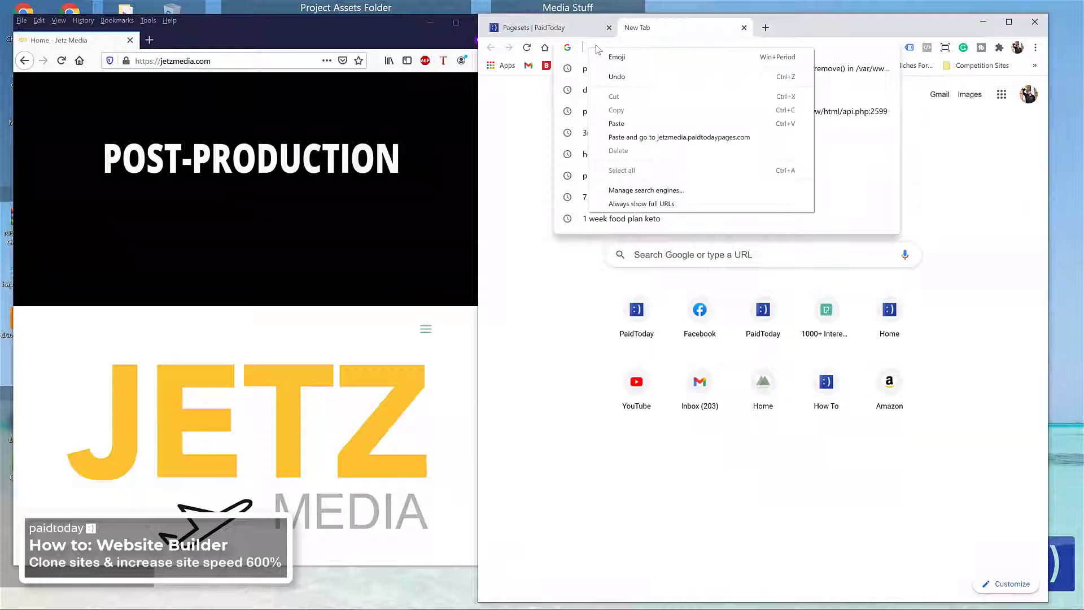
click(627, 122)
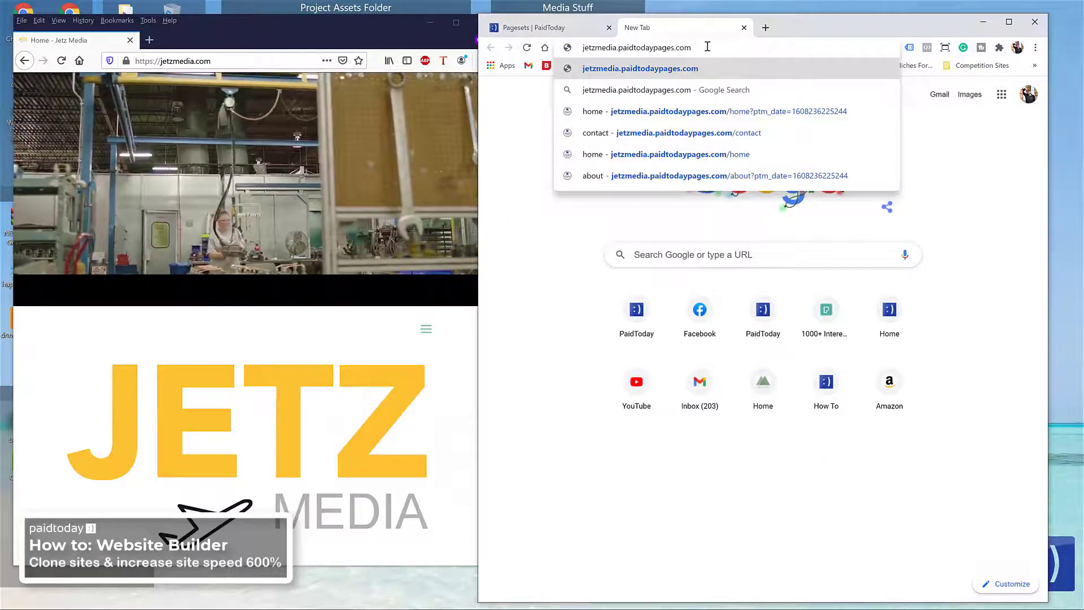
Step: Load the clone at jetzmedia.paidtodaypages.com and scroll through its home page
key(Return)
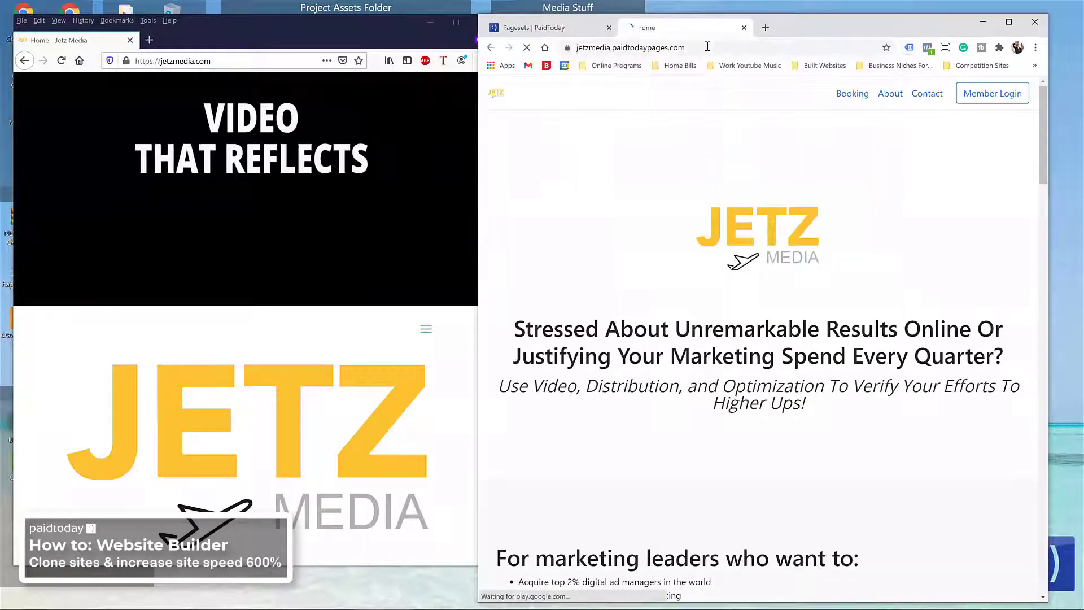
scroll(703, 274, down, 15)
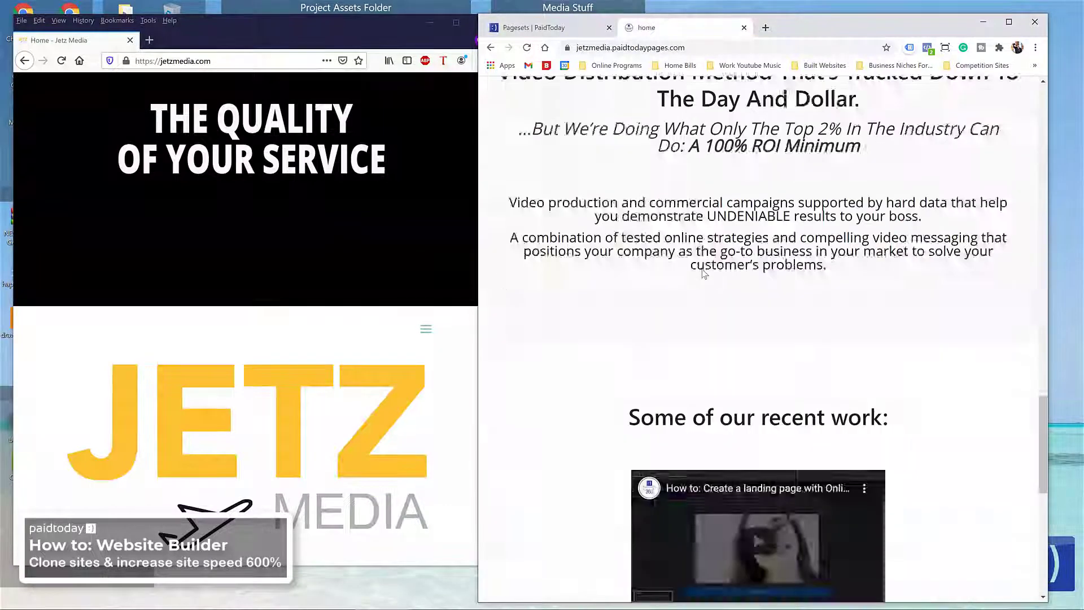
scroll(703, 273, down, 5)
scroll(704, 282, up, 20)
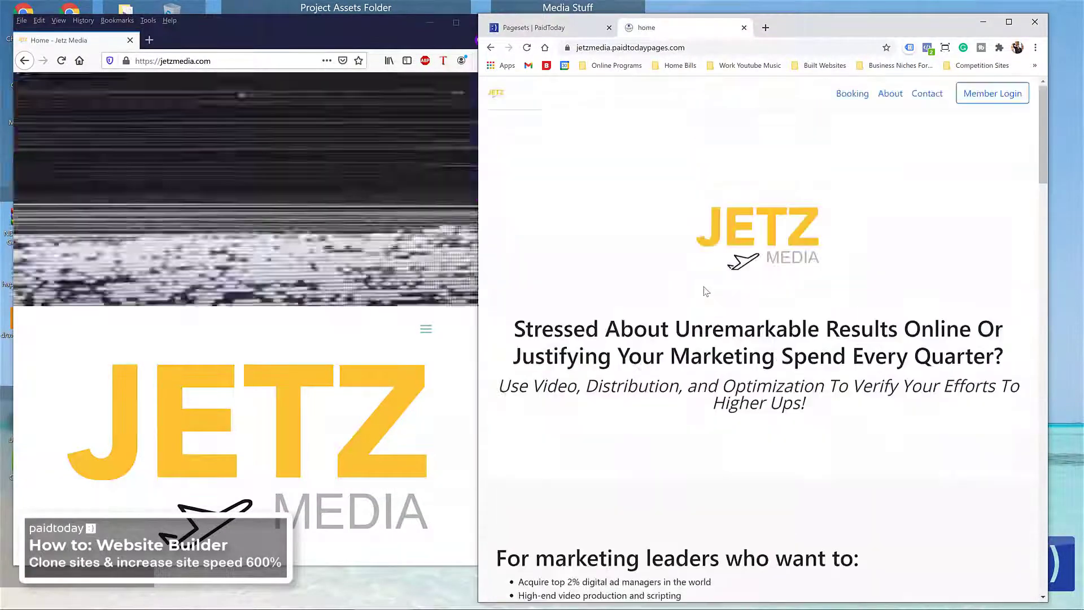
Step: Visit the clone's About and Contact pages, then return to its home page via the logo
click(889, 100)
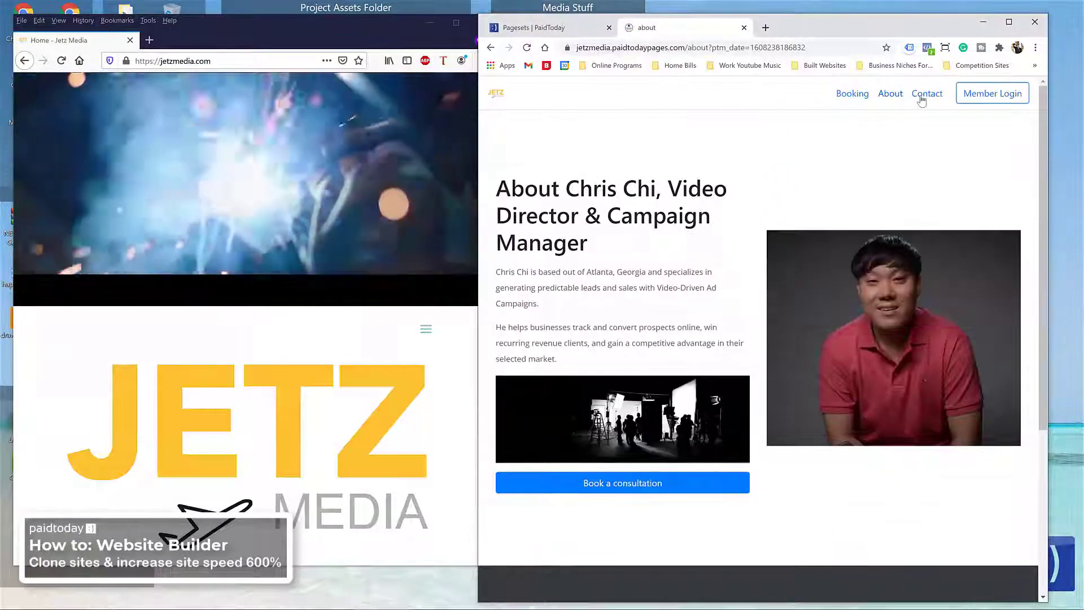
click(922, 100)
scroll(832, 266, down, 3)
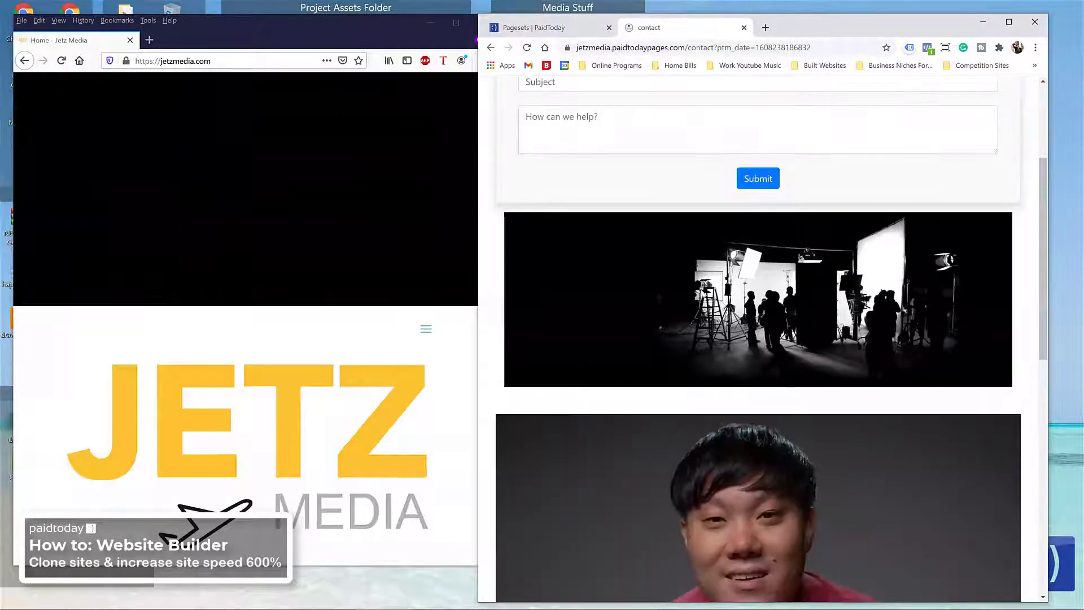
scroll(721, 338, down, 9)
scroll(721, 321, up, 12)
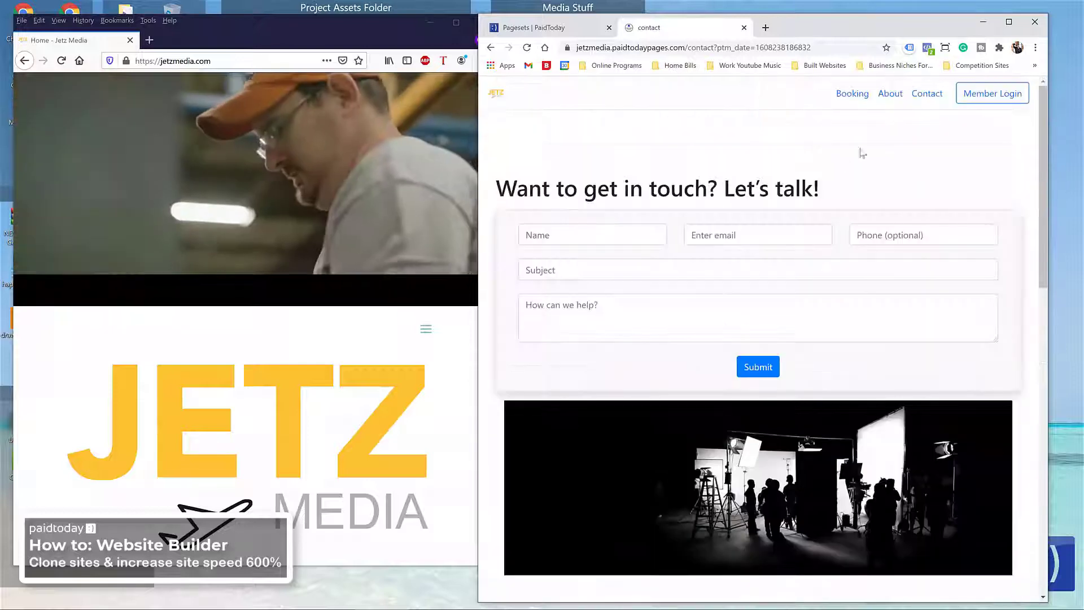
click(889, 93)
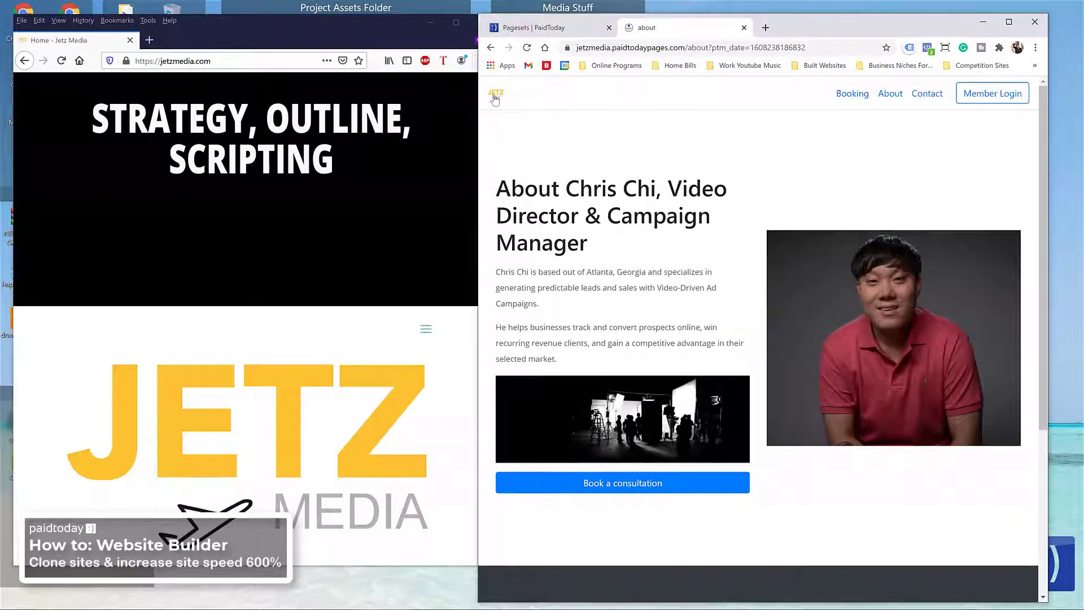
click(495, 99)
scroll(655, 254, down, 12)
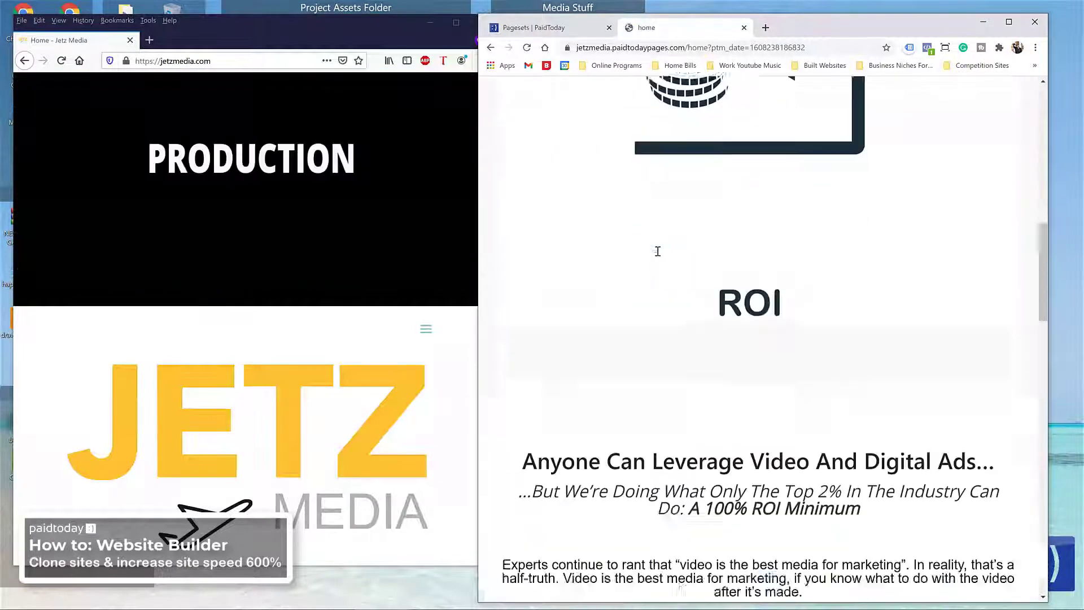
scroll(658, 251, down, 20)
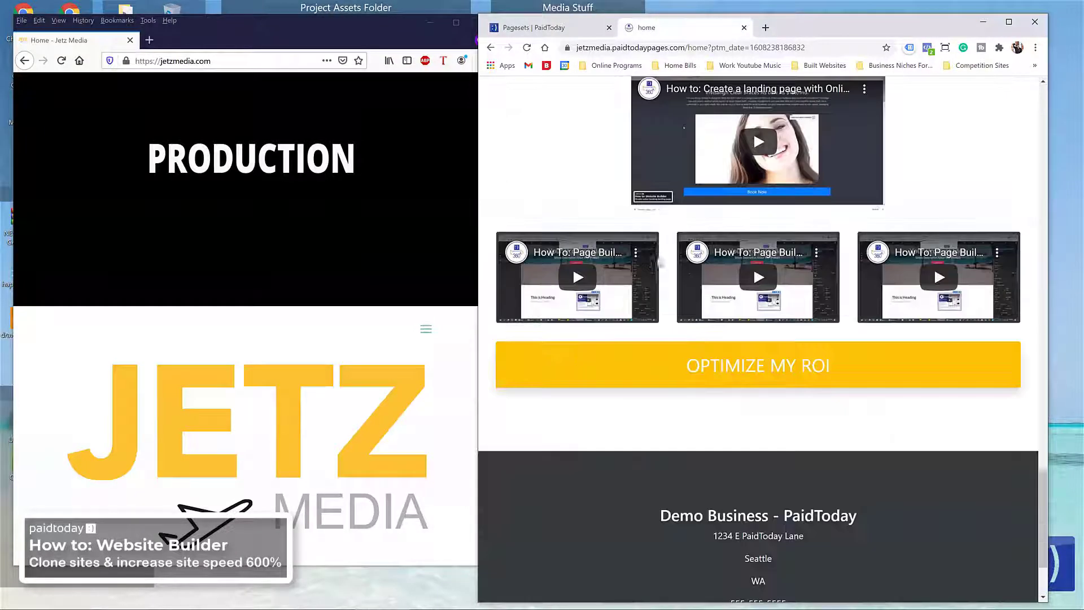
scroll(658, 260, up, 20)
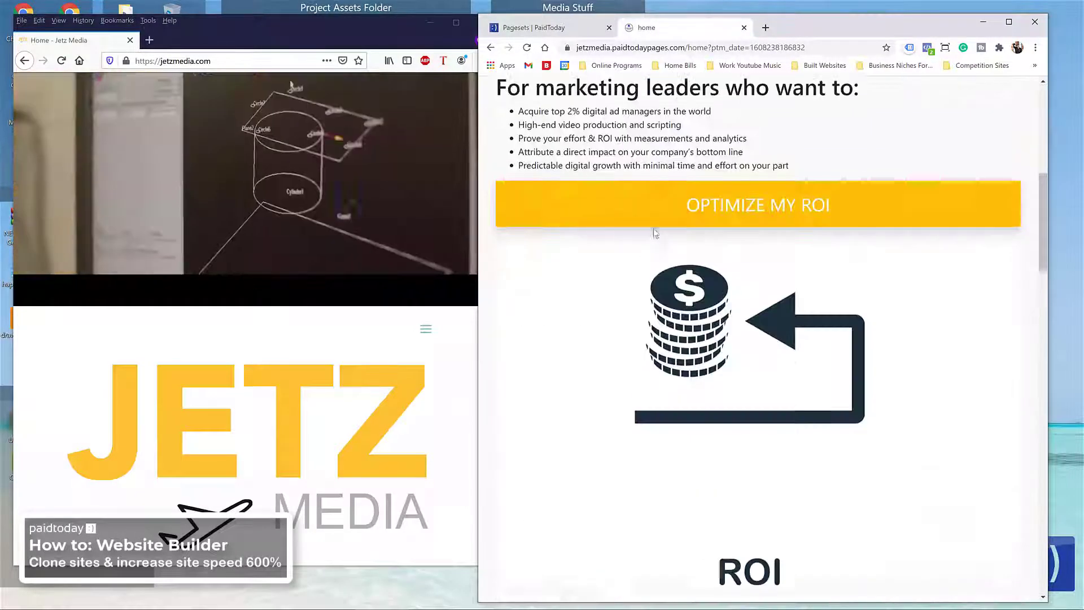
scroll(658, 228, up, 8)
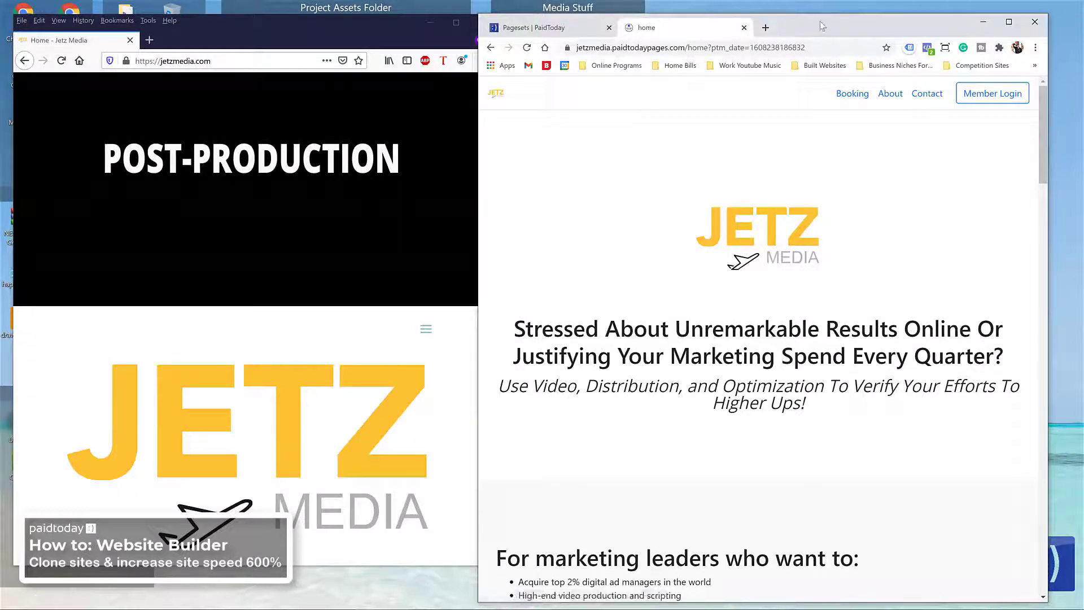
Step: Reload the original jetzmedia.com in Firefox and widen its window beside the clone
drag(820, 21, 848, 19)
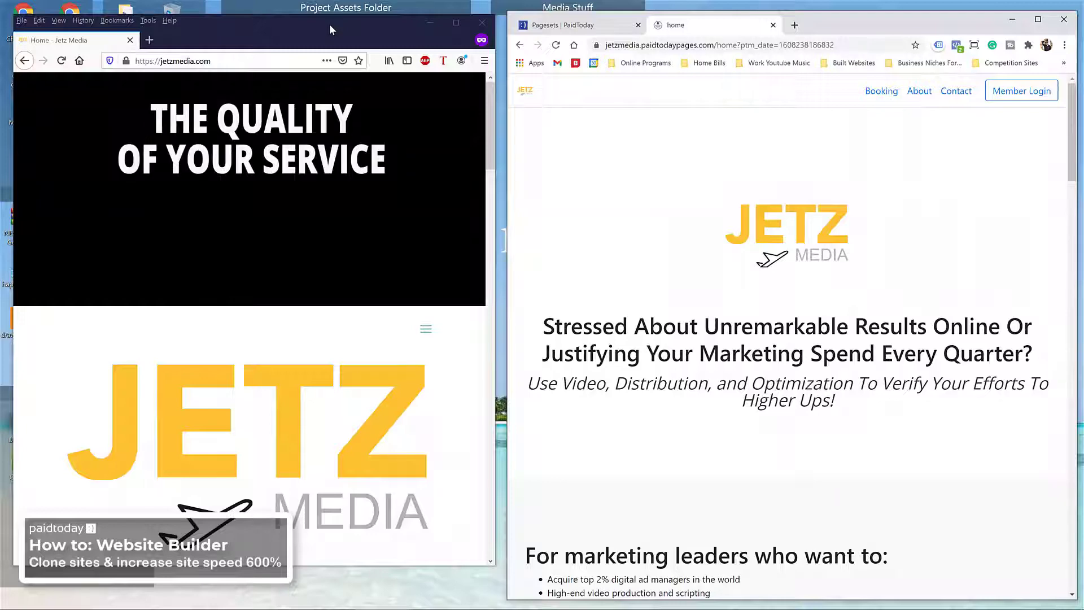
click(61, 61)
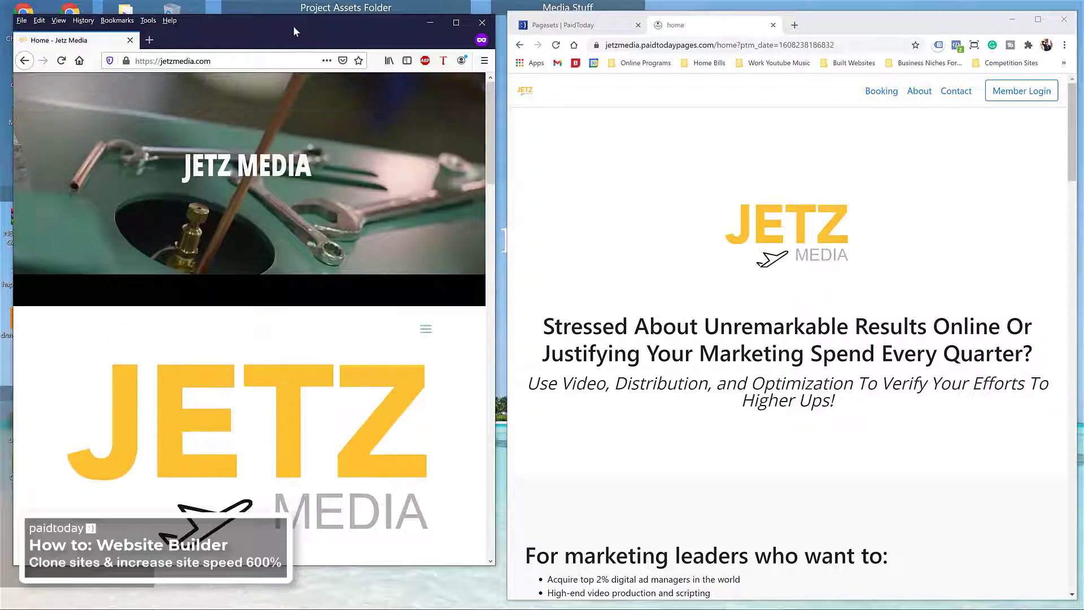
drag(306, 25, 288, 14)
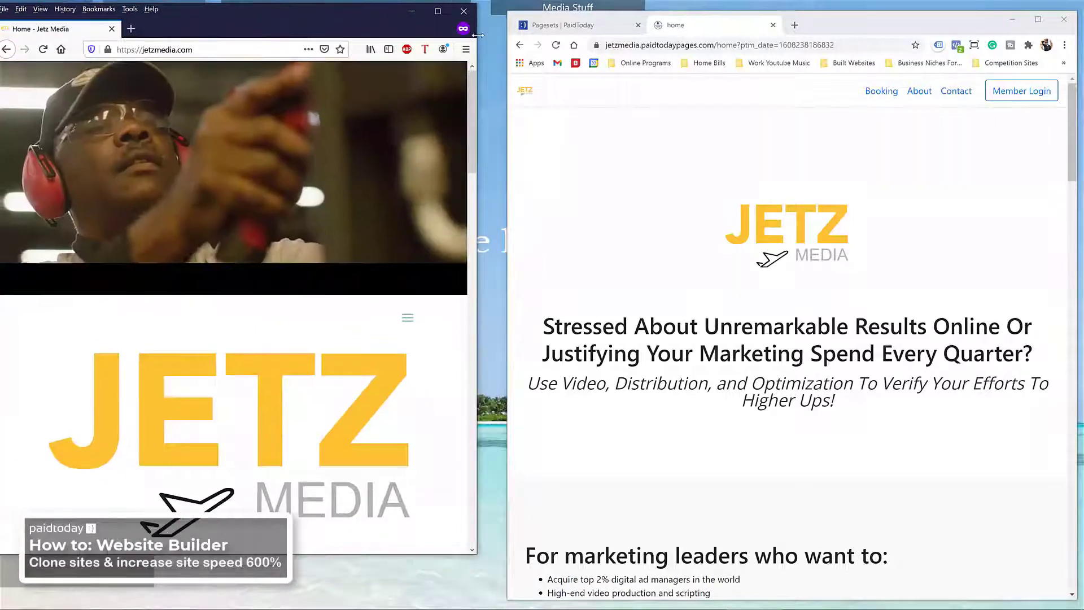
drag(478, 36, 927, 42)
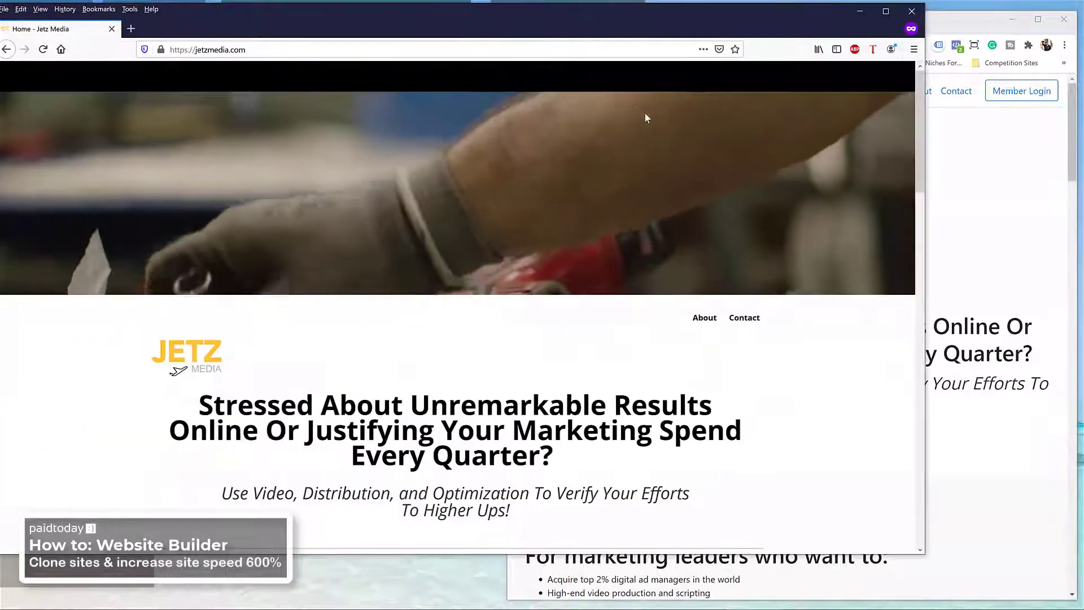
drag(745, 13, 774, 19)
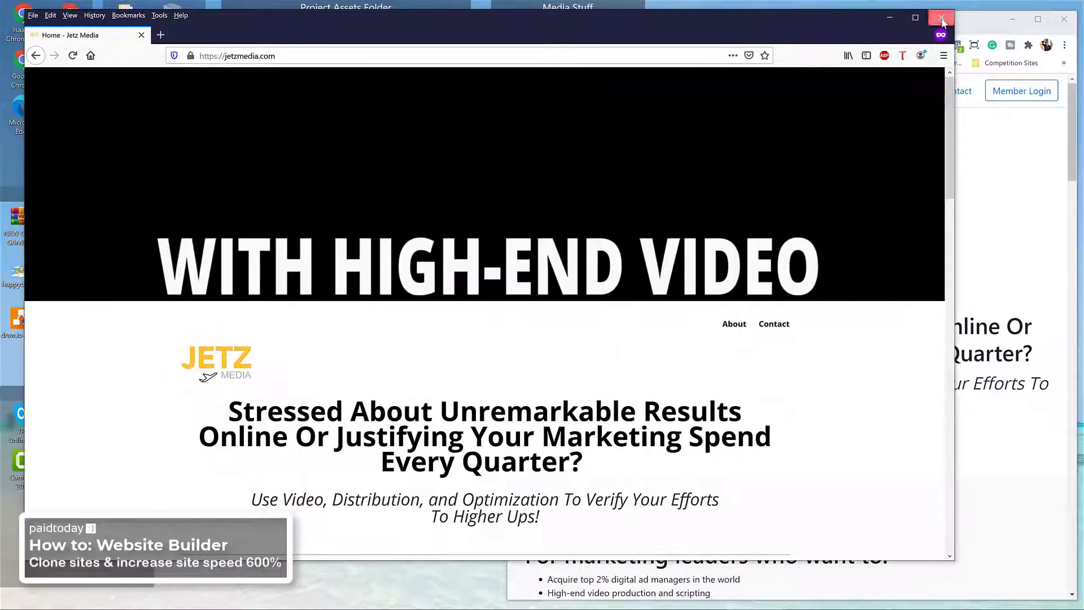
Step: Close the Firefox window and load jetzmedia.com in a new Chrome tab instead
click(941, 19)
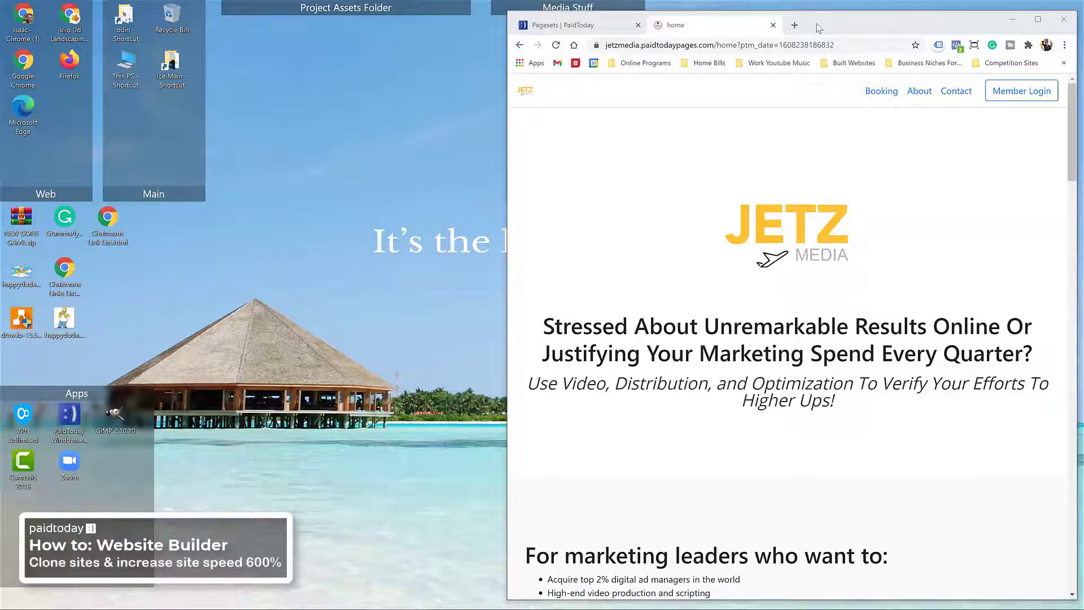
drag(819, 28, 739, 27)
click(771, 25)
click(554, 44)
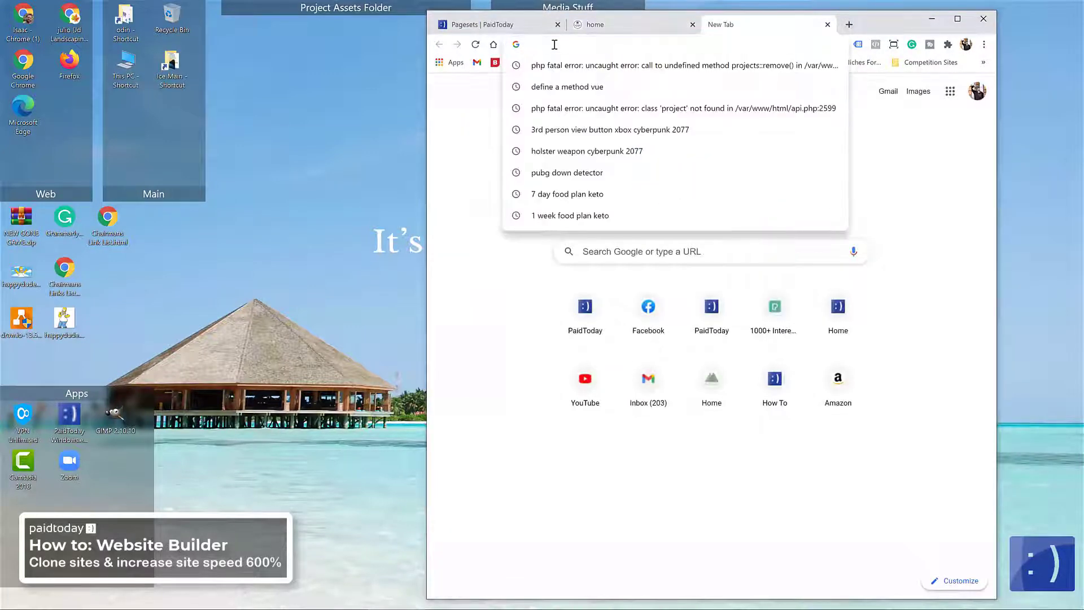
text(jetzmedia.com)
key(Return)
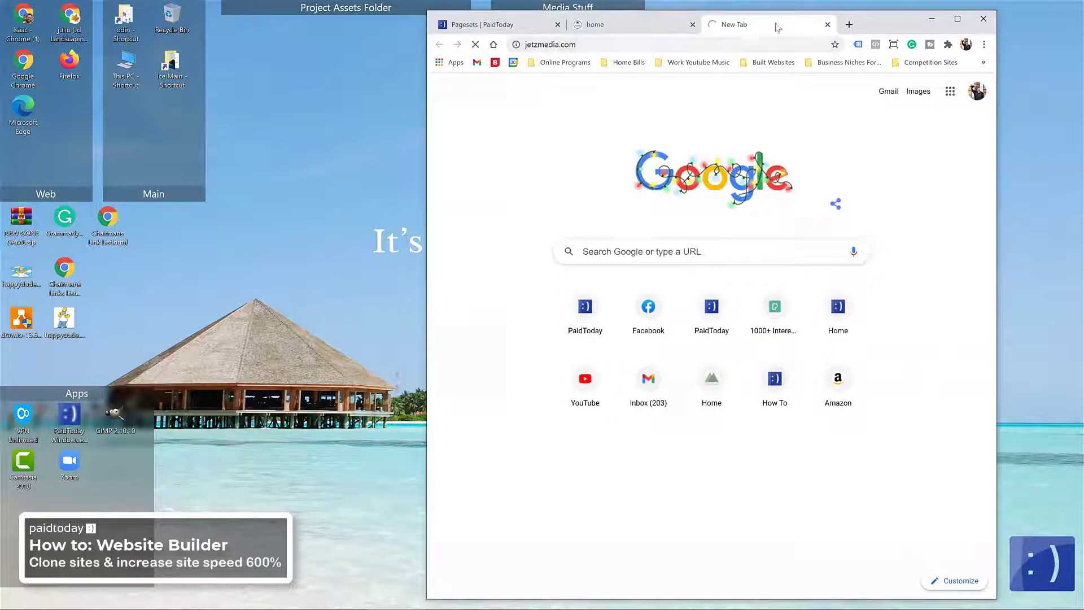
Step: Scroll through the original jetzmedia.com homepage
drag(862, 23, 701, 18)
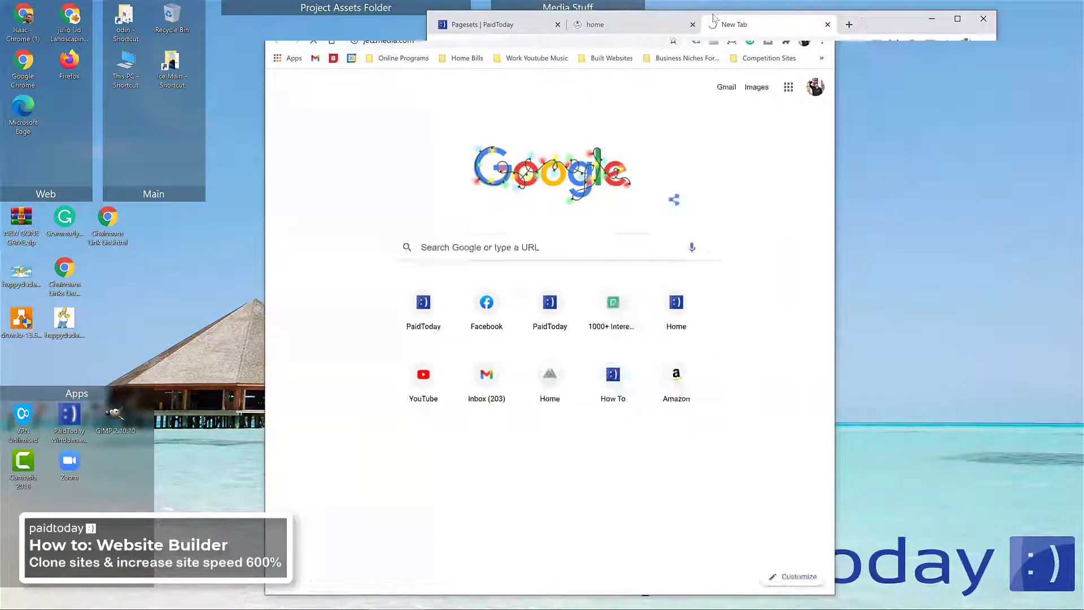
scroll(548, 192, down, 15)
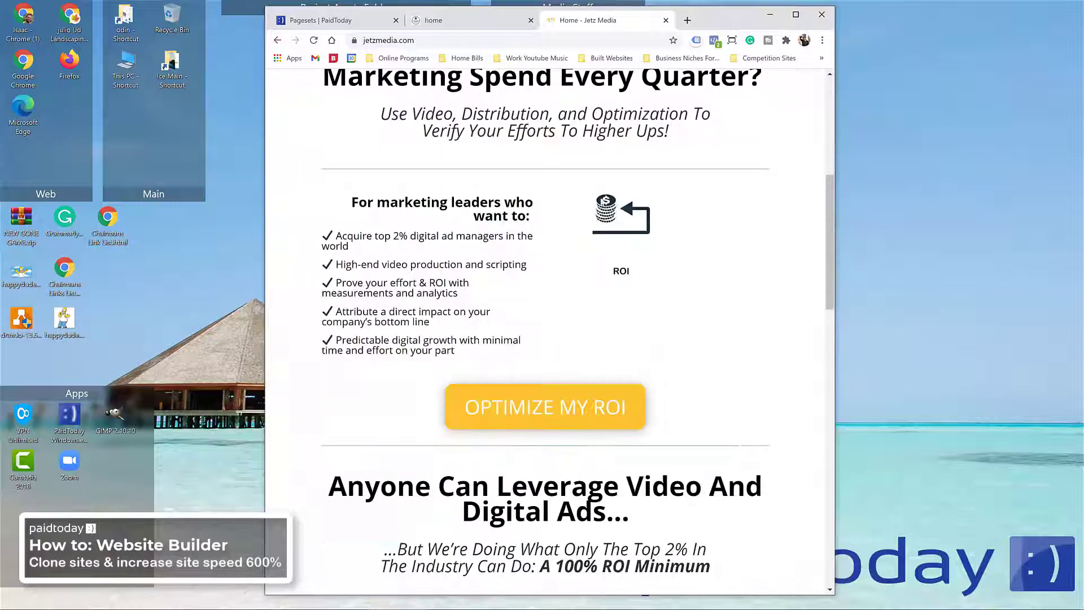
scroll(599, 203, down, 4)
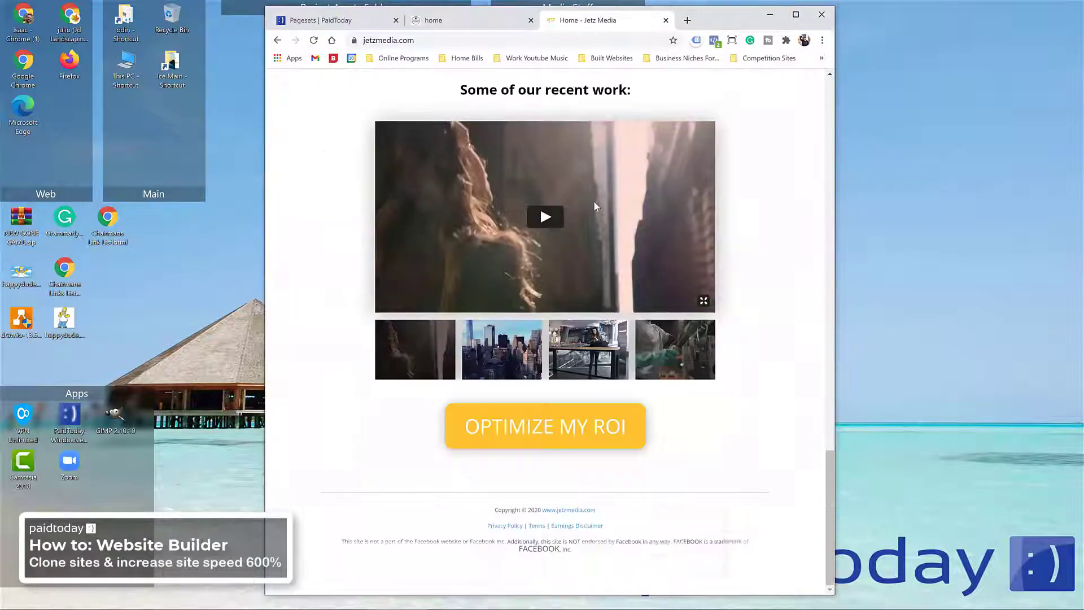
scroll(594, 205, up, 15)
scroll(595, 208, up, 10)
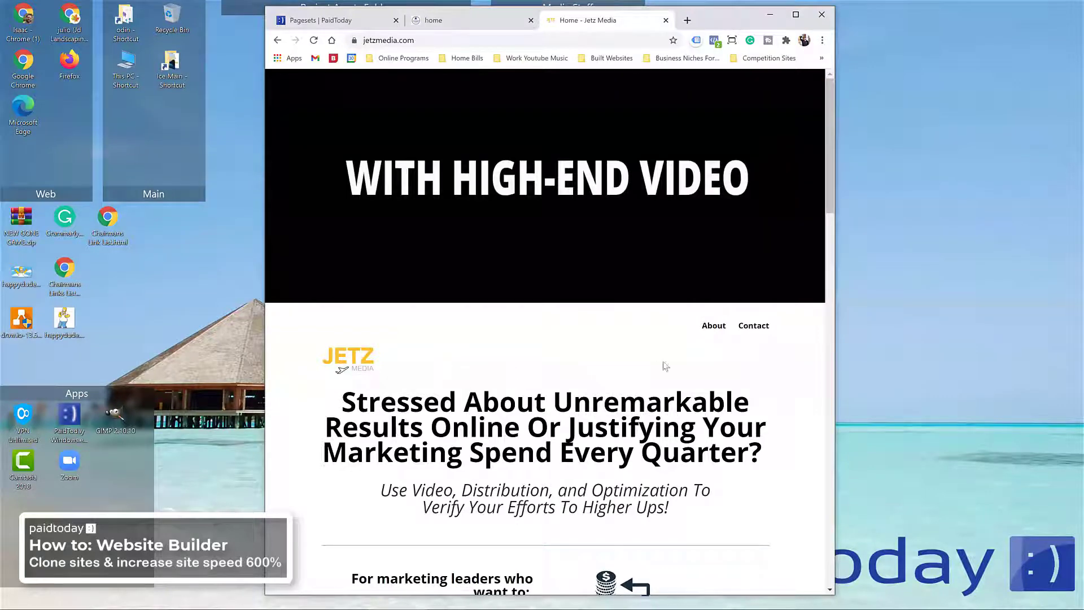
drag(844, 294, 1019, 294)
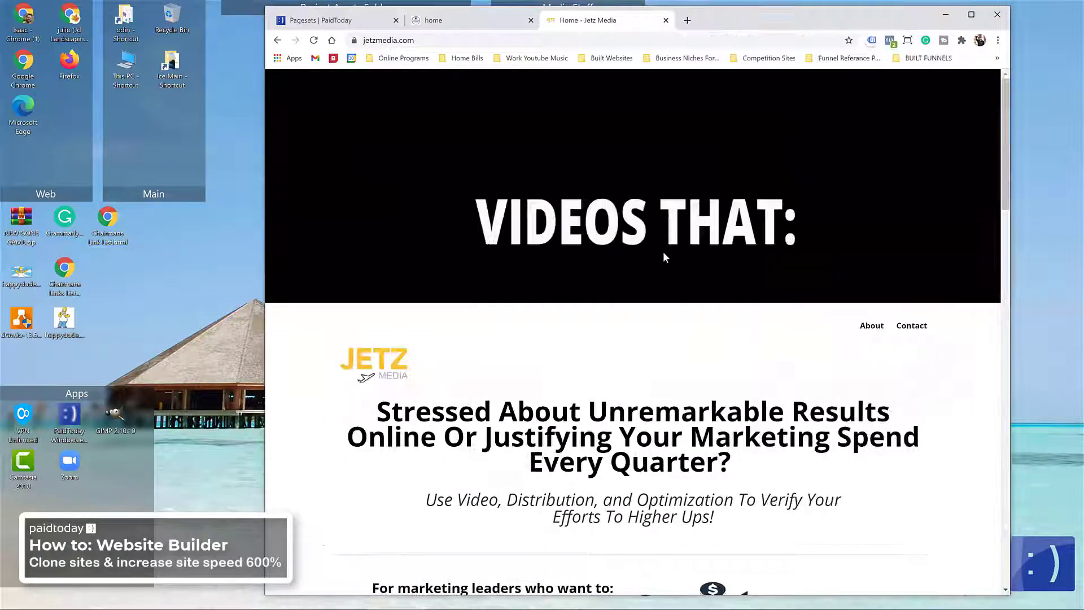
scroll(598, 392, down, 5)
scroll(597, 393, down, 7)
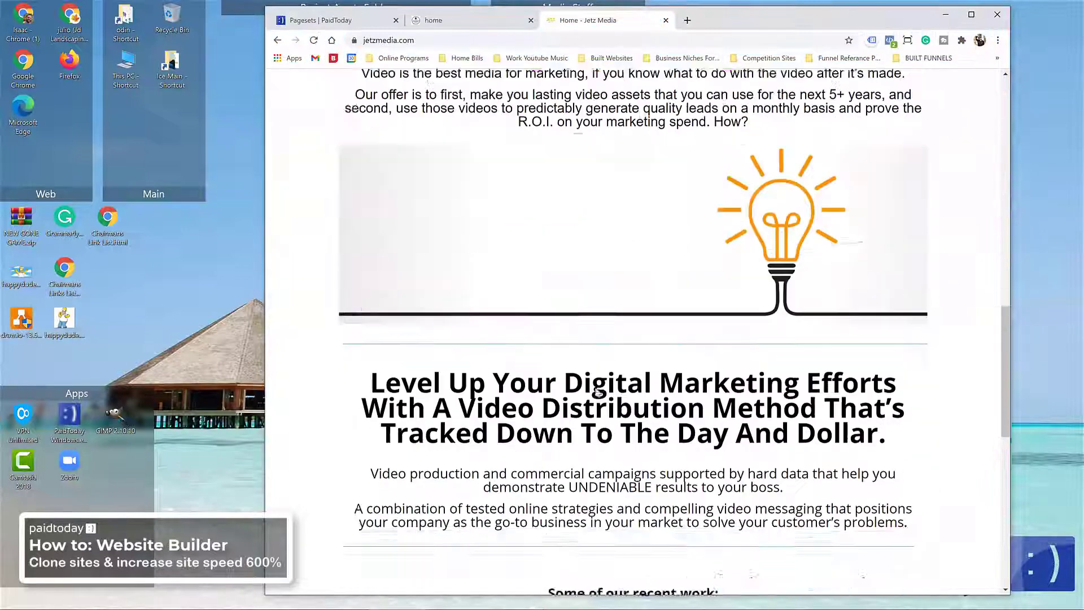
scroll(599, 389, up, 17)
Step: Reload the cloned Jetz Media tab with F5, scroll it, then return to the PageSets tab
click(466, 22)
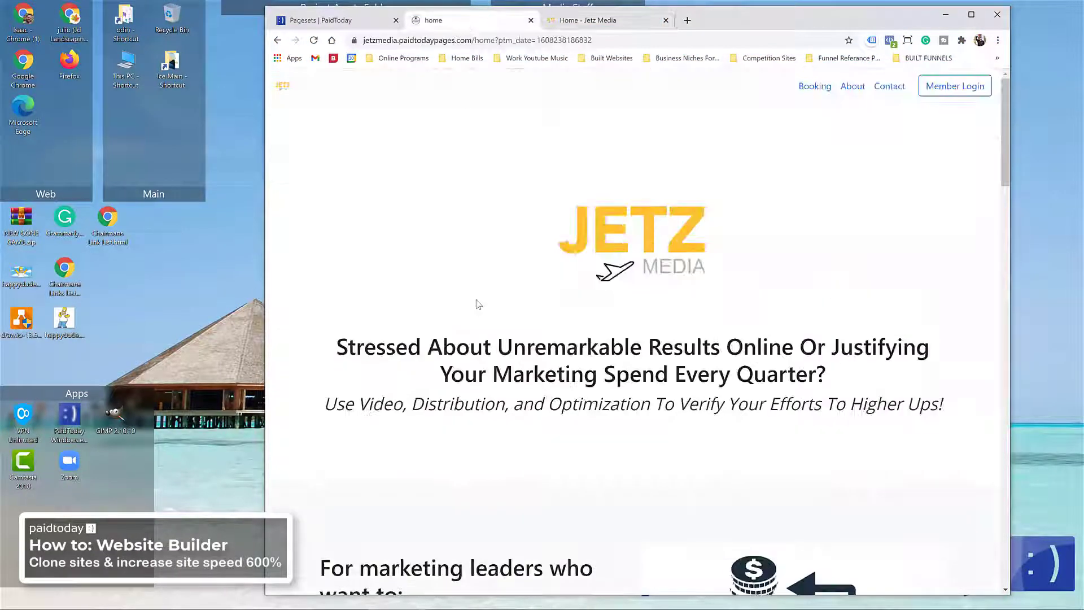
scroll(491, 443, down, 20)
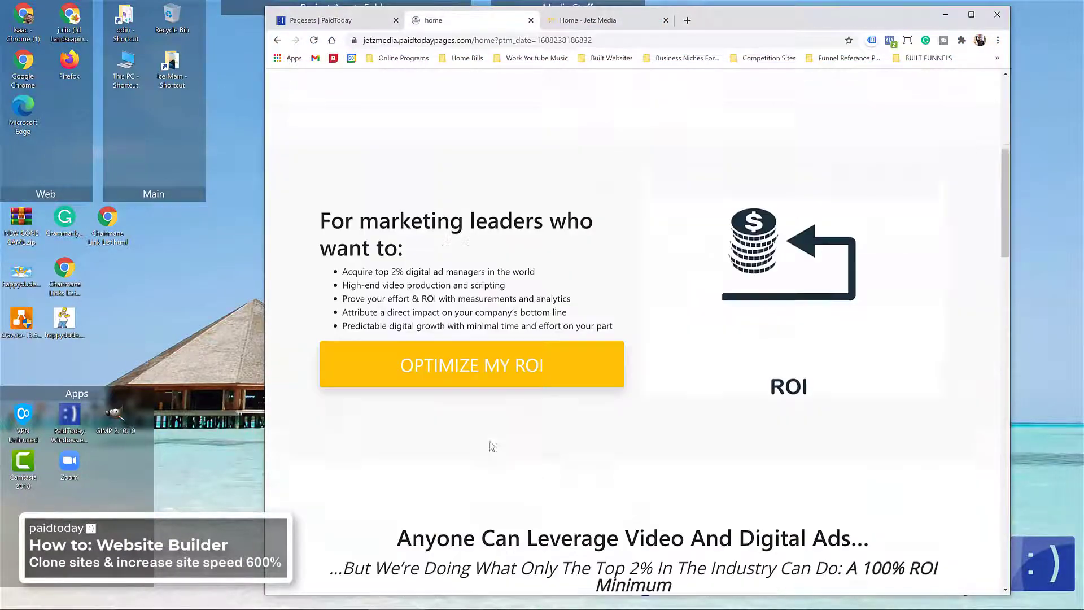
scroll(510, 392, up, 20)
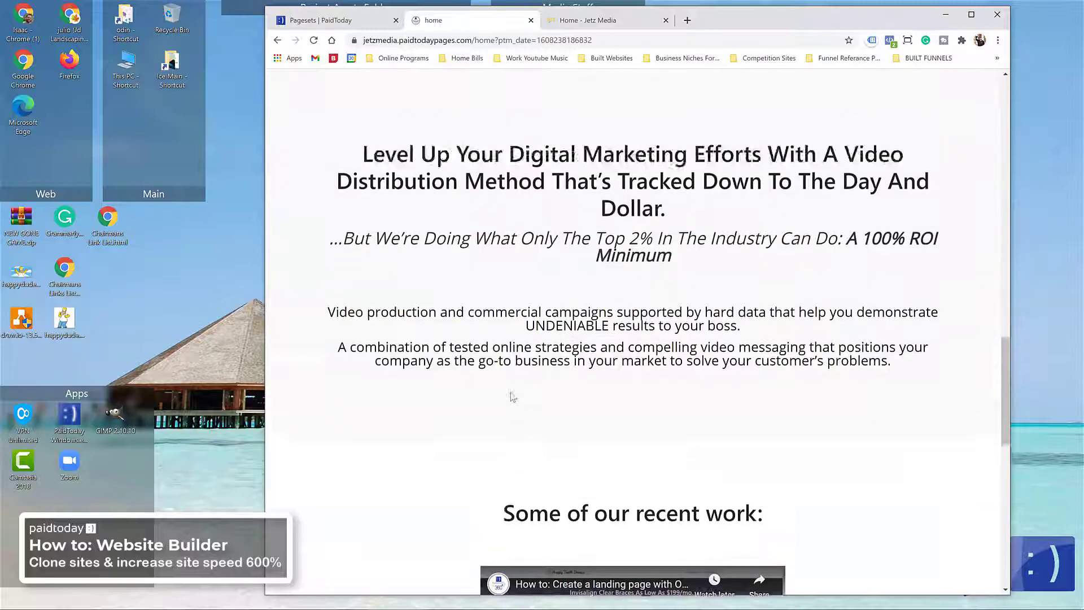
key(F5)
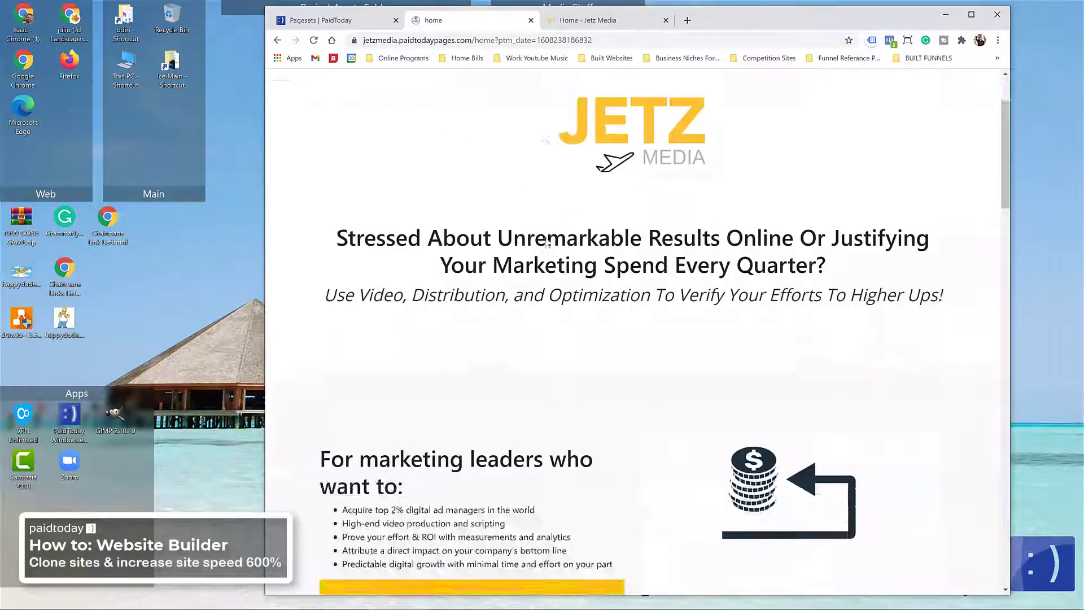
scroll(545, 242, down, 12)
scroll(545, 240, down, 6)
scroll(545, 239, up, 20)
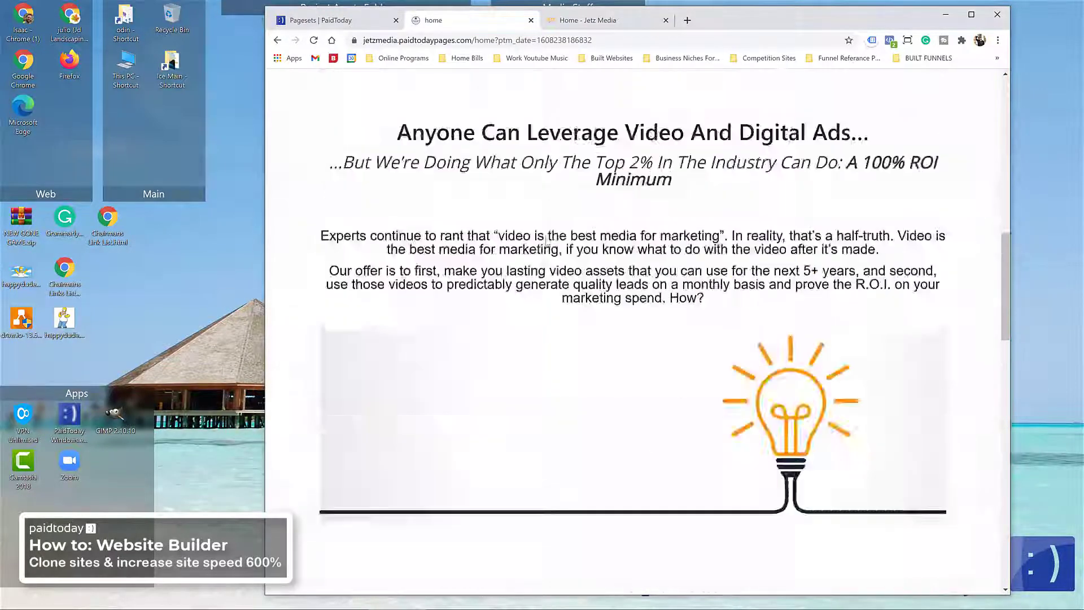
drag(775, 25, 671, 29)
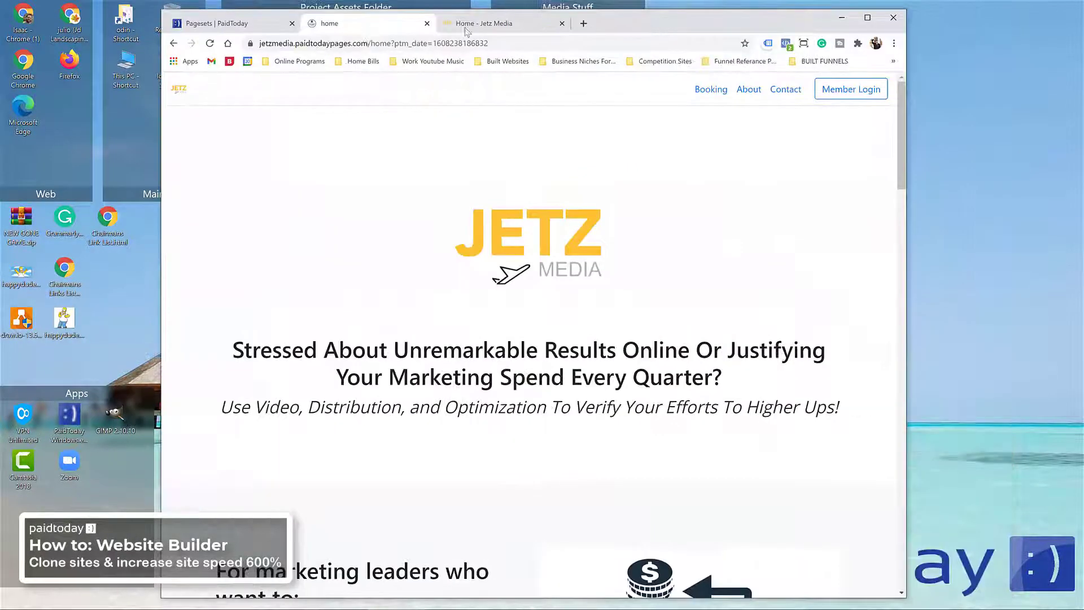
click(220, 25)
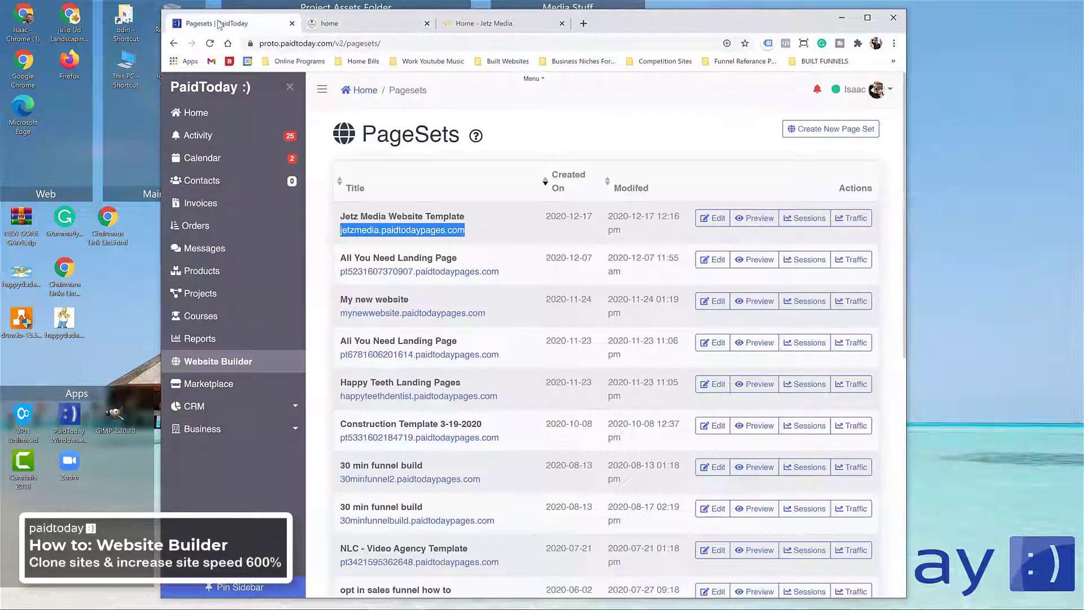
Step: Maximize Chrome and open the PaidToday Marketplace, scrolling through its templates
double_click(634, 24)
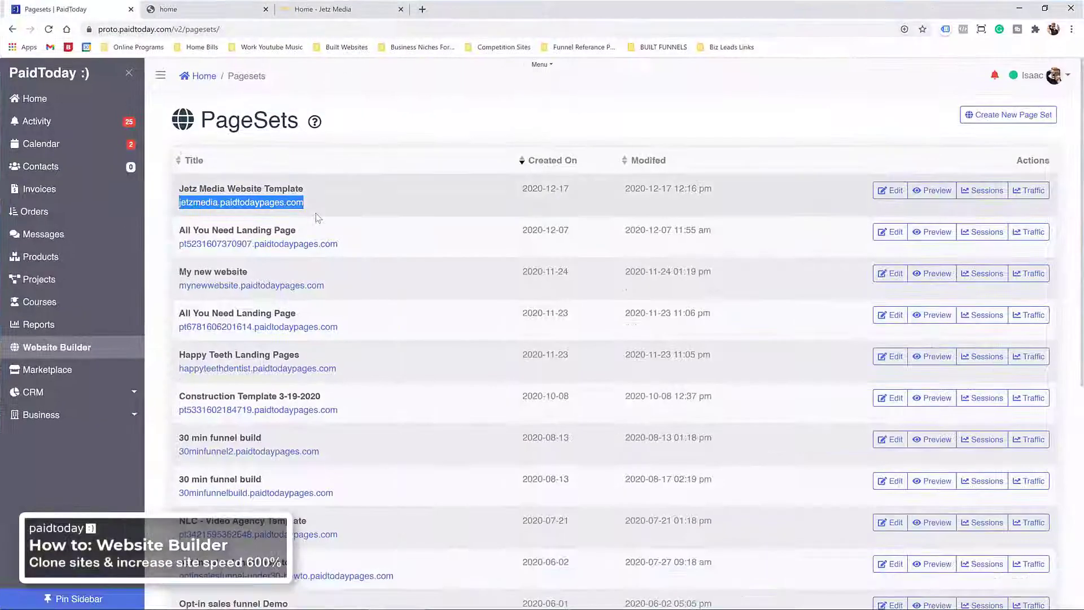
click(71, 370)
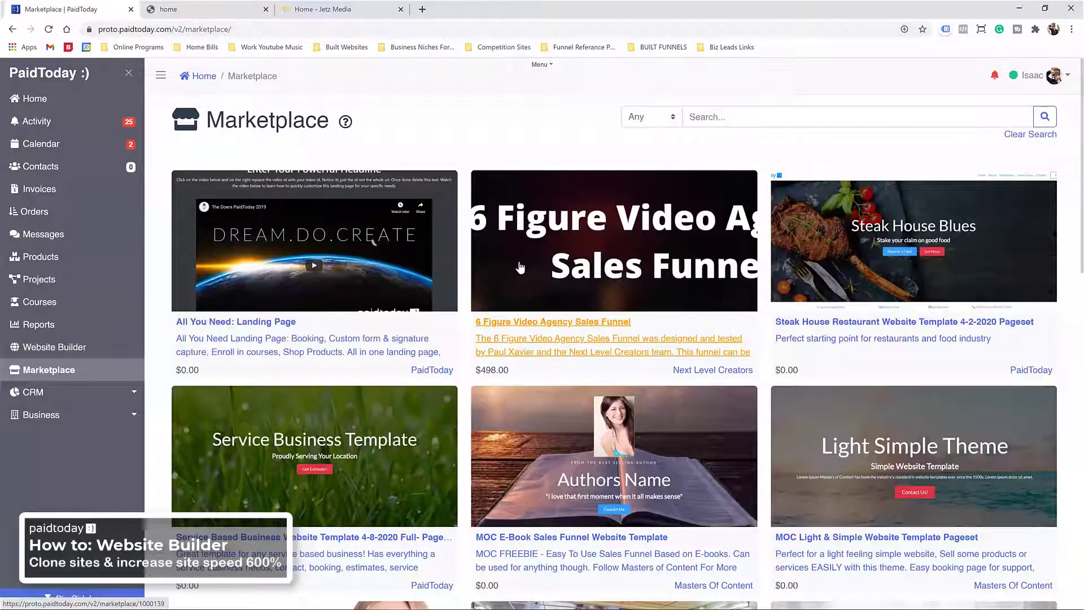
scroll(581, 211, down, 8)
scroll(581, 210, down, 7)
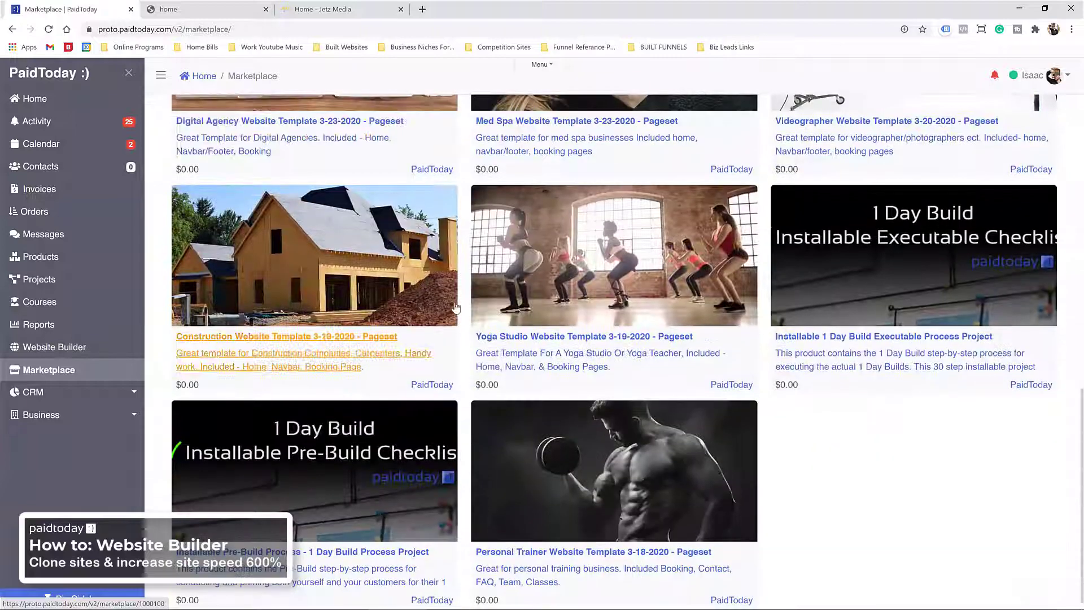
scroll(566, 268, up, 15)
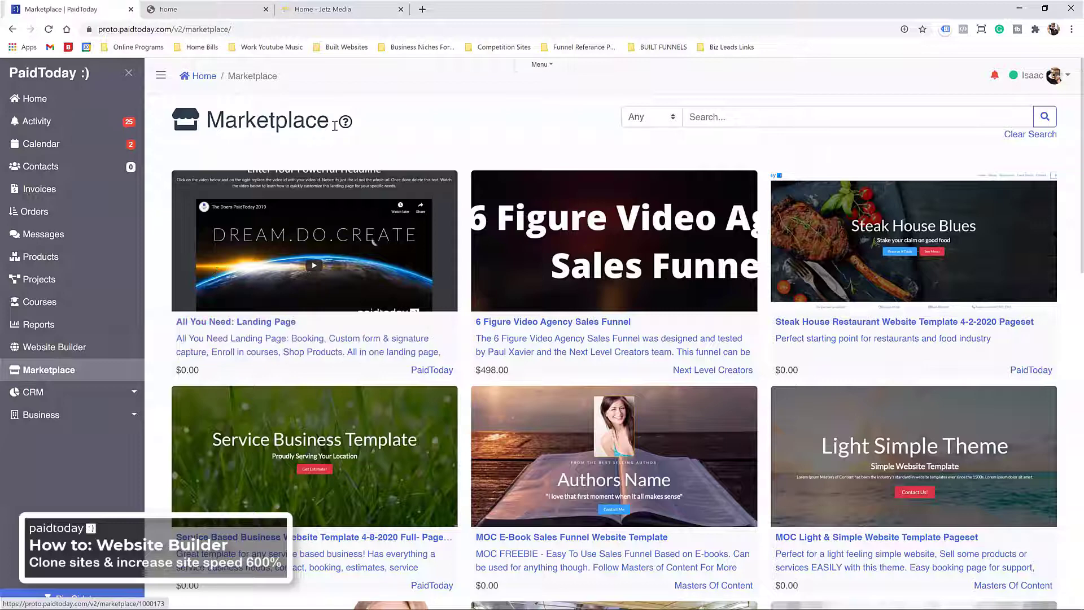
scroll(420, 257, down, 1)
scroll(419, 257, down, 2)
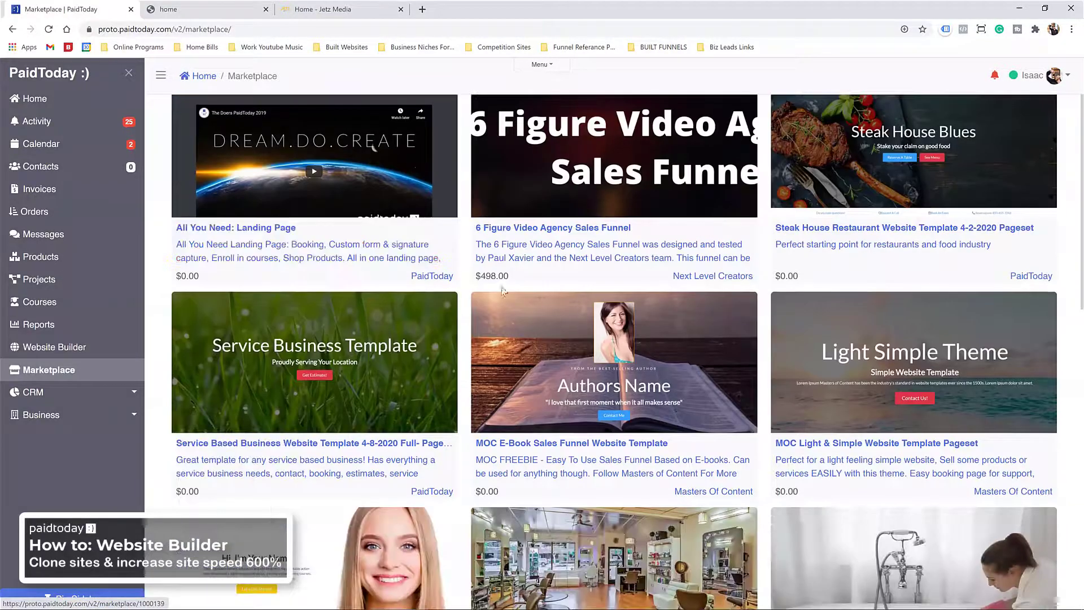
scroll(217, 267, up, 2)
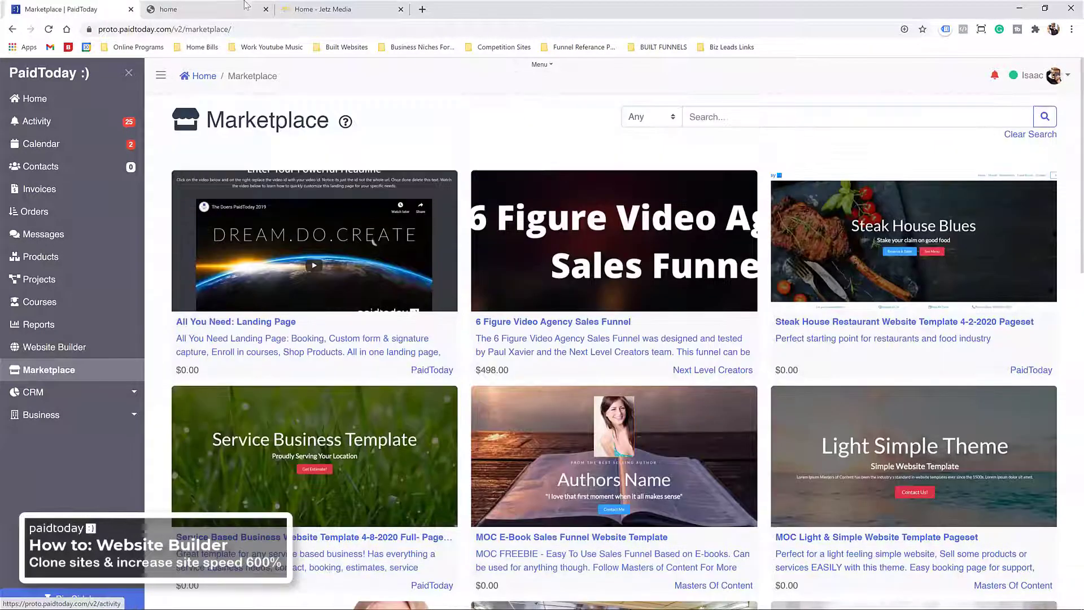
Step: Compare the cloned Jetz Media homepage against the Marketplace by switching between their tabs
click(216, 8)
scroll(392, 239, down, 8)
scroll(392, 239, up, 8)
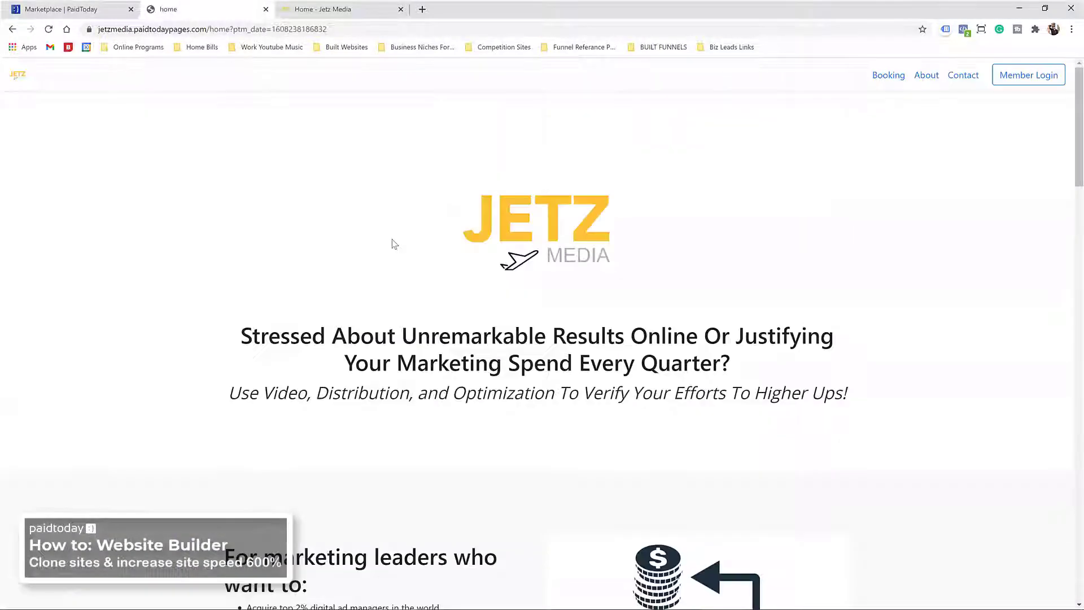
scroll(394, 244, down, 15)
scroll(394, 244, down, 14)
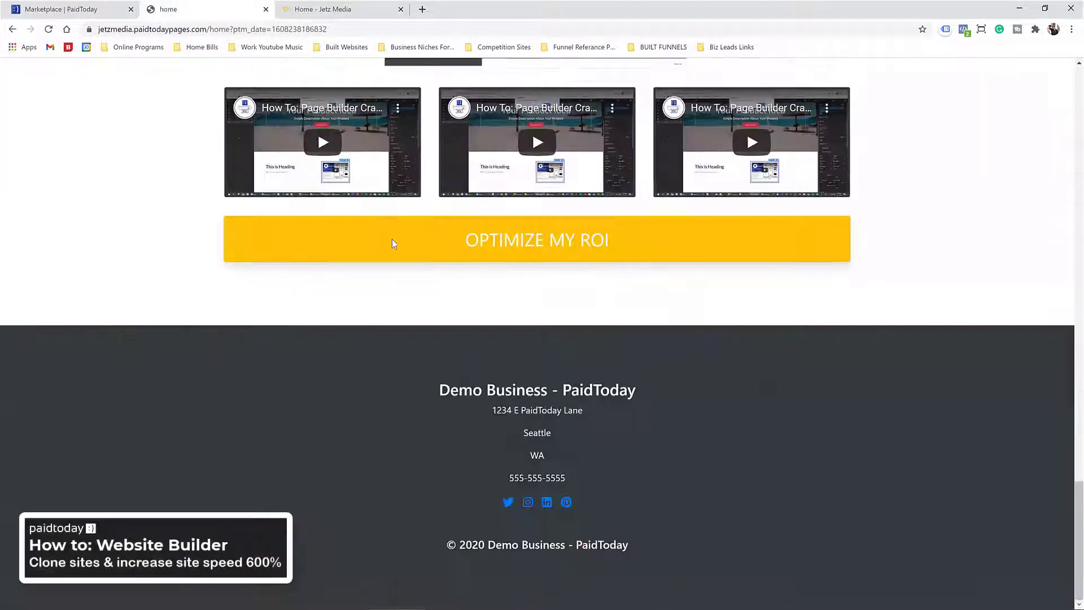
scroll(394, 244, up, 20)
scroll(394, 244, up, 8)
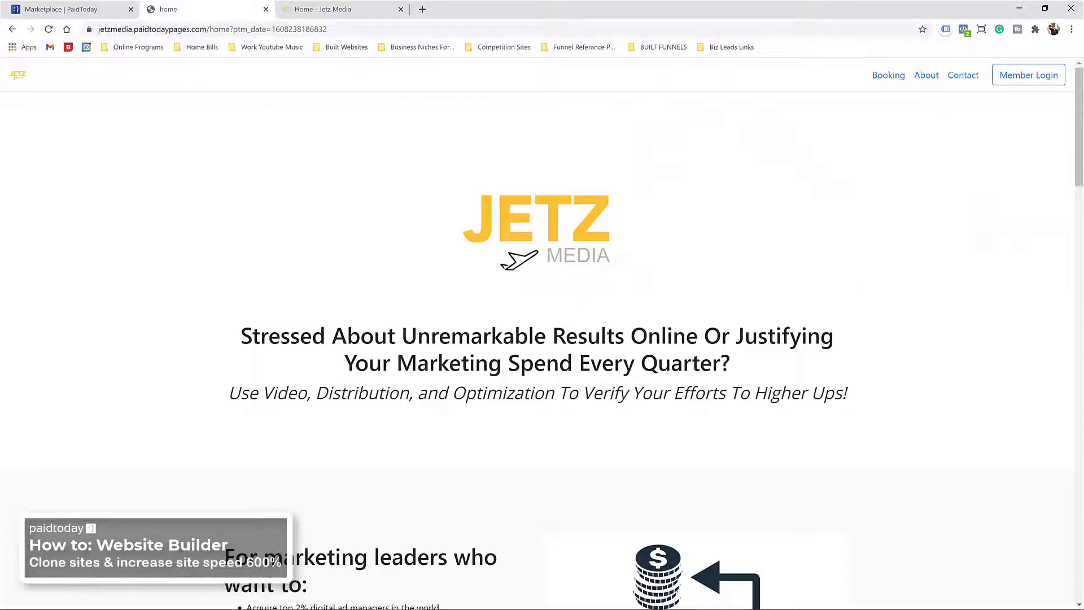
click(52, 12)
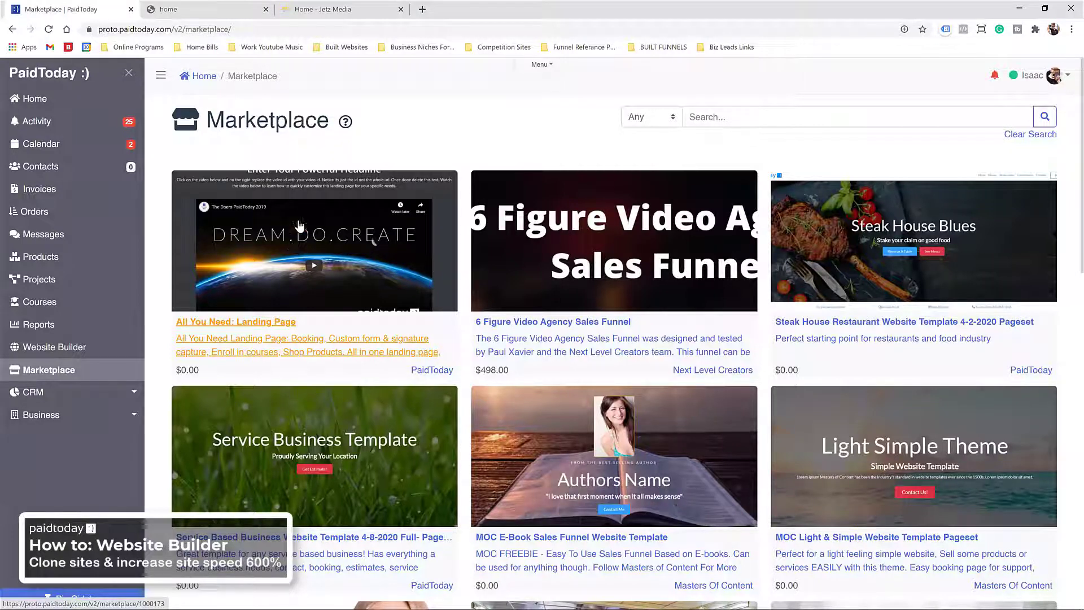
click(210, 12)
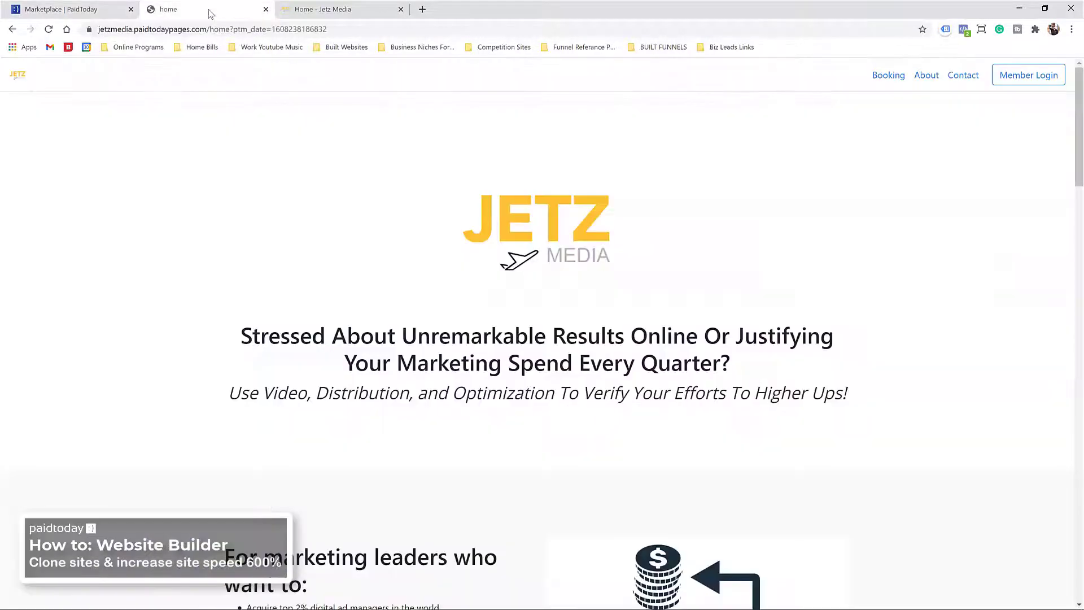
click(63, 9)
Step: Close the original jetzmedia.com tab with Ctrl+W and keep browsing the Marketplace templates
click(368, 12)
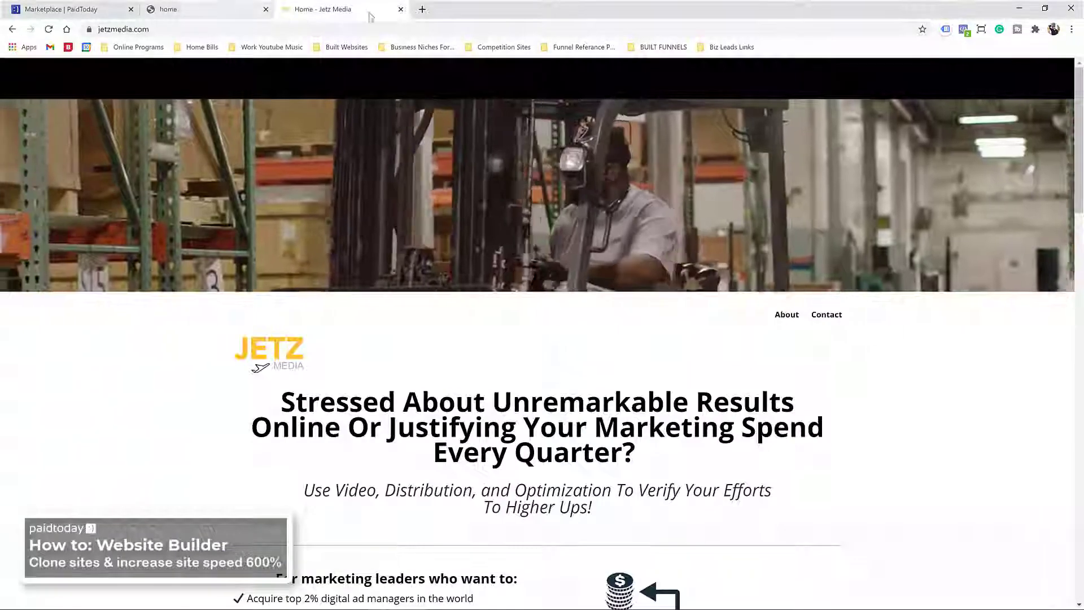
key(ctrl+w)
click(79, 10)
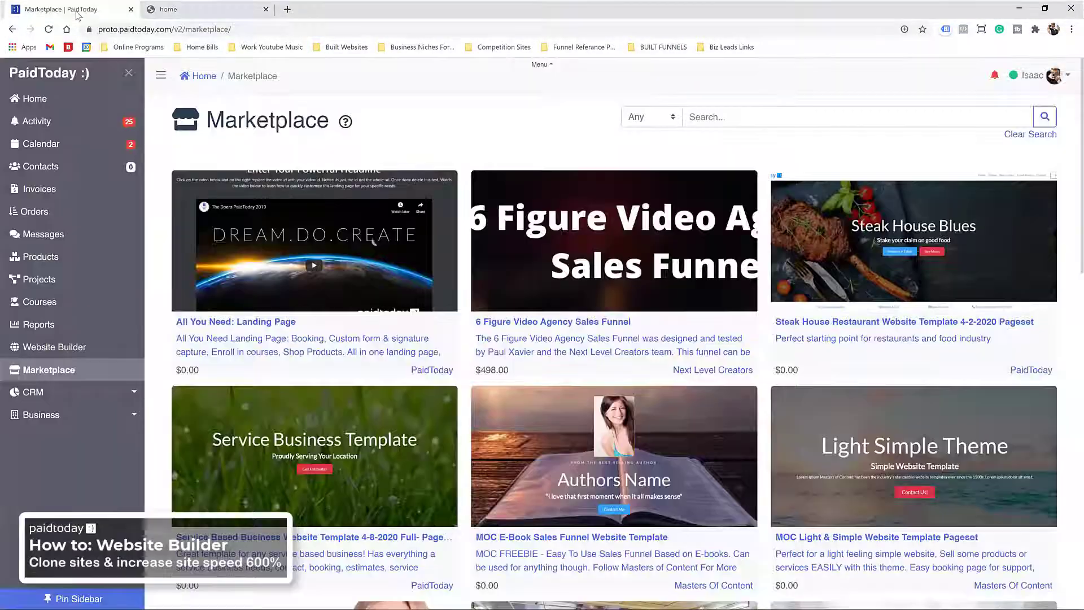
scroll(416, 436, down, 7)
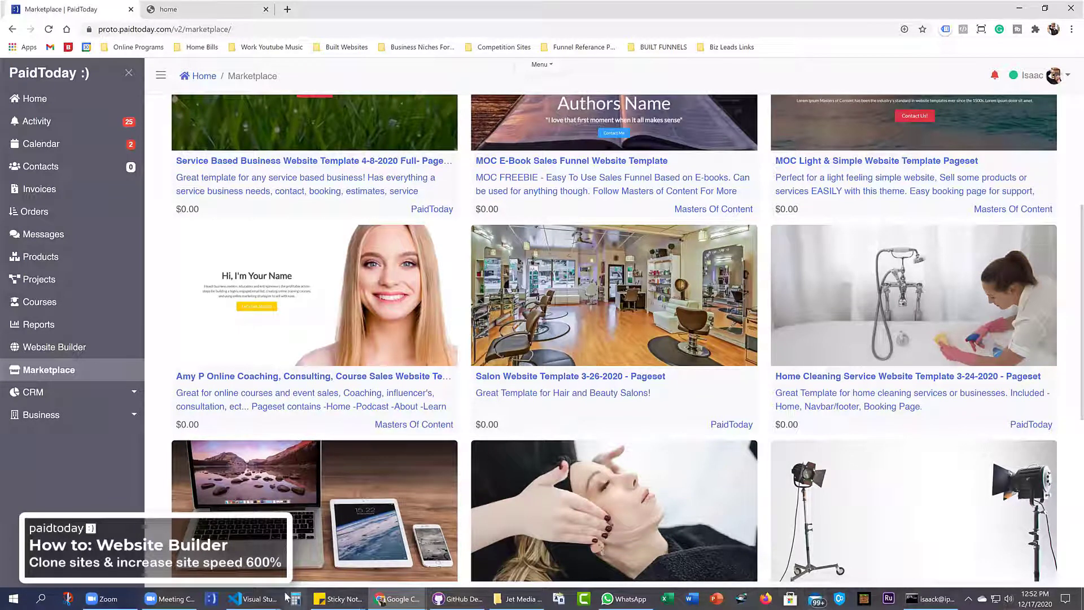
click(119, 596)
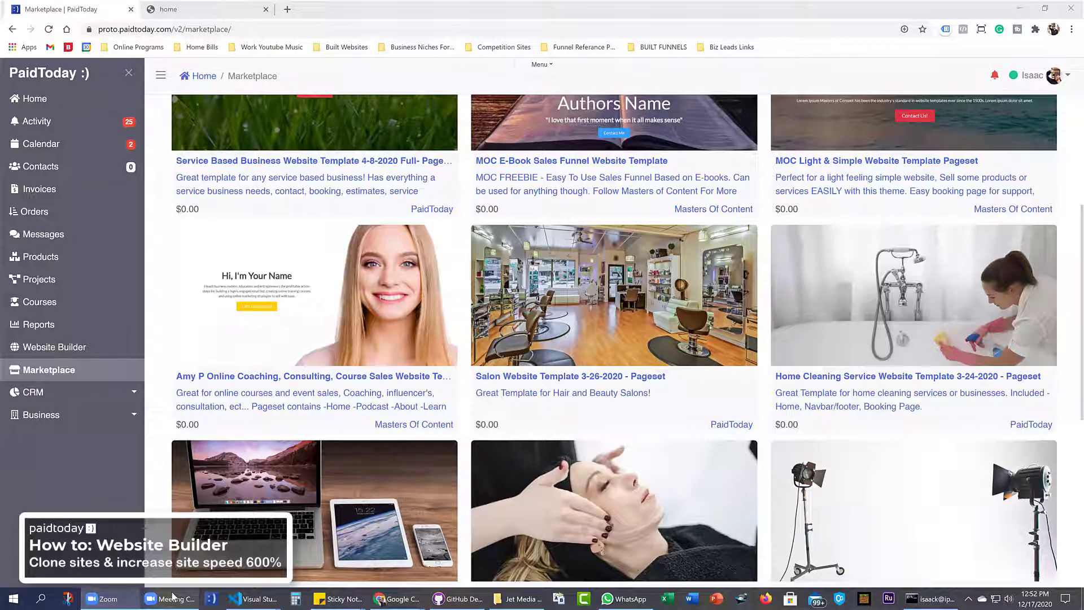